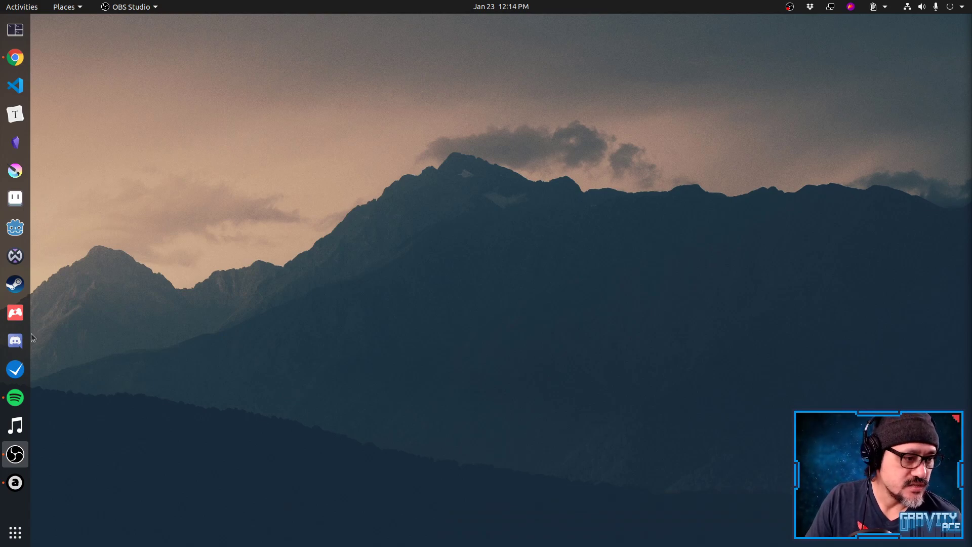
Launch Blender and dismiss its splash screen to work in the default cube scene.
key(super)
text(blender)
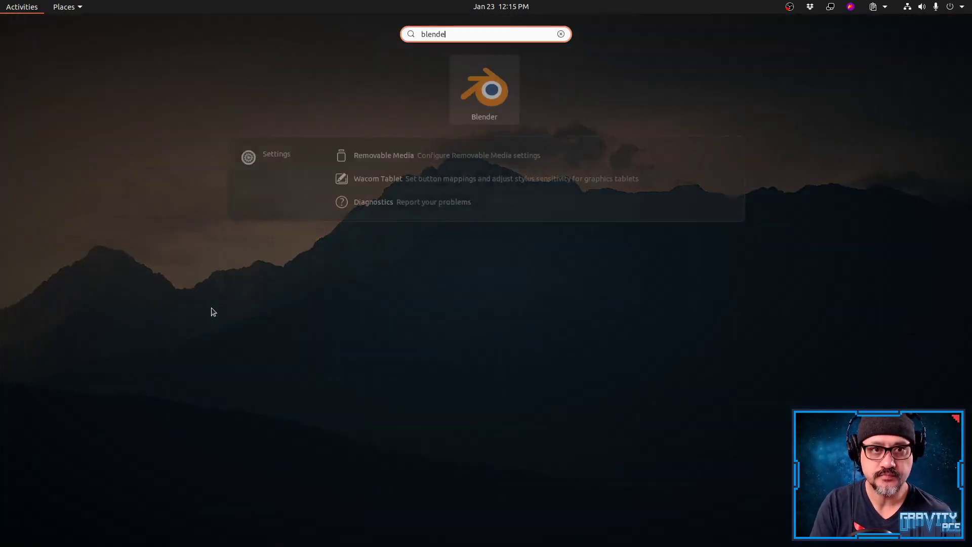
key(Return)
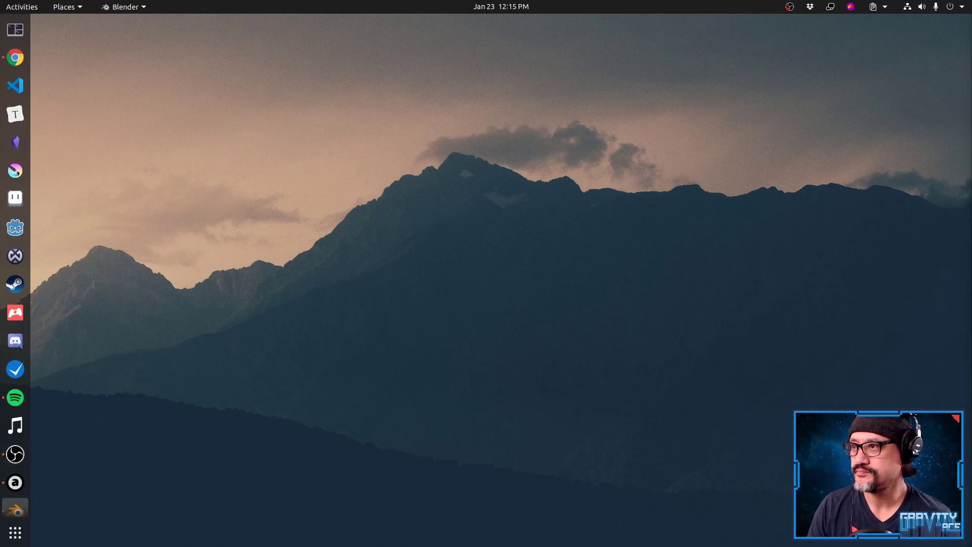
drag(971, 239, 378, 1)
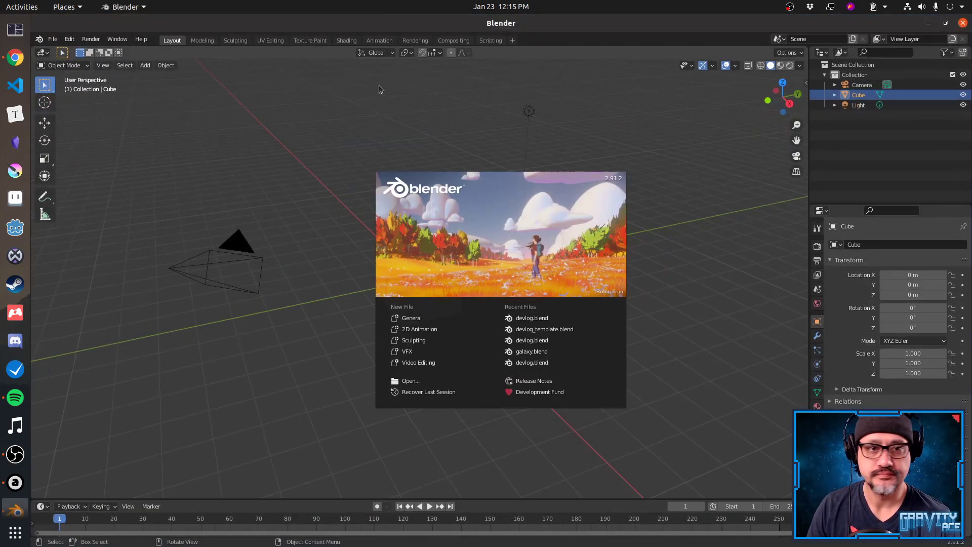
click(334, 120)
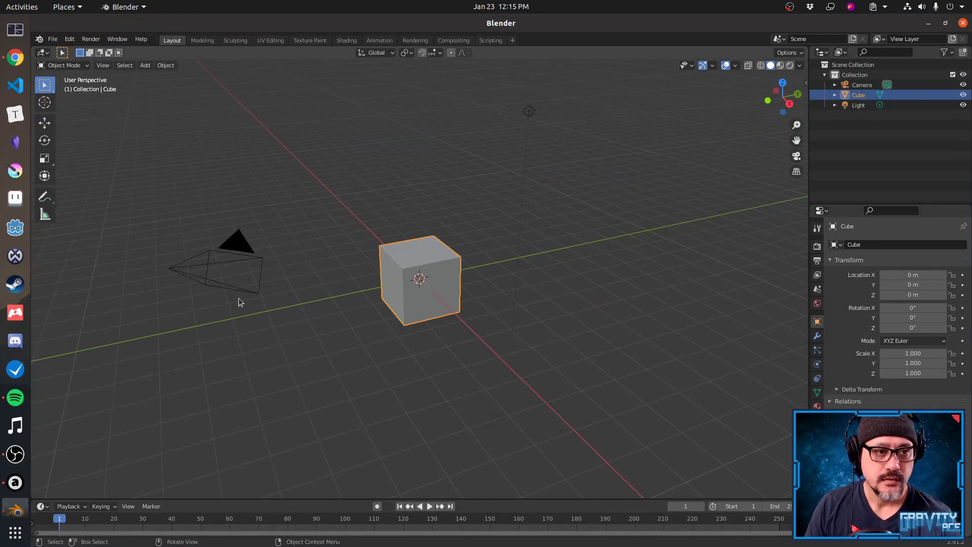
middle_drag(444, 366, 495, 343)
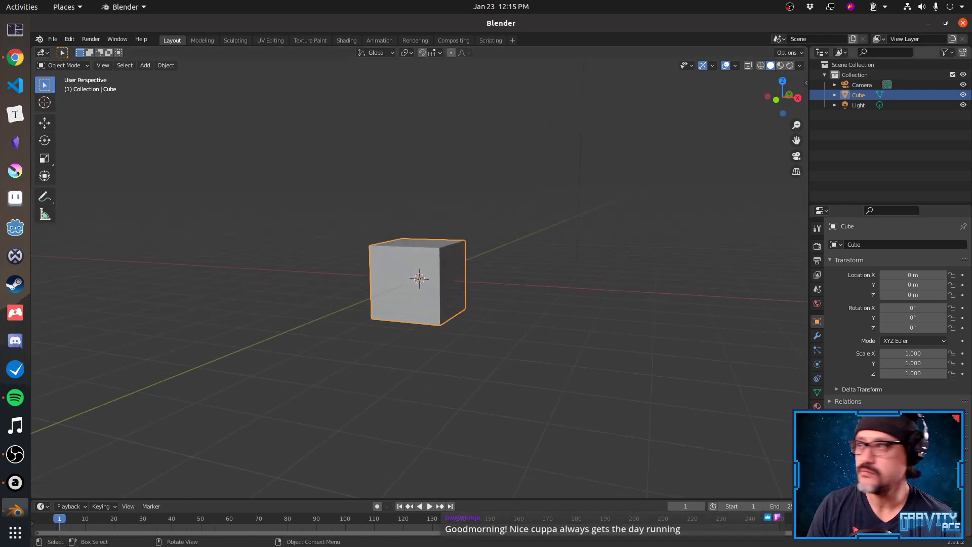
Switch to Godot, open the Gravity project and close every open scene except asteroid.
key(alt+Tab)
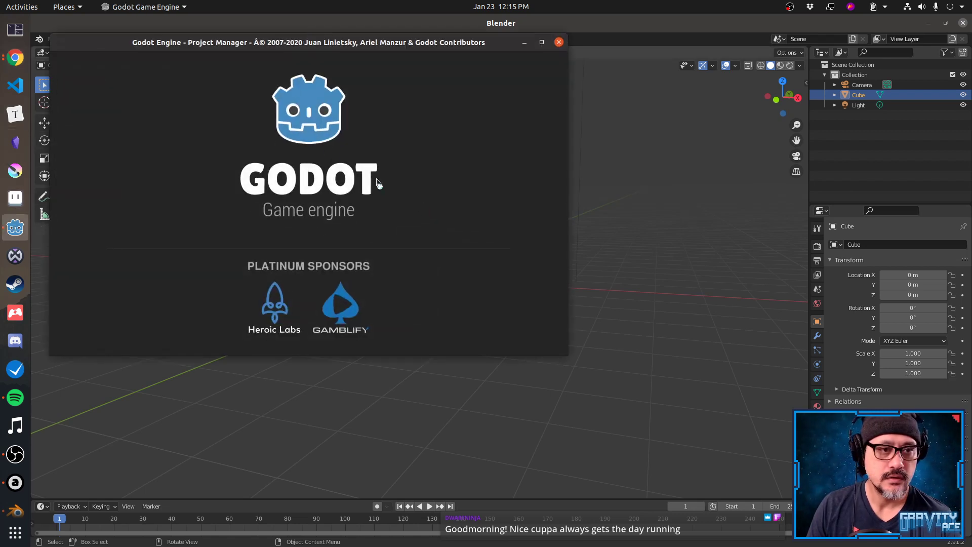
double_click(204, 110)
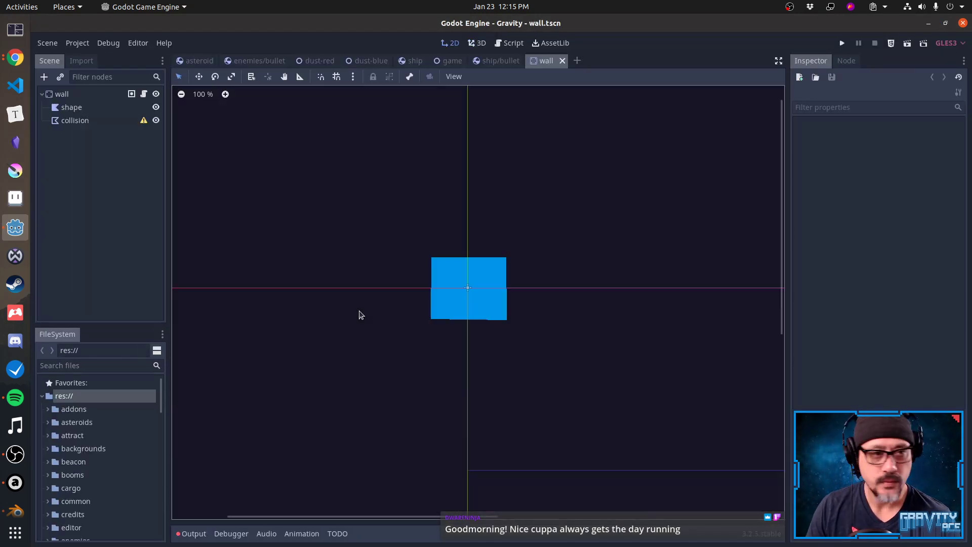
click(563, 60)
click(529, 61)
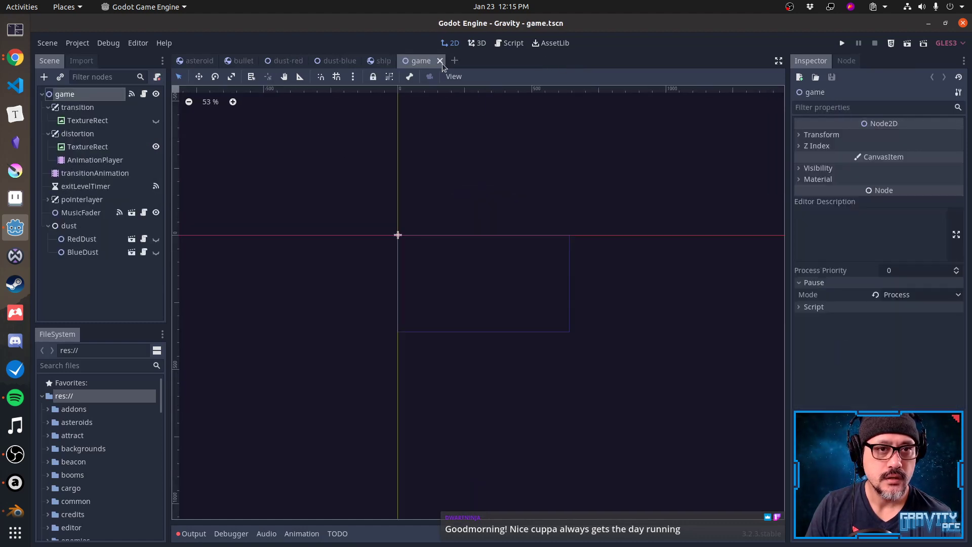
click(440, 61)
click(400, 61)
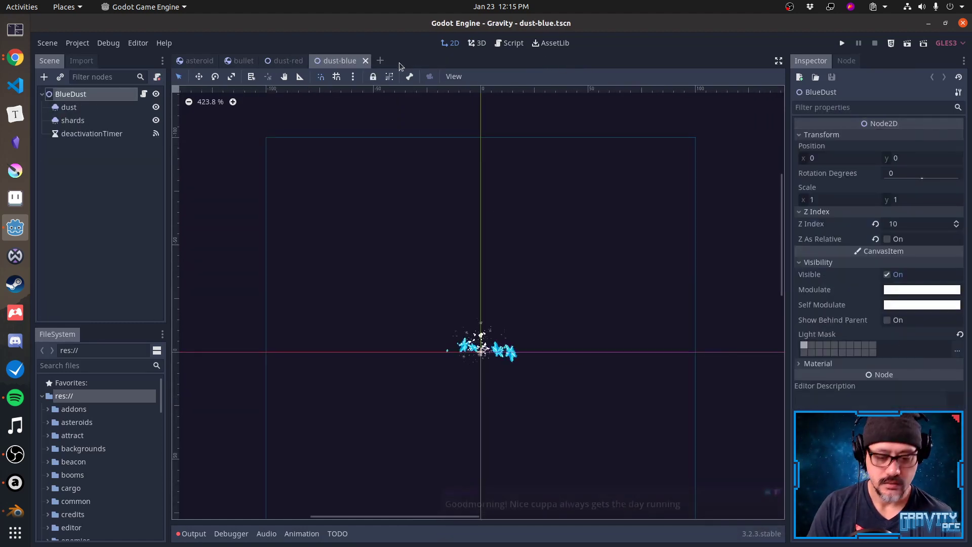
key(ctrl+w)
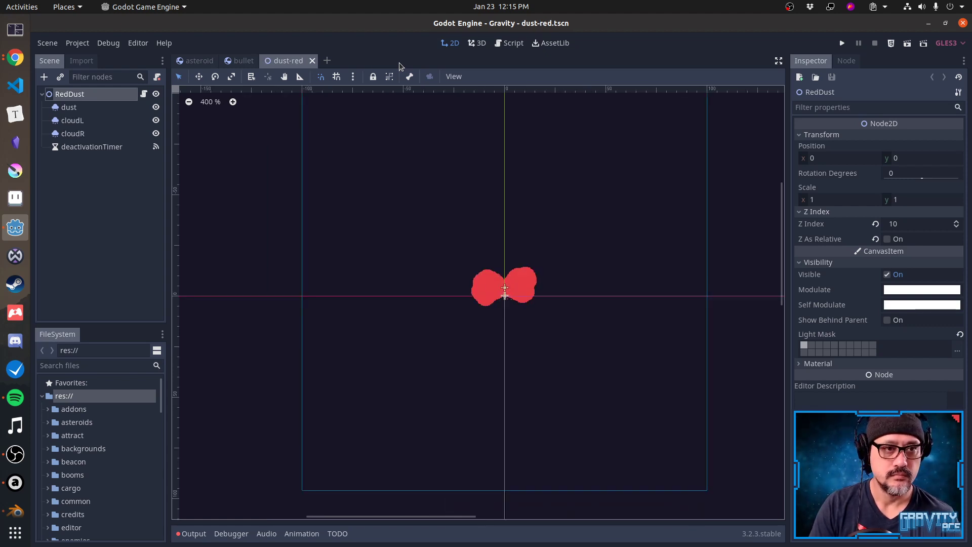
key(ctrl+w)
key(ctrl+w)
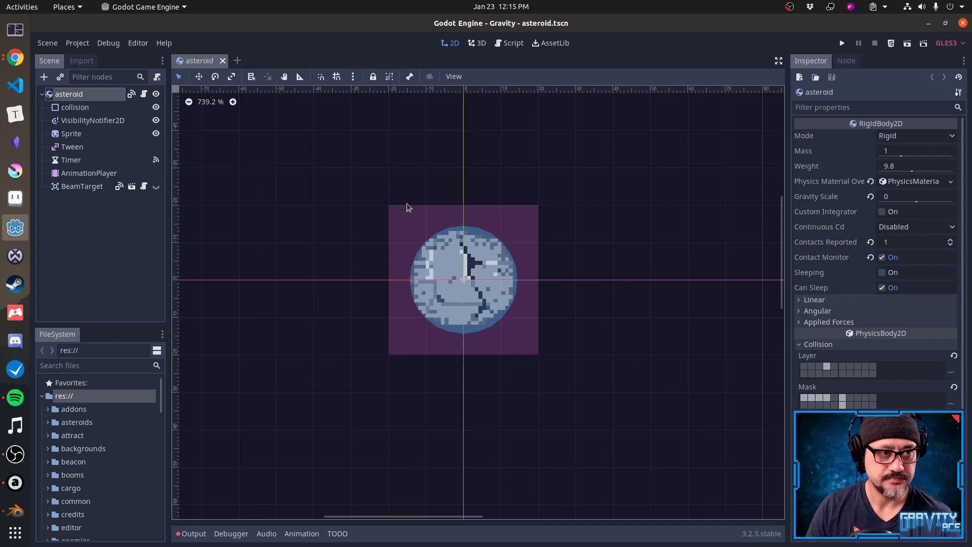
Move the asteroid root node diagonally down and away from the origin and test-run the scene.
key(F5)
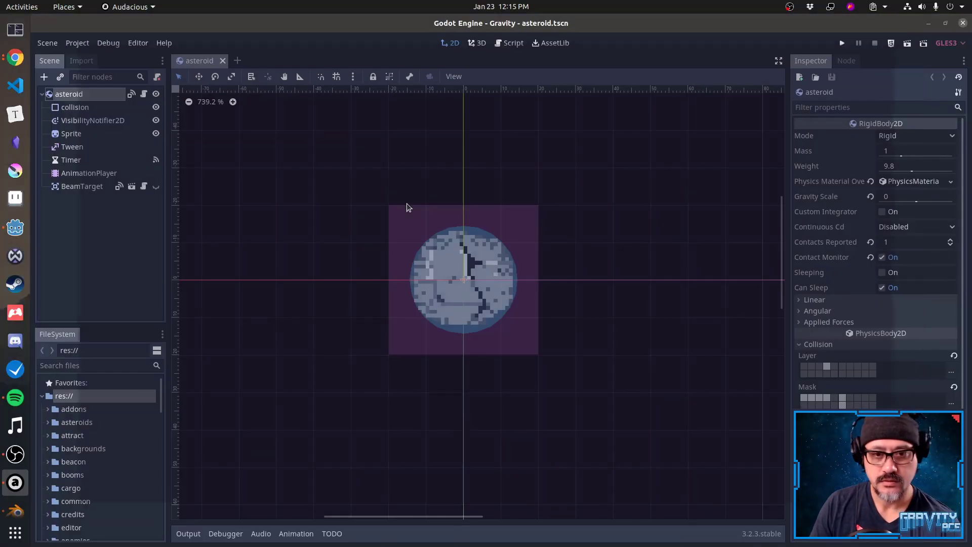
click(90, 96)
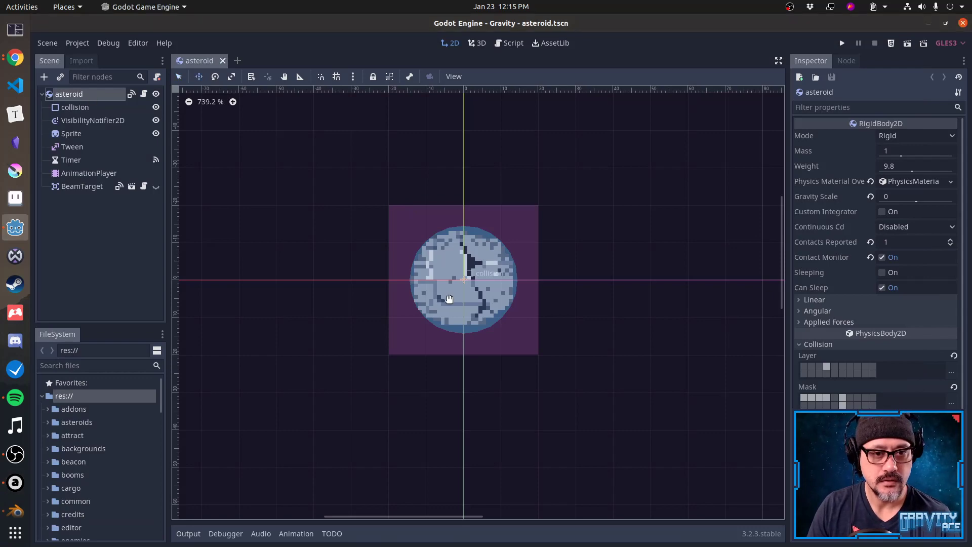
drag(449, 299, 610, 431)
key(F5)
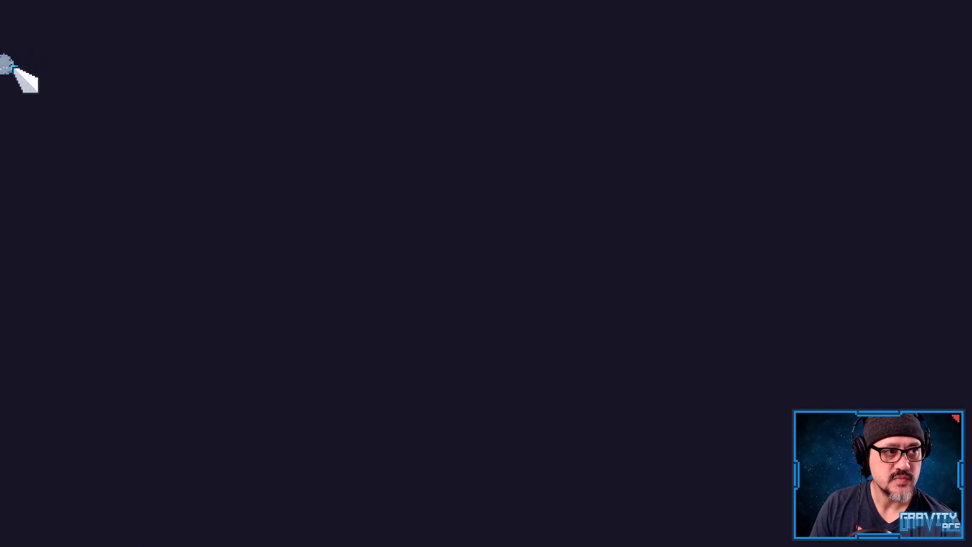
key(F8)
Move the asteroid near the centre of the game's viewport frame and test-run the asteroid scene.
scroll(511, 292, down, 10)
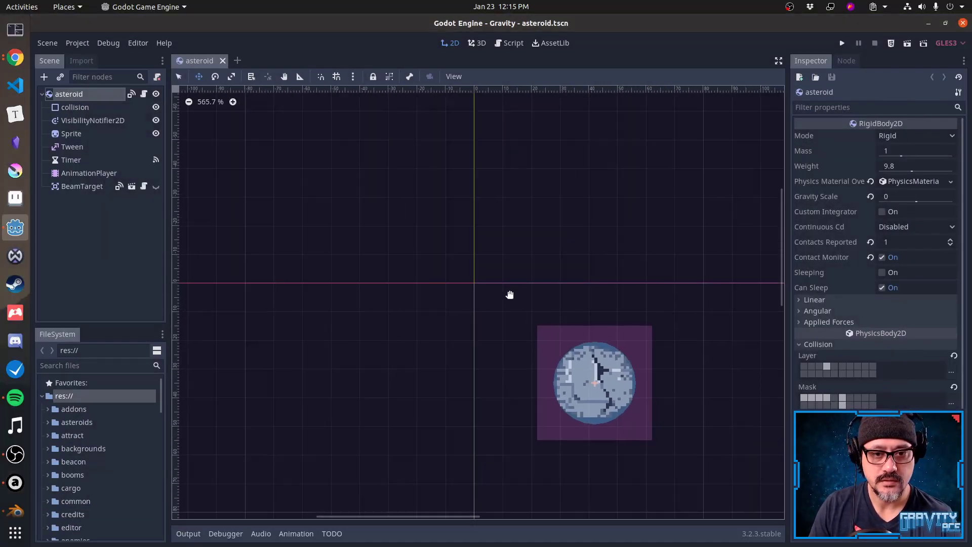
middle_drag(618, 359, 391, 252)
scroll(282, 185, up, 1)
drag(284, 200, 489, 300)
key(F6)
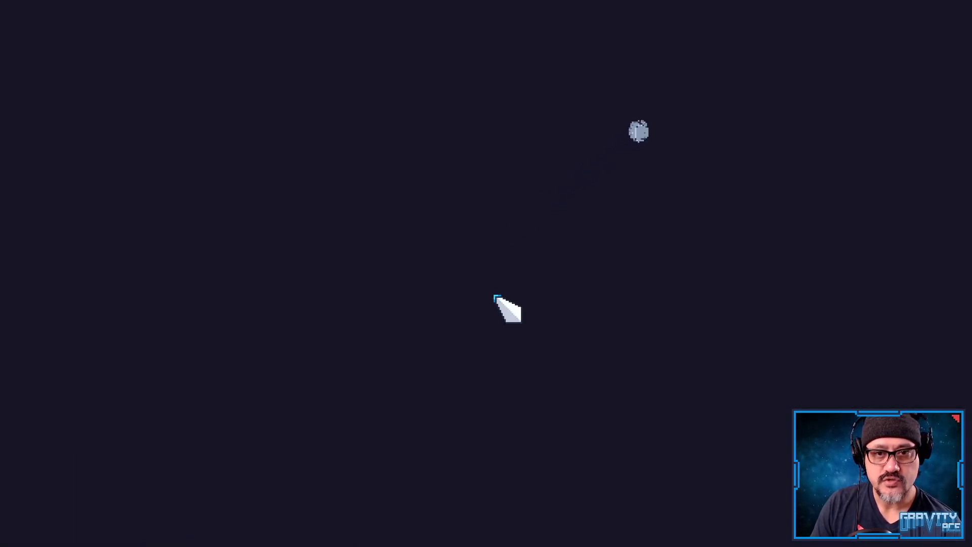
key(F8)
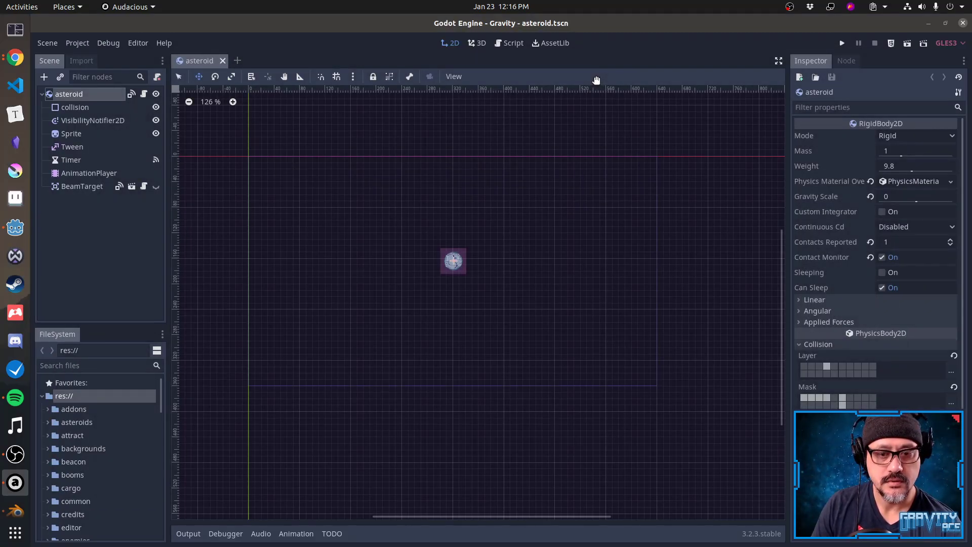
key(F6)
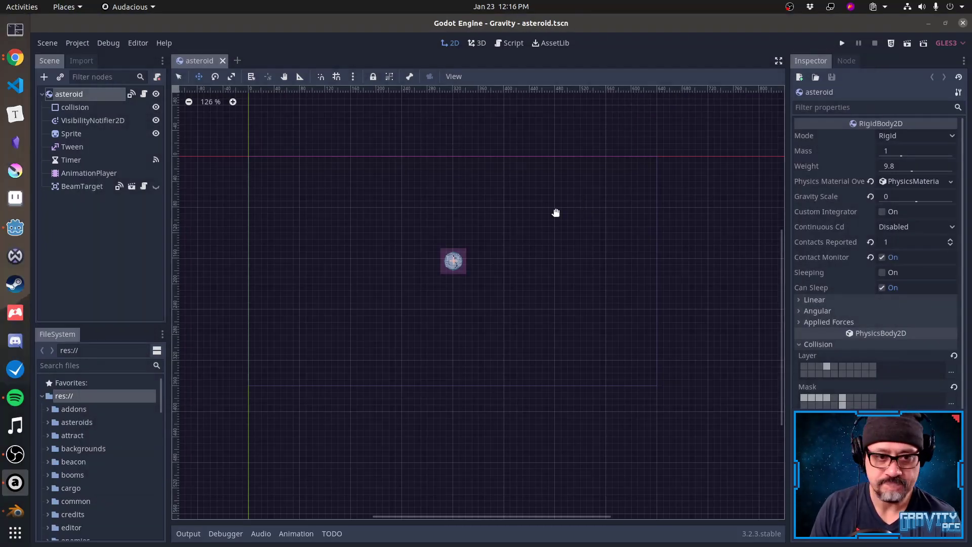
click(341, 60)
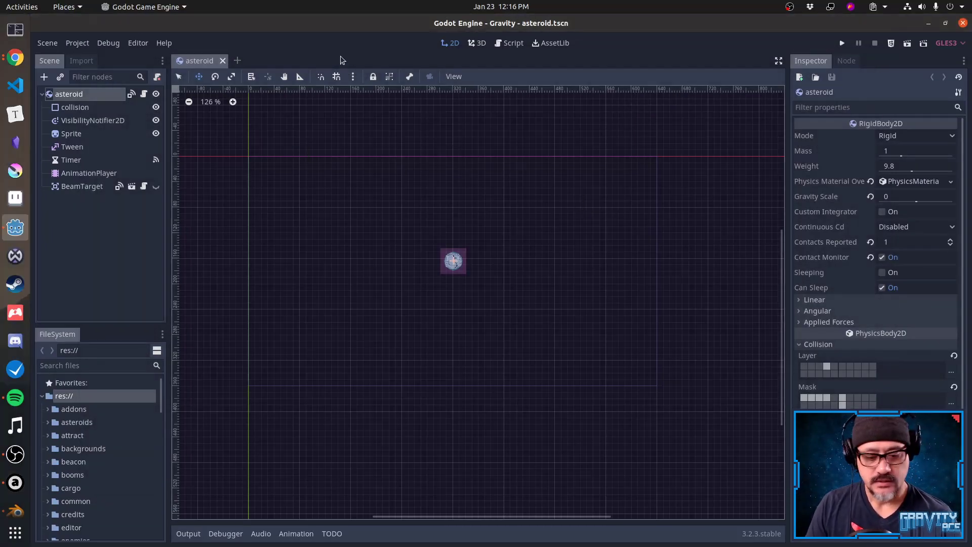
Run the full Gravity project and enter the game's level editor.
key(F5)
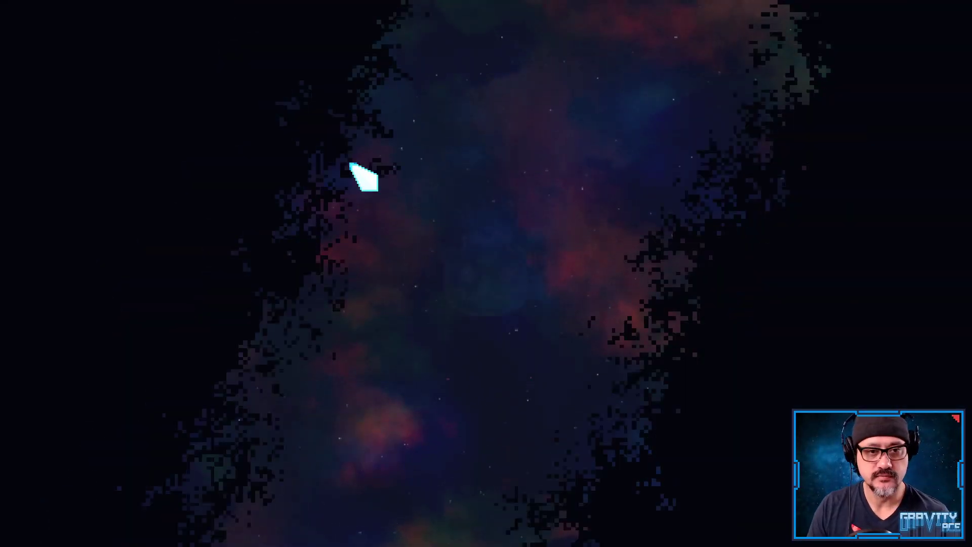
click(393, 202)
click(438, 215)
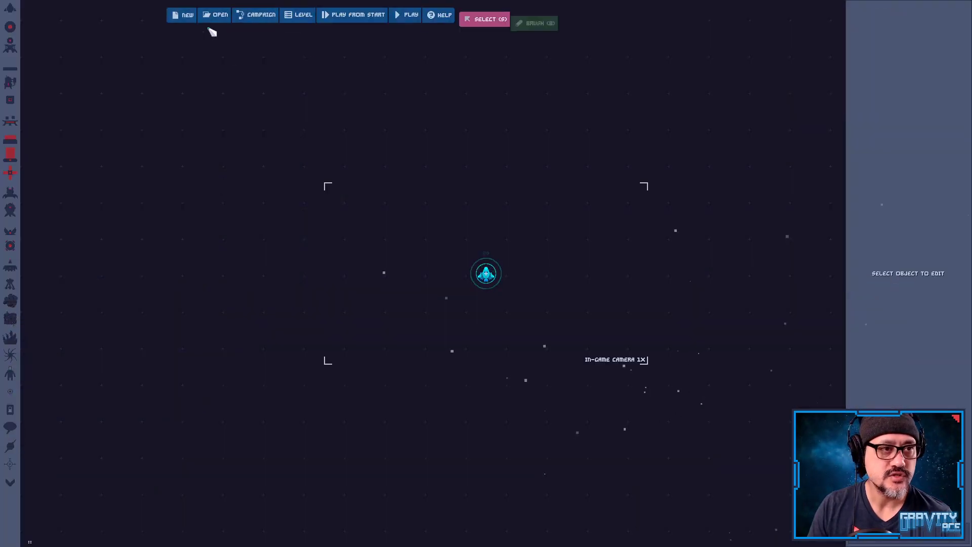
Load the unnamed level from the 00-test campaign and play it from the start.
click(210, 19)
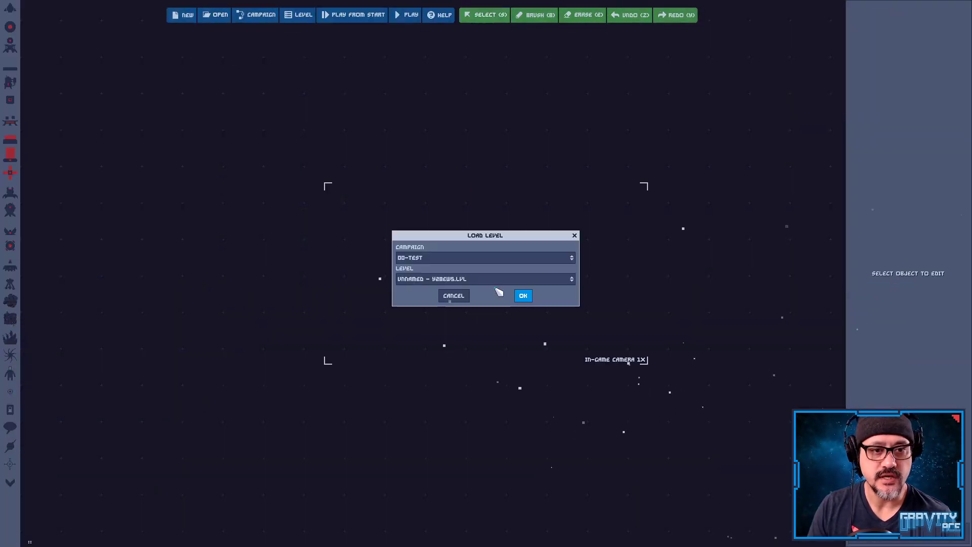
click(525, 295)
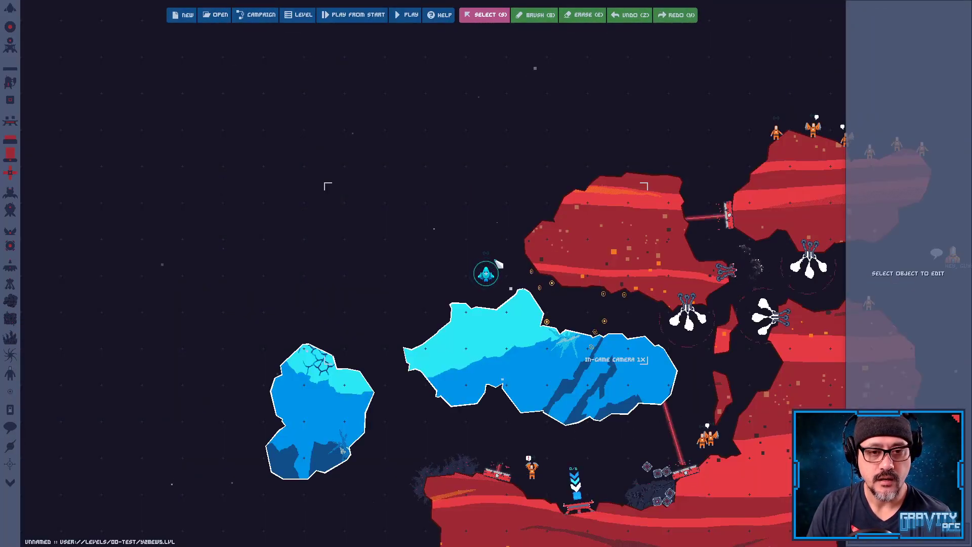
middle_drag(536, 300, 288, 404)
click(369, 16)
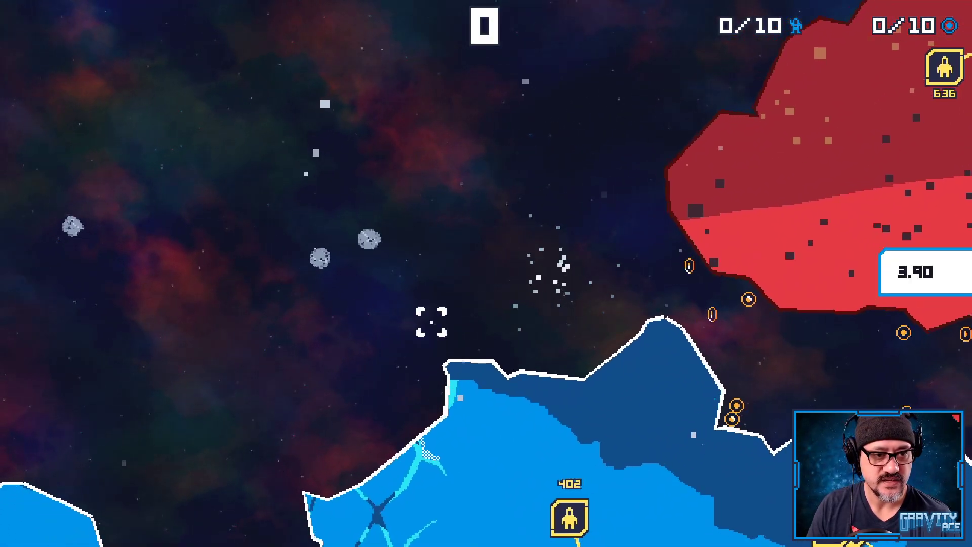
Fly the ship up and over the large red rock and shoot at the drifting asteroids.
key(w)
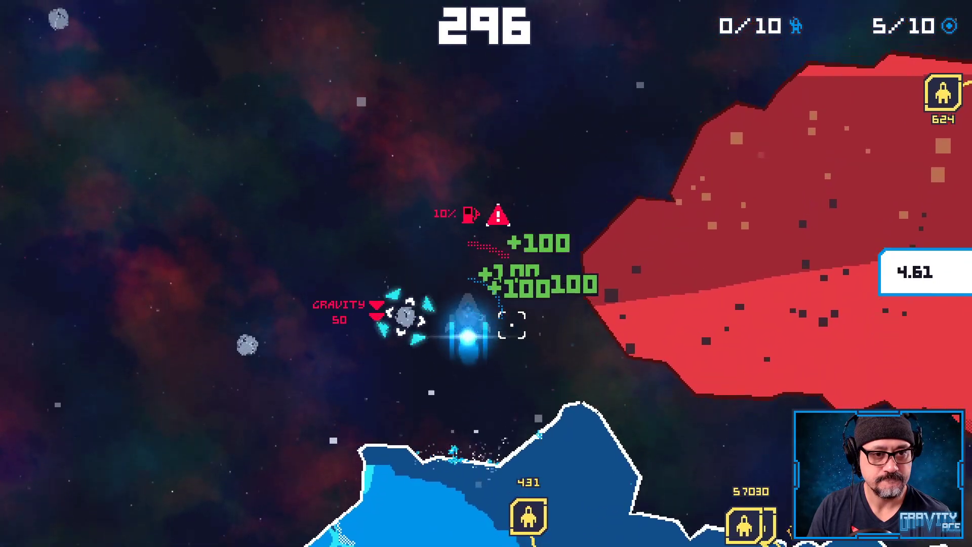
key(d)
key(w)
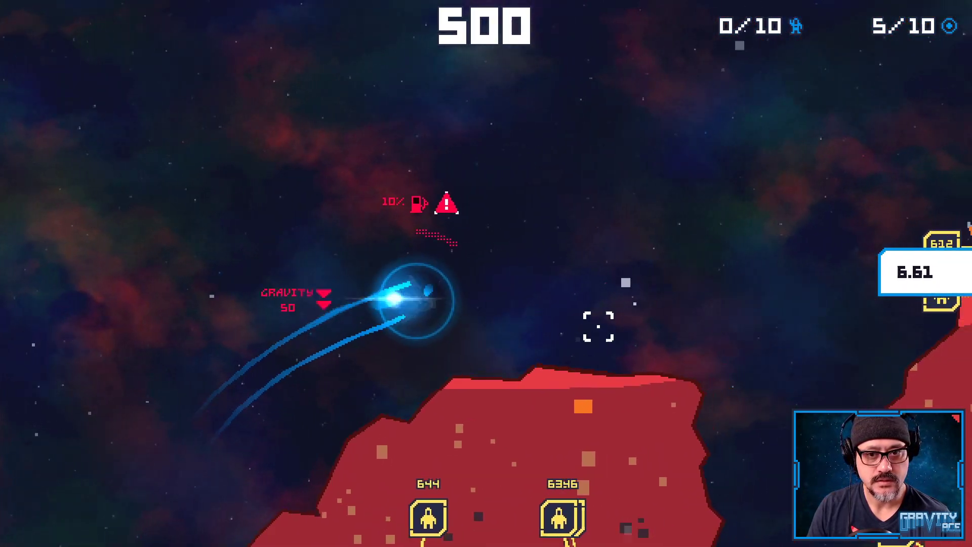
key(d)
key(w)
key(d)
key(w)
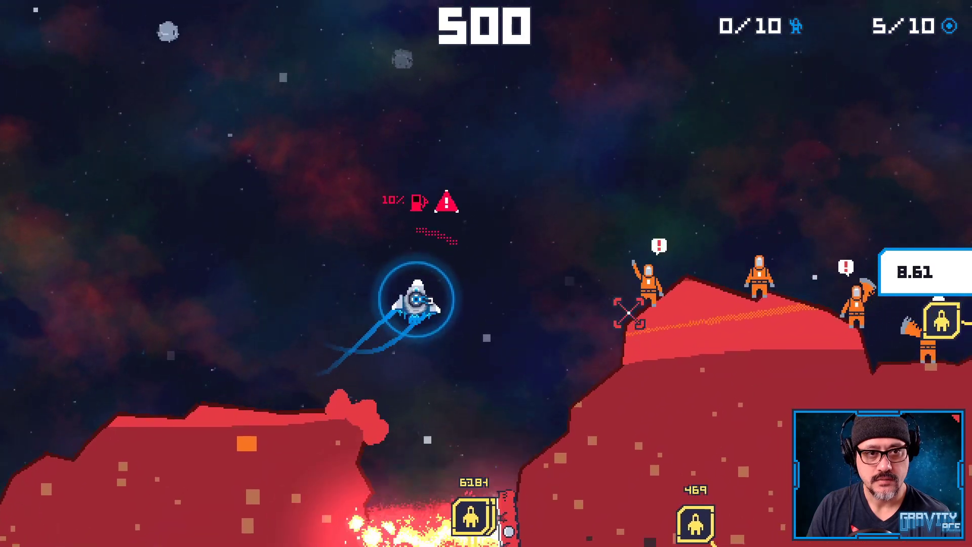
click(413, 236)
click(402, 226)
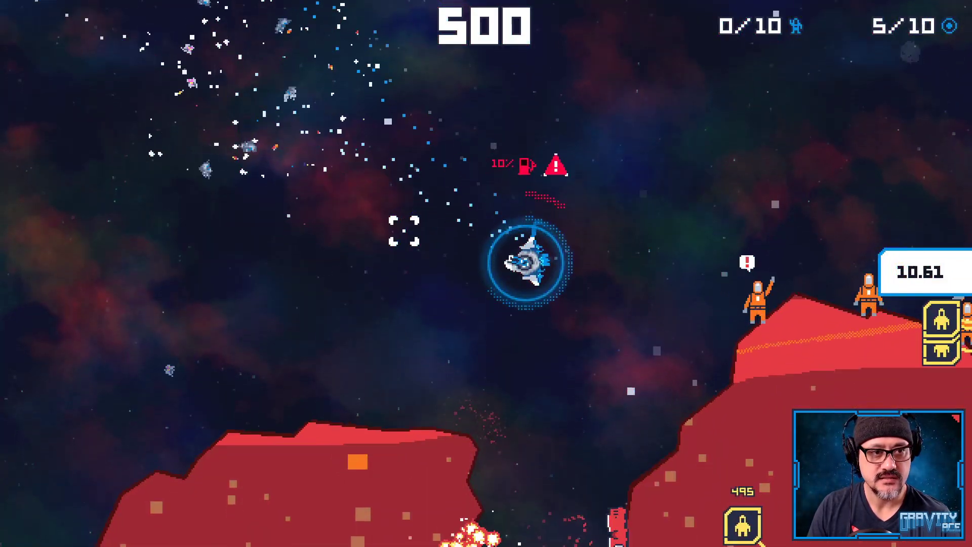
Fly toward the stranded marines, pick one up and shoot at another floating asteroid.
key(d)
key(w)
key(w)
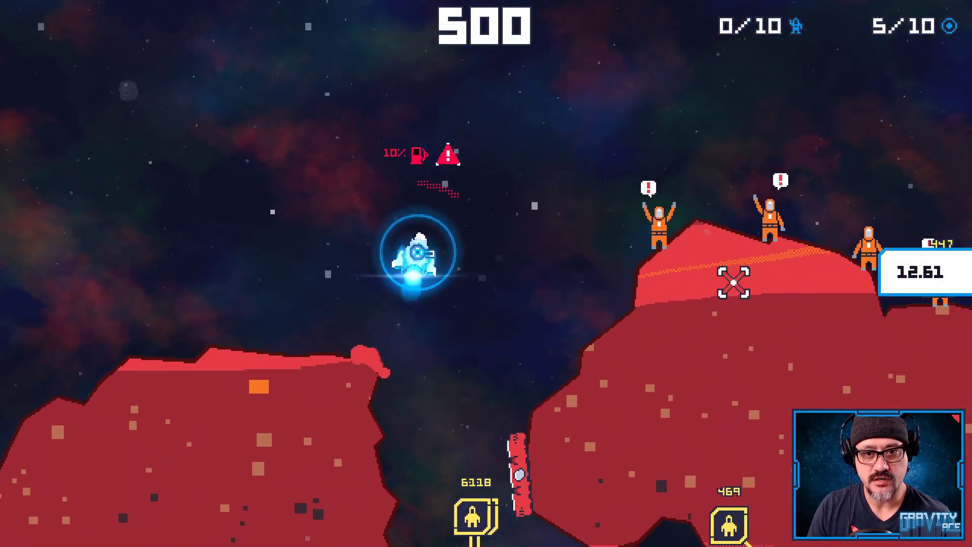
key(d)
click(712, 314)
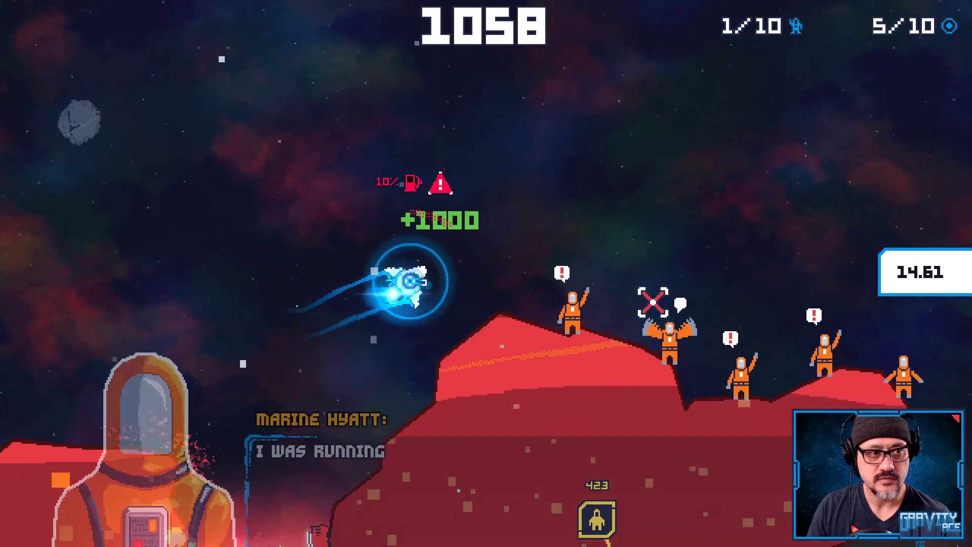
key(w)
click(251, 125)
click(268, 119)
Fly the ship above the marines on the red rock and turn it back toward the rock's outer edge.
key(w)
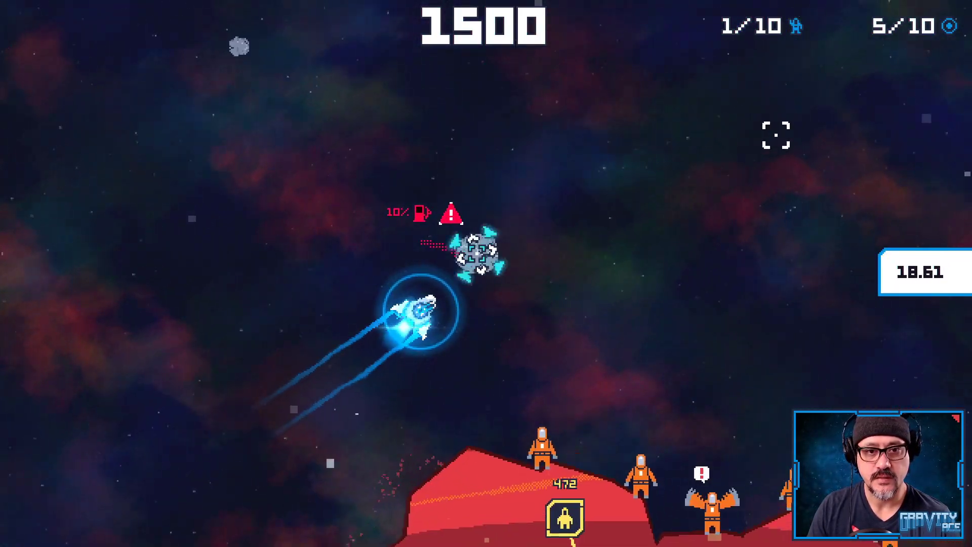
key(a)
key(w)
key(d)
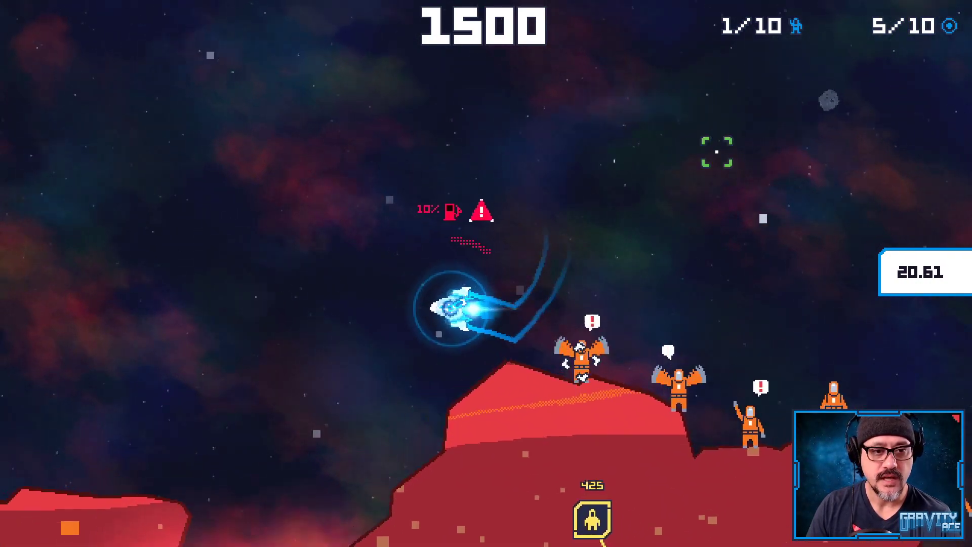
key(w)
key(w)
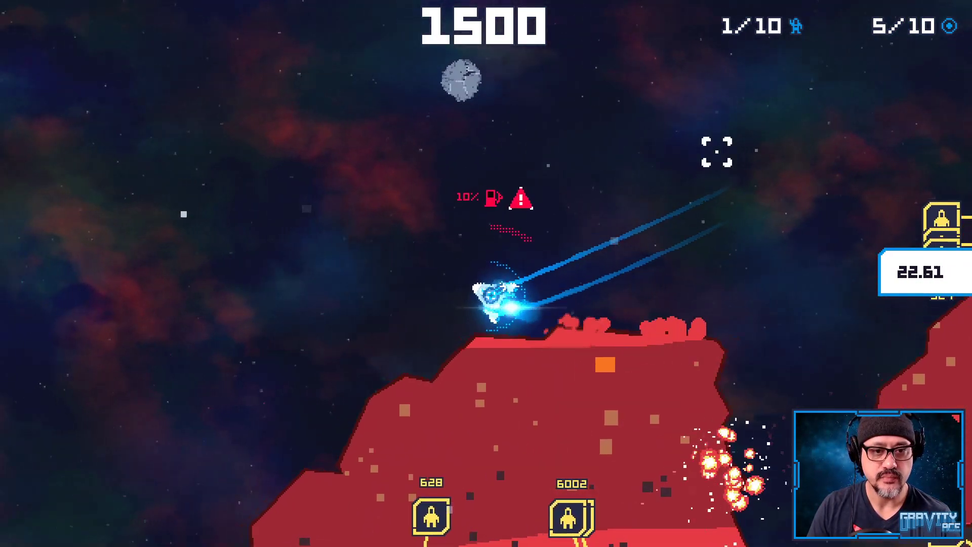
Fly down around the red rock and over the blue ice rock to the gap beside it.
key(a)
key(a)
key(w)
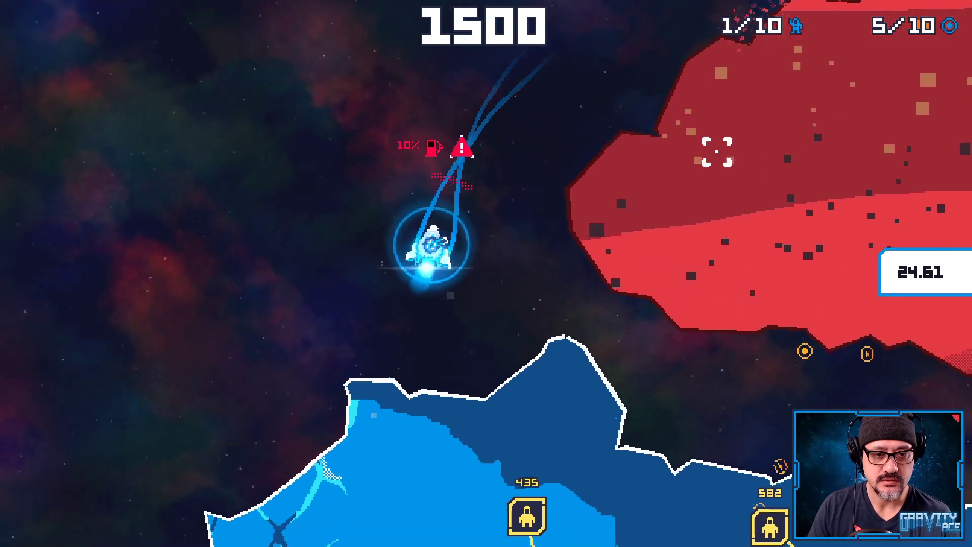
key(a)
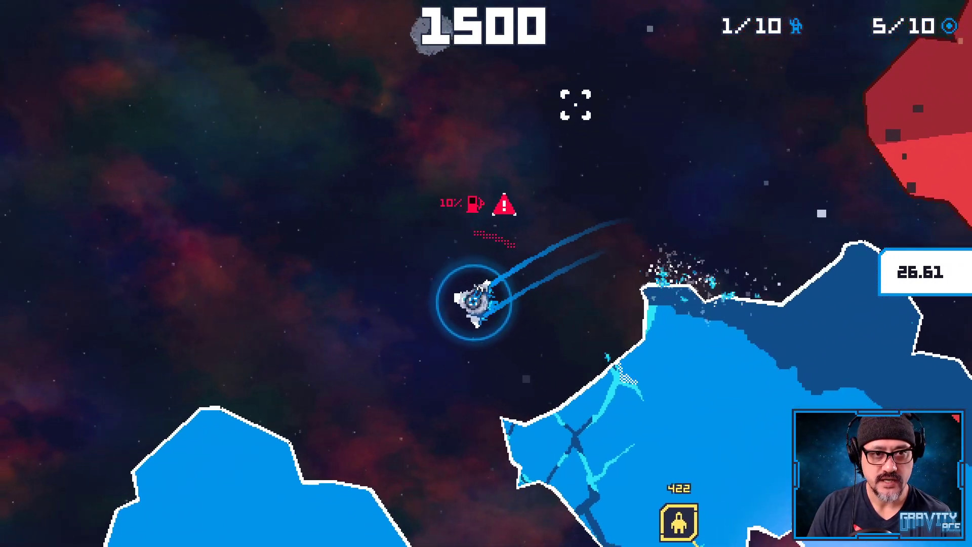
Fire toward the drifting asteroid and keep the ship hovering between the two blue ice rocks.
key(d)
click(527, 78)
key(w)
key(w)
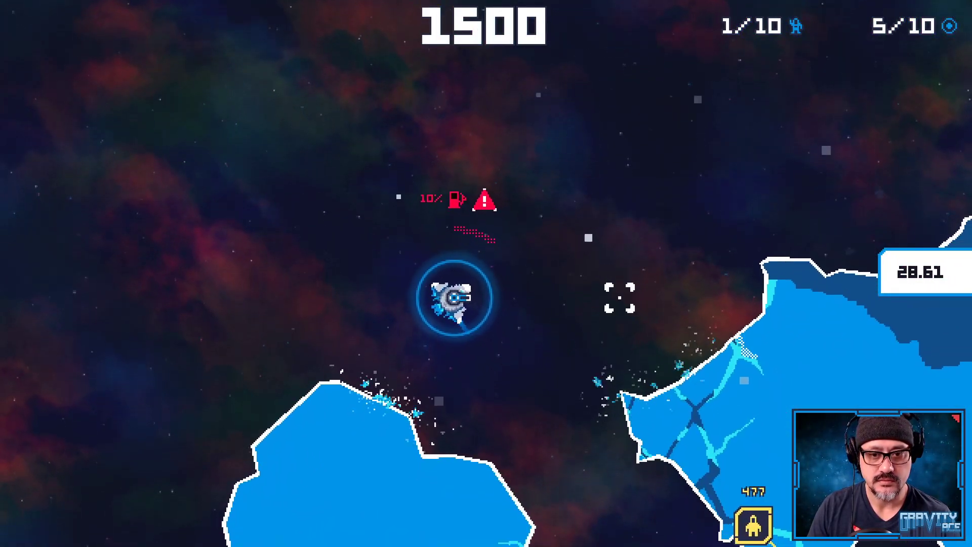
key(w)
key(a)
key(w)
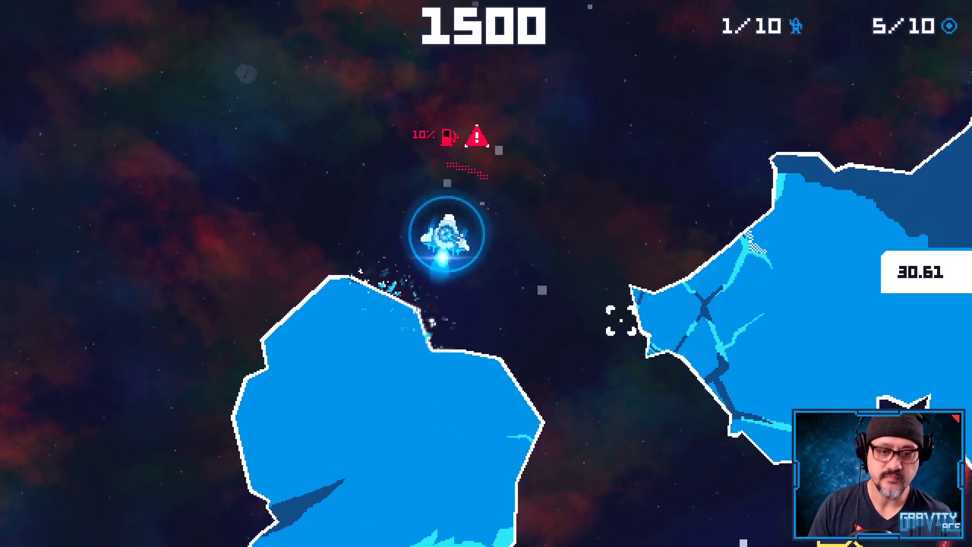
key(d)
key(w)
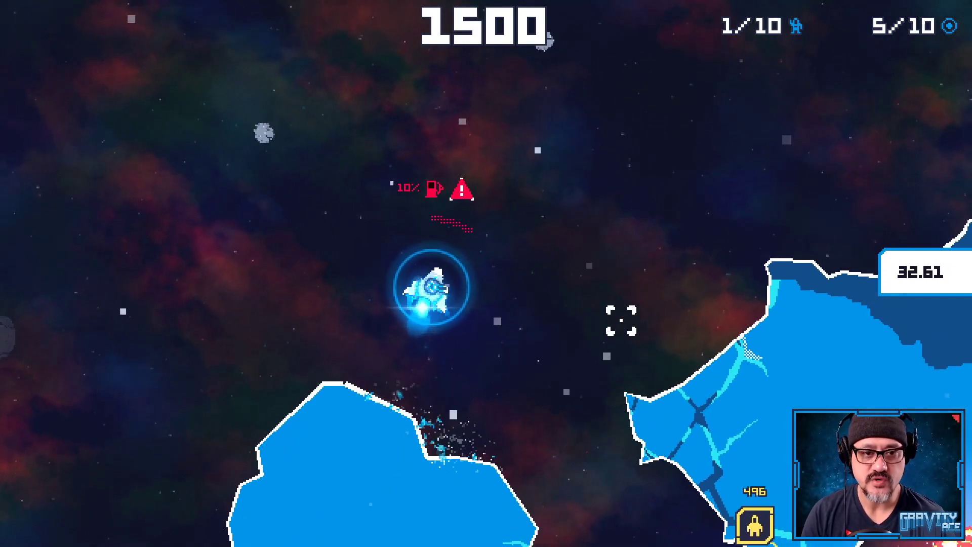
key(a)
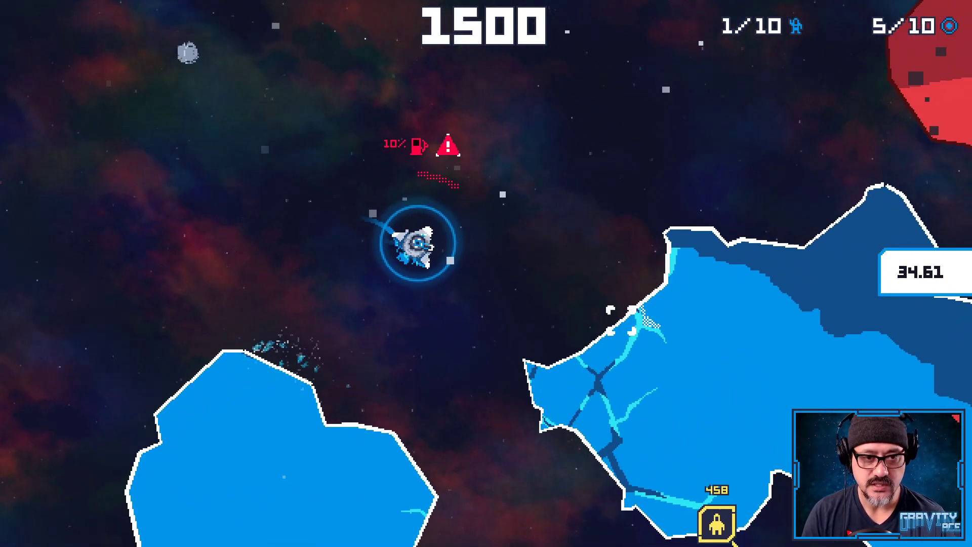
key(w)
key(d)
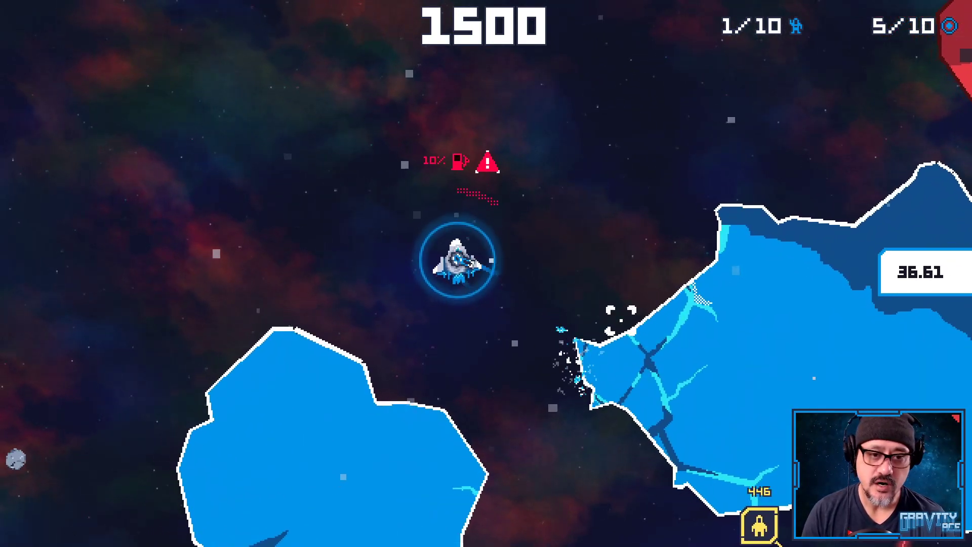
key(w)
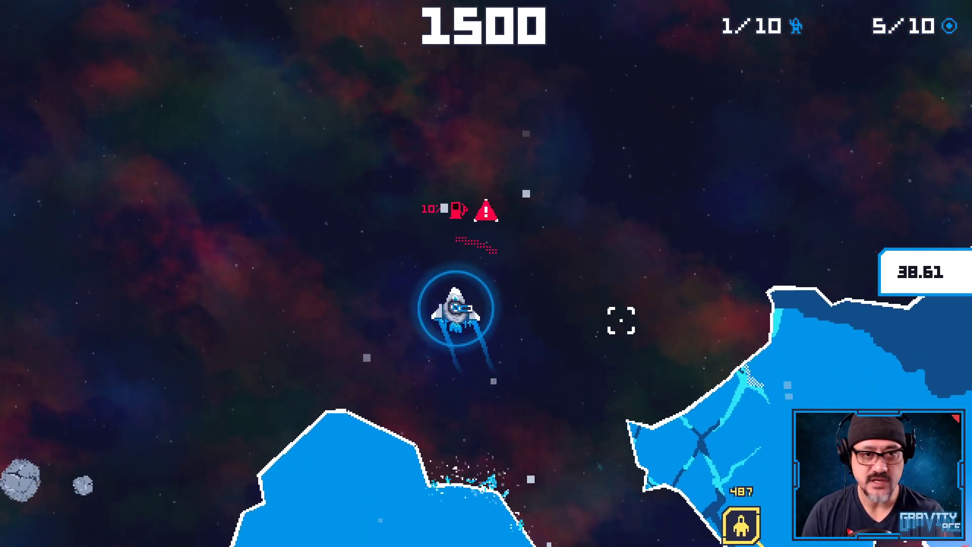
Fly over the smaller blue ice rock and down into the open space with the drifting asteroids.
key(a)
key(w)
key(a)
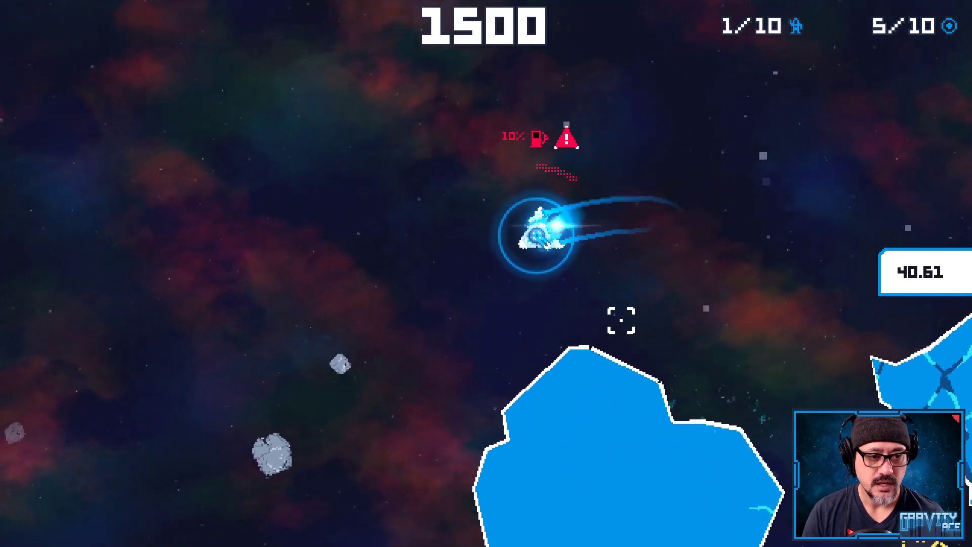
key(a)
key(w)
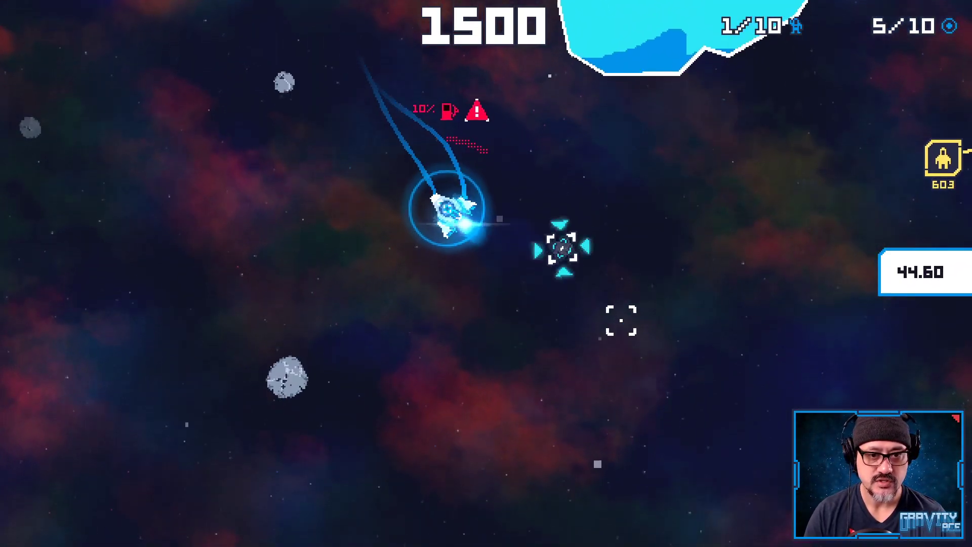
Pause the test play and open the level in the editor at the ship's location.
key(Escape)
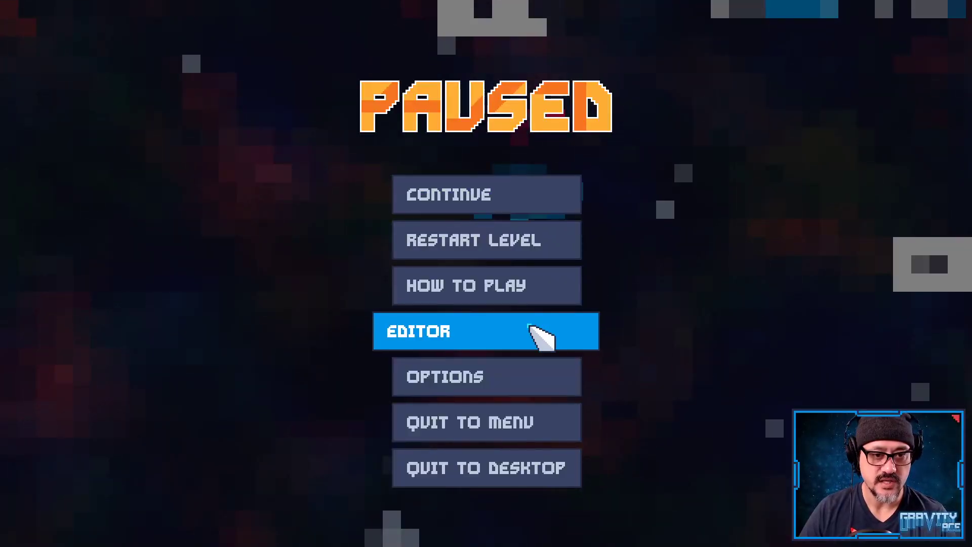
click(534, 330)
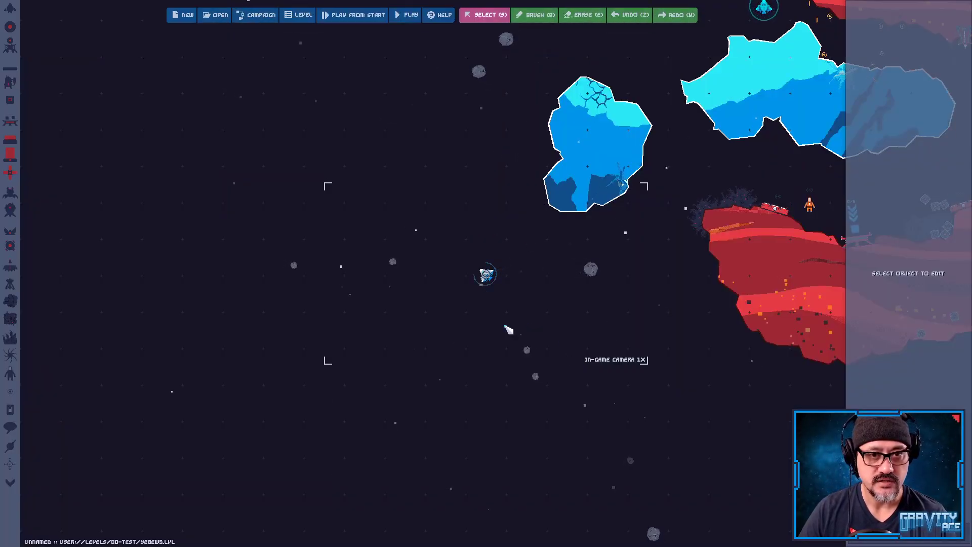
middle_drag(676, 319, 722, 354)
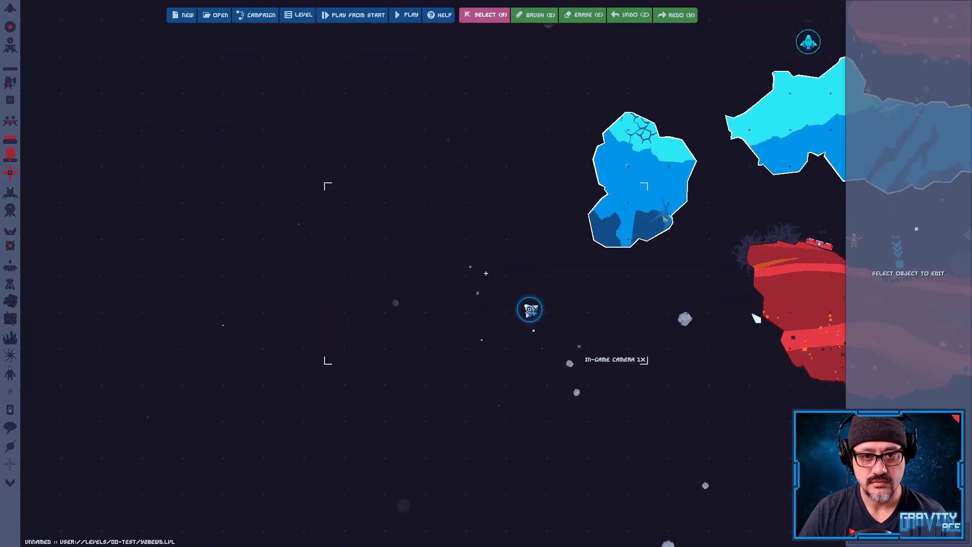
Move the two cargo boxes buried in the lower red rock up beside the cargo pile near the landing pad.
middle_drag(755, 319, 278, 306)
middle_drag(558, 368, 342, 242)
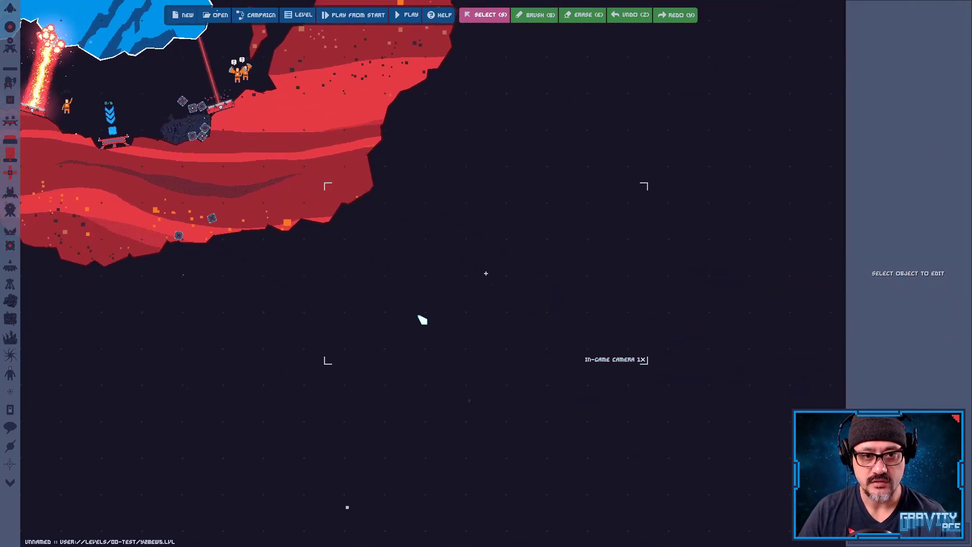
middle_drag(461, 349, 443, 267)
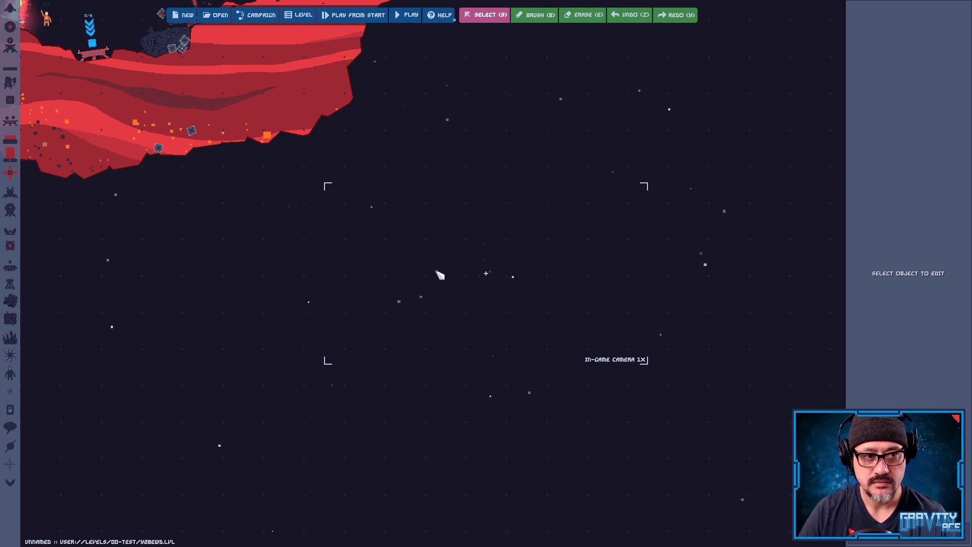
middle_drag(325, 303, 581, 344)
scroll(581, 344, up, 2)
drag(481, 281, 482, 74)
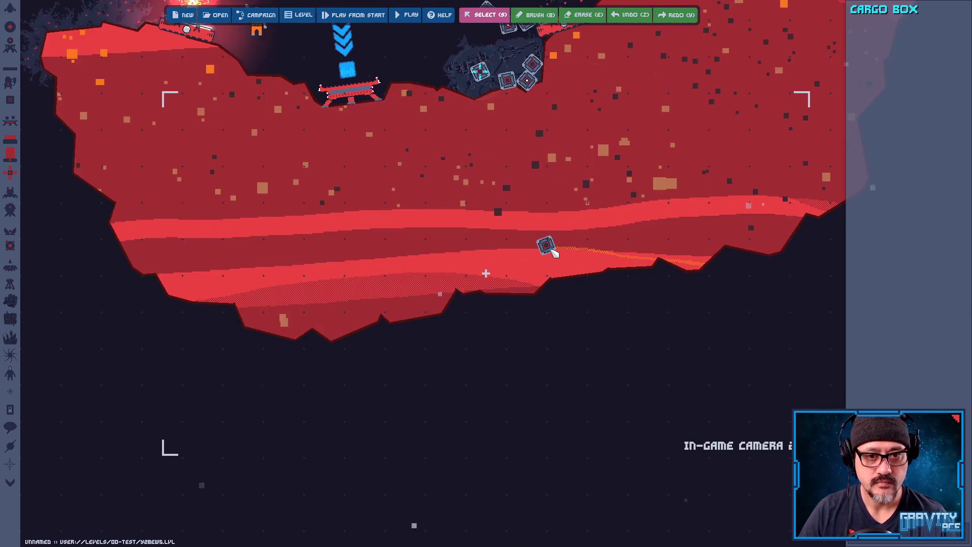
drag(556, 253, 455, 65)
middle_drag(475, 130, 564, 383)
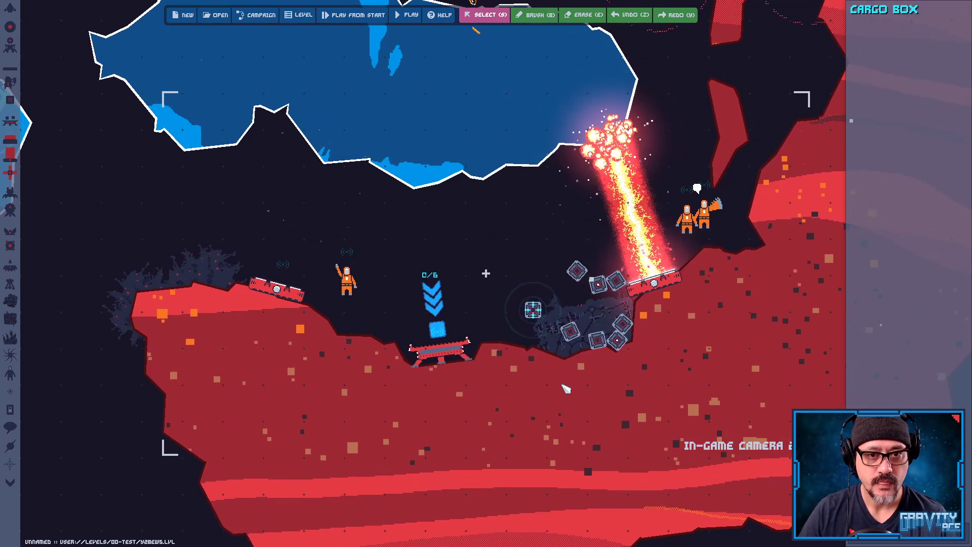
Examine the asteroids drifting around the ship and the smaller blue ice rock in the level editor.
middle_drag(474, 423, 739, 280)
middle_drag(510, 393, 753, 236)
middle_drag(498, 255, 706, 442)
middle_drag(584, 359, 717, 324)
middle_drag(749, 202, 575, 282)
scroll(573, 282, up, 2)
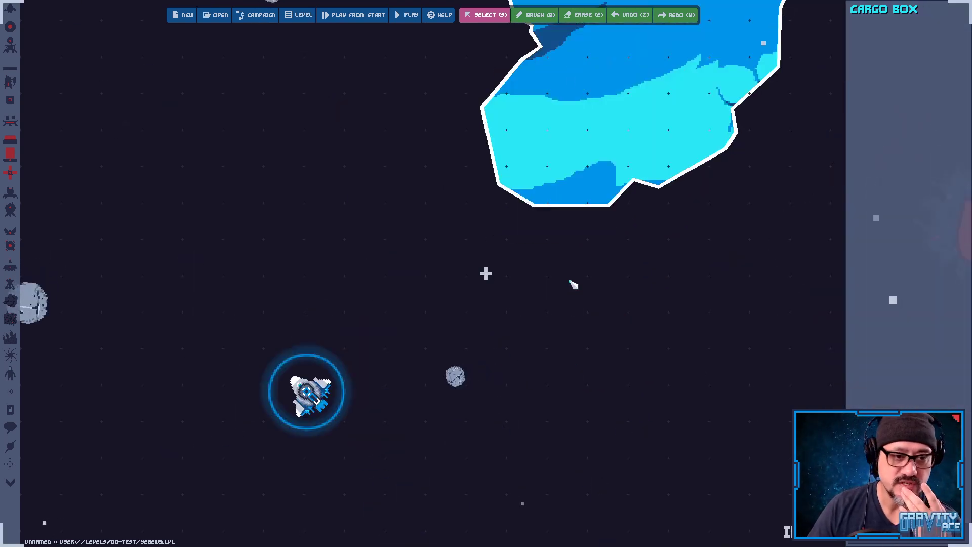
scroll(549, 316, down, 2)
middle_drag(549, 317, 409, 506)
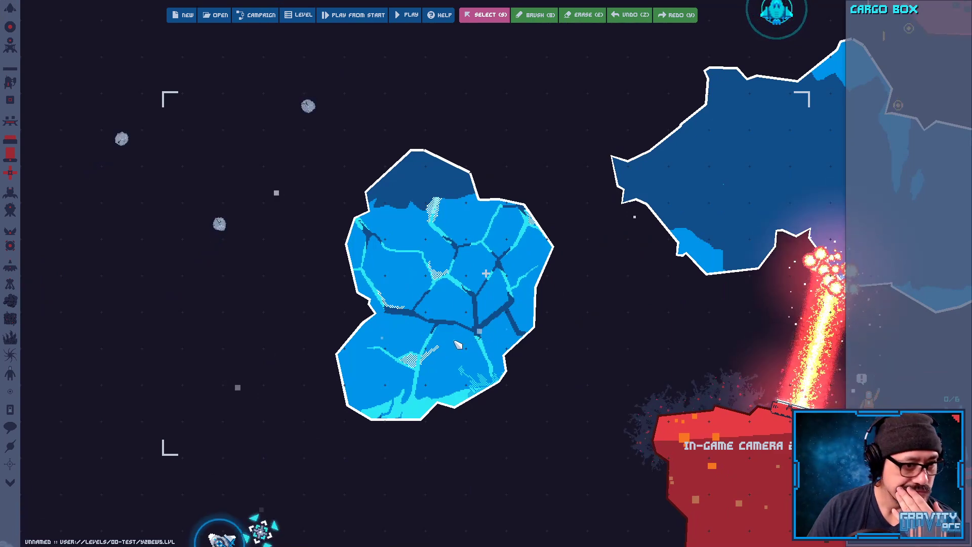
middle_drag(300, 499, 346, 347)
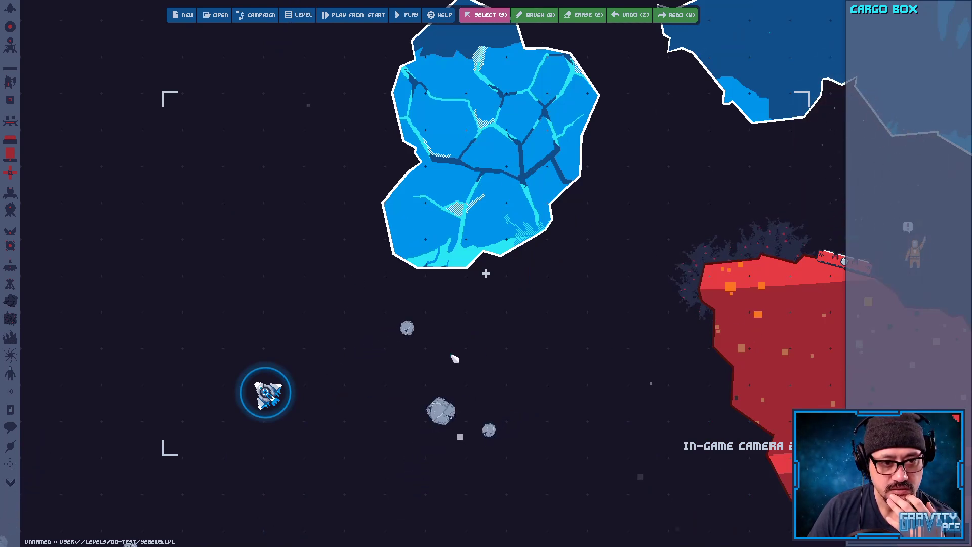
middle_drag(484, 351, 561, 354)
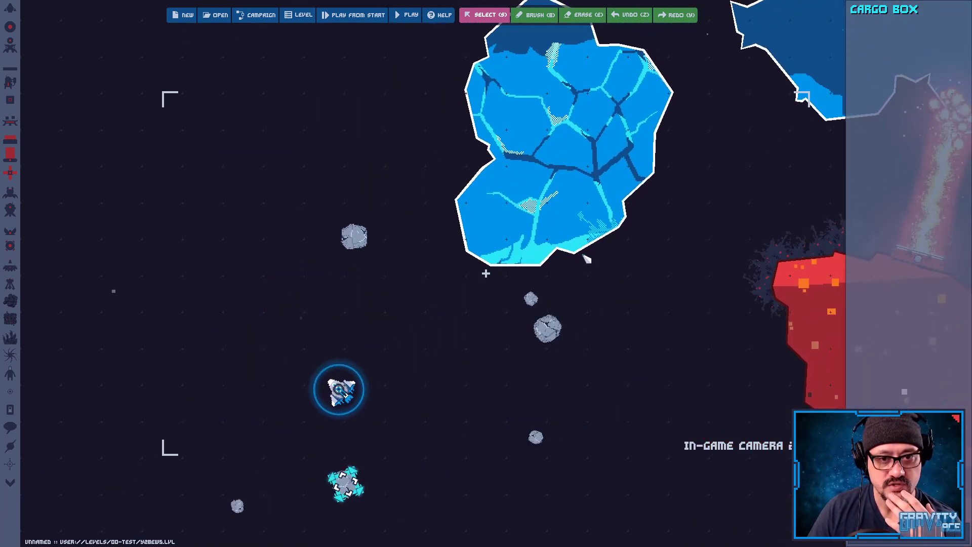
middle_drag(677, 355, 438, 325)
middle_drag(385, 345, 570, 437)
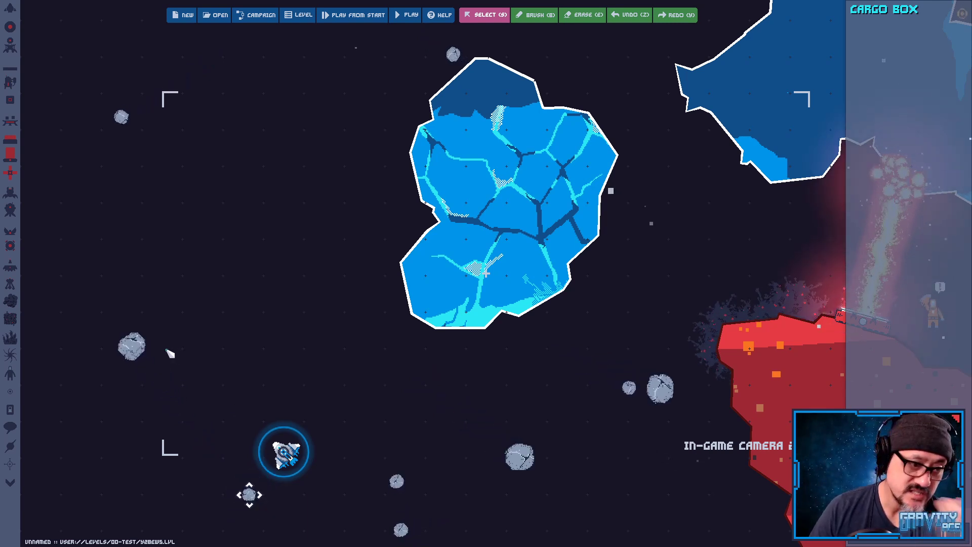
Stop the running game, switch to Blender and orbit to a closer, nearly frontal view of the default cube.
key(F8)
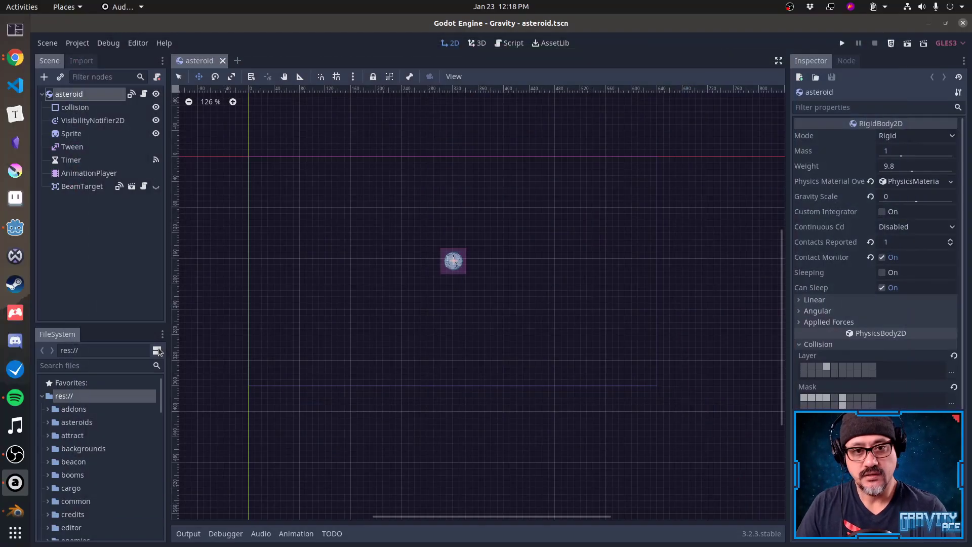
key(super)
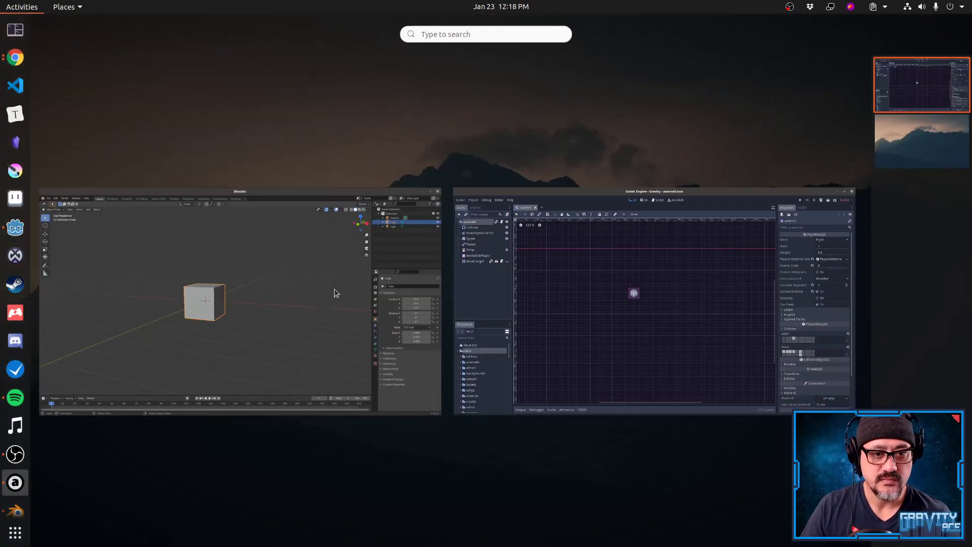
click(328, 310)
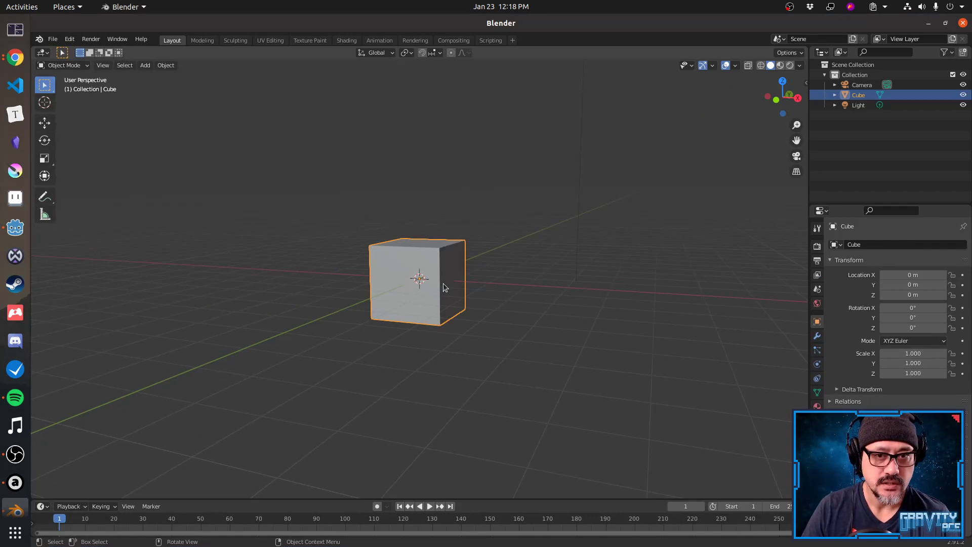
middle_drag(429, 290, 342, 314)
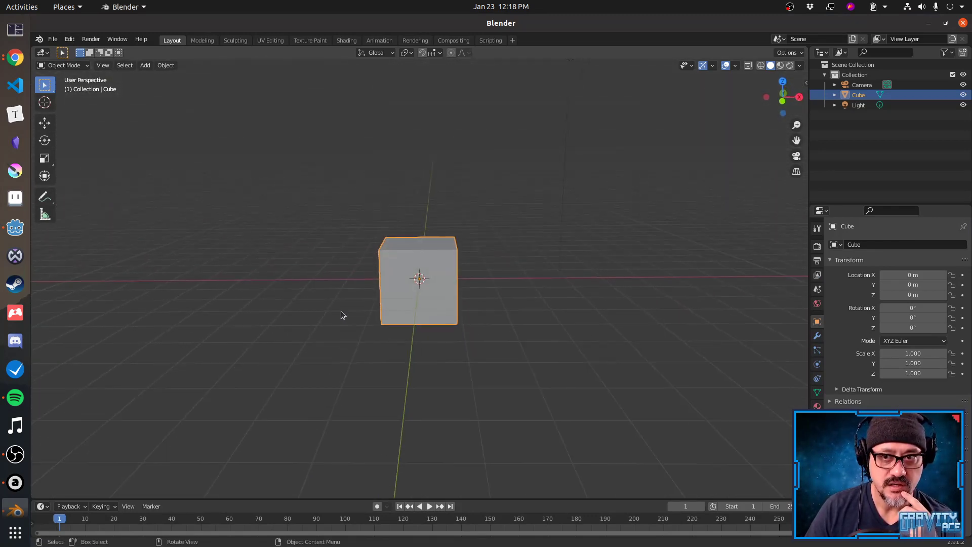
scroll(341, 311, up, 1)
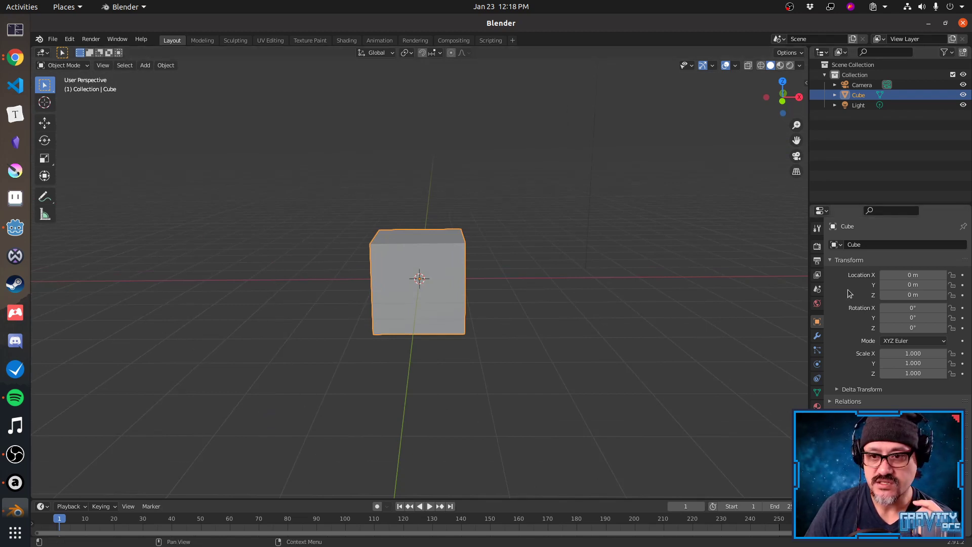
click(818, 247)
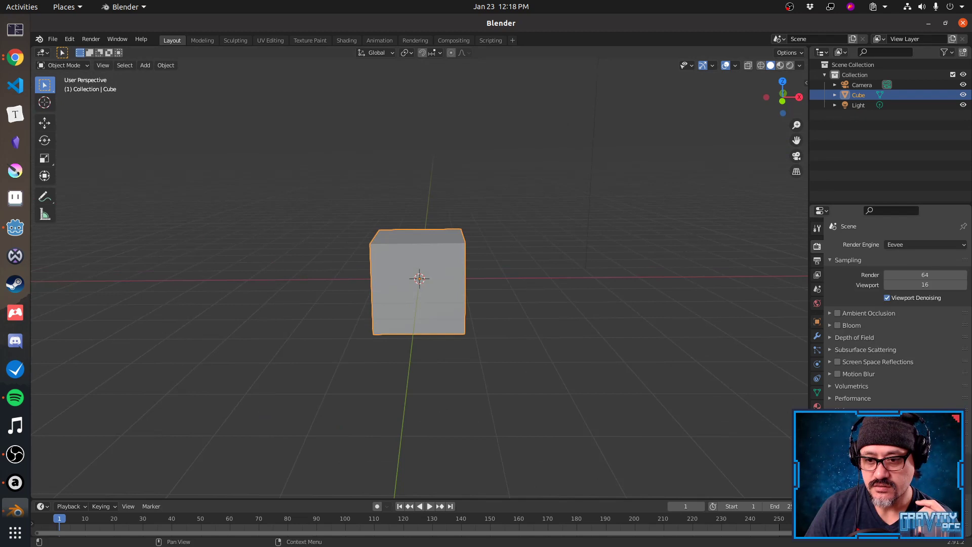
scroll(897, 314, down, 1)
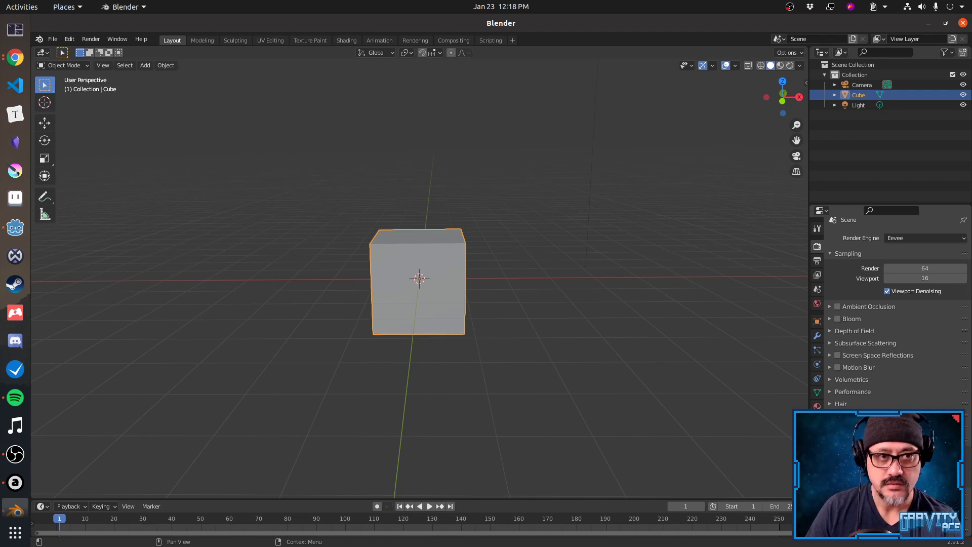
scroll(896, 304, up, 1)
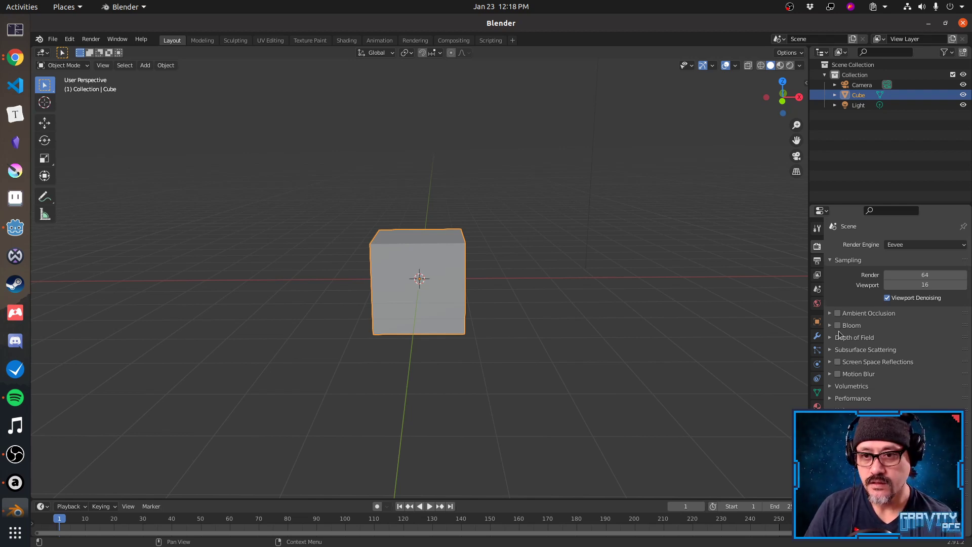
click(817, 229)
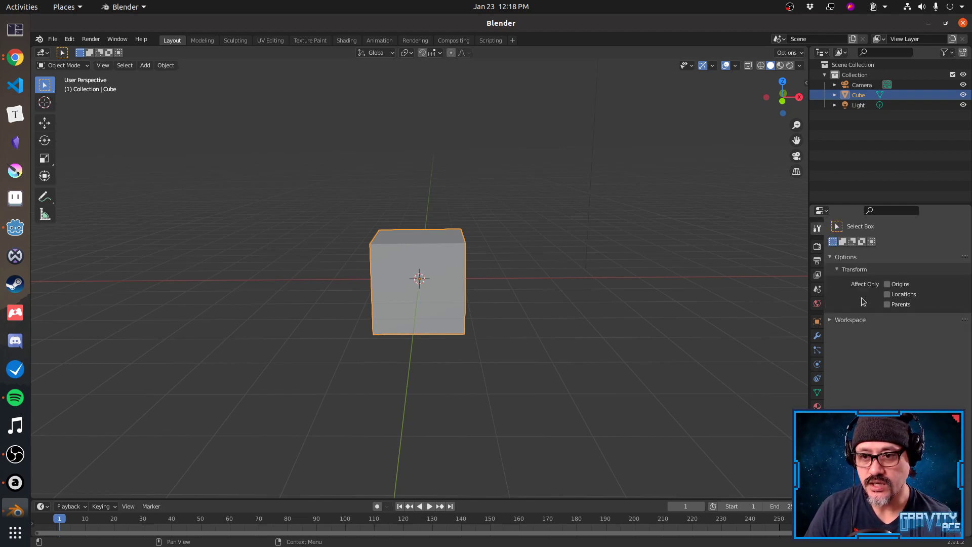
Set the scene's output resolution to 32 px in X and 32 px in Y.
click(817, 262)
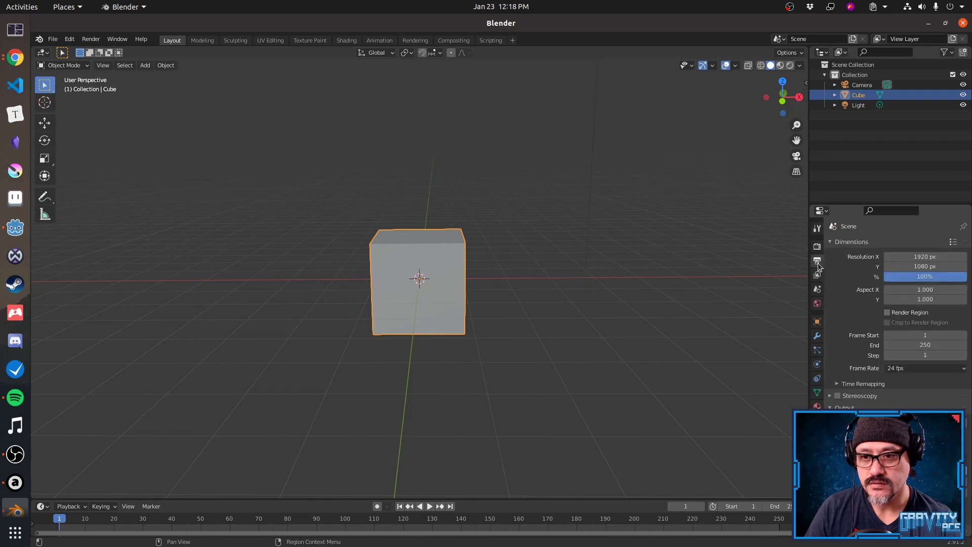
click(925, 257)
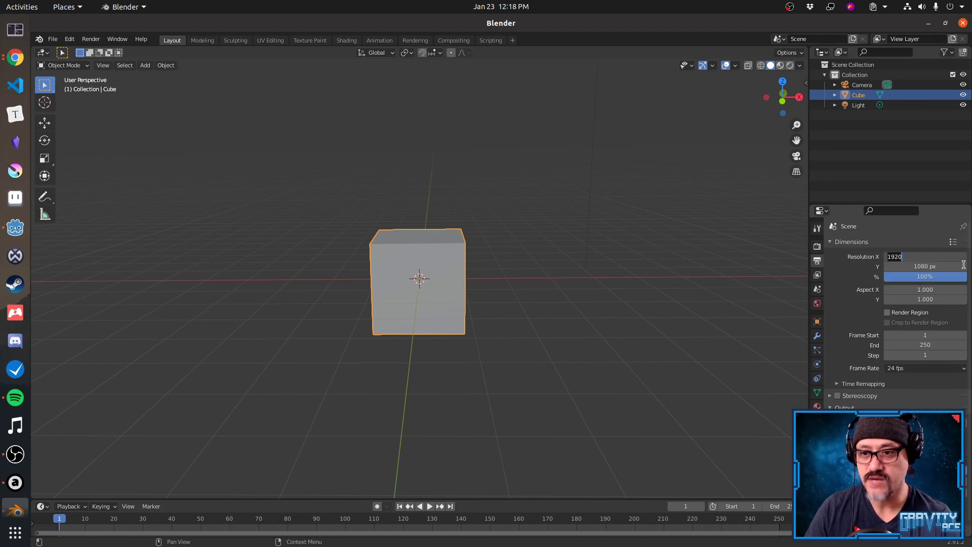
text(6)
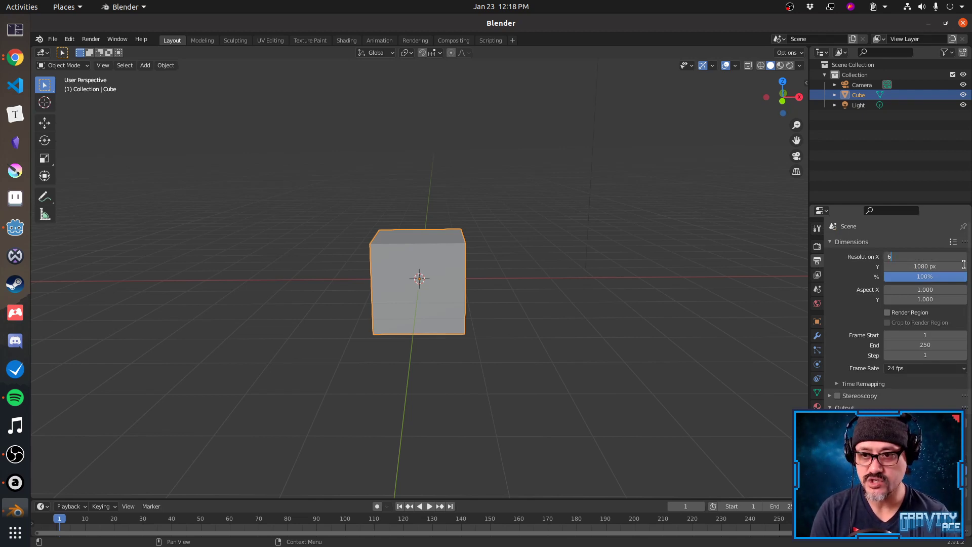
key(BackSpace)
text(32)
key(Tab)
text(32)
key(Tab)
key(Return)
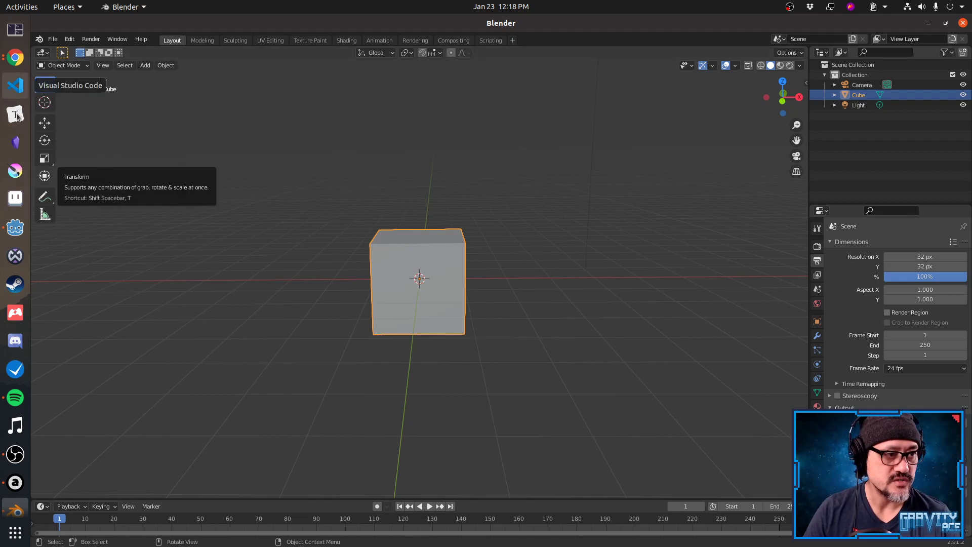
Check the asteroid Sprite's textures in Godot and open asteroid.ase from the game's asteroids textures folder in Aseprite.
click(15, 228)
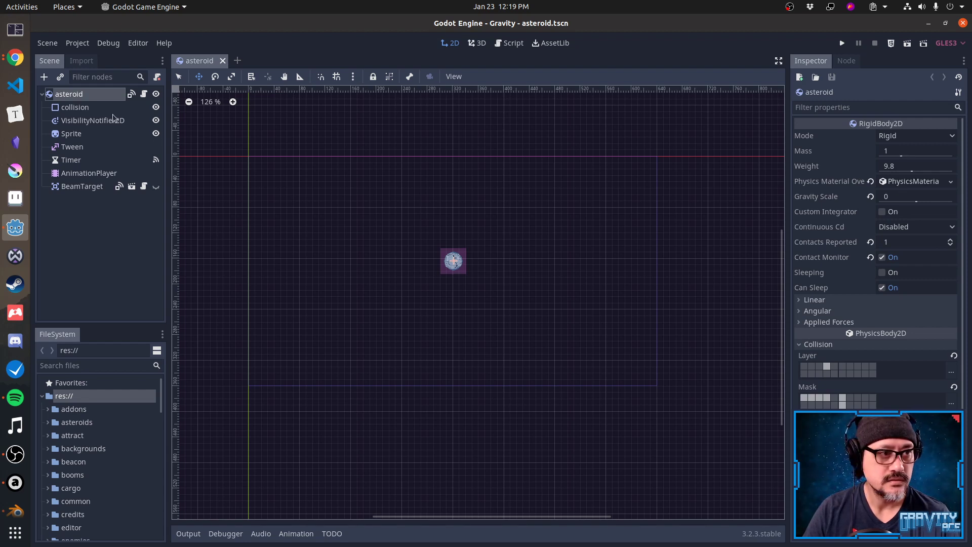
click(108, 137)
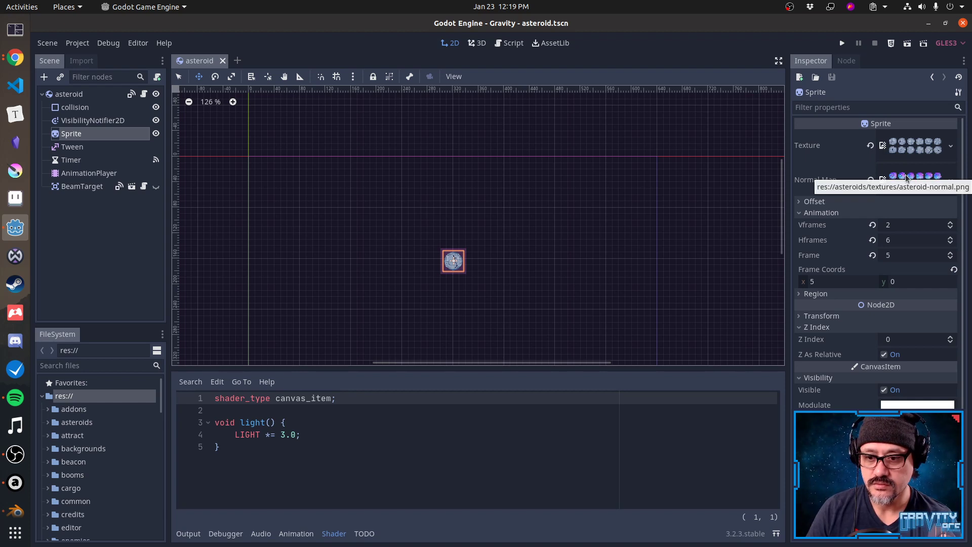
click(16, 197)
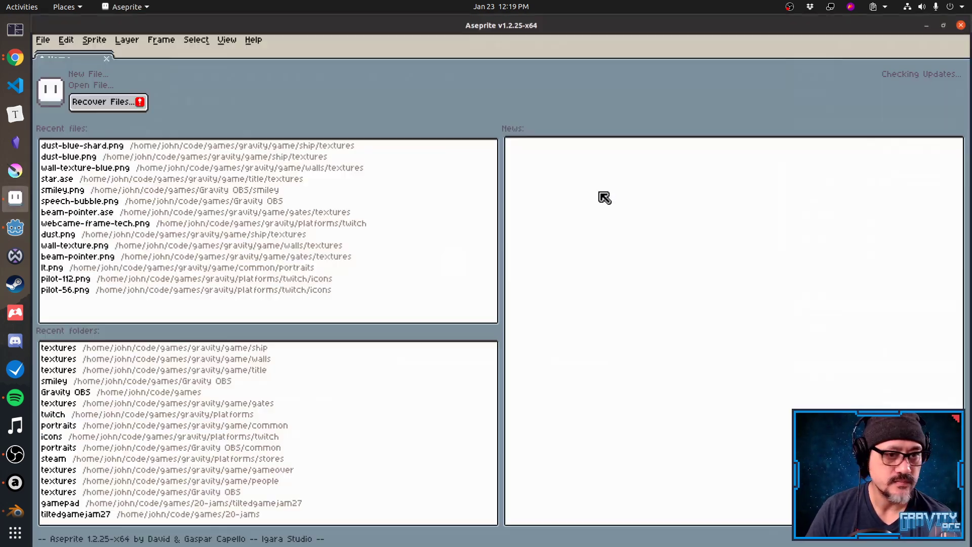
click(89, 85)
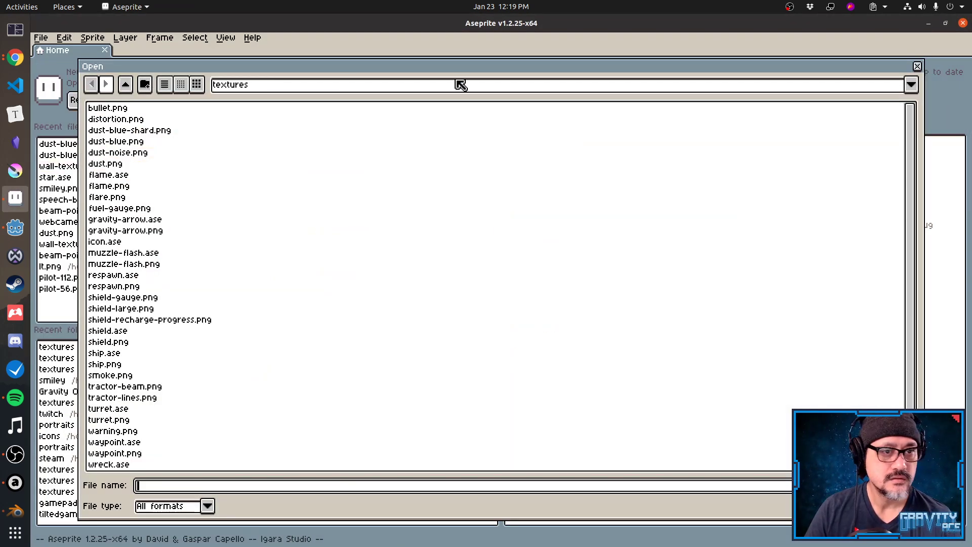
click(125, 85)
click(125, 85)
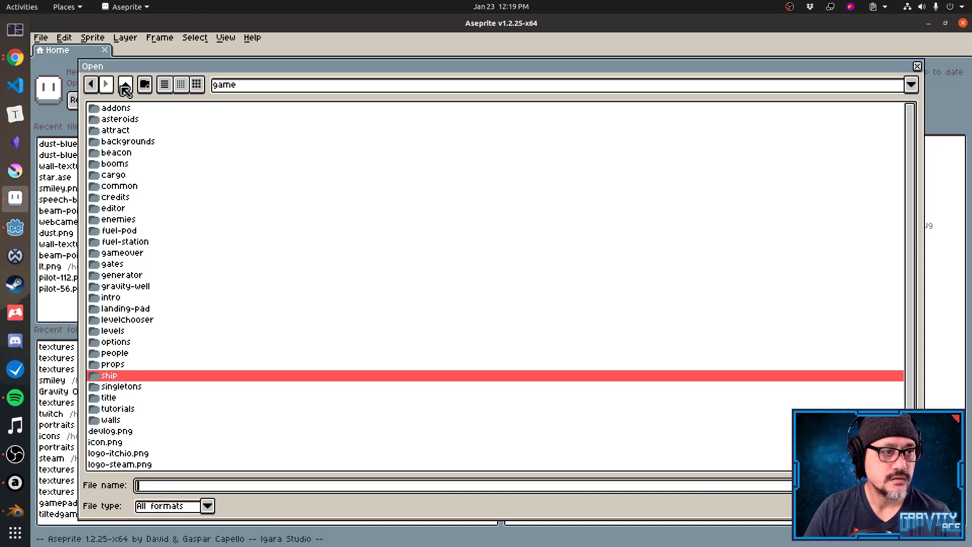
double_click(120, 119)
double_click(120, 109)
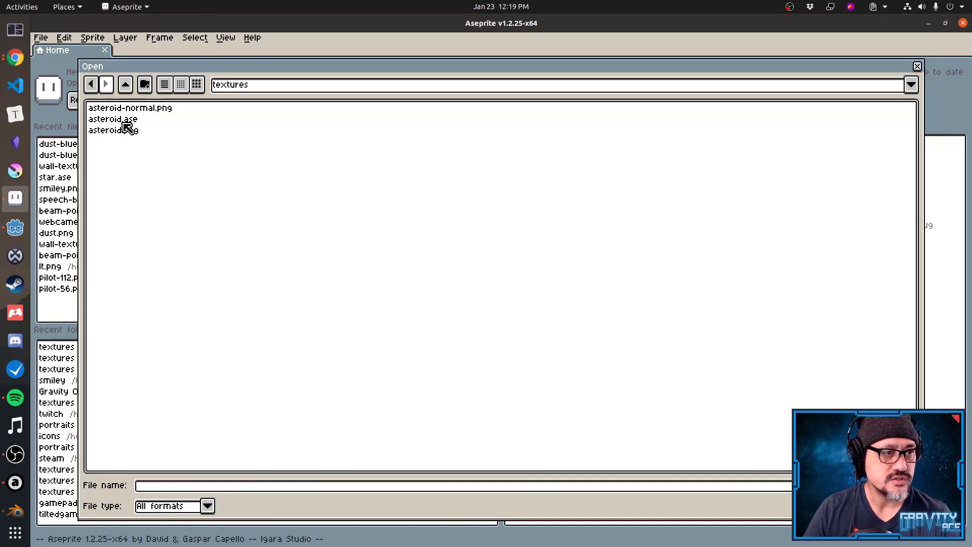
double_click(122, 119)
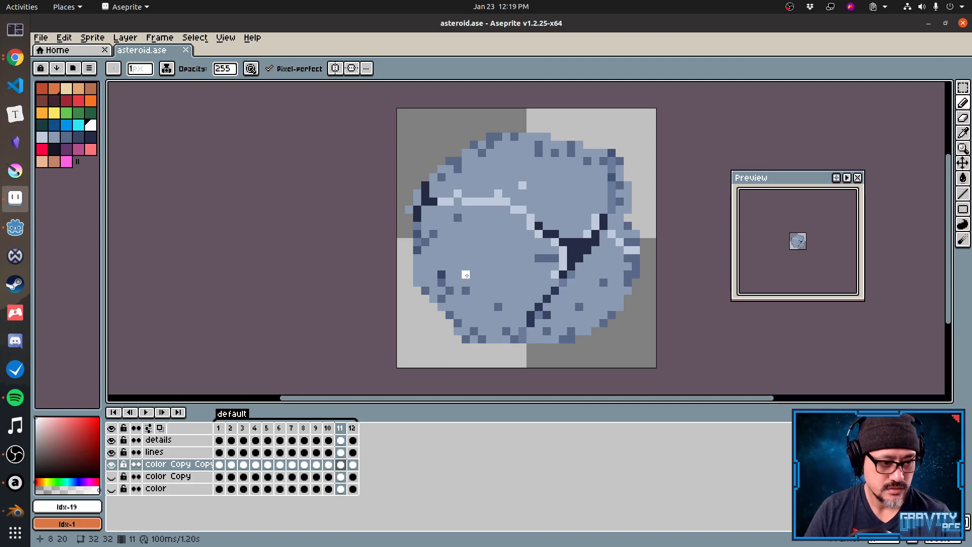
Switch back to Blender and set the scene's end frame to 12.
key(alt+Tab)
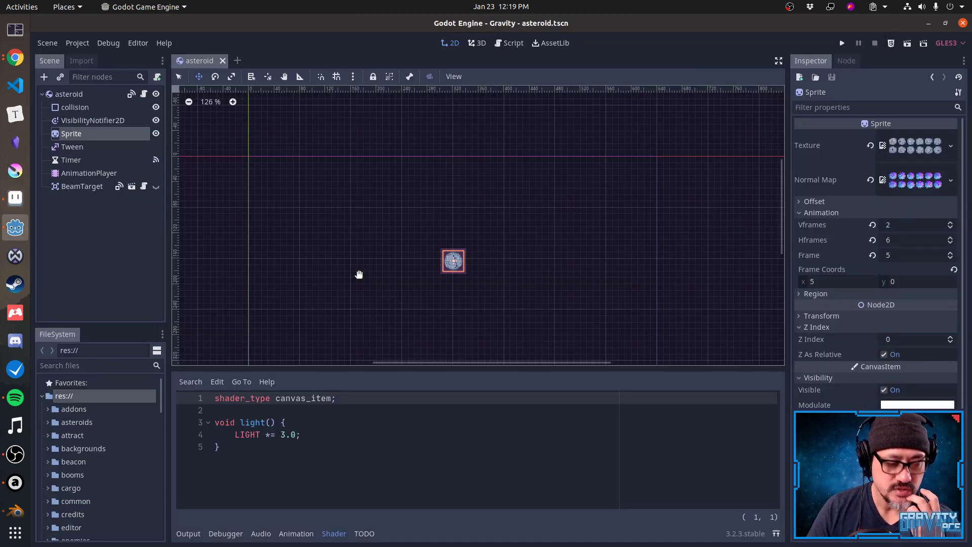
key(alt+Tab)
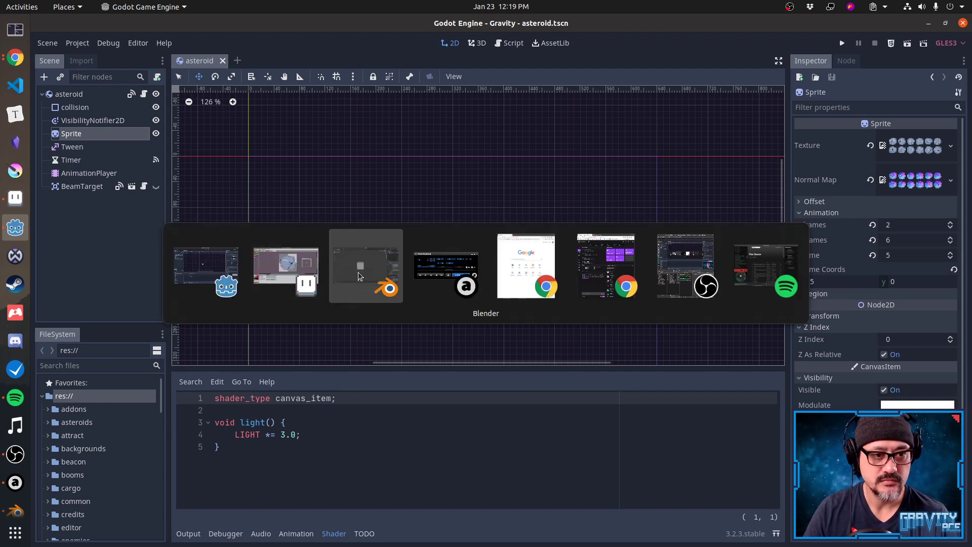
click(358, 276)
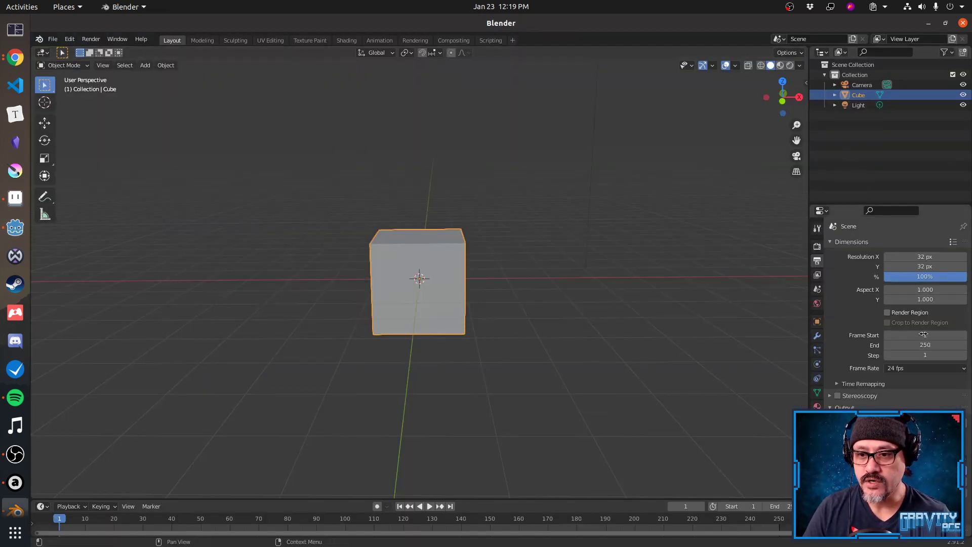
click(931, 344)
text(12)
key(Tab)
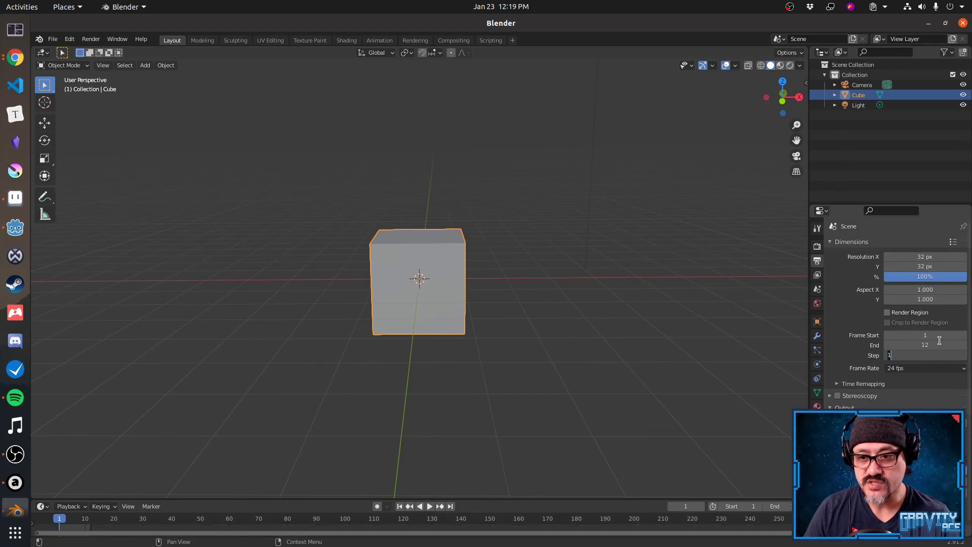
key(Return)
Set the output to a custom frame rate of 12 FPS.
click(929, 372)
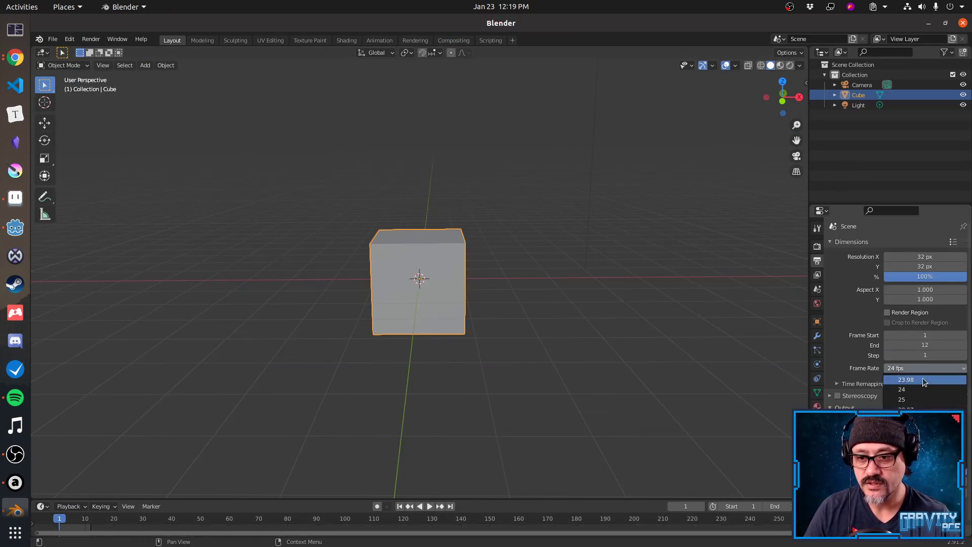
click(925, 459)
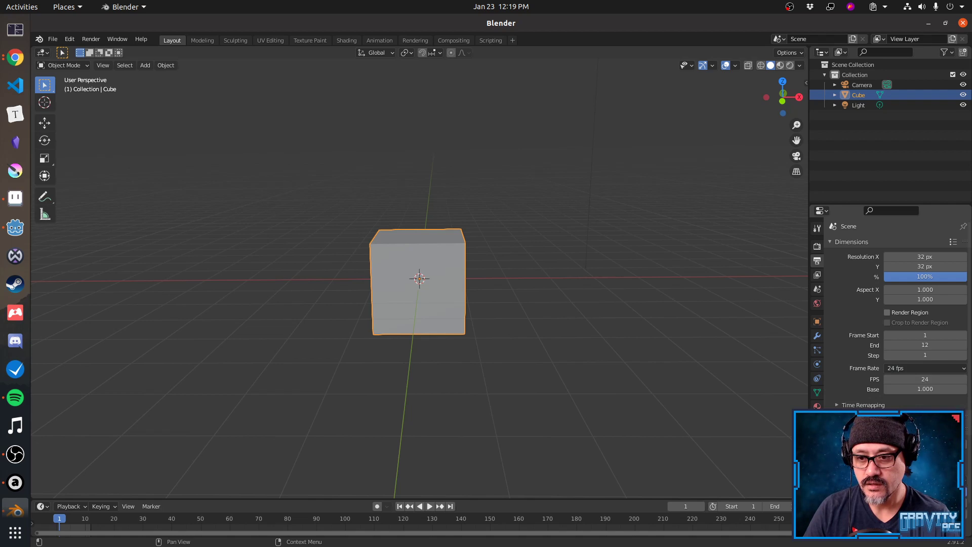
double_click(926, 378)
text(12)
key(Tab)
key(Tab)
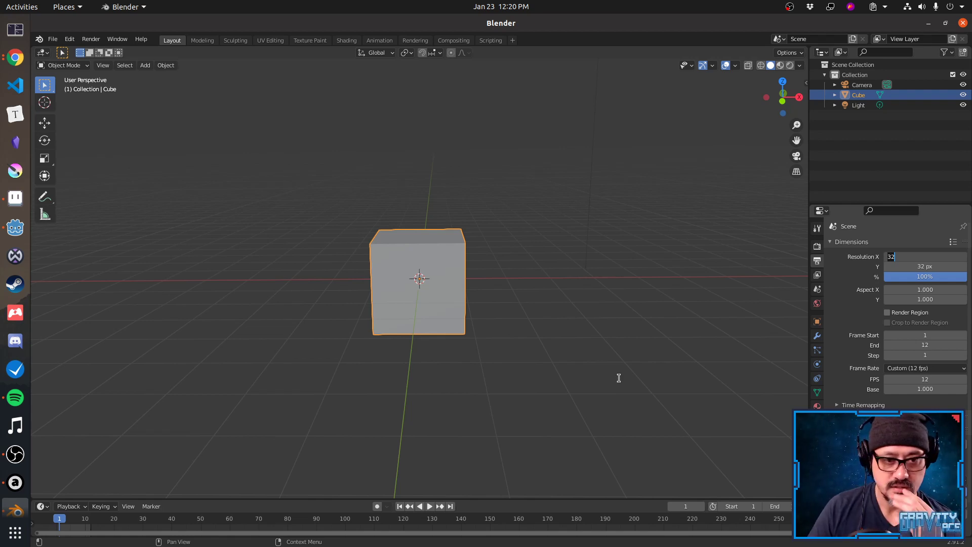
key(Return)
middle_drag(435, 360, 401, 338)
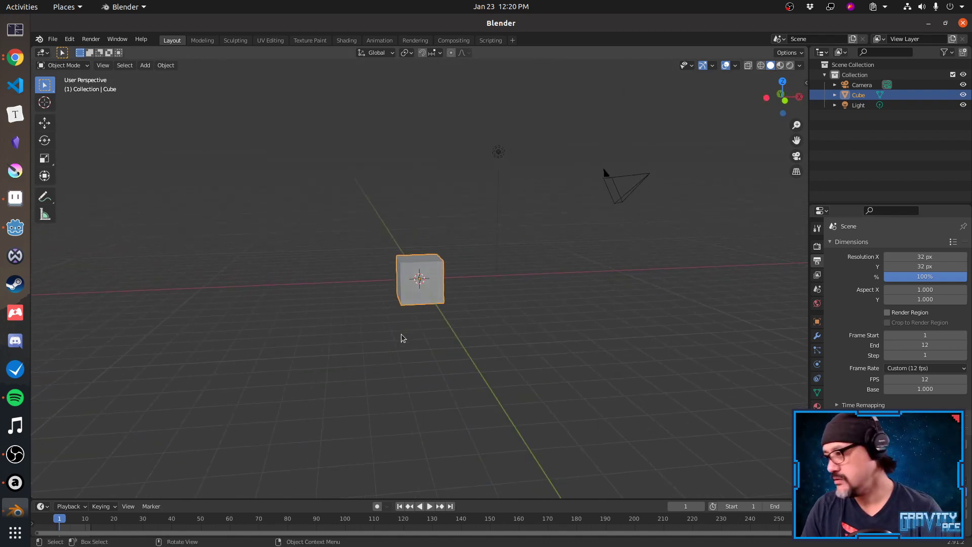
Switch to Google Chrome and search Google Images for "ice asteroids".
key(super)
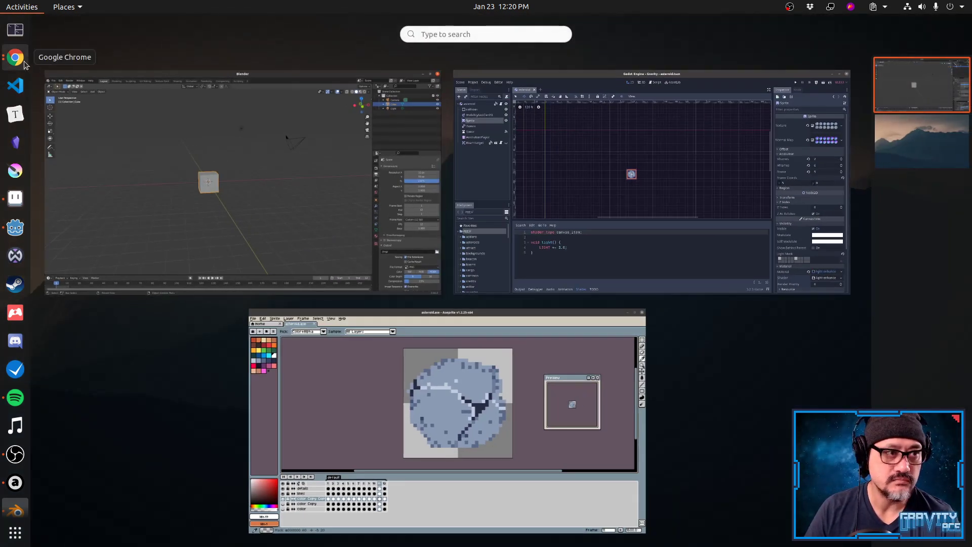
key(Escape)
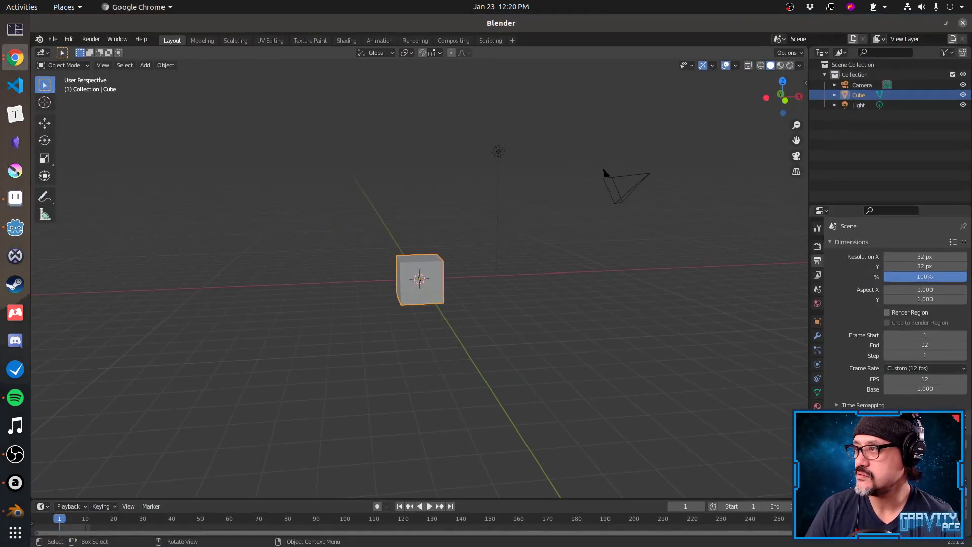
drag(508, 54, 500, 14)
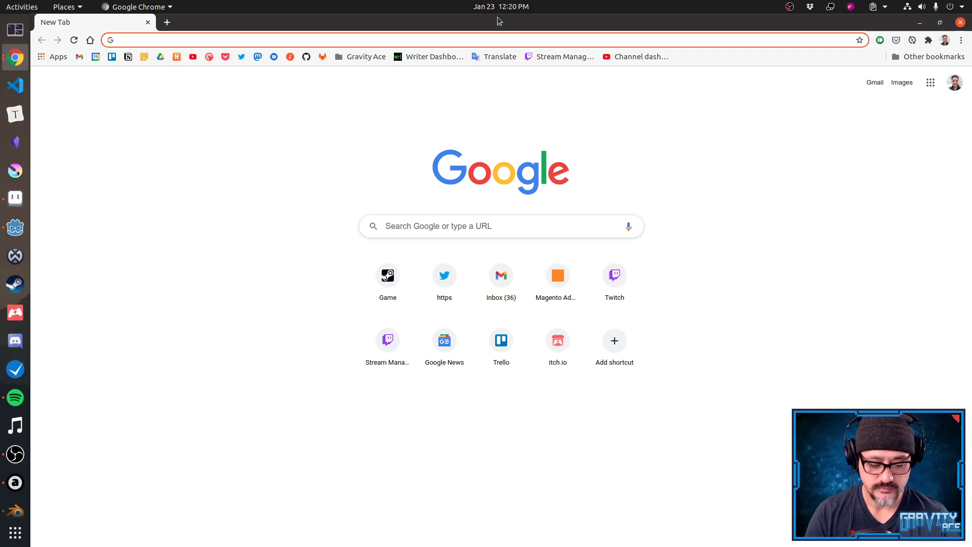
text(ice asteroids)
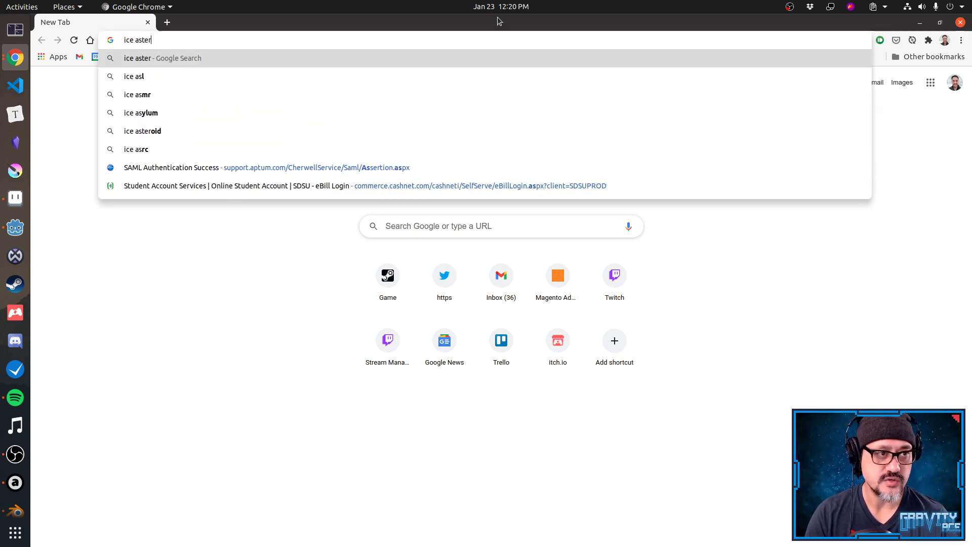
key(Return)
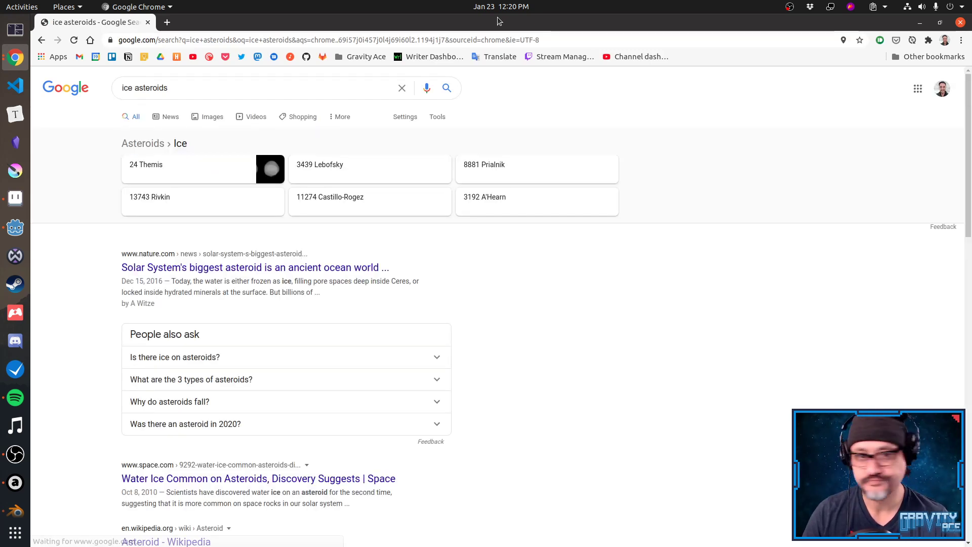
click(208, 117)
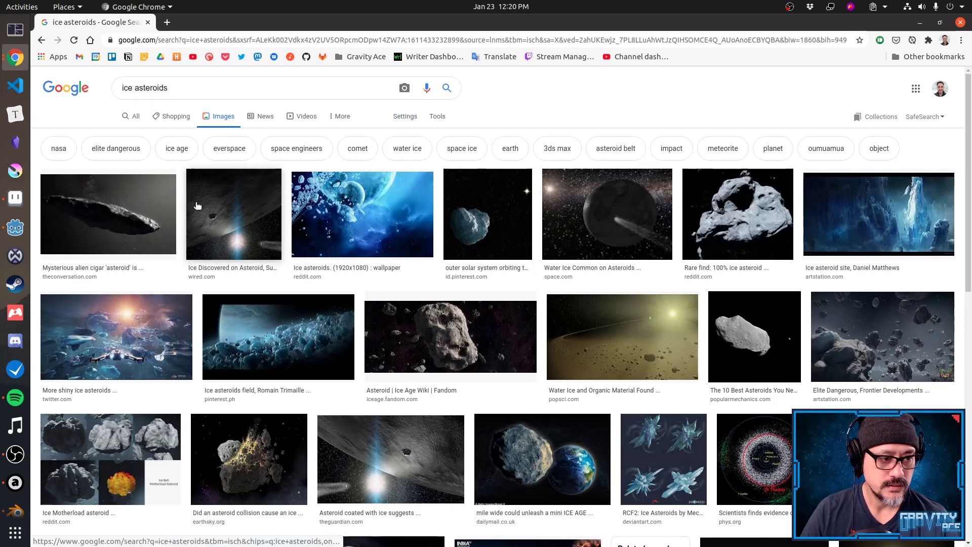
Preview the crystal-shaped, asteroid belt and blue wallpaper images among the ice asteroid results to study shape and colour references.
click(128, 319)
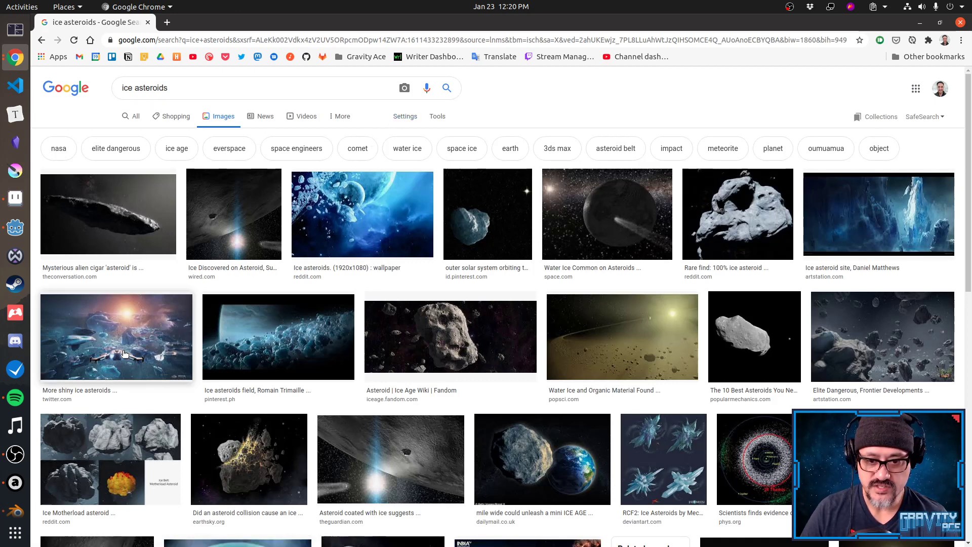
click(663, 456)
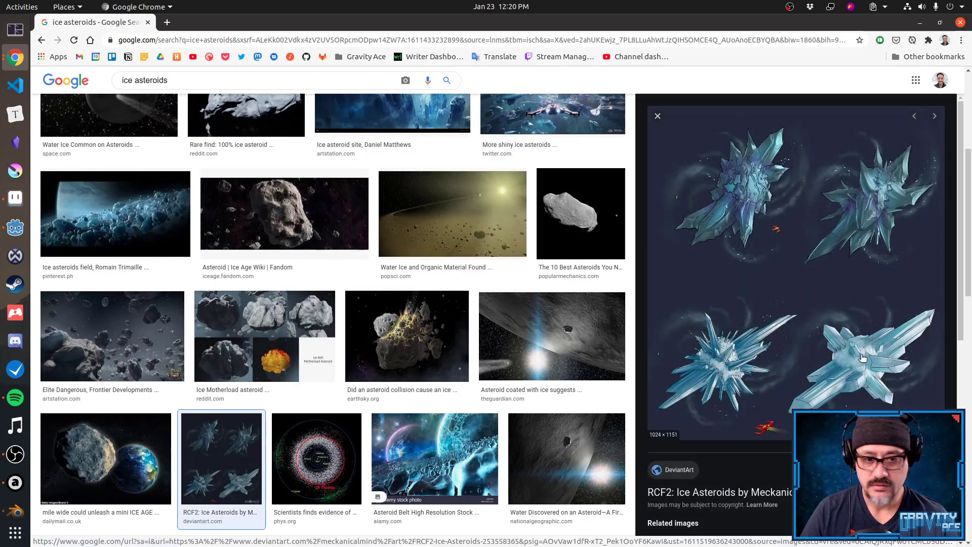
click(449, 457)
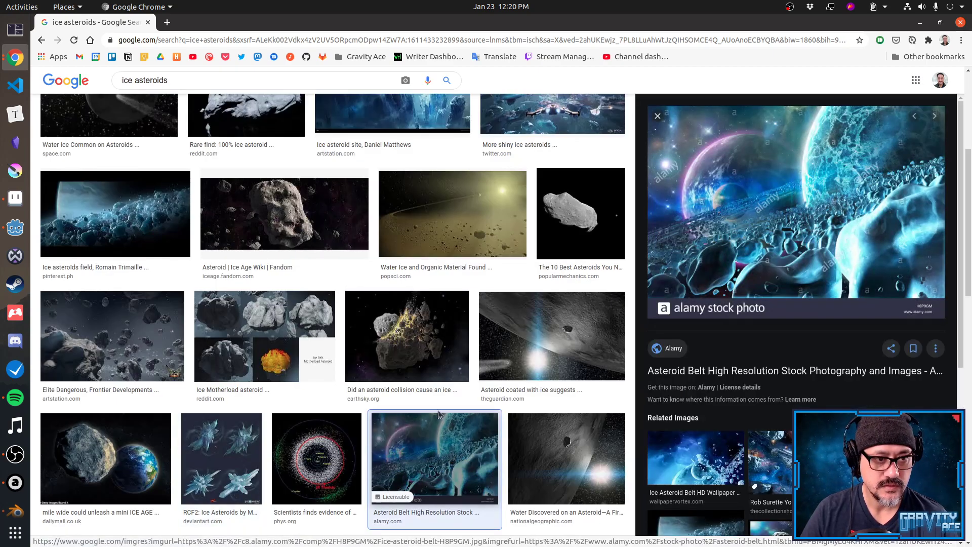
scroll(435, 400, up, 5)
click(419, 200)
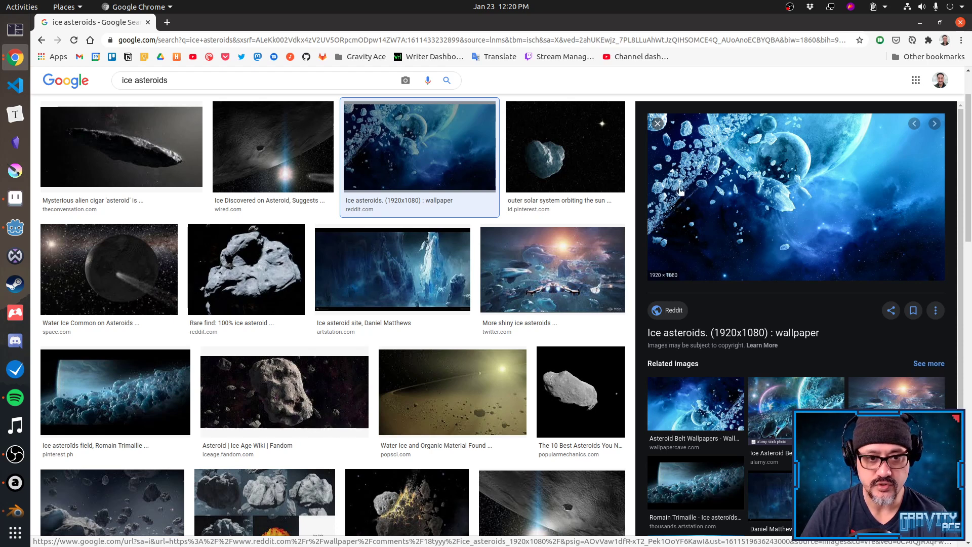
scroll(713, 159, up, 2)
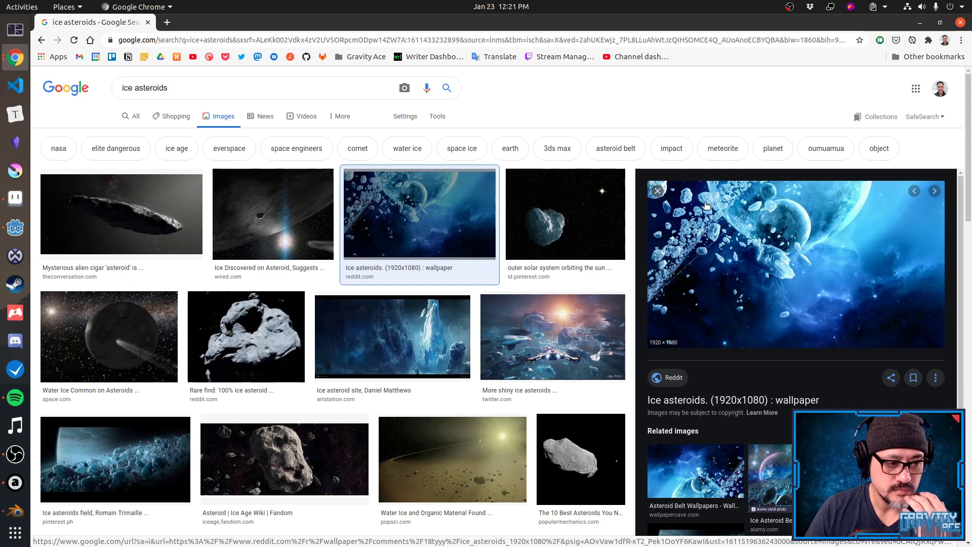
Replace the image search query with "jupiter ice belt" and run it.
click(365, 86)
key(ctrl+a)
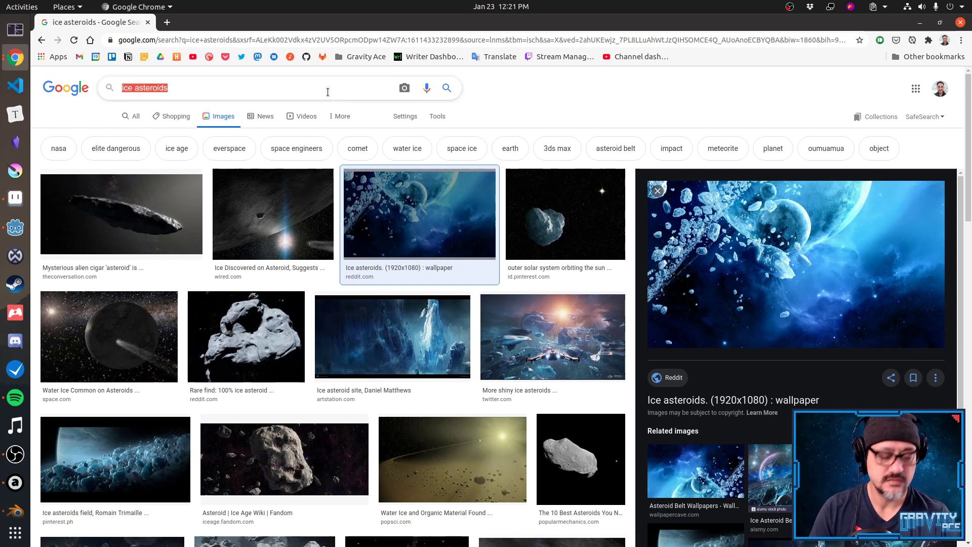
text(jupiter ice belt)
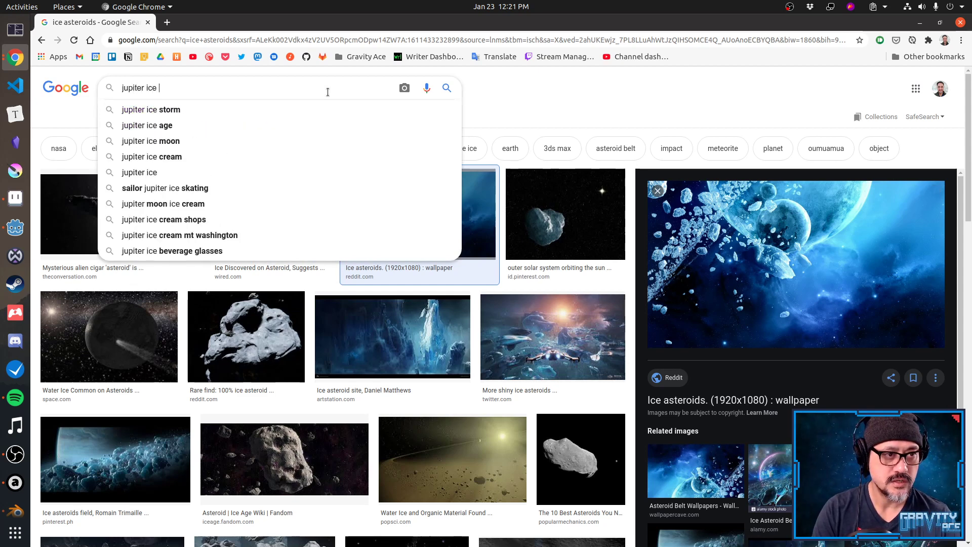
key(Return)
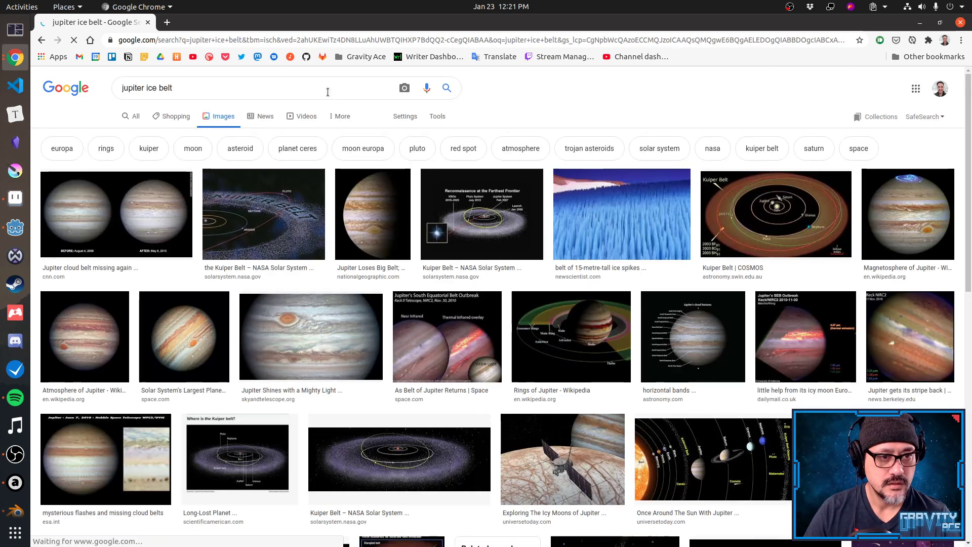
Change the planet in the query so the image search runs for "saturn rings ice belt".
click(293, 90)
key(Home)
key(ctrl+shift+Right)
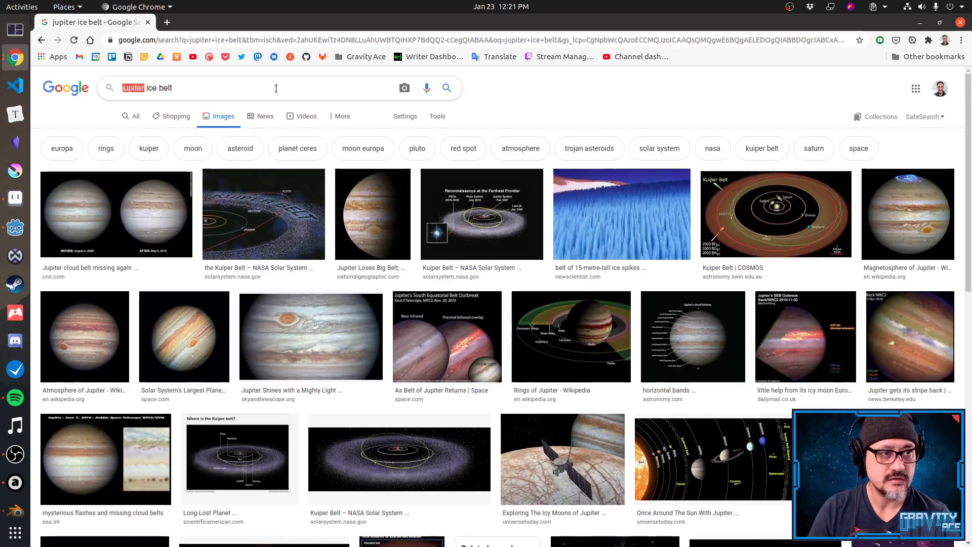
text(star)
key(BackSpace)
key(BackSpace)
key(BackSpace)
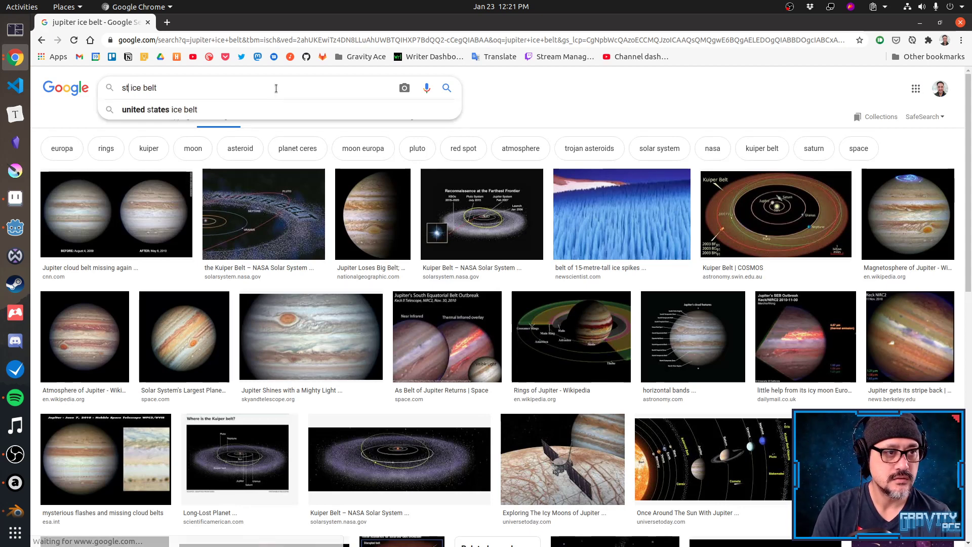
text(aturn rings)
key(Return)
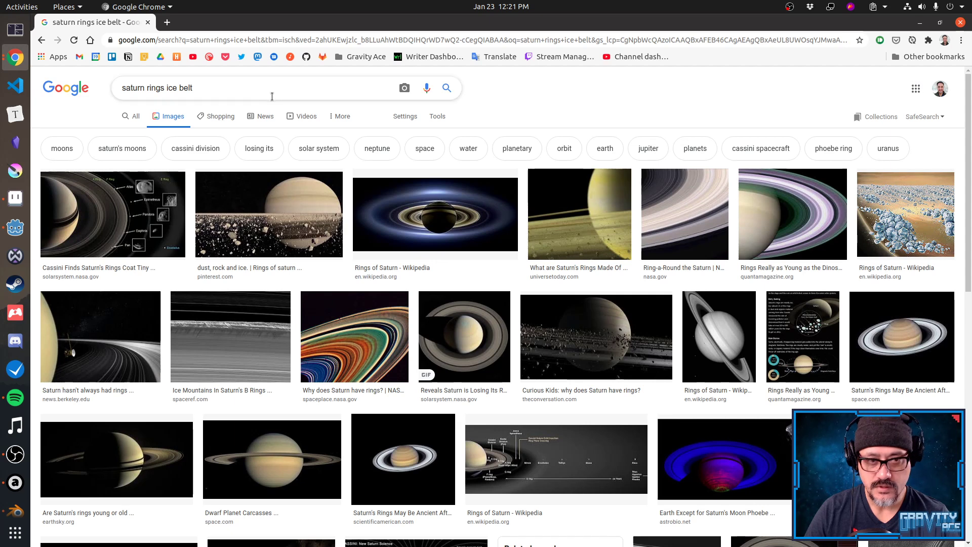
Shorten the image search query to "saturn rings ice" and run it.
key(BackSpace)
key(BackSpace)
key(BackSpace)
key(BackSpace)
key(BackSpace)
key(Return)
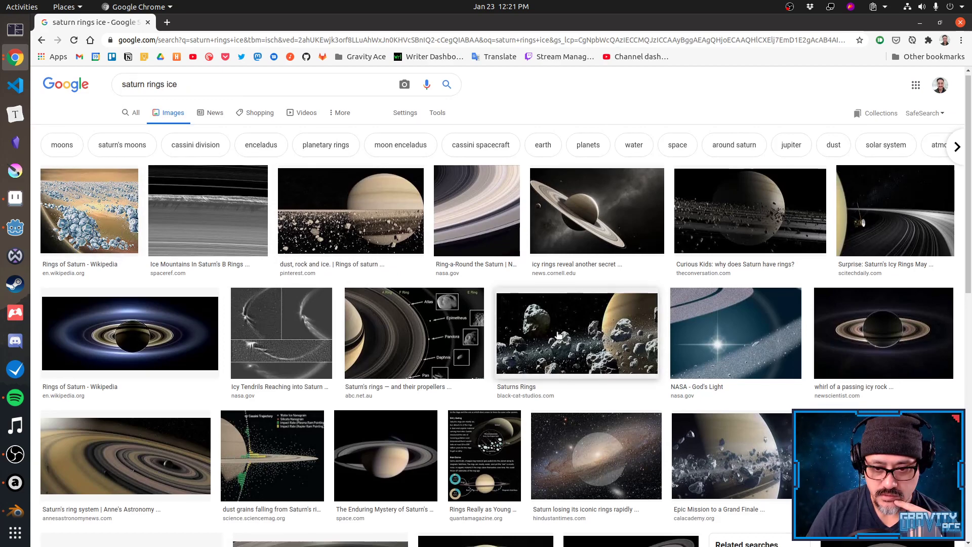
Preview the Cassini "Epic Mission to a Grand Finale" image, open its source page in a new tab, and browse the remaining Saturn ring results.
scroll(578, 341, down, 2)
click(730, 345)
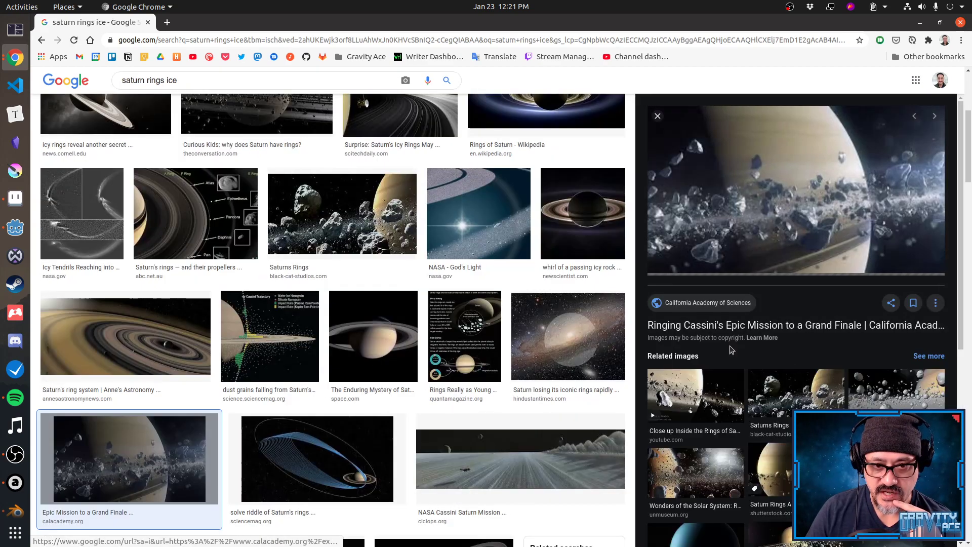
click(756, 203)
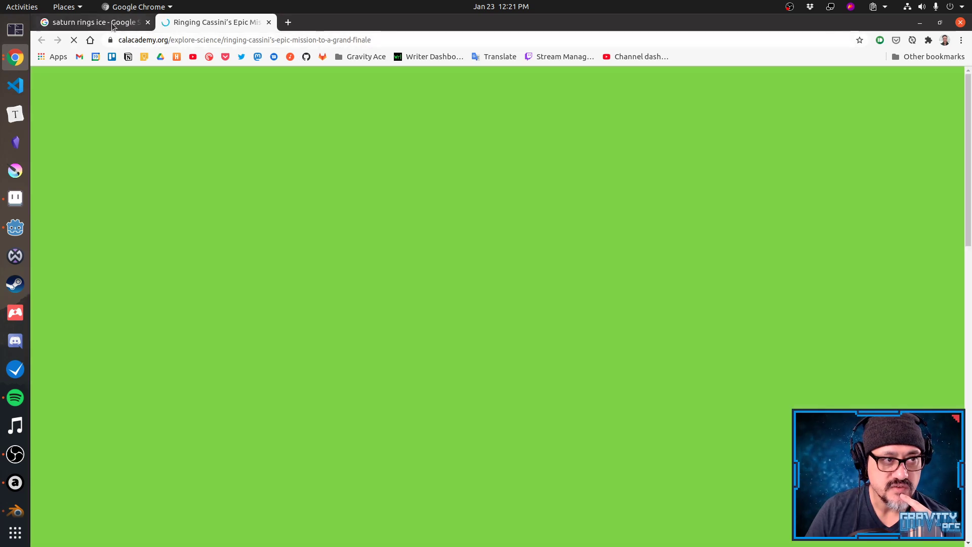
click(116, 22)
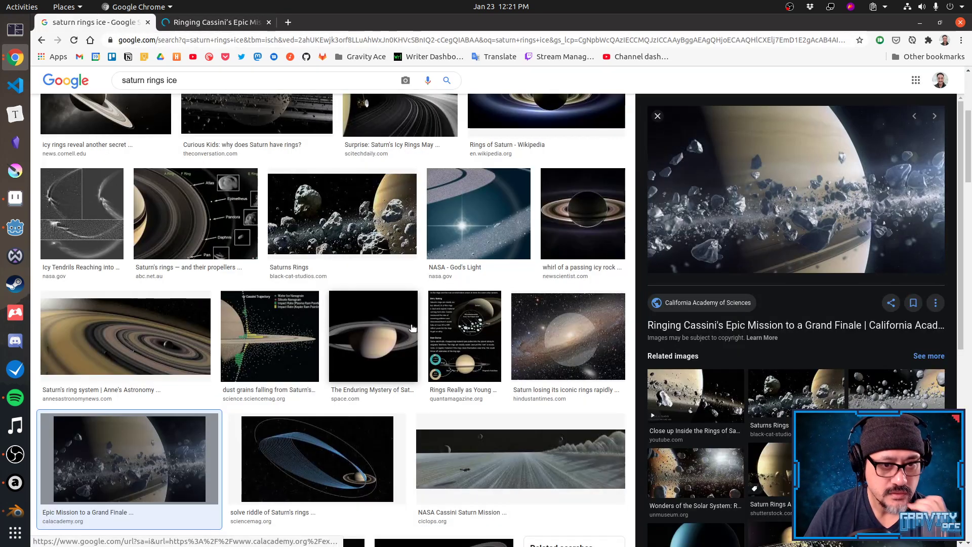
scroll(412, 329, down, 8)
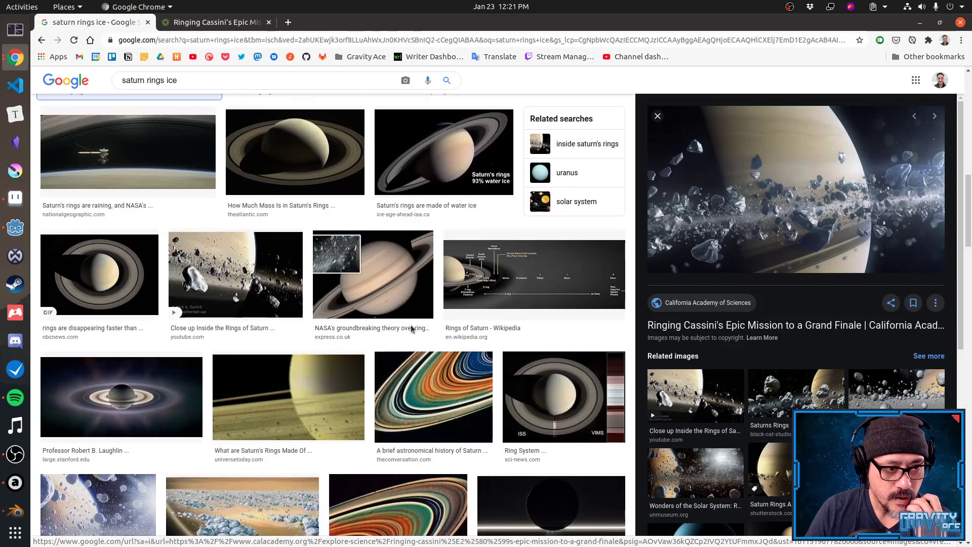
scroll(307, 302, down, 5)
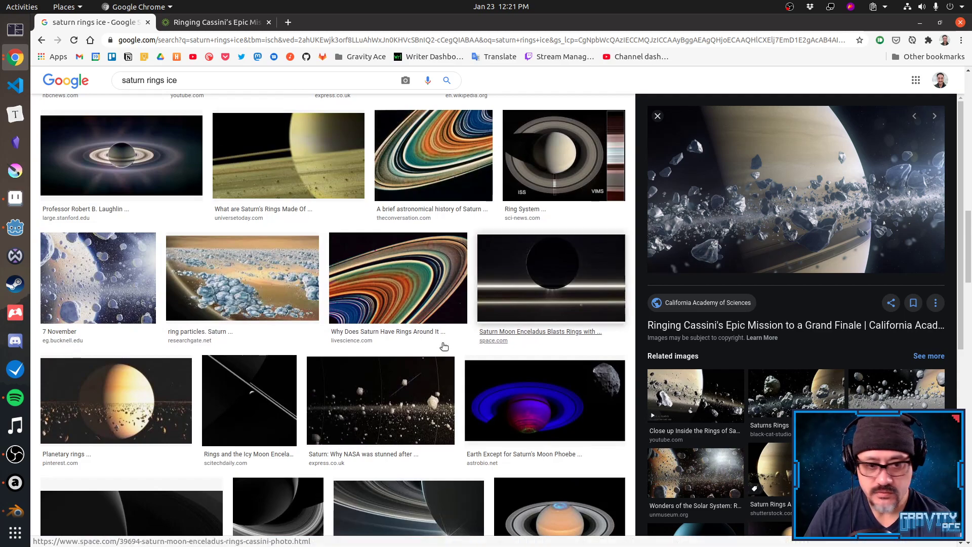
scroll(445, 344, down, 8)
scroll(445, 344, down, 10)
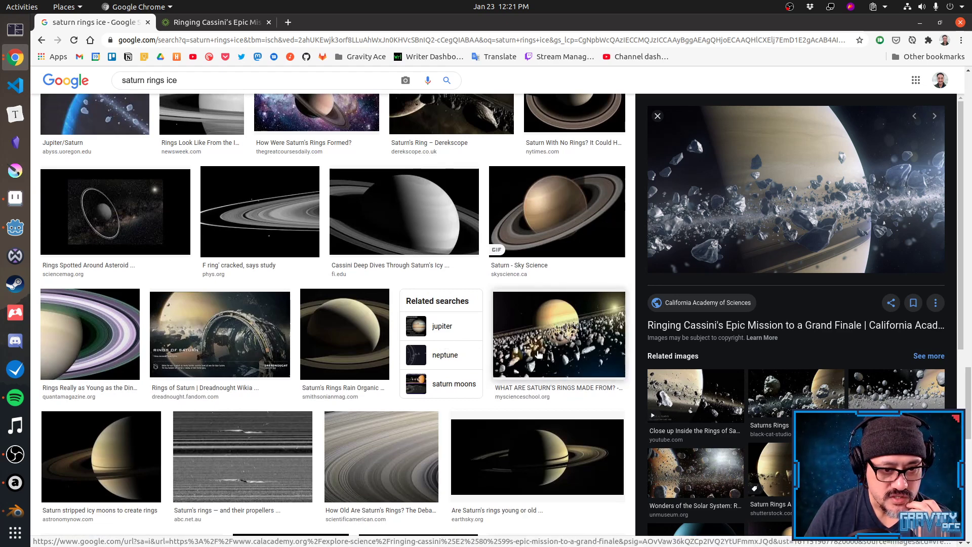
Return to the "ice asteroids" image results and preview the "RCF2: Ice Asteroids" crystal artwork from DeviantArt.
key(alt+Left)
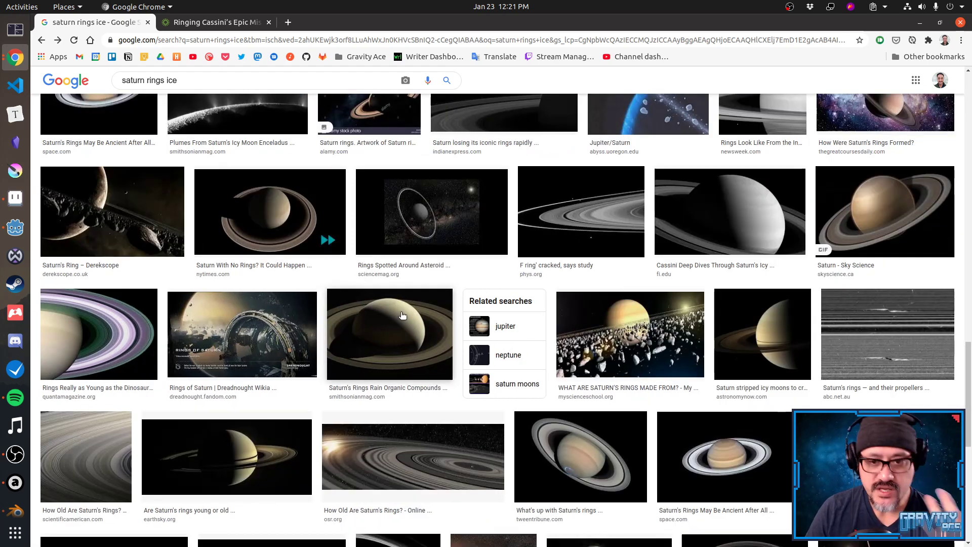
key(alt+Left)
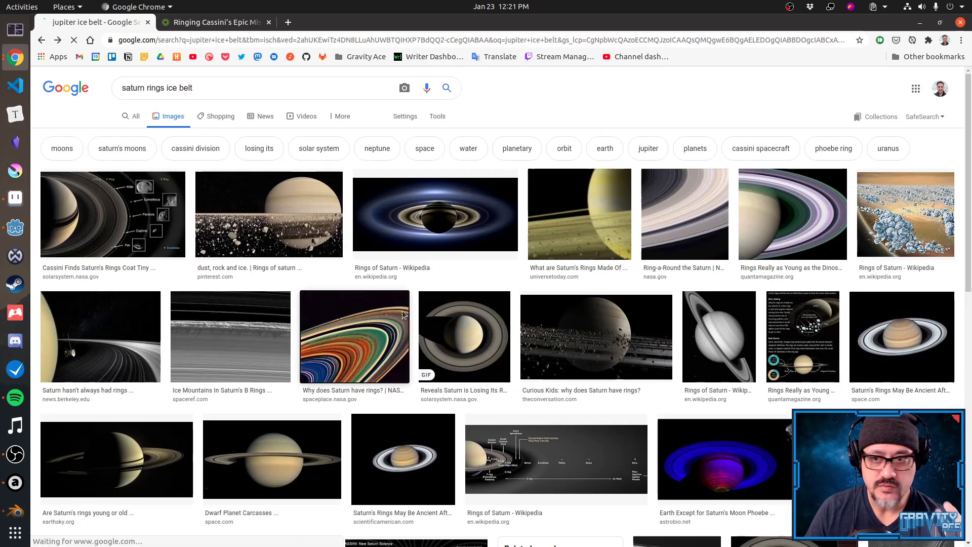
key(alt+Left)
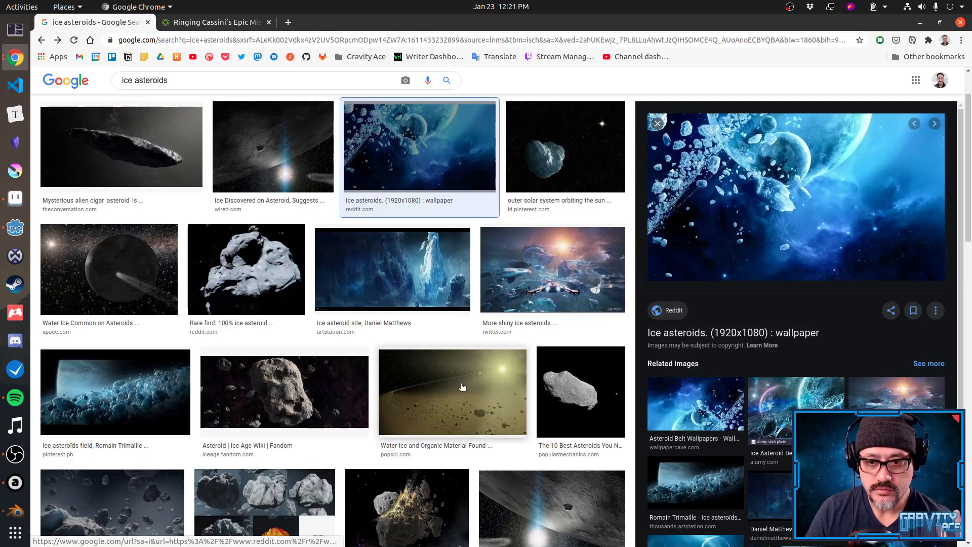
scroll(462, 387, down, 6)
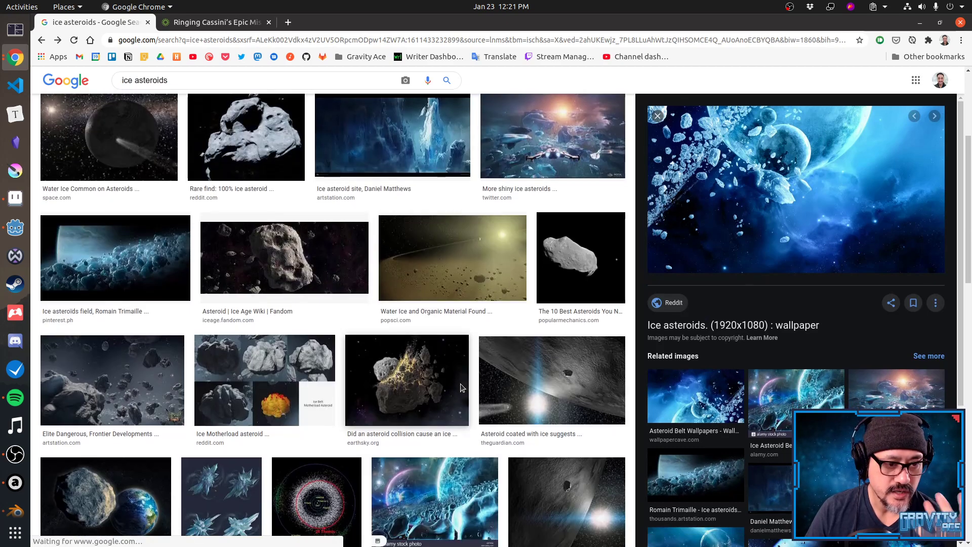
scroll(461, 387, down, 3)
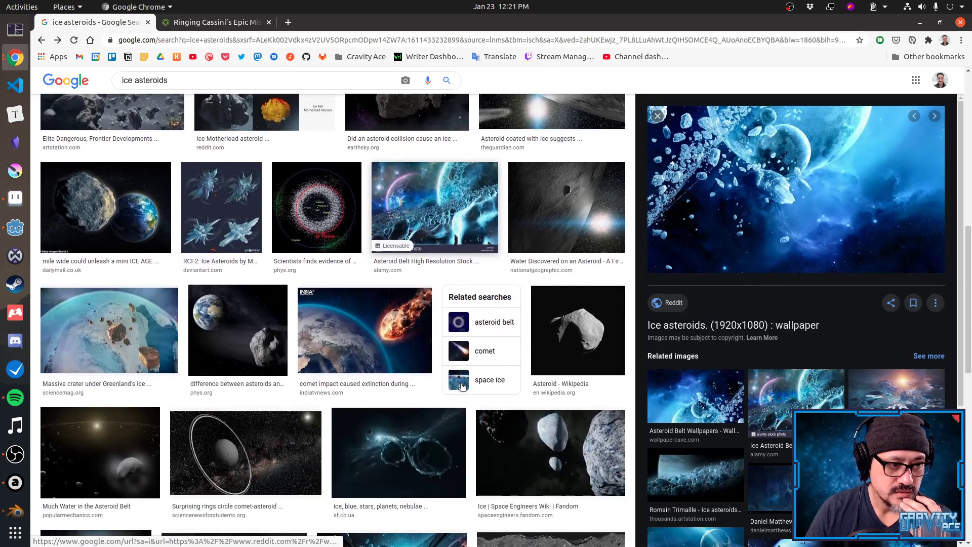
click(225, 213)
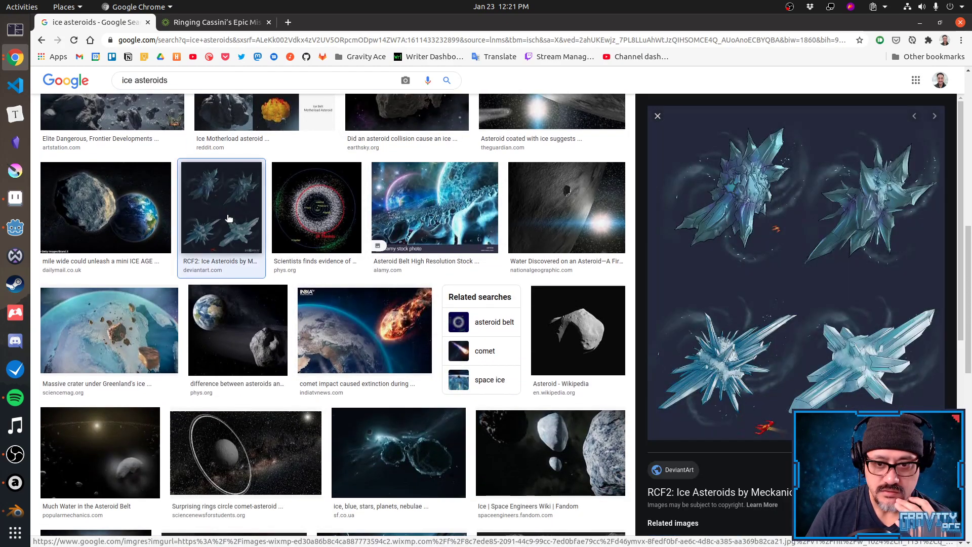
Browse more ice asteroid results and preview the EVERSPACE 2 cockpit image of ice asteroids beside a lava planet.
scroll(469, 346, down, 7)
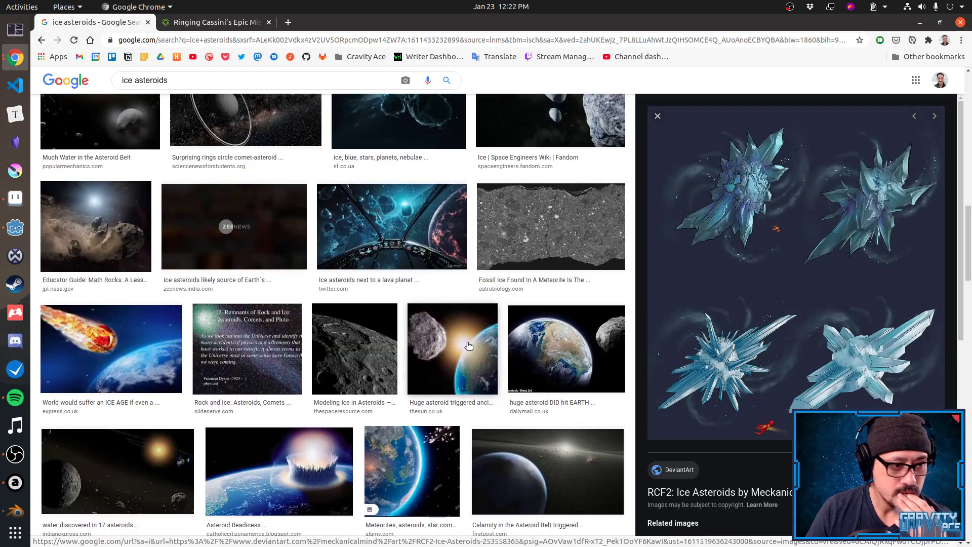
scroll(468, 346, up, 10)
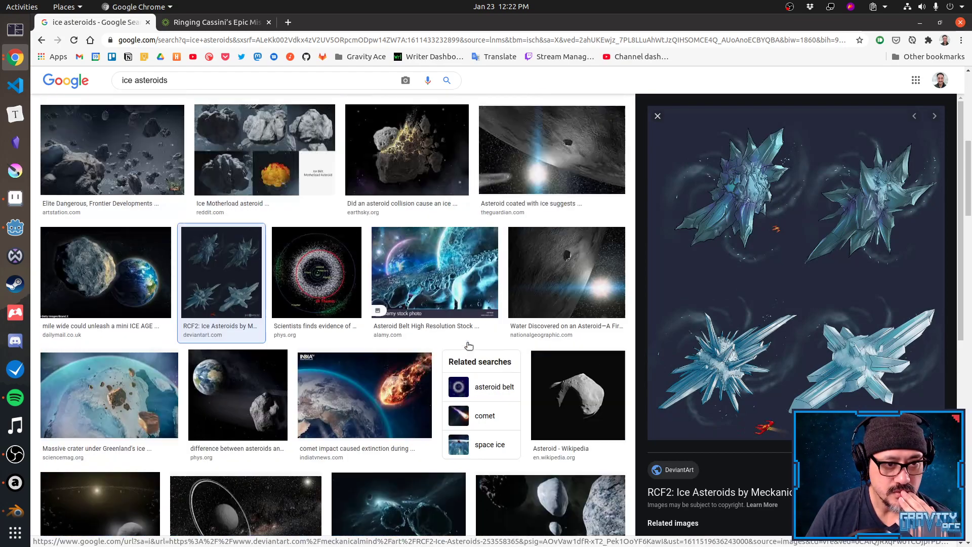
scroll(390, 270, down, 10)
click(390, 266)
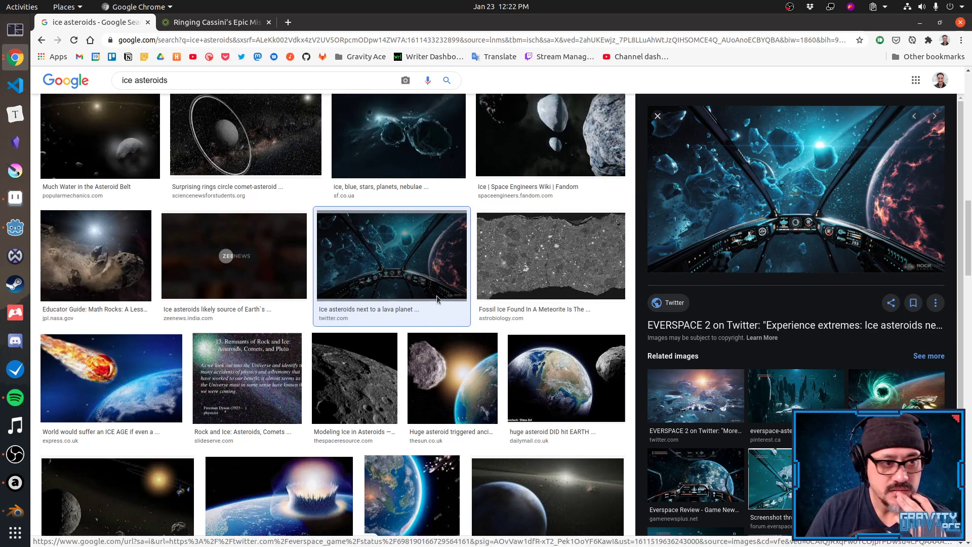
scroll(438, 298, up, 10)
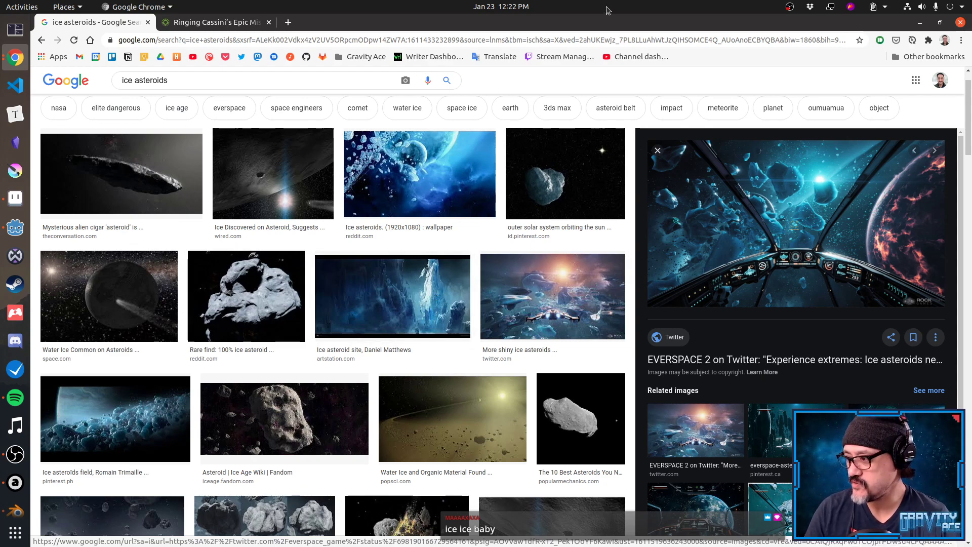
Switch back to Blender and change the scene camera's lens type to Orthographic.
key(alt+Tab)
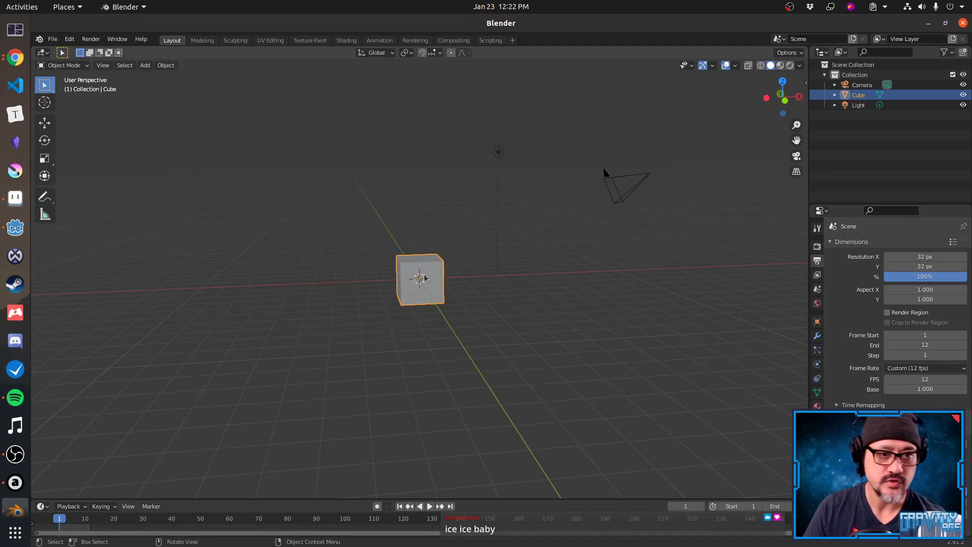
scroll(392, 305, up, 8)
middle_drag(500, 314, 524, 296)
scroll(512, 299, down, 3)
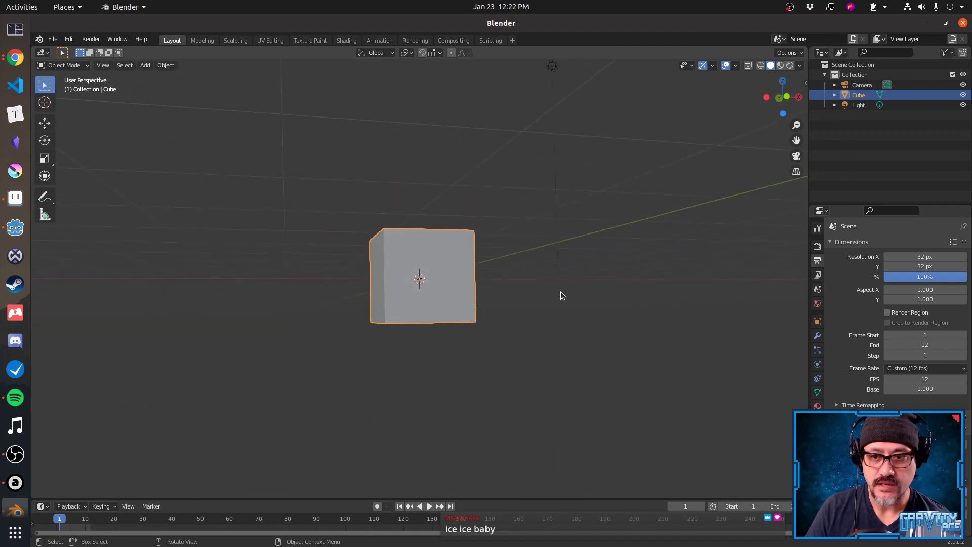
scroll(641, 268, down, 5)
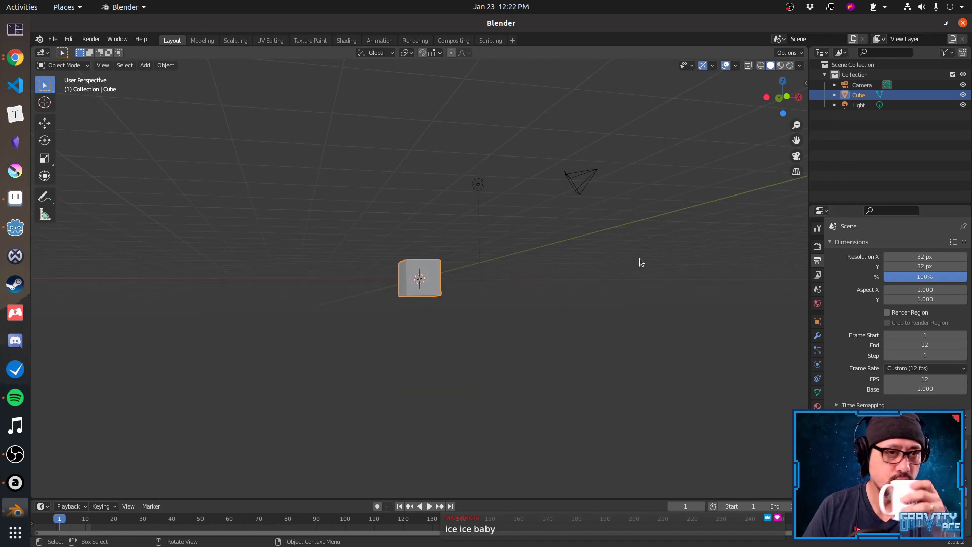
middle_drag(640, 257, 573, 272)
click(590, 291)
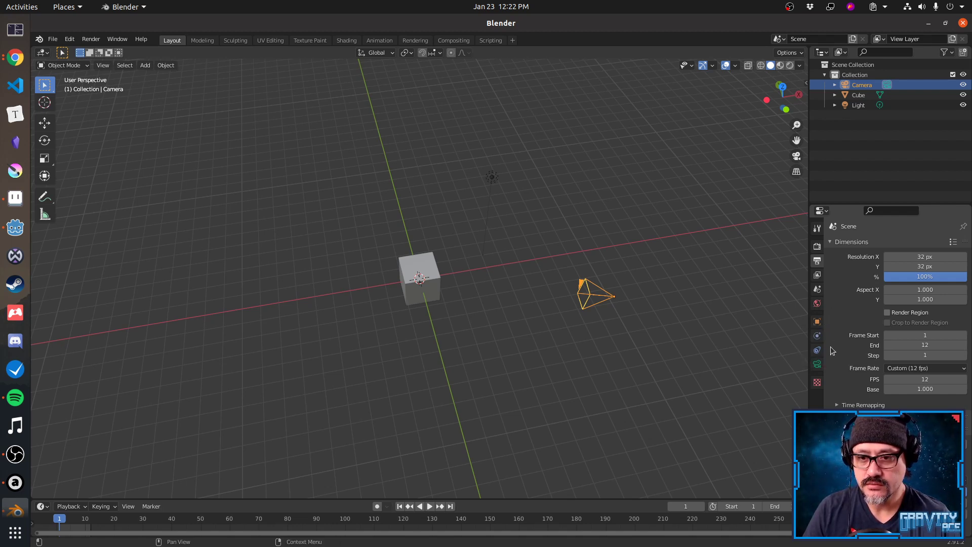
click(817, 364)
click(918, 275)
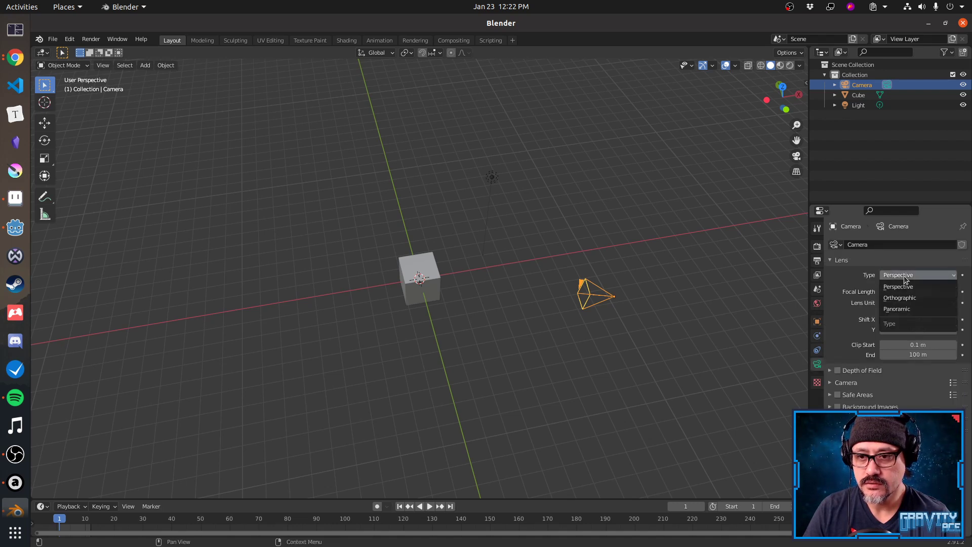
click(906, 287)
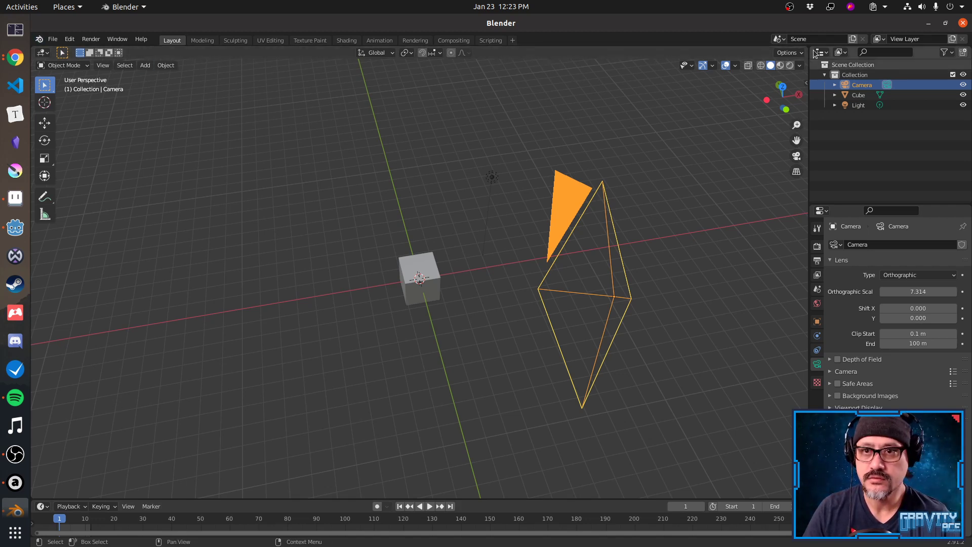
Split the 3D viewport into two side-by-side views and show the camera view in the new one.
drag(805, 53, 506, 162)
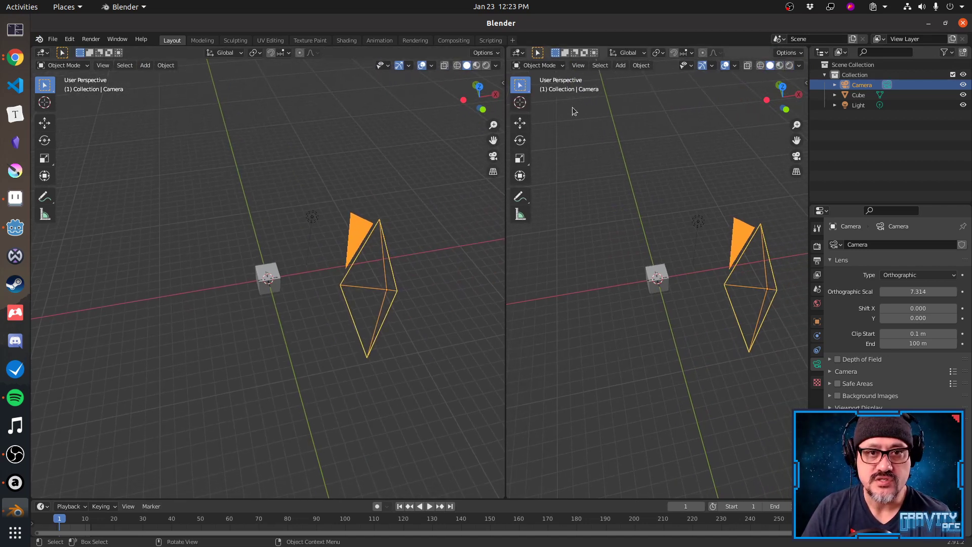
key(KP_0)
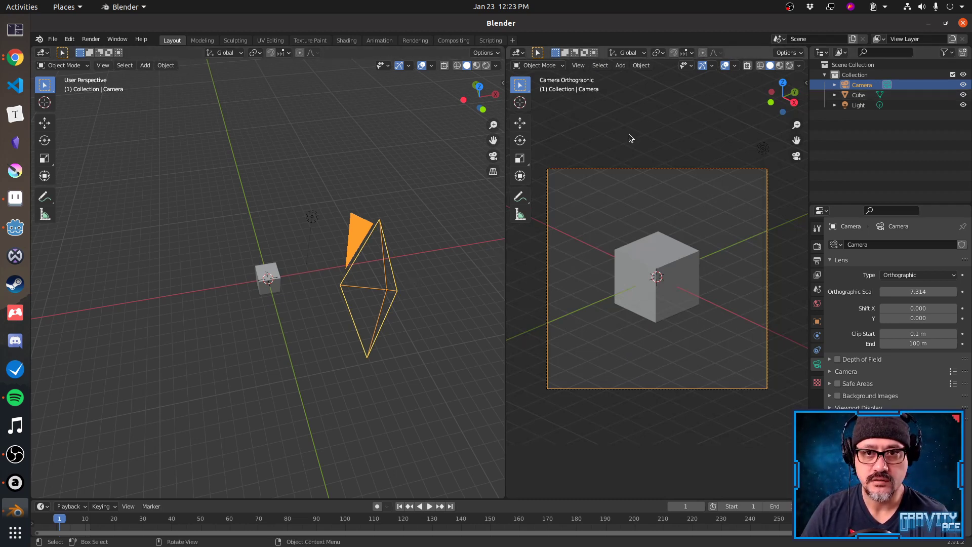
Show the camera's transform values and set its X, Y and Z location to 0 m.
key(n)
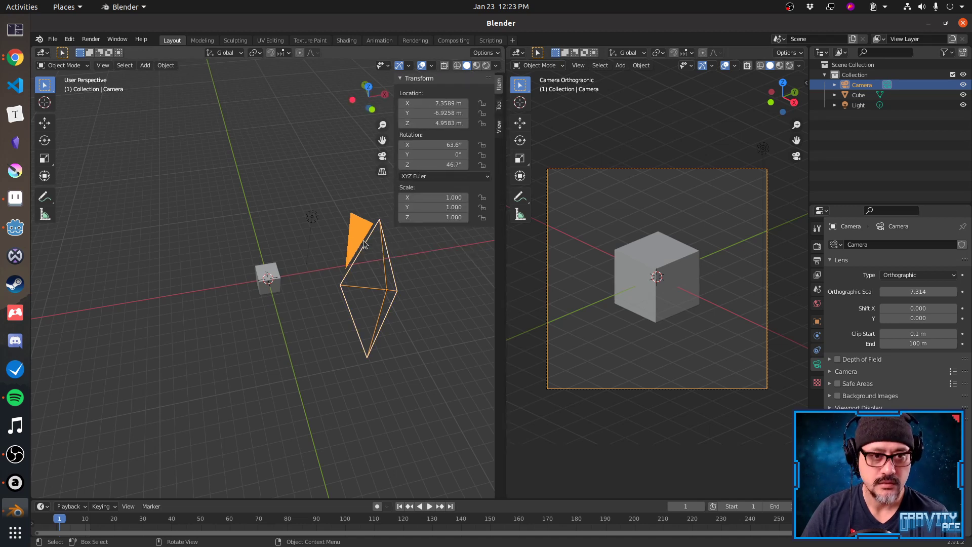
click(445, 103)
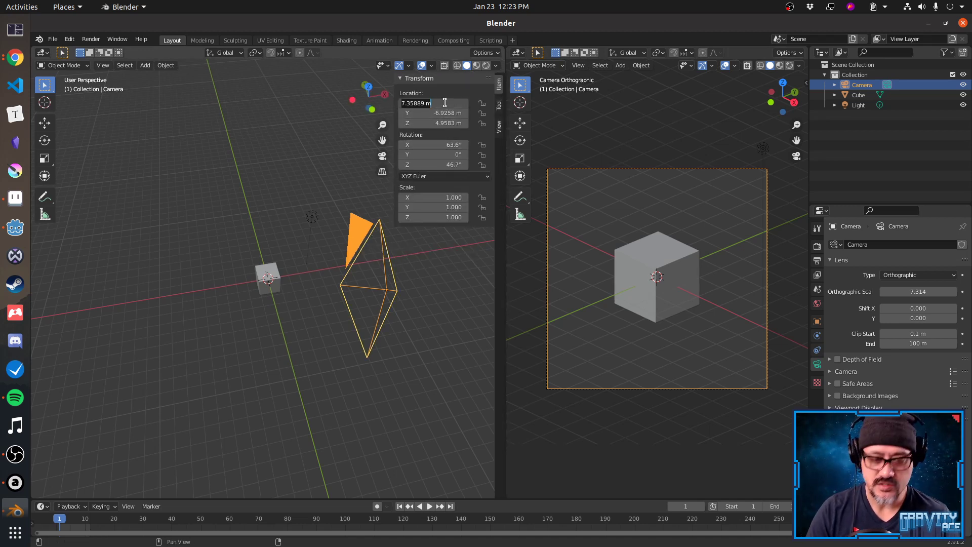
text(0)
key(Tab)
text(0)
key(Tab)
text(0)
key(Tab)
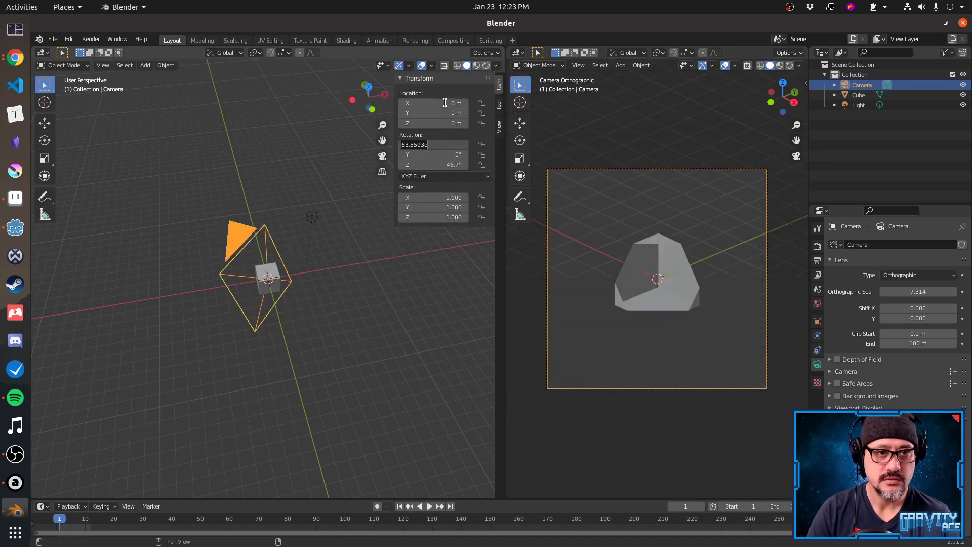
Set the camera's X, Y and Z rotation to 0°.
text(0)
key(Tab)
text(0)
key(Tab)
text(0)
key(Tab)
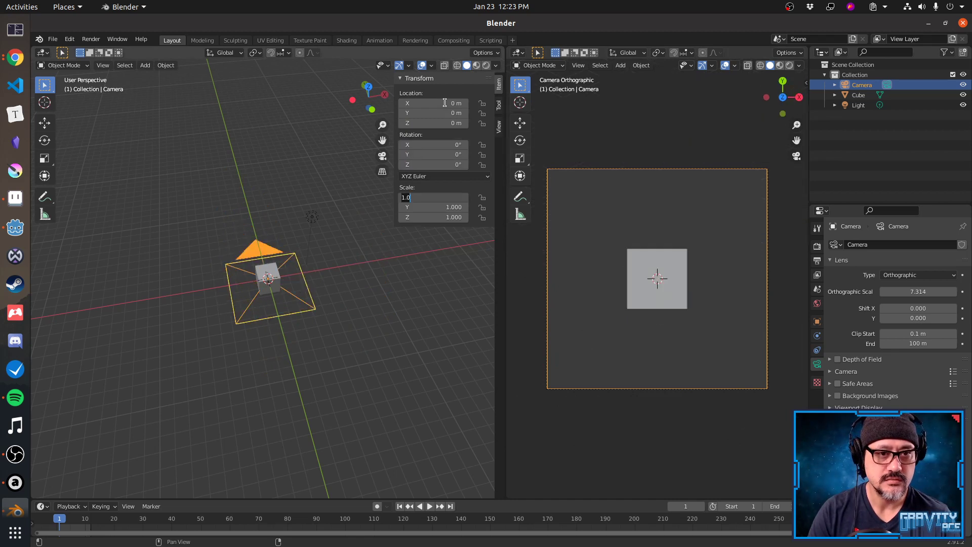
Set the camera's X rotation to 90°.
key(shift+Tab)
key(shift+Tab)
key(shift+Tab)
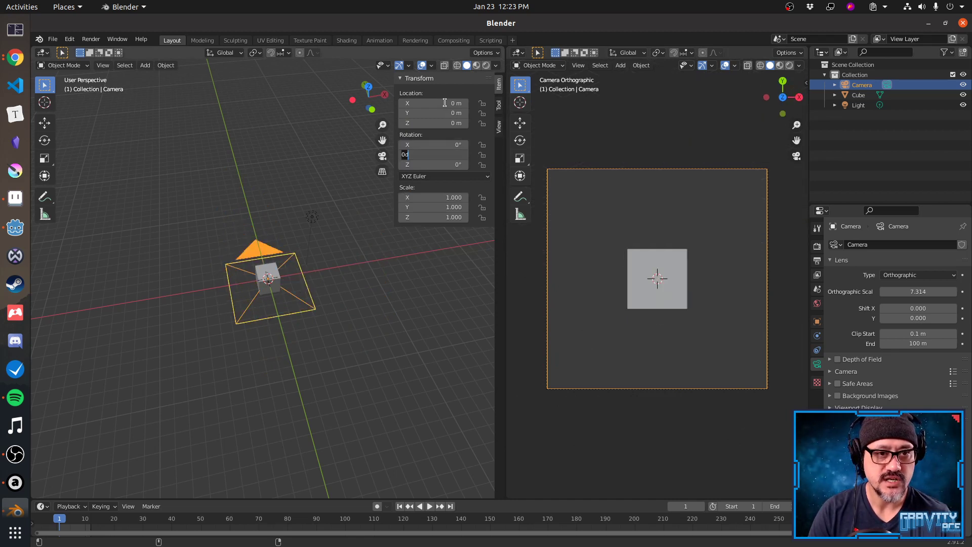
text(90)
key(Return)
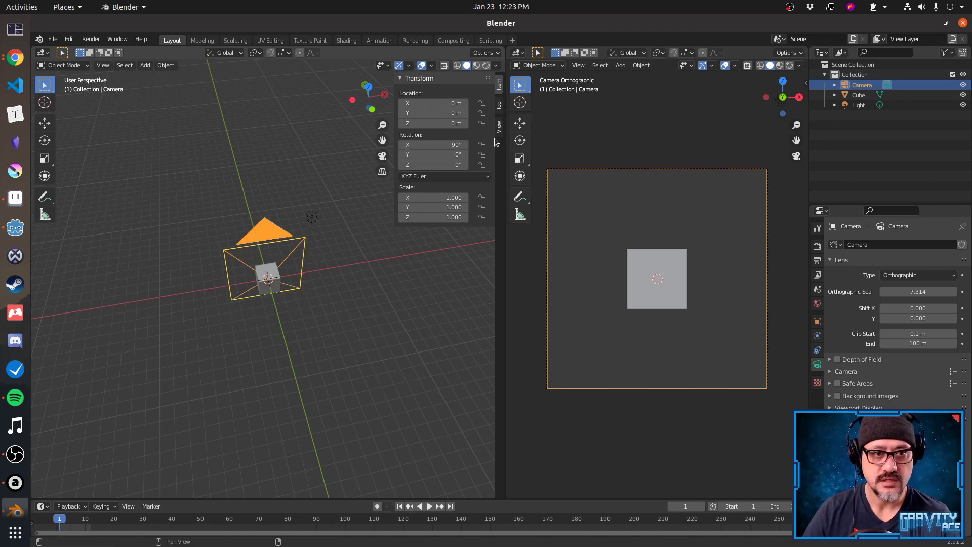
Move the camera back from the cube by setting its Y location to -5 m.
click(433, 113)
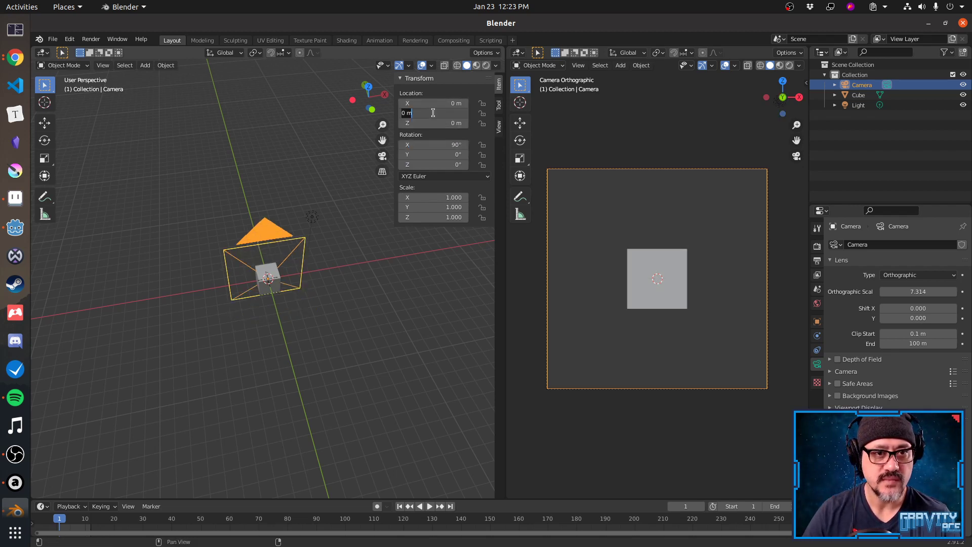
key(BackSpace)
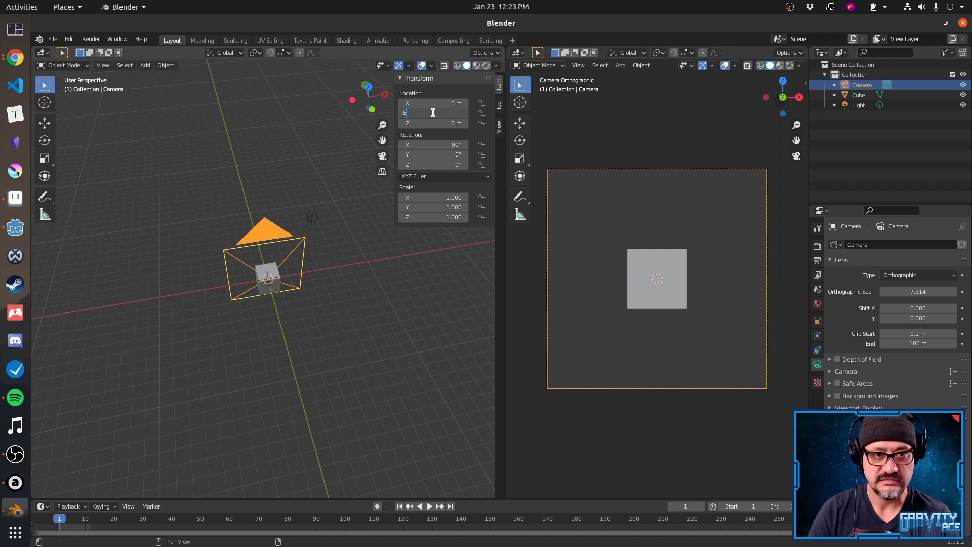
text(-5)
key(Return)
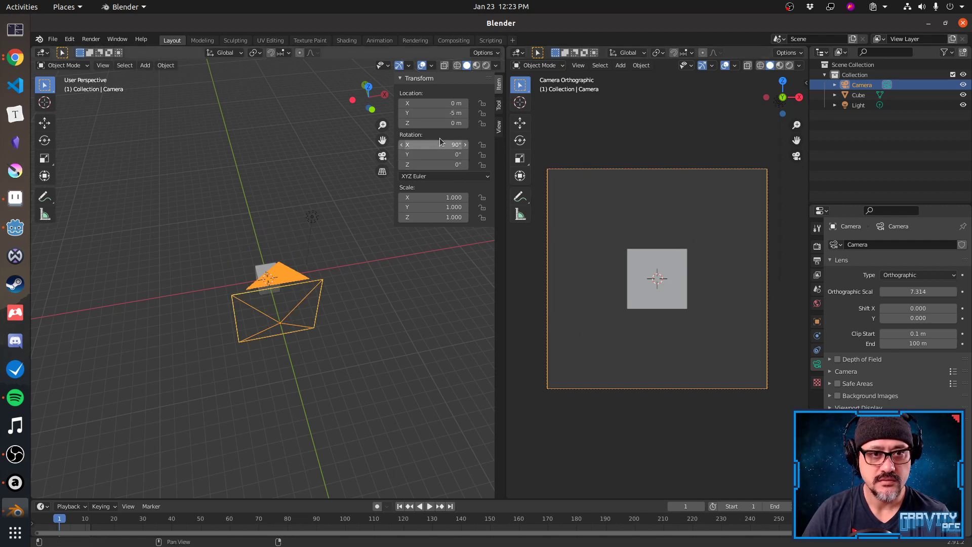
Try a Y location of -1 m for the camera, and restore it to -5 m.
click(439, 113)
text(-1)
key(Return)
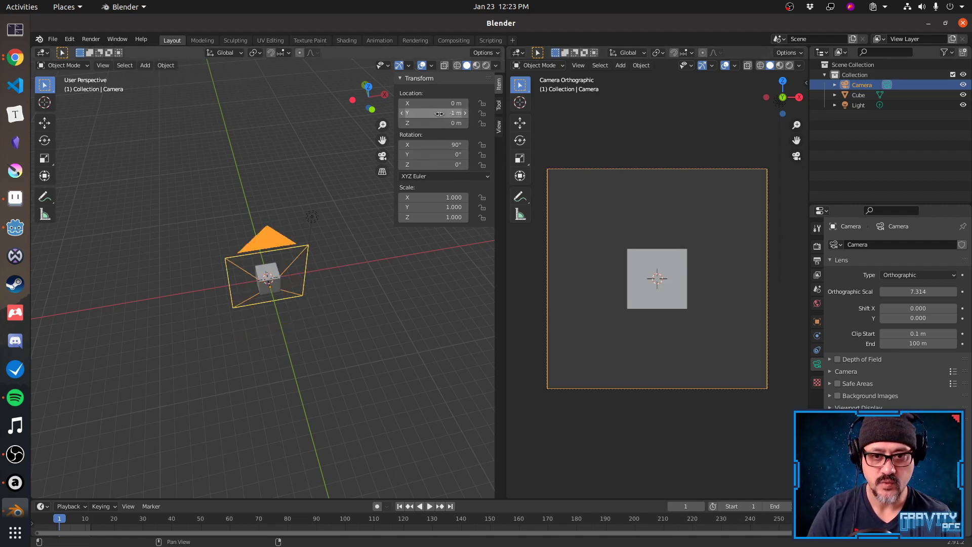
click(439, 113)
text(-5)
key(Return)
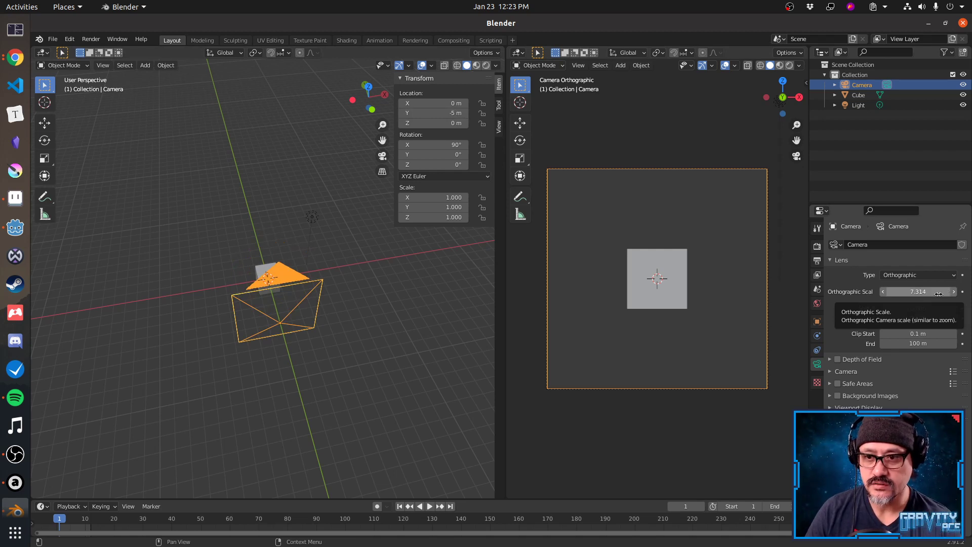
Reduce the camera's orthographic scale to about 3.014 so the cube fills more of the frame.
drag(927, 292, 841, 292)
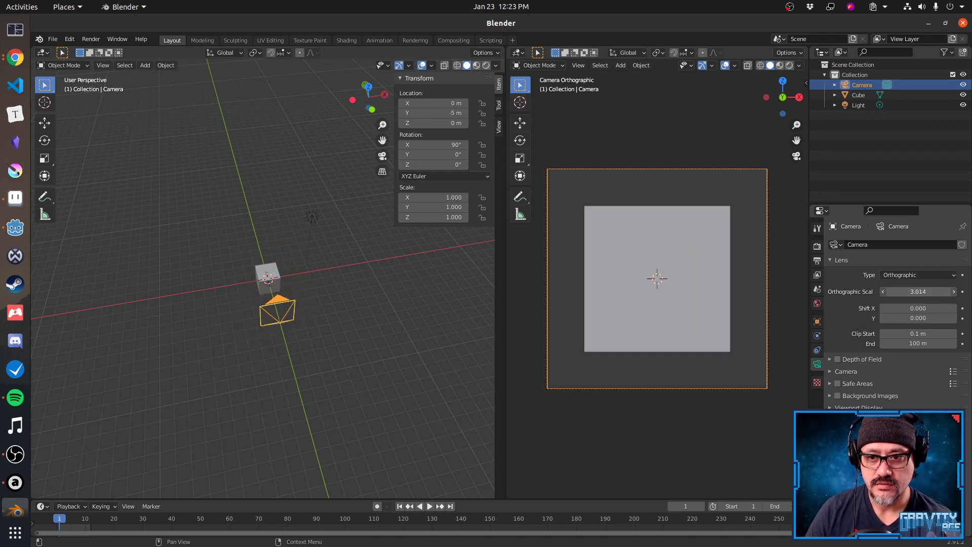
key(alt+Tab)
key(alt+Tab)
key(alt+Tab)
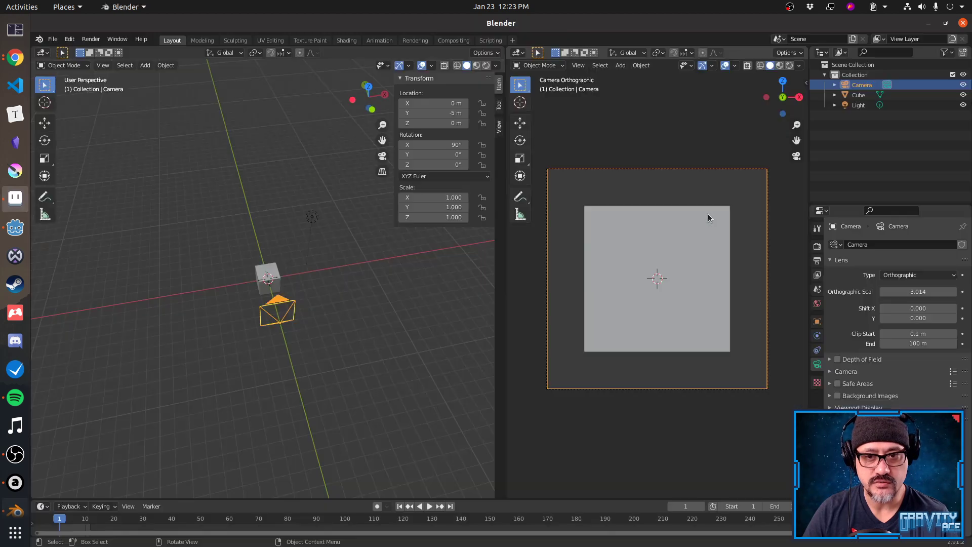
key(alt+Tab)
drag(917, 293, 917, 293)
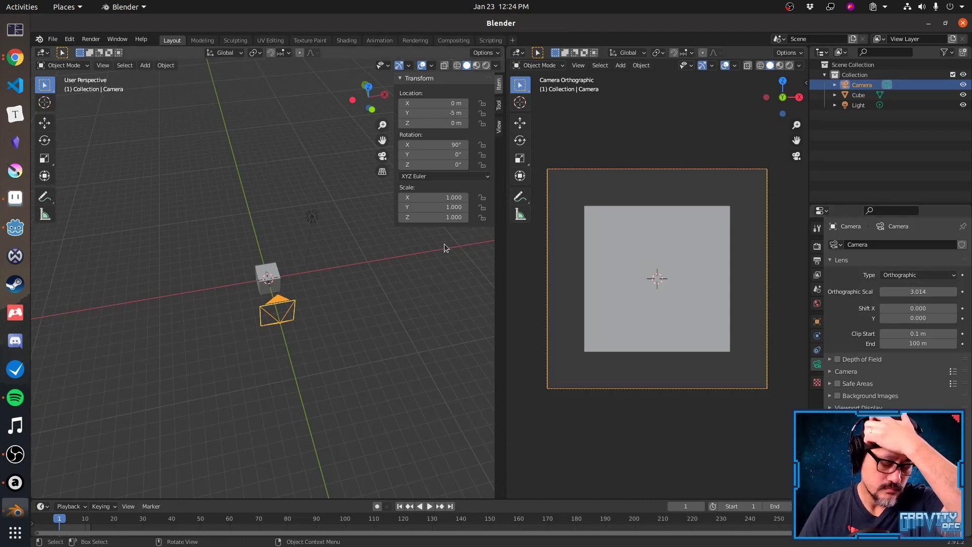
Select the cube and widen the perspective viewport, narrowing the camera view so its whole frame still fits.
middle_drag(330, 348, 303, 373)
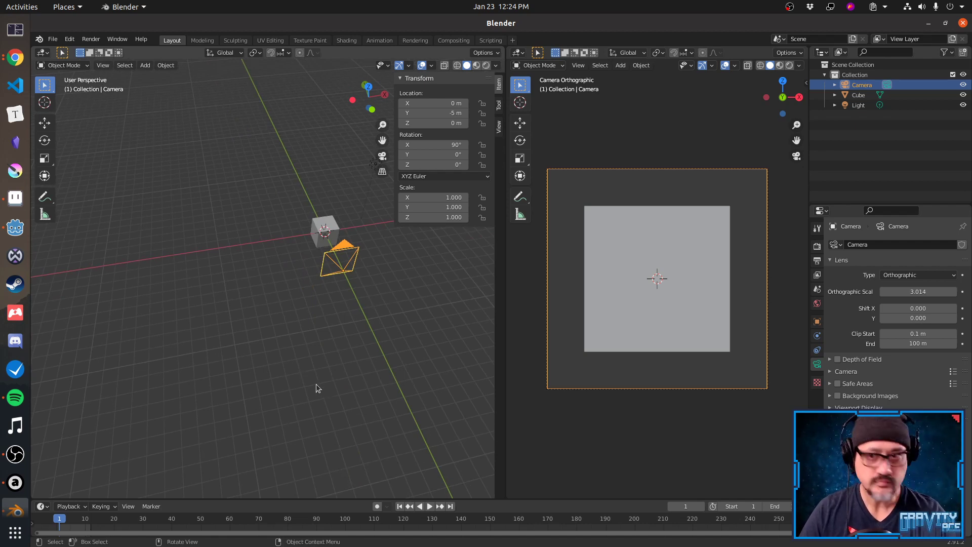
click(332, 227)
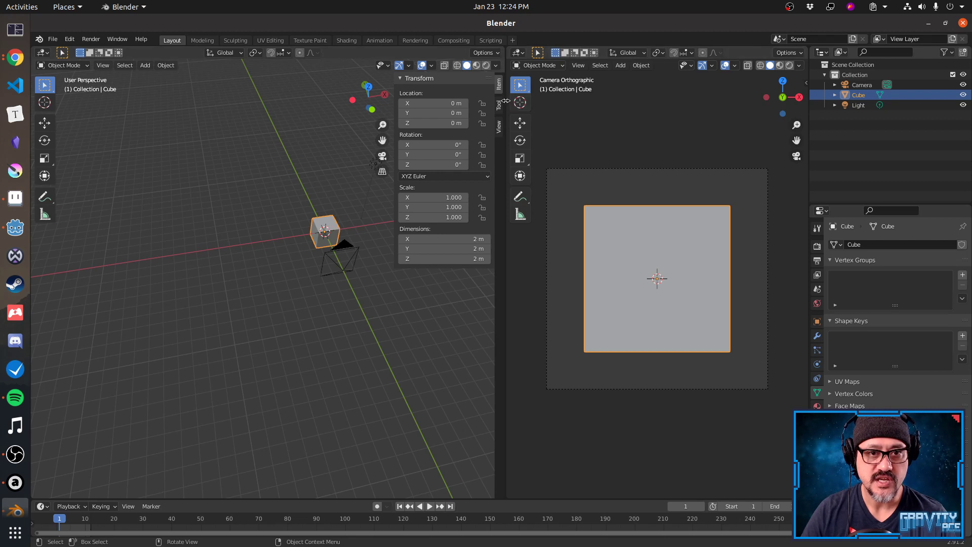
drag(506, 121, 583, 122)
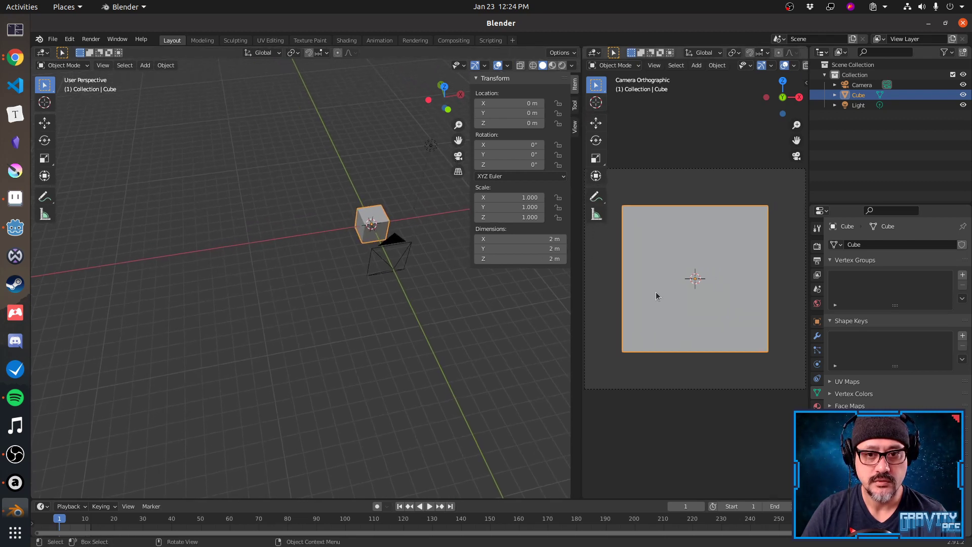
scroll(658, 324, down, 4)
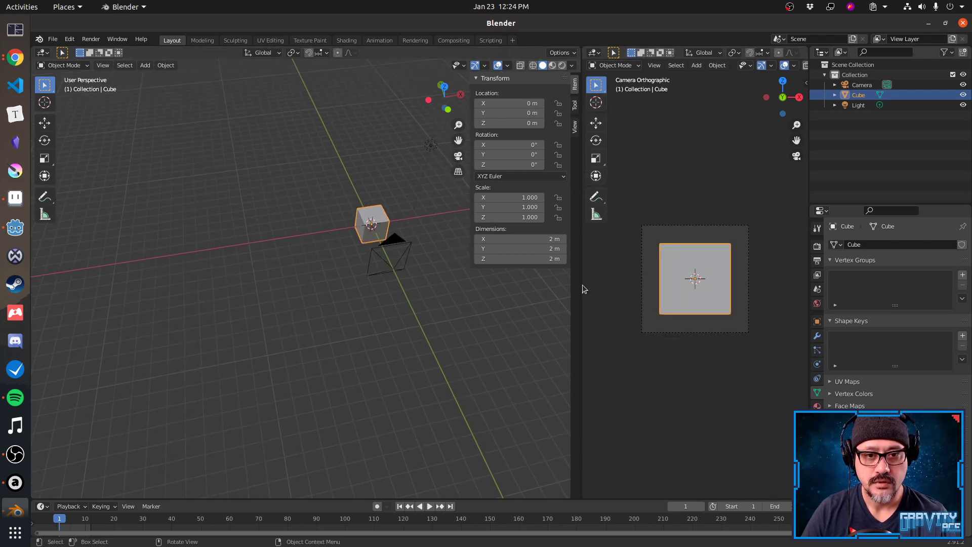
drag(581, 282, 630, 286)
middle_drag(507, 268, 482, 232)
shift+middle_drag(420, 232, 464, 318)
scroll(452, 321, up, 3)
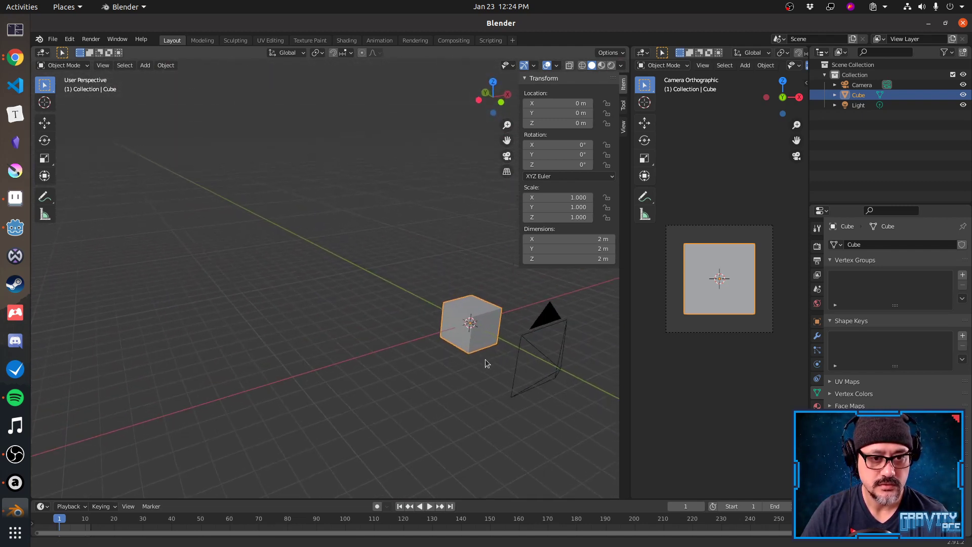
shift+middle_drag(485, 359, 383, 334)
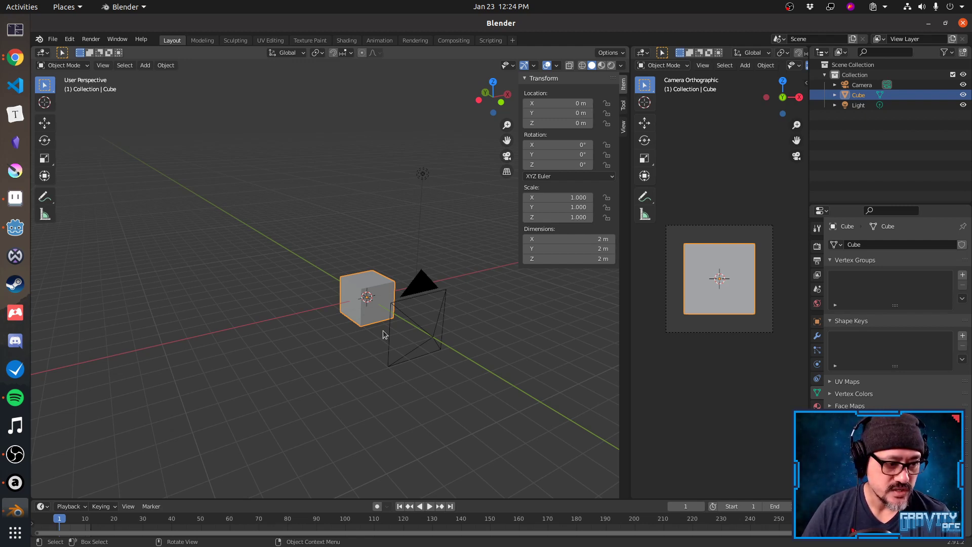
Fit the timeline to the animation's frame range and insert a rotation keyframe for the cube at frame 1.
scroll(264, 520, up, 4)
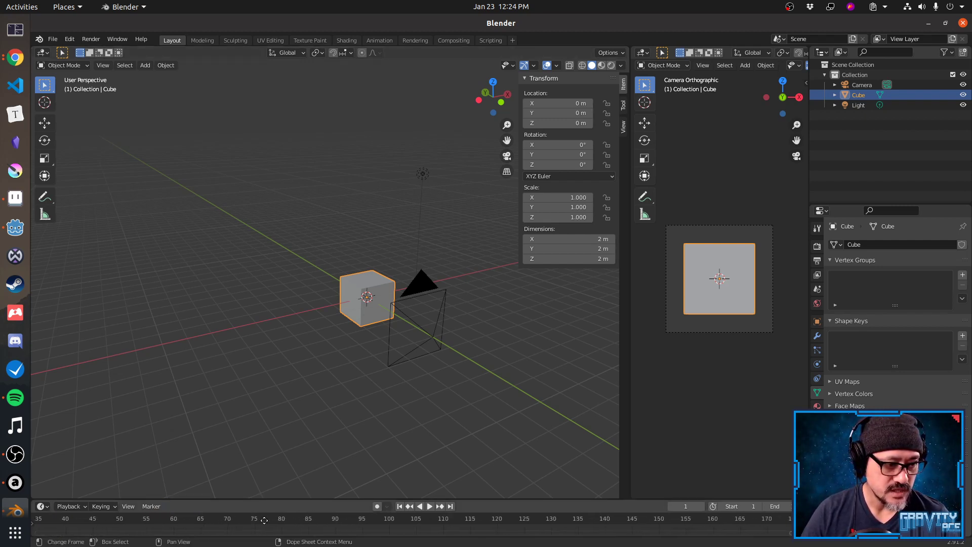
middle_drag(265, 520, 786, 527)
key(Home)
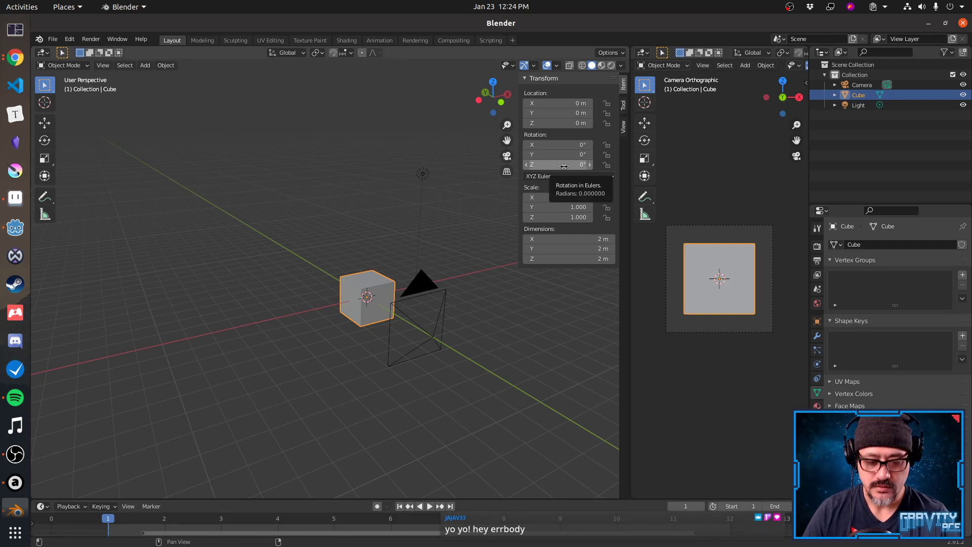
key(i)
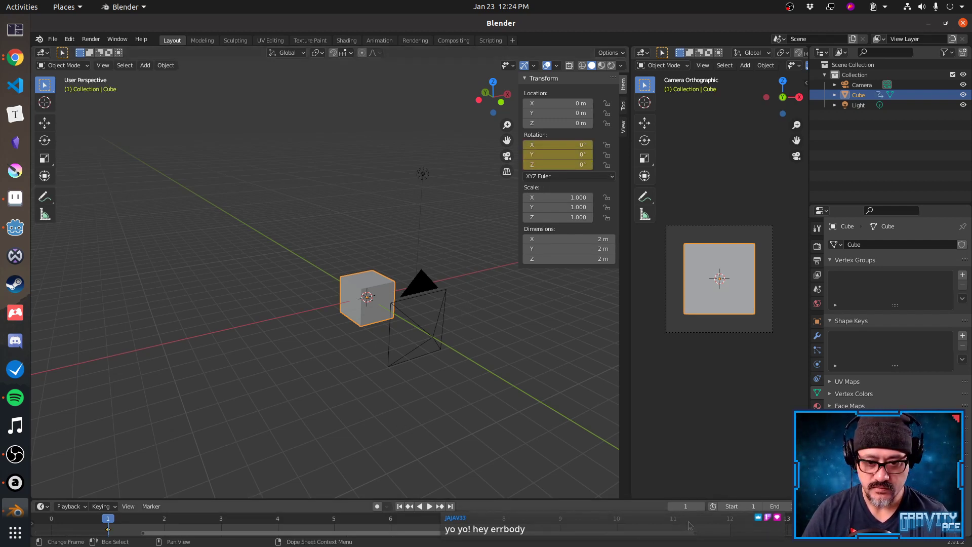
Keyframe the cube's rotation at frame 12 with Z set to 360°, and play back the animation.
click(730, 519)
click(565, 165)
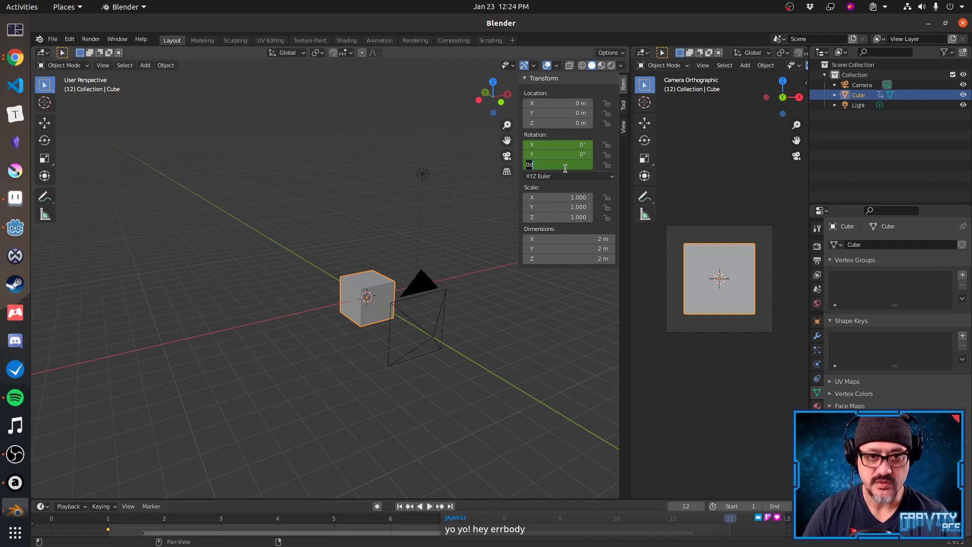
text(360)
key(Return)
key(i)
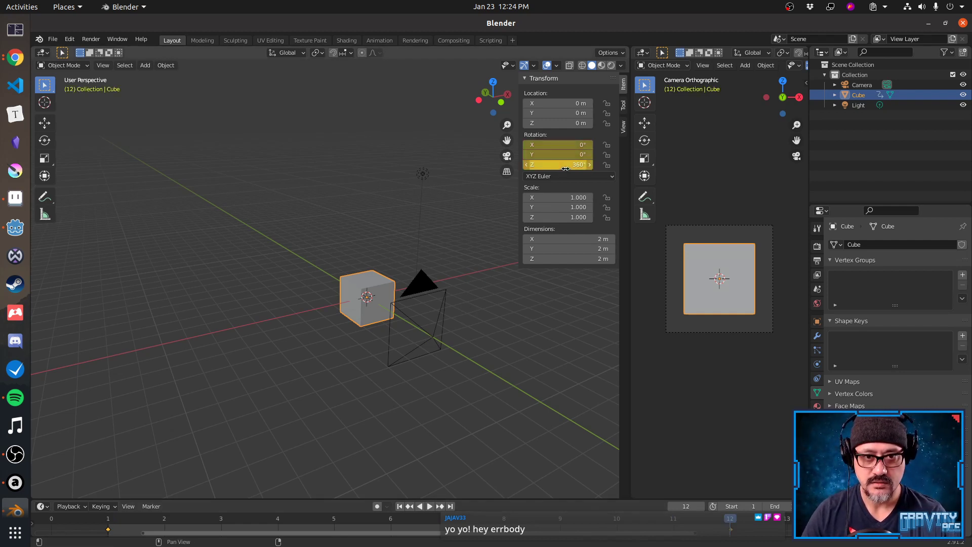
key(space)
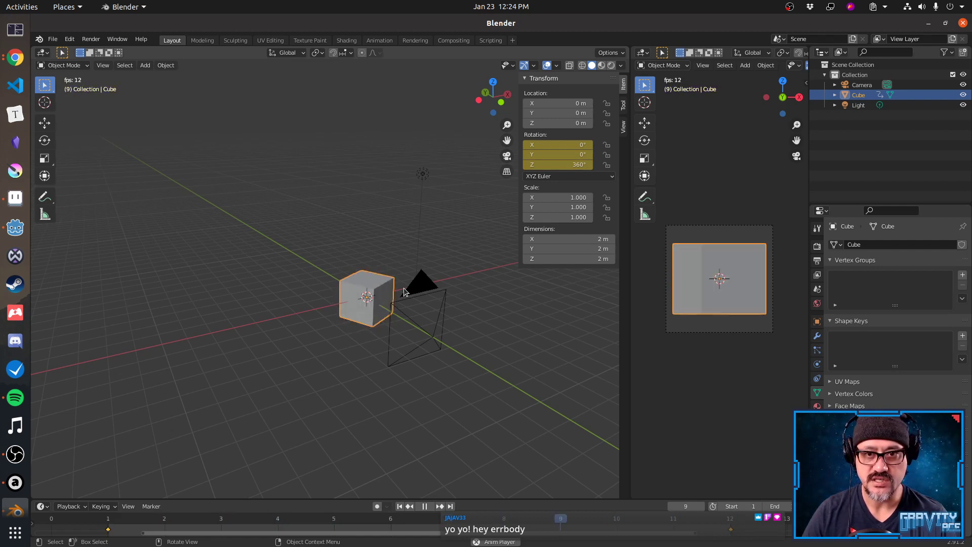
key(space)
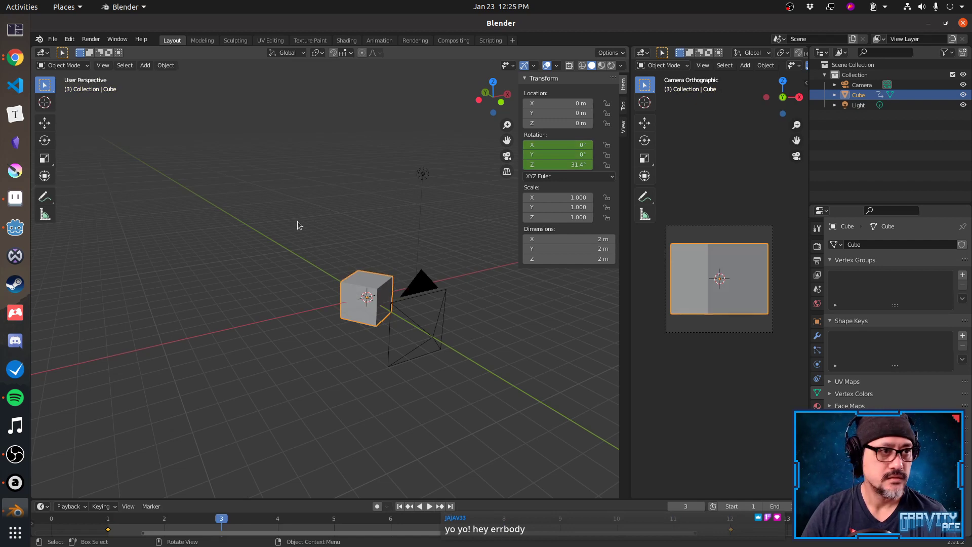
Change the perspective viewport into a Graph Editor and fit the cube's rotation curves in view.
click(45, 53)
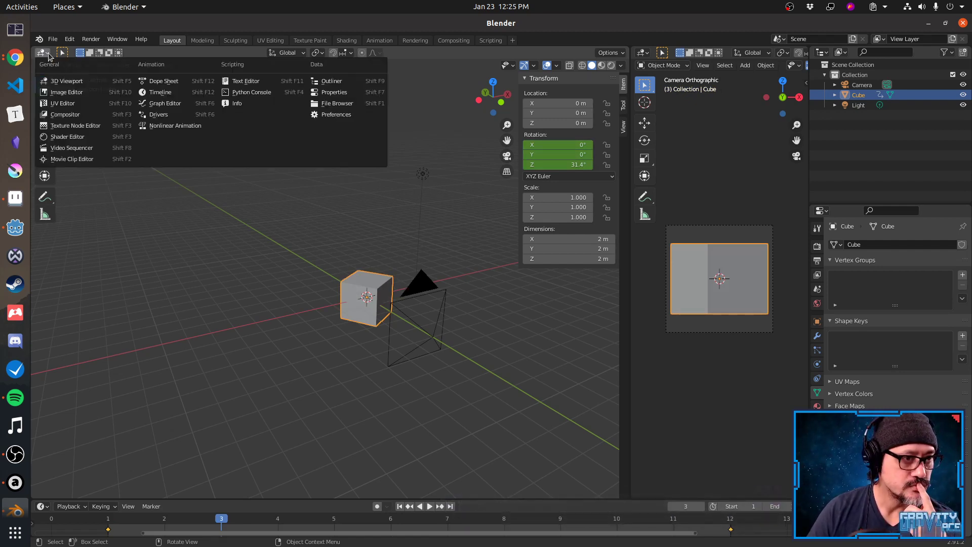
click(154, 104)
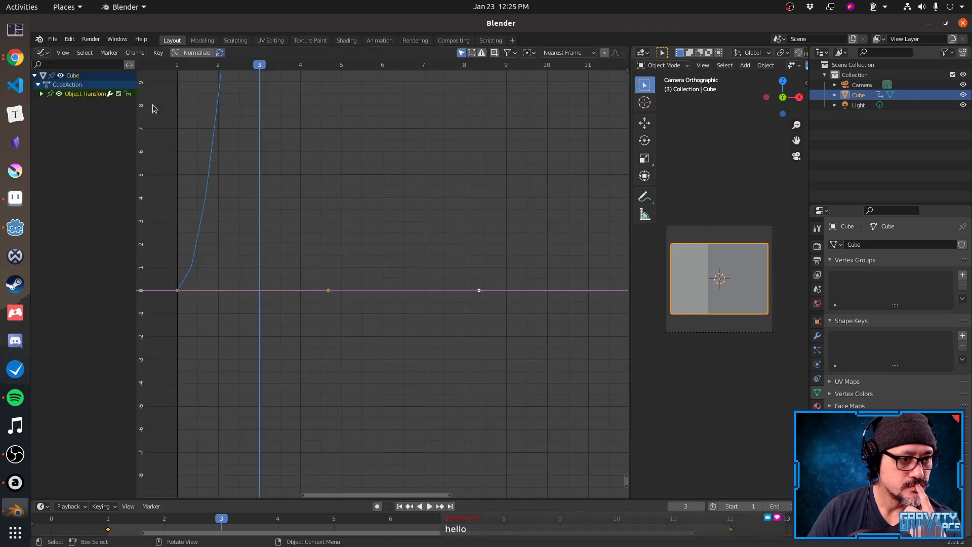
click(193, 272)
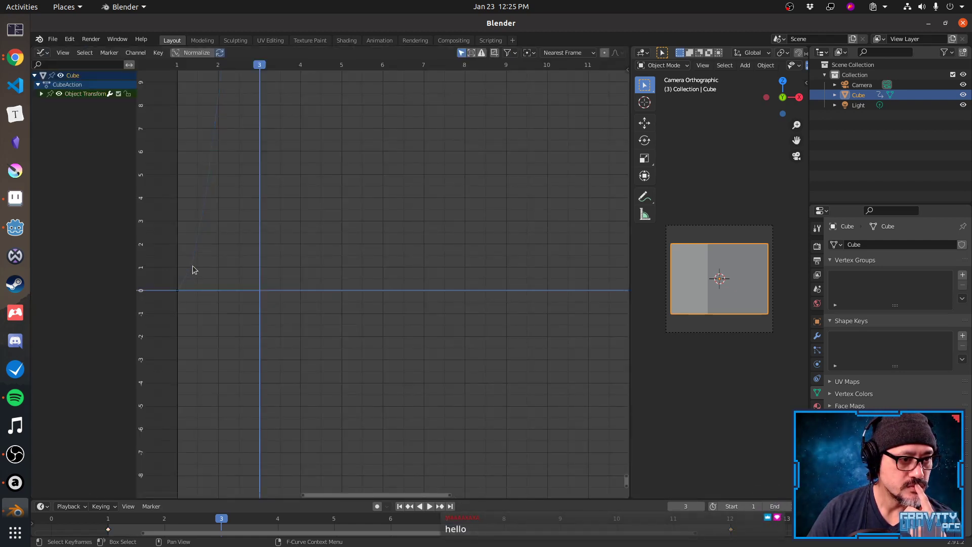
middle_drag(205, 245, 311, 402)
scroll(313, 398, down, 6)
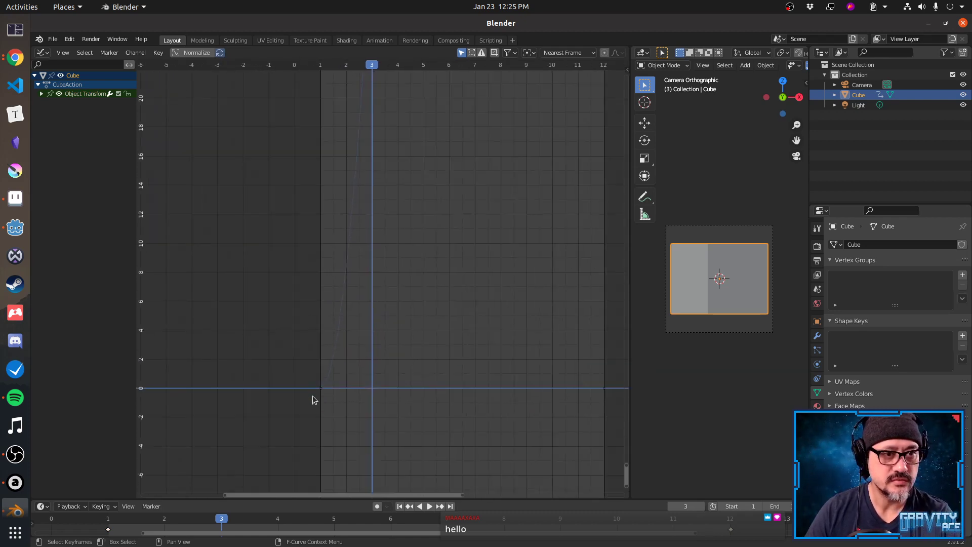
scroll(313, 396, down, 14)
middle_drag(341, 275, 361, 317)
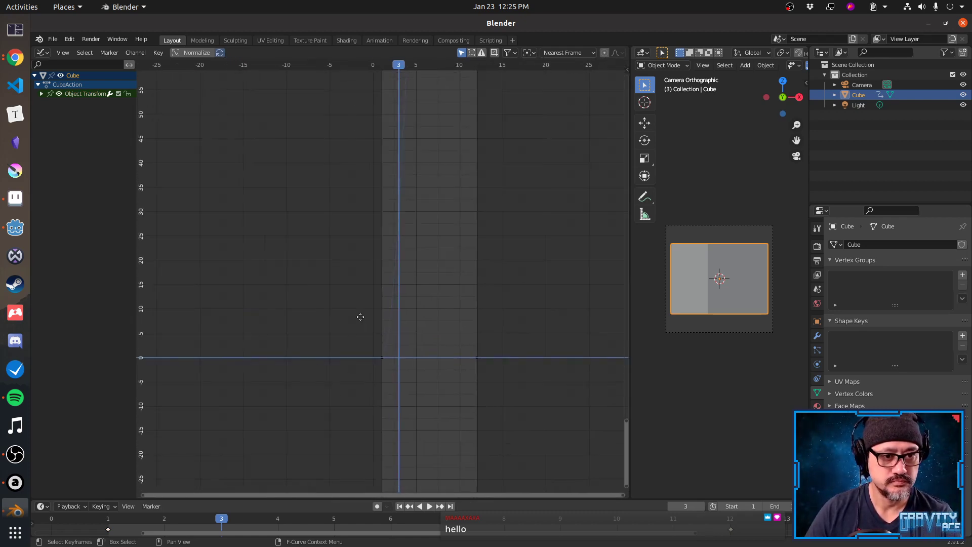
key(Home)
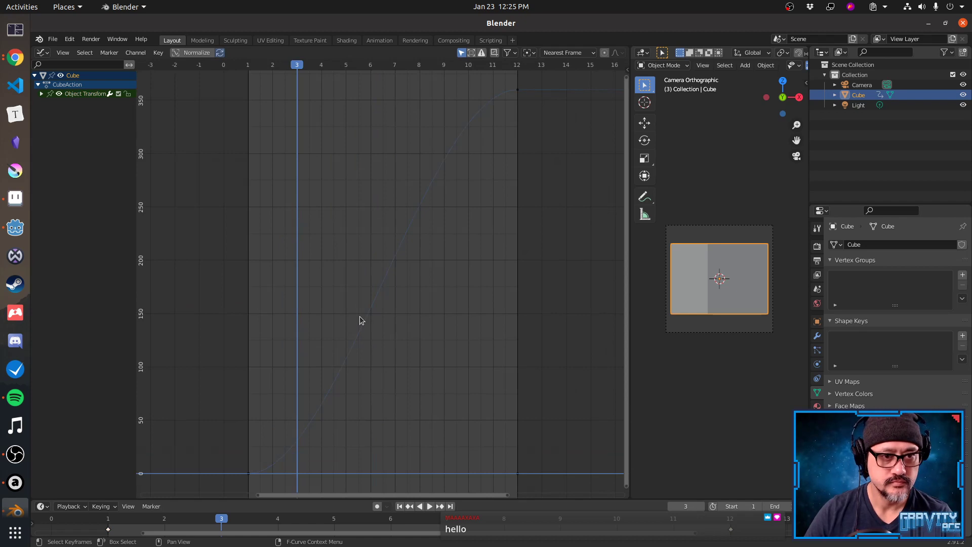
Set the interpolation mode of the Z rotation curve's keyframe at frame 12 to Linear.
click(518, 91)
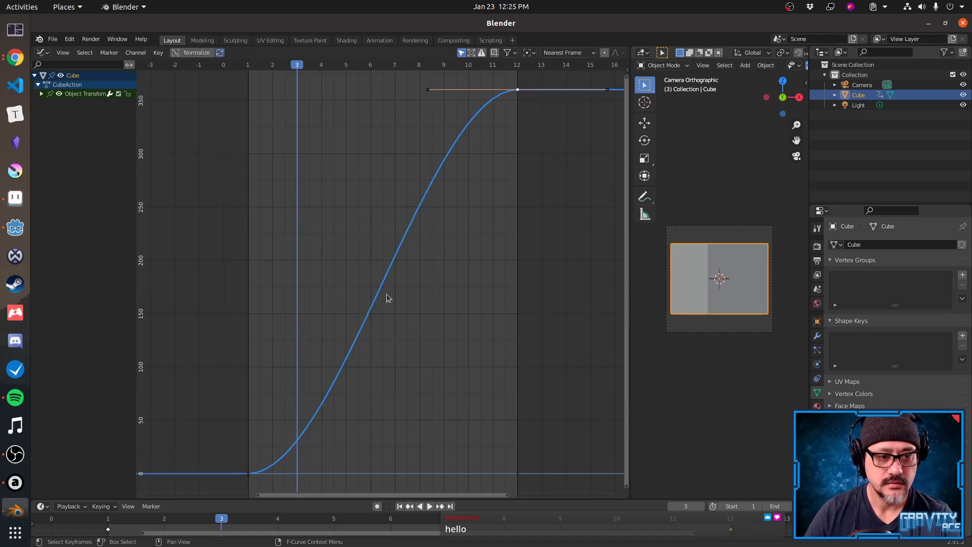
click(249, 474)
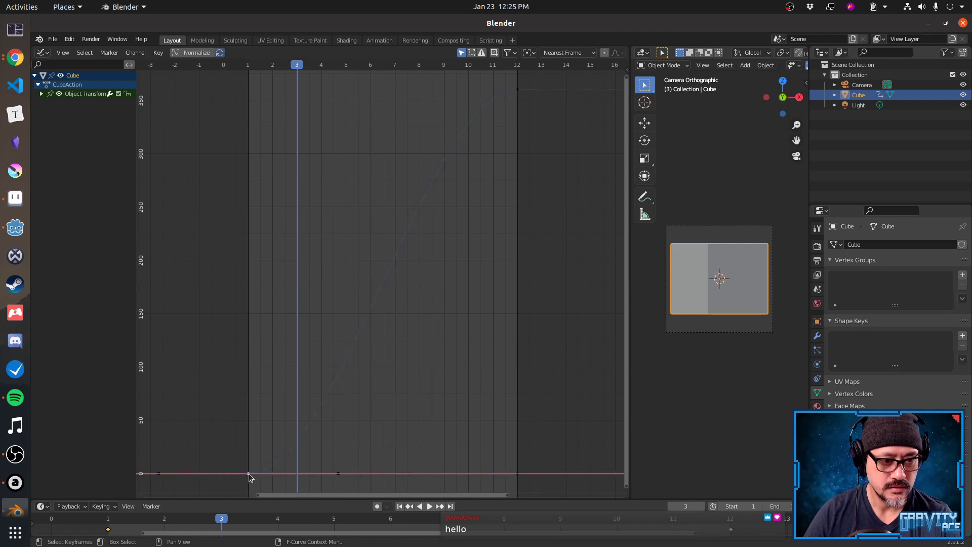
click(248, 474)
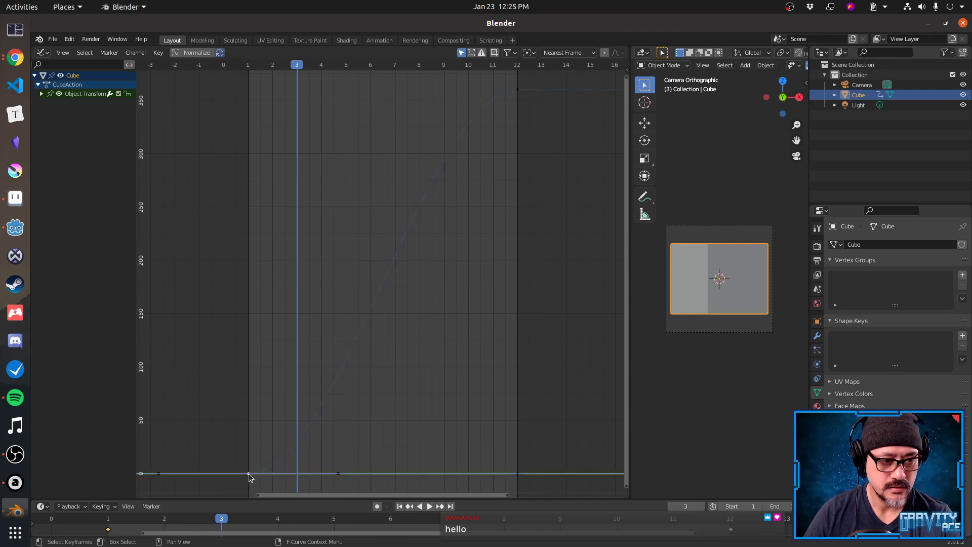
click(517, 91)
right_click(519, 92)
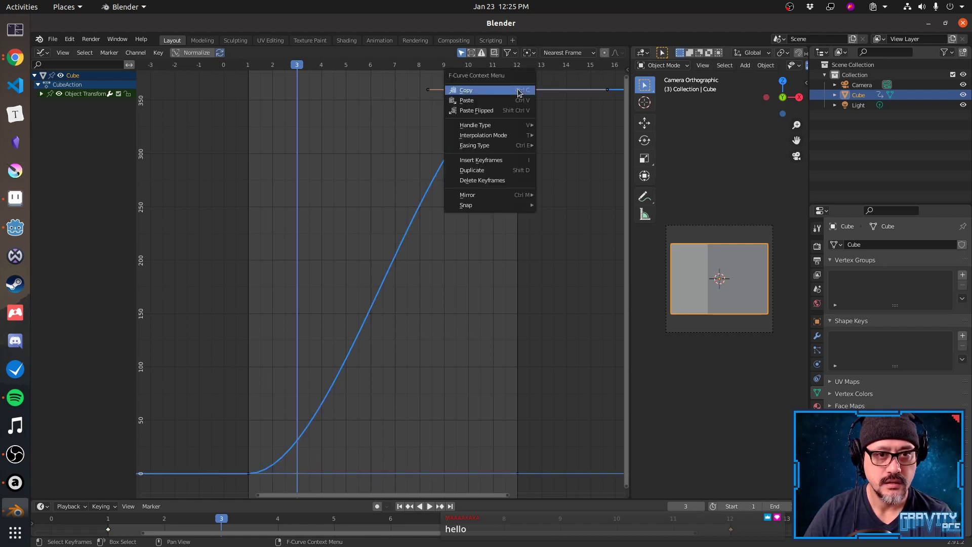
mouse_move(524, 135)
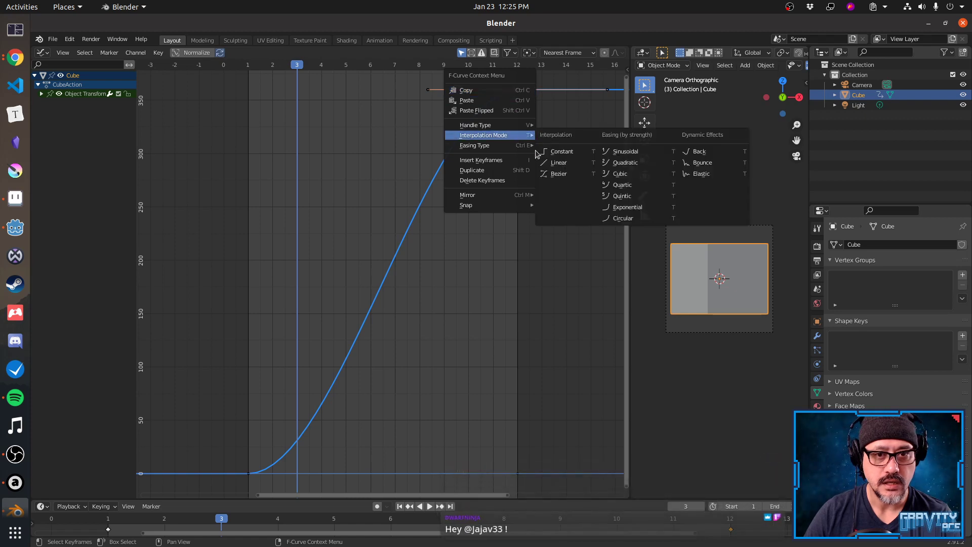
click(559, 163)
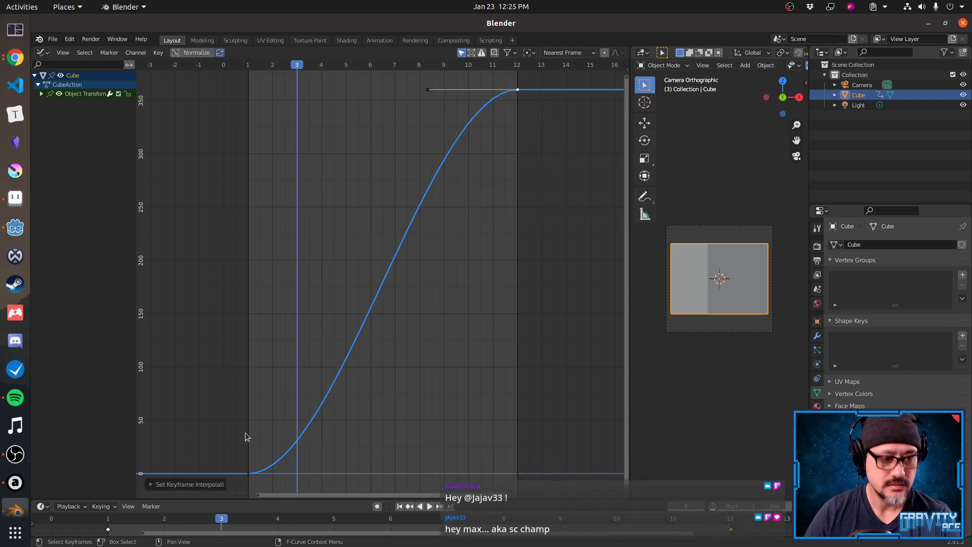
key(t)
key(Escape)
key(t)
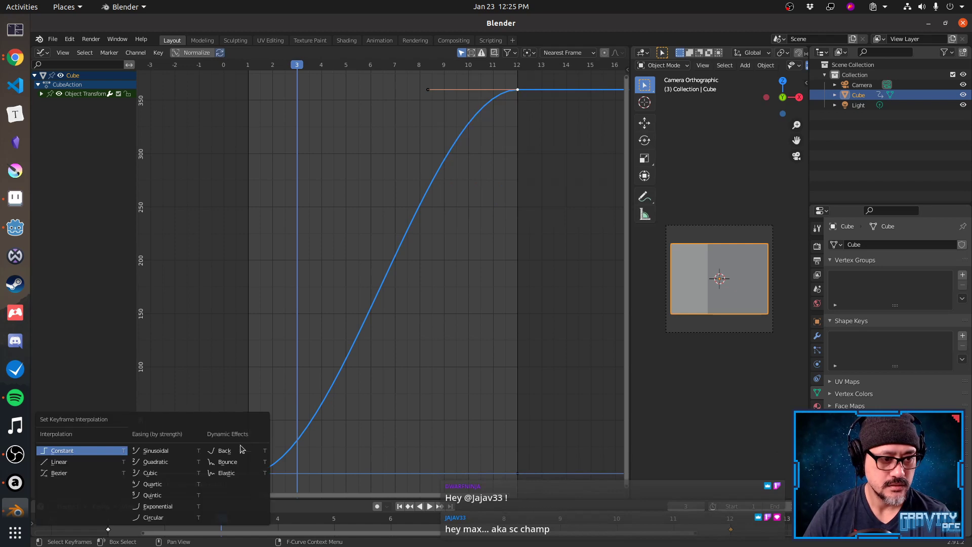
click(307, 427)
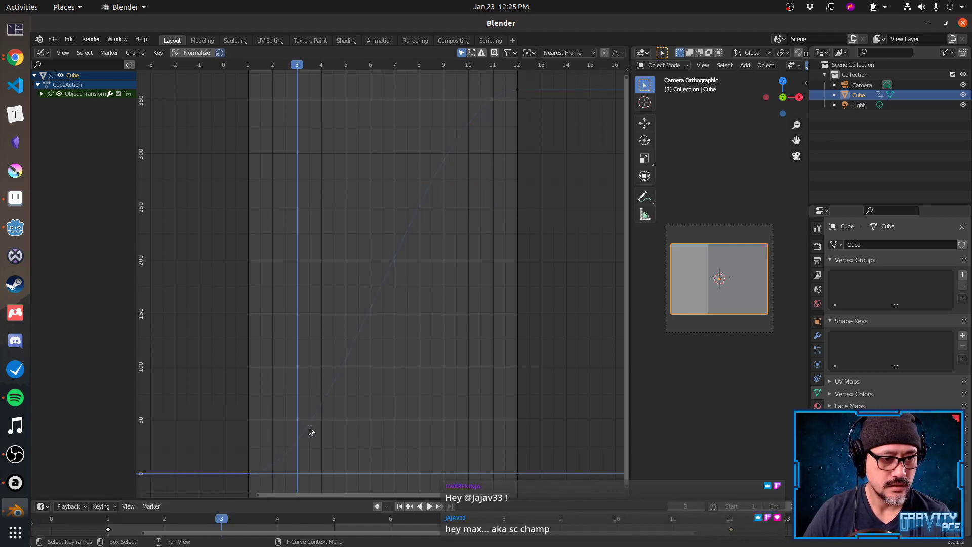
Try to set Linear interpolation on the keyframe at frame 12 of the cube's Z rotation curve.
click(248, 473)
click(518, 90)
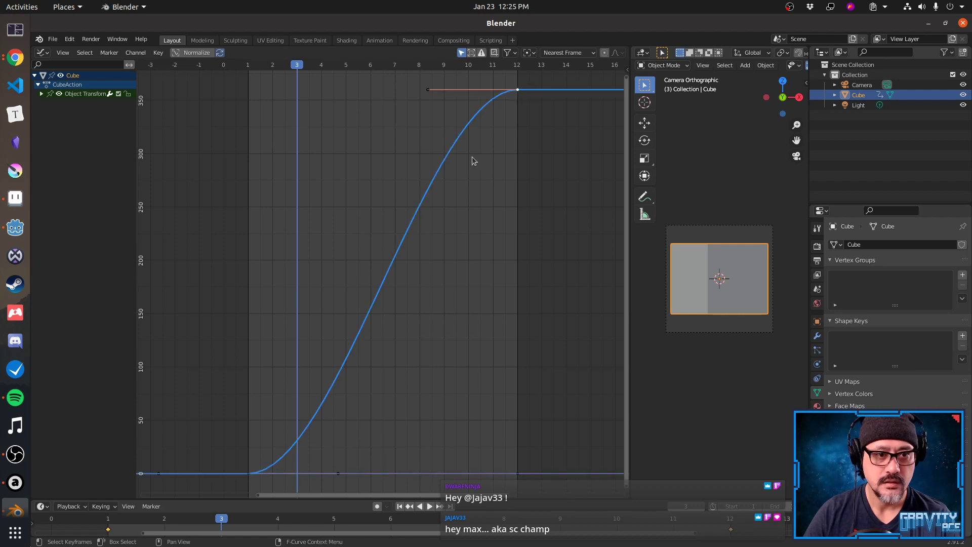
key(t)
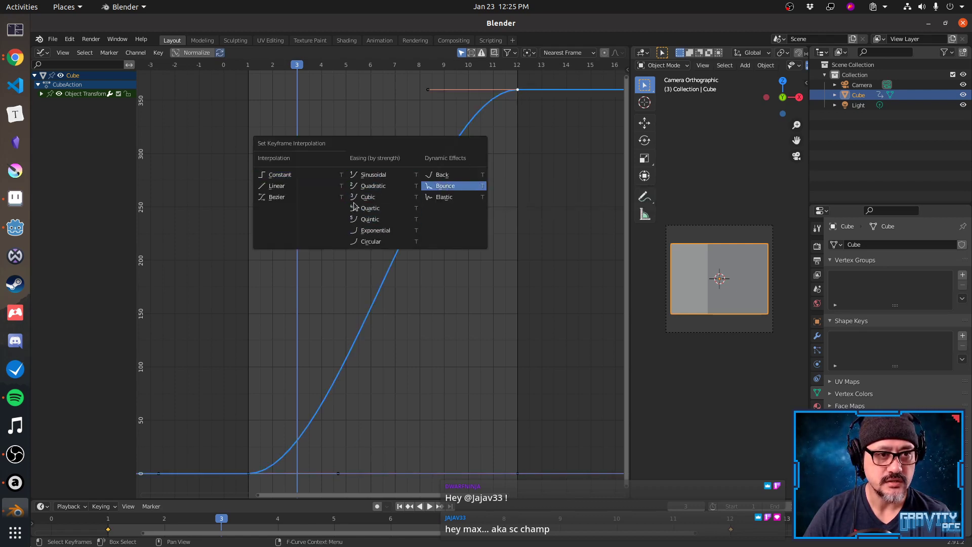
click(277, 185)
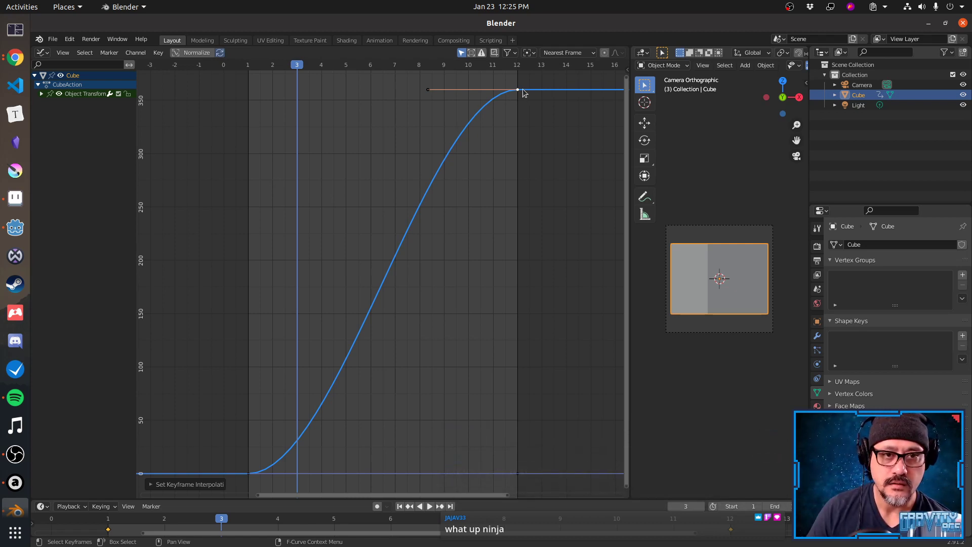
key(b)
drag(234, 445, 271, 481)
click(250, 473)
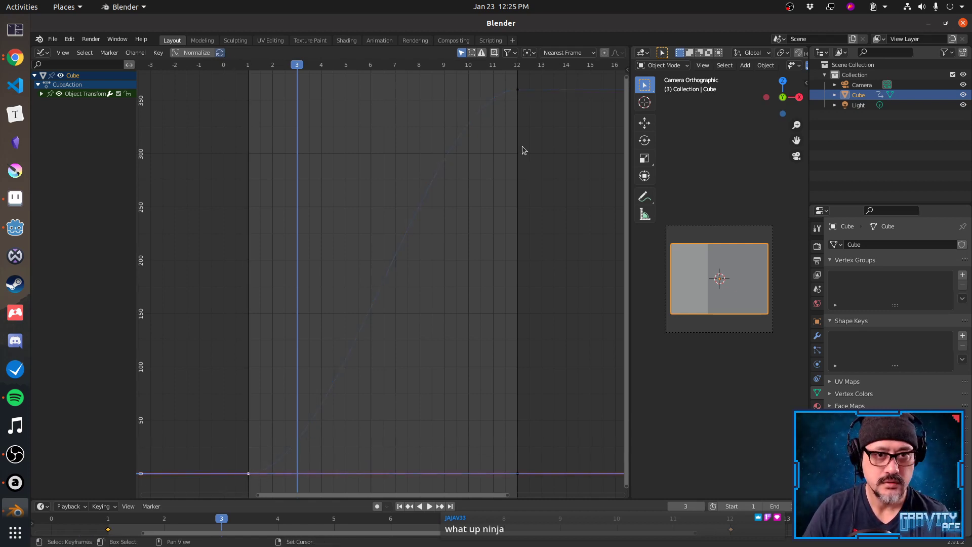
click(518, 90)
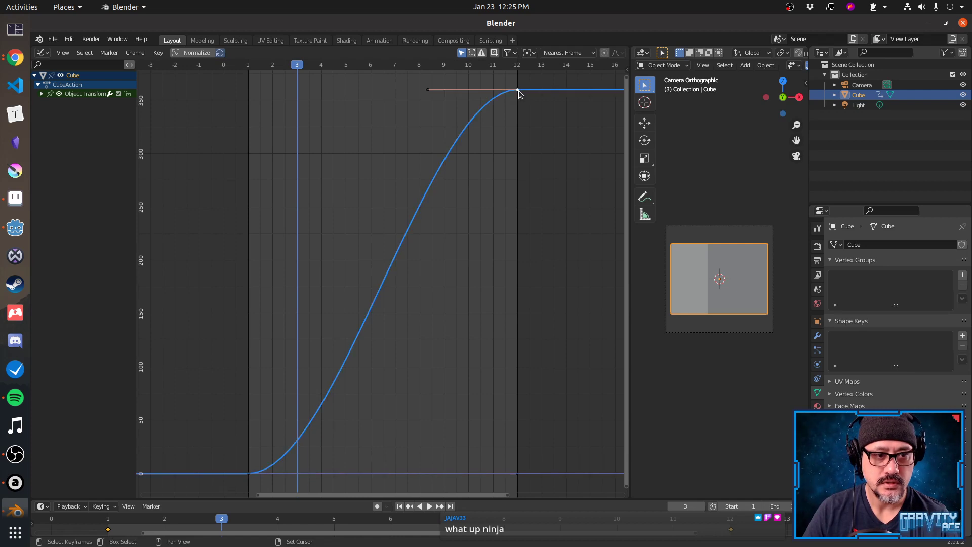
drag(251, 475, 273, 457)
right_click(273, 457)
click(283, 456)
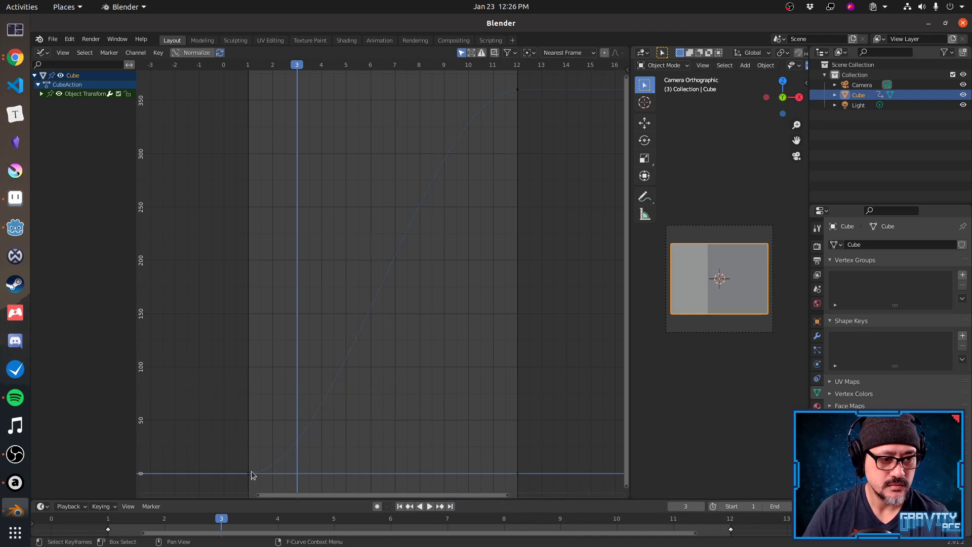
Expand the cube's Object Transforms channels and try to apply Linear interpolation to the Z Euler Rotation channel.
click(41, 94)
click(75, 121)
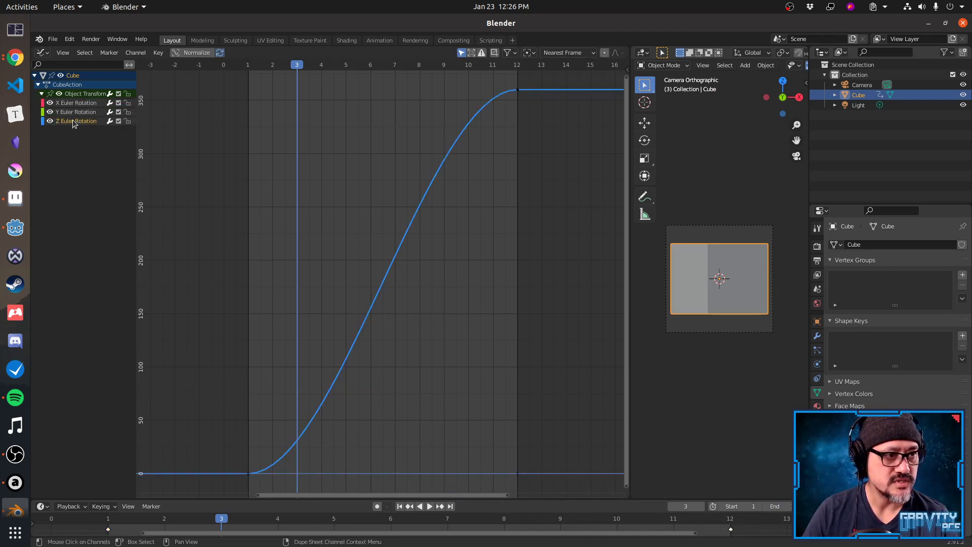
key(t)
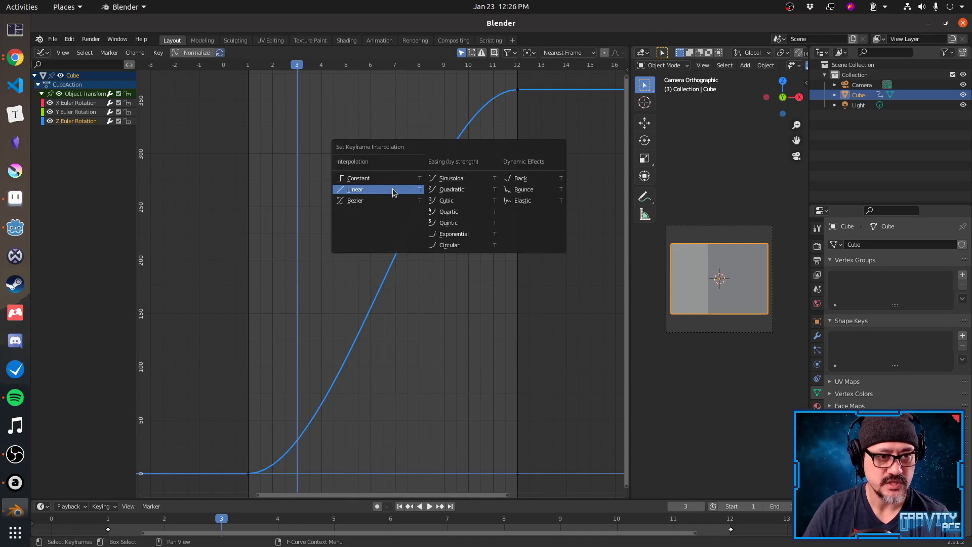
click(393, 191)
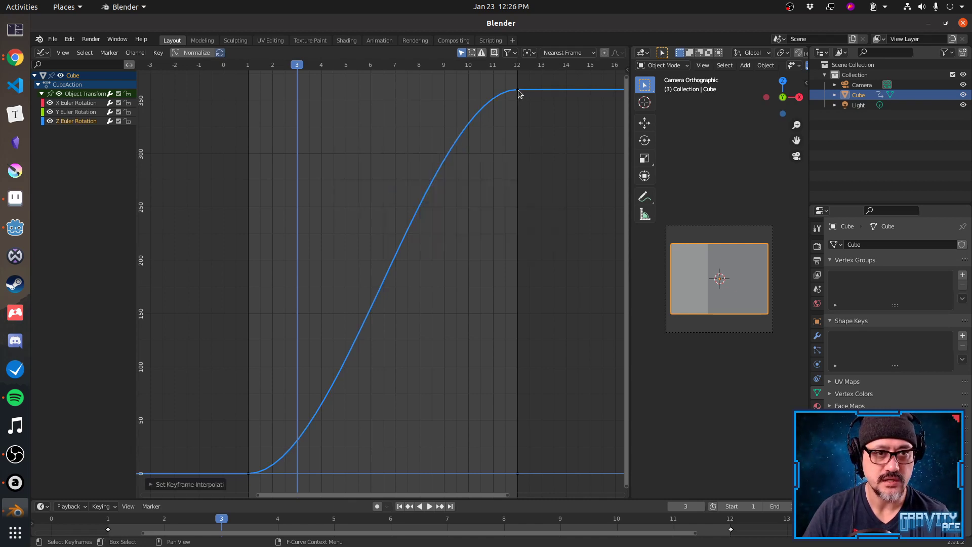
Set the interpolation of all the cube's rotation keyframes to Linear, then clear the keyframe selection.
key(a)
key(t)
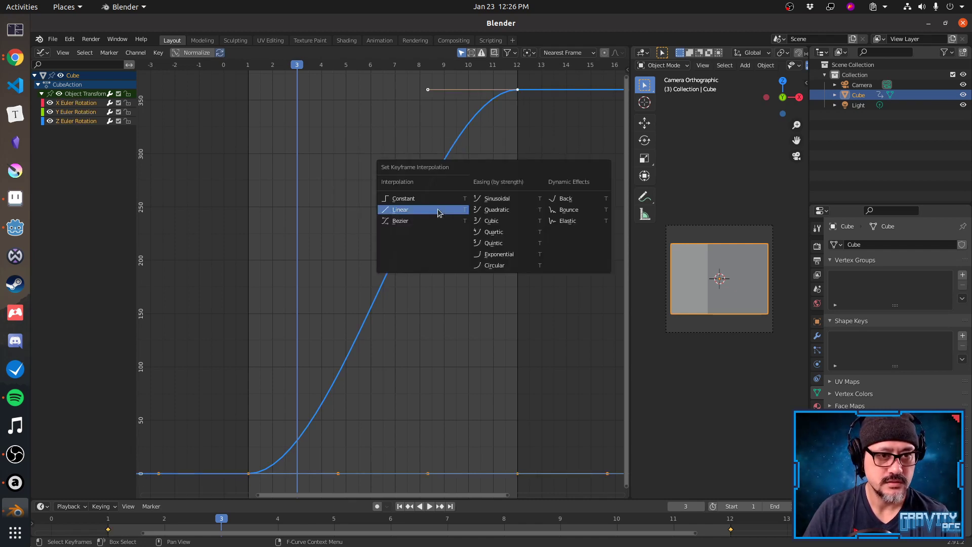
click(438, 212)
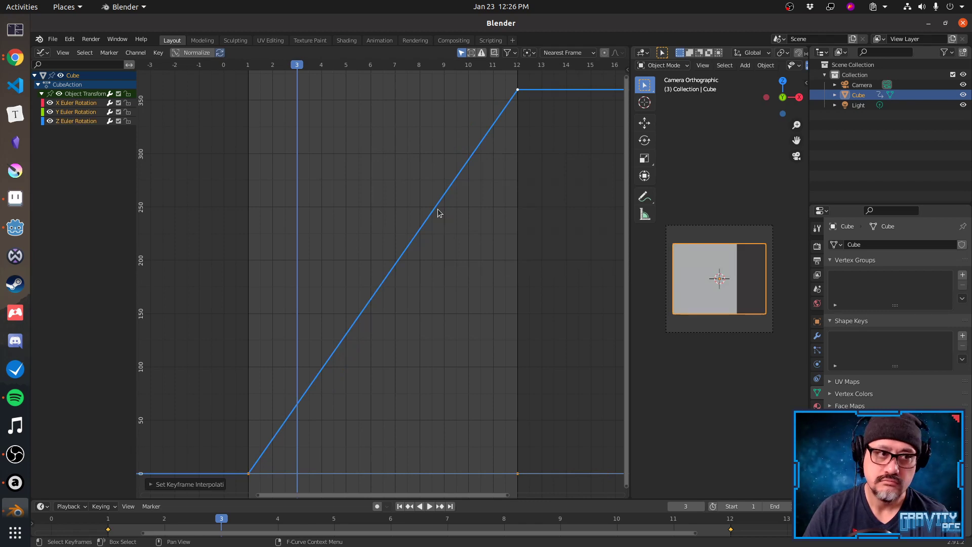
click(454, 269)
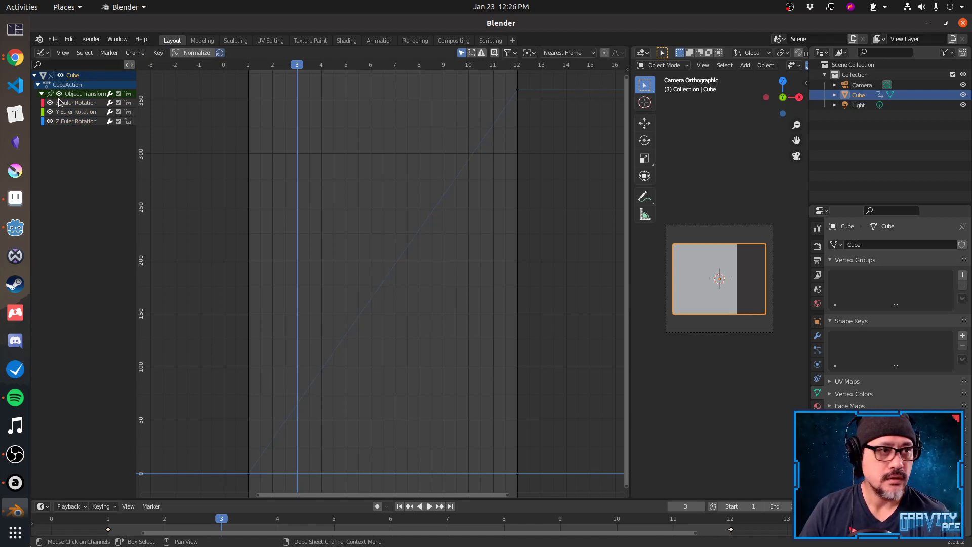
Change the Graph Editor back into a 3D Viewport and play back the rotation animation.
click(43, 53)
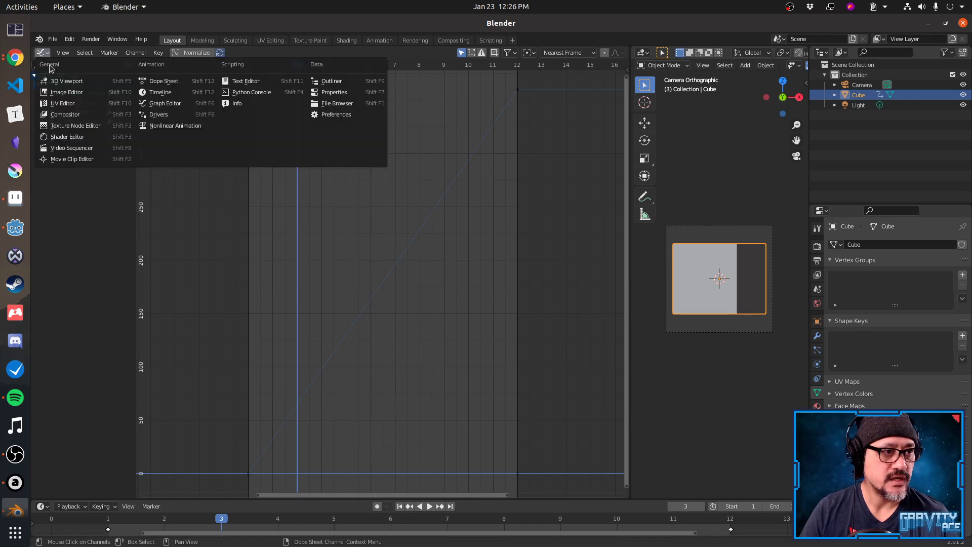
click(60, 81)
key(space)
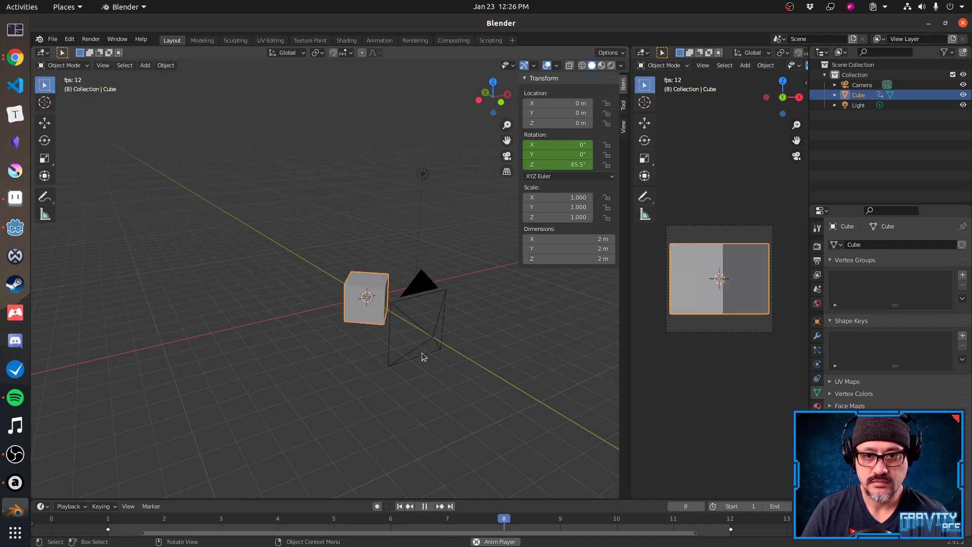
key(space)
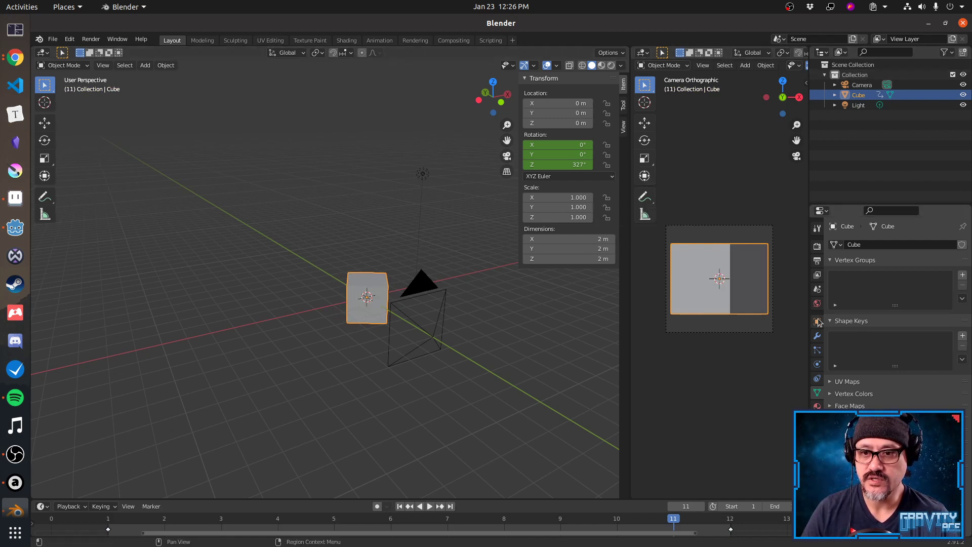
Display the scene's output properties.
click(816, 247)
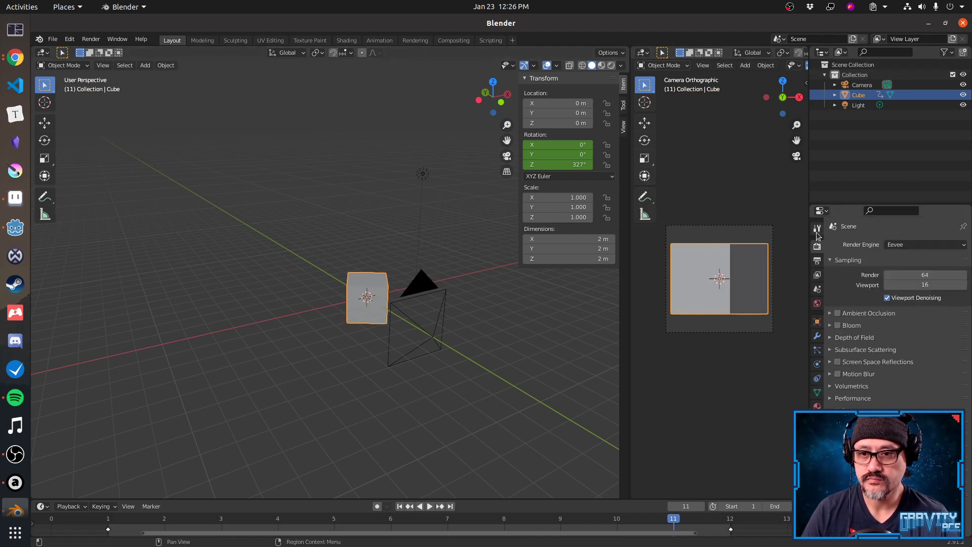
click(817, 260)
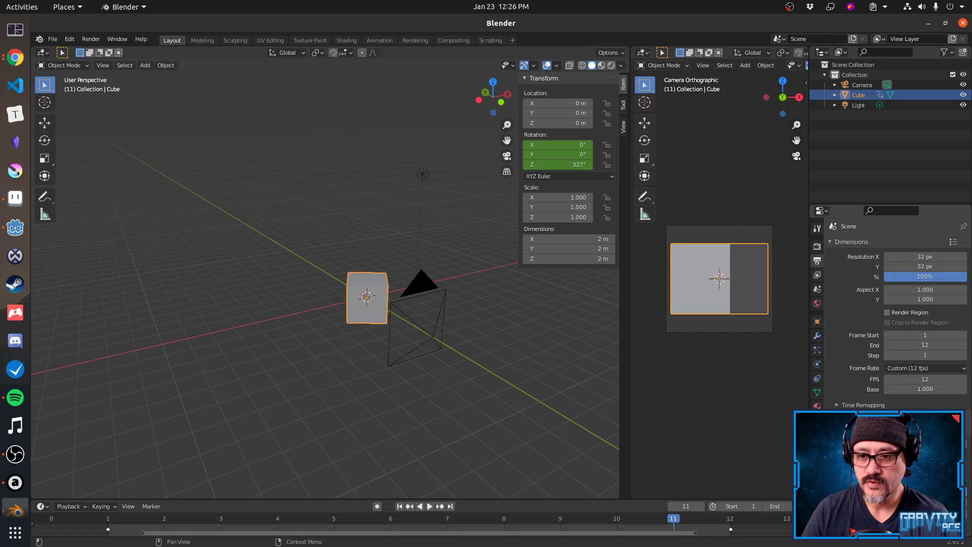
Start saving the project and create a folder named asteroids inside the gravity project's asset-source folder.
key(ctrl+s)
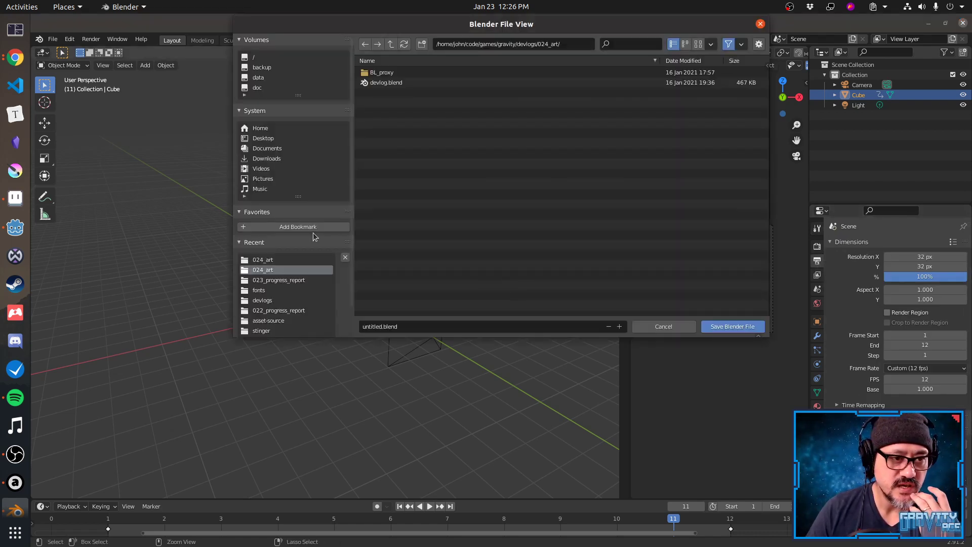
click(391, 44)
click(390, 44)
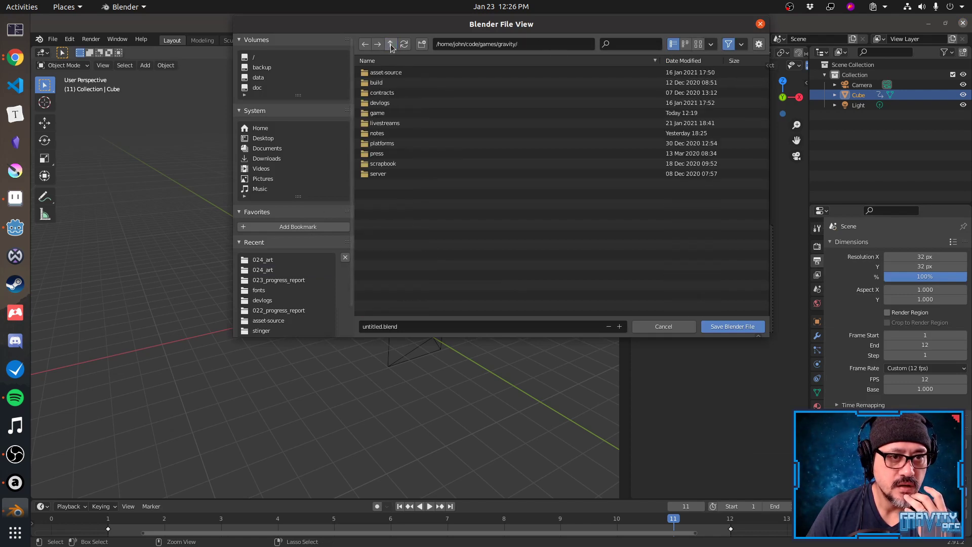
click(392, 72)
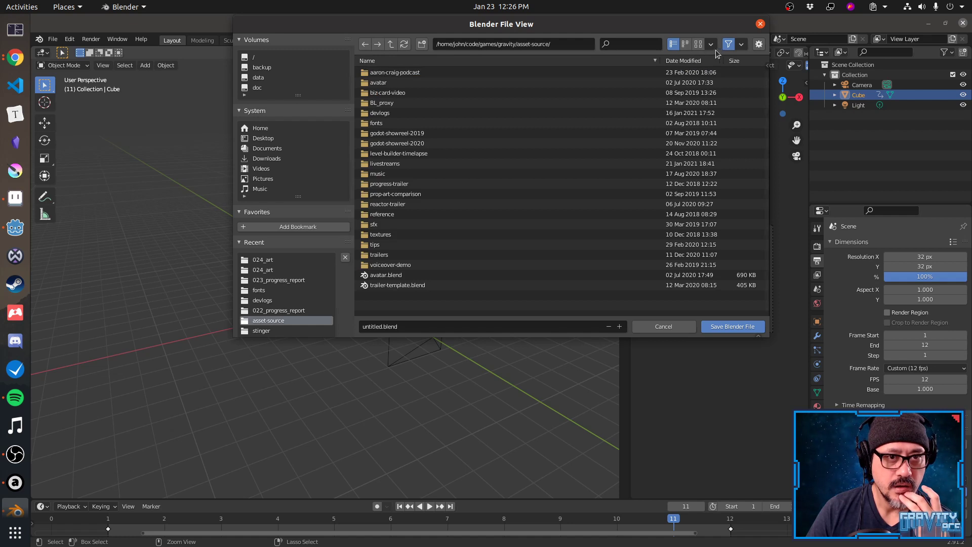
click(422, 45)
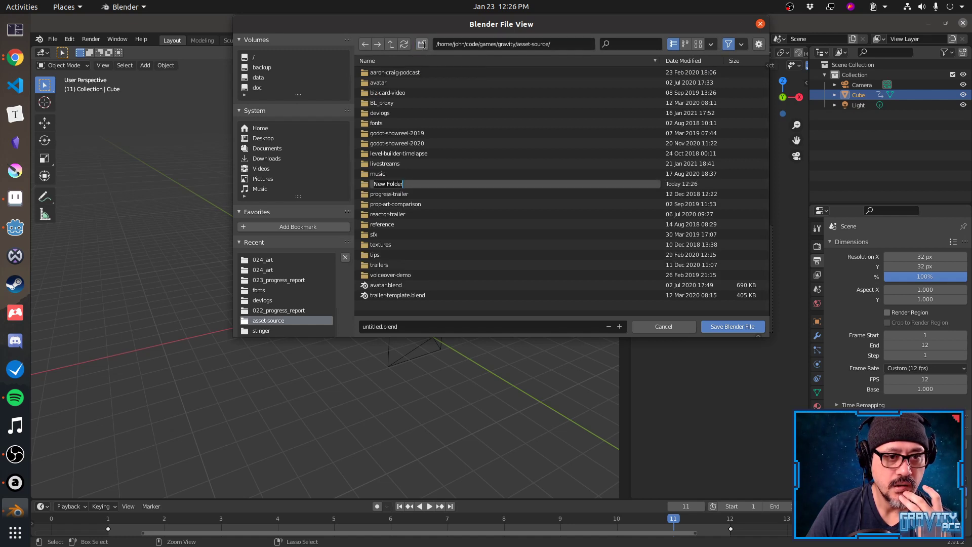
text(asteroids)
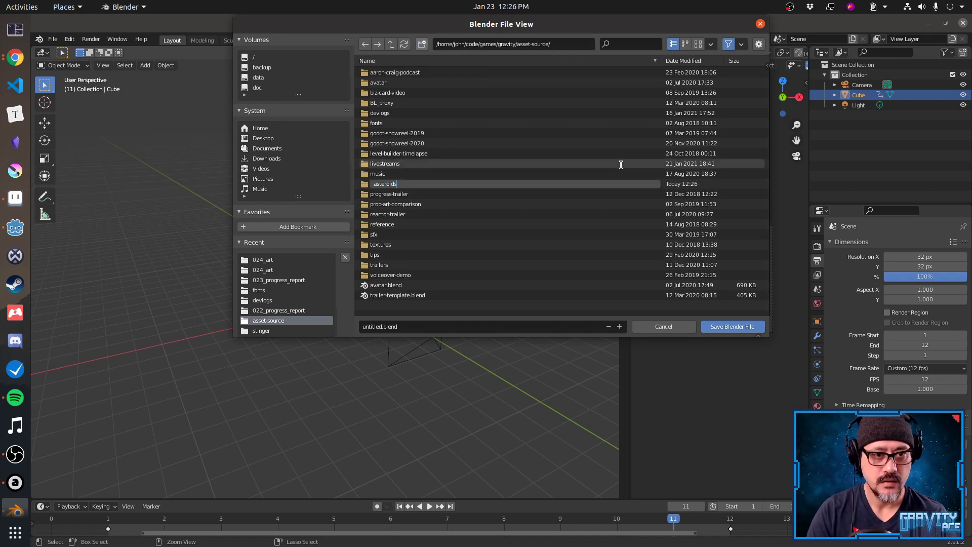
key(Return)
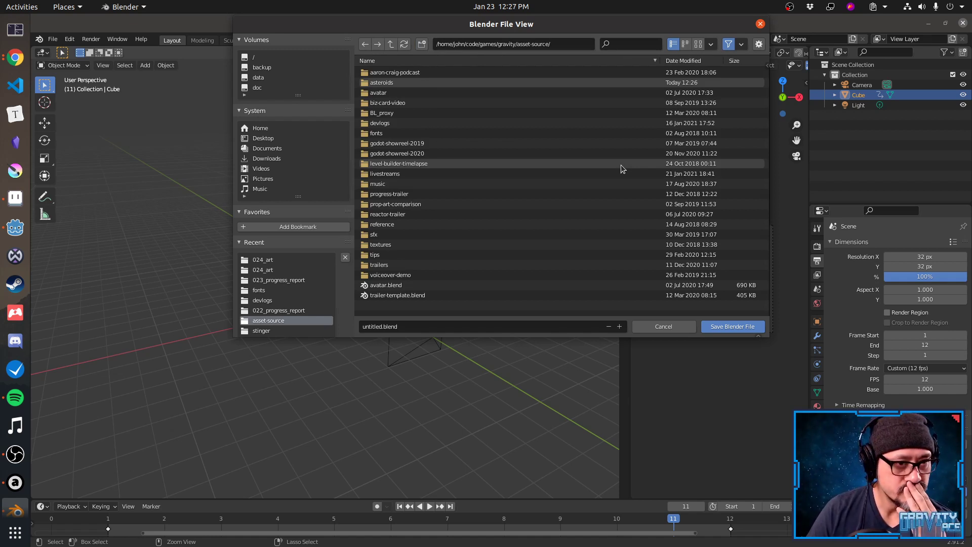
Save the project as ice-asteroid.blend in the new asteroids folder.
double_click(427, 81)
click(476, 326)
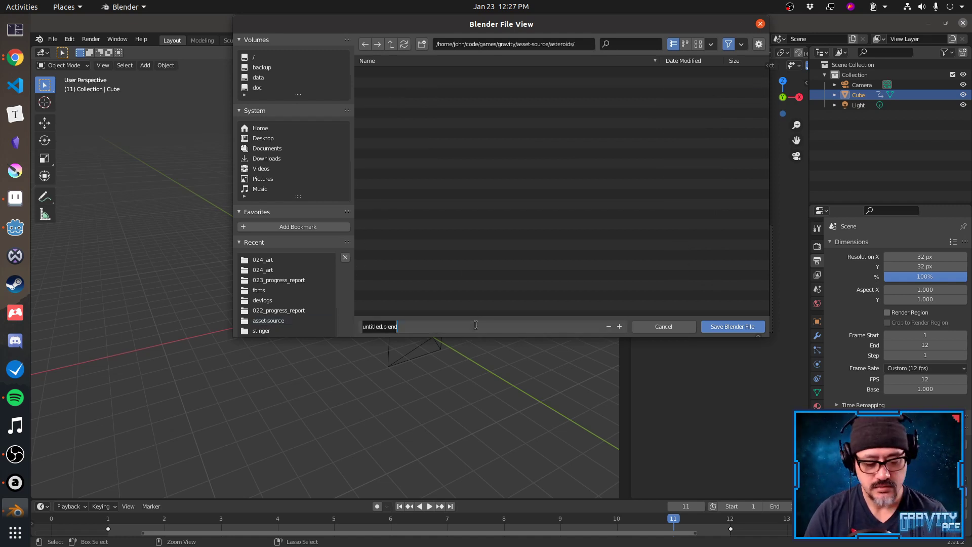
key(BackSpace)
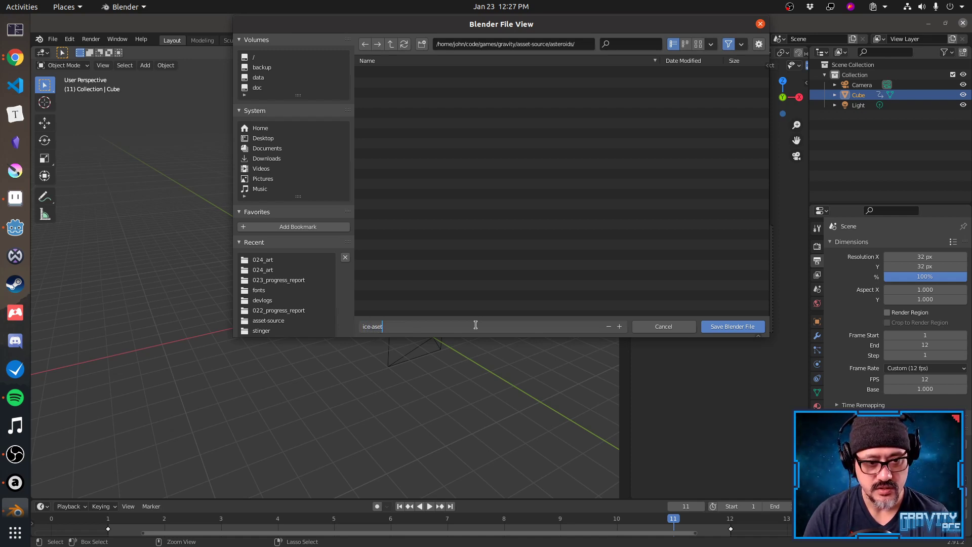
text(ice-asteroid)
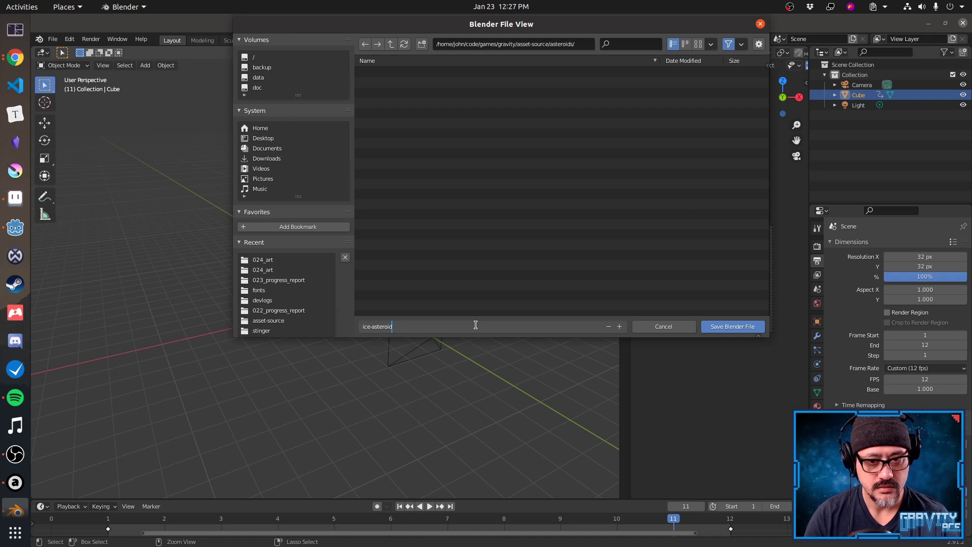
key(Return)
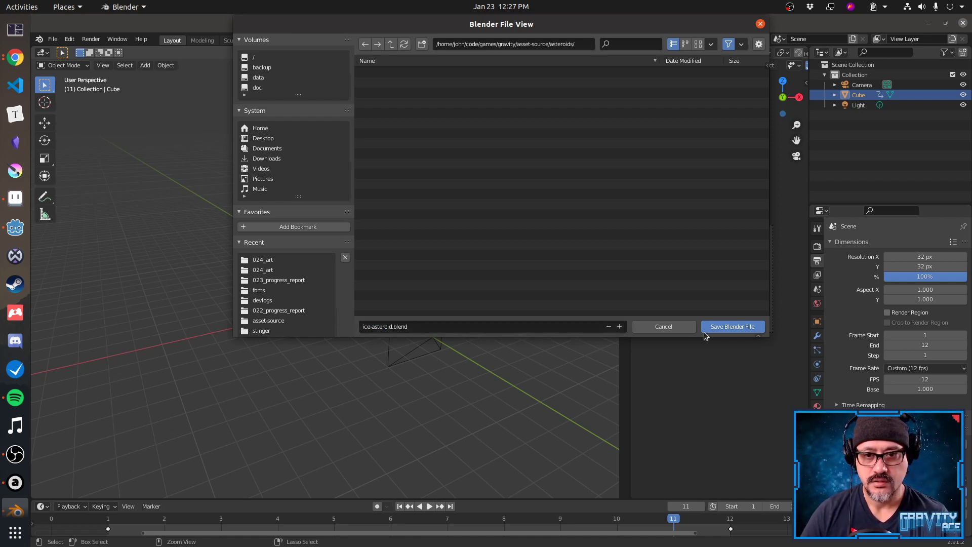
click(737, 329)
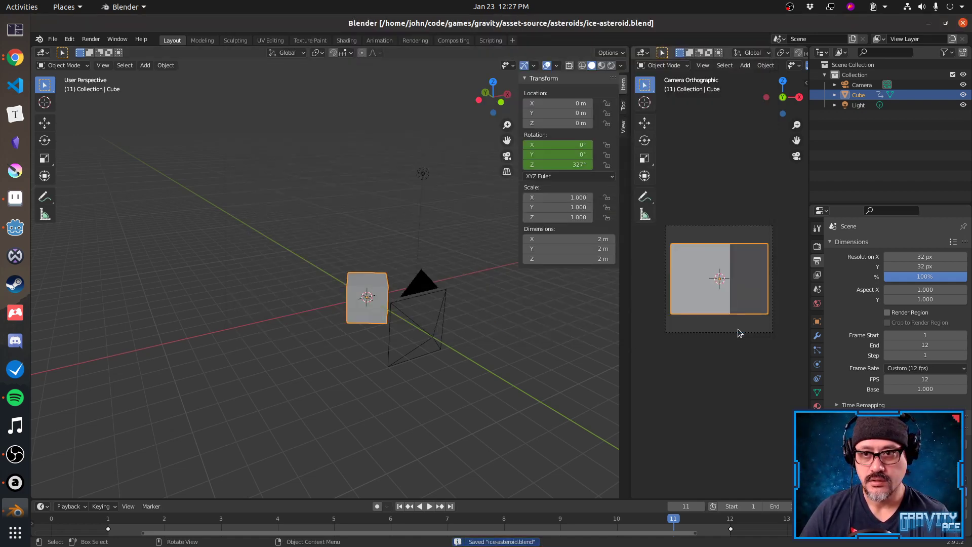
Set the render output path to the asteroids folder with the file name ice-asteroid.
click(964, 448)
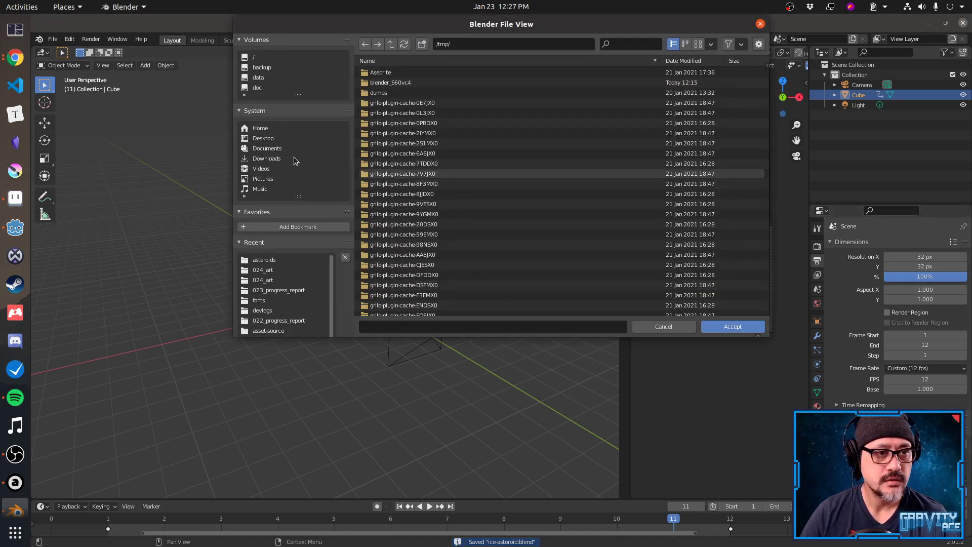
click(276, 259)
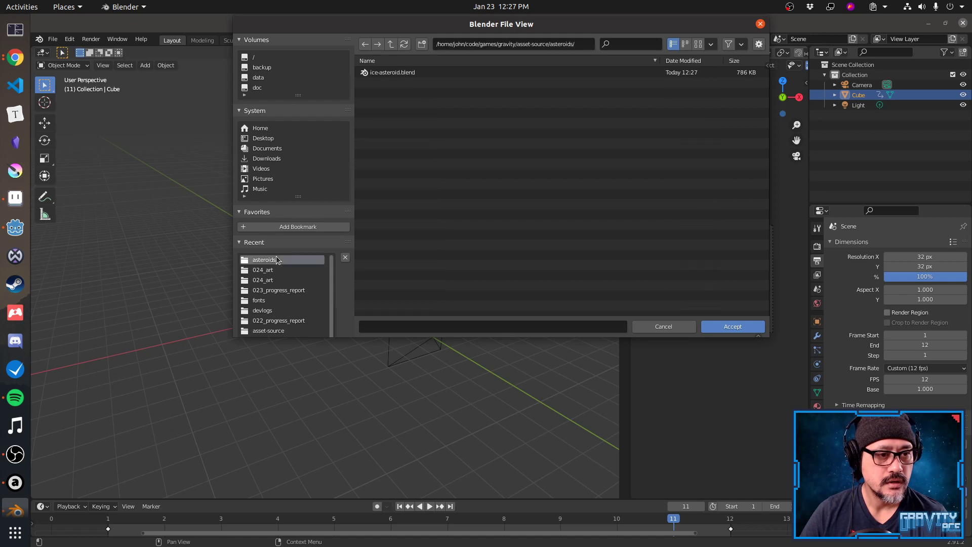
click(570, 326)
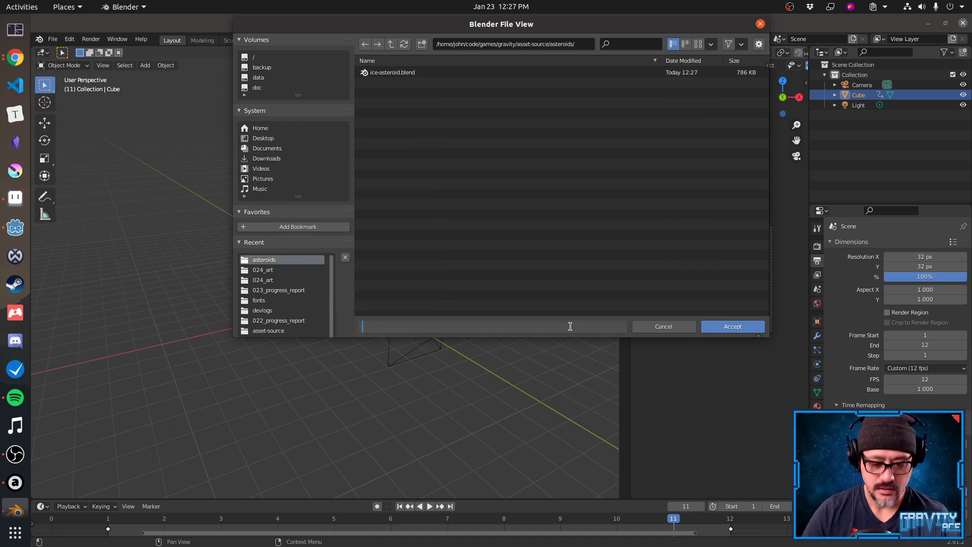
text(ice-asteroid)
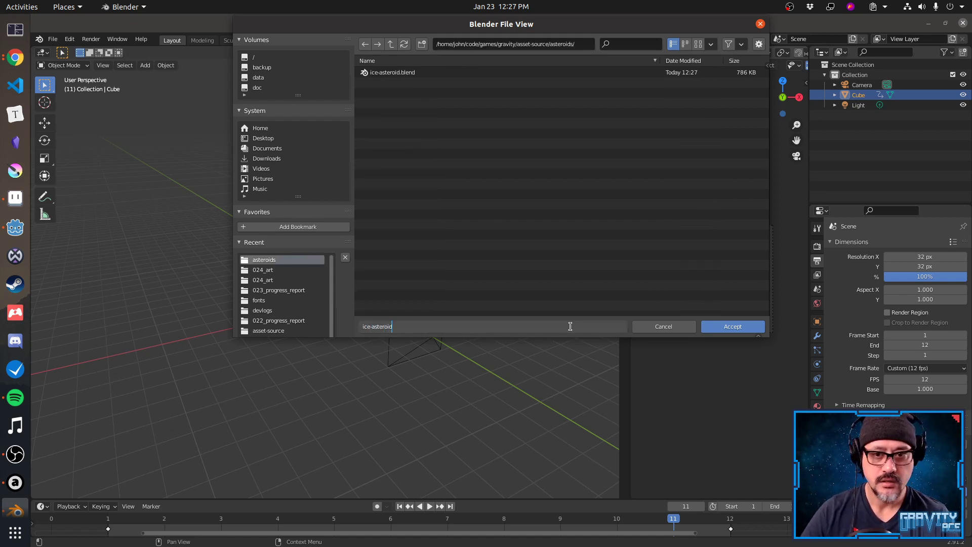
click(734, 326)
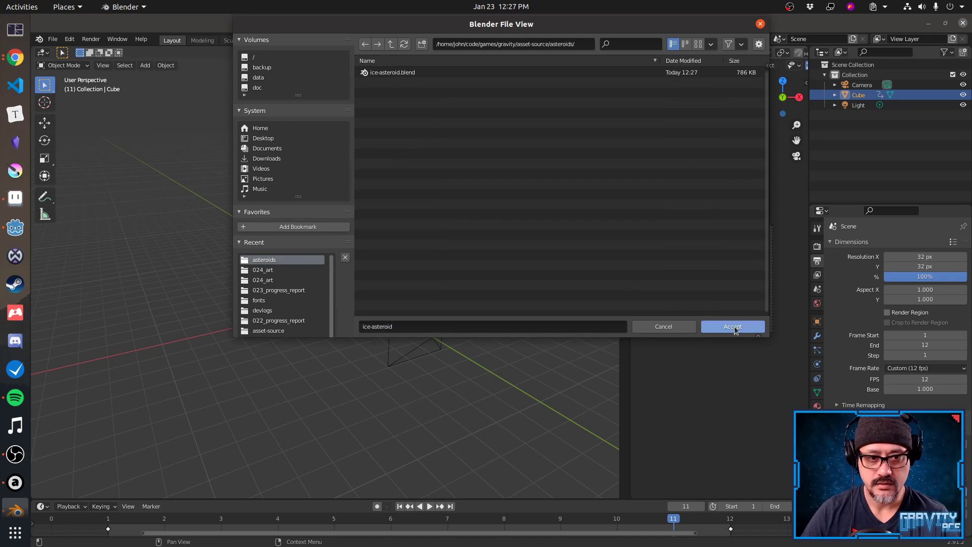
Accept ice-asteroid as the output file name in the asteroids folder and render the 12-frame animation.
click(734, 326)
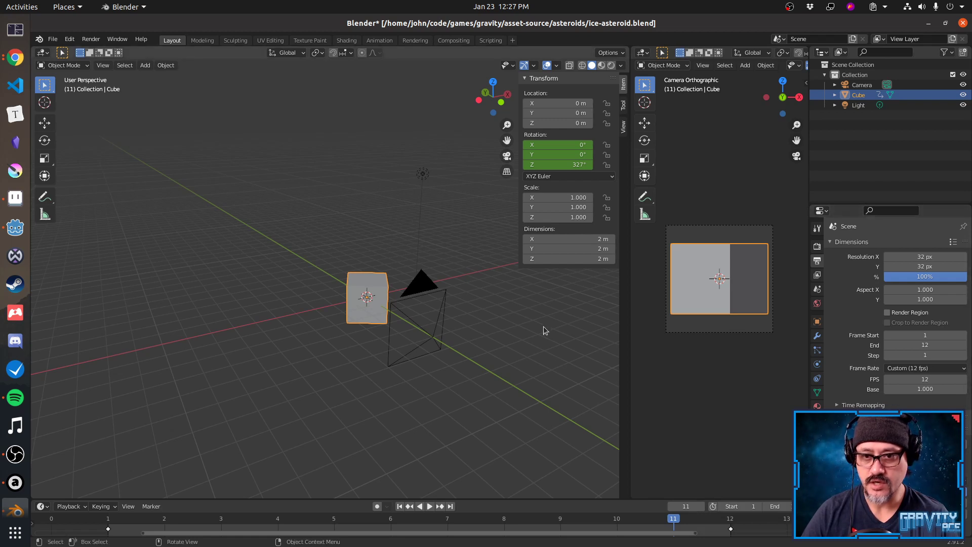
key(ctrl+F12)
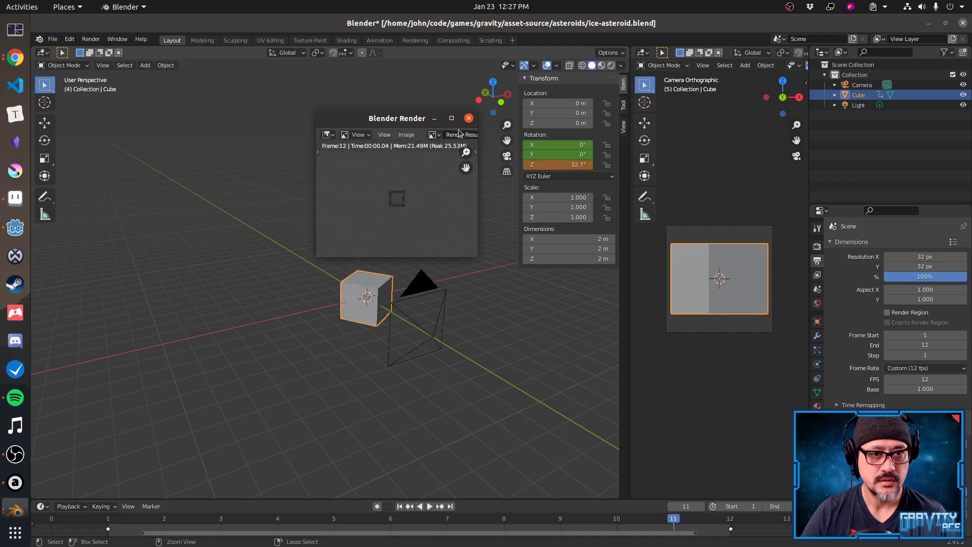
click(469, 117)
Browse to the gravity project's asset-source/asteroids folder in the file manager.
click(70, 5)
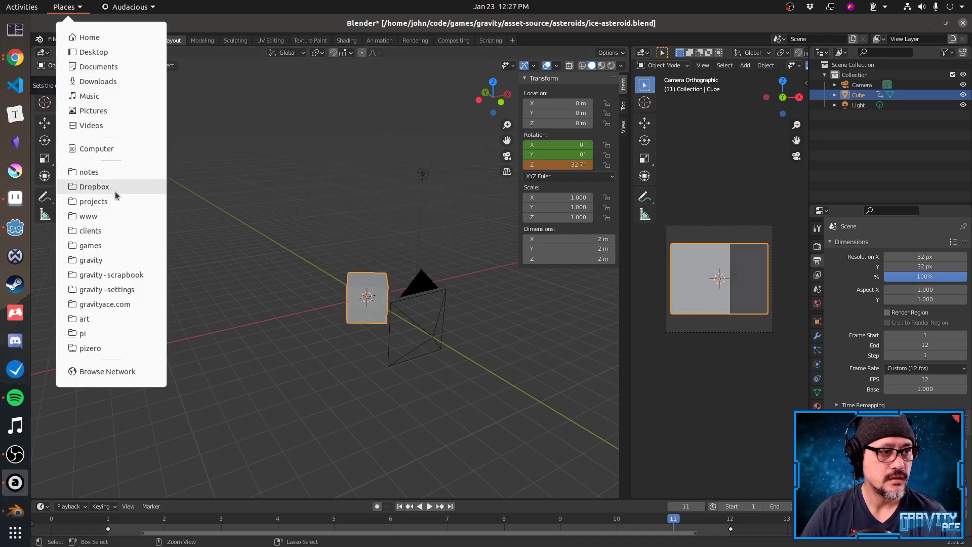
click(126, 260)
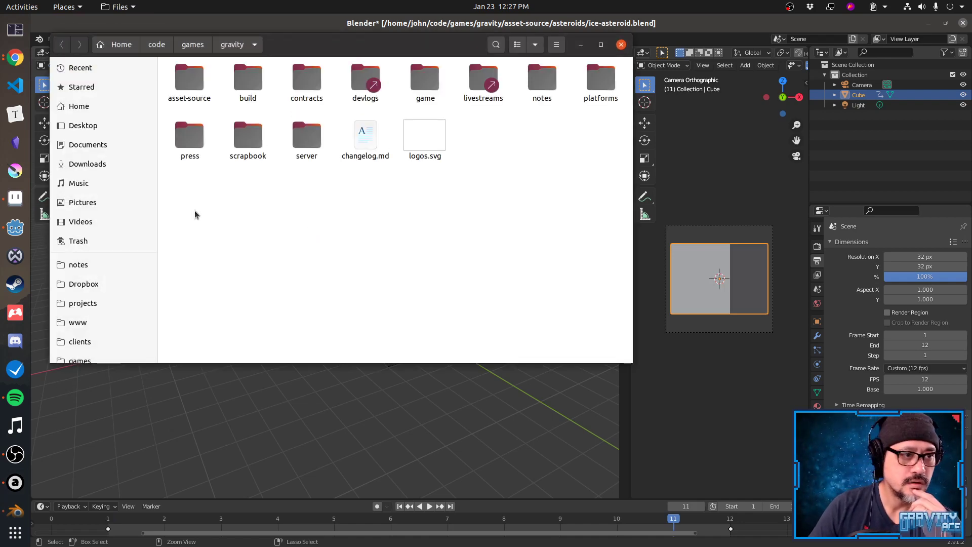
scroll(100, 310, down, 3)
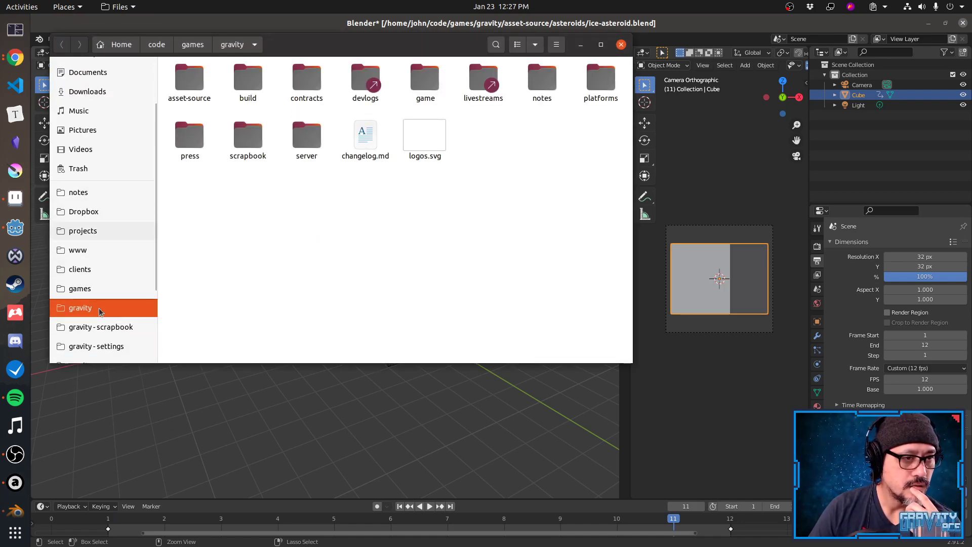
double_click(186, 95)
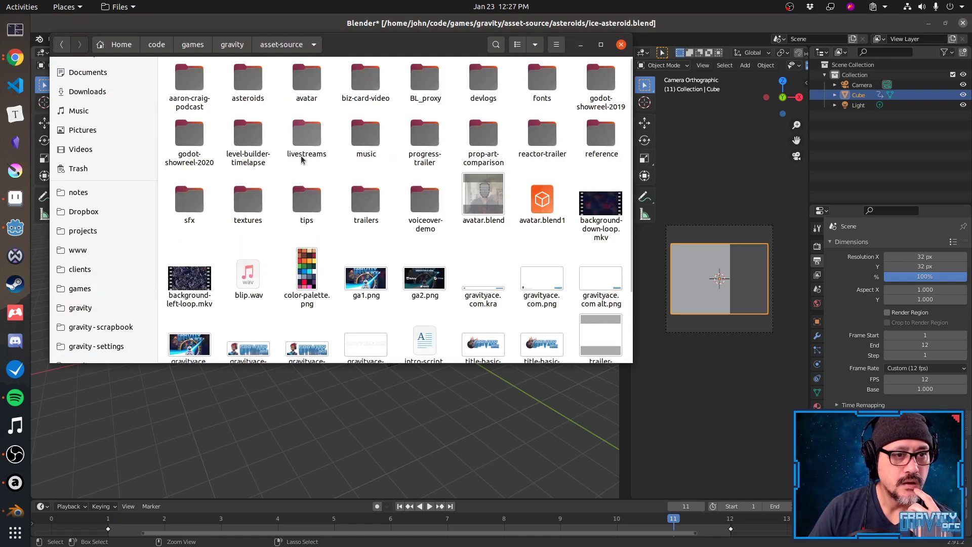
double_click(249, 81)
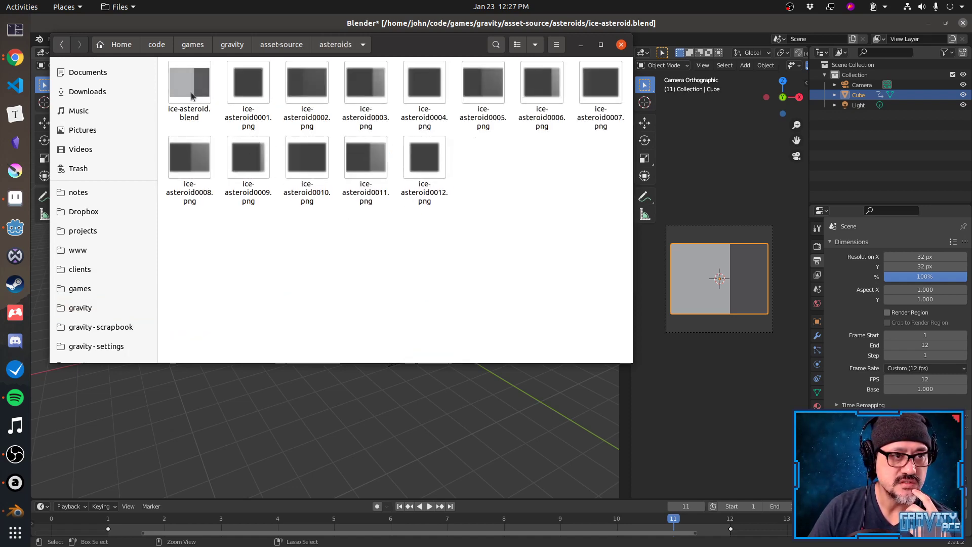
Examine the rendered ice-asteroid frames one after another in the image viewer, starting from ice-asteroid0001.png.
double_click(234, 89)
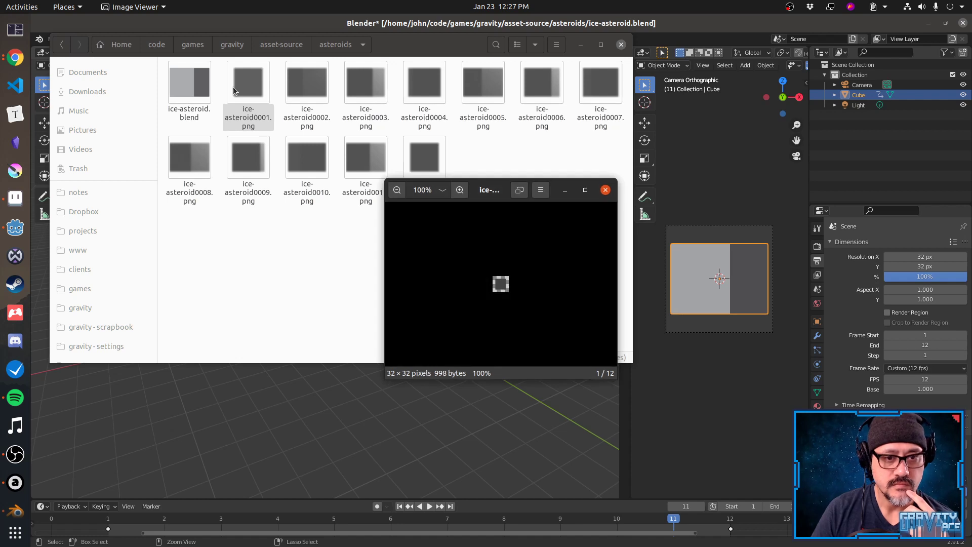
key(Right)
key(Right)
key(Right)
key(Right)
key(Right)
key(Right)
key(Right)
key(Right)
key(Right)
key(Left)
key(Left)
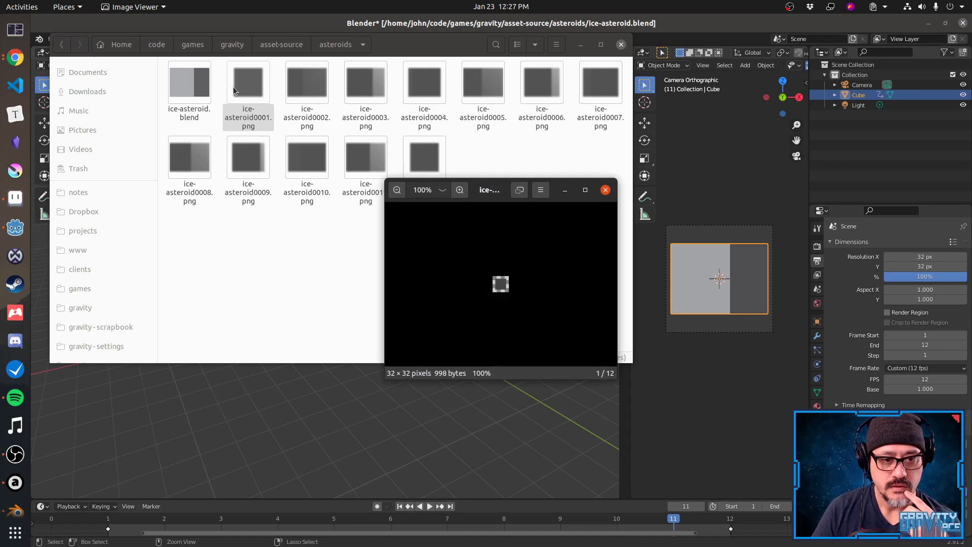
key(Left)
key(Left)
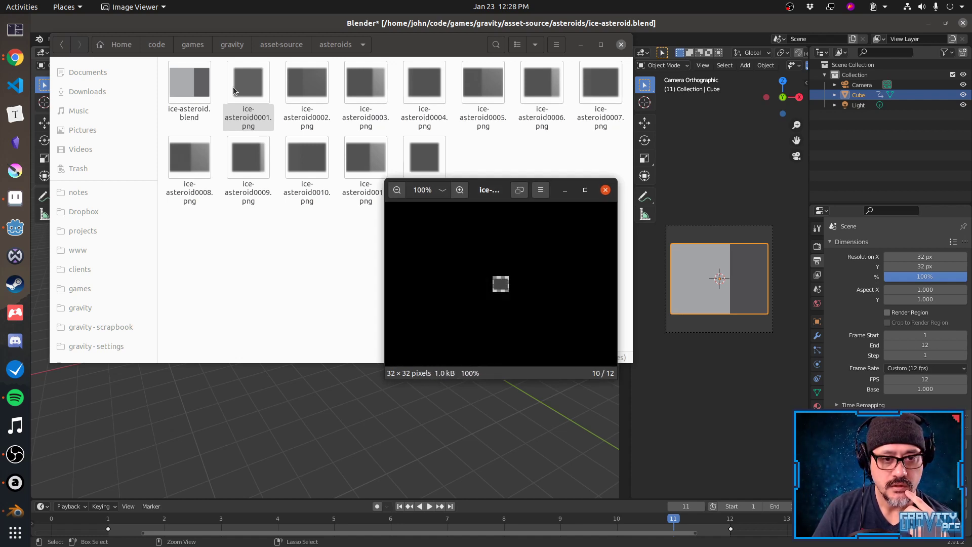
key(Right)
key(Right)
key(Right)
key(Right)
key(Right)
key(Right)
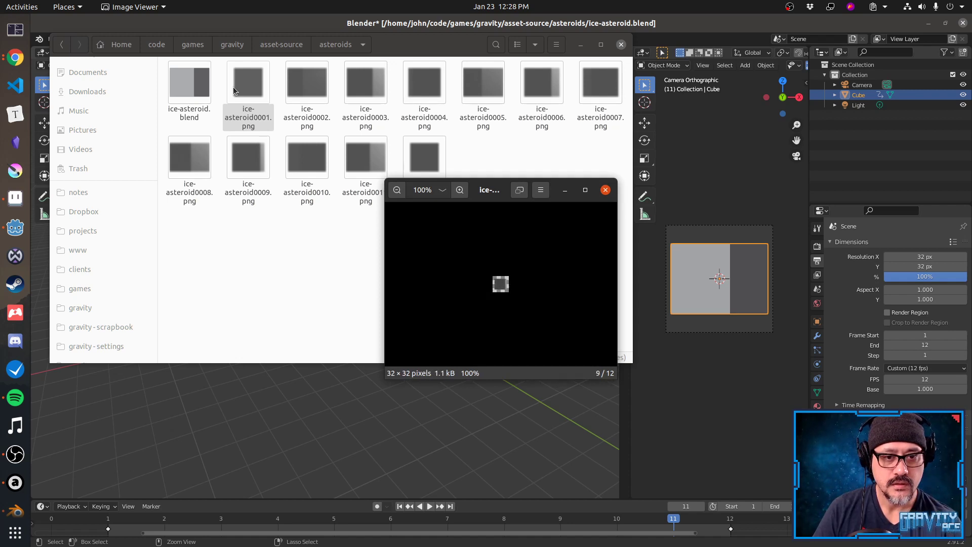
key(Right)
key(Right)
key(Right)
key(Right)
key(Right)
key(Right)
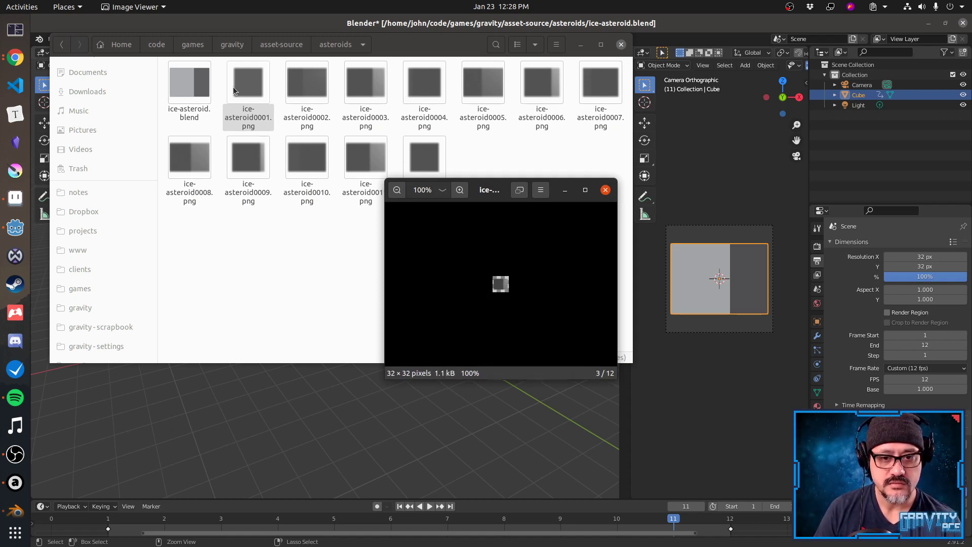
key(Right)
key(Right)
key(Right)
key(Right)
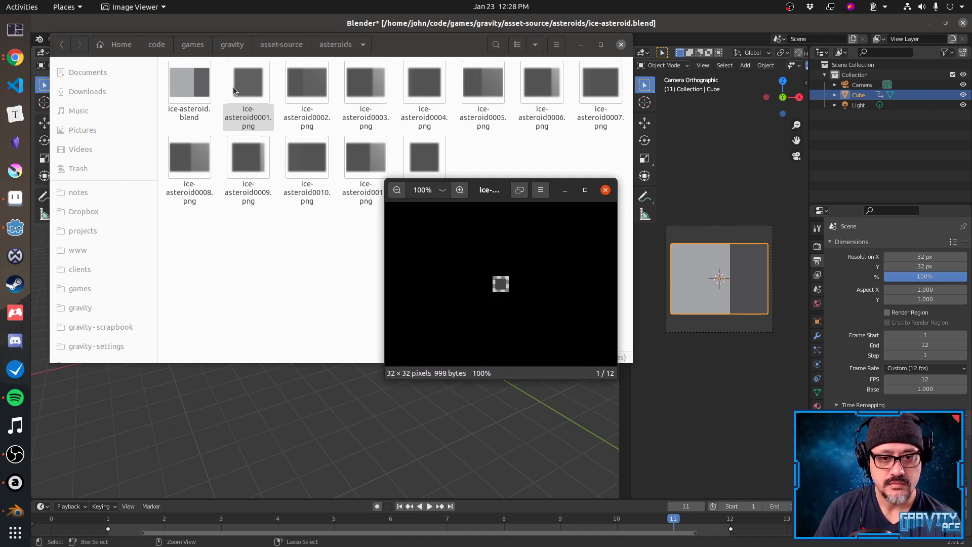
key(Escape)
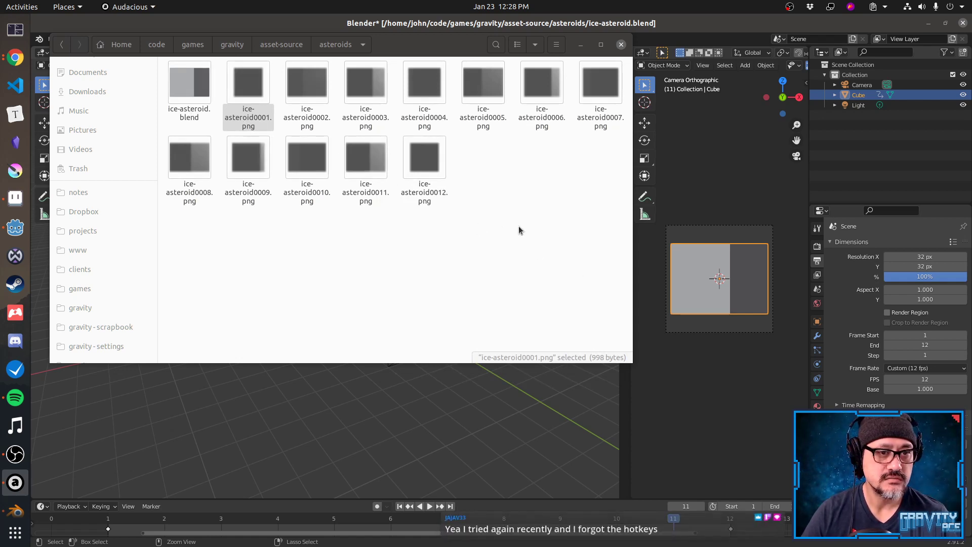
Switch to Aseprite and create a new 32 × 32 px RGBA sprite with a transparent background.
click(10, 200)
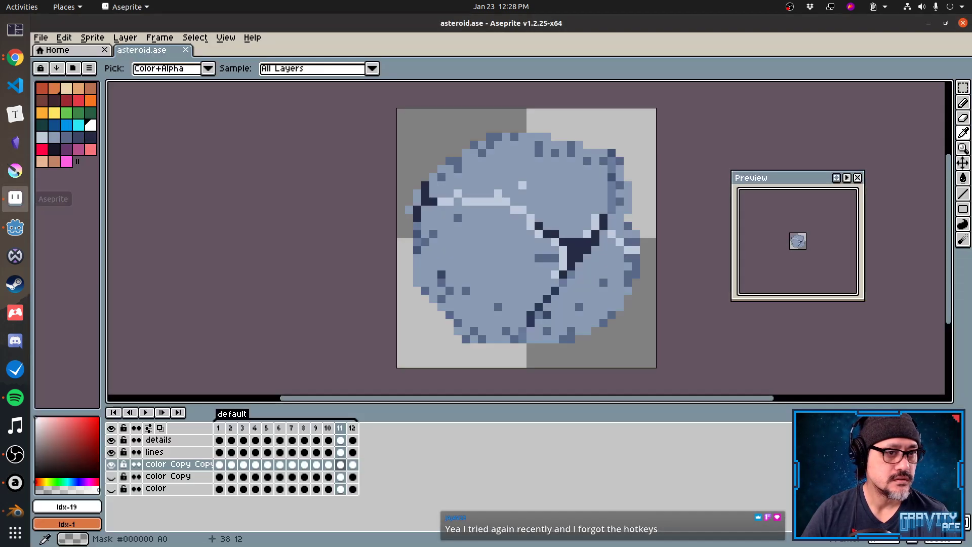
key(ctrl+n)
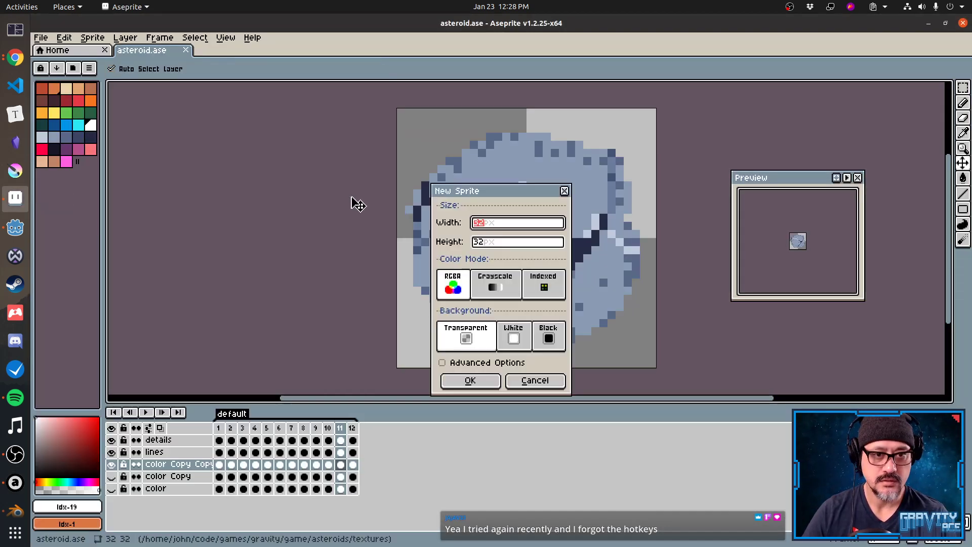
key(Return)
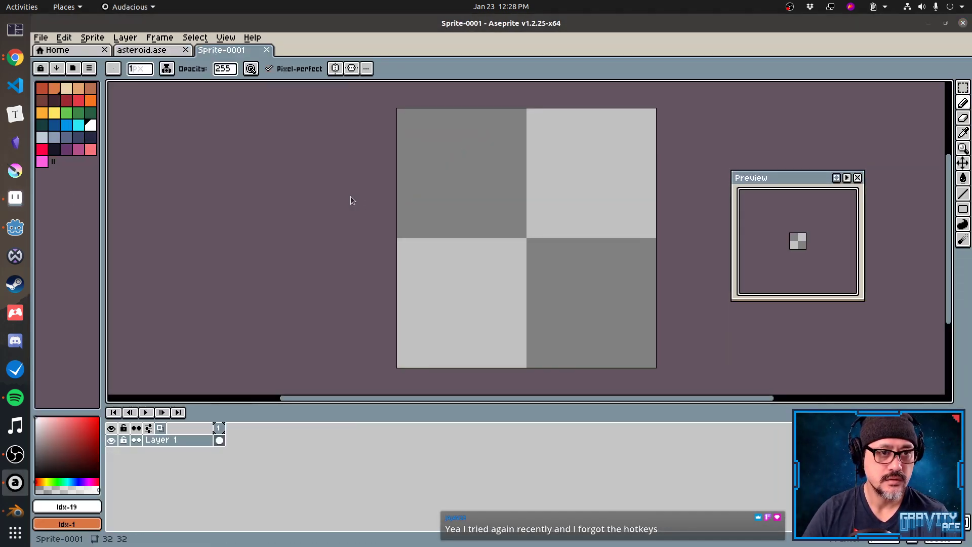
Try to bring ice-asteroid0001.png through ice-asteroid0012.png from the file manager into the new sprite.
key(alt+Tab)
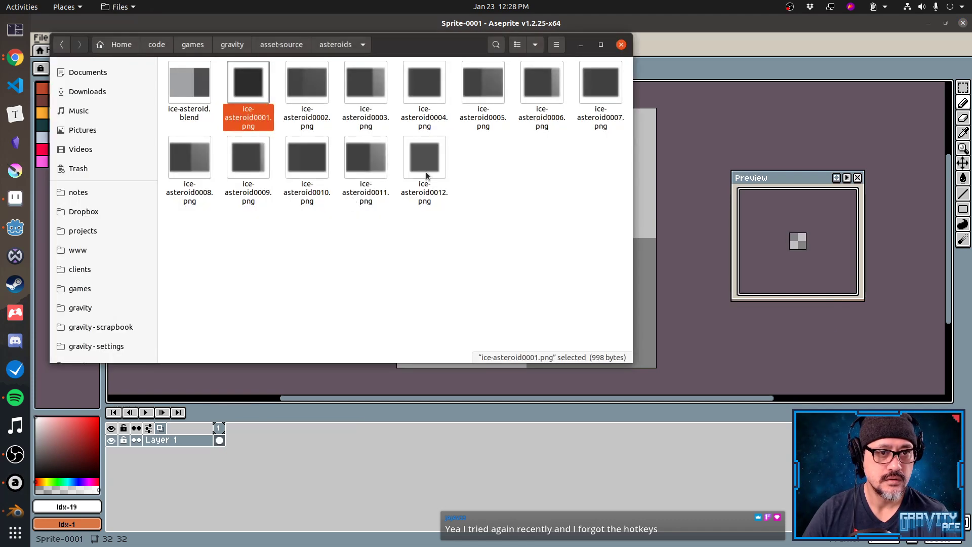
shift+click(426, 175)
drag(426, 176, 727, 147)
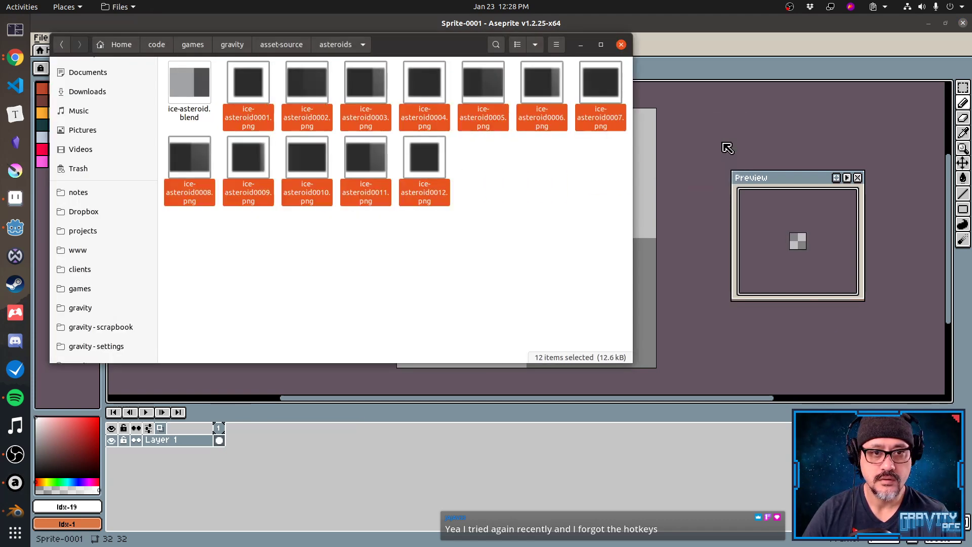
drag(428, 162, 748, 334)
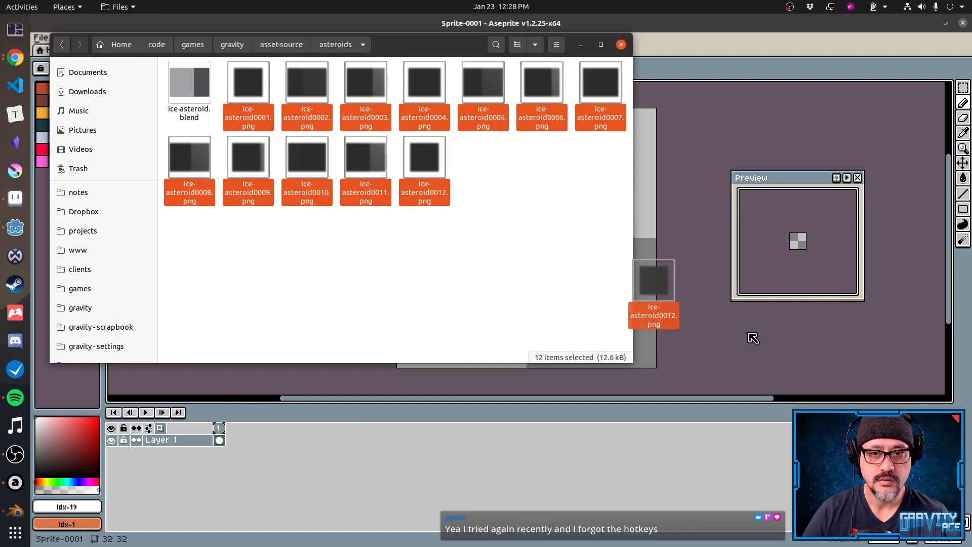
click(644, 218)
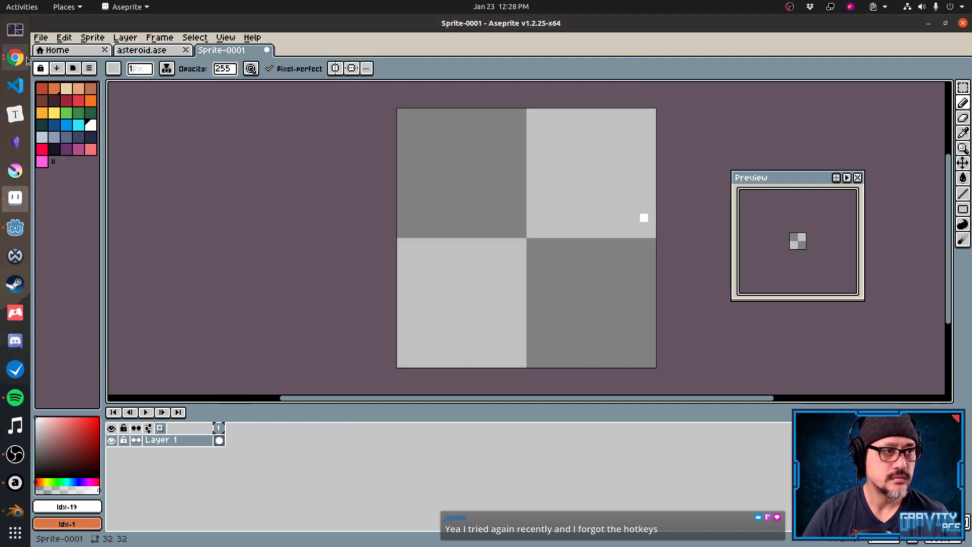
Open ice-asteroid0001.png from the asset-source/asteroids folder and load the numbered image sequence as an animation.
click(41, 38)
click(60, 63)
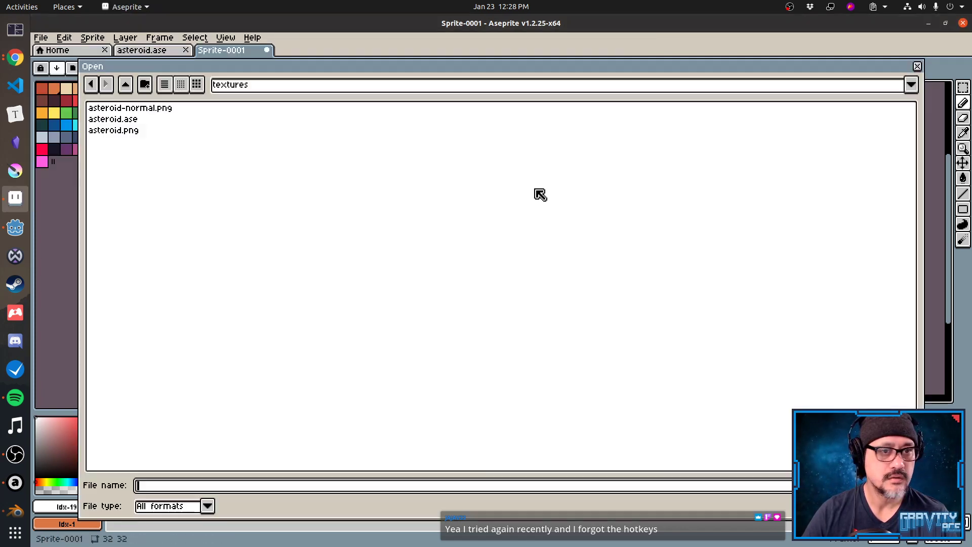
click(126, 86)
click(126, 87)
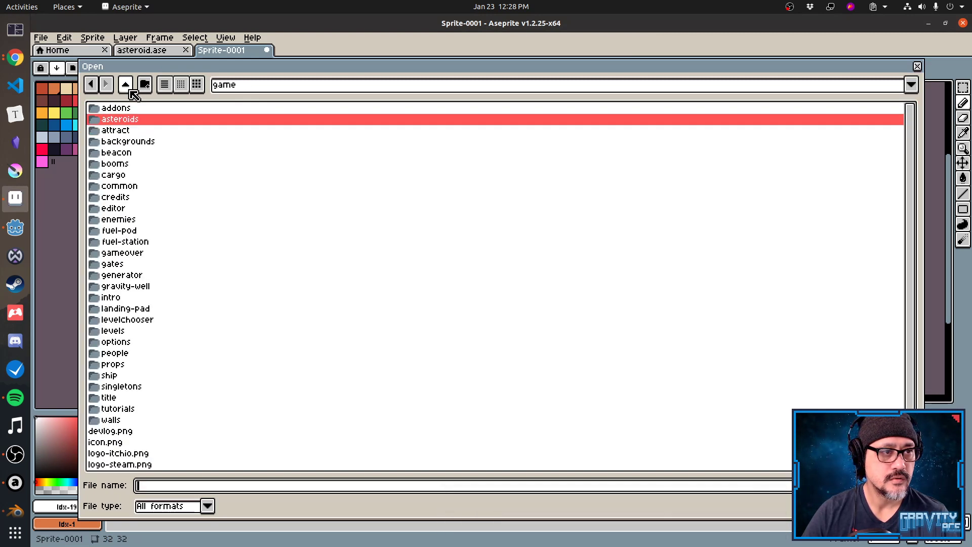
click(127, 86)
double_click(130, 119)
double_click(131, 119)
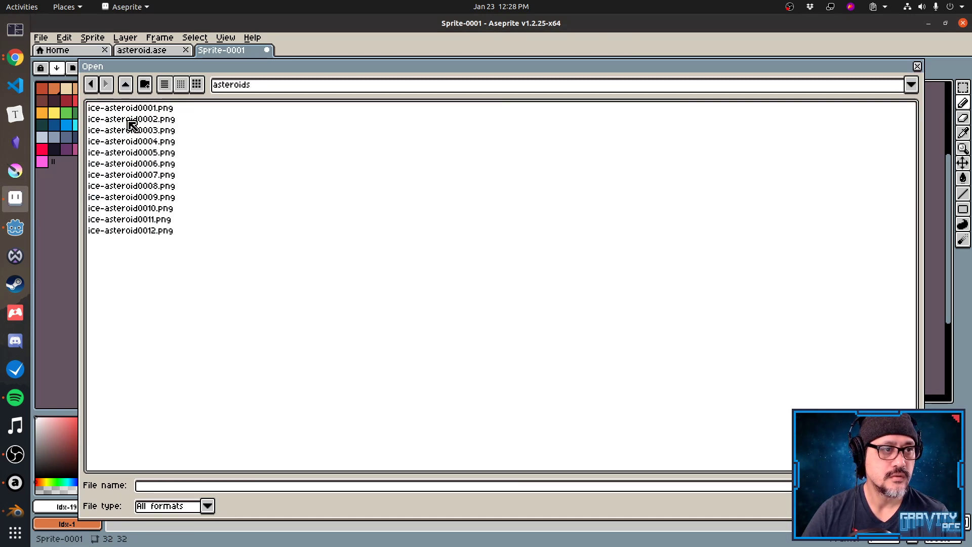
double_click(135, 108)
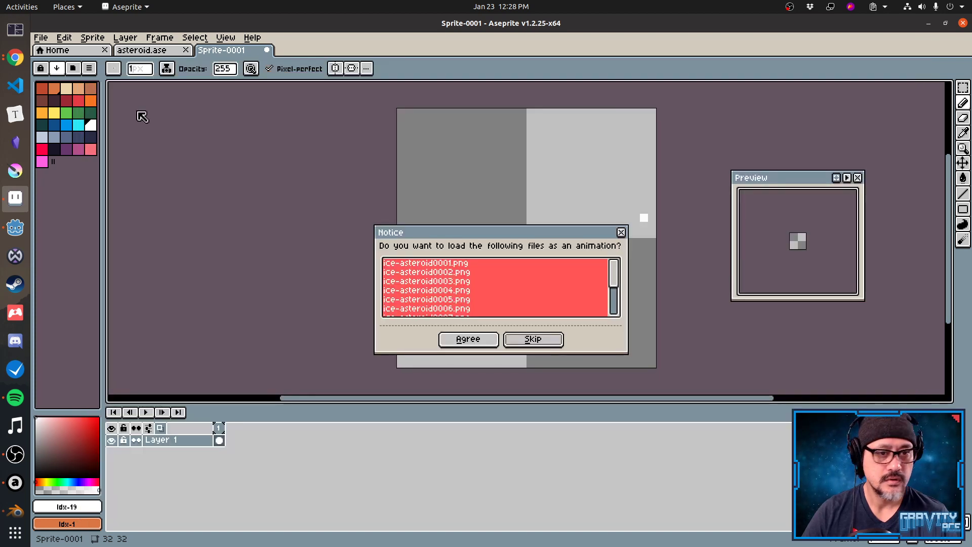
click(468, 339)
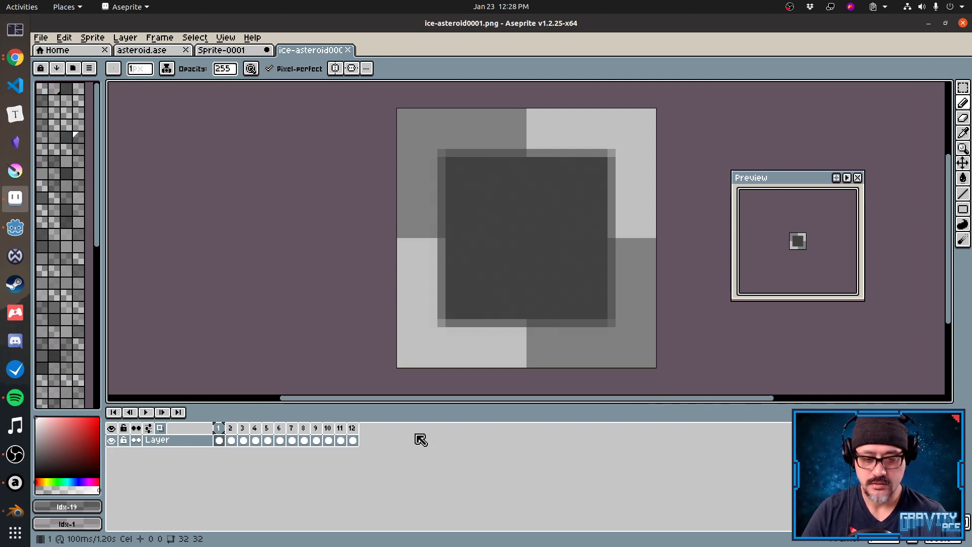
Play the imported ice-asteroid animation and step back and forth through its frames to examine the cube's rotation.
key(Return)
key(Return)
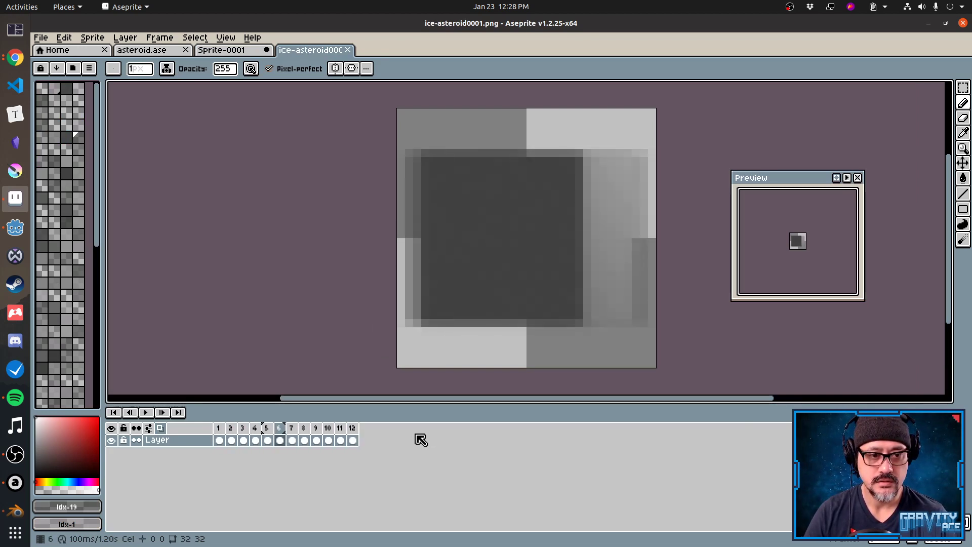
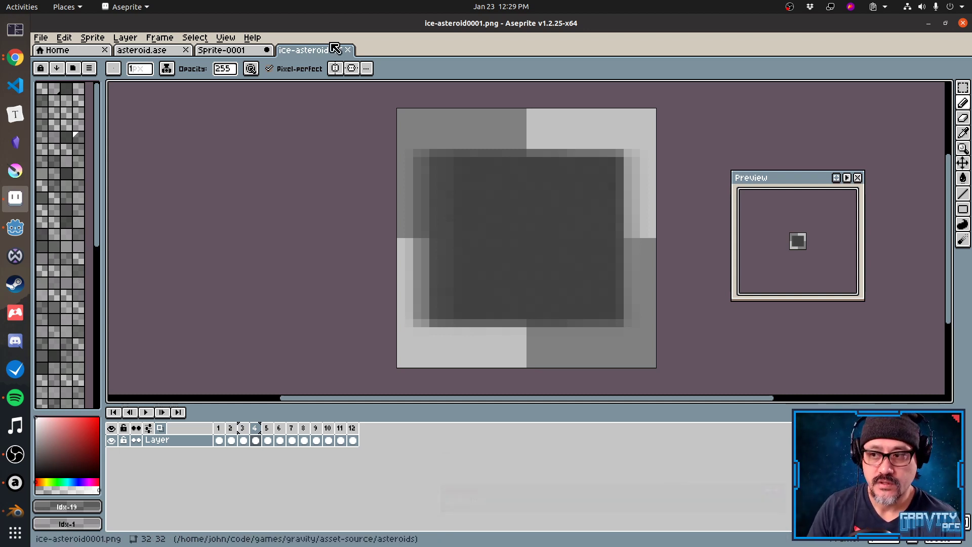
key(Left)
key(Left)
key(Left)
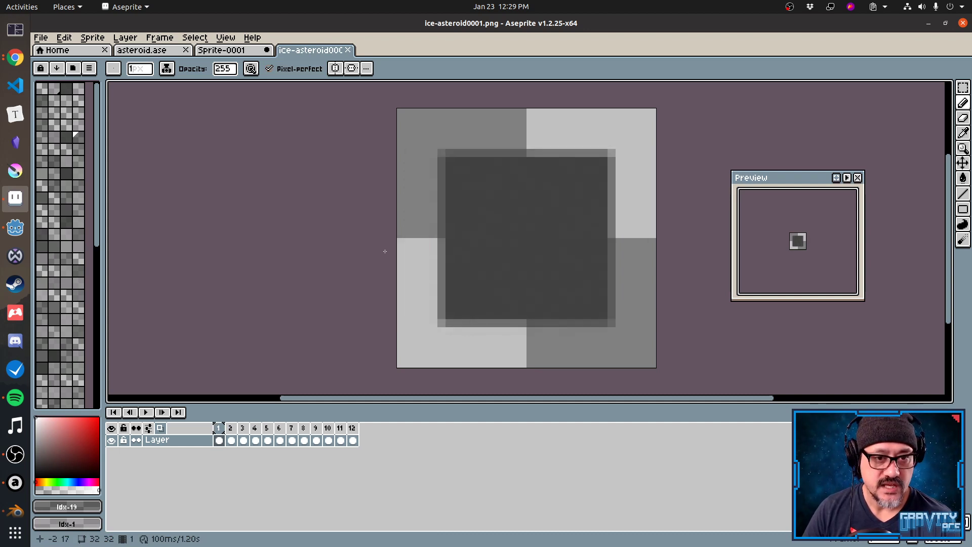
key(Right)
key(Right)
key(Right)
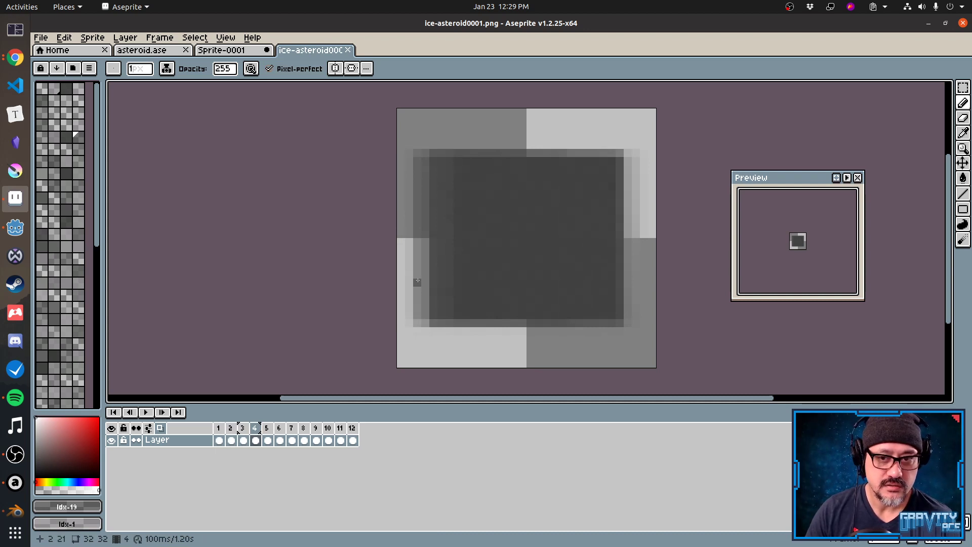
key(Right)
key(Right)
key(Right)
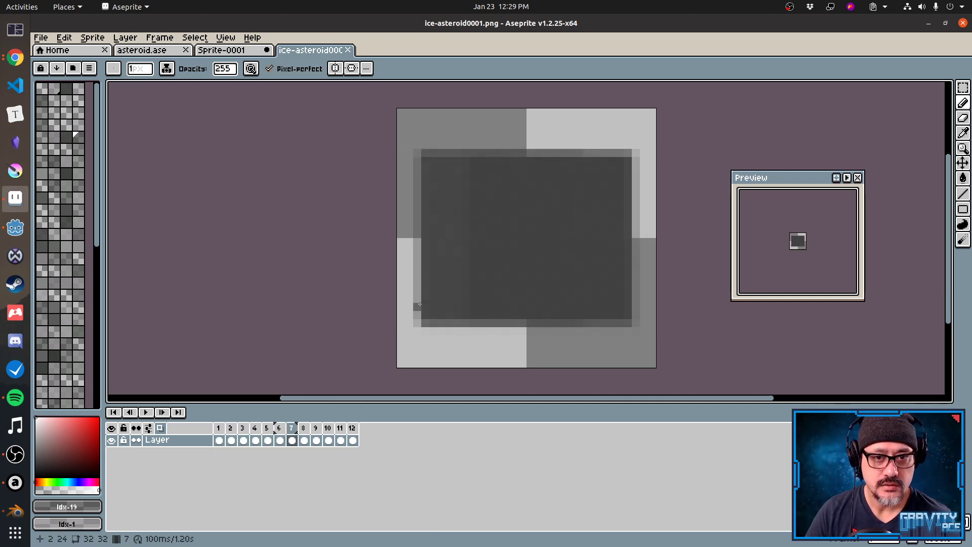
key(Right)
key(Right)
key(Right)
key(Right)
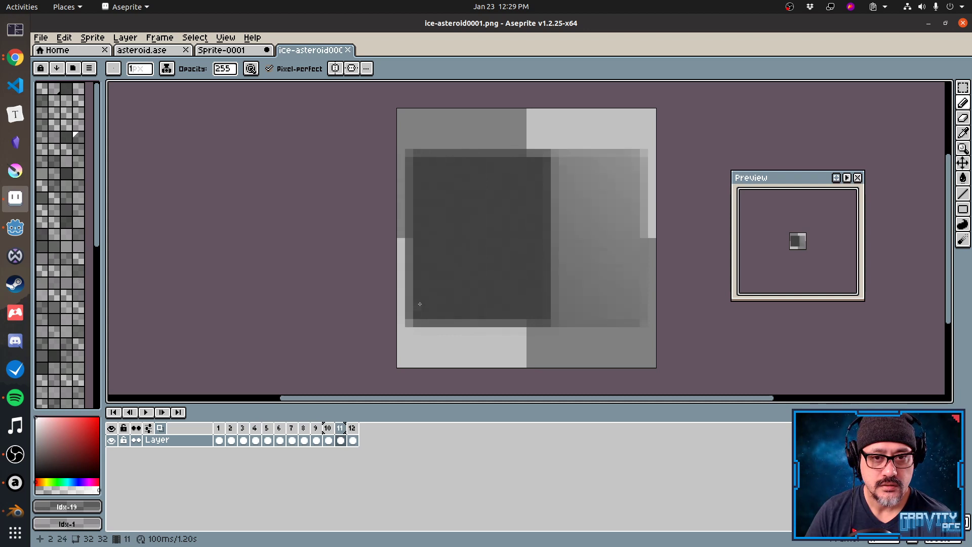
key(Left)
key(Left)
key(Left)
Switch to Blender, set the Eevee render samples to 1, and re-render the 12-frame animation.
key(alt+Tab)
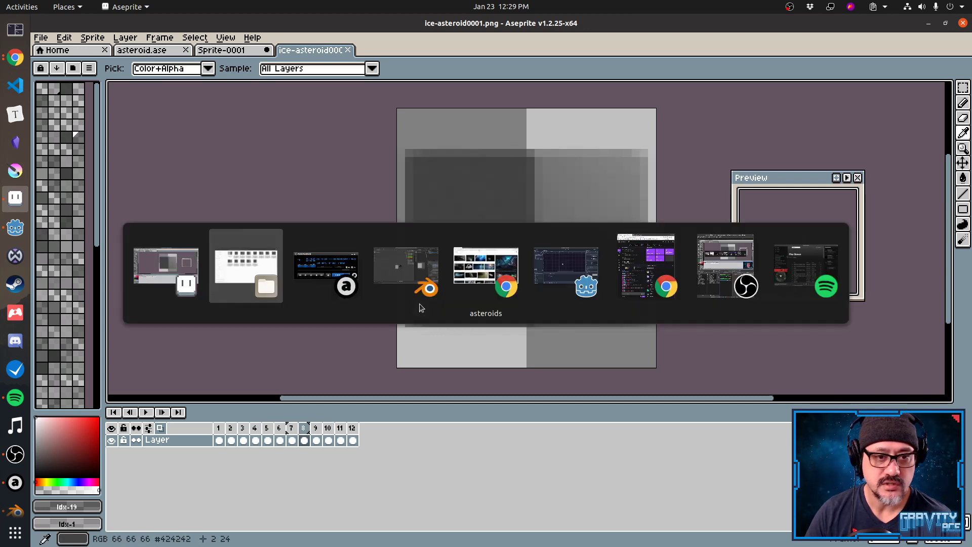
key(alt+Tab)
key(alt+Tab)
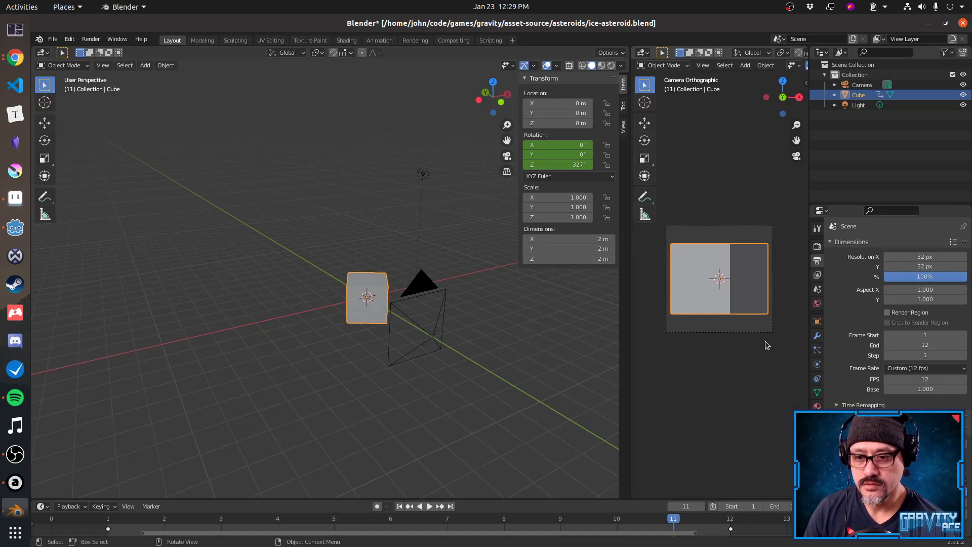
scroll(870, 364, down, 2)
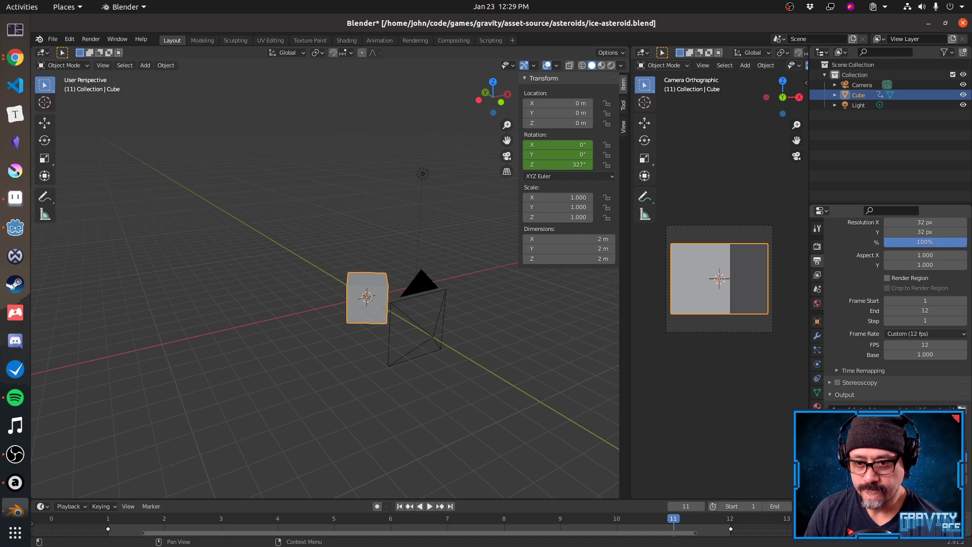
click(818, 276)
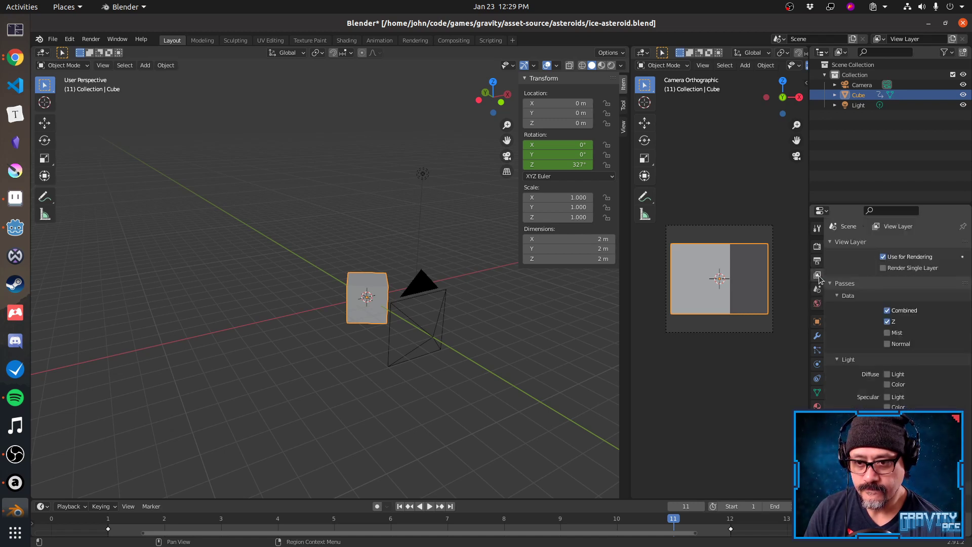
click(817, 246)
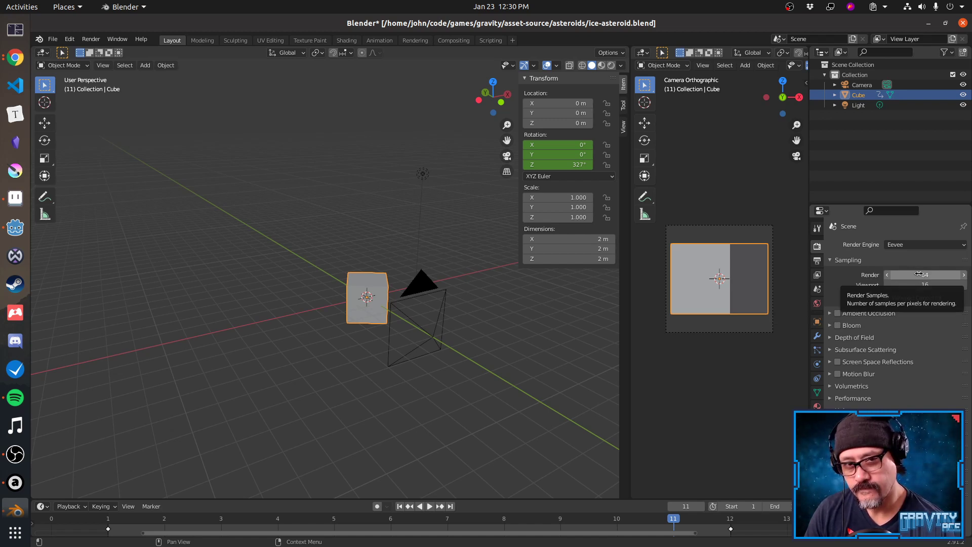
drag(919, 273, 884, 282)
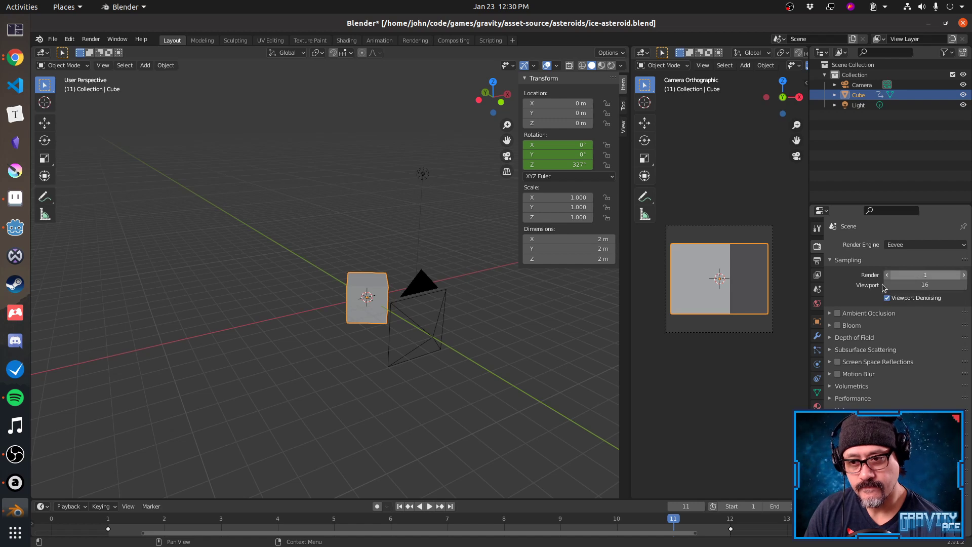
key(ctrl+F12)
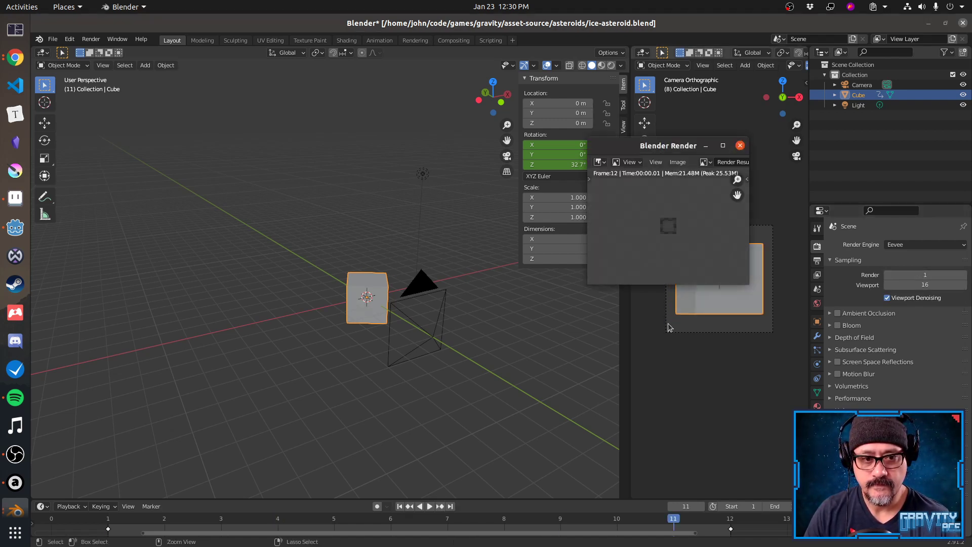
click(458, 380)
Open ice-asteroid0004.png from the asteroids folder in the image viewer and step backwards through the re-rendered frames to examine their edges.
key(alt+Tab)
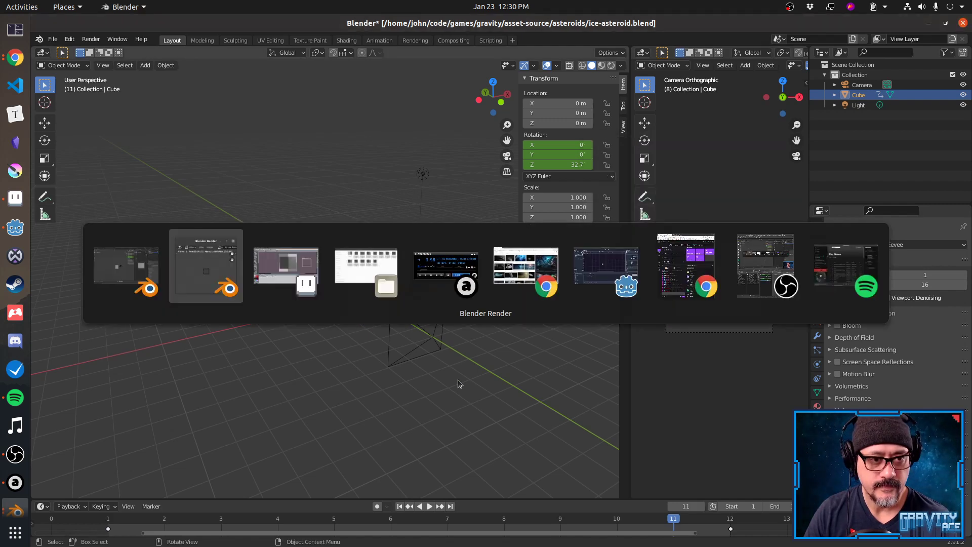
key(alt+Tab)
key(alt+Tab)
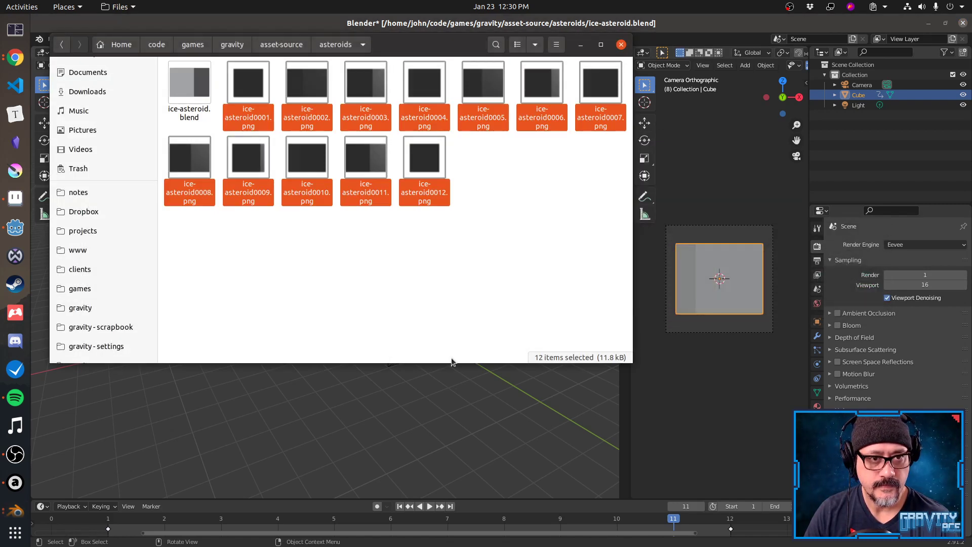
double_click(419, 92)
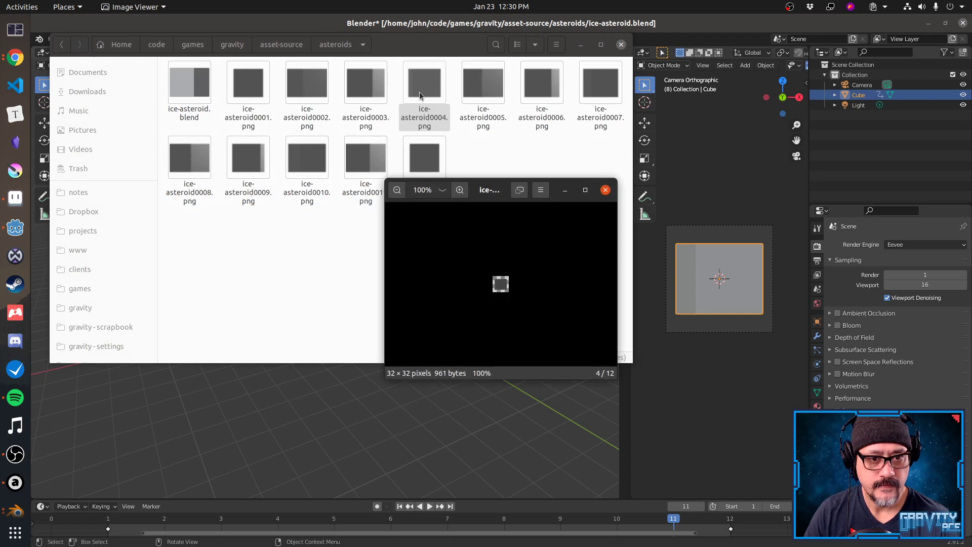
key(Left)
key(Left)
key(Left)
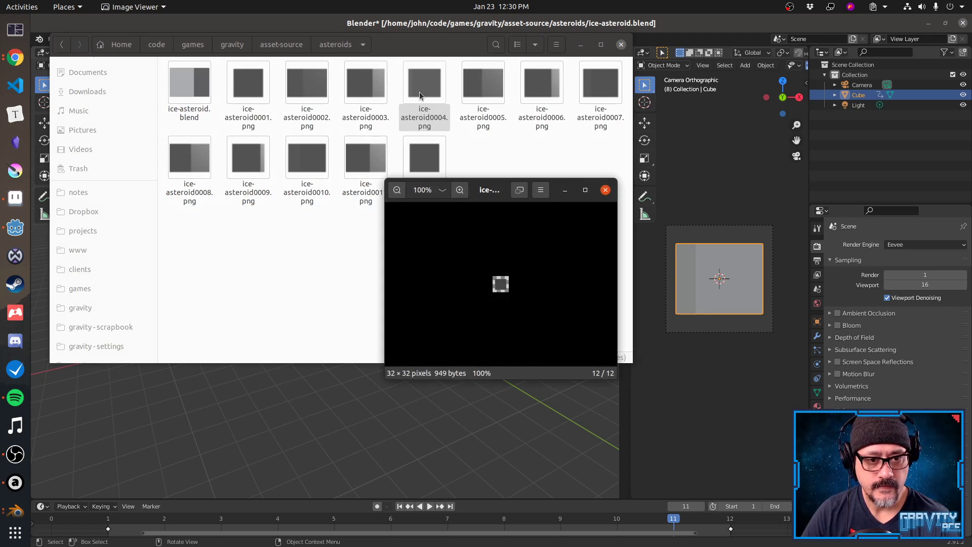
key(Left)
key(Left)
key(Left)
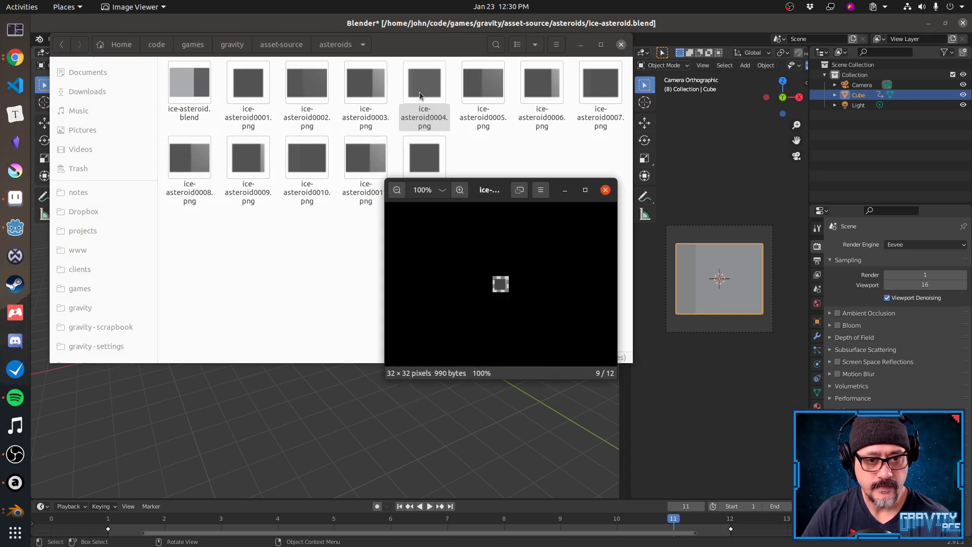
key(Left)
key(Left)
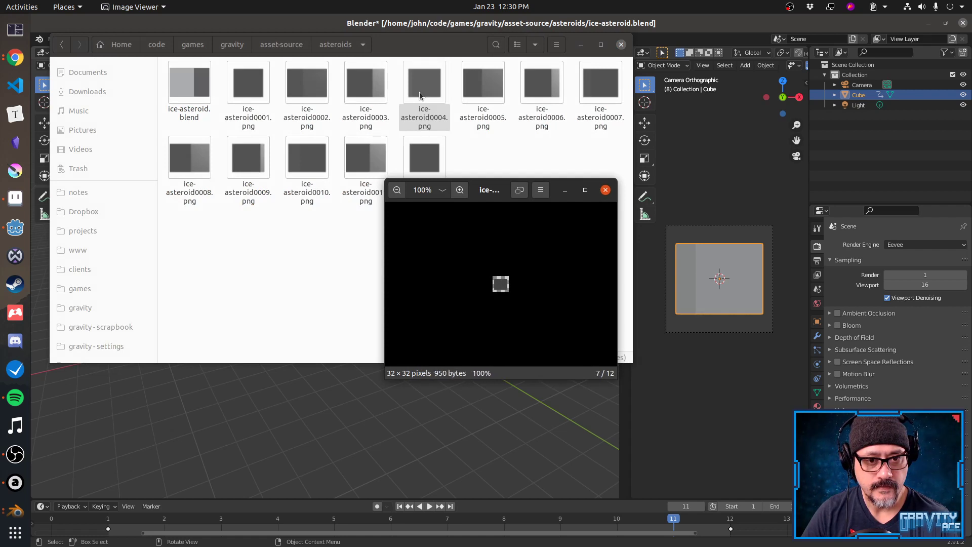
key(Left)
key(Left)
key(Left)
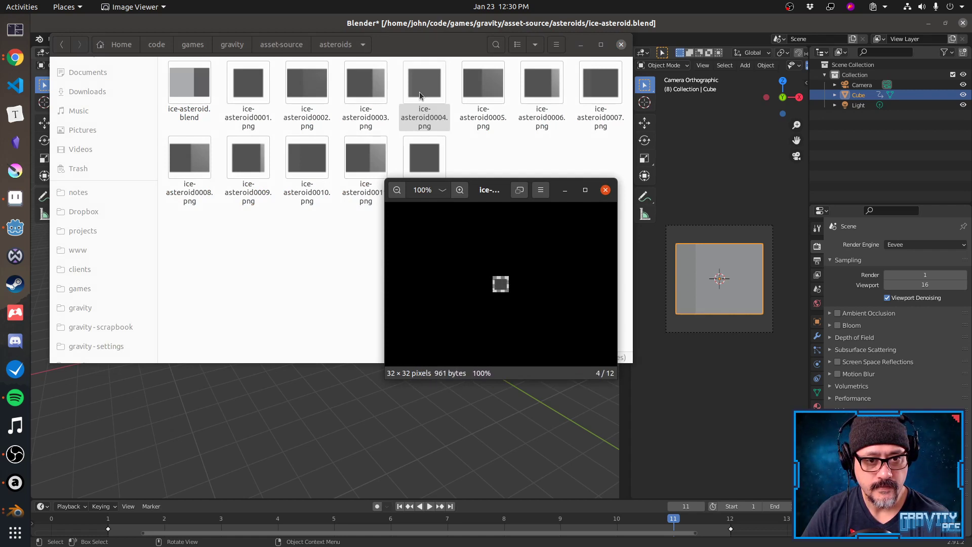
key(Escape)
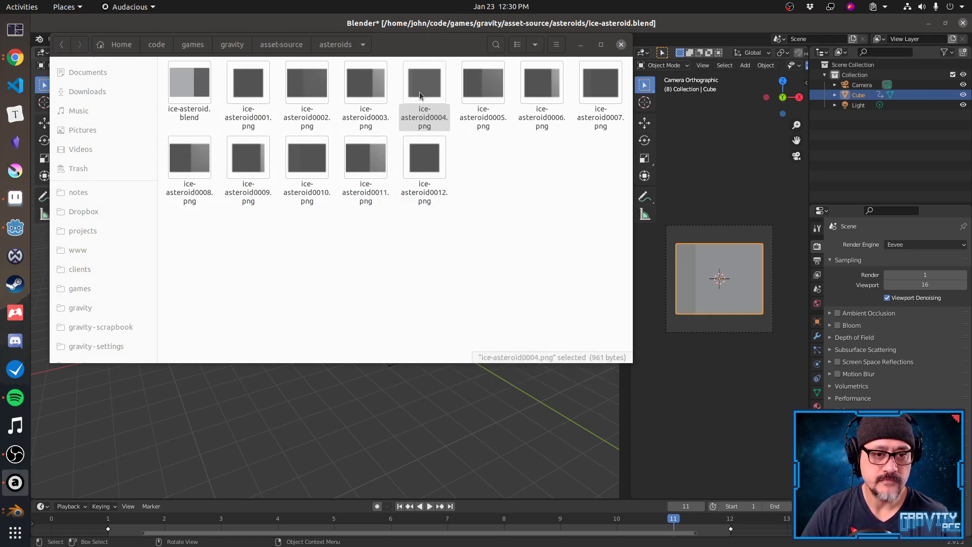
Return to Blender, move the timeline to frame 0, and add a Subdivision Surface modifier to the cube.
click(438, 421)
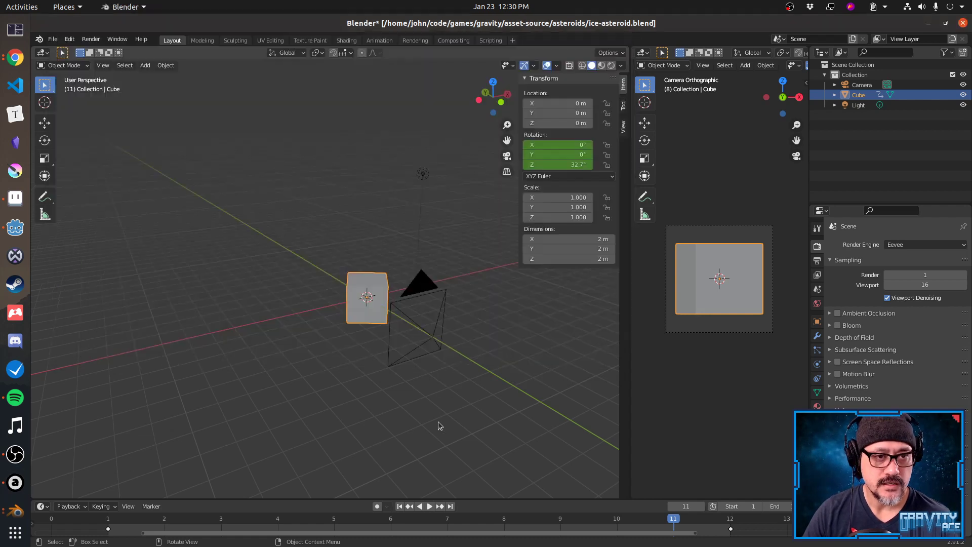
click(352, 307)
drag(279, 520, 56, 519)
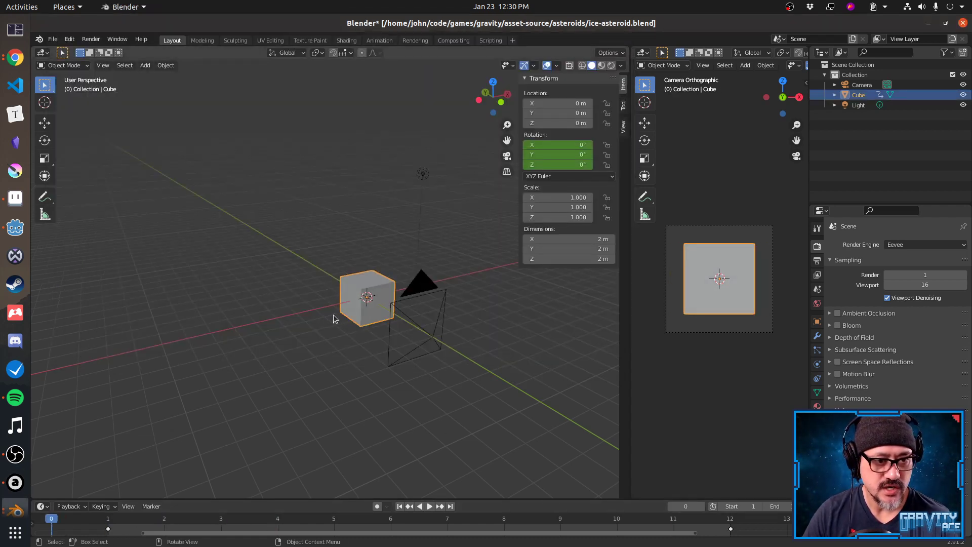
click(818, 337)
click(871, 245)
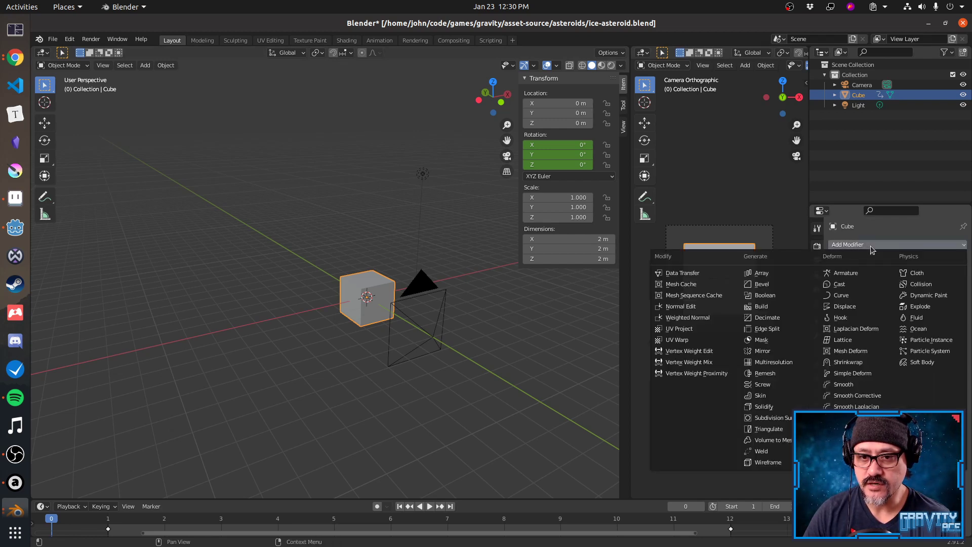
click(882, 245)
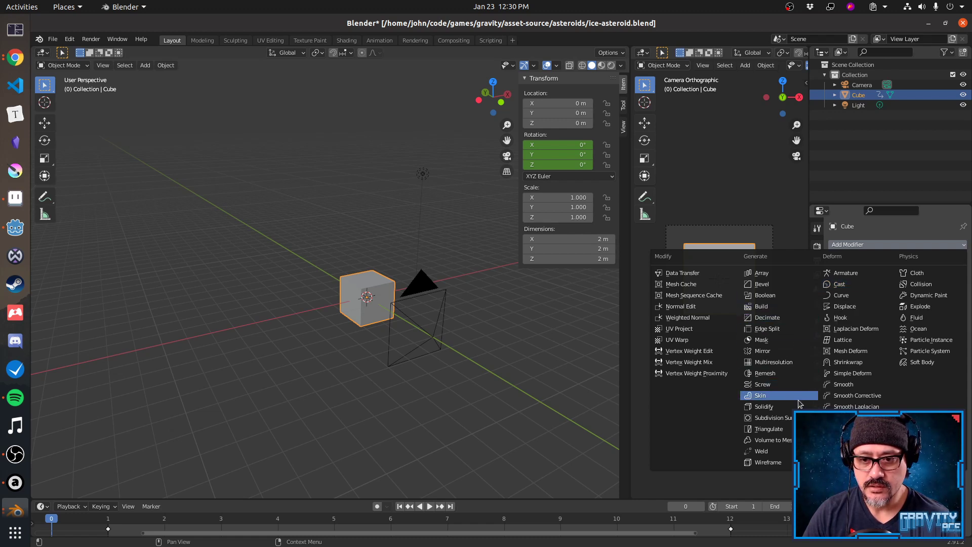
click(767, 417)
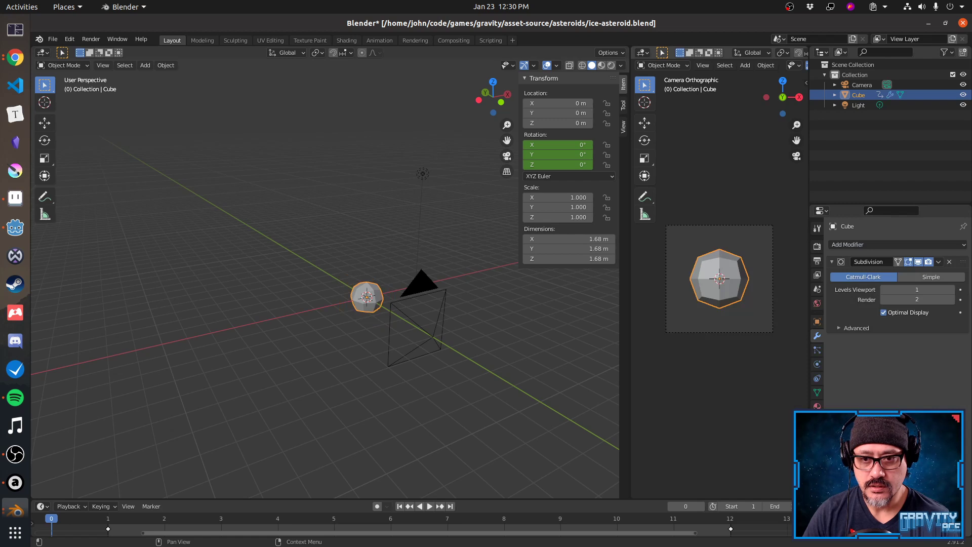
Set the Subdivision modifier's viewport and render levels to 3, and add a Decimate modifier to the cube.
click(857, 245)
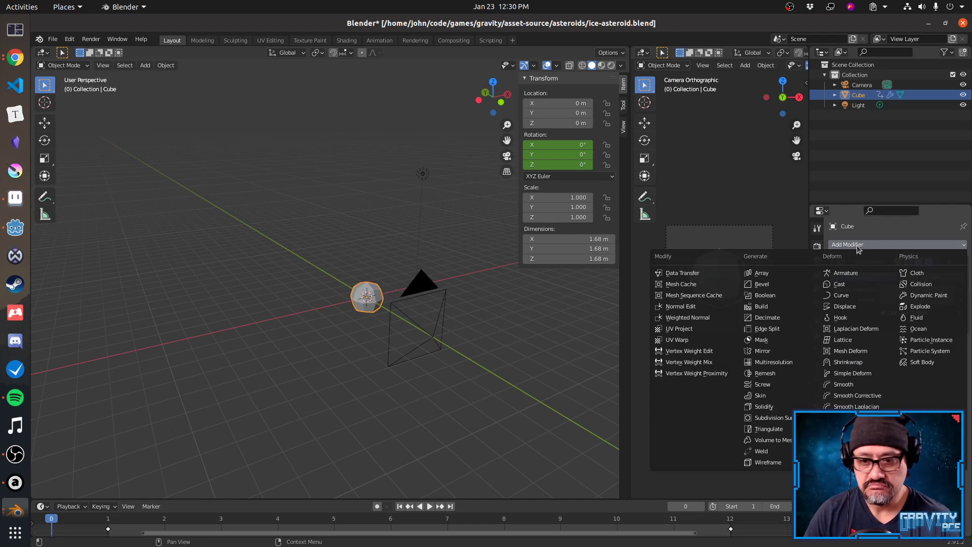
click(856, 245)
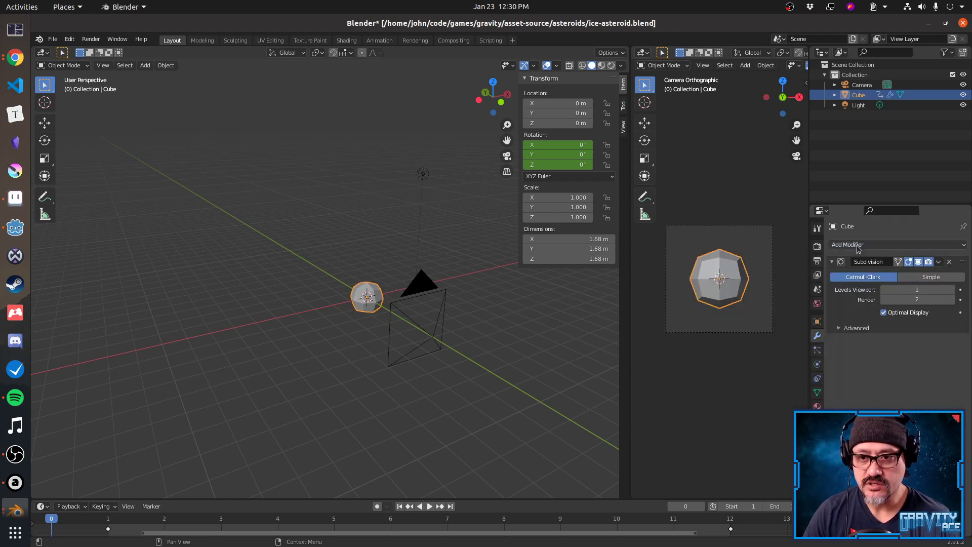
click(952, 290)
click(951, 300)
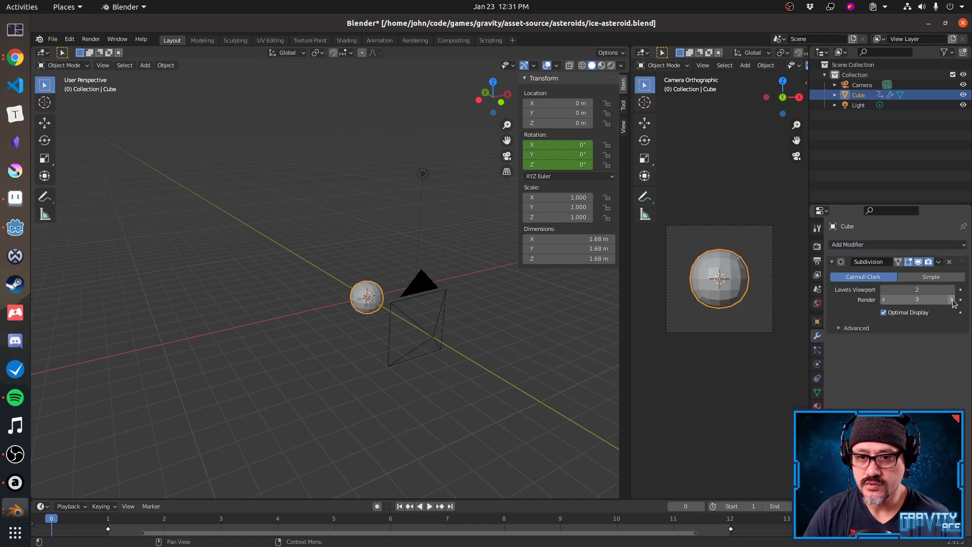
click(952, 290)
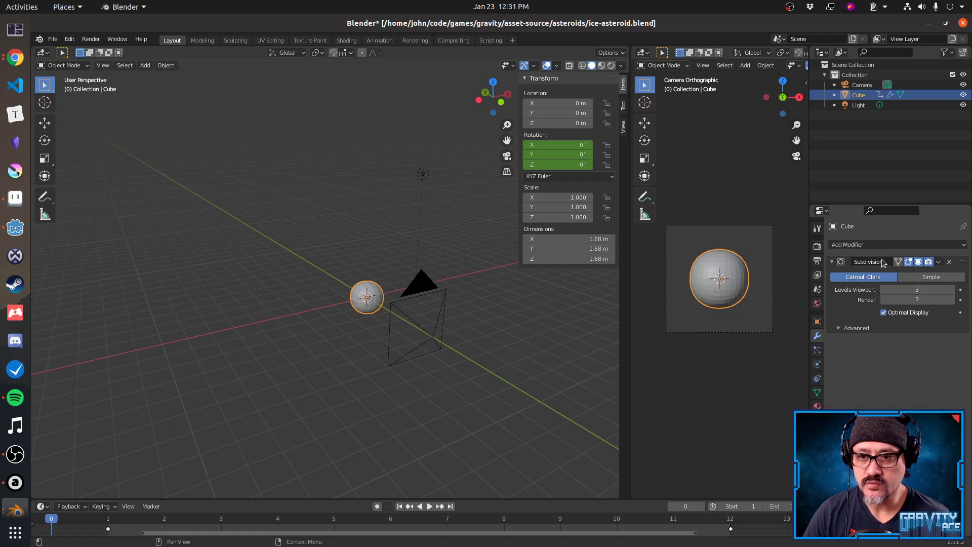
click(859, 245)
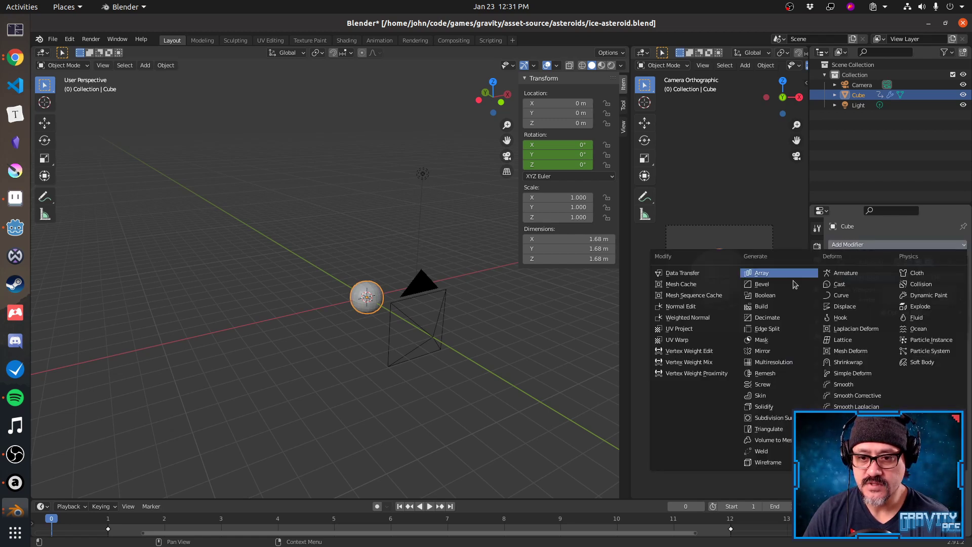
click(793, 324)
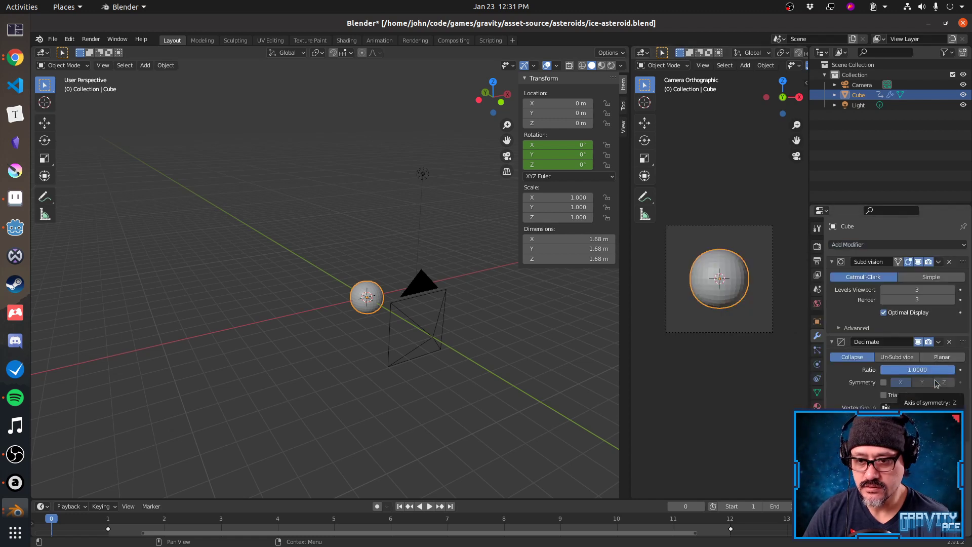
Try the Decimate modifier's Un-Subdivide mode with 5 iterations.
click(897, 357)
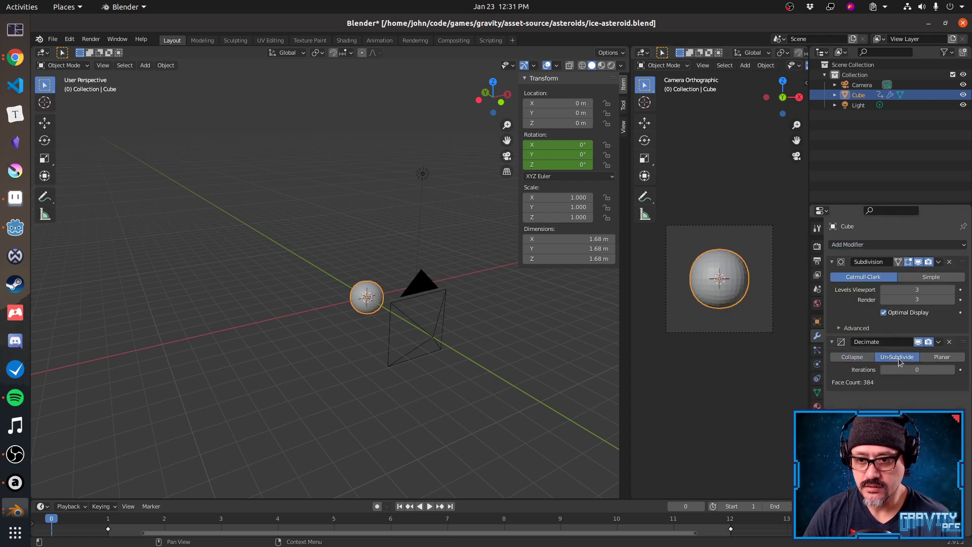
click(952, 370)
click(952, 370)
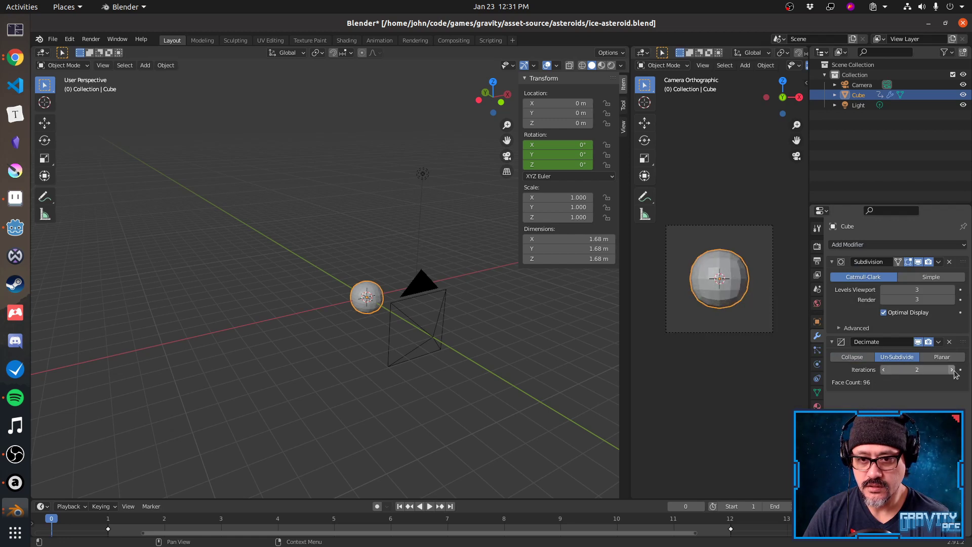
click(952, 370)
click(952, 370)
click(952, 370)
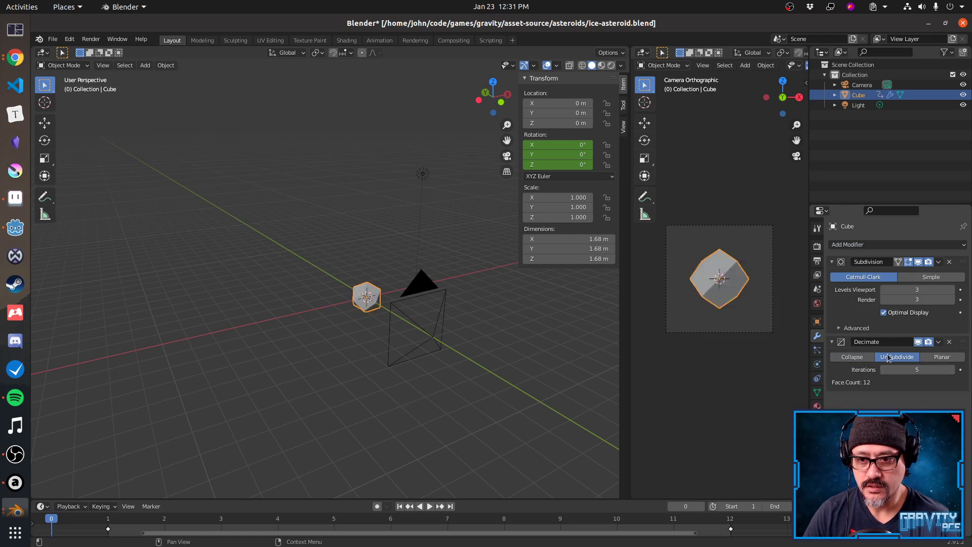
Compare the Decimate modifier's Collapse mode with Un-Subdivide, and try Un-Subdivide with 2 iterations.
click(852, 357)
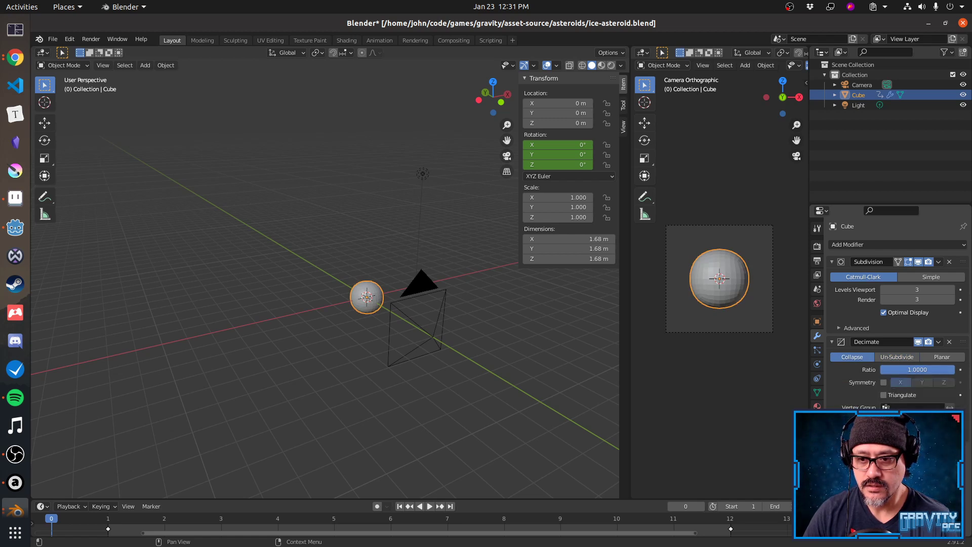
click(897, 357)
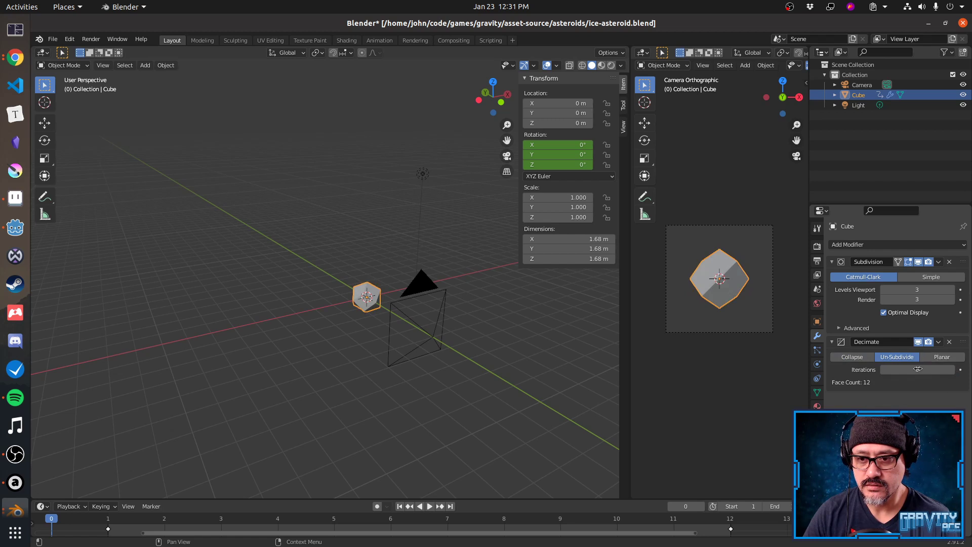
click(883, 371)
click(883, 371)
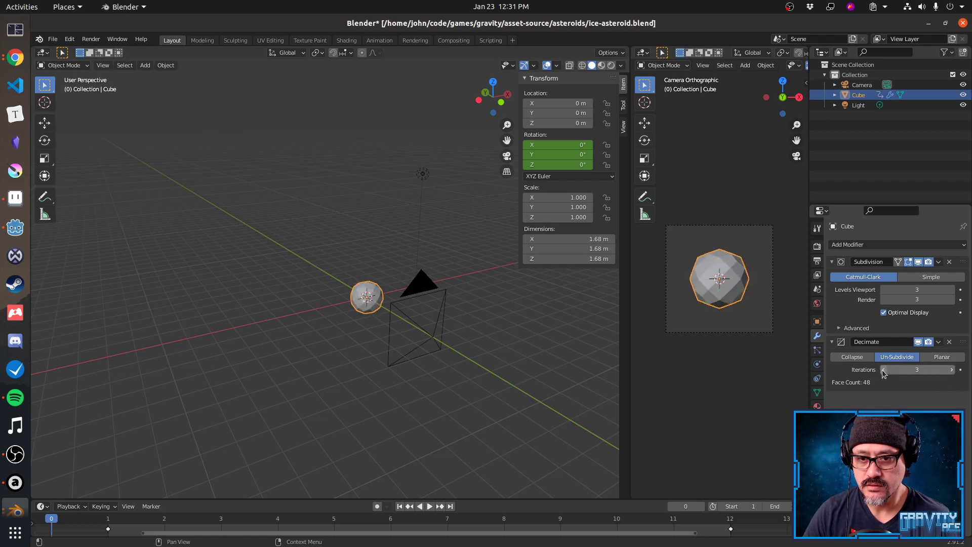
click(882, 371)
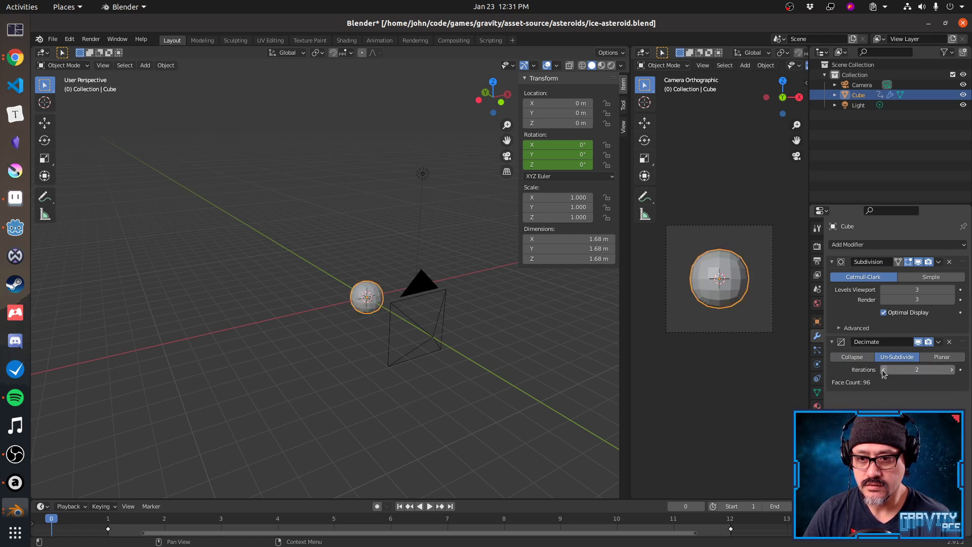
Try the Decimate modifier's Planar mode and return the modifier to Collapse mode.
click(956, 359)
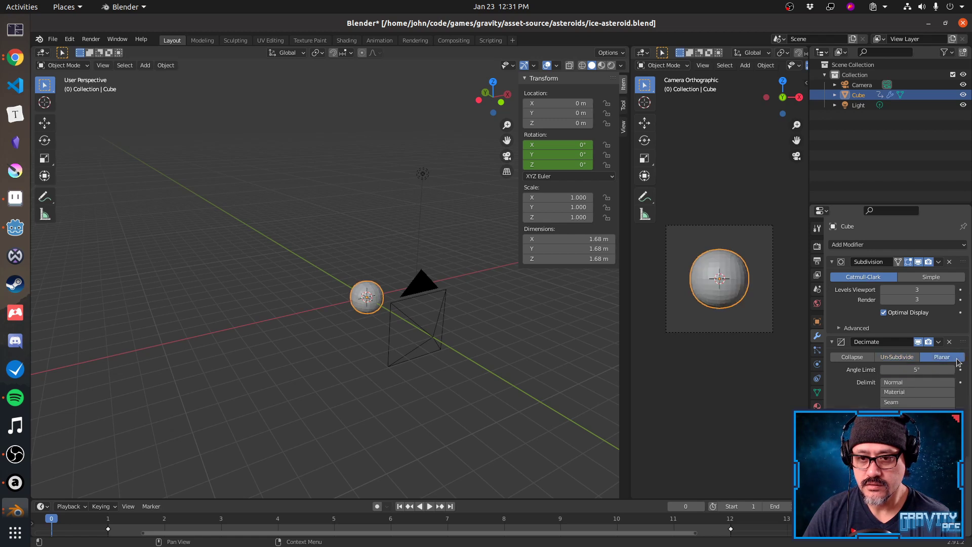
click(907, 360)
click(854, 358)
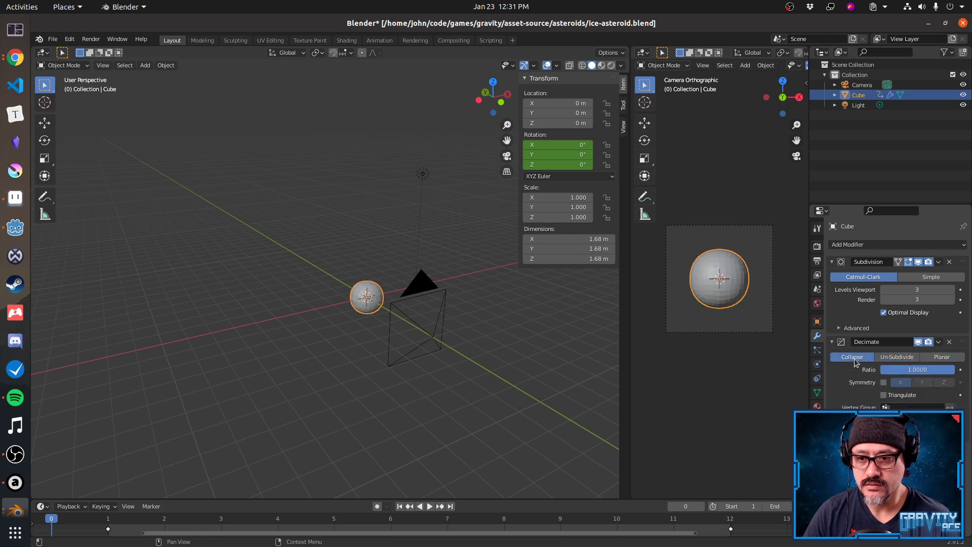
Replace the cube's Decimate modifier with a Simple Deform modifier.
click(884, 396)
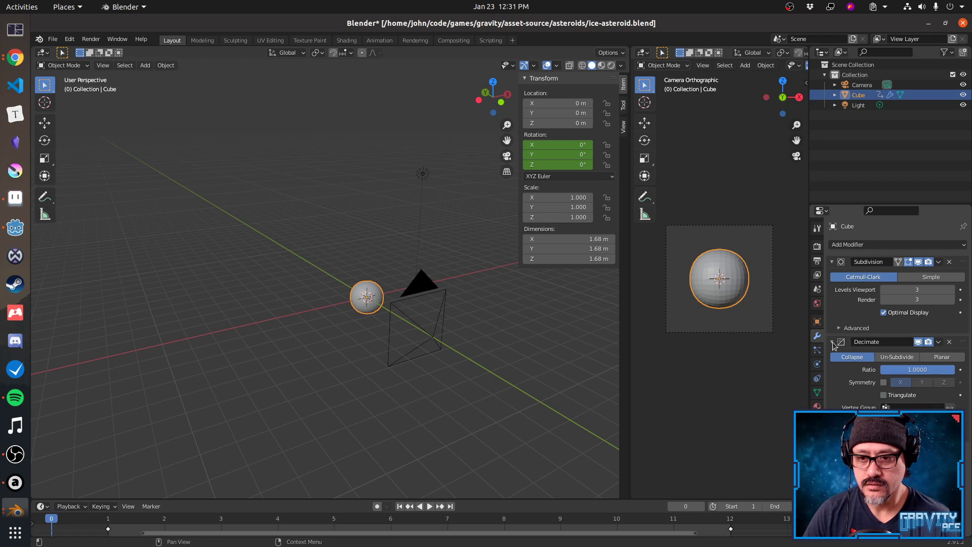
click(950, 343)
click(909, 244)
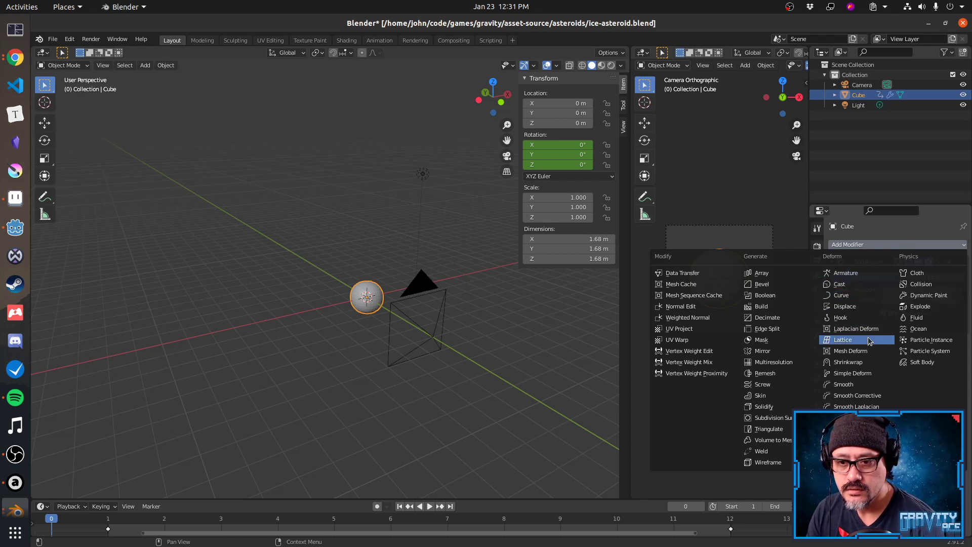
click(870, 373)
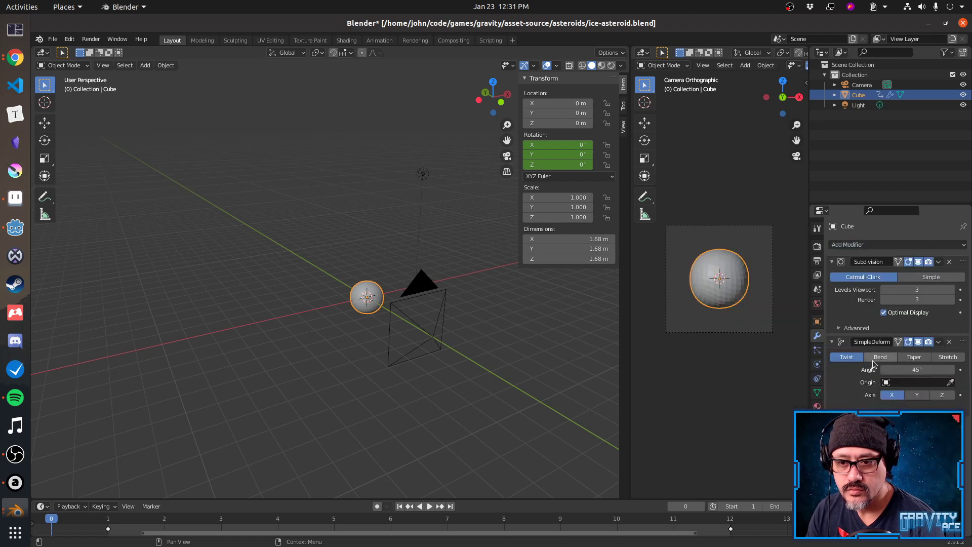
Compare the Simple Deform modifier's Bend, Stretch, Taper and Twist modes, and set it to Taper.
click(878, 358)
click(946, 358)
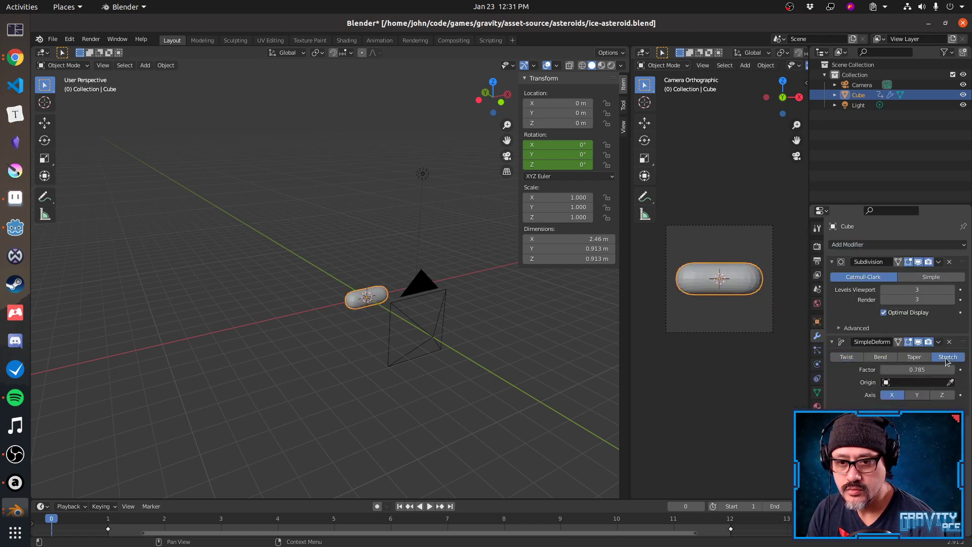
click(914, 357)
click(846, 358)
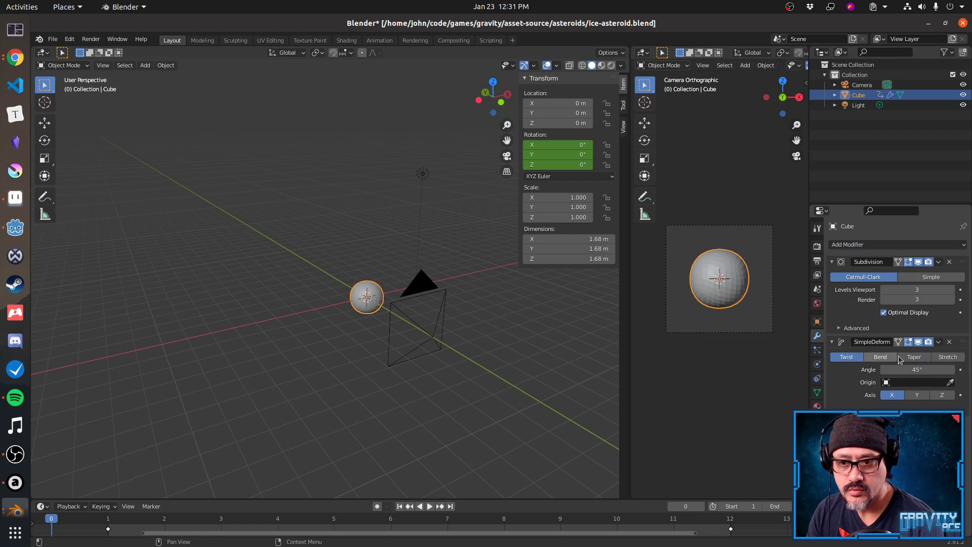
click(912, 357)
click(850, 357)
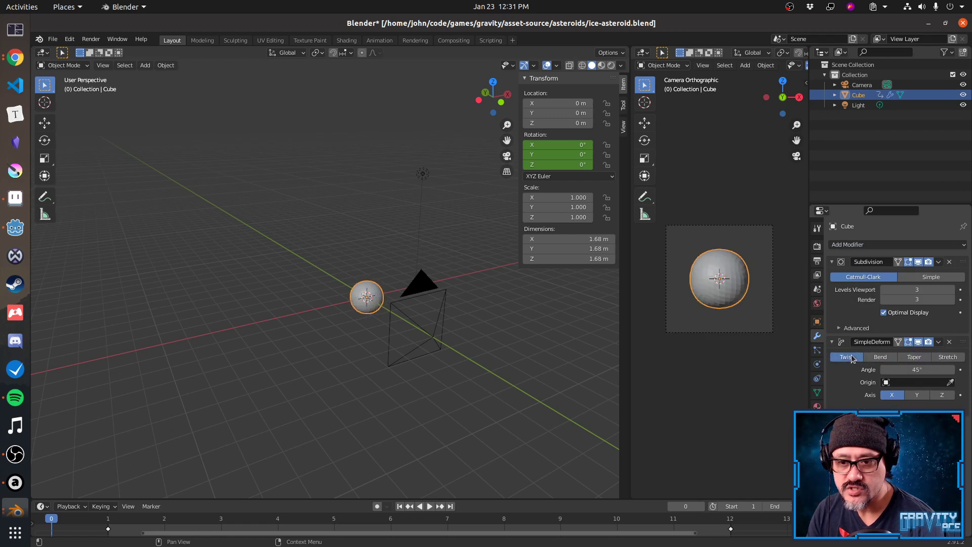
click(914, 358)
Add a Decimate modifier below the Simple Deform modifier and adjust it to give the tapered shape coarse facets.
click(875, 246)
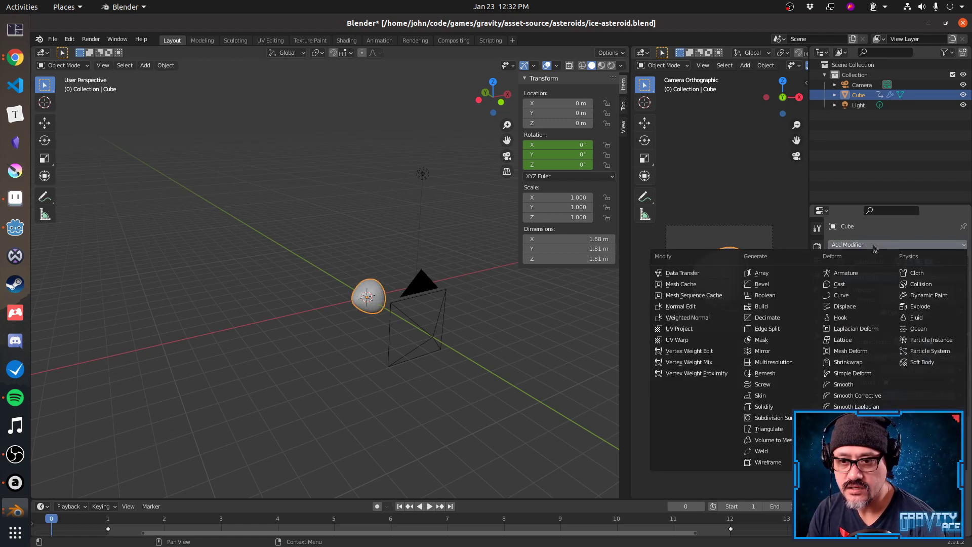
click(813, 318)
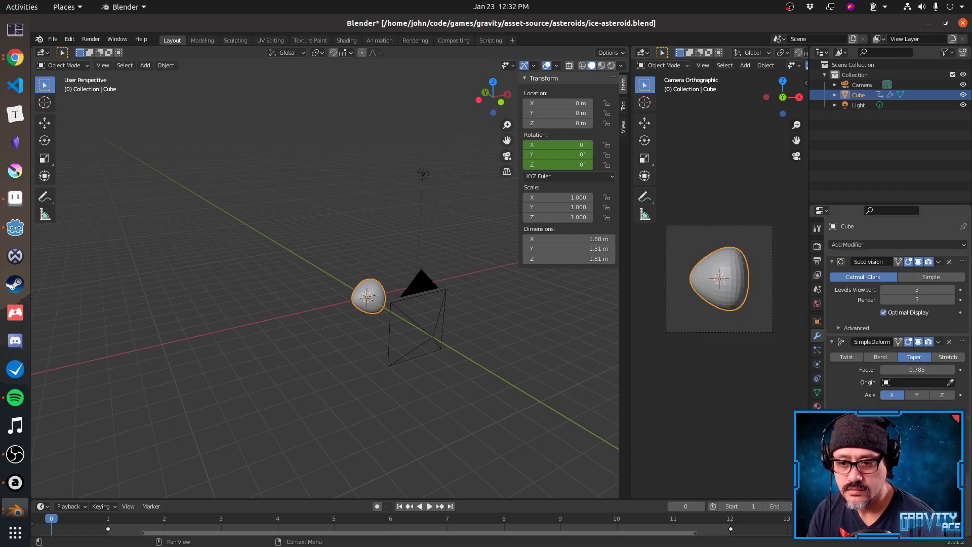
mouse_move(917, 452)
mouse_down()
mouse_move(936, 452)
mouse_move(926, 452)
mouse_up()
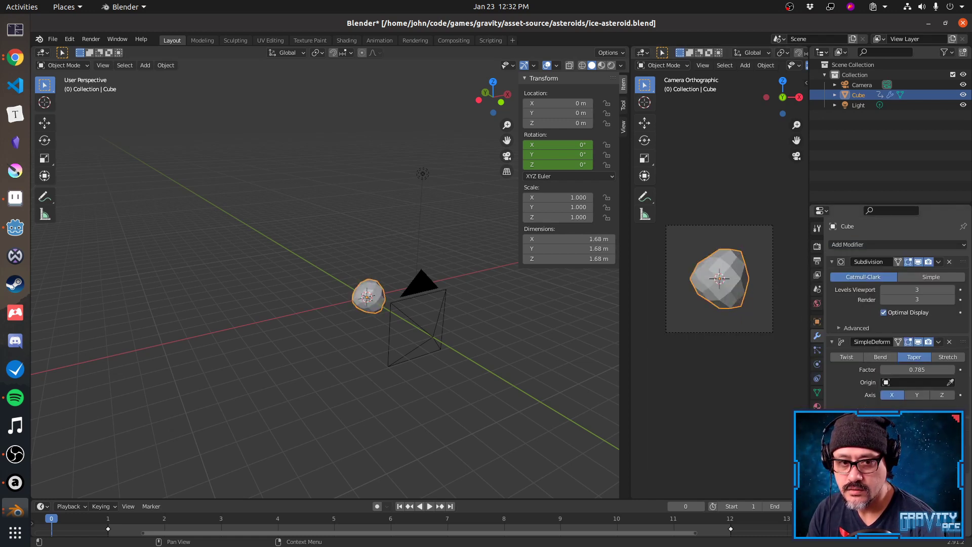
click(535, 369)
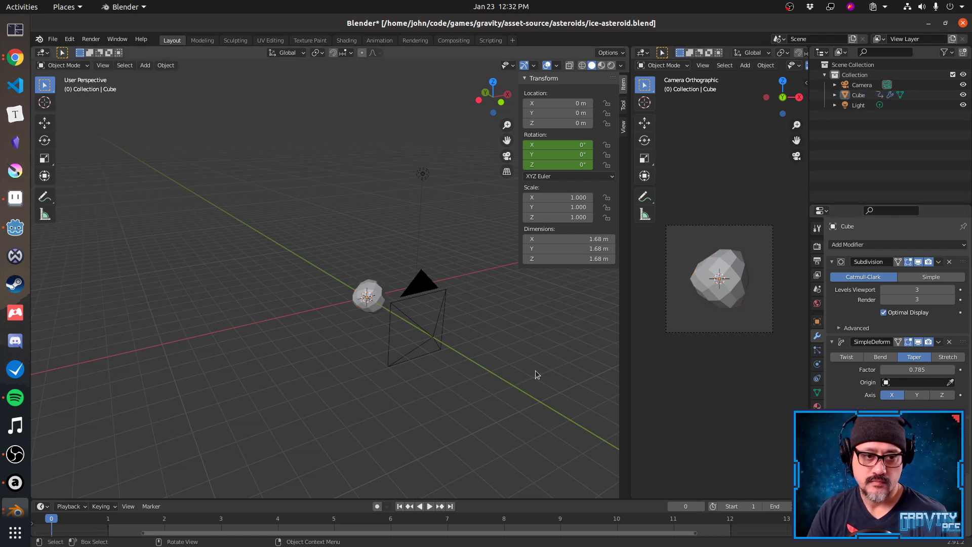
Play the rotation animation from frame 1 and step through its frames to examine the faceted asteroid's silhouette.
click(126, 525)
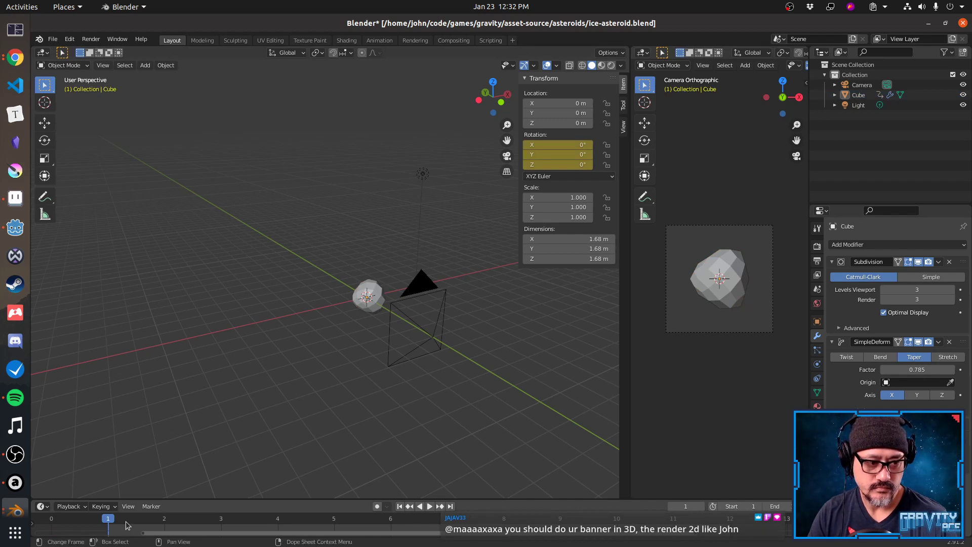
key(space)
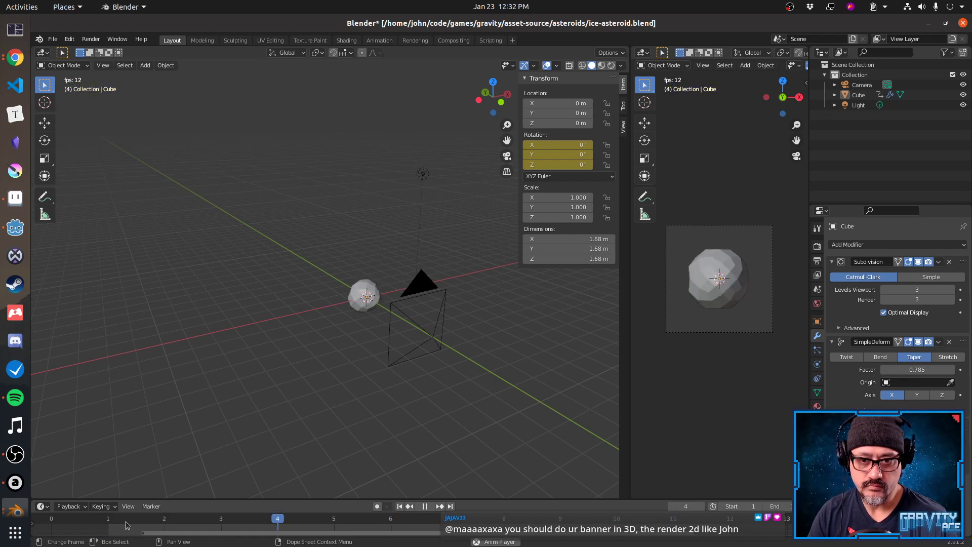
key(space)
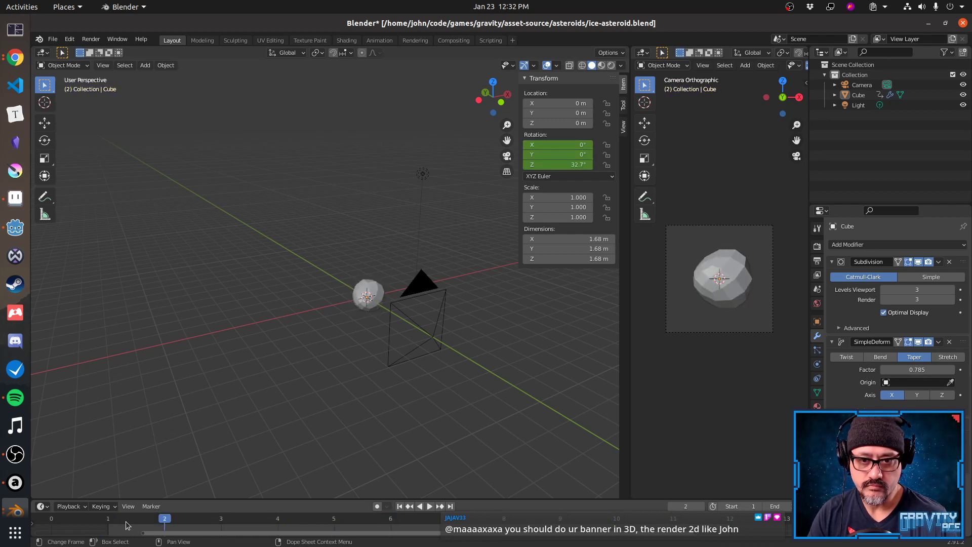
key(Right)
key(Right)
key(Right)
key(Right)
key(Right)
key(Right)
key(Right)
key(Right)
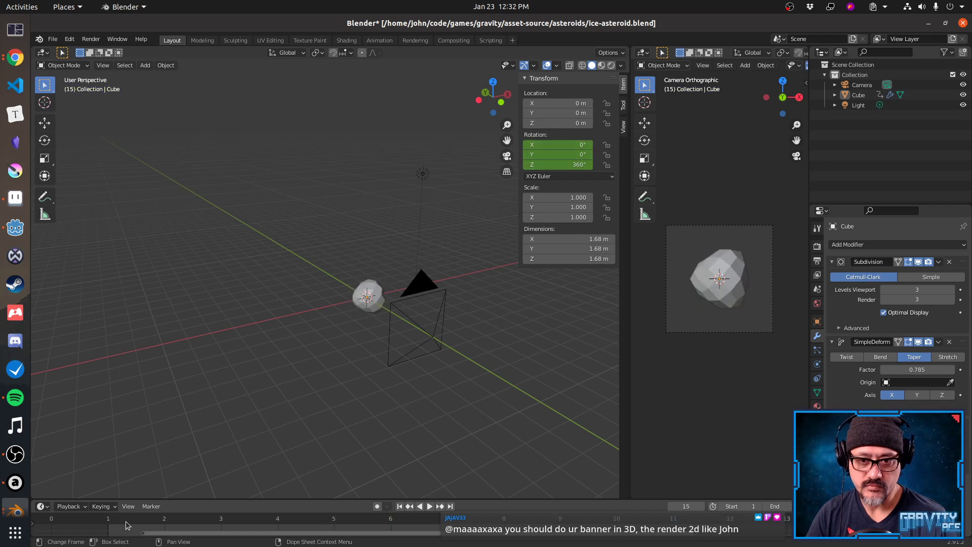
key(Left)
key(Left)
key(Left)
key(Left)
key(Left)
key(Left)
key(Left)
key(Left)
key(Left)
key(Left)
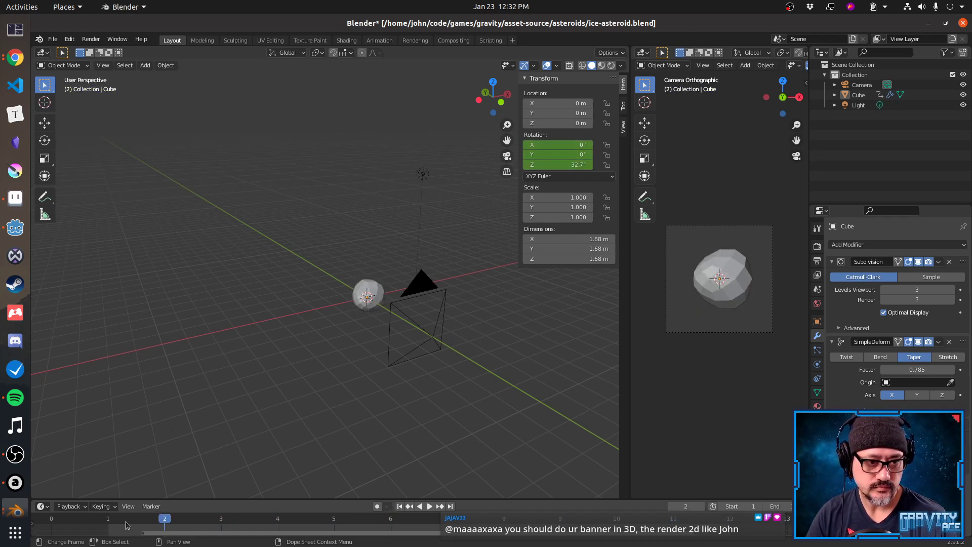
key(Right)
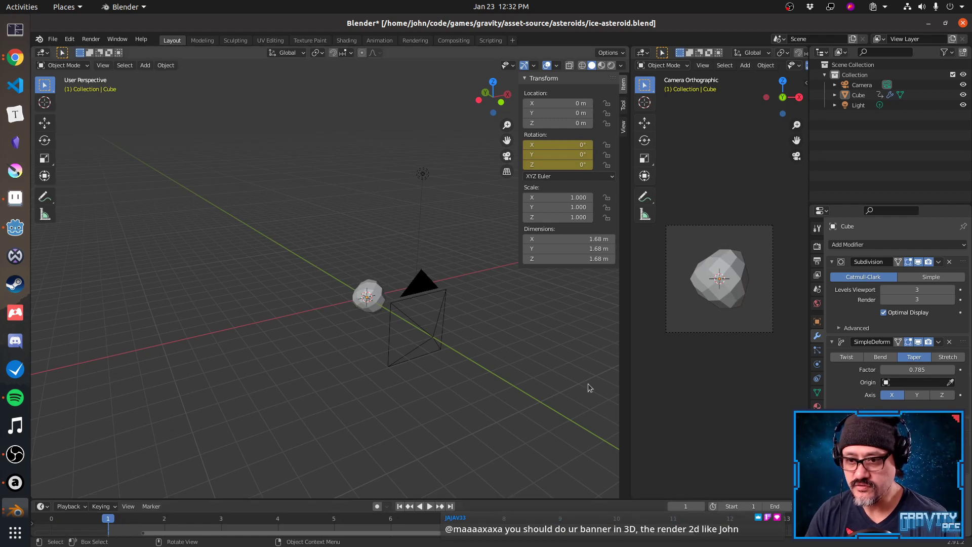
Remove the Simple Deform, Decimate and Subdivision modifiers from the cube.
click(949, 342)
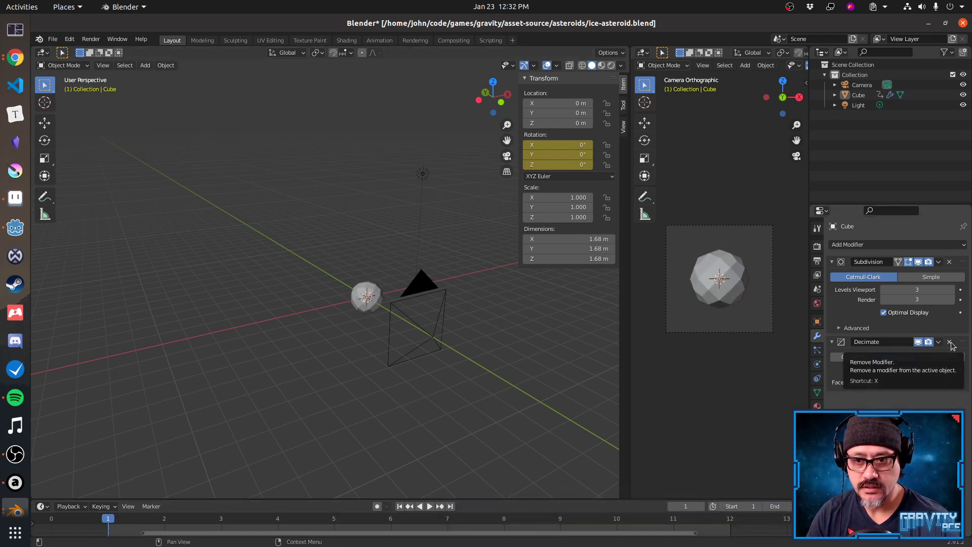
click(951, 342)
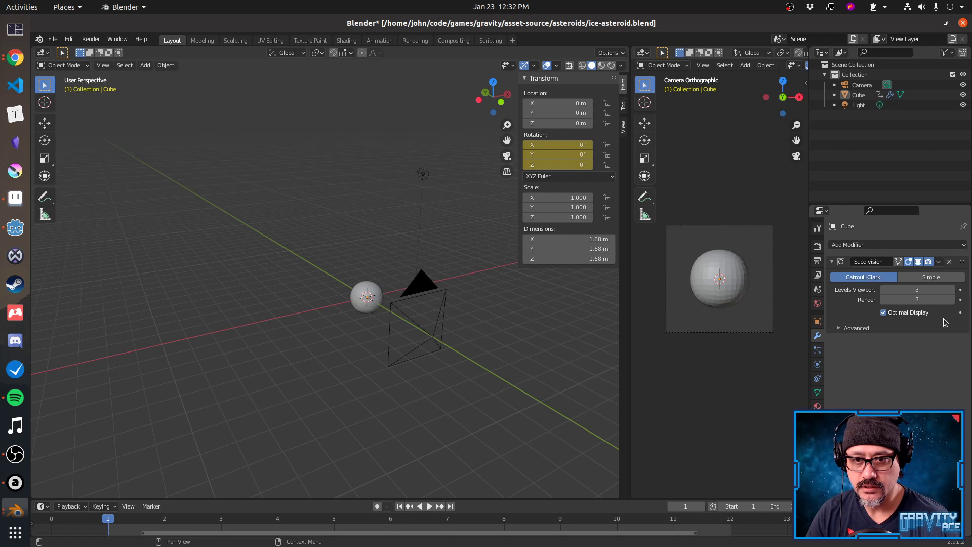
click(950, 261)
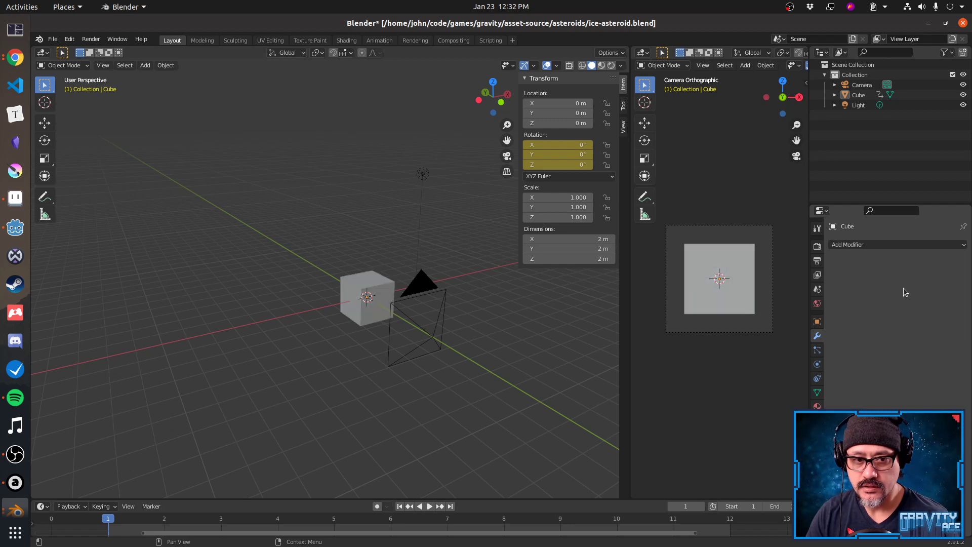
Put the cube in Edit Mode and hide the viewport's transform sidebar.
click(358, 289)
key(Tab)
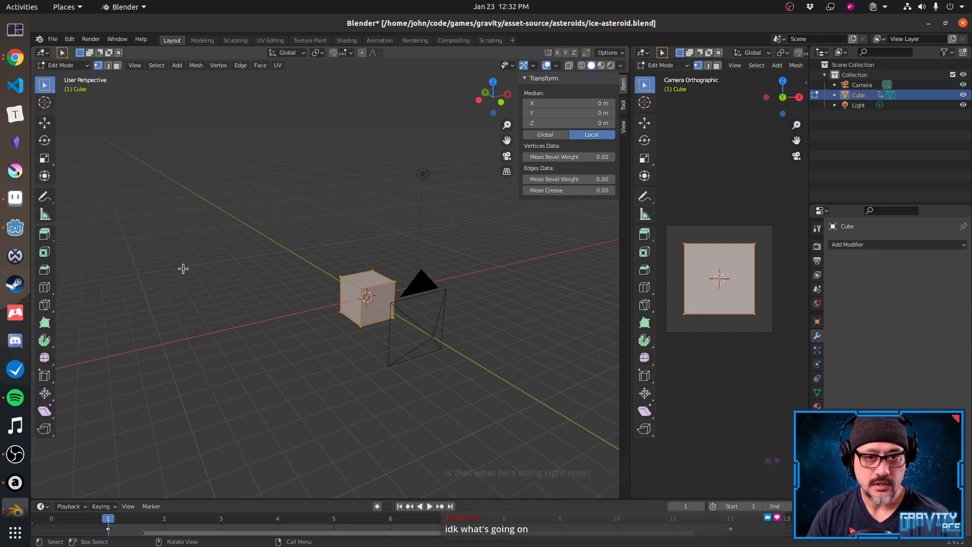
key(n)
key(space)
key(space)
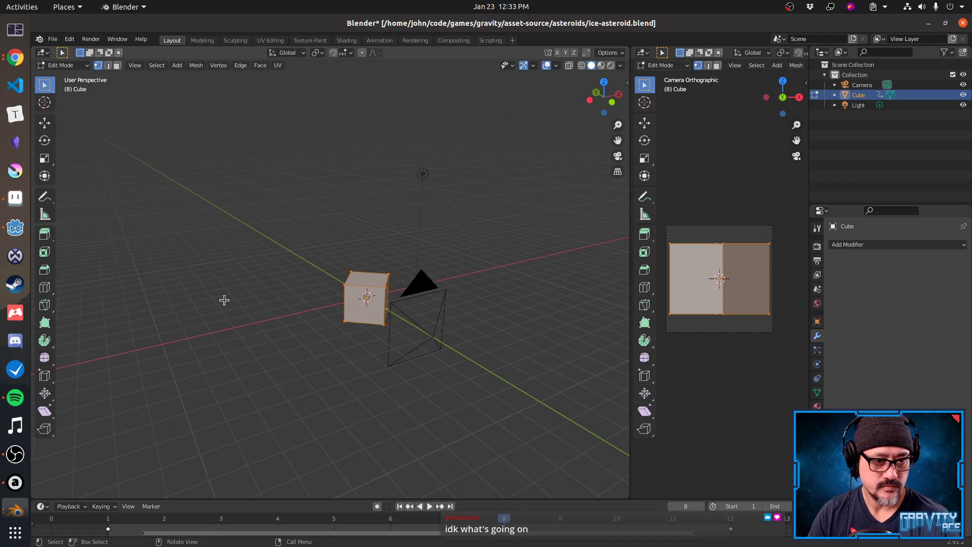
Try to find a subdivide command among the cube's Edit Mode tools.
key(shift+space)
key(s)
key(u)
key(b)
key(v)
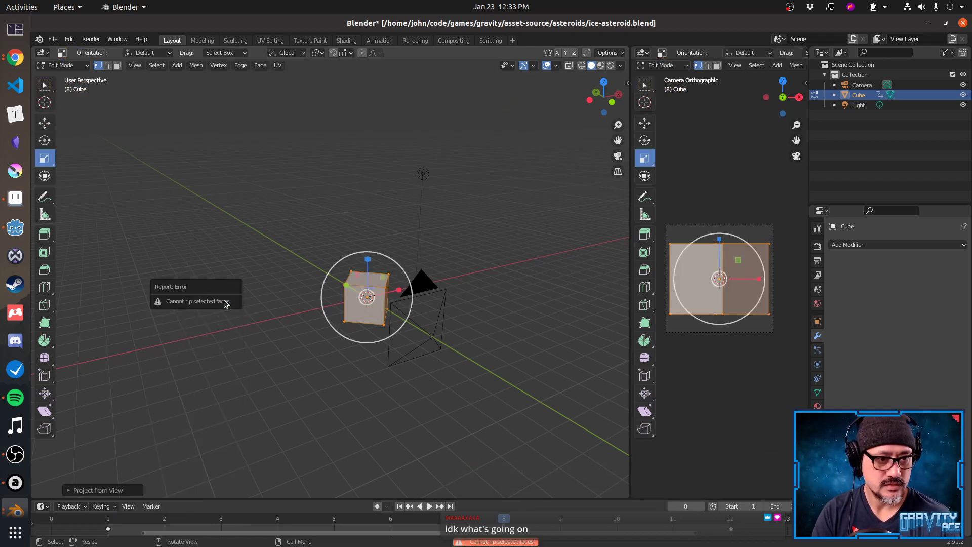
key(shift+space)
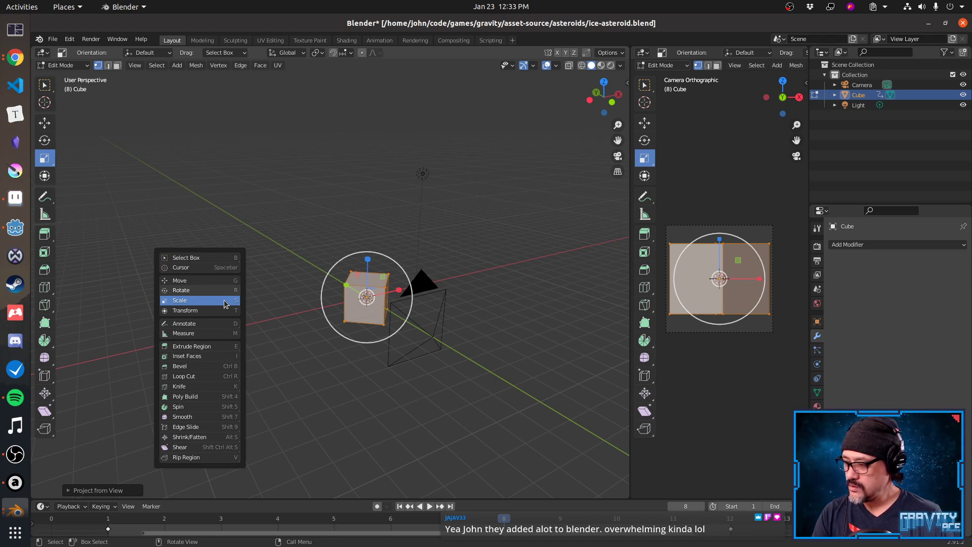
click(226, 304)
Check the available mesh editing tools again and return the cube to Object Mode.
scroll(314, 332, up, 2)
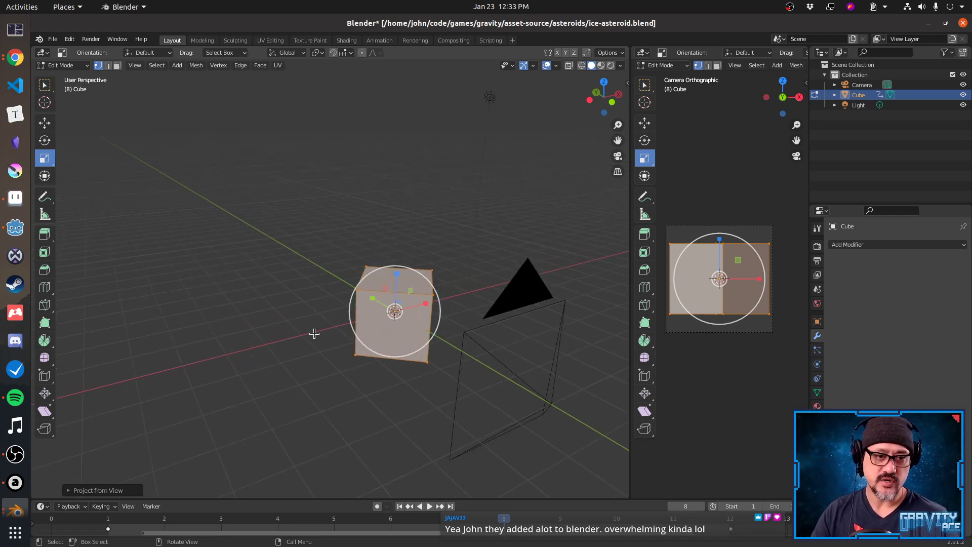
middle_drag(315, 332, 497, 354)
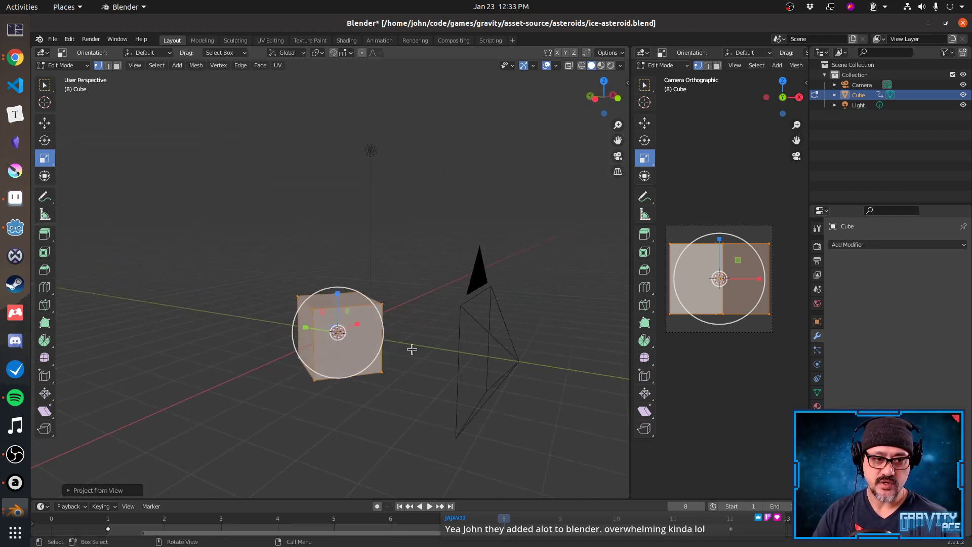
middle_drag(374, 344, 704, 266)
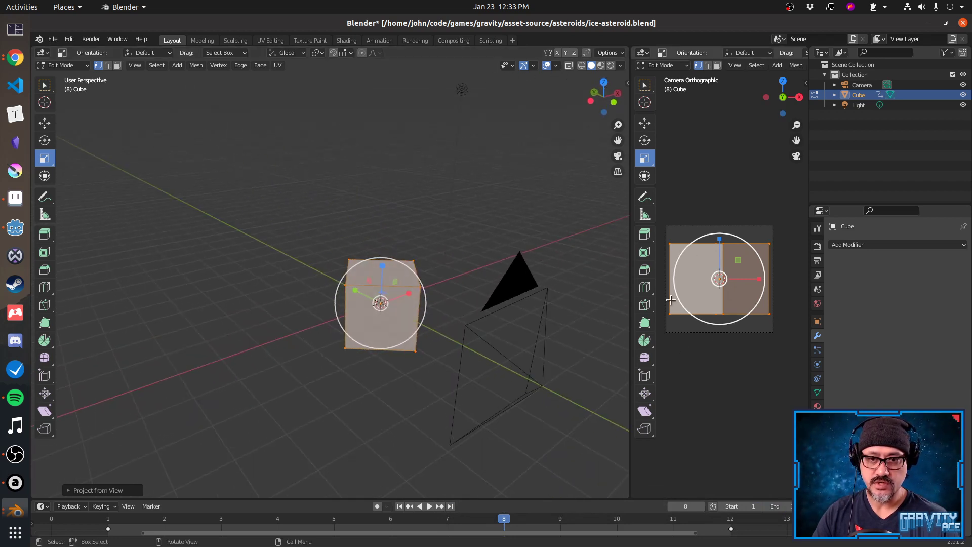
middle_drag(449, 375, 390, 341)
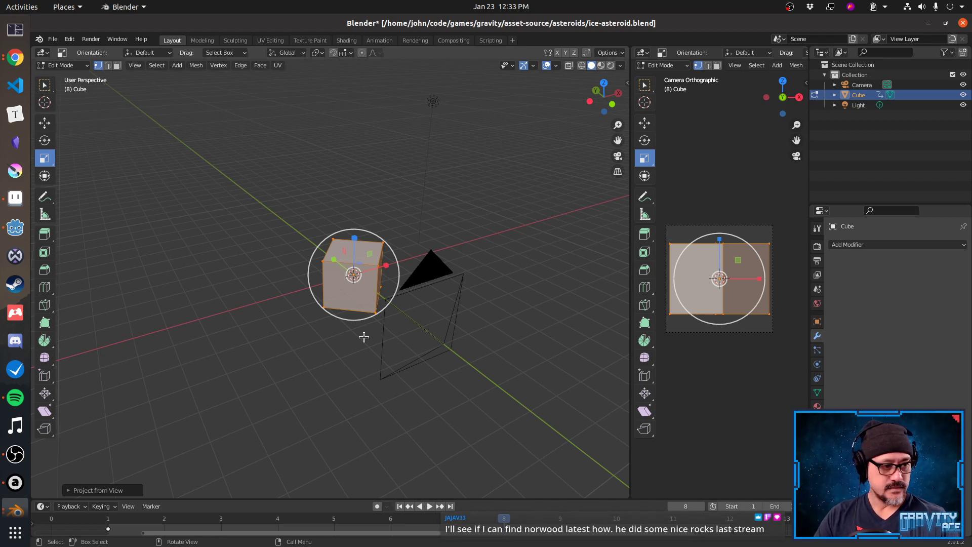
key(shift+space)
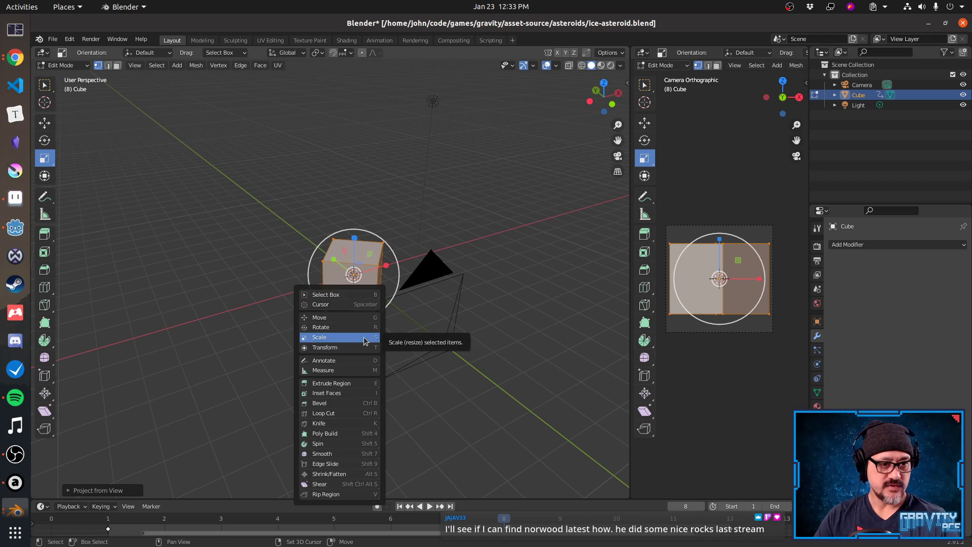
key(Escape)
key(Tab)
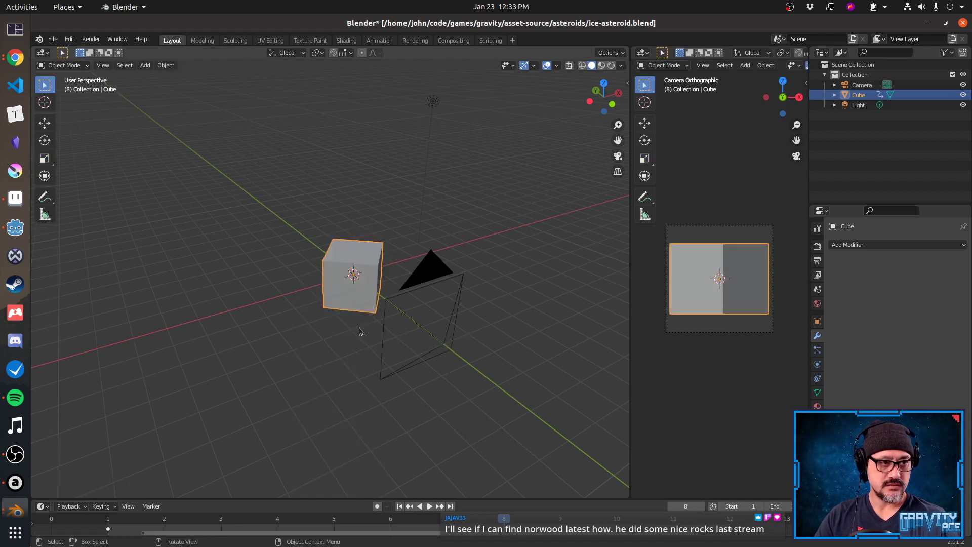
key(shift+space)
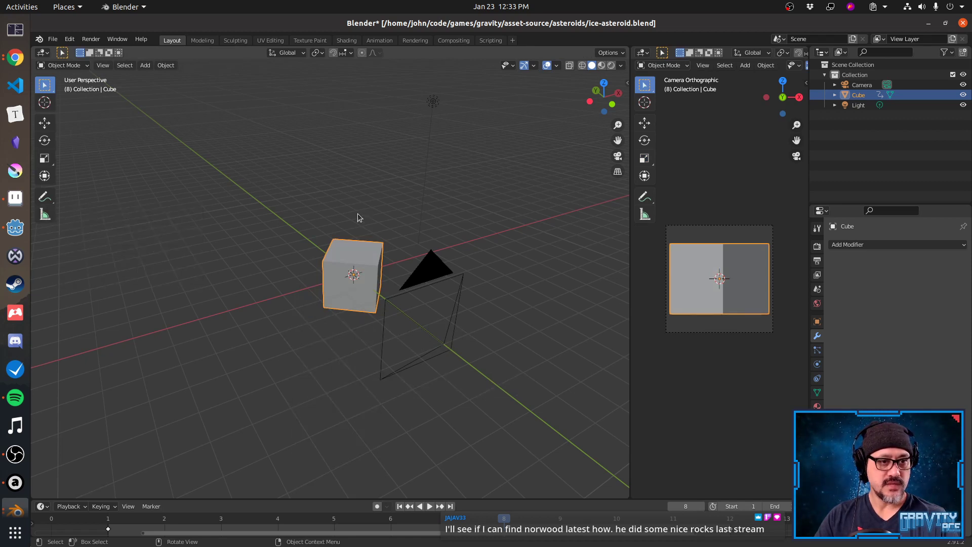
Add a Subdivision Surface modifier to the cube and set its viewport and render levels to 3.
click(891, 243)
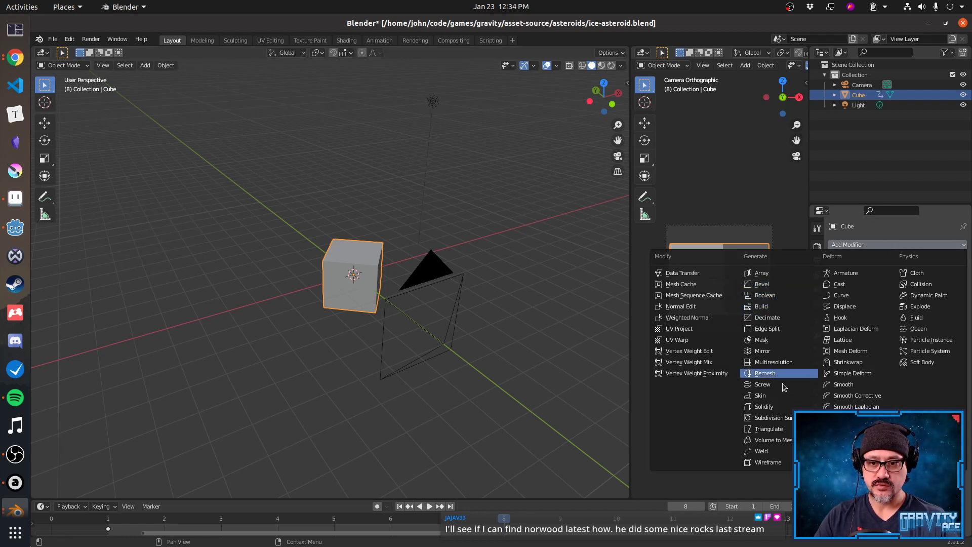
click(769, 417)
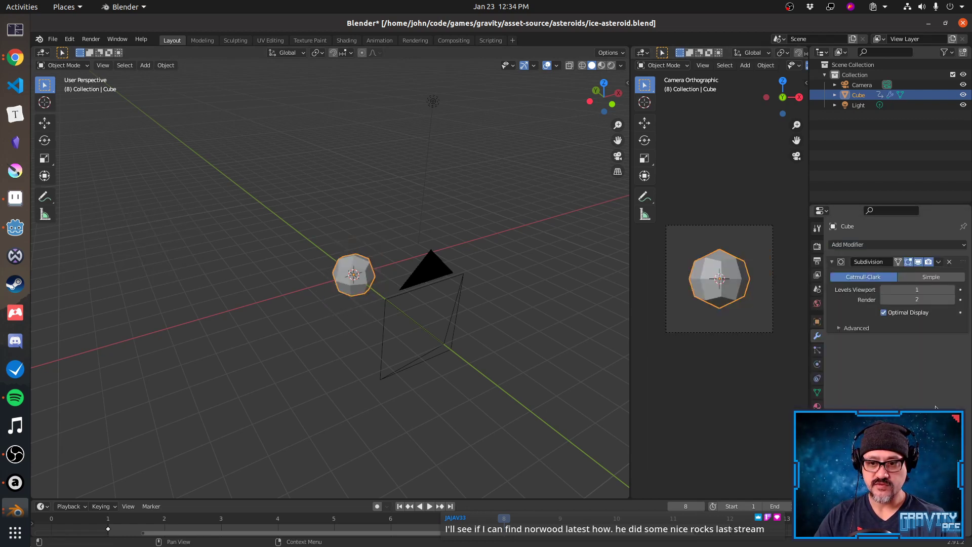
click(951, 300)
click(951, 300)
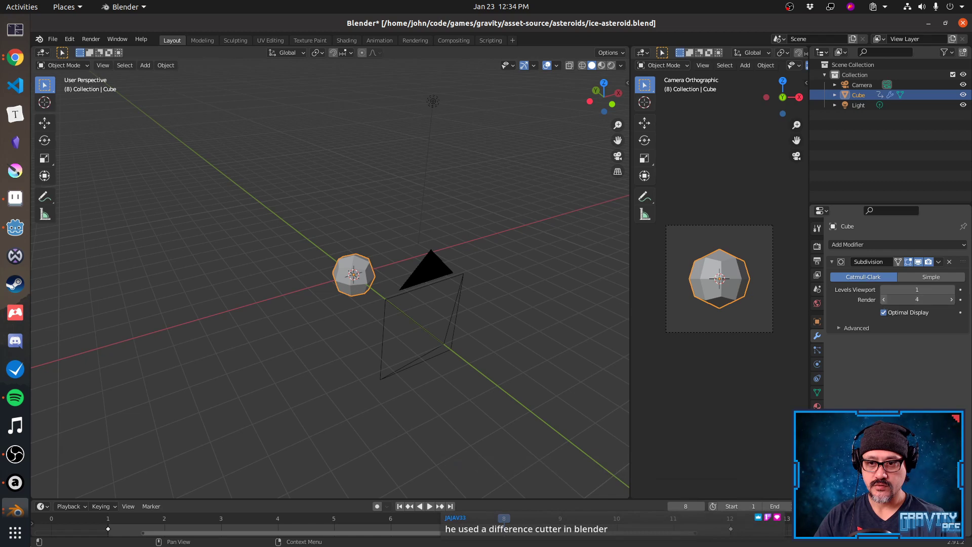
click(950, 289)
click(951, 290)
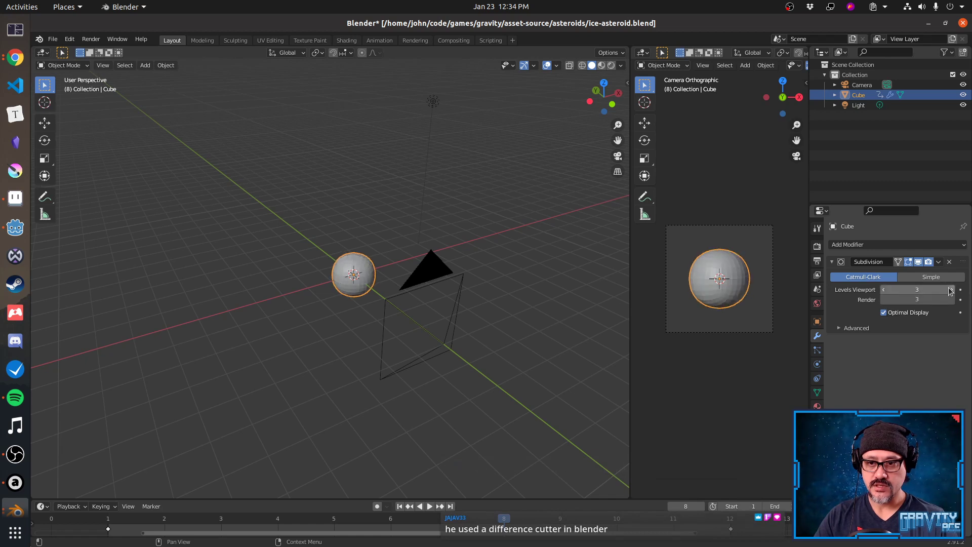
click(855, 329)
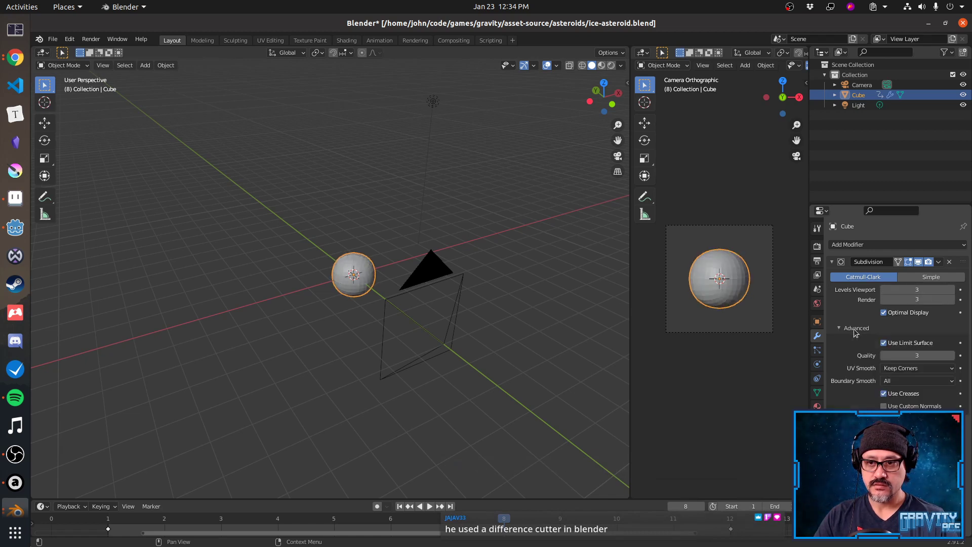
Collapse the modifier's advanced settings, try the Simple subdivision type on the cube, and switch back to Catmull-Clark.
click(855, 329)
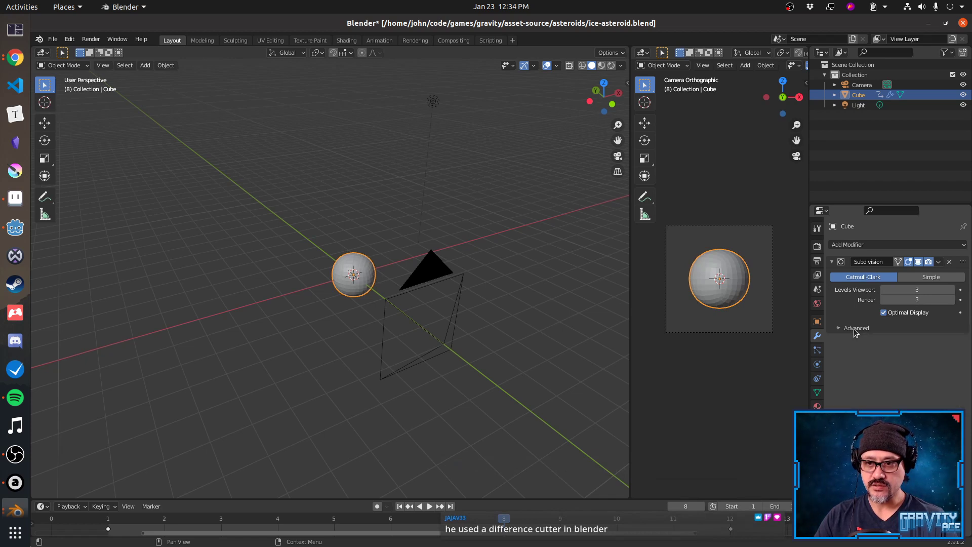
click(873, 246)
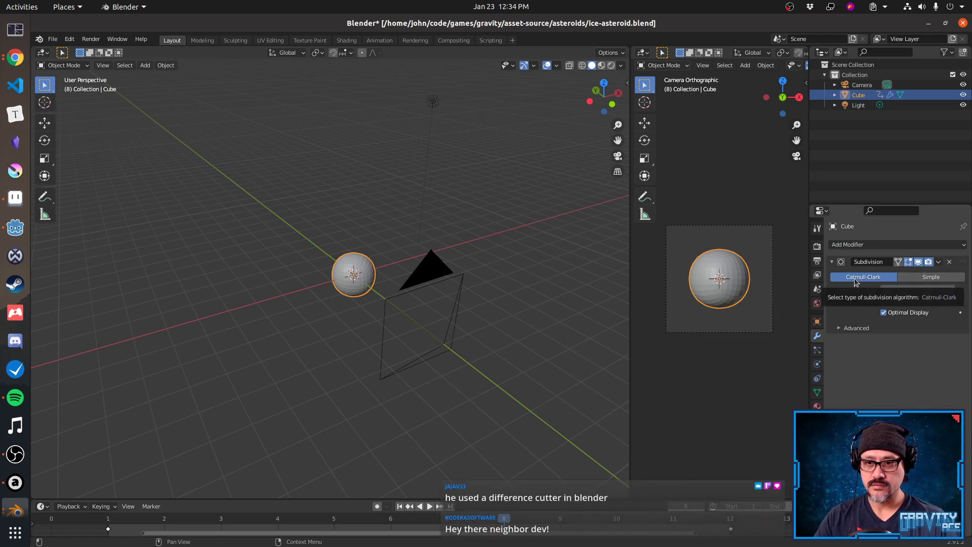
click(920, 283)
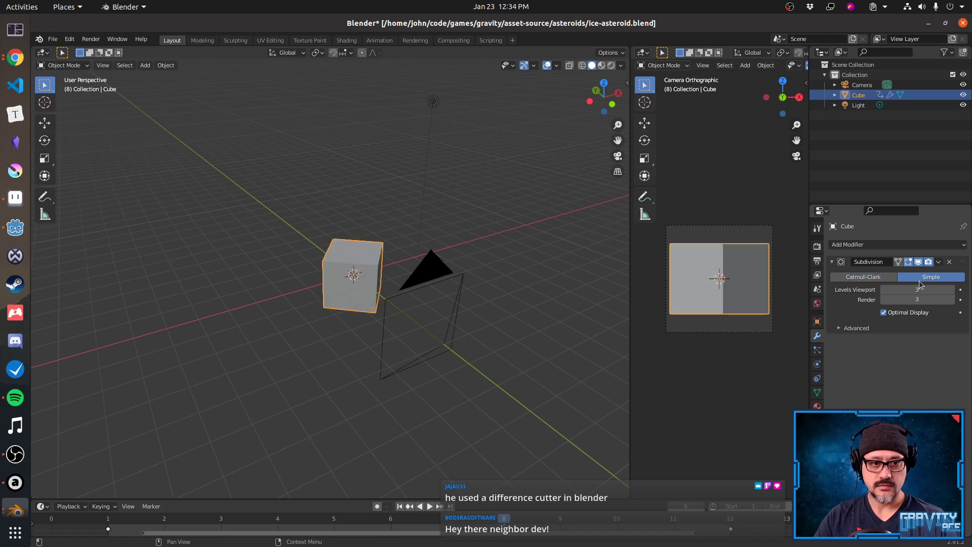
click(873, 280)
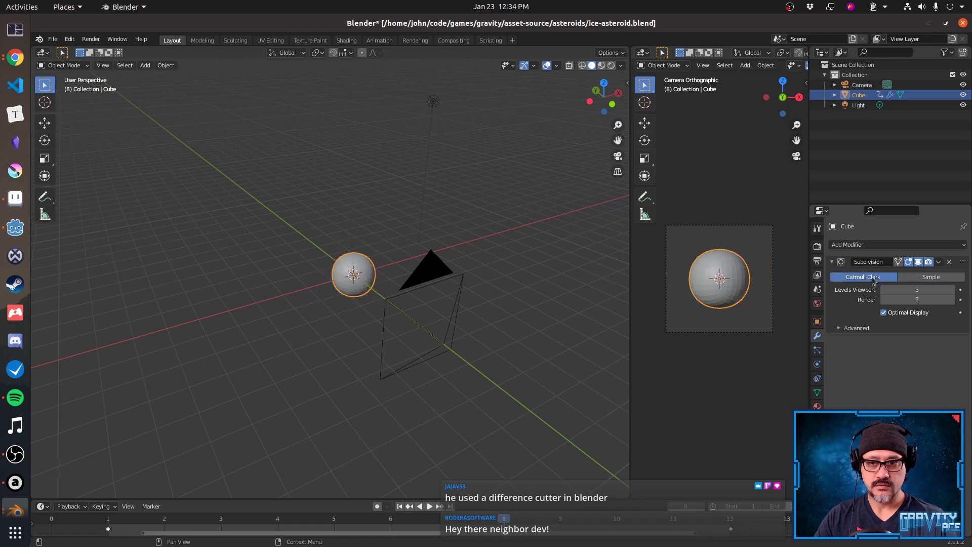
Apply the Catmull-Clark Subdivision modifier to the cube, turning it into a dense rounded mesh.
click(843, 264)
click(842, 264)
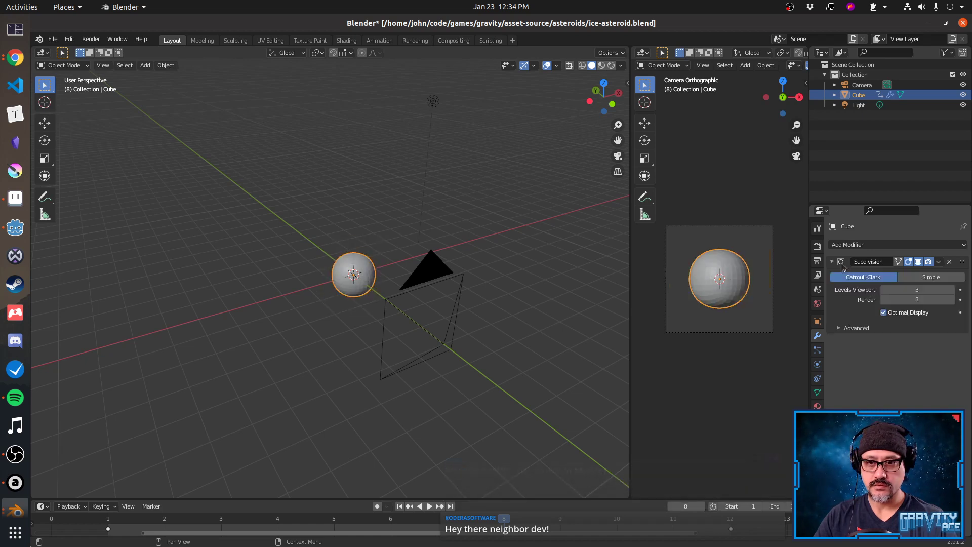
click(939, 263)
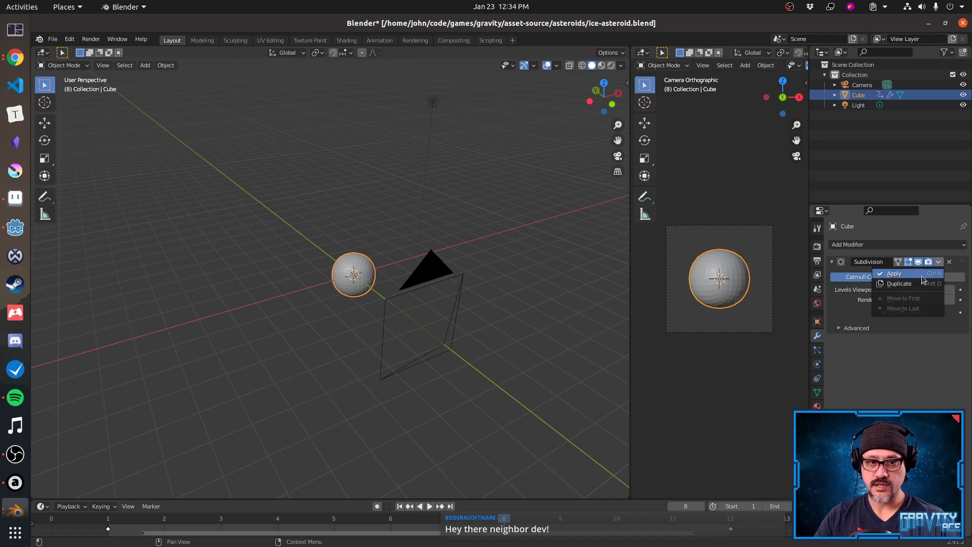
click(921, 275)
middle_drag(337, 325, 399, 308)
scroll(336, 305, up, 4)
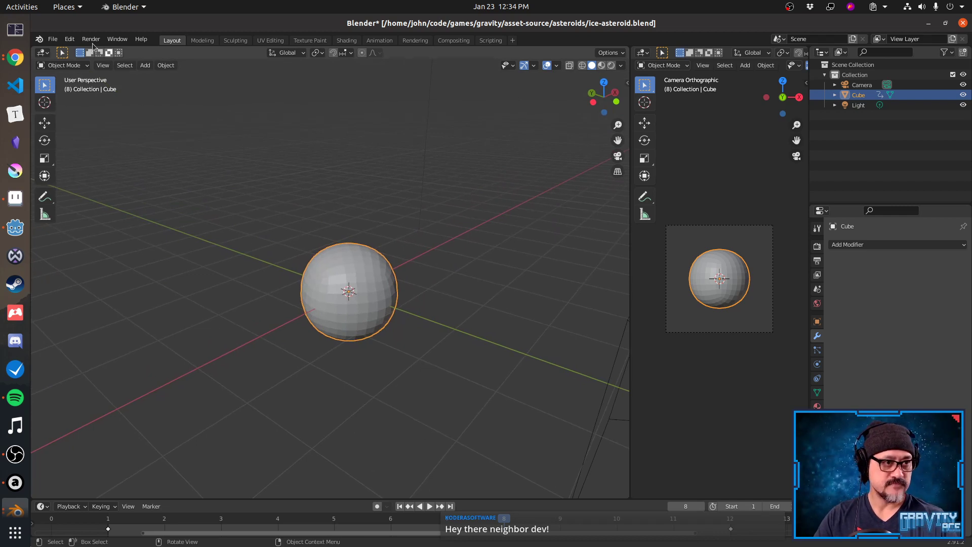
Switch the rounded cube to Sculpt Mode and choose the Clay brush.
click(74, 66)
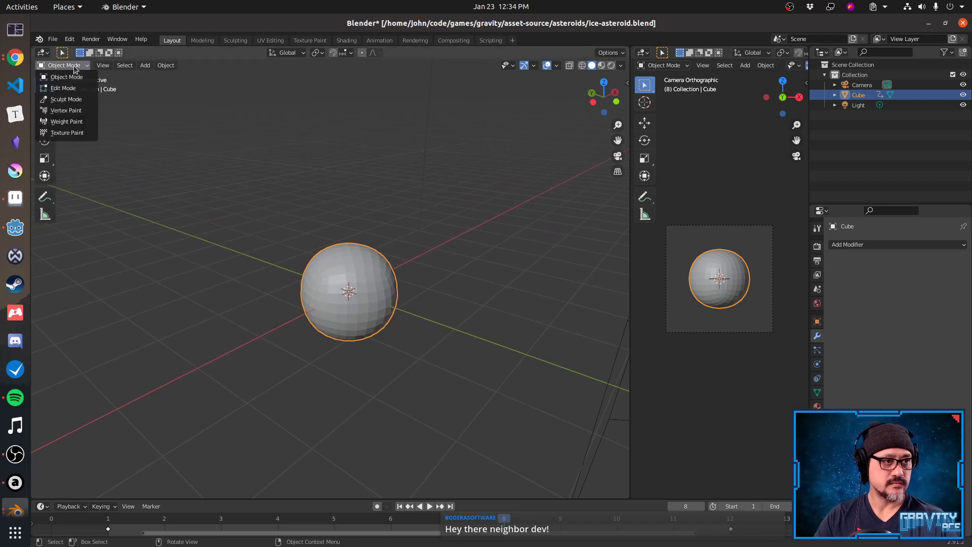
click(74, 99)
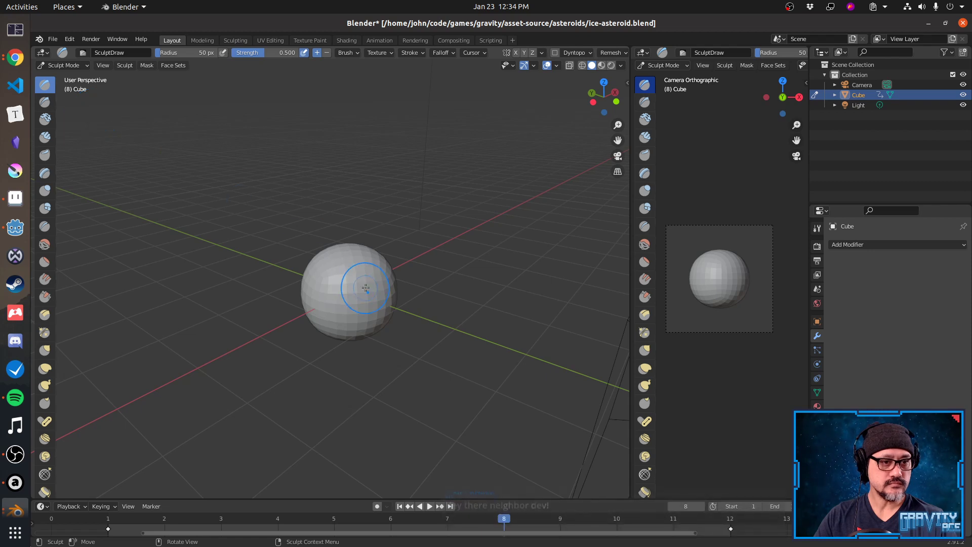
mouse_move(363, 294)
middle_down()
mouse_move(319, 309)
mouse_move(354, 306)
mouse_move(326, 304)
mouse_move(331, 326)
mouse_move(292, 312)
middle_up()
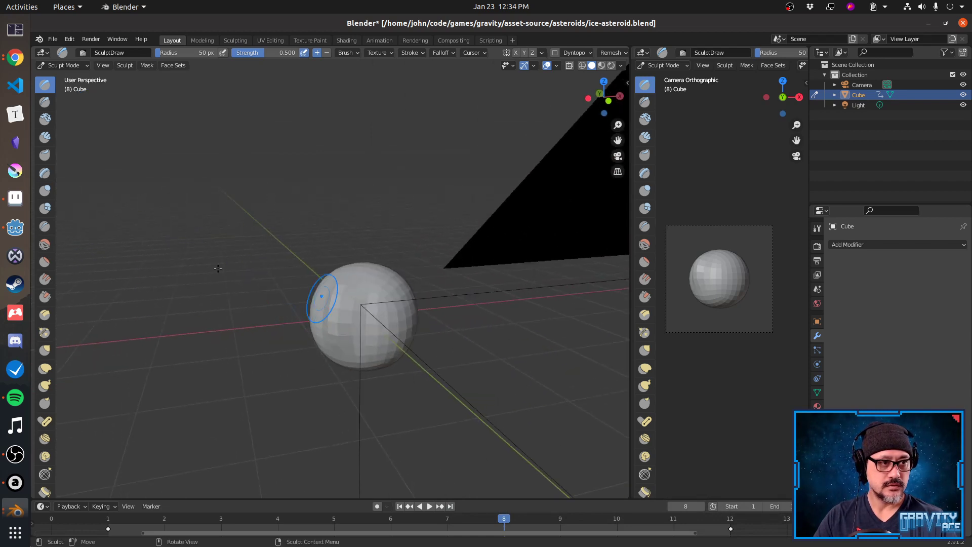
click(45, 119)
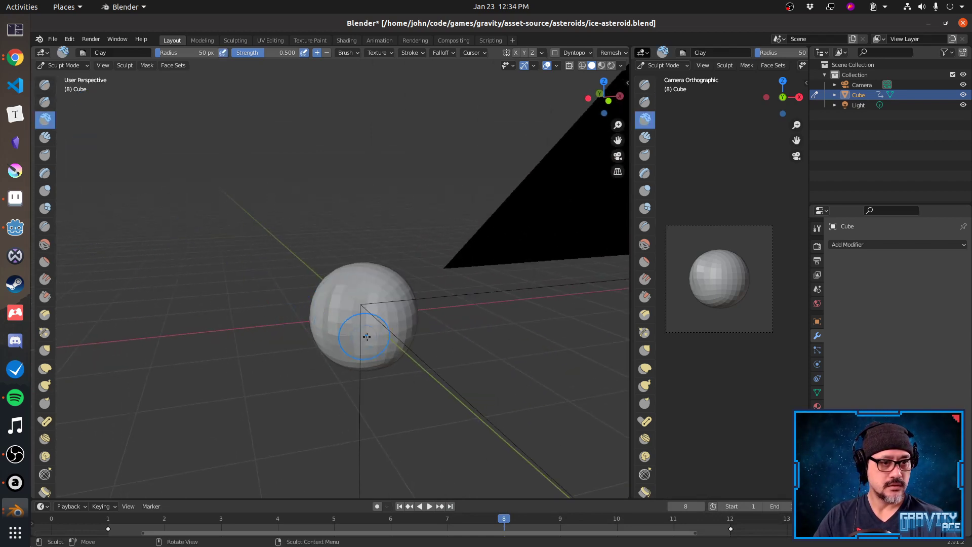
Sculpt the first Clay strokes on the sphere at 50 px radius and 0.500 strength to break up its round outline.
drag(390, 308, 356, 316)
drag(345, 308, 341, 326)
middle_drag(350, 326, 304, 328)
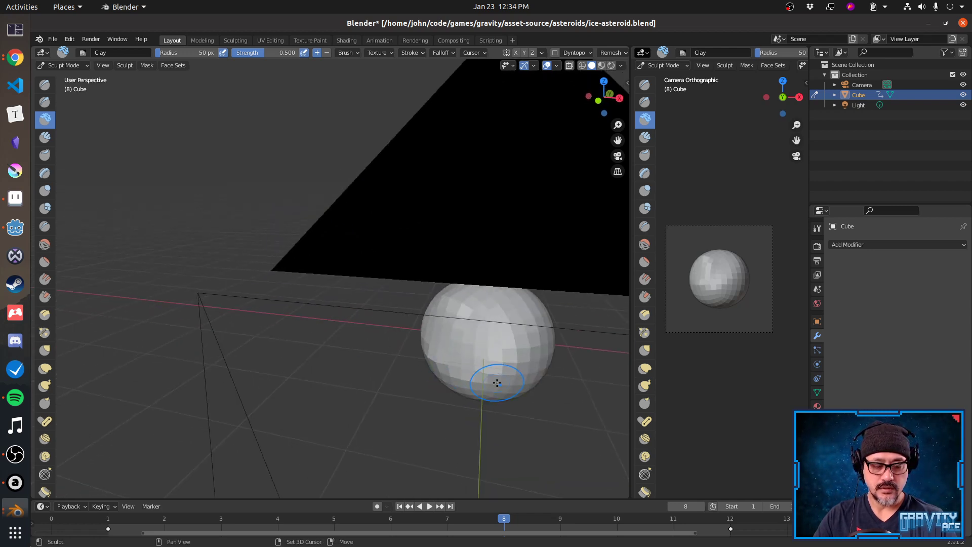
middle_drag(439, 368, 396, 321)
key(KP_0)
scroll(397, 321, up, 3)
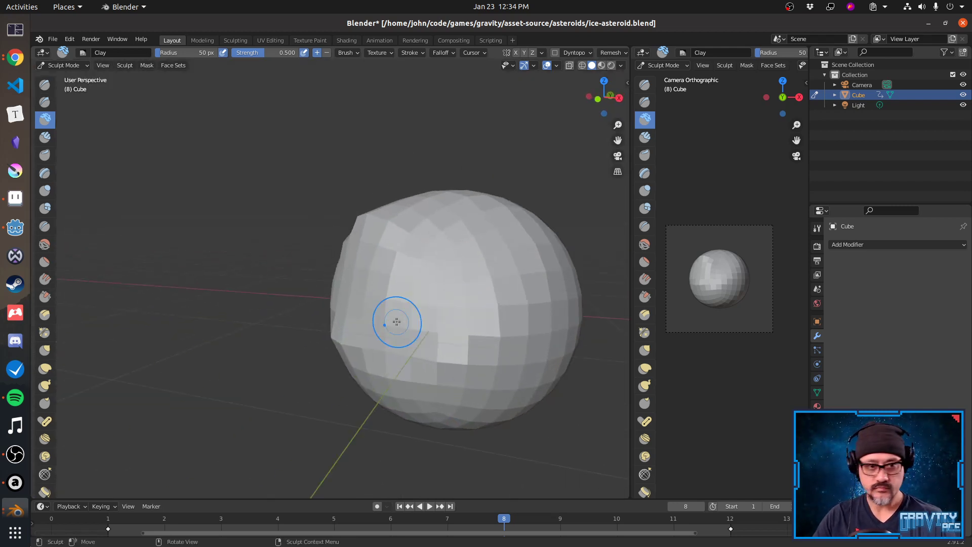
middle_drag(455, 351, 344, 238)
mouse_move(344, 238)
mouse_down()
mouse_move(379, 243)
mouse_move(365, 335)
mouse_up()
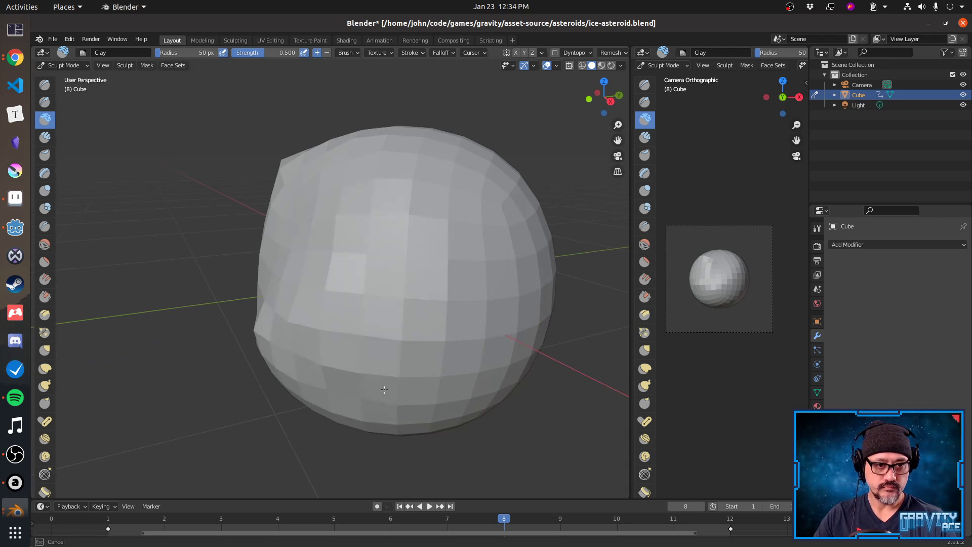
scroll(386, 370, down, 2)
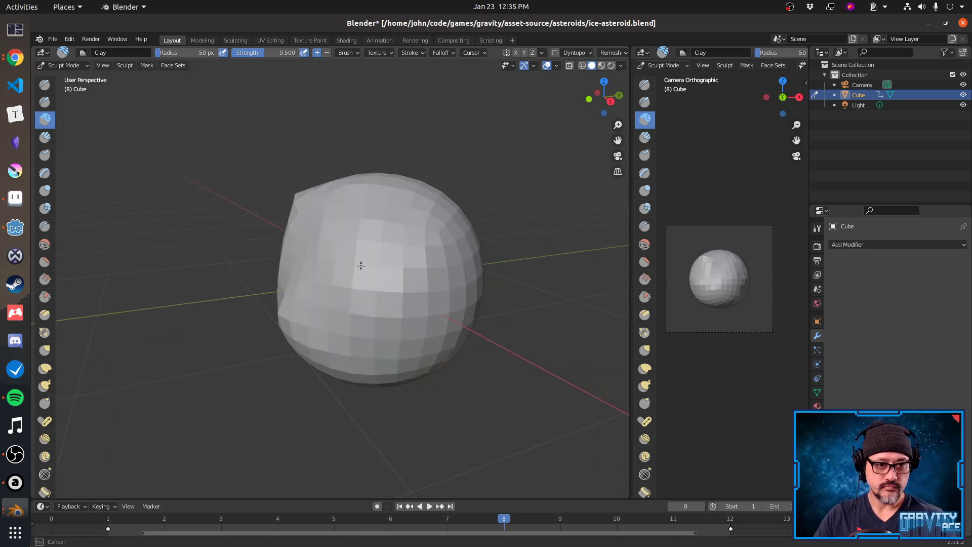
mouse_move(343, 275)
middle_down()
mouse_move(268, 212)
mouse_move(291, 243)
mouse_move(282, 274)
mouse_move(236, 309)
mouse_move(309, 352)
mouse_move(245, 385)
mouse_move(283, 369)
middle_up()
scroll(365, 341, up, 4)
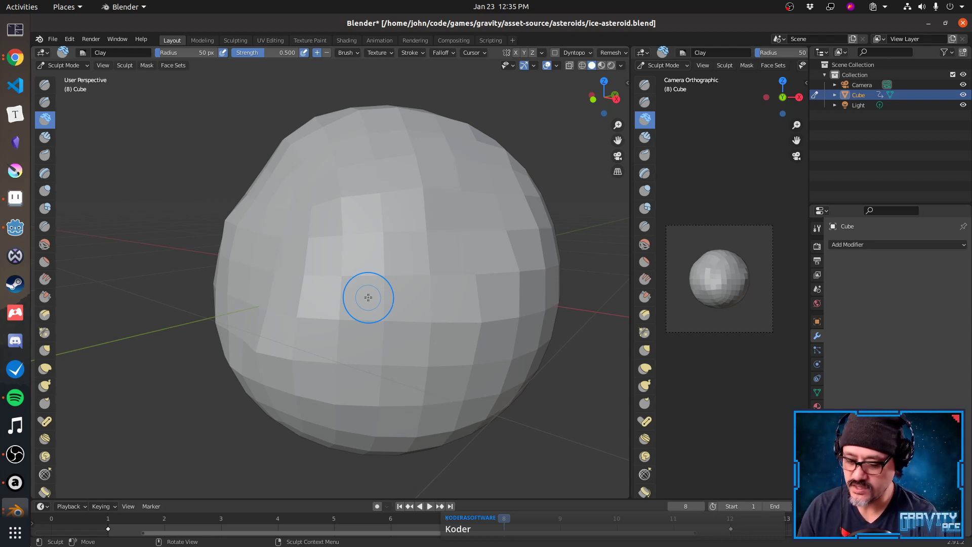
Build up more Clay strokes around the sphere's sides and over its top to form uneven bulges and ridges.
ctrl+middle_drag(452, 228, 407, 314)
mouse_move(299, 294)
mouse_down()
mouse_move(328, 336)
mouse_move(367, 299)
mouse_move(356, 332)
mouse_move(392, 278)
mouse_move(384, 328)
mouse_move(343, 319)
mouse_move(367, 337)
mouse_move(426, 324)
mouse_up()
middle_drag(464, 328, 337, 325)
mouse_move(336, 325)
mouse_down()
mouse_move(314, 282)
mouse_move(362, 368)
mouse_move(343, 311)
mouse_move(294, 271)
mouse_move(375, 354)
mouse_move(392, 274)
mouse_move(327, 351)
mouse_up()
mouse_move(369, 349)
middle_down()
mouse_move(540, 327)
mouse_move(463, 323)
middle_up()
mouse_move(403, 255)
mouse_down()
mouse_move(437, 354)
mouse_move(424, 326)
mouse_up()
mouse_move(423, 326)
middle_down()
mouse_move(375, 318)
mouse_move(330, 238)
mouse_move(303, 218)
middle_up()
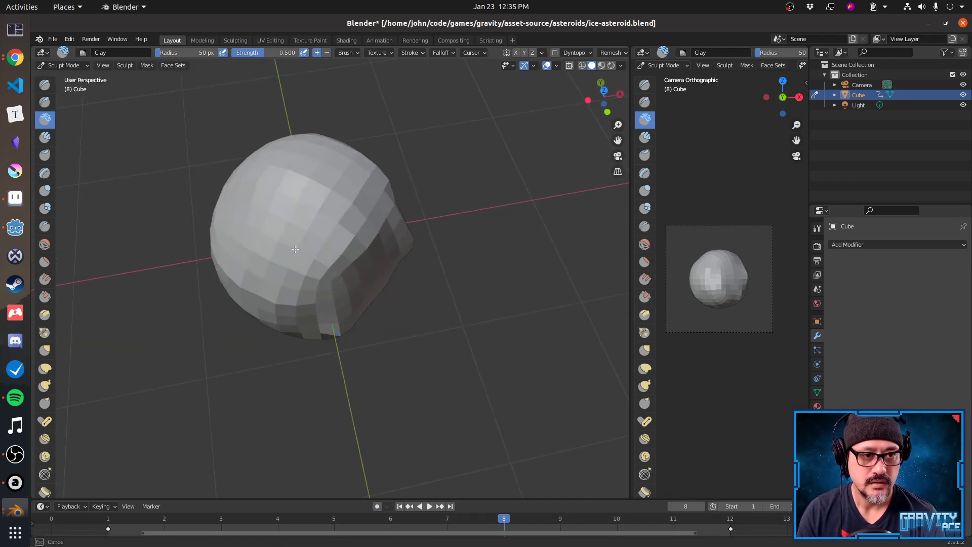
mouse_move(303, 197)
mouse_down()
mouse_move(289, 241)
mouse_move(284, 193)
mouse_move(306, 187)
mouse_up()
middle_drag(381, 250, 304, 247)
drag(304, 247, 298, 259)
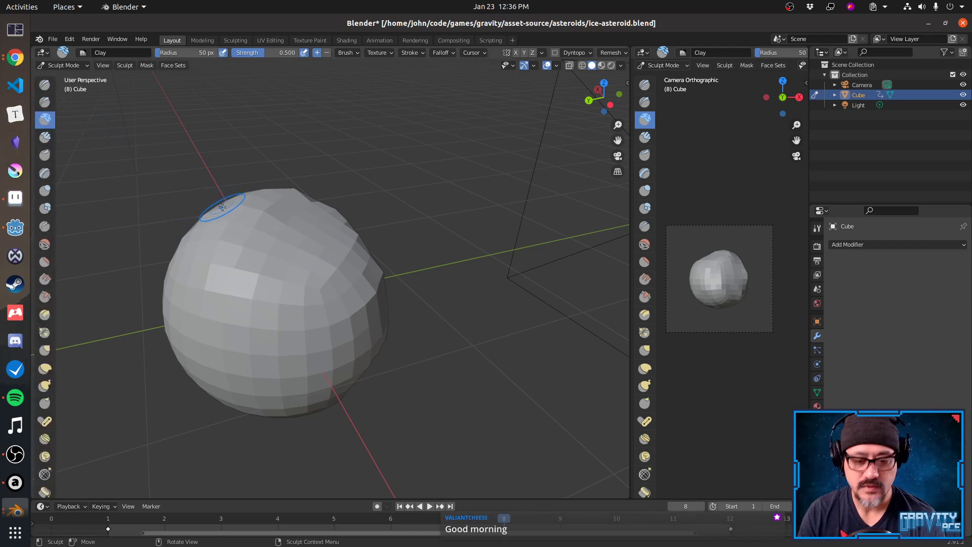
Choose the Slide Relax brush, stroke it over the smooth rounded side of the asteroid, and return to the Clay brush.
key(n)
key(n)
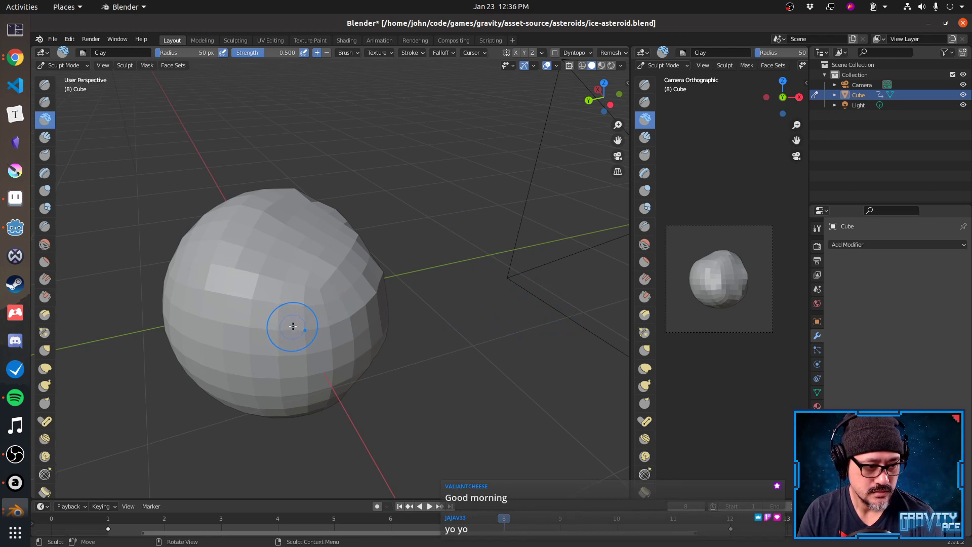
key(shift+space)
key(shift+3)
key(shift+space)
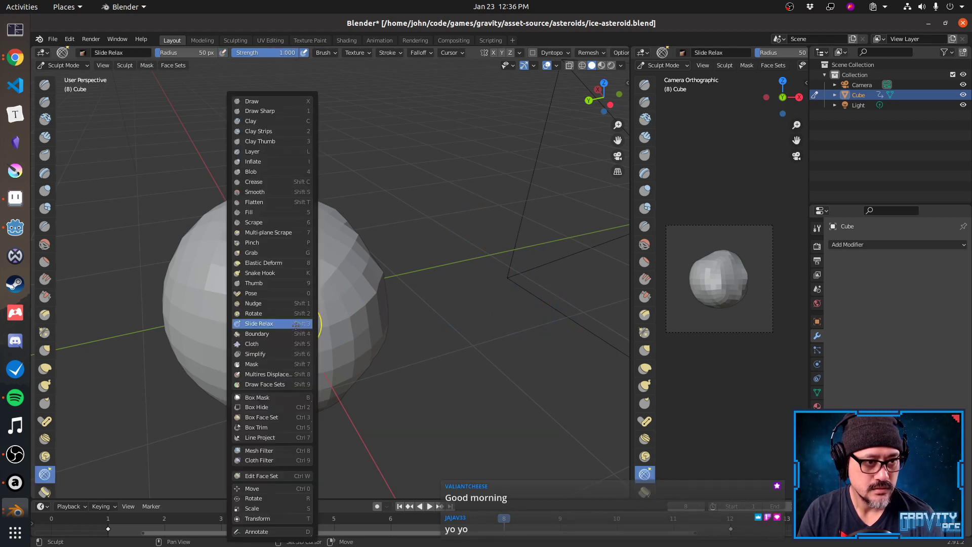
click(296, 326)
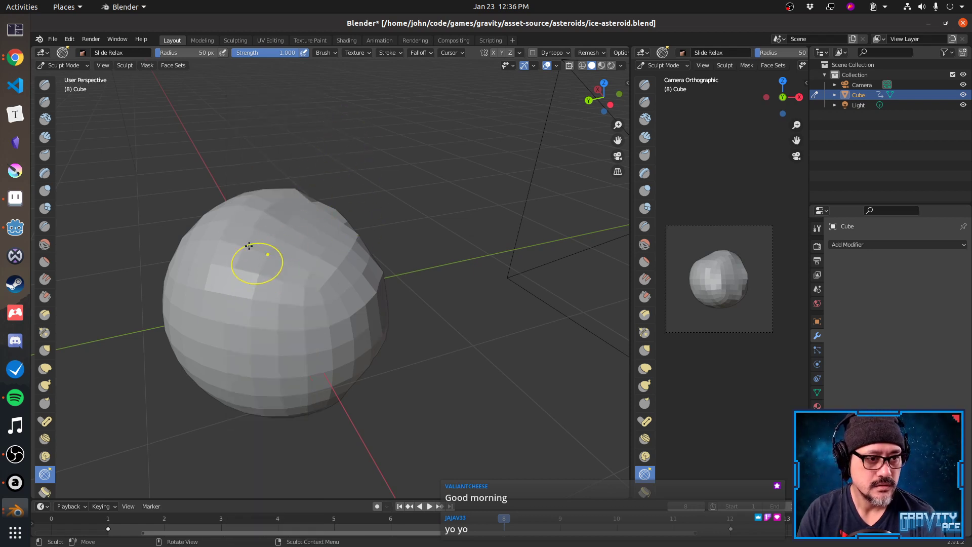
drag(256, 263, 332, 320)
mouse_move(319, 318)
middle_down()
mouse_move(219, 293)
mouse_move(315, 298)
middle_up()
drag(280, 277, 294, 307)
mouse_move(273, 267)
mouse_down()
mouse_move(286, 266)
mouse_move(249, 240)
mouse_move(297, 286)
mouse_move(271, 325)
mouse_up()
key(c)
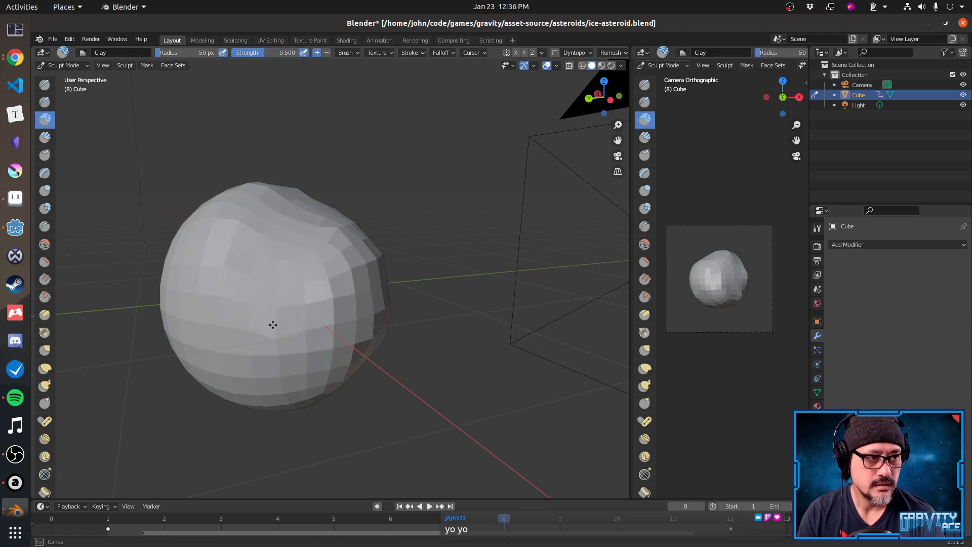
middle_drag(261, 287, 77, 213)
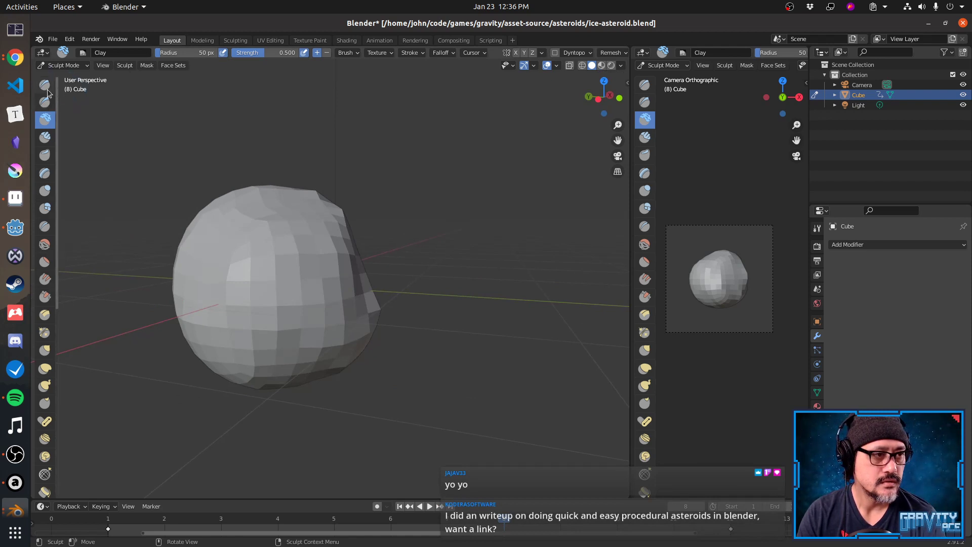
click(49, 137)
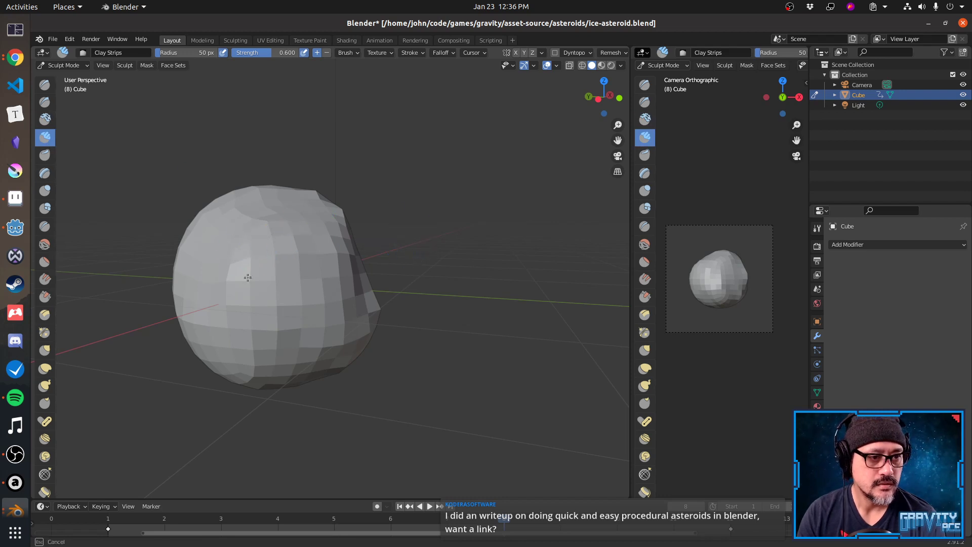
middle_drag(256, 289, 395, 289)
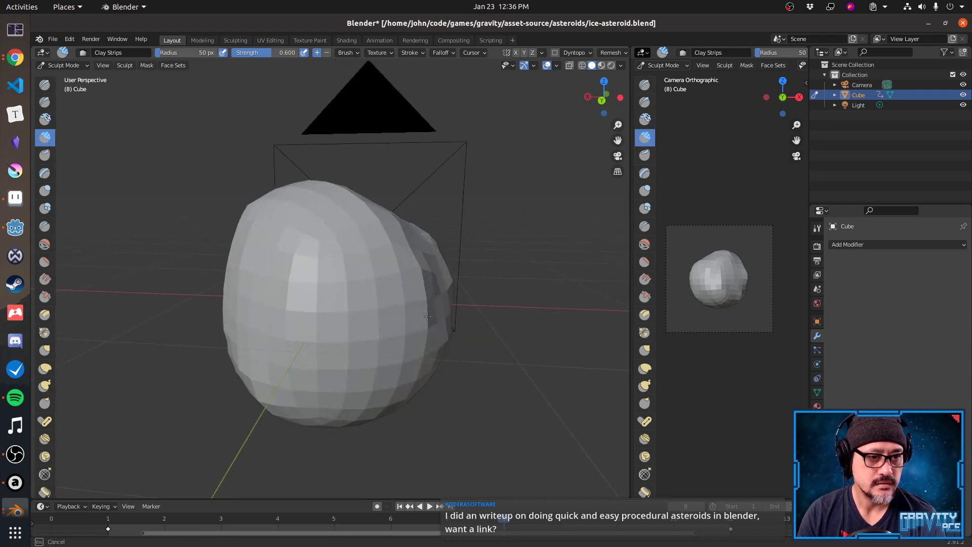
middle_drag(304, 330, 373, 306)
key(c)
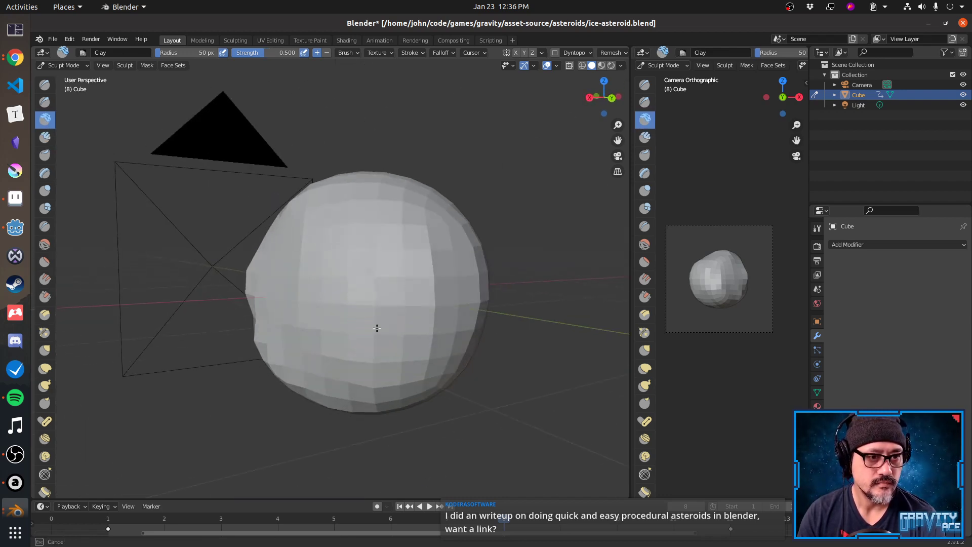
Add Clay strokes across the still-round sides of the asteroid to raise irregular areas.
mouse_move(412, 319)
mouse_down()
mouse_move(463, 260)
mouse_move(458, 299)
mouse_up()
middle_drag(433, 306, 328, 298)
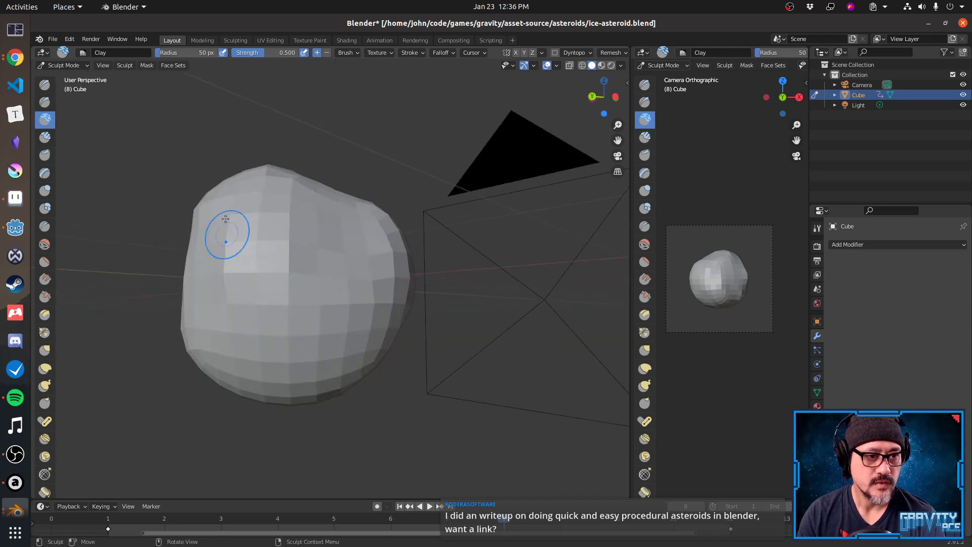
mouse_move(226, 235)
mouse_down()
mouse_move(255, 304)
mouse_move(282, 263)
mouse_up()
mouse_move(282, 262)
middle_down()
mouse_move(412, 288)
mouse_move(308, 303)
middle_up()
drag(309, 302, 327, 301)
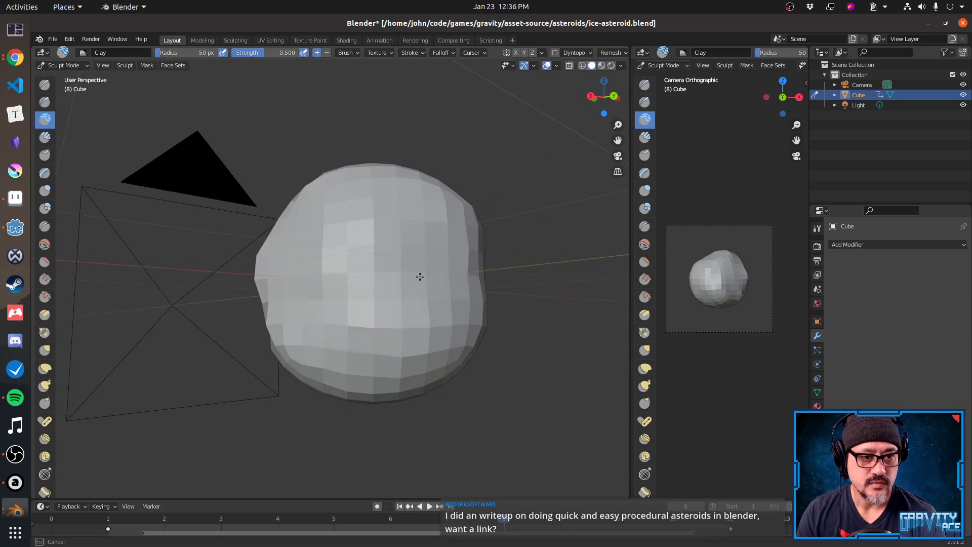
mouse_move(419, 276)
mouse_down()
mouse_move(365, 323)
mouse_move(299, 314)
mouse_up()
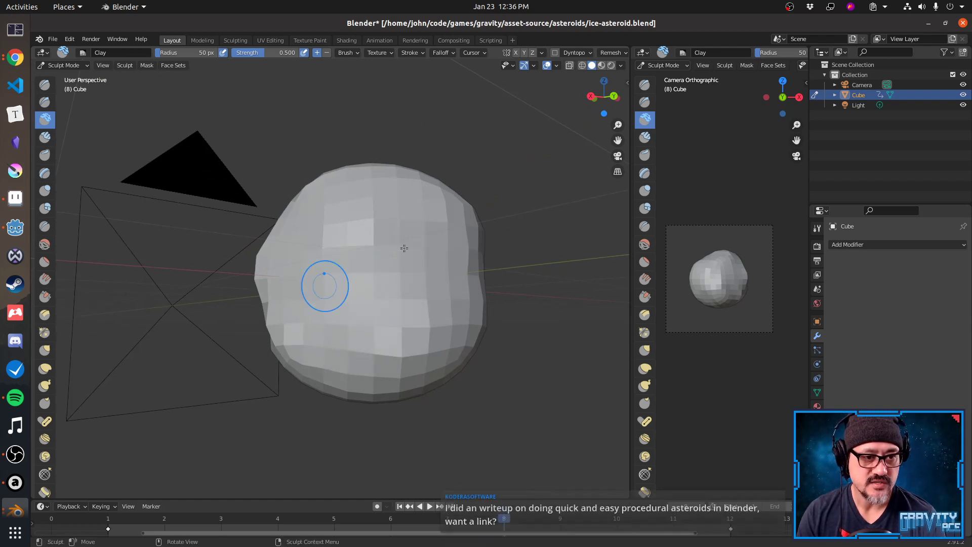
Sculpt Clay strokes around the asteroid's lower sides and underside to make its base lumpy.
mouse_move(323, 284)
middle_down()
mouse_move(352, 320)
mouse_move(338, 317)
middle_up()
mouse_move(322, 307)
mouse_down()
mouse_move(263, 319)
mouse_move(267, 341)
mouse_move(287, 345)
mouse_move(287, 329)
mouse_move(282, 358)
mouse_up()
mouse_move(290, 341)
middle_down()
mouse_move(378, 325)
mouse_move(411, 296)
middle_up()
drag(398, 351, 395, 371)
drag(360, 335, 363, 309)
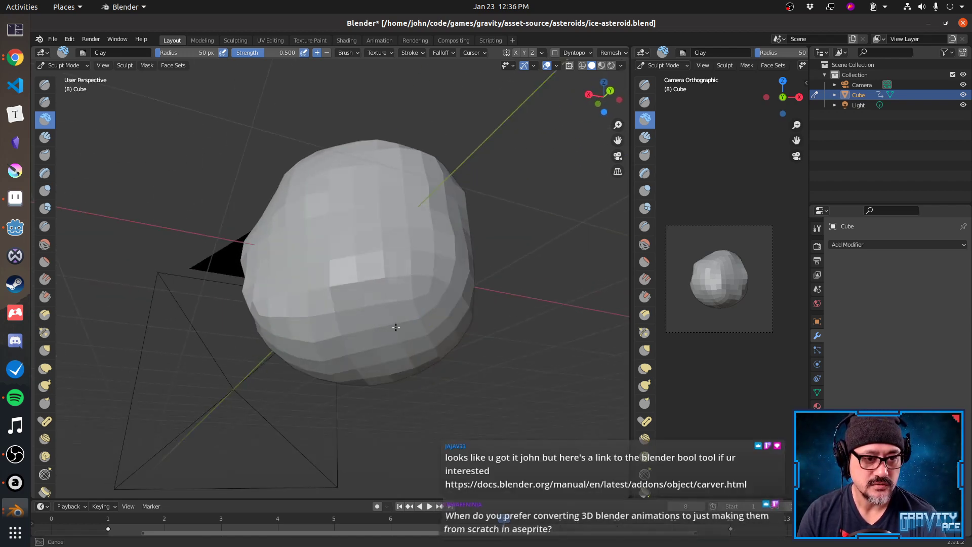
mouse_move(314, 337)
middle_down()
mouse_move(383, 318)
mouse_move(423, 322)
middle_up()
mouse_move(338, 344)
mouse_down()
mouse_move(360, 298)
mouse_move(424, 324)
mouse_move(404, 290)
mouse_move(411, 359)
mouse_move(443, 350)
mouse_move(427, 329)
mouse_up()
Run several long vertical Clay strokes down one side of the asteroid, plus a short horizontal one across it.
mouse_move(428, 330)
middle_down()
mouse_move(435, 314)
mouse_move(462, 304)
mouse_move(408, 294)
middle_up()
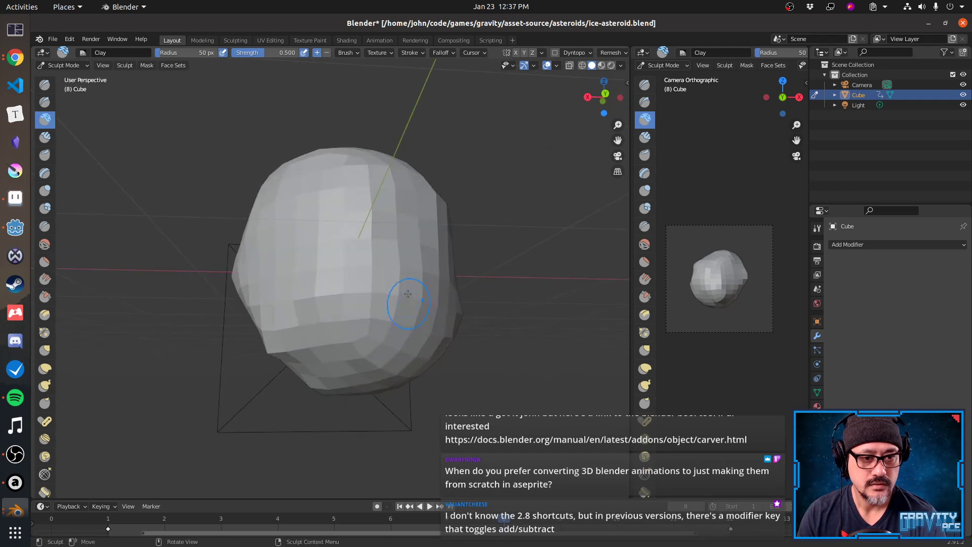
drag(407, 293, 397, 353)
drag(384, 276, 373, 349)
mouse_move(377, 243)
mouse_down()
mouse_move(386, 261)
mouse_move(357, 334)
mouse_up()
drag(305, 239, 362, 248)
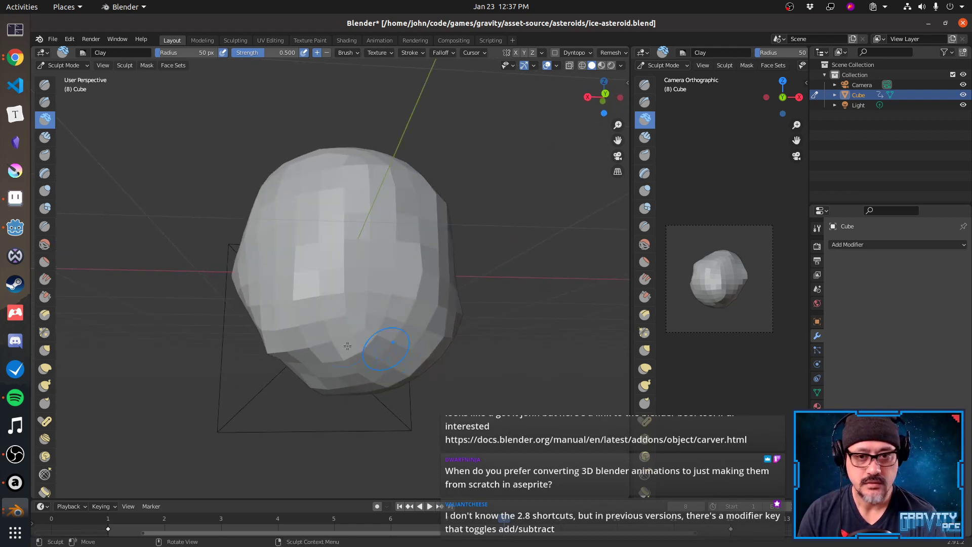
Inspect the sculpted asteroid from other sides and play its rotation animation.
middle_drag(348, 346, 404, 321)
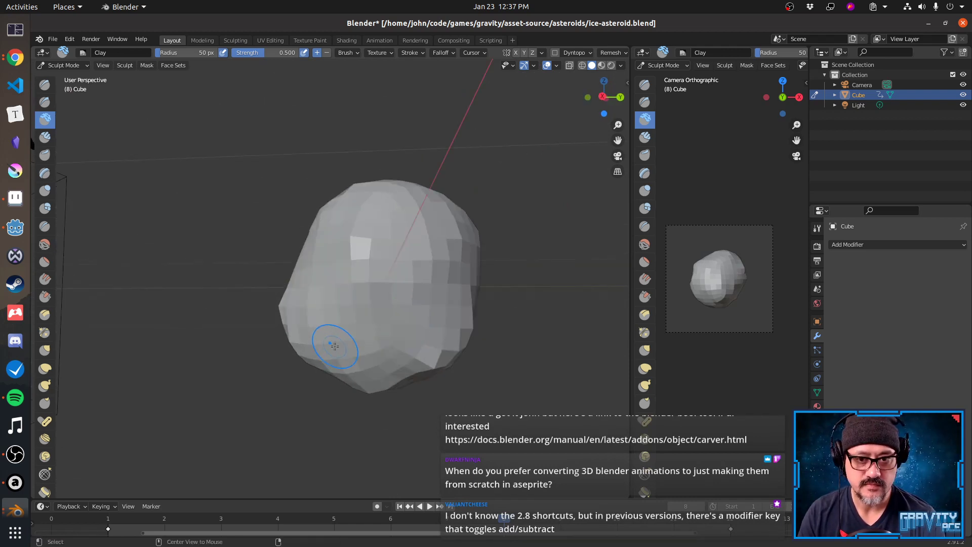
middle_drag(502, 342, 479, 361)
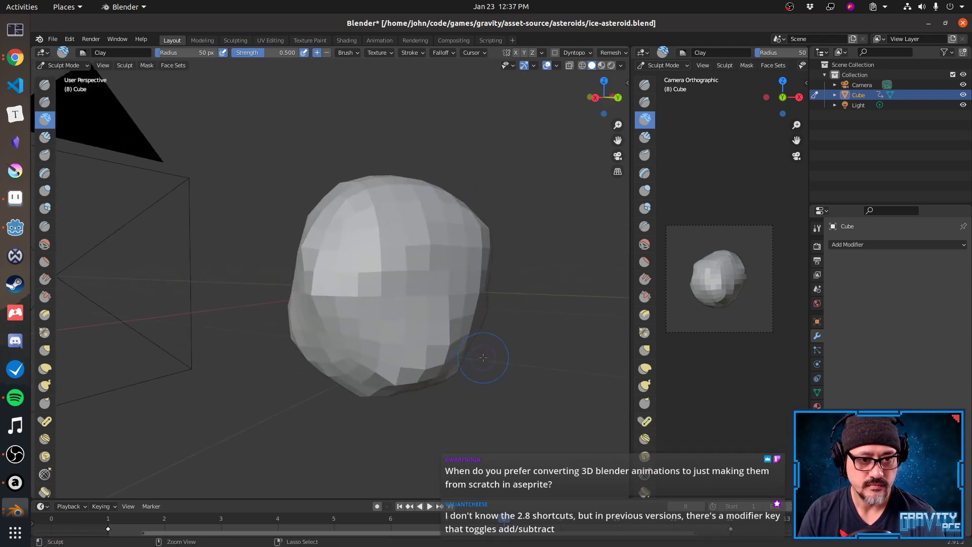
key(space)
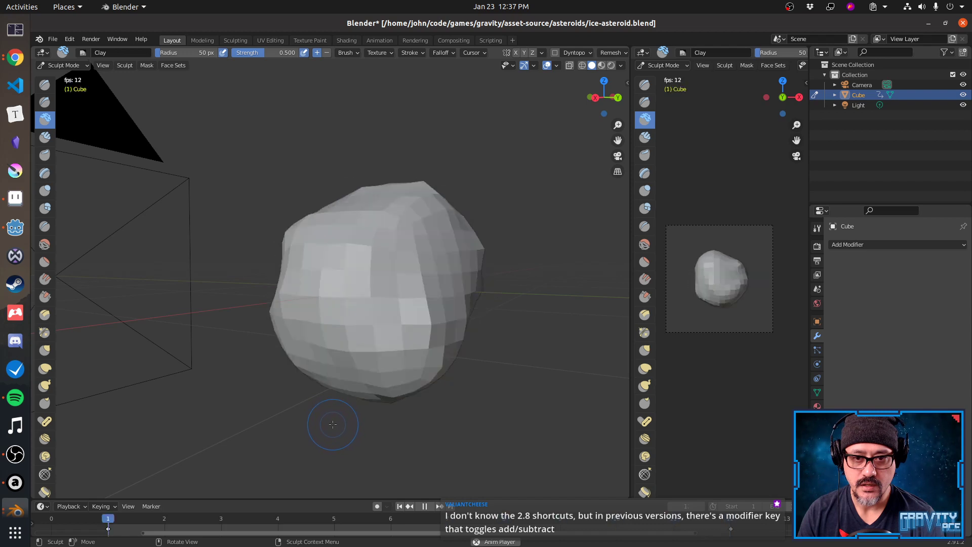
View the asteroid from another side and stop its rotation playback.
middle_drag(332, 424, 506, 420)
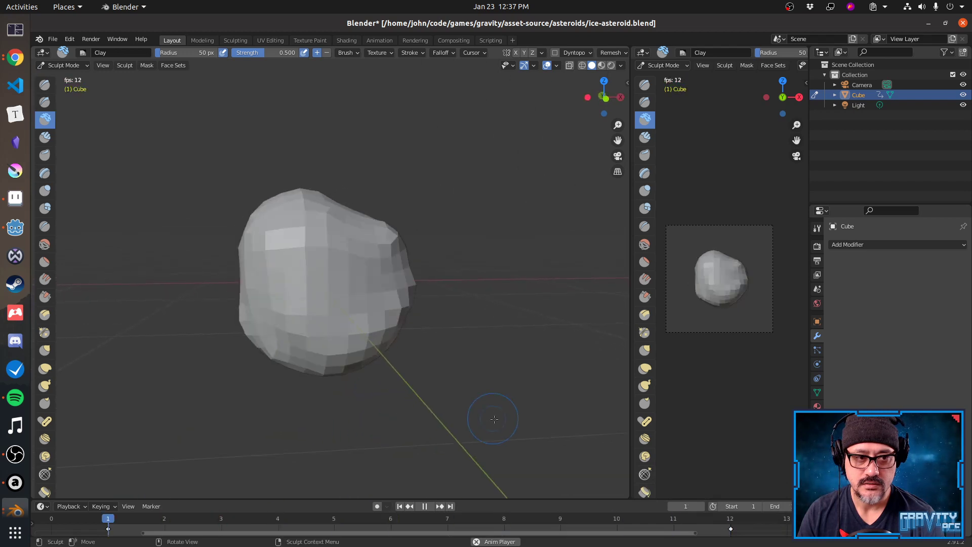
key(Escape)
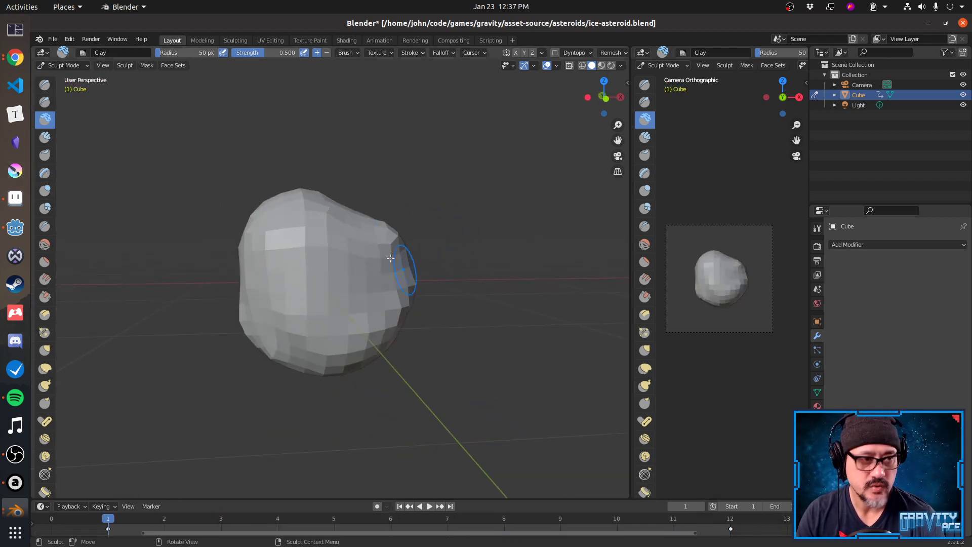
key(Tab)
key(Tab)
key(Tab)
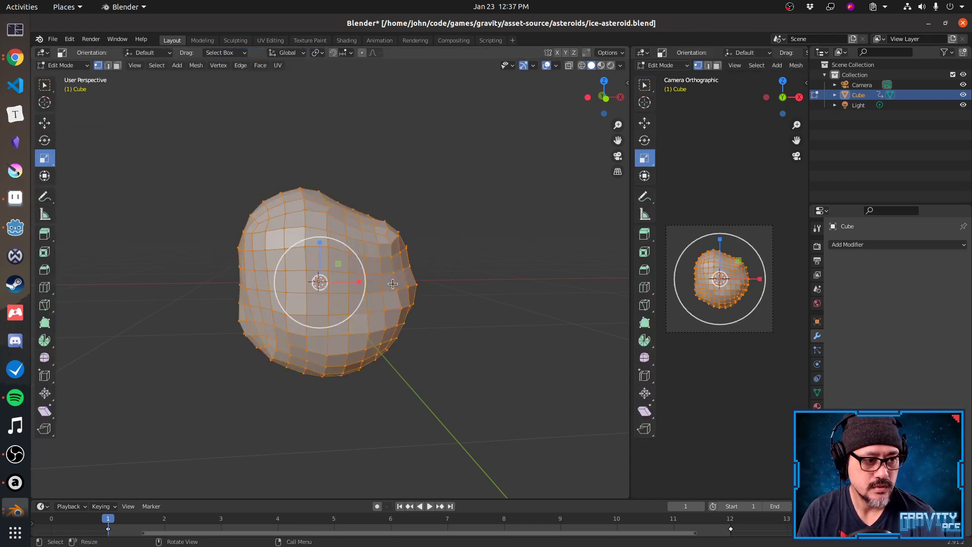
click(44, 358)
key(Tab)
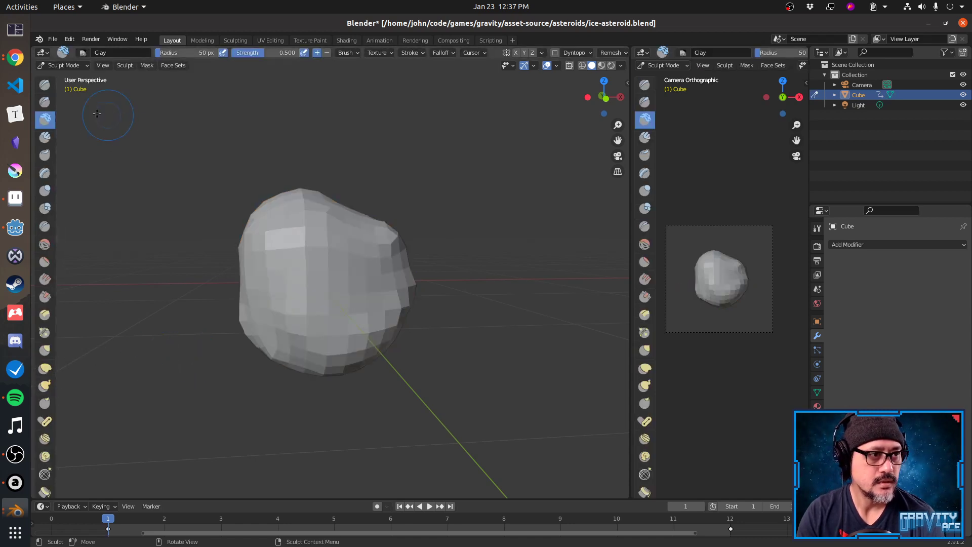
click(66, 66)
click(76, 76)
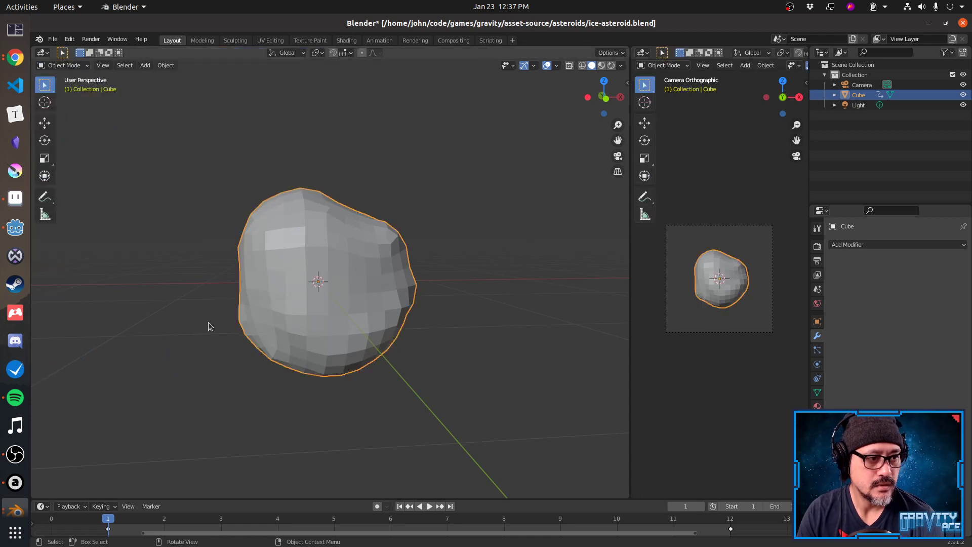
key(Tab)
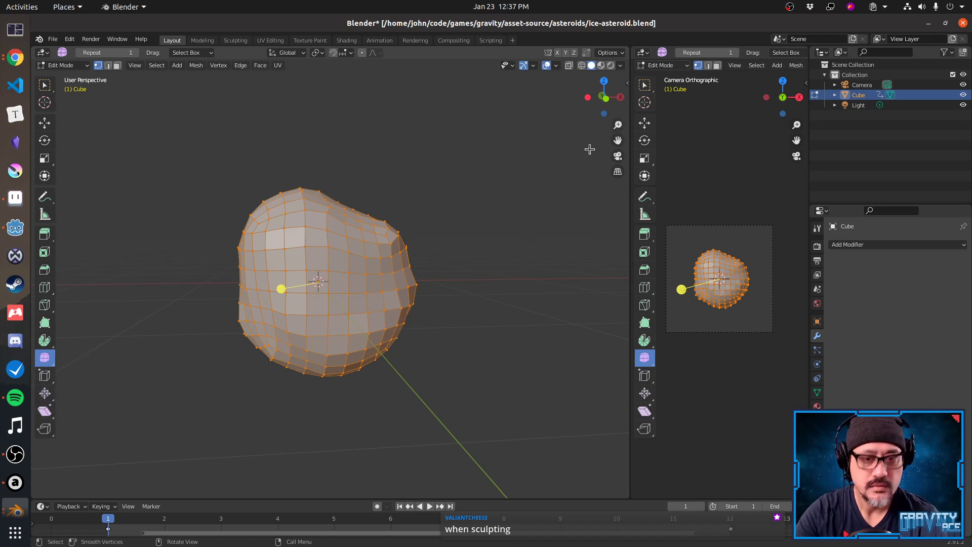
key(b)
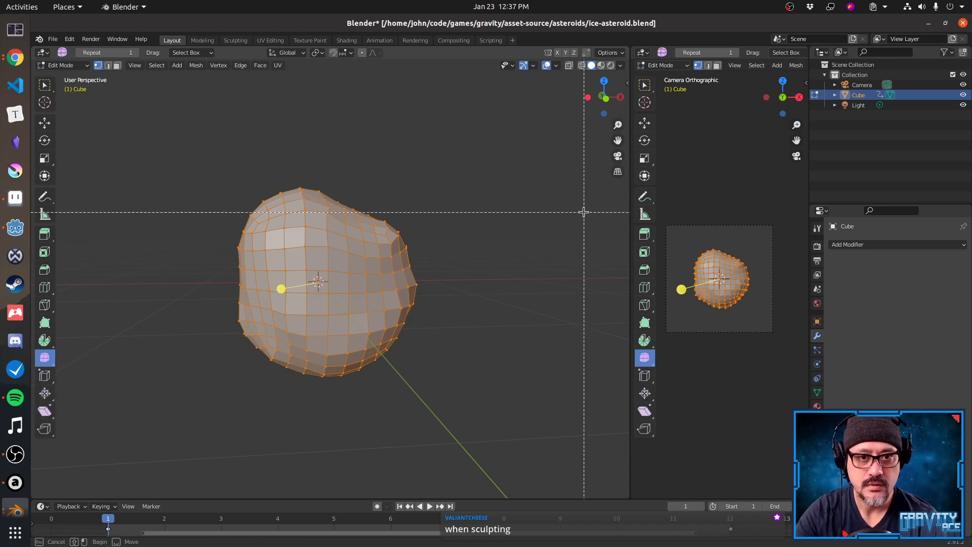
key(Escape)
Show the asteroid's transform properties and apply Shade Smooth to it in Object Mode.
key(n)
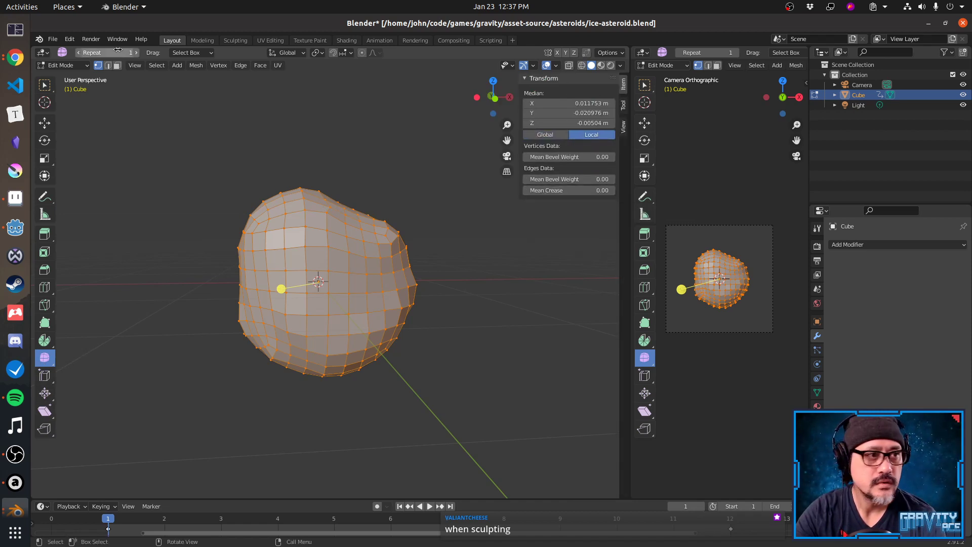
click(85, 65)
click(67, 77)
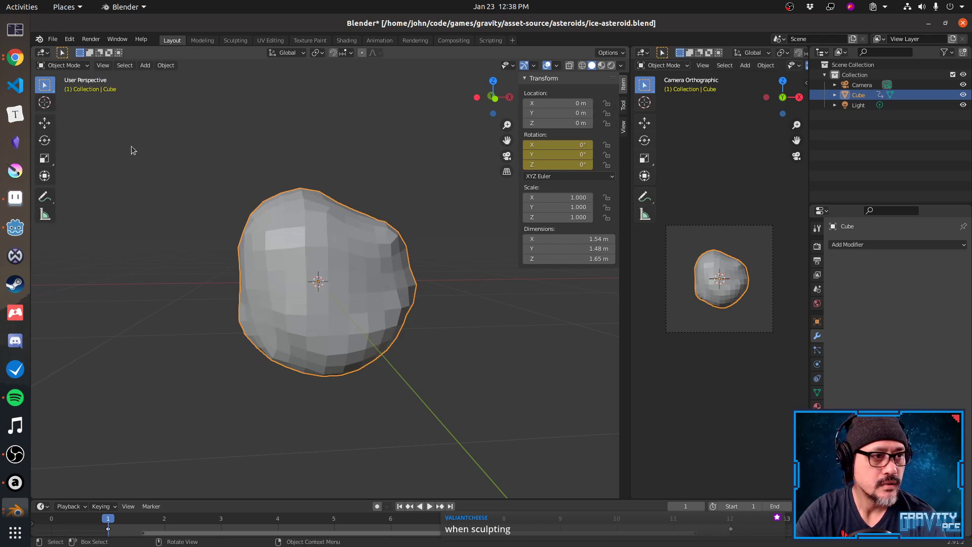
key(shift+space)
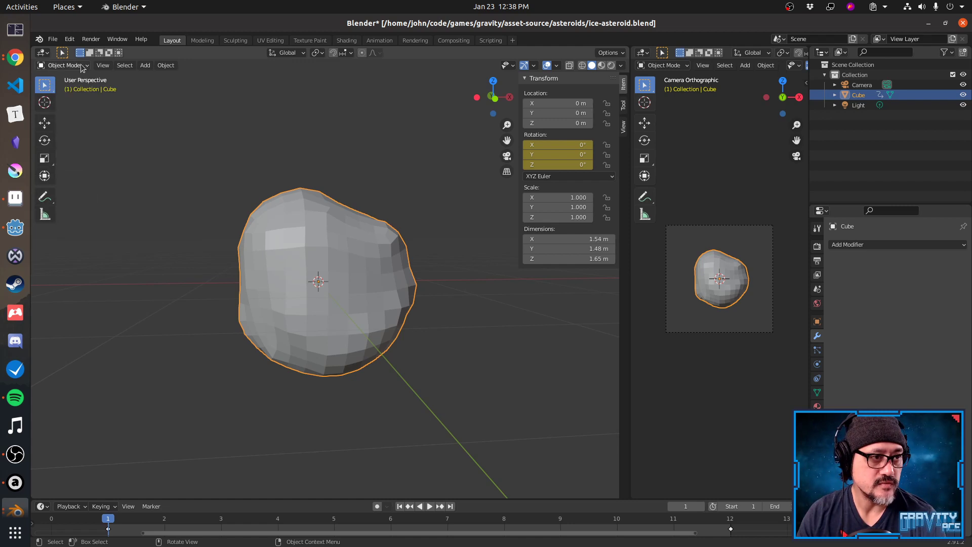
click(165, 66)
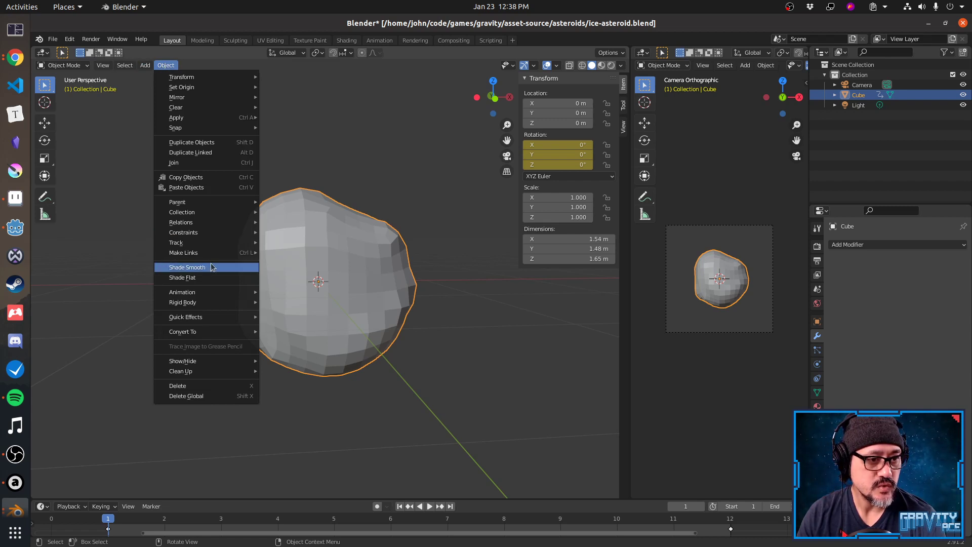
click(186, 267)
Play the smooth-shaded asteroid's rotation and step frame by frame from frame 1 to frame 5 to check its silhouette.
mouse_move(217, 346)
middle_down()
mouse_move(234, 350)
mouse_move(222, 353)
middle_up()
key(space)
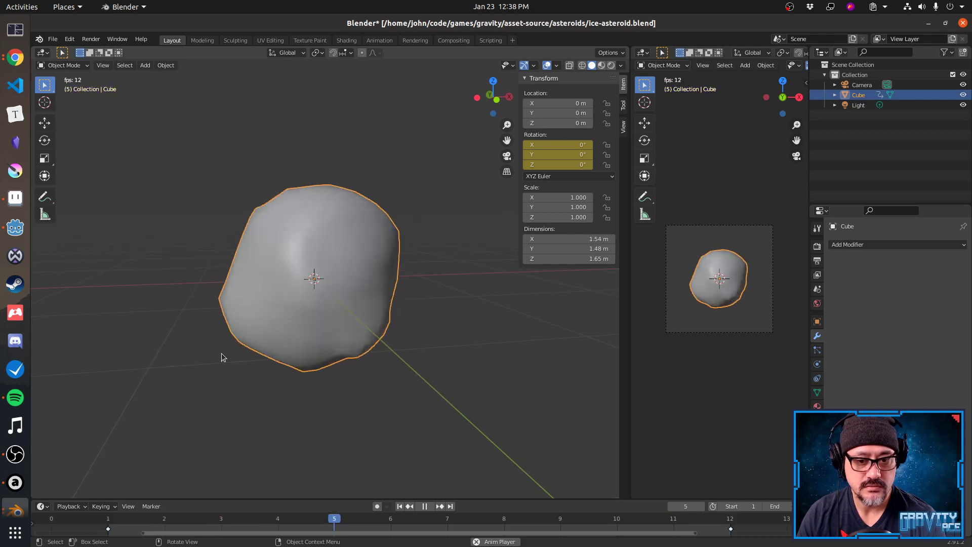
key(space)
key(shift+Left)
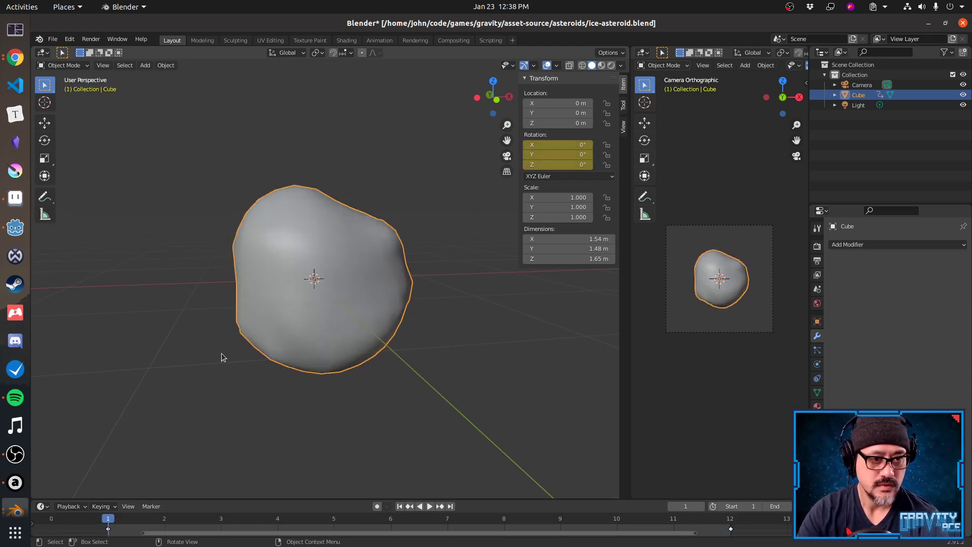
key(Right)
key(Right)
key(Right)
key(Right)
key(Right)
key(Right)
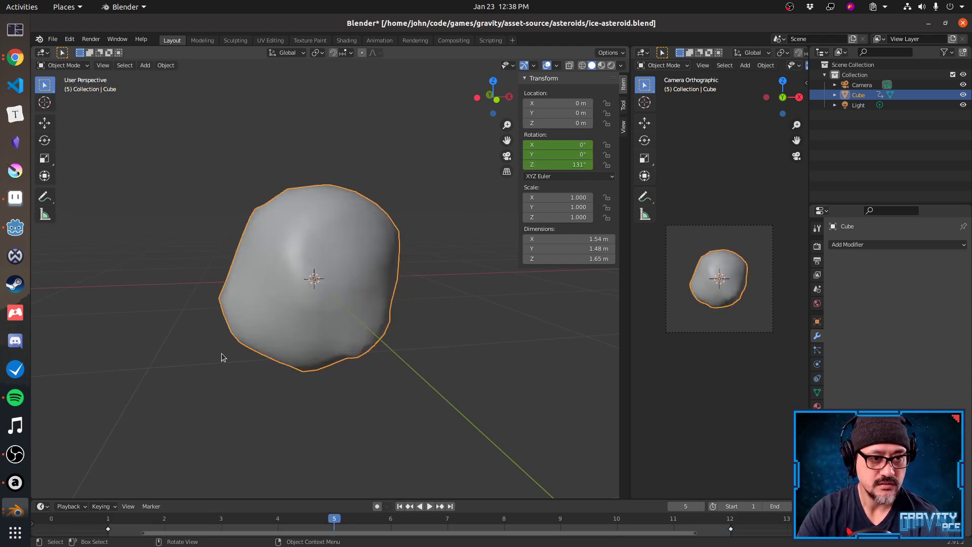
Review the asteroid's rotation by stepping through frames 1 to 12 in both directions and playing the animation.
key(Right)
key(Right)
key(Right)
key(Right)
key(Right)
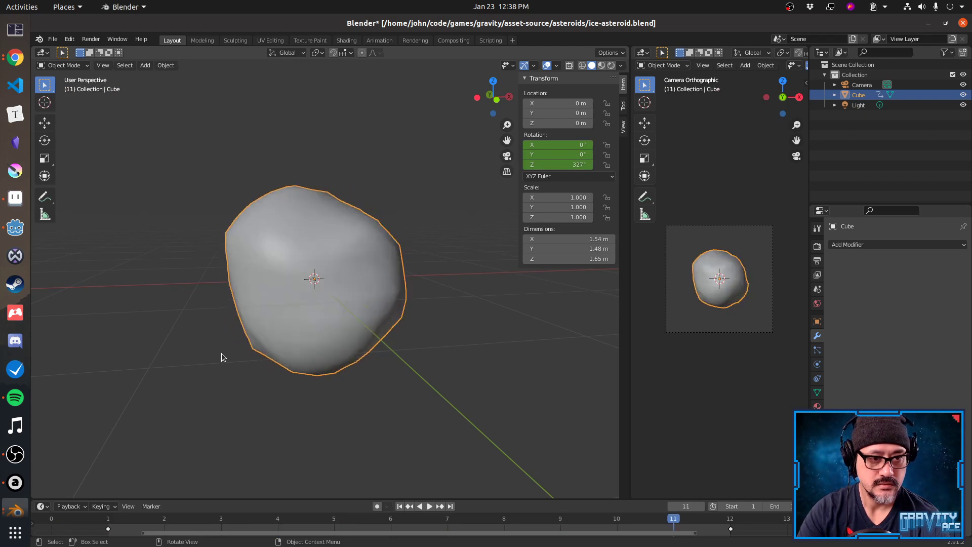
key(Right)
key(Left)
key(Left)
key(Left)
key(Left)
key(Left)
key(Left)
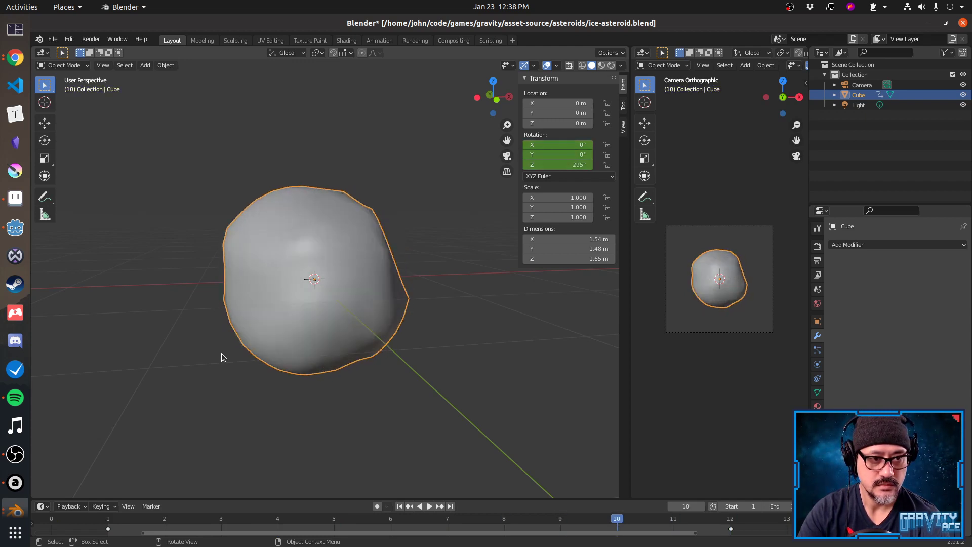
key(Left)
key(Left)
key(Left)
key(Left)
key(Left)
key(Left)
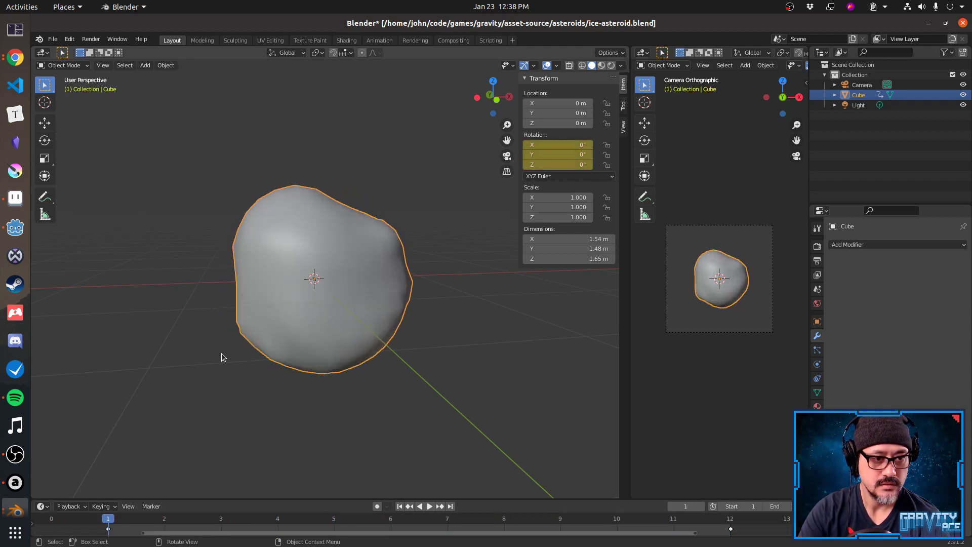
key(Right)
key(Right)
key(Right)
key(Right)
key(Right)
key(Right)
key(Right)
key(Right)
key(Right)
key(Right)
key(Right)
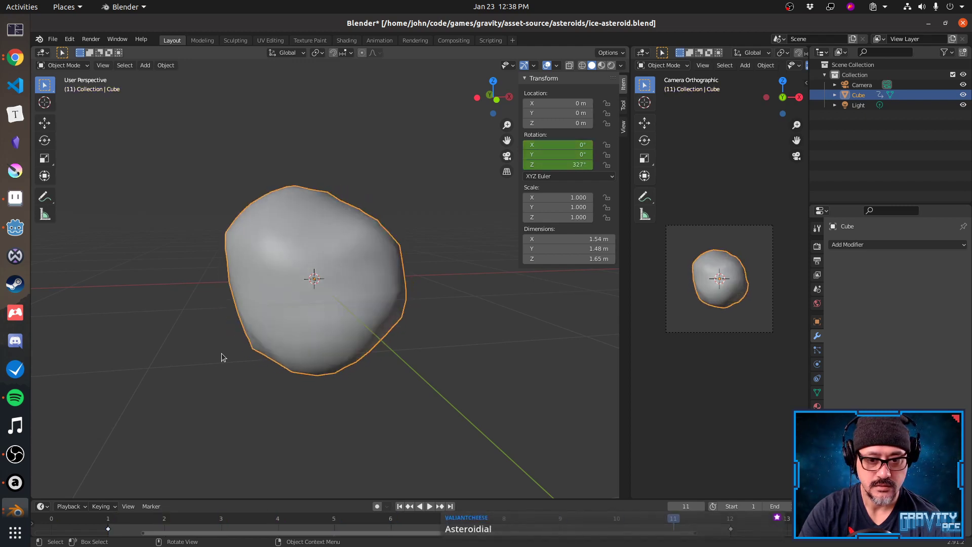
key(space)
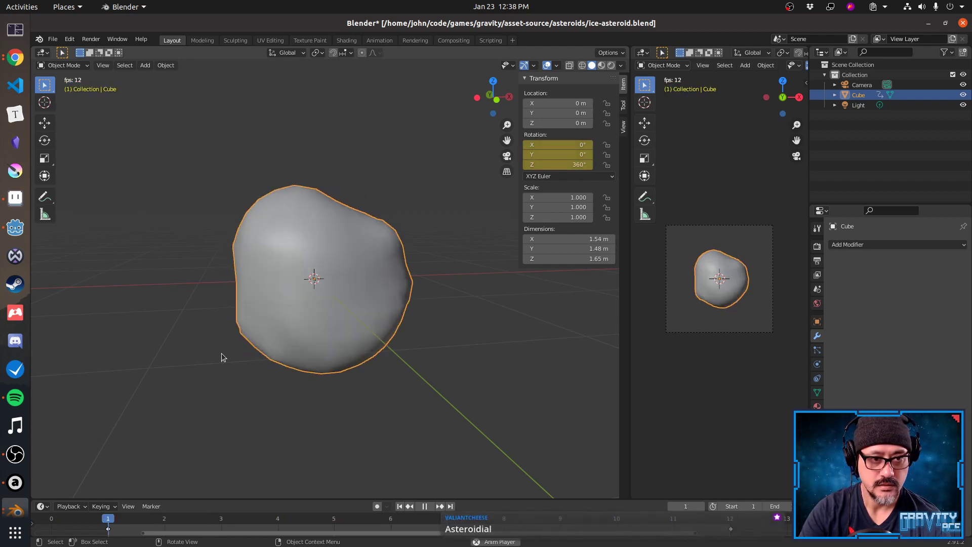
key(space)
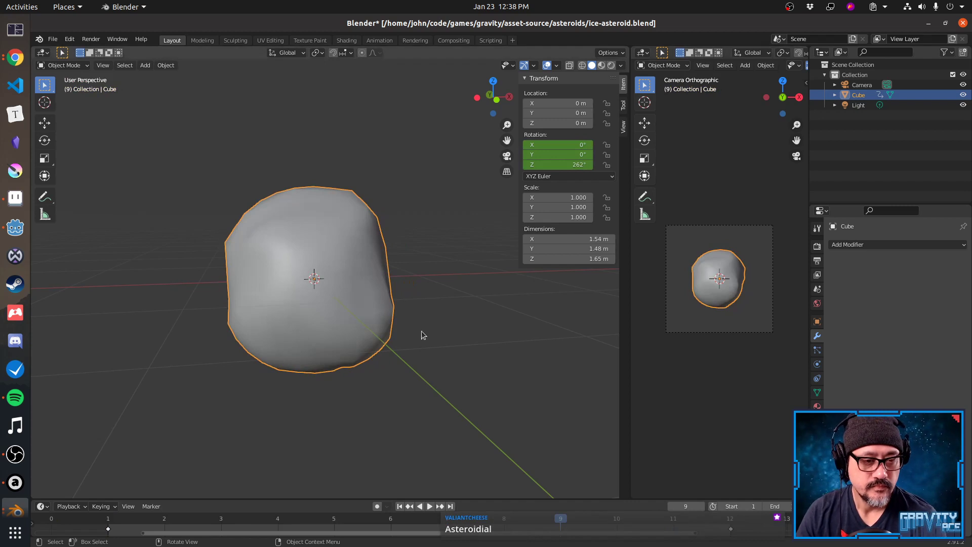
Switch the asteroid mesh from Object Mode to Sculpt Mode.
middle_drag(424, 332, 338, 268)
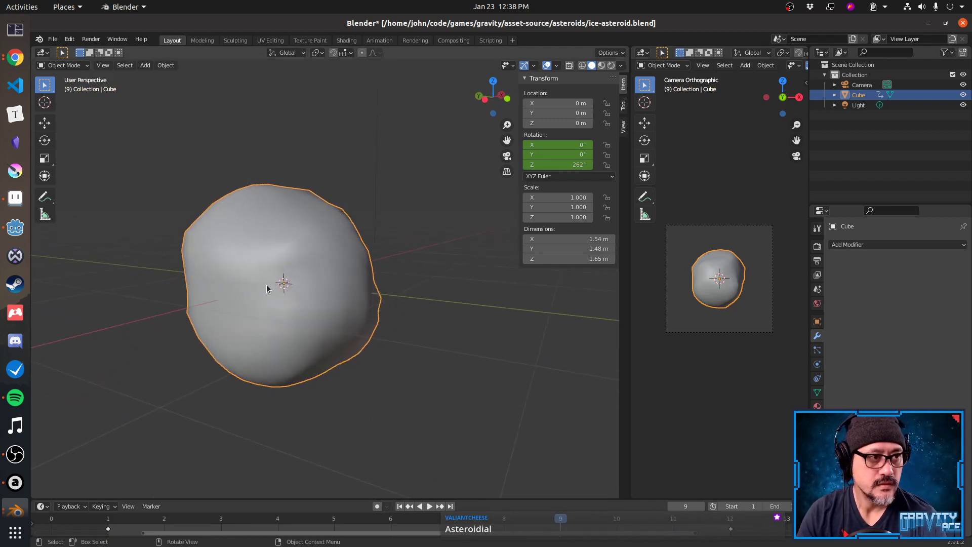
click(71, 65)
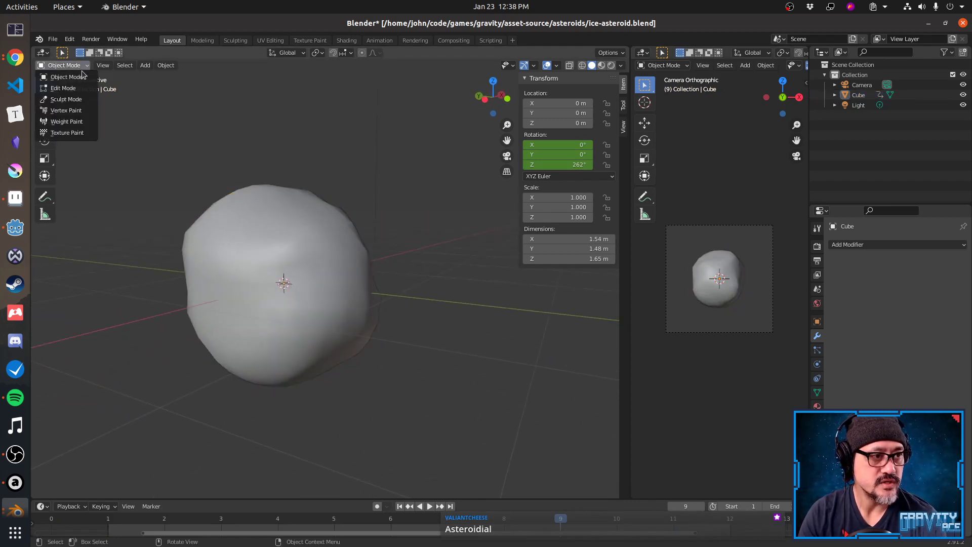
click(75, 98)
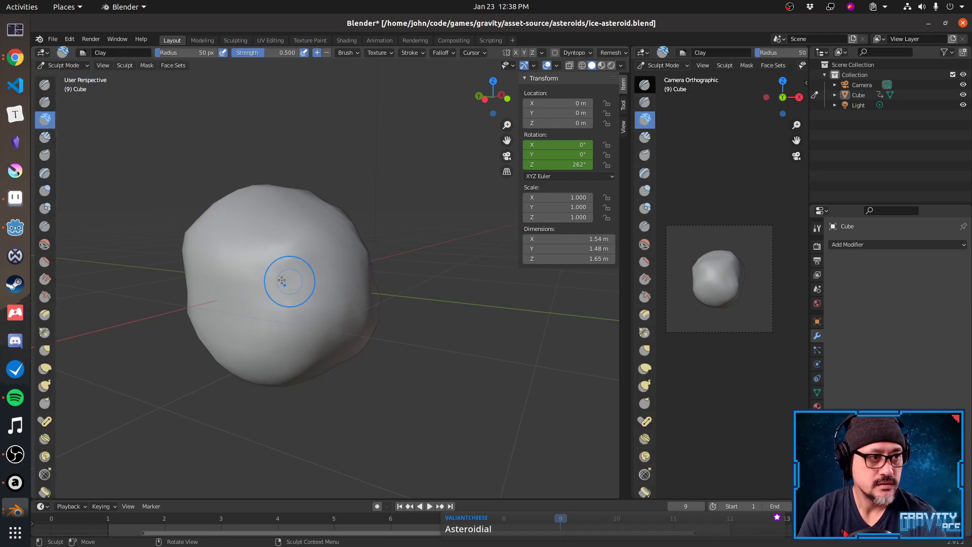
middle_drag(282, 280, 321, 270)
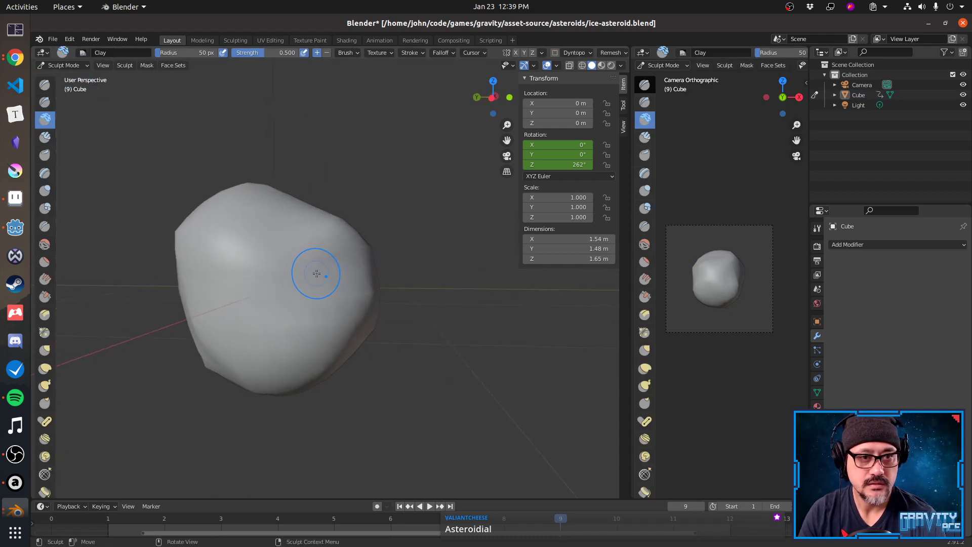
click(130, 72)
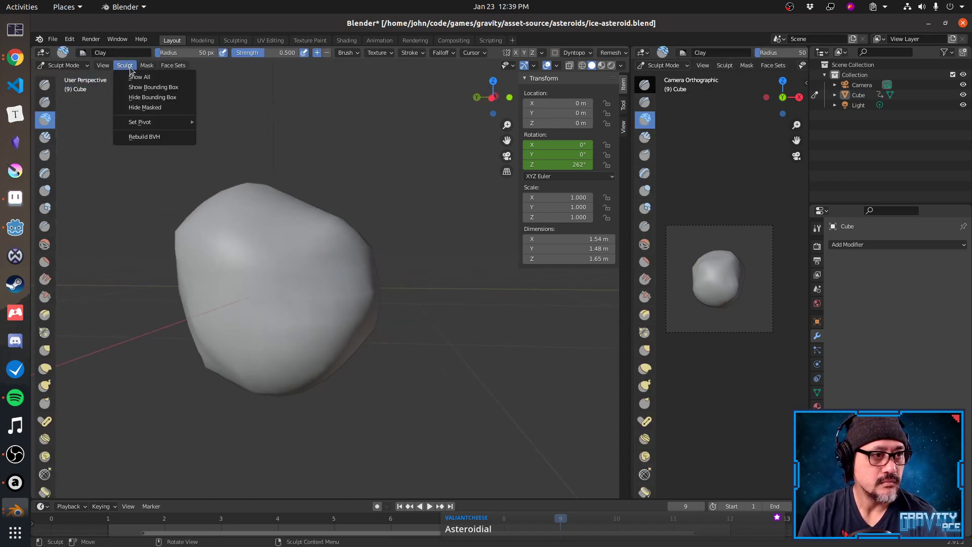
click(129, 70)
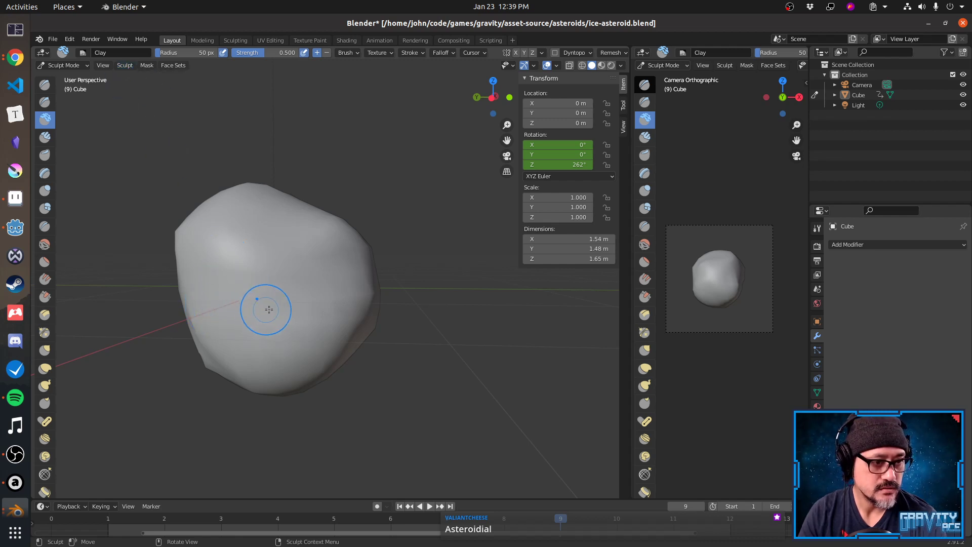
Carve shallow dents across the asteroid's side using the Clay brush at 50 px radius and 0.500 strength.
middle_drag(201, 307, 278, 293)
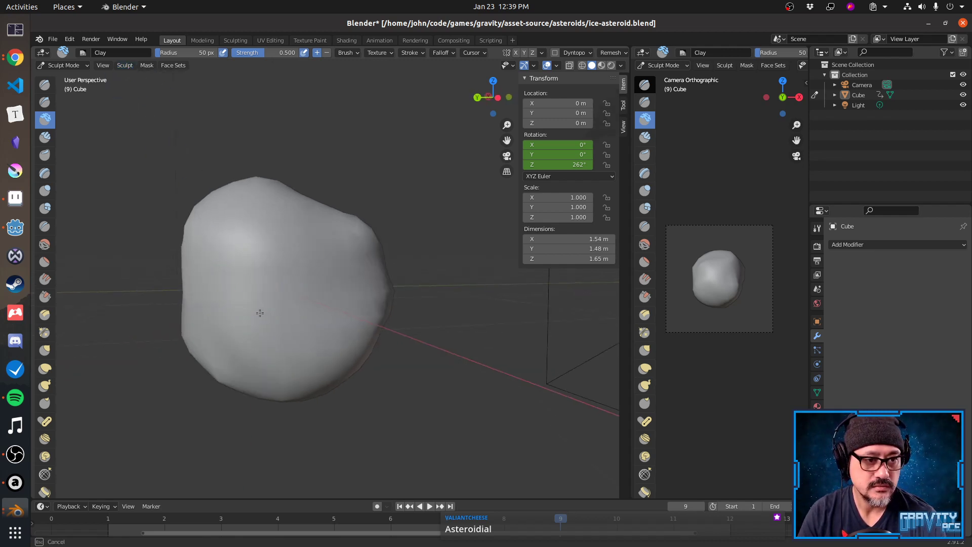
mouse_move(321, 277)
mouse_down()
mouse_move(309, 280)
mouse_move(337, 278)
mouse_up()
mouse_move(297, 305)
middle_down()
mouse_move(207, 300)
mouse_move(232, 301)
middle_up()
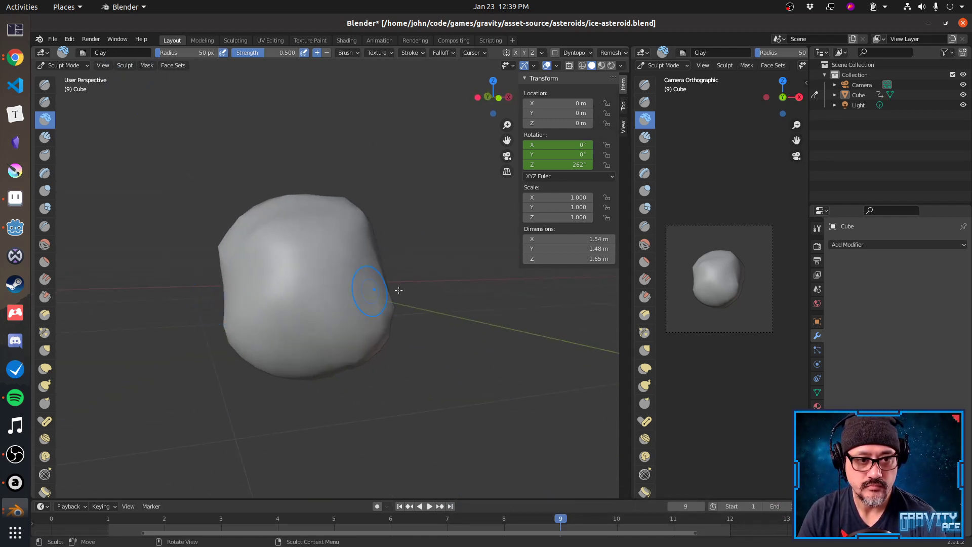
drag(369, 289, 278, 311)
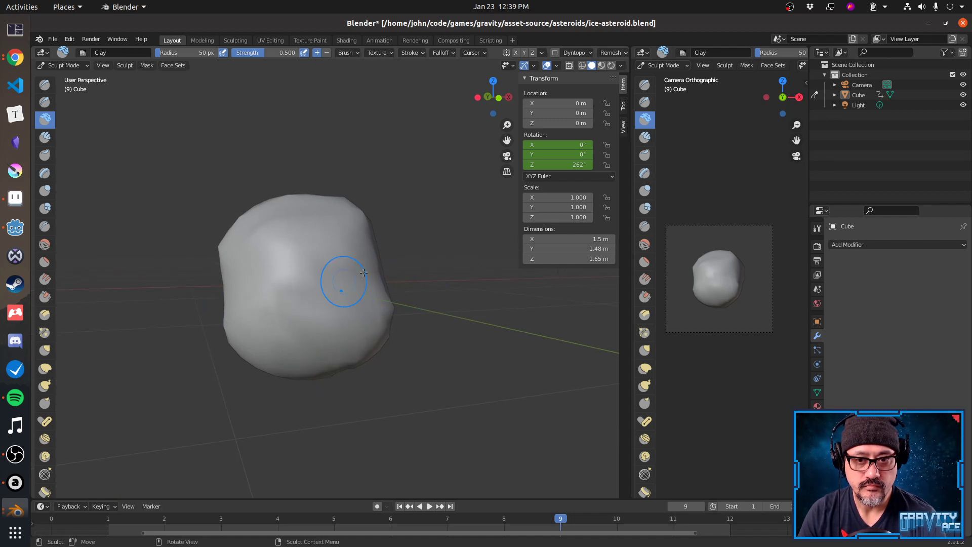
mouse_move(342, 282)
mouse_down()
mouse_move(299, 307)
mouse_move(311, 317)
mouse_up()
drag(353, 282, 276, 308)
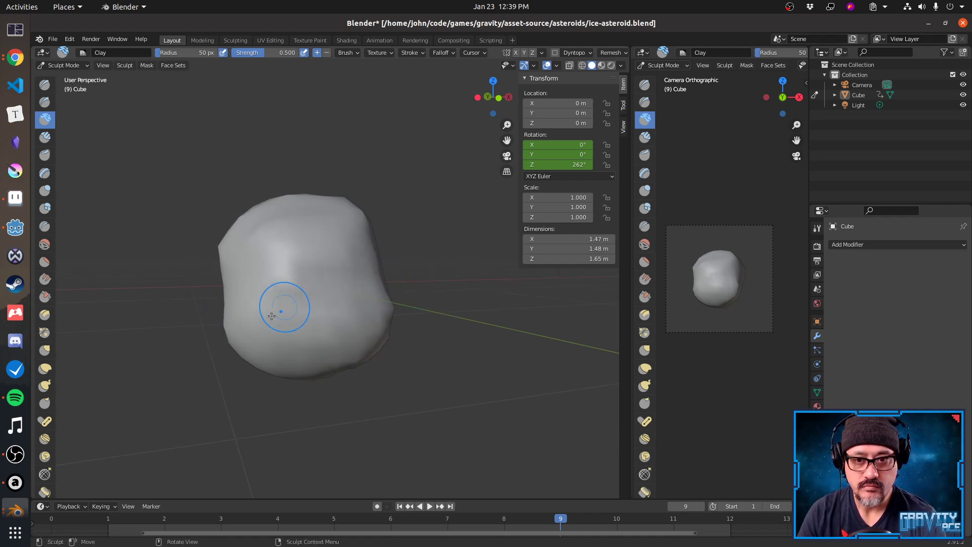
Play the rotation to frame 2 and carve the asteroid's lower part with the Clay brush.
middle_drag(348, 304, 357, 309)
key(space)
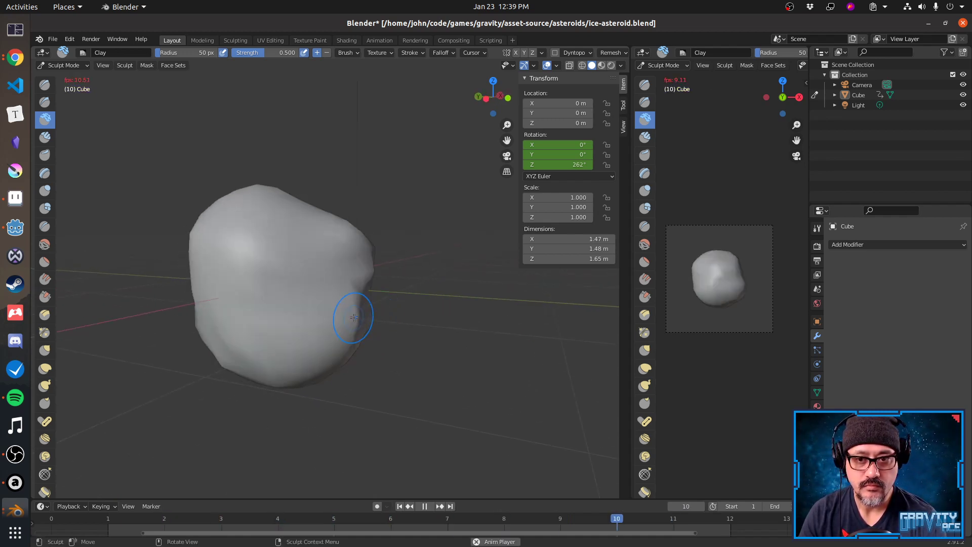
key(space)
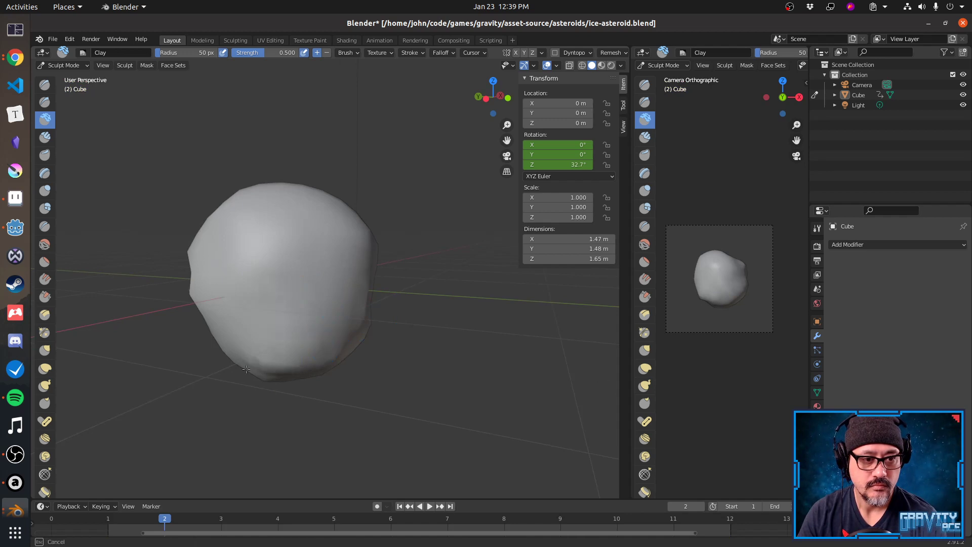
middle_drag(304, 373, 314, 309)
drag(313, 309, 331, 365)
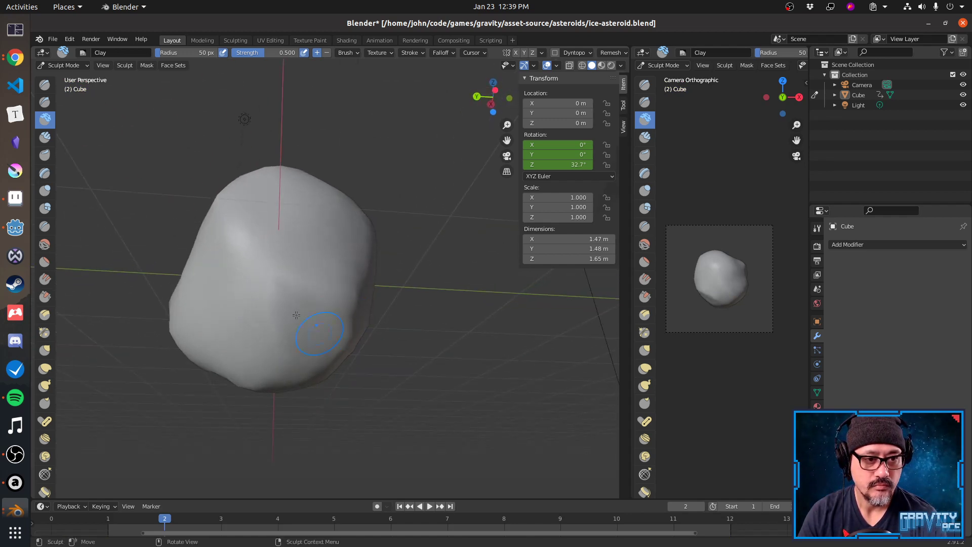
Play the rotation to frame 4 and carve Clay strokes down the middle of the newly exposed side.
key(space)
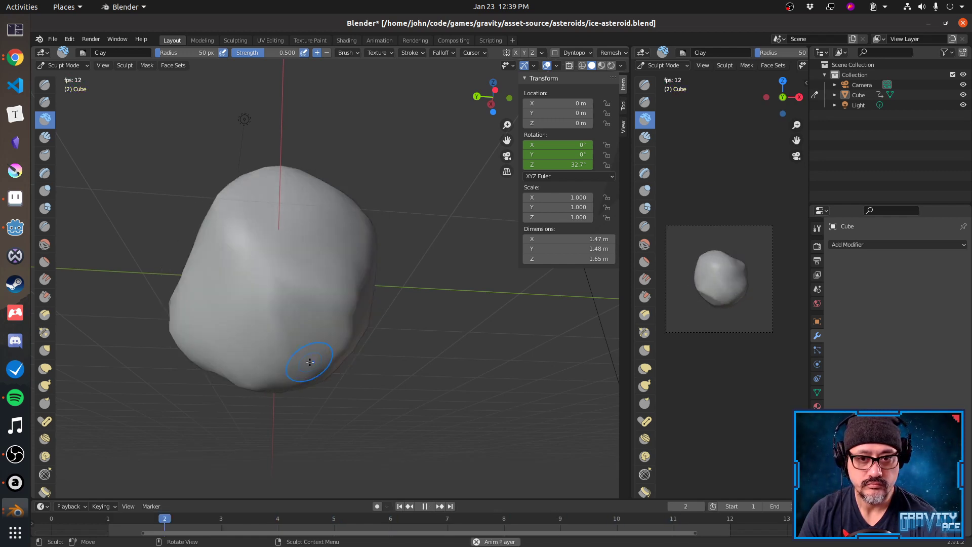
key(space)
mouse_move(311, 364)
middle_down()
mouse_move(265, 376)
mouse_move(317, 388)
middle_up()
mouse_move(298, 294)
mouse_down()
mouse_move(239, 304)
mouse_move(262, 276)
mouse_move(239, 311)
mouse_up()
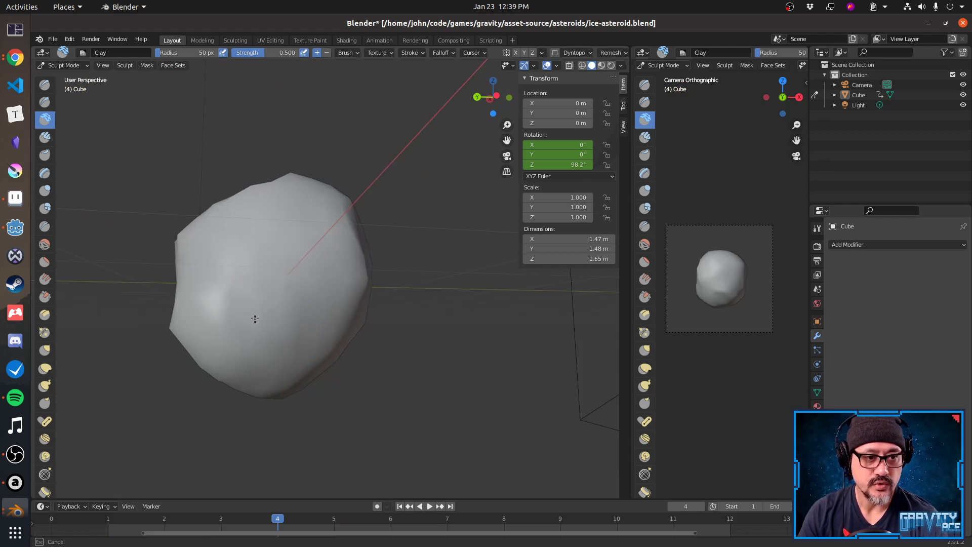
drag(273, 270, 251, 328)
Play the rotation to frame 5 and carve the upper part of the facing side with the Clay brush.
key(space)
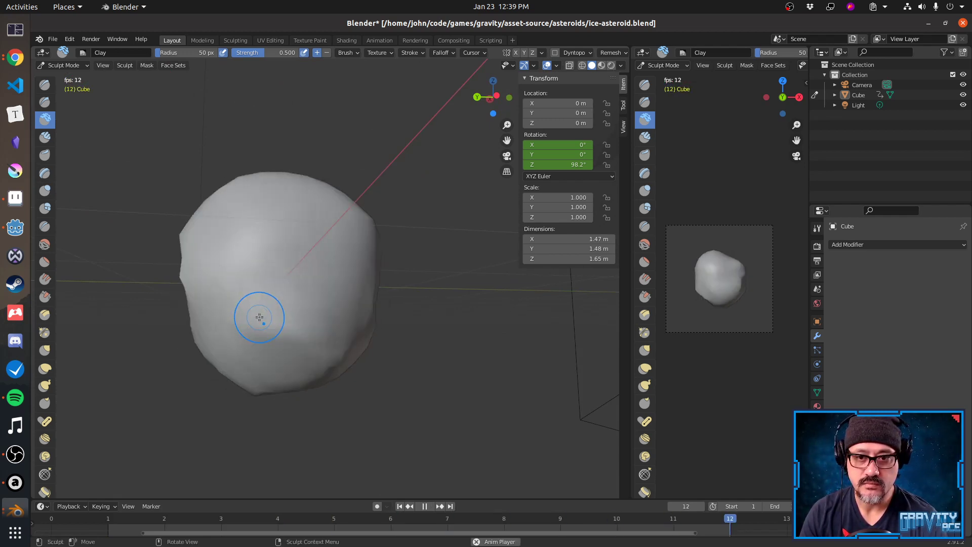
key(space)
mouse_move(266, 314)
middle_down()
mouse_move(319, 325)
mouse_move(307, 313)
mouse_move(321, 304)
mouse_move(260, 319)
mouse_move(145, 311)
middle_up()
middle_drag(285, 271, 281, 273)
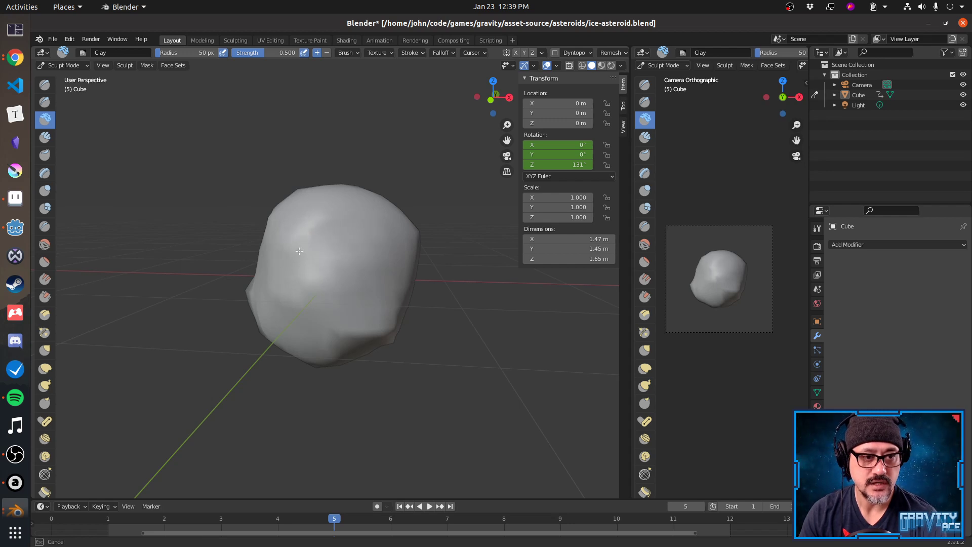
mouse_move(334, 243)
mouse_down()
mouse_move(318, 261)
mouse_move(347, 239)
mouse_move(309, 245)
mouse_up()
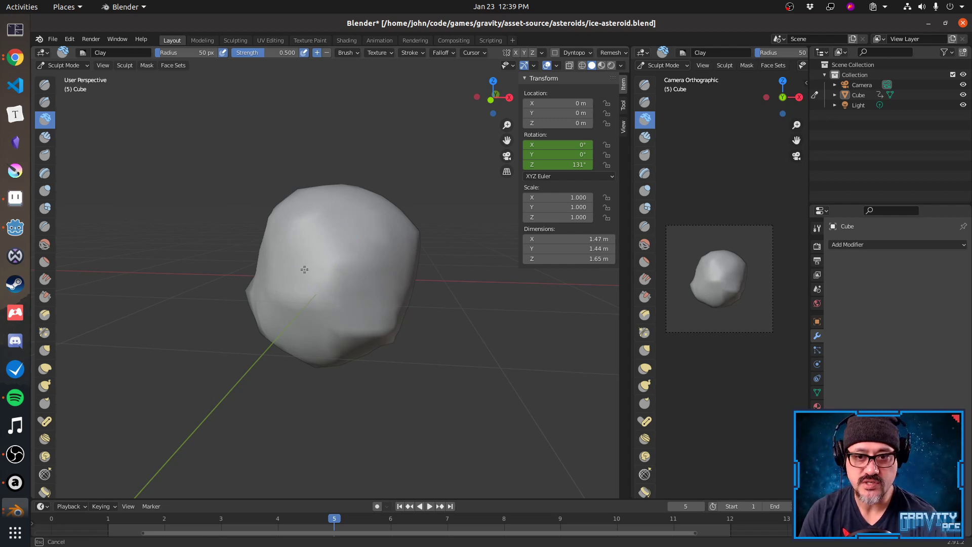
Carve more Clay dents around the asteroid's middle, playing the rotation between strokes, and return to frame 1.
key(space)
mouse_move(323, 241)
mouse_down()
mouse_move(306, 268)
mouse_move(309, 230)
mouse_move(317, 238)
mouse_move(329, 218)
mouse_move(324, 239)
mouse_up()
key(space)
mouse_move(288, 267)
mouse_down()
mouse_move(325, 242)
mouse_move(321, 254)
mouse_up()
middle_drag(321, 269, 331, 269)
drag(327, 237, 297, 278)
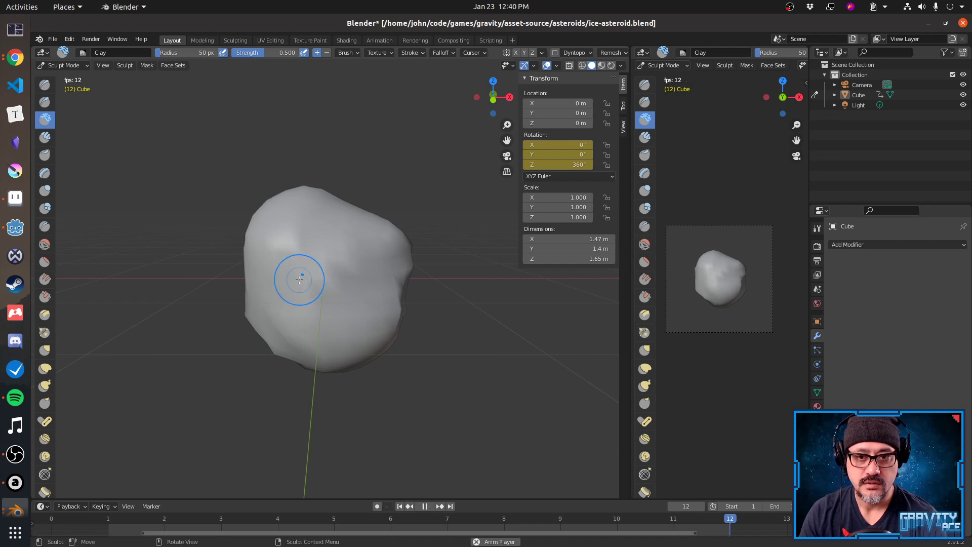
key(space)
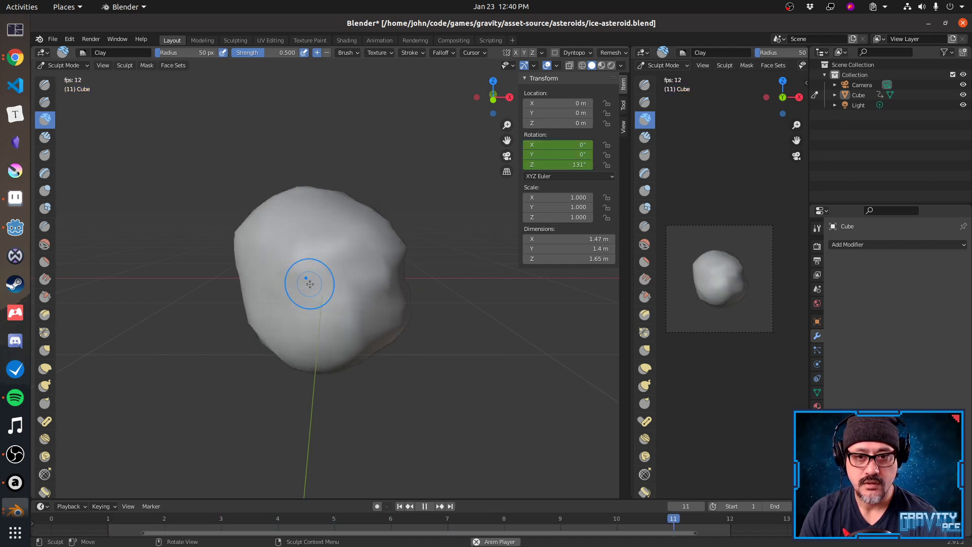
key(Escape)
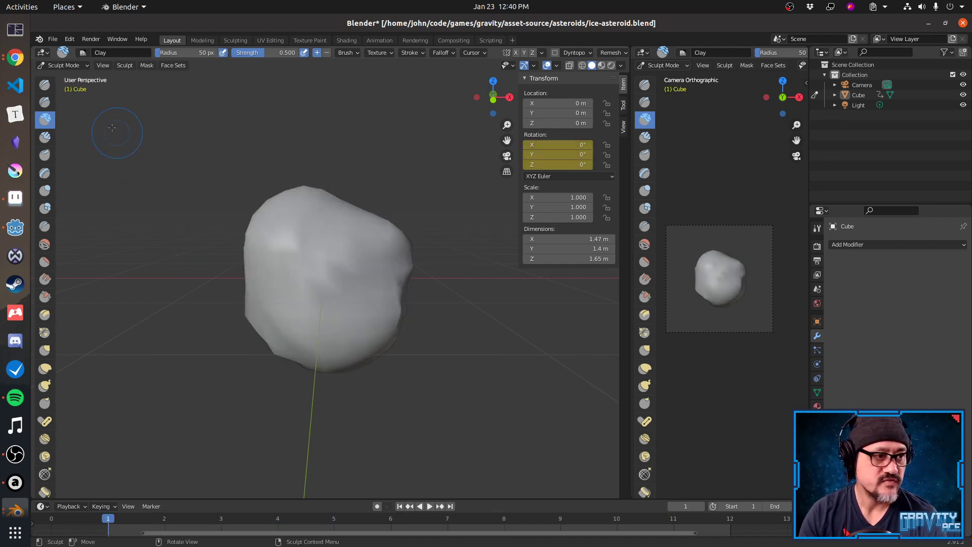
Cut a diagonal groove across the asteroid's front with the Crease brush at 0.250 strength and inspect it from several angles.
click(45, 227)
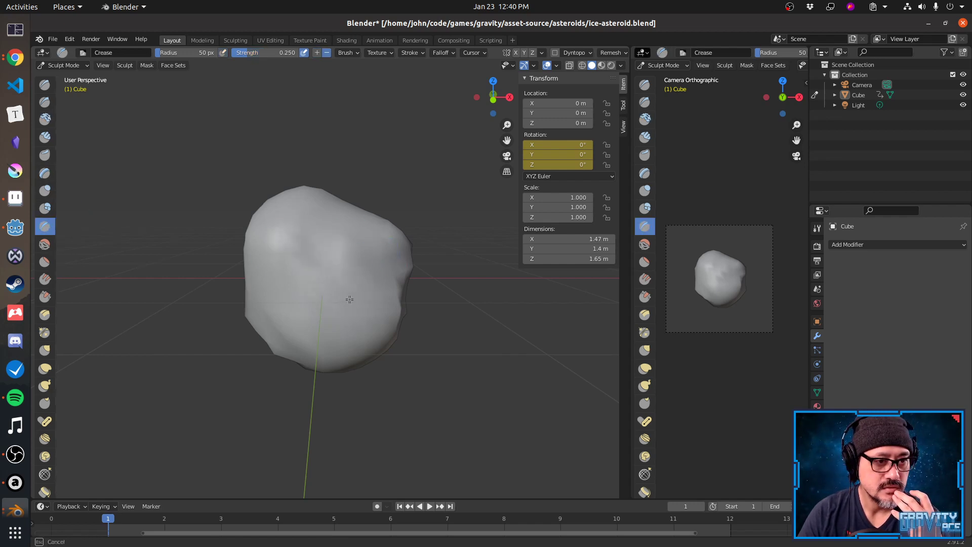
drag(315, 244, 348, 295)
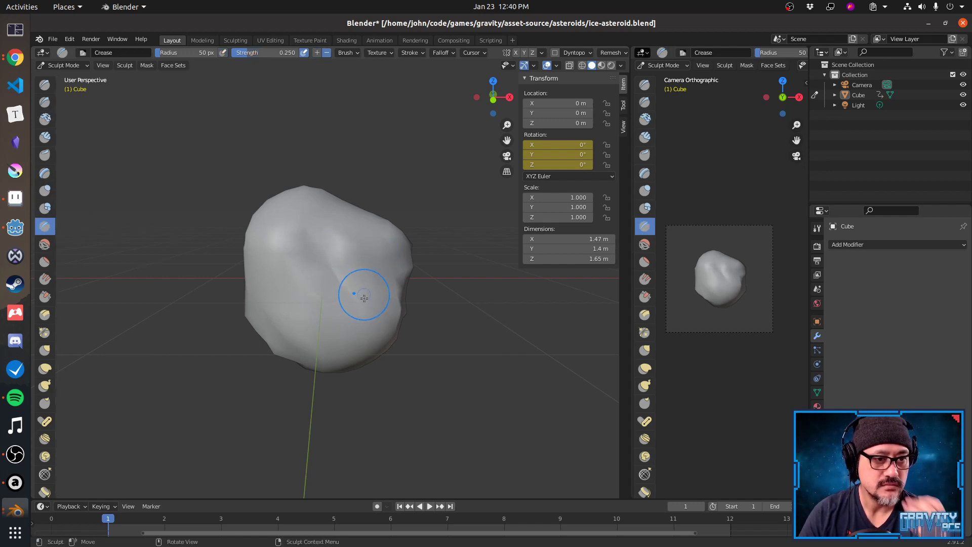
middle_drag(363, 289, 389, 292)
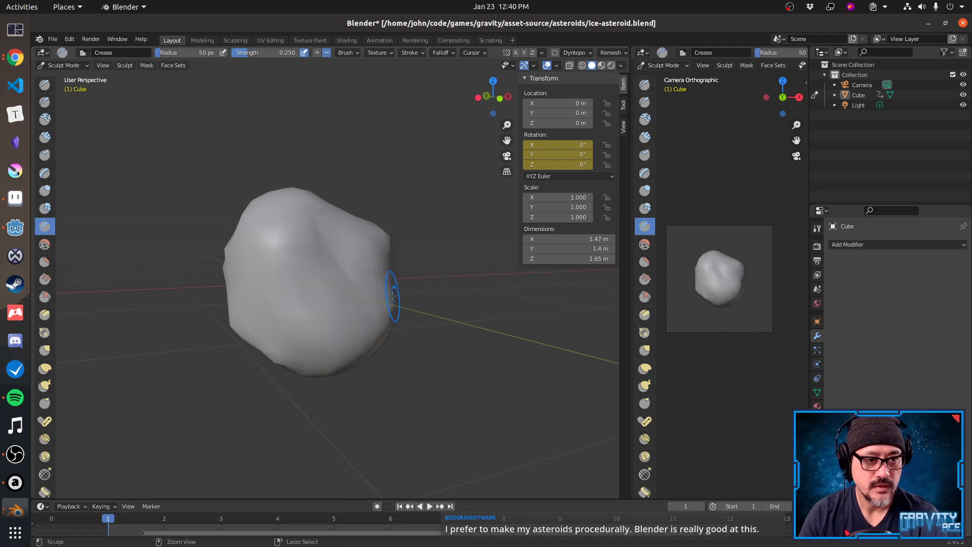
middle_drag(390, 289, 347, 308)
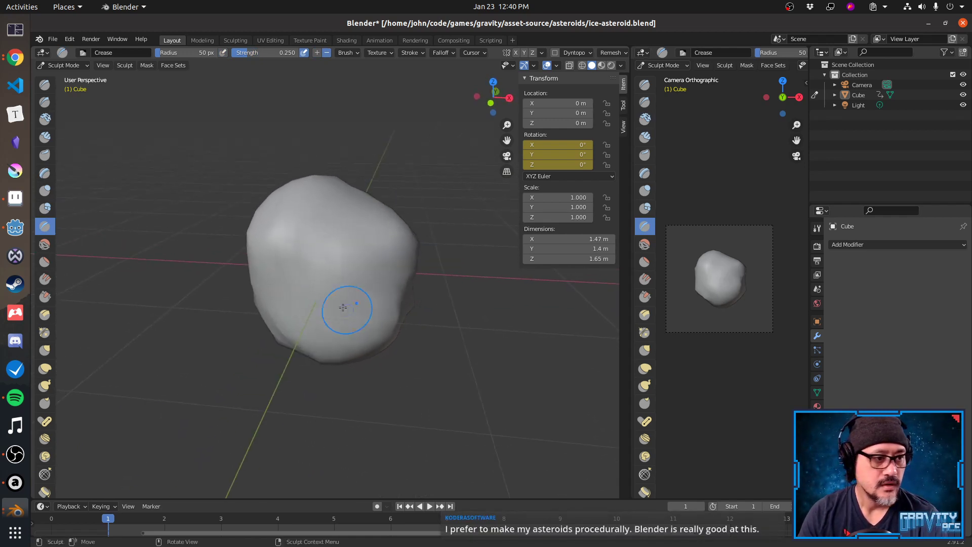
Pull the asteroid's upper shoulder outward with the Elastic Deform brush at 50 px radius and 0.500 strength.
click(41, 369)
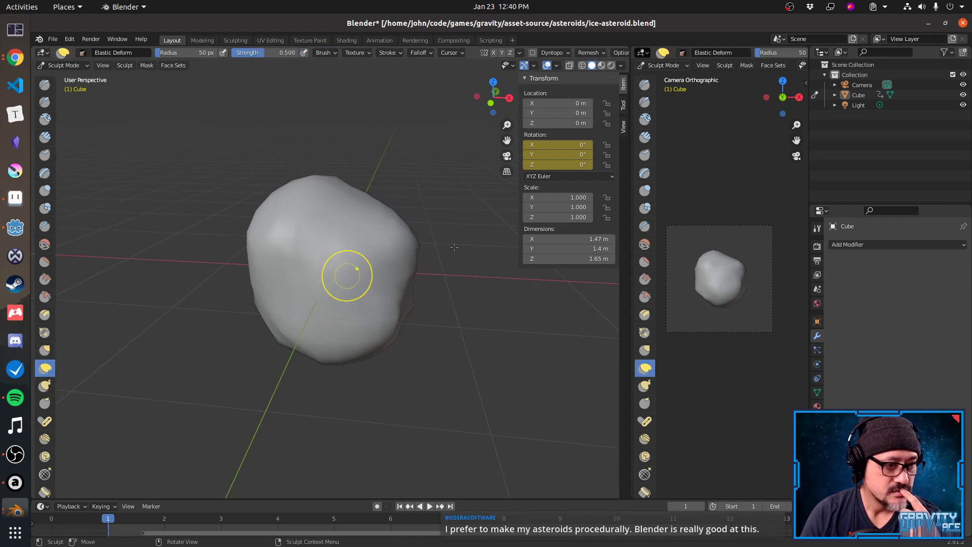
mouse_move(402, 225)
mouse_down()
mouse_move(409, 237)
mouse_move(448, 219)
mouse_move(436, 226)
mouse_up()
mouse_move(448, 193)
mouse_down()
mouse_move(256, 208)
mouse_move(282, 232)
mouse_move(234, 229)
mouse_move(333, 185)
mouse_move(324, 198)
mouse_move(368, 144)
mouse_move(420, 232)
mouse_move(360, 315)
mouse_move(373, 335)
mouse_up()
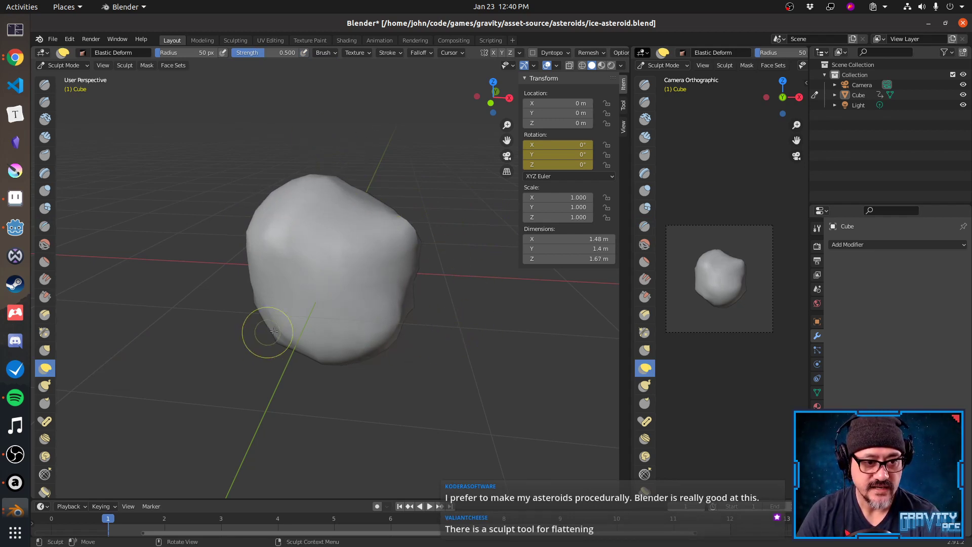
Play the rotation to frame 5 and reshape the facing side with Elastic Deform strokes.
middle_drag(276, 331, 327, 326)
key(space)
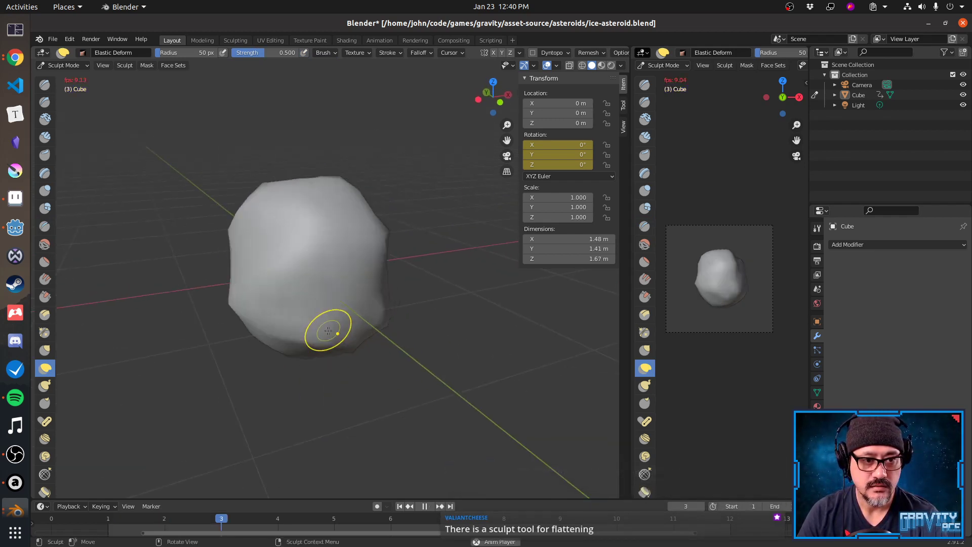
key(space)
drag(293, 292, 321, 331)
drag(299, 258, 228, 234)
middle_drag(329, 230, 262, 275)
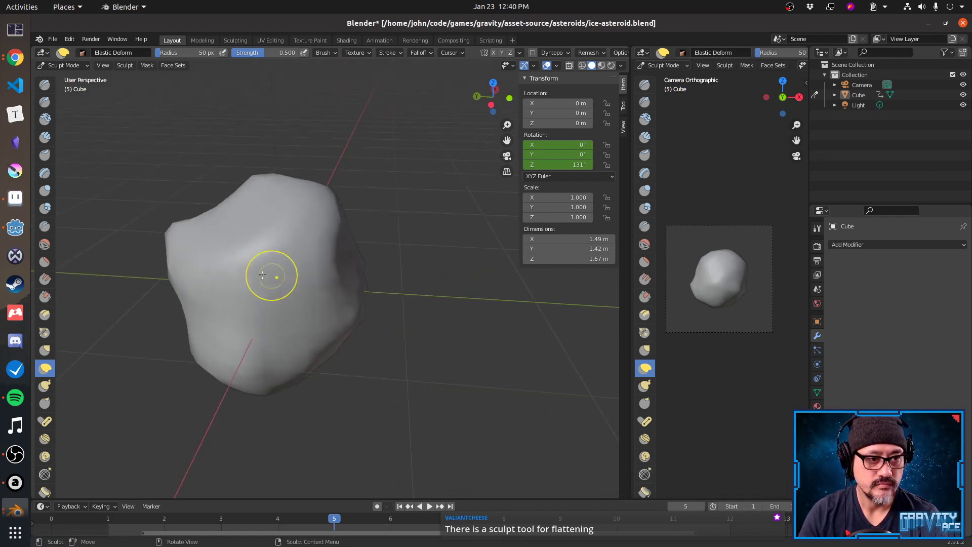
Play the rotation to frame 10 and set up the Flatten/Contrast brush with a 206 px radius and 0.500 strength.
key(space)
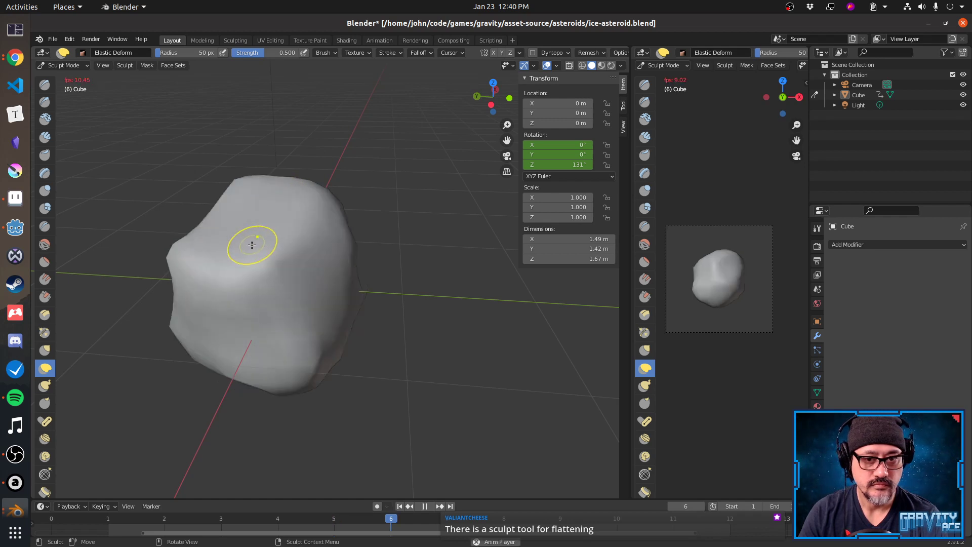
key(space)
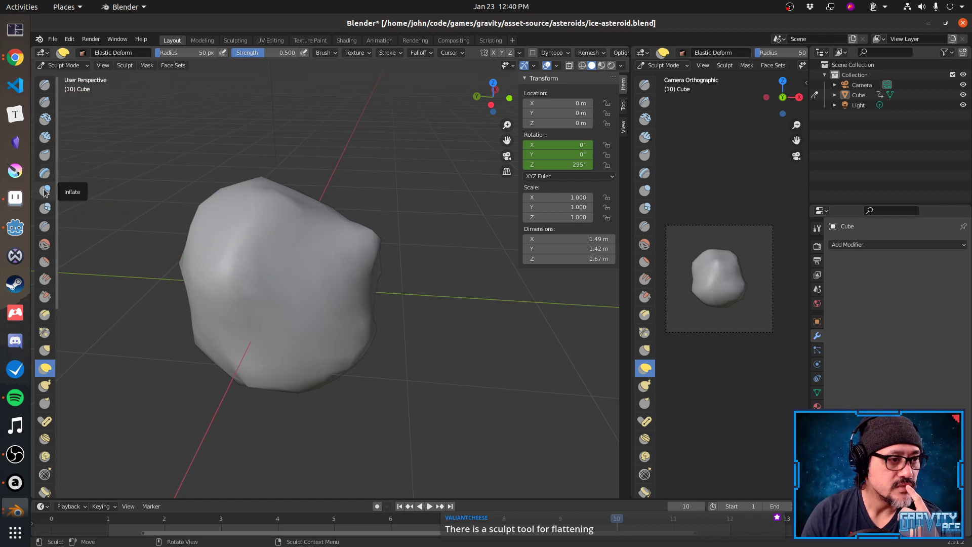
click(44, 261)
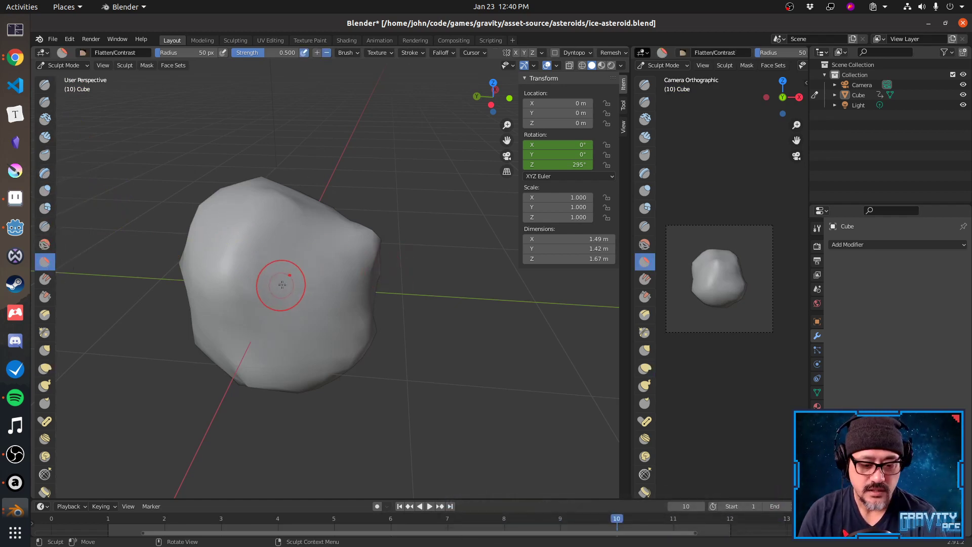
mouse_move(282, 285)
mouse_down()
mouse_move(256, 278)
mouse_move(292, 284)
mouse_move(263, 278)
mouse_up()
key(bracketright)
key(bracketright)
key(bracketright)
key(bracketright)
key(bracketright)
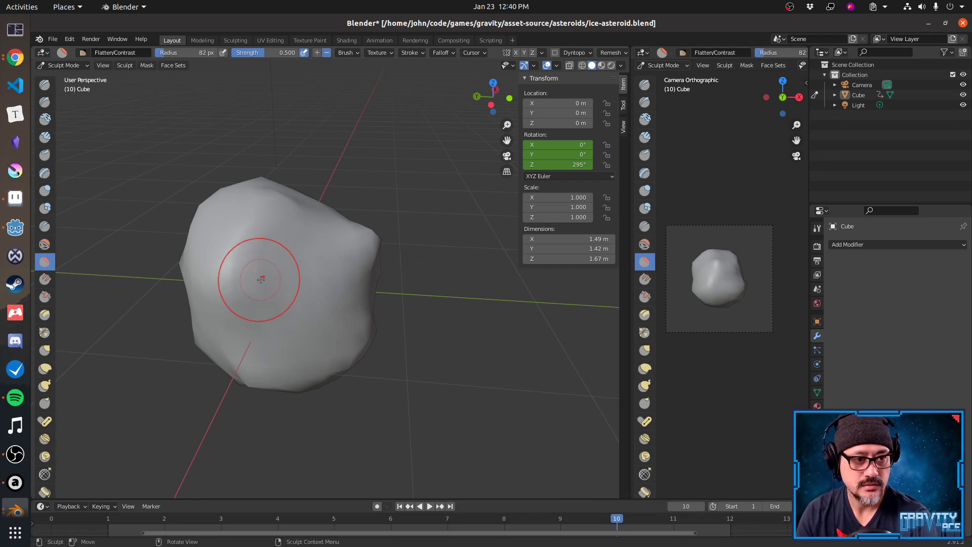
key(bracketright)
key(bracketright)
key(bracketright)
key(bracketright)
key(bracketright)
key(bracketright)
key(bracketright)
Flatten the asteroid's broad side faces with the 206 px Flatten/Contrast brush, working from several angles.
mouse_move(272, 281)
middle_down()
mouse_move(266, 263)
mouse_move(262, 294)
middle_up()
middle_drag(259, 257, 260, 254)
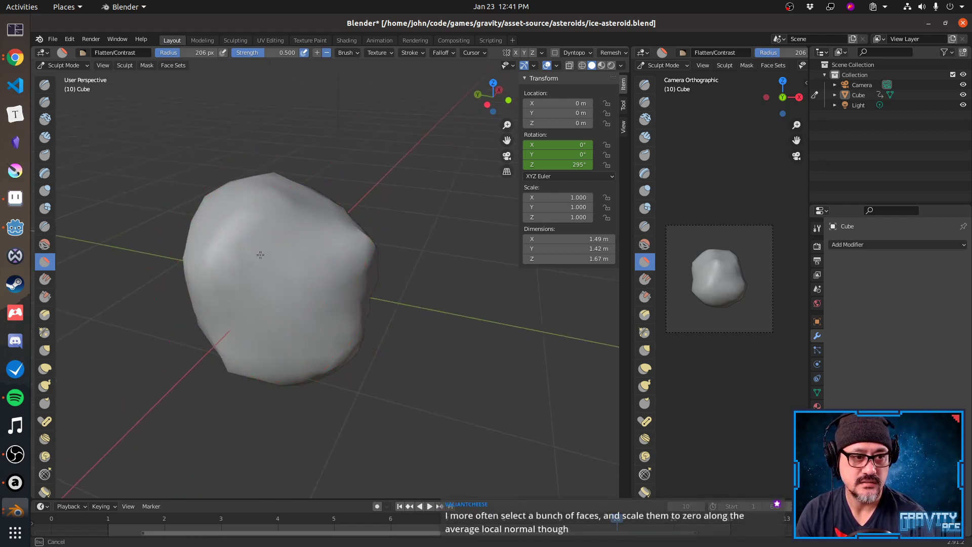
mouse_move(268, 304)
middle_down()
mouse_move(303, 284)
mouse_move(324, 253)
mouse_move(319, 311)
middle_up()
drag(322, 301, 326, 306)
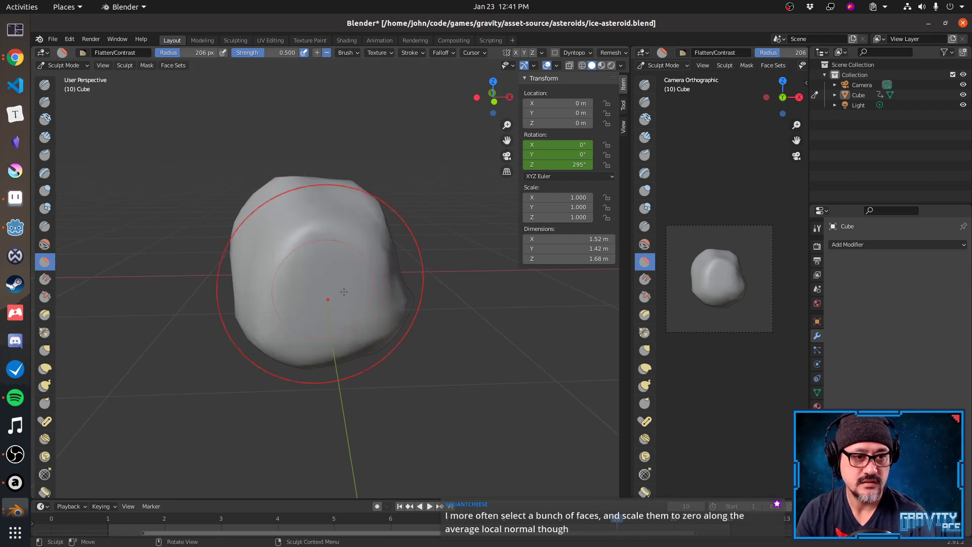
middle_drag(350, 290, 289, 294)
drag(354, 284, 358, 280)
drag(375, 329, 355, 309)
middle_drag(356, 310, 364, 302)
Reduce the Flatten/Contrast radius to 108 px and flatten the asteroid's front and upper faces.
key(bracketleft)
key(bracketleft)
key(bracketleft)
key(bracketleft)
key(bracketleft)
key(bracketleft)
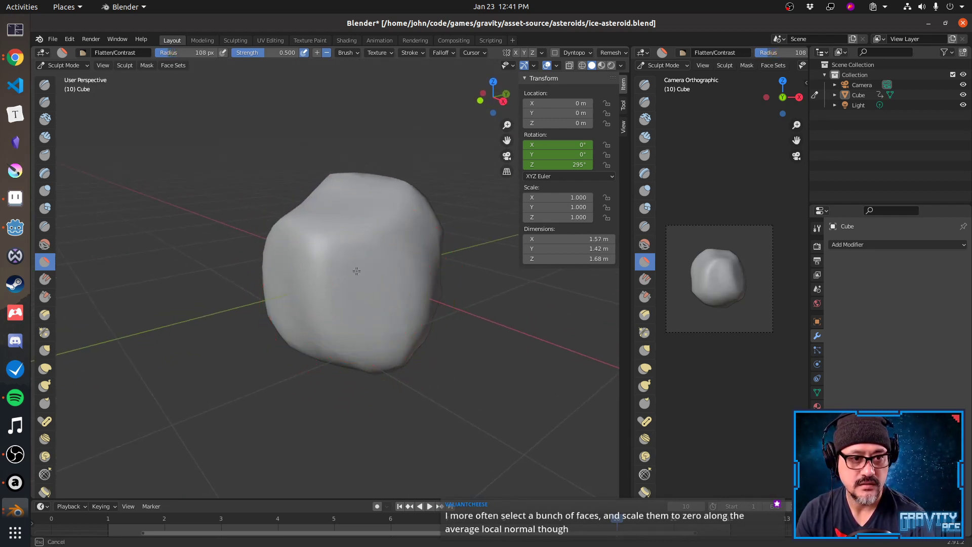
drag(376, 310, 367, 302)
mouse_move(352, 283)
middle_down()
mouse_move(389, 297)
mouse_move(392, 308)
middle_up()
drag(341, 237, 334, 247)
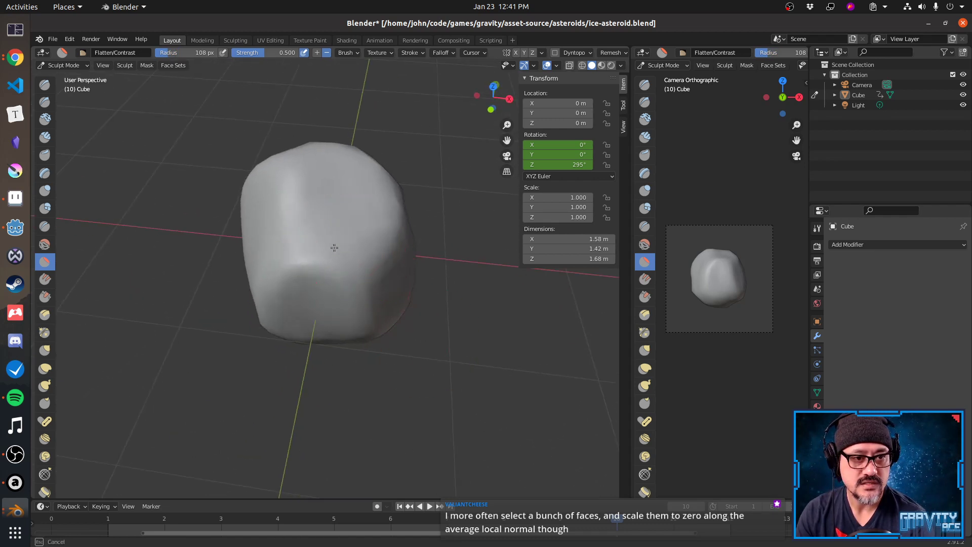
drag(302, 187, 318, 206)
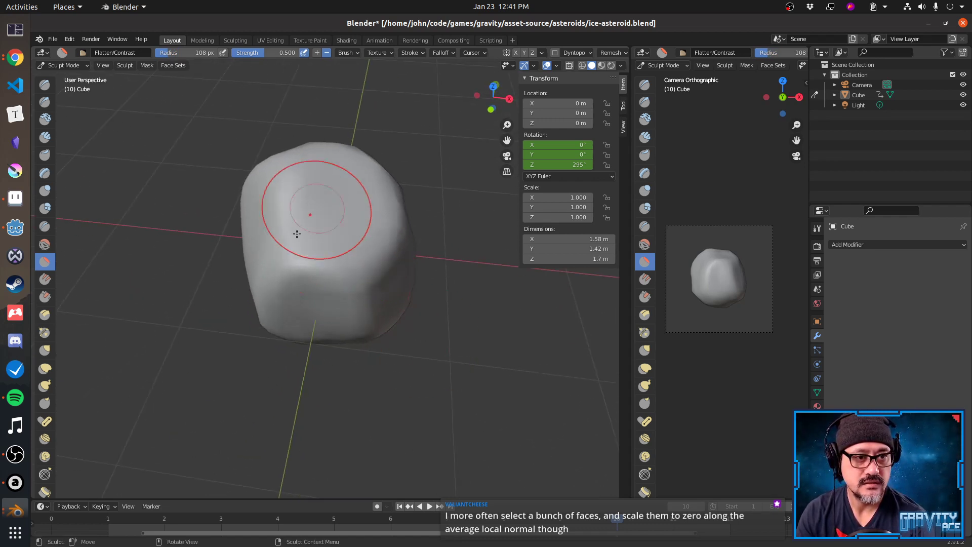
Flatten the remaining rounded areas around the asteroid's side and back with the 108 px Flatten/Contrast brush.
middle_drag(317, 209, 440, 181)
drag(296, 238, 263, 296)
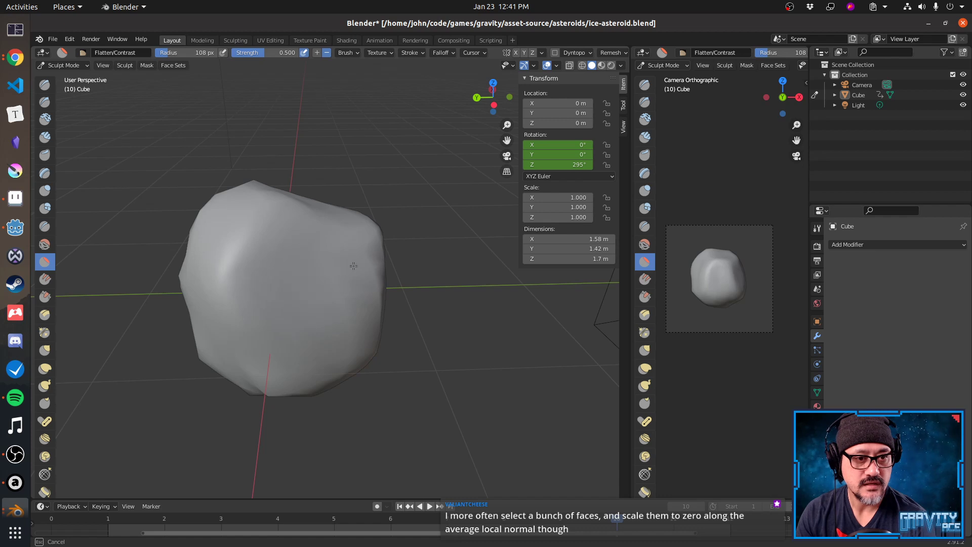
drag(365, 294, 364, 294)
middle_drag(363, 293, 336, 282)
drag(336, 282, 326, 263)
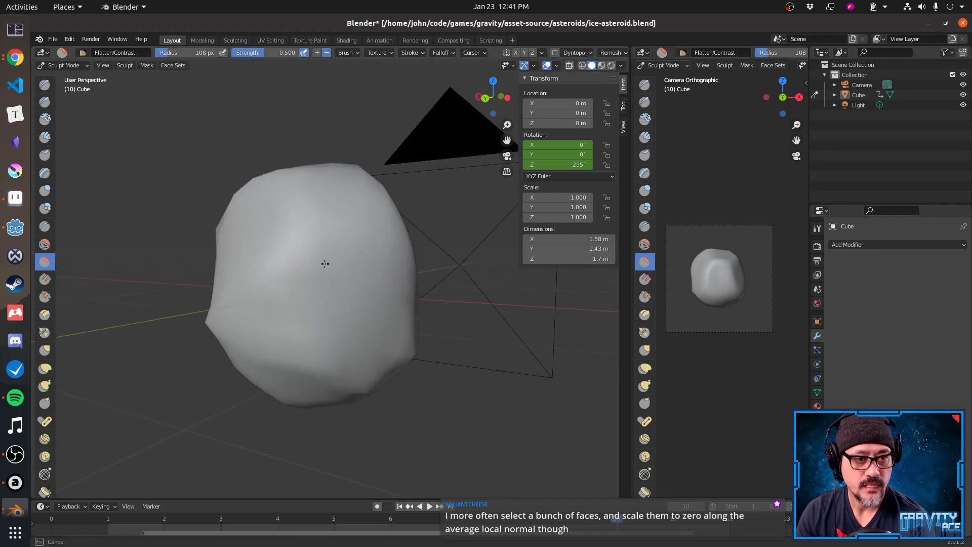
mouse_move(355, 330)
mouse_down()
mouse_move(361, 357)
mouse_move(373, 358)
mouse_move(362, 337)
mouse_up()
mouse_move(357, 332)
middle_down()
mouse_move(421, 332)
mouse_move(446, 302)
mouse_move(384, 282)
middle_up()
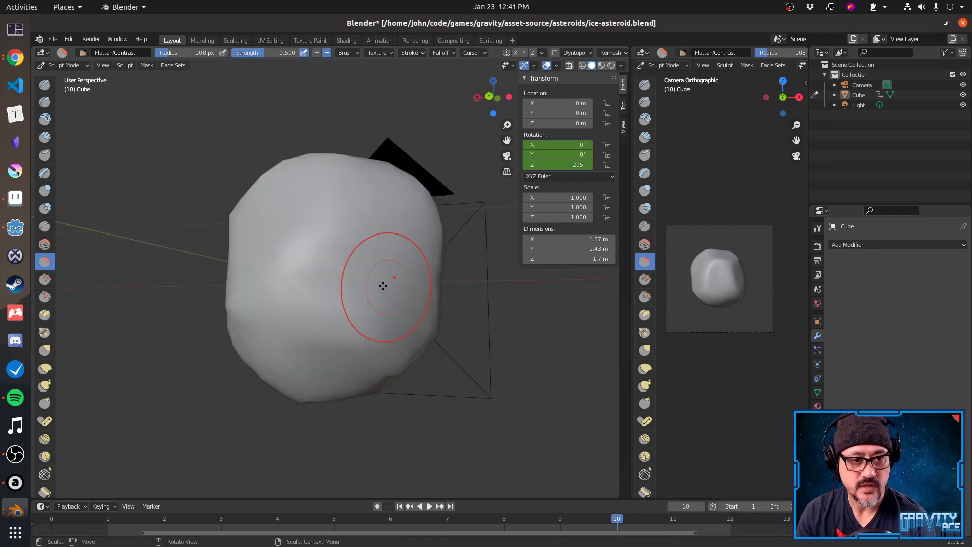
middle_drag(310, 272, 310, 273)
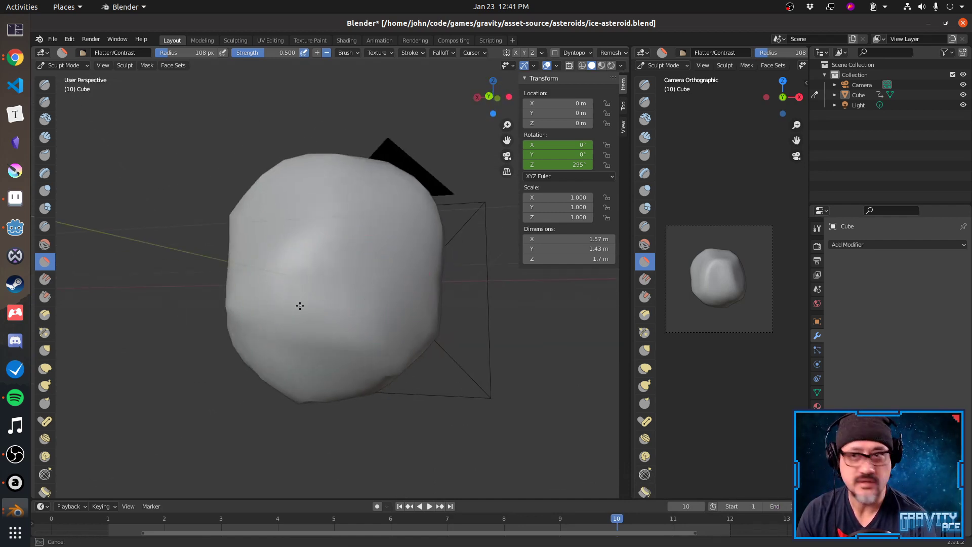
mouse_move(327, 306)
mouse_down()
mouse_move(341, 311)
mouse_move(336, 284)
mouse_move(378, 307)
mouse_move(282, 295)
mouse_up()
middle_drag(282, 296, 281, 295)
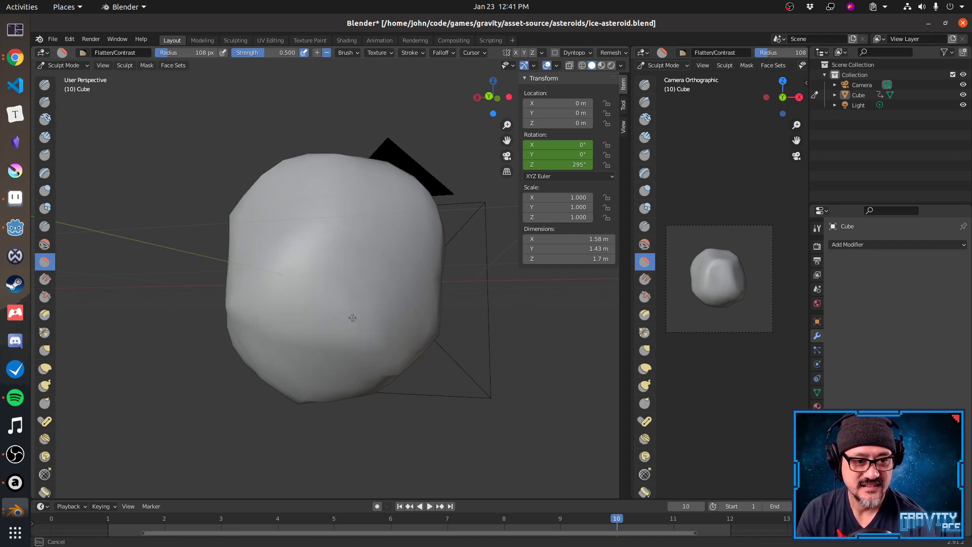
Flatten the asteroid's upper slope, front face and adjoining side with more Flatten/Contrast strokes.
middle_drag(353, 317, 397, 253)
mouse_move(391, 300)
middle_down()
mouse_move(427, 276)
mouse_move(412, 284)
middle_up()
middle_drag(347, 277, 364, 334)
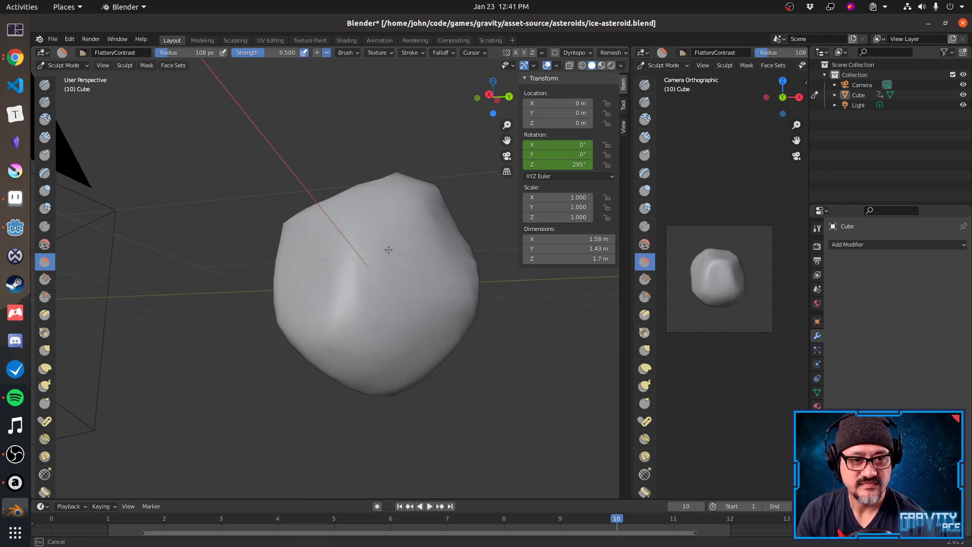
mouse_move(374, 287)
middle_down()
mouse_move(400, 274)
mouse_move(375, 285)
mouse_move(369, 246)
mouse_move(384, 228)
mouse_move(393, 276)
mouse_move(415, 206)
middle_up()
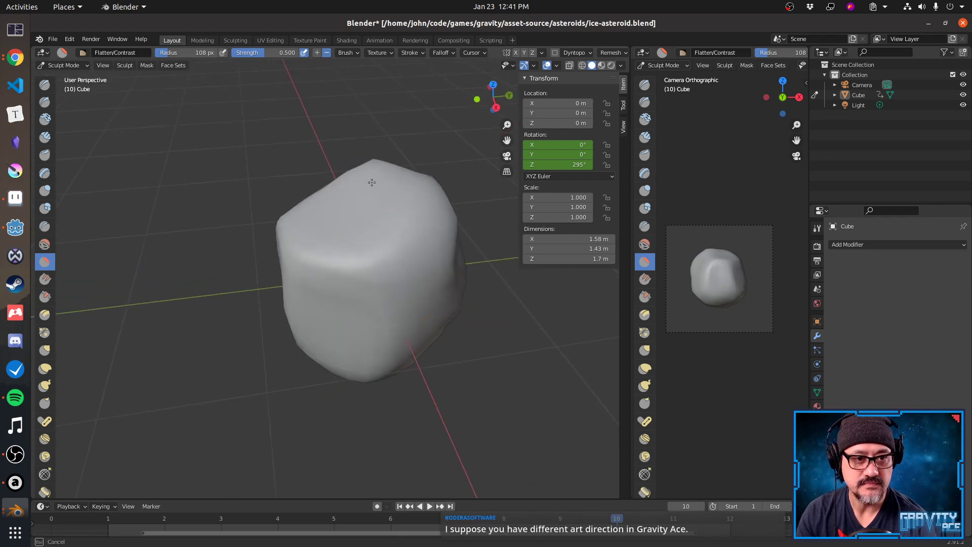
drag(372, 182, 354, 238)
middle_drag(356, 253, 451, 225)
drag(358, 256, 359, 303)
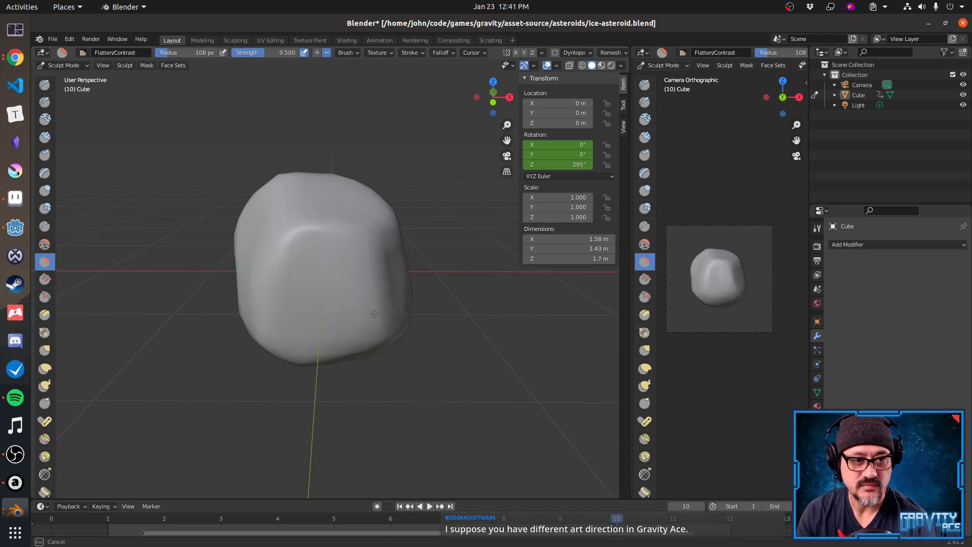
mouse_move(317, 293)
middle_down()
mouse_move(348, 311)
mouse_move(354, 256)
mouse_move(403, 283)
mouse_move(405, 314)
mouse_move(379, 306)
mouse_move(496, 355)
mouse_move(412, 314)
mouse_move(347, 321)
mouse_move(362, 338)
middle_up()
mouse_move(362, 339)
mouse_down()
mouse_move(405, 330)
mouse_move(445, 278)
mouse_up()
middle_drag(434, 315, 386, 330)
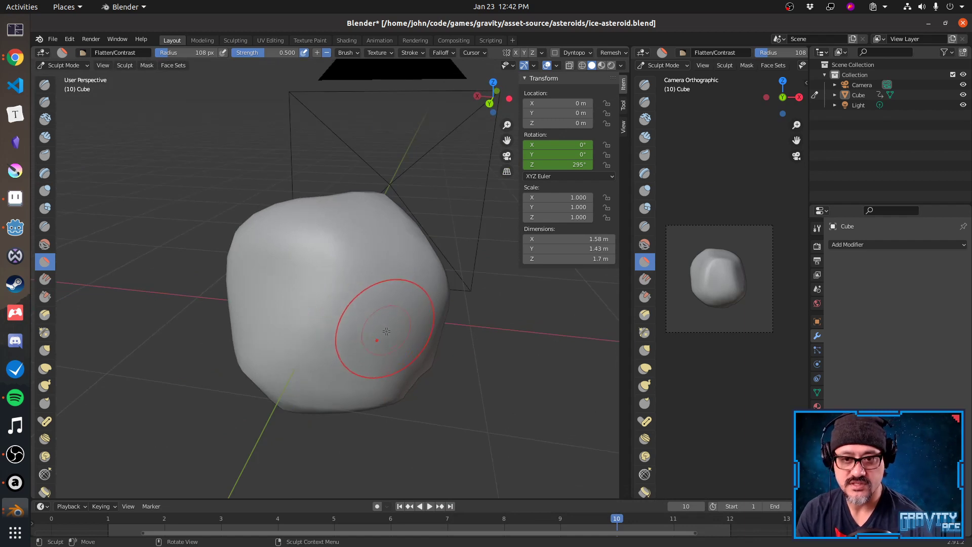
Play the rotation from different angles, rewind to frame 1 and play on to frame 10 to check the flattened shape.
key(space)
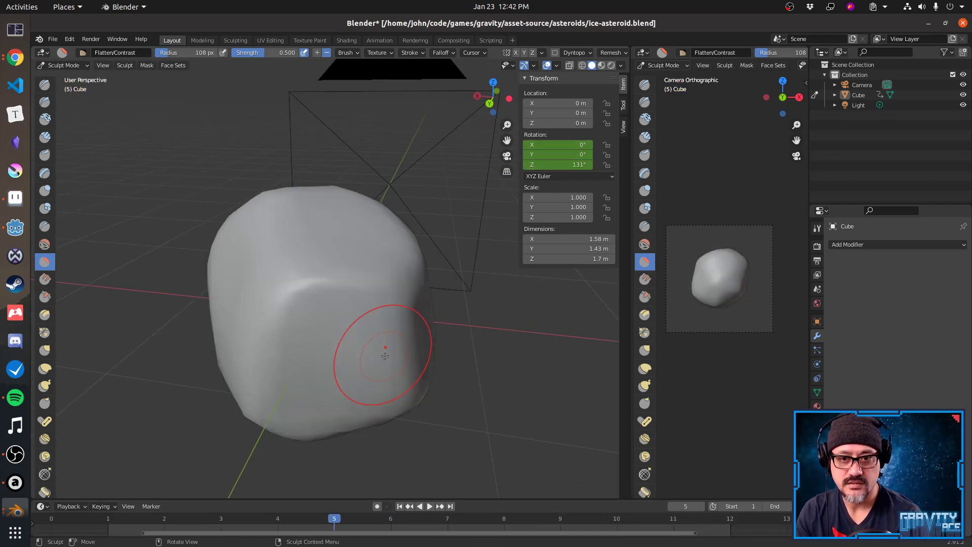
key(space)
key(shift+Left)
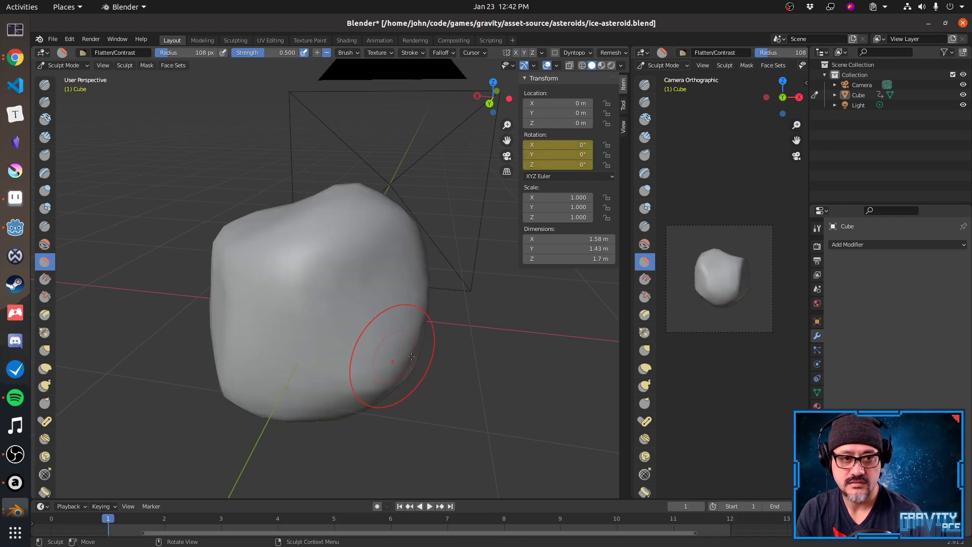
middle_drag(391, 347, 704, 349)
key(space)
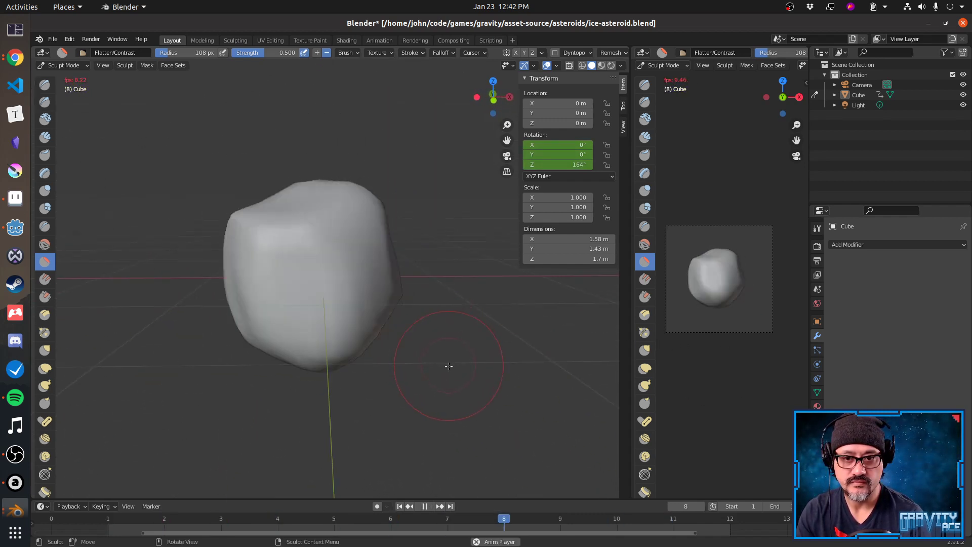
key(space)
Flatten the asteroid's underside with the 108 px Flatten/Contrast brush.
middle_drag(445, 365, 348, 347)
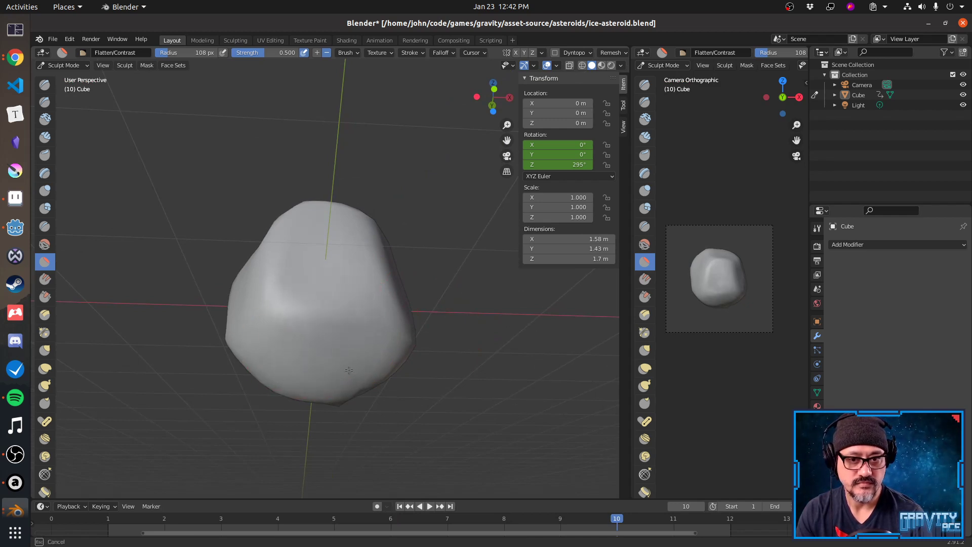
middle_drag(348, 358, 303, 336)
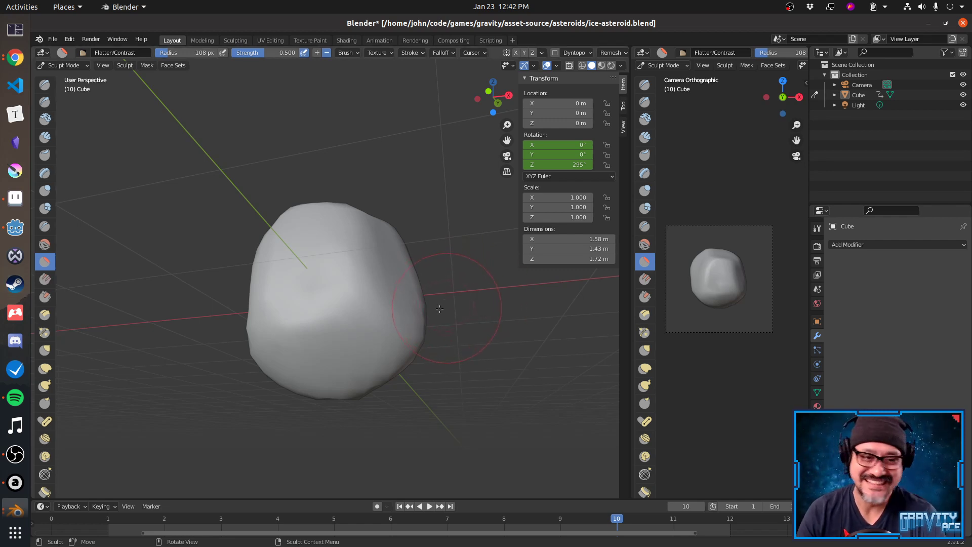
mouse_move(406, 298)
middle_down()
mouse_move(450, 362)
mouse_move(409, 322)
middle_up()
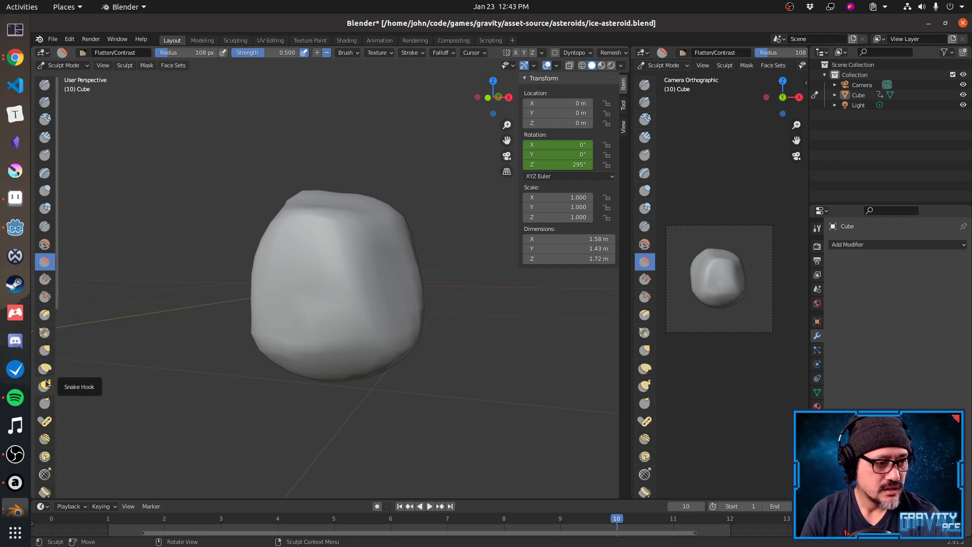
Sharpen the ridges on the asteroid's front with the Pinch/Magnify brush at 108 px radius and 0.500 strength.
click(44, 332)
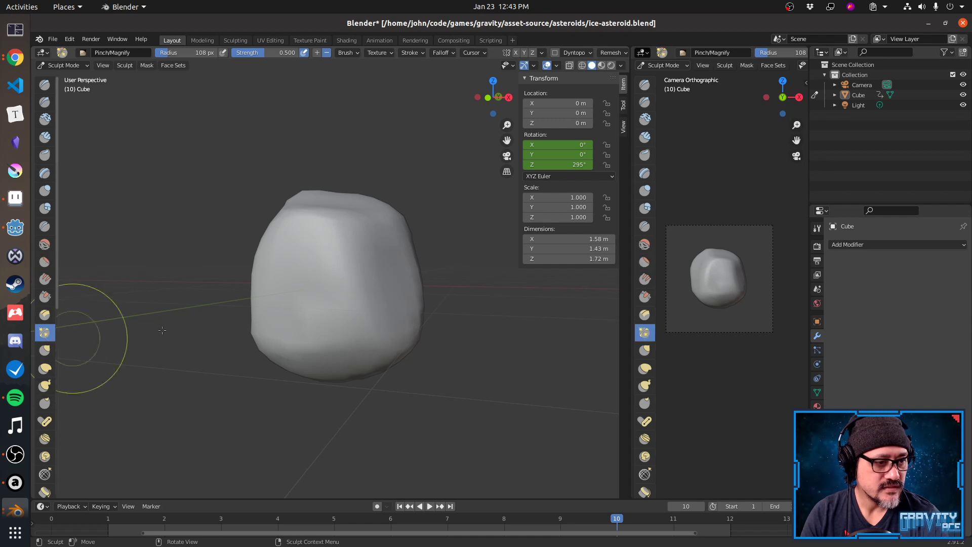
middle_drag(501, 294, 439, 284)
mouse_move(306, 270)
middle_down()
mouse_move(348, 263)
mouse_move(282, 282)
mouse_move(351, 298)
middle_up()
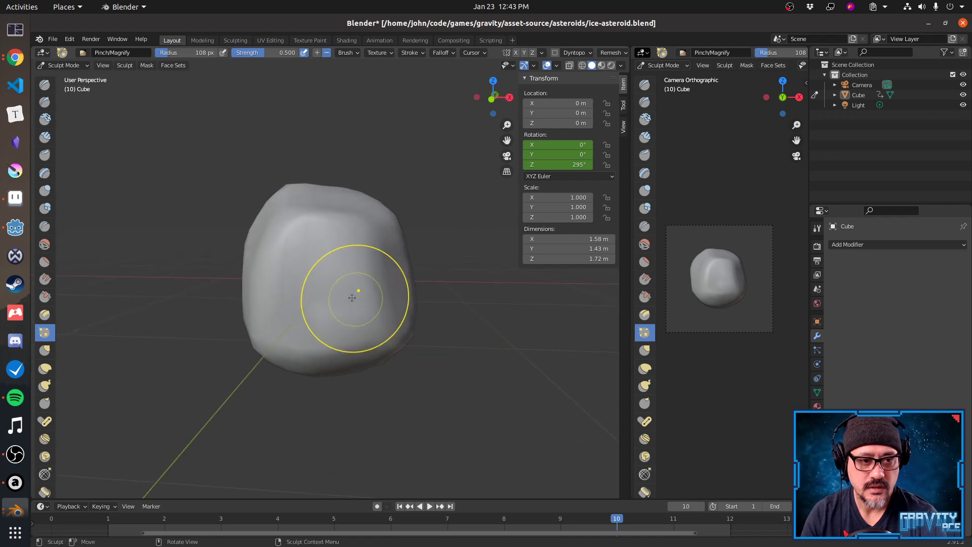
mouse_move(352, 298)
mouse_down()
mouse_move(278, 250)
mouse_move(283, 229)
mouse_move(253, 314)
mouse_up()
middle_drag(290, 293, 336, 294)
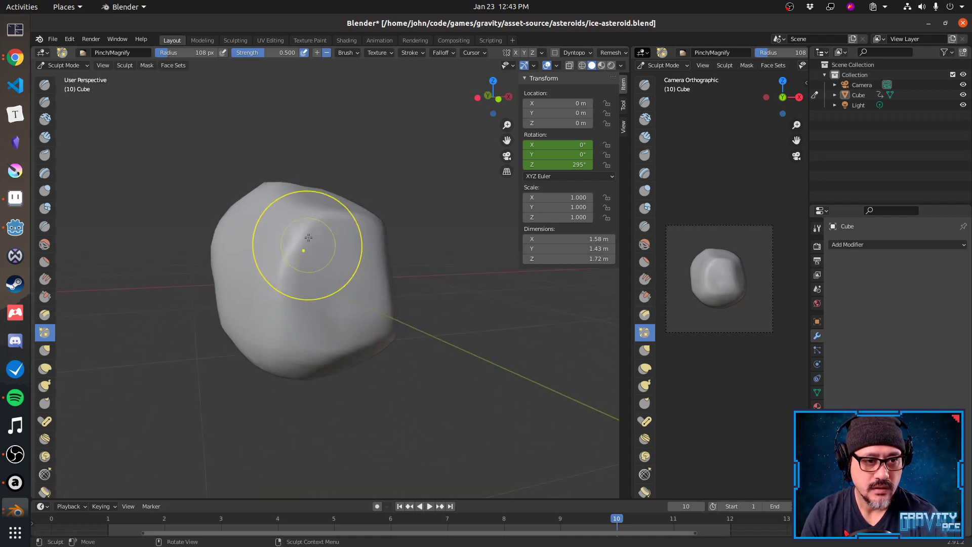
drag(308, 245, 288, 276)
drag(288, 241, 276, 333)
Pinch the lower ridge into a sharper edge across the asteroid's front and switch to the Smooth brush.
mouse_move(300, 329)
middle_down()
mouse_move(302, 310)
mouse_move(287, 297)
middle_up()
mouse_move(277, 309)
mouse_down()
mouse_move(303, 326)
mouse_move(362, 322)
mouse_up()
middle_drag(369, 286, 323, 306)
mouse_move(348, 321)
mouse_down()
mouse_move(337, 329)
mouse_move(342, 311)
mouse_move(335, 328)
mouse_move(351, 316)
mouse_move(357, 343)
mouse_move(381, 348)
mouse_move(349, 336)
mouse_up()
middle_drag(349, 336, 367, 306)
key(s)
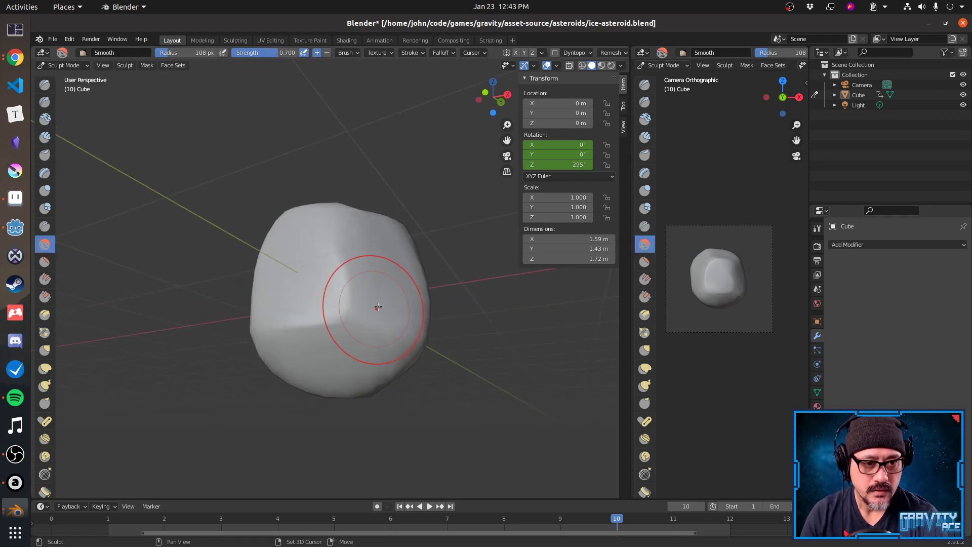
Inspect the asteroid's mesh edges in Edit Mode and wireframe, and return to solid-shaded Sculpt Mode.
key(Tab)
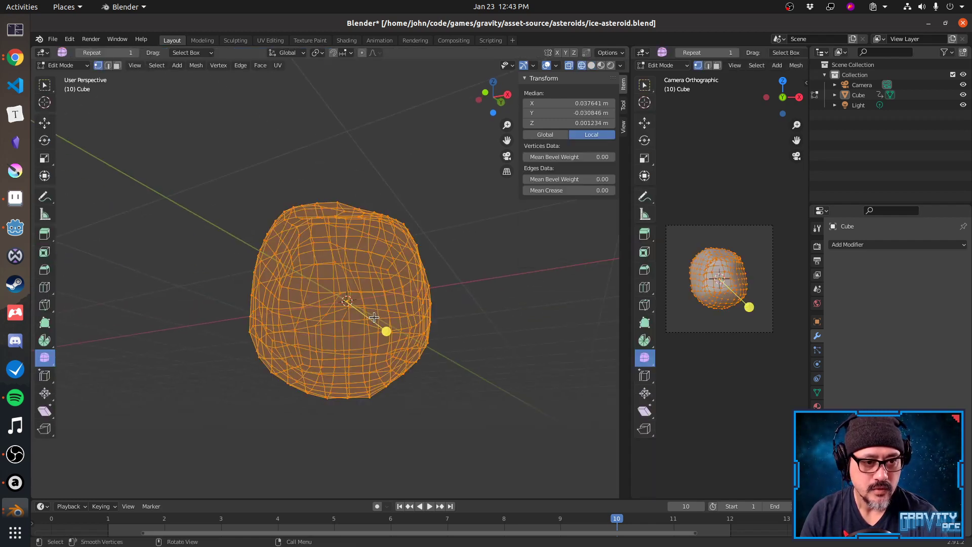
key(Tab)
key(z)
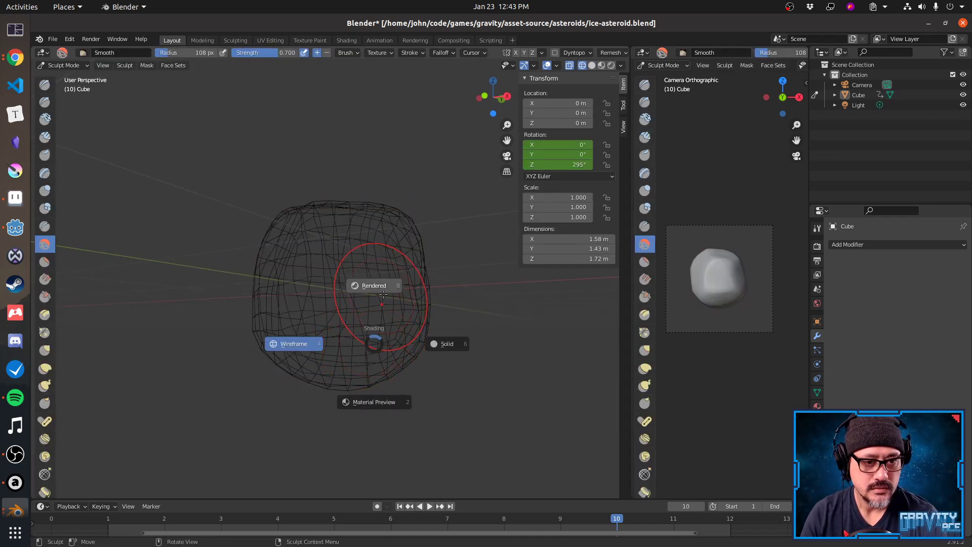
click(452, 343)
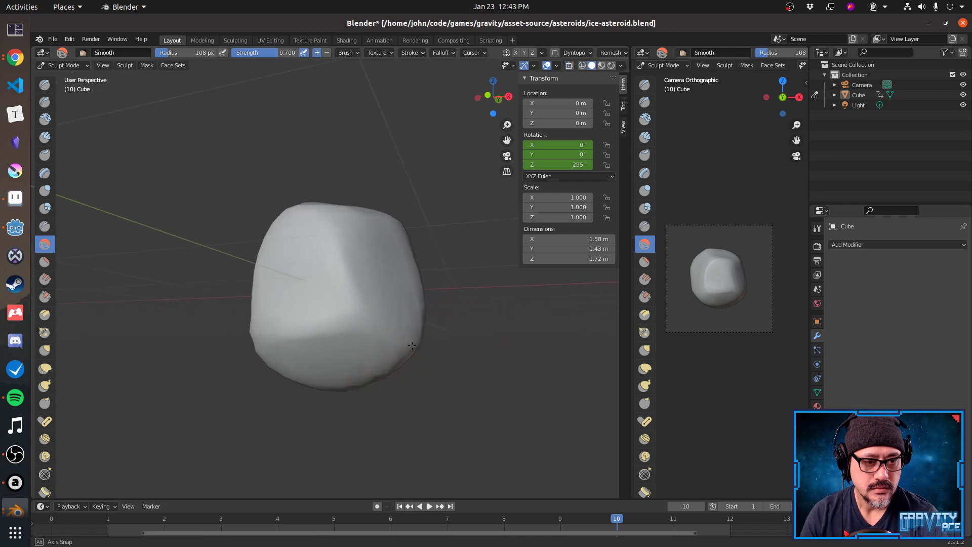
Shrink the Smooth brush to a 45 px radius and soften the lower front ridge at 0.700 strength.
key(f)
click(337, 340)
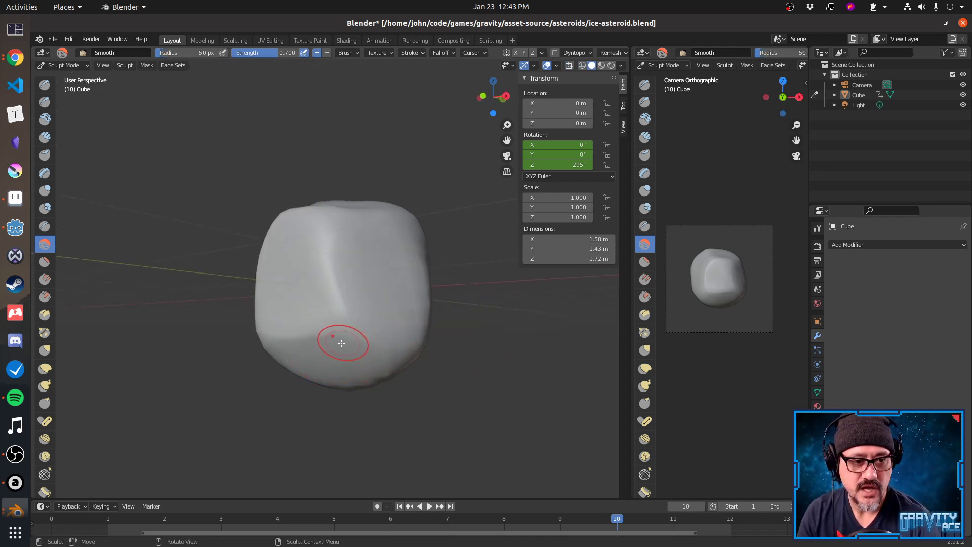
mouse_move(337, 340)
middle_down()
mouse_move(304, 337)
mouse_move(382, 310)
middle_up()
drag(319, 321, 374, 330)
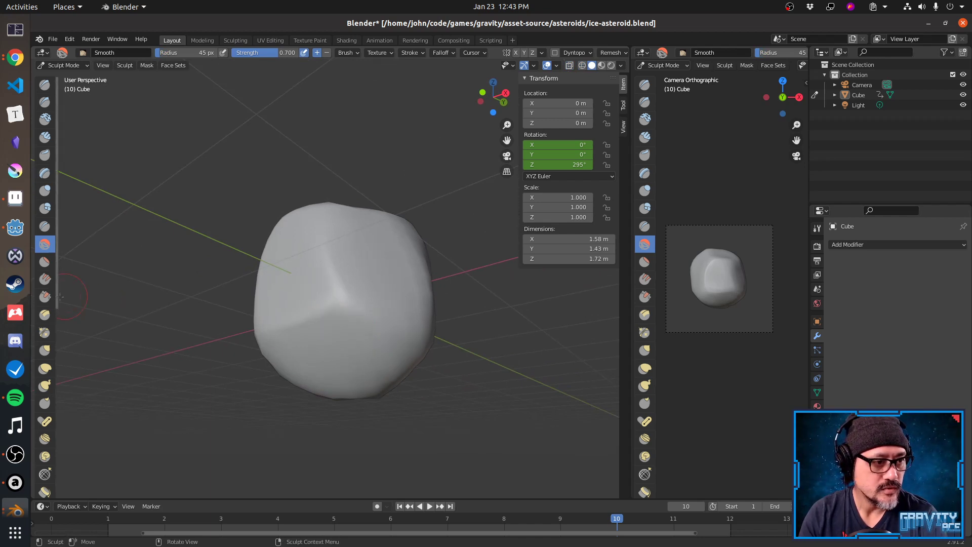
Sharpen the ridges meeting at the asteroid's front corner with the Pinch/Magnify brush at 45 px radius and 0.500 strength.
click(44, 332)
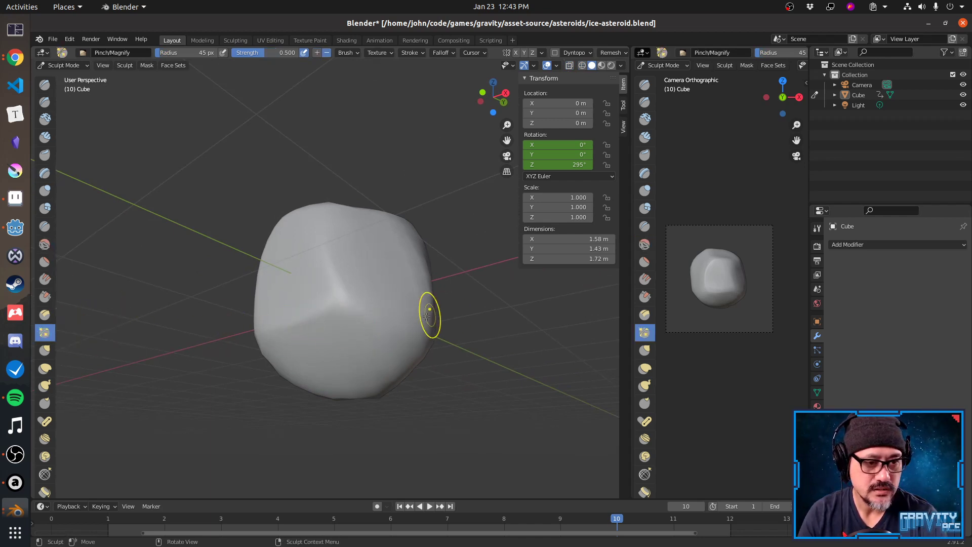
drag(336, 317, 366, 322)
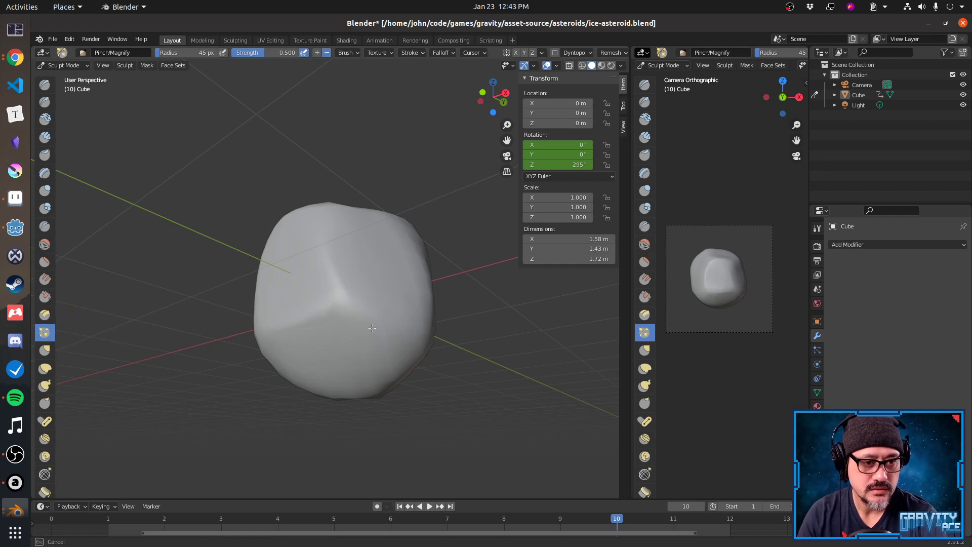
drag(344, 322, 352, 297)
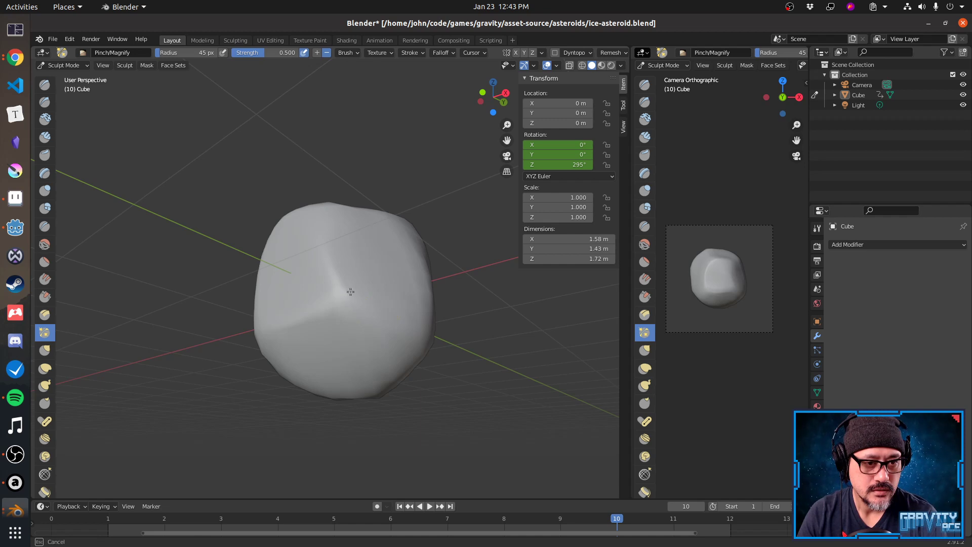
mouse_move(351, 320)
mouse_down()
mouse_move(321, 319)
mouse_move(397, 365)
mouse_up()
Pinch the ridges around the asteroid's lower front corner and along the edge of its underside.
mouse_move(397, 364)
middle_down()
mouse_move(391, 336)
mouse_move(459, 352)
mouse_move(390, 374)
mouse_move(404, 385)
mouse_move(473, 334)
mouse_move(435, 355)
mouse_move(460, 369)
mouse_move(334, 338)
middle_up()
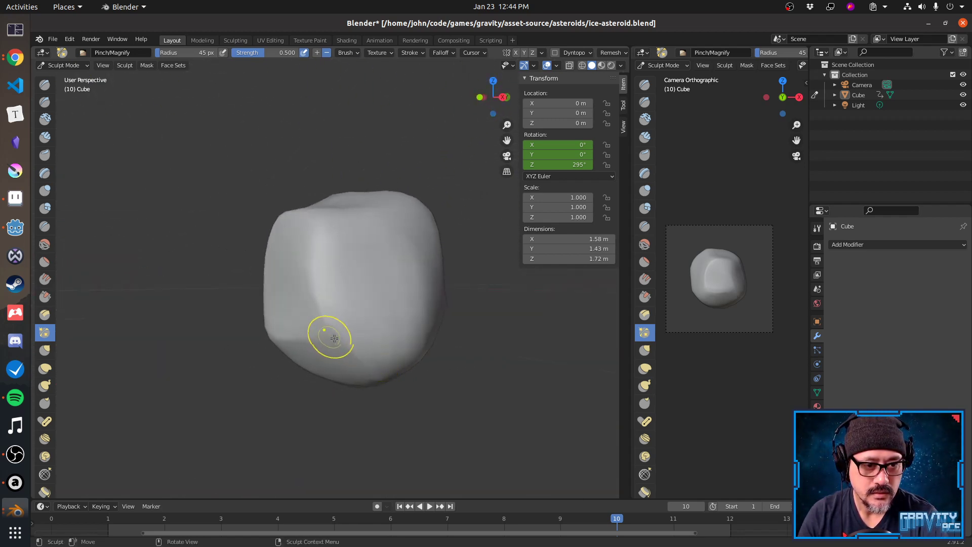
drag(334, 338, 339, 337)
drag(374, 379, 377, 369)
middle_drag(377, 369, 410, 332)
drag(343, 316, 358, 314)
middle_drag(369, 314, 353, 330)
drag(354, 330, 342, 330)
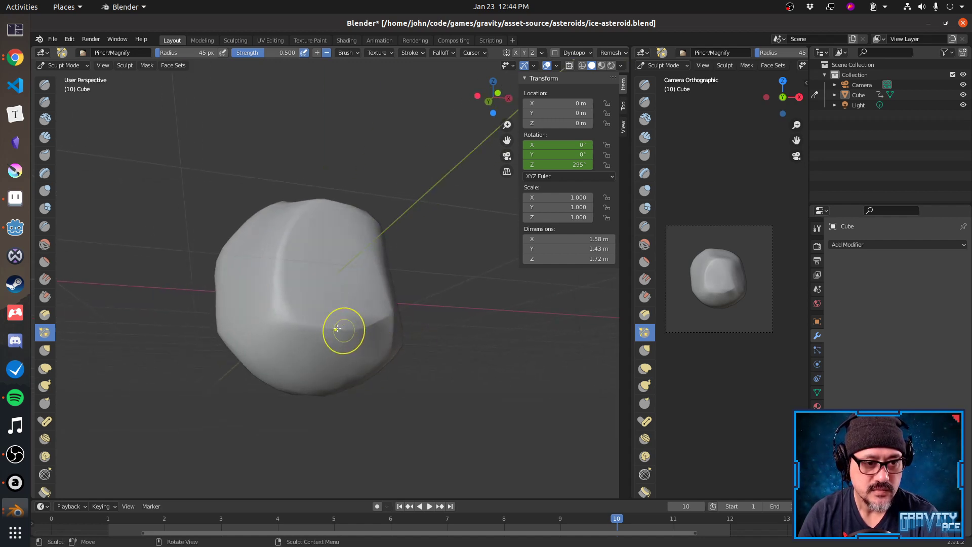
Pinch the upright edges and upper corner of the asteroid's flat side face.
middle_drag(327, 331, 294, 338)
drag(295, 329, 281, 284)
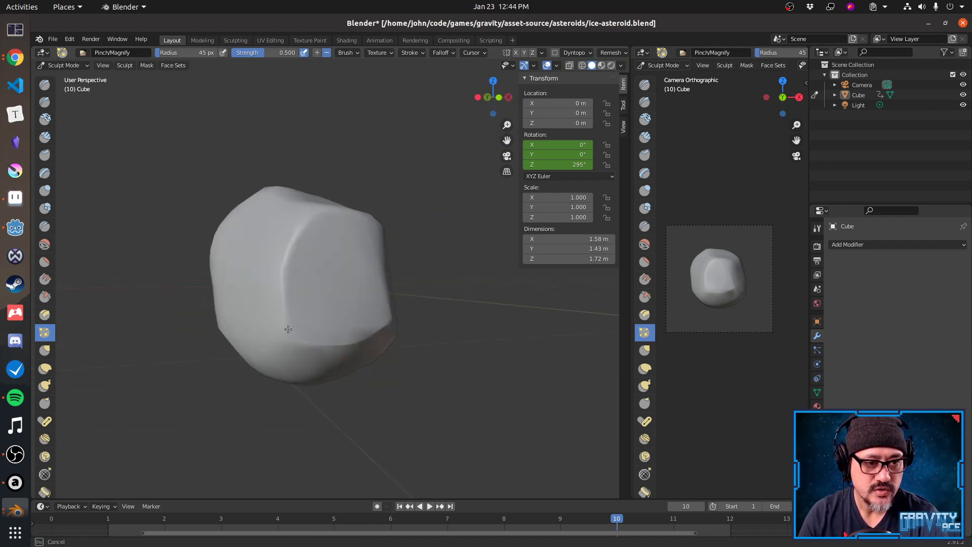
drag(288, 329, 286, 304)
mouse_move(301, 259)
mouse_down()
mouse_move(310, 229)
mouse_move(291, 255)
mouse_up()
middle_drag(321, 288, 268, 296)
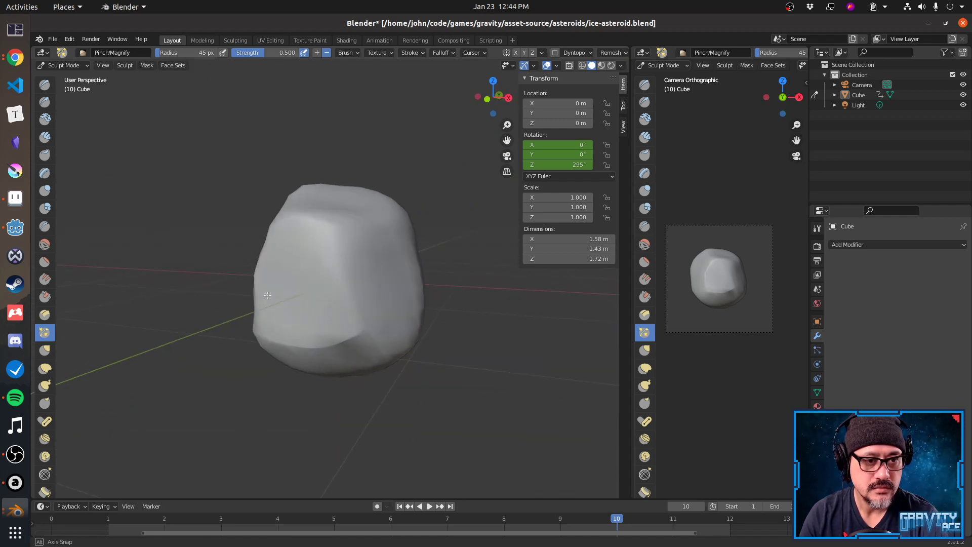
drag(302, 219, 315, 228)
mouse_move(342, 263)
mouse_down()
mouse_move(334, 229)
mouse_move(355, 289)
mouse_up()
Sharpen the edges of the neighbouring side face and the rim where the sides meet the asteroid's top.
middle_drag(354, 289, 351, 239)
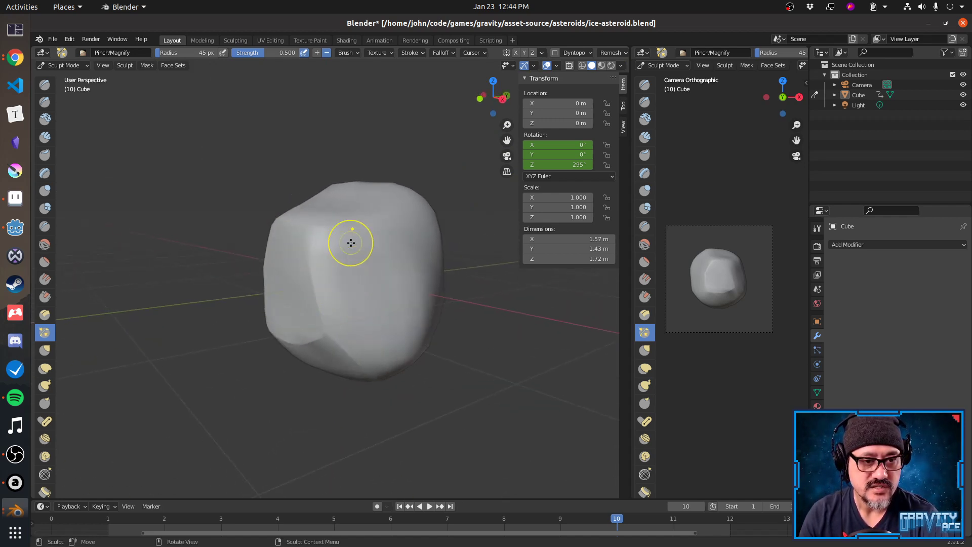
mouse_move(312, 287)
mouse_down()
mouse_move(411, 273)
mouse_move(343, 280)
mouse_up()
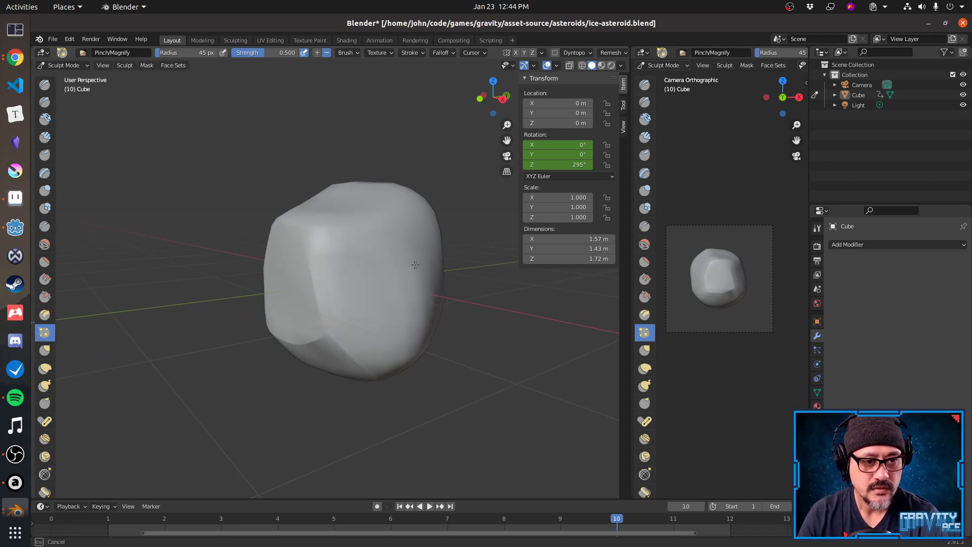
drag(415, 265, 385, 274)
middle_drag(386, 276, 398, 296)
drag(344, 288, 353, 243)
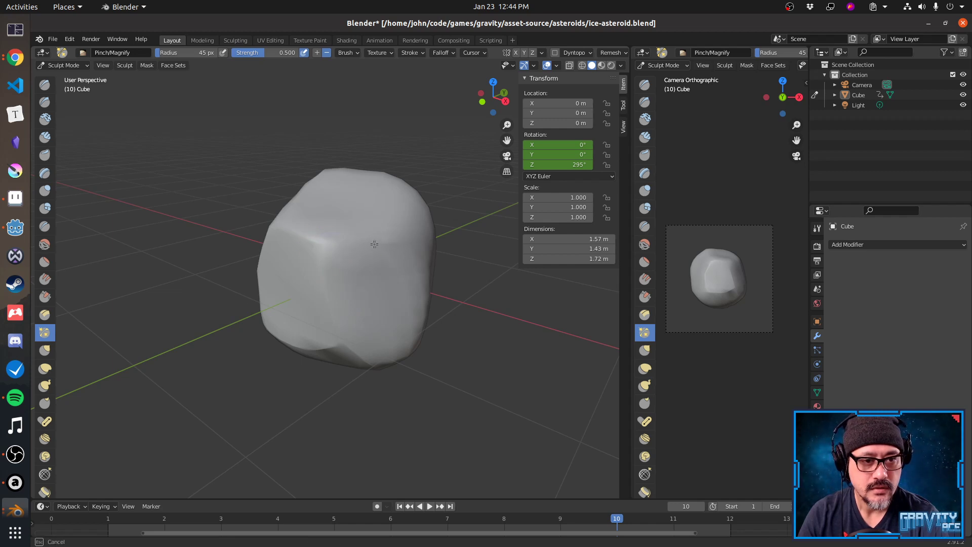
drag(403, 245, 398, 251)
middle_drag(390, 254, 437, 269)
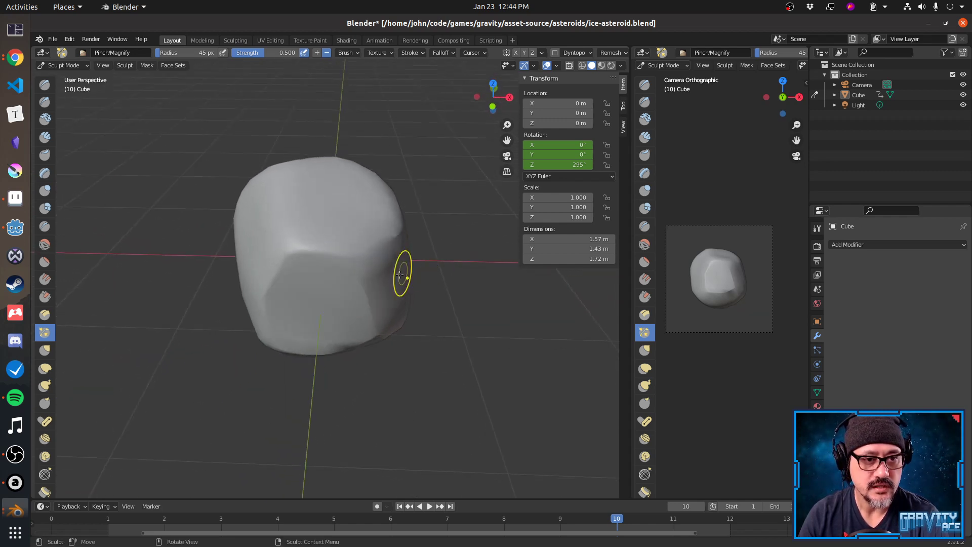
mouse_move(378, 246)
mouse_down()
mouse_move(365, 269)
mouse_move(371, 275)
mouse_up()
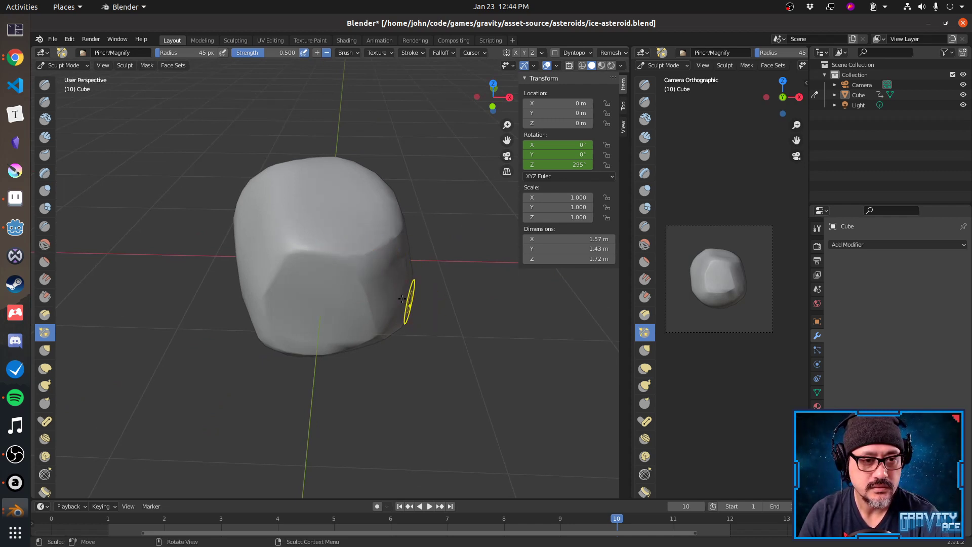
Pinch the ridges across the asteroid's top and down the curved edge of the next broad side face.
middle_drag(402, 303, 294, 250)
mouse_move(294, 251)
mouse_down()
mouse_move(299, 241)
mouse_move(331, 243)
mouse_move(323, 256)
mouse_up()
mouse_move(293, 265)
middle_down()
mouse_move(341, 286)
mouse_move(324, 278)
middle_up()
drag(354, 240, 364, 261)
mouse_move(314, 228)
mouse_down()
mouse_move(292, 220)
mouse_move(337, 234)
mouse_up()
drag(276, 206, 344, 238)
drag(227, 245, 262, 218)
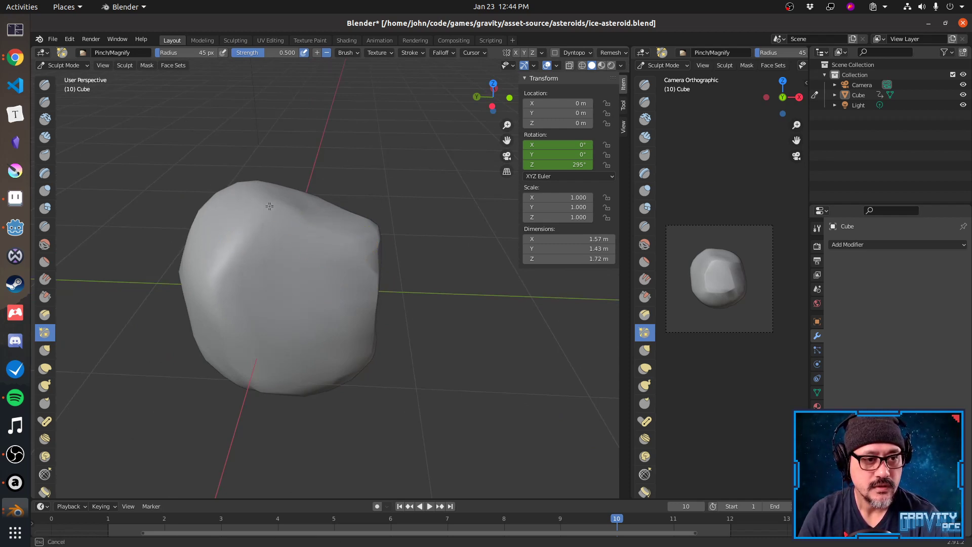
Pinch the lower edge of the broad side face where it turns into the asteroid's underside.
mouse_move(222, 268)
middle_down()
mouse_move(229, 273)
mouse_move(234, 261)
middle_up()
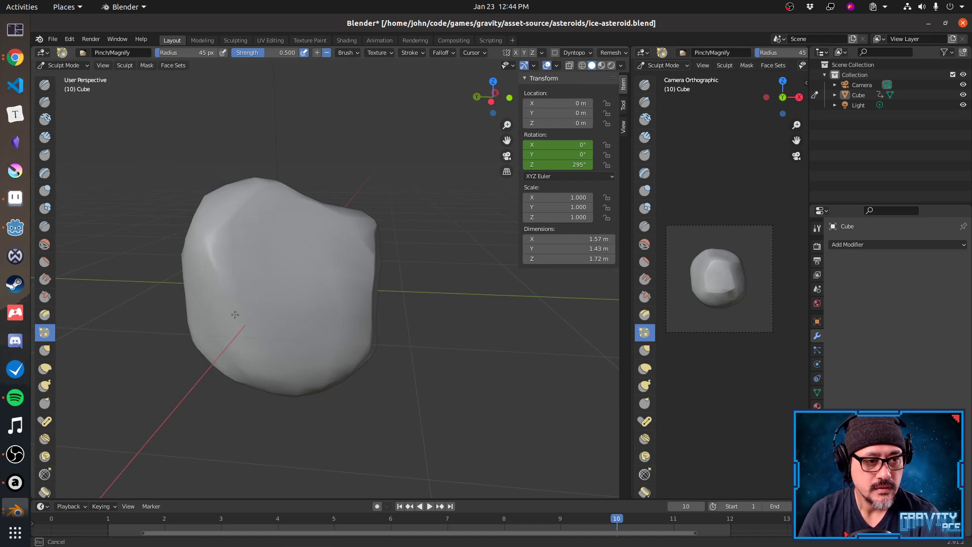
middle_drag(234, 324, 300, 285)
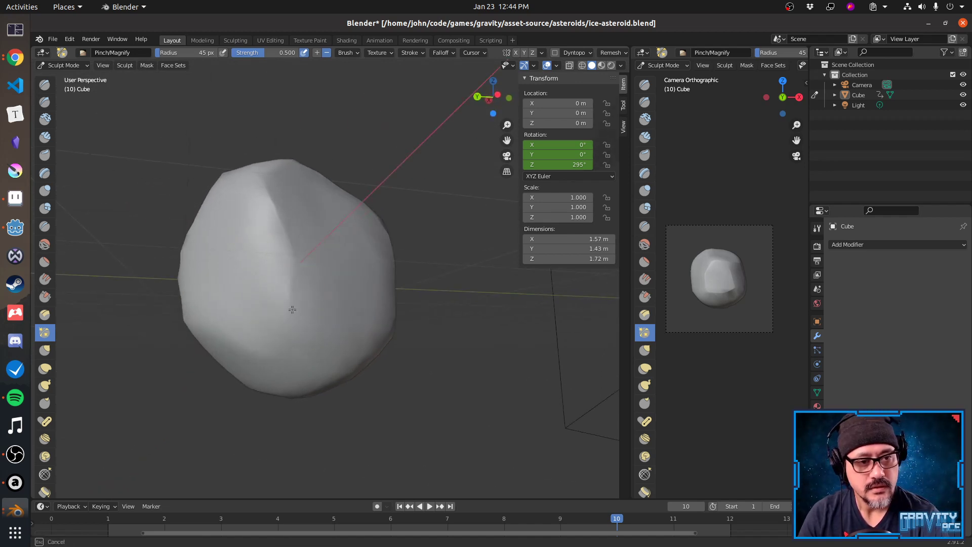
mouse_move(304, 267)
middle_down()
mouse_move(289, 313)
mouse_move(284, 306)
middle_up()
drag(267, 310, 335, 303)
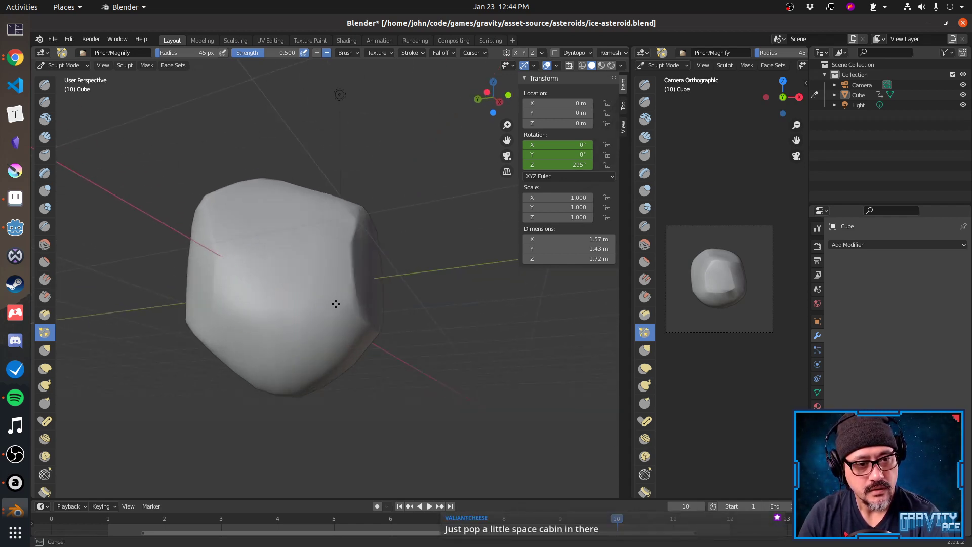
drag(272, 308, 232, 294)
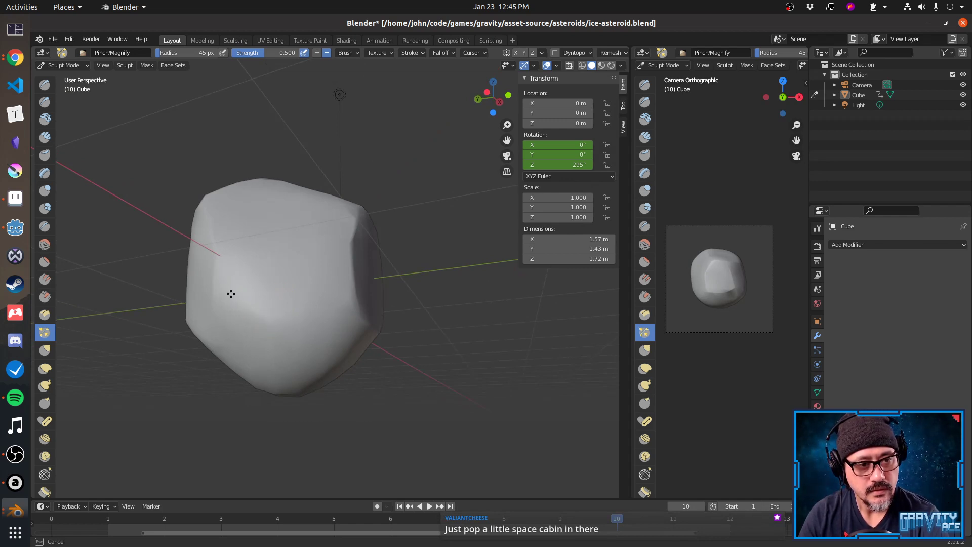
mouse_move(227, 293)
mouse_down()
mouse_move(220, 287)
mouse_move(247, 307)
mouse_up()
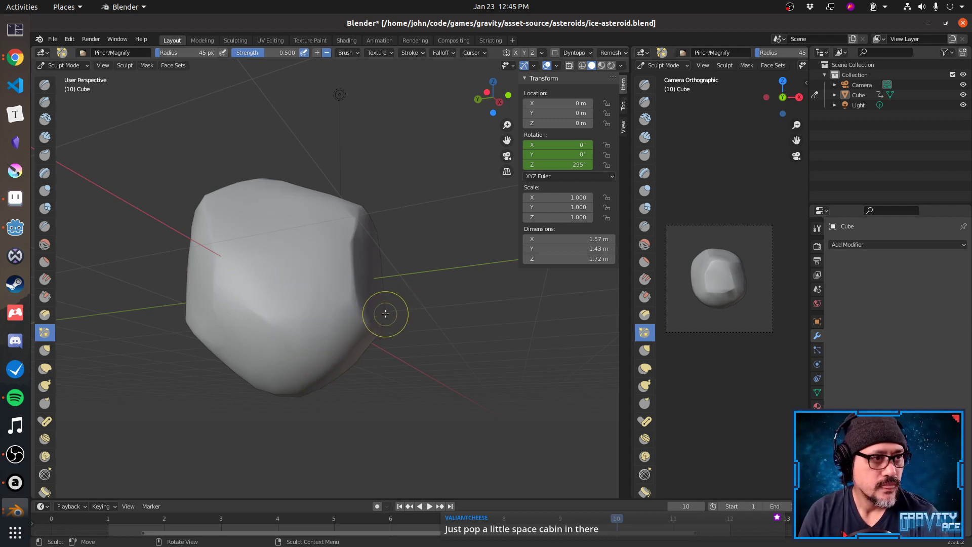
Raise the Pinch brush strength to 0.894 and sharpen the broad face's lower edge further.
click(125, 66)
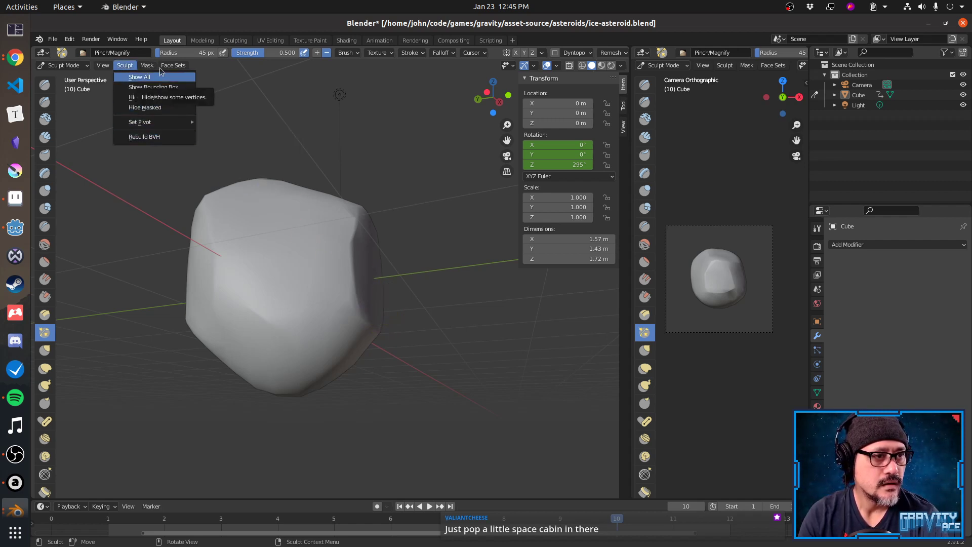
click(79, 67)
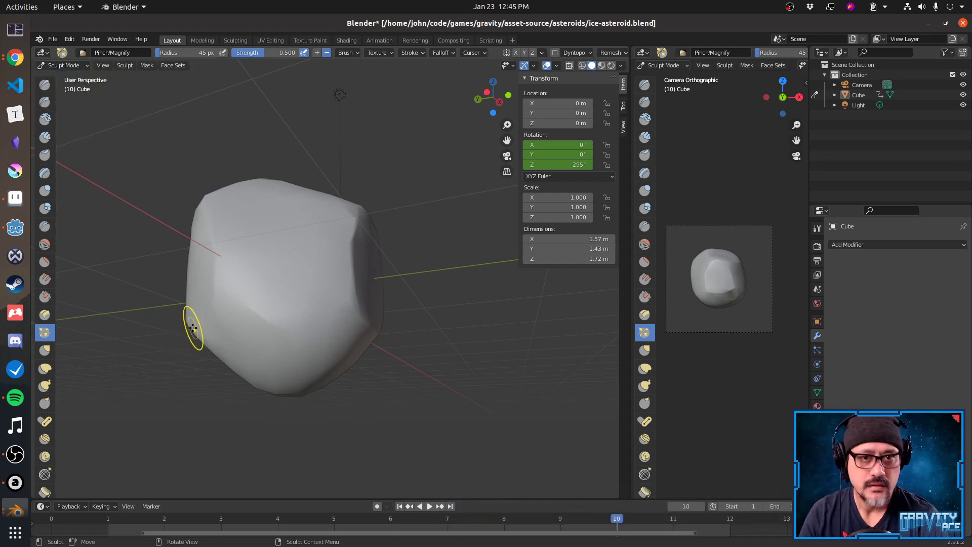
click(622, 107)
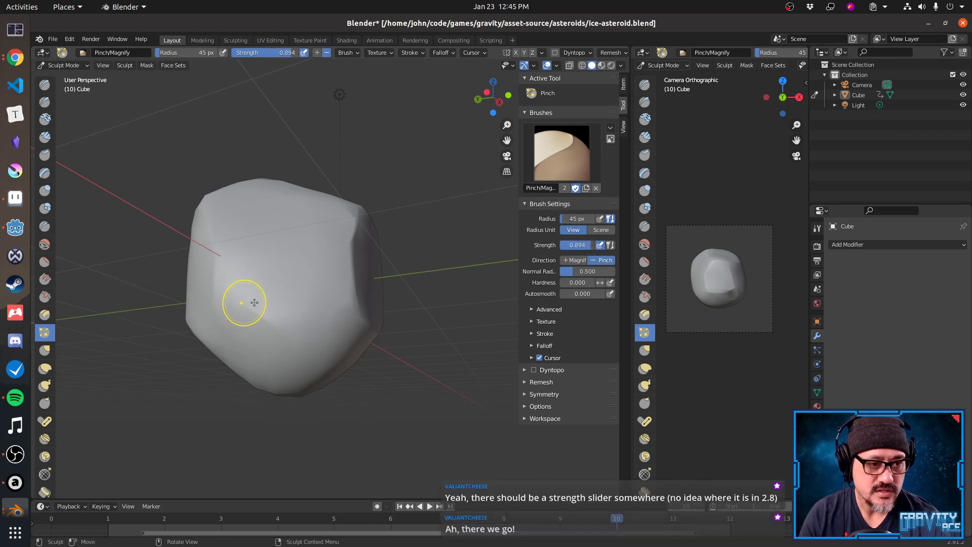
mouse_move(234, 296)
mouse_down()
mouse_move(285, 324)
mouse_move(241, 301)
mouse_up()
mouse_move(322, 329)
mouse_down()
mouse_move(335, 320)
mouse_move(321, 347)
mouse_move(283, 371)
mouse_move(274, 351)
mouse_up()
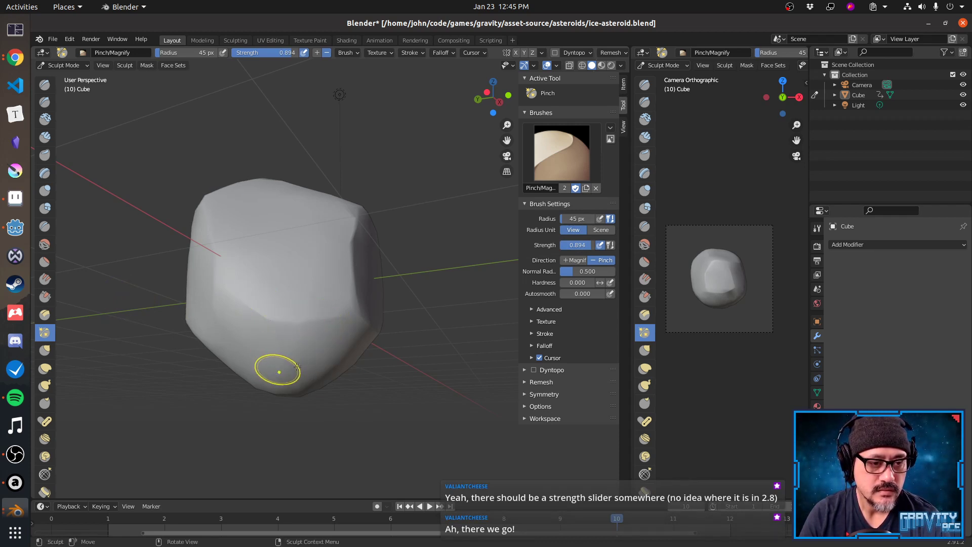
Pinch the ridges around the asteroid's underside at 0.894 strength, extending the crease toward the adjoining side.
middle_drag(277, 369, 306, 350)
drag(307, 349, 310, 325)
drag(219, 272, 268, 298)
middle_drag(233, 284, 368, 311)
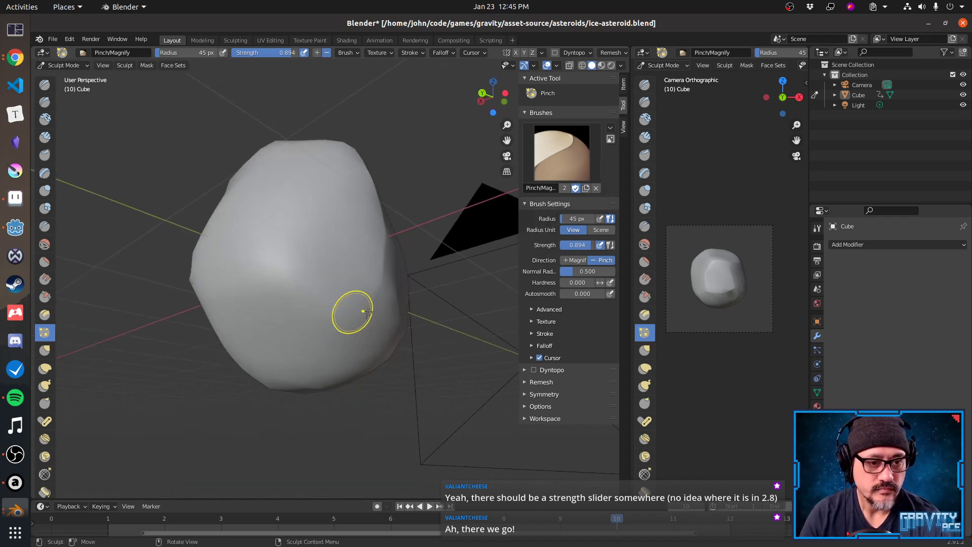
mouse_move(368, 312)
mouse_down()
mouse_move(384, 288)
mouse_move(325, 316)
mouse_move(278, 299)
mouse_move(292, 288)
mouse_move(310, 194)
mouse_up()
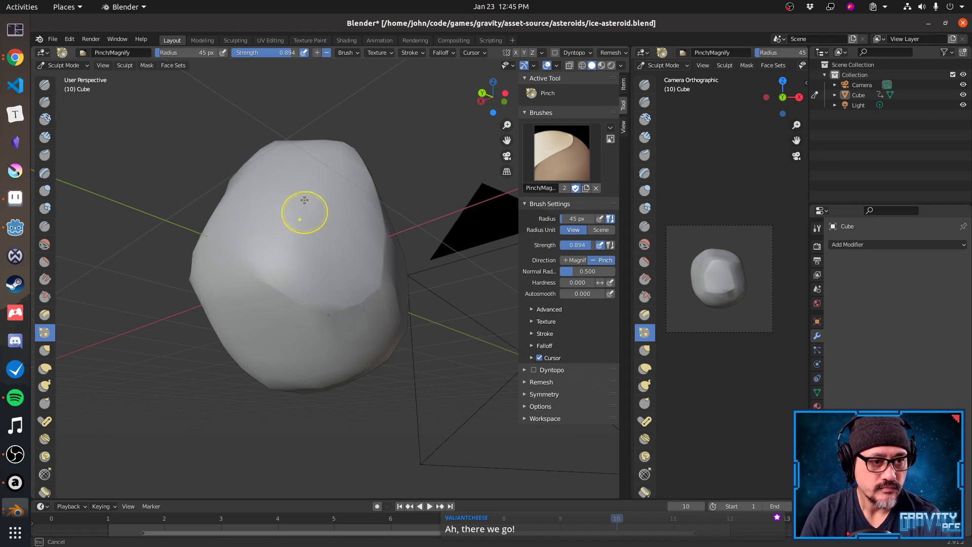
Pinch the ridge running up from the underside crease and the edges branching off it.
drag(297, 254, 296, 243)
drag(295, 246, 304, 295)
mouse_move(301, 294)
middle_down()
mouse_move(277, 338)
mouse_move(269, 305)
middle_up()
mouse_move(342, 255)
mouse_down()
mouse_move(252, 280)
mouse_move(275, 269)
mouse_move(321, 304)
mouse_move(317, 297)
mouse_up()
mouse_move(317, 296)
mouse_down()
mouse_move(343, 312)
mouse_move(271, 246)
mouse_up()
middle_drag(280, 210, 348, 299)
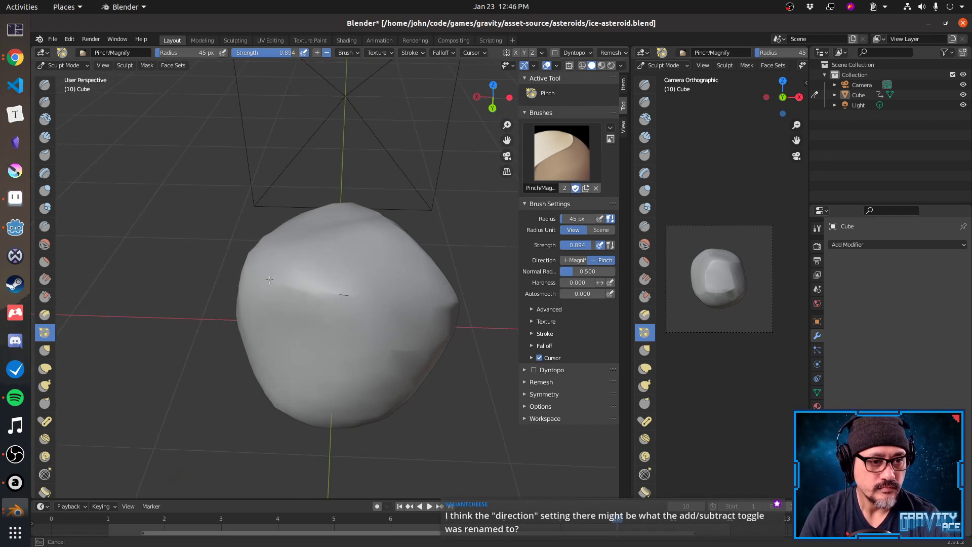
Sharpen the remaining soft ridges all around the asteroid's sides, top and bottom with the Pinch brush.
middle_drag(358, 341, 306, 259)
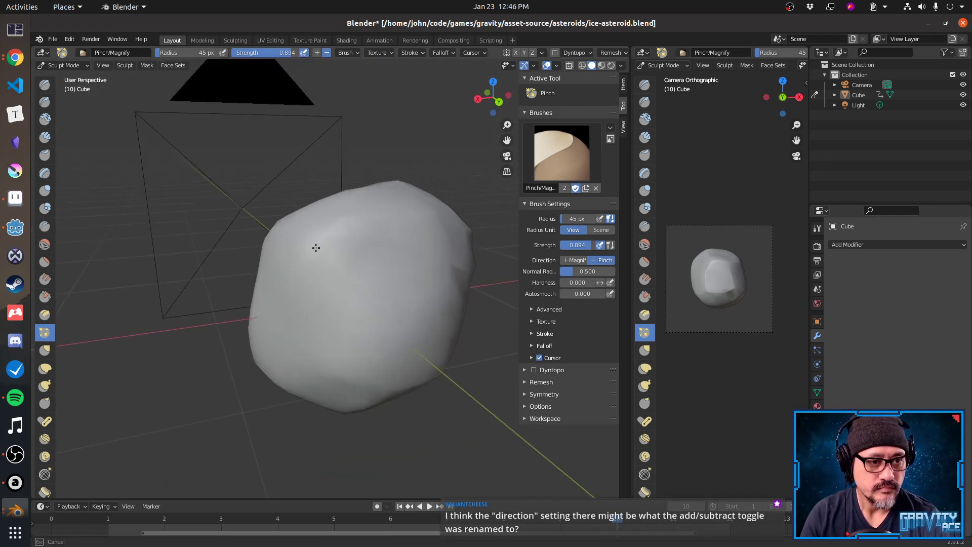
middle_drag(310, 305, 386, 262)
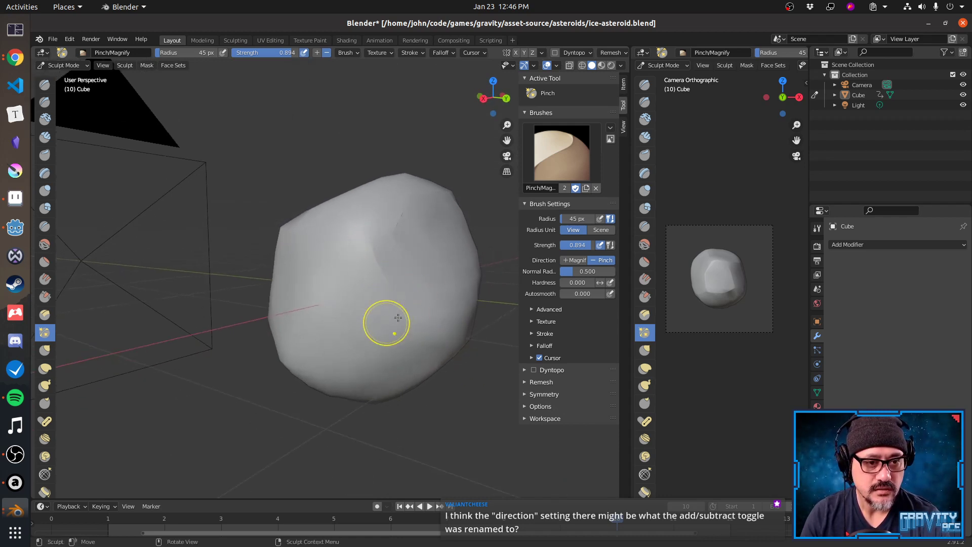
middle_drag(387, 321, 412, 278)
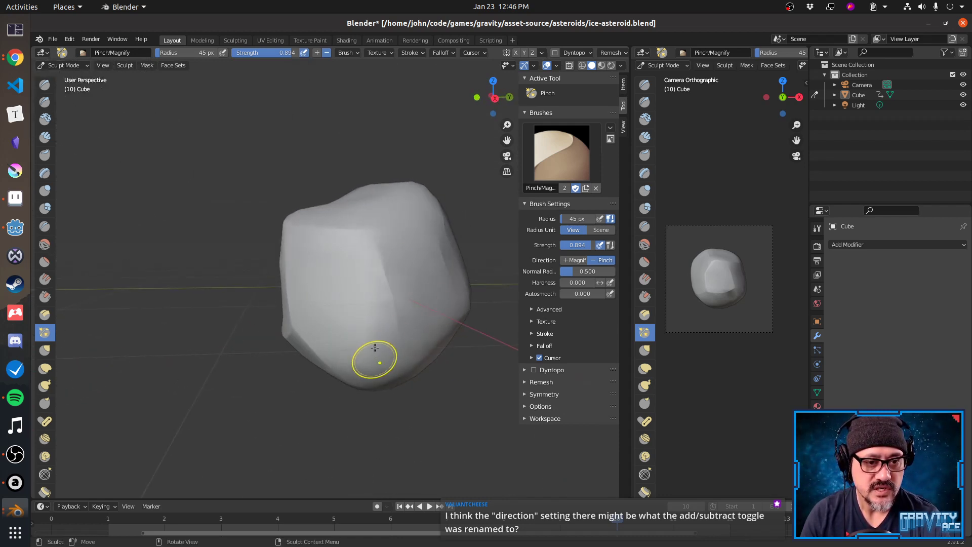
middle_drag(375, 355, 377, 330)
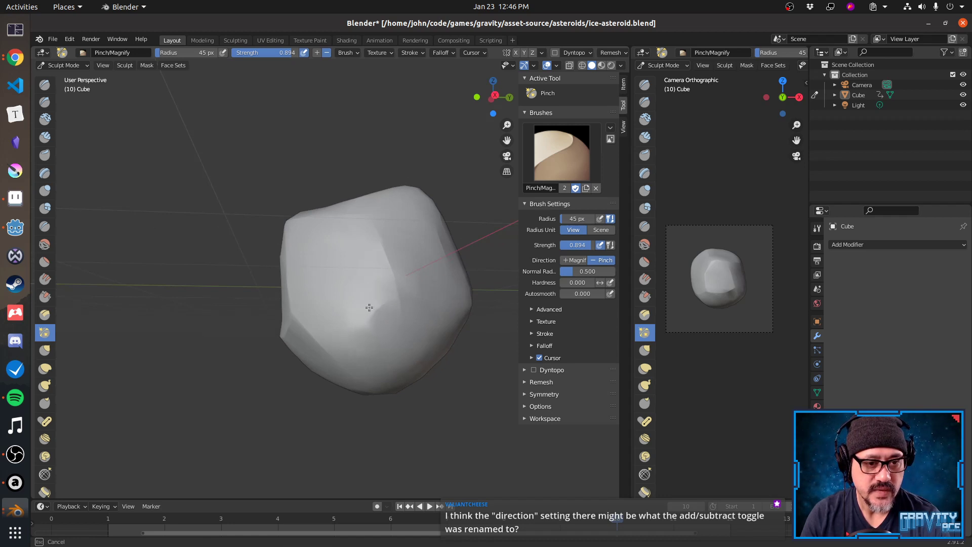
middle_drag(358, 364, 321, 347)
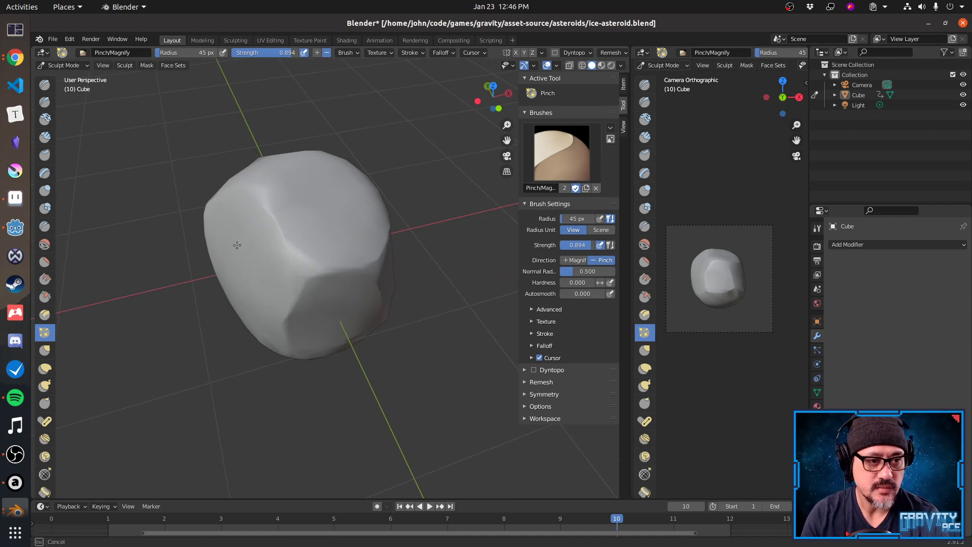
middle_drag(243, 282, 289, 239)
middle_drag(319, 360, 334, 377)
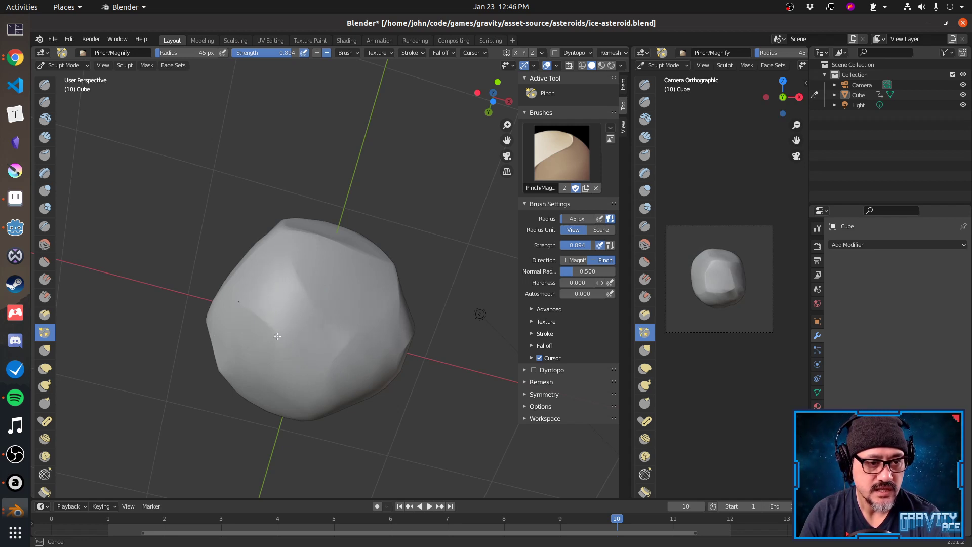
middle_drag(310, 379, 243, 265)
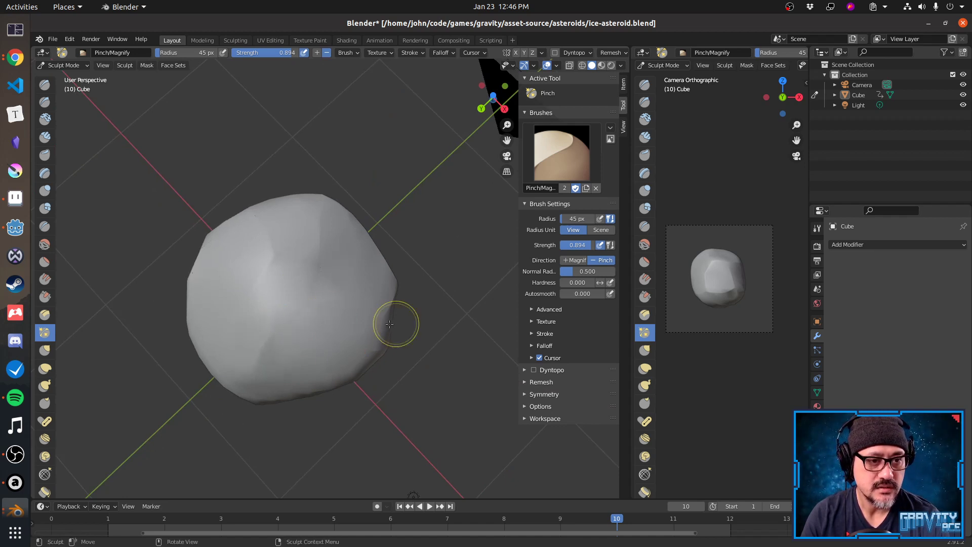
middle_drag(397, 325, 445, 443)
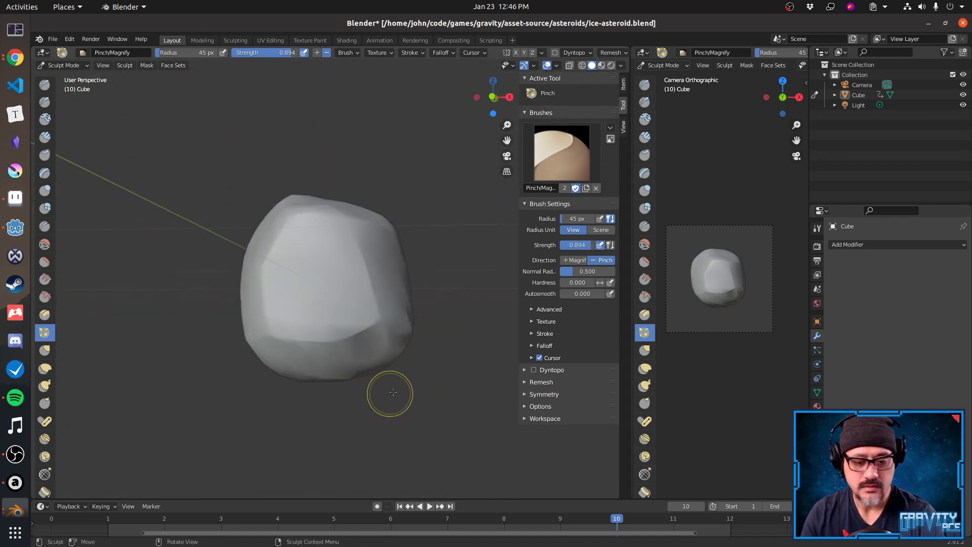
Play the rotation animation, stop it at frame 4, and pinch the ridges on the front of the asteroid.
key(space)
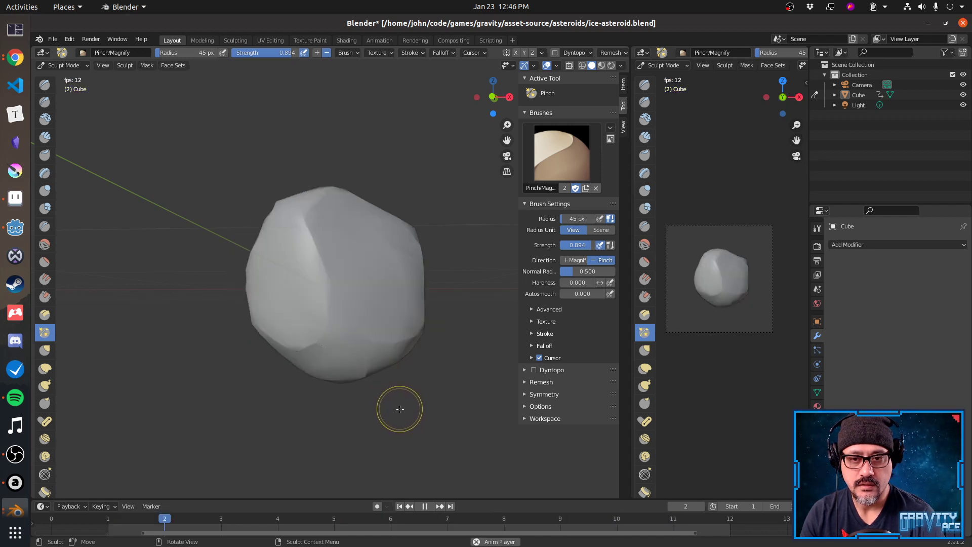
drag(323, 260, 320, 314)
drag(325, 304, 365, 334)
mouse_move(384, 283)
mouse_down()
mouse_move(301, 292)
mouse_move(304, 260)
mouse_up()
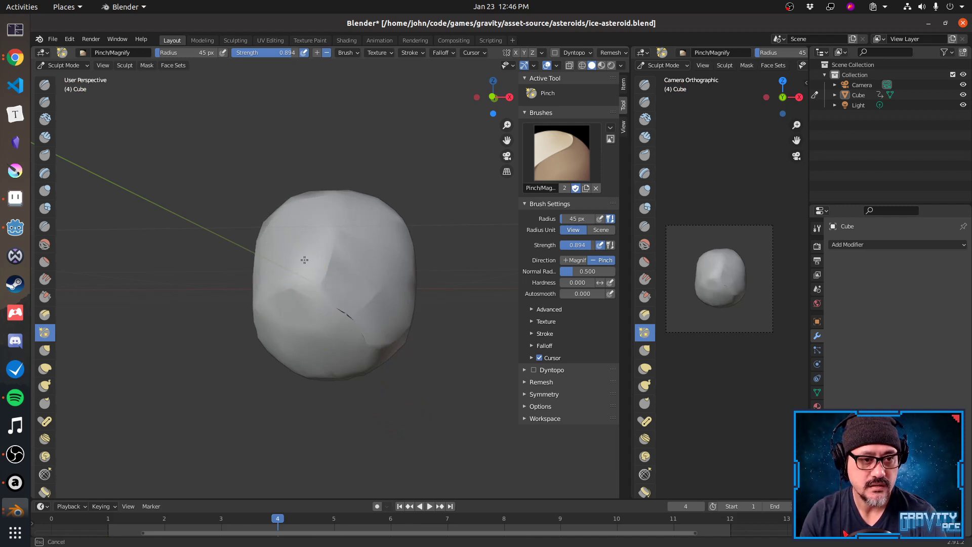
Pinch the edges across the asteroid's front face and around its lower crease at frame 4, using the 45 px brush.
drag(275, 230, 271, 234)
drag(325, 252, 311, 259)
drag(354, 235, 339, 217)
mouse_move(395, 229)
mouse_down()
mouse_move(386, 258)
mouse_move(305, 346)
mouse_move(285, 342)
mouse_up()
mouse_move(279, 344)
mouse_down()
mouse_move(274, 336)
mouse_move(322, 353)
mouse_up()
mouse_move(327, 354)
mouse_down()
mouse_move(317, 336)
mouse_move(332, 349)
mouse_up()
Play the rotation, stop it at frame 5, and examine the mesh around the folded pit in Edit Mode before returning to sculpting.
key(space)
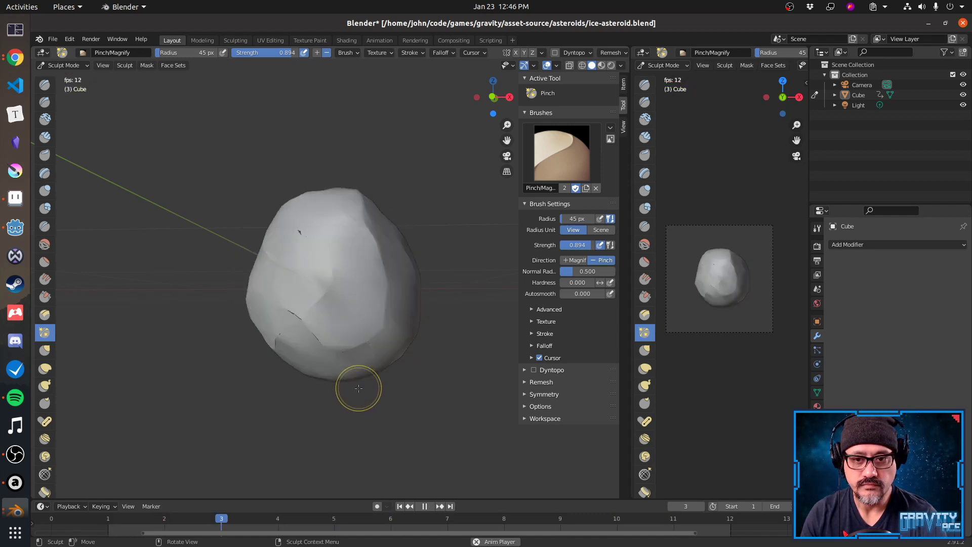
key(space)
key(space)
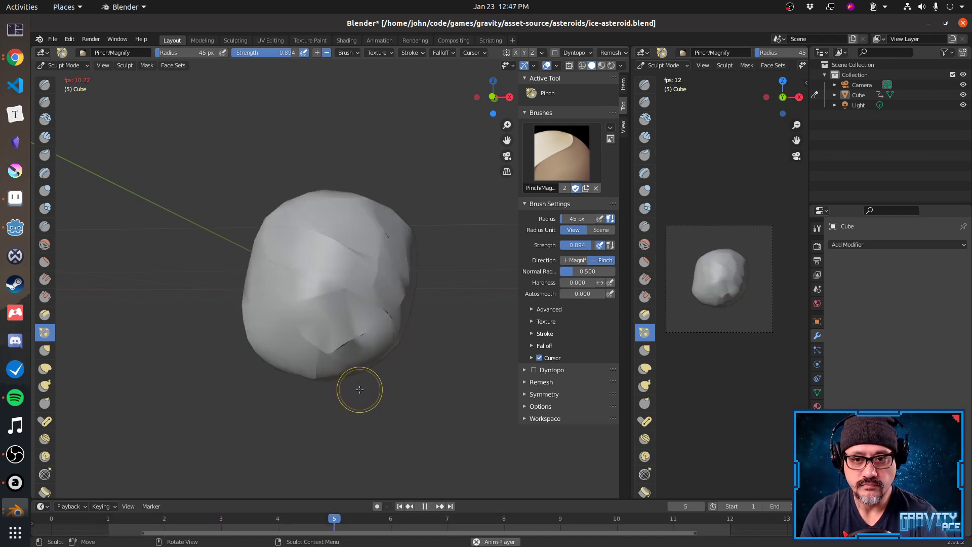
key(space)
middle_drag(356, 386, 191, 287)
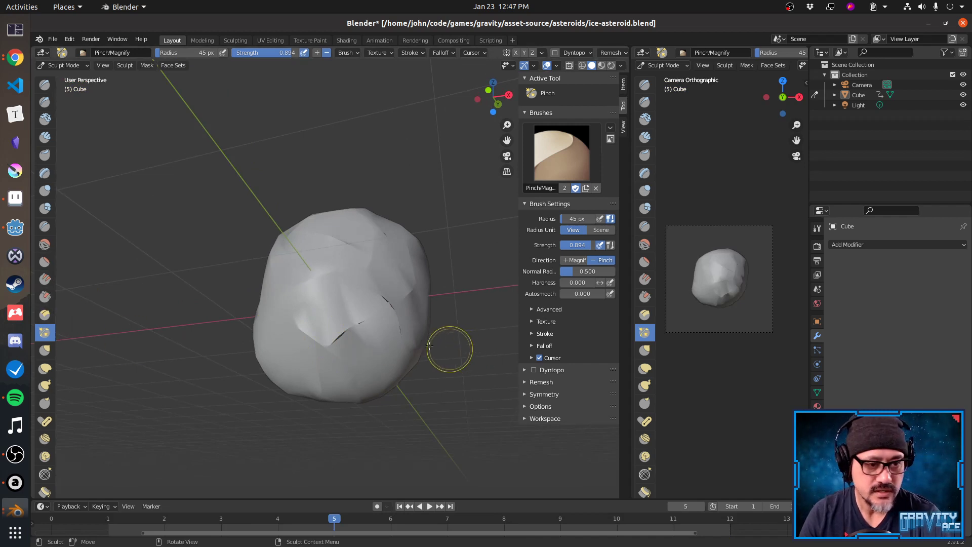
mouse_move(379, 346)
middle_down()
mouse_move(360, 336)
mouse_move(427, 283)
mouse_move(439, 250)
middle_up()
shift+middle_drag(432, 391, 364, 276)
key(Tab)
mouse_move(329, 337)
middle_down()
mouse_move(390, 363)
mouse_move(328, 319)
mouse_move(375, 278)
mouse_move(315, 303)
mouse_move(338, 308)
mouse_move(298, 344)
middle_up()
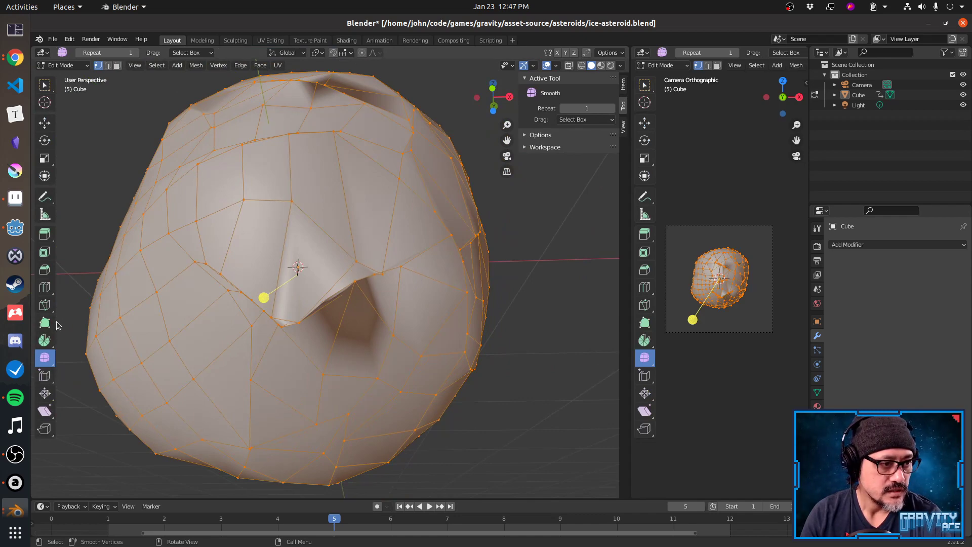
key(Tab)
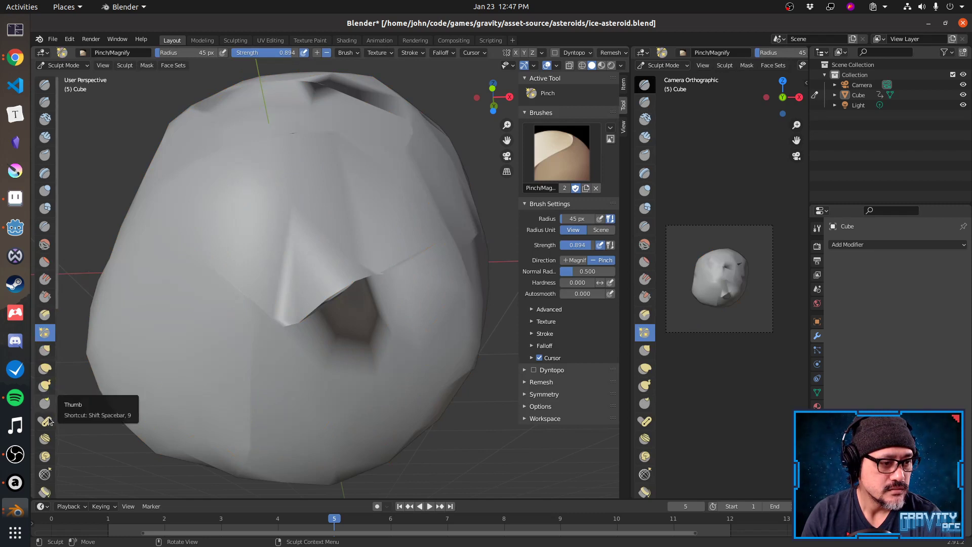
Fill the deep pit below the pointed ridge with the Inflate brush, setting the brush radius to 133 px.
click(45, 190)
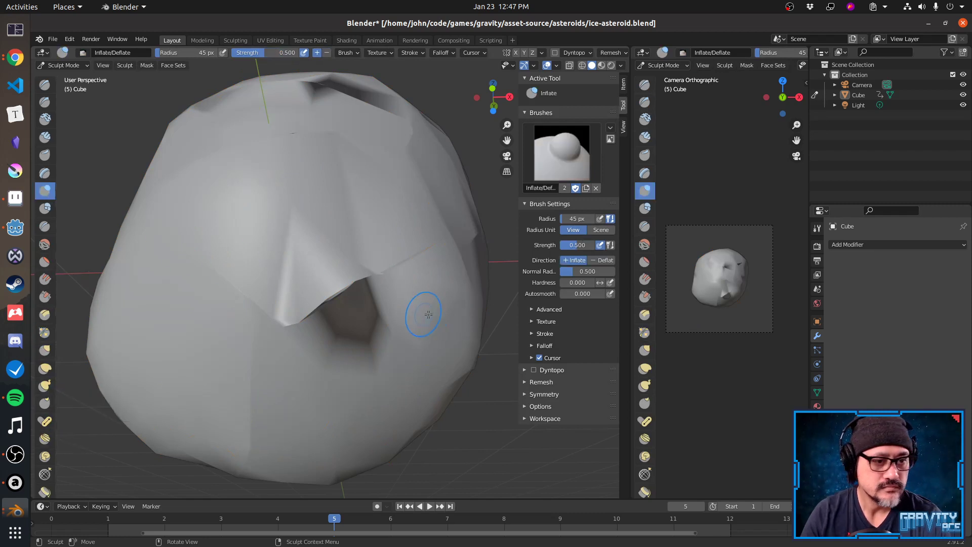
drag(339, 320, 351, 288)
key(f)
key(bracketleft)
key(bracketleft)
key(bracketleft)
key(bracketleft)
key(bracketleft)
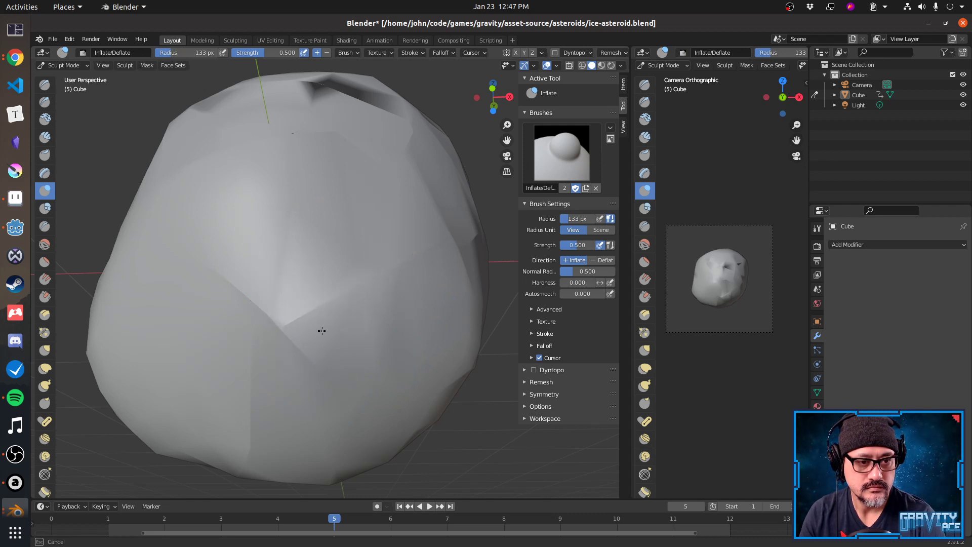
Inflate the sunken creases on the side next to the filled pit at 0.500 strength.
mouse_move(392, 302)
middle_down()
mouse_move(358, 325)
mouse_move(379, 314)
middle_up()
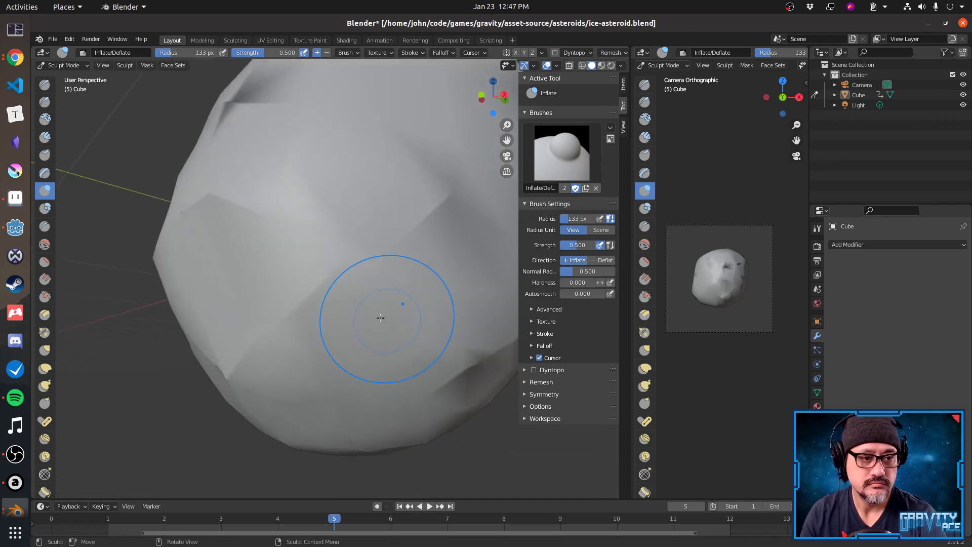
drag(387, 338, 377, 340)
drag(420, 284, 464, 345)
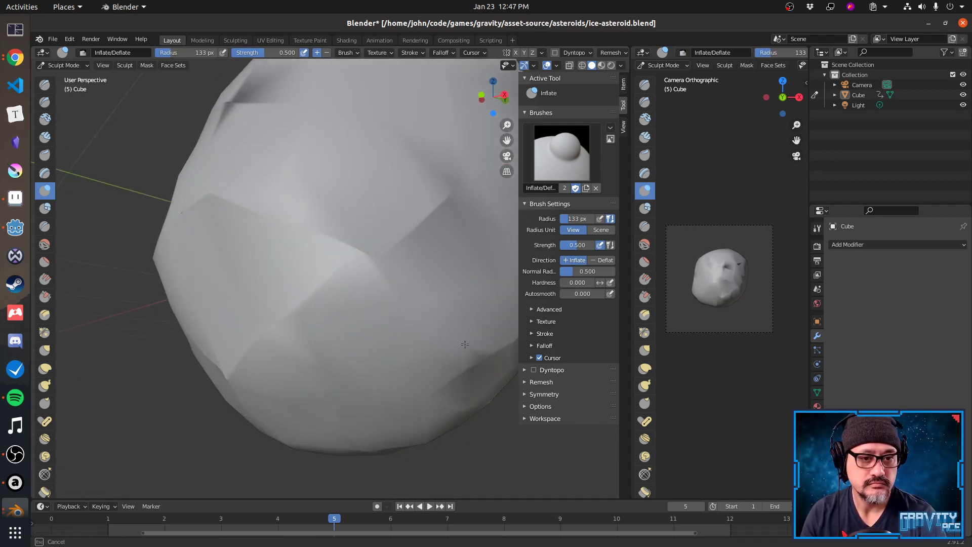
middle_drag(374, 274, 340, 259)
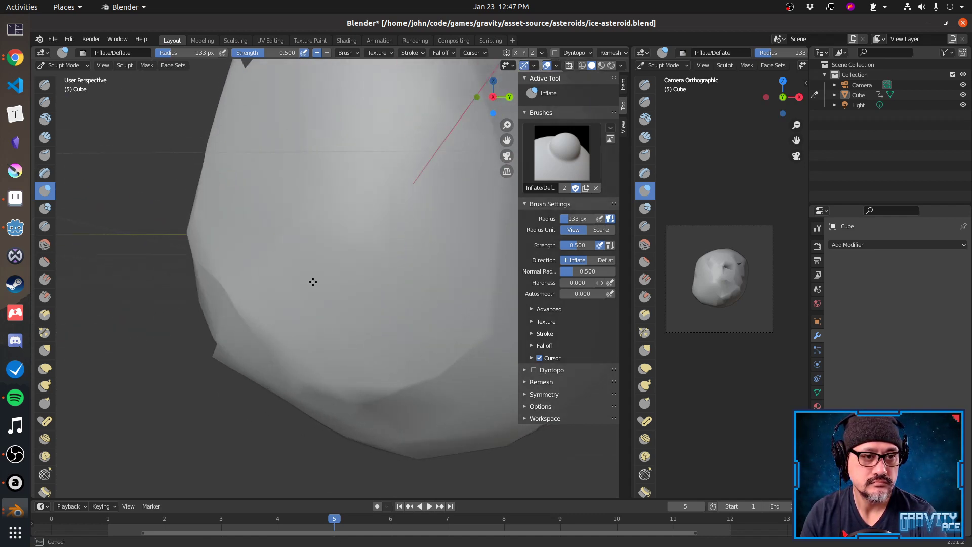
Inflate the remaining folds around the asteroid's other sides, enlarging the brush radius to 223 px.
middle_drag(386, 293, 463, 314)
middle_drag(363, 289, 383, 264)
drag(380, 248, 330, 223)
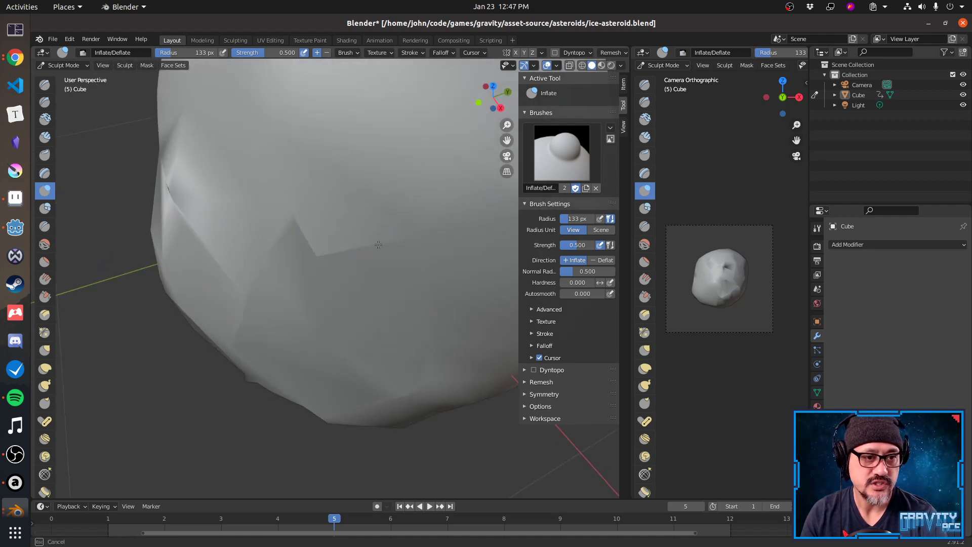
middle_drag(394, 264, 393, 251)
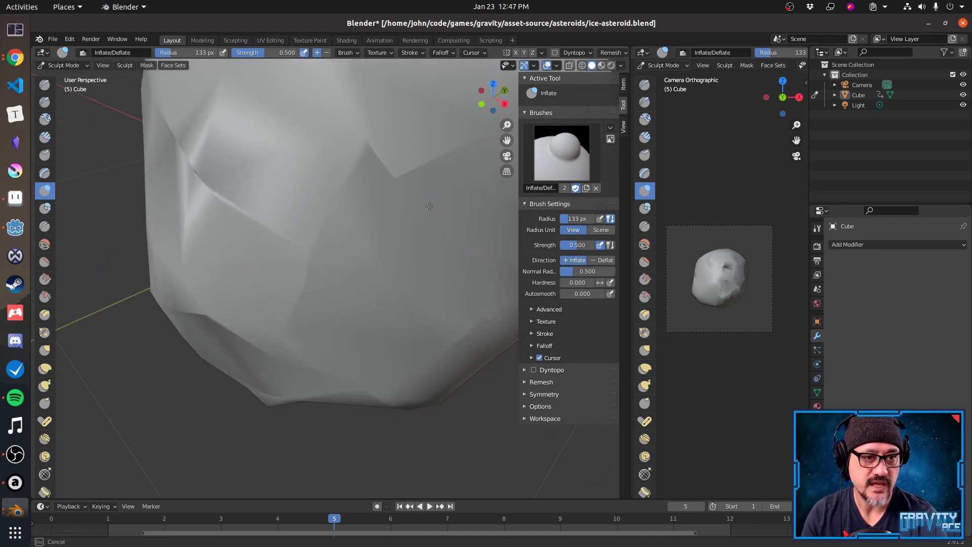
mouse_move(428, 281)
middle_down()
mouse_move(427, 253)
mouse_move(358, 269)
mouse_move(390, 269)
mouse_move(347, 306)
mouse_move(300, 314)
mouse_move(271, 299)
mouse_move(289, 275)
mouse_move(220, 273)
mouse_move(325, 278)
mouse_move(239, 271)
mouse_move(323, 224)
middle_up()
key(f)
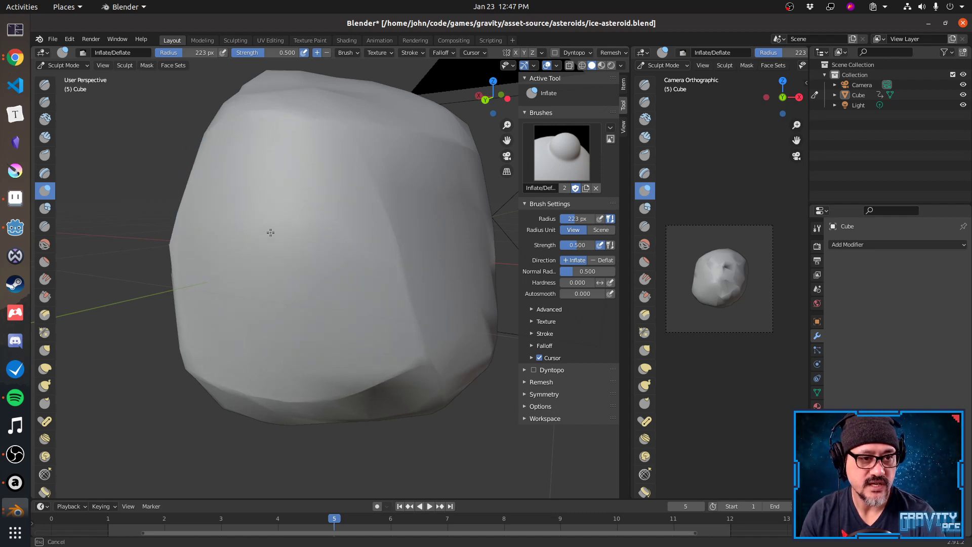
middle_drag(329, 302, 365, 296)
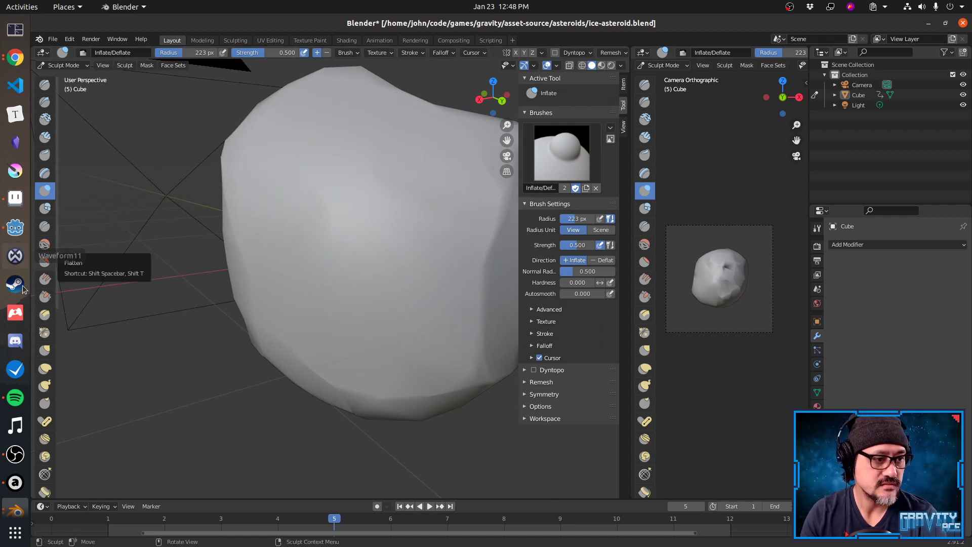
Try to pinch a sharp crease across the middle of the broad face with a 145 px Pinch brush.
click(44, 332)
key(f)
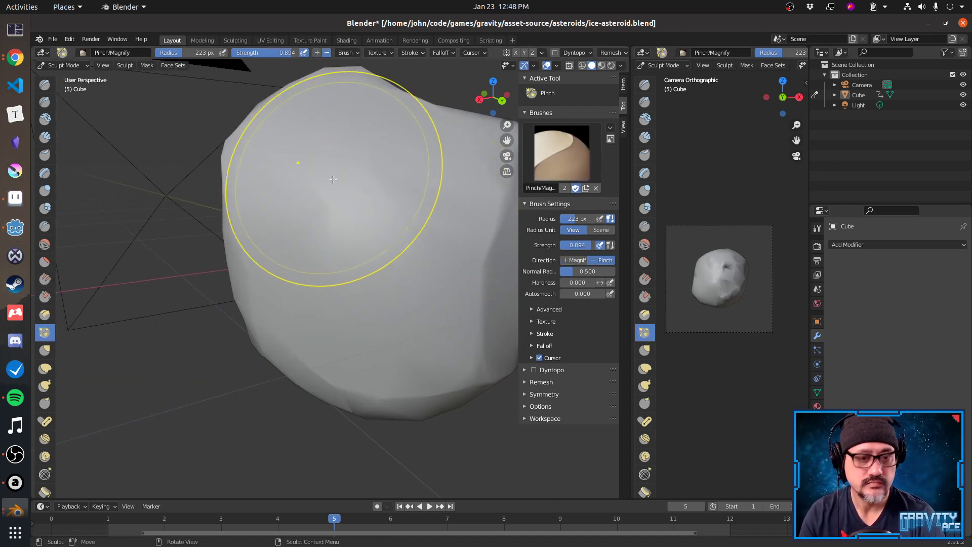
click(332, 191)
key(f)
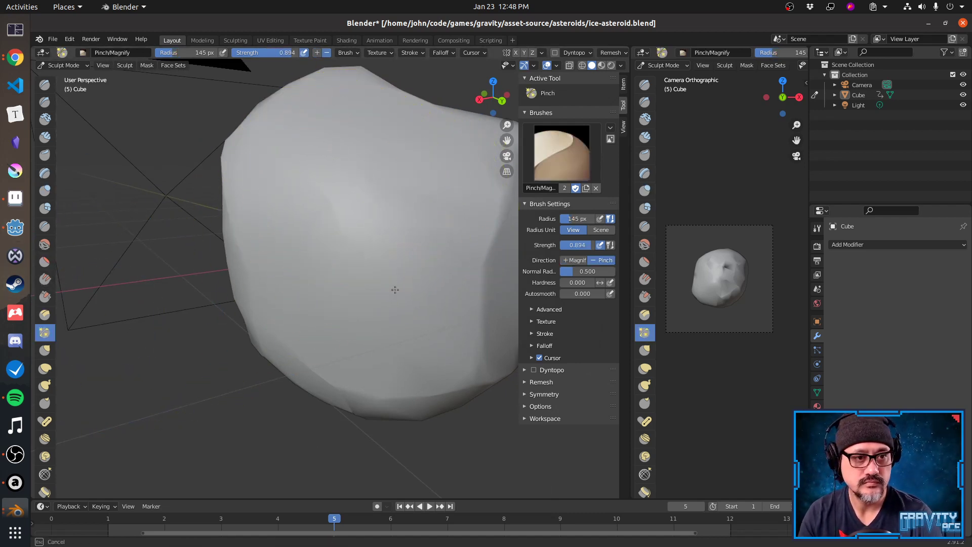
drag(332, 262, 366, 349)
drag(372, 344, 386, 302)
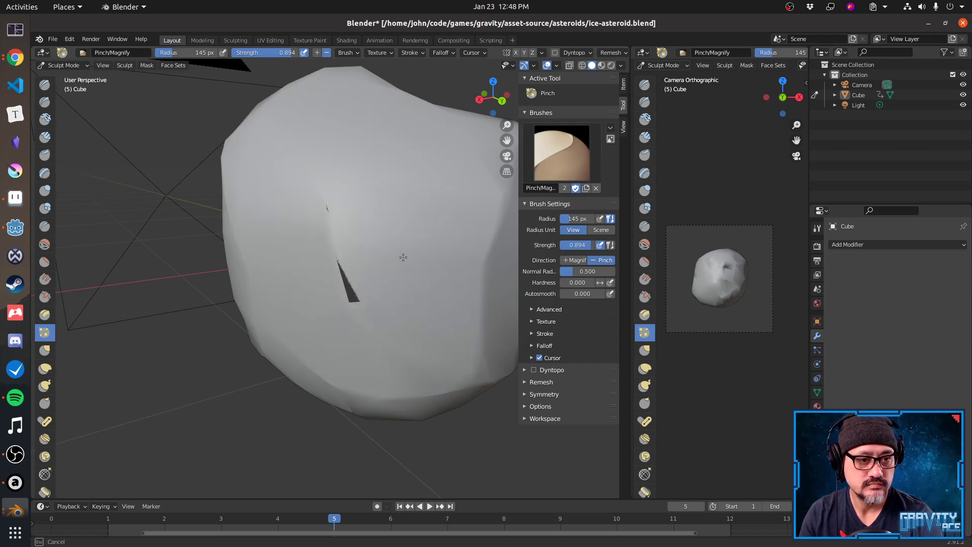
drag(342, 271, 344, 273)
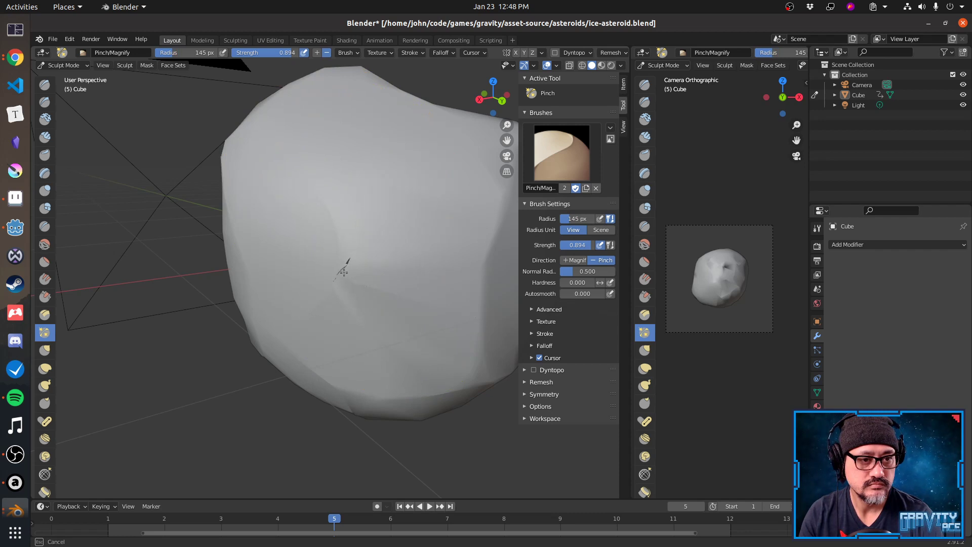
mouse_move(336, 225)
mouse_down()
mouse_move(317, 197)
mouse_move(343, 233)
mouse_move(346, 220)
mouse_move(435, 190)
mouse_up()
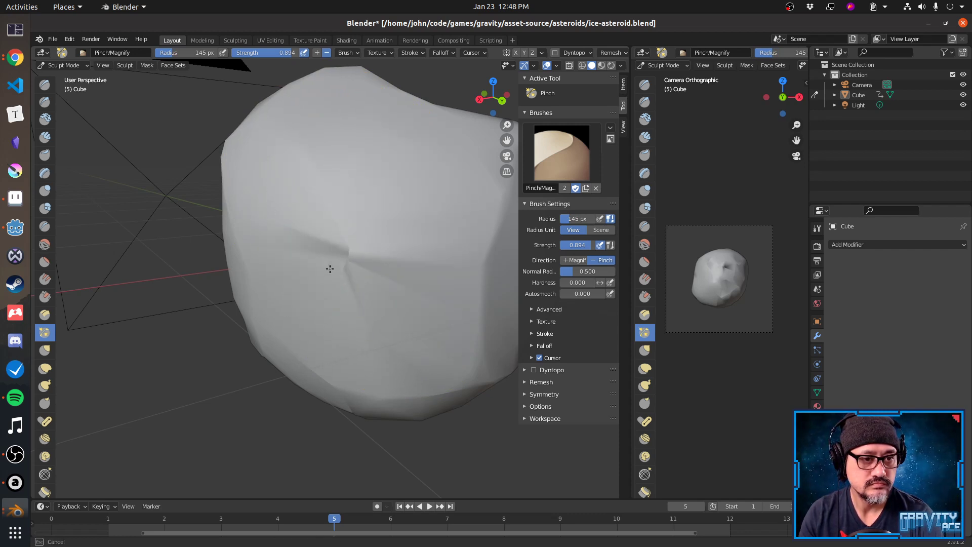
drag(333, 260, 328, 262)
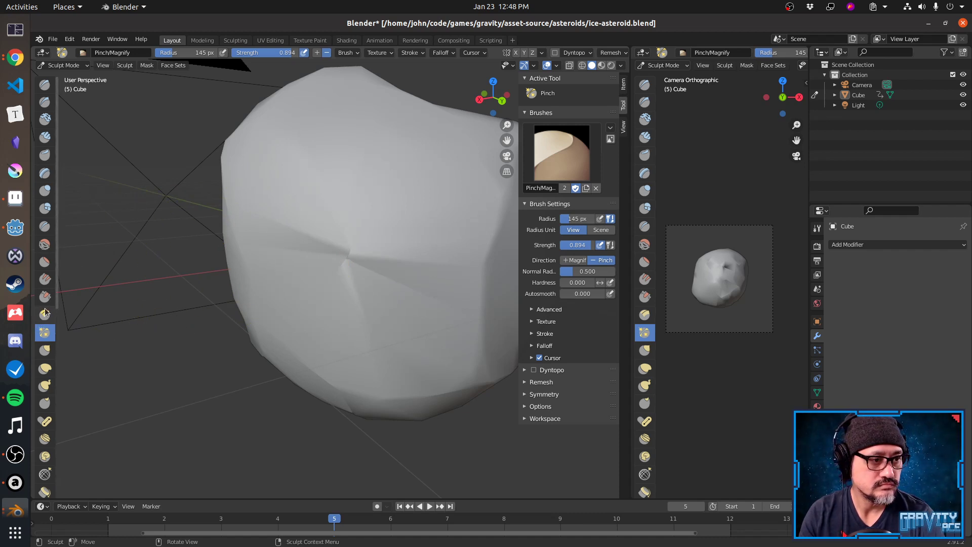
Try to reshape the creased broad face with the Blob brush and the Multi-plane Scrape brush.
click(44, 209)
drag(413, 253, 341, 250)
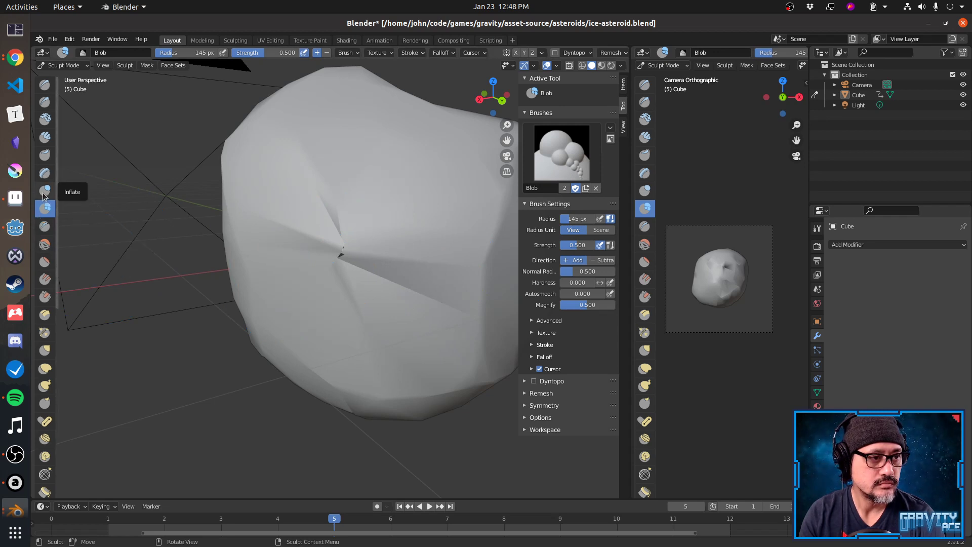
mouse_move(456, 159)
mouse_down()
mouse_move(419, 165)
mouse_move(419, 149)
mouse_up()
drag(356, 173, 329, 251)
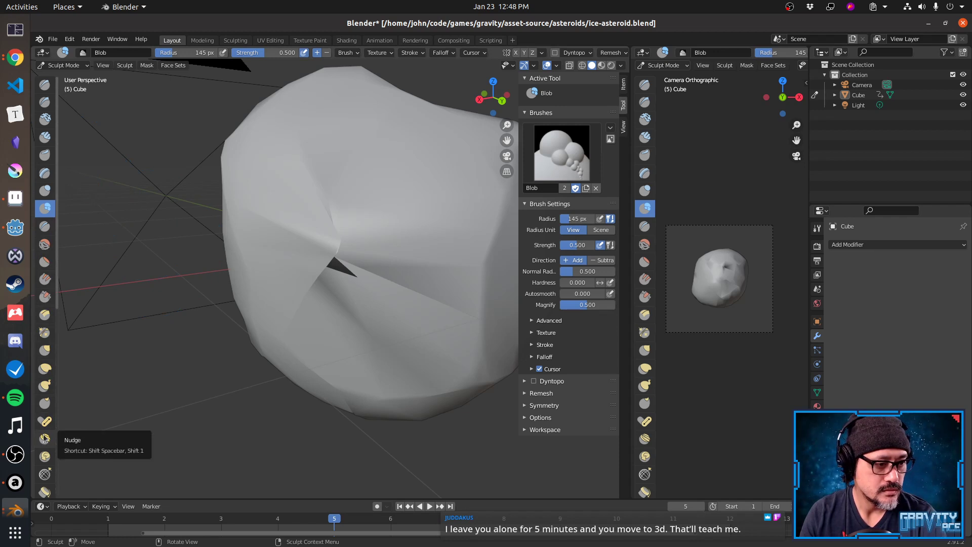
click(44, 317)
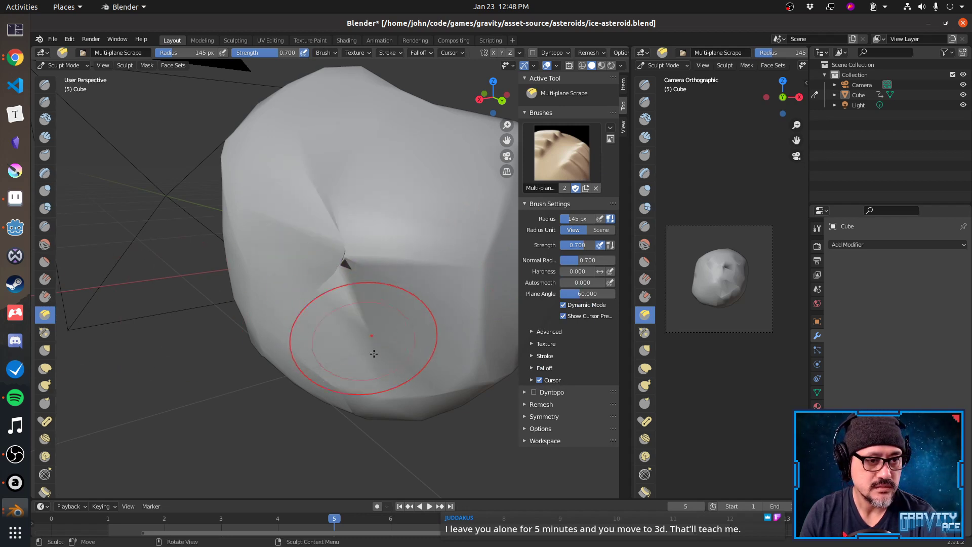
mouse_move(316, 254)
mouse_down()
mouse_move(335, 248)
mouse_move(327, 278)
mouse_up()
Undo the recent scrape, blob and pinch strokes on the broad face.
key(ctrl+z)
key(ctrl+z)
key(ctrl+z)
key(ctrl+z)
key(ctrl+z)
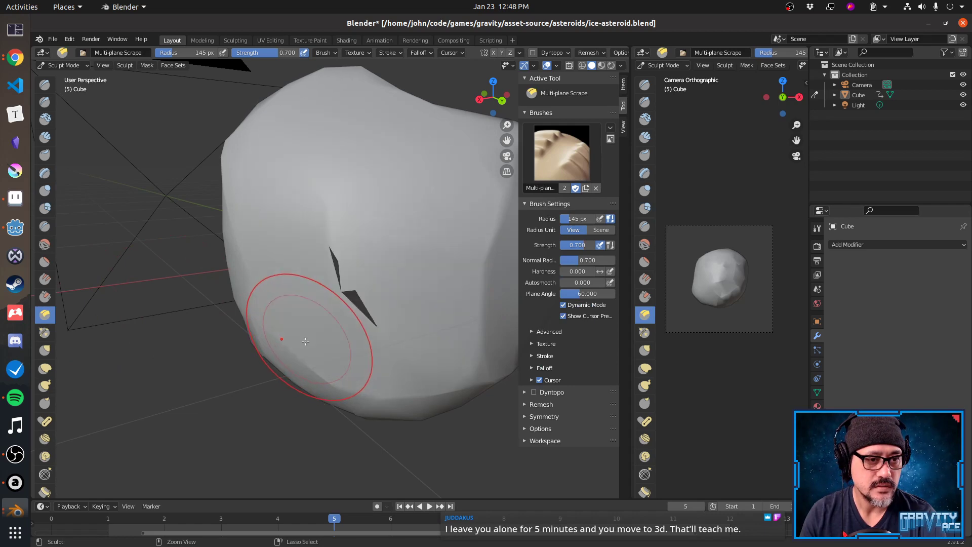
Play the rotation, stop it at frame 3, and flatten the broad faces with the Flatten brush at 0.500 strength.
key(space)
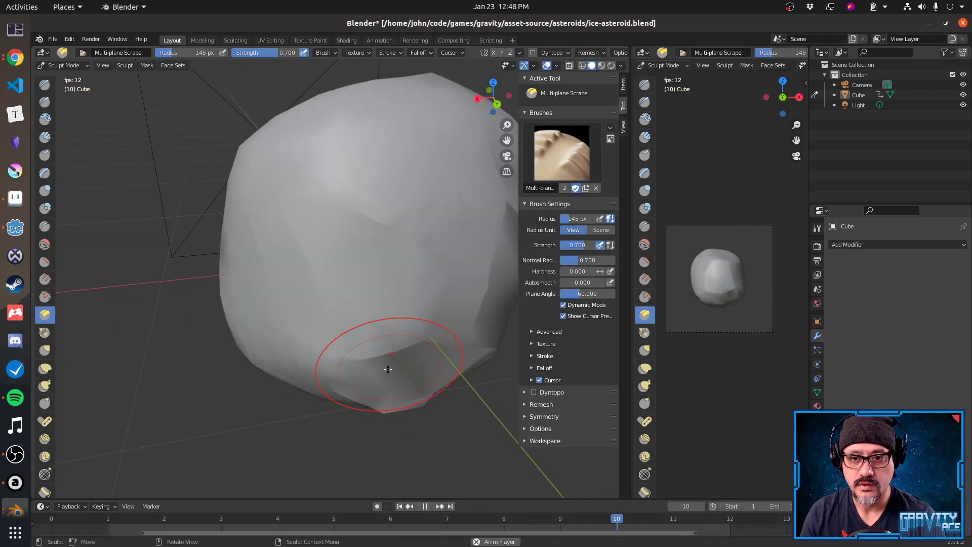
key(space)
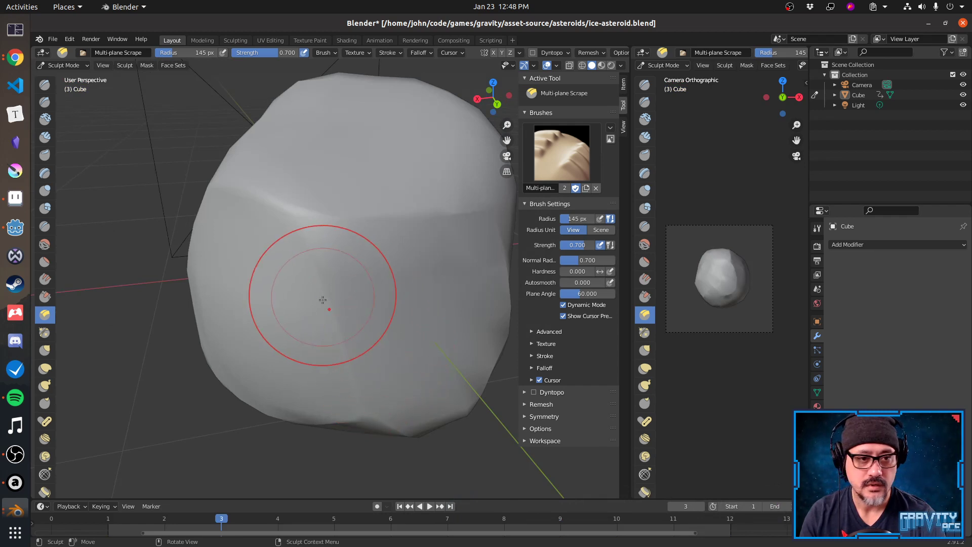
mouse_move(342, 315)
middle_down()
mouse_move(371, 364)
mouse_move(316, 310)
mouse_move(269, 306)
mouse_move(301, 289)
mouse_move(287, 306)
middle_up()
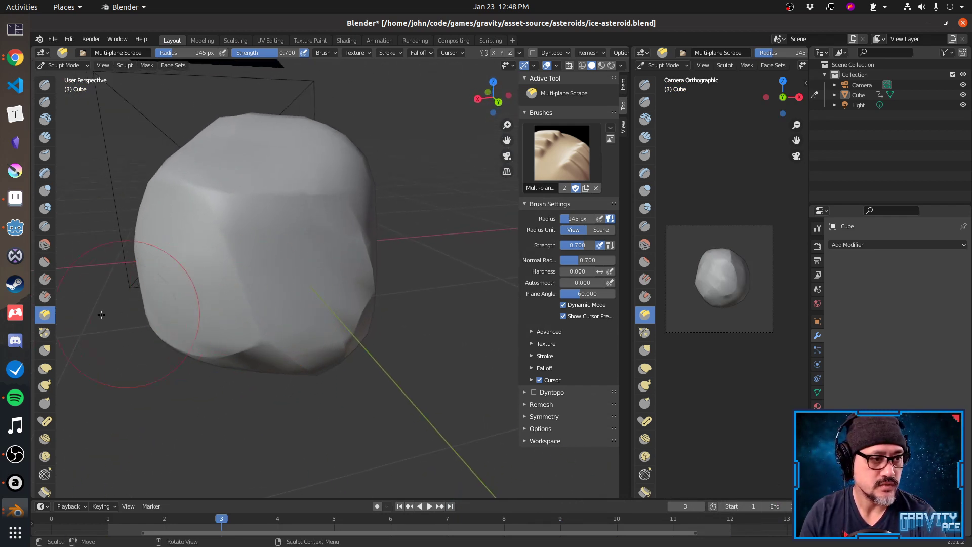
key(shift+t)
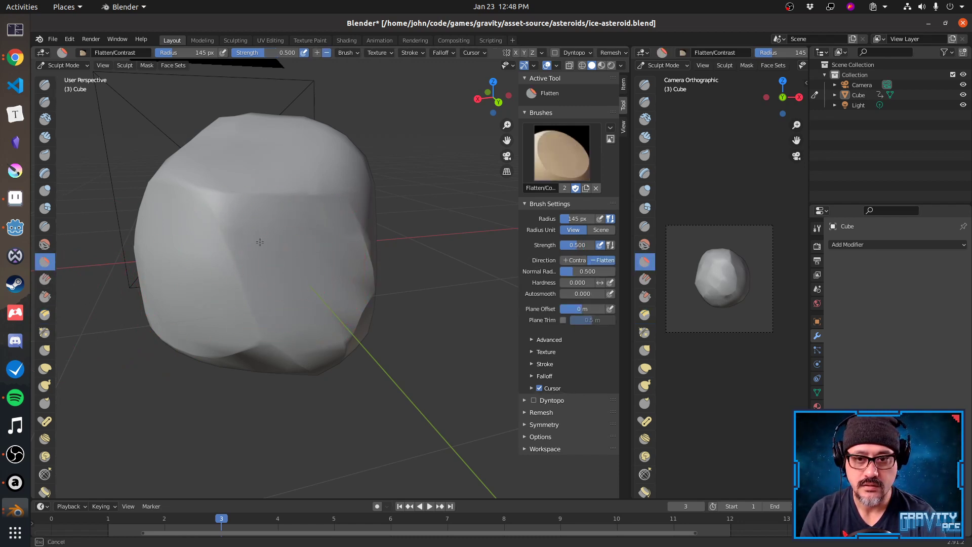
mouse_move(303, 304)
middle_down()
mouse_move(276, 298)
mouse_move(397, 250)
middle_up()
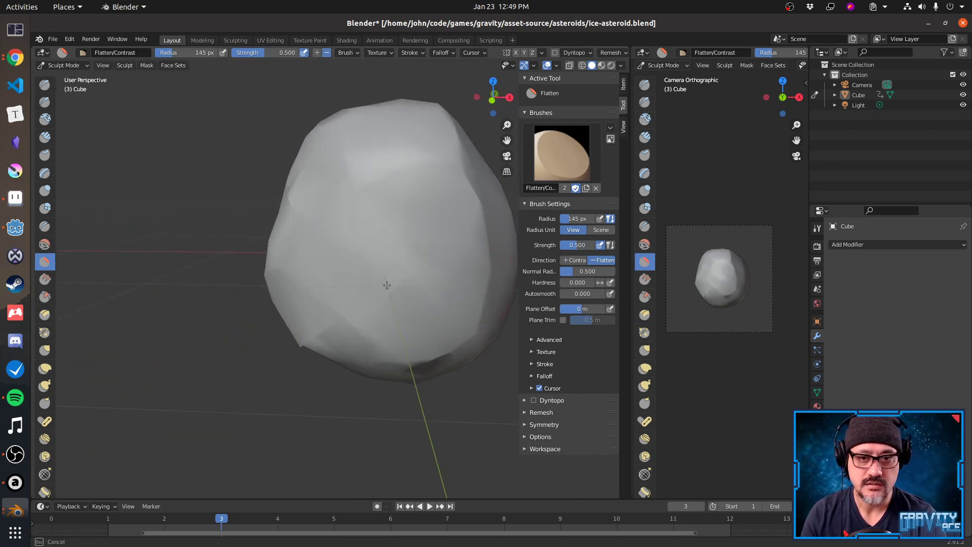
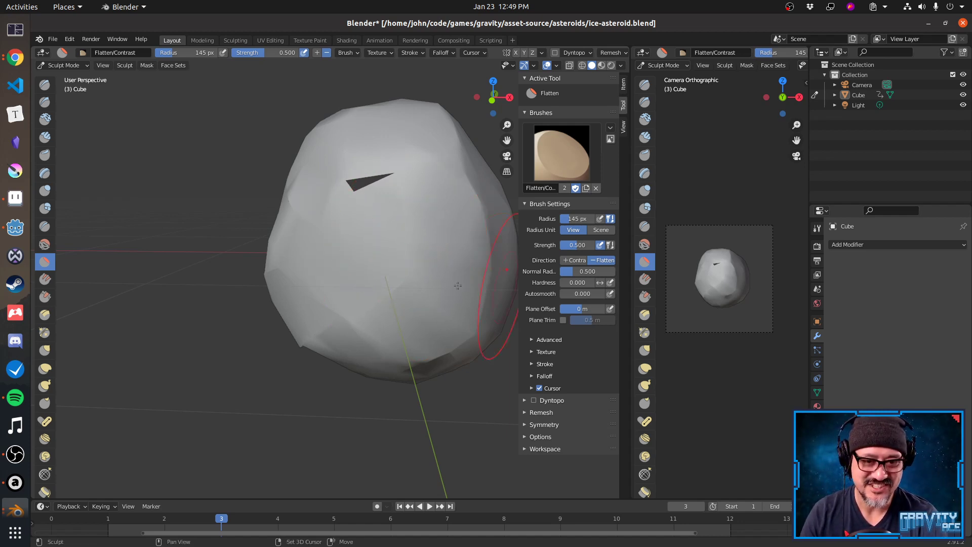
Smooth the torn, creased areas of the broad face with the Smooth brush at 0.700 strength and 145 px radius.
middle_drag(457, 286, 362, 191)
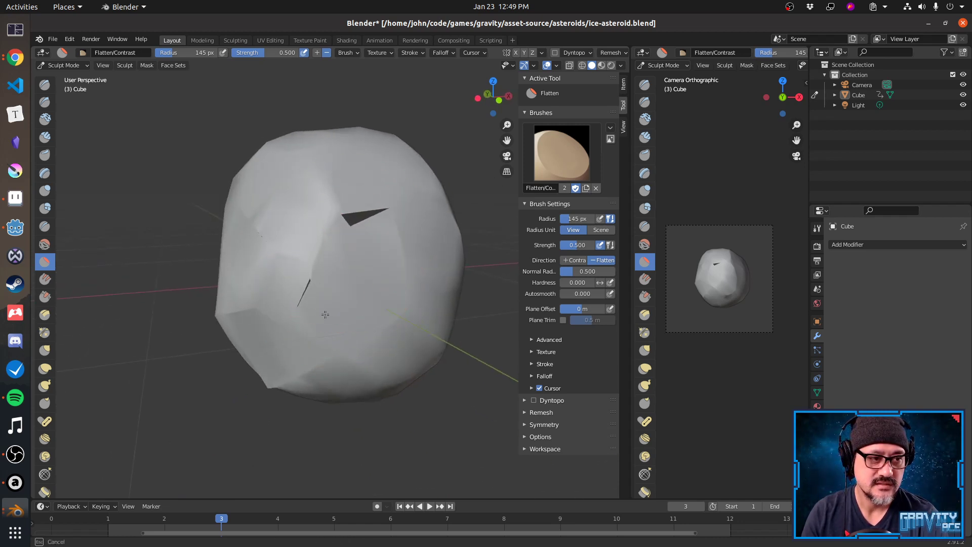
click(45, 245)
mouse_move(354, 278)
mouse_down()
mouse_move(330, 276)
mouse_move(347, 282)
mouse_move(366, 217)
mouse_up()
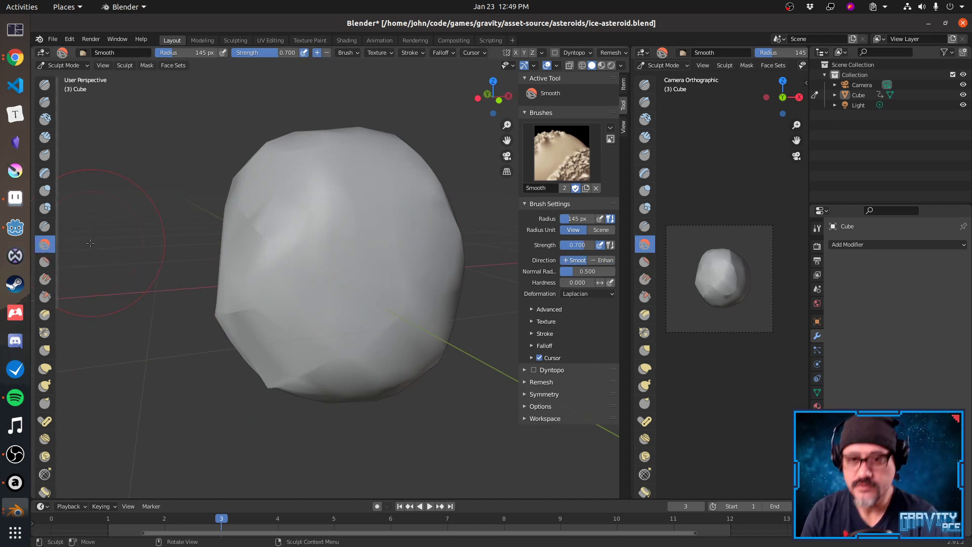
mouse_move(380, 261)
middle_down()
mouse_move(358, 254)
mouse_move(333, 291)
middle_up()
mouse_move(346, 236)
mouse_down()
mouse_move(328, 264)
mouse_move(368, 248)
mouse_move(312, 268)
mouse_up()
mouse_move(336, 298)
mouse_down()
mouse_move(287, 306)
mouse_move(348, 332)
mouse_move(333, 256)
mouse_up()
mouse_move(404, 291)
middle_down()
mouse_move(284, 321)
mouse_move(371, 334)
mouse_move(358, 308)
middle_up()
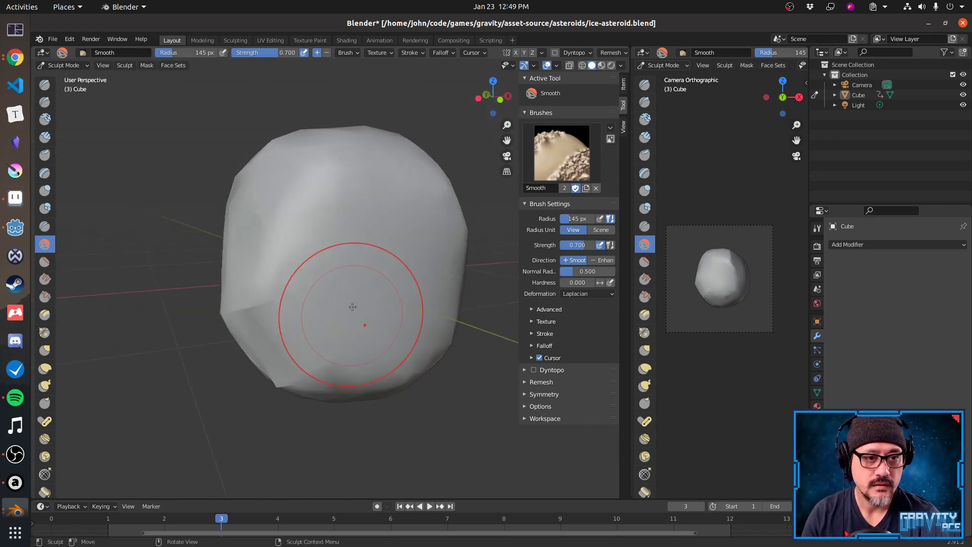
mouse_move(349, 308)
mouse_down()
mouse_move(321, 239)
mouse_move(348, 243)
mouse_up()
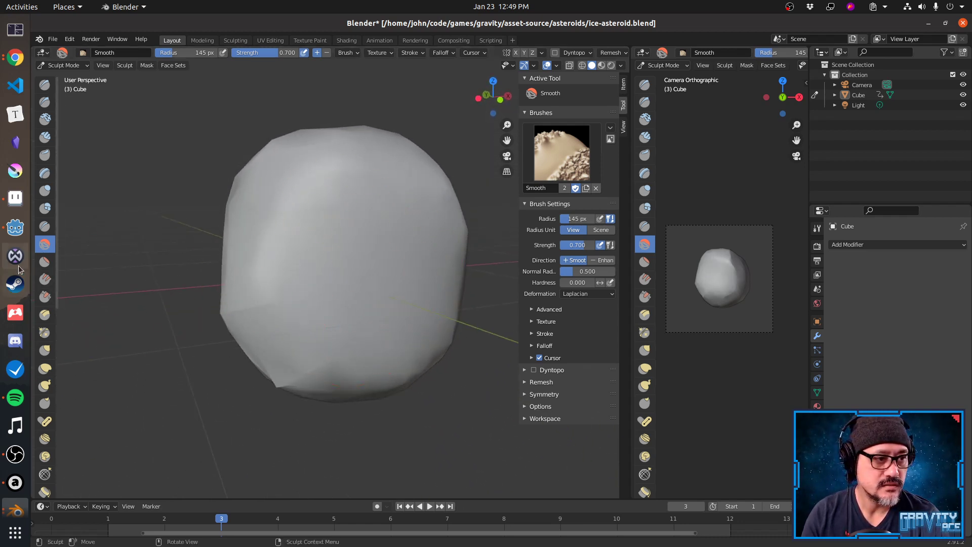
Scrape a ridge down the broad face with the Multi-plane Scrape brush at 84 px radius and 0.700 strength.
click(45, 261)
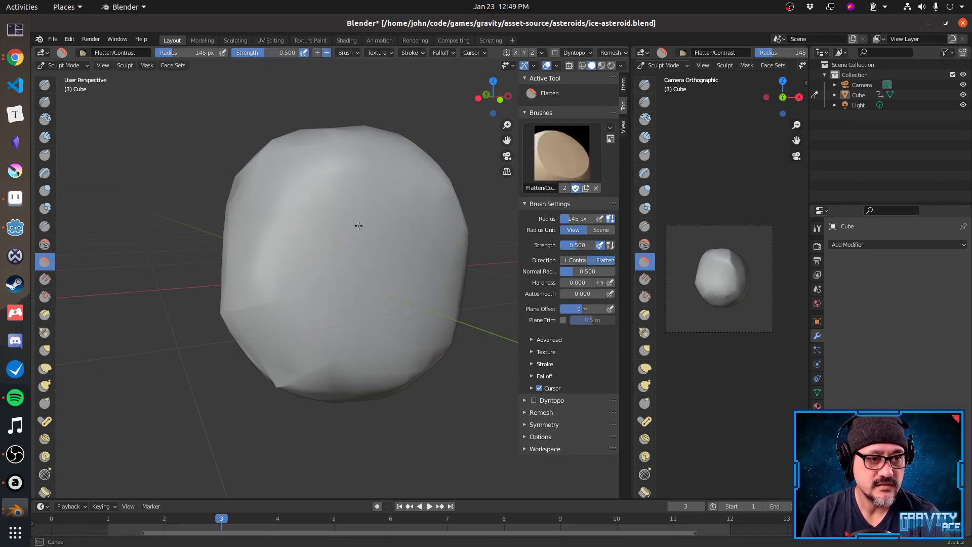
middle_drag(391, 272, 455, 282)
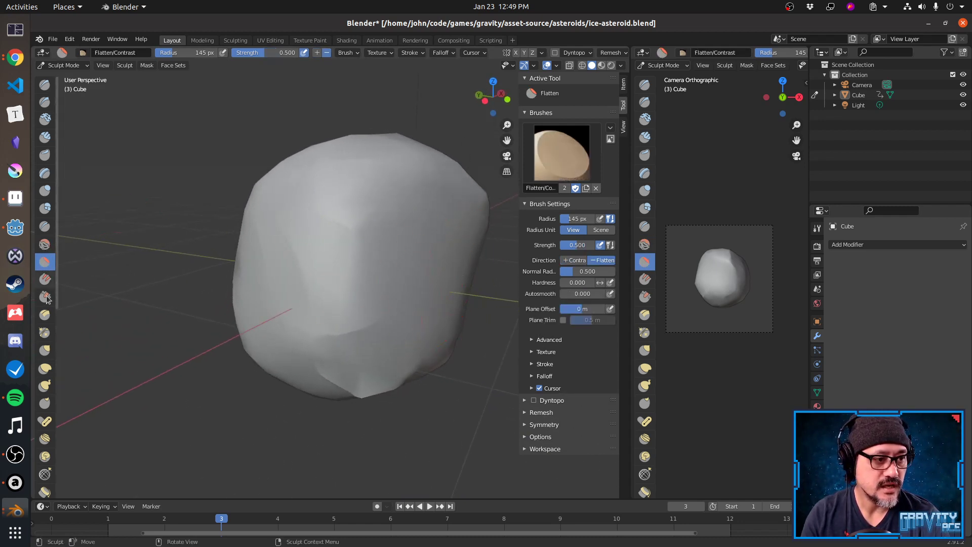
click(45, 315)
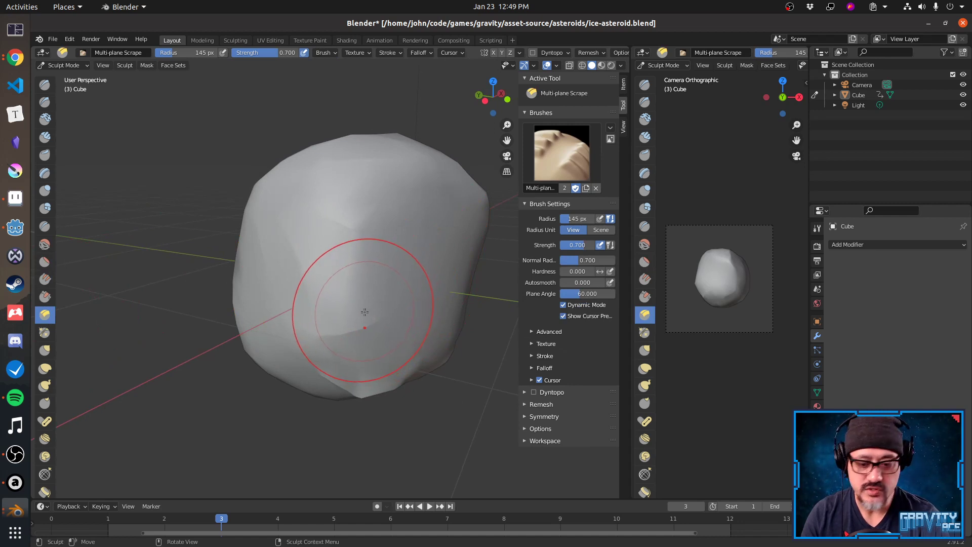
key(bracketleft)
key(bracketleft)
key(bracketleft)
key(bracketleft)
mouse_move(365, 322)
mouse_down()
mouse_move(358, 227)
mouse_move(366, 251)
mouse_up()
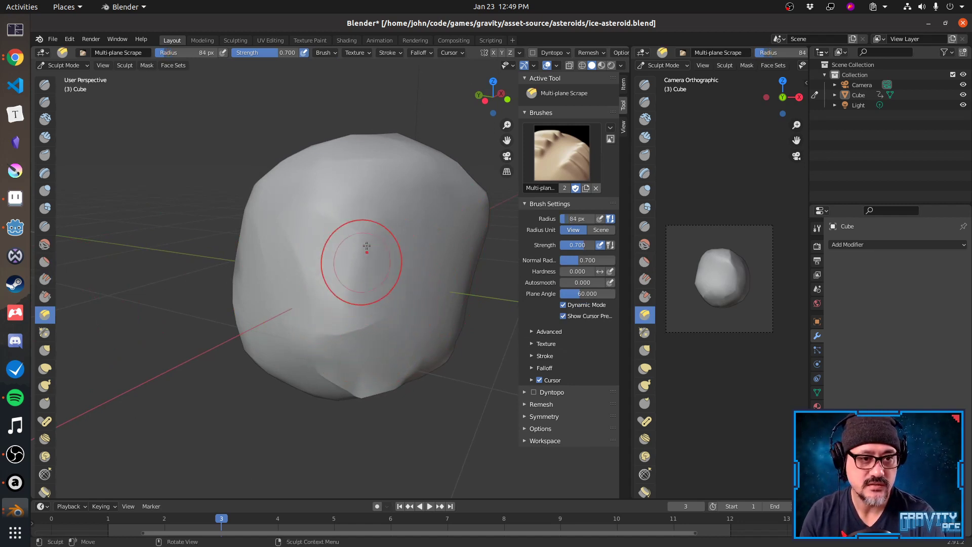
Sharpen the ridges on the broad face with the Pinch brush at 0.894 strength, and soften the resulting crease with the Smooth brush.
click(45, 333)
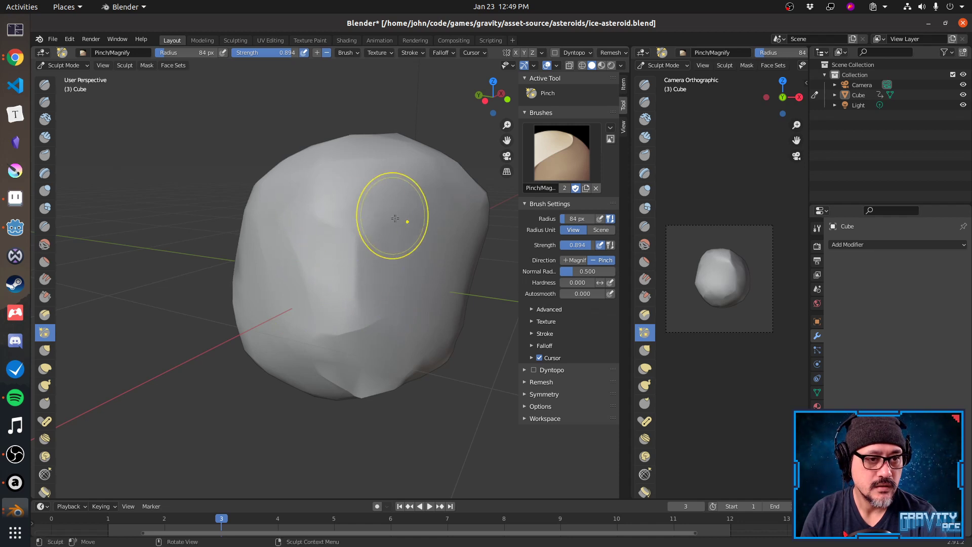
middle_drag(401, 217, 395, 193)
mouse_move(394, 193)
mouse_down()
mouse_move(435, 199)
mouse_move(361, 277)
mouse_up()
mouse_move(364, 342)
middle_down()
mouse_move(314, 336)
mouse_move(394, 324)
middle_up()
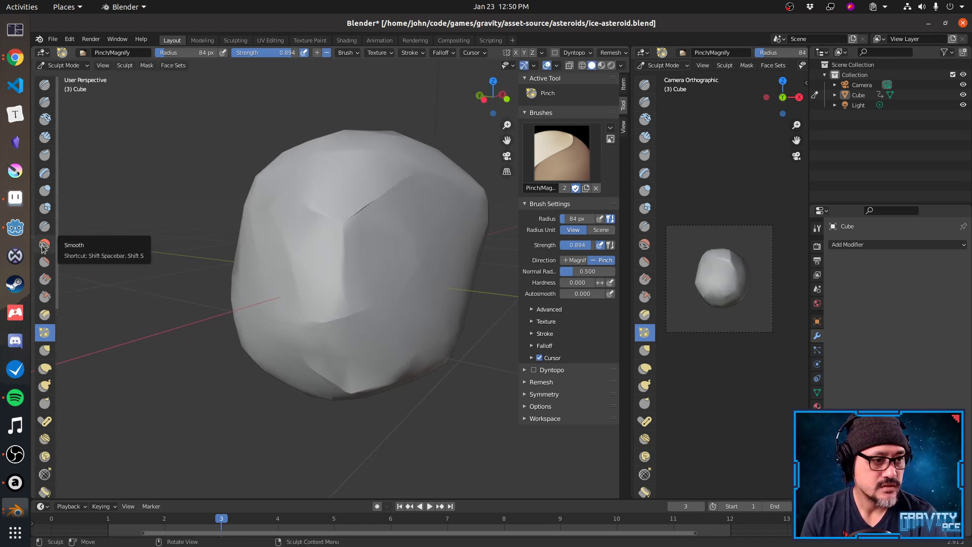
click(44, 245)
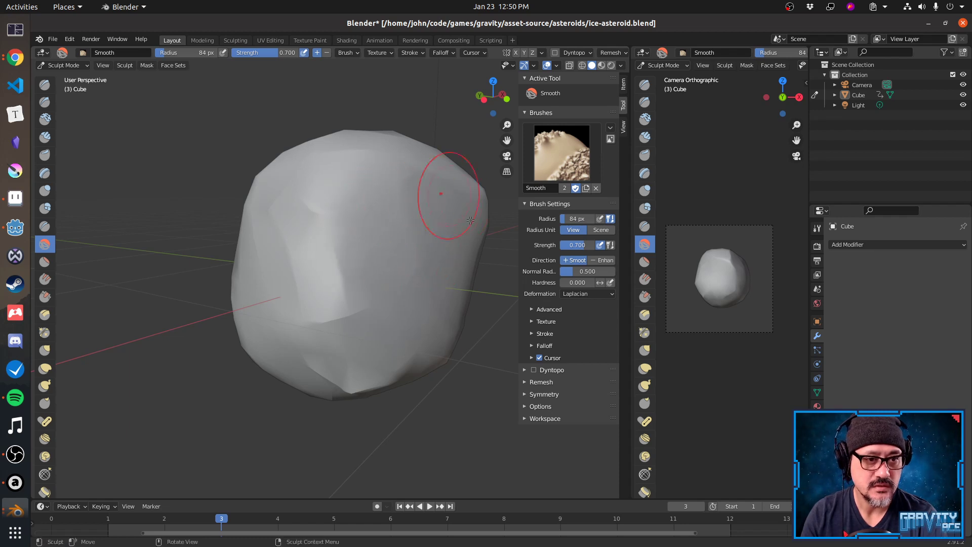
Play the rotation, stop it at frame 5, and smooth the central ridge with the Smooth brush at 0.461 strength.
key(space)
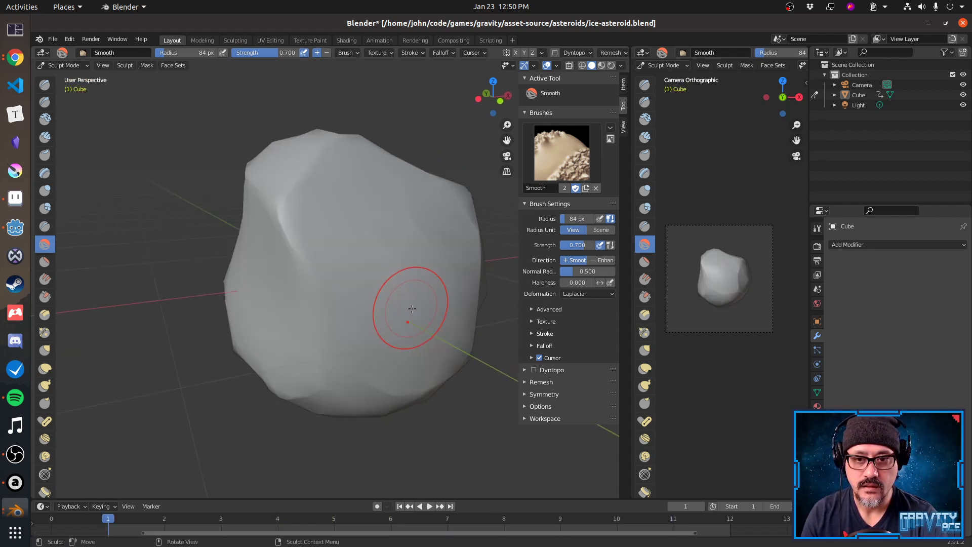
key(space)
middle_drag(416, 328, 305, 245)
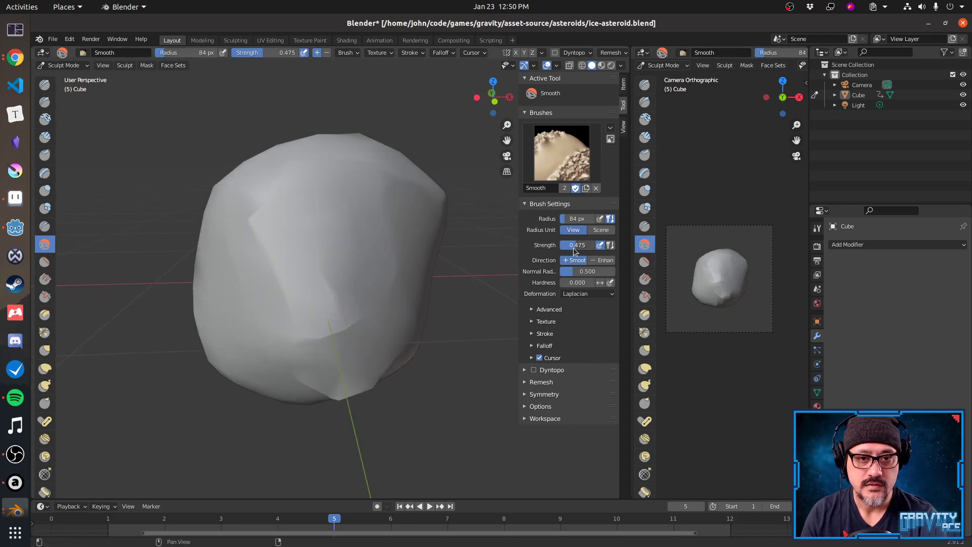
key(shift+f)
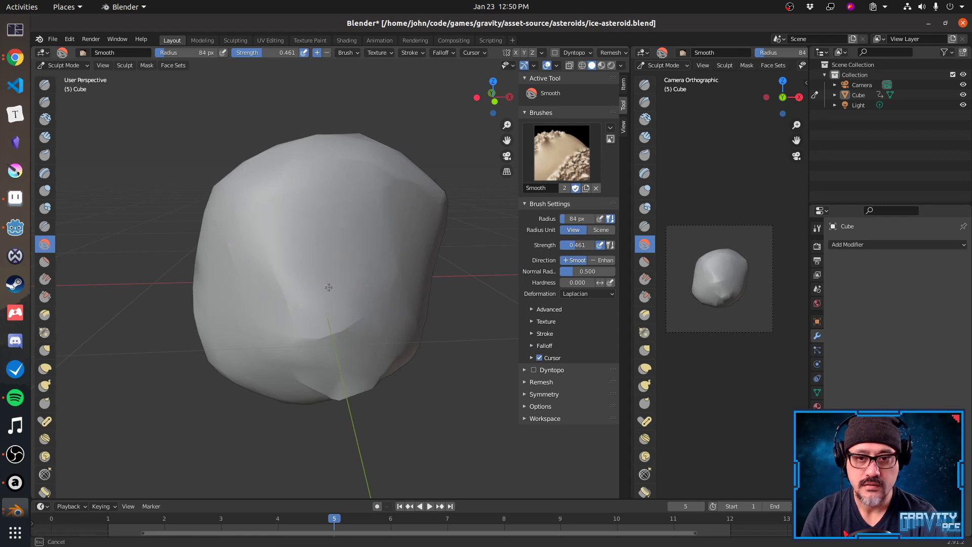
mouse_move(328, 288)
mouse_down()
mouse_move(297, 275)
mouse_move(293, 297)
mouse_up()
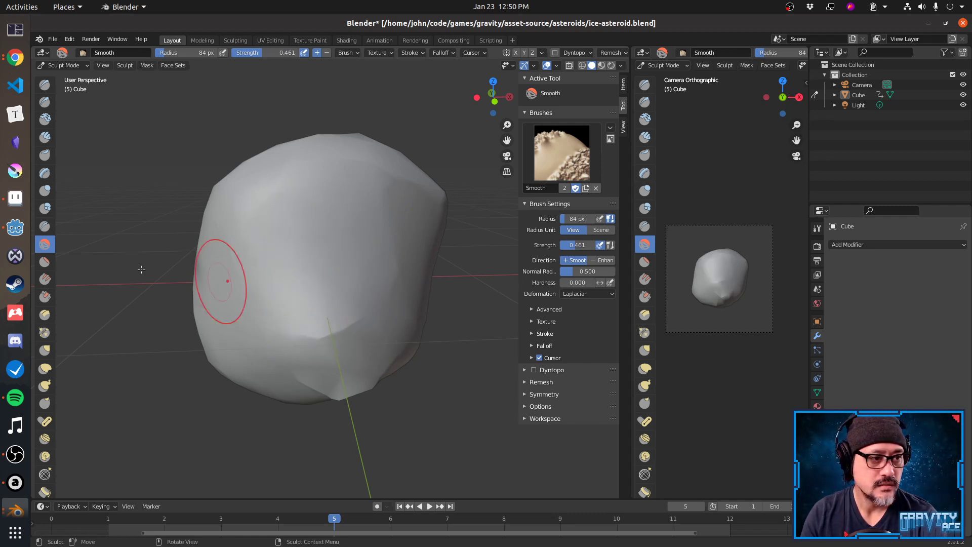
Flatten the large central face with the Flatten brush at 0.500 strength and touch it up with the Smooth brush.
click(50, 262)
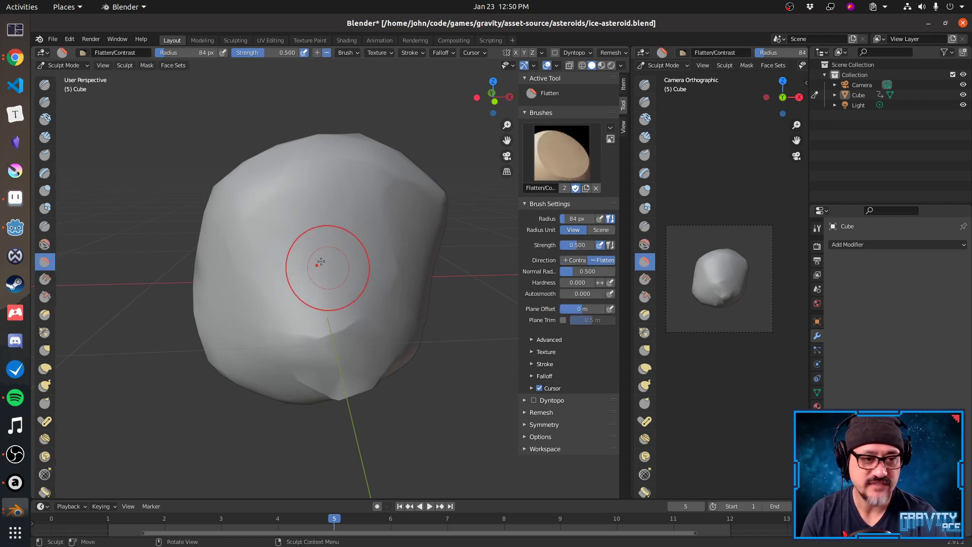
mouse_move(319, 261)
mouse_down()
mouse_move(297, 273)
mouse_move(272, 245)
mouse_move(320, 194)
mouse_up()
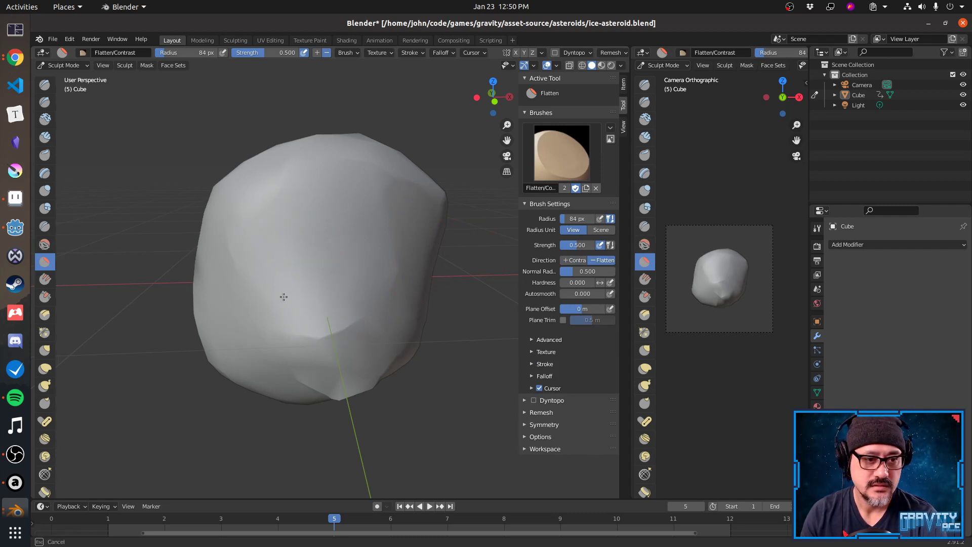
drag(283, 296, 298, 303)
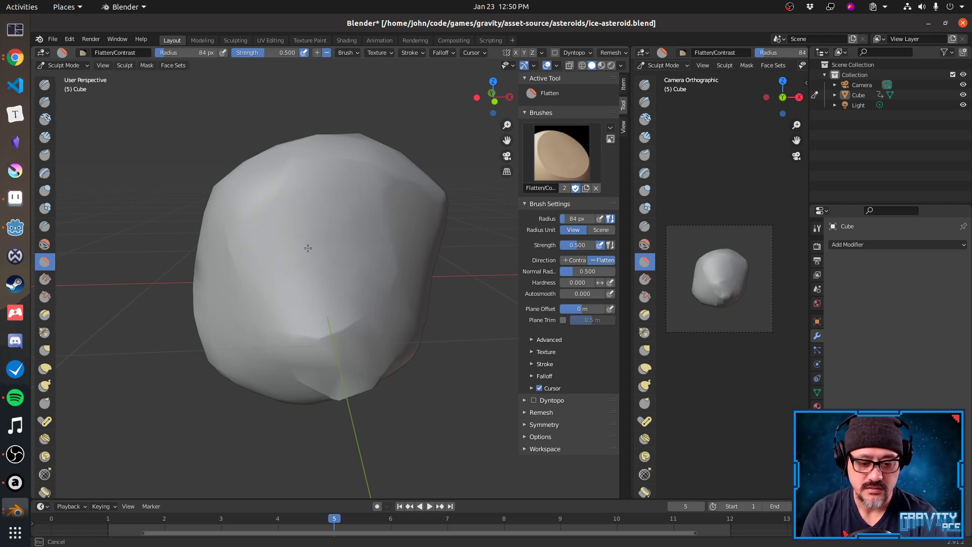
key(s)
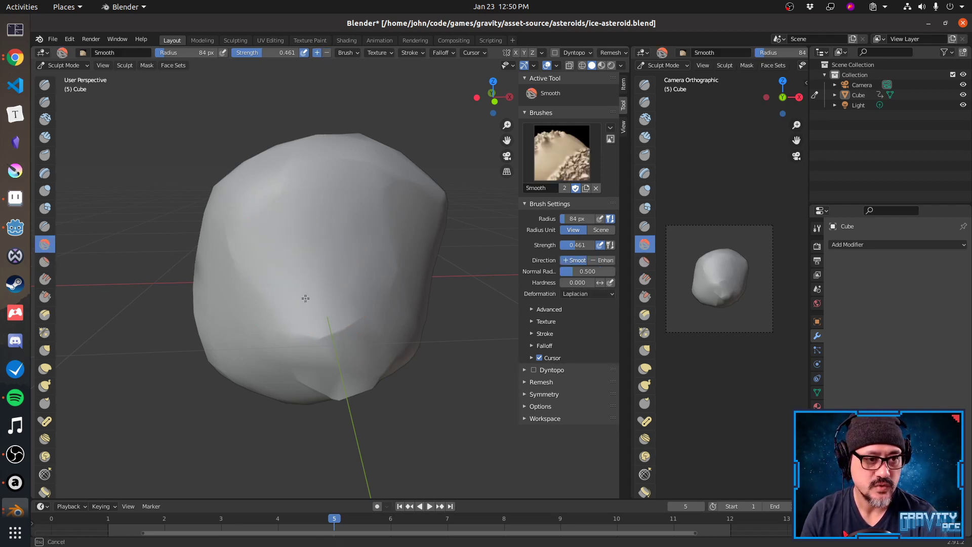
Pinch the curved lower edge of the central face into a sharper ridge at 0.894 strength.
key(p)
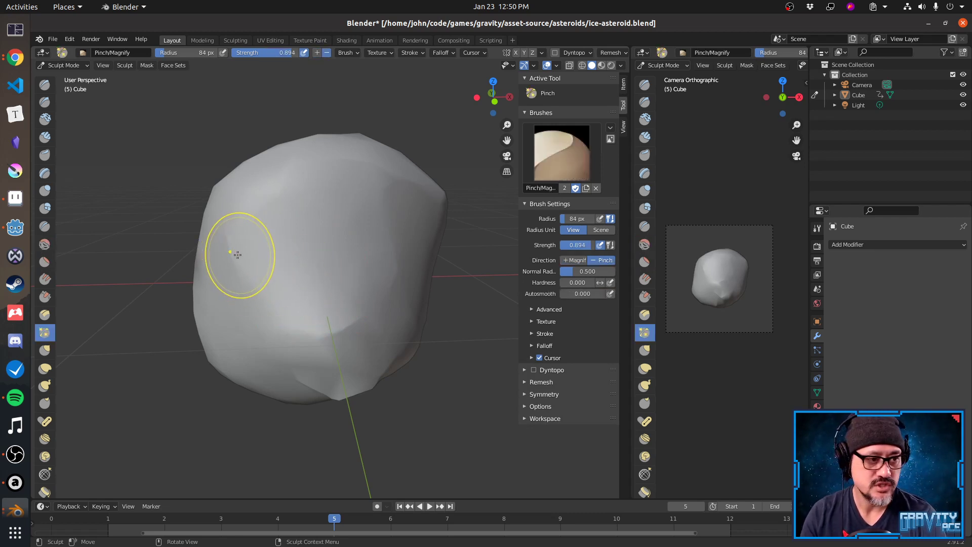
drag(255, 289, 263, 305)
drag(263, 306, 289, 320)
drag(261, 305, 334, 333)
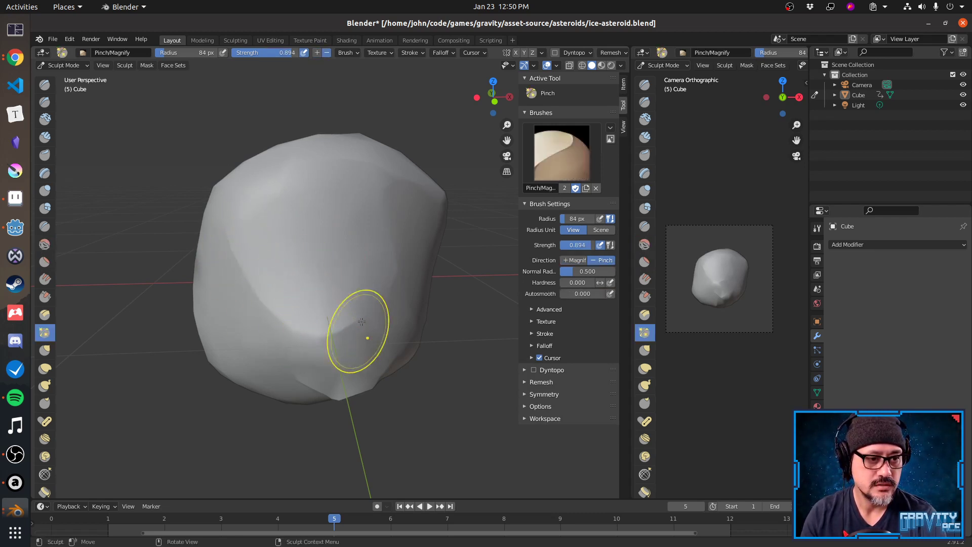
Even out the creased underside by alternating the Smooth brush at 0.461 strength and the Flatten brush at 0.500 strength.
middle_drag(364, 325, 320, 280)
key(shift+s)
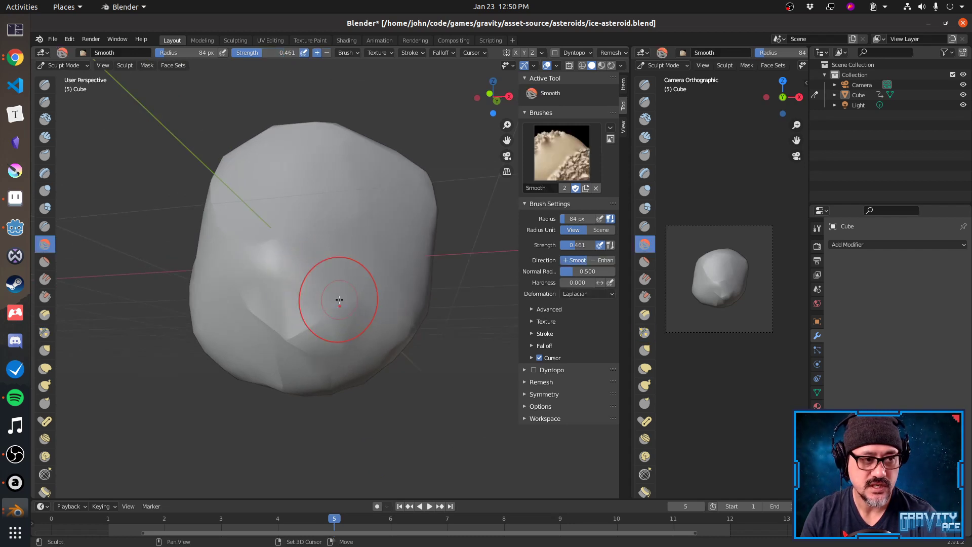
mouse_move(349, 288)
mouse_down()
mouse_move(278, 302)
mouse_move(322, 267)
mouse_up()
key(shift+t)
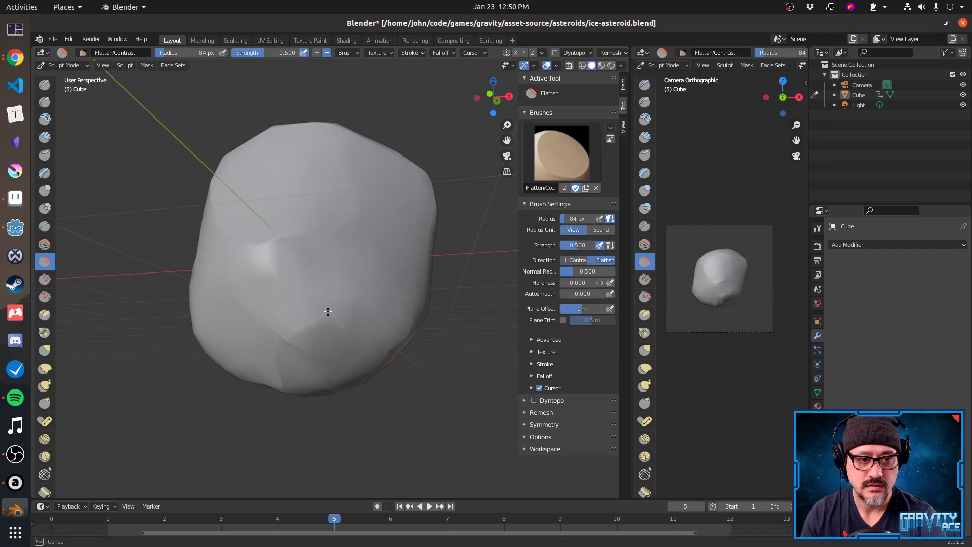
mouse_move(274, 296)
mouse_down()
mouse_move(321, 319)
mouse_move(284, 301)
mouse_move(380, 300)
mouse_move(361, 329)
mouse_up()
key(shift+s)
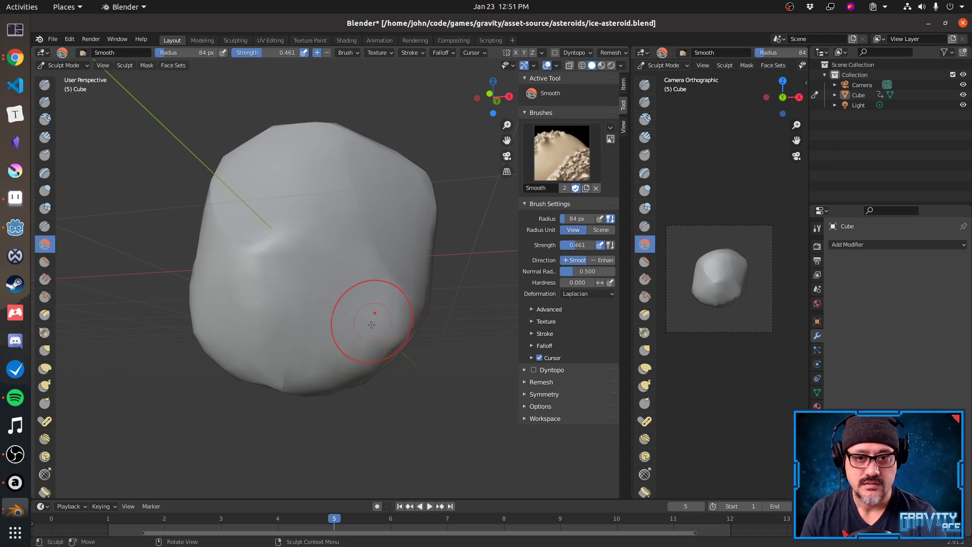
key(shift+t)
drag(345, 314, 281, 306)
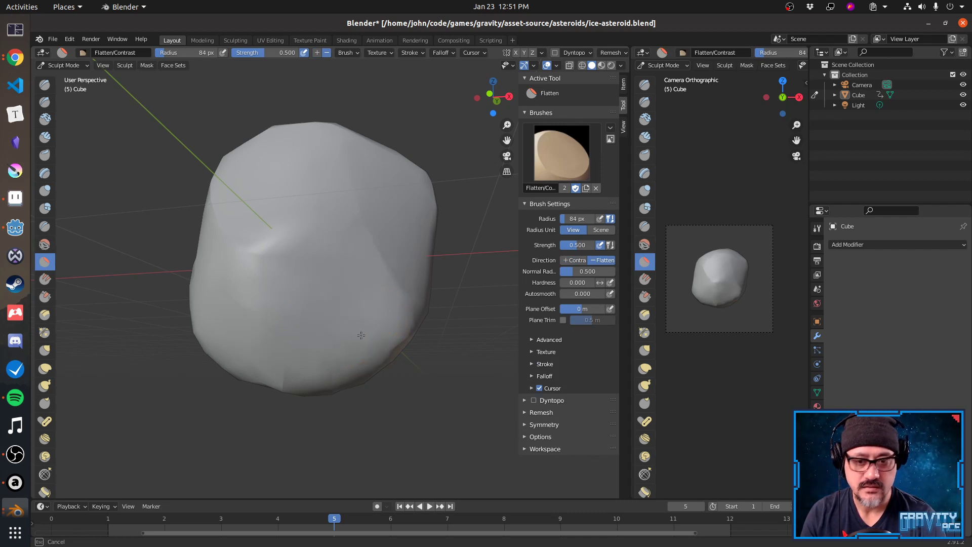
drag(361, 335, 348, 307)
Define the edges around the underside's facets with the Pinch brush at 0.894 strength.
key(p)
mouse_move(267, 250)
mouse_down()
mouse_move(327, 229)
mouse_move(401, 242)
mouse_move(326, 314)
mouse_up()
mouse_move(275, 373)
mouse_down()
mouse_move(271, 338)
mouse_move(345, 351)
mouse_move(294, 324)
mouse_move(250, 336)
mouse_move(263, 322)
mouse_move(276, 339)
mouse_move(324, 355)
mouse_up()
key(s)
key(shift+t)
key(p)
Play the rotation, stop it at frame 2, scale the asteroid up by a factor of about 1.35, and replay the rotation.
key(space)
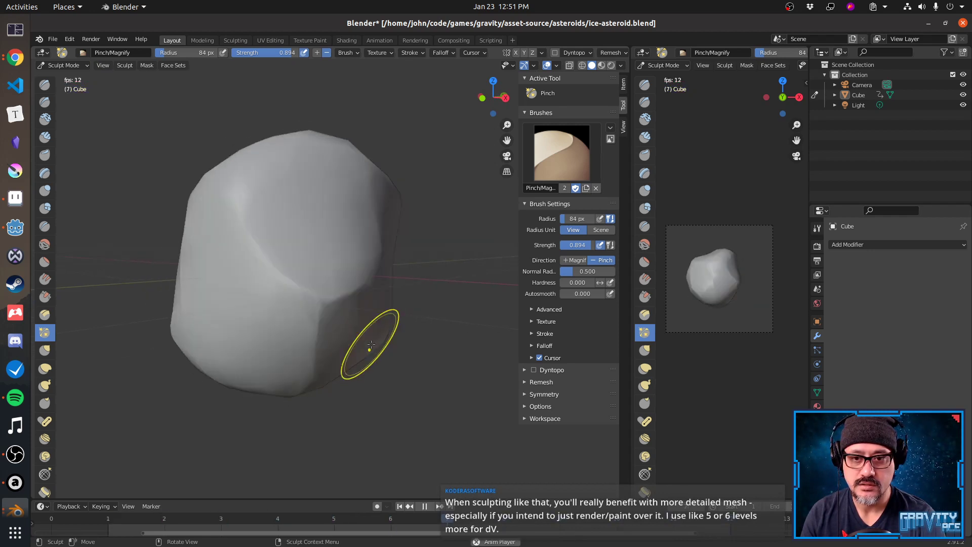
key(space)
key(space)
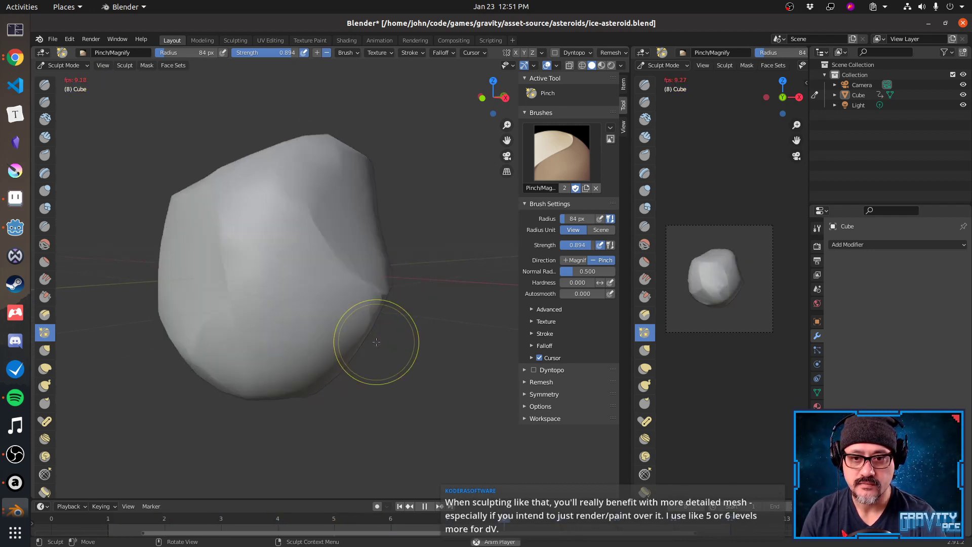
key(space)
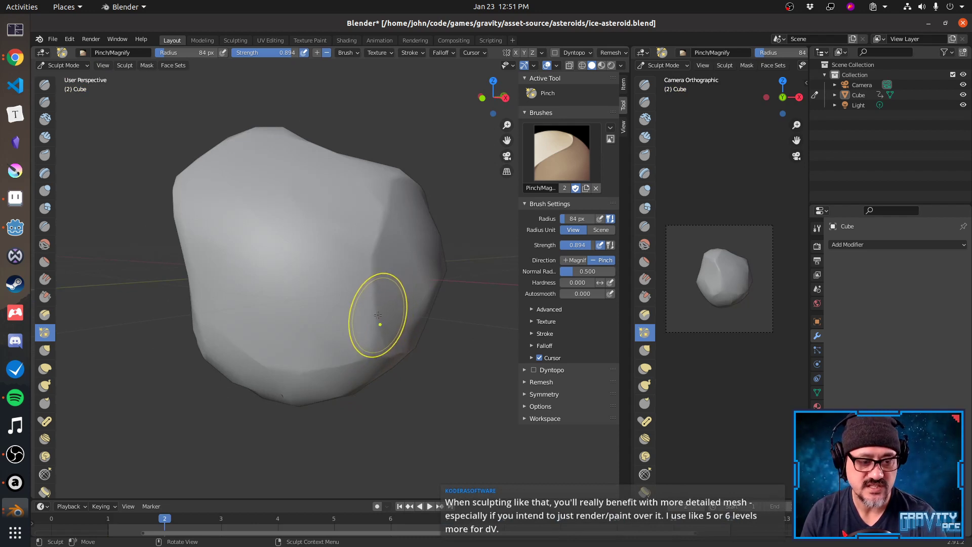
key(s)
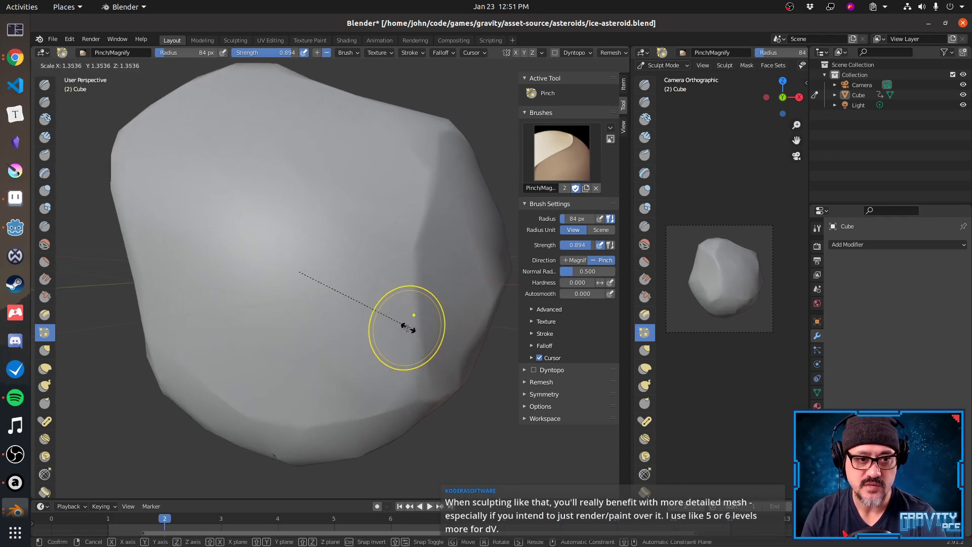
click(407, 328)
key(space)
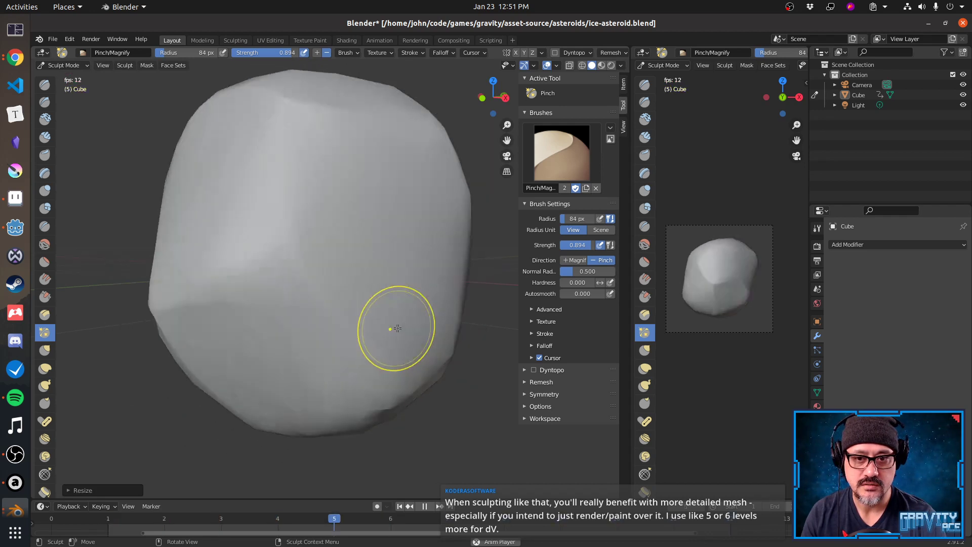
key(space)
key(g)
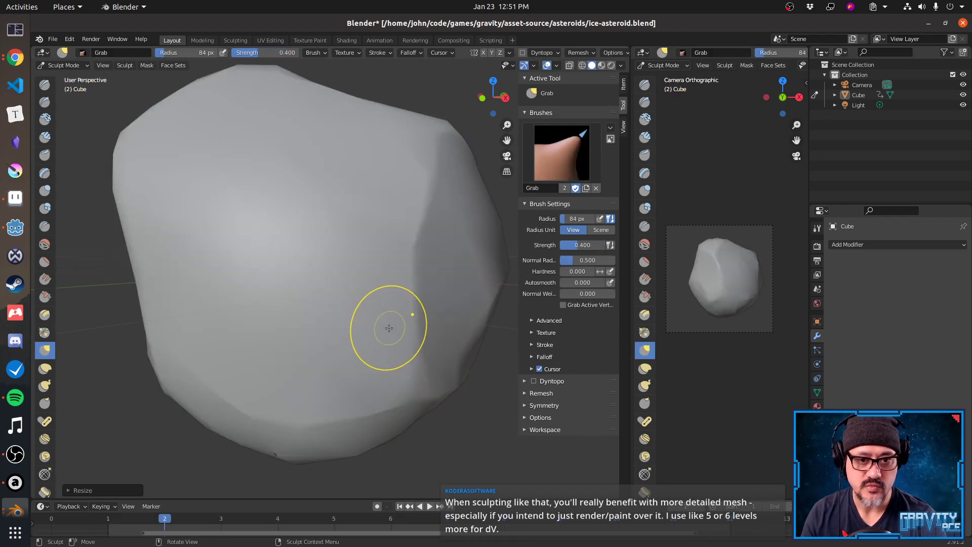
key(x)
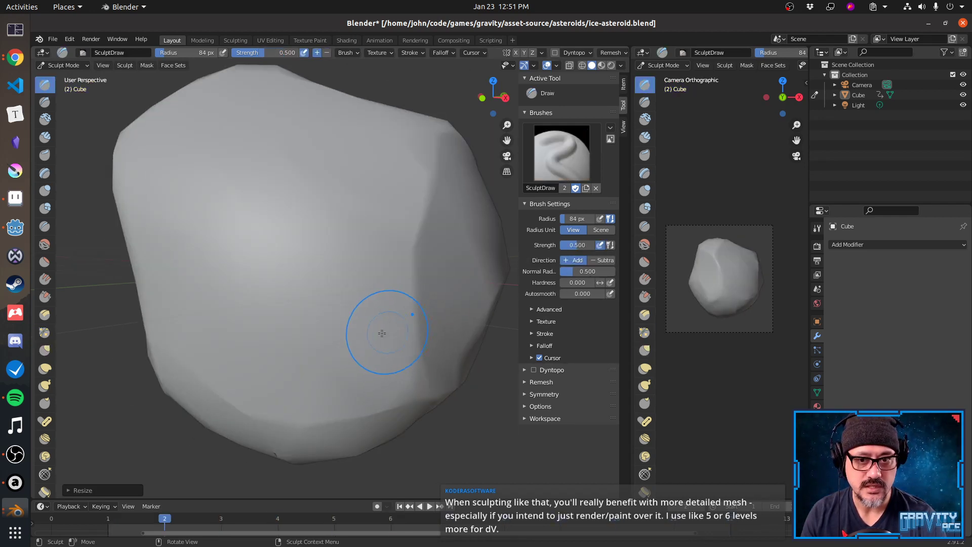
key(Tab)
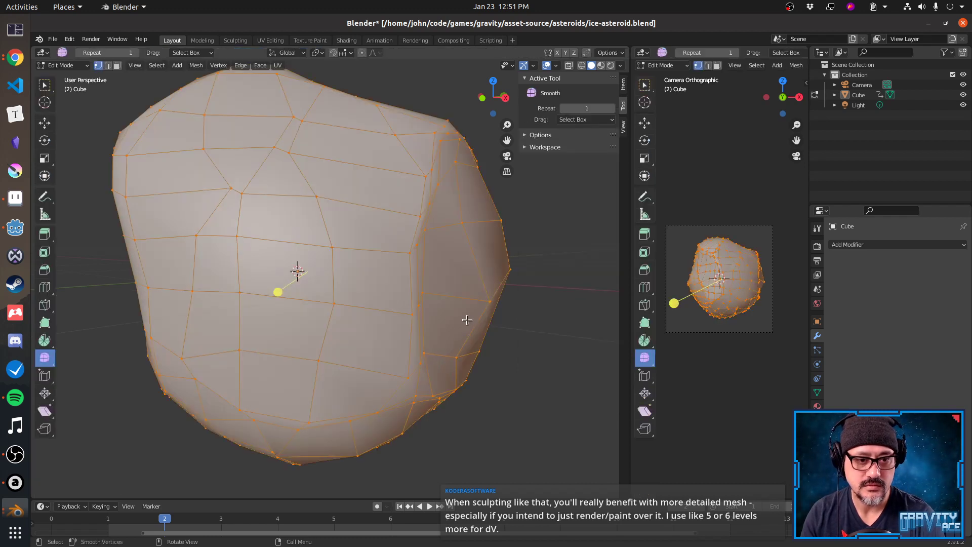
key(Tab)
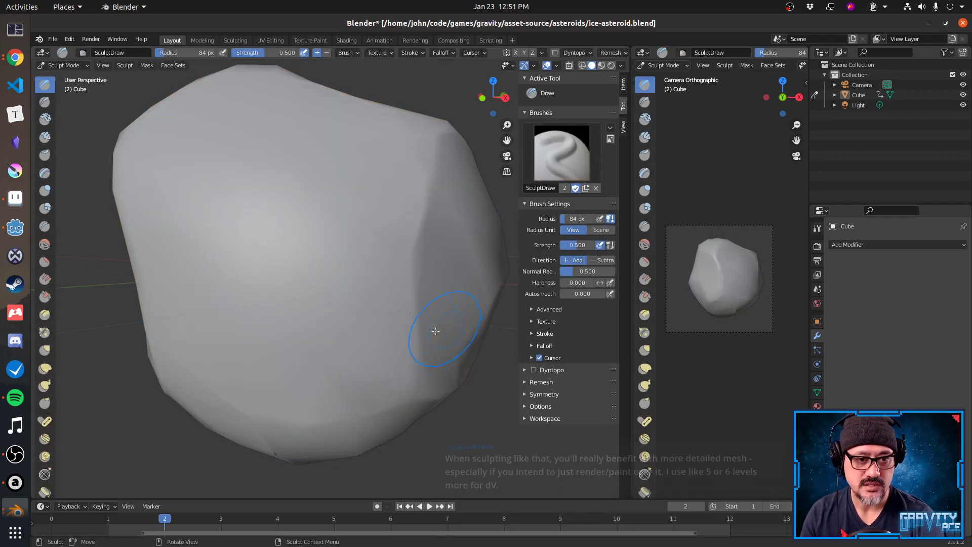
Switch to Object Mode, select the asteroid, and move it about -0.19 m along the global X axis.
click(76, 65)
click(66, 77)
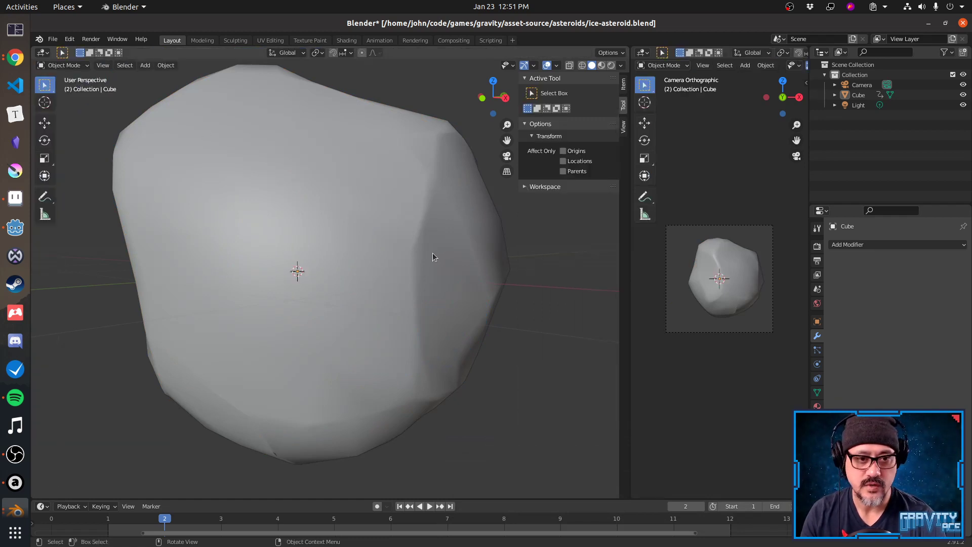
click(395, 277)
key(g)
key(x)
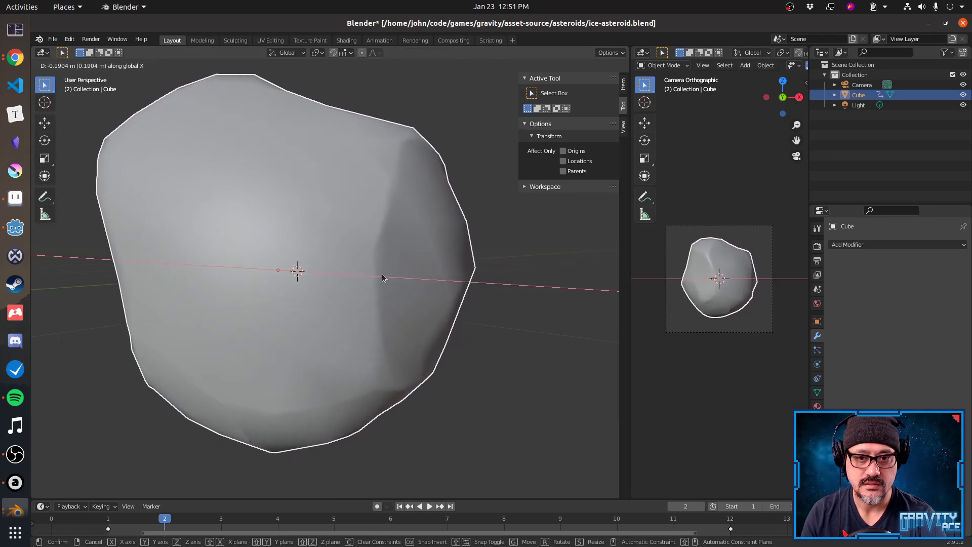
click(380, 289)
Play the rotation to frame 11, shift the asteroid back along the global X axis, and replay the rotation.
key(space)
key(space)
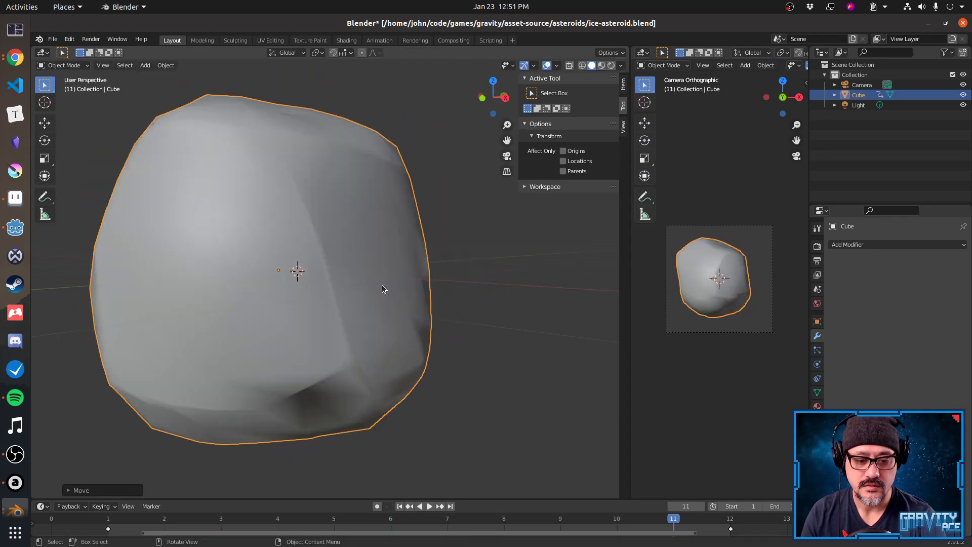
key(g)
key(x)
click(399, 284)
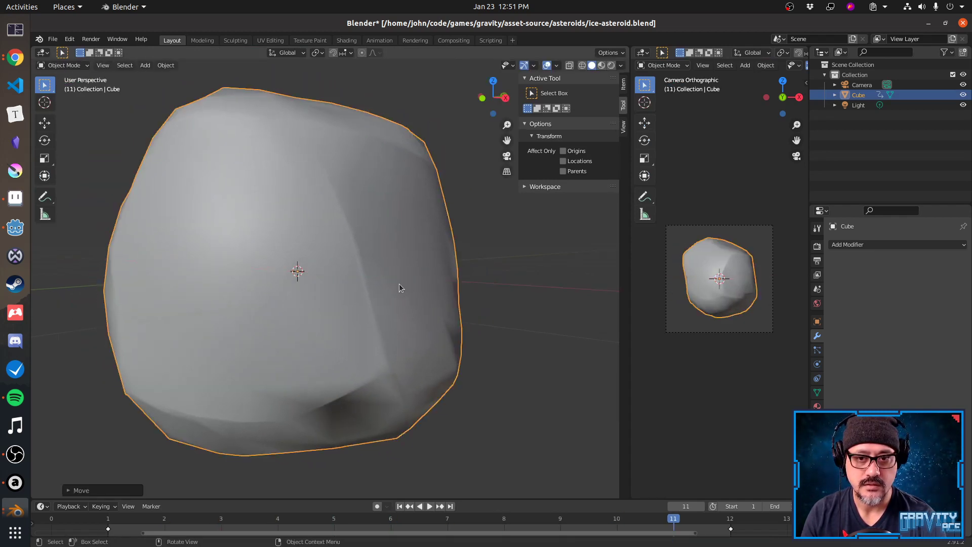
key(space)
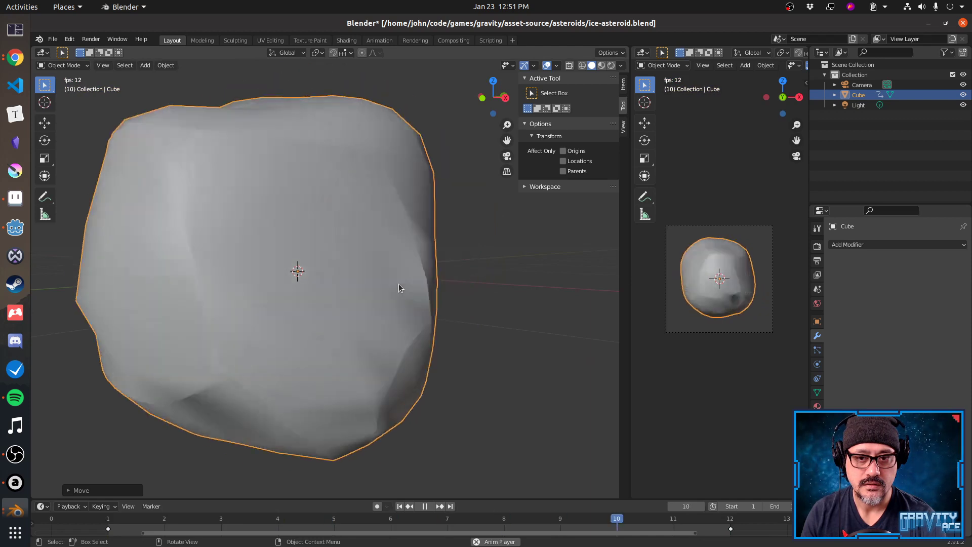
Play the rotation to frame 12, rotate the asteroid about the Y axis, and replay the rotation.
key(space)
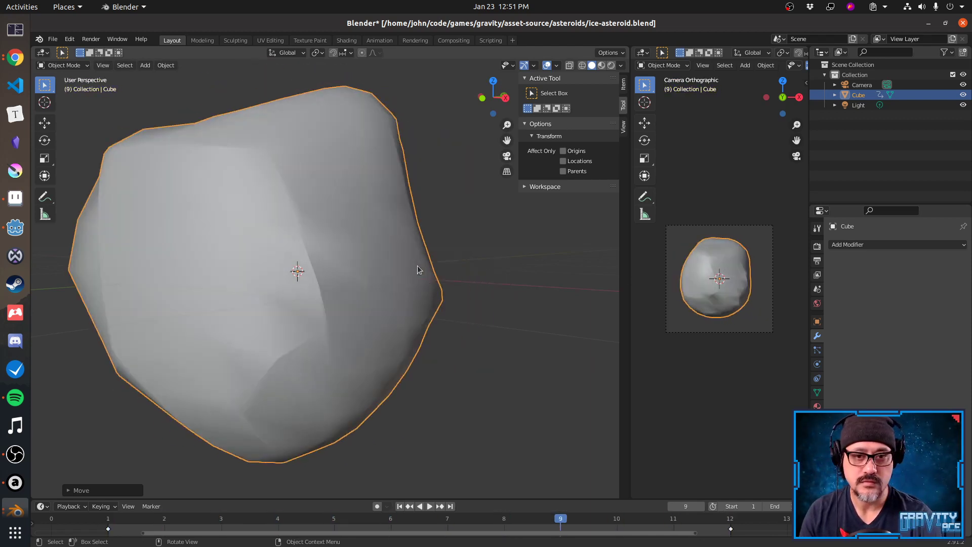
middle_drag(515, 297, 387, 351)
key(space)
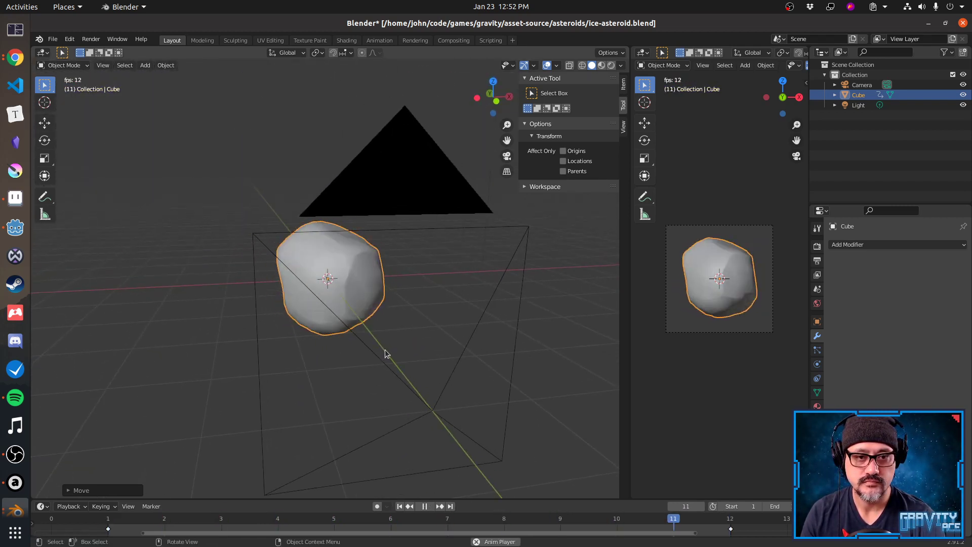
key(space)
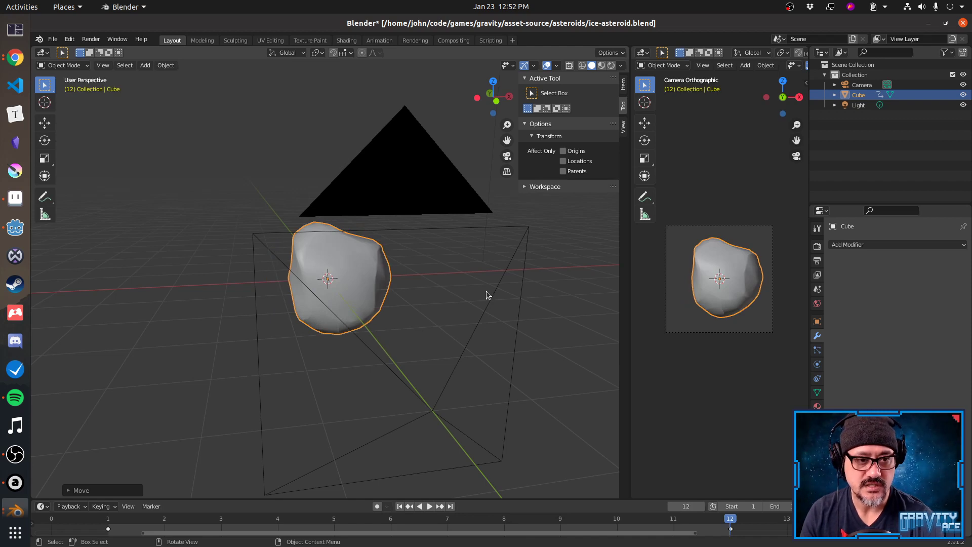
key(r)
key(y)
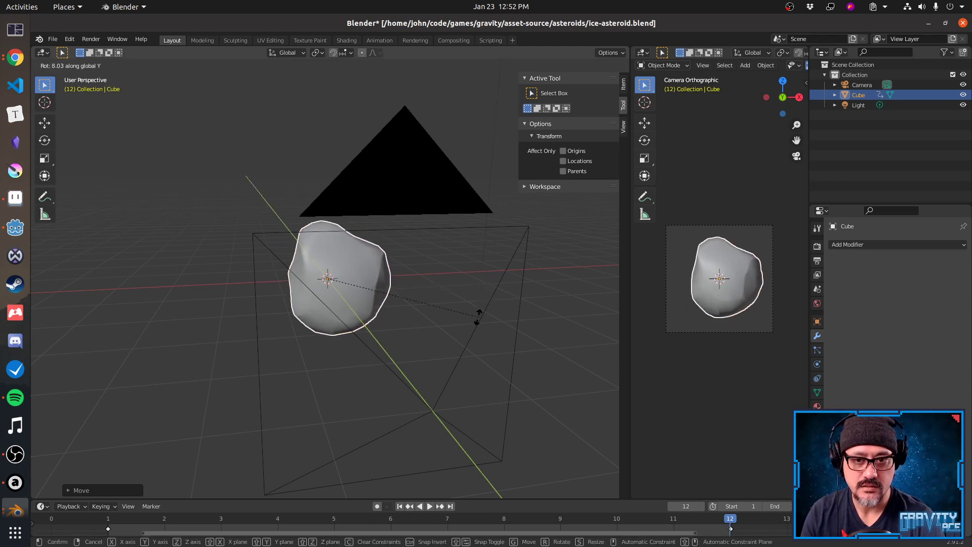
click(440, 343)
key(space)
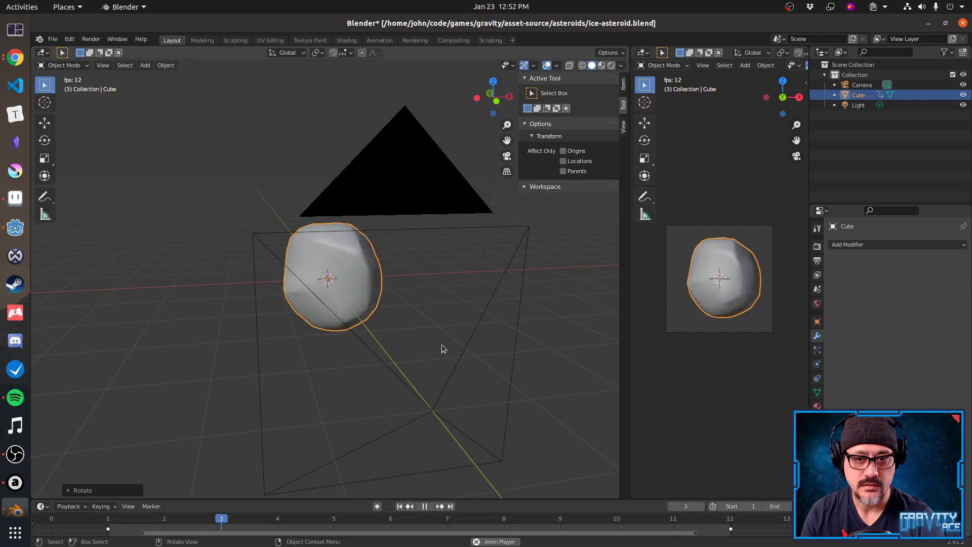
Stop the rotation at frame 9, move the asteroid about -0.15 m along the global X axis, and replay the rotation.
key(space)
key(g)
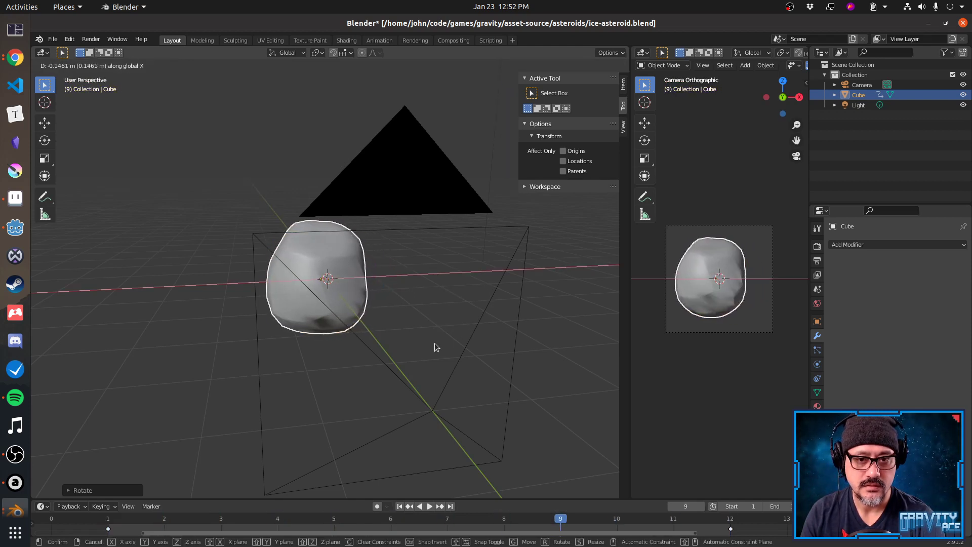
click(437, 345)
key(space)
key(space)
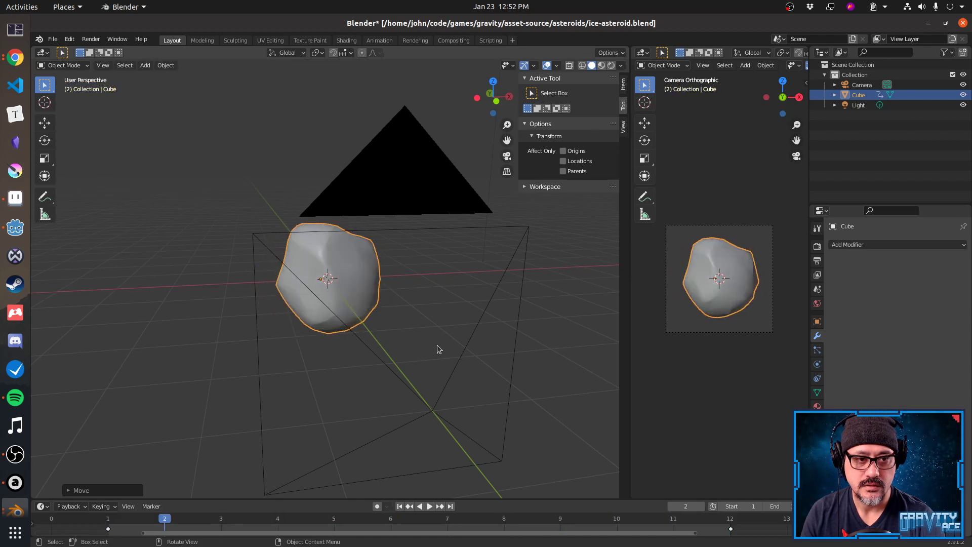
key(Up)
key(Left)
middle_drag(439, 338, 448, 376)
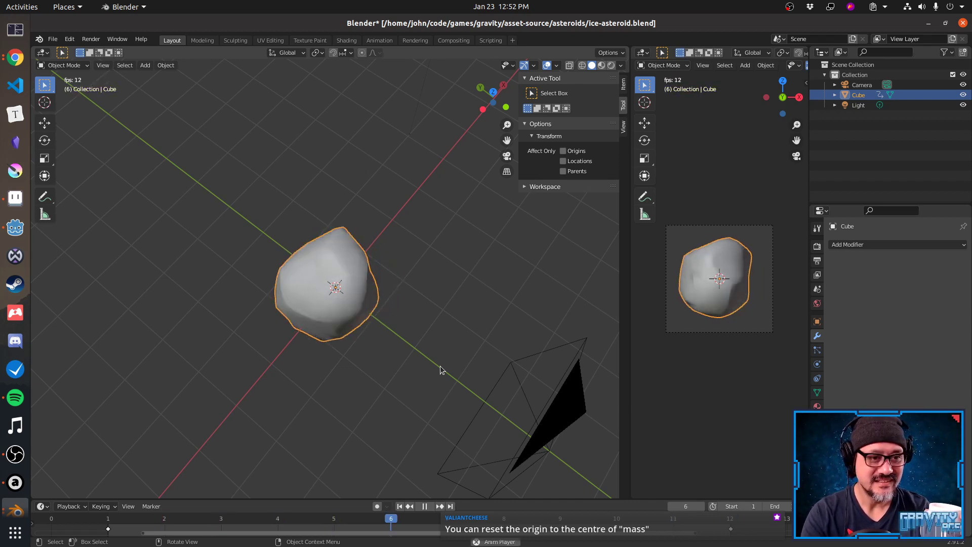
Stop the rotation at frame 7 and switch to the Transform tool.
key(shift+space)
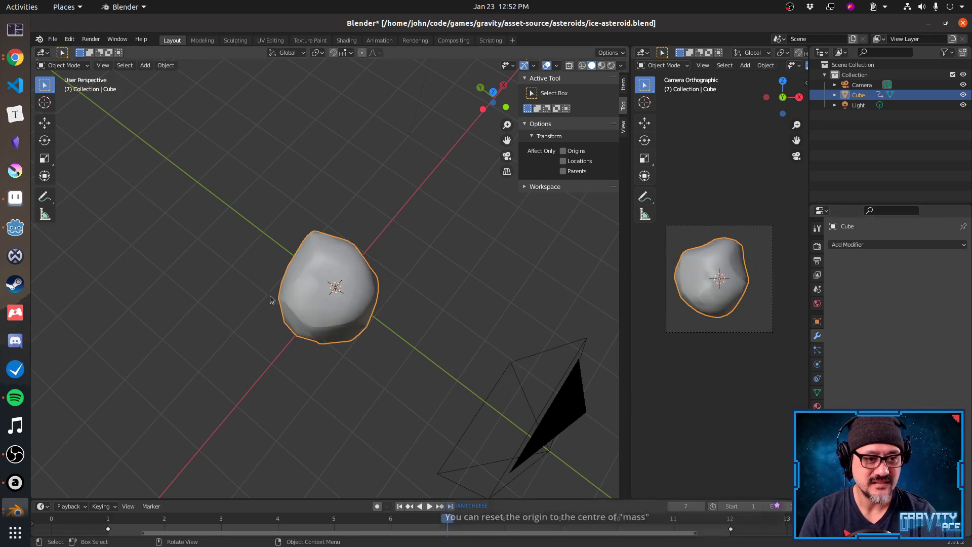
key(shift+space)
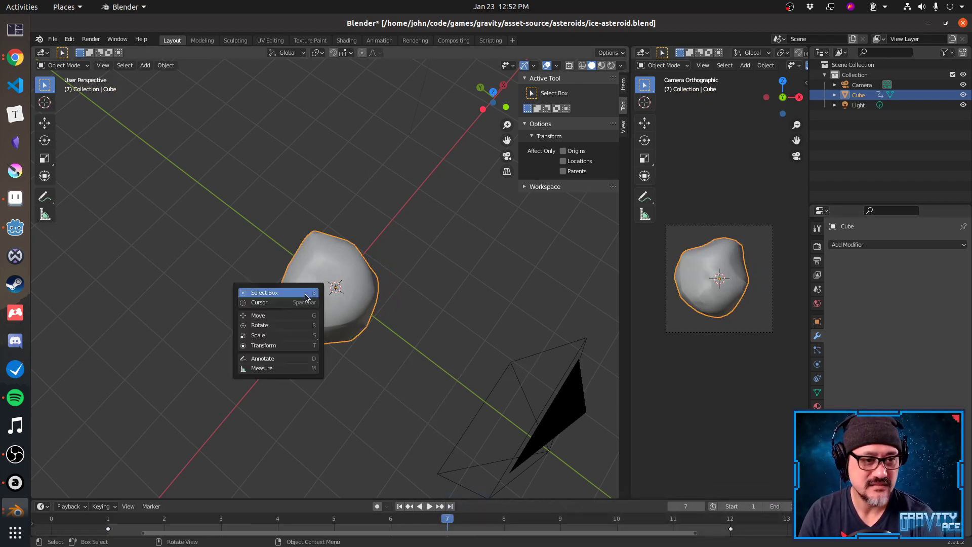
click(313, 348)
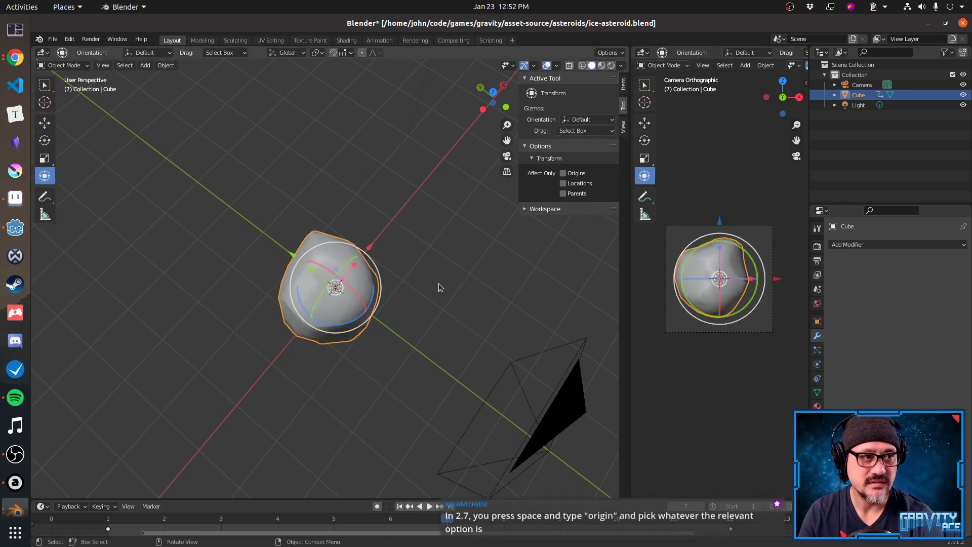
key(Tab)
key(Tab)
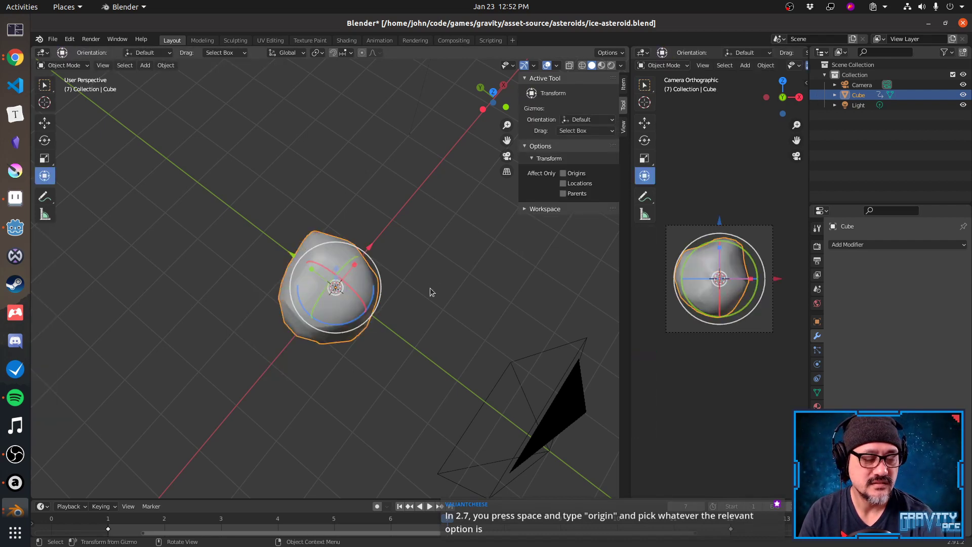
key(a)
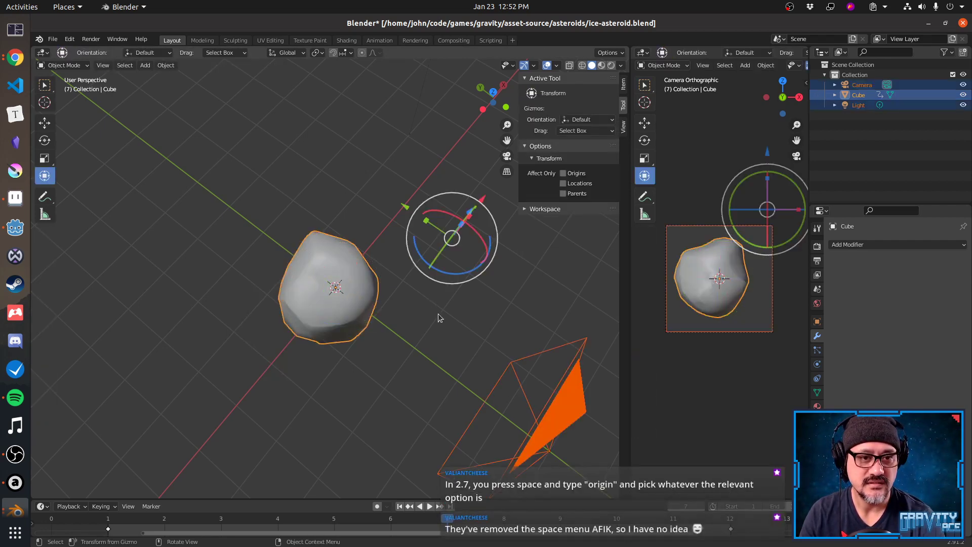
middle_drag(439, 322, 414, 305)
click(457, 304)
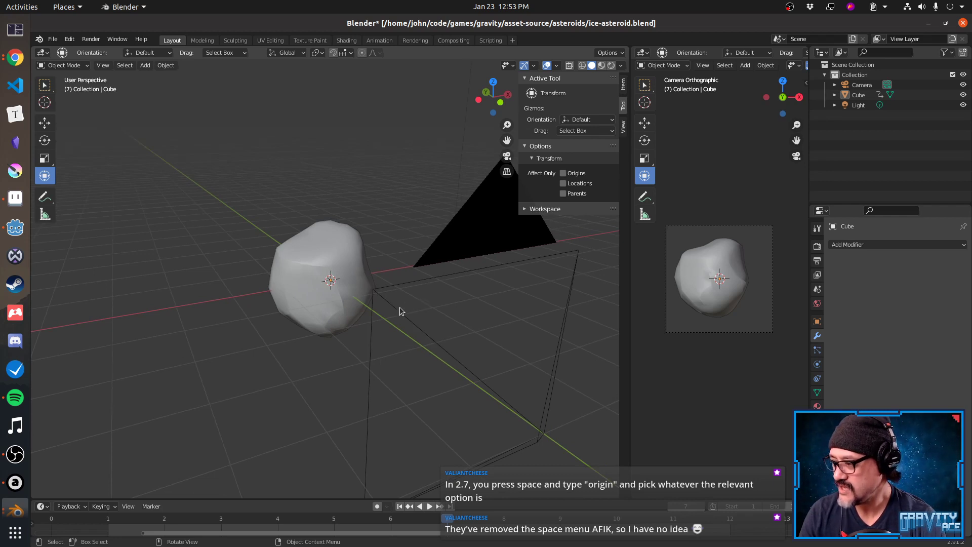
middle_drag(400, 307, 433, 299)
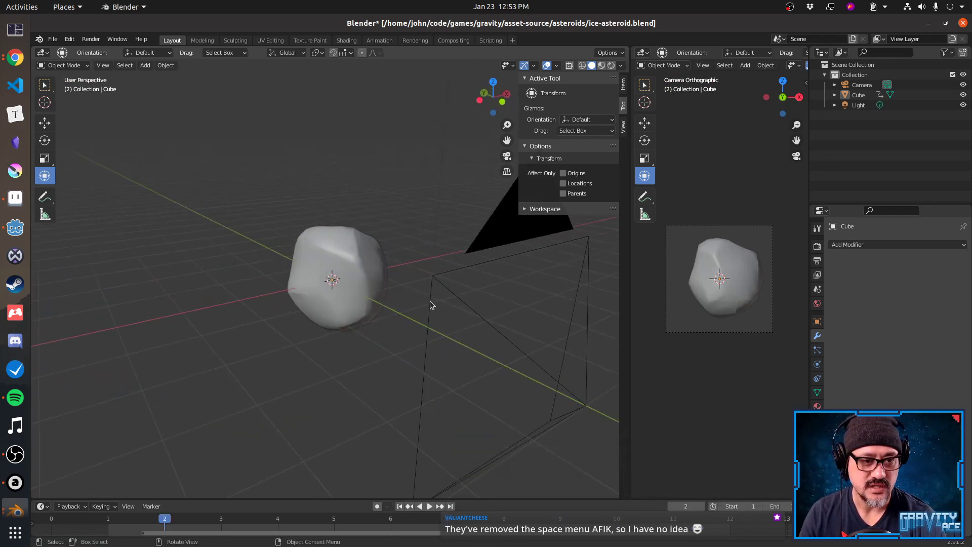
Look for an origin reset option among the item, tool and view settings in both Edit Mode and Object Mode.
key(shift+space)
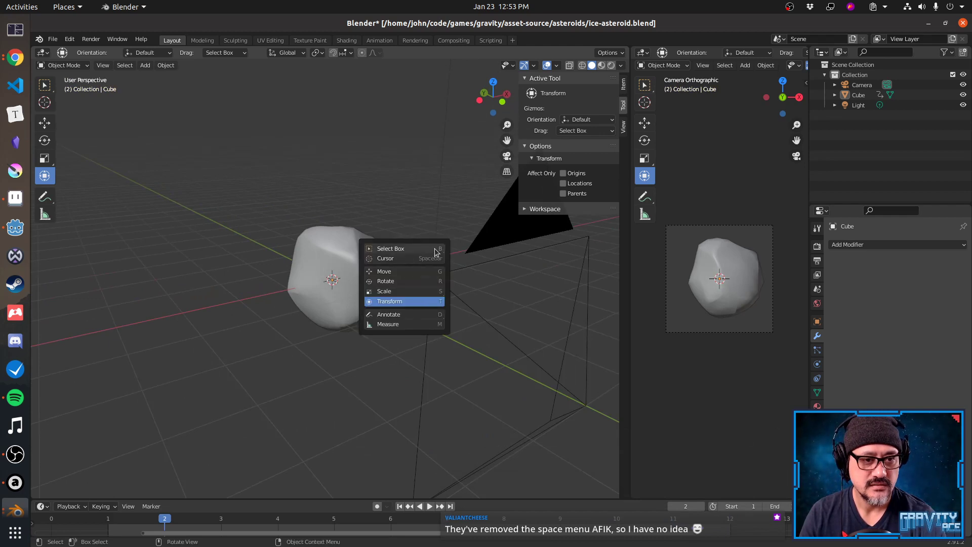
key(Tab)
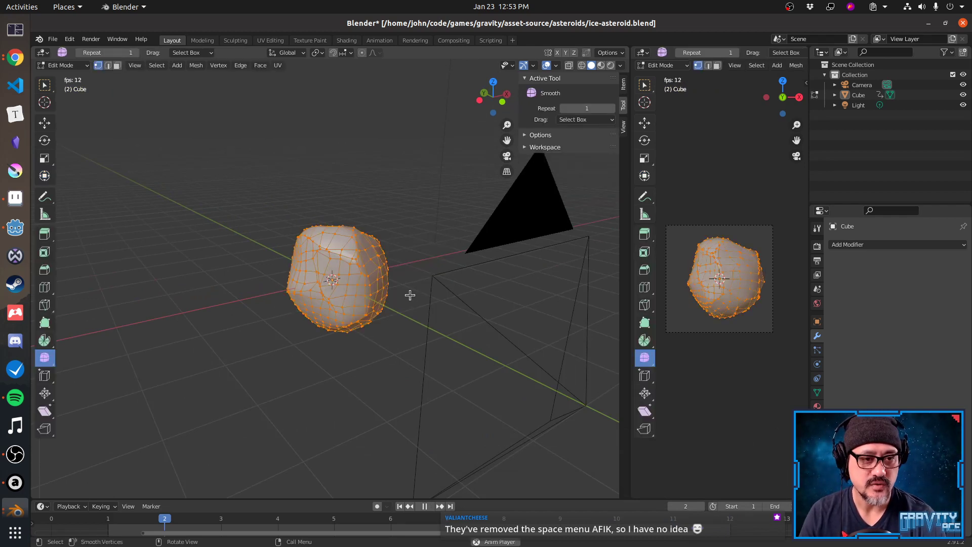
key(shift+space)
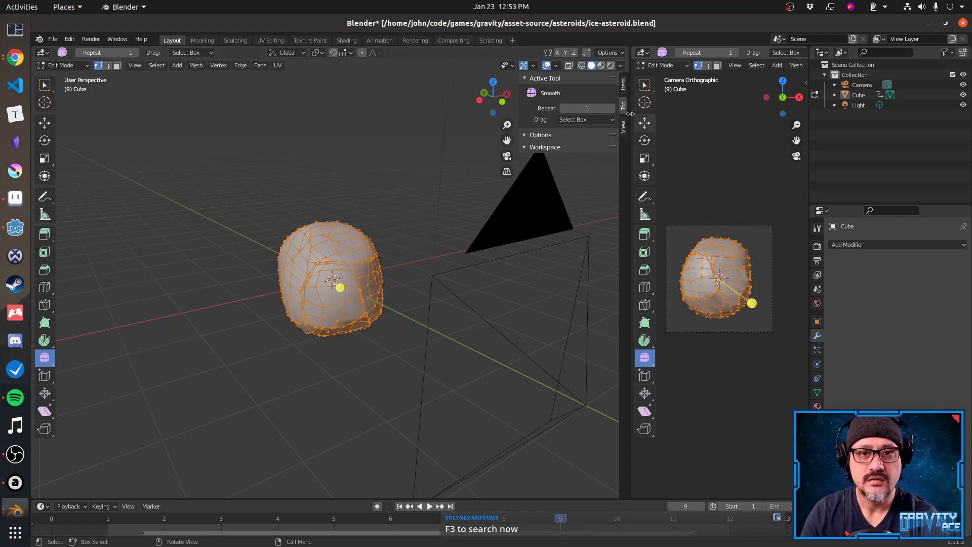
click(624, 89)
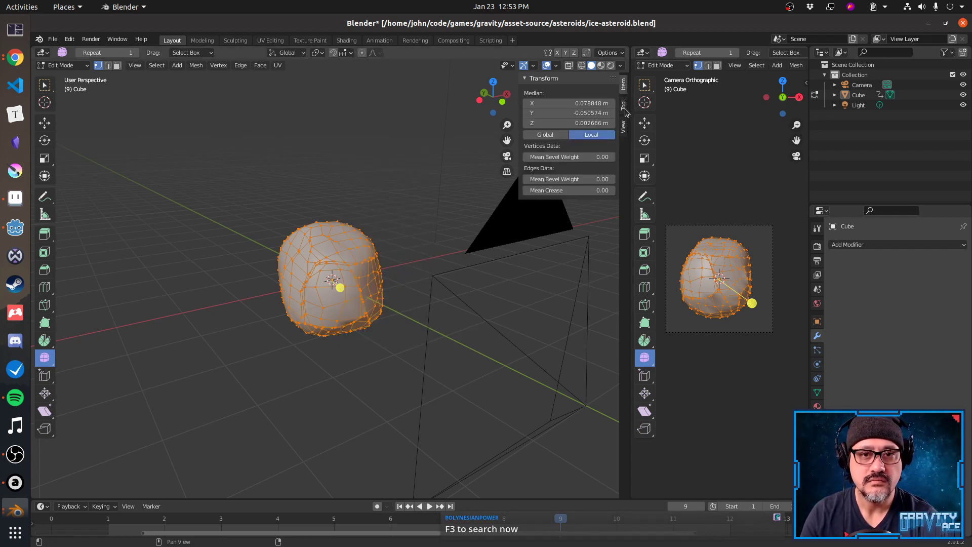
click(625, 108)
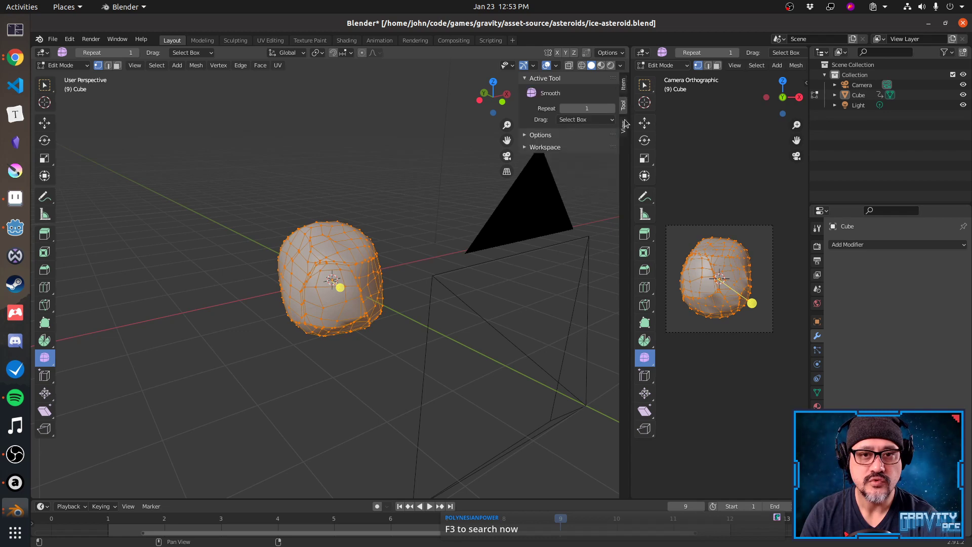
click(625, 127)
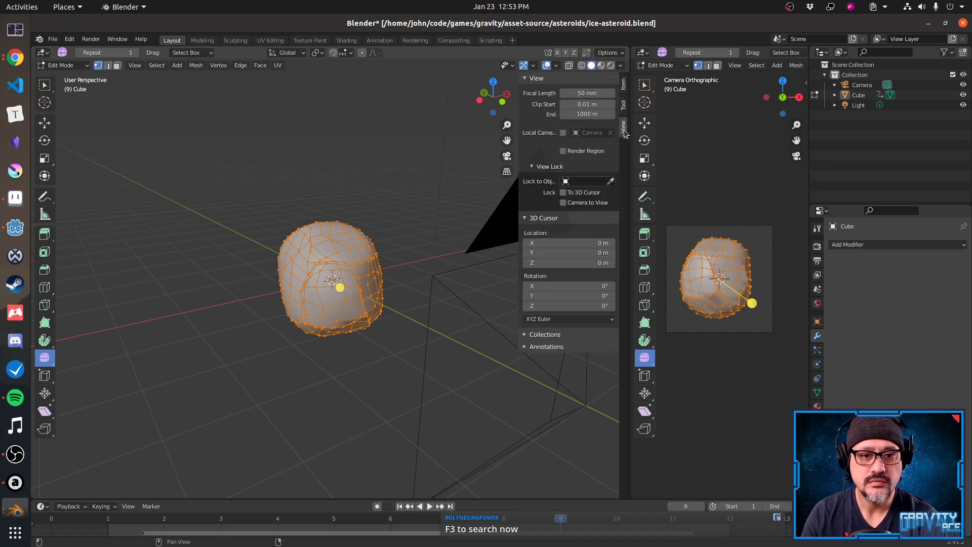
click(624, 87)
key(Tab)
click(625, 107)
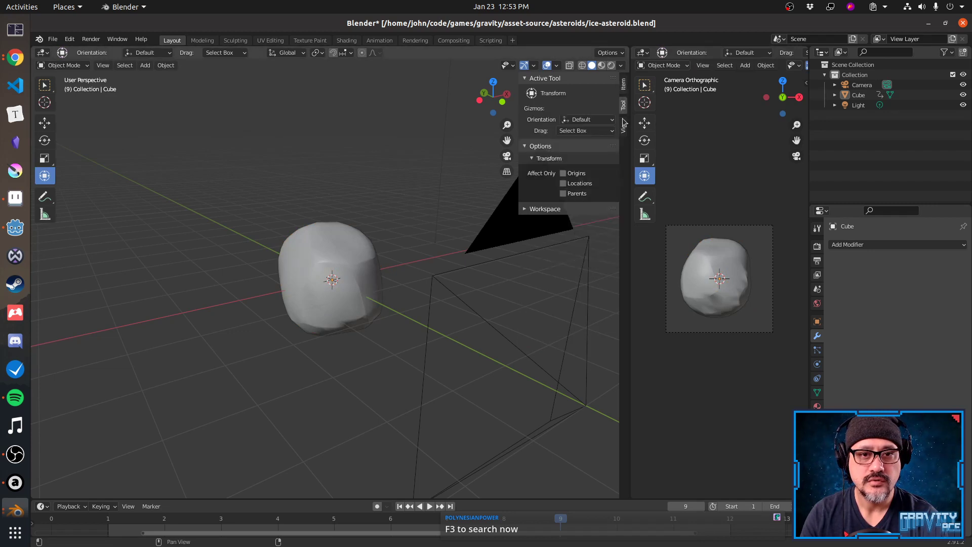
click(624, 127)
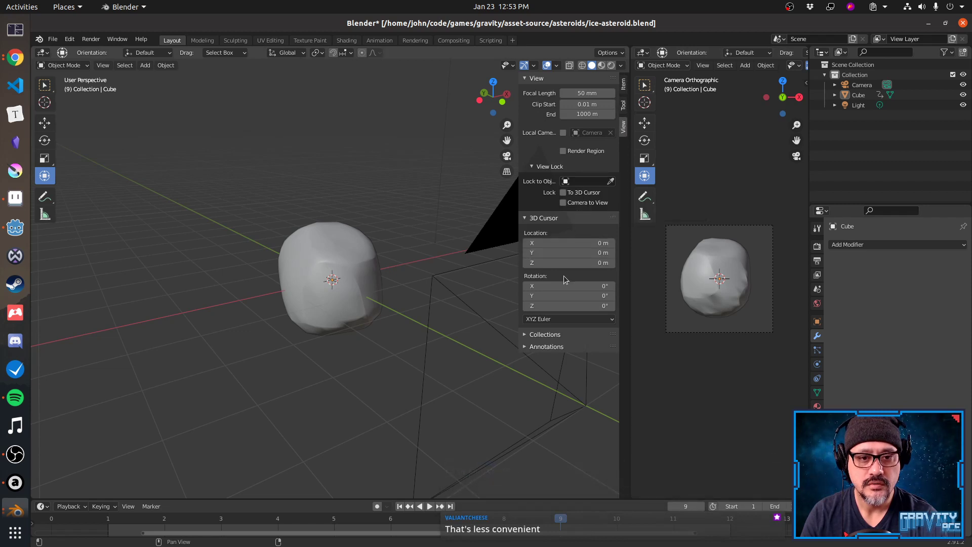
click(623, 108)
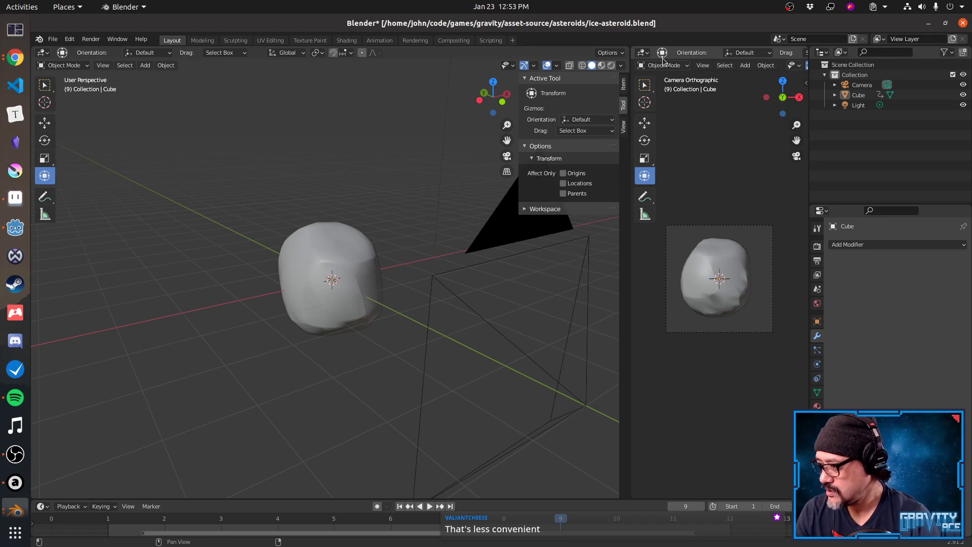
Search the commands for "CENTER" and try to run Origin to Center of Mass (Surface).
key(F3)
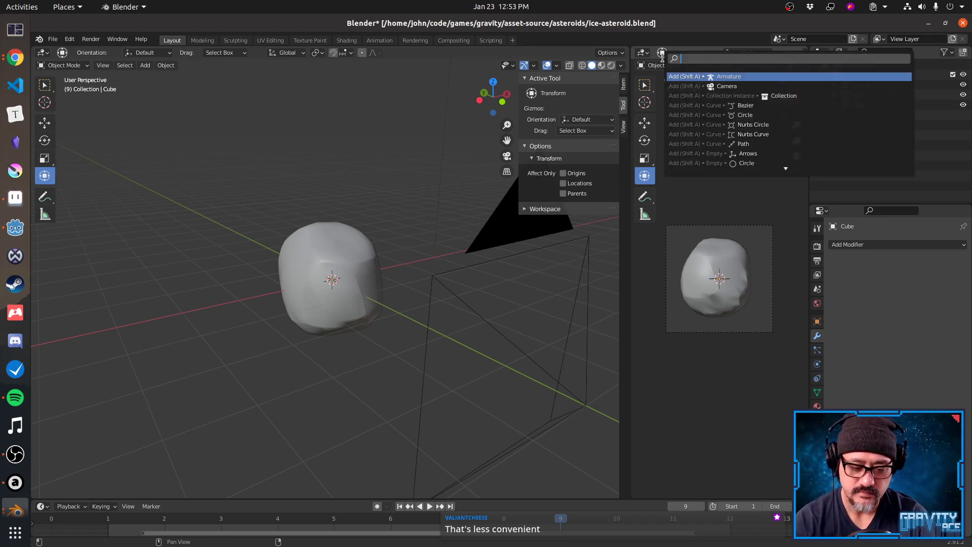
text(CENTER)
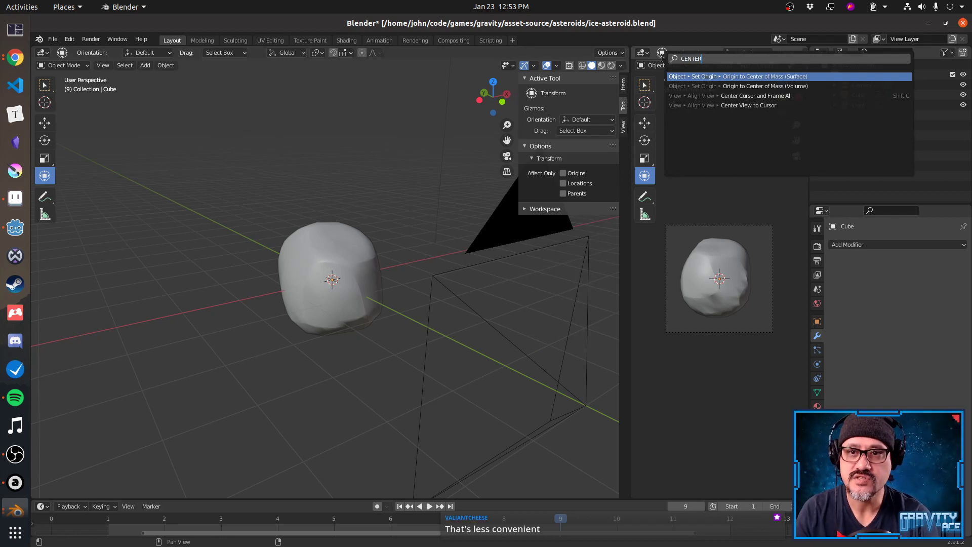
click(731, 77)
Select the asteroid and set its origin to its center of mass (Surface).
click(316, 261)
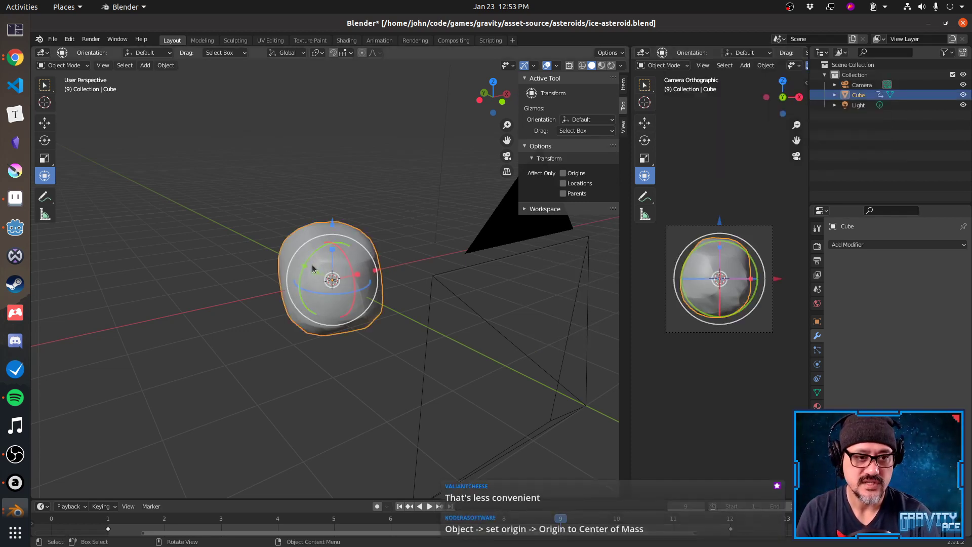
key(F3)
text(CENTER)
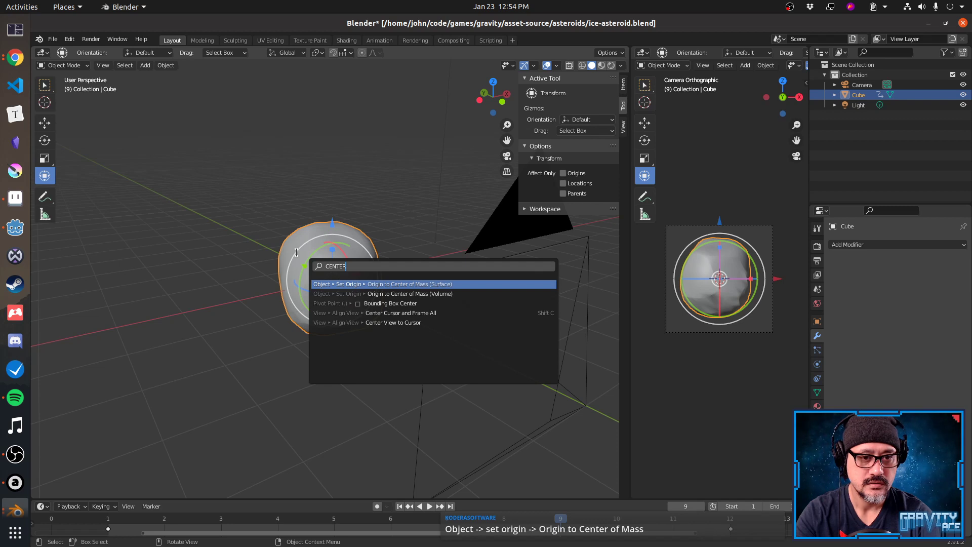
key(Down)
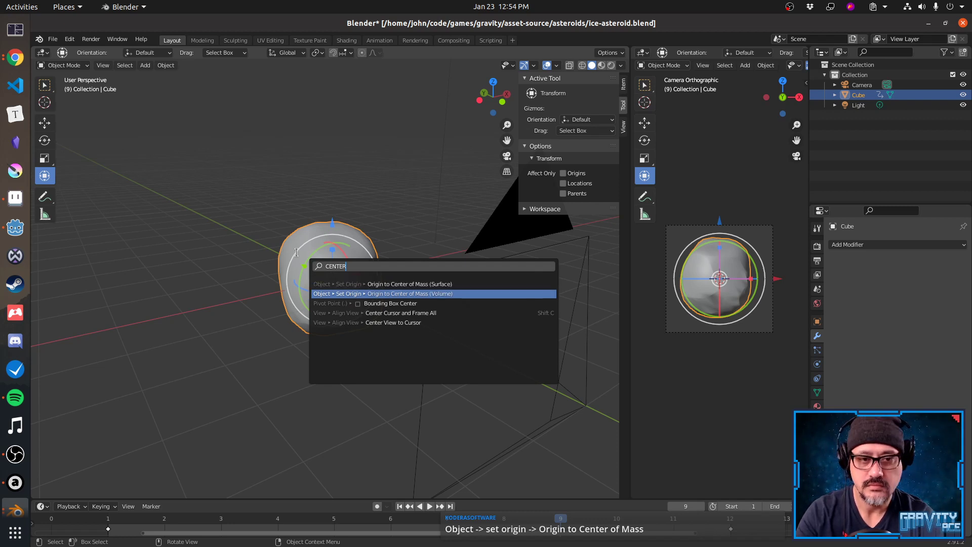
key(Up)
key(Return)
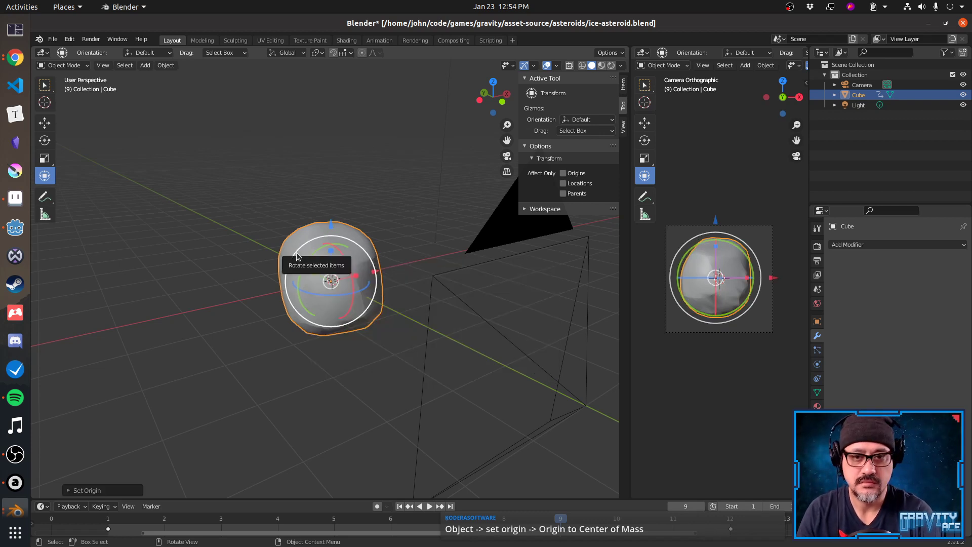
Play the rotation to frame 6 to check how the asteroid turns, and reselect the asteroid.
key(space)
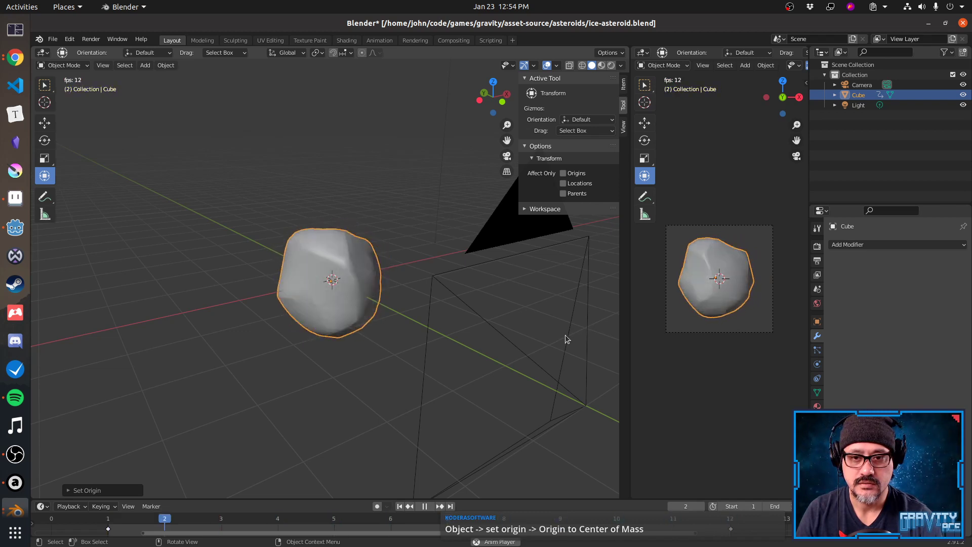
key(space)
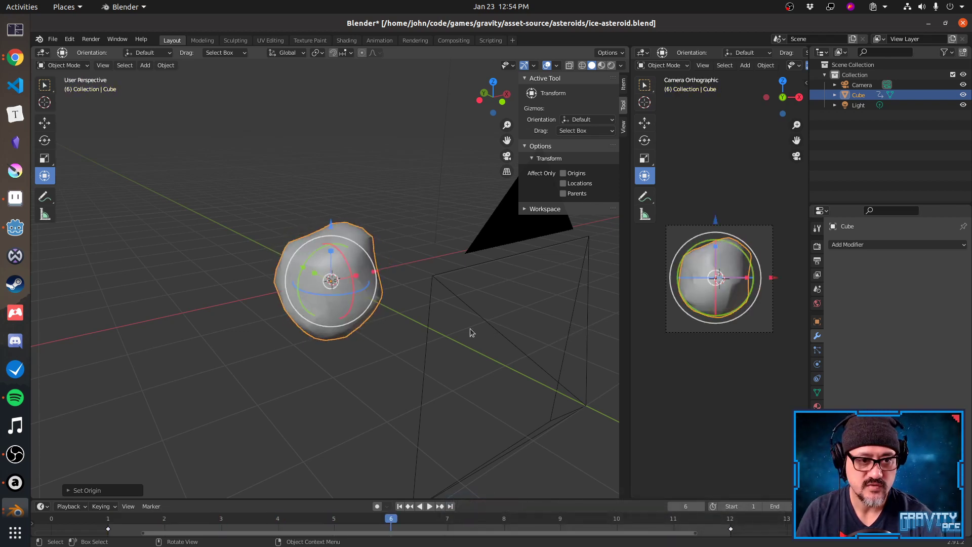
middle_drag(445, 290, 375, 315)
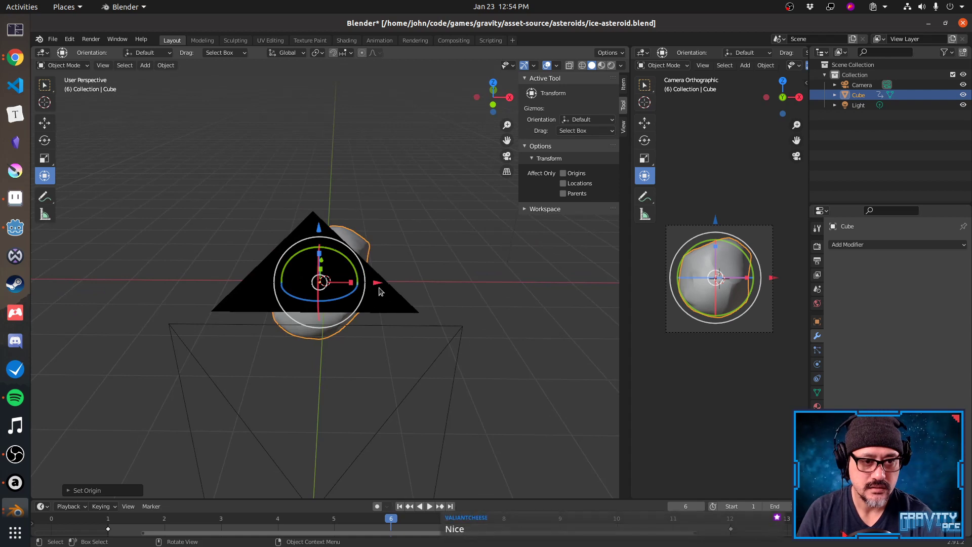
click(382, 289)
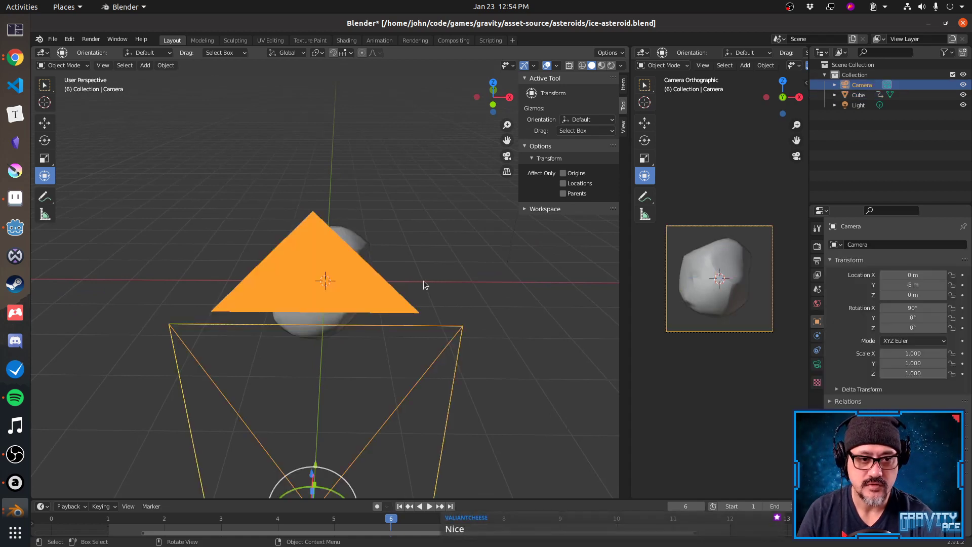
middle_drag(426, 282, 378, 282)
click(339, 287)
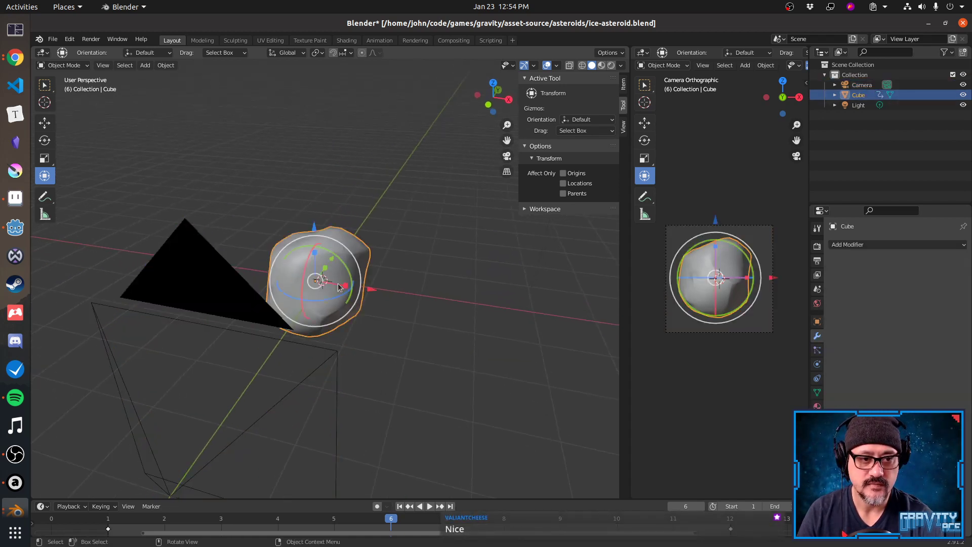
Nudge the asteroid along the X axis to centre its rotation in the camera view, and render the animation.
click(376, 290)
click(368, 289)
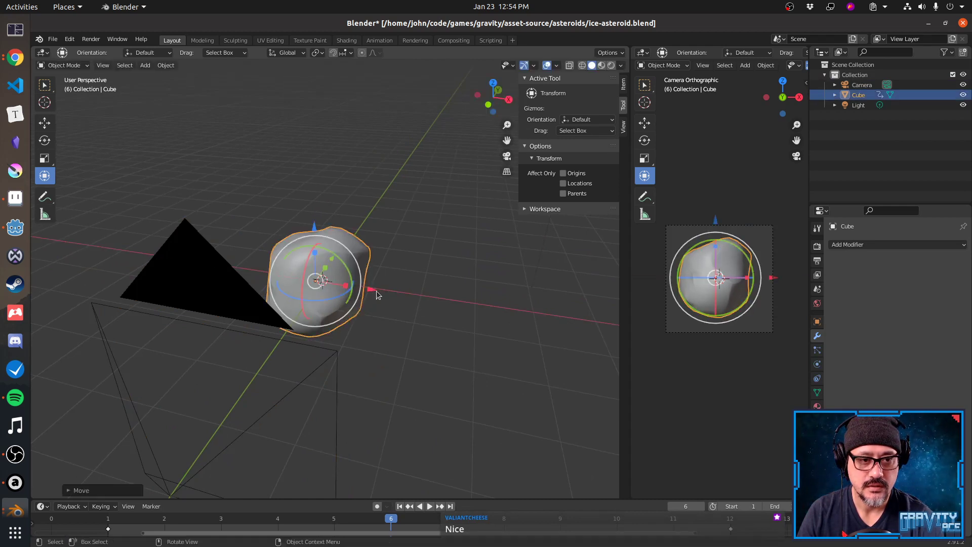
drag(375, 290, 386, 293)
key(space)
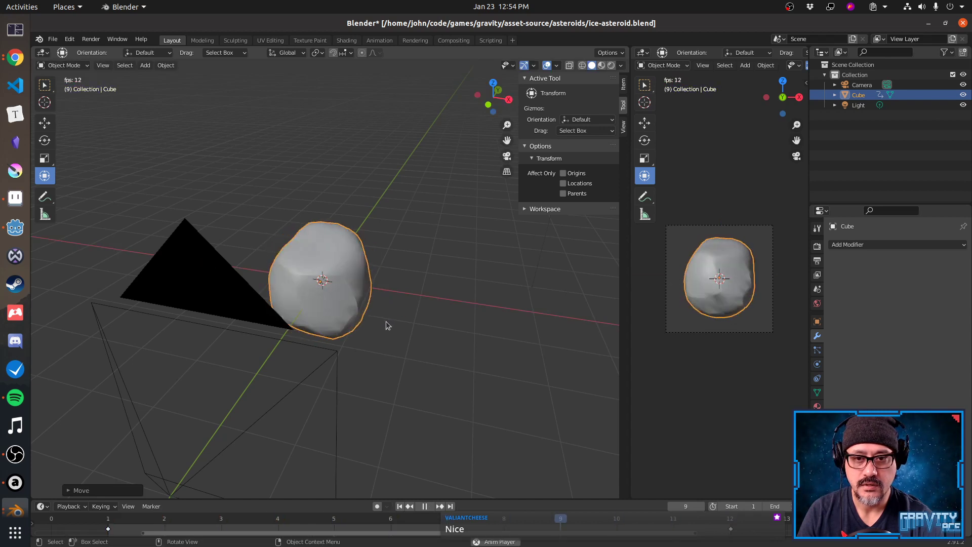
key(space)
key(ctrl+F12)
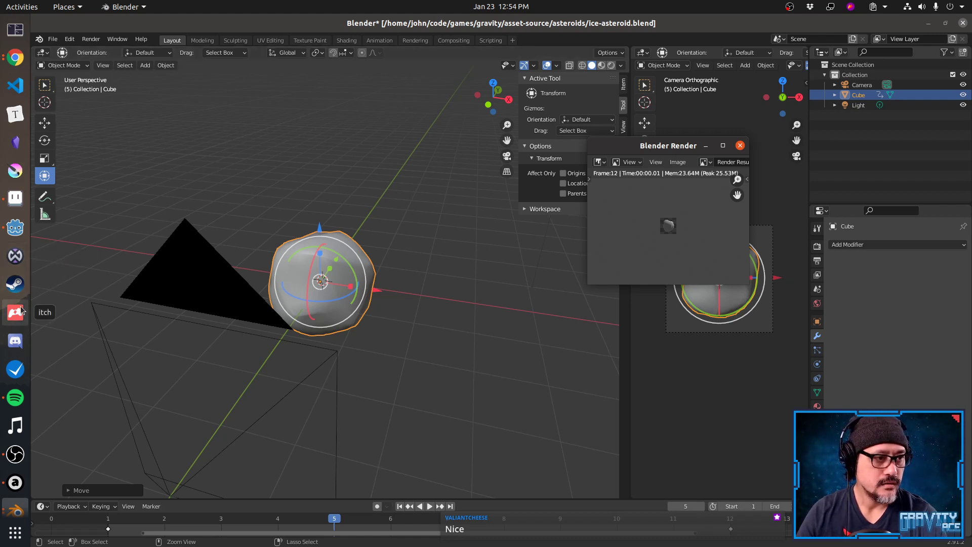
Switch to Aseprite and close the old ice-asteroid0001.png and Sprite-0001, discarding the unsaved changes.
click(24, 202)
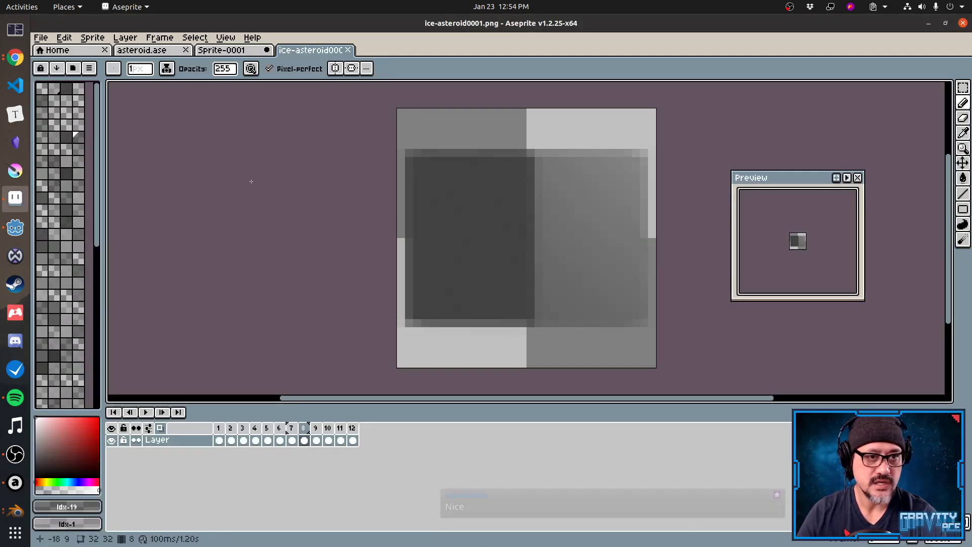
middle_click(291, 52)
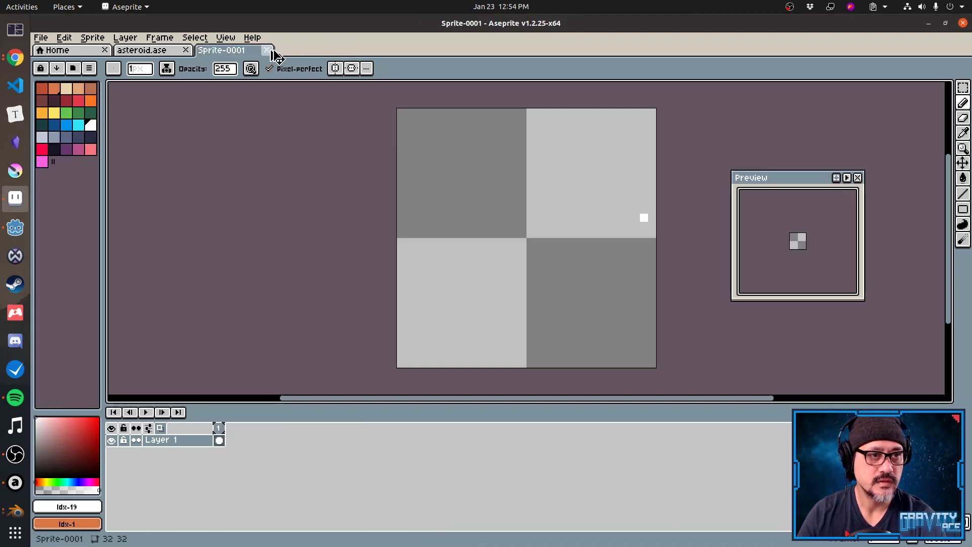
click(267, 50)
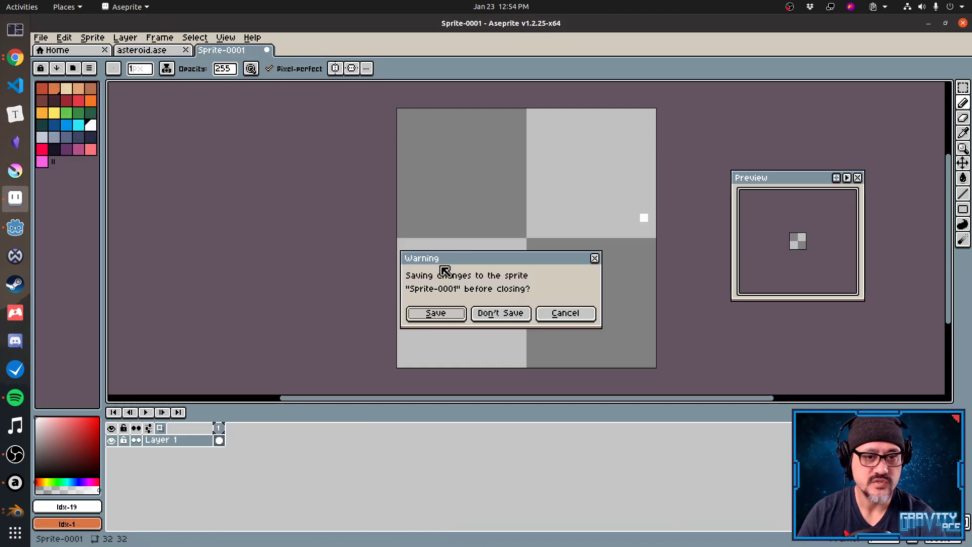
click(497, 313)
Open the recent file ice-asteroid0001.png with its numbered images as an animation, and play it to review the rotation.
click(51, 39)
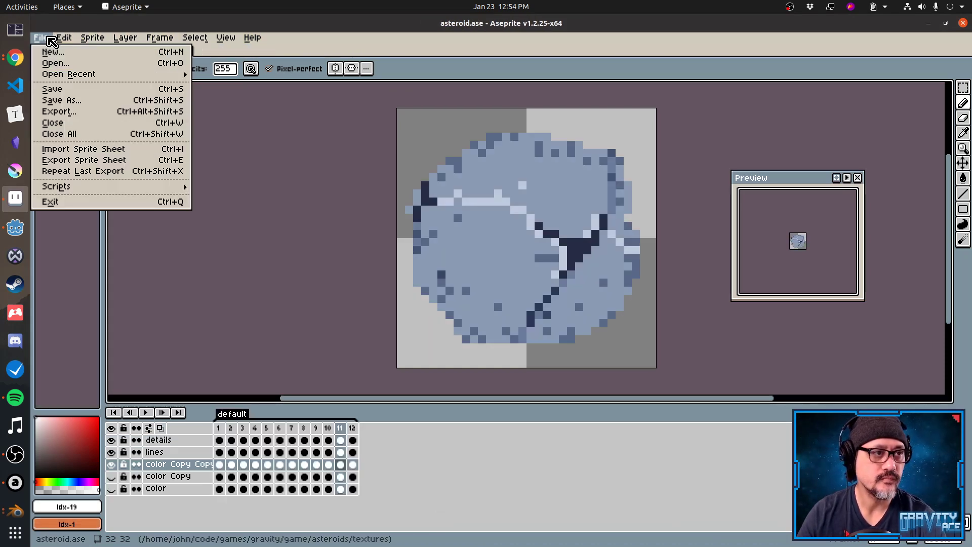
mouse_move(62, 74)
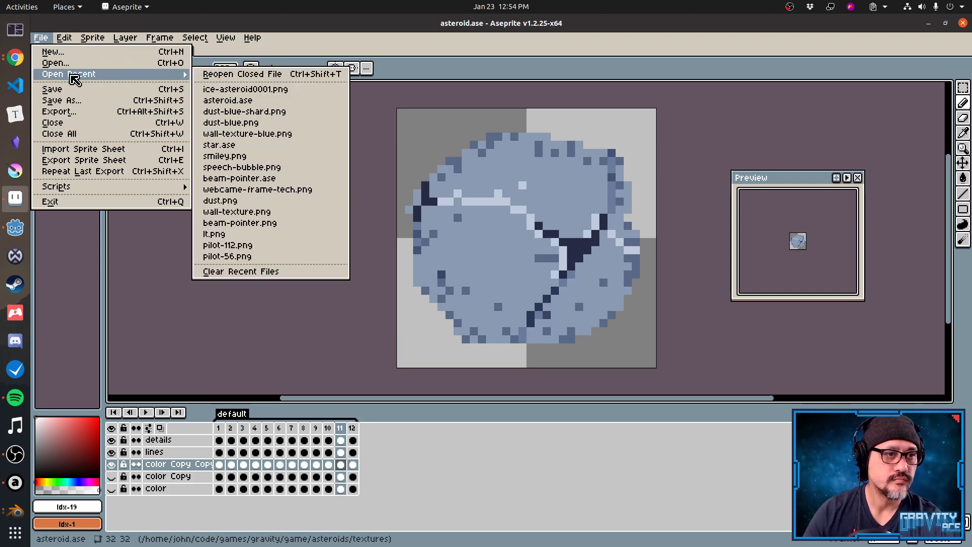
click(222, 89)
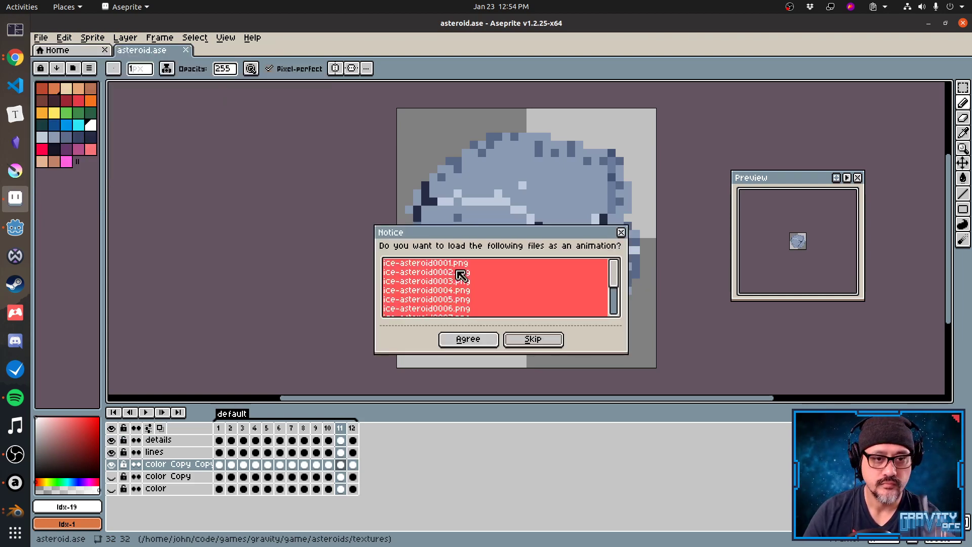
click(467, 339)
key(Return)
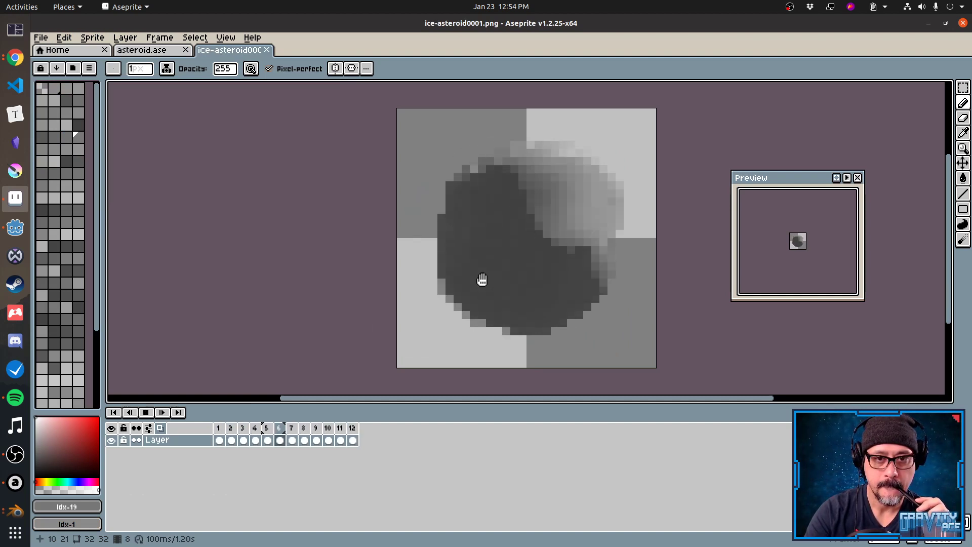
key(Return)
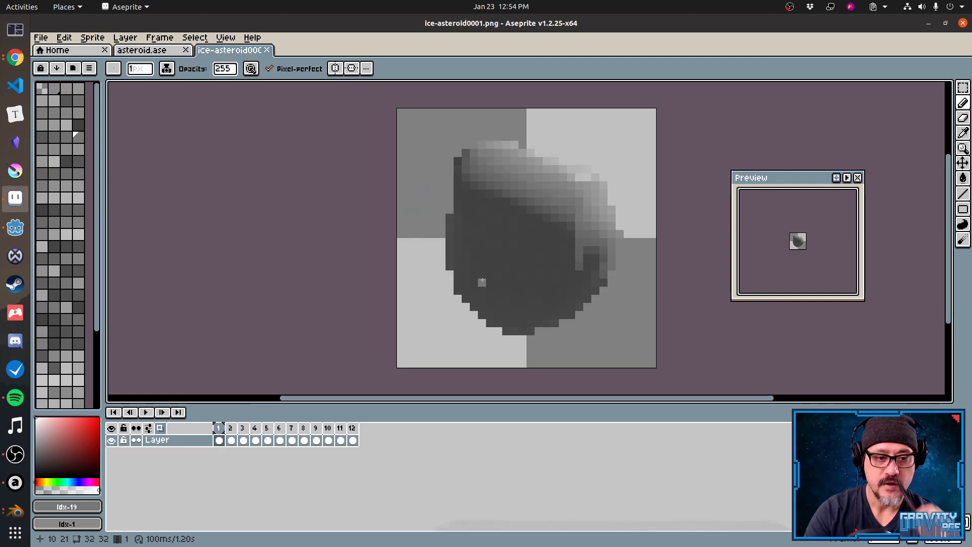
Minimize the Blender Render window and switch to the main Blender window.
key(alt+Tab)
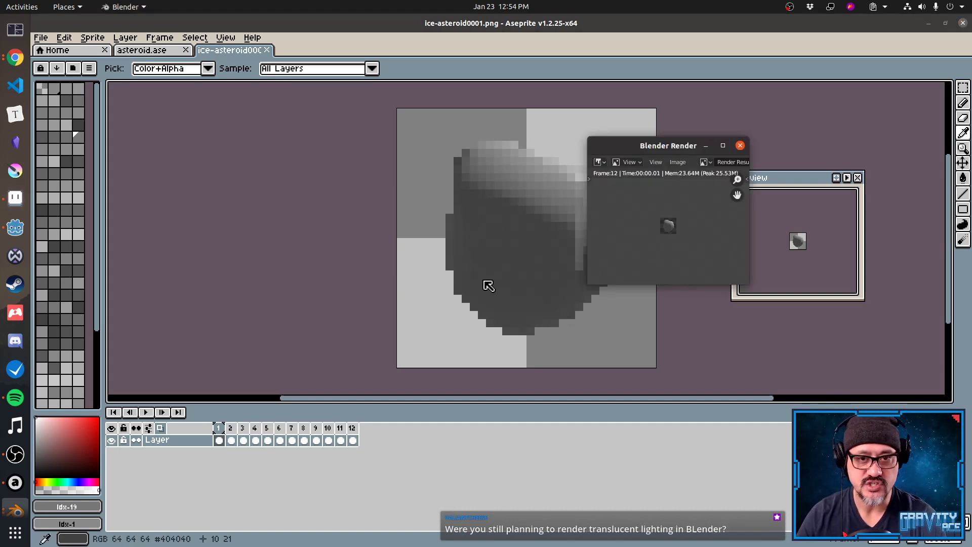
click(706, 146)
key(alt+Tab)
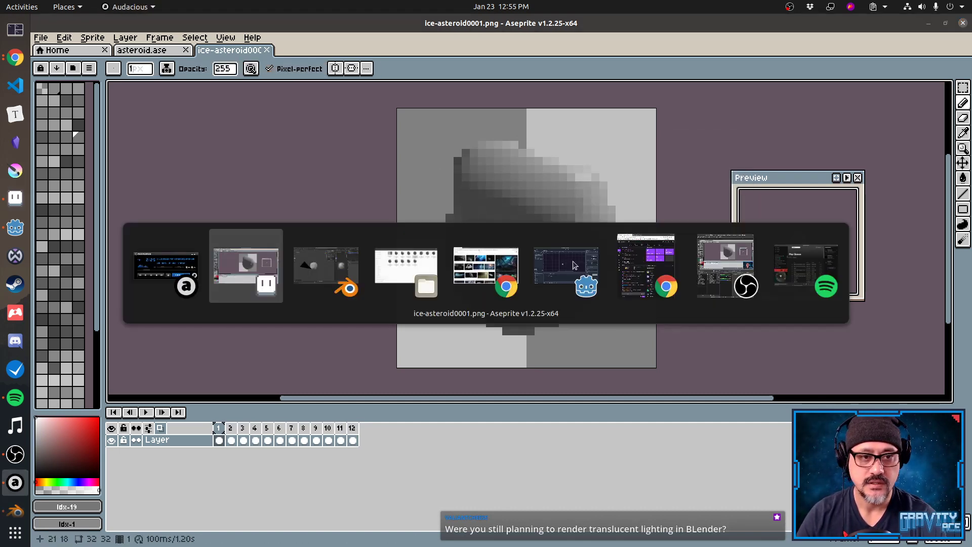
key(alt+Tab)
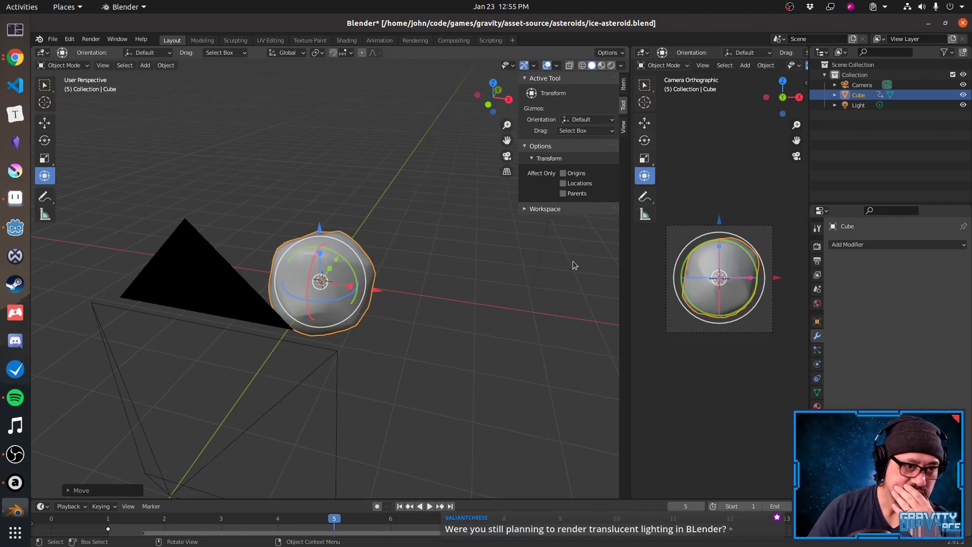
Select the light and move it near the camera, to about X 0.47 m, Y -6.1 m and Z -1.2 m.
middle_drag(556, 282, 485, 410)
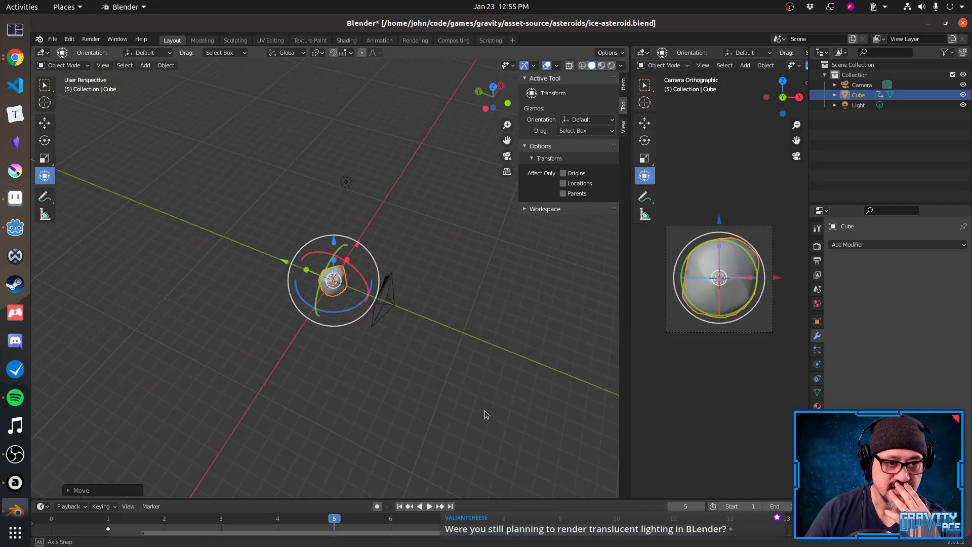
click(343, 180)
middle_drag(411, 255, 354, 252)
key(g)
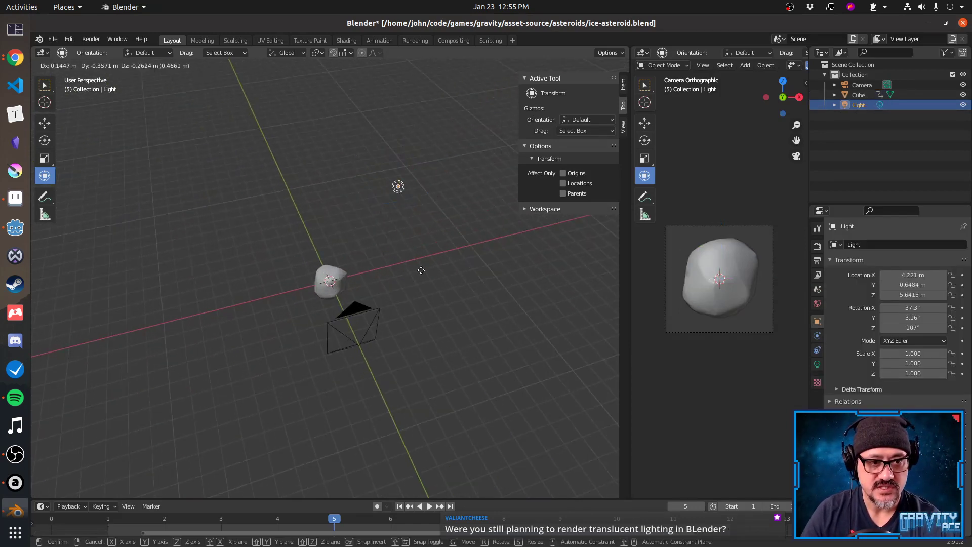
click(405, 418)
Raise the light along the Z axis to about 2.26 m and play the rotation to check the lighting.
middle_drag(409, 414, 479, 255)
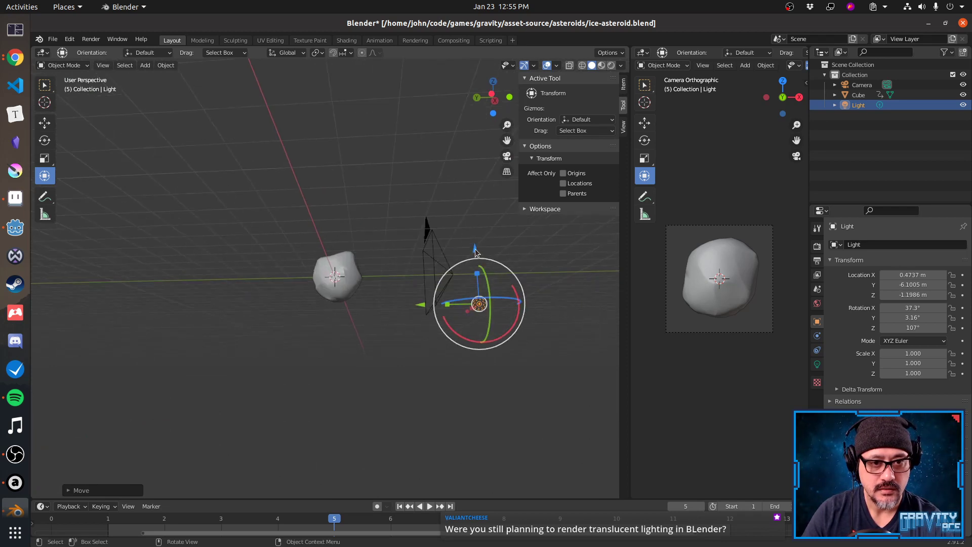
key(g)
key(z)
click(473, 161)
middle_drag(473, 161, 387, 302)
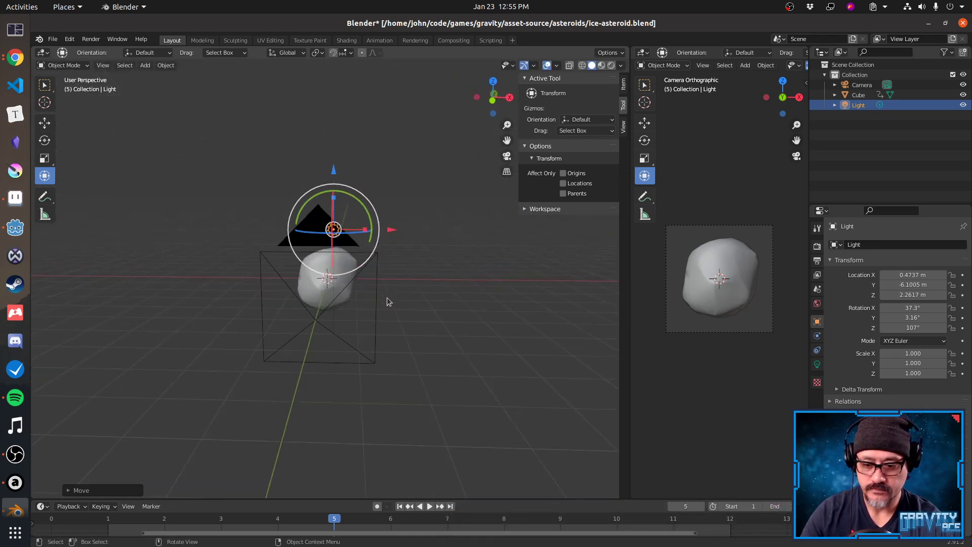
key(Left)
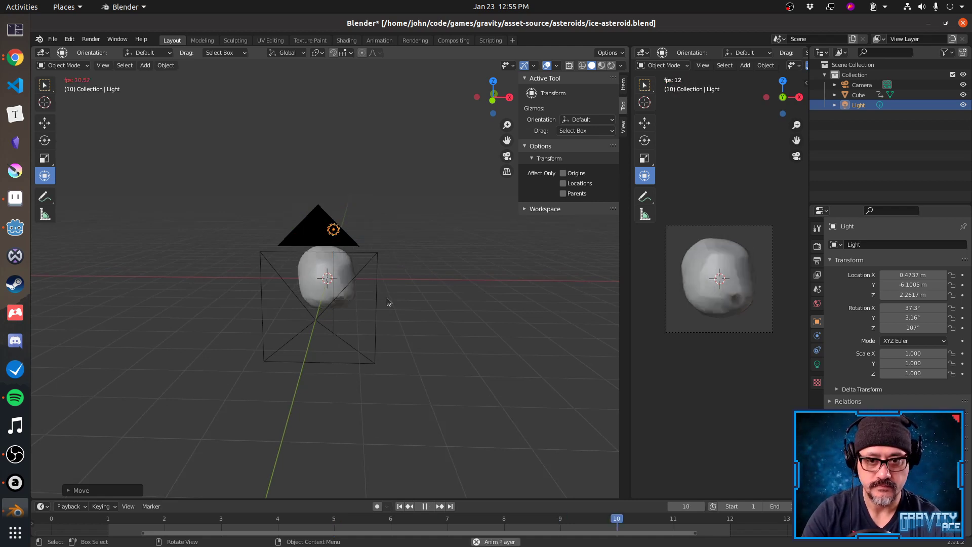
Shift the light along X to about -0.85 m, raise it along Z to about 2.94 m, and render the animation.
middle_drag(388, 301, 435, 274)
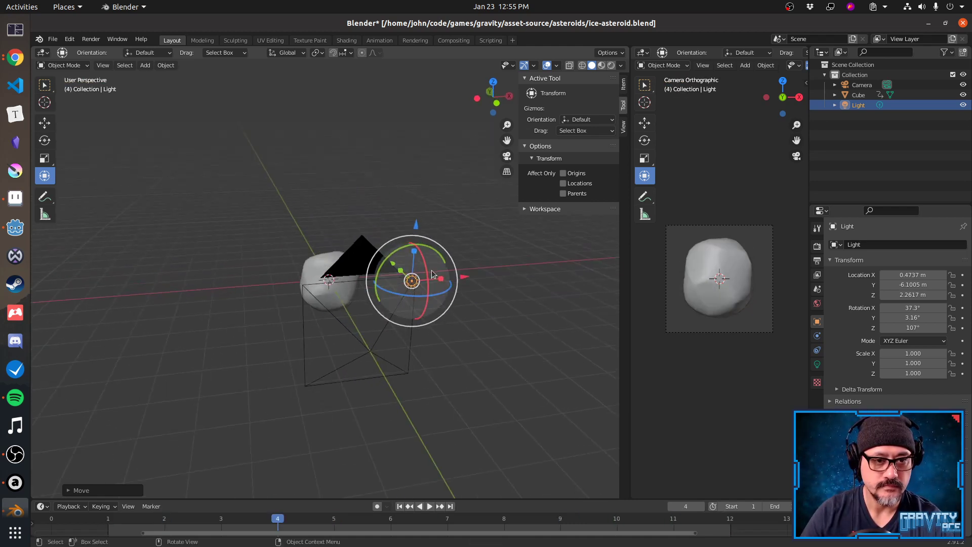
key(g)
key(x)
click(447, 277)
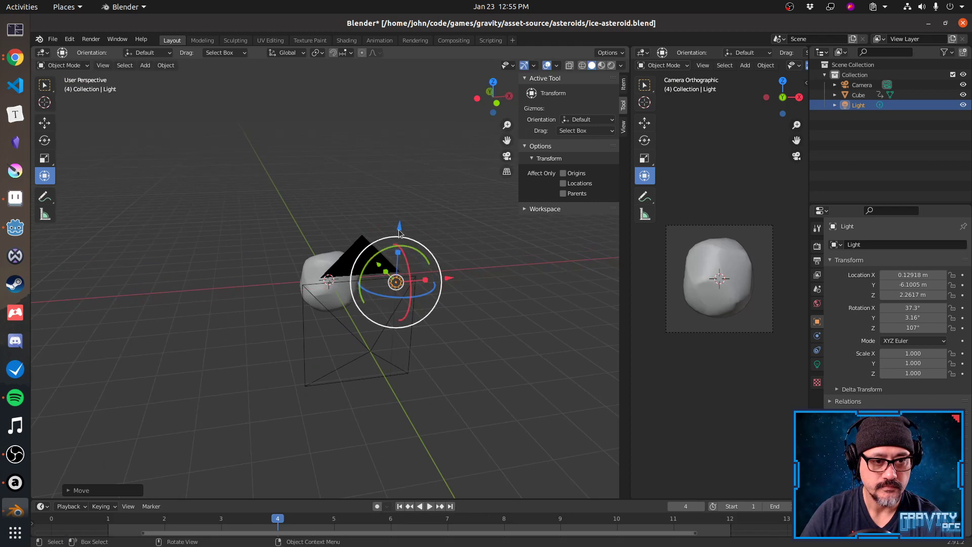
key(g)
key(z)
click(408, 242)
mouse_move(408, 242)
middle_down()
mouse_move(434, 284)
mouse_move(449, 282)
mouse_move(419, 252)
middle_up()
drag(425, 238, 354, 239)
key(F12)
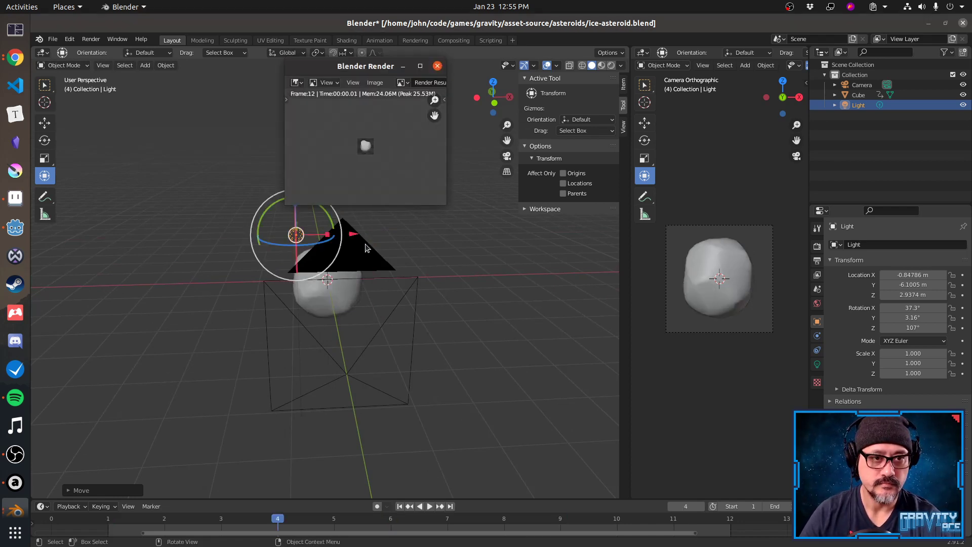
Switch to Aseprite and close the outdated ice-asteroid0001.png animation.
key(alt+Tab)
key(alt+Tab)
key(alt+Tab)
key(alt+Tab)
key(alt+Tab)
key(alt+Tab)
key(alt+Tab)
key(alt+Tab)
key(alt+Tab)
key(alt+Tab)
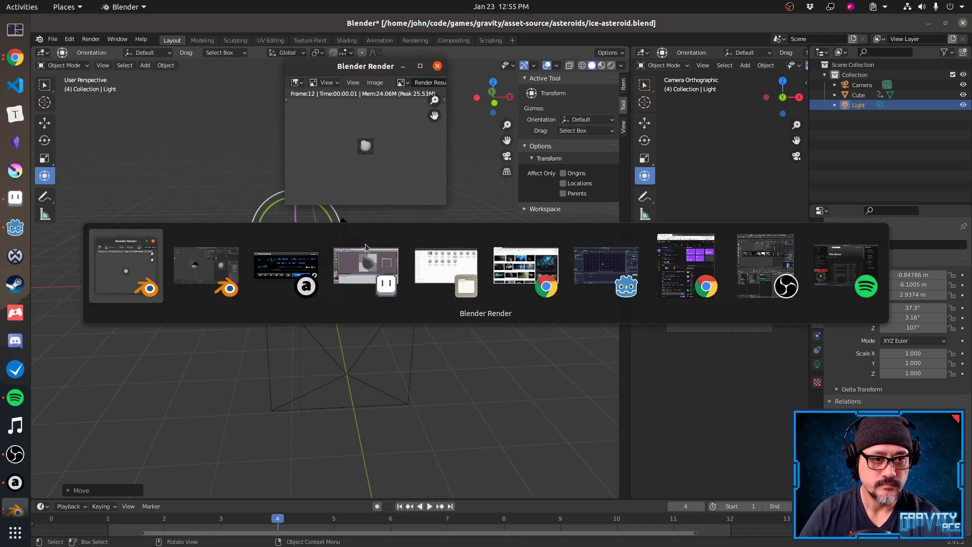
key(alt+Tab)
key(alt+Tab)
key(alt+Tab)
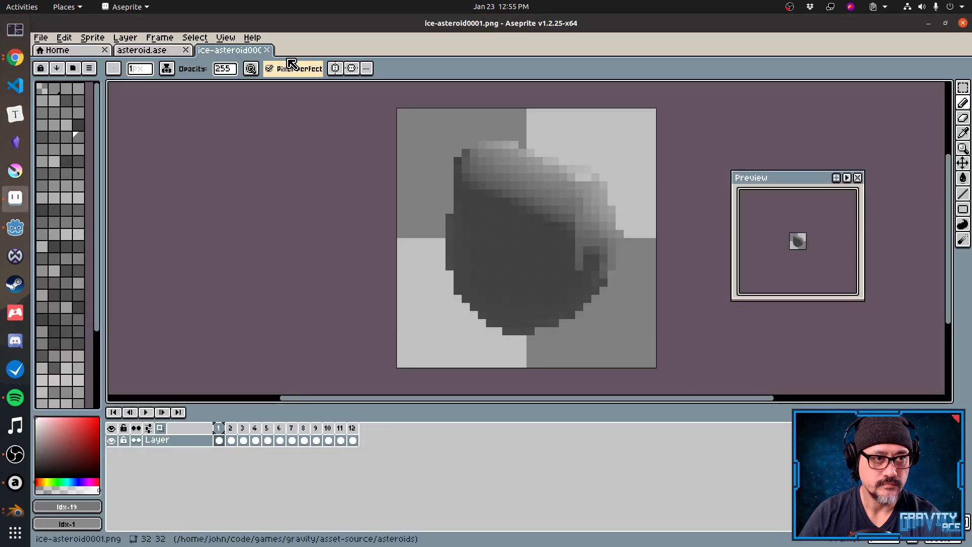
click(152, 50)
click(40, 37)
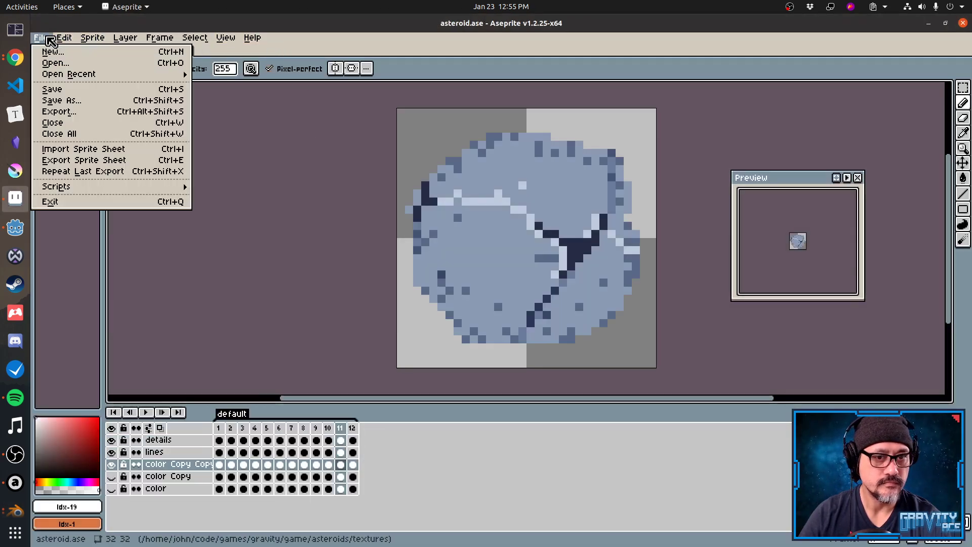
mouse_move(86, 74)
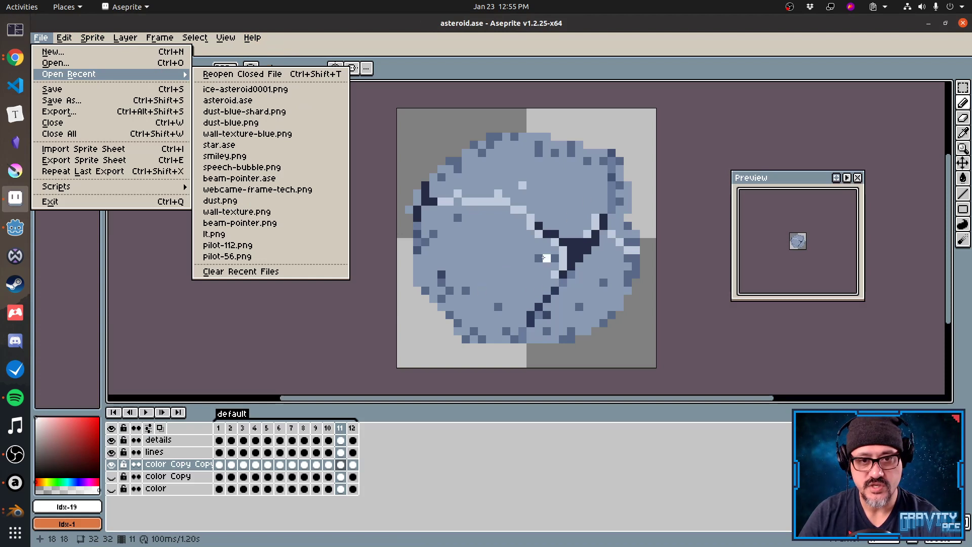
click(294, 90)
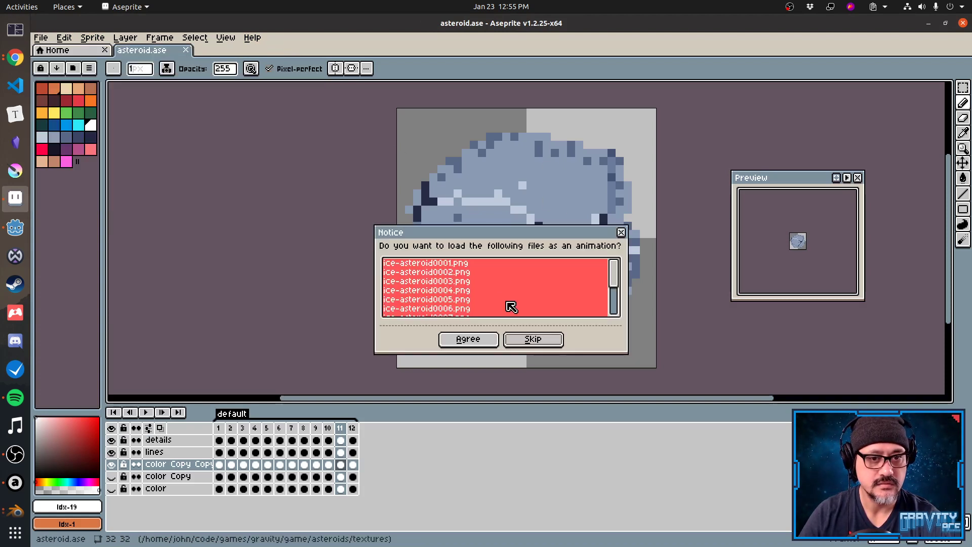
click(533, 339)
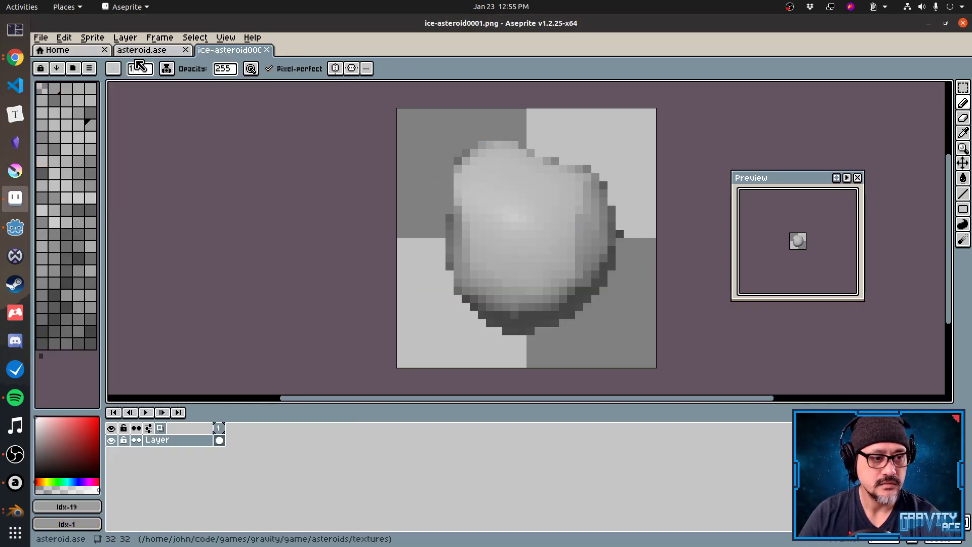
key(ctrl+w)
Open ice-asteroid0001.png with its numbered images as an animation, and play it to check the newly lit rotation.
click(41, 38)
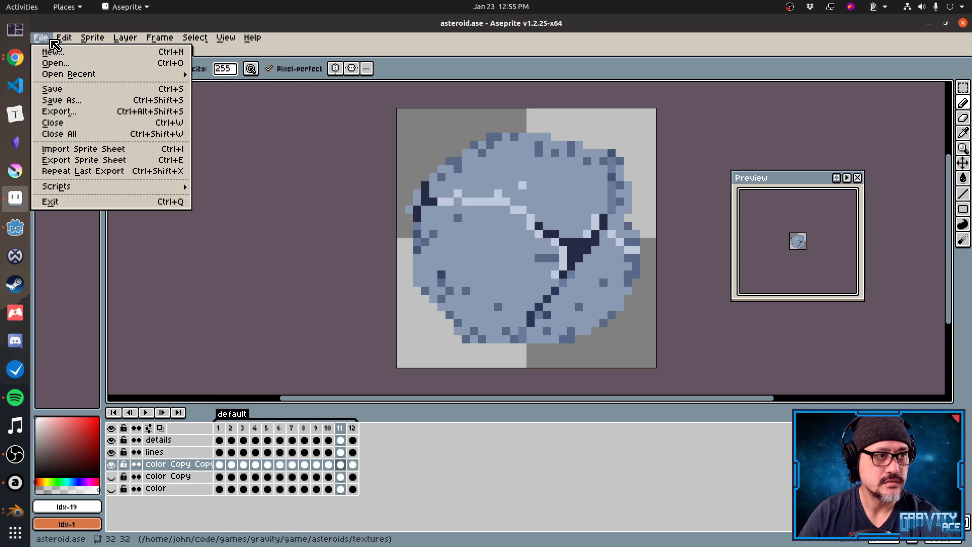
click(71, 65)
double_click(174, 111)
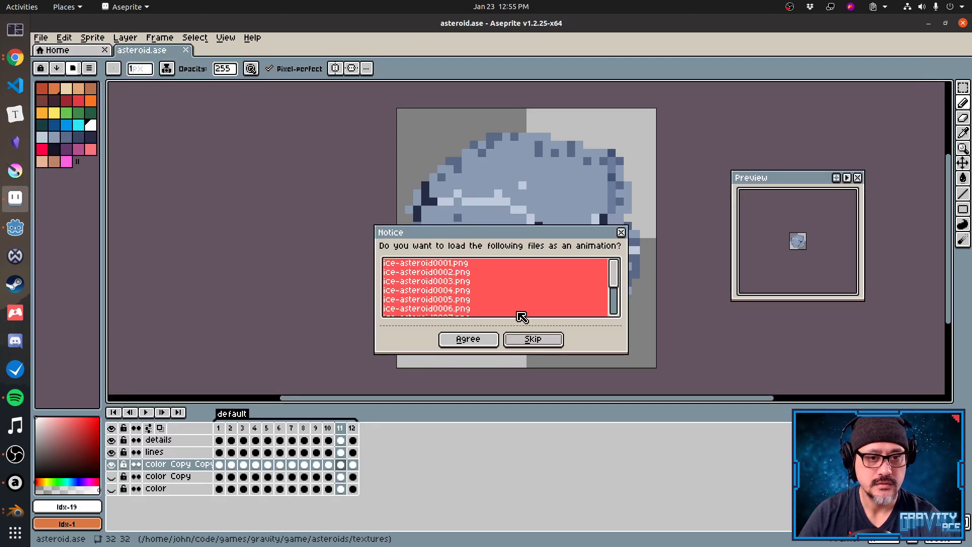
click(468, 340)
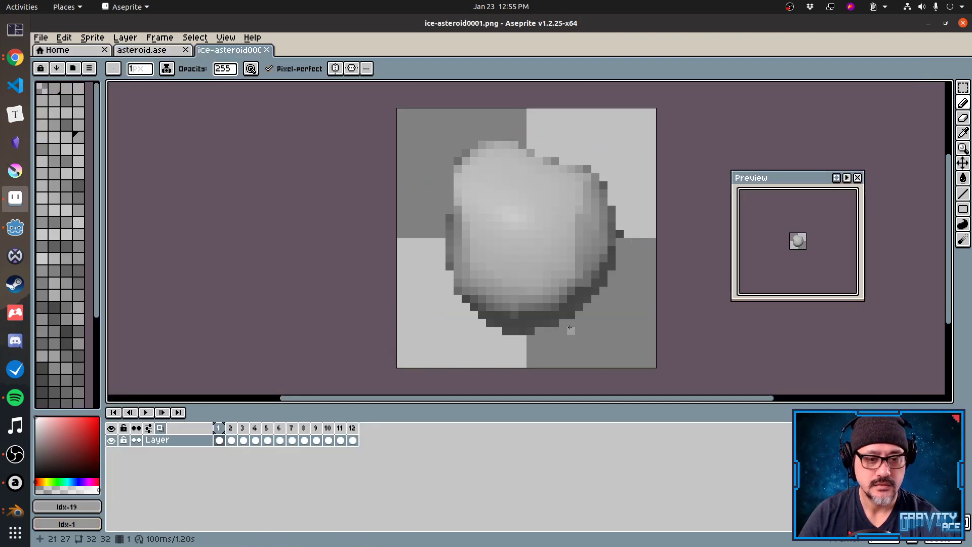
key(Return)
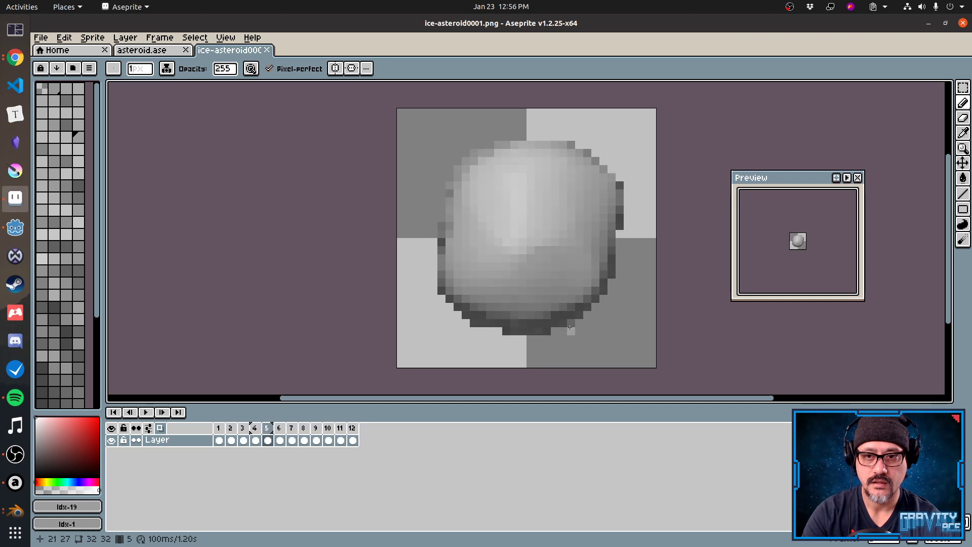
Close the Blender Render window and return to the asteroid animation in Aseprite.
key(alt+Tab)
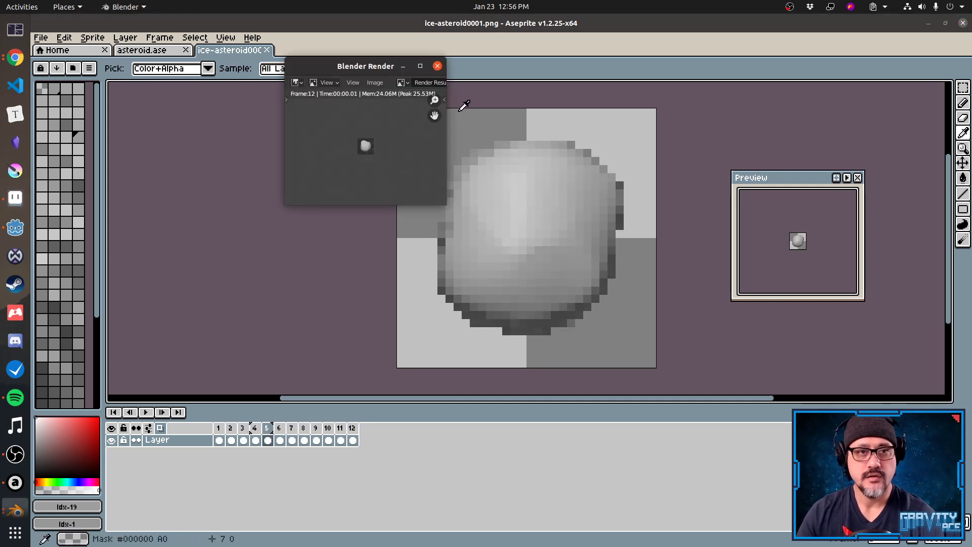
click(438, 67)
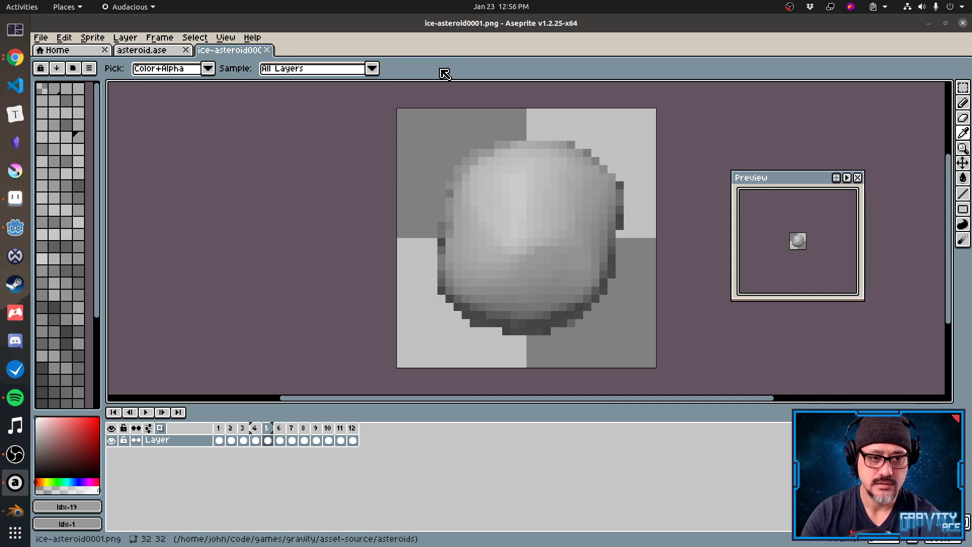
click(379, 416)
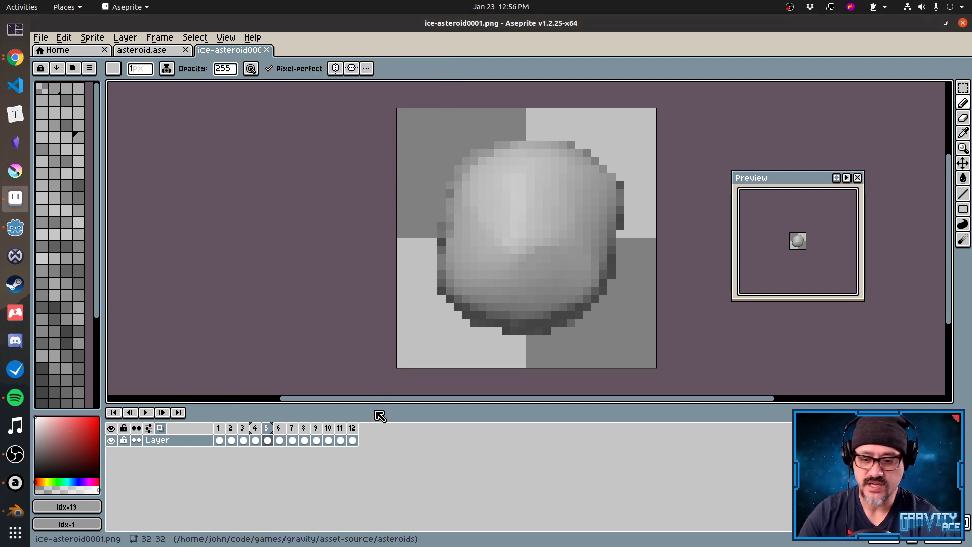
Play and pause the asteroid animation repeatedly, examining how the rotation loops from frame 12 back to frame 1.
key(Return)
key(Return)
key(Return)
key(Return)
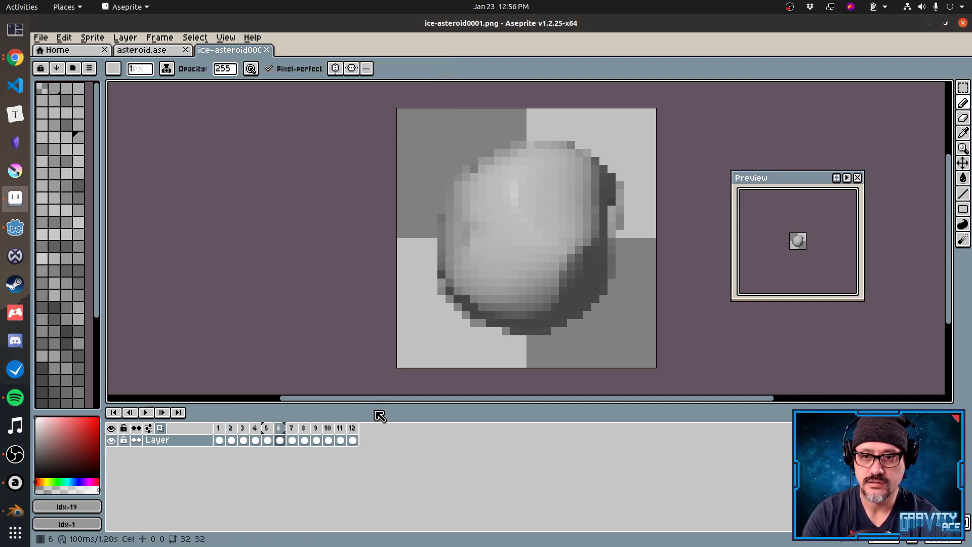
key(Return)
key(Return)
key(Return)
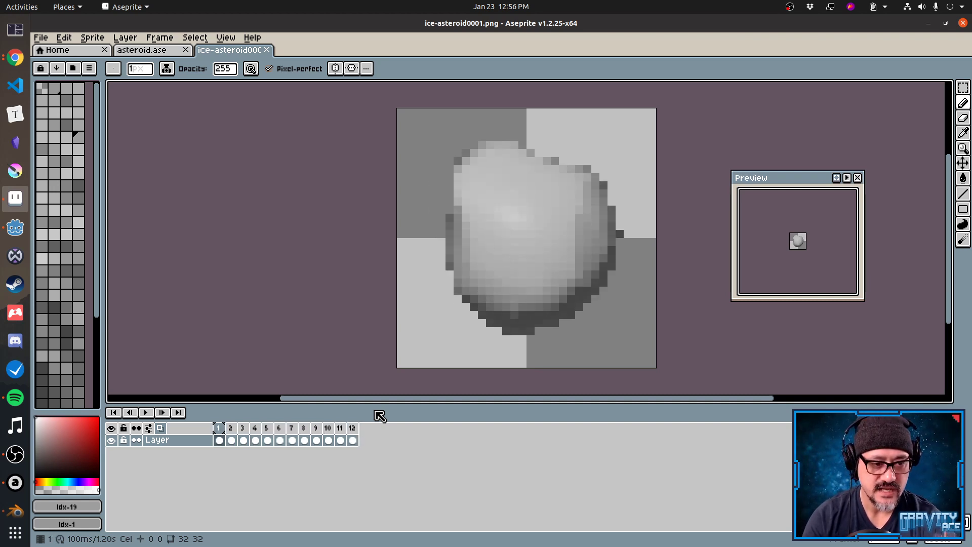
key(Return)
key(Return)
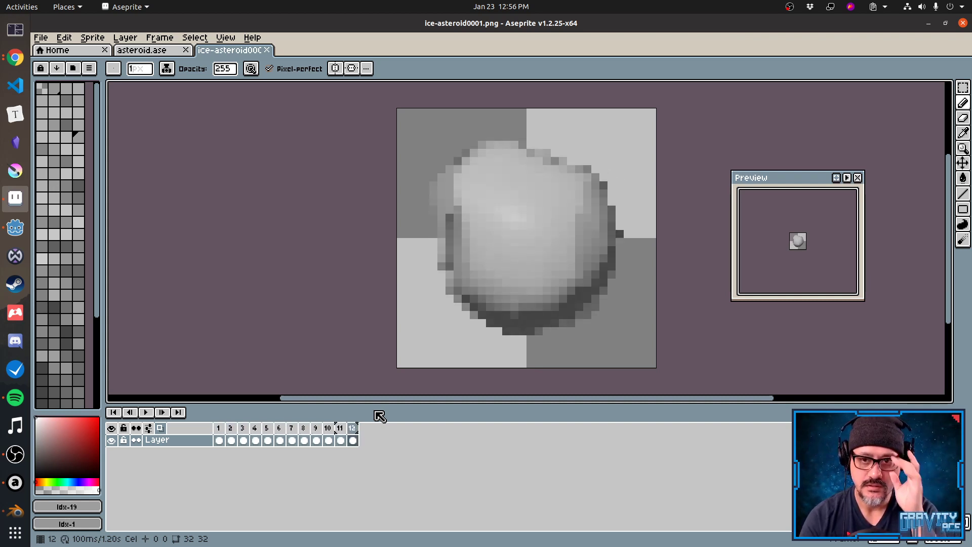
key(Return)
key(Return)
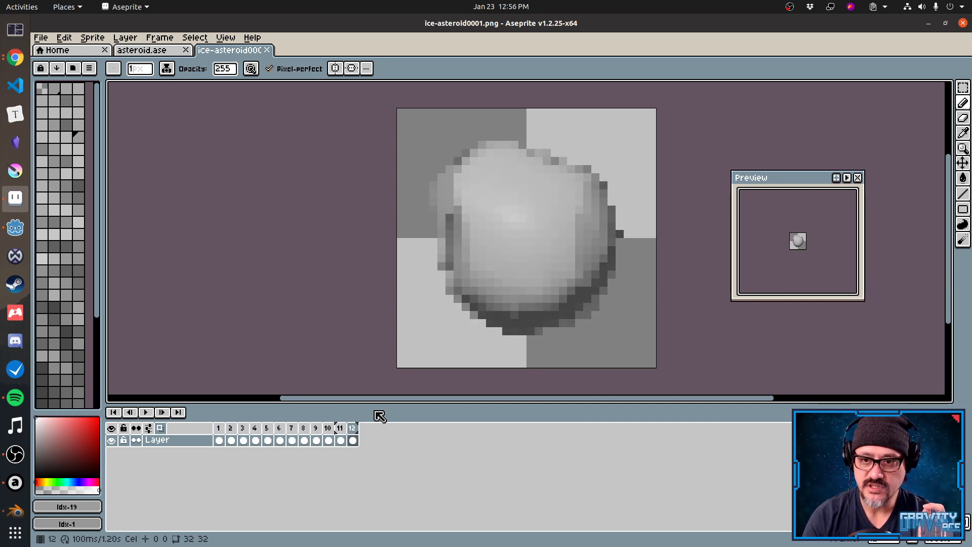
key(Return)
key(Return)
key(Return)
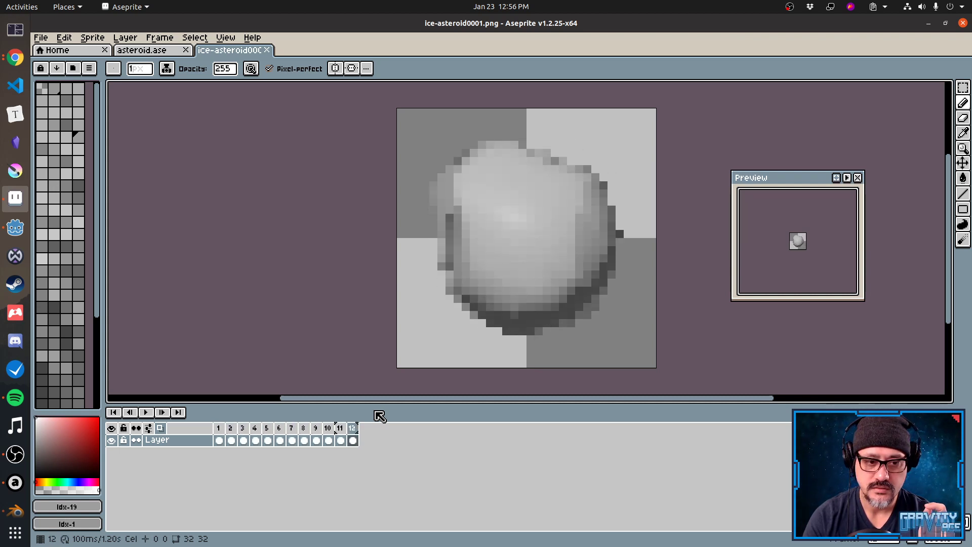
key(Right)
key(Return)
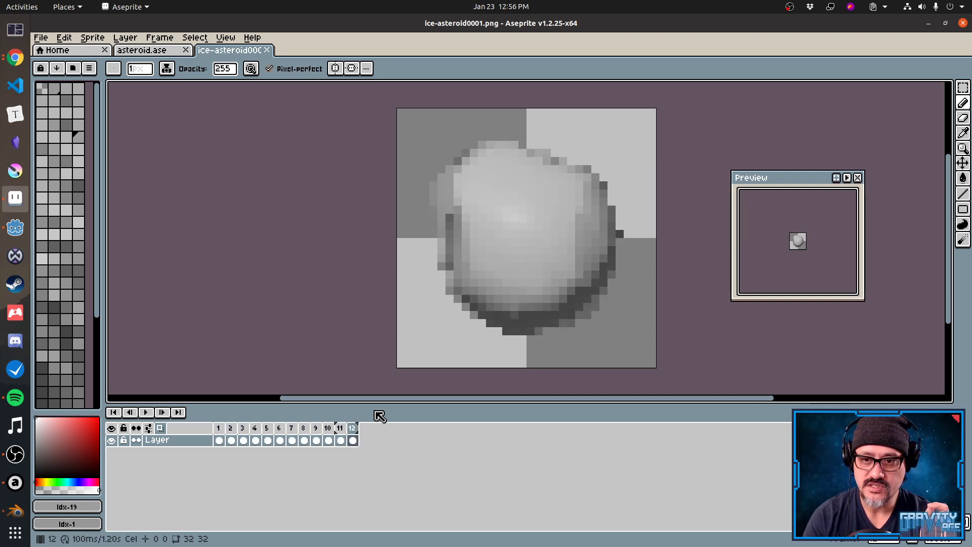
key(Return)
key(Right)
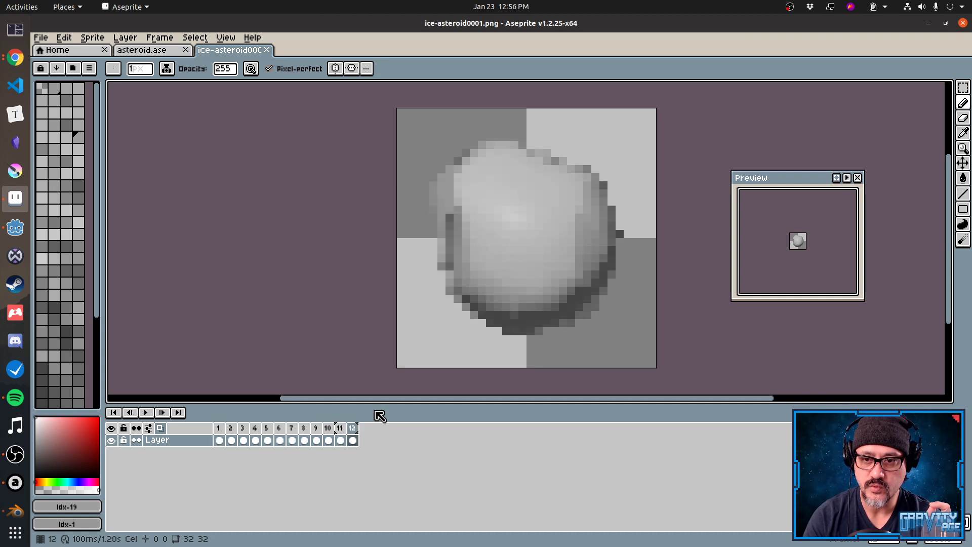
Switch to Blender, play the asteroid's rotation, and stop it on frame 12.
key(alt+Tab)
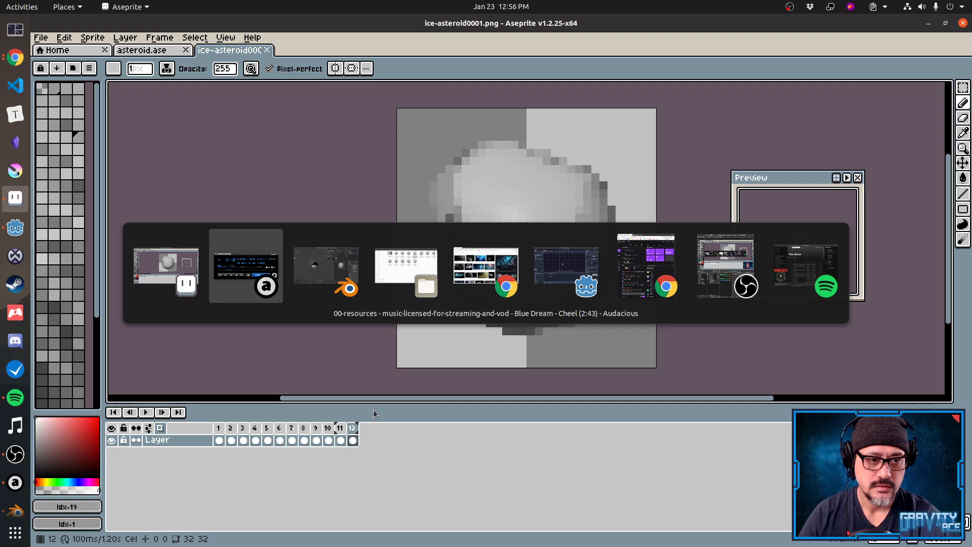
key(alt+Tab)
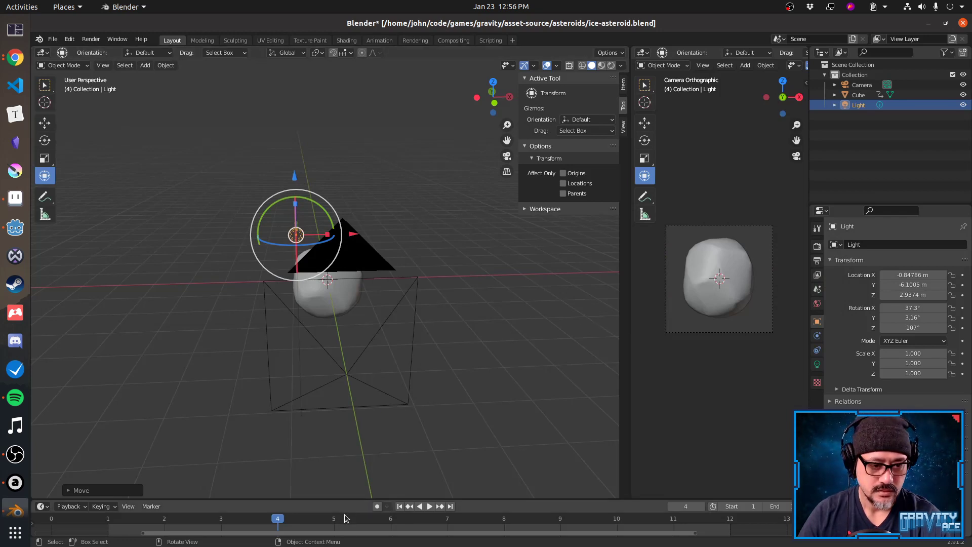
key(space)
key(space)
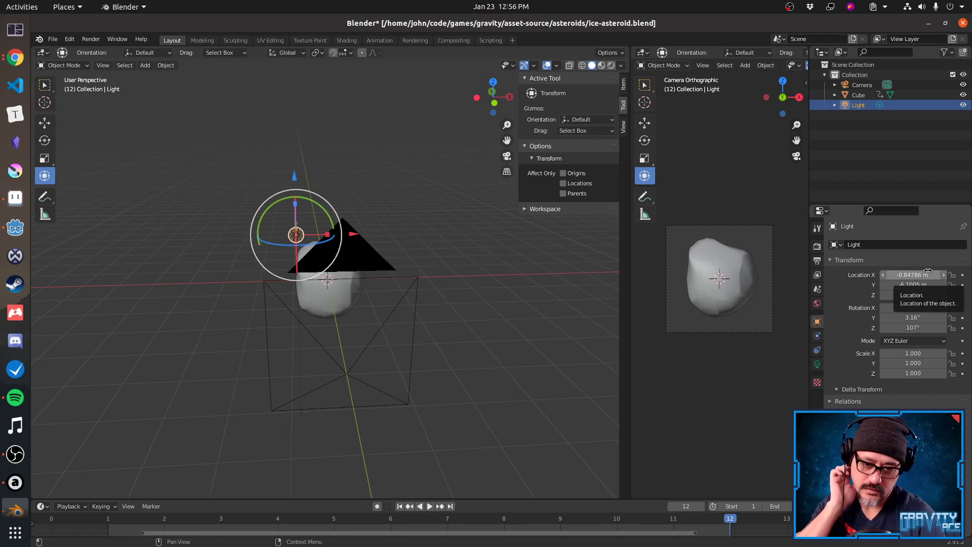
Open the system calculator and divide 360 by 11 to find the rotation per frame.
key(XF86Calculator)
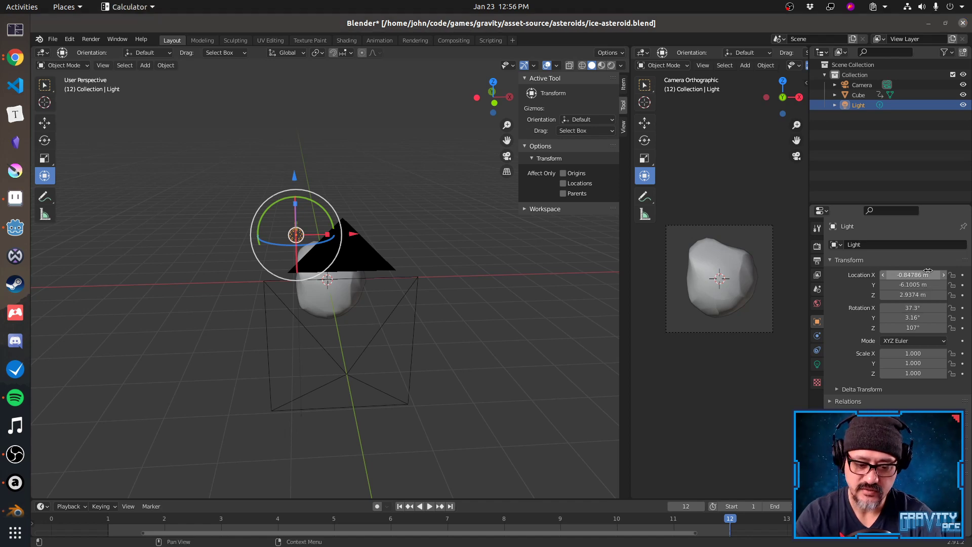
text(360/11)
key(Return)
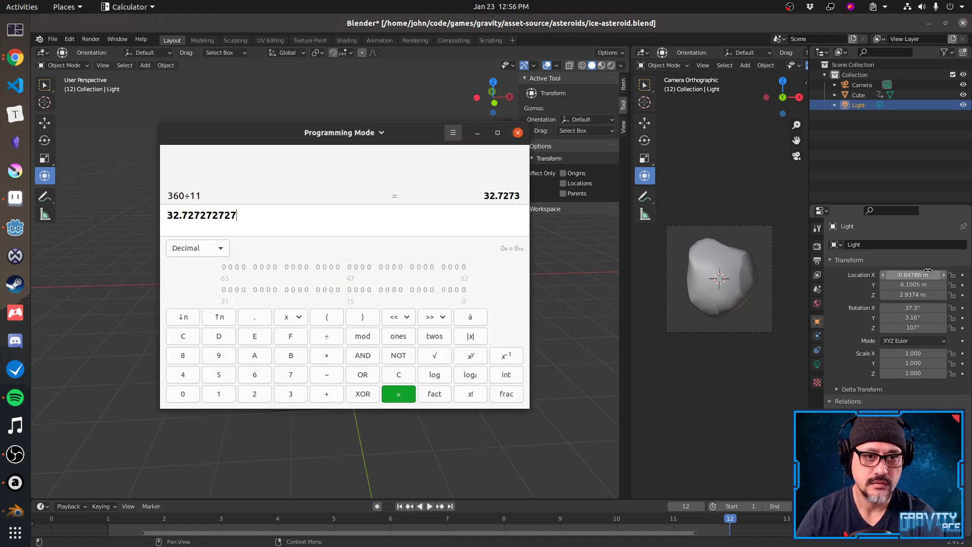
Calculate 360-32 for the asteroid's final rotation angle and close the calculator.
key(ctrl+a)
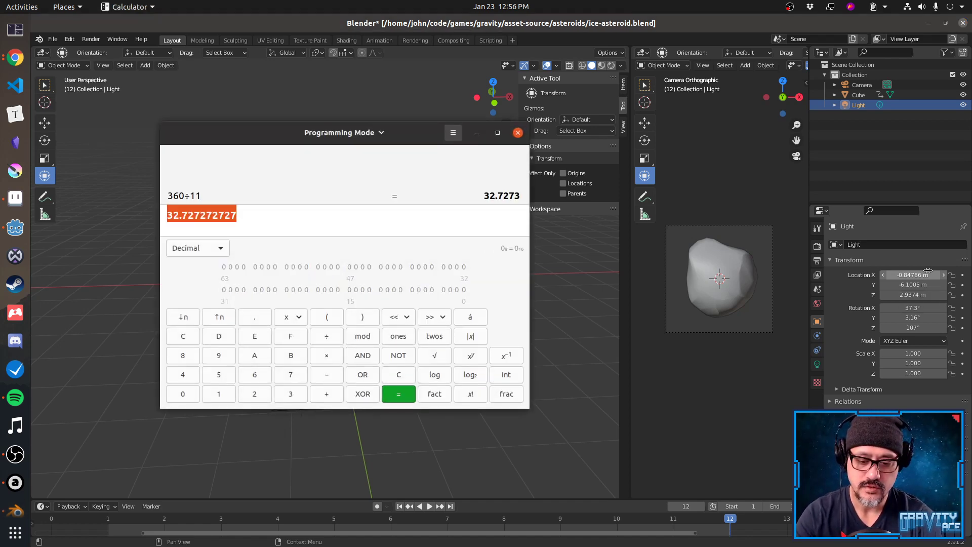
text(360-)
text(32)
key(Return)
key(ctrl+q)
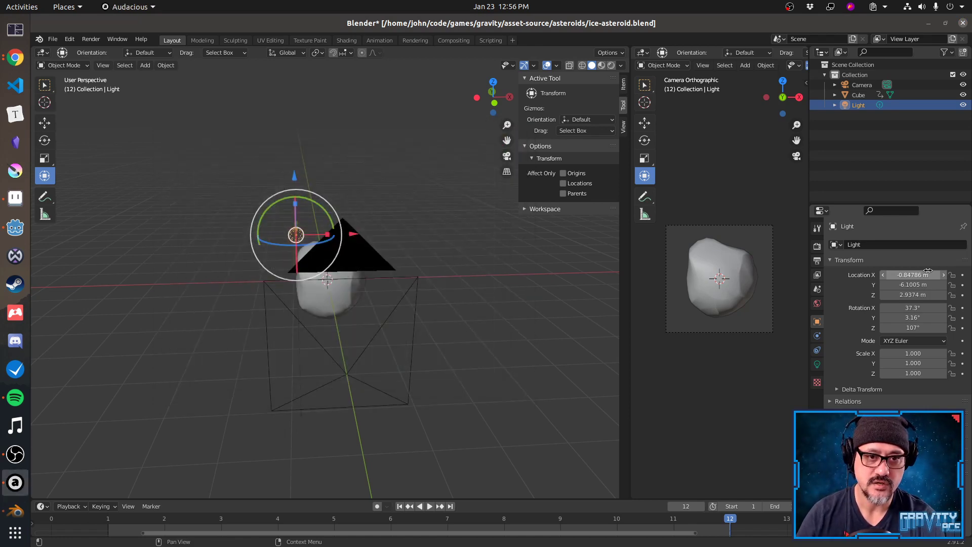
key(XF86Calculator)
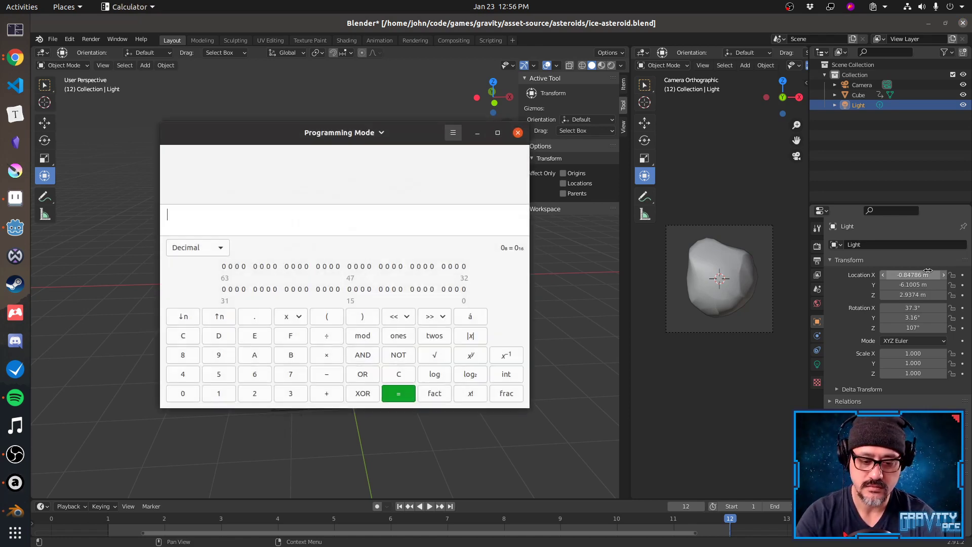
text(360-32)
key(Return)
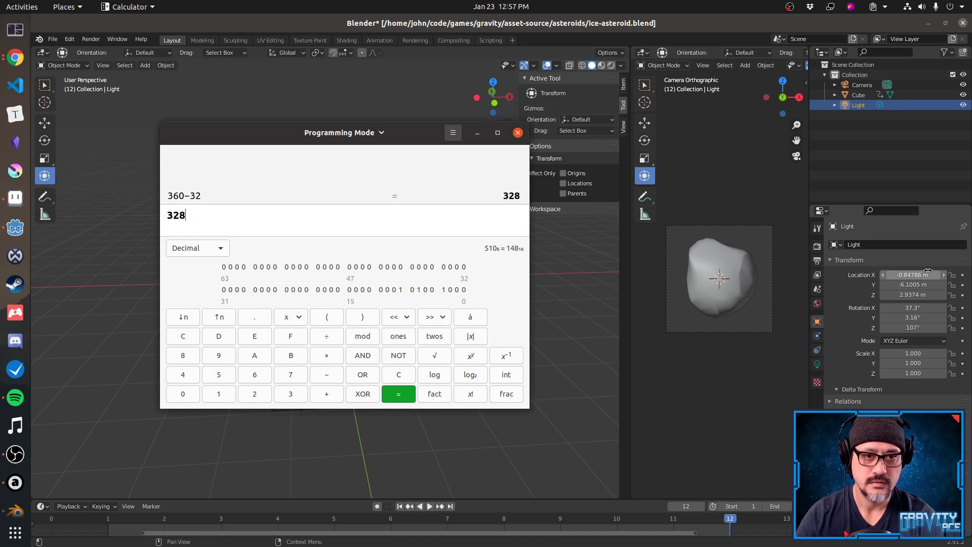
key(ctrl+q)
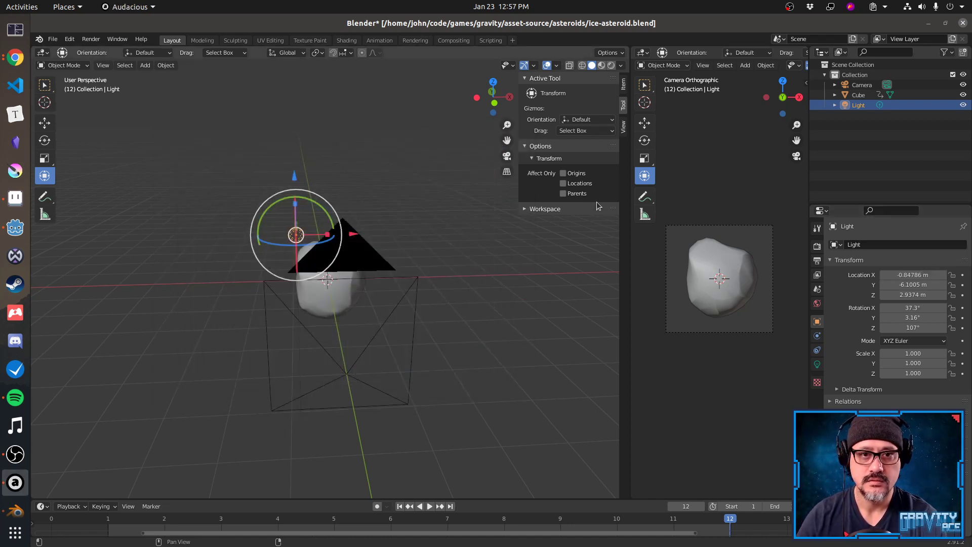
Set the asteroid's Z rotation to 328° on frame 12 and insert a Rotation keyframe.
click(338, 291)
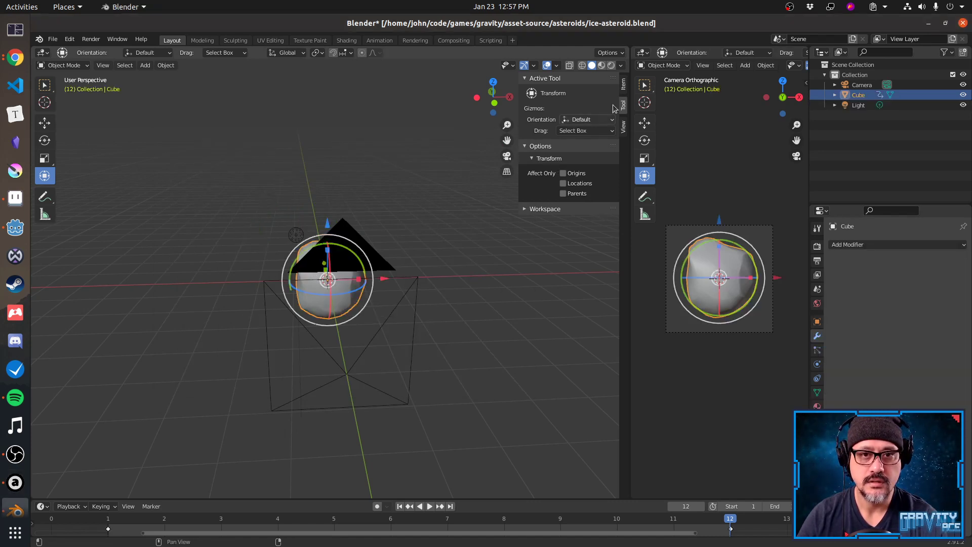
click(623, 83)
double_click(557, 164)
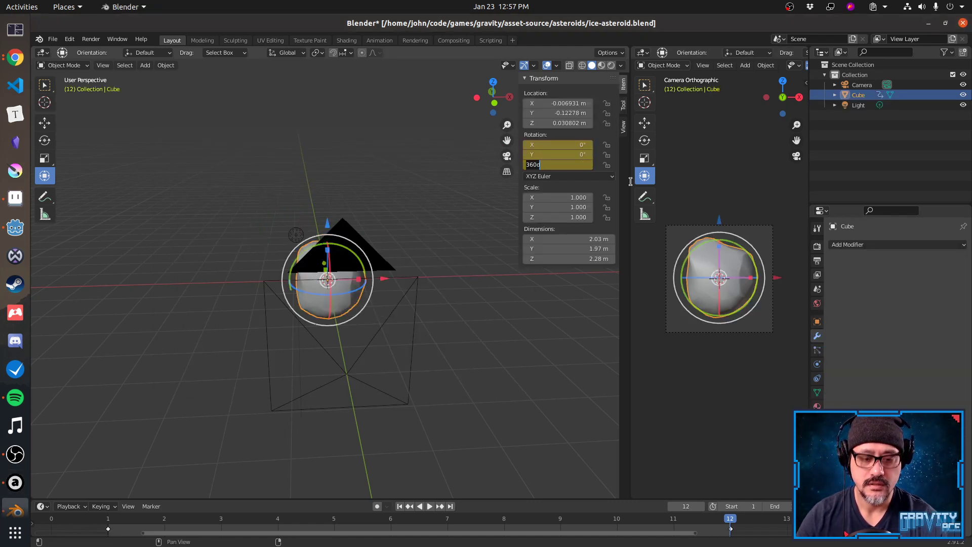
key(Return)
key(i)
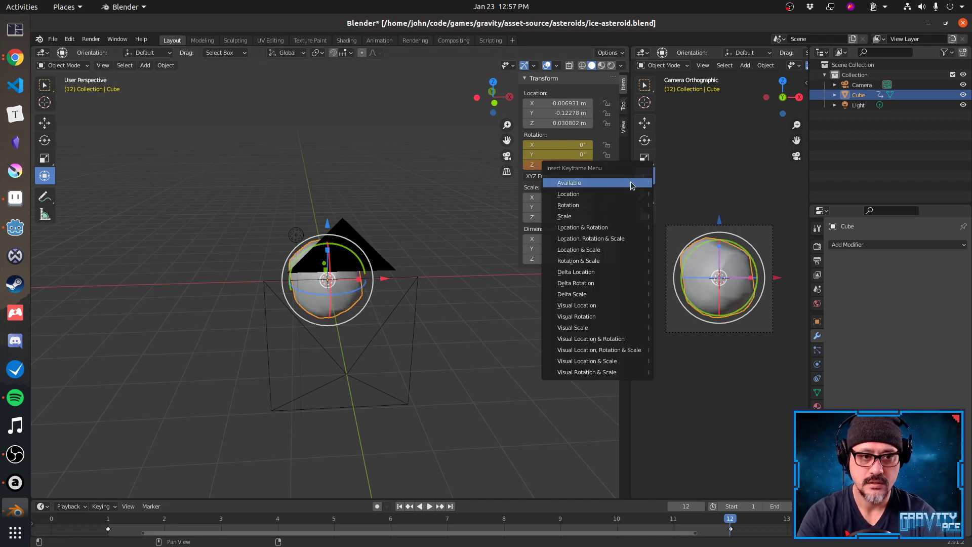
key(Down)
key(Down)
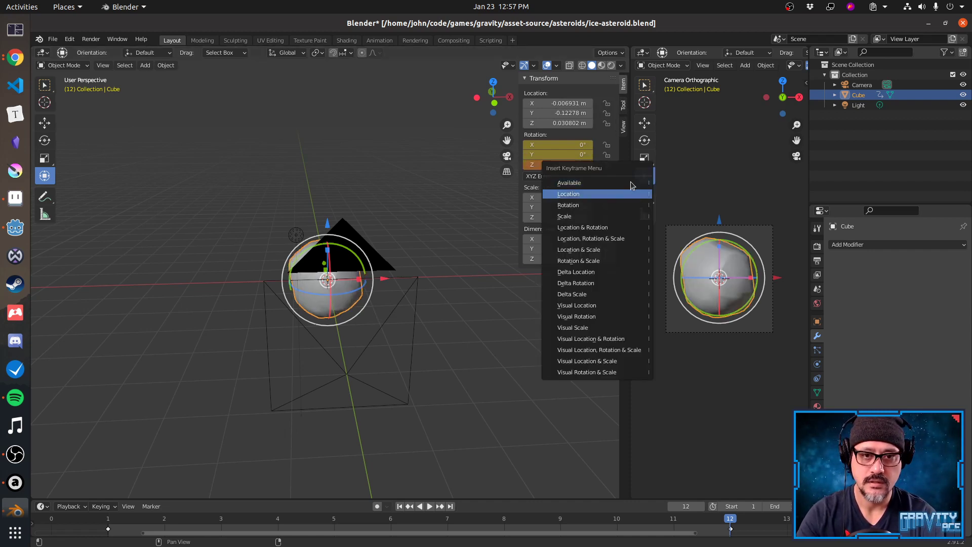
key(Return)
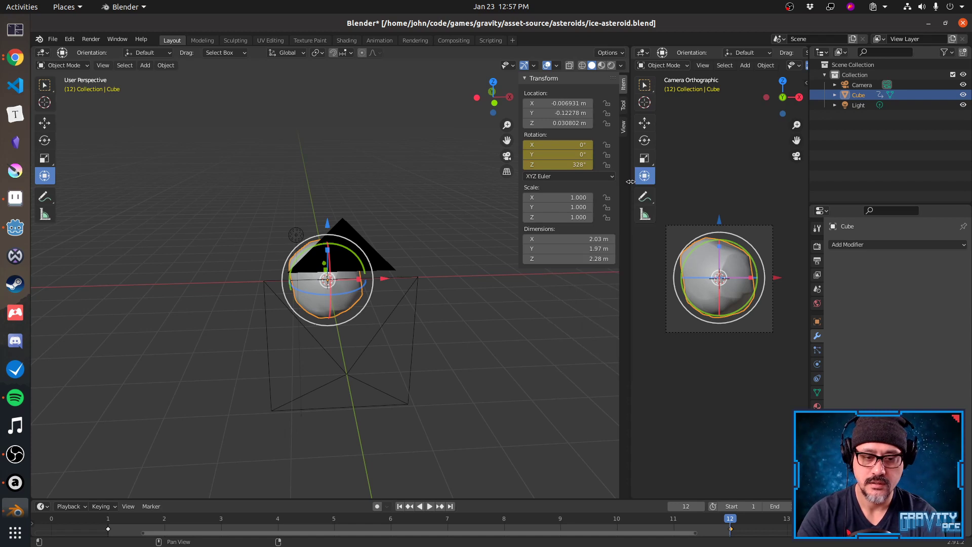
Play back the asteroid's rotation to check the loop, stop it, and render the animation.
key(space)
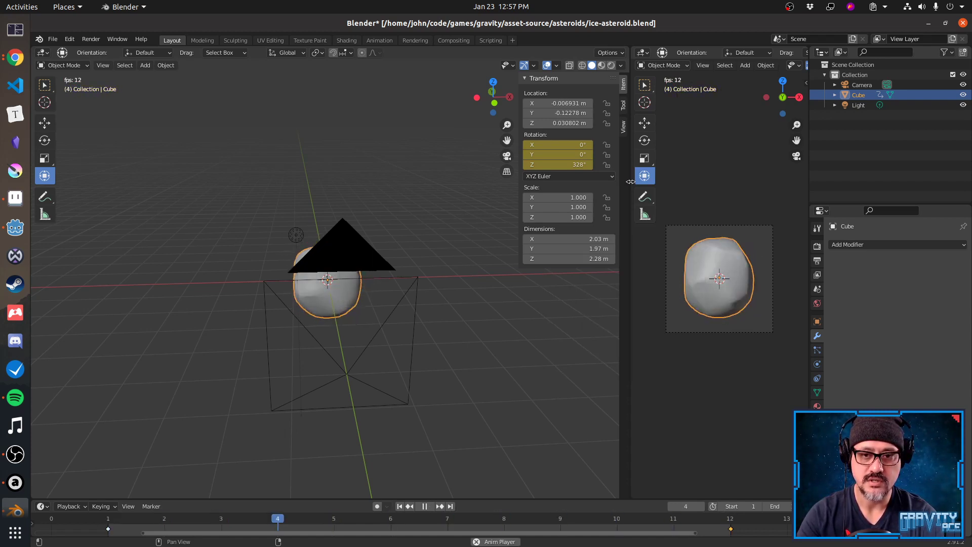
key(space)
key(ctrl+F12)
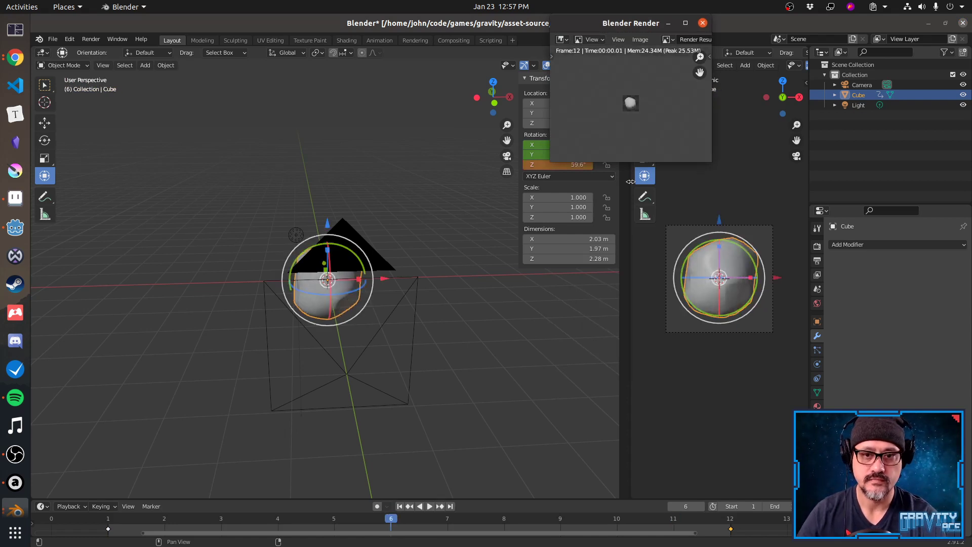
Switch to Aseprite, close the outdated ice-asteroid0001.png, and reopen it with its numbered images as an animation.
key(alt+Tab)
key(alt+Tab)
key(alt+Tab)
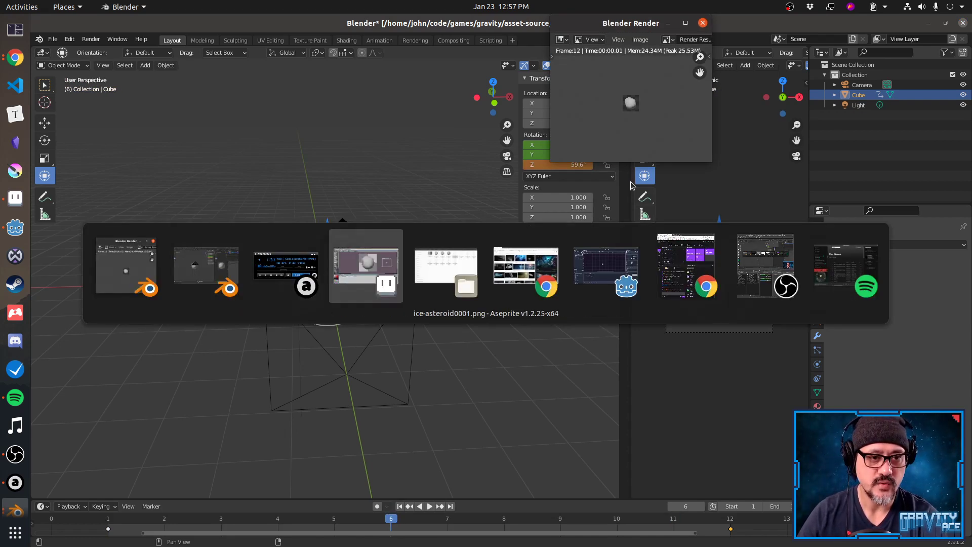
key(ctrl+w)
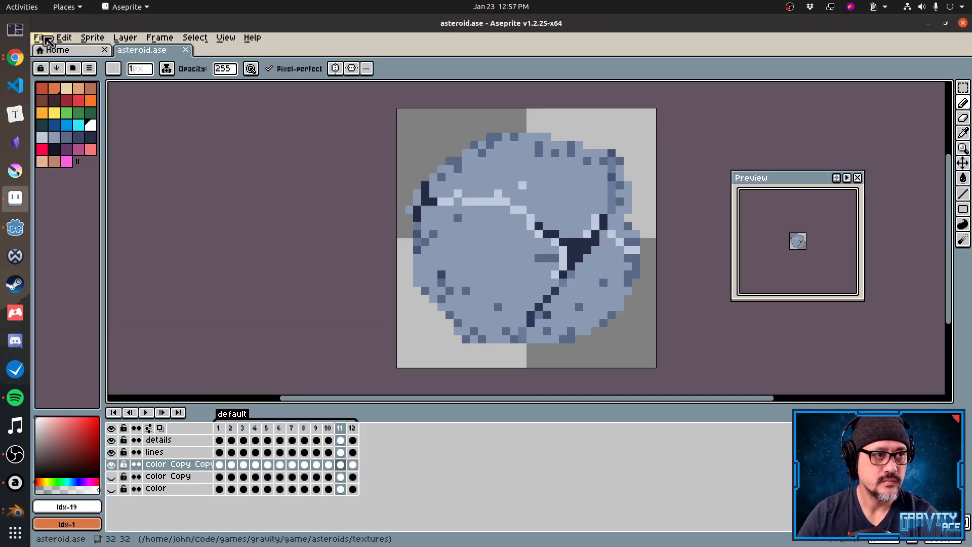
click(45, 38)
mouse_move(76, 74)
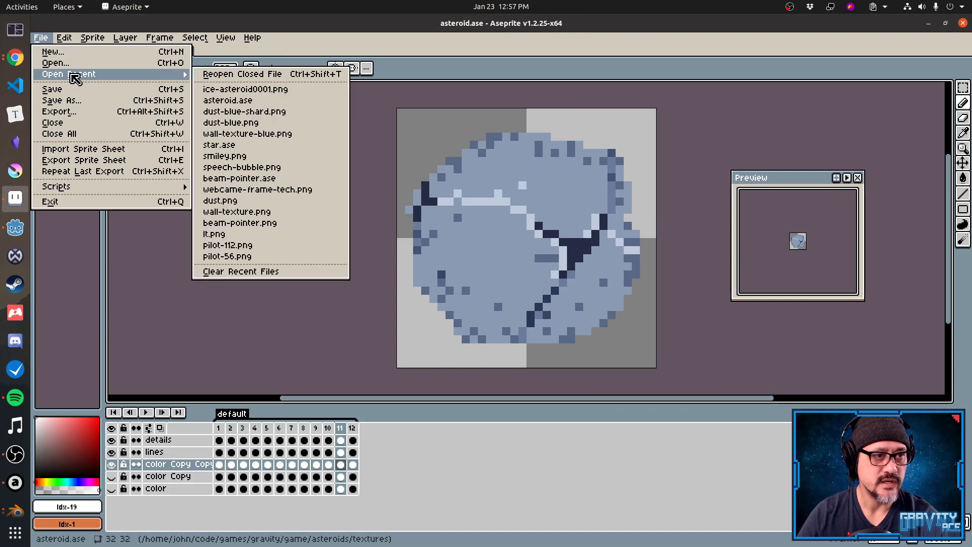
click(221, 90)
click(463, 339)
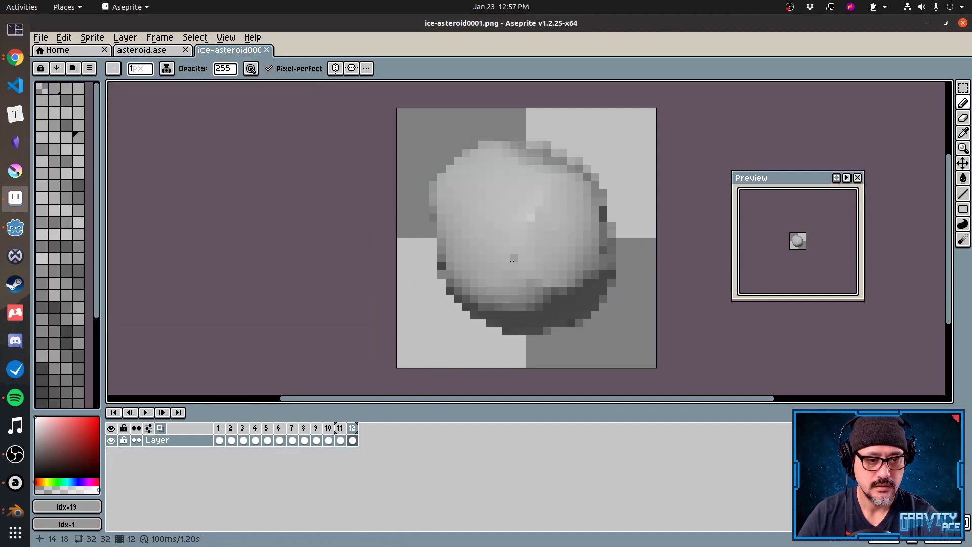
Play the reloaded asteroid animation and check how smoothly the rotation loops.
key(Return)
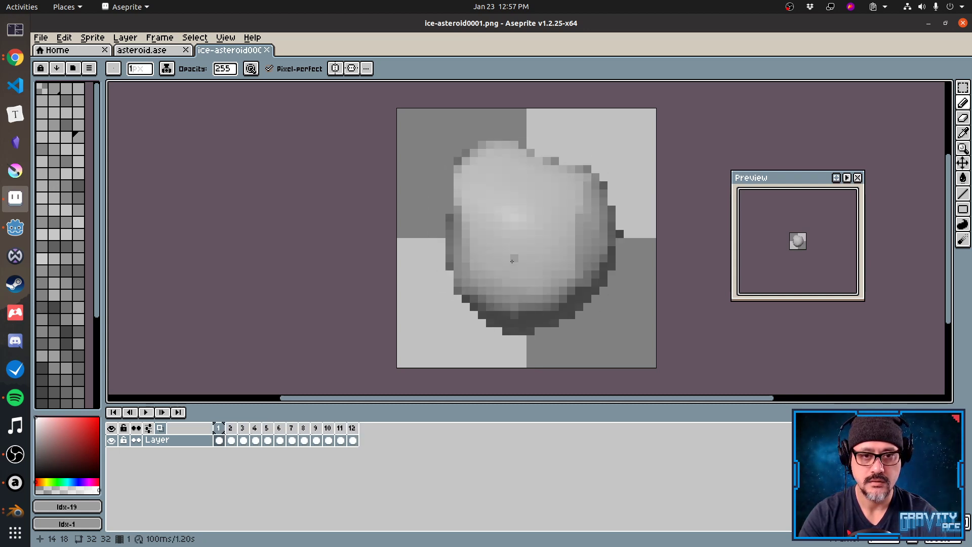
key(Return)
key(Return)
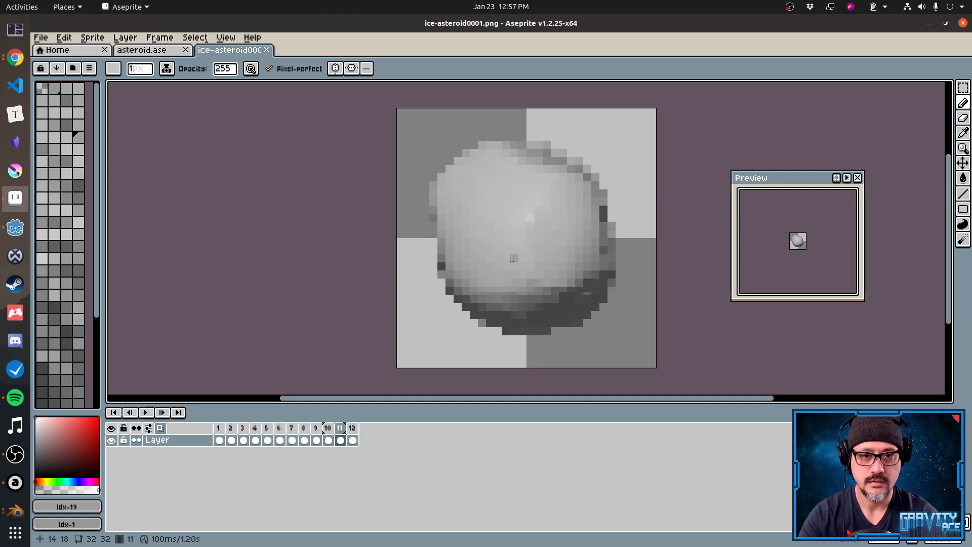
key(Return)
key(Return)
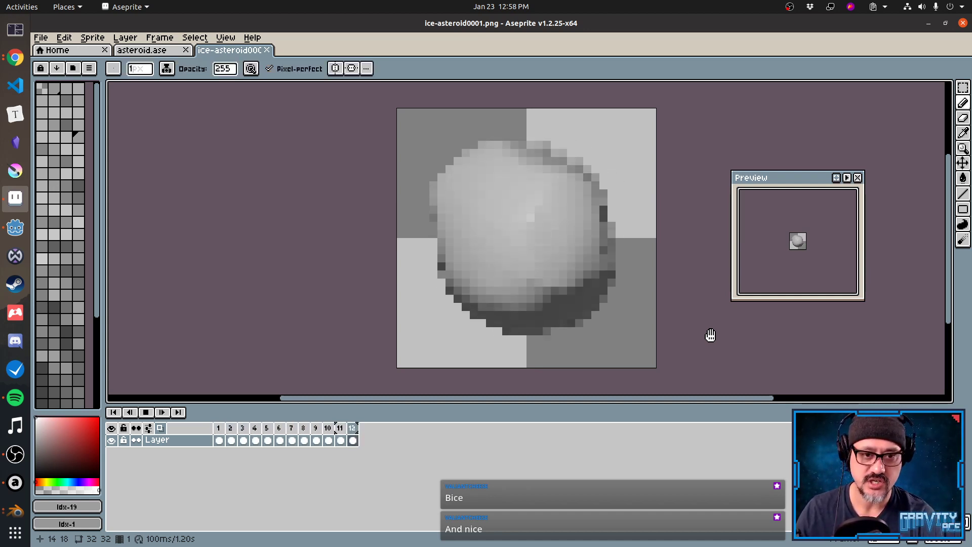
key(Return)
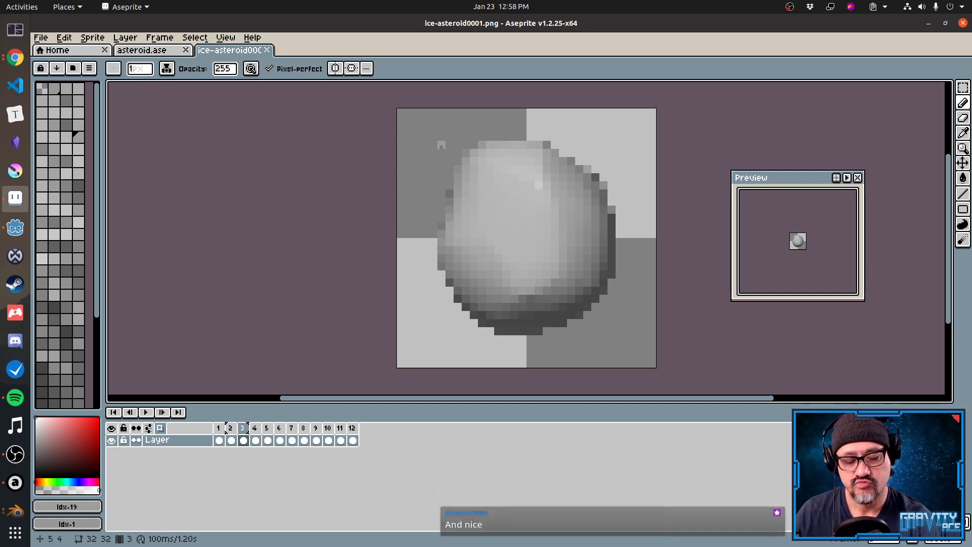
Switch to Blender's main window, view the Rendering workspace, and return to the Layout workspace.
key(alt+Tab)
key(alt+Tab)
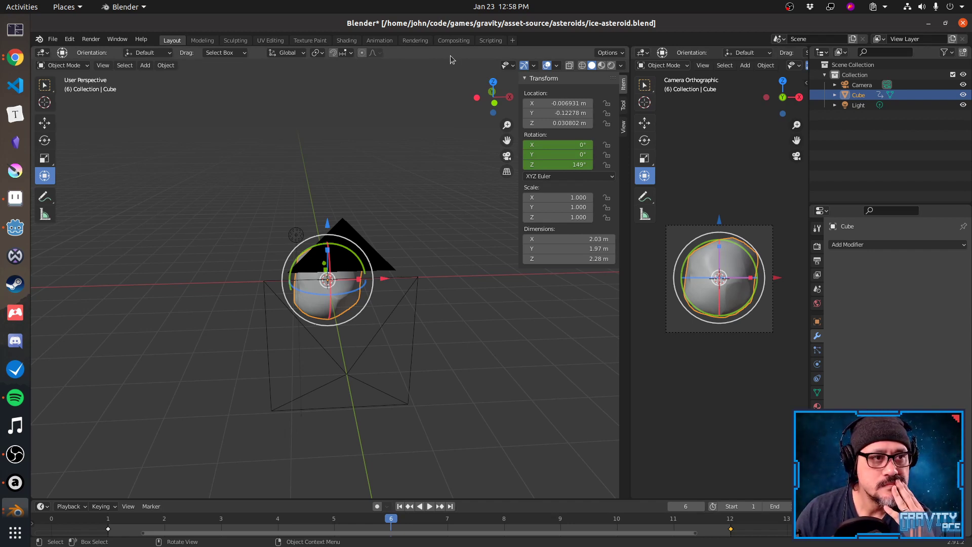
click(416, 40)
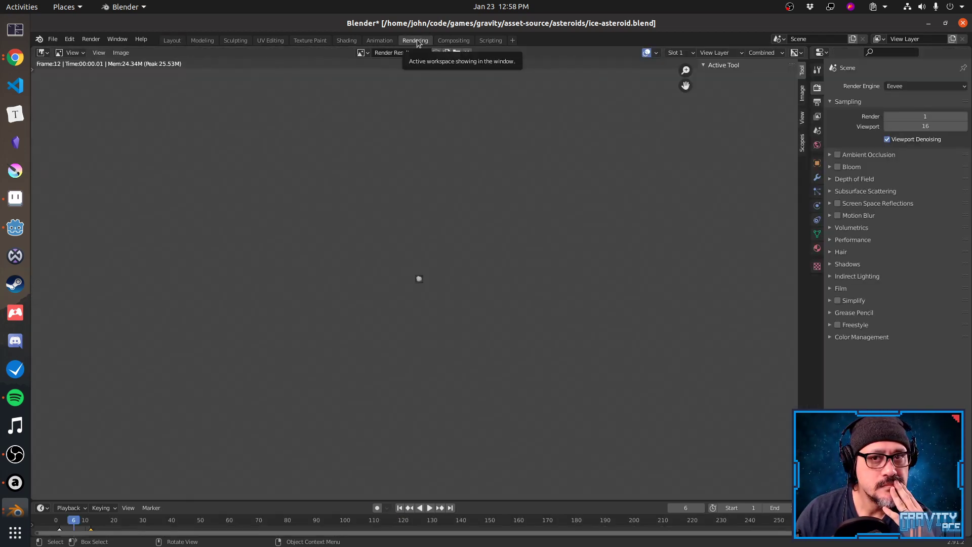
click(172, 41)
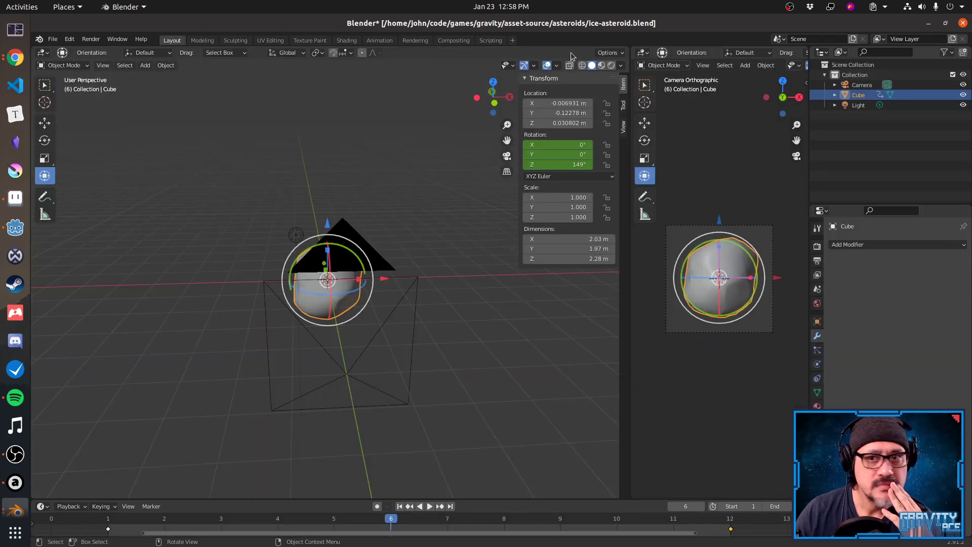
Review the available render engines in the scene's render settings, keeping Eevee selected.
click(817, 230)
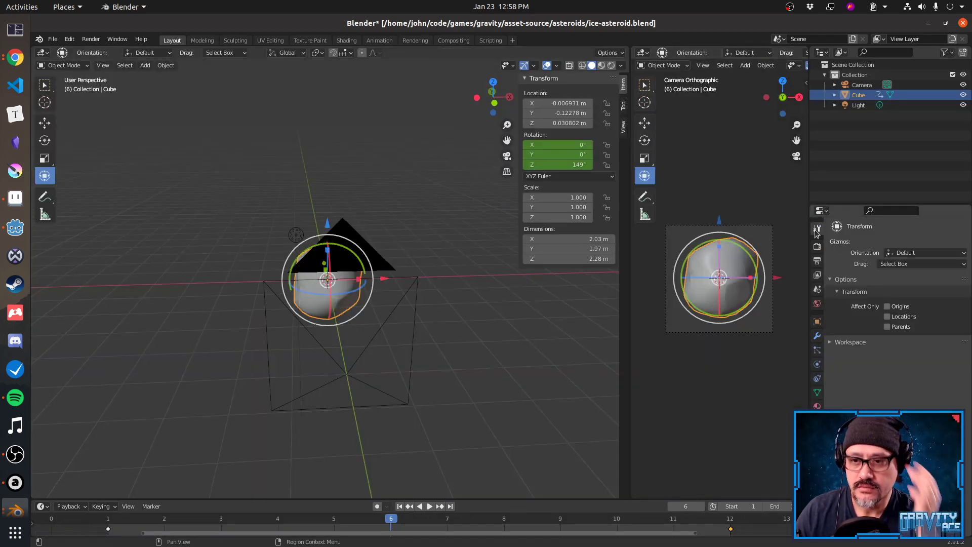
click(817, 246)
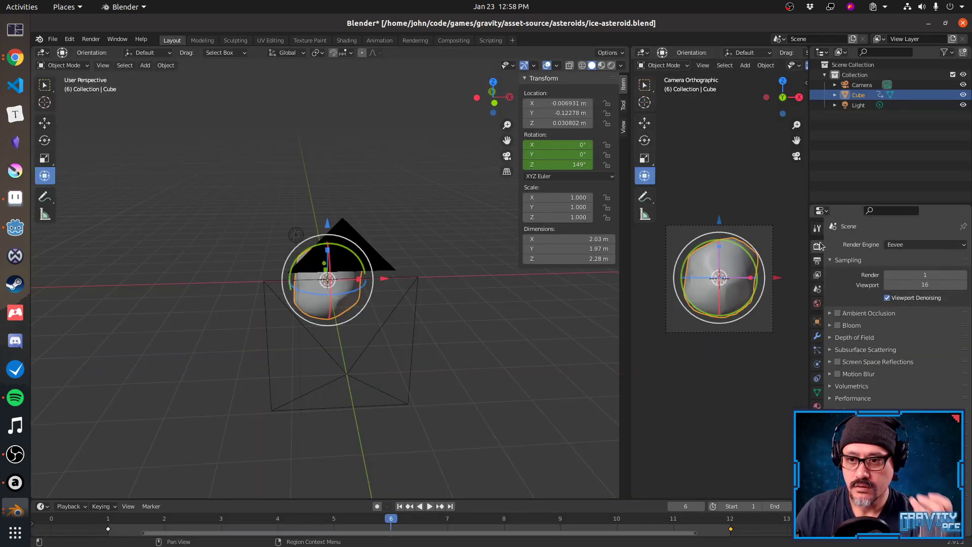
click(909, 246)
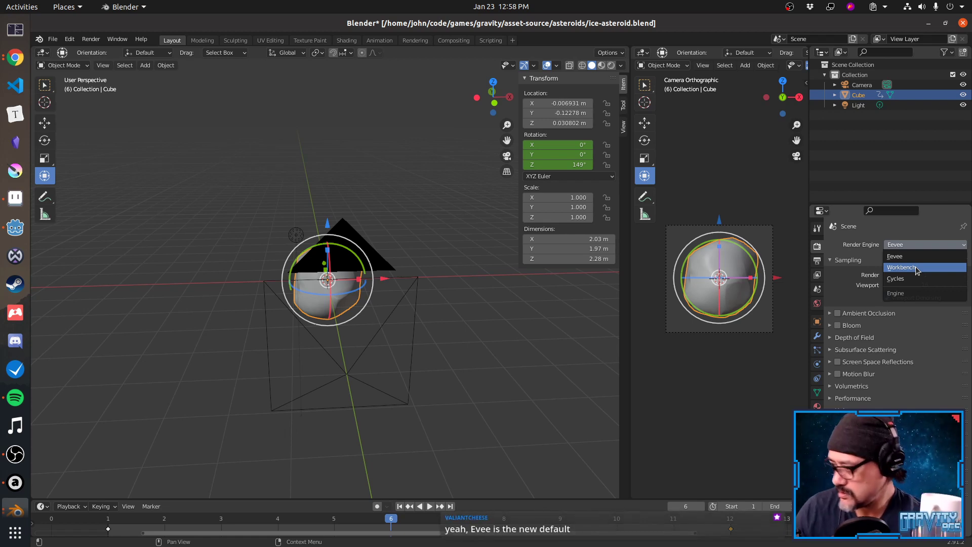
click(912, 247)
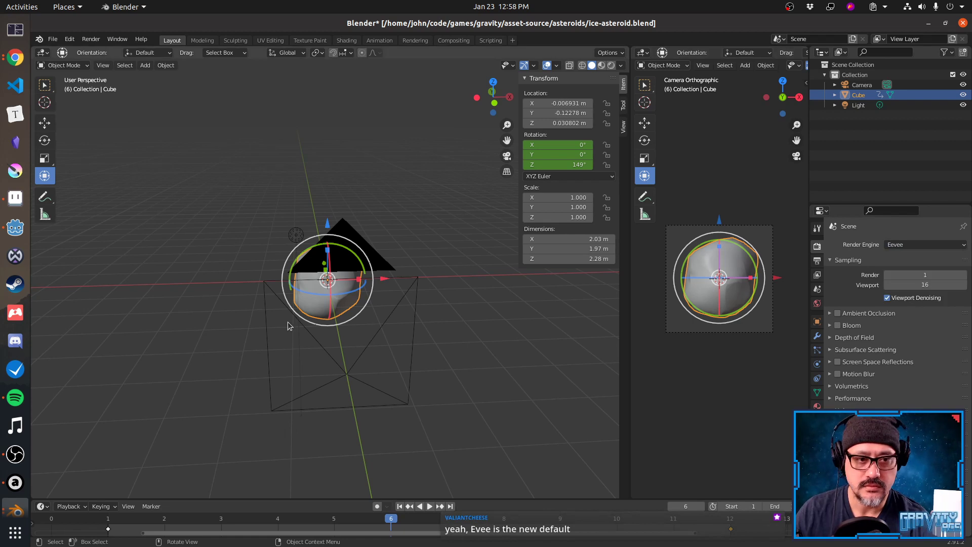
View the asteroid up close and examine its material's Principled BSDF surface settings.
middle_drag(287, 321, 347, 336)
scroll(347, 336, up, 1)
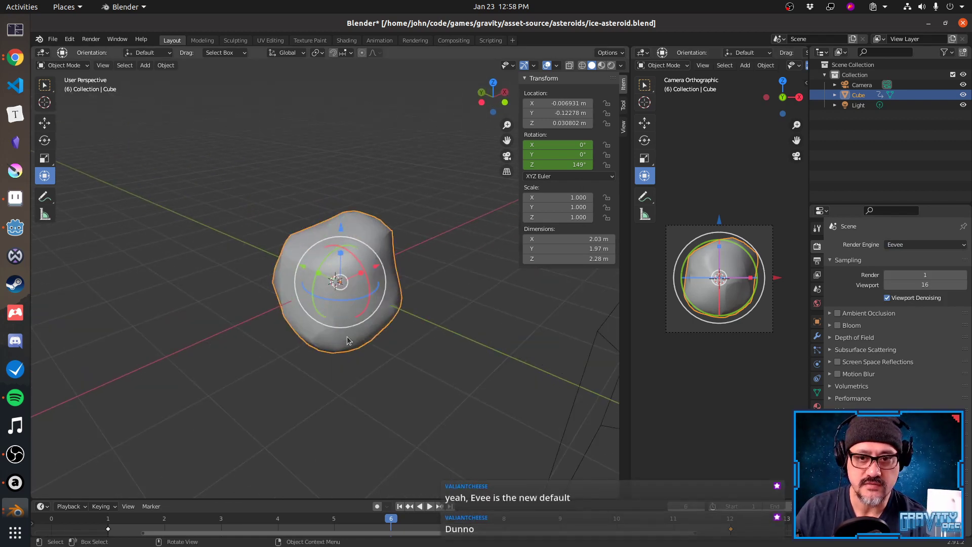
middle_drag(391, 373, 377, 363)
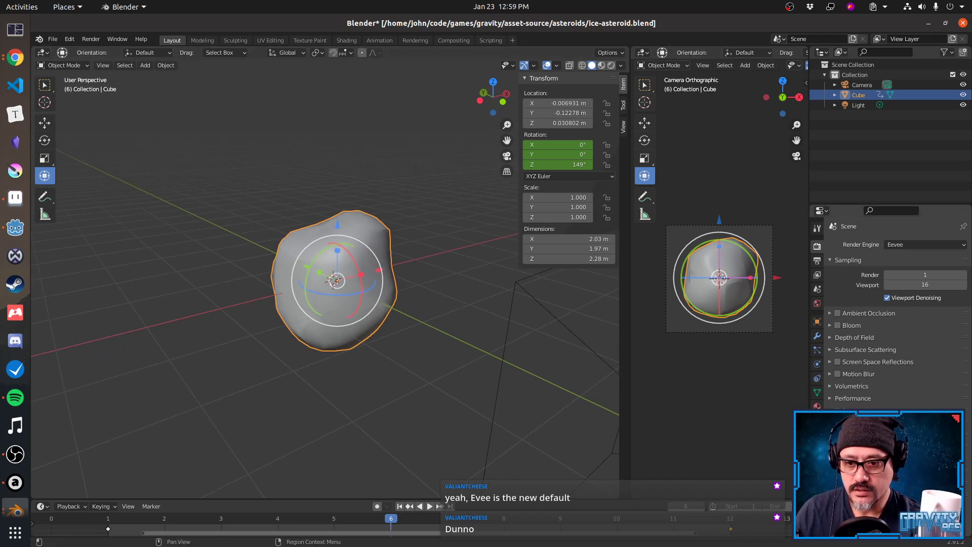
click(817, 406)
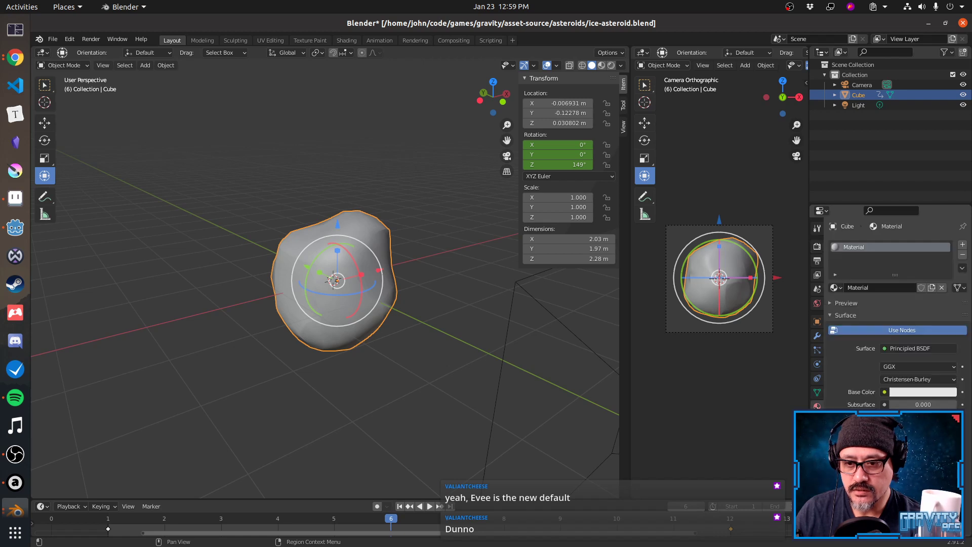
scroll(939, 363, down, 3)
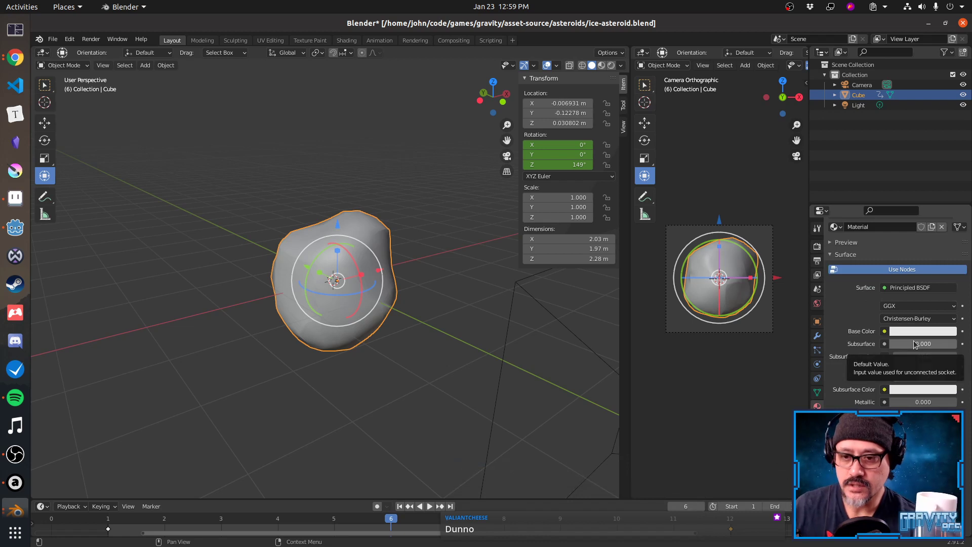
scroll(914, 344, down, 2)
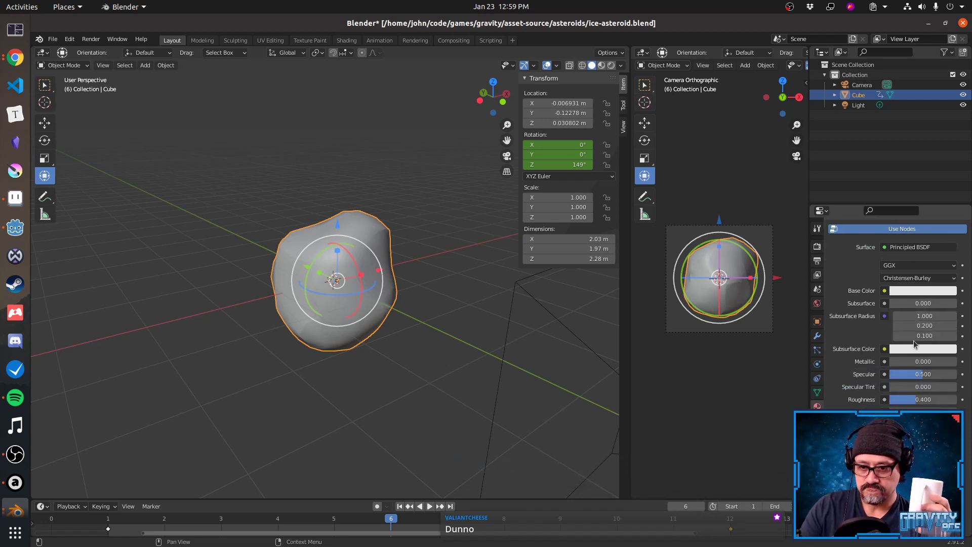
scroll(914, 343, down, 1)
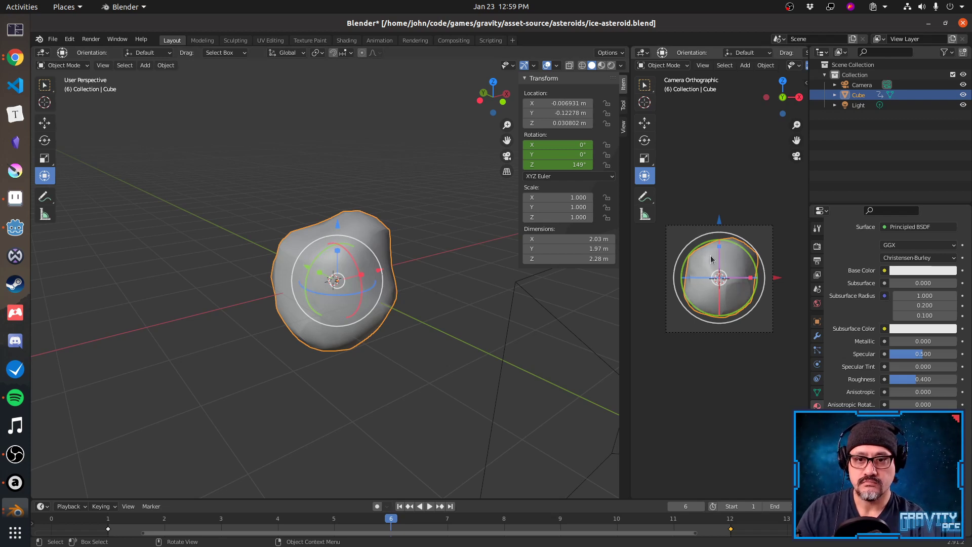
click(664, 65)
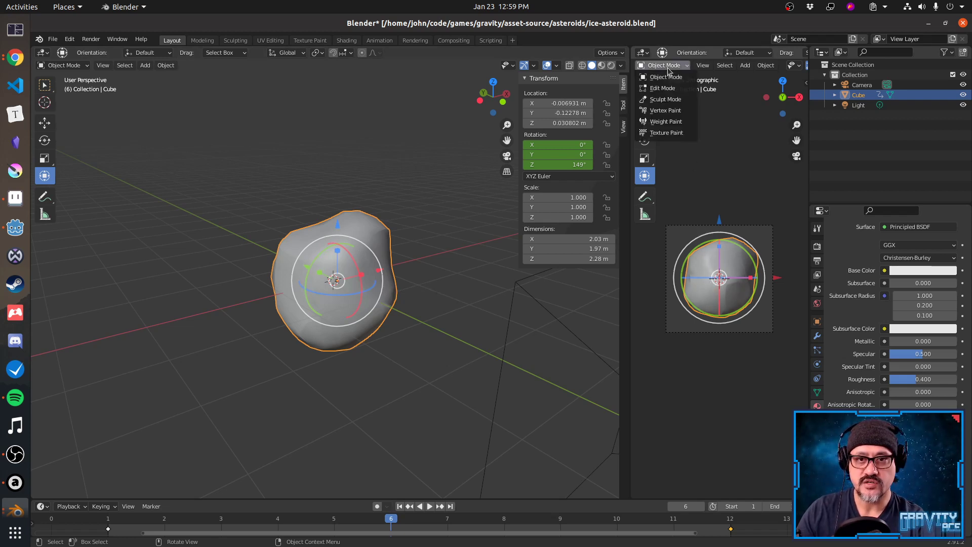
click(703, 66)
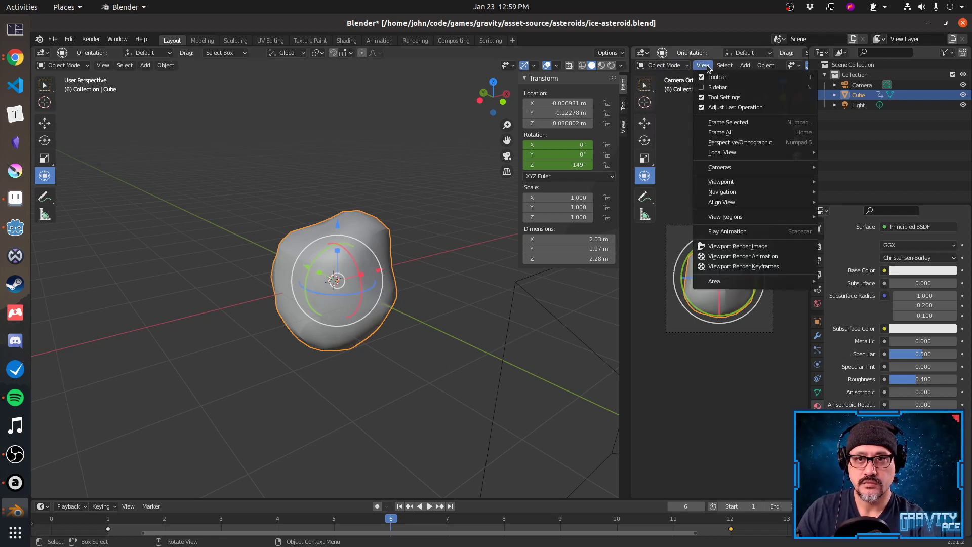
key(Escape)
right_click(715, 128)
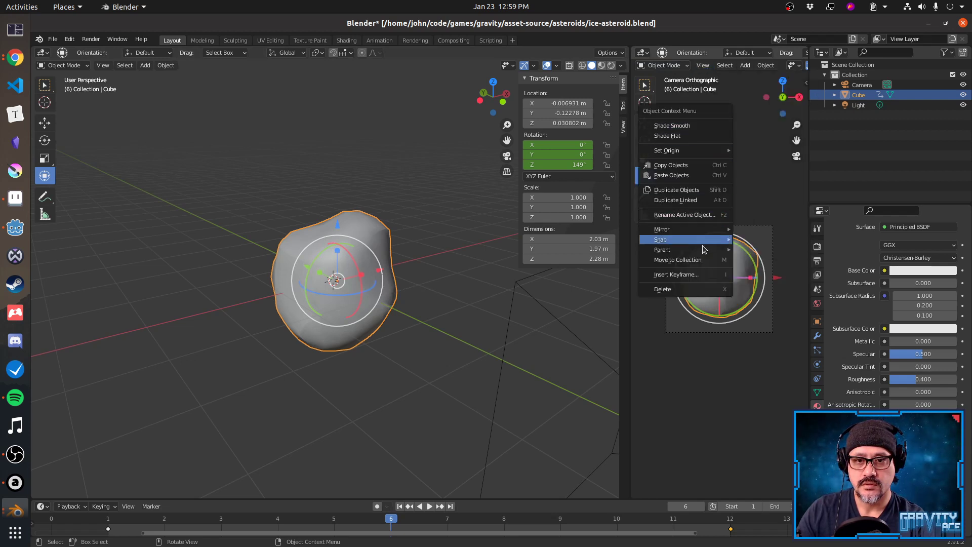
click(707, 328)
click(703, 197)
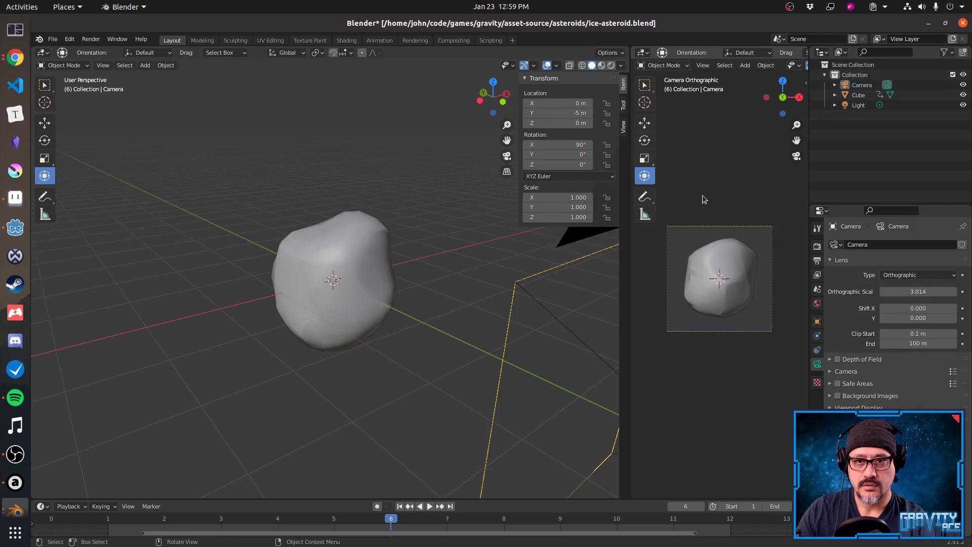
Widen the camera viewport and set it to Rendered shading, comparing it with Material Preview.
click(799, 66)
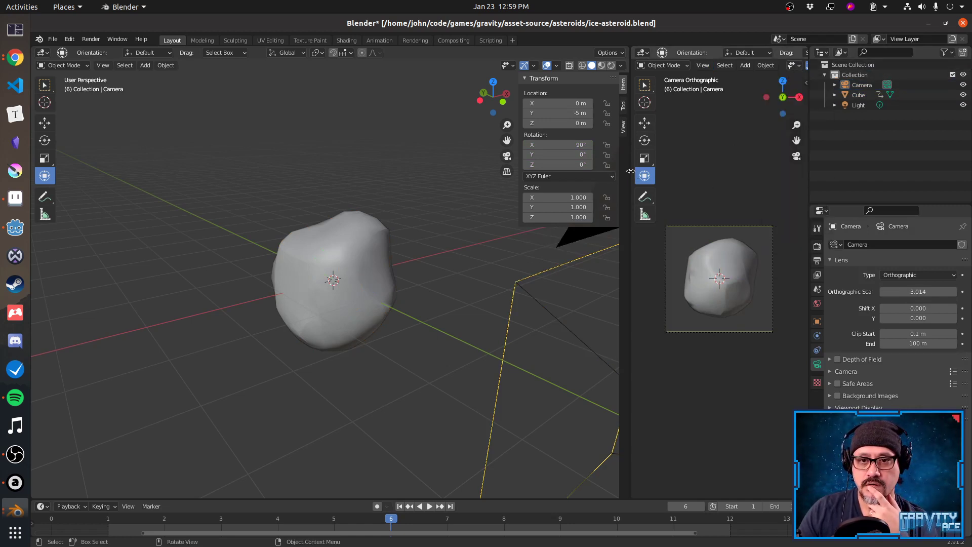
drag(628, 173, 512, 172)
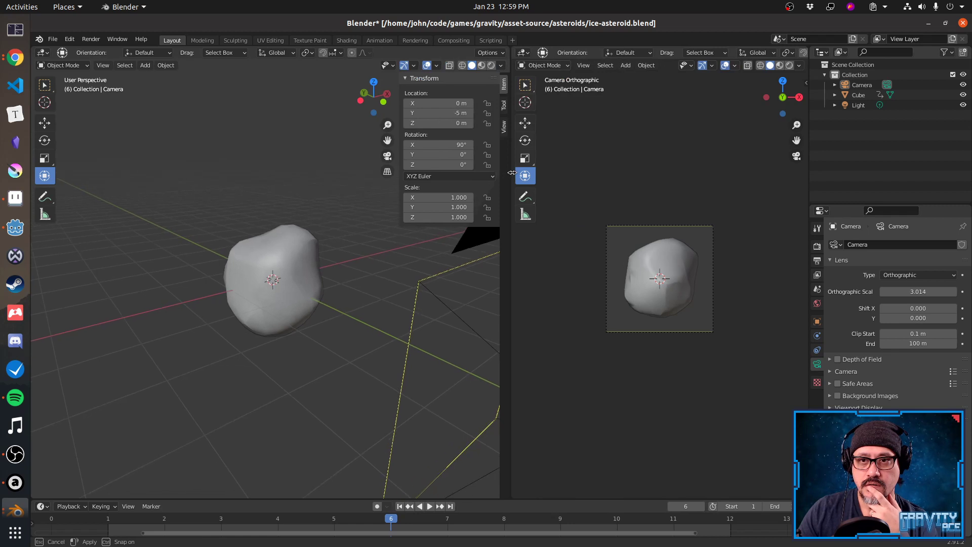
click(788, 67)
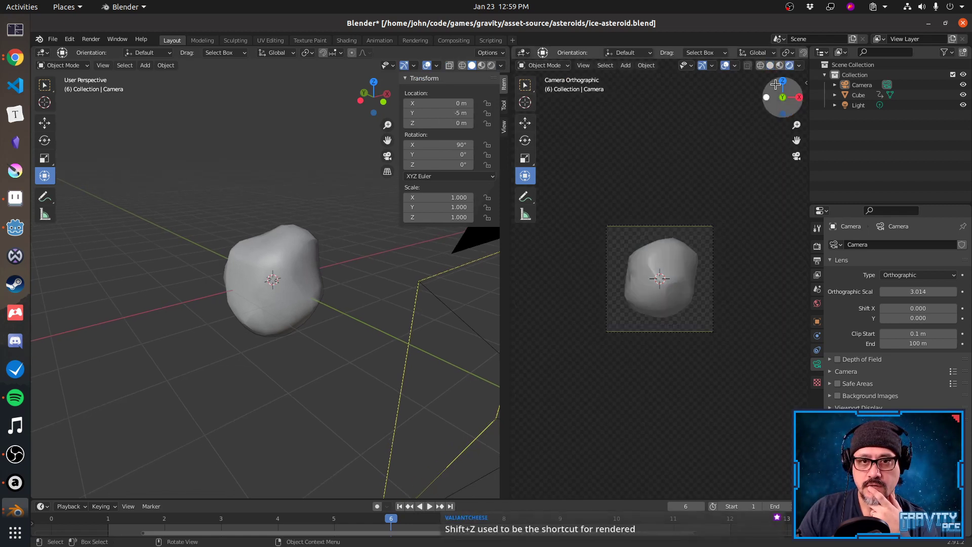
click(798, 66)
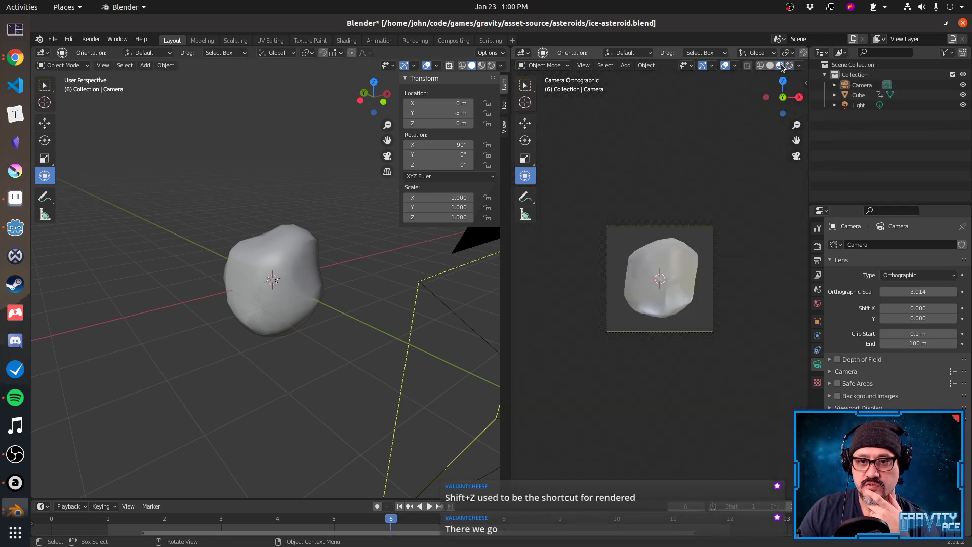
click(790, 66)
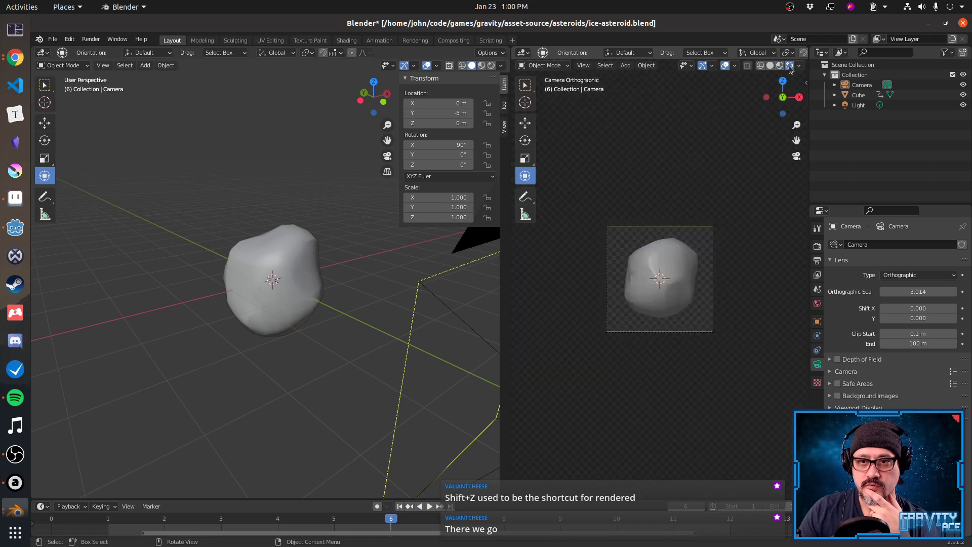
Examine the rendered asteroid from another angle, return to the camera view, and toggle the rendered shading off and on.
mouse_move(634, 309)
middle_down()
mouse_move(671, 322)
mouse_move(645, 321)
middle_up()
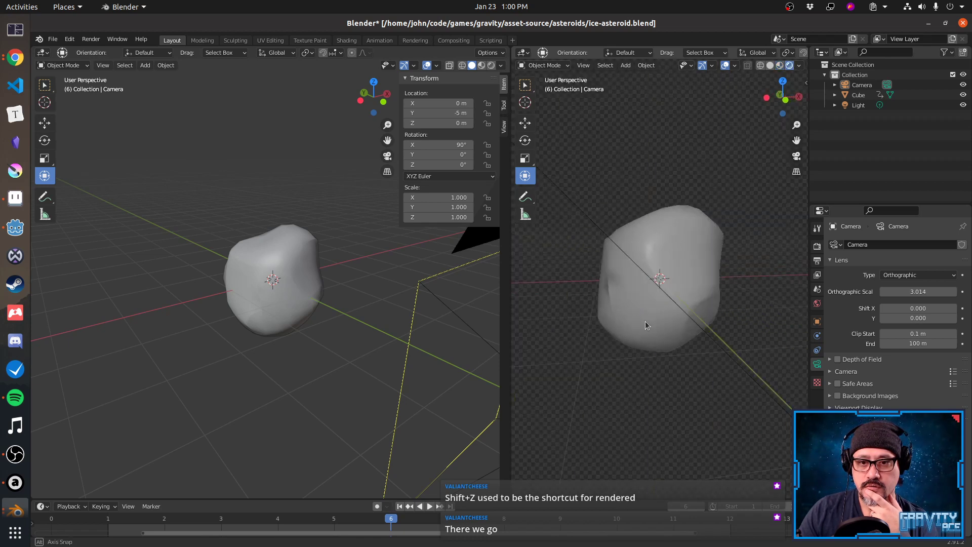
scroll(645, 321, up, 1)
scroll(645, 321, down, 1)
key(KP_0)
middle_drag(314, 324, 262, 320)
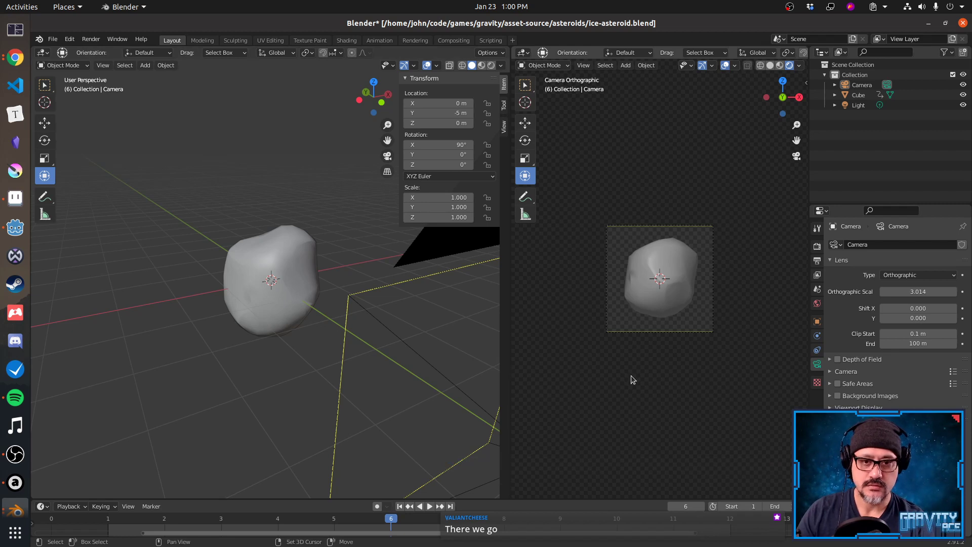
key(shift+z)
key(shift+z)
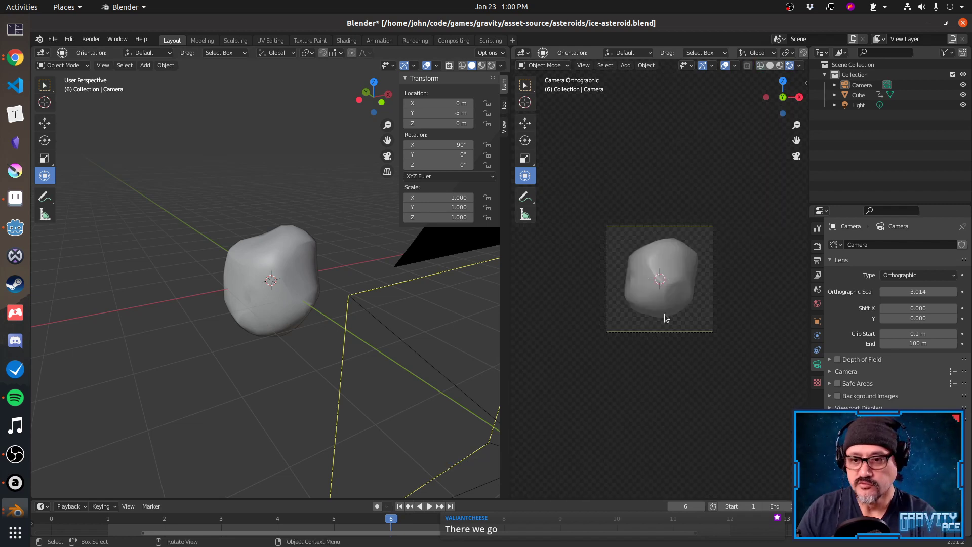
Select the asteroid and play its rotation to check how the surface looks in the rendered camera view.
click(299, 251)
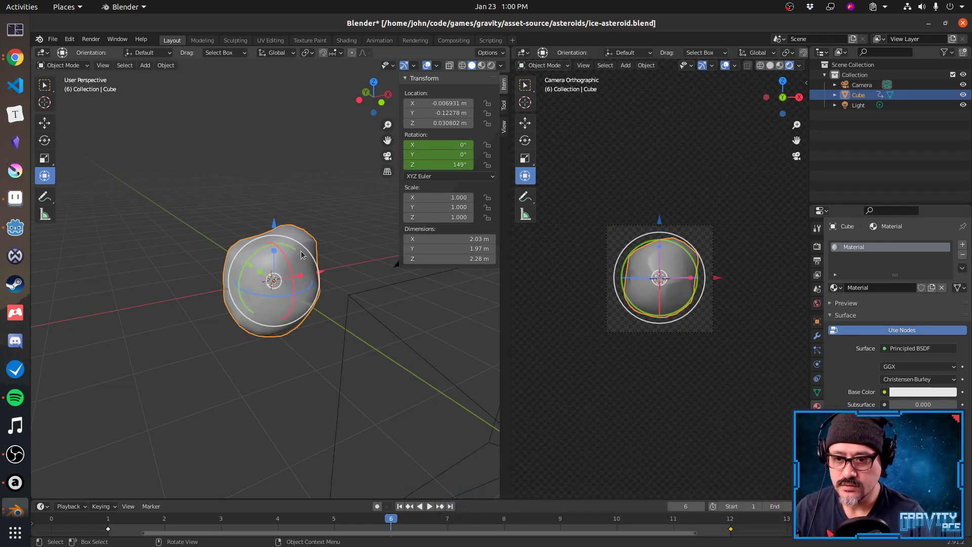
scroll(869, 398, down, 8)
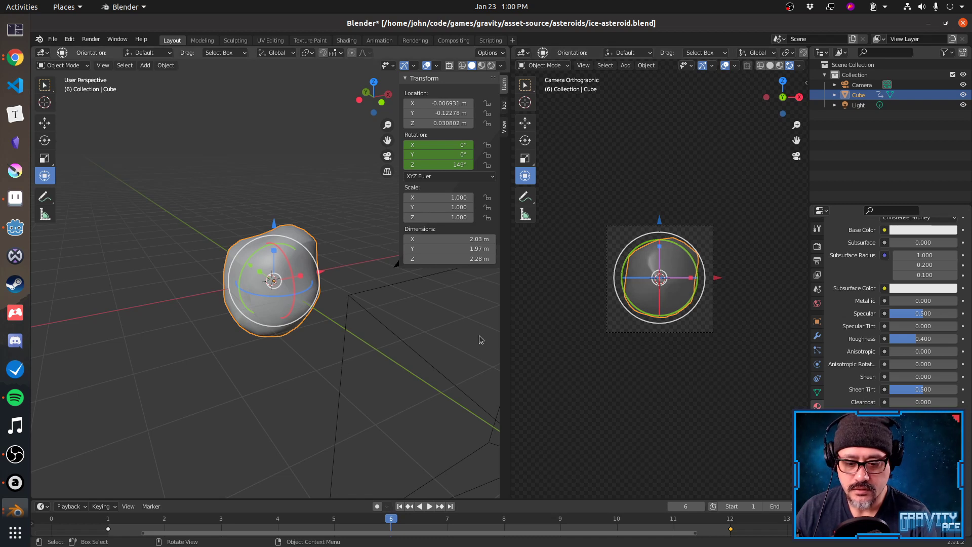
key(space)
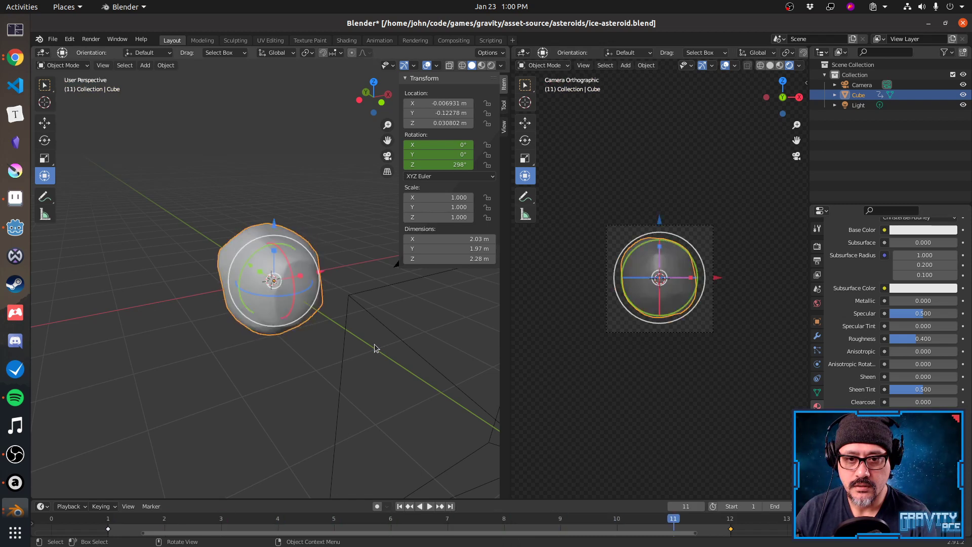
key(space)
key(space)
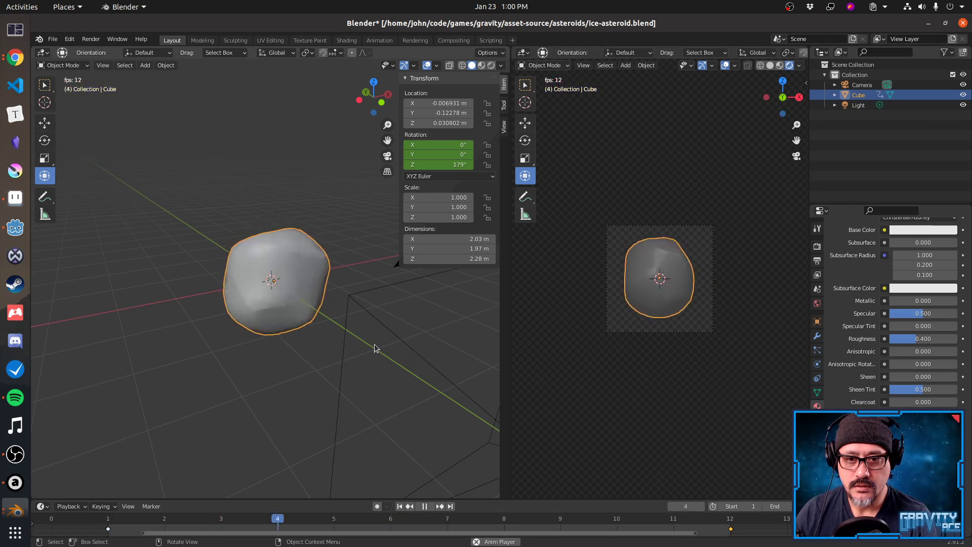
key(space)
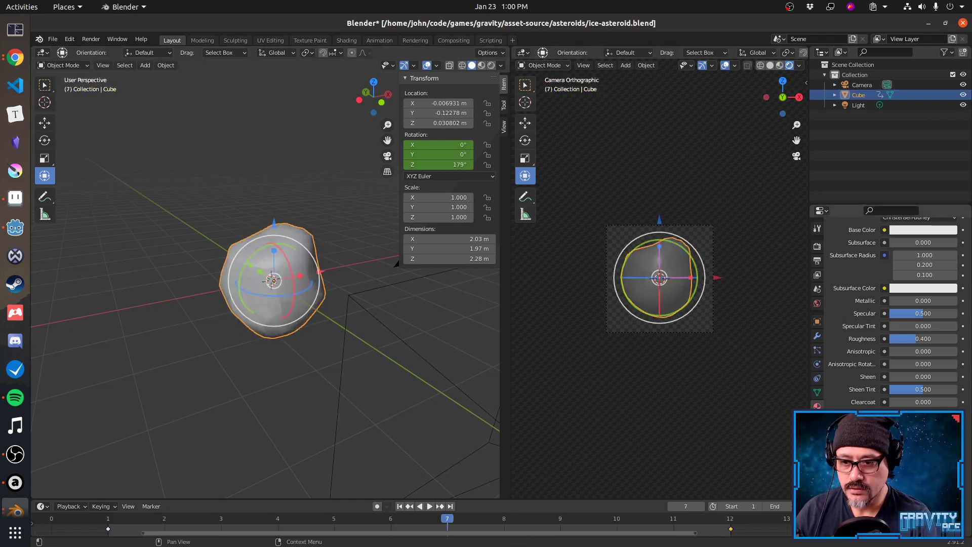
key(space)
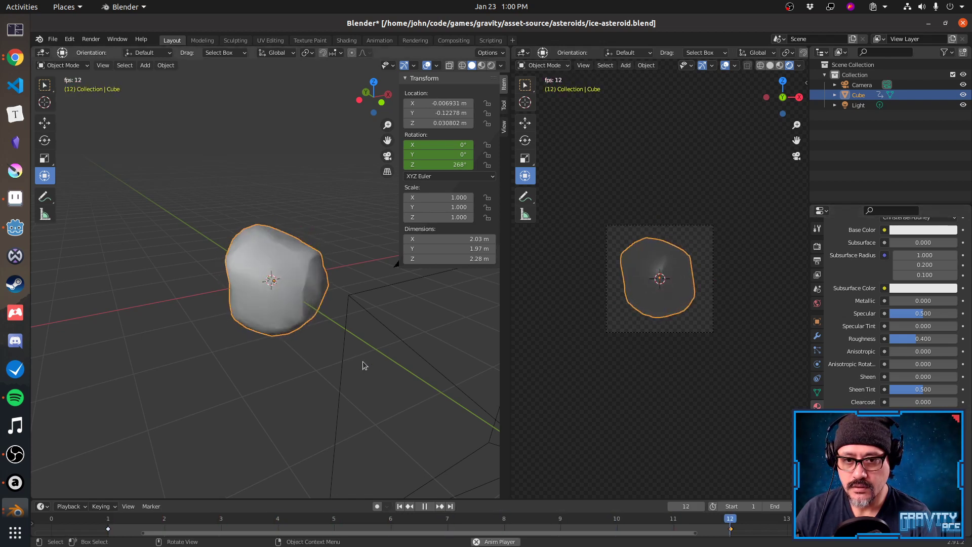
key(space)
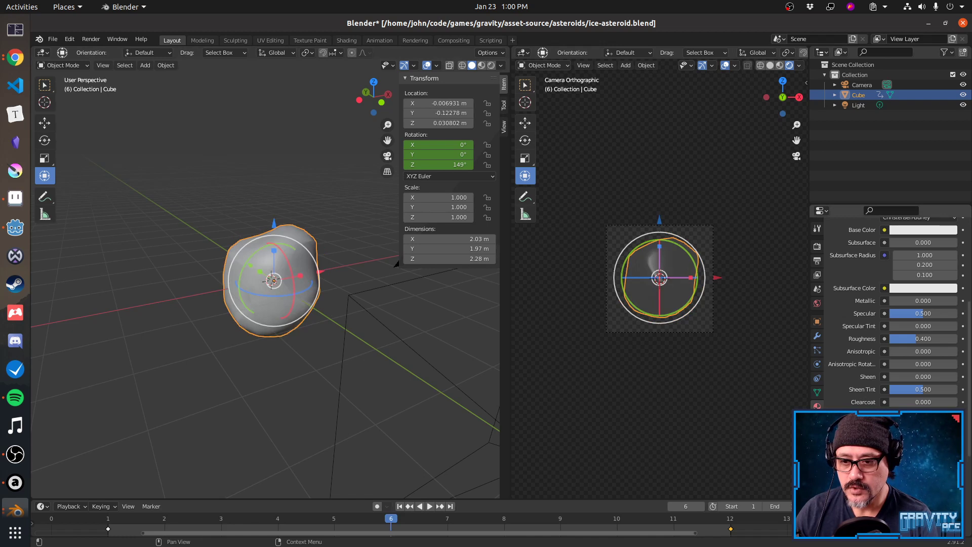
Set the asteroid material's Sheen to 0.726, Roughness to 0.178, Specular to 0.581 and Metallic to 0.281.
drag(896, 377, 939, 377)
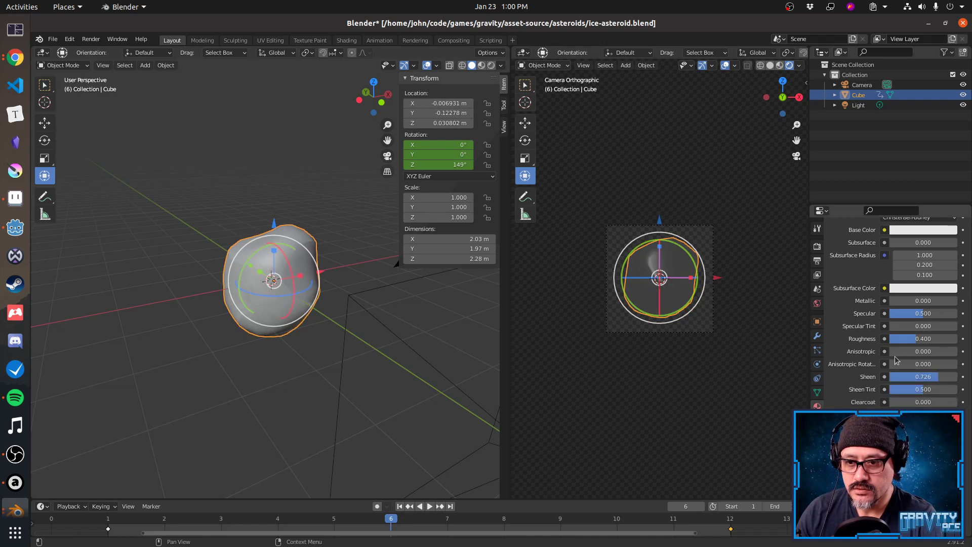
drag(911, 338, 897, 338)
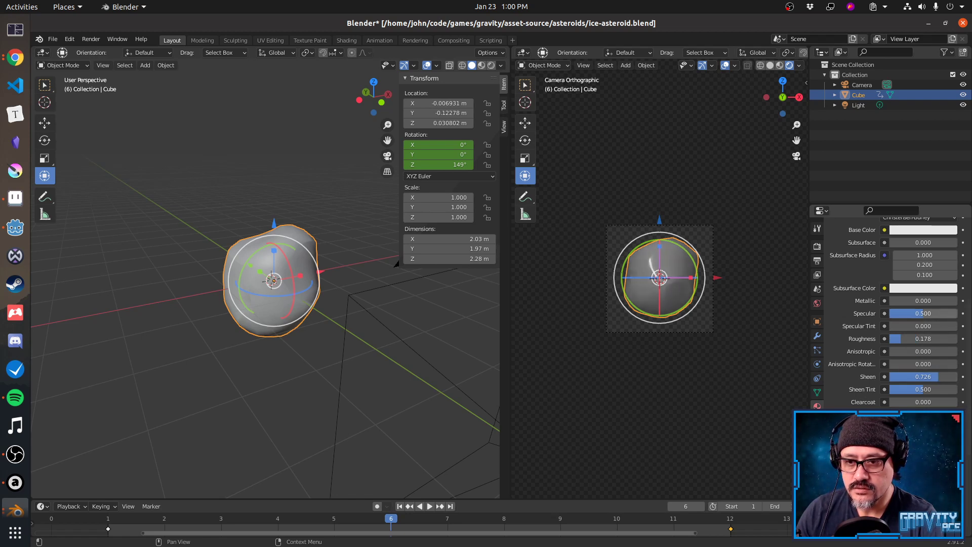
drag(924, 314, 957, 314)
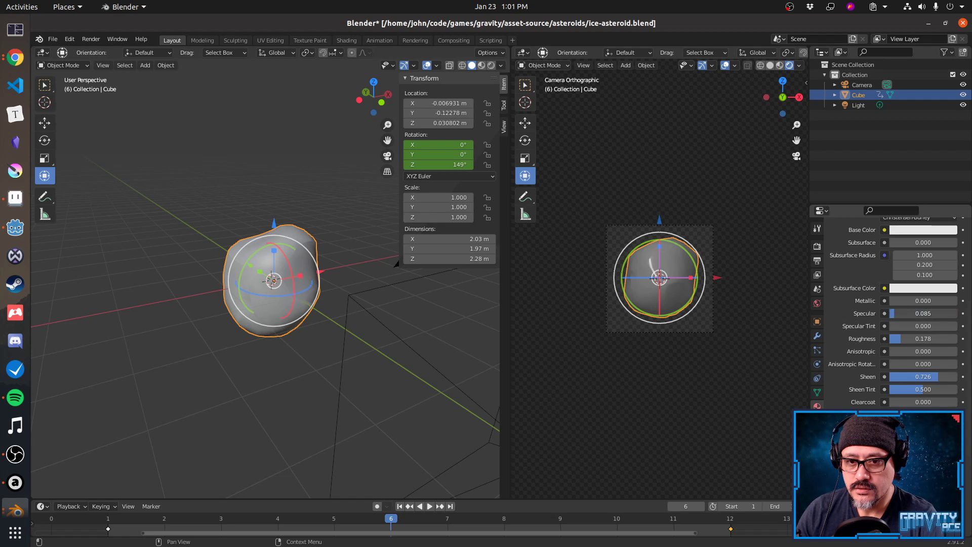
drag(895, 313, 938, 303)
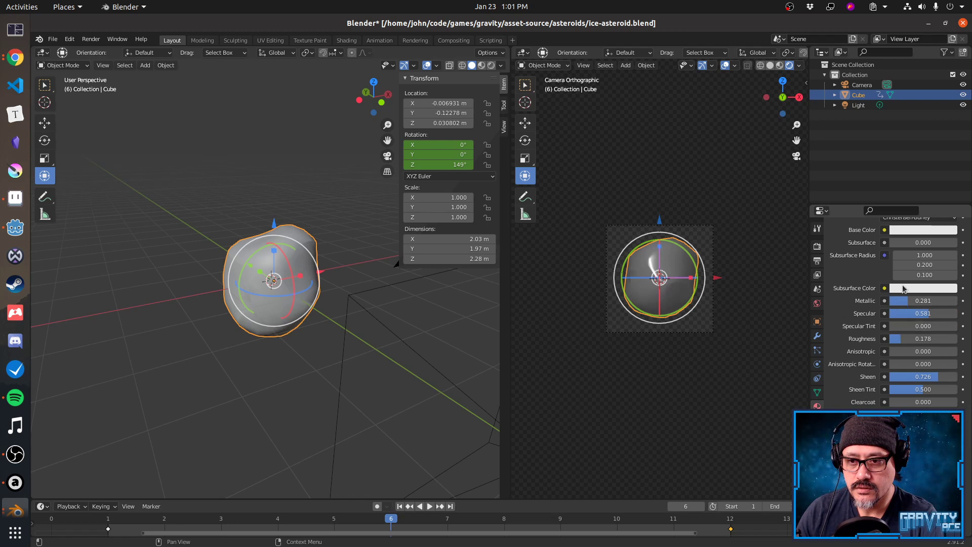
Set the asteroid material's Base Color to a pale cyan with hue 0.516, saturation 0.268 and value 0.906.
scroll(892, 275, up, 1)
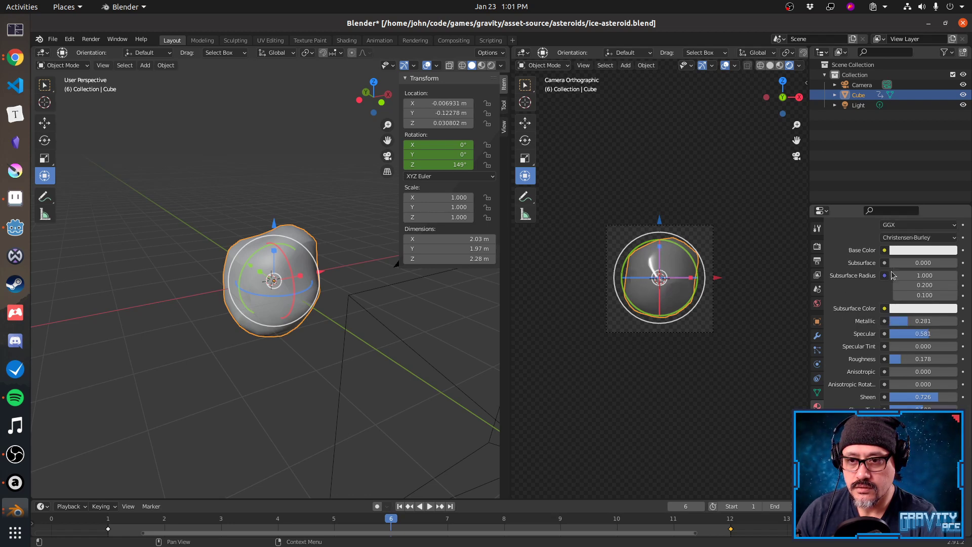
click(922, 252)
click(906, 133)
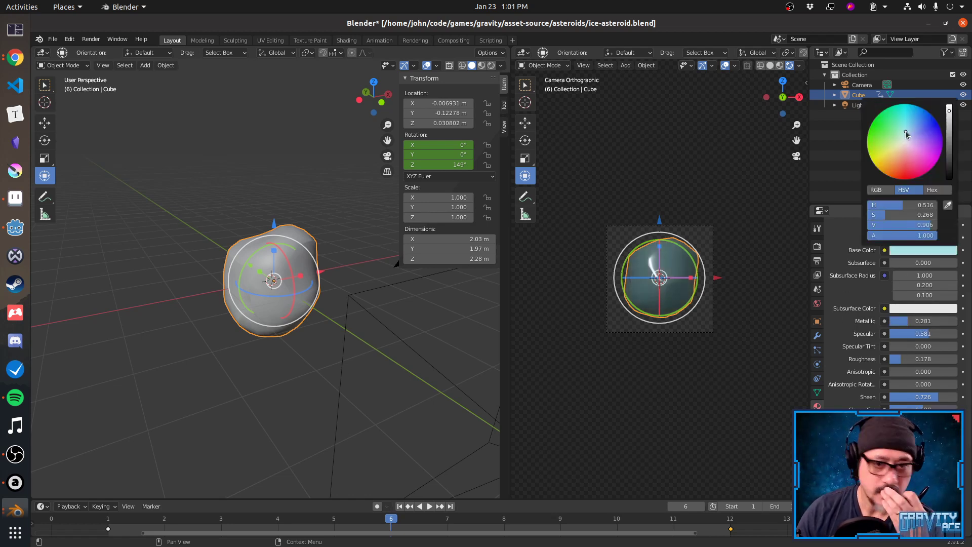
Set the asteroid material's Base Color to hue 0.557 and saturation 0.342, Subsurface Color to violet with hue 0.715 and saturation 0.970, and Subsurface to 0.237.
drag(906, 132, 909, 129)
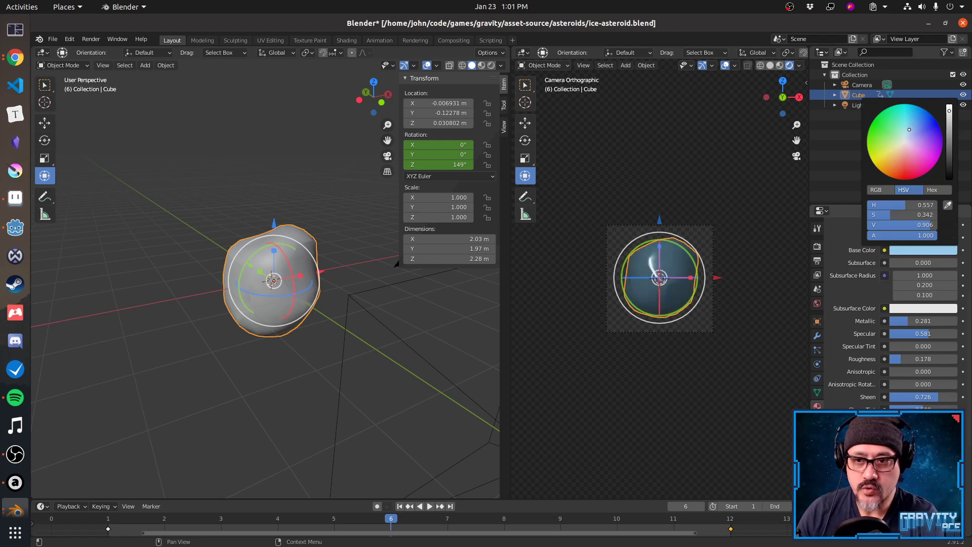
click(922, 313)
mouse_move(918, 201)
mouse_down()
mouse_move(934, 176)
mouse_move(941, 192)
mouse_up()
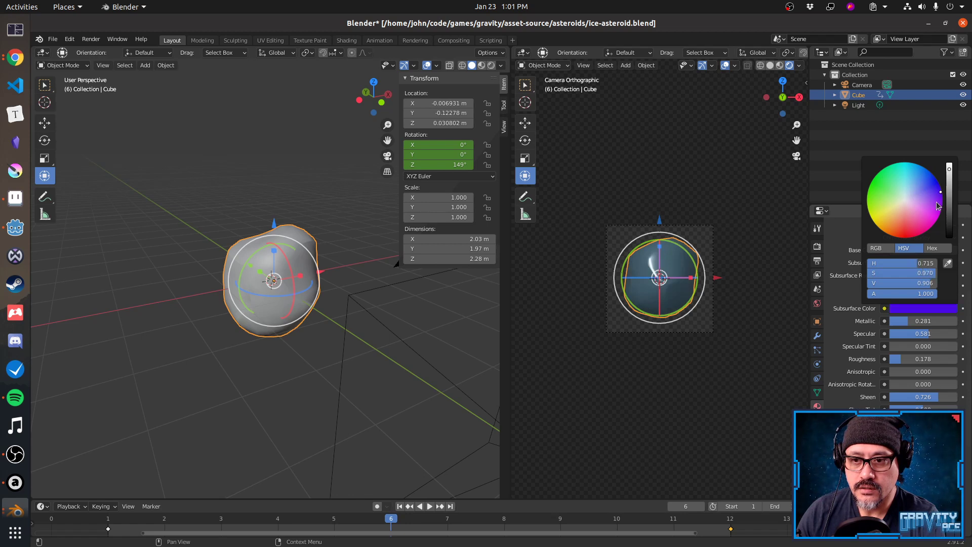
click(907, 311)
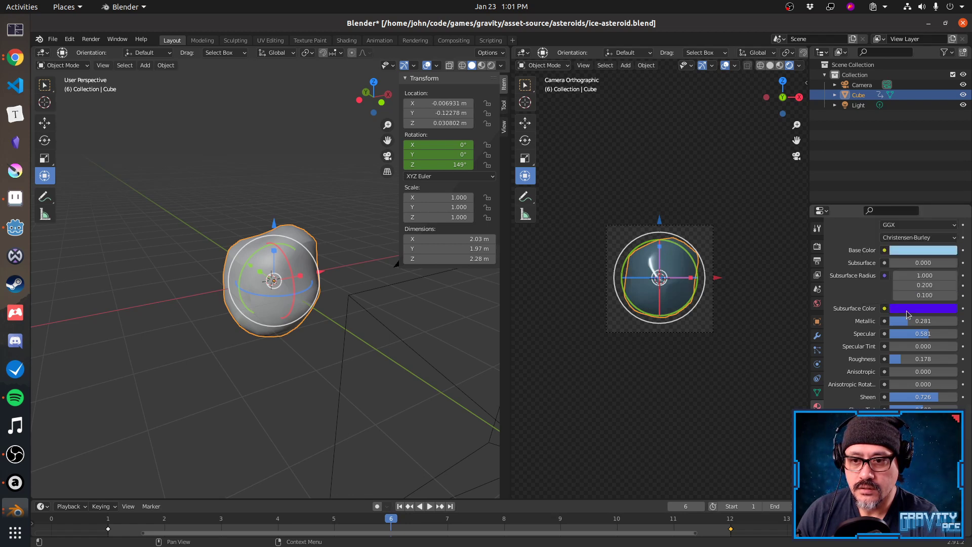
mouse_move(906, 263)
mouse_down()
mouse_move(929, 262)
mouse_move(890, 262)
mouse_move(934, 263)
mouse_move(903, 263)
mouse_up()
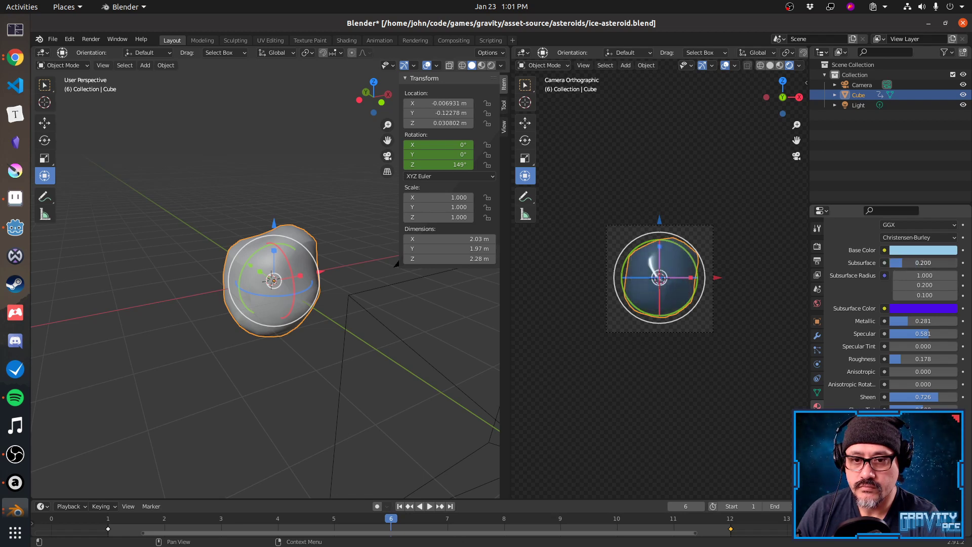
drag(897, 263, 936, 263)
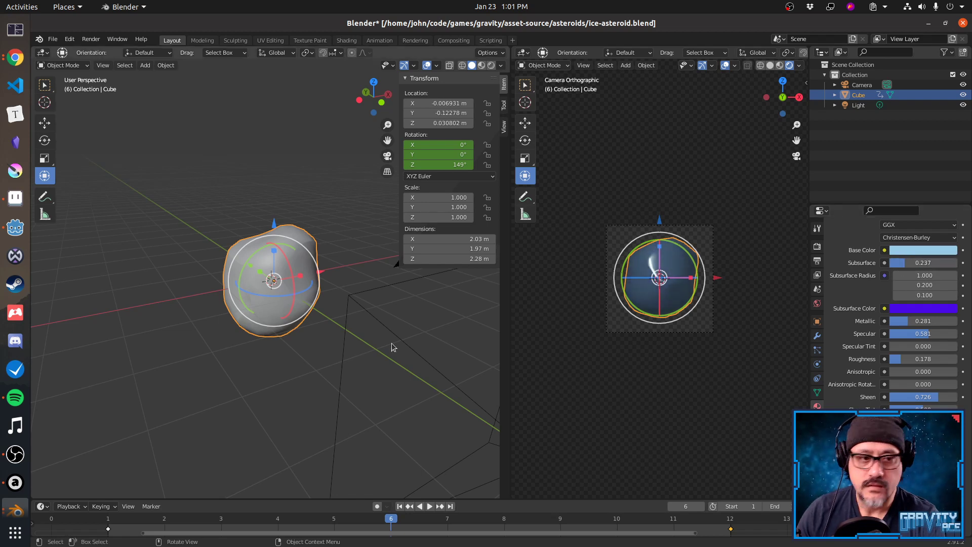
Duplicate the light and place the copy high above the asteroid at about X 0.12, Y 1.58, Z 8.38 m.
scroll(387, 342, down, 4)
mouse_move(389, 342)
middle_down()
mouse_move(389, 351)
mouse_move(396, 341)
middle_up()
click(357, 275)
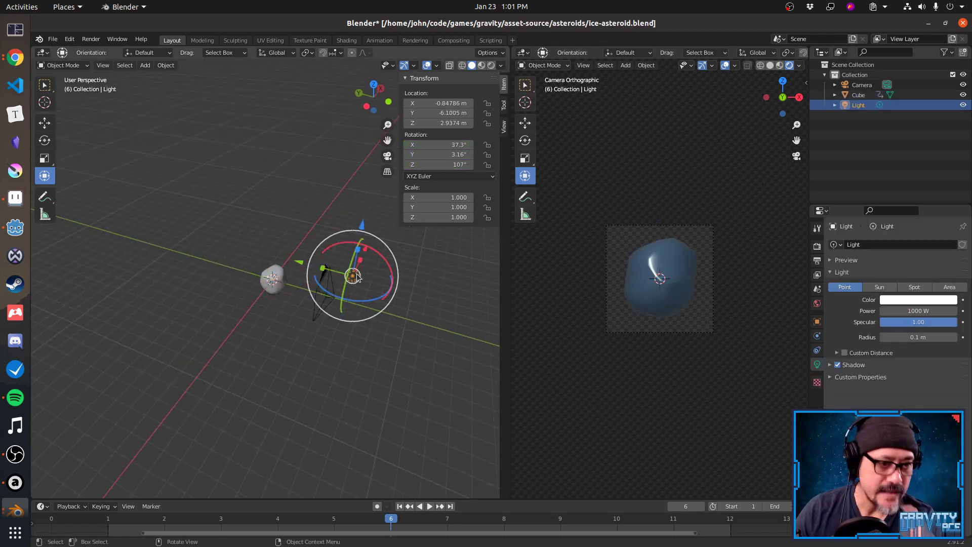
key(shift+d)
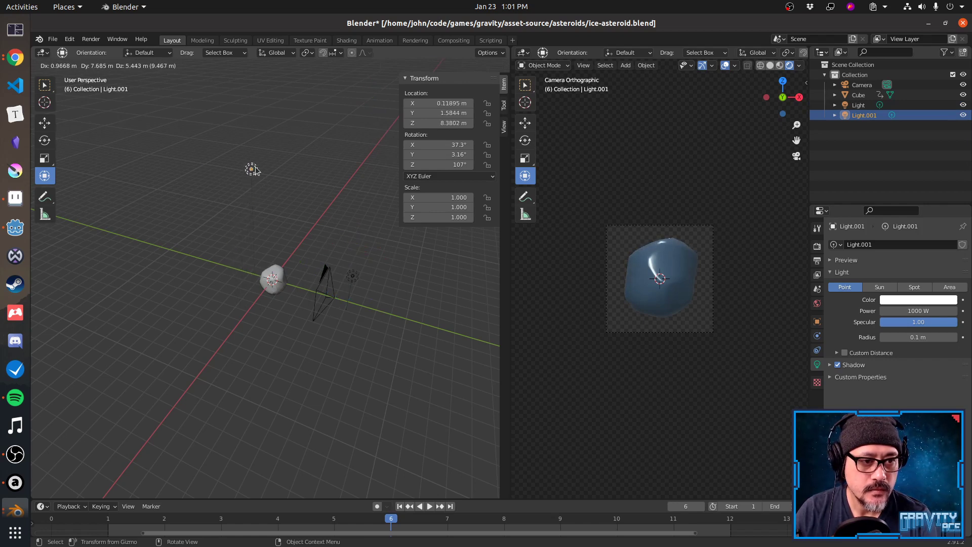
click(251, 168)
key(super)
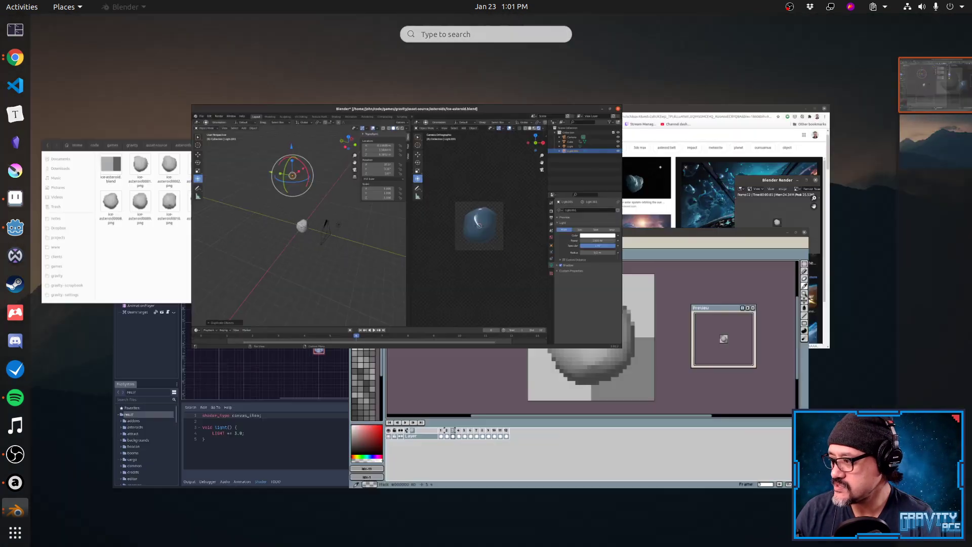
key(super)
key(alt+Tab)
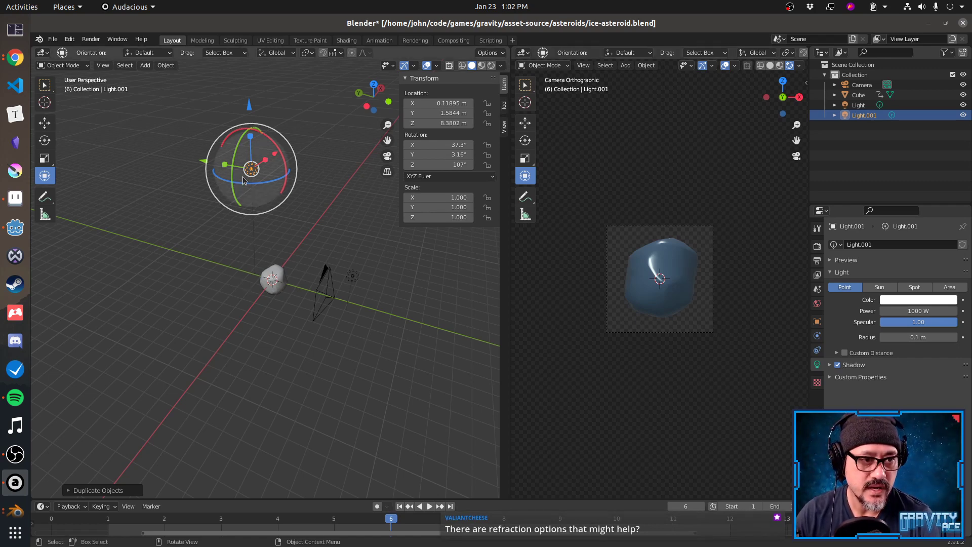
Move the duplicated light down to about Z 0.11 m and along Y to about 0.06 m, and play the rotation.
middle_drag(304, 248, 260, 133)
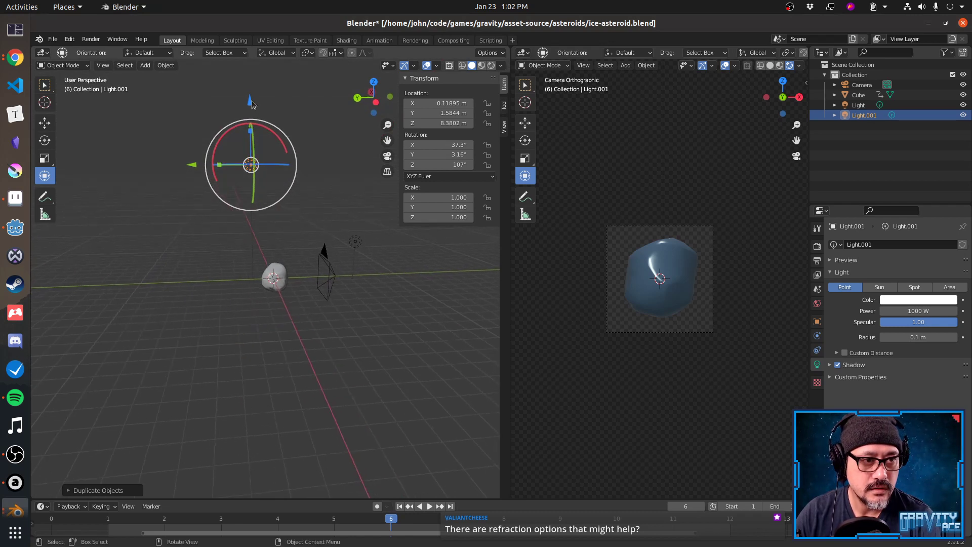
drag(251, 103, 256, 226)
drag(198, 282, 221, 289)
key(space)
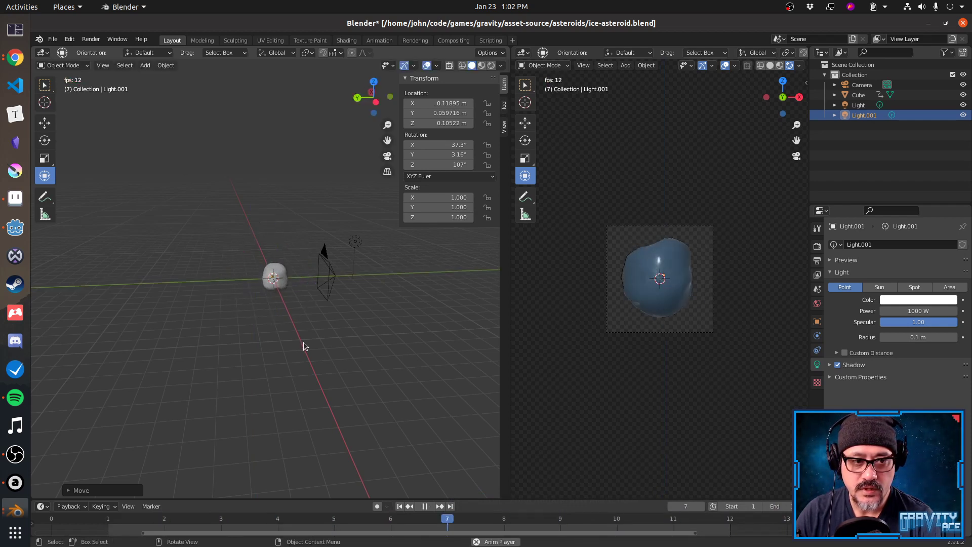
key(space)
Move the duplicated light behind the asteroid to about Y 11.44 m and play the rotation to check the lighting.
drag(242, 285, 188, 284)
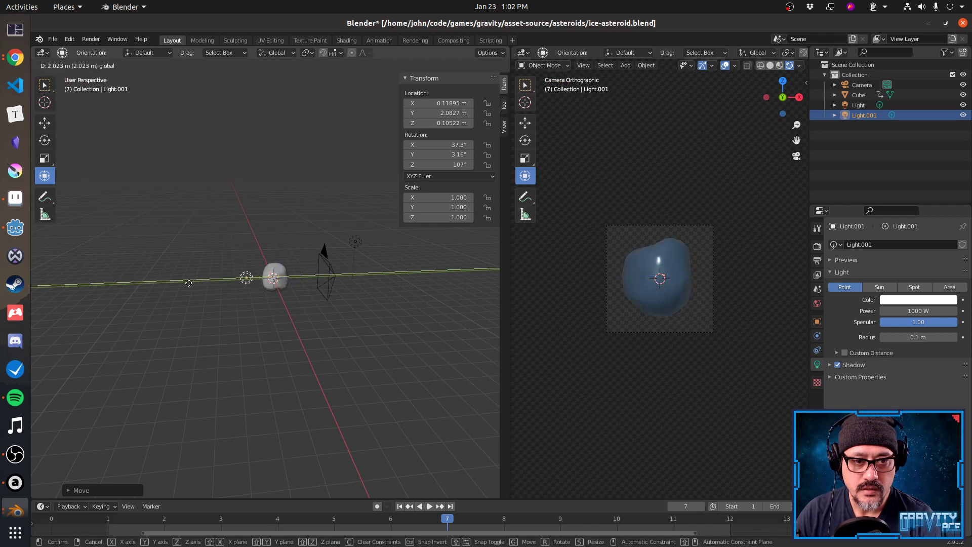
drag(128, 284, 64, 293)
key(space)
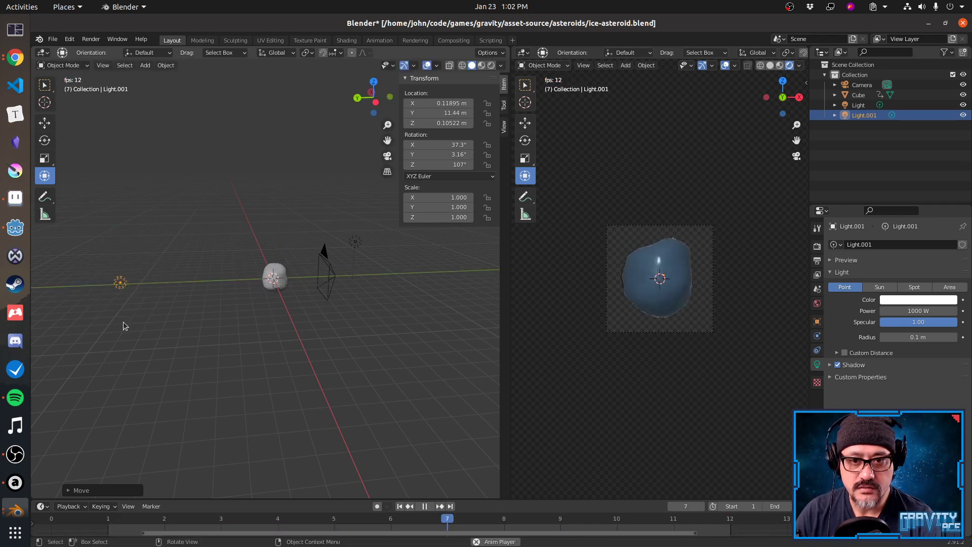
key(space)
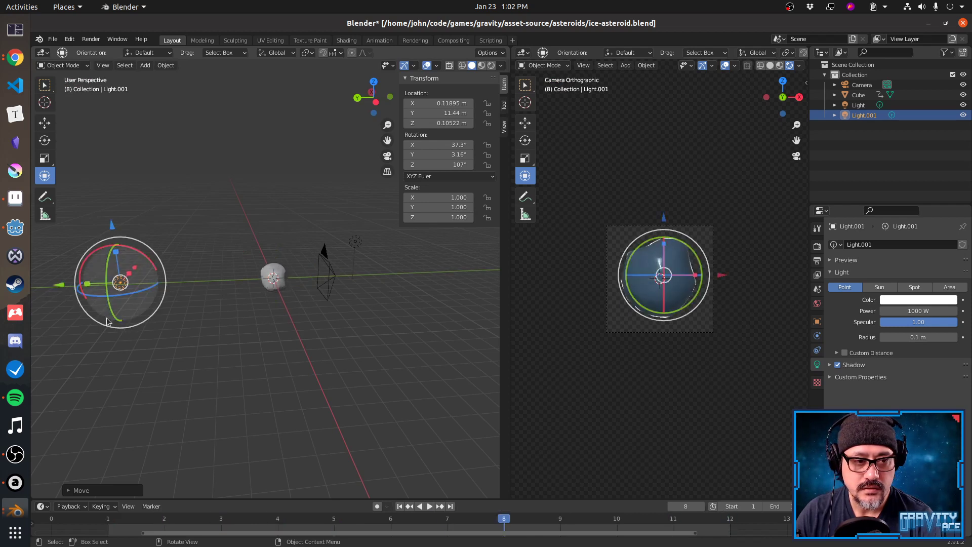
Bring the duplicated light closer to the asteroid at about Y 5.91 m and play the rotation again.
drag(129, 284, 182, 303)
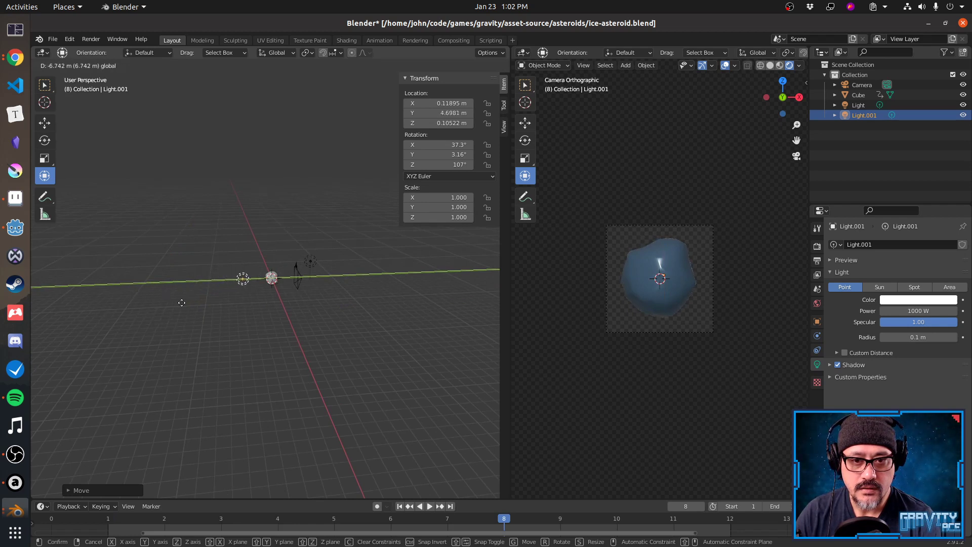
click(173, 302)
key(space)
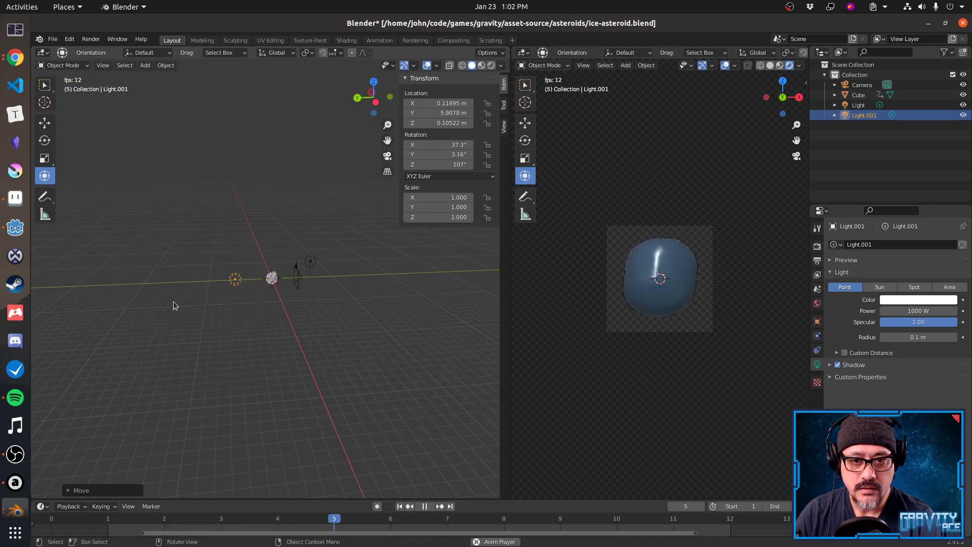
key(space)
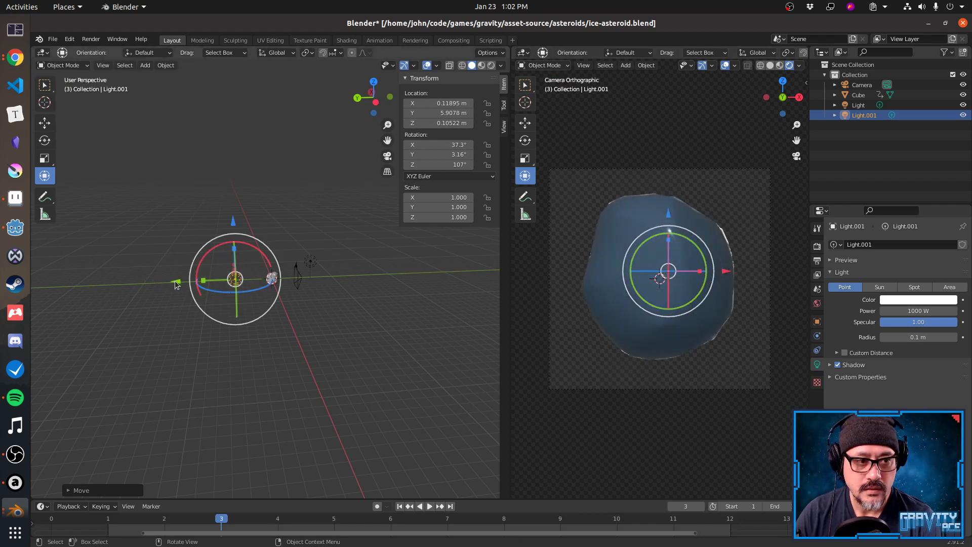
Move the duplicated light back to about Y 10.71 m and inspect the asteroid's rim lighting up close in the camera view.
drag(177, 282, 133, 285)
scroll(597, 317, down, 5)
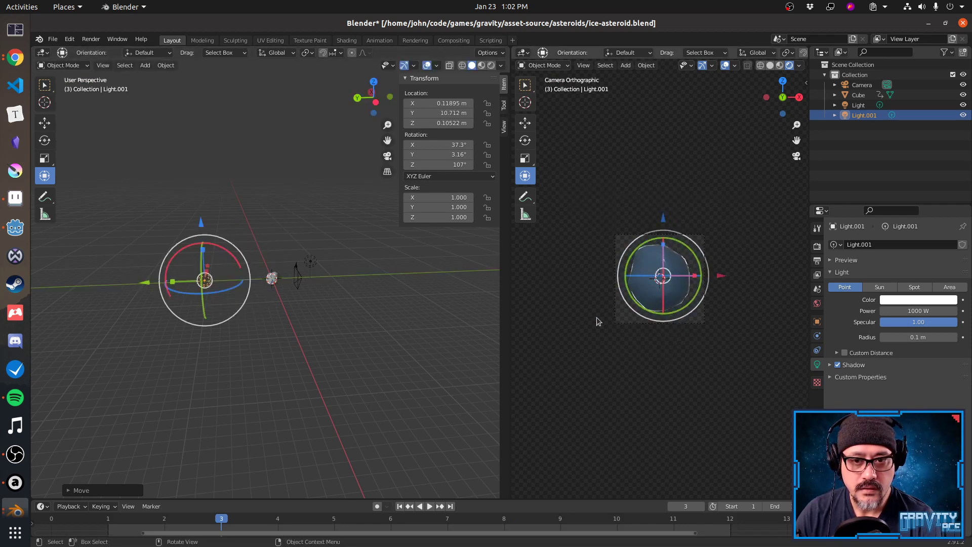
click(639, 352)
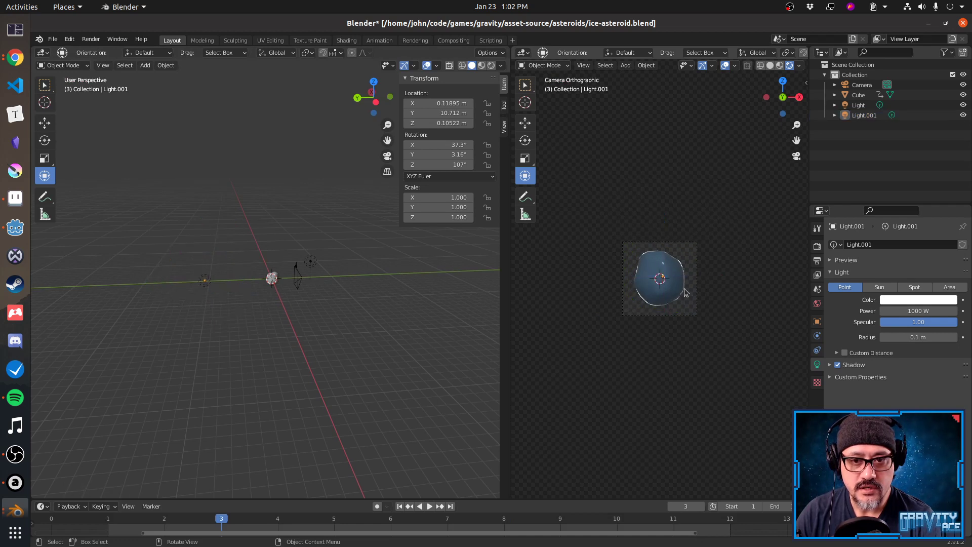
click(205, 282)
scroll(692, 305, up, 7)
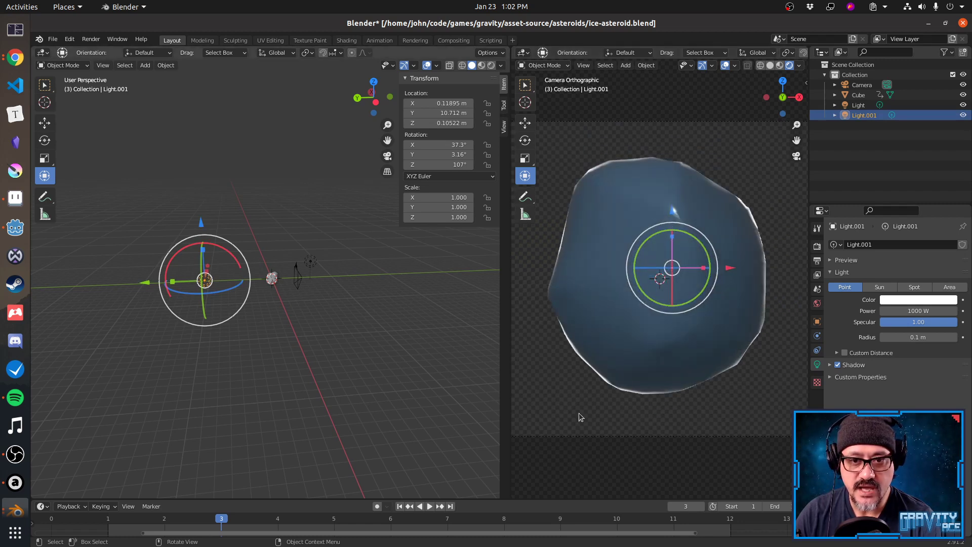
scroll(618, 315, down, 7)
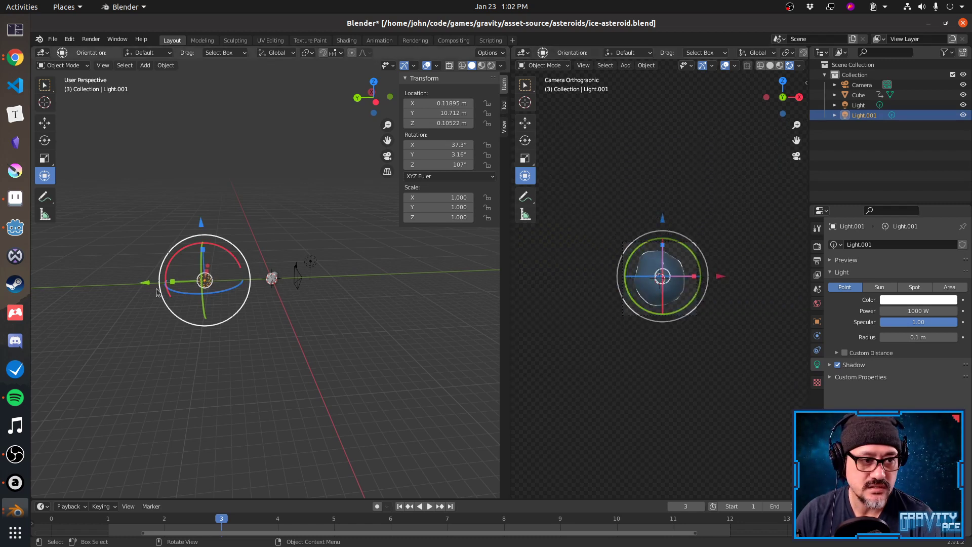
Try the duplicated light much farther behind the asteroid at about Y 20.34 m and preview the rotation.
key(g)
key(y)
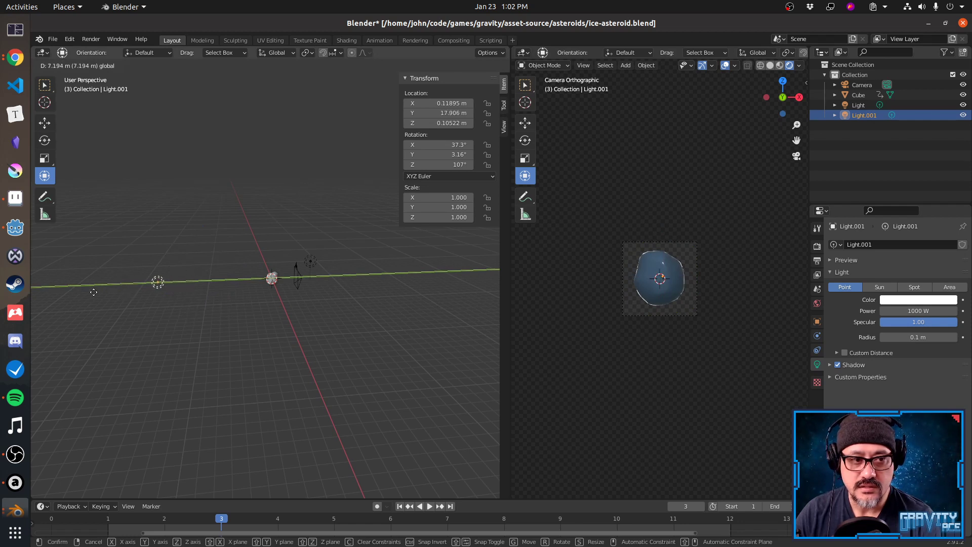
click(93, 293)
key(space)
key(space)
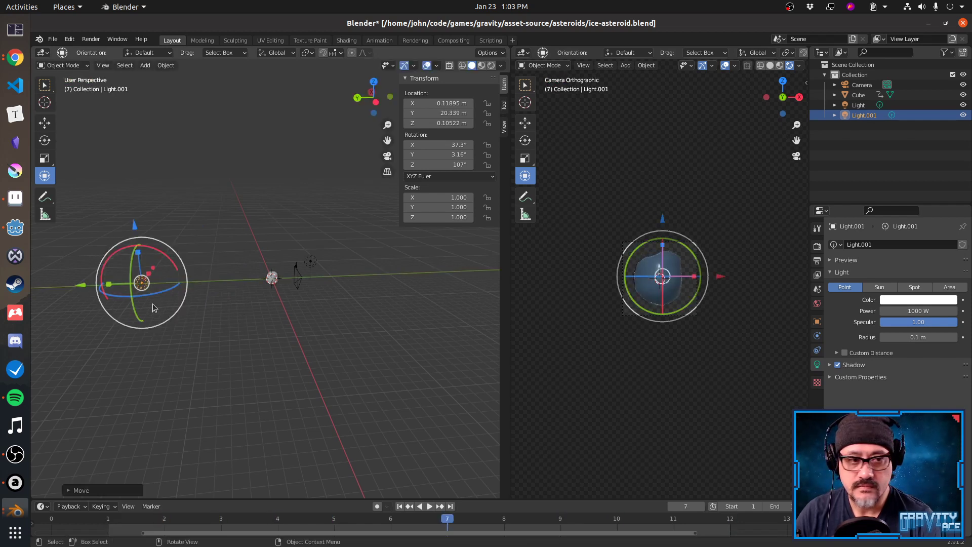
Move the duplicated light along Y to about 8.36 m behind the asteroid and preview the rotation.
key(g)
key(y)
click(171, 293)
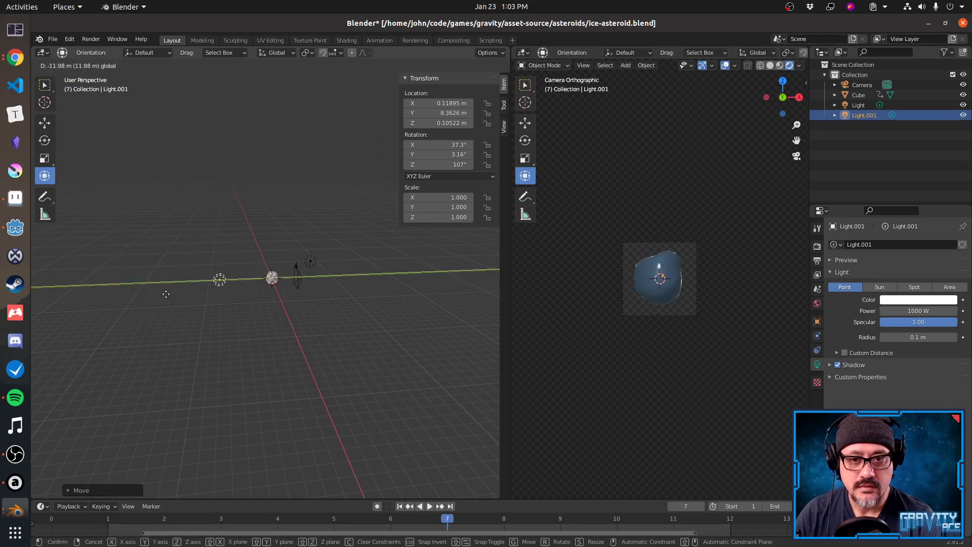
key(space)
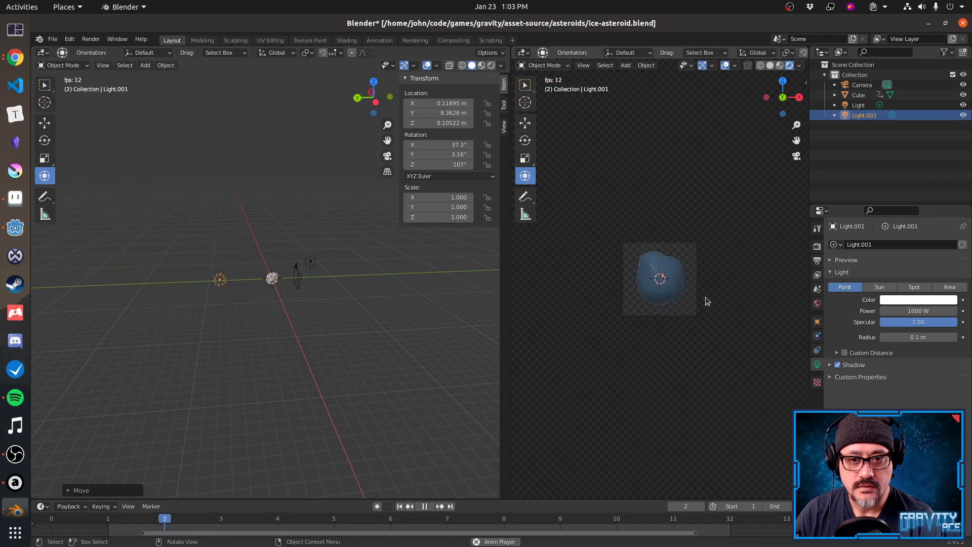
key(space)
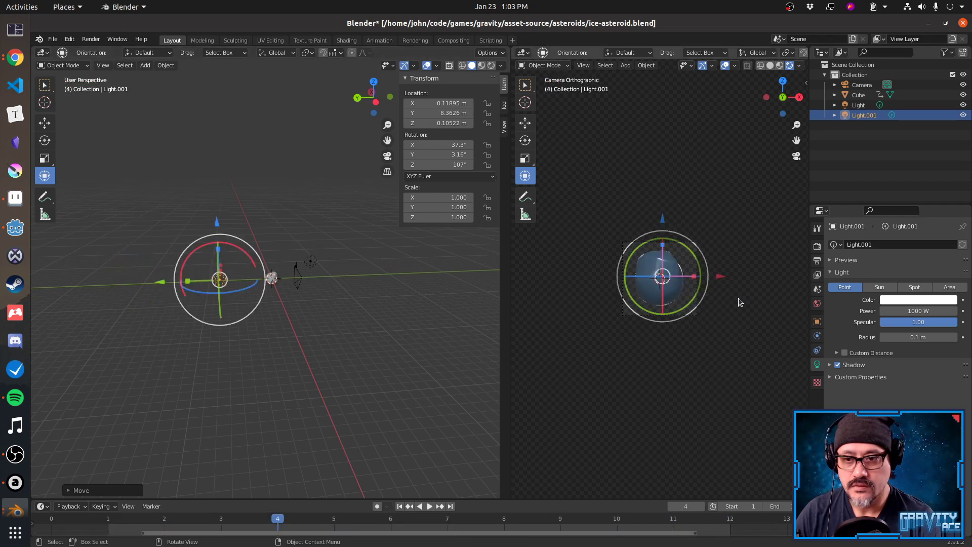
Select the asteroid, try Random Walk as its material's subsurface method, and restore Christensen-Burley.
click(270, 282)
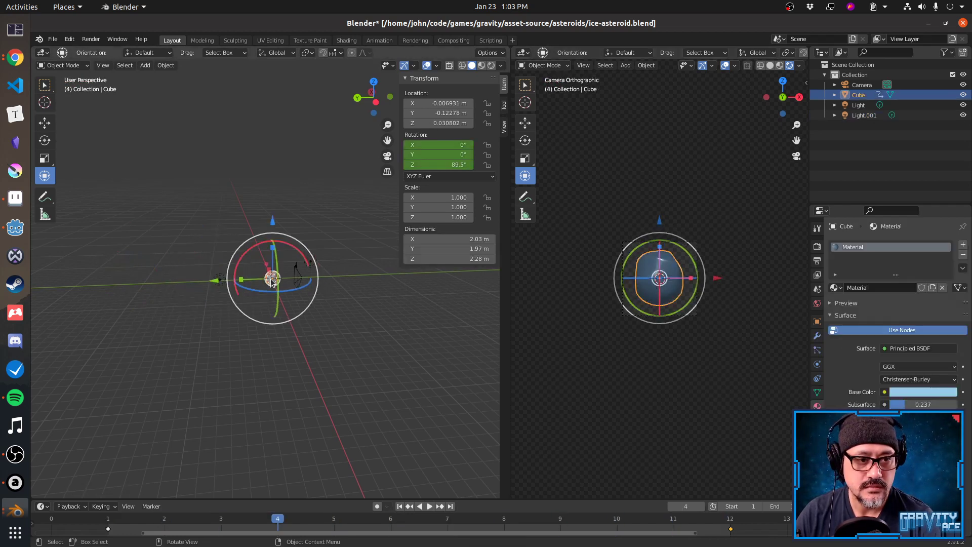
click(935, 381)
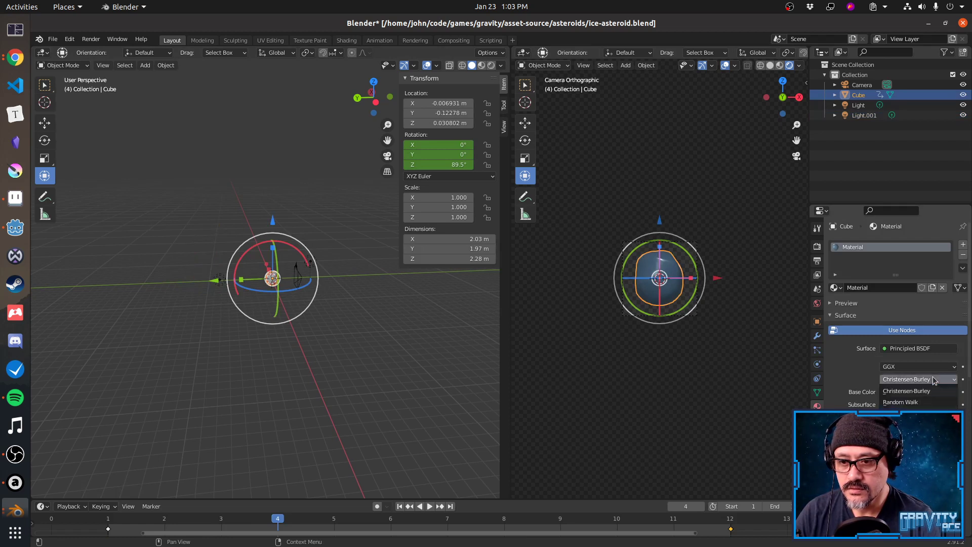
click(935, 401)
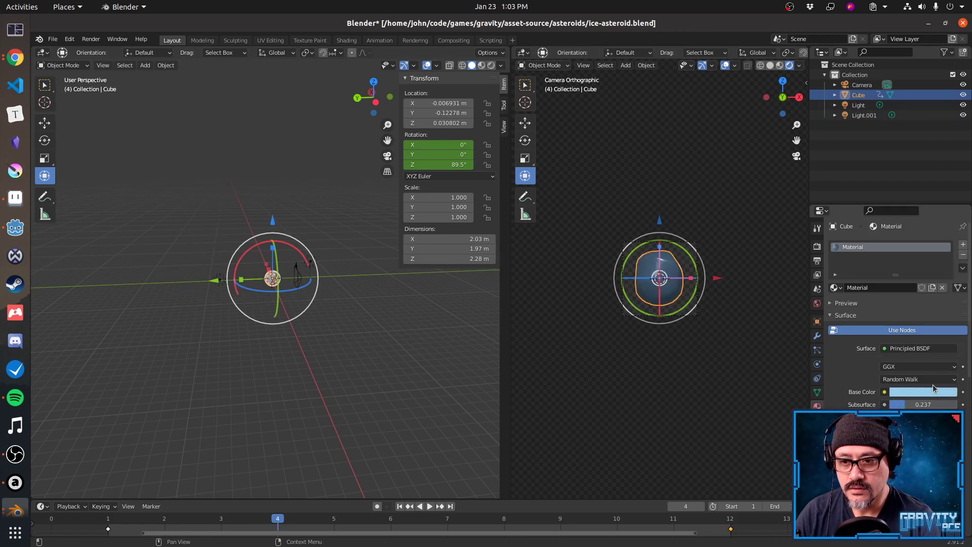
click(934, 383)
click(934, 393)
Set the asteroid material's distribution to Multiscatter GGX and play the rotation to check the result.
click(929, 370)
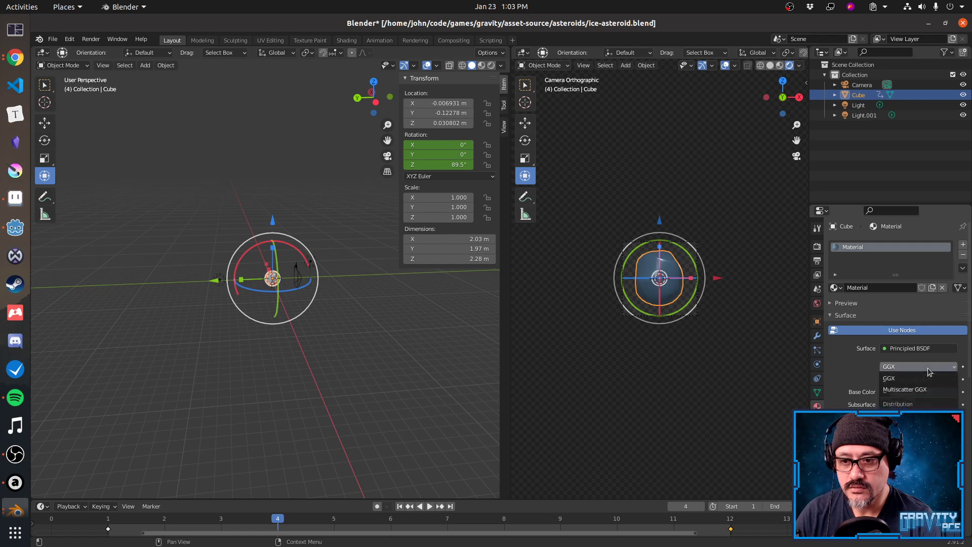
click(932, 390)
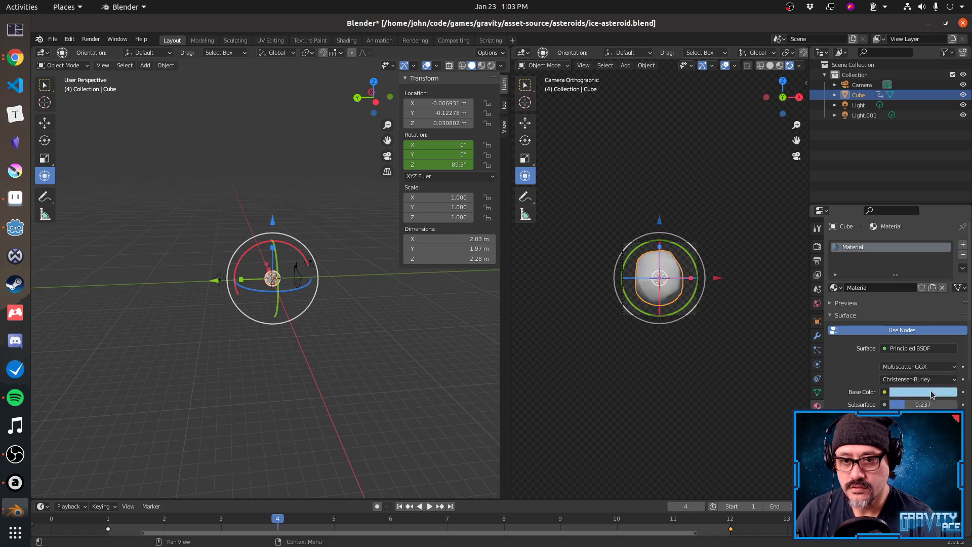
click(930, 368)
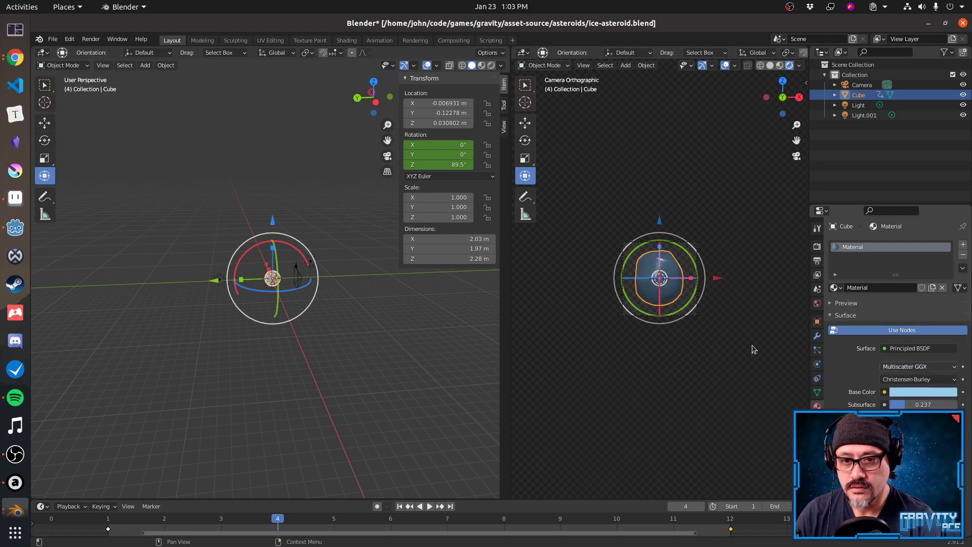
key(space)
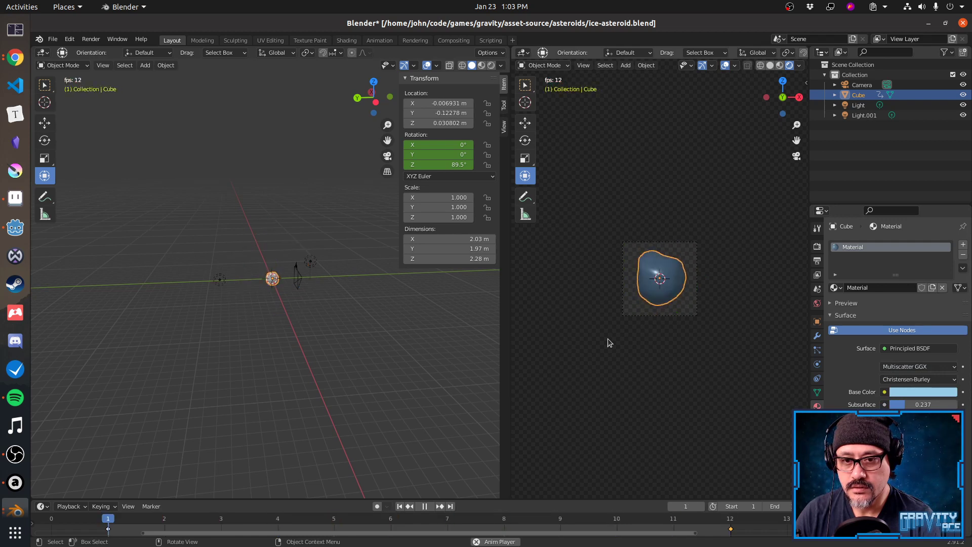
key(space)
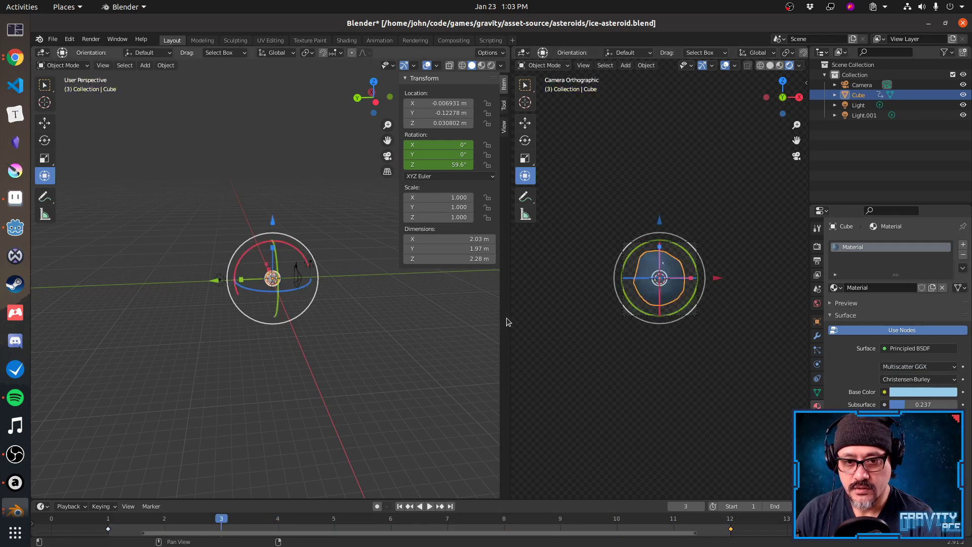
Widen the perspective viewport and play the asteroid's rotation with nothing selected.
drag(507, 318, 597, 330)
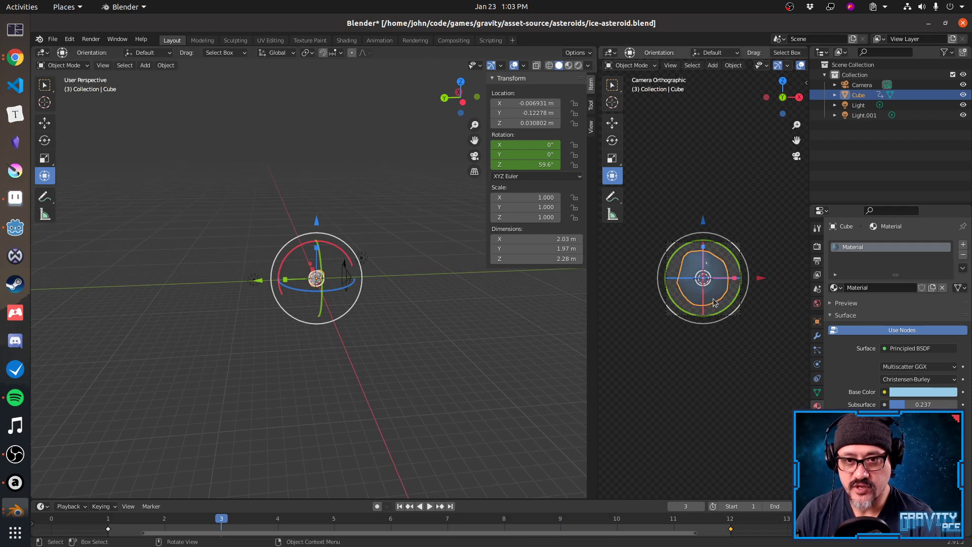
key(space)
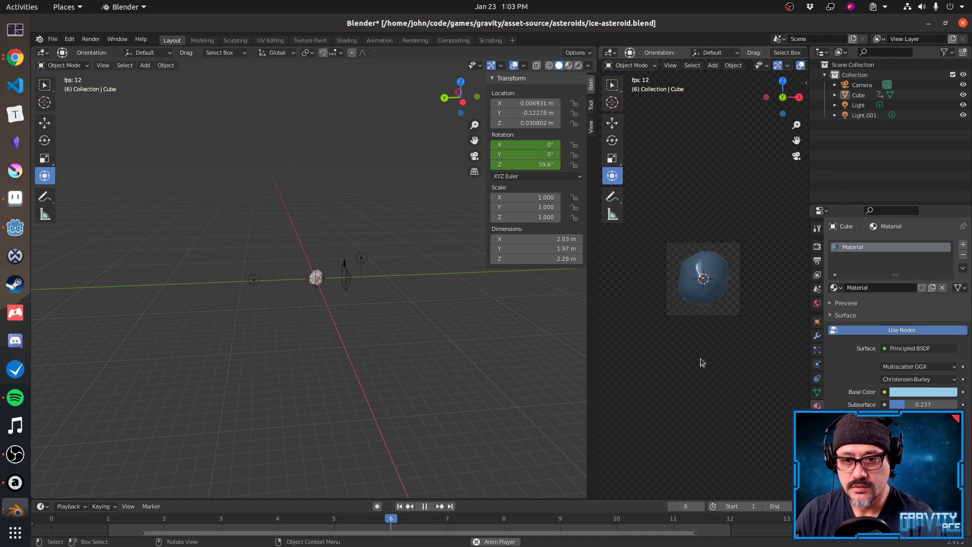
key(space)
Open the list of surface shaders for the asteroid's material.
click(928, 349)
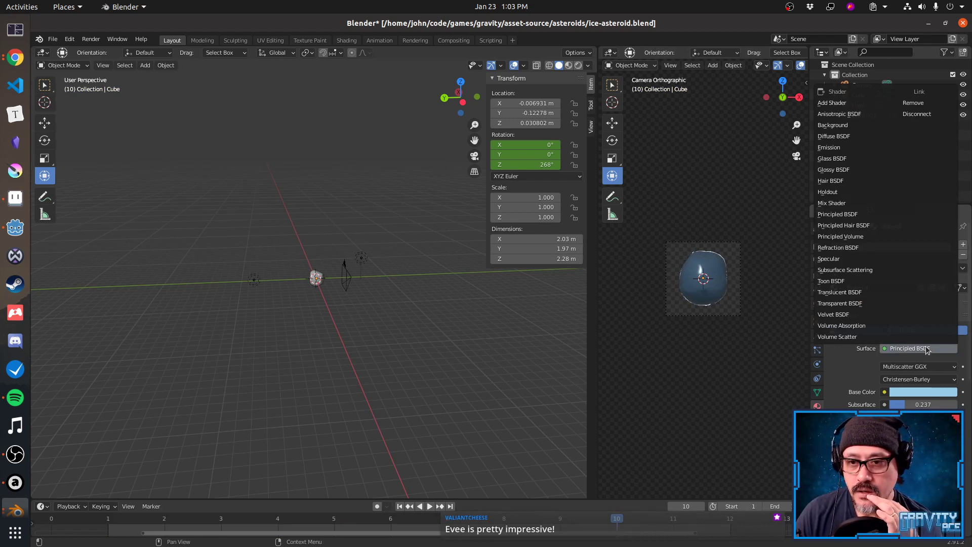
Try the Refraction BSDF surface shader on the asteroid's material and preview the rotation animation.
click(862, 248)
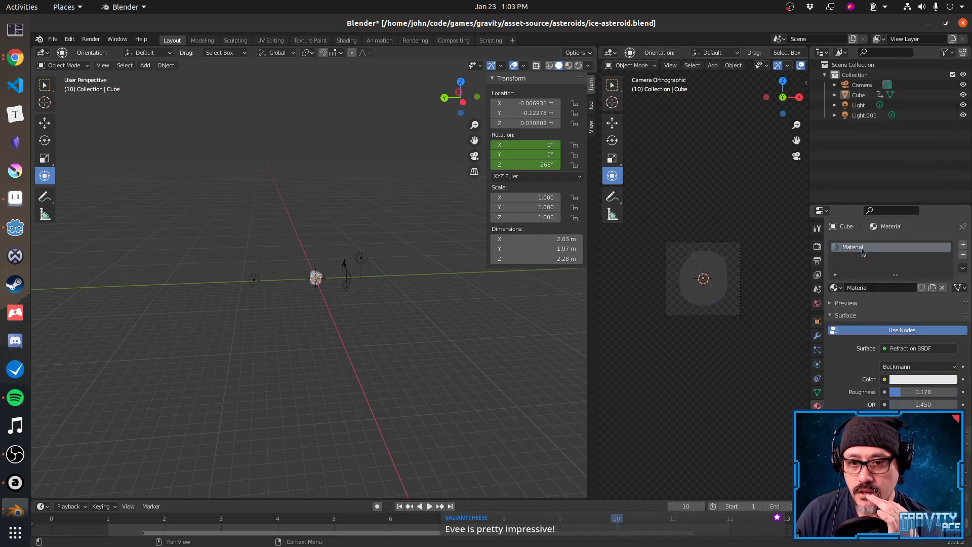
key(space)
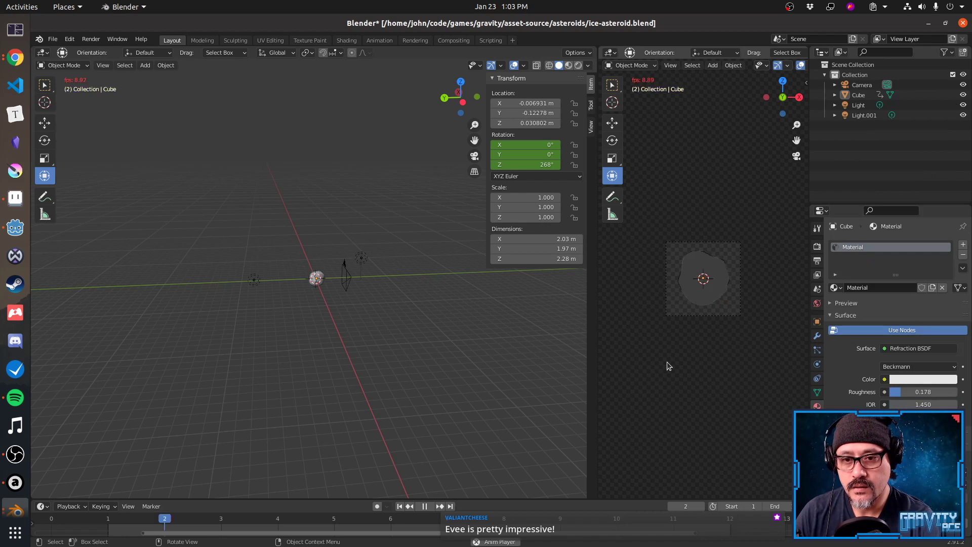
key(space)
Try the Subsurface Scattering surface shader on the asteroid and preview the rotation animation.
click(911, 348)
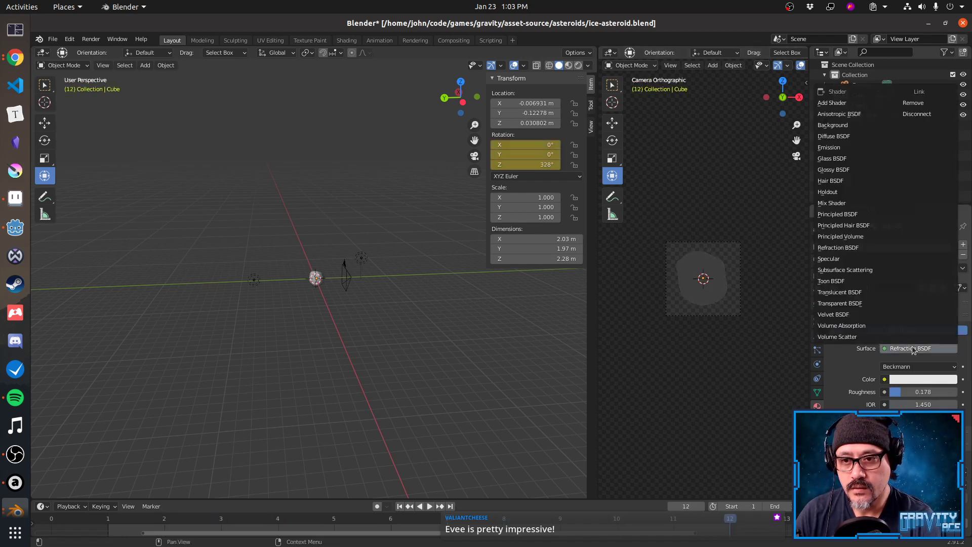
click(846, 270)
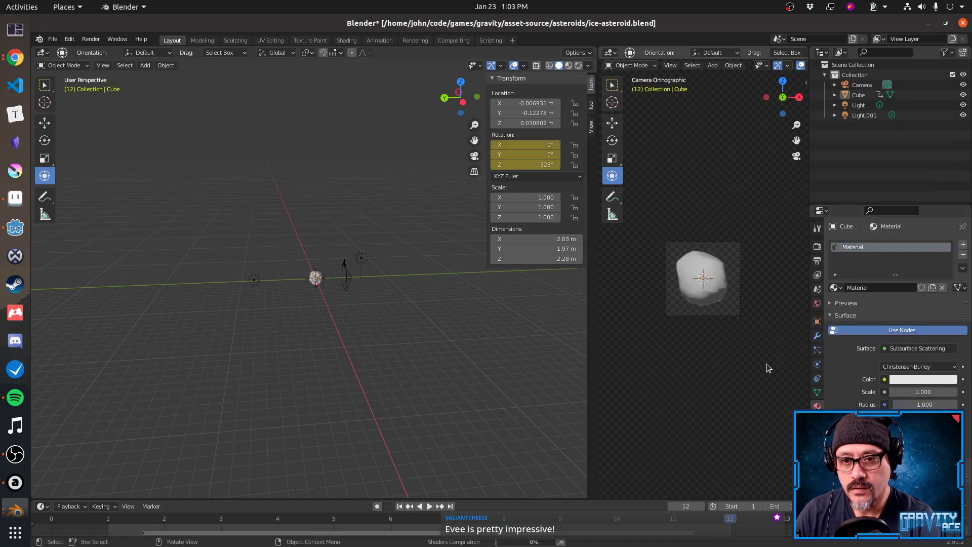
key(space)
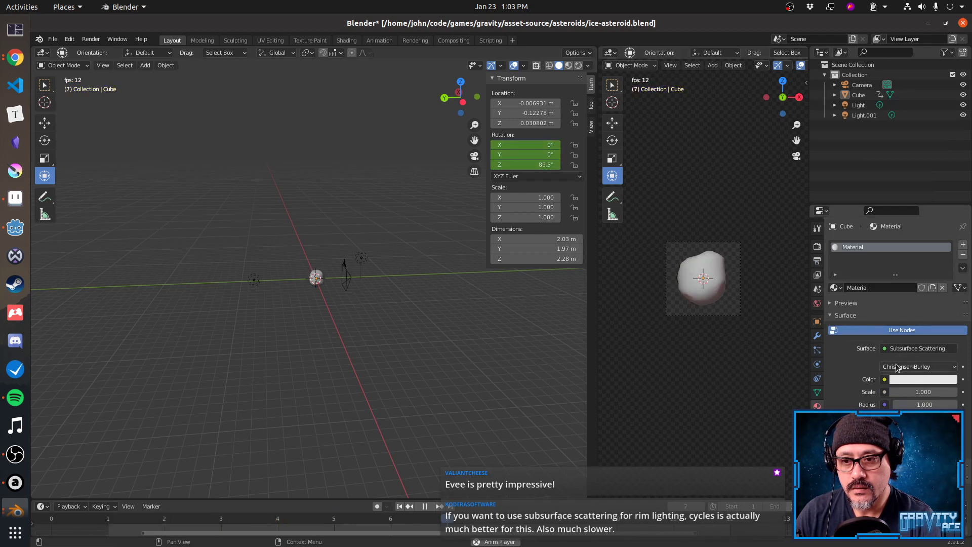
key(Escape)
Try the Transparent BSDF surface shader on the asteroid and preview the rotation animation.
click(913, 349)
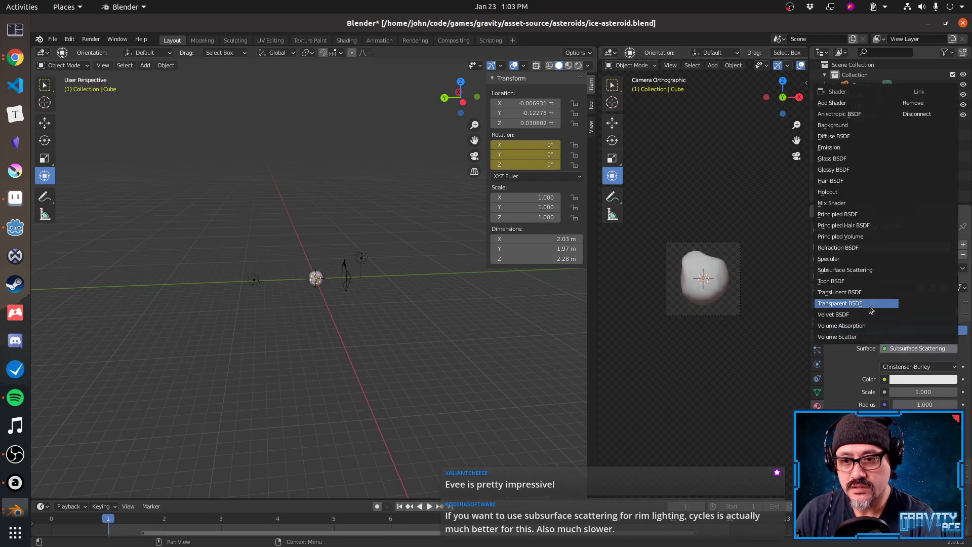
click(851, 304)
key(space)
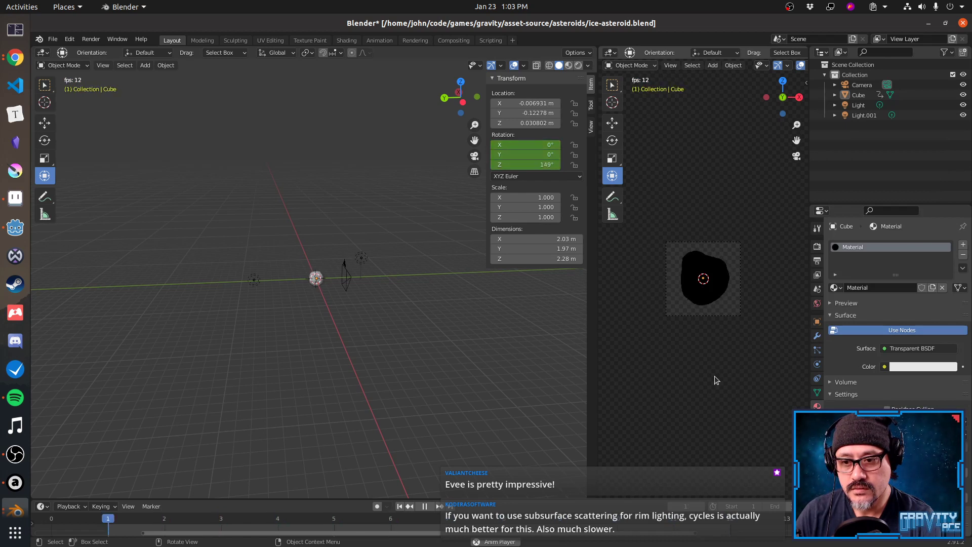
key(space)
Set the asteroid material's surface shader to Principled BSDF and preview the rotation animation.
click(894, 349)
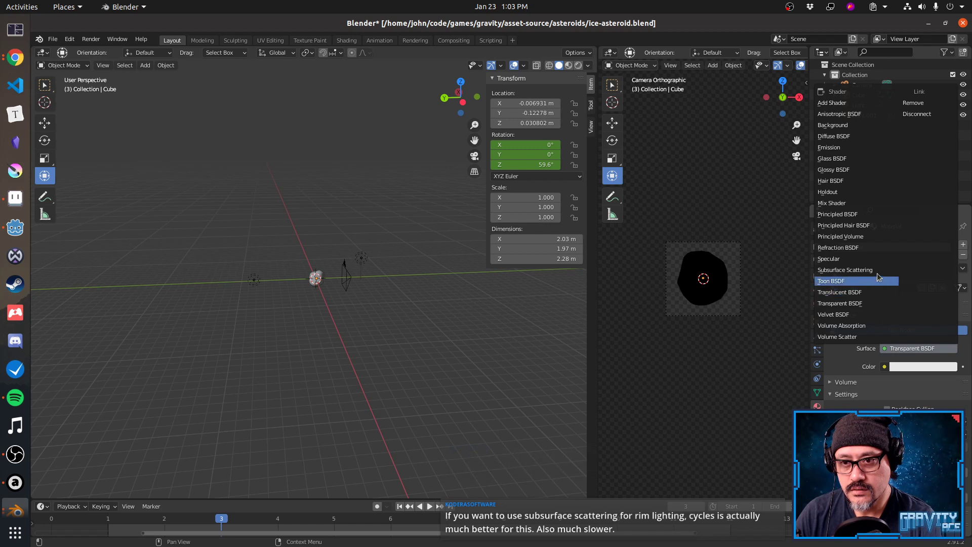
click(876, 214)
key(space)
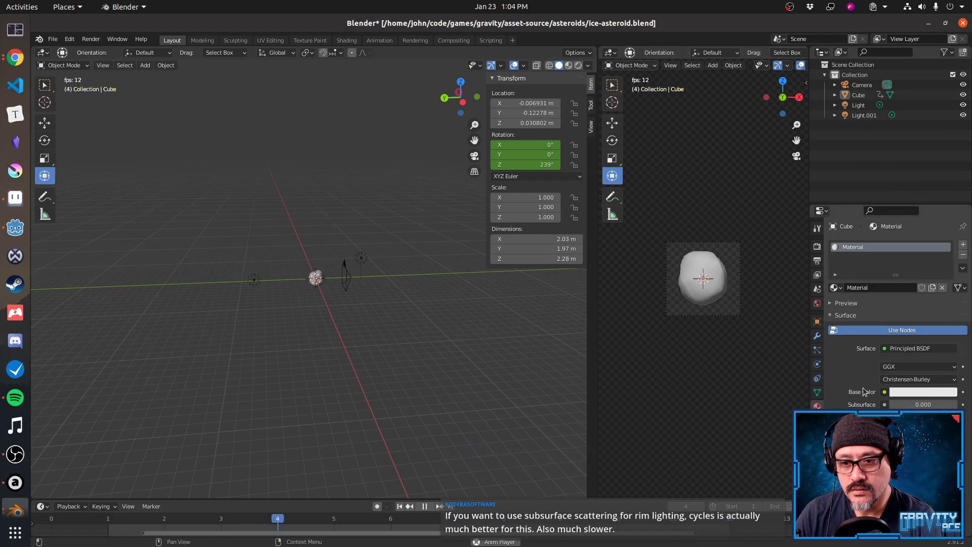
key(space)
Set the material's base color to a light blue with hue about 0.557 and saturation about 0.498.
click(907, 391)
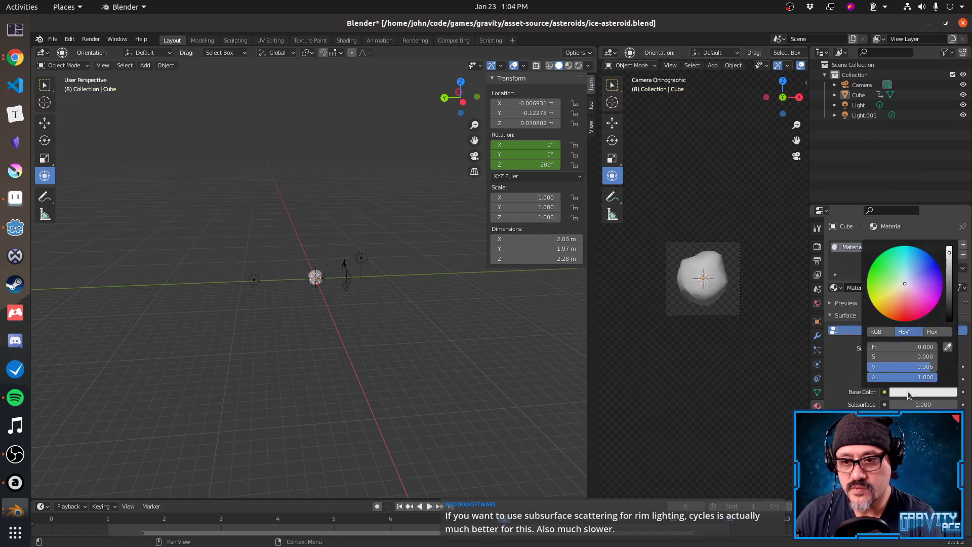
click(910, 266)
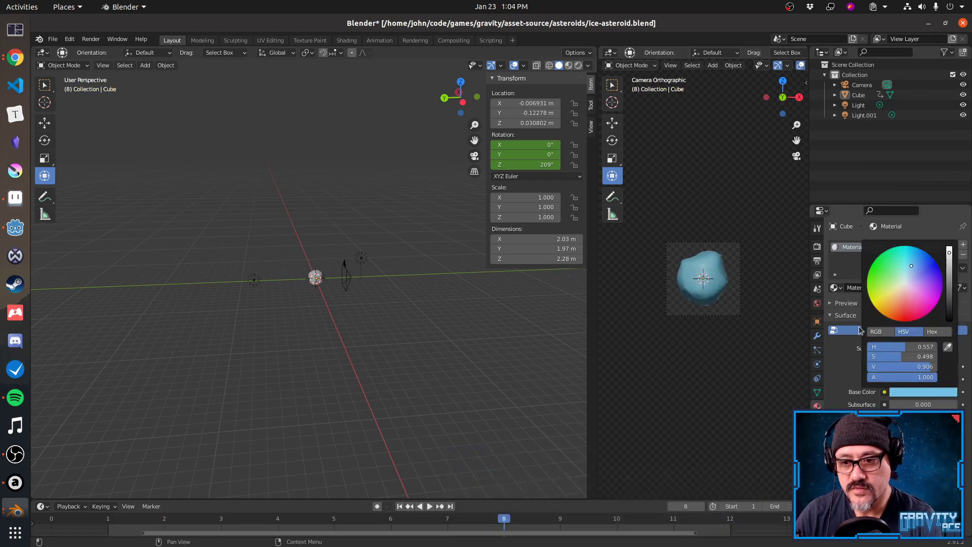
click(910, 265)
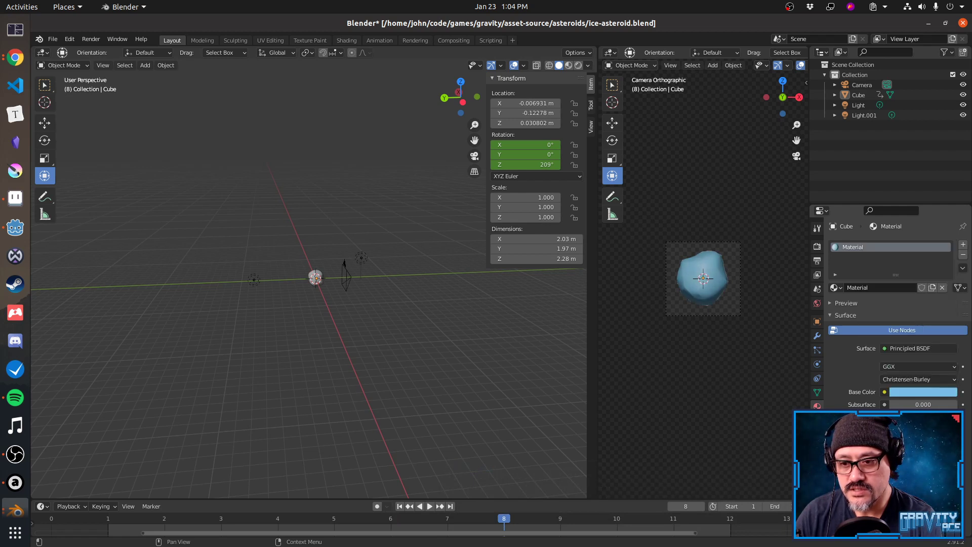
click(923, 392)
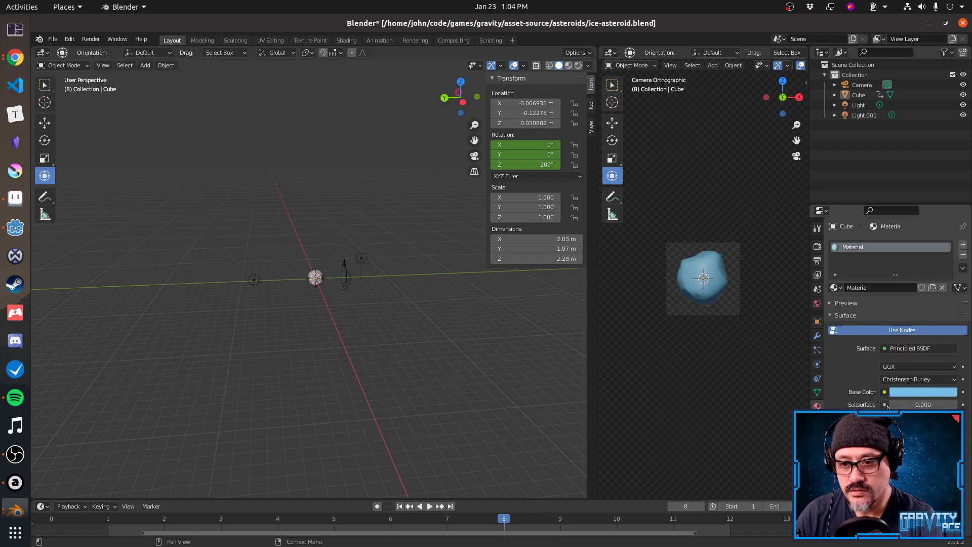
Set the material's subsurface to 0.215 with a blue subsurface color, metallic to 0.252, specular to 0.426 and roughness to 0.219.
drag(895, 407, 902, 406)
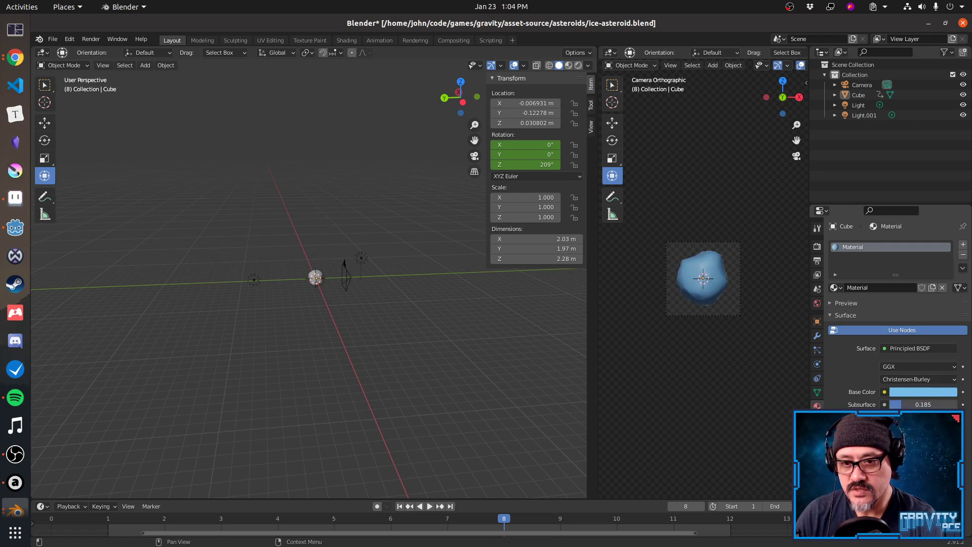
scroll(911, 405, down, 3)
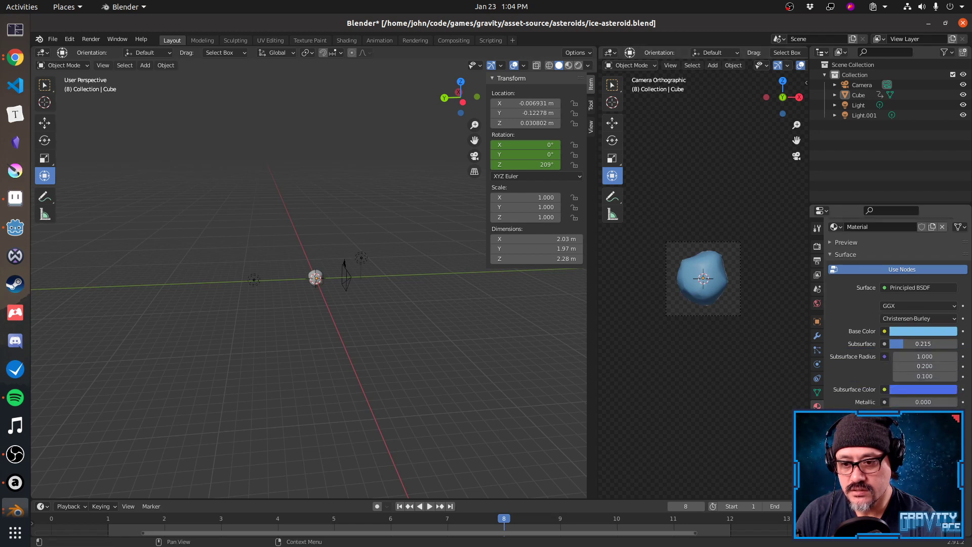
drag(910, 405, 940, 405)
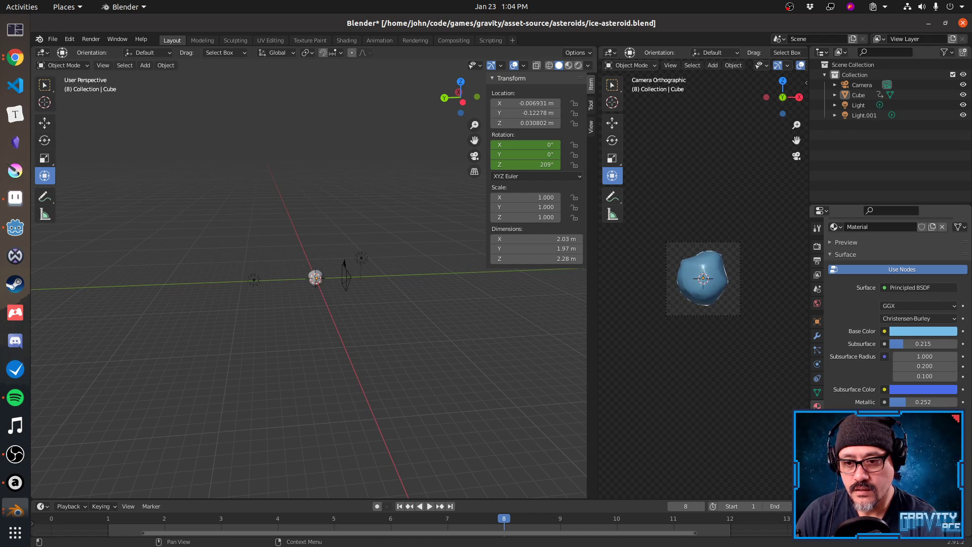
Raise the material's IOR to 7.750 and its transmission to 0.867.
scroll(898, 407, down, 6)
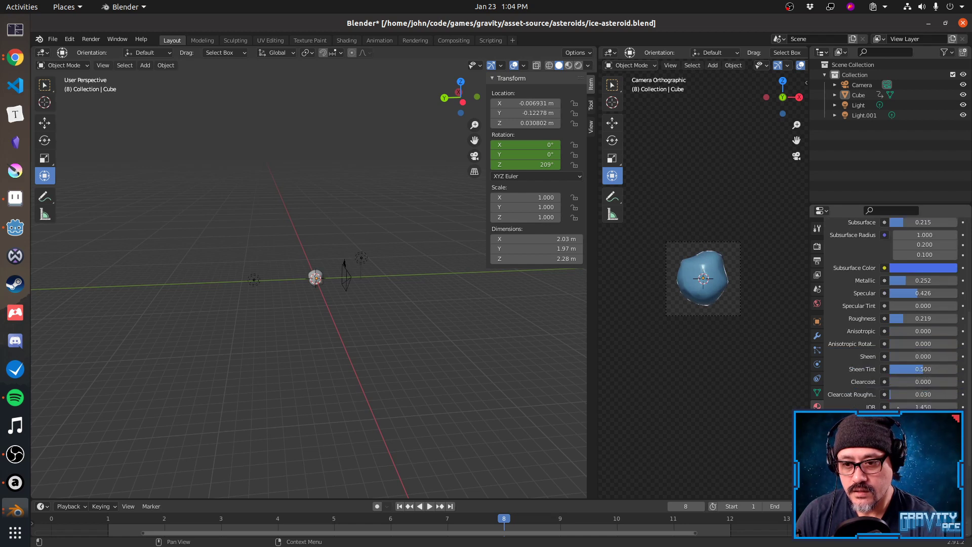
drag(900, 356, 890, 381)
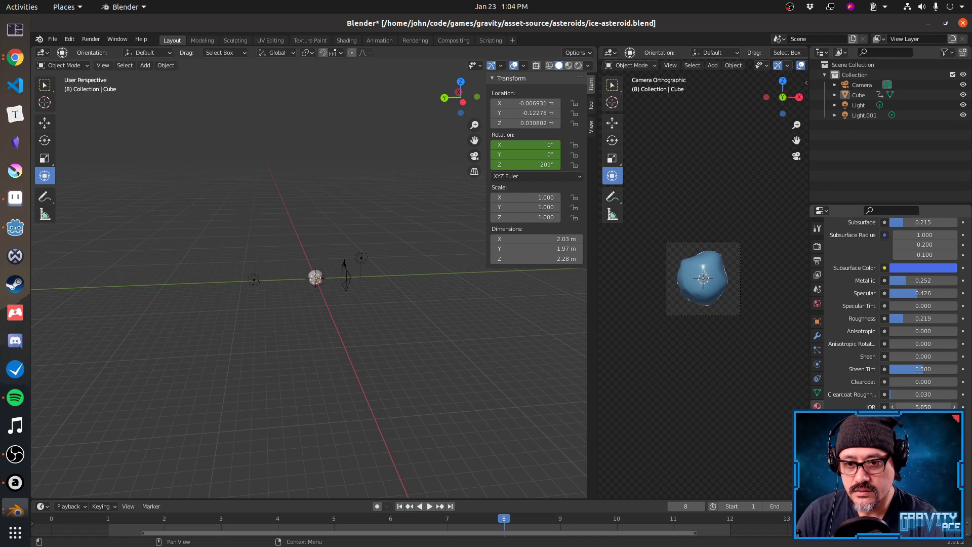
drag(898, 419, 947, 420)
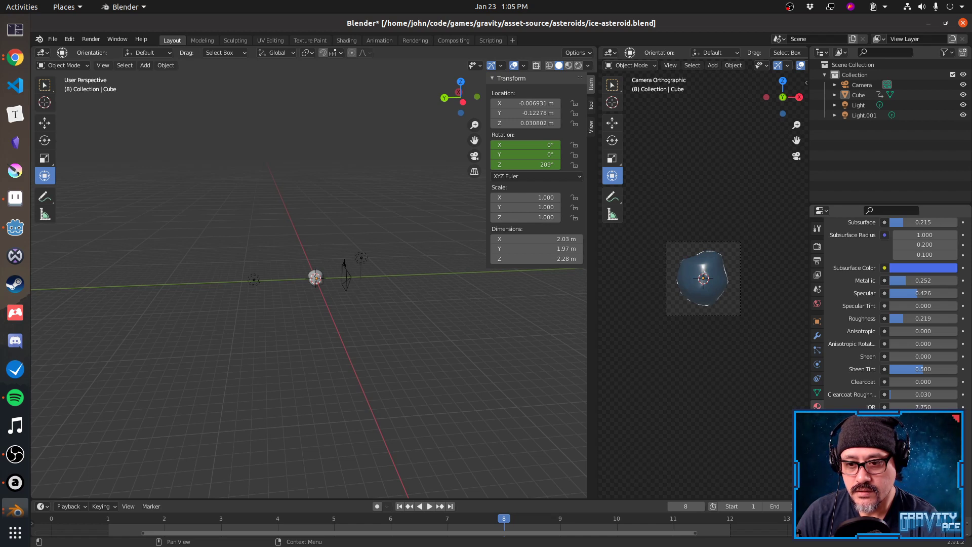
Preview the asteroid's rotation with the adjusted material and render the full animation.
key(space)
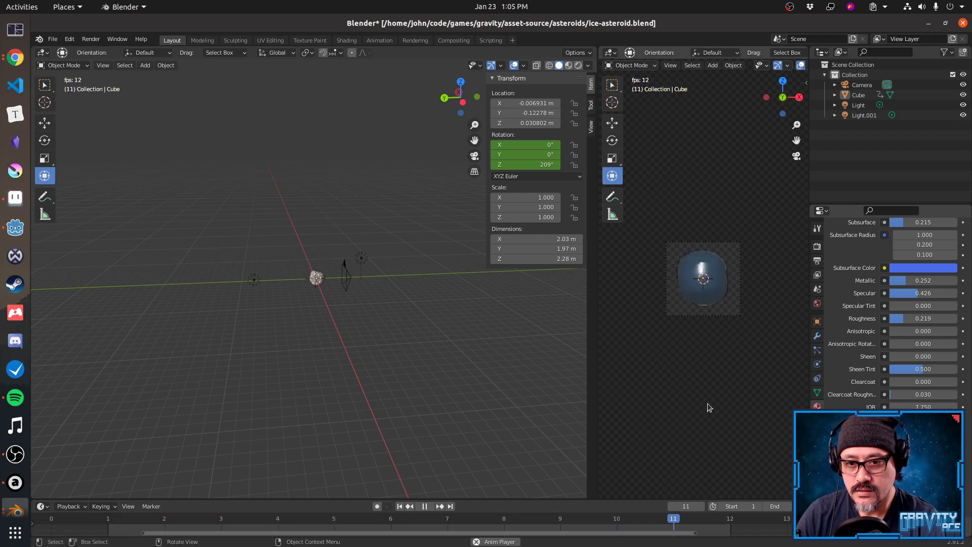
key(space)
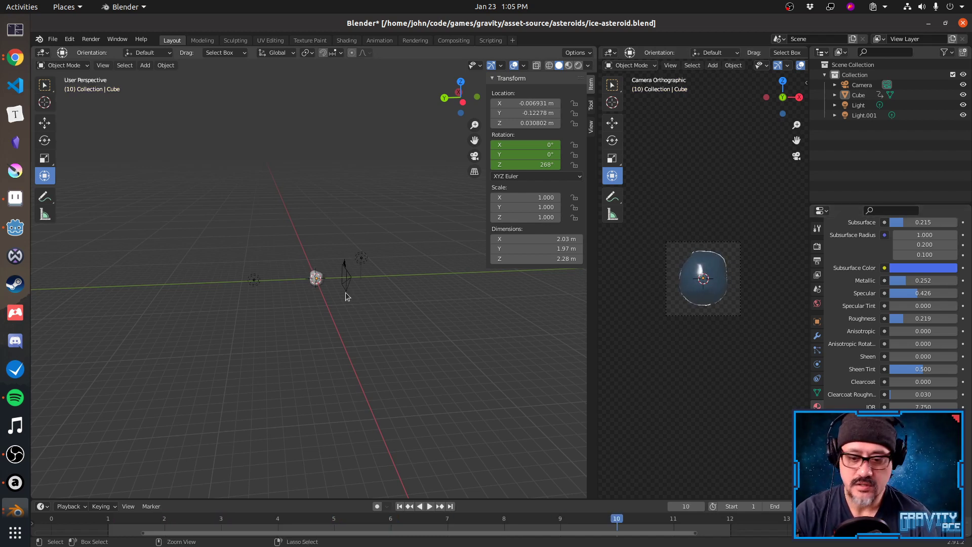
key(ctrl+F12)
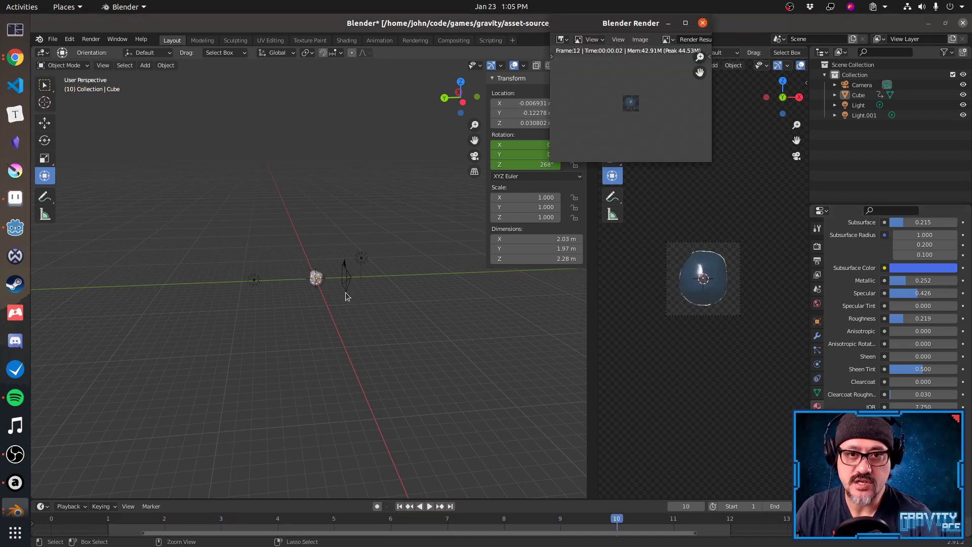
In Aseprite, reload the rendered frames from the recent file ice-asteroid0001.png as an image sequence and play the animation.
key(alt+Tab)
key(alt+Tab)
key(alt+Tab)
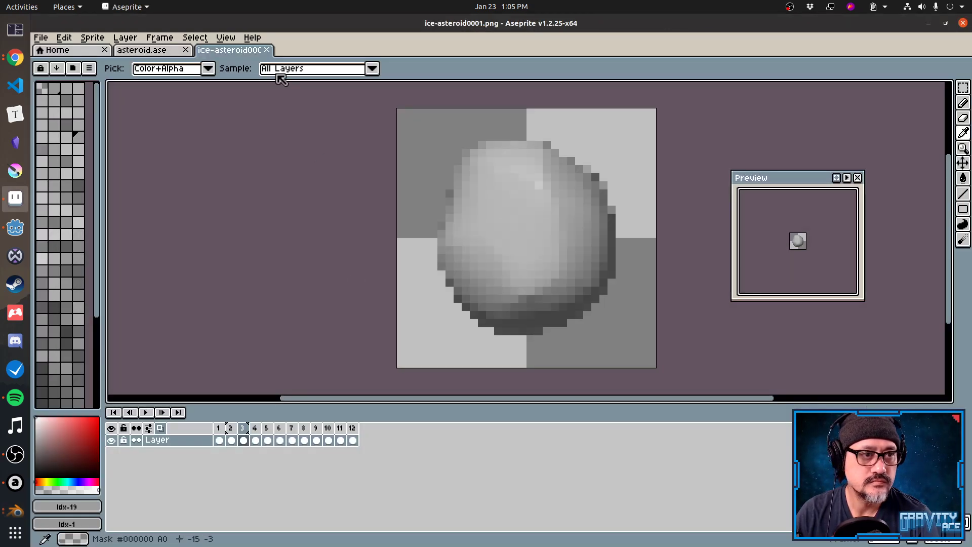
click(135, 50)
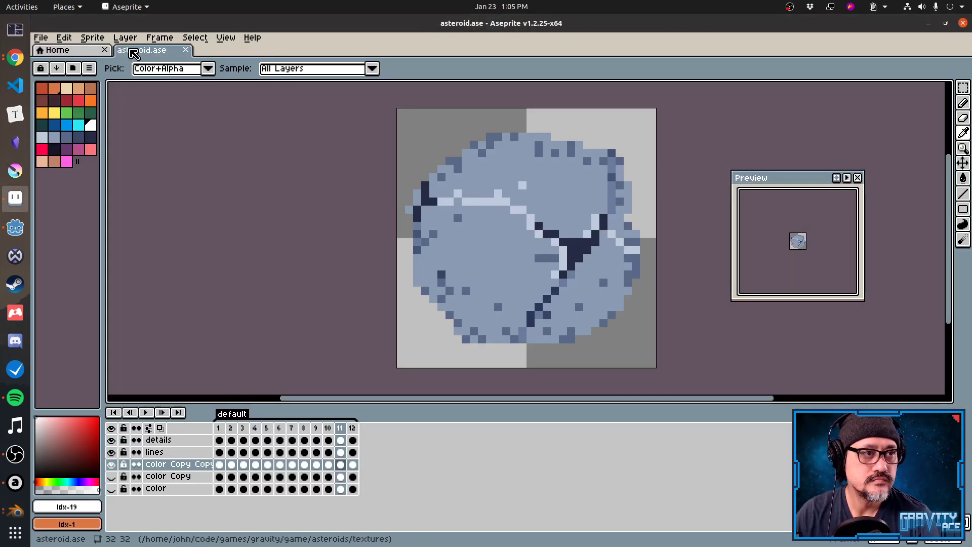
click(40, 37)
mouse_move(71, 80)
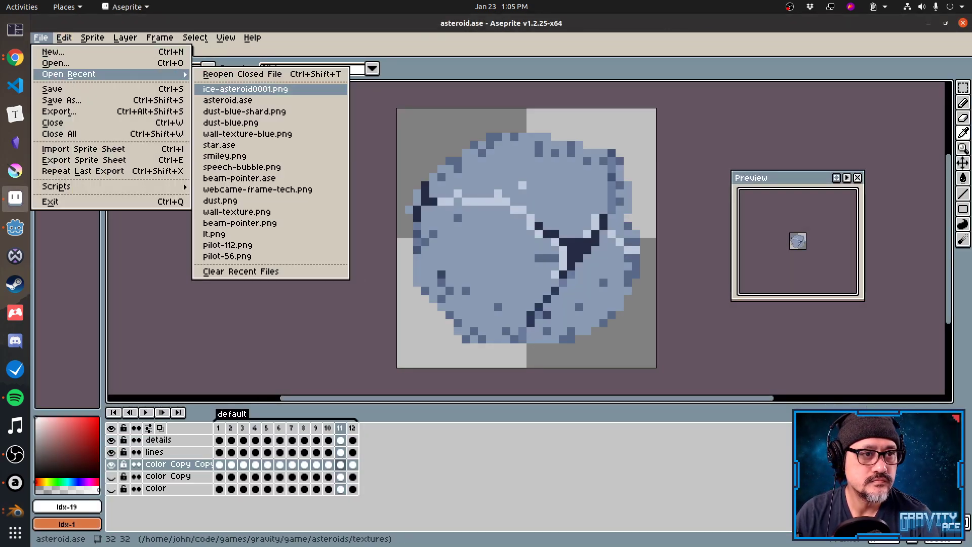
click(214, 89)
click(488, 339)
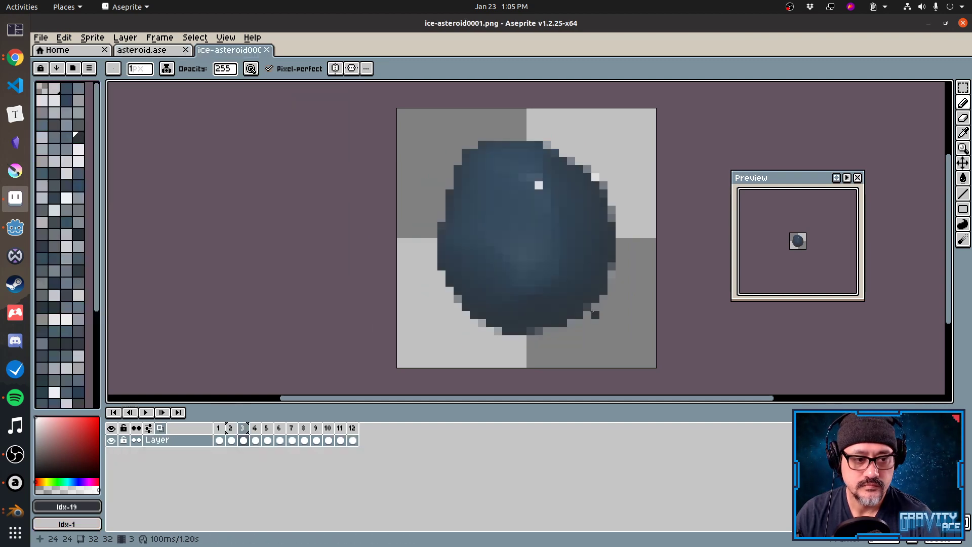
key(Return)
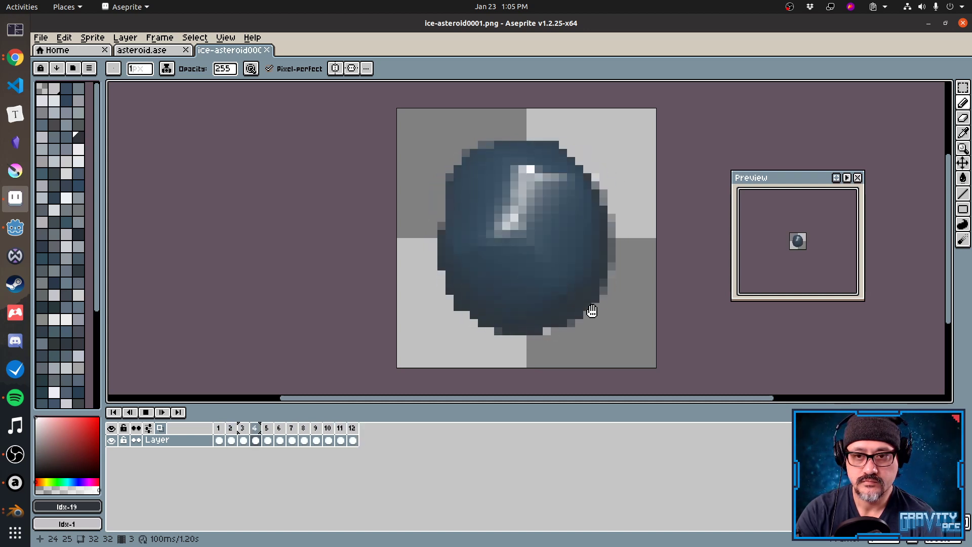
Close the Blender render result window and return to the main Blender scene.
key(alt+Tab)
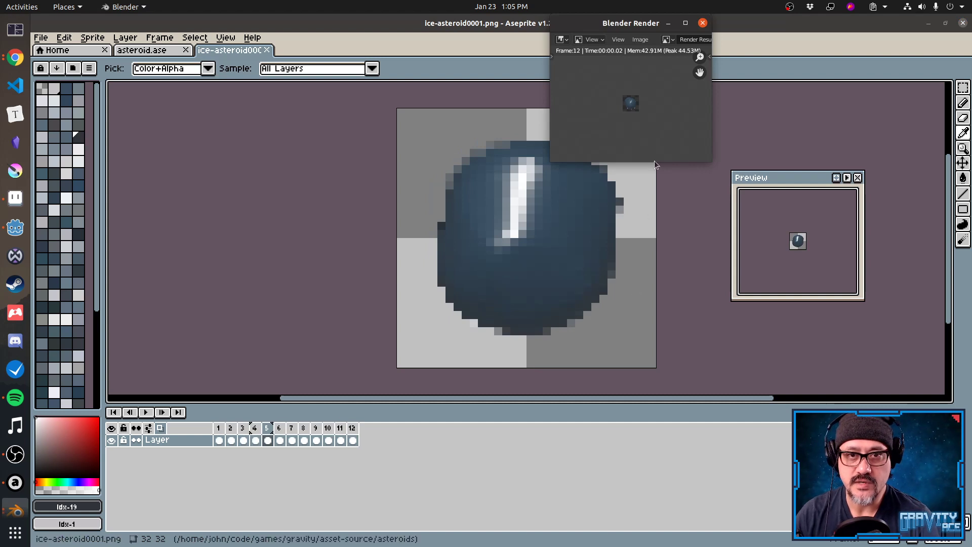
click(702, 23)
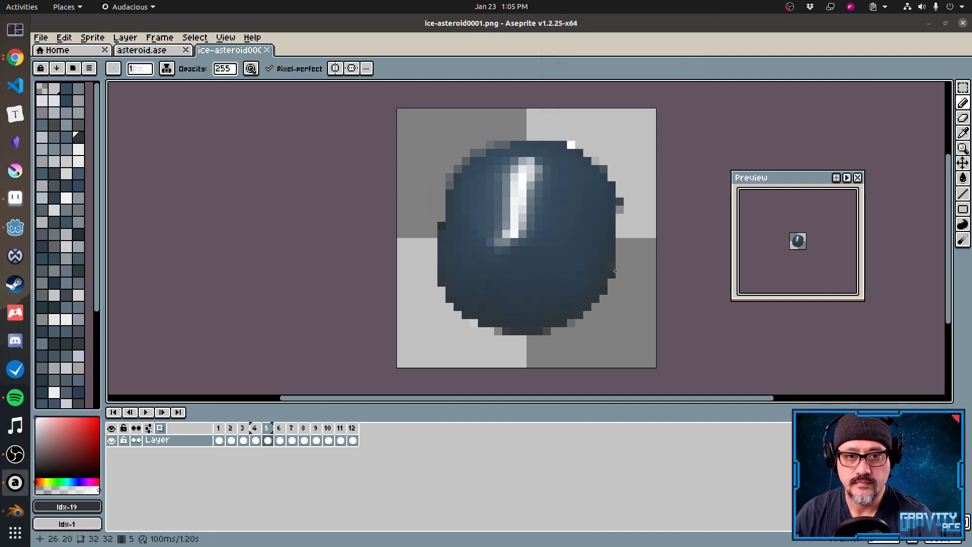
key(alt+Tab)
key(alt+Tab)
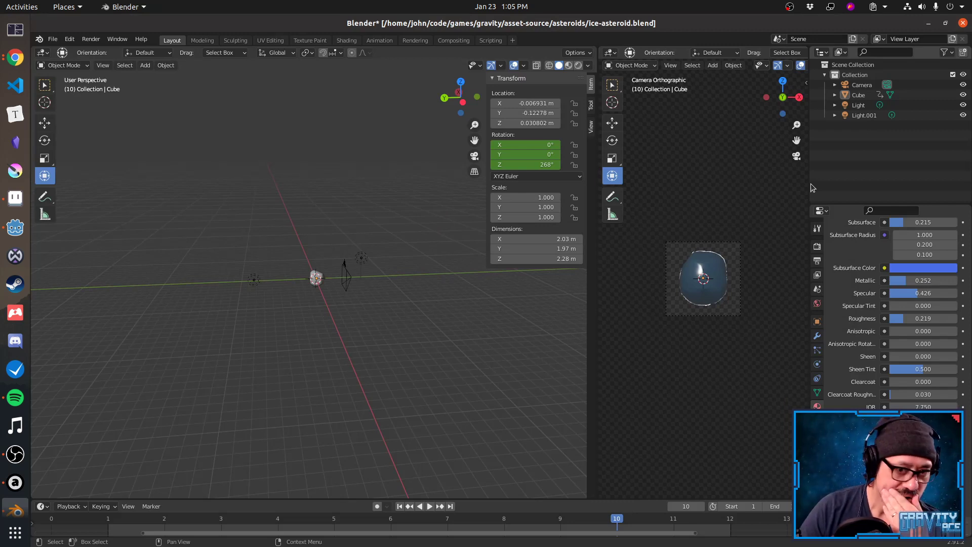
scroll(891, 304, down, 3)
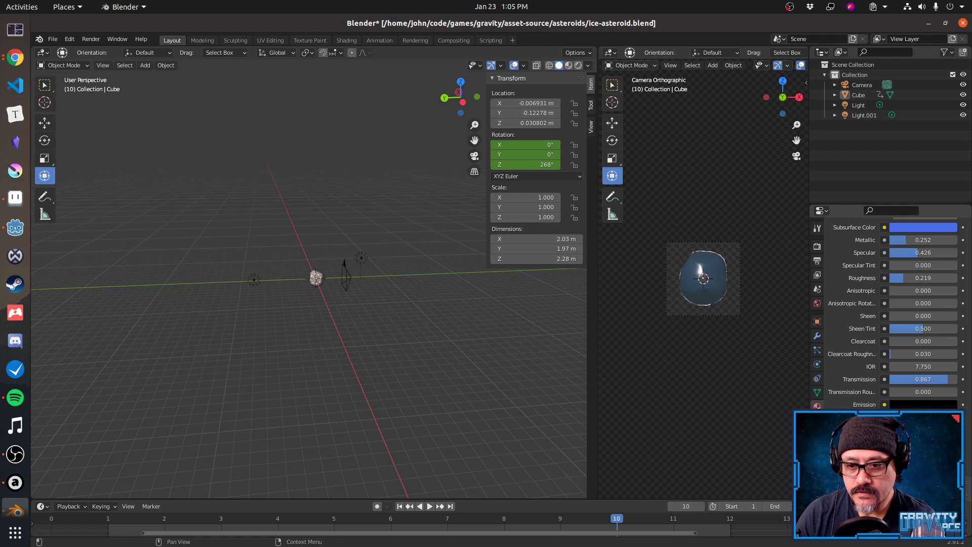
click(884, 429)
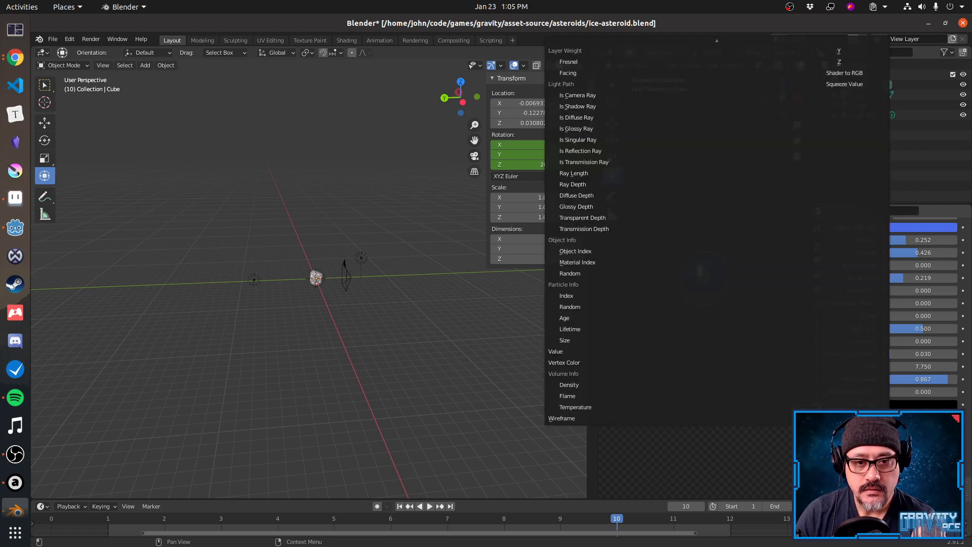
key(Escape)
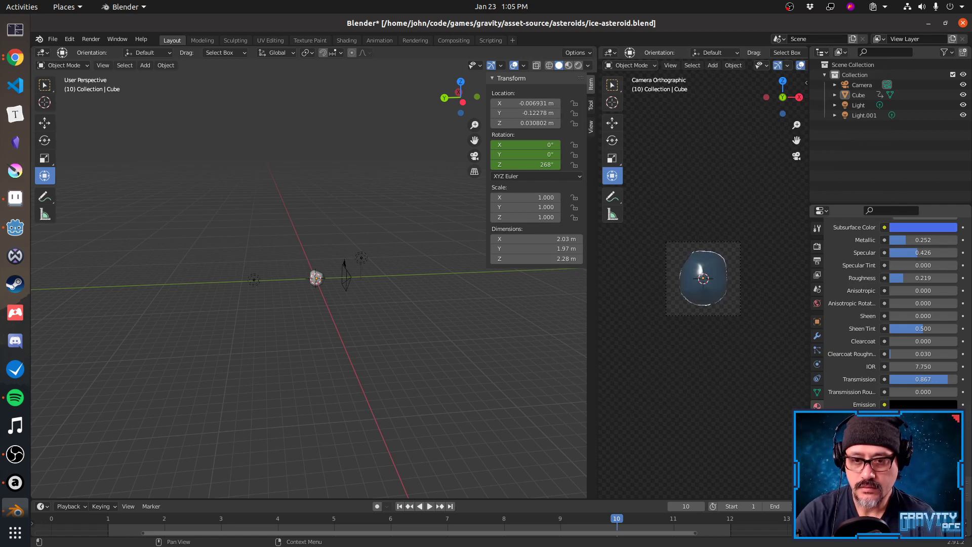
Render the asteroid's full rotation animation again and switch to Aseprite.
key(ctrl+F12)
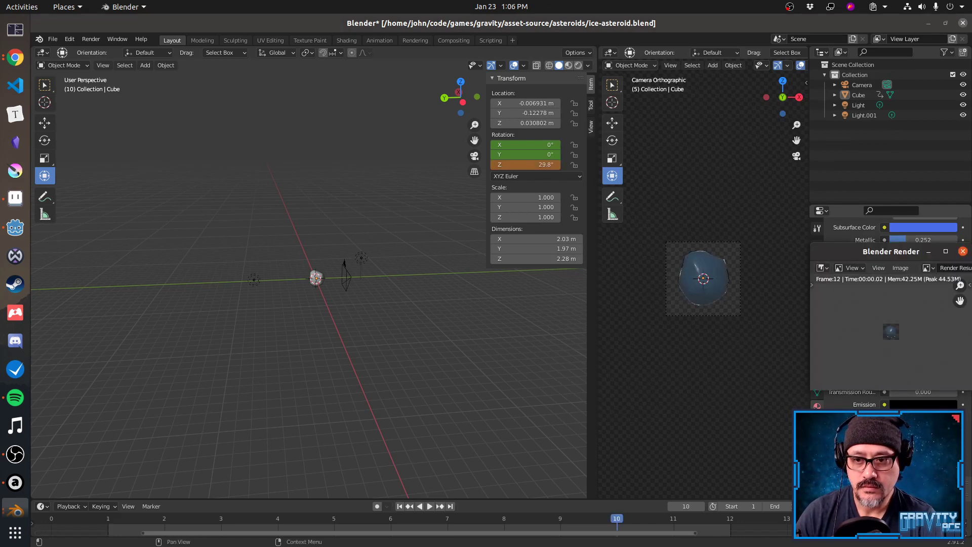
key(alt+Tab)
key(alt+Tab)
key(alt+Tab)
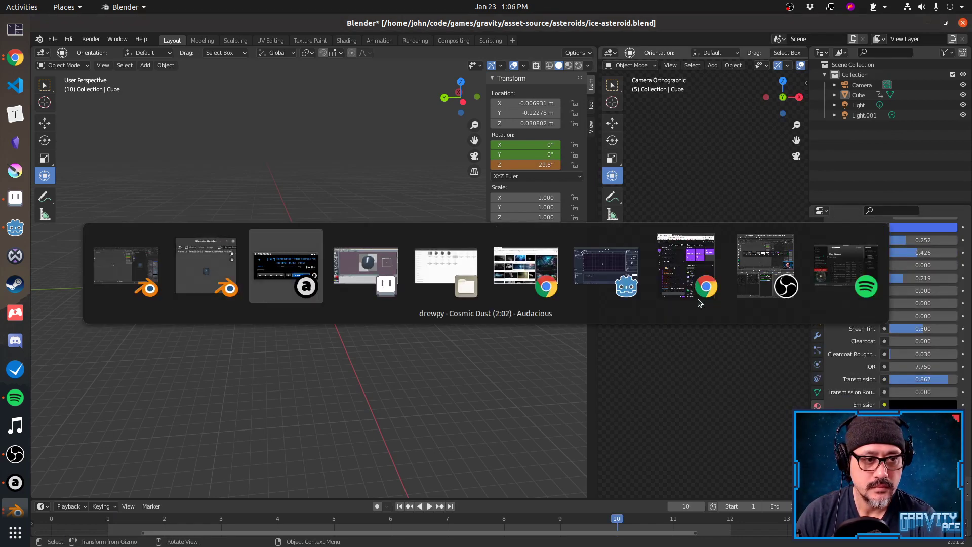
key(alt+shift+Tab)
key(alt+Tab)
key(alt+Tab)
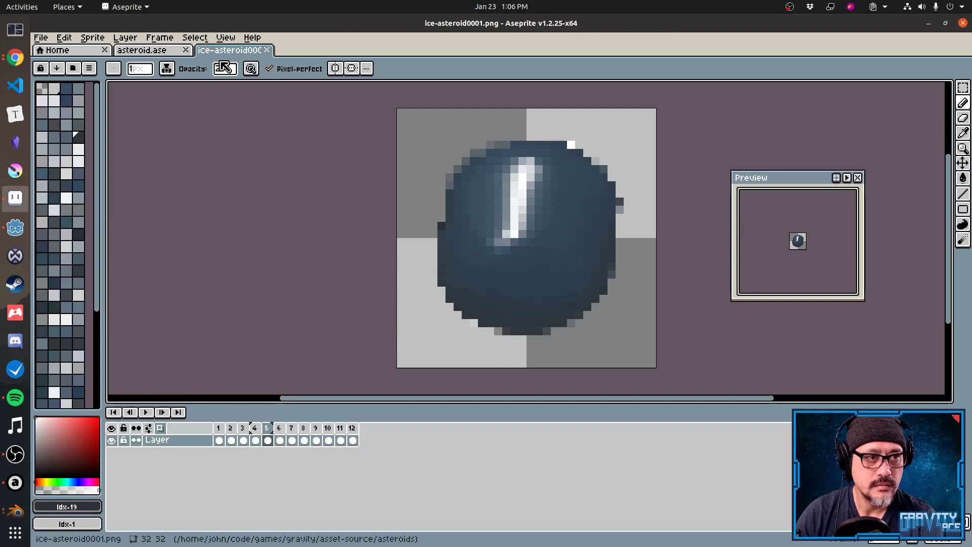
Close all open documents in Aseprite and quit the program.
key(ctrl+w)
key(ctrl+w)
key(ctrl+w)
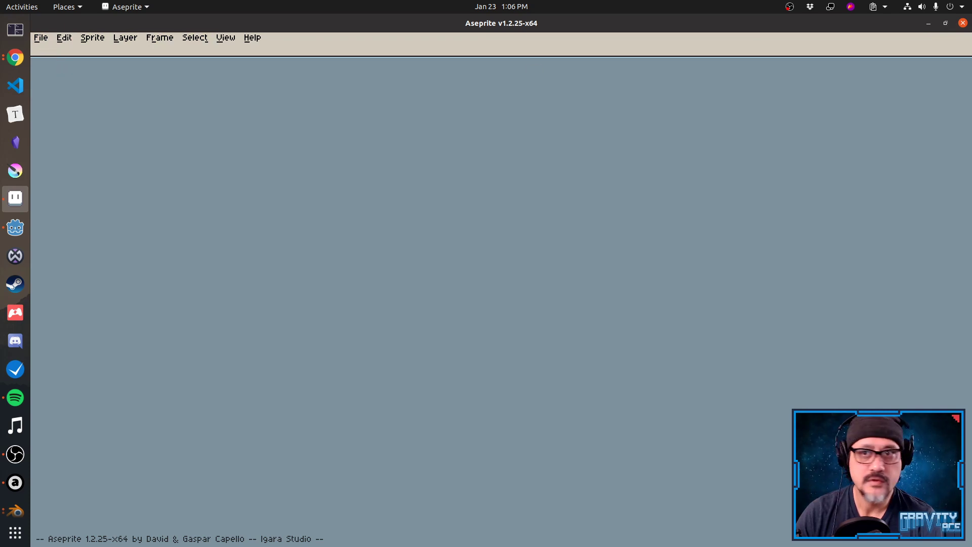
click(962, 23)
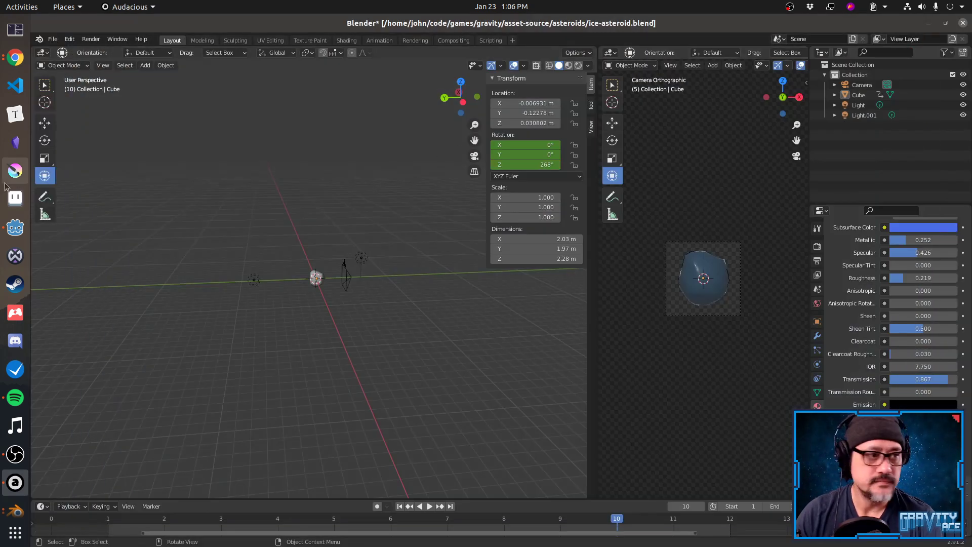
click(15, 198)
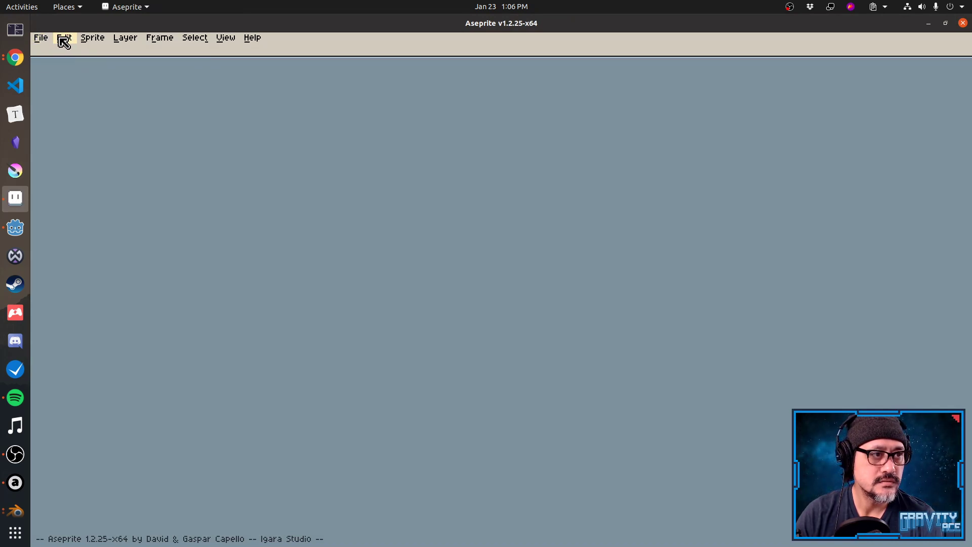
click(962, 23)
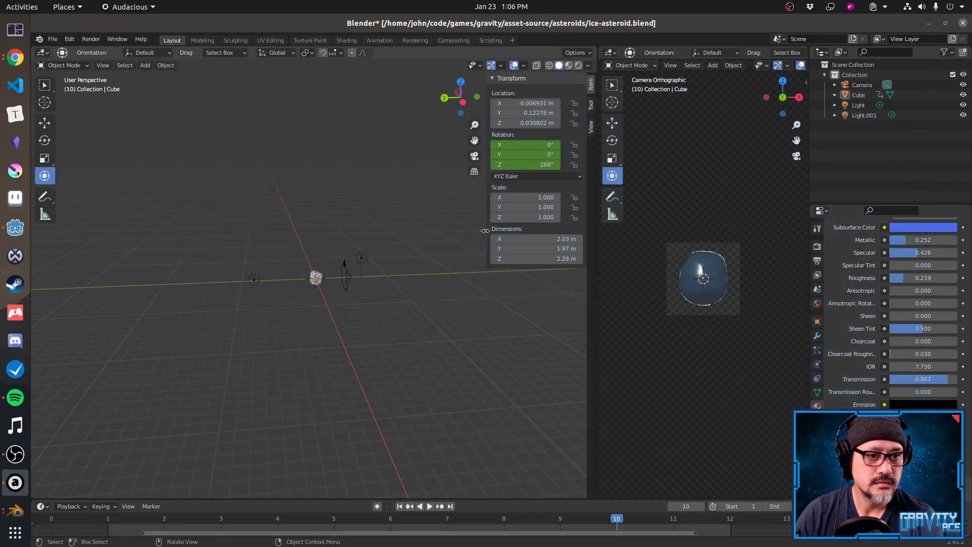
Open the rendered frame ice-asteroid0001.png from the asteroids folder in the image viewer, check it, and close it.
key(super)
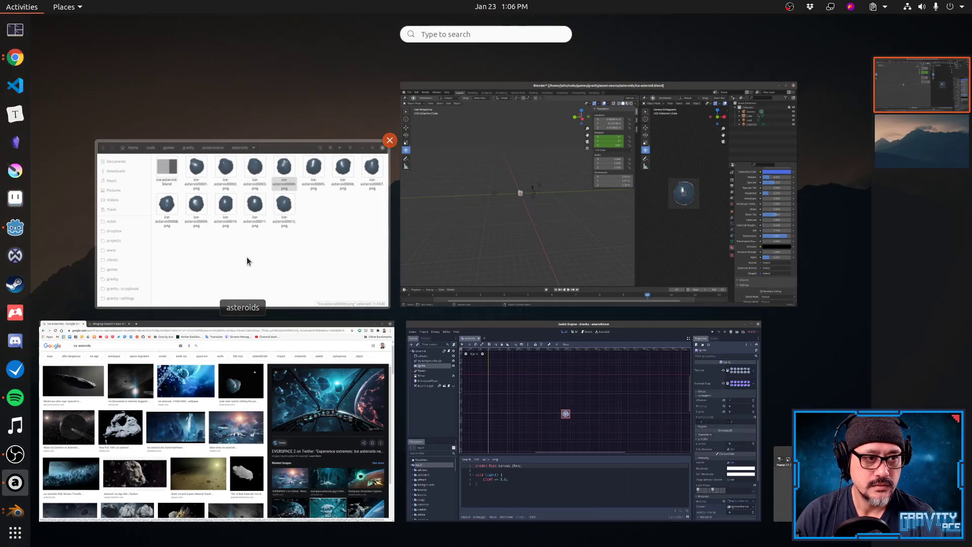
click(246, 260)
double_click(246, 75)
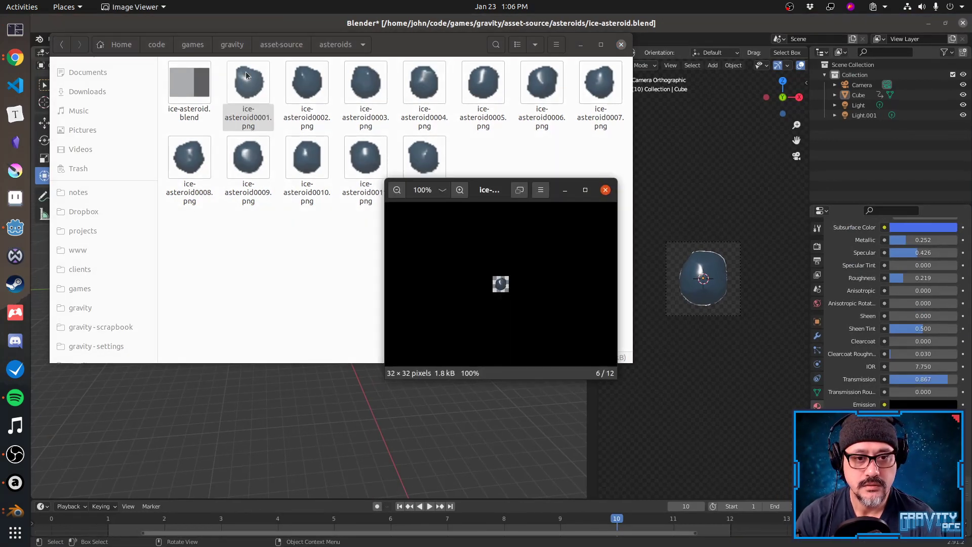
key(ctrl+w)
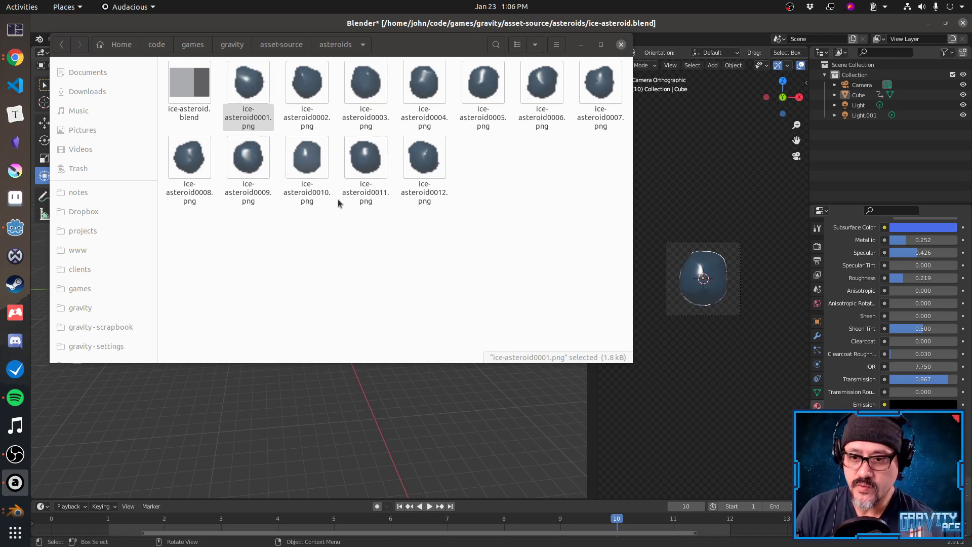
Return to Blender and raise the ice material's IOR to 11.650.
click(510, 381)
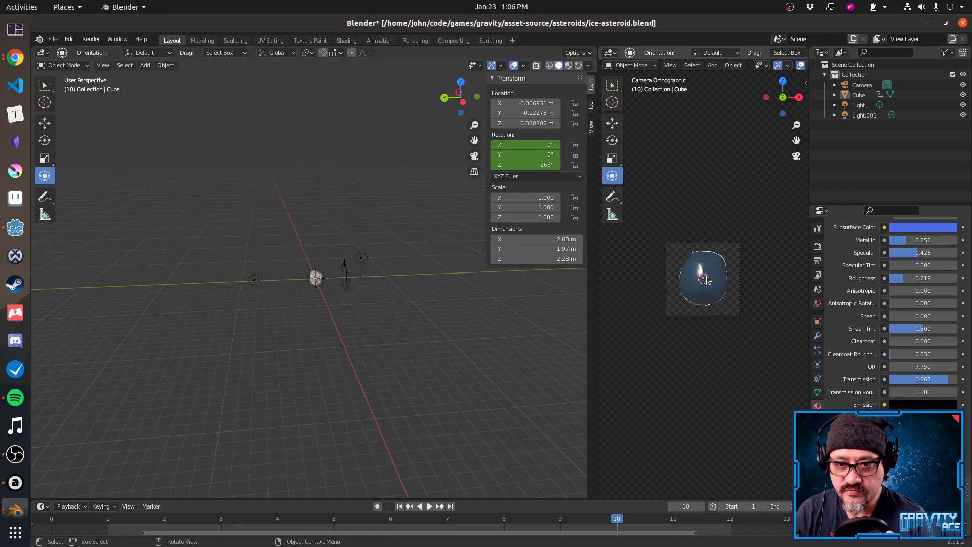
scroll(704, 276, up, 5)
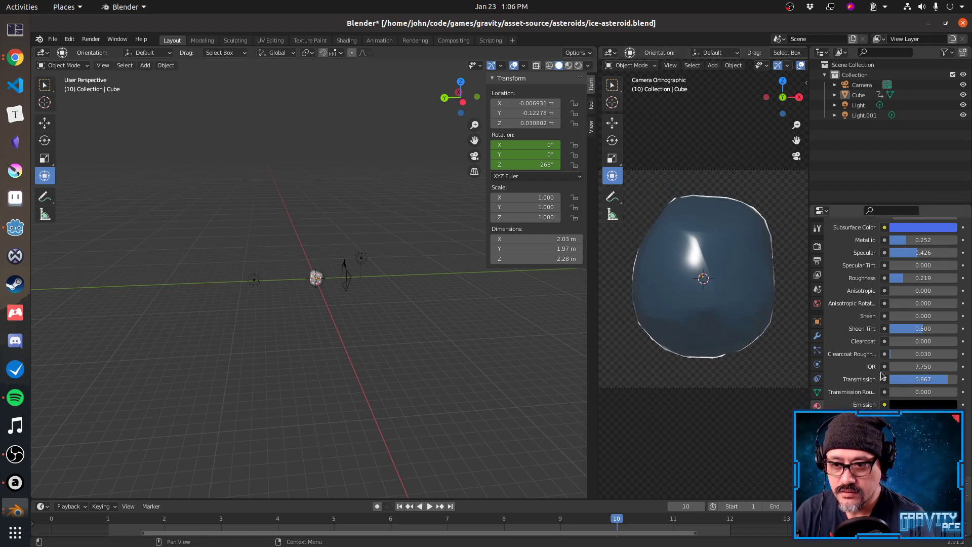
mouse_move(914, 366)
mouse_down()
mouse_move(947, 367)
mouse_move(913, 367)
mouse_up()
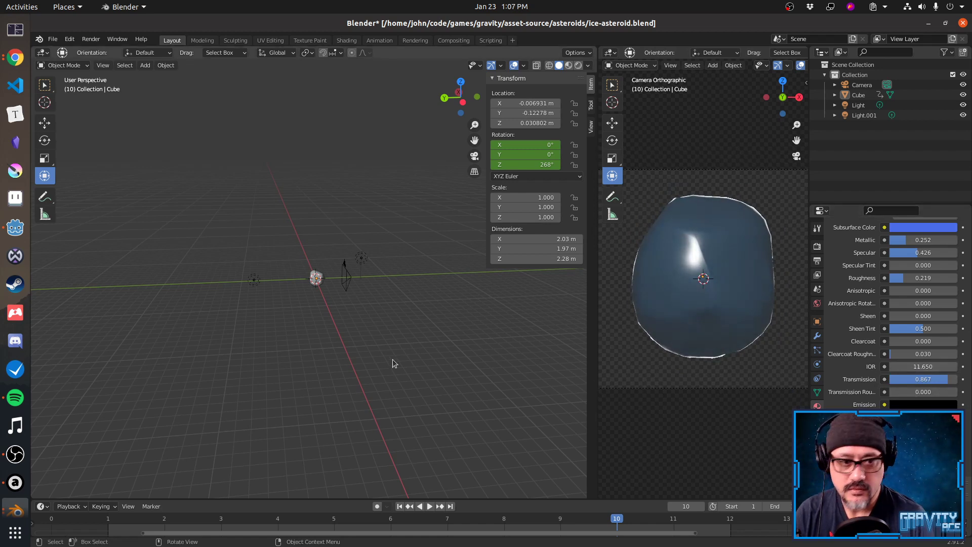
Duplicate the asteroid, place the copy behind and above the original, and delete the copy.
click(319, 280)
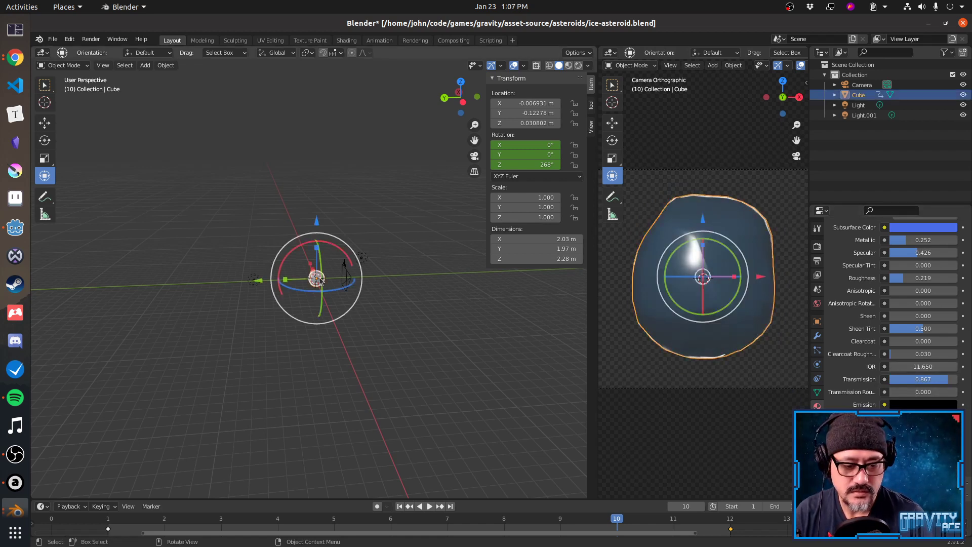
key(shift+d)
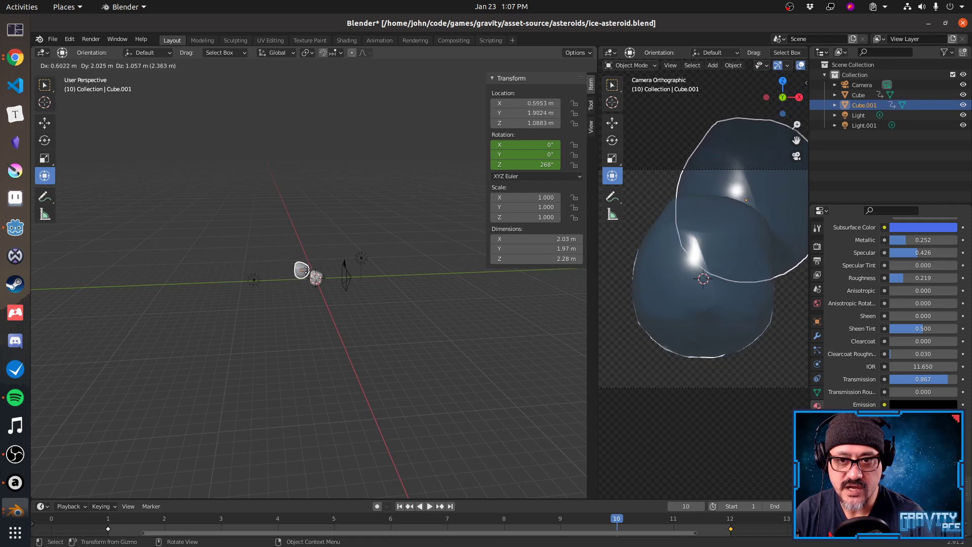
click(307, 270)
click(345, 357)
middle_drag(384, 368, 365, 372)
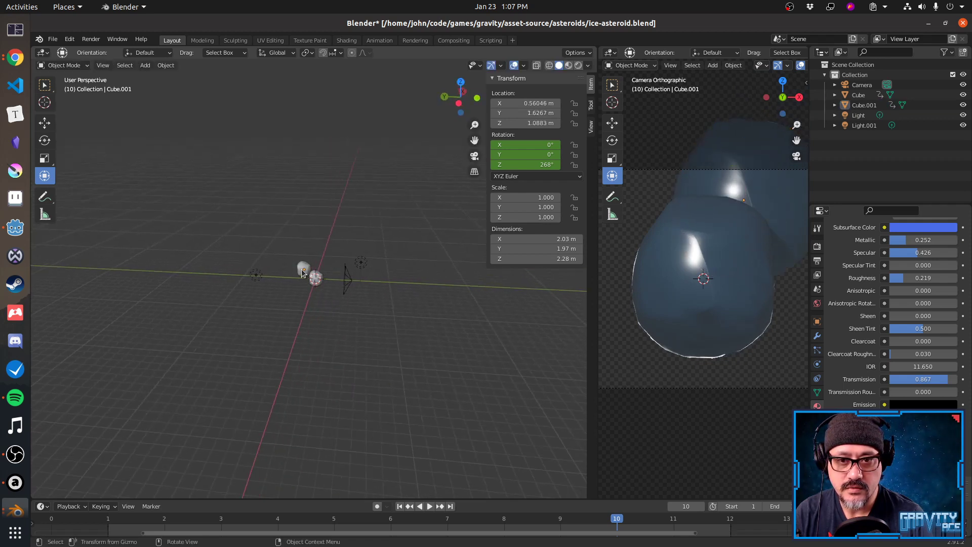
click(302, 269)
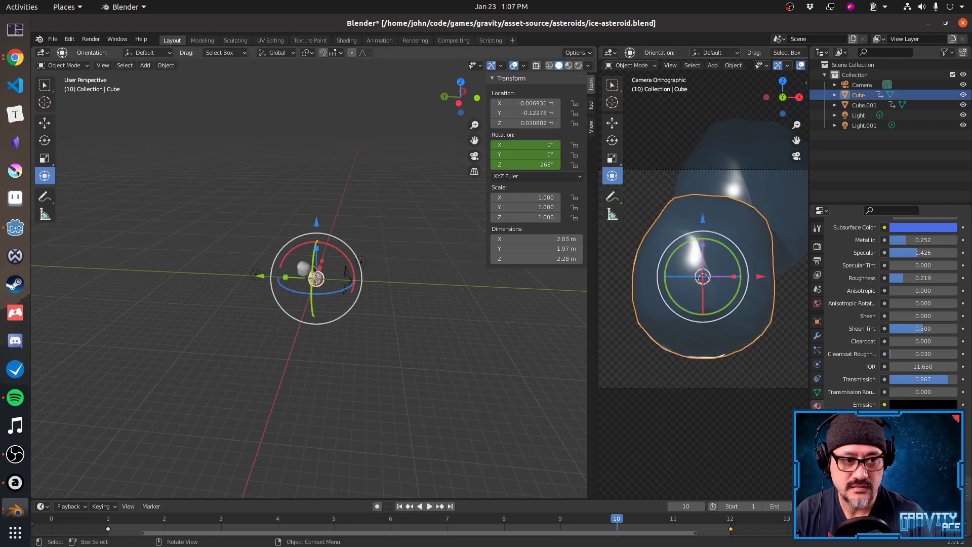
click(342, 277)
key(Delete)
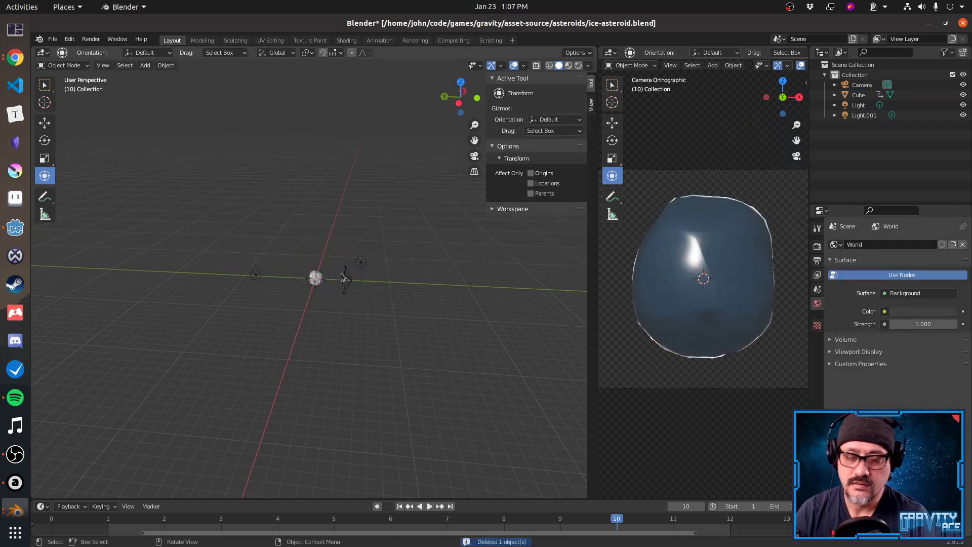
Select the original asteroid, frame it in the view, and turn off the use of nodes for its material.
click(342, 277)
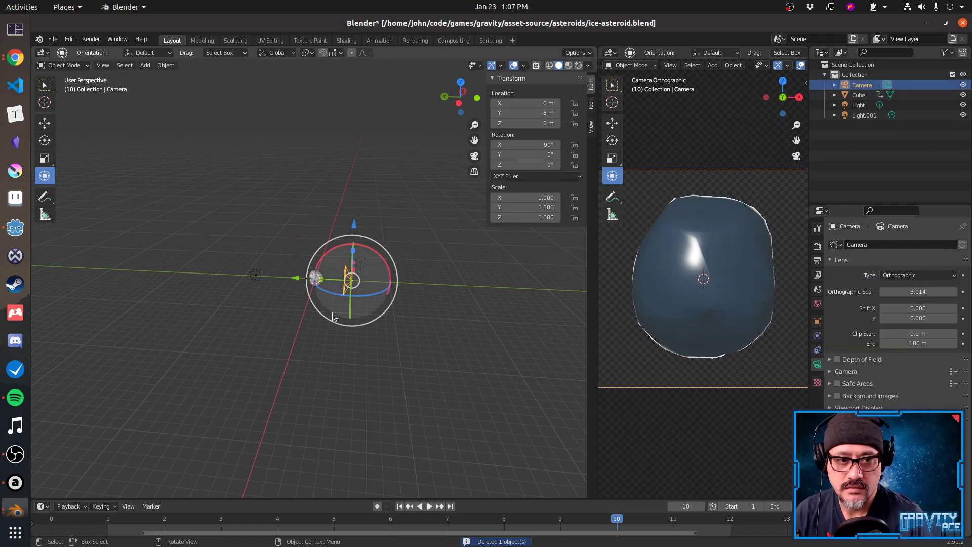
click(314, 278)
key(KP_Decimal)
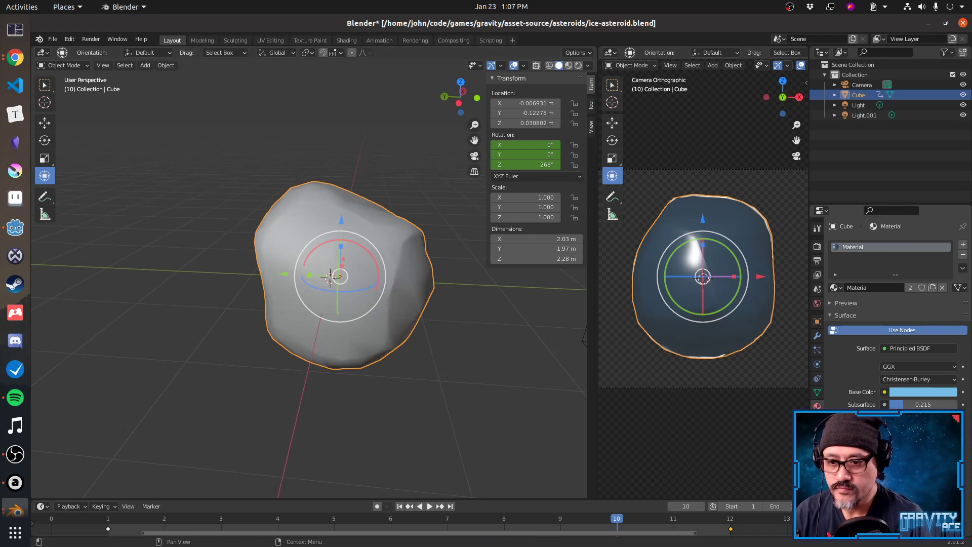
scroll(896, 354, down, 3)
scroll(896, 309, down, 1)
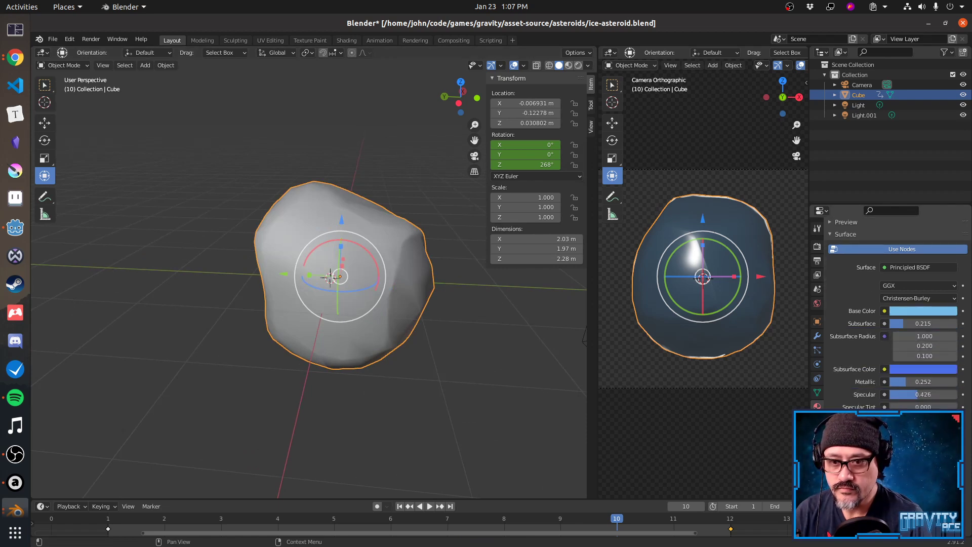
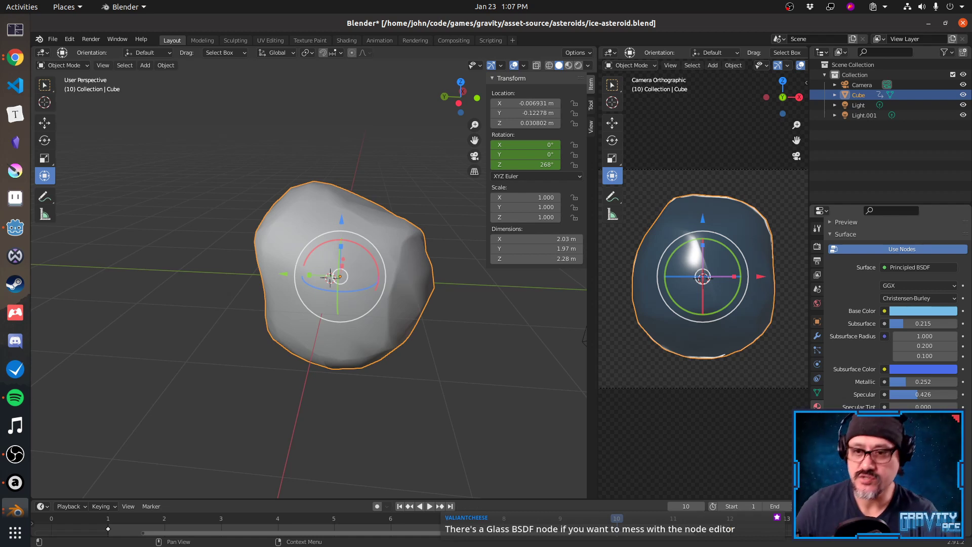
click(917, 252)
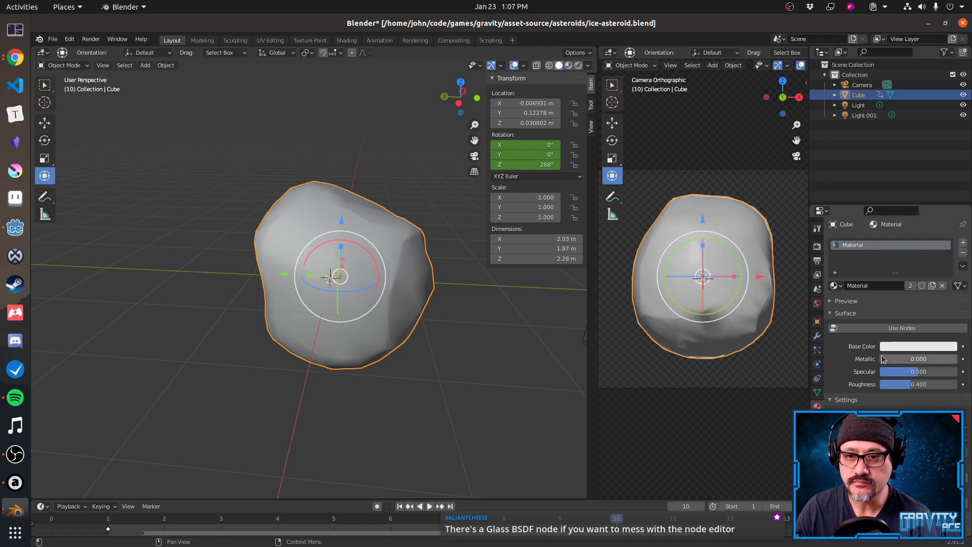
Rename the asteroid's material to ice.
click(873, 286)
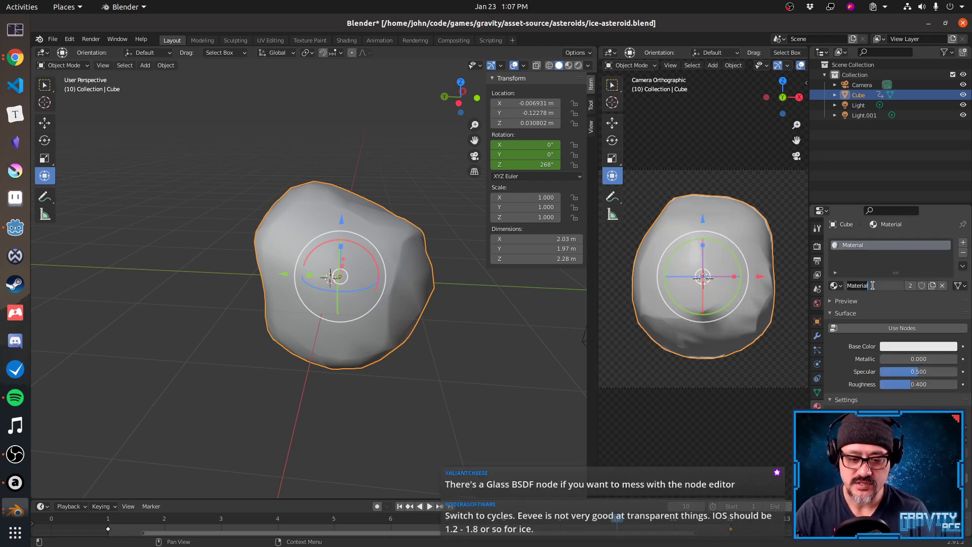
text(ICE)
key(Return)
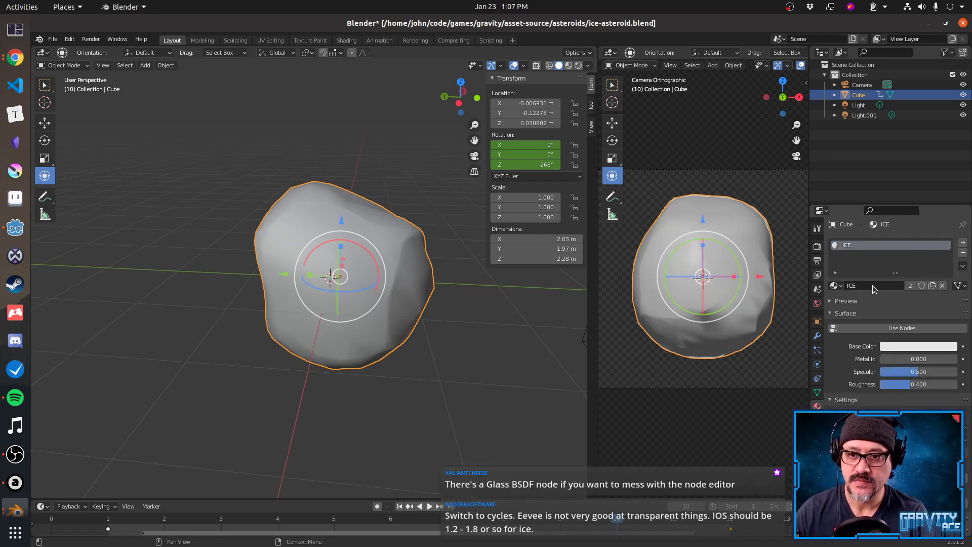
click(873, 285)
key(Return)
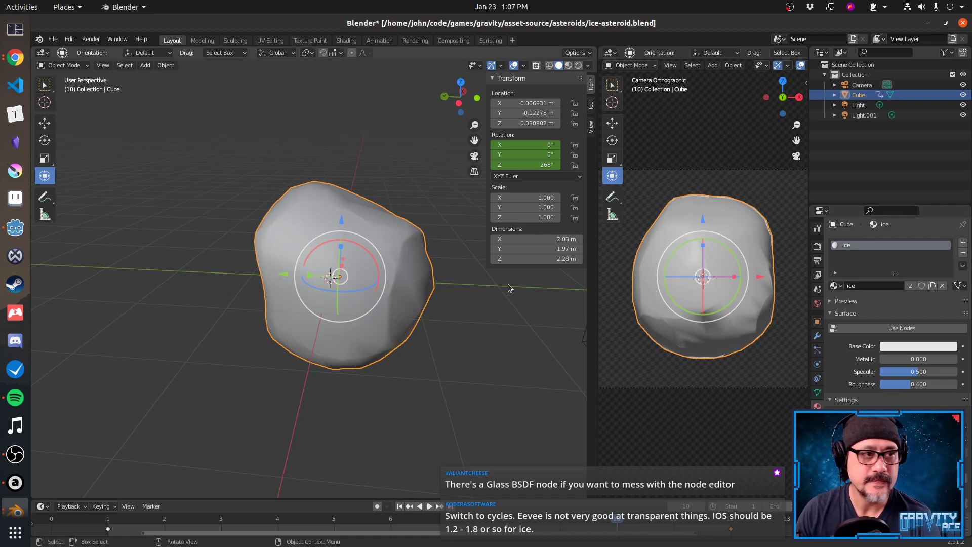
Change the main 3D viewport into a Shader Editor showing the ice material's node tree.
click(59, 66)
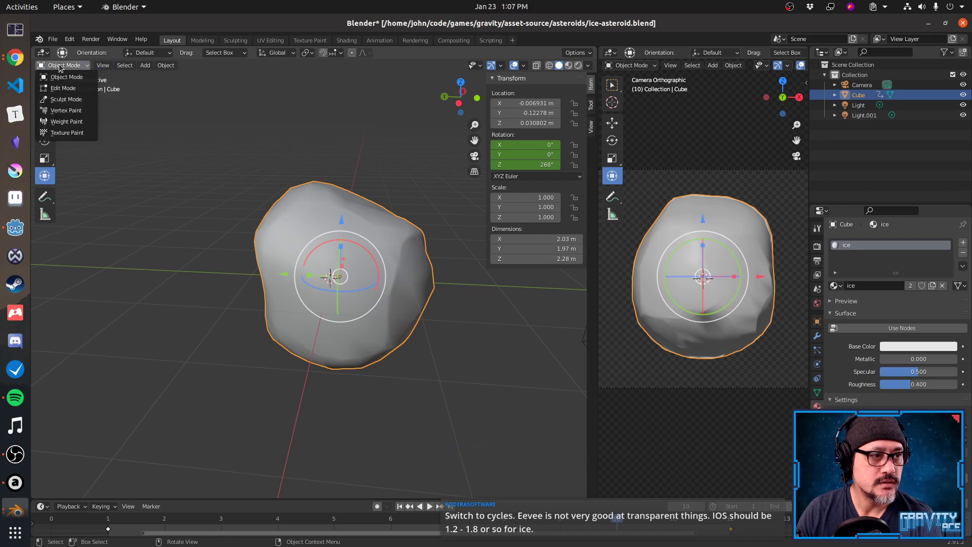
click(43, 53)
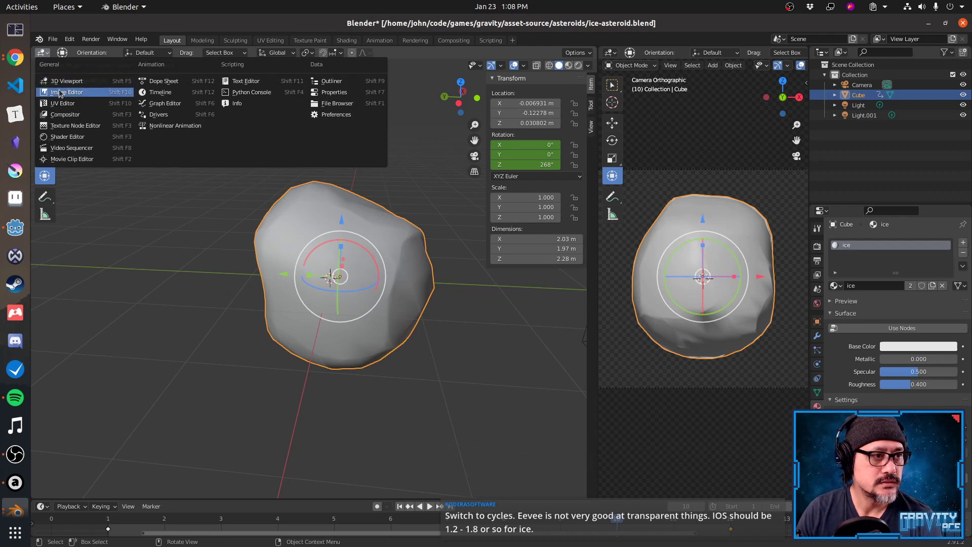
click(71, 137)
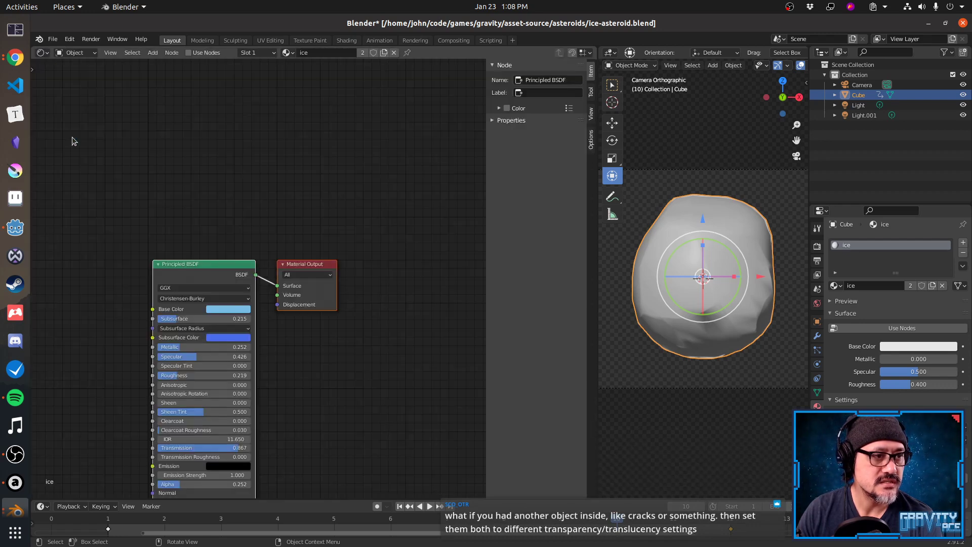
middle_drag(295, 370, 292, 327)
scroll(292, 327, up, 1)
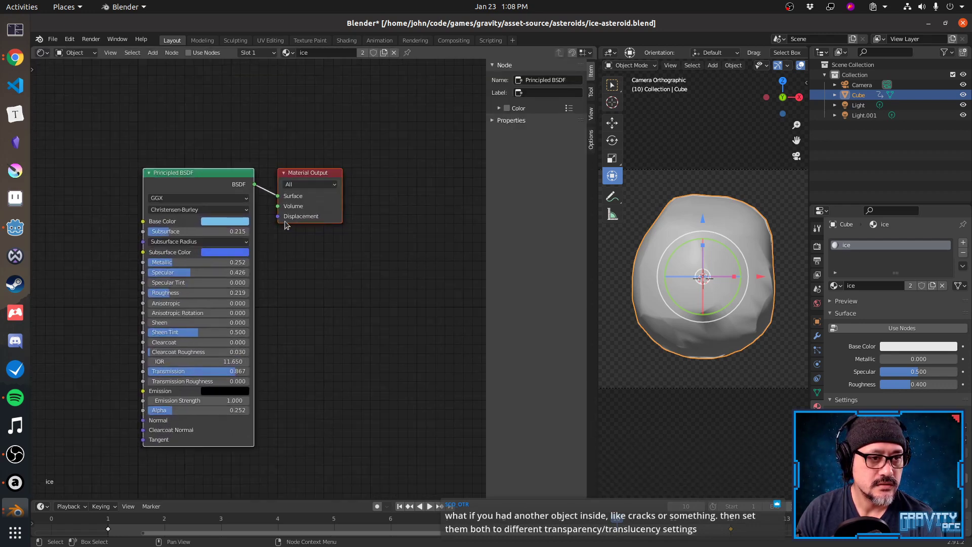
Spread the Principled BSDF and Material Output nodes apart to make room between them.
mouse_move(296, 175)
mouse_down()
mouse_move(333, 171)
mouse_move(292, 172)
mouse_up()
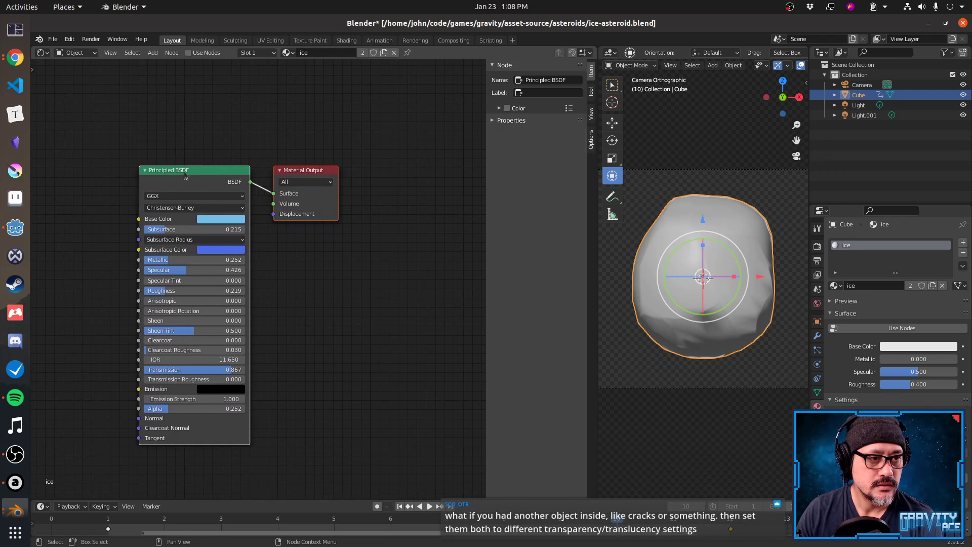
drag(185, 172, 148, 166)
click(269, 165)
drag(269, 165, 363, 140)
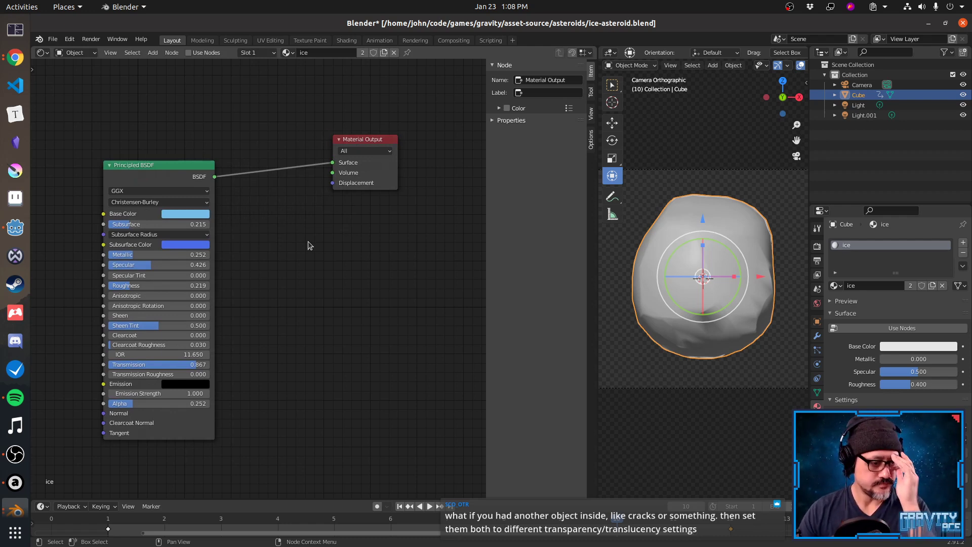
Add a Glass BSDF shader node and connect its BSDF output to the Material Output's Surface input.
key(shift+a)
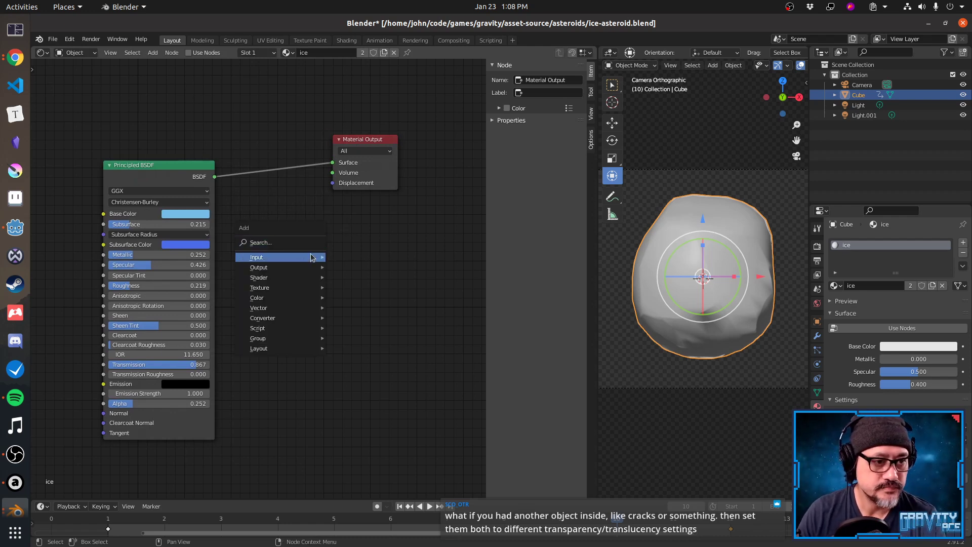
mouse_move(311, 277)
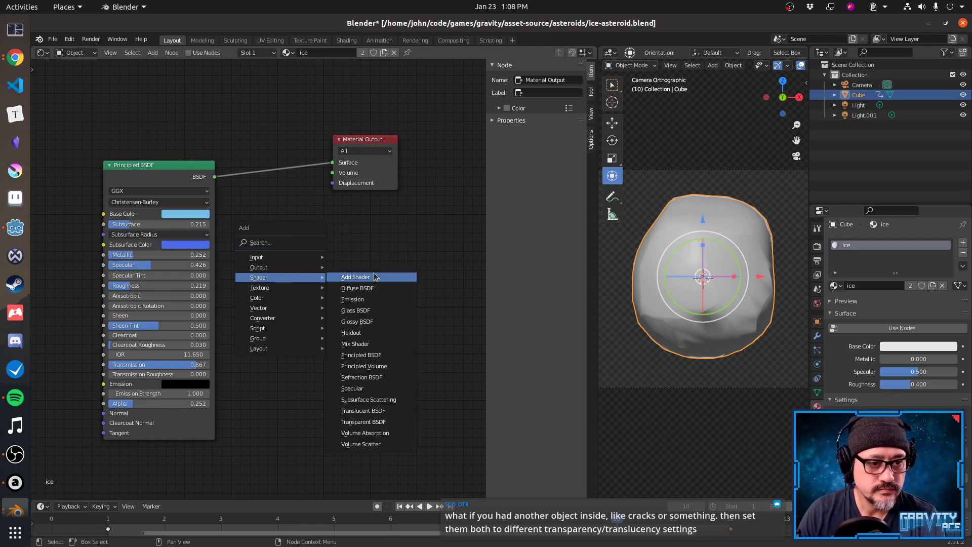
click(375, 310)
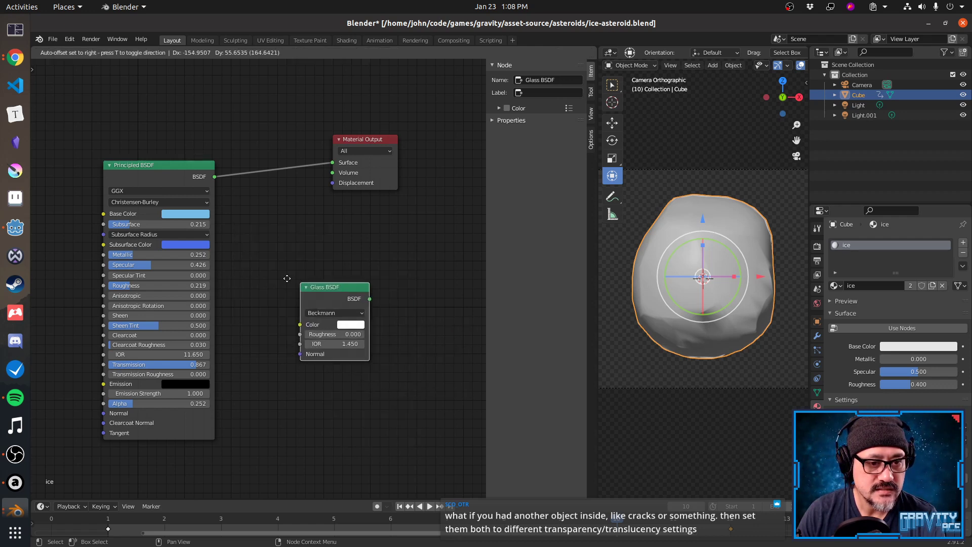
click(310, 270)
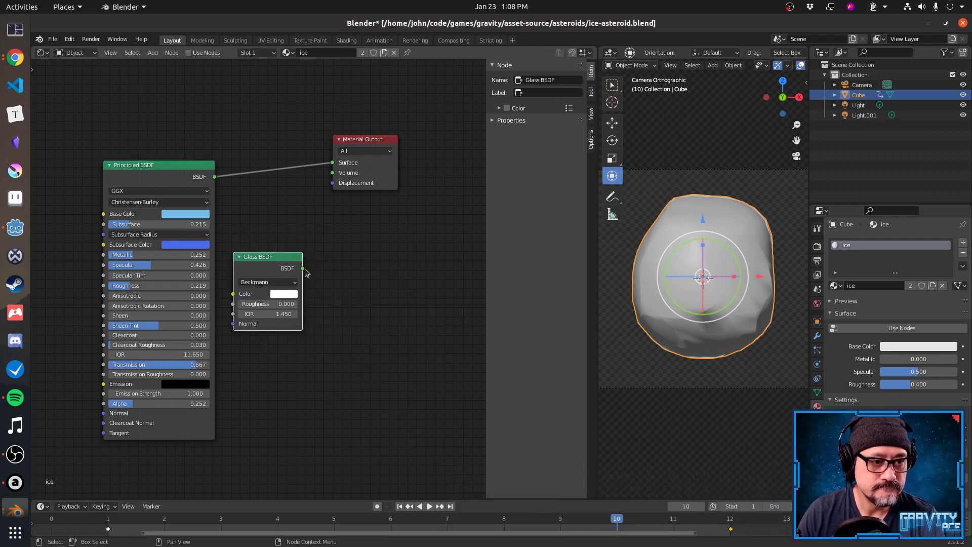
drag(303, 268, 332, 163)
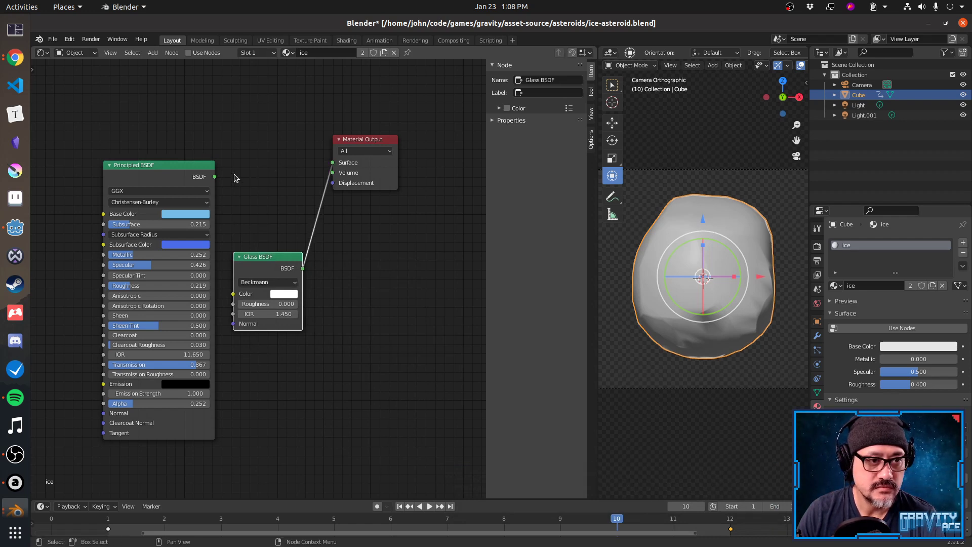
Rearrange the nodes, moving the unused Principled BSDF below the Glass BSDF and Material Output chain.
drag(201, 166, 183, 163)
drag(267, 256, 254, 229)
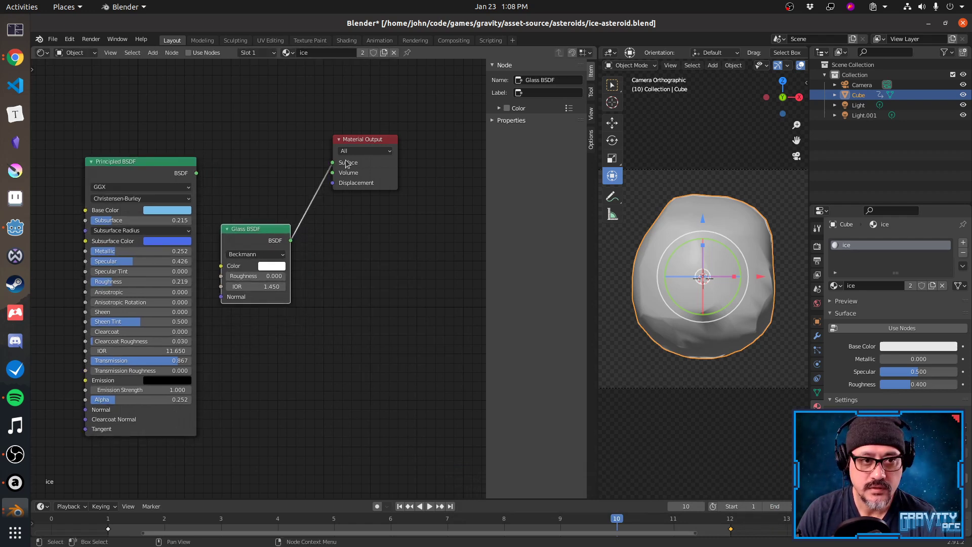
drag(370, 139, 404, 143)
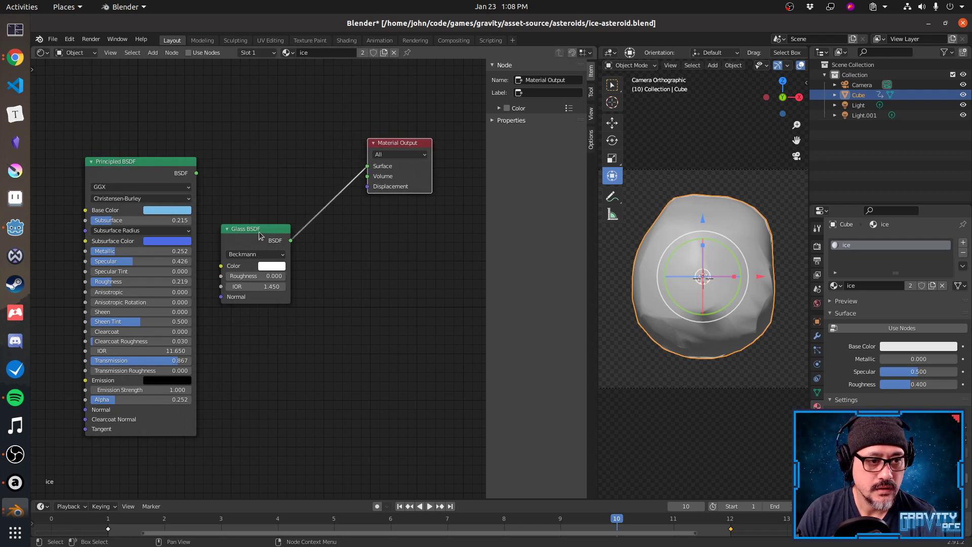
drag(165, 176, 415, 362)
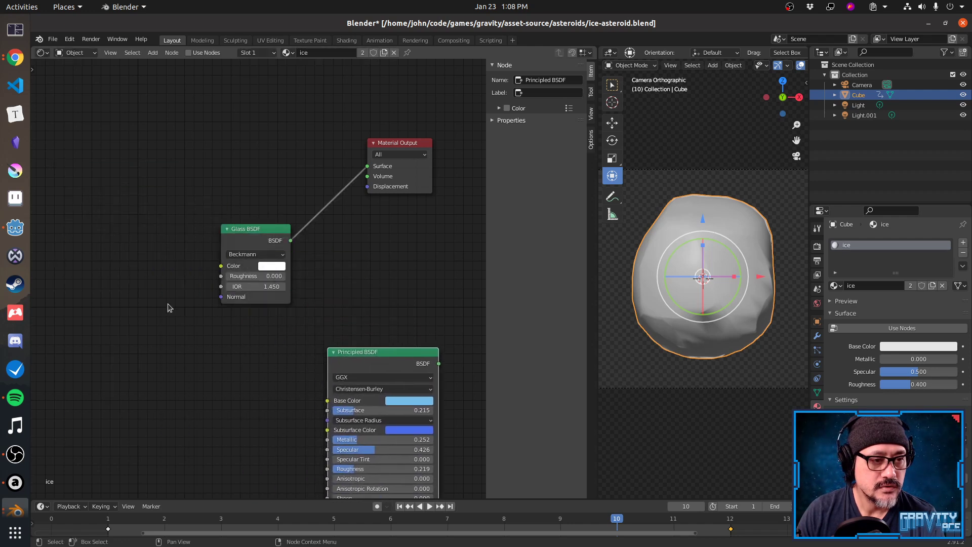
Add an RGB input node with a pale blue colour feeding the Glass BSDF's Color, and move the Glass BSDF slightly upward.
key(shift+a)
mouse_move(146, 239)
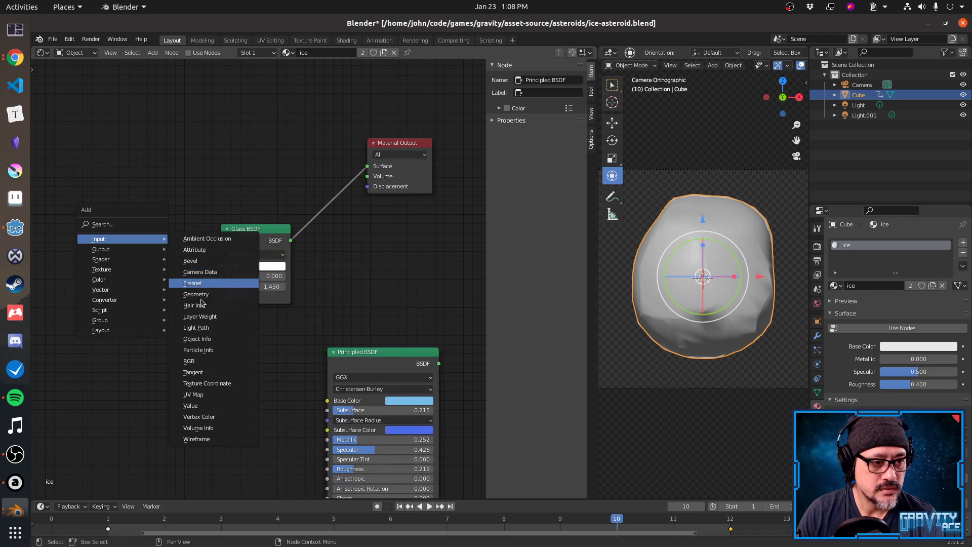
click(205, 362)
click(140, 256)
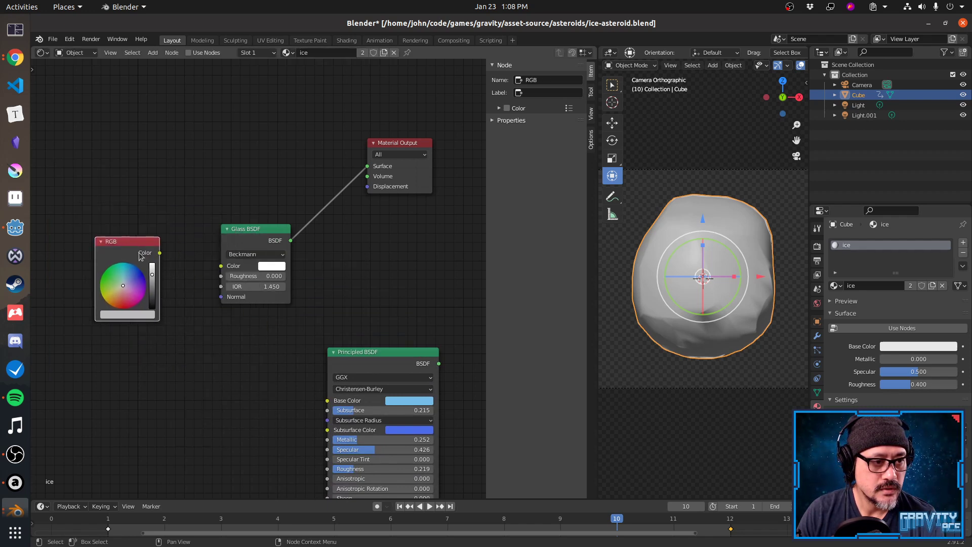
drag(160, 253, 220, 266)
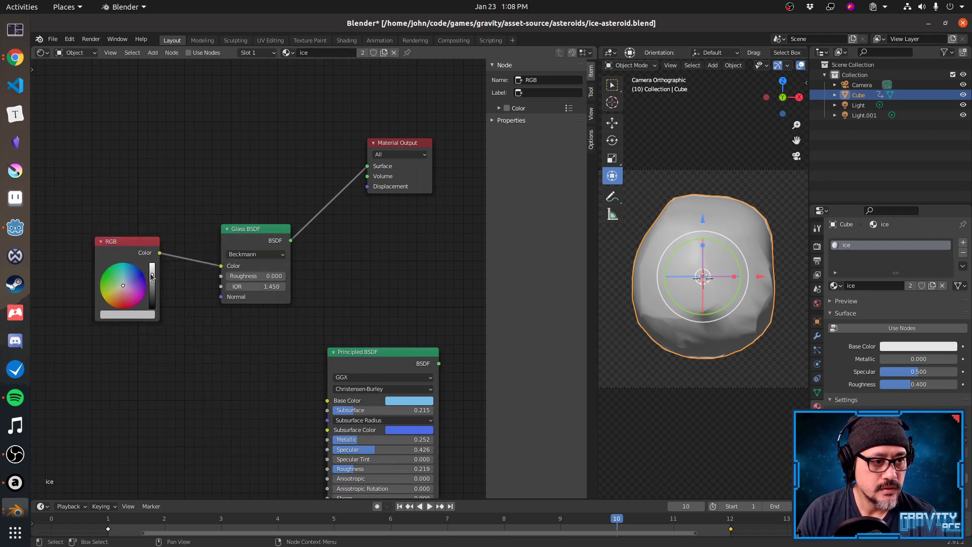
drag(135, 285, 129, 277)
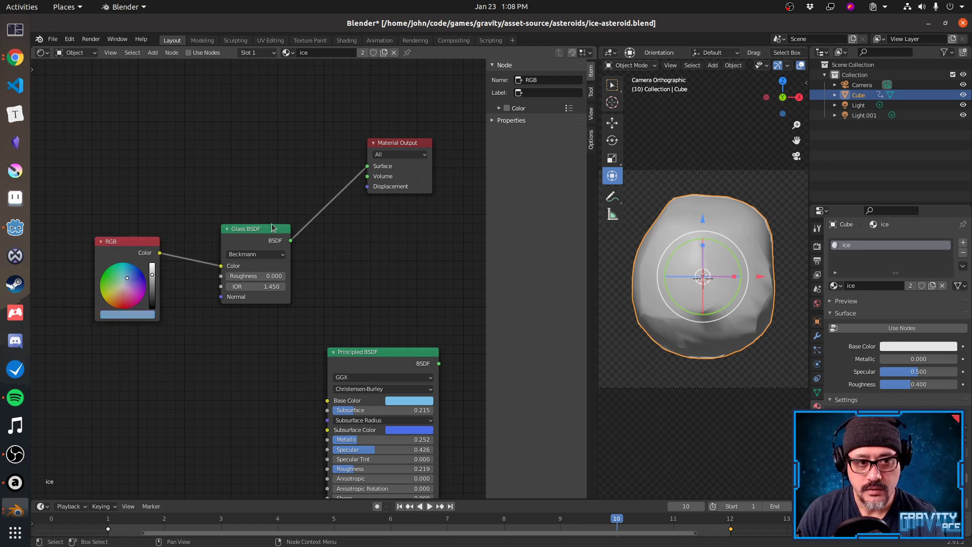
drag(275, 229, 287, 198)
click(442, 278)
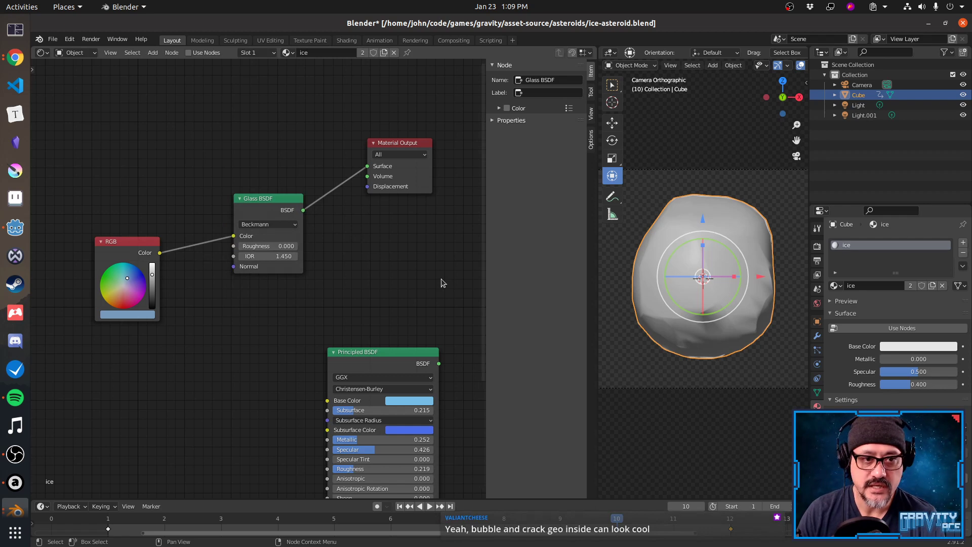
middle_drag(442, 279, 374, 285)
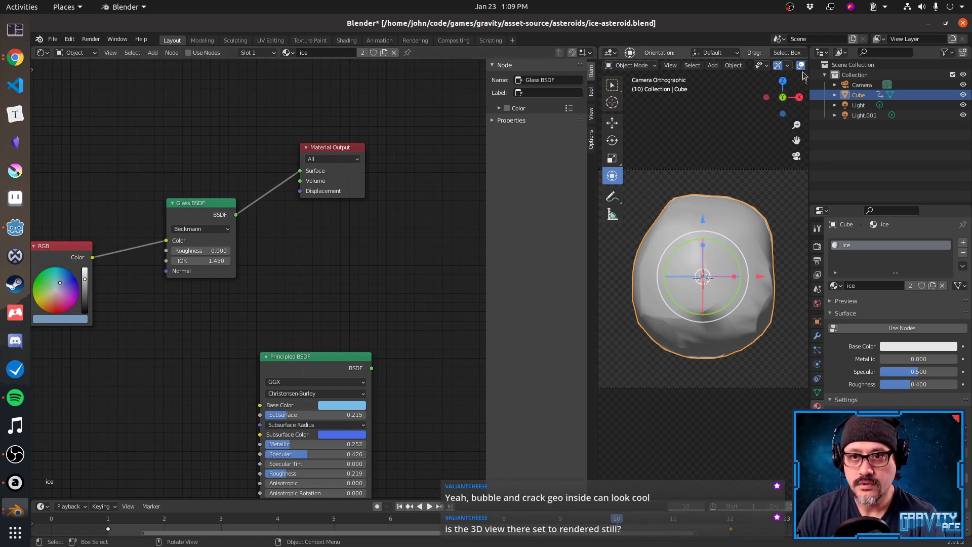
Widen the 3D viewport and try its different shading modes, ending on Rendered.
scroll(778, 95, down, 3)
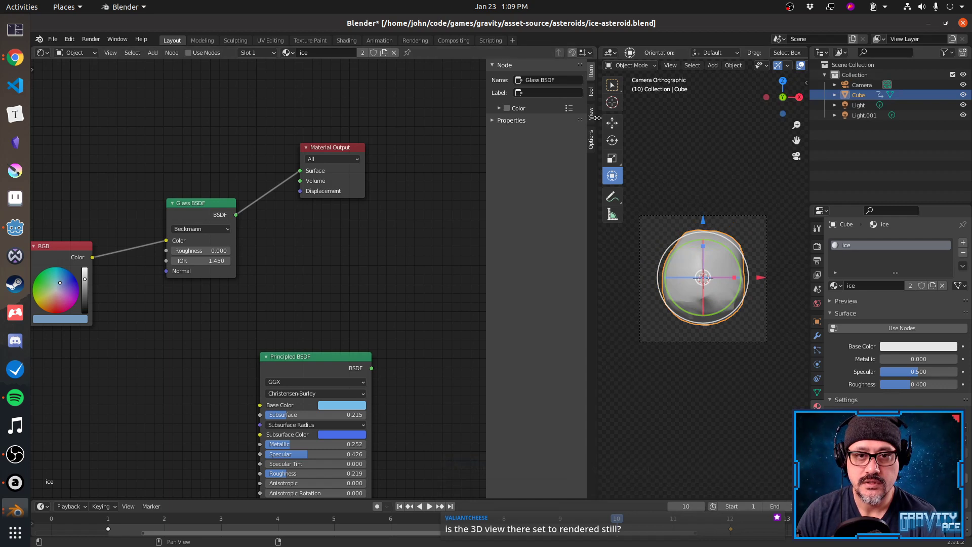
drag(598, 124, 514, 118)
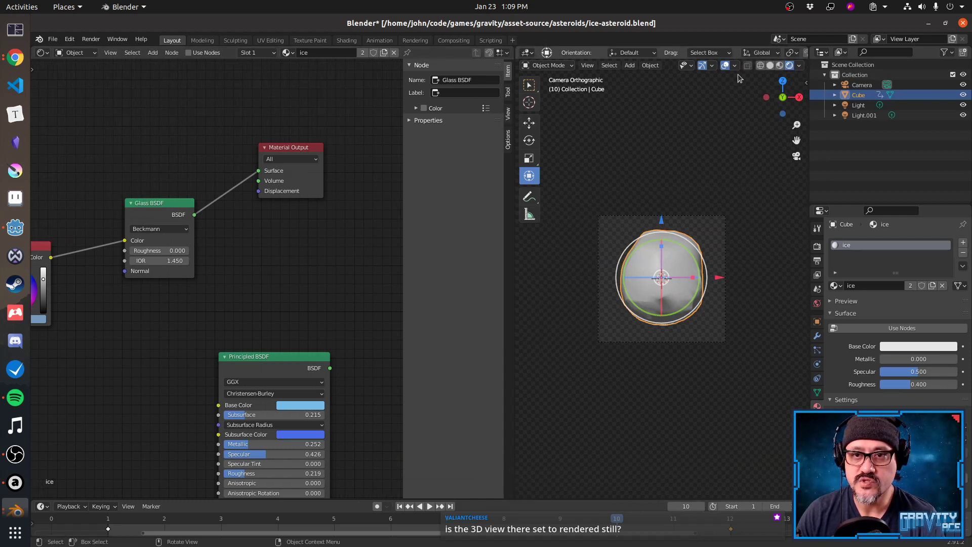
click(780, 67)
click(791, 67)
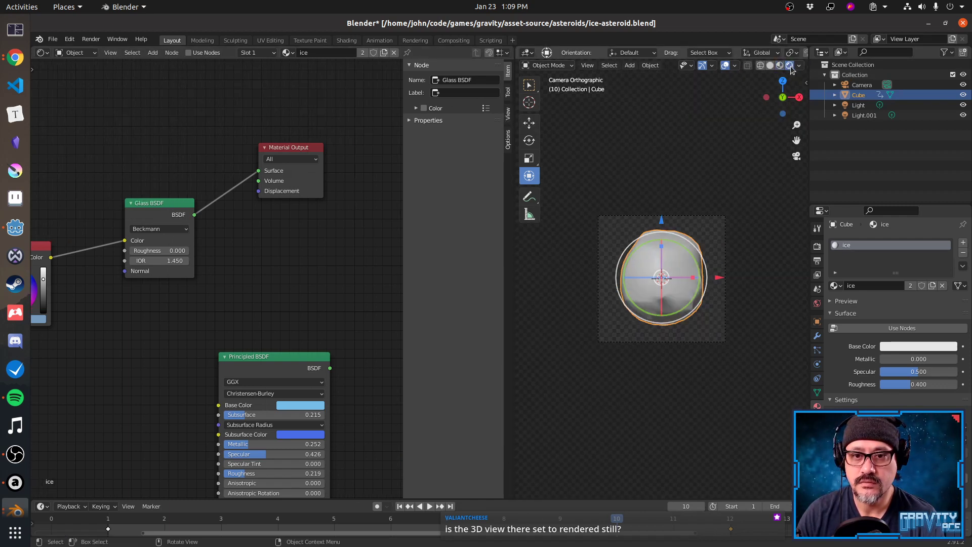
click(770, 66)
click(761, 65)
click(789, 66)
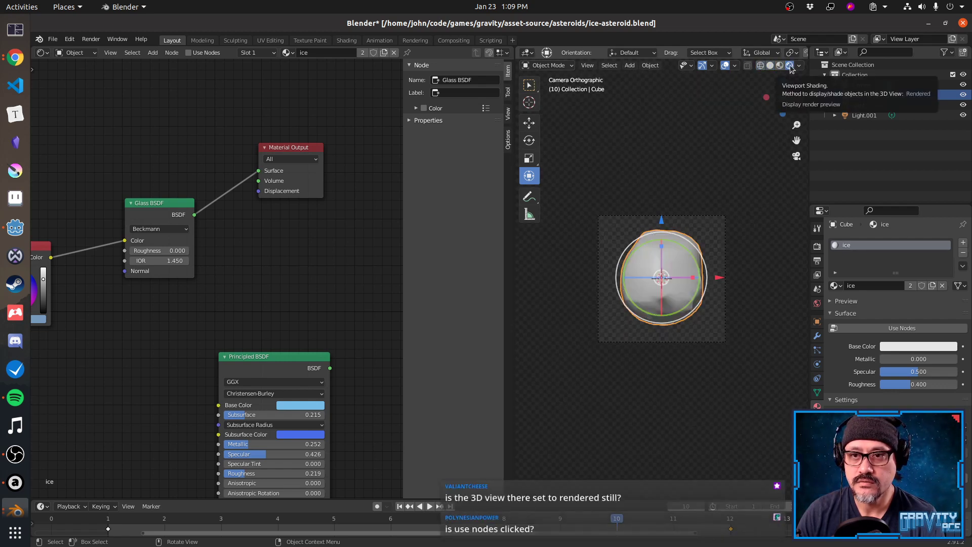
Play the asteroid's rotation animation from the camera view to check how the material renders.
mouse_move(695, 320)
middle_down()
mouse_move(728, 322)
mouse_move(690, 321)
middle_up()
key(KP_0)
key(space)
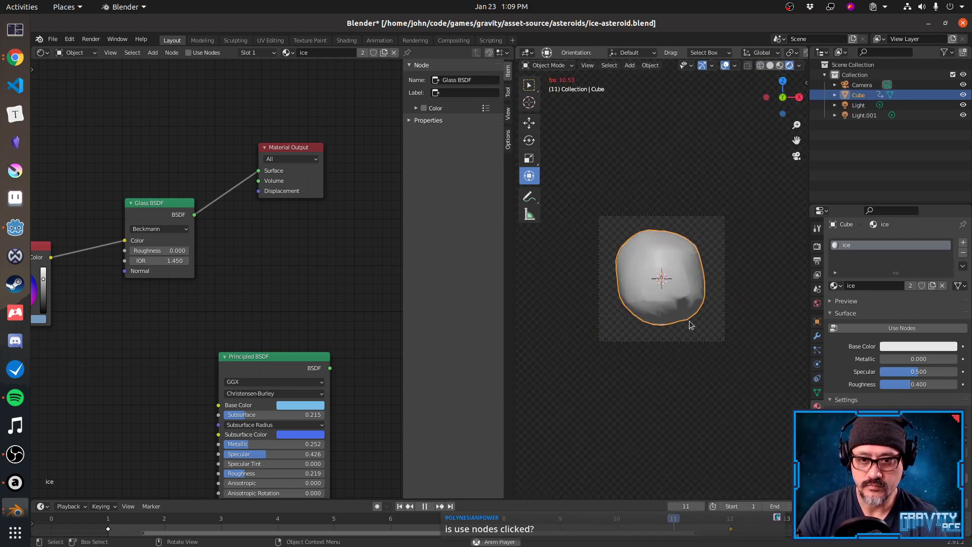
key(space)
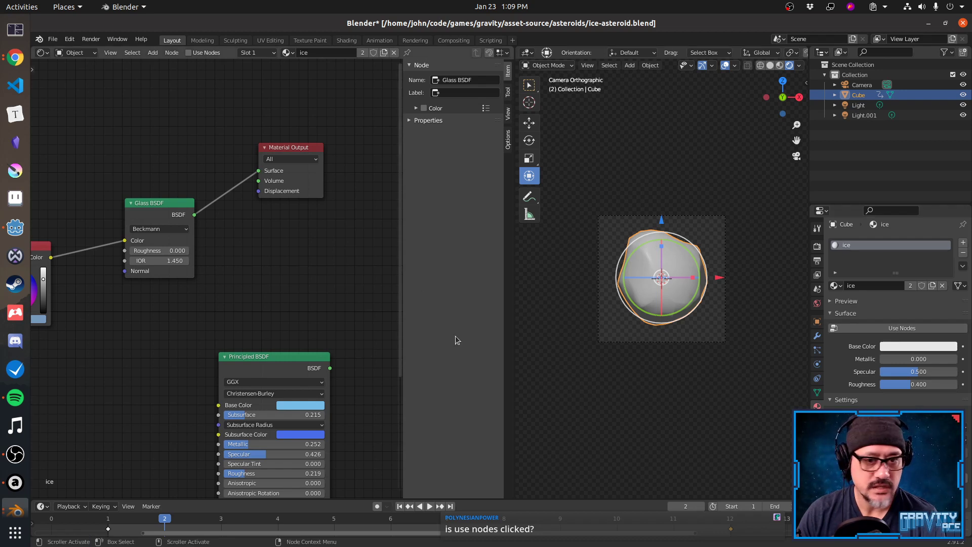
Turn on the use of nodes for the ice material and preview the animation through the camera with the asteroid deselected.
click(896, 329)
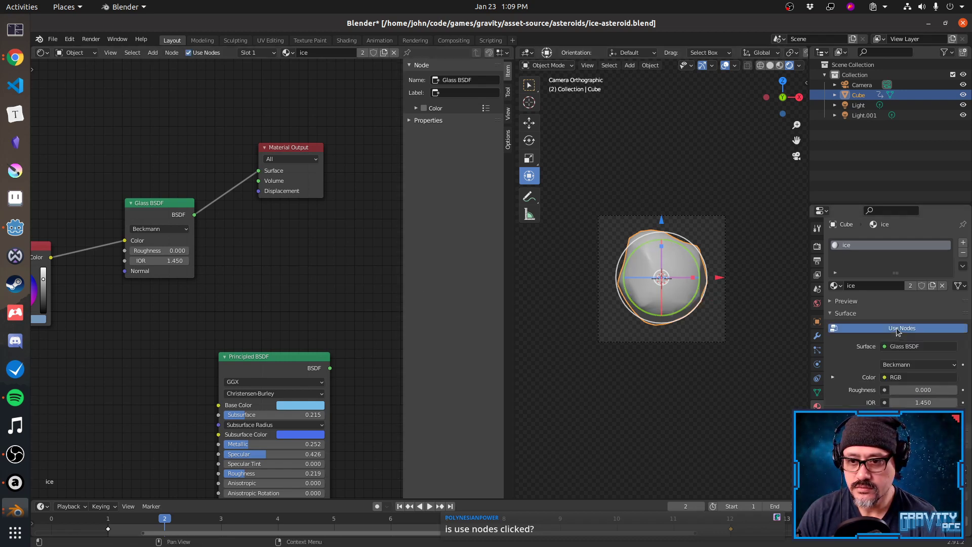
click(707, 372)
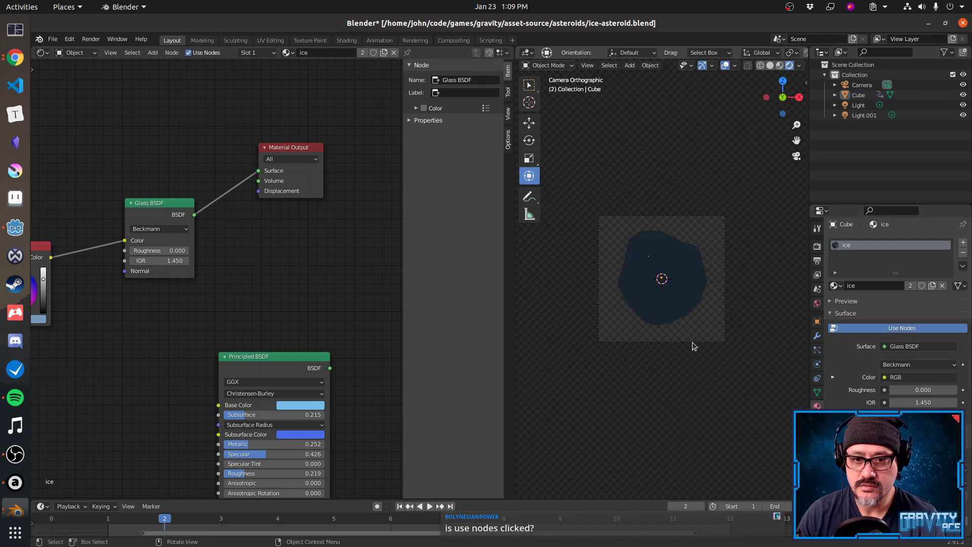
mouse_move(686, 327)
middle_down()
mouse_move(658, 329)
mouse_move(692, 335)
middle_up()
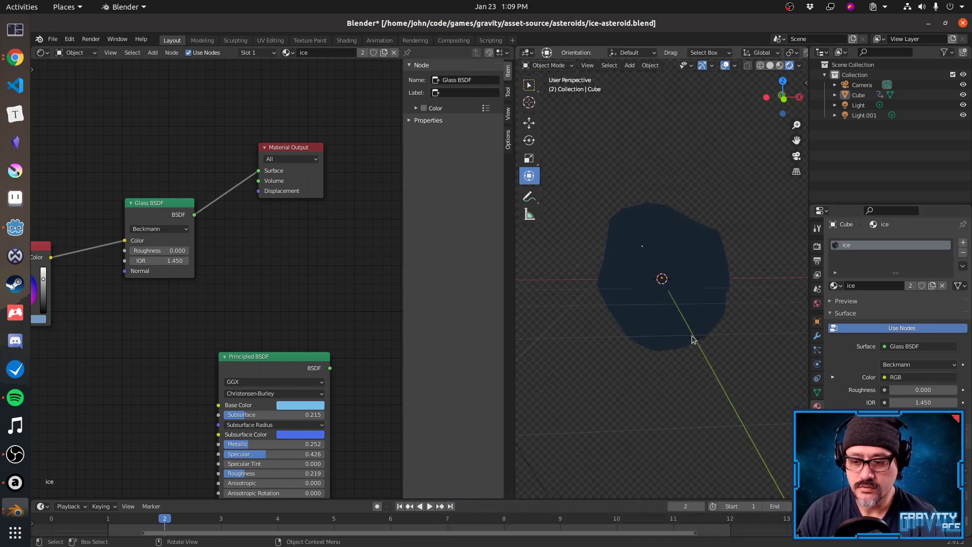
key(KP_0)
key(space)
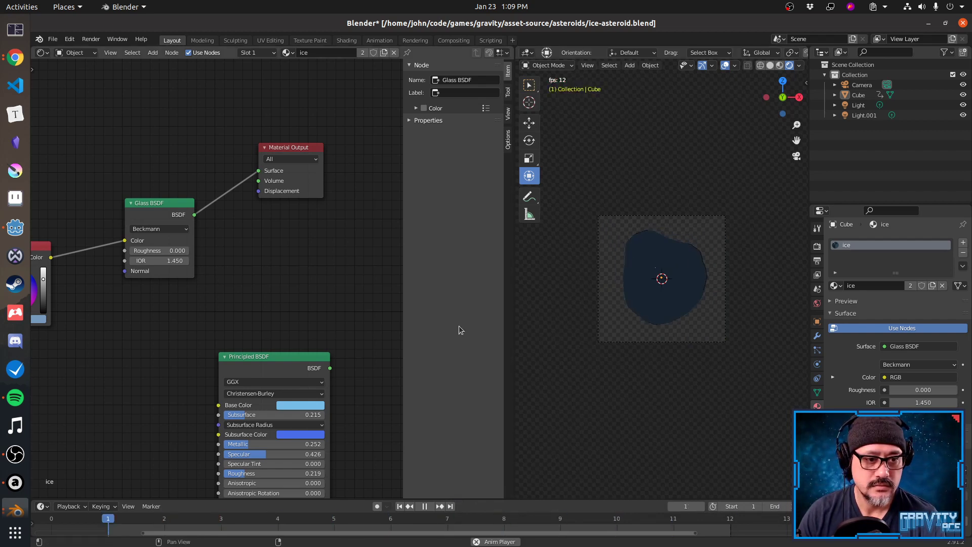
key(space)
Connect the Principled BSDF to the Material Output's Surface and play the animation for comparison.
click(289, 356)
drag(289, 356, 259, 170)
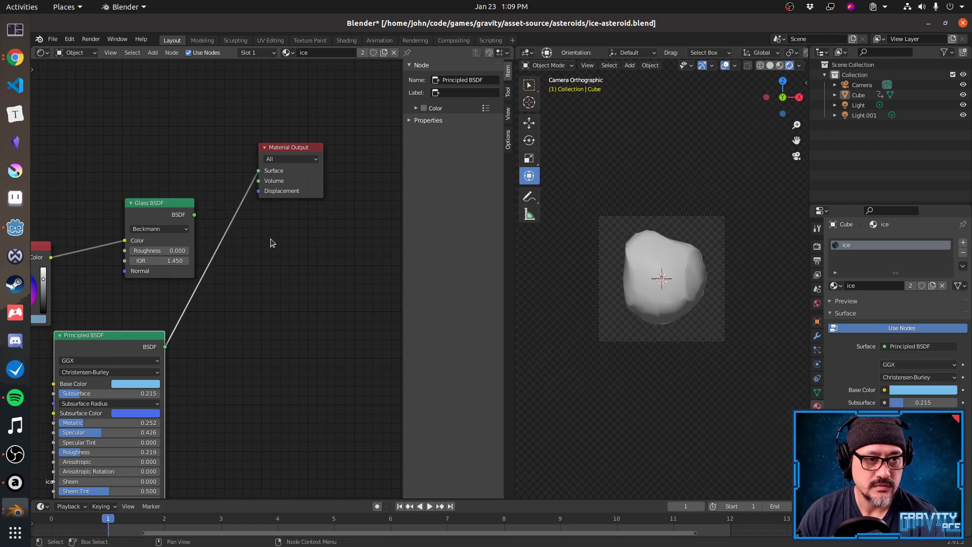
key(space)
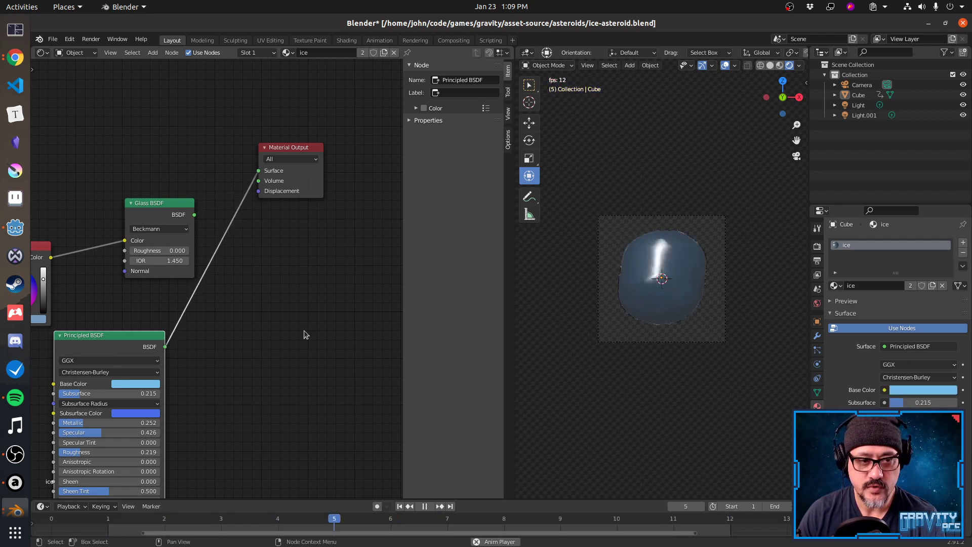
key(space)
Reconnect the Glass BSDF to the Material Output's Surface and preview the animation.
drag(194, 215, 258, 171)
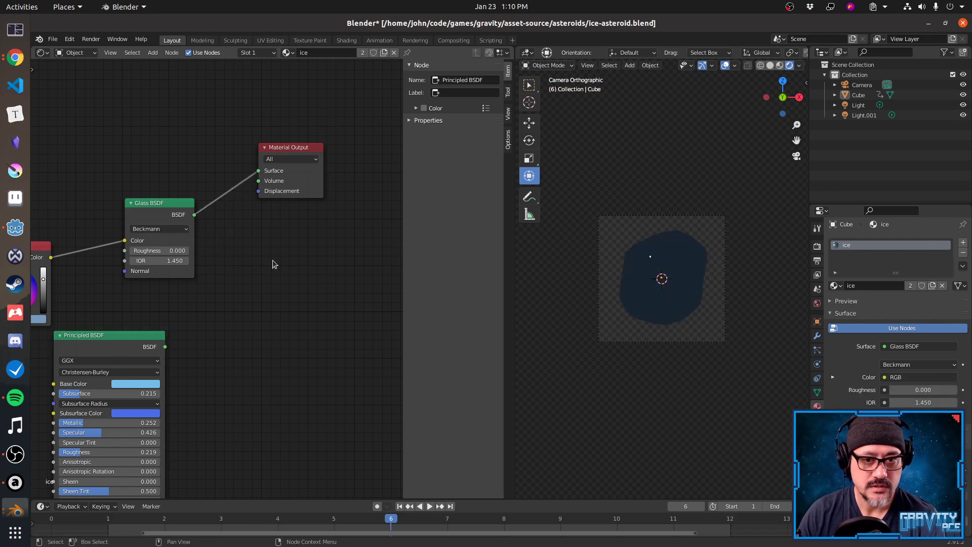
key(space)
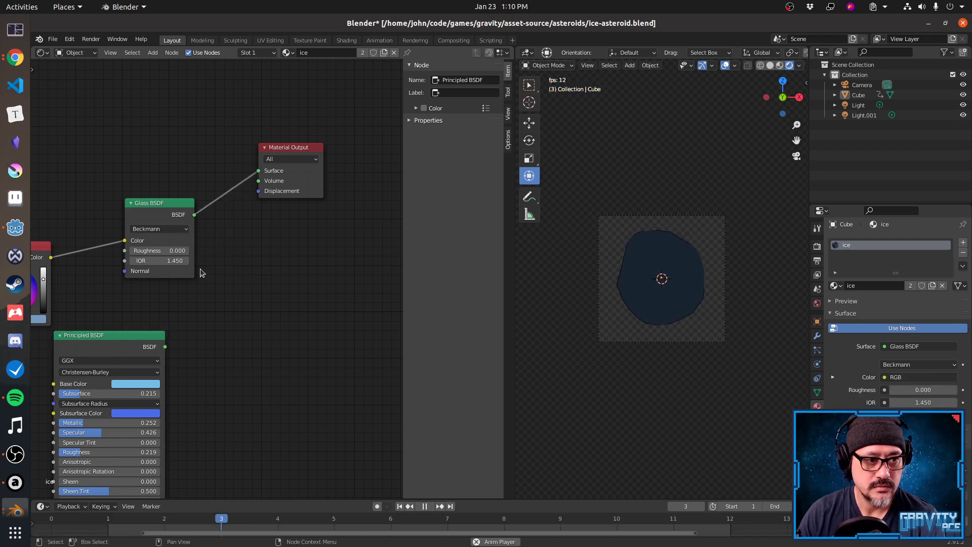
key(space)
Set the Glass BSDF's IOR to 2.950 and Roughness to 0.508, and preview the animation.
drag(180, 263, 243, 264)
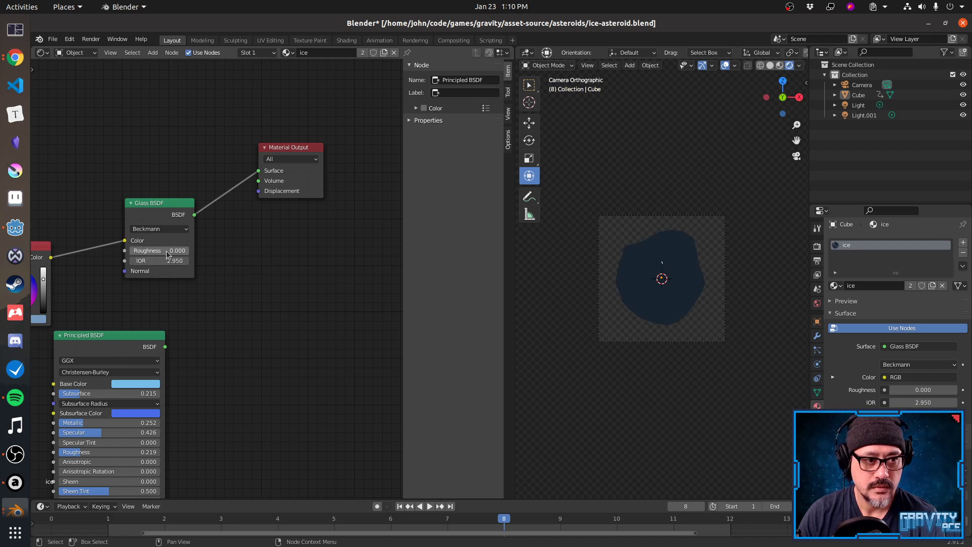
drag(152, 251, 197, 251)
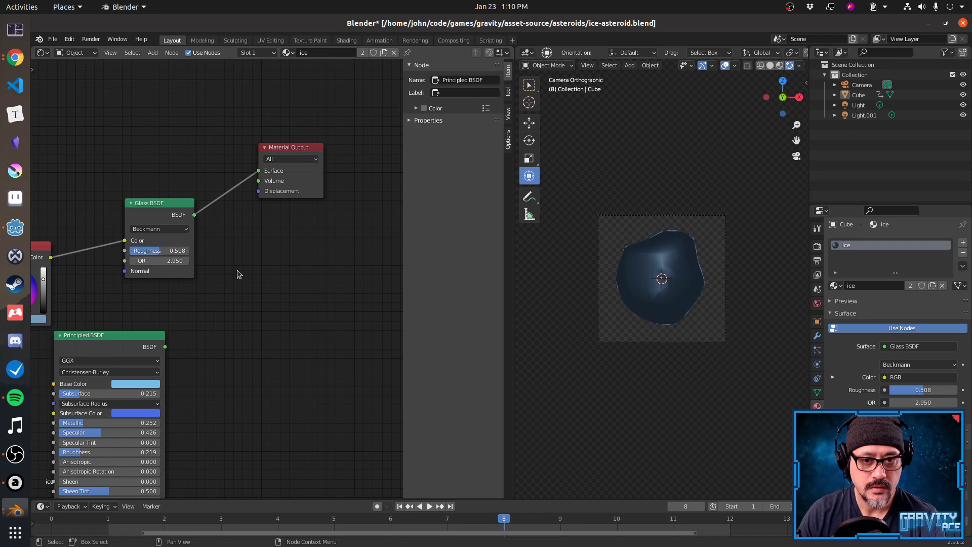
key(space)
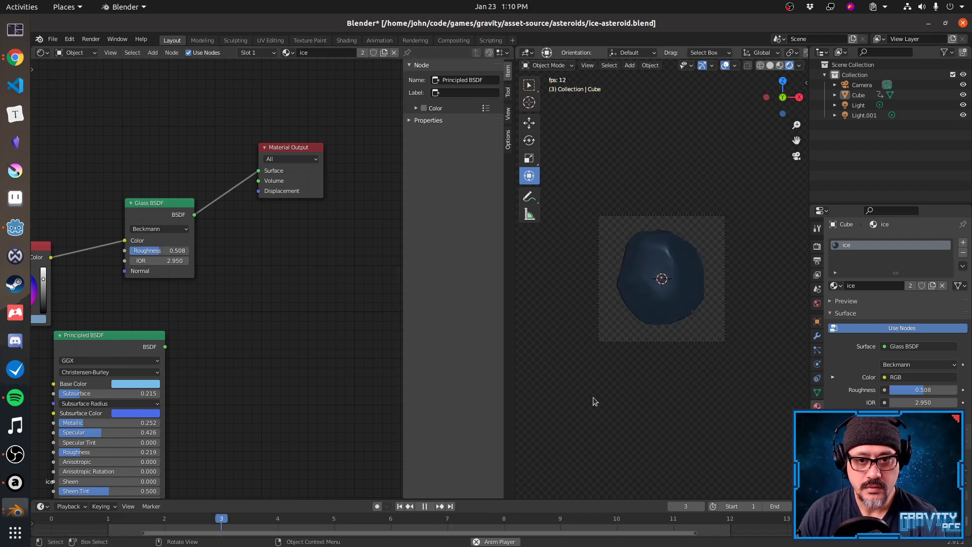
key(space)
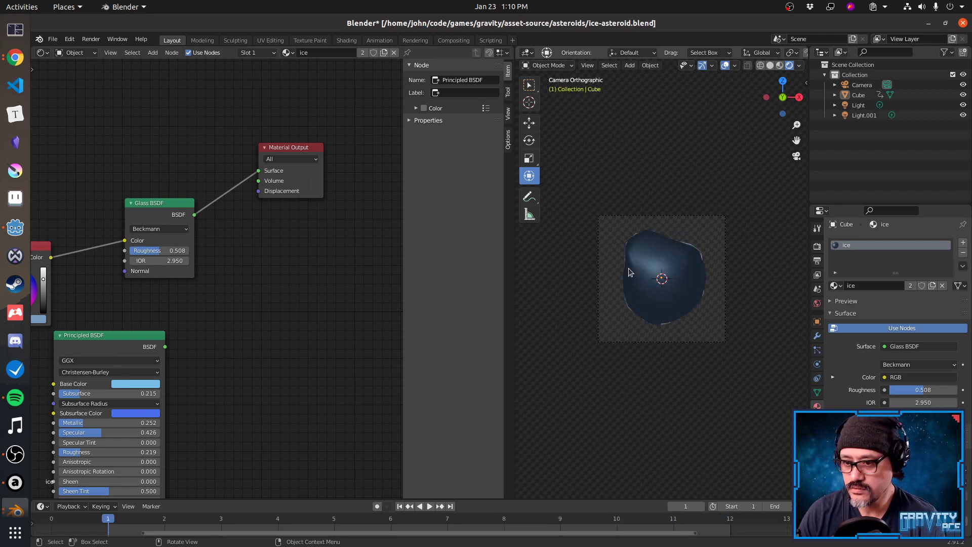
Lower the Glass BSDF's Roughness to 0.397 and play the animation to review the highlights.
drag(907, 389, 899, 389)
key(space)
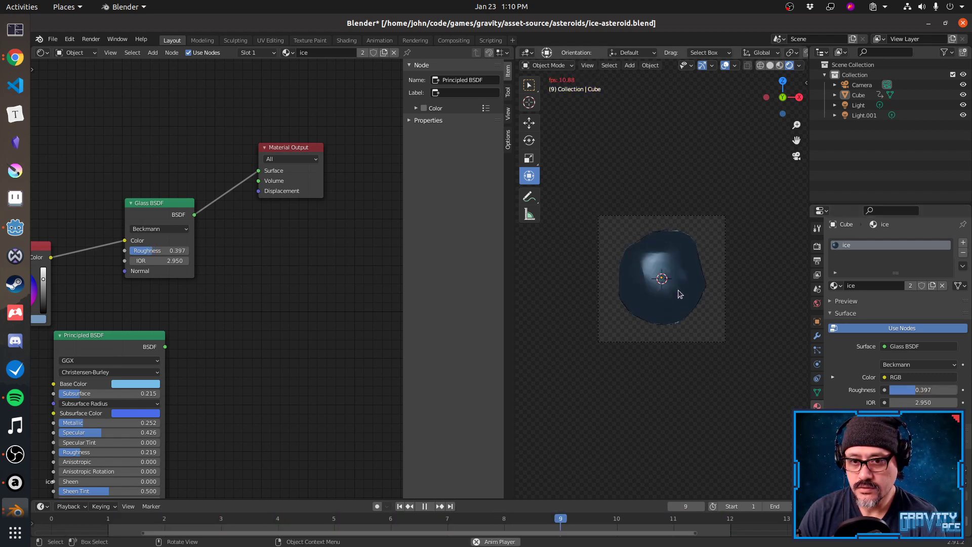
key(space)
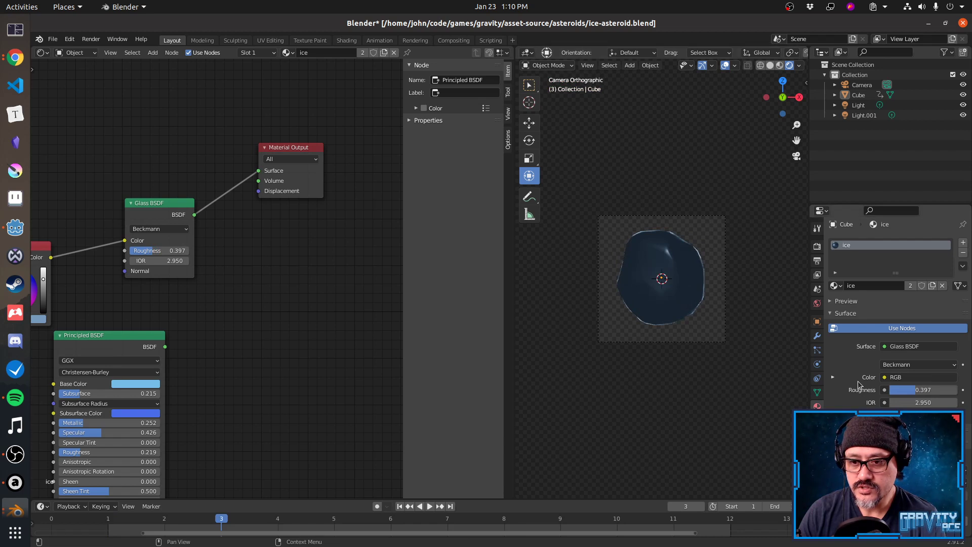
scroll(858, 385, down, 2)
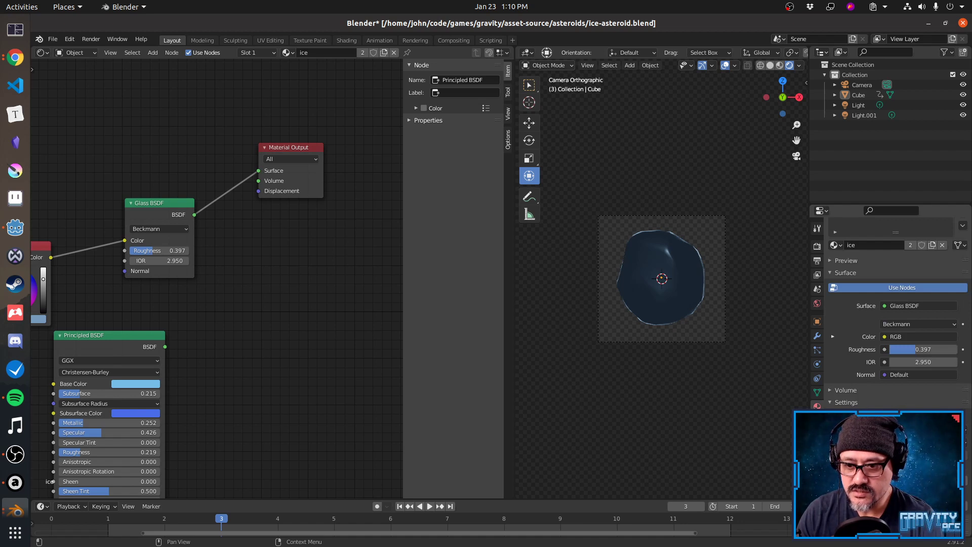
Play the rotation animation at closer magnification to examine the glass highlights on the asteroid.
scroll(896, 314, down, 1)
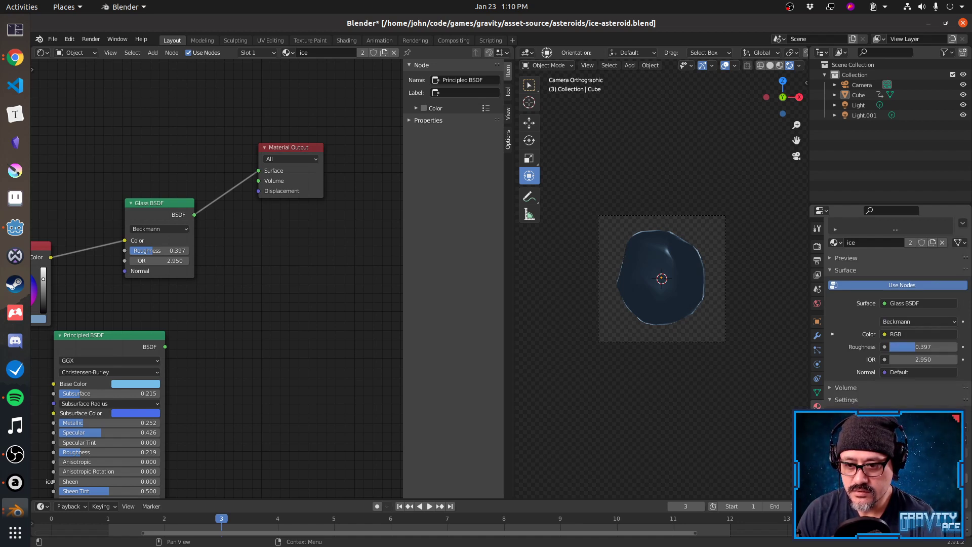
key(space)
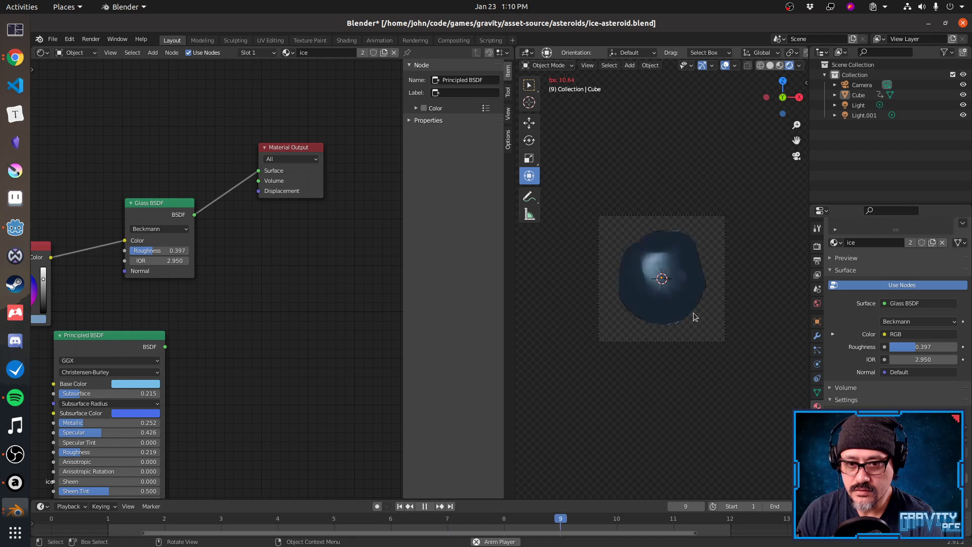
key(space)
key(space)
scroll(691, 300, up, 7)
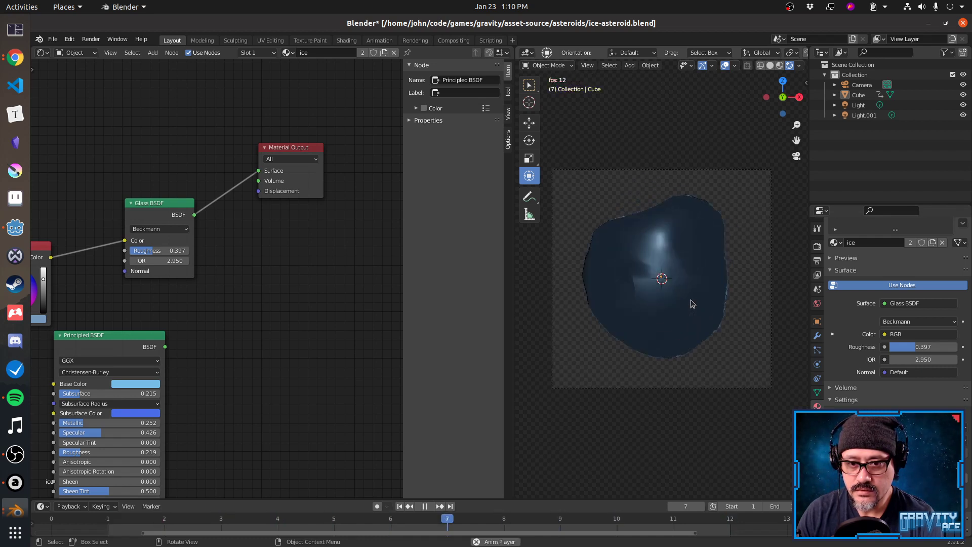
key(space)
scroll(691, 299, down, 3)
key(space)
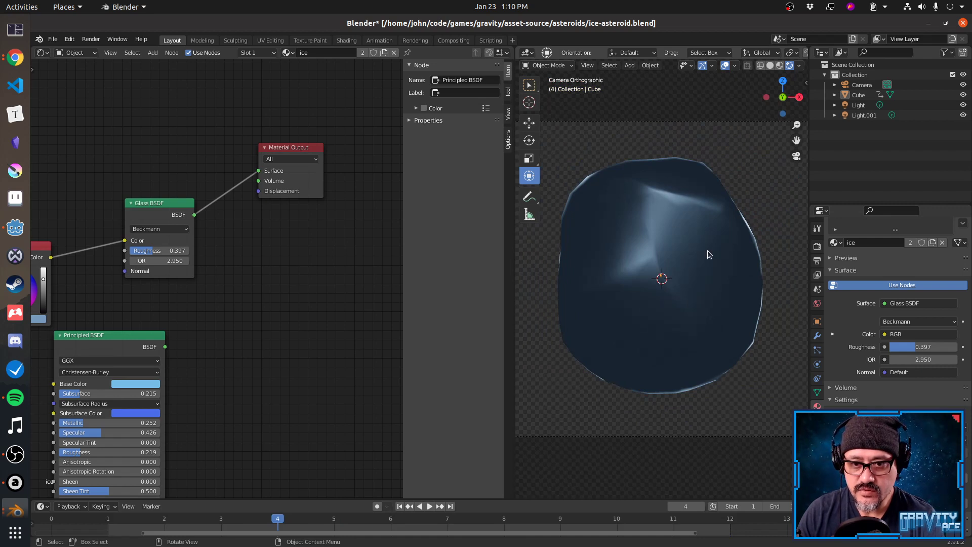
Split the 3D viewport into two stacked views and widen them by narrowing the node editor.
mouse_move(644, 339)
middle_down()
mouse_move(679, 354)
mouse_move(668, 360)
mouse_move(658, 350)
middle_up()
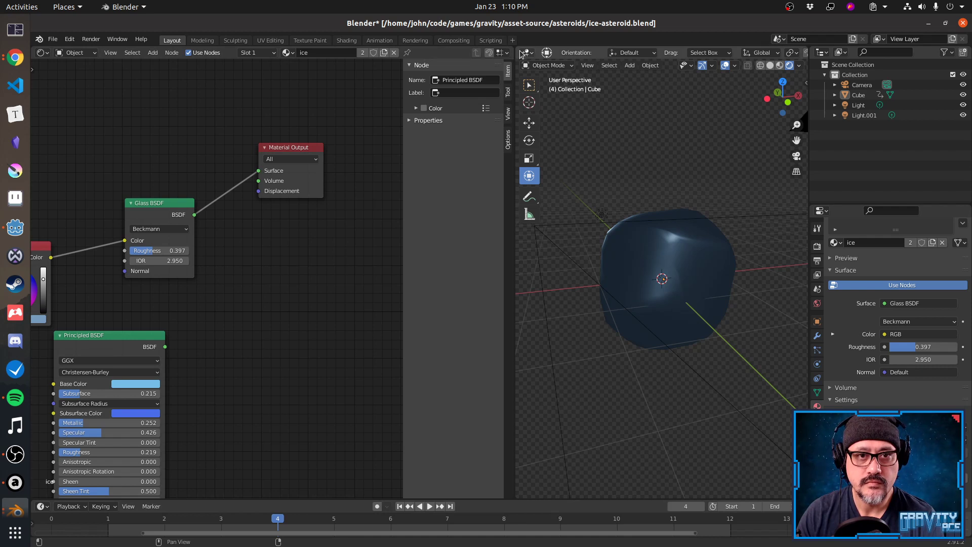
drag(517, 51, 515, 261)
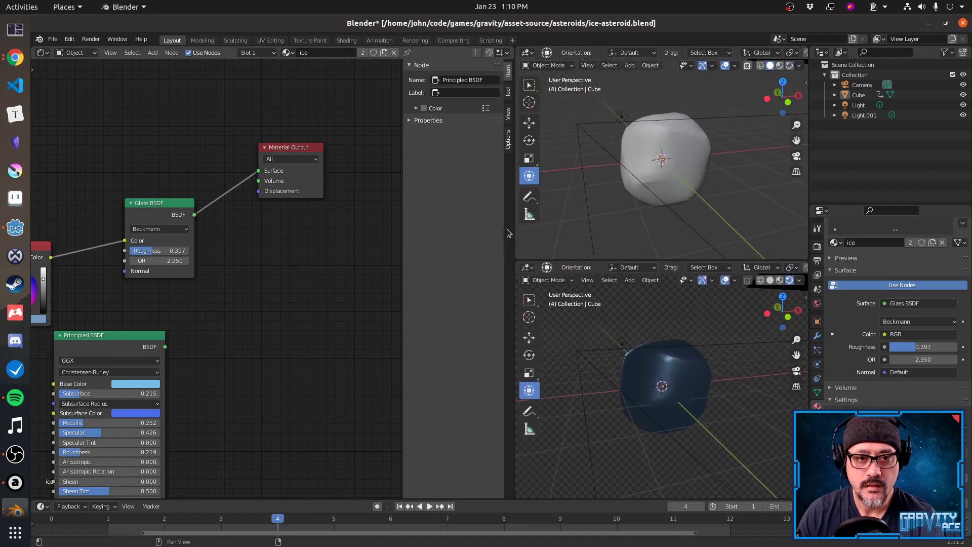
drag(514, 234, 342, 243)
scroll(552, 155, down, 4)
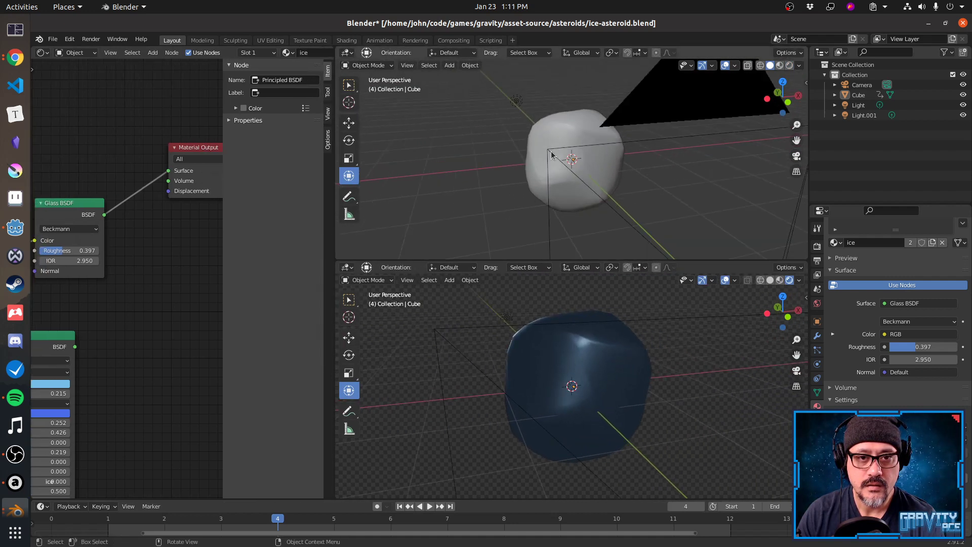
Duplicate the asteroid, place the copy about 2.8 m away along the global Y axis behind the original, and deselect it.
middle_drag(553, 155, 591, 159)
click(591, 160)
key(shift+d)
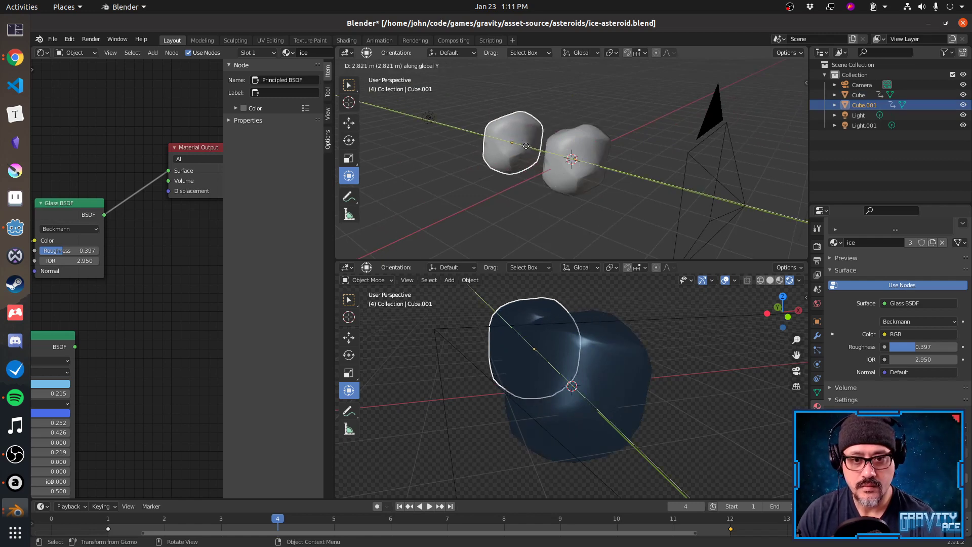
click(526, 145)
middle_drag(689, 310, 743, 306)
scroll(621, 388, up, 2)
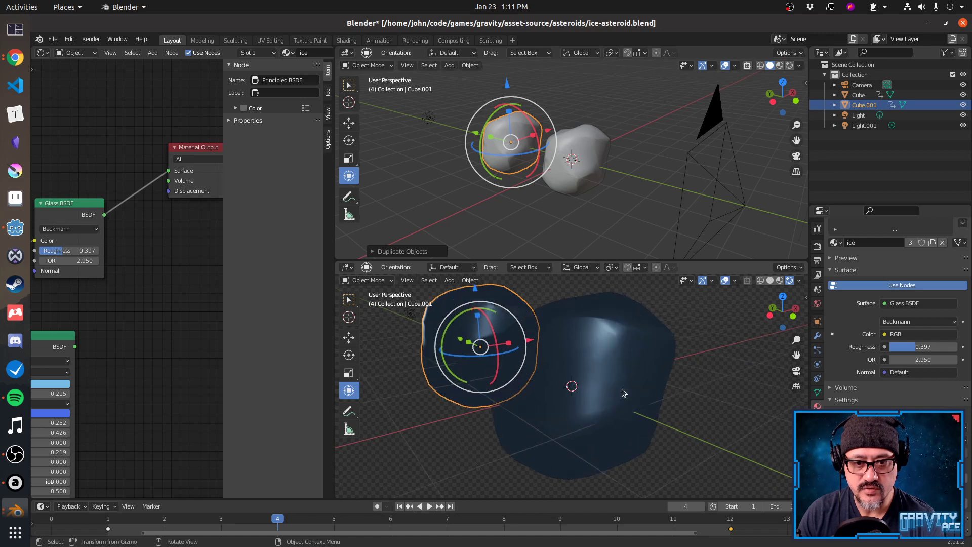
click(685, 390)
middle_drag(612, 381, 631, 361)
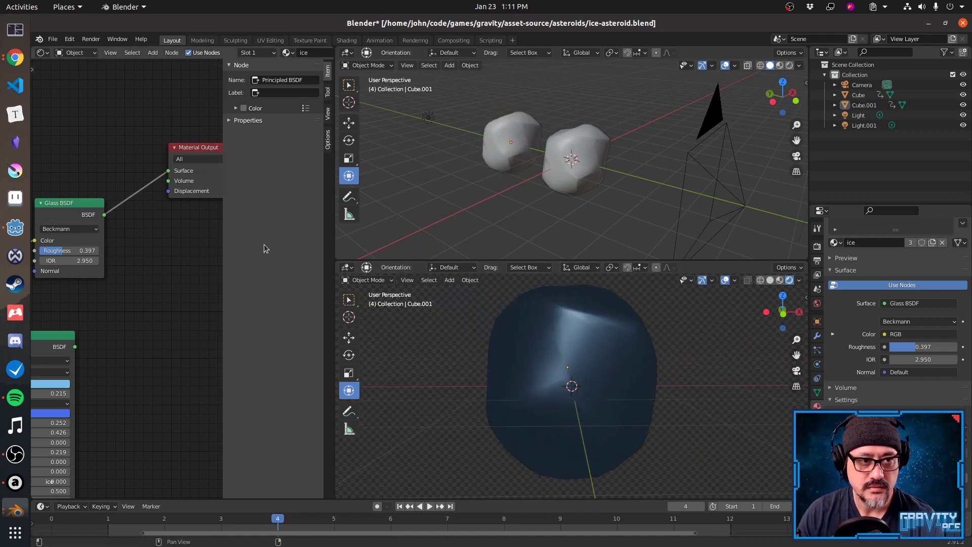
Hide the node editor's sidebar and play the animation to check the front asteroid's transparency against the copy behind it.
key(n)
middle_drag(240, 323, 278, 338)
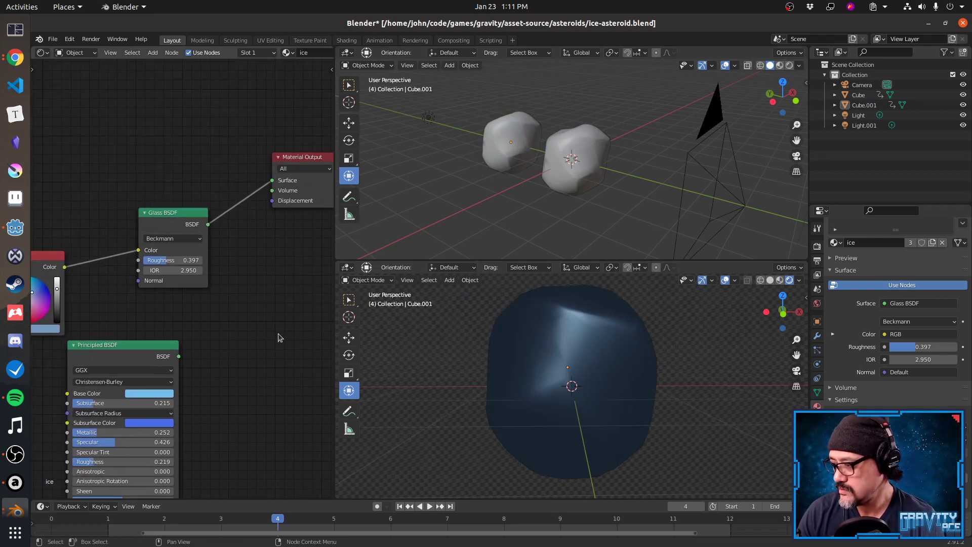
middle_drag(479, 332, 561, 348)
key(space)
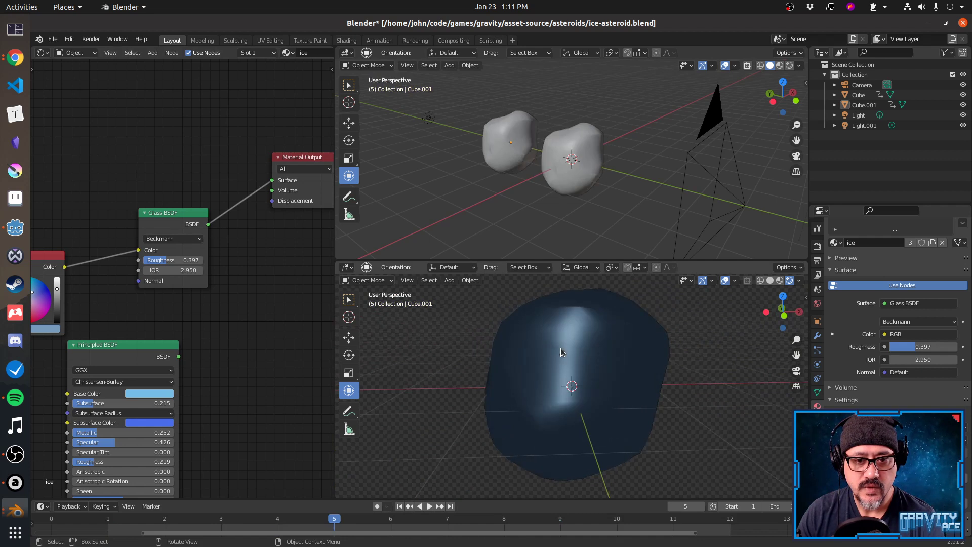
key(Escape)
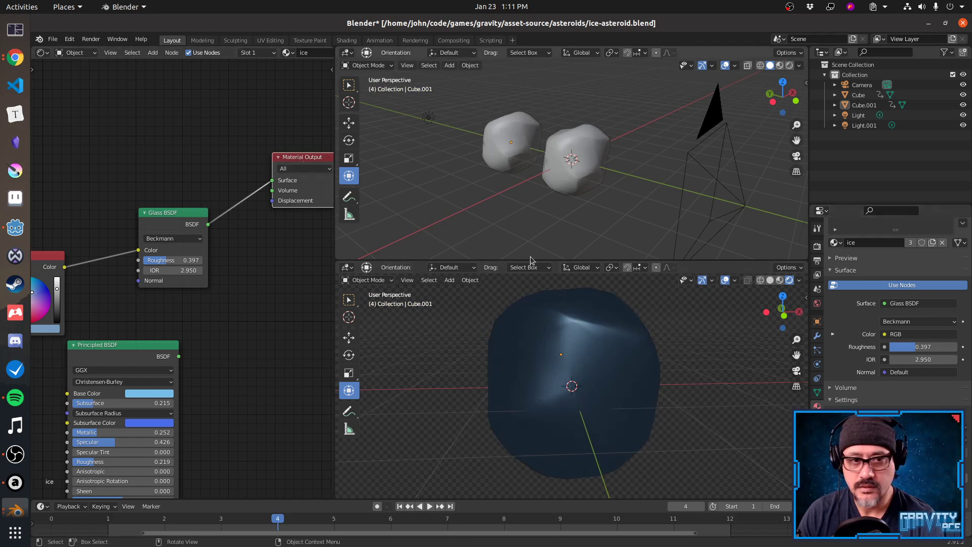
On the original asteroid's ice material, compare the look with nodes disabled and enabled, and with the Glass BSDF disconnected and reconnected.
click(586, 168)
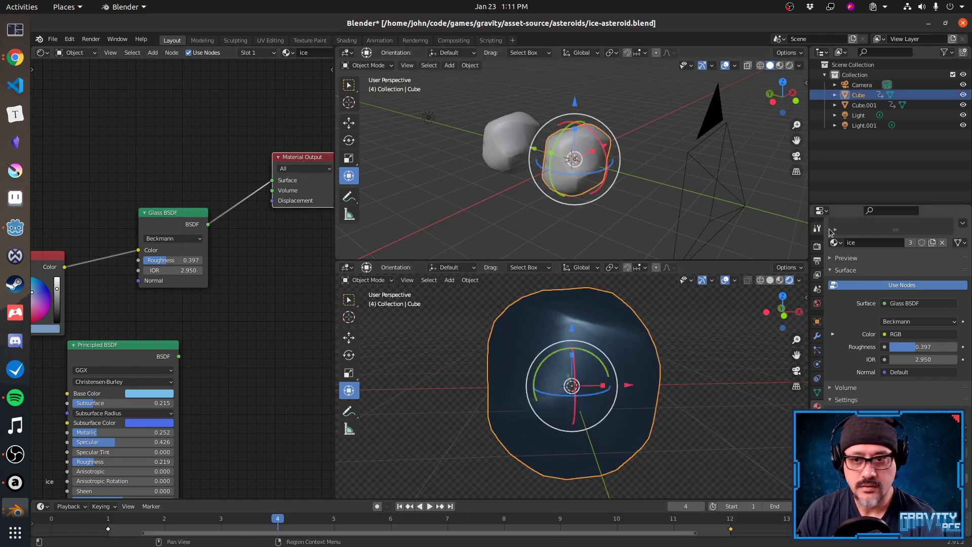
click(901, 285)
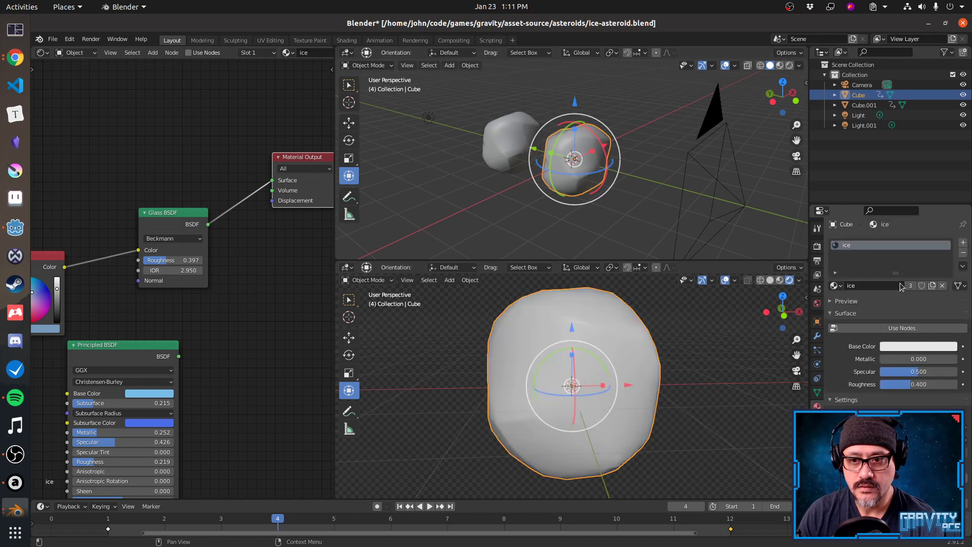
click(902, 328)
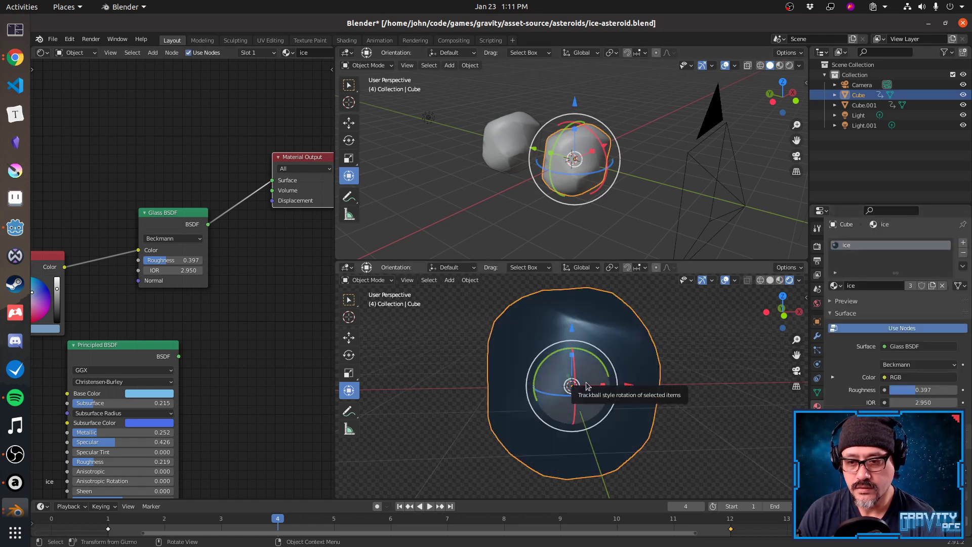
click(885, 332)
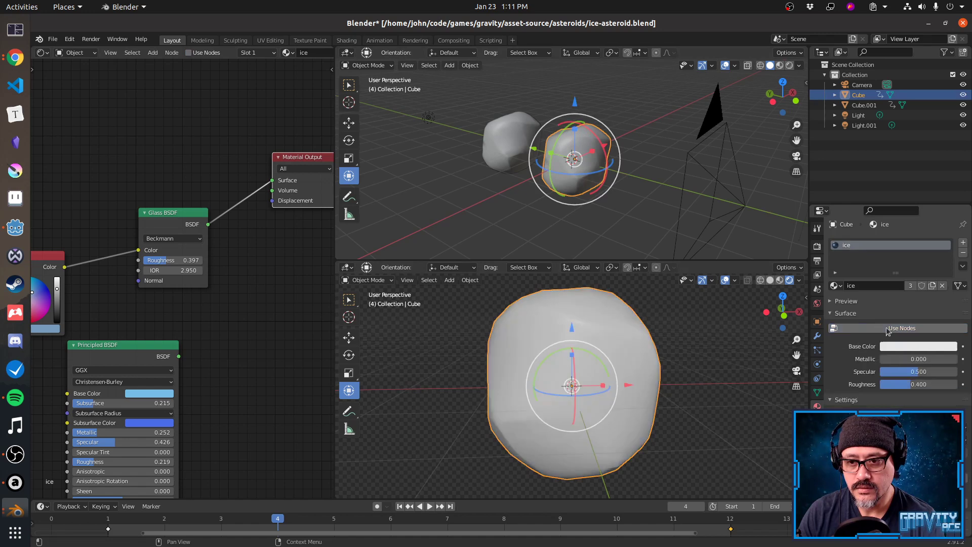
click(890, 329)
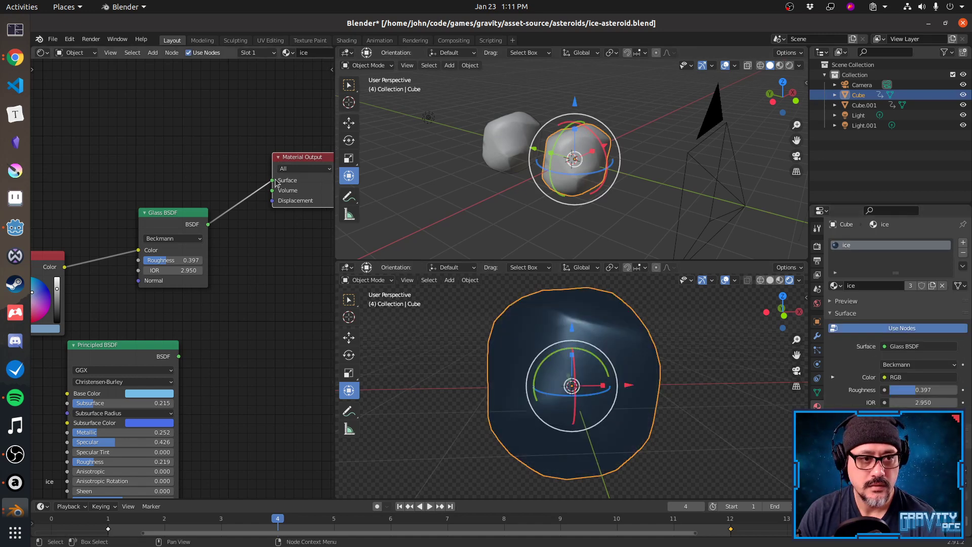
drag(274, 181, 250, 192)
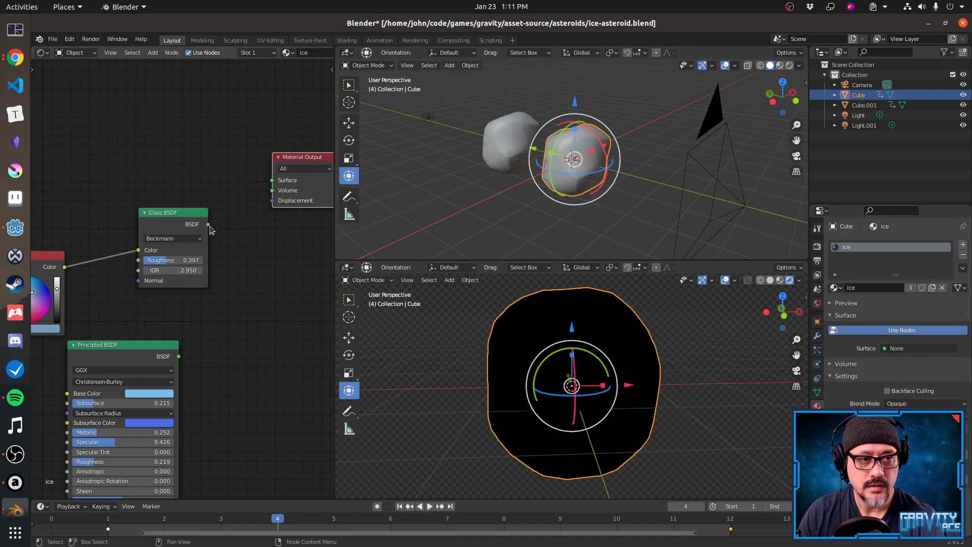
drag(208, 224, 273, 180)
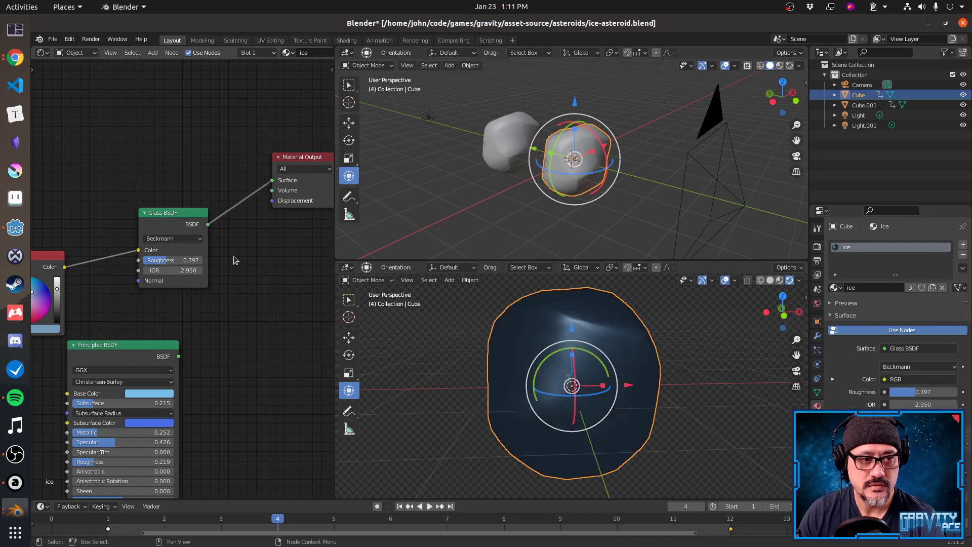
Set the Glass BSDF's Roughness to 0.000 and check the rendered asteroid.
drag(168, 260, 144, 261)
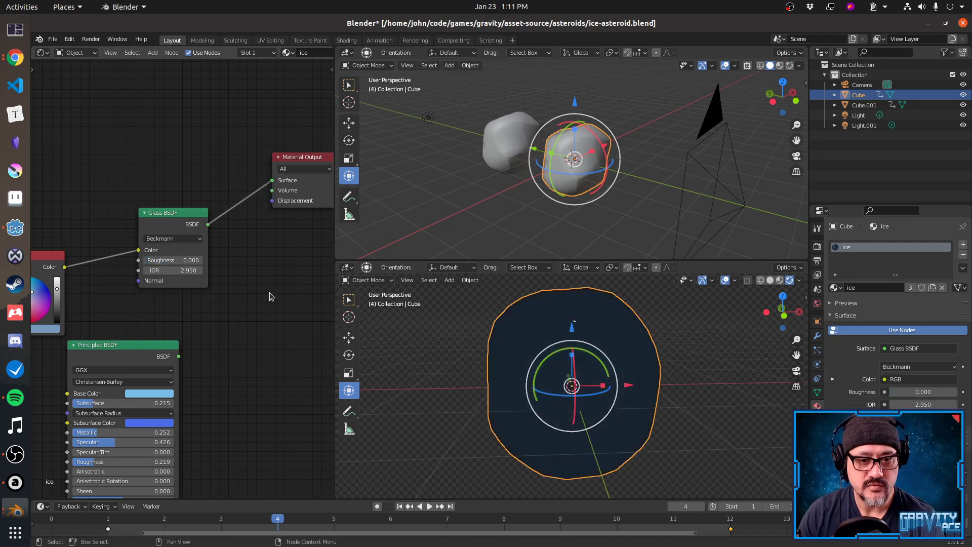
mouse_move(480, 357)
middle_down()
mouse_move(501, 360)
mouse_move(417, 356)
mouse_move(478, 354)
middle_up()
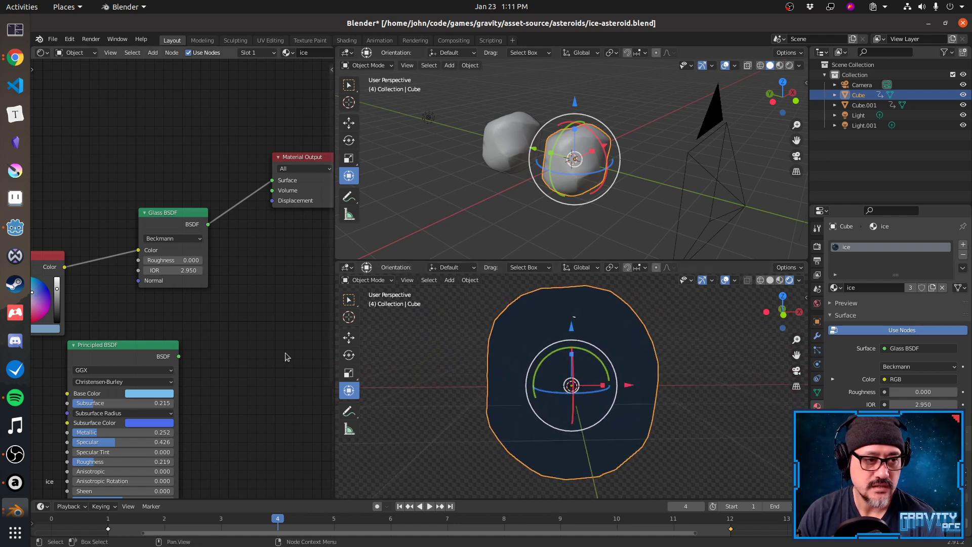
Try the Sharp, GGX and Multiscatter GGX distributions on the Glass BSDF, then return it to Beckmann.
click(183, 239)
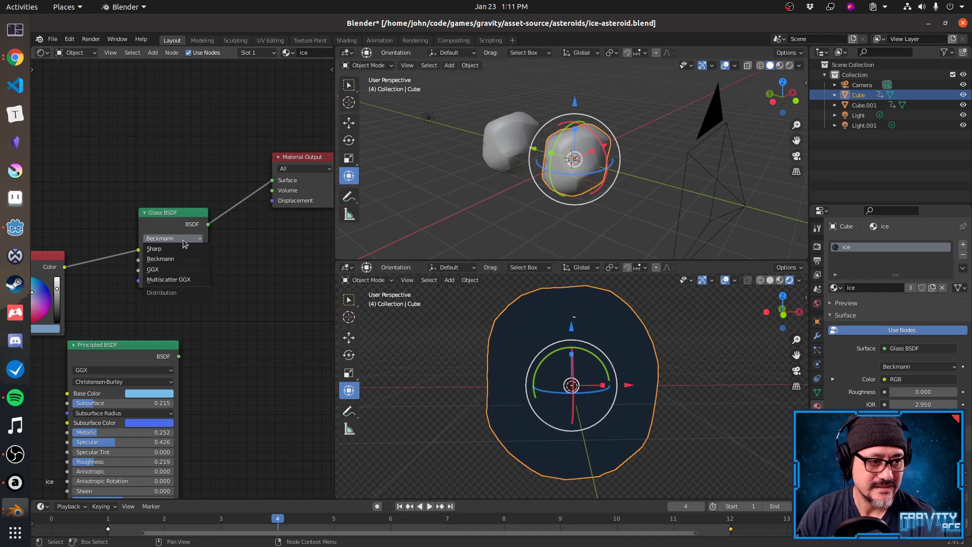
click(185, 250)
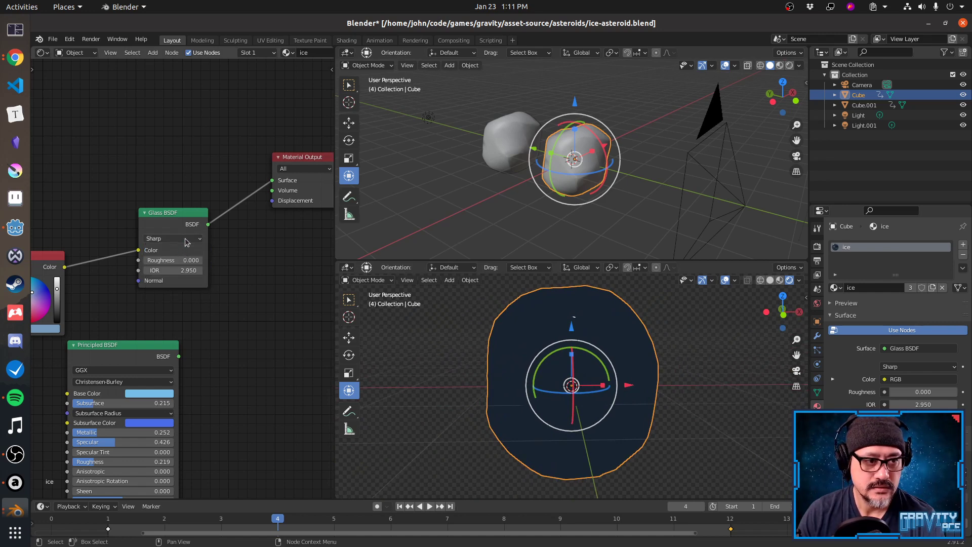
click(186, 241)
click(186, 260)
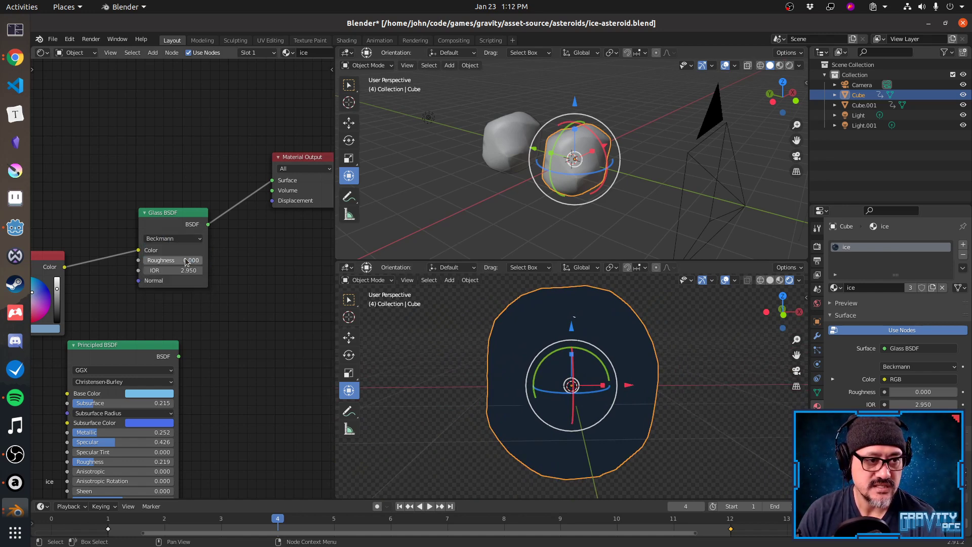
click(186, 239)
click(186, 271)
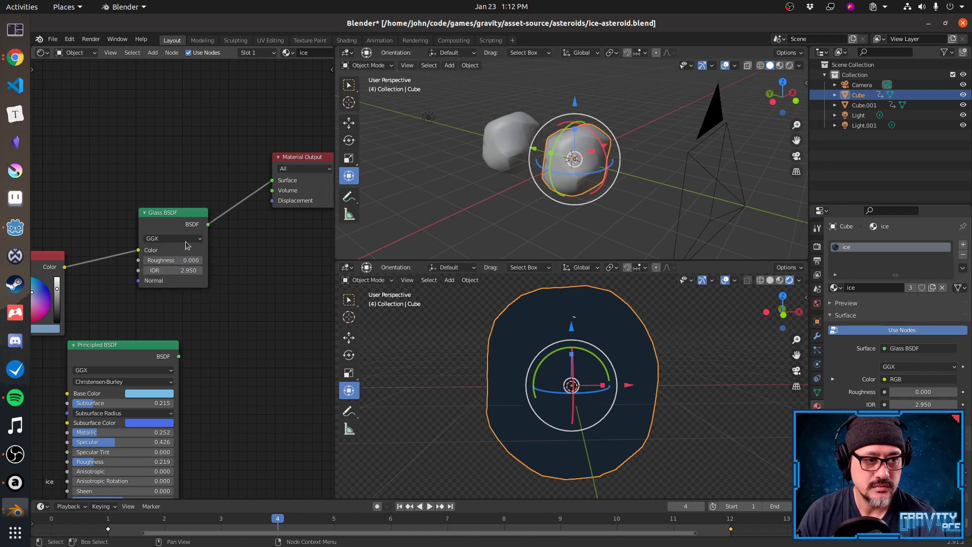
click(188, 246)
click(193, 281)
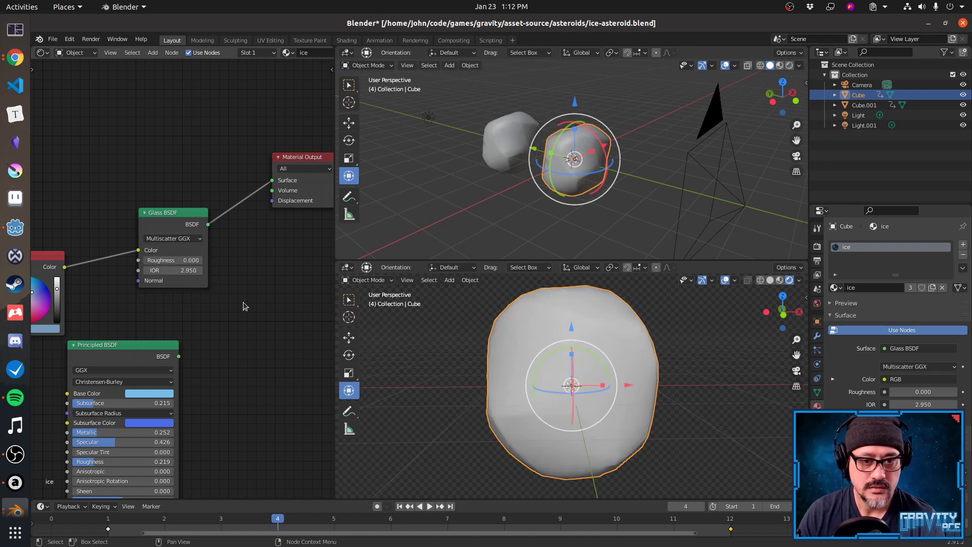
click(182, 238)
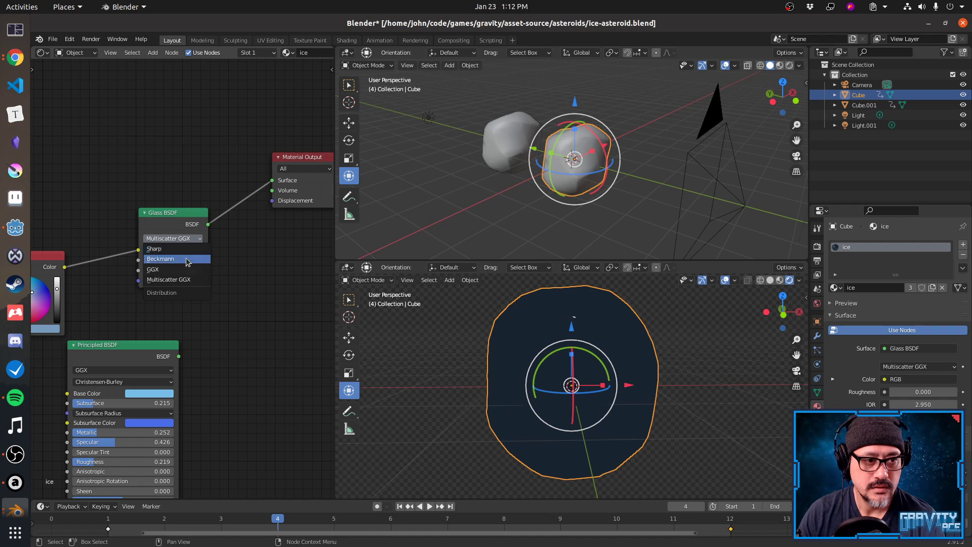
click(187, 259)
Try connecting the Glass BSDF to the Material Output's Volume instead of Surface, then undo the change.
mouse_move(221, 317)
middle_down()
mouse_move(280, 315)
mouse_move(210, 316)
middle_up()
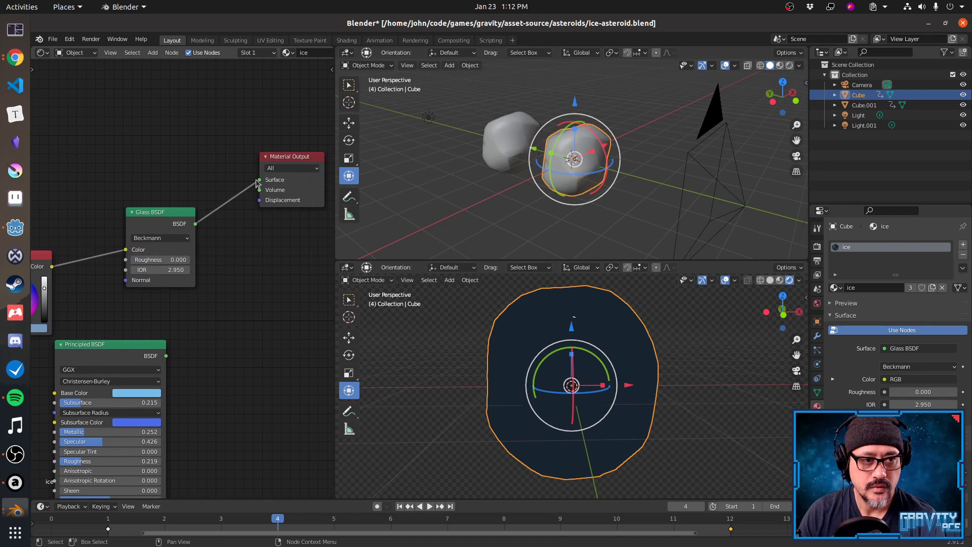
drag(258, 181, 260, 188)
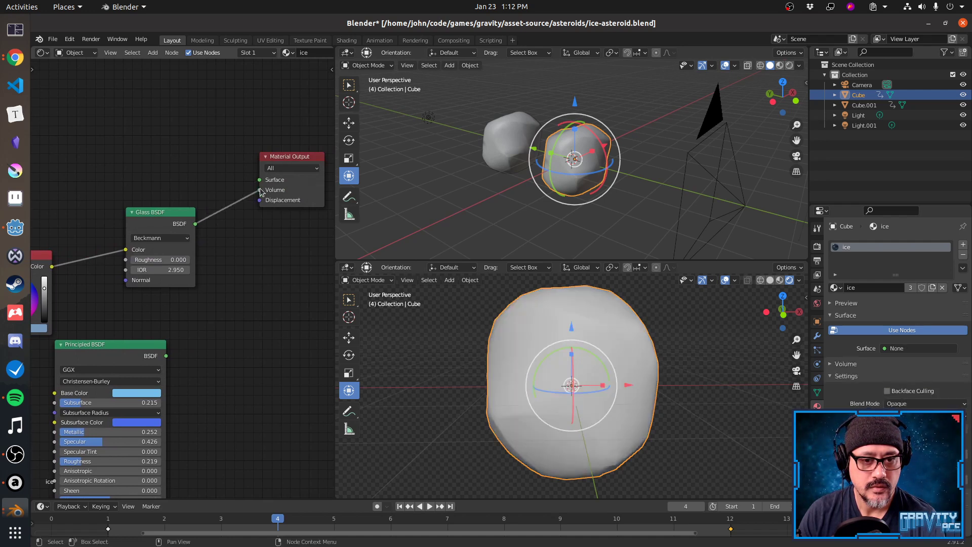
key(ctrl+z)
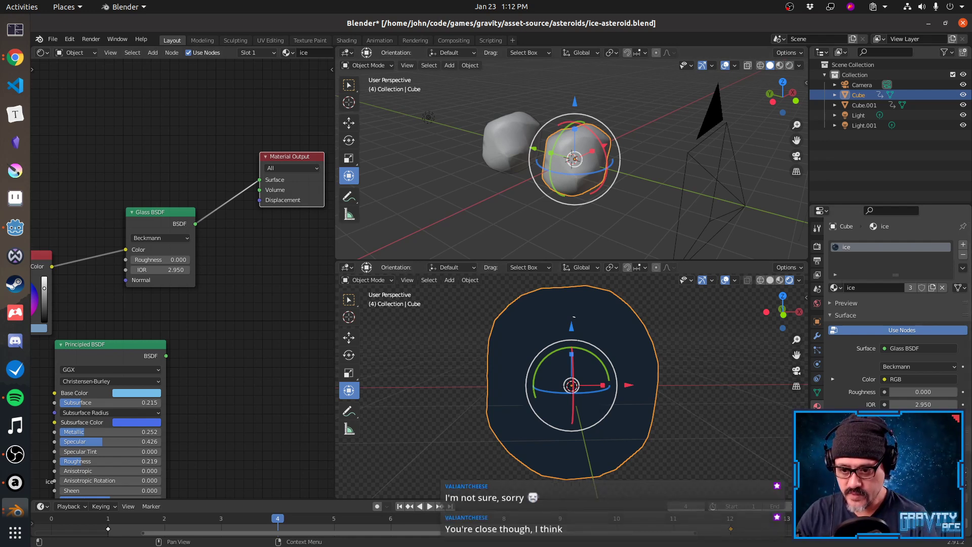
Inspect the rendered asteroid from several angles and distances to judge its transparency against the copy behind it.
scroll(898, 313, down, 3)
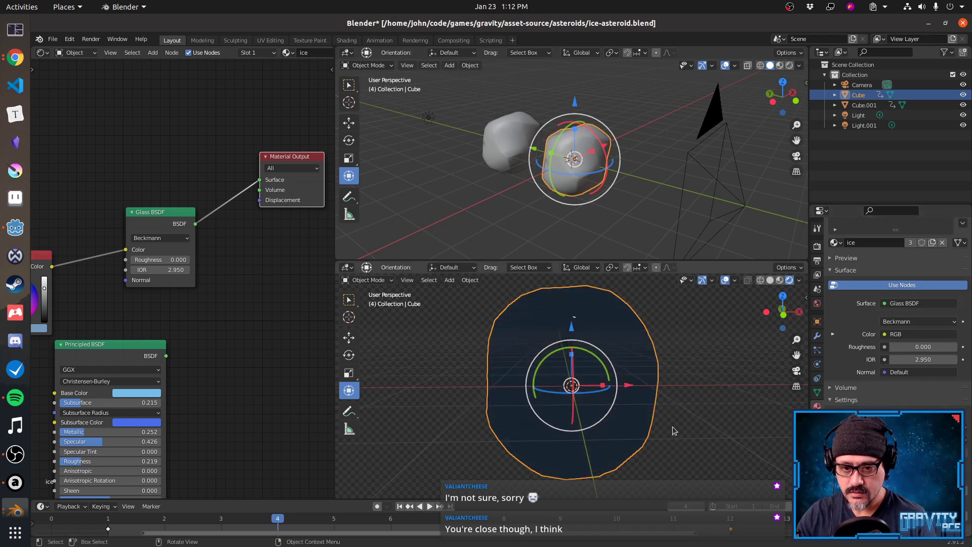
middle_drag(602, 431, 630, 430)
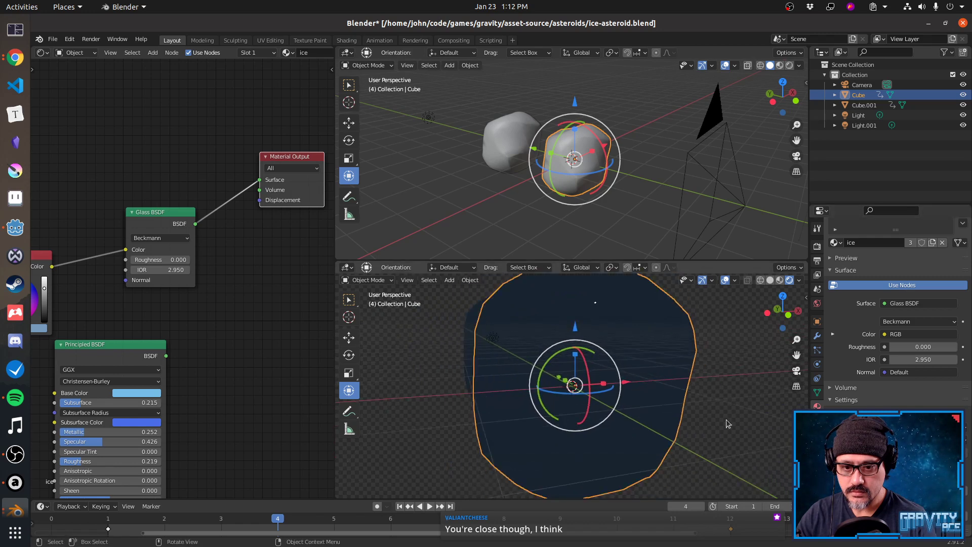
middle_drag(726, 420, 663, 414)
scroll(736, 409, up, 3)
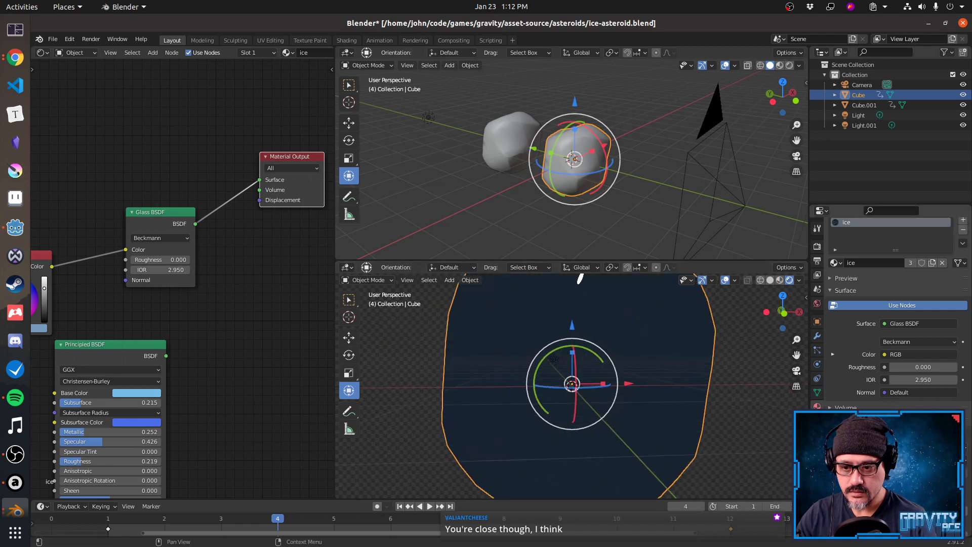
scroll(728, 445, down, 3)
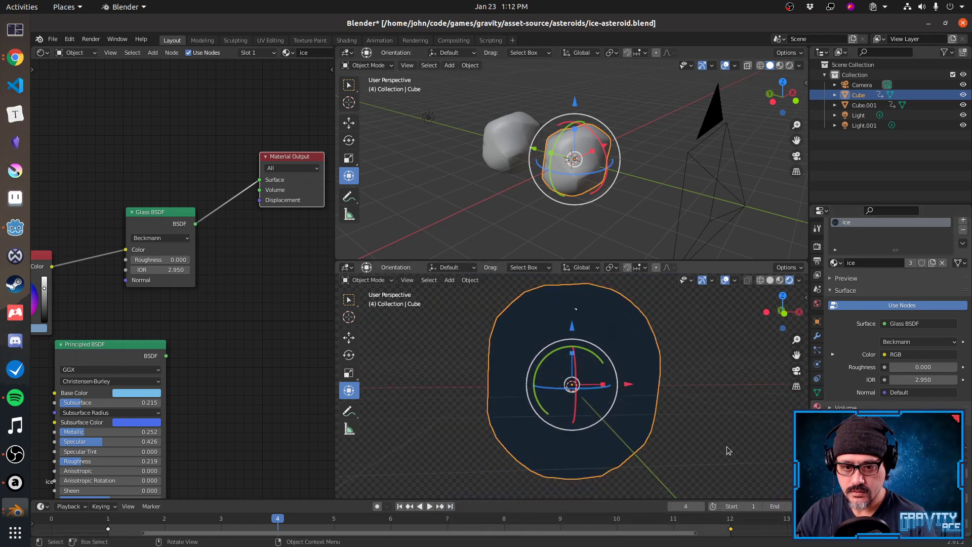
Try a Transparent BSDF as the ice material's Volume shader, then disconnect it from the Material Output and delete it.
middle_drag(727, 446, 720, 420)
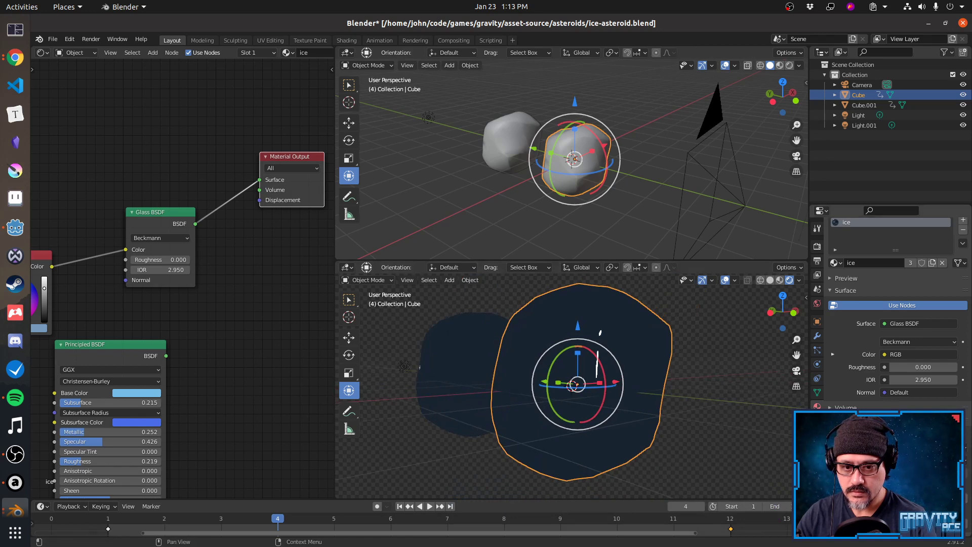
middle_drag(705, 441, 688, 442)
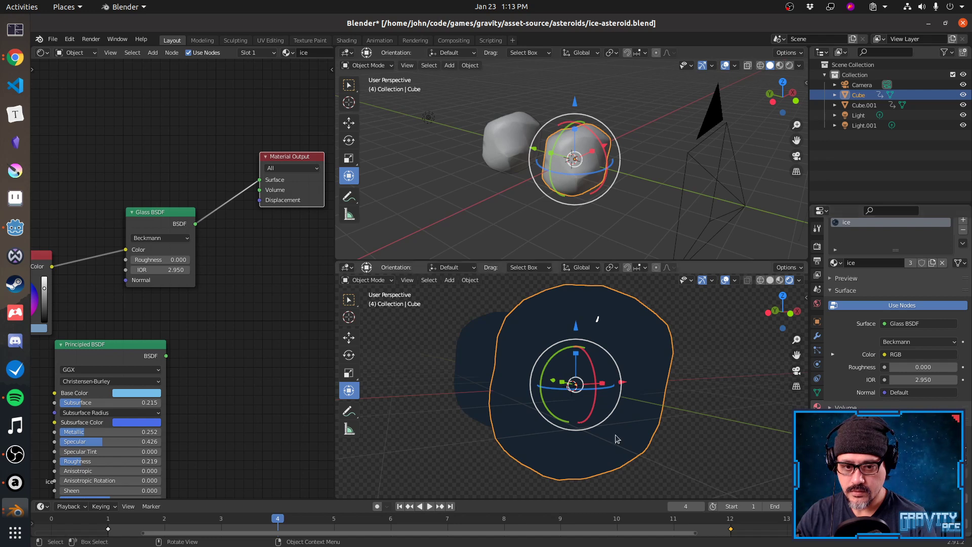
middle_drag(615, 434, 414, 358)
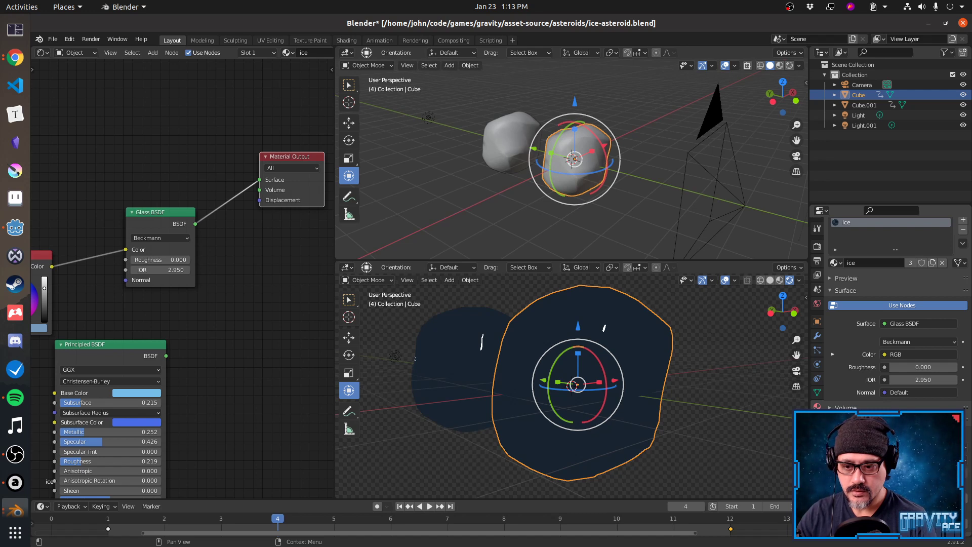
scroll(846, 400, down, 1)
click(846, 389)
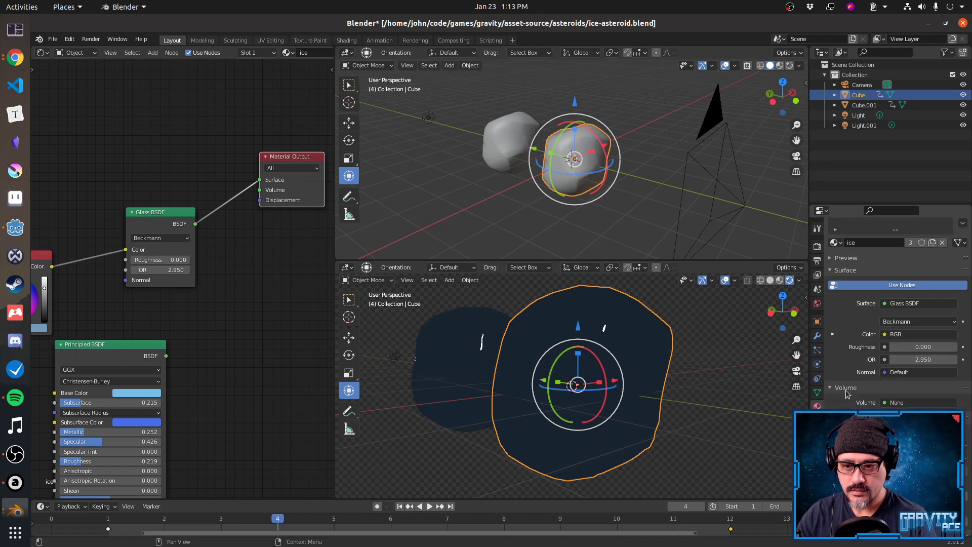
click(895, 403)
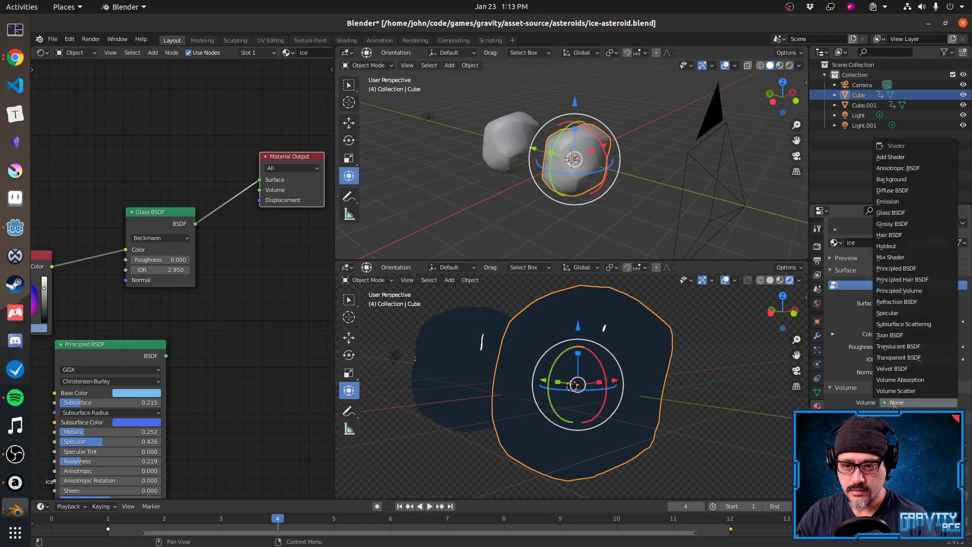
click(897, 357)
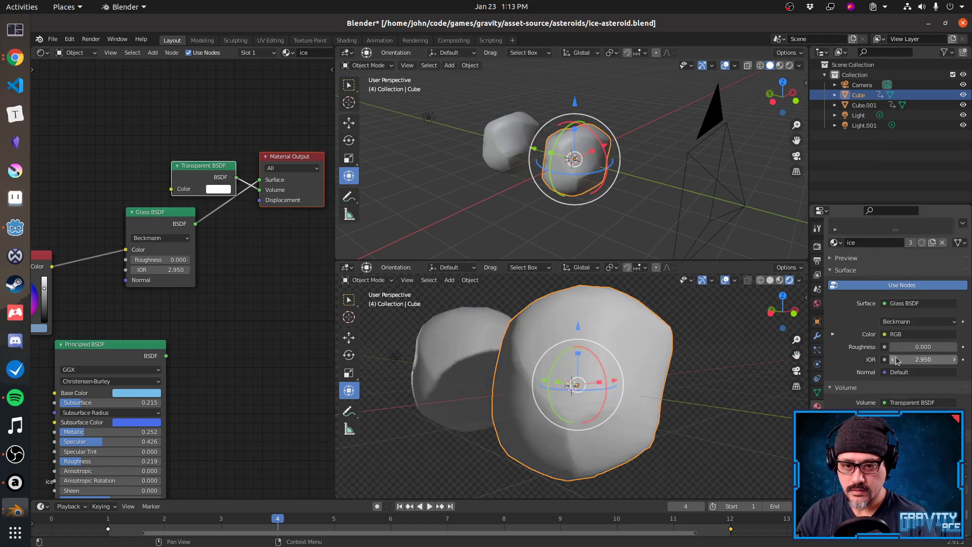
mouse_move(621, 400)
middle_down()
mouse_move(526, 398)
mouse_move(612, 399)
middle_up()
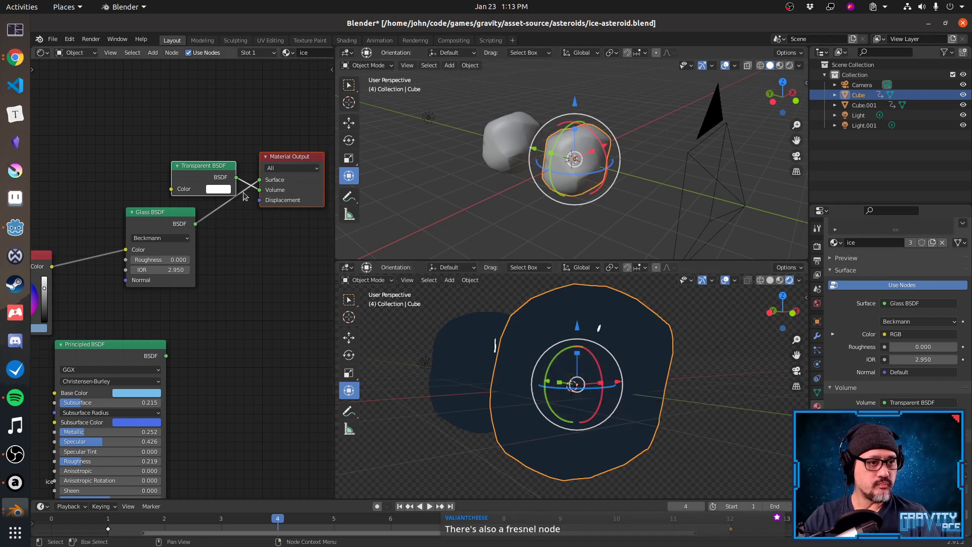
drag(259, 189, 161, 141)
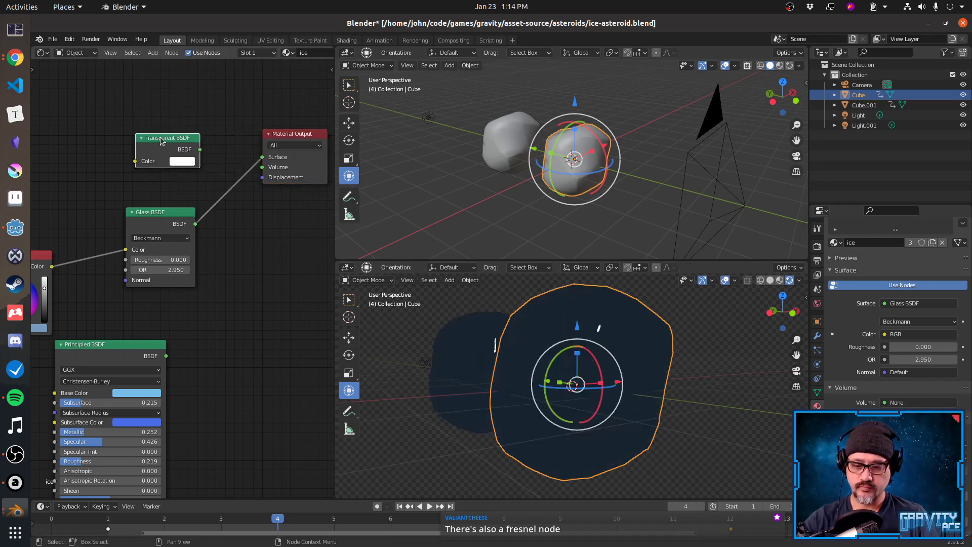
key(x)
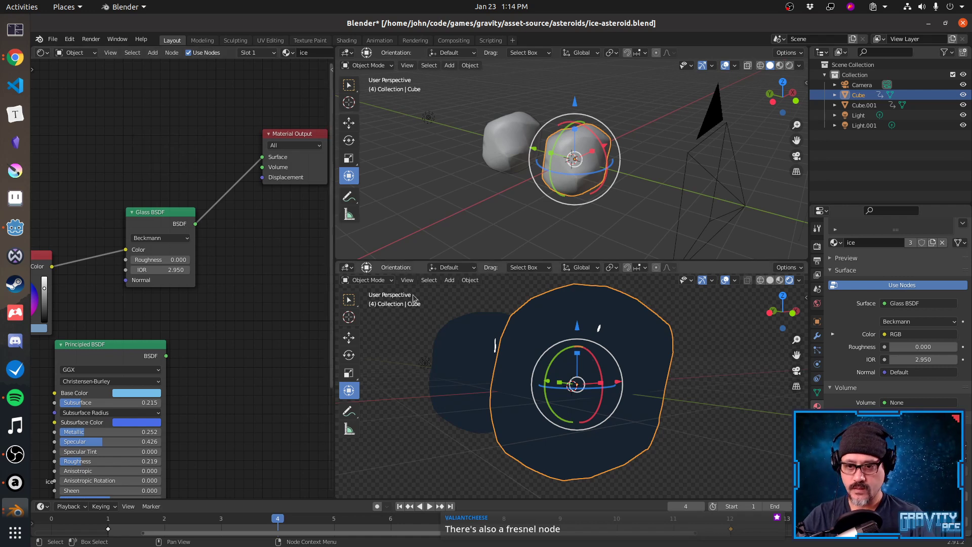
middle_drag(545, 349, 524, 359)
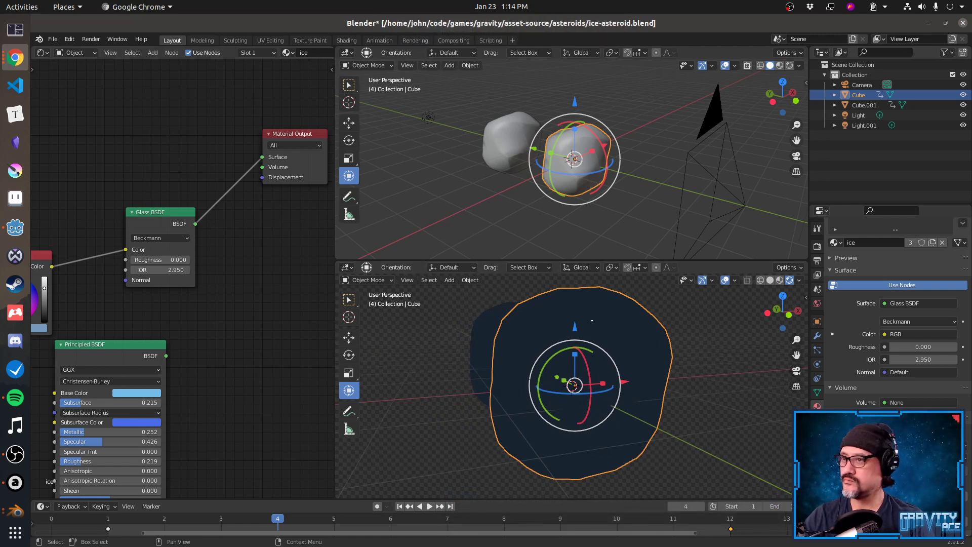
Switch to Chrome and search Google for "transparent eevee blender".
drag(971, 152, 485, 57)
text(transparent)
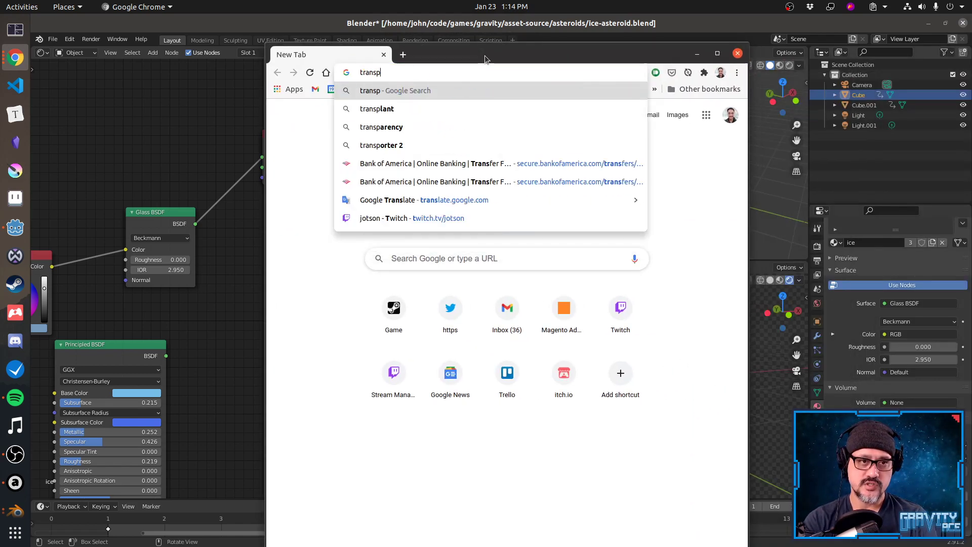
text(e)
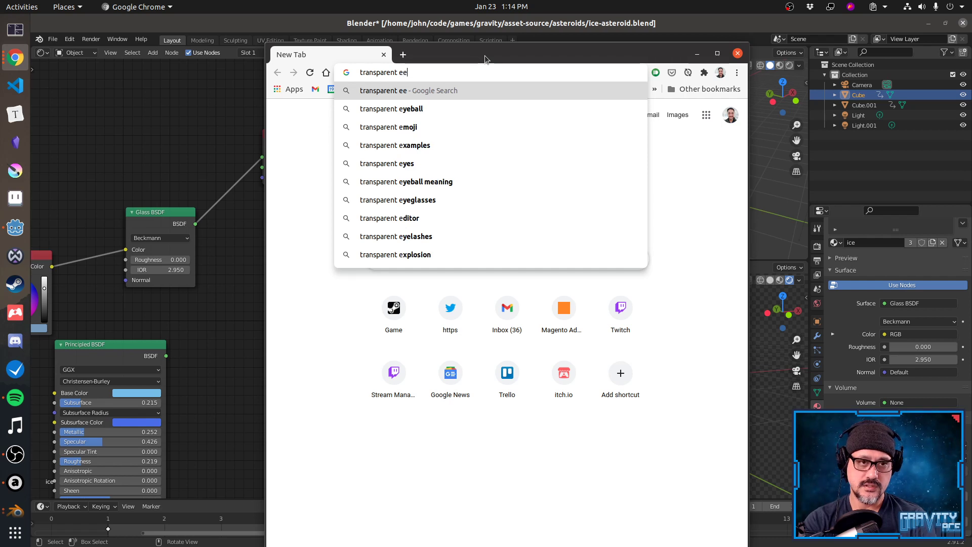
text(vee)
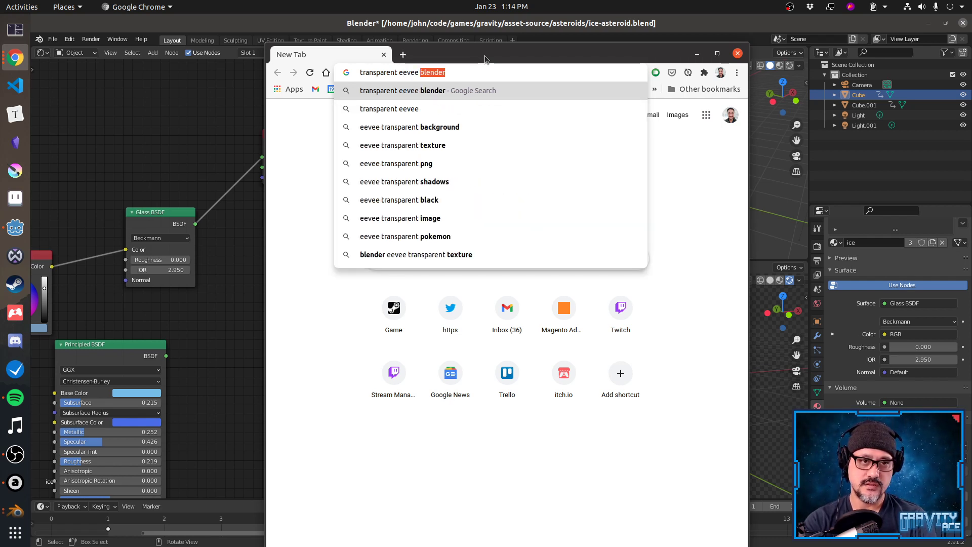
key(Return)
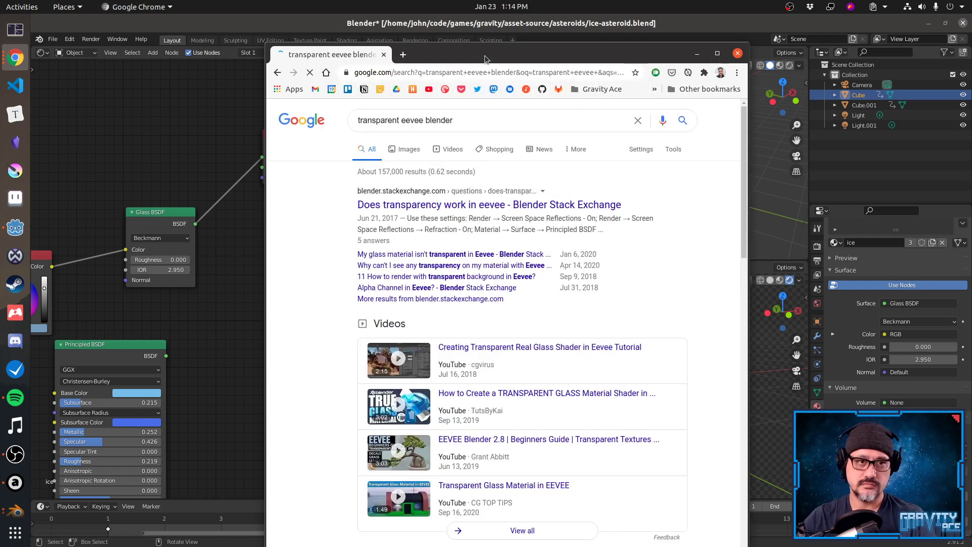
Open the Blender Stack Exchange question "Does transparency work in eevee" and read the answers on the required settings.
click(466, 204)
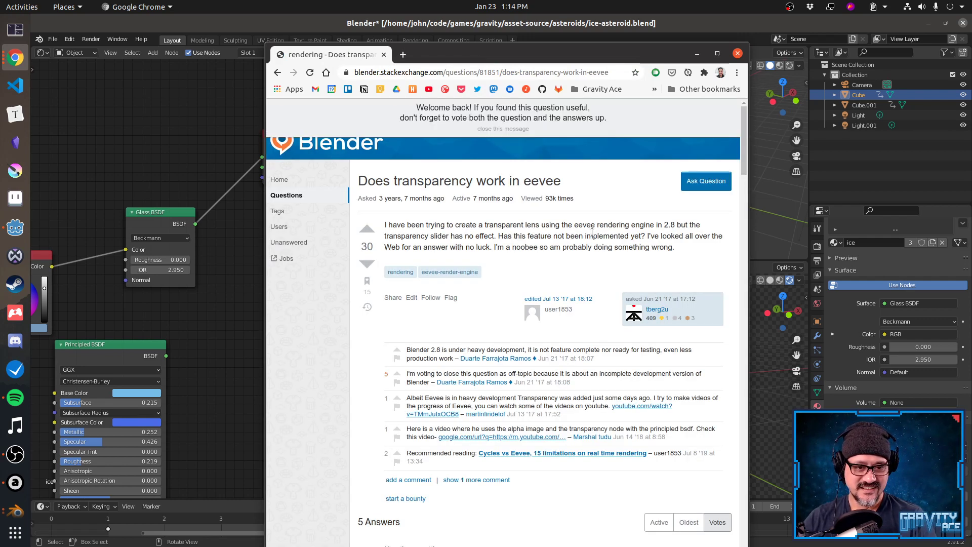
scroll(592, 235, down, 7)
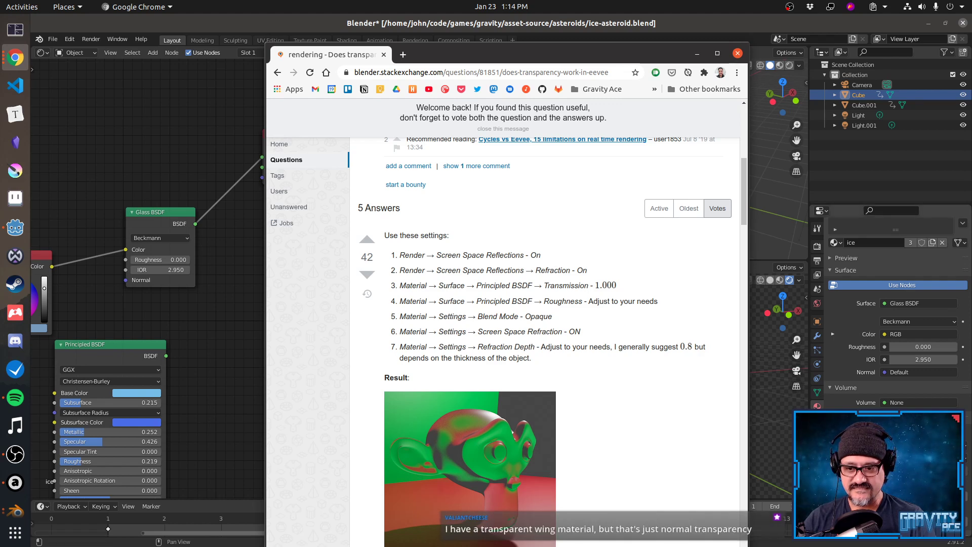
scroll(573, 281, down, 4)
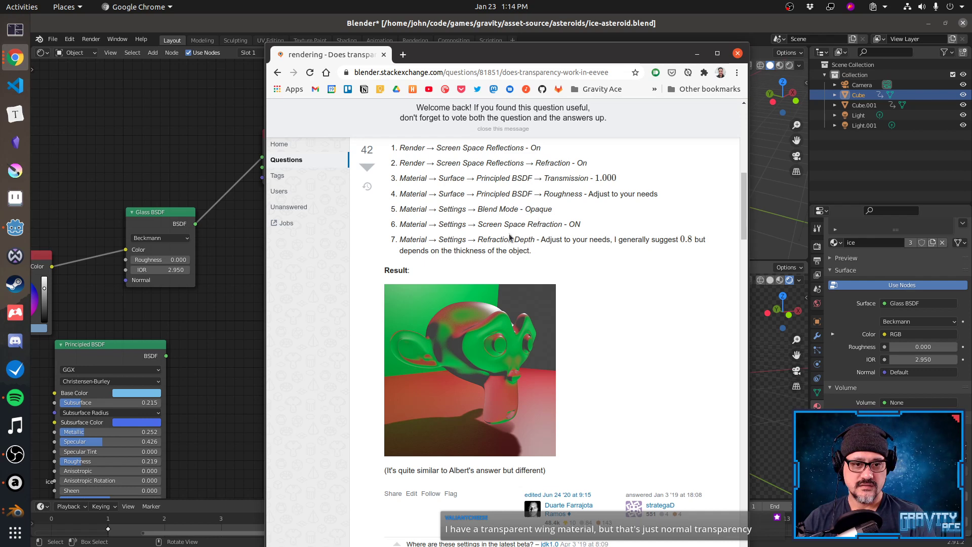
scroll(553, 307, down, 10)
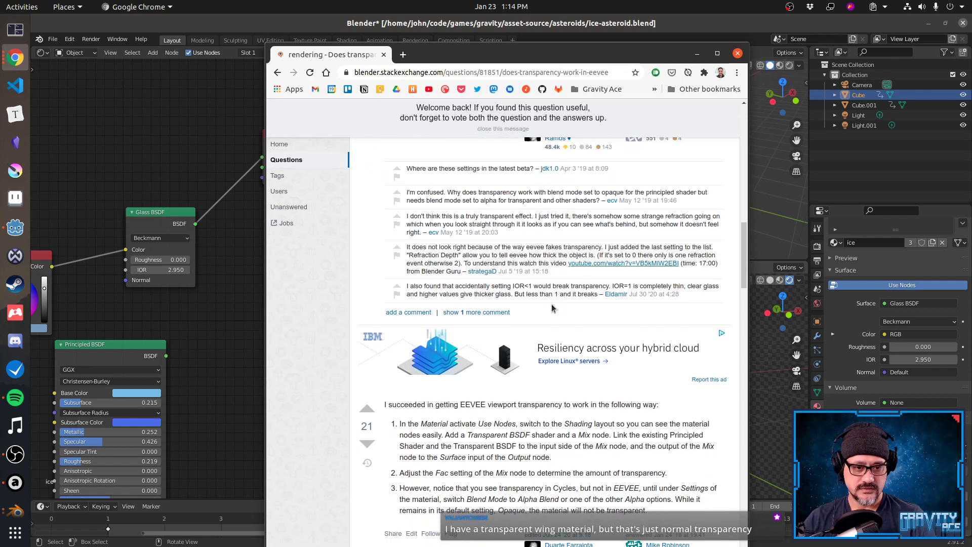
scroll(552, 307, down, 3)
scroll(551, 307, down, 2)
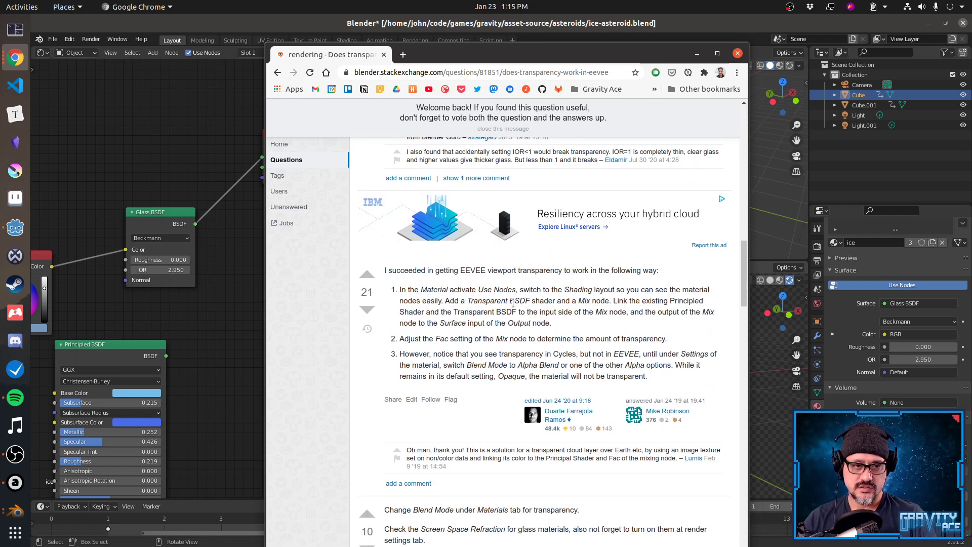
Switch back to Blender and add a Transparent BSDF node directly below the Glass BSDF.
click(151, 213)
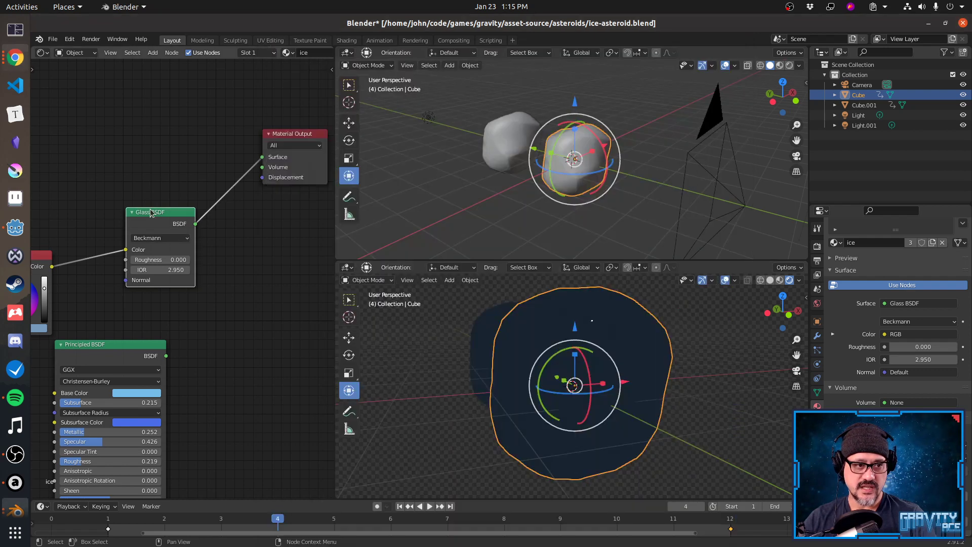
key(shift+a)
mouse_move(150, 213)
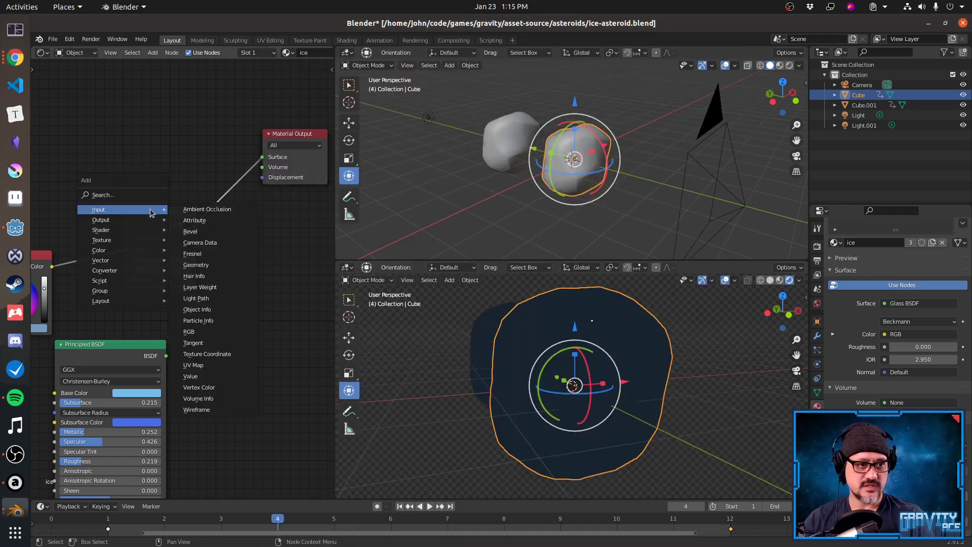
mouse_move(151, 230)
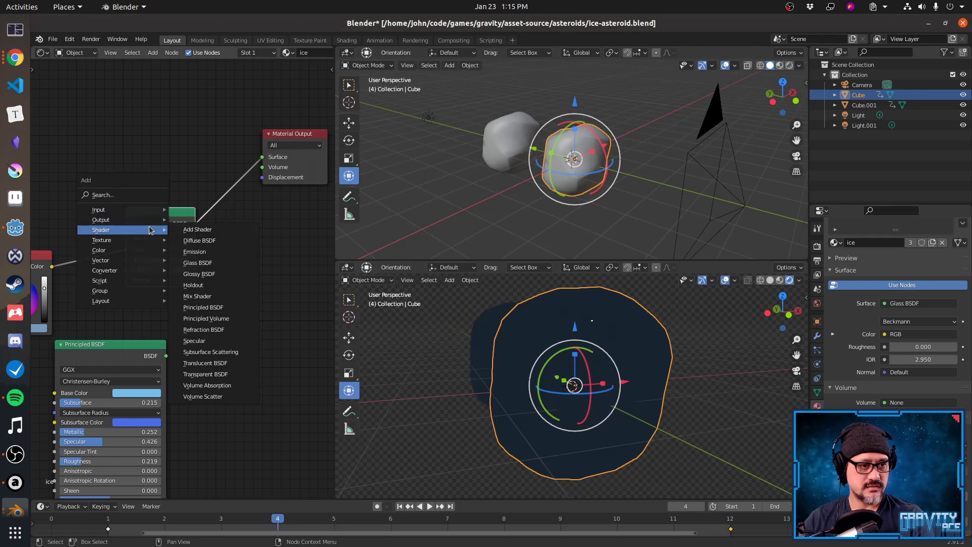
click(224, 375)
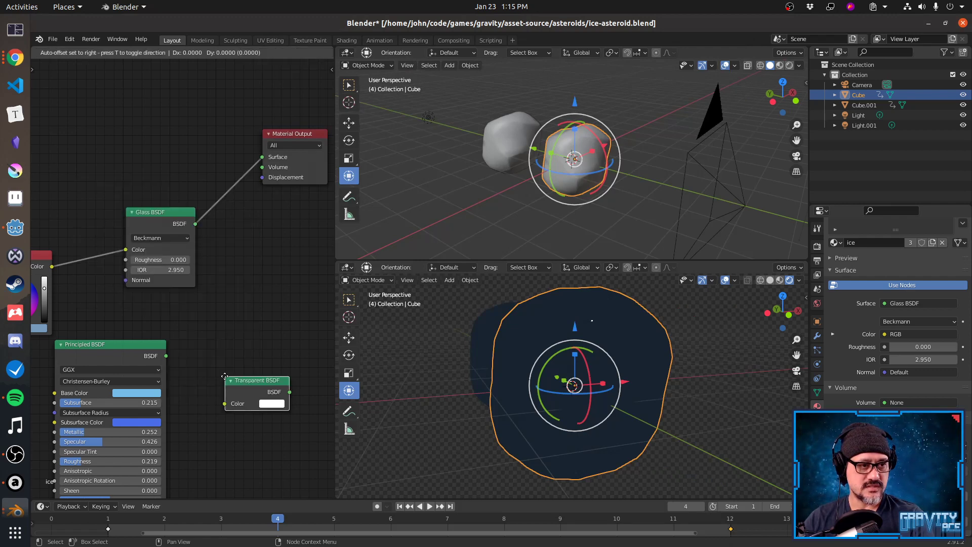
click(126, 290)
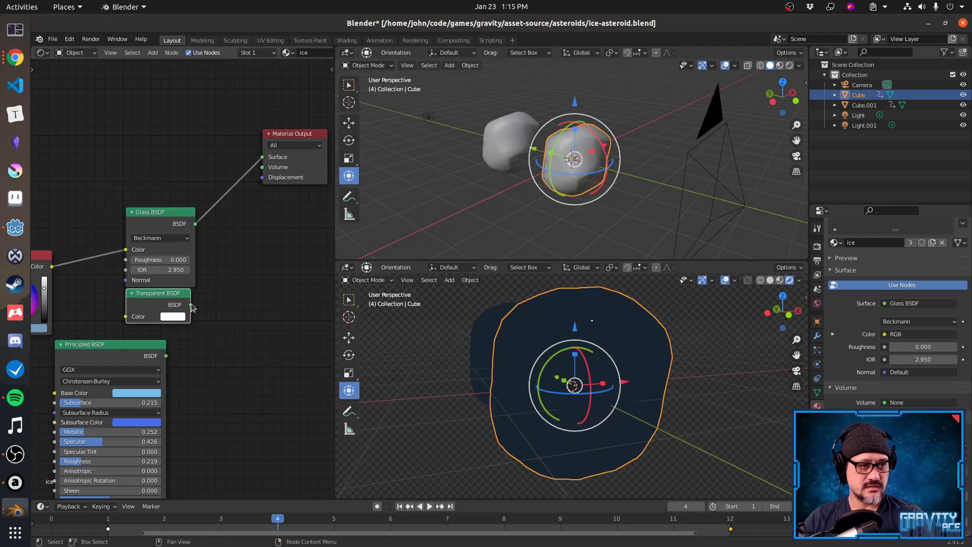
Connect the Transparent BSDF to the Material Output's Surface, move the RGB link to its Color input, and shift the Glass BSDF upward.
drag(191, 305, 263, 157)
middle_drag(501, 375, 547, 394)
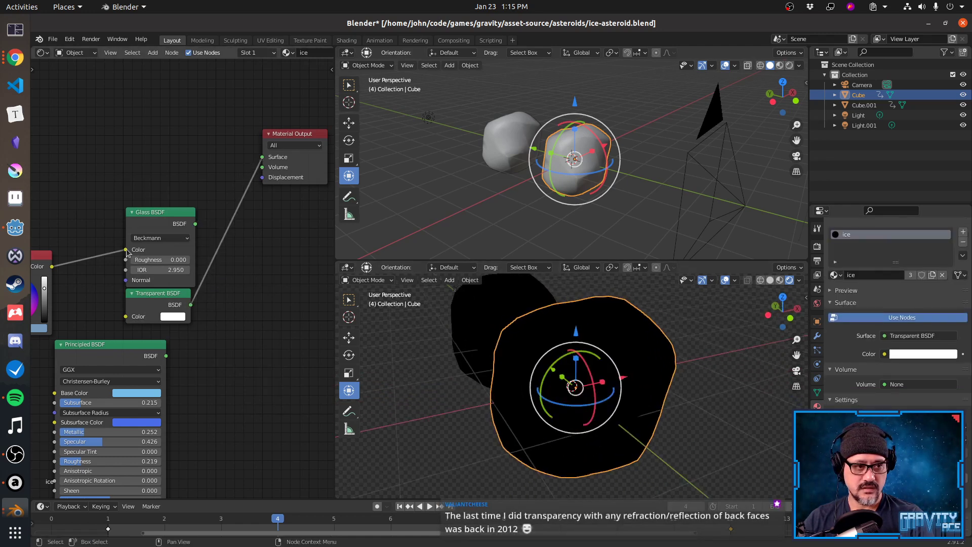
drag(127, 252, 167, 326)
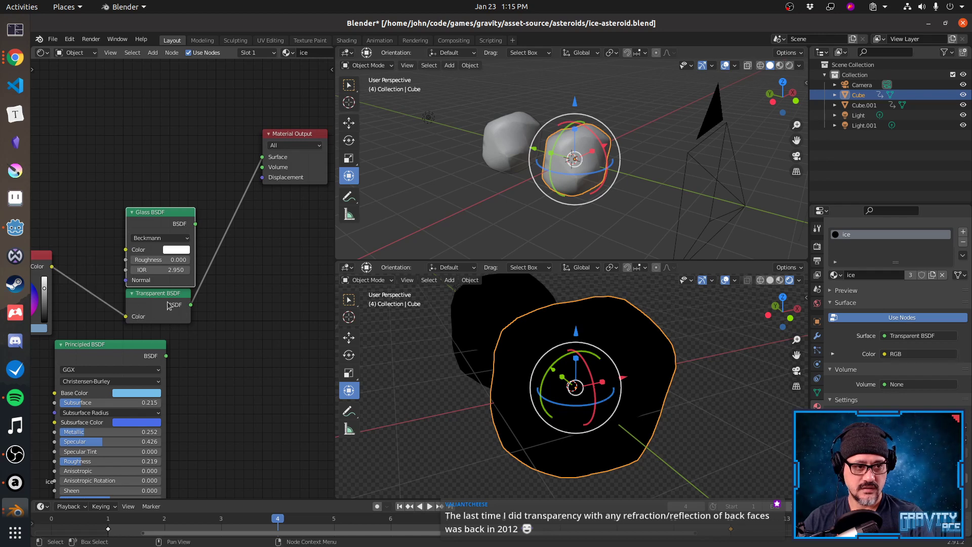
drag(163, 212, 166, 149)
middle_drag(542, 390, 555, 374)
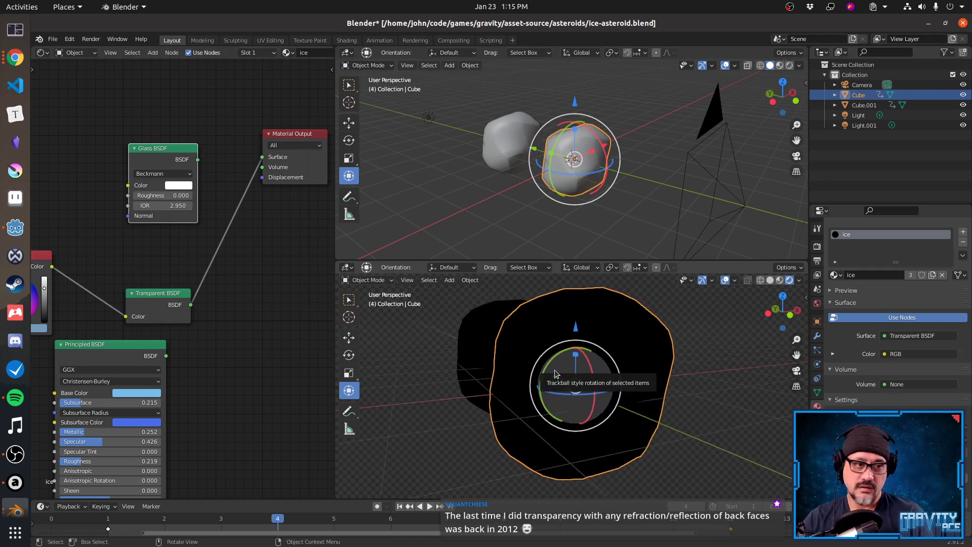
Switch to Chrome and reread the Stack Exchange answer on combining a Transparent BSDF with a Mix node.
key(alt+Tab)
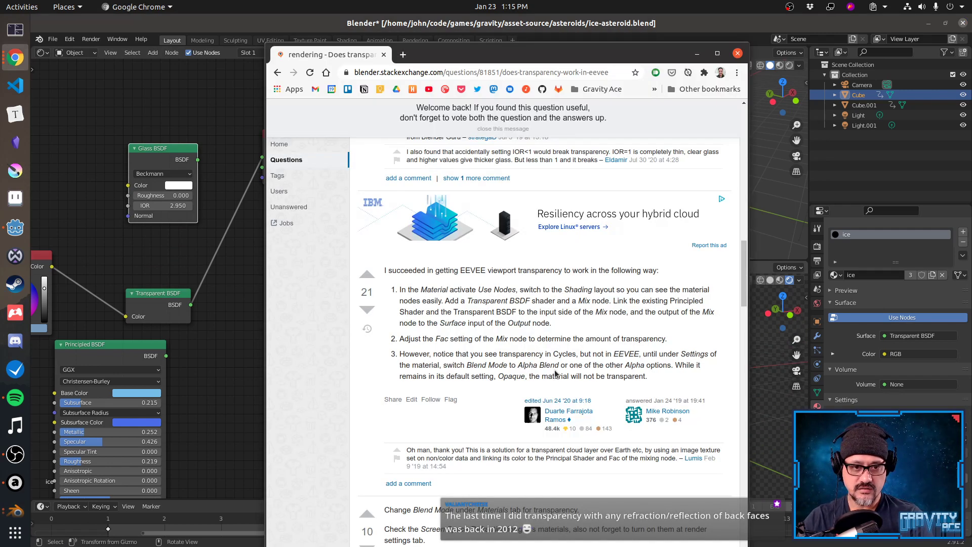
scroll(555, 374, up, 5)
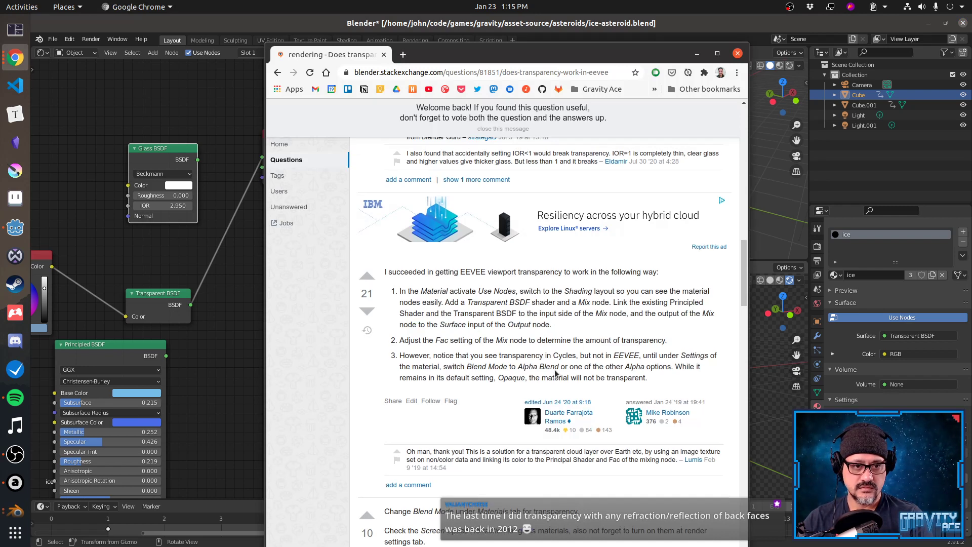
scroll(554, 374, up, 3)
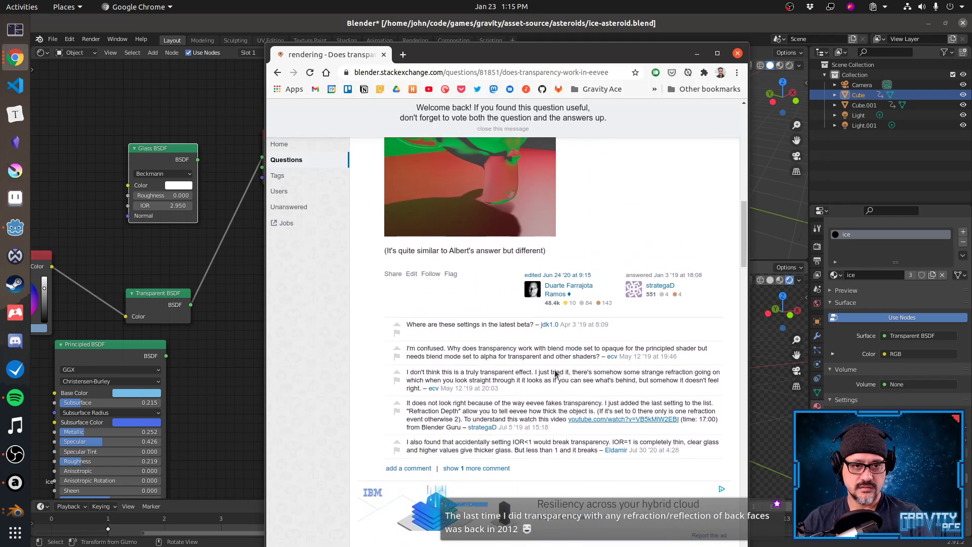
scroll(555, 374, down, 7)
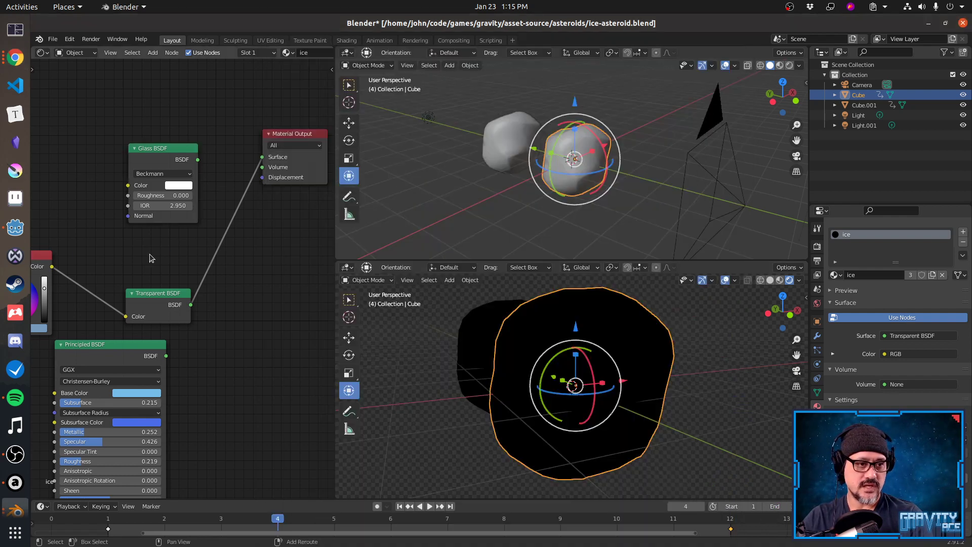
click(151, 258)
key(shift+a)
mouse_move(151, 258)
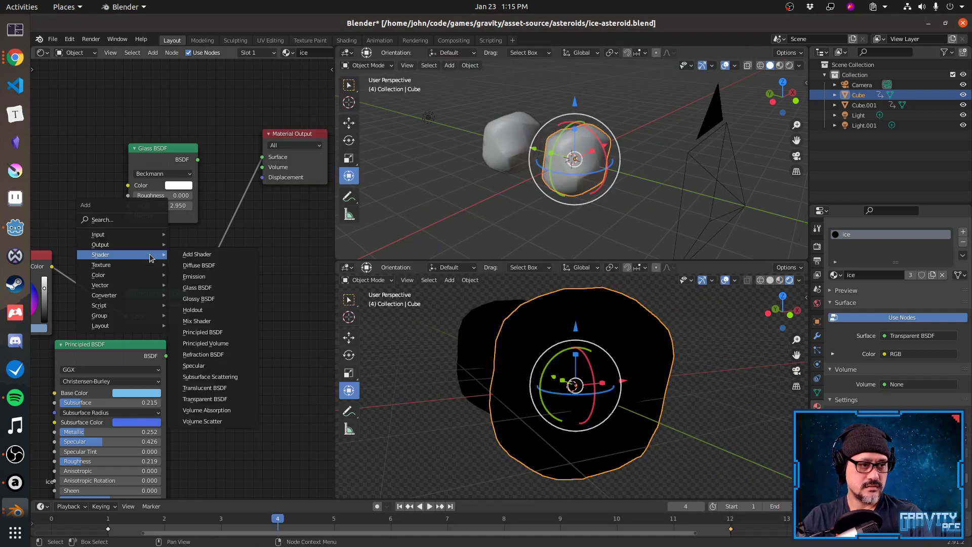
key(i)
key(x)
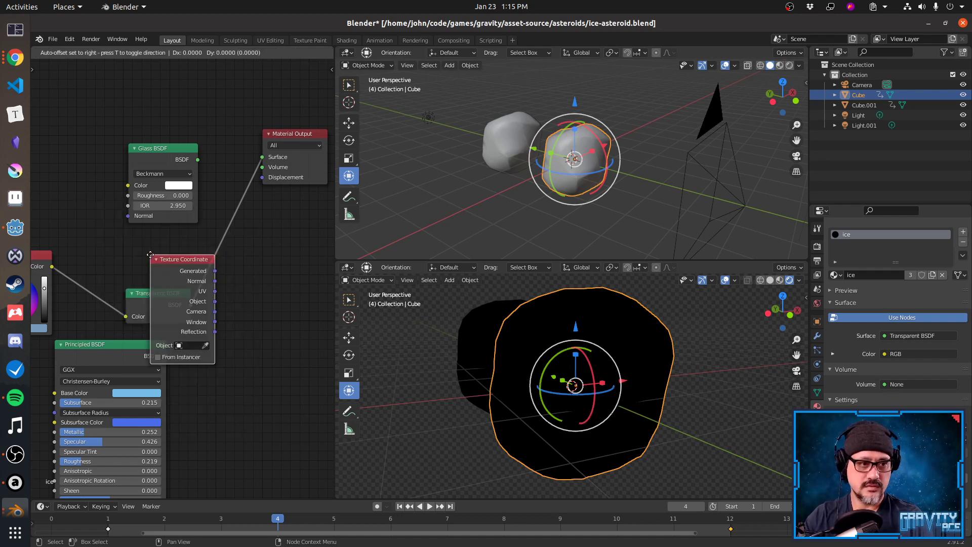
click(233, 271)
key(x)
Insert a Mix Shader node into the link between the Transparent BSDF and the Material Output.
key(shift+a)
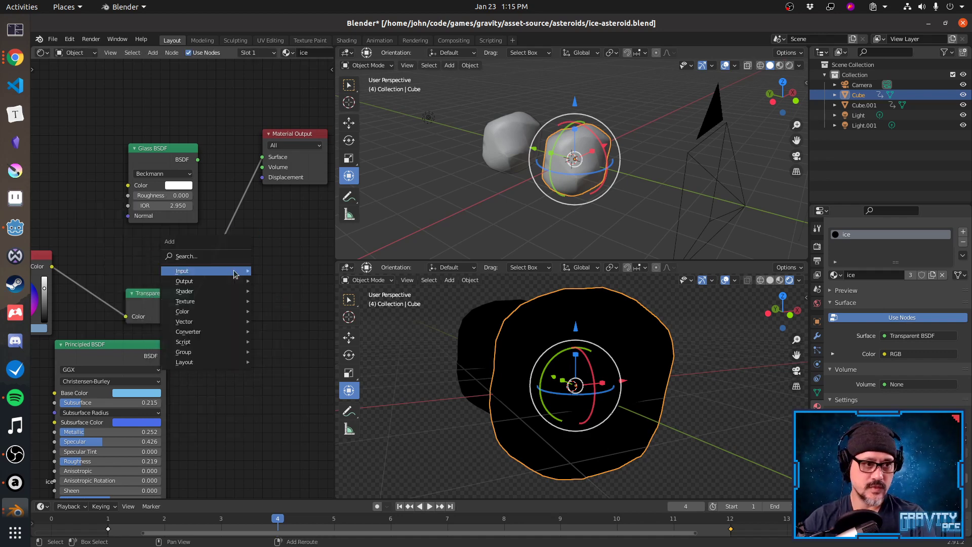
click(214, 256)
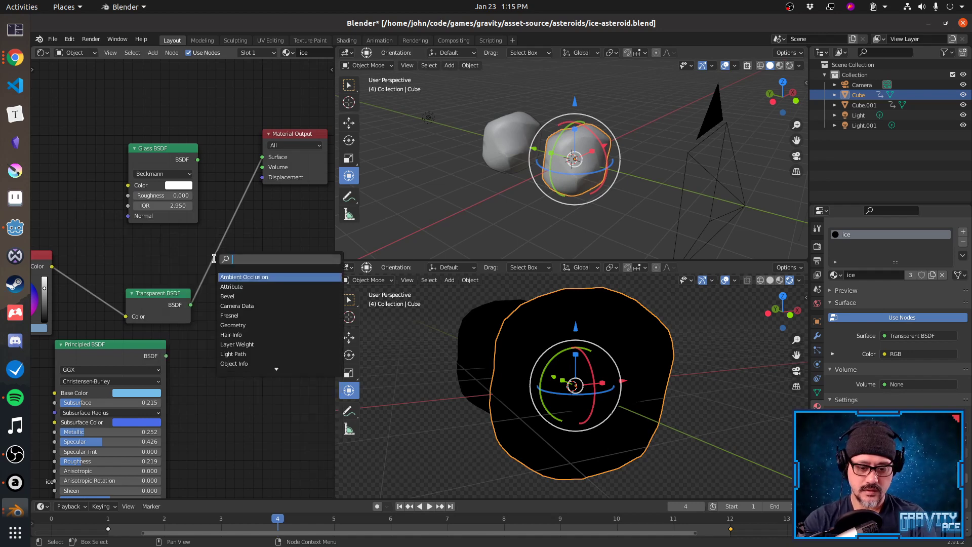
text(mix)
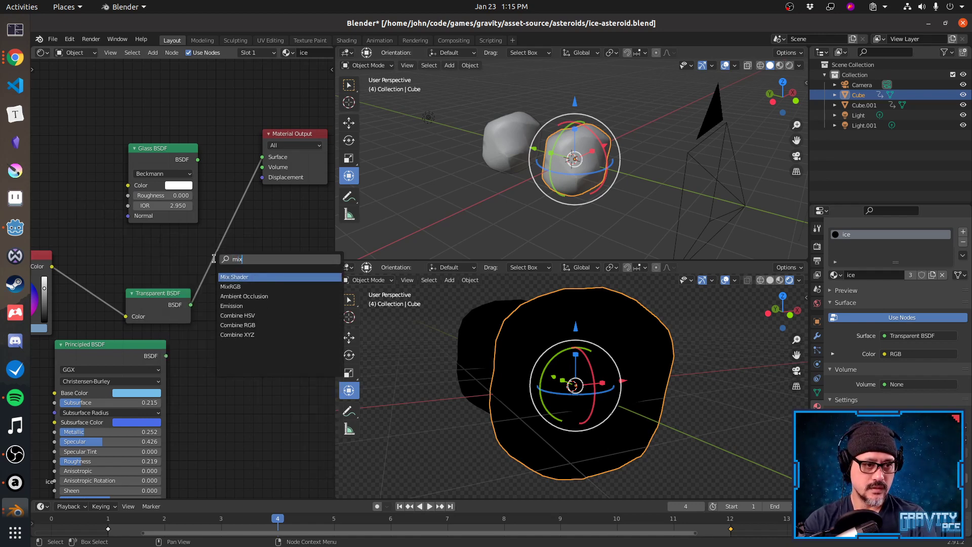
key(Return)
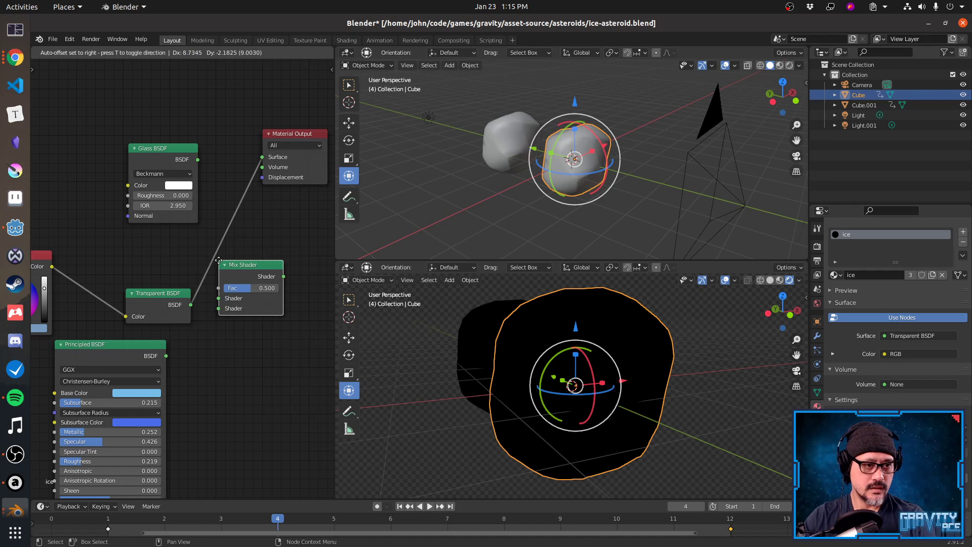
click(228, 235)
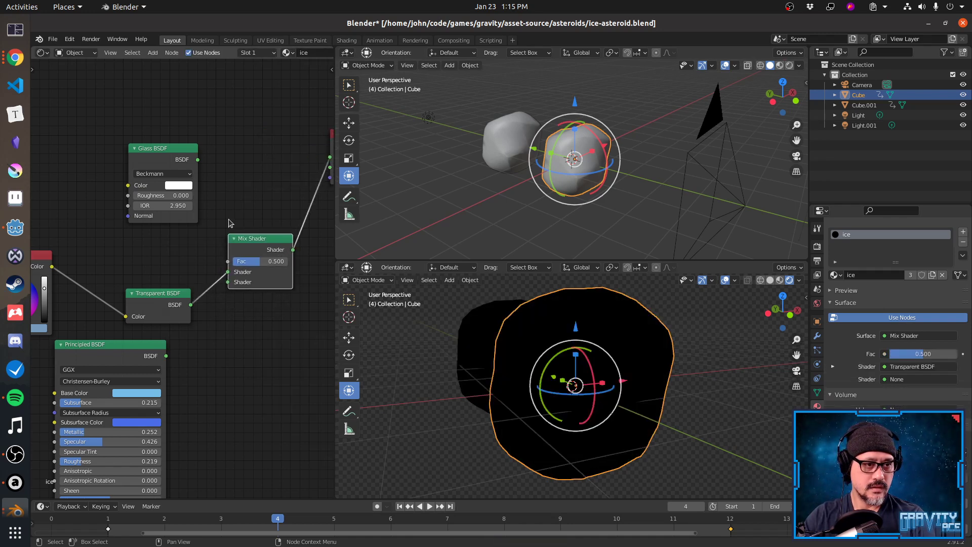
Feed the Glass BSDF and Transparent BSDF into the Mix Shader's first and second inputs, and link the RGB node to the Glass BSDF's Color.
drag(228, 272, 228, 282)
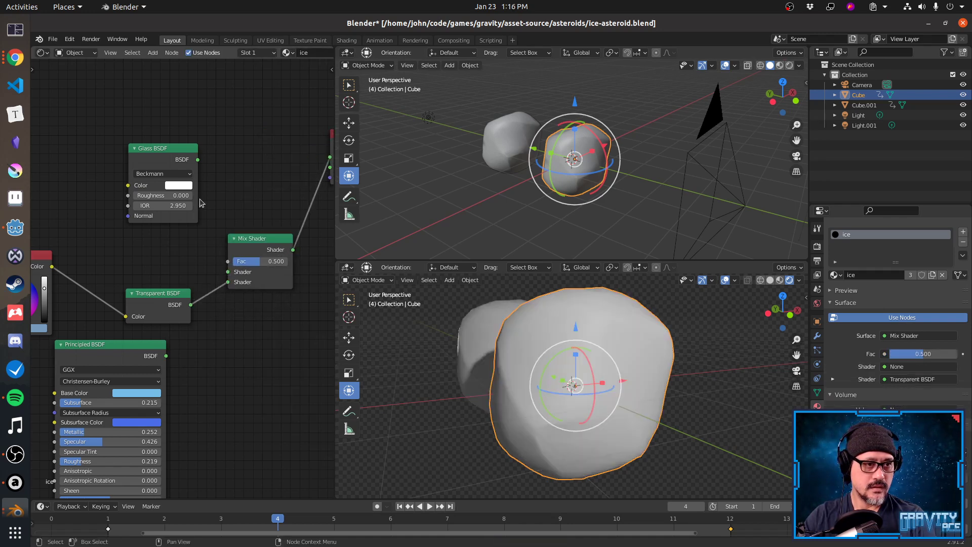
drag(198, 160, 228, 272)
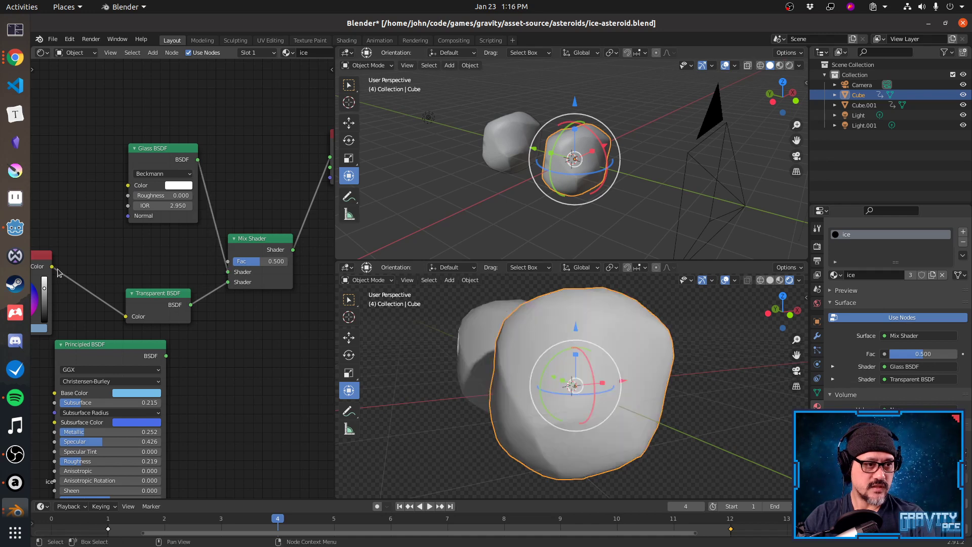
drag(51, 266, 129, 188)
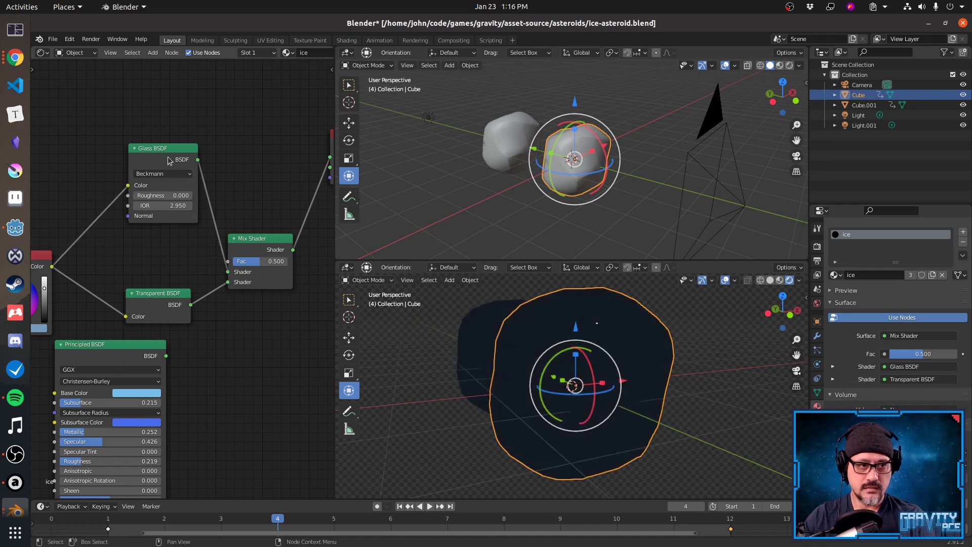
drag(166, 155, 135, 163)
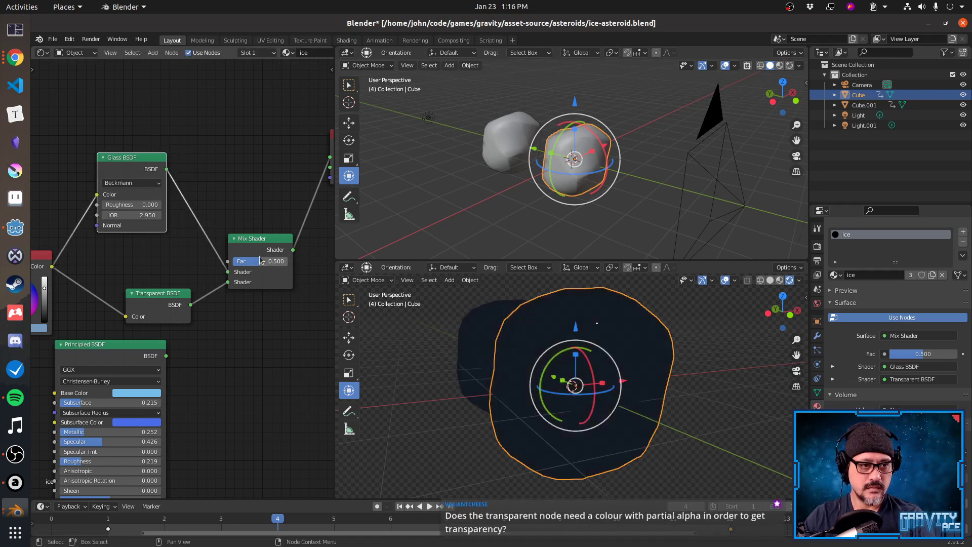
middle_drag(280, 217, 261, 216)
middle_drag(436, 365, 489, 370)
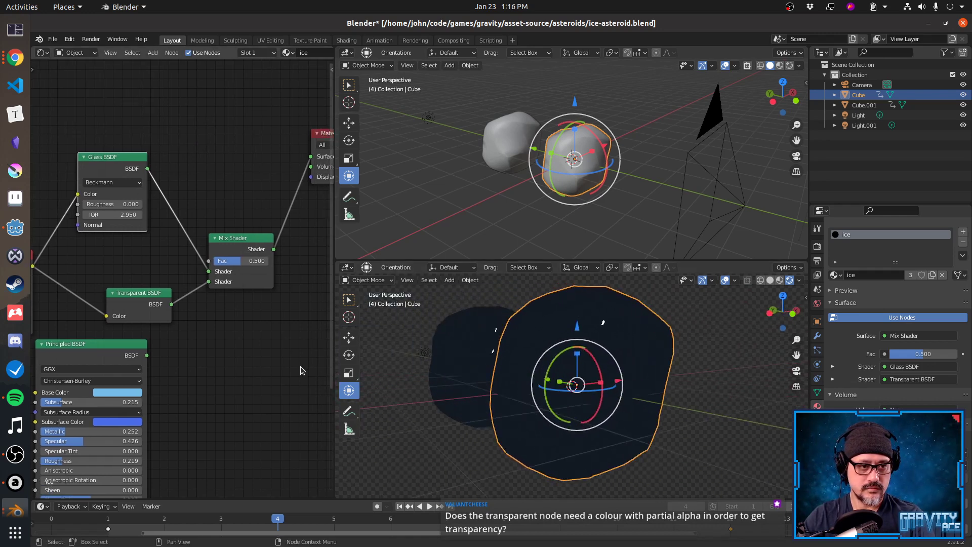
middle_drag(292, 360, 227, 360)
Recheck the Stack Exchange answer in Chrome, return to Blender, and move the Transparent BSDF and Glass BSDF nodes upward.
key(alt+Tab)
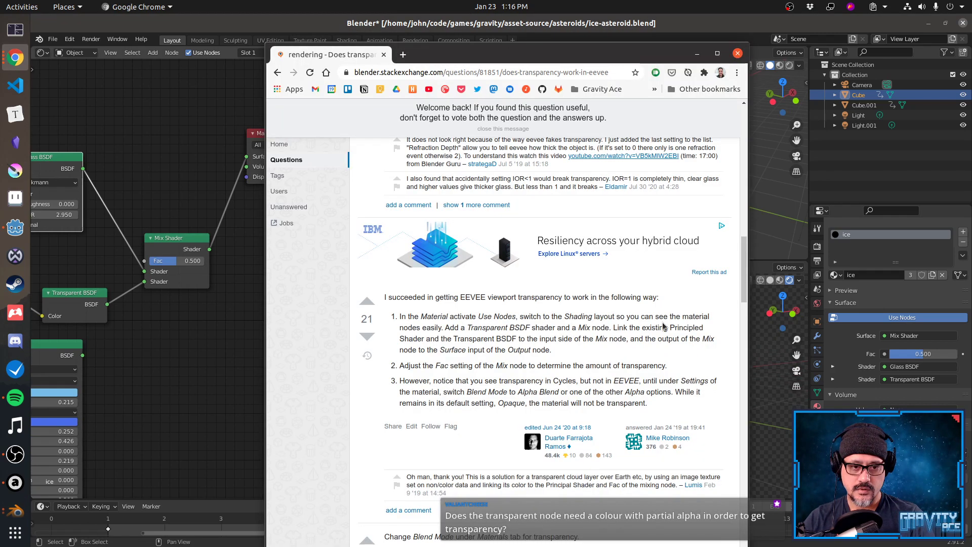
click(130, 358)
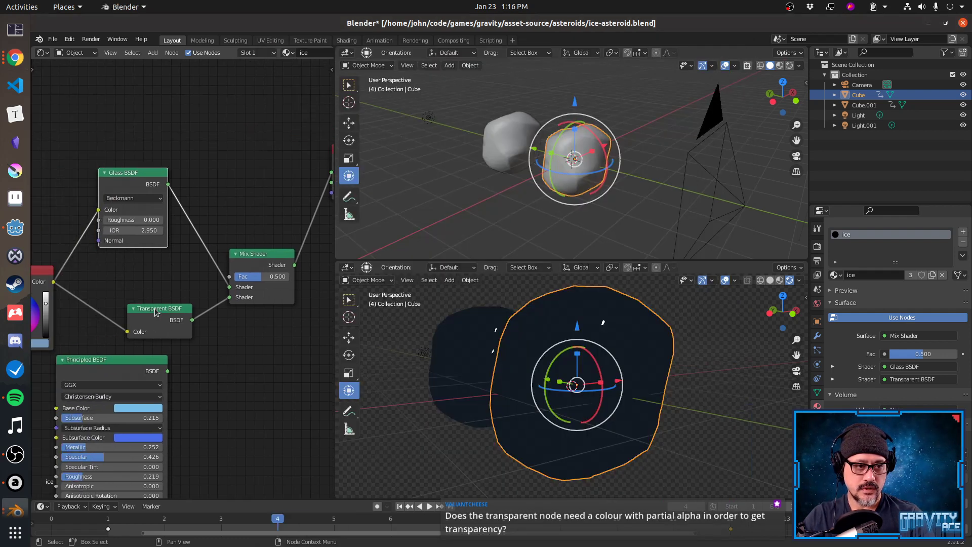
drag(156, 310, 134, 276)
drag(121, 176, 114, 102)
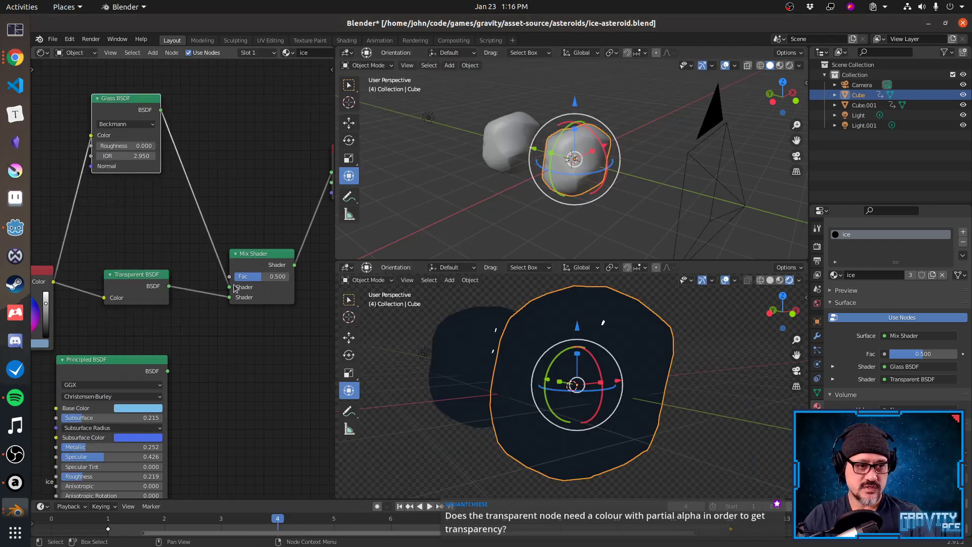
Unlink the Glass BSDF from the Mix Shader, move the Transparent BSDF to its first Shader input and connect the Principled BSDF to its second.
drag(231, 288, 226, 189)
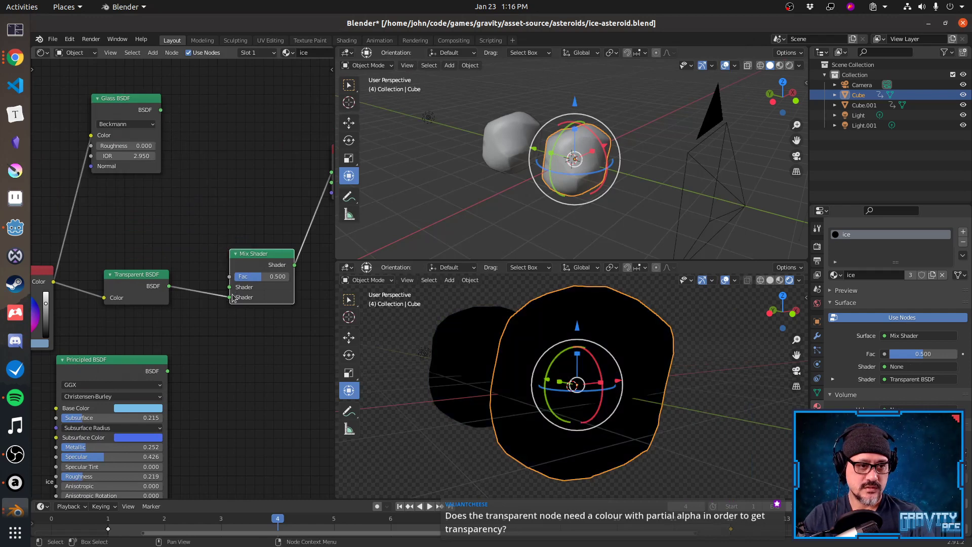
drag(230, 297, 231, 288)
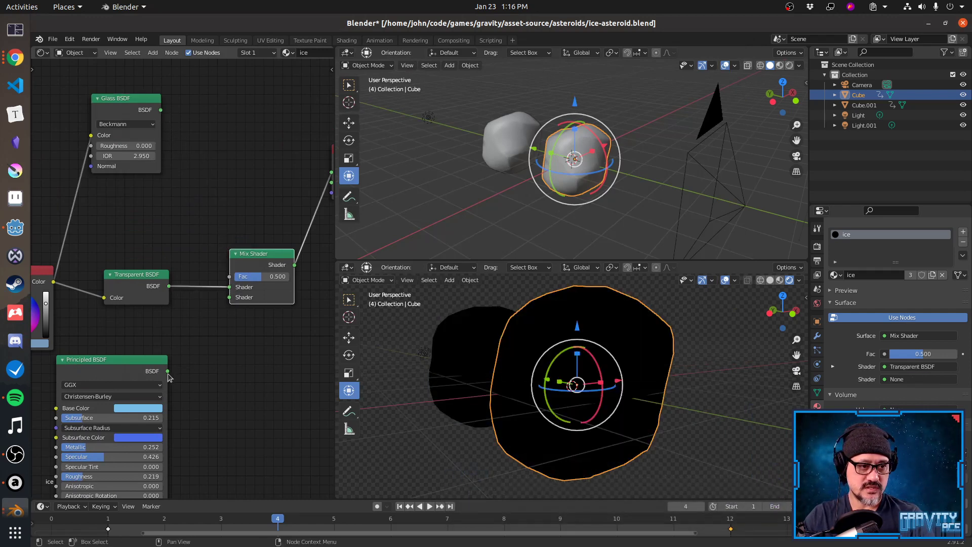
mouse_move(167, 371)
mouse_down()
mouse_move(227, 317)
mouse_move(230, 298)
mouse_up()
middle_drag(239, 338, 167, 362)
middle_drag(435, 385, 506, 403)
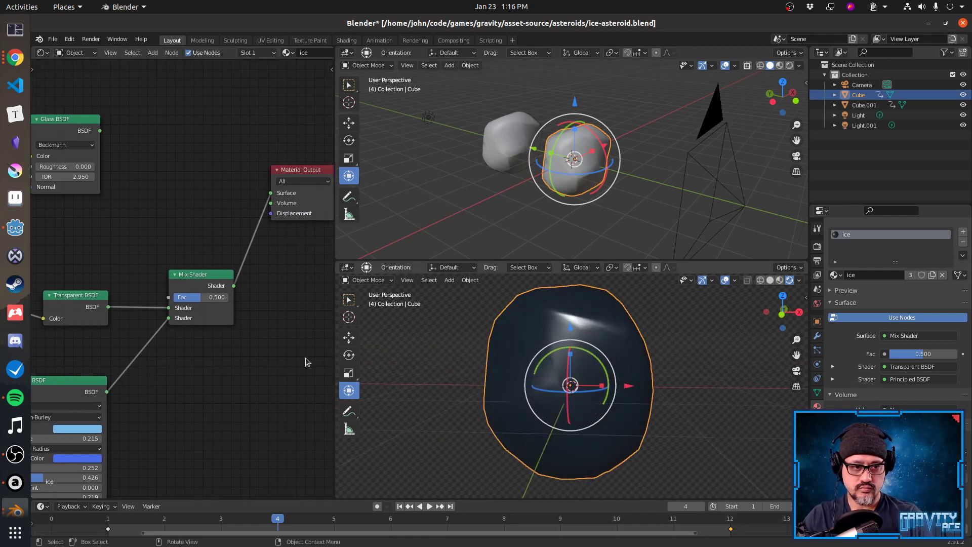
Set the Mix Shader's Fac to 0.283 and inspect the deselected asteroid from other angles.
drag(205, 297, 190, 370)
middle_drag(189, 370, 241, 369)
mouse_move(598, 416)
middle_down()
mouse_move(653, 428)
mouse_move(657, 417)
mouse_move(580, 416)
mouse_move(600, 410)
middle_up()
click(718, 418)
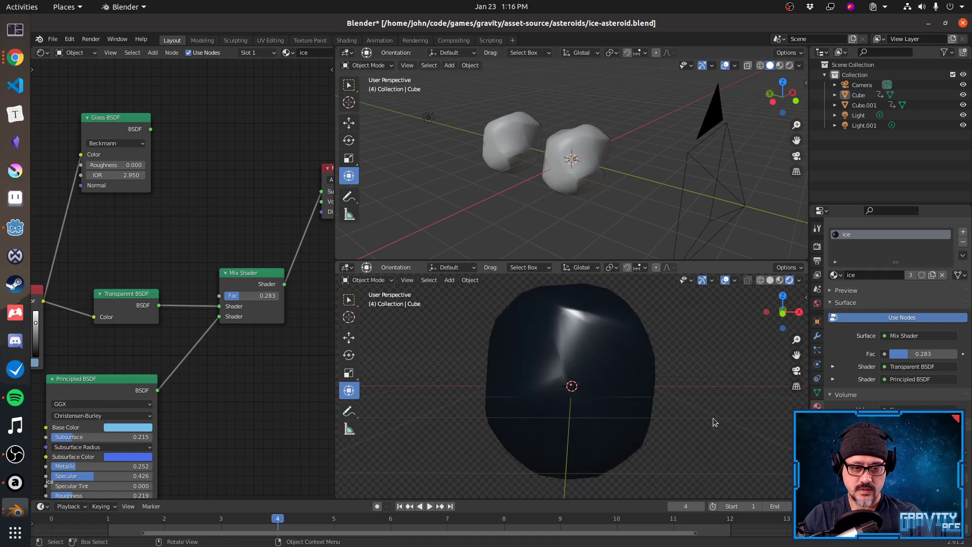
mouse_move(712, 418)
middle_down()
mouse_move(650, 427)
mouse_move(727, 425)
mouse_move(699, 431)
middle_up()
middle_drag(275, 347, 211, 356)
Reread the Stack Exchange answer in Chrome, return to Blender, and set the Mix Shader's Fac to 1.000.
key(alt+Tab)
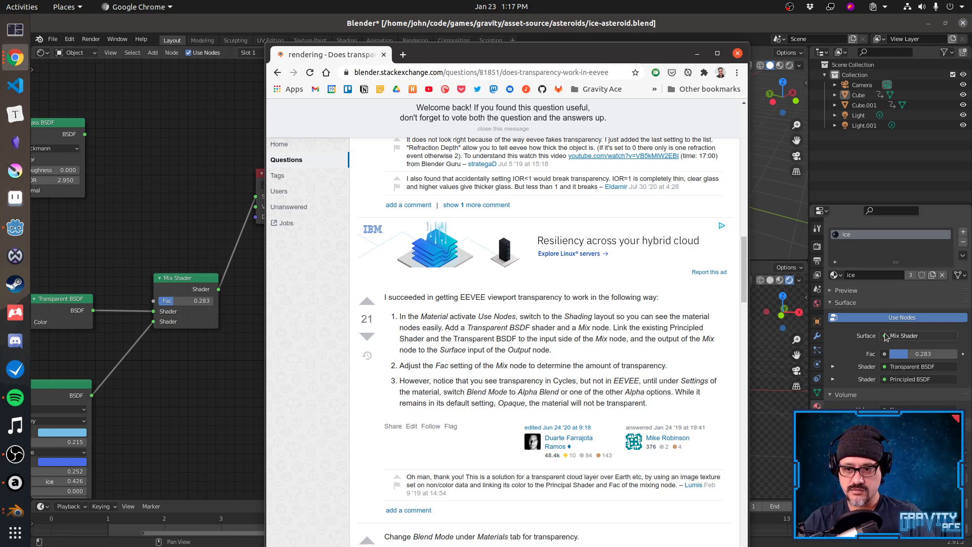
key(alt+Tab)
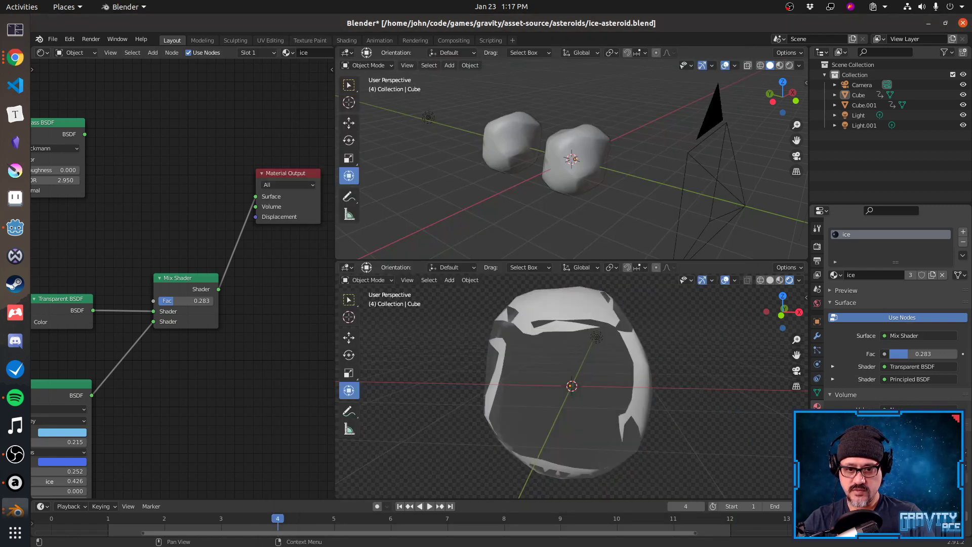
middle_drag(771, 458, 639, 423)
drag(173, 300, 213, 301)
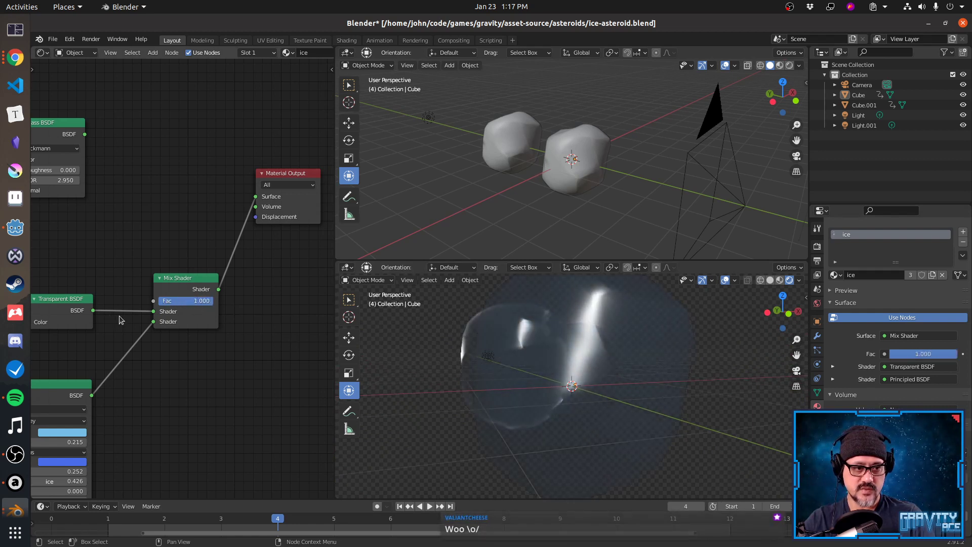
Detach the Mix Shader so the Principled BSDF feeds the Material Output's Surface directly, and move the Mix Shader aside.
drag(154, 312, 255, 197)
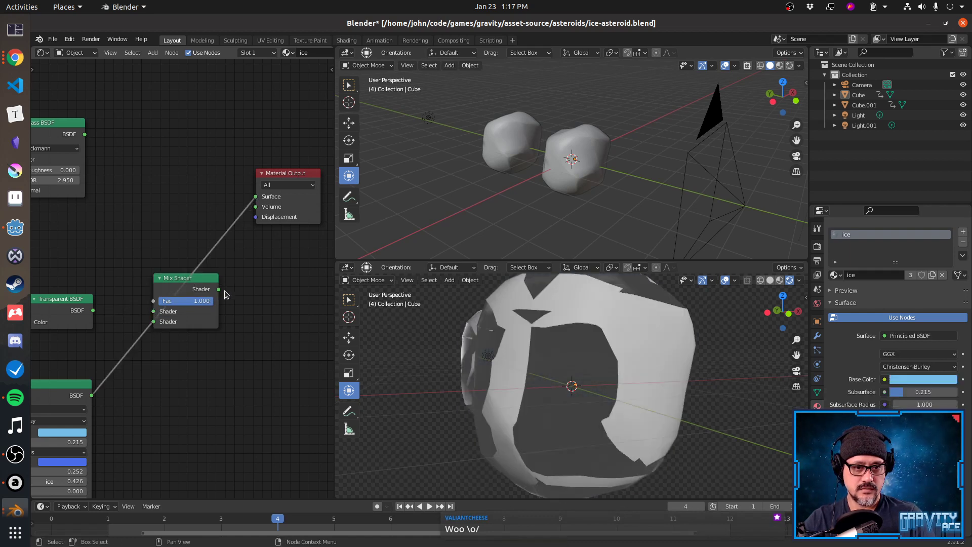
drag(197, 281, 257, 330)
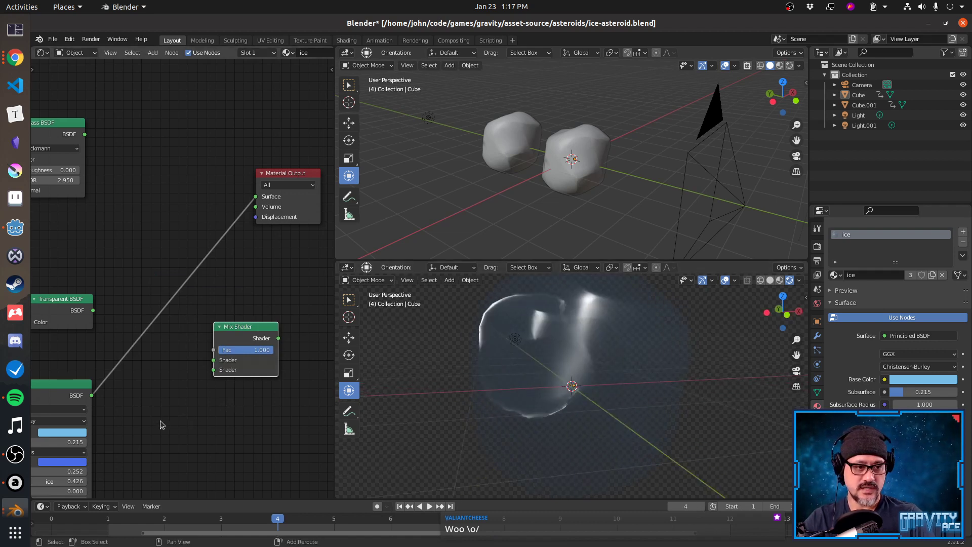
middle_drag(159, 425, 208, 306)
Place the Mix Shader above the Transparent BSDF and line up the Principled BSDF beside the Material Output.
scroll(253, 282, down, 2)
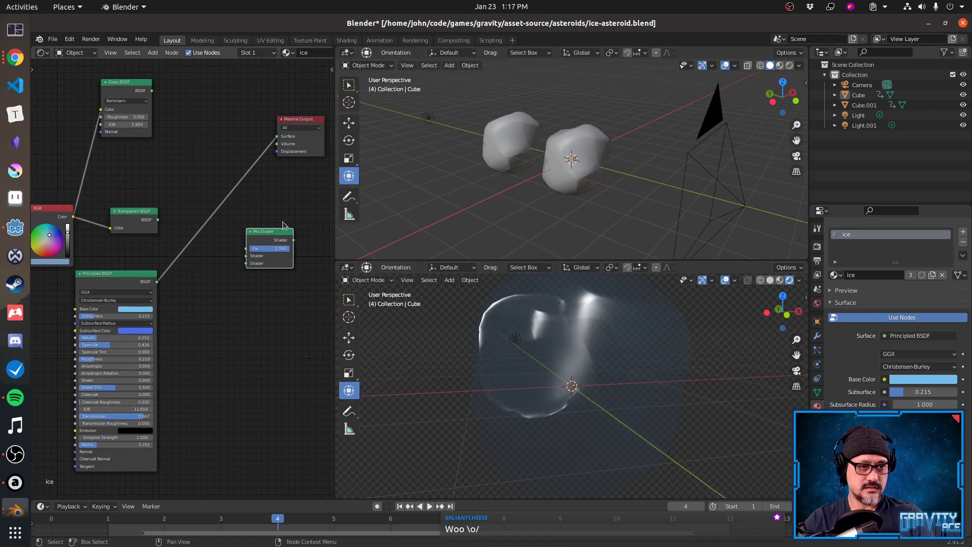
drag(276, 233, 162, 168)
drag(133, 273, 246, 166)
drag(305, 130, 322, 171)
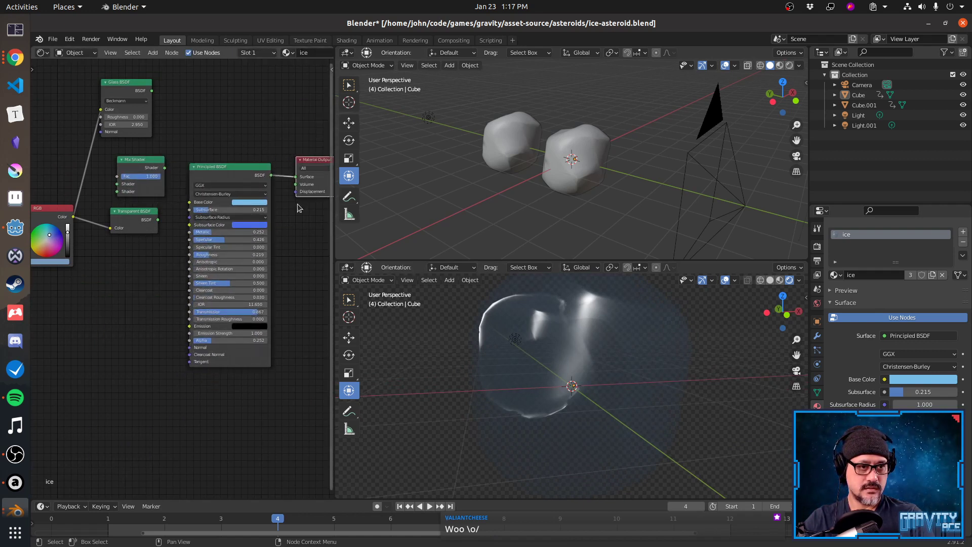
middle_drag(274, 250, 233, 282)
Set the Principled BSDF's Transmission to 0.203 and its Alpha to 1.000.
scroll(189, 307, up, 2)
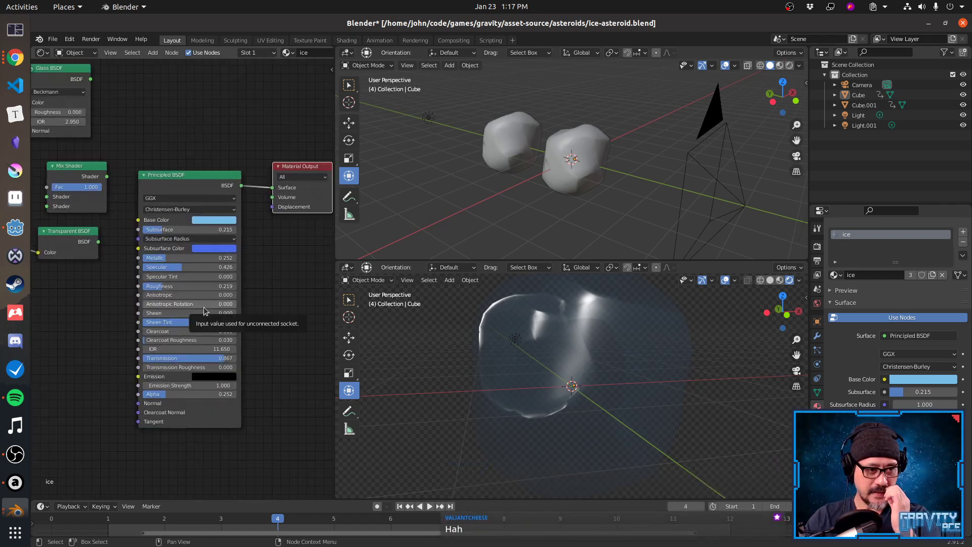
scroll(212, 319, up, 1)
drag(226, 368, 169, 364)
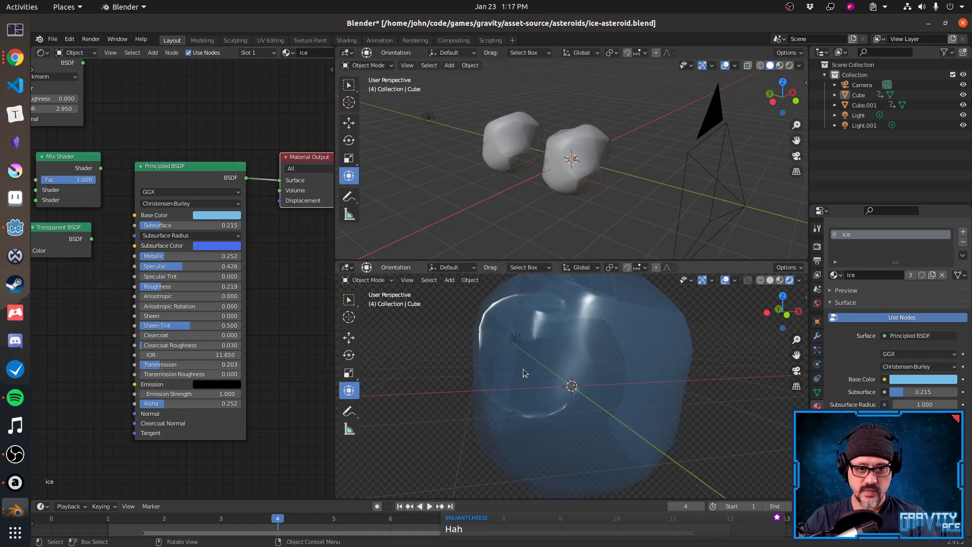
middle_drag(523, 373, 513, 372)
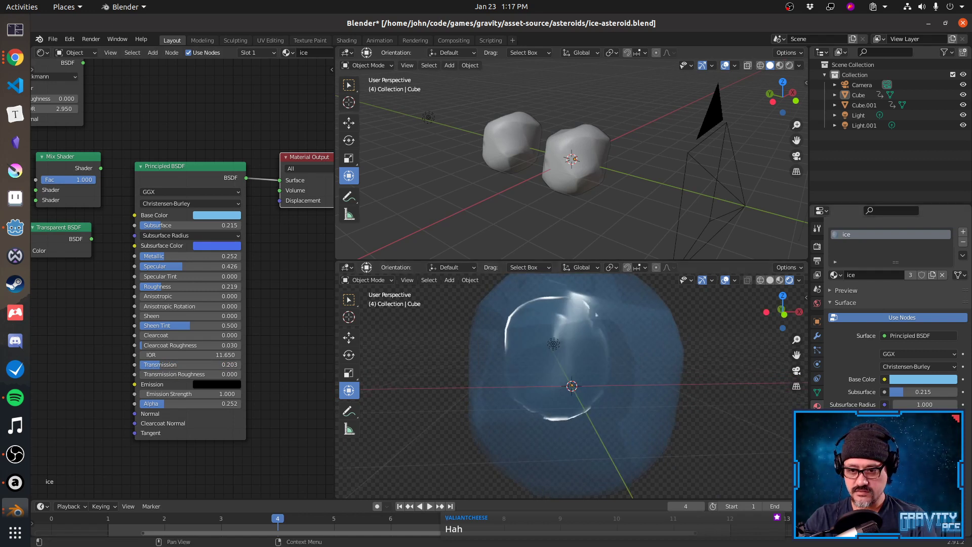
scroll(896, 311, down, 8)
scroll(896, 311, down, 8)
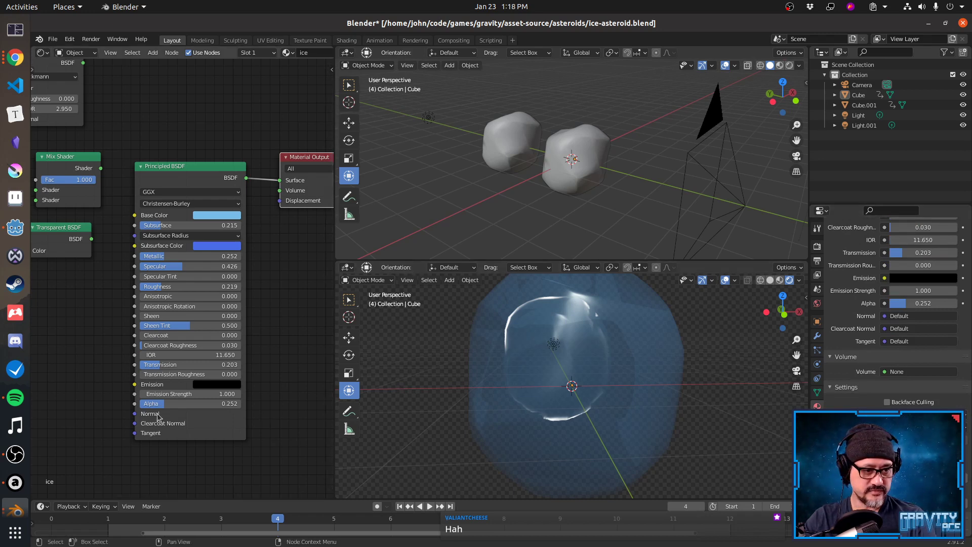
drag(165, 403, 241, 403)
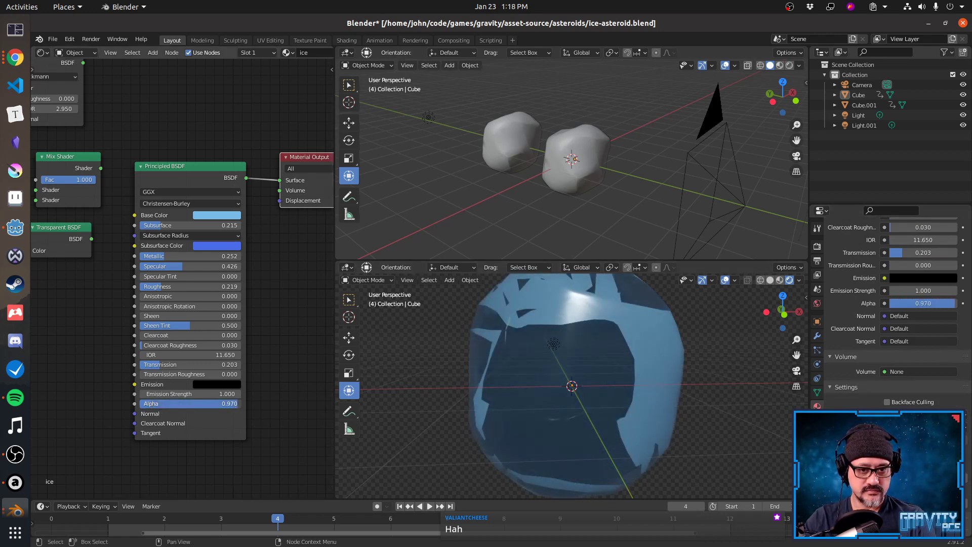
mouse_move(423, 403)
middle_down()
mouse_move(450, 401)
mouse_move(416, 398)
middle_up()
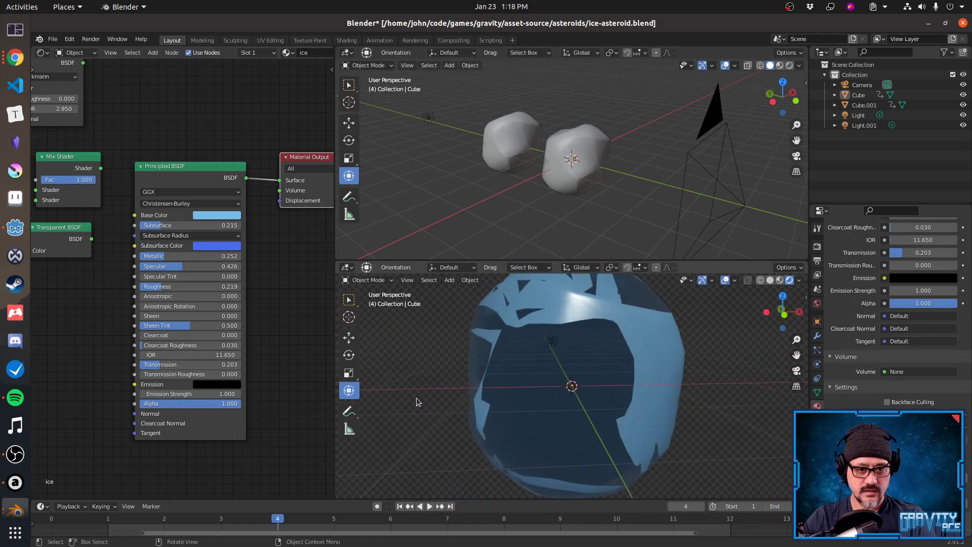
Play the animation in short bursts up to frame 10 and delete the duplicate asteroid behind the main one.
key(space)
key(space)
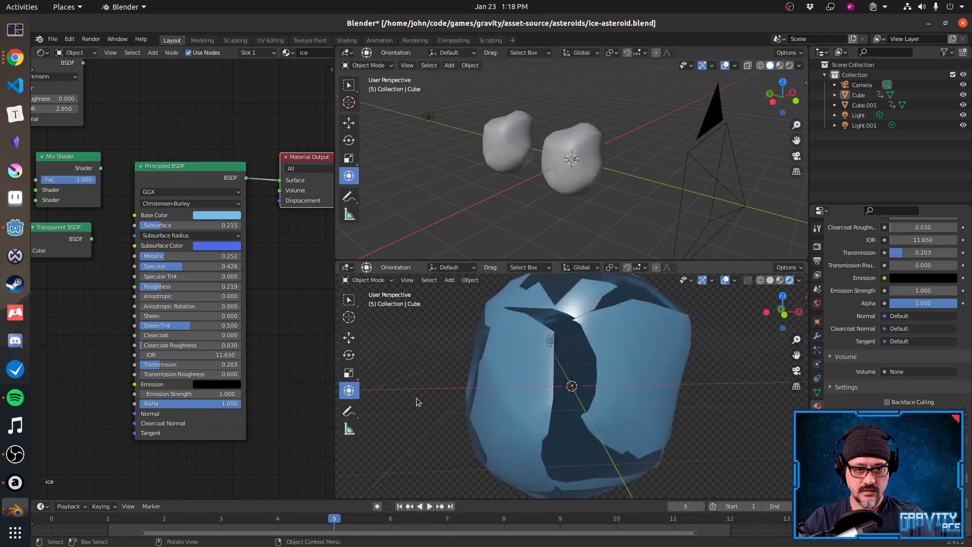
key(space)
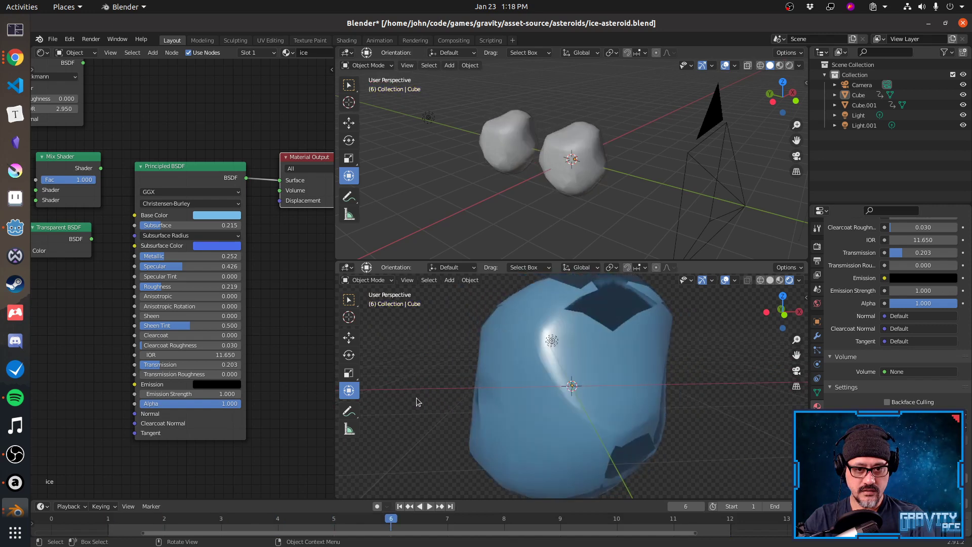
key(space)
click(497, 143)
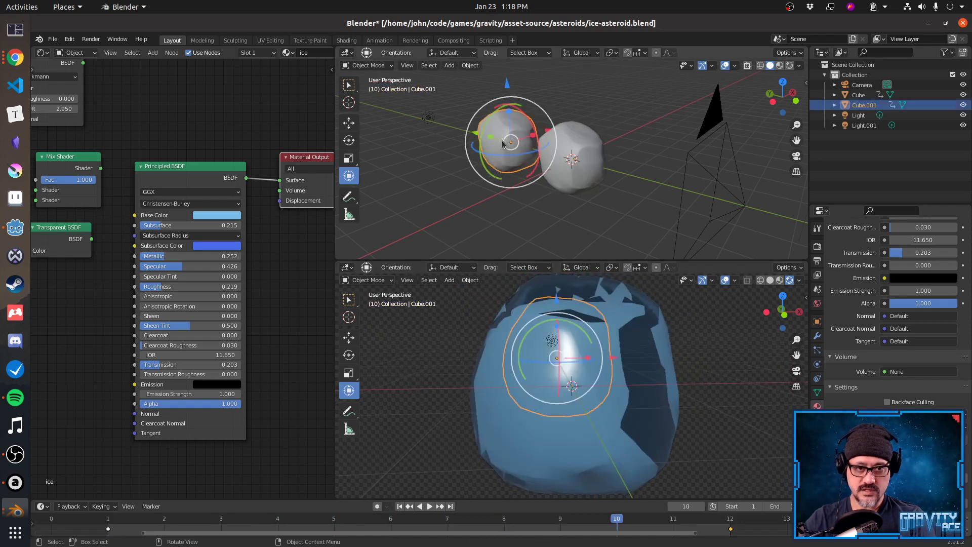
key(Delete)
Step the animation back to frame 3 and examine the remaining asteroid's surface.
key(space)
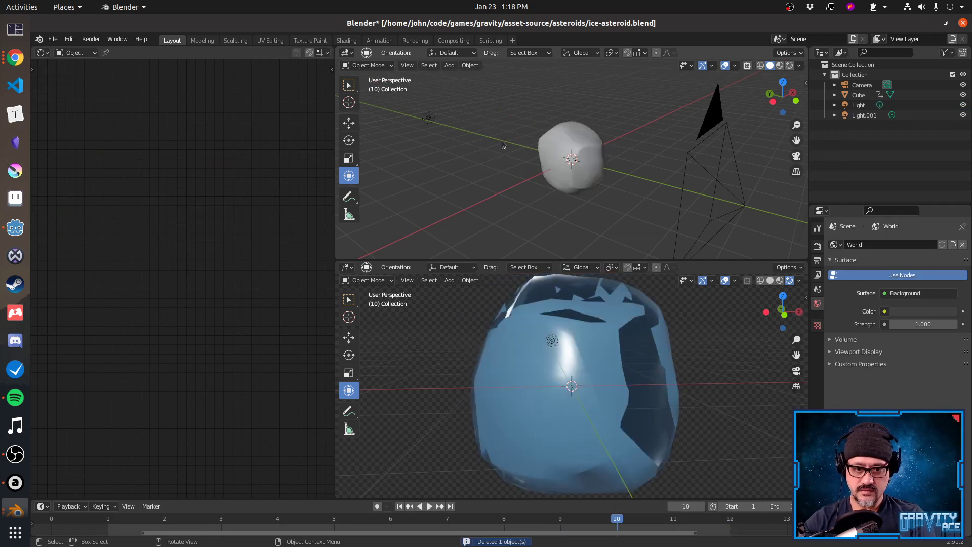
key(space)
key(Left)
key(Left)
key(Left)
key(Left)
key(Left)
key(Left)
key(Left)
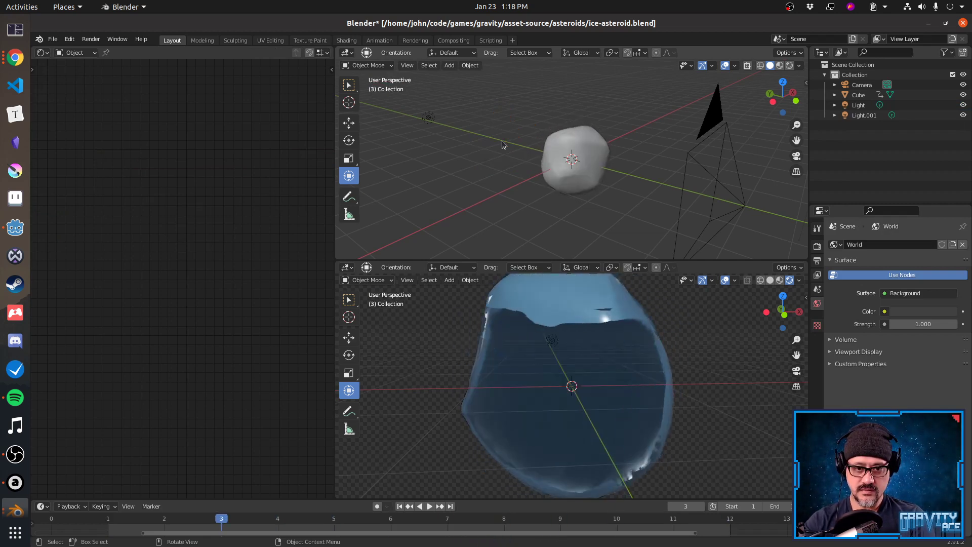
Step the animation forward to frame 12 and examine the ice surface as the asteroid rotates.
key(Left)
key(Right)
key(Right)
key(Right)
key(Right)
key(Right)
key(Right)
key(Right)
key(Right)
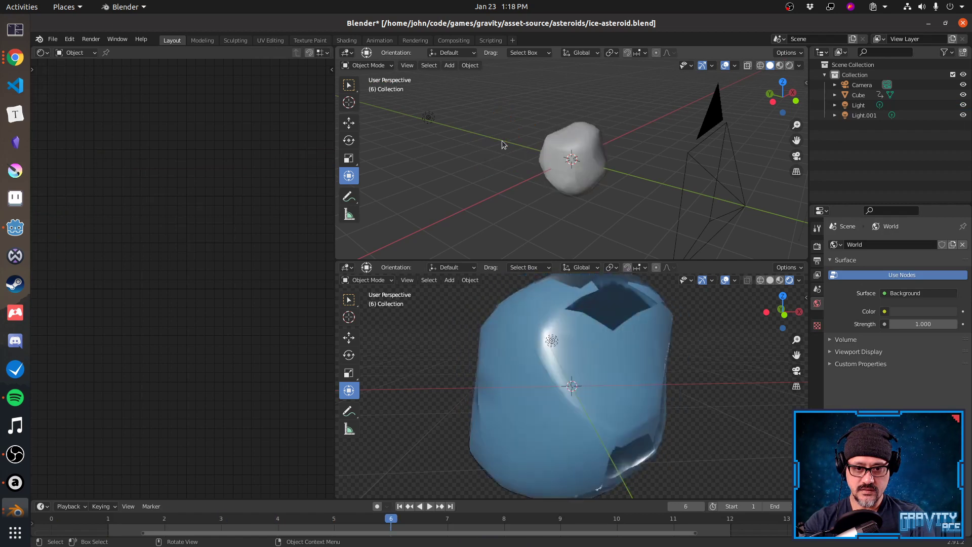
key(Right)
key(Right)
key(Right)
key(Right)
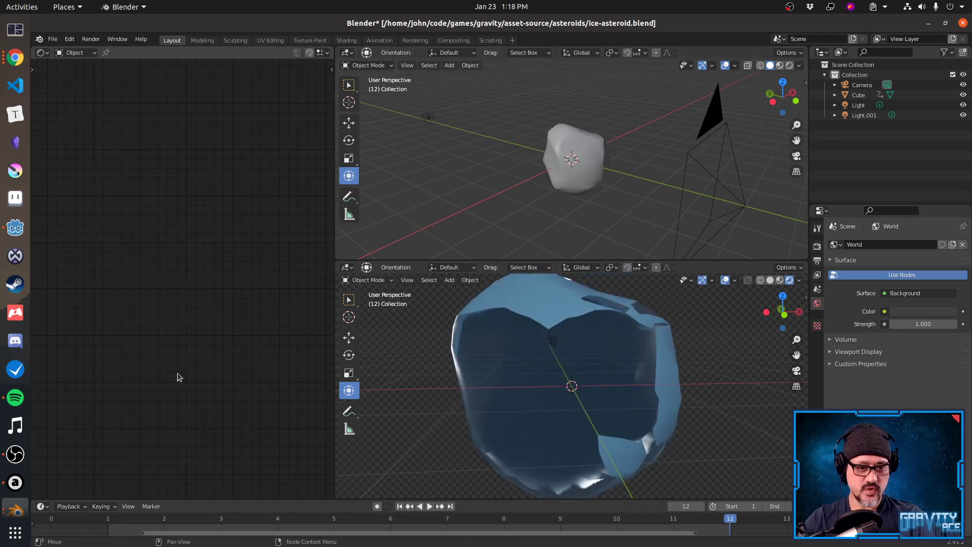
Select the asteroid and set its Principled BSDF's Metallic to 0.234, Specular to 0.321 and Roughness to 0.514.
click(568, 366)
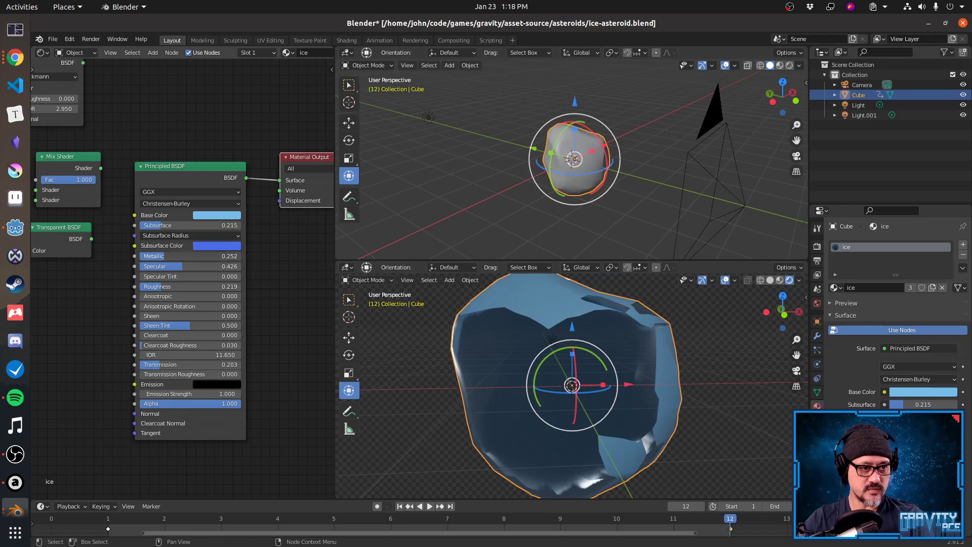
mouse_move(152, 256)
mouse_down()
mouse_move(242, 257)
mouse_move(164, 256)
mouse_move(208, 286)
mouse_move(197, 287)
mouse_up()
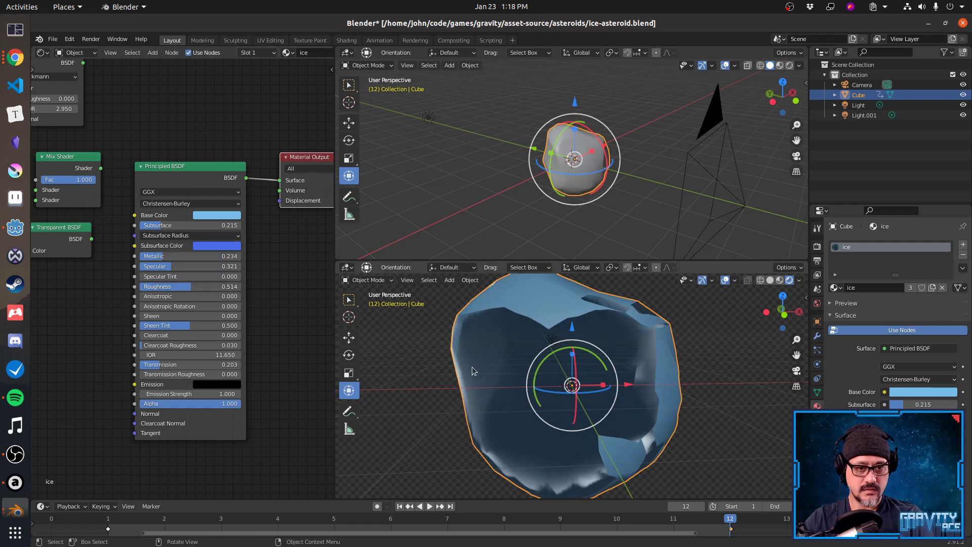
middle_drag(473, 368, 534, 385)
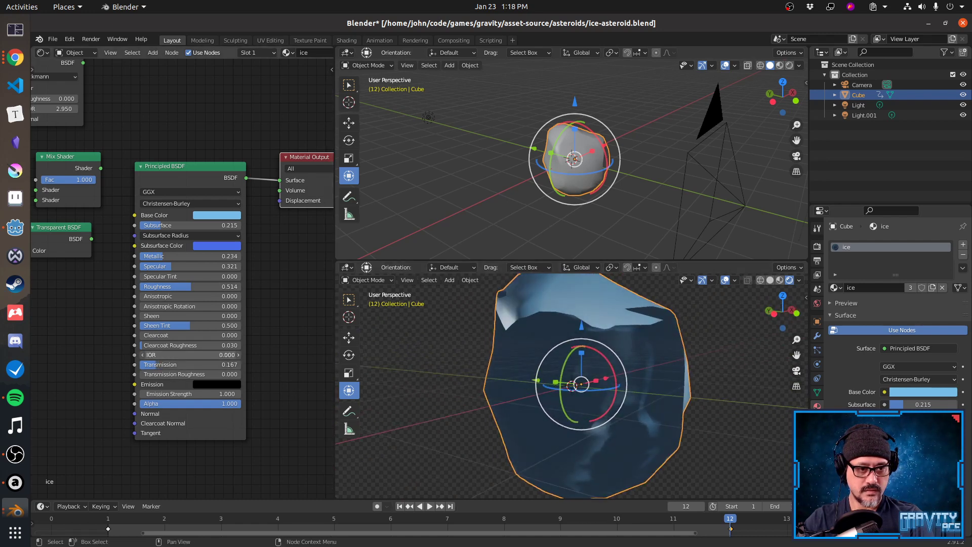
Set the Principled BSDF's IOR to 2.000, Transmission to 0.000 and Alpha to 0.491.
mouse_move(190, 355)
mouse_down()
mouse_move(181, 355)
mouse_move(233, 355)
mouse_up()
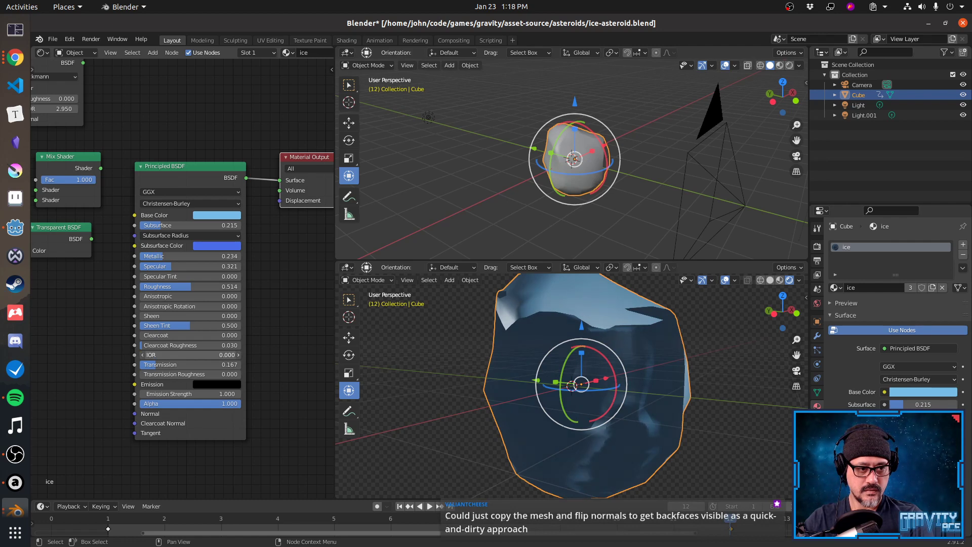
mouse_move(186, 355)
mouse_down()
mouse_move(196, 355)
mouse_move(141, 365)
mouse_up()
drag(212, 405, 140, 404)
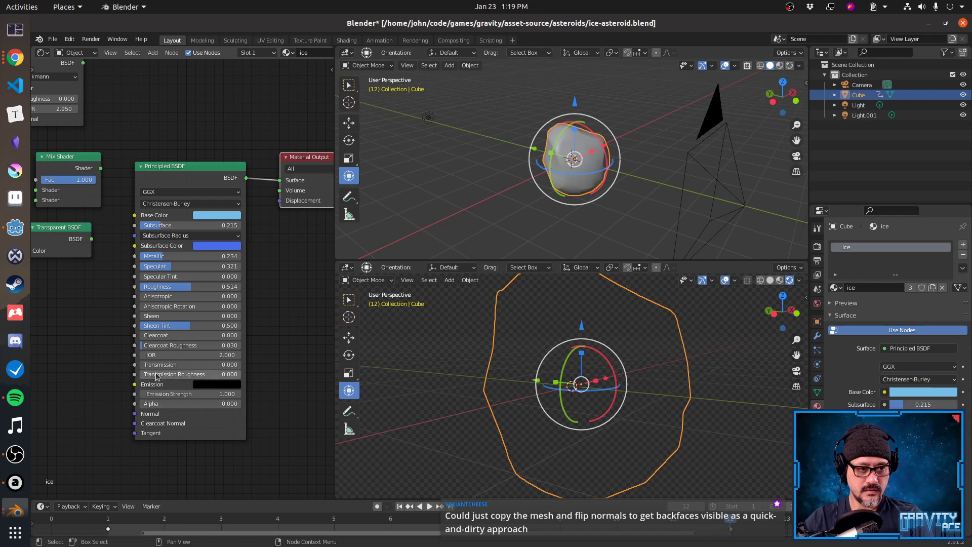
middle_drag(453, 387, 536, 420)
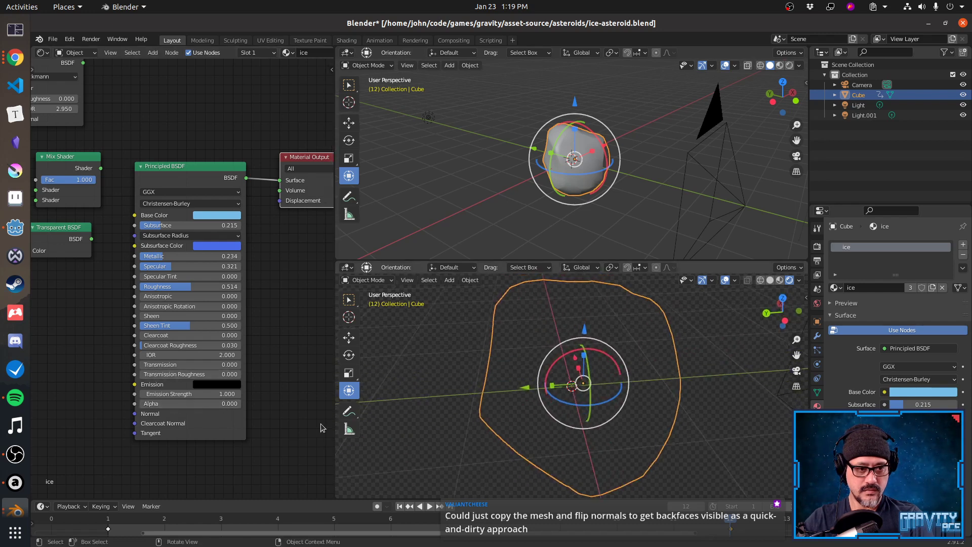
drag(154, 404, 158, 403)
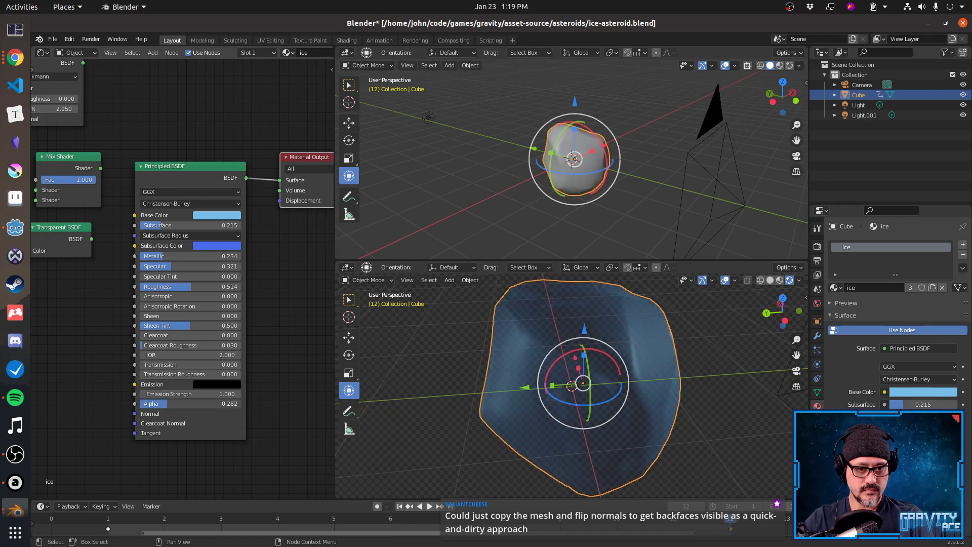
middle_drag(633, 402, 590, 368)
Preview the animation while setting the Principled BSDF's Sheen Tint to 0.000, Roughness to 0.064, Specular to 0.267 and Metallic to 0.297.
key(space)
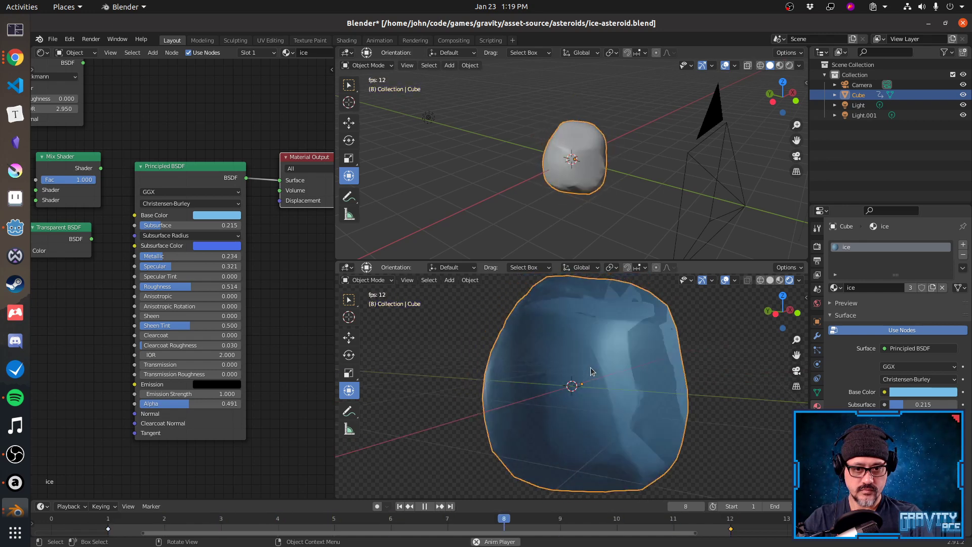
key(space)
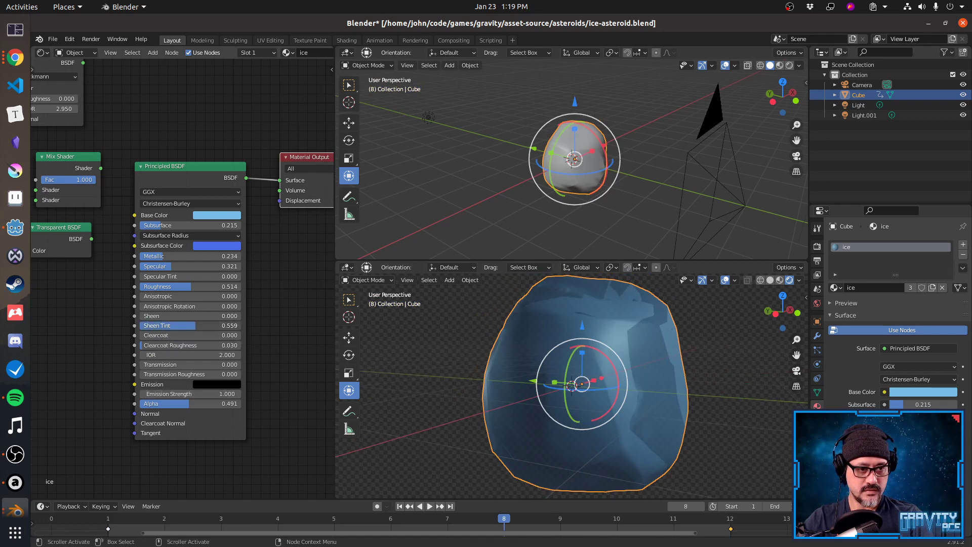
drag(190, 287, 147, 287)
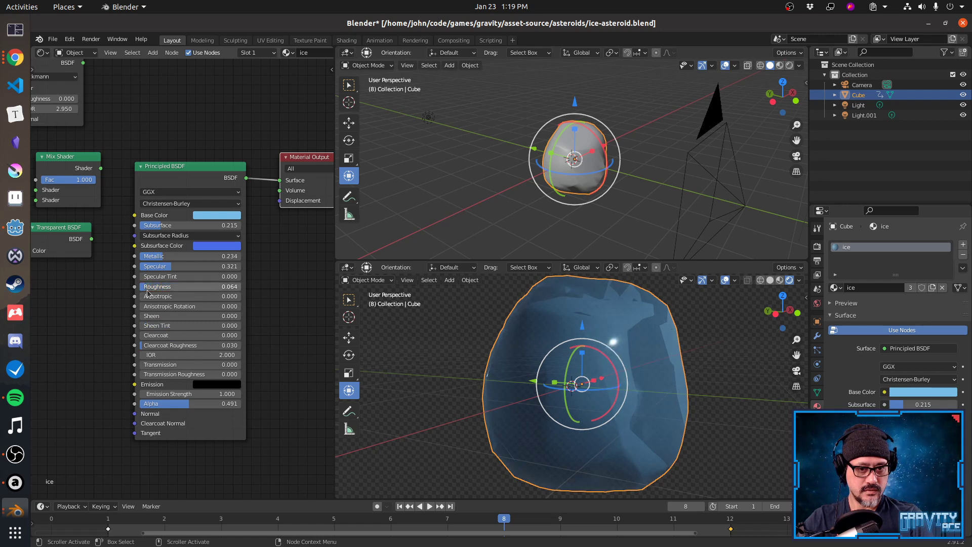
key(space)
key(Escape)
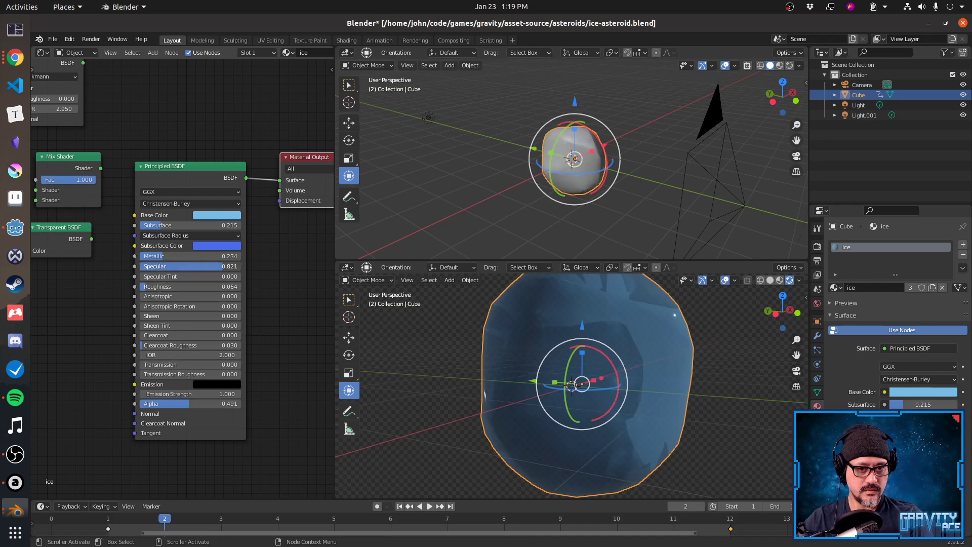
mouse_move(169, 265)
mouse_down()
mouse_move(162, 260)
mouse_move(186, 256)
mouse_move(169, 256)
mouse_up()
Review the ice material's settings and play the animation in short bursts to examine the asteroid's surface at different frames.
scroll(896, 304, down, 8)
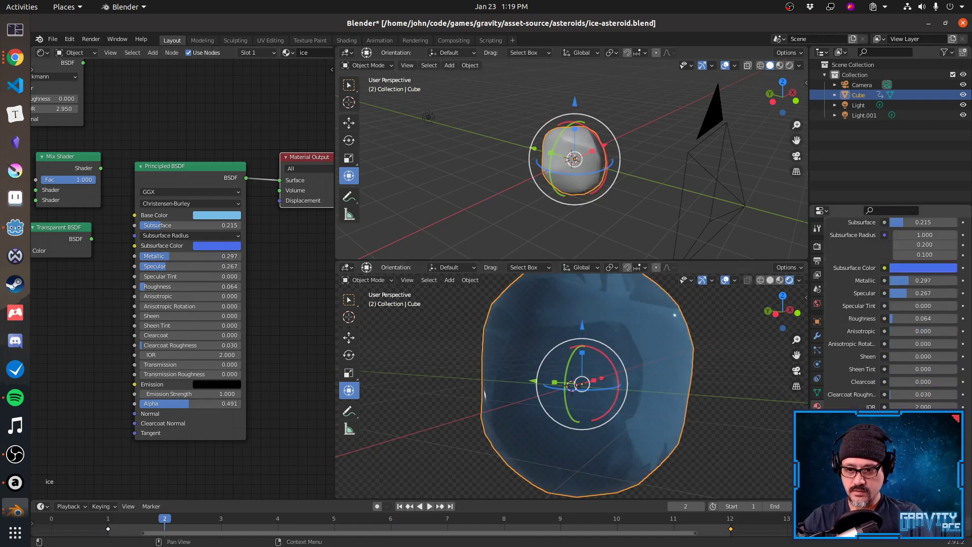
scroll(896, 303, down, 8)
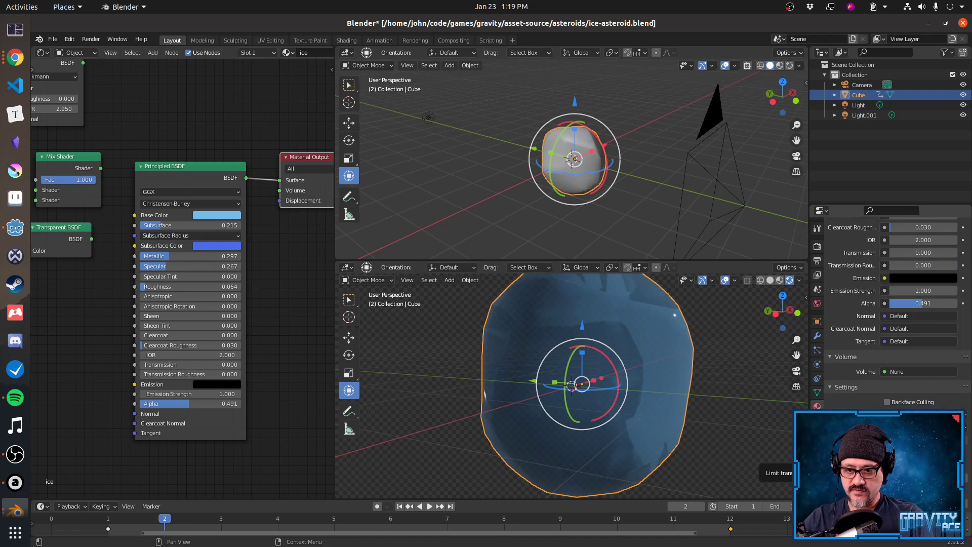
key(space)
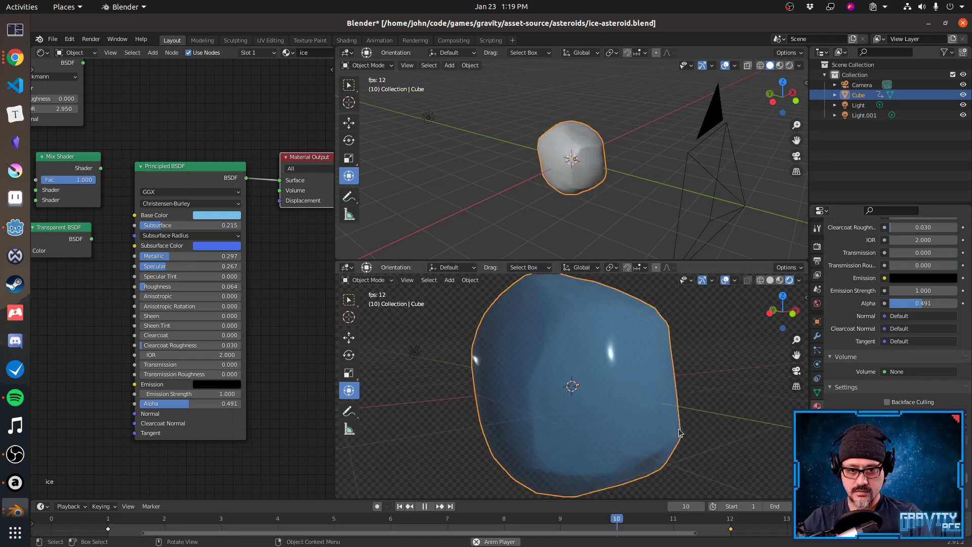
key(space)
key(space)
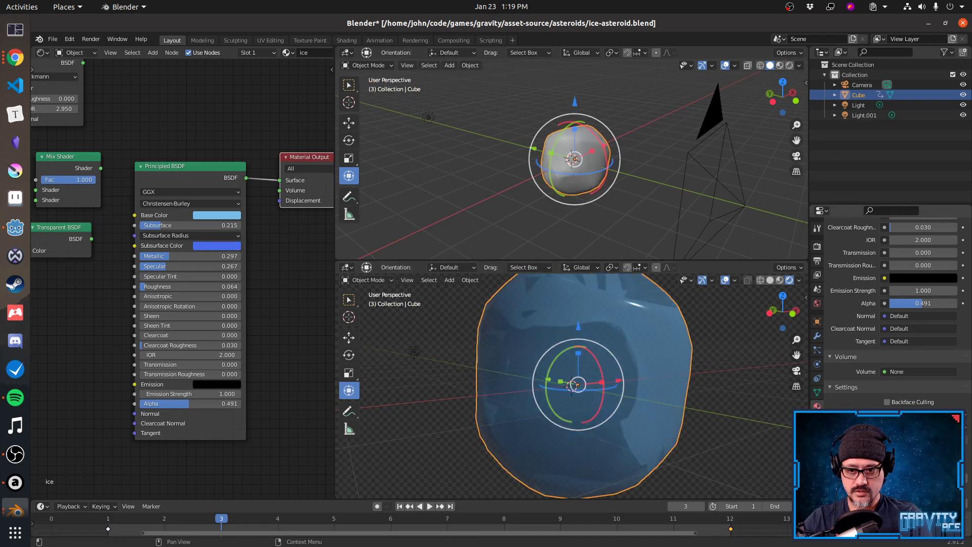
key(space)
key(space)
key(space)
key(space)
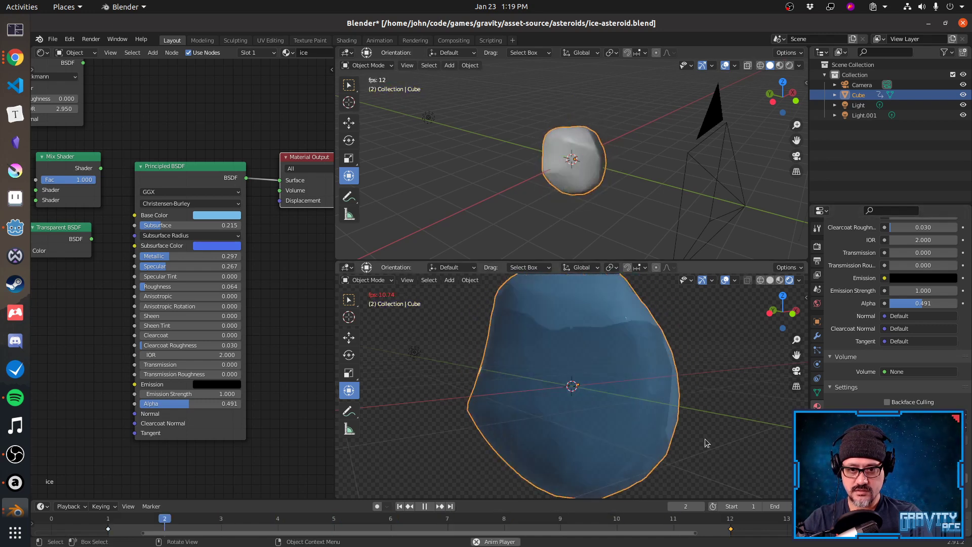
key(space)
key(space)
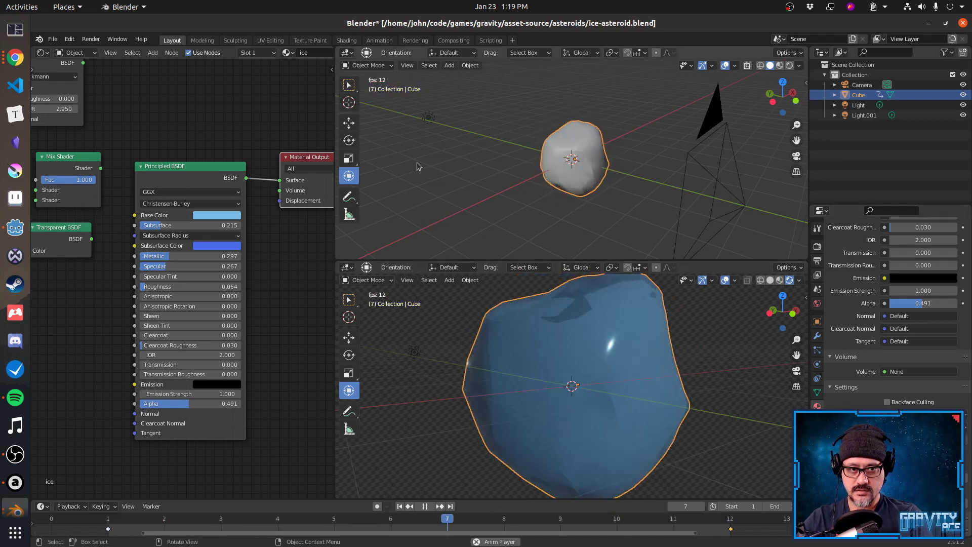
key(space)
Delete the point light Light.001 and replay the animation to frame 3 to check the asteroid's lighting.
click(428, 118)
key(x)
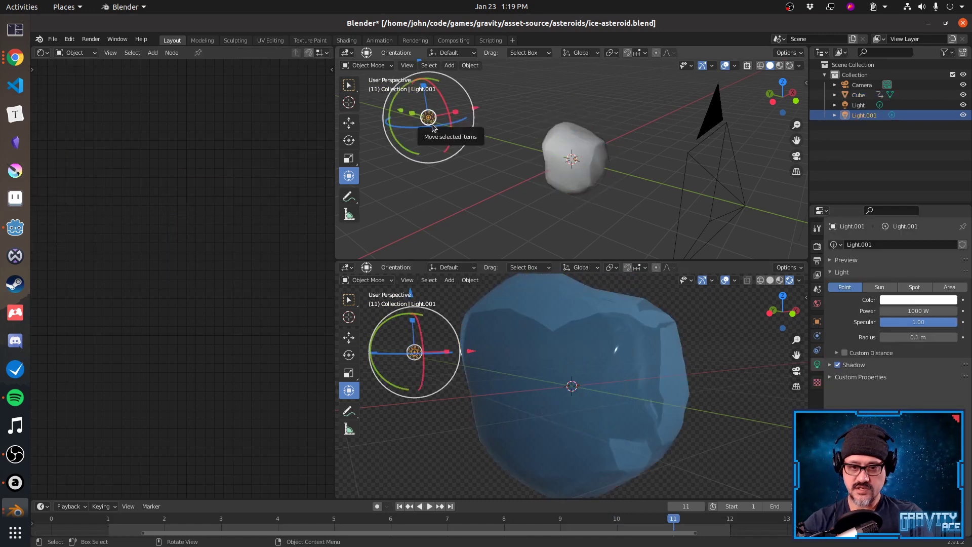
click(431, 131)
key(space)
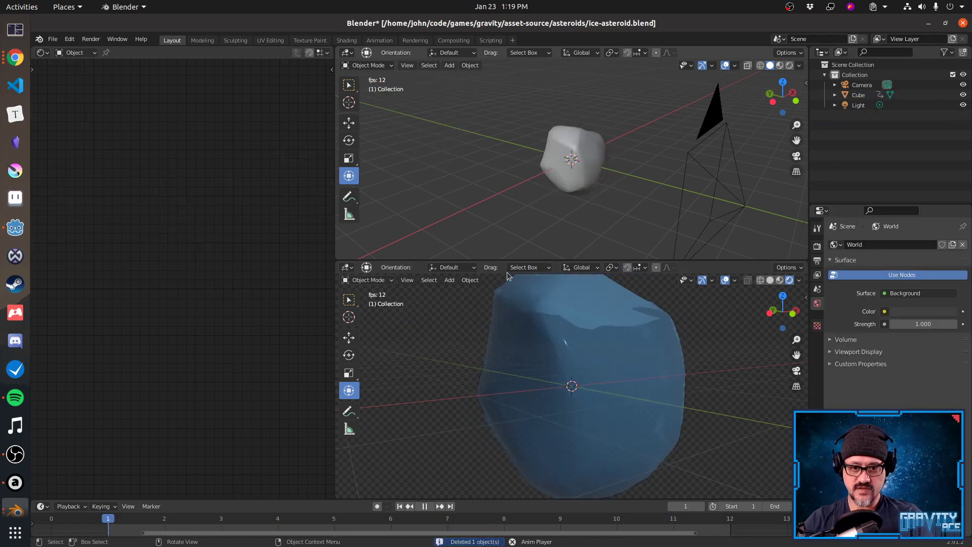
key(space)
mouse_move(526, 305)
middle_down()
mouse_move(610, 335)
mouse_move(669, 335)
mouse_move(725, 329)
mouse_move(754, 290)
mouse_move(630, 313)
mouse_move(484, 321)
mouse_move(532, 321)
middle_up()
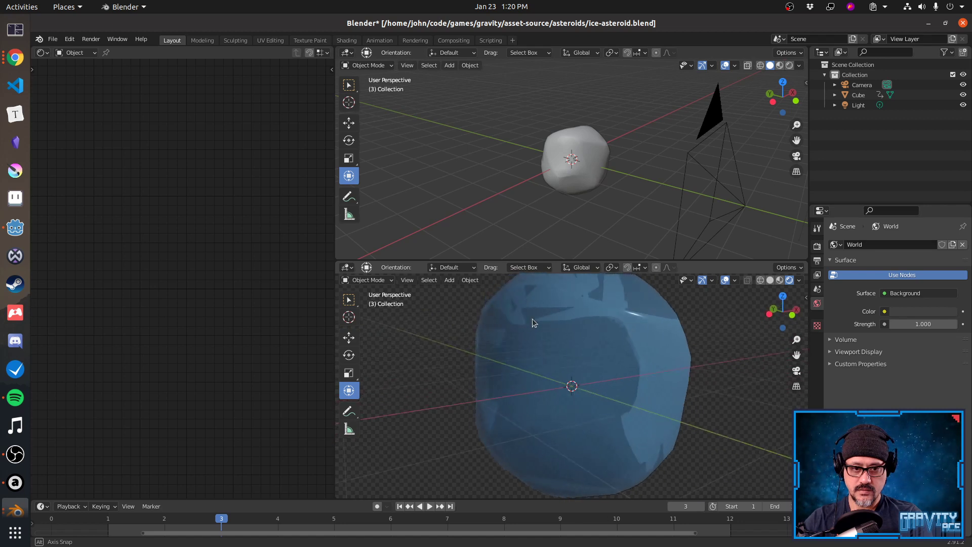
Select the asteroid, look through the camera, play the animation to frame 12 and render that frame.
click(540, 370)
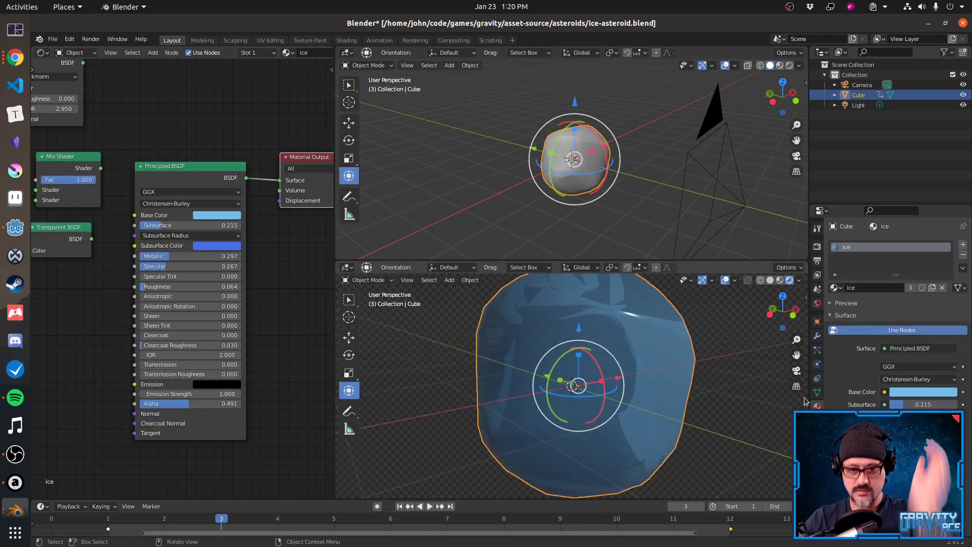
scroll(805, 401, down, 3)
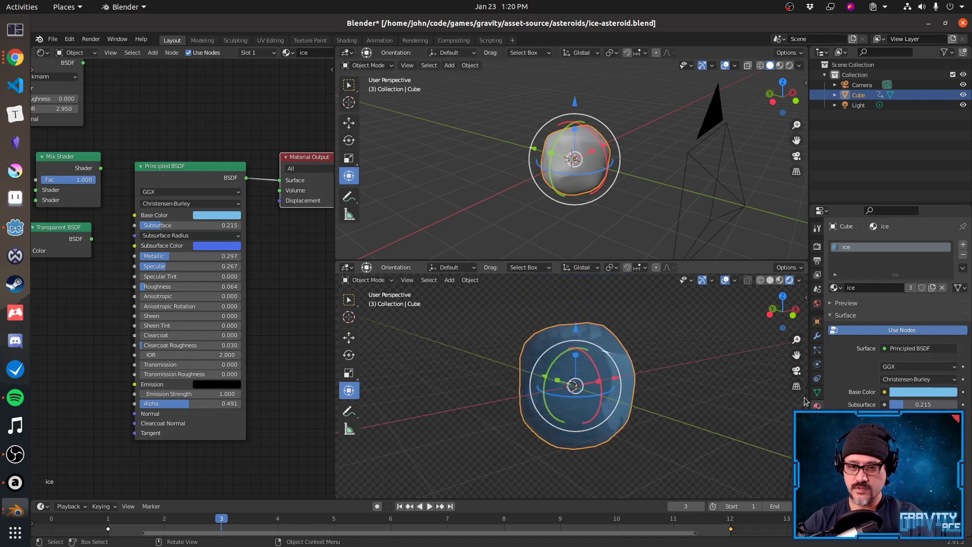
key(KP_0)
key(space)
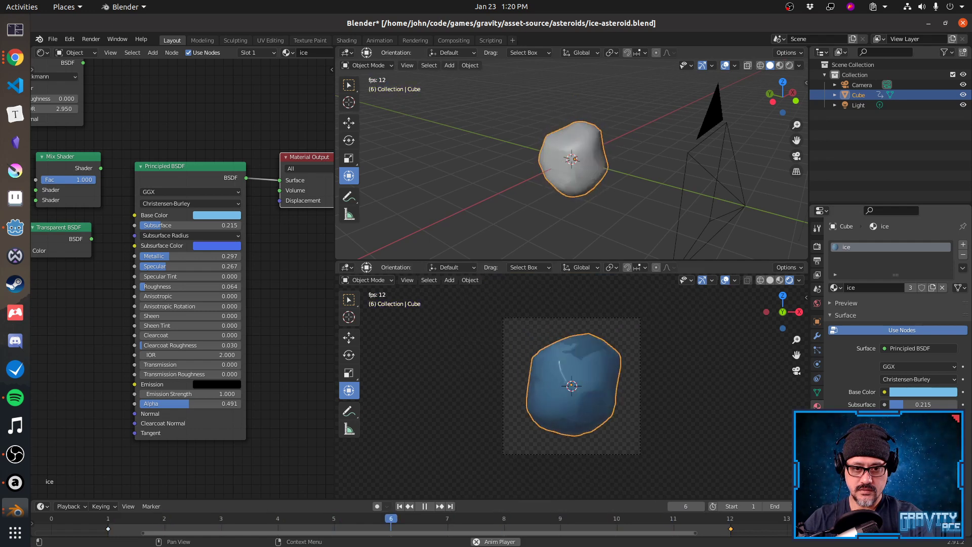
key(space)
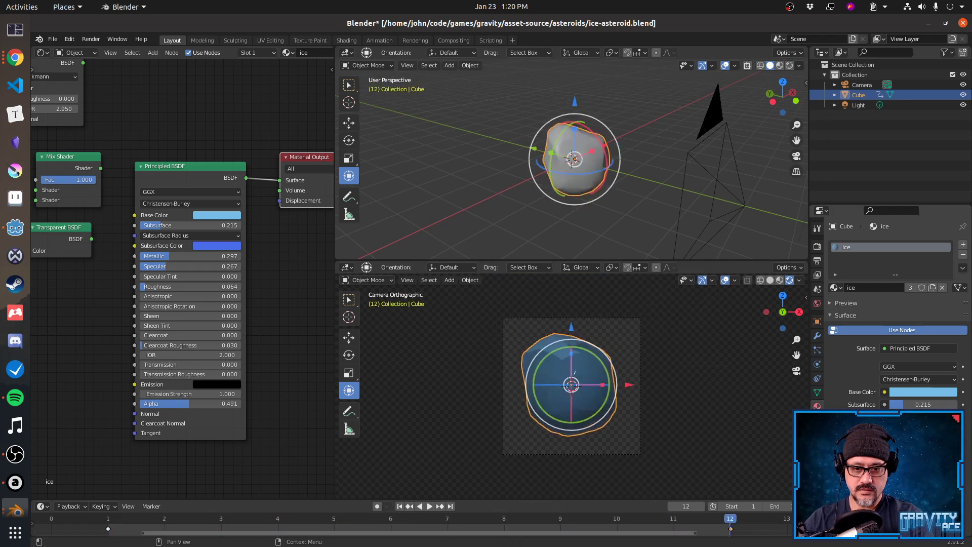
key(F12)
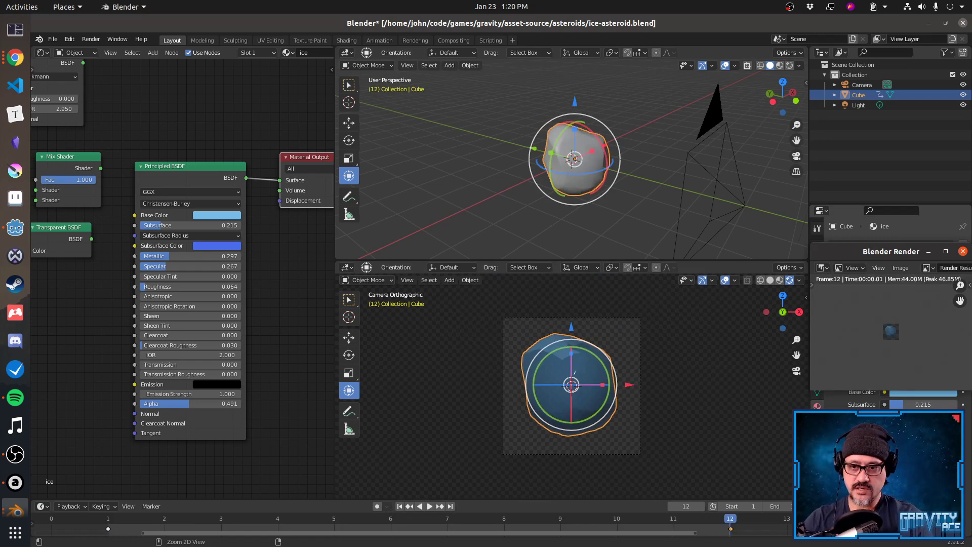
Switch to Aseprite and open the recent file ice-asteroid0001.png together with its numbered images as a 12-frame animation.
key(alt+Tab)
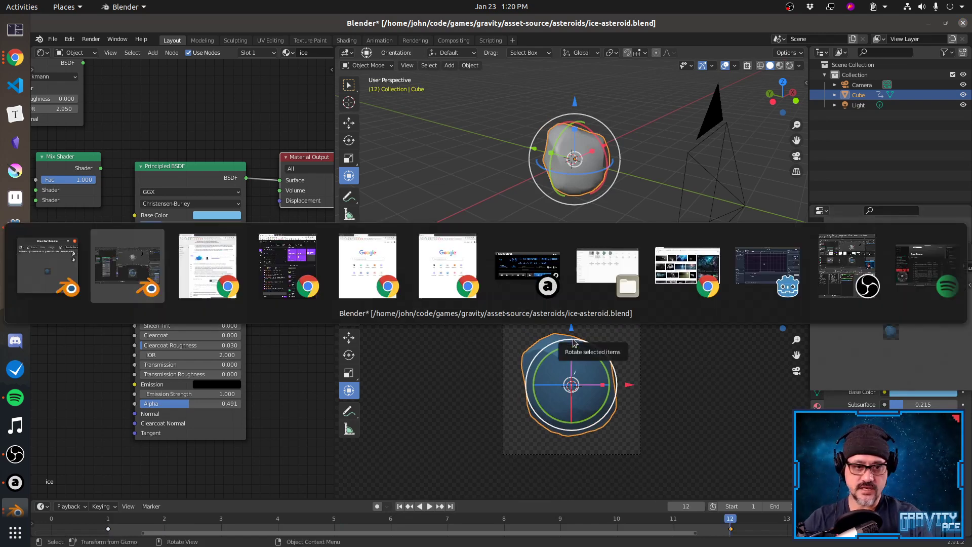
key(alt+Tab)
key(alt+Tab)
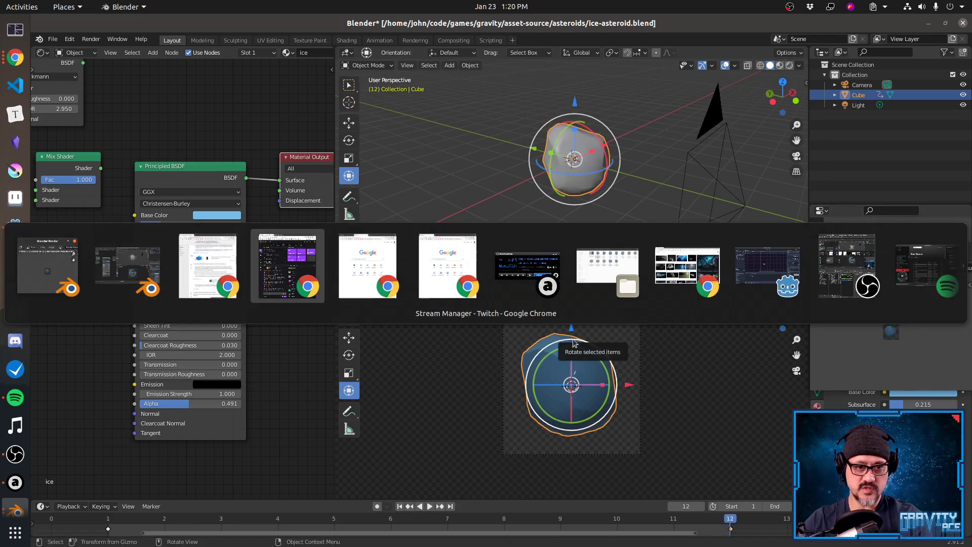
key(alt+Tab)
key(alt+Tab)
key(shift+alt+Tab)
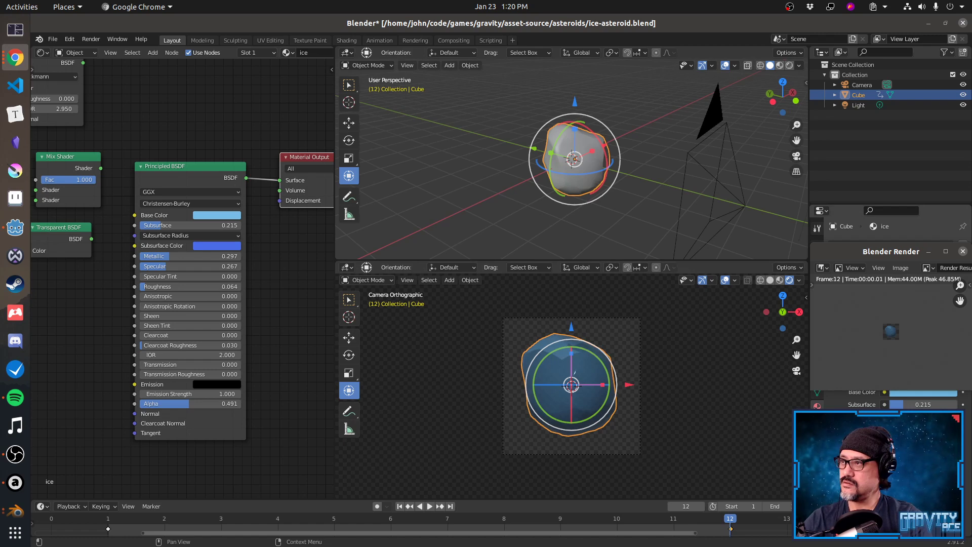
key(super)
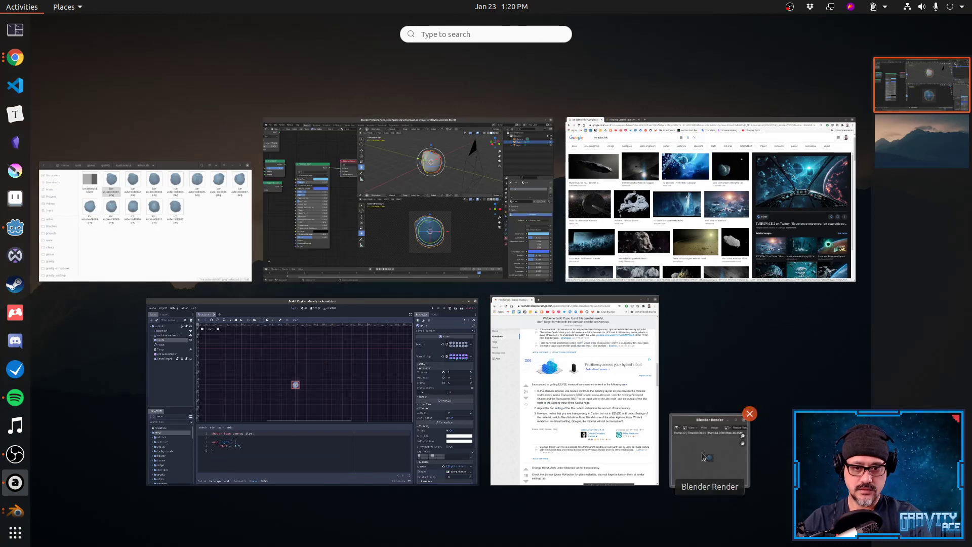
click(16, 197)
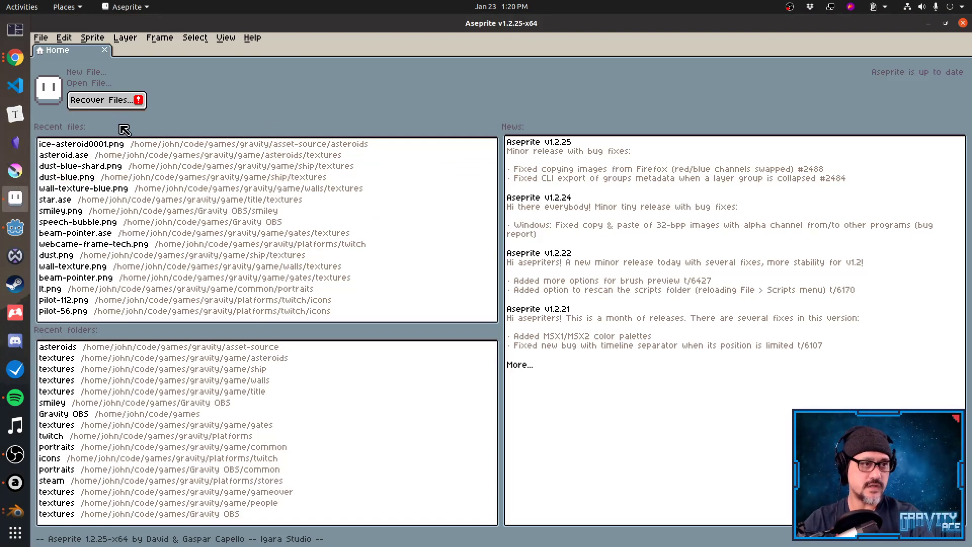
click(126, 144)
click(467, 338)
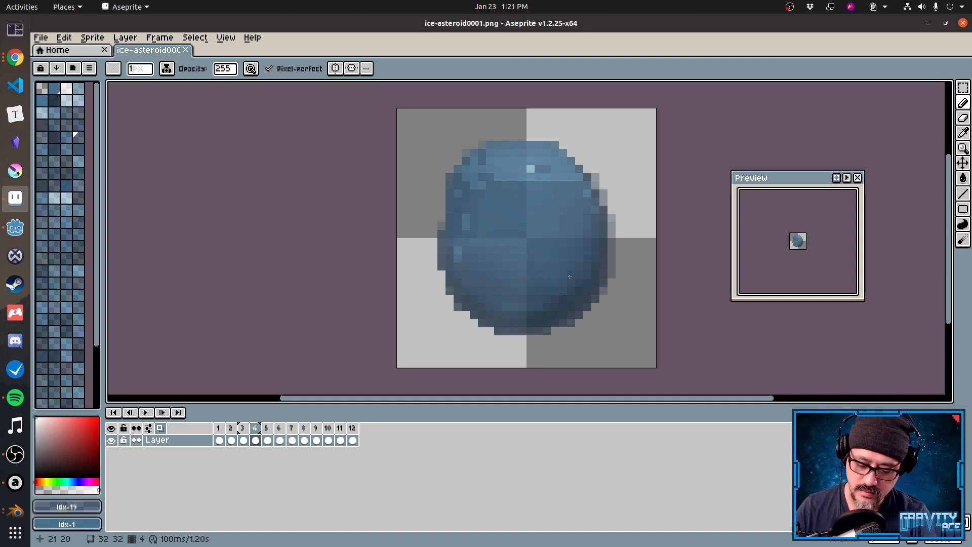
key(e)
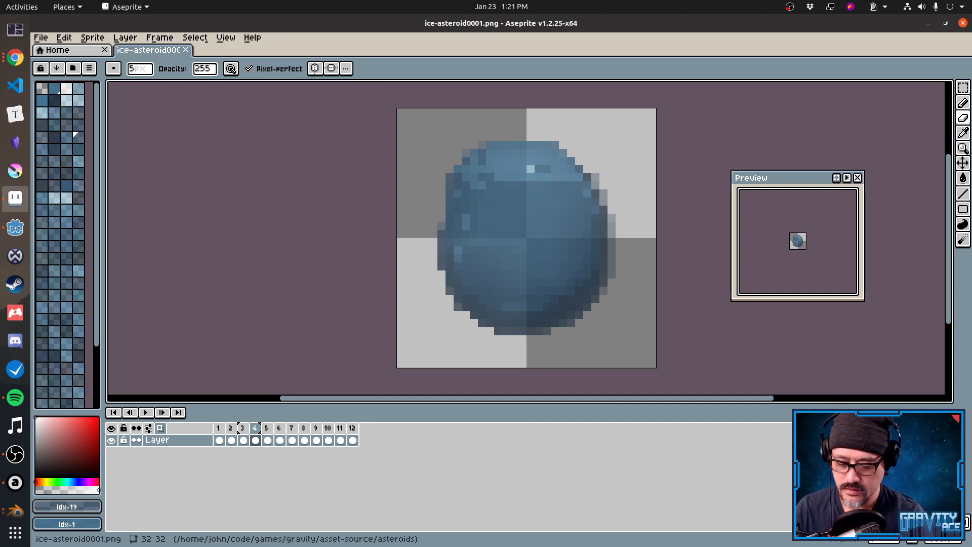
key(b)
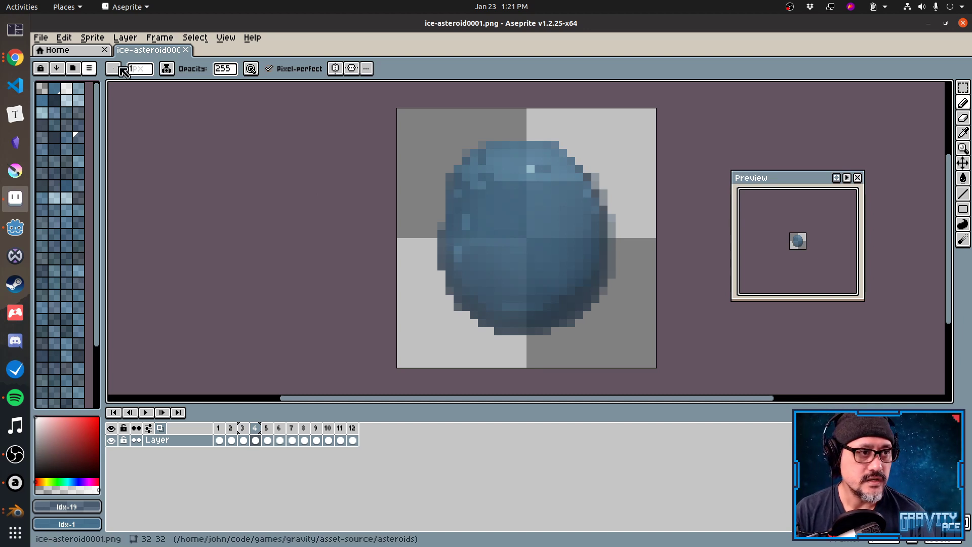
click(89, 69)
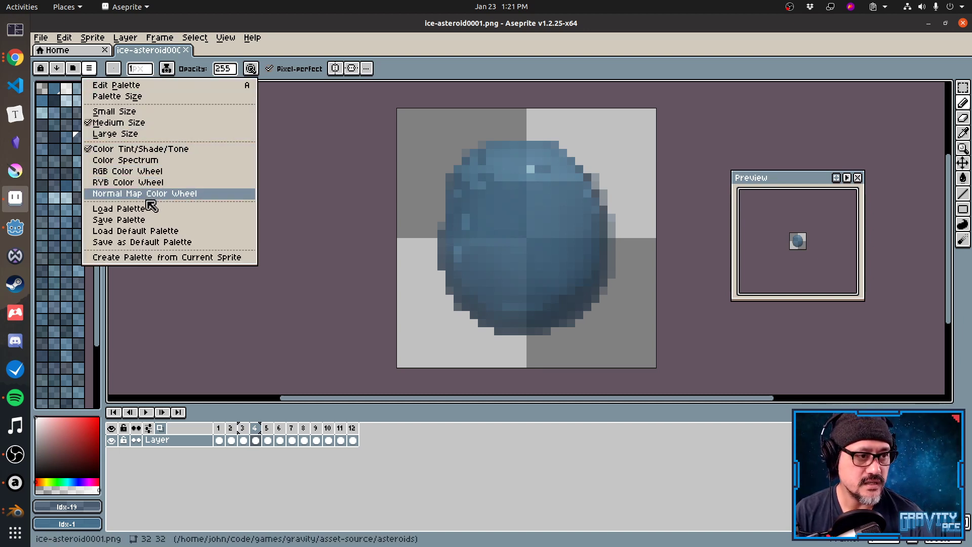
click(155, 215)
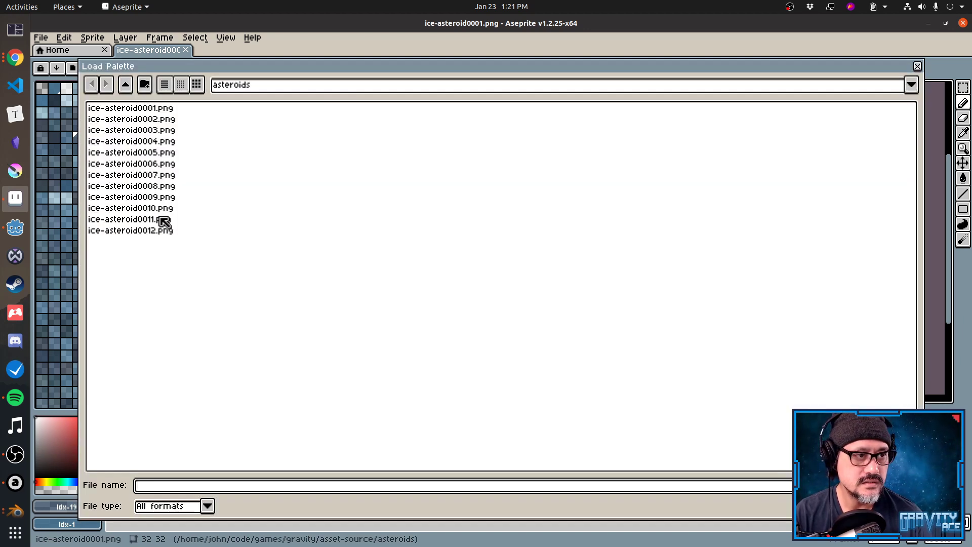
key(Escape)
Load the default palette and pick its bright blue as the foreground colour.
click(89, 68)
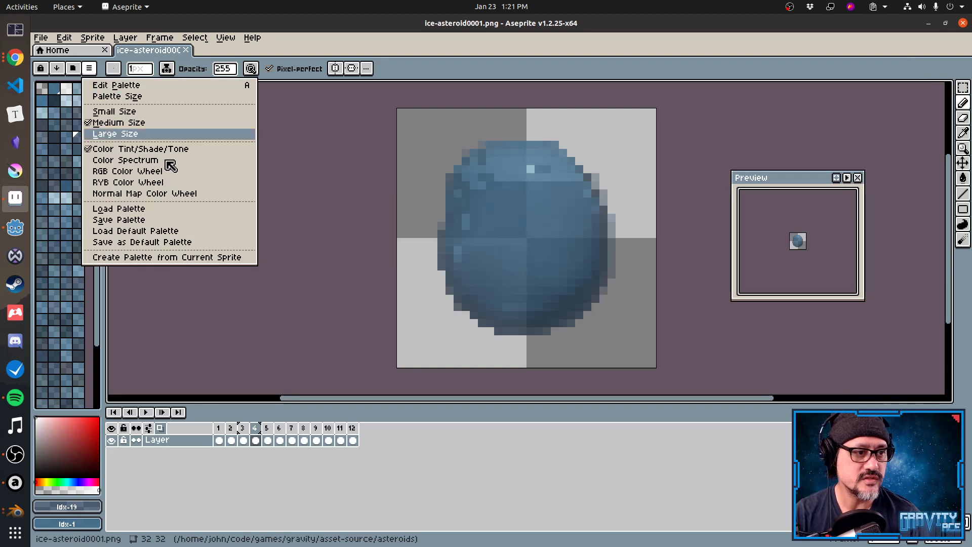
click(190, 232)
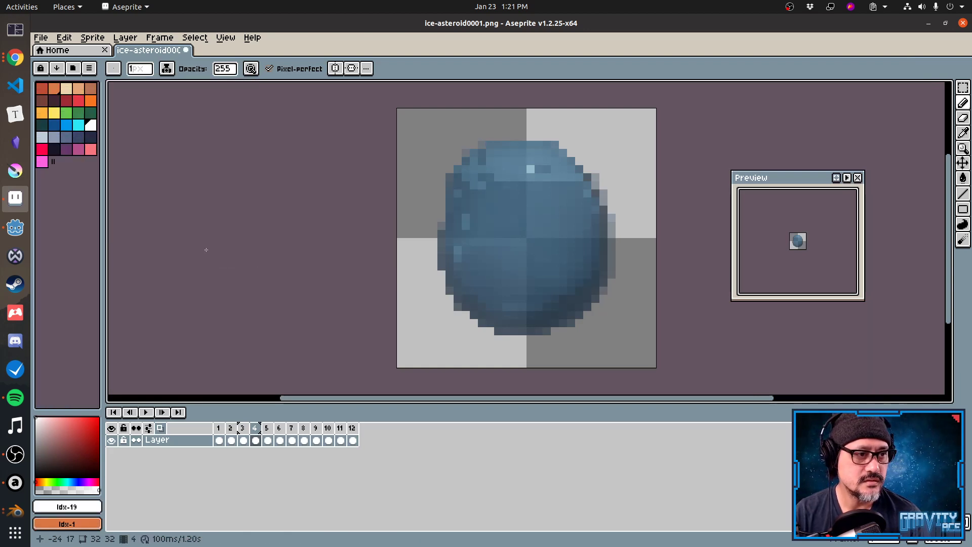
click(66, 125)
Add a new layer above the asteroid layer and make its frame 1 cel active.
key(shift+n)
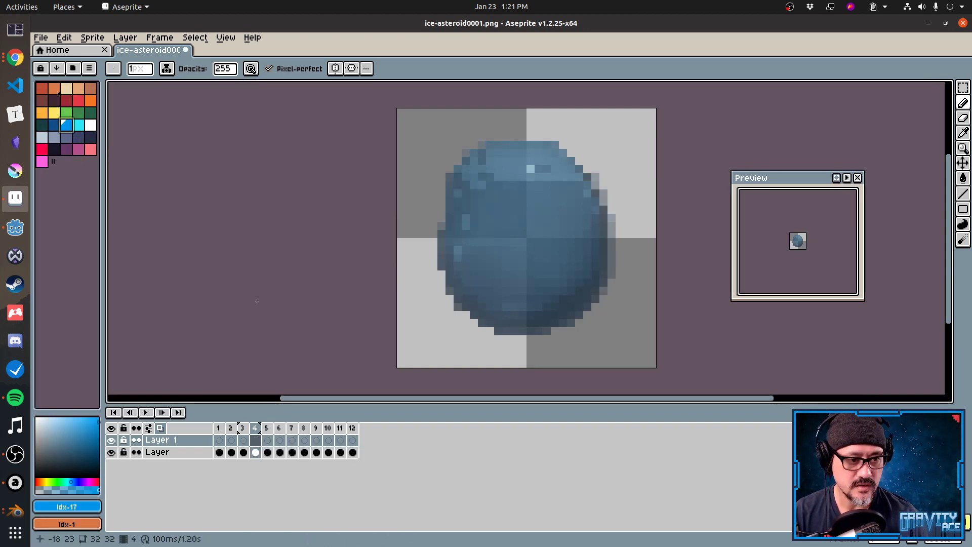
click(219, 440)
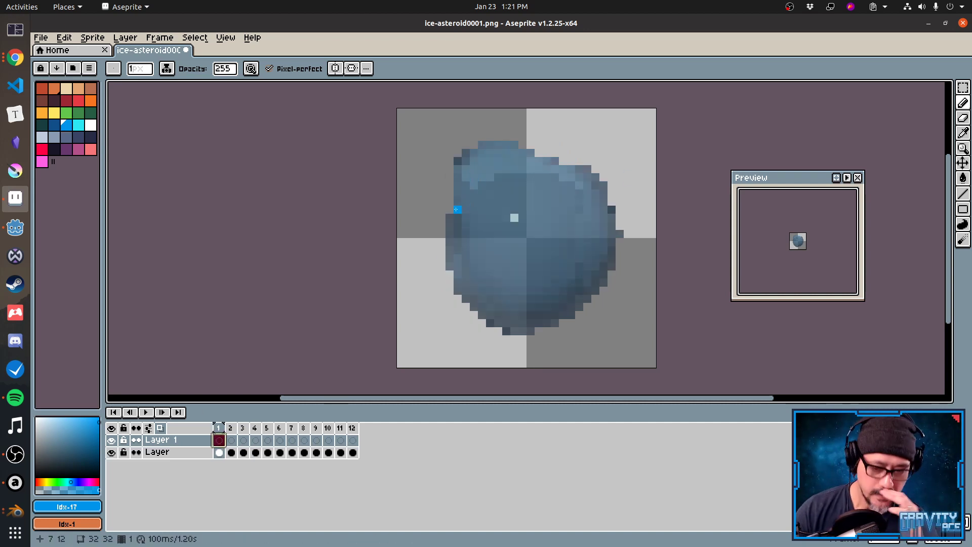
Step repeatedly through all 12 frames to examine the asteroid's silhouette and shading as it rotates.
key(Right)
key(Right)
key(Right)
key(Right)
key(Right)
key(Right)
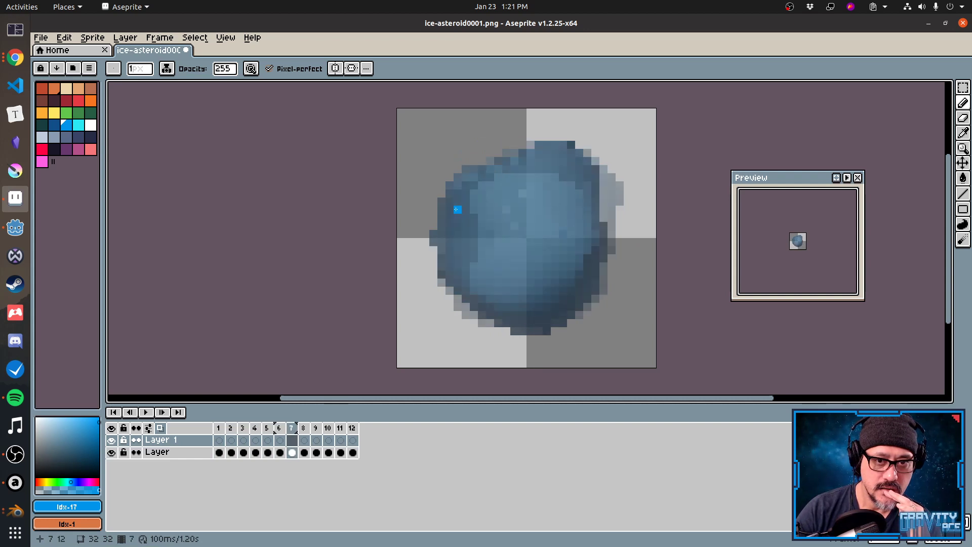
key(Right)
key(Right)
key(Right)
key(Right)
key(Right)
key(Right)
key(Right)
key(Right)
key(Right)
key(Right)
key(Right)
key(Right)
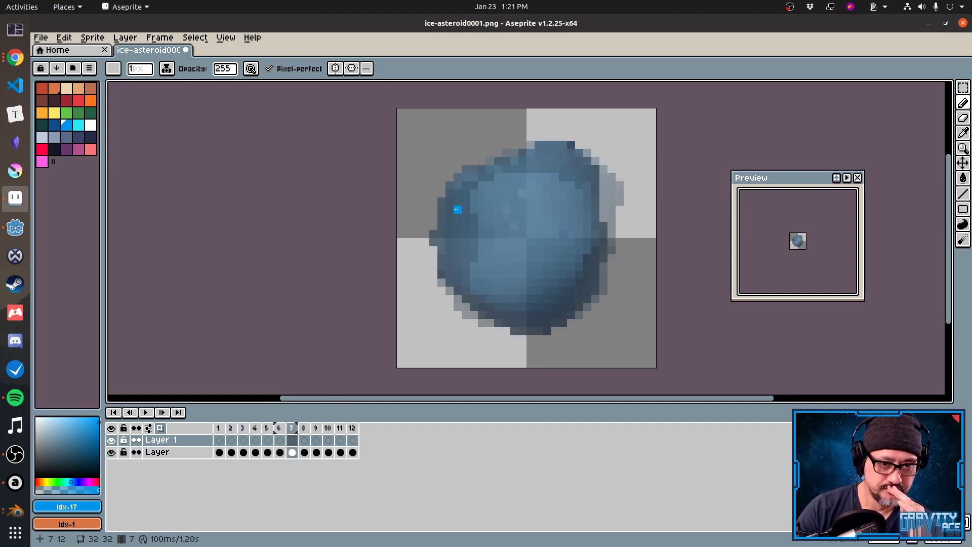
key(Right)
key(Right)
key(Right)
key(Right)
key(Right)
key(Right)
key(Right)
key(Right)
key(Right)
key(Right)
key(Right)
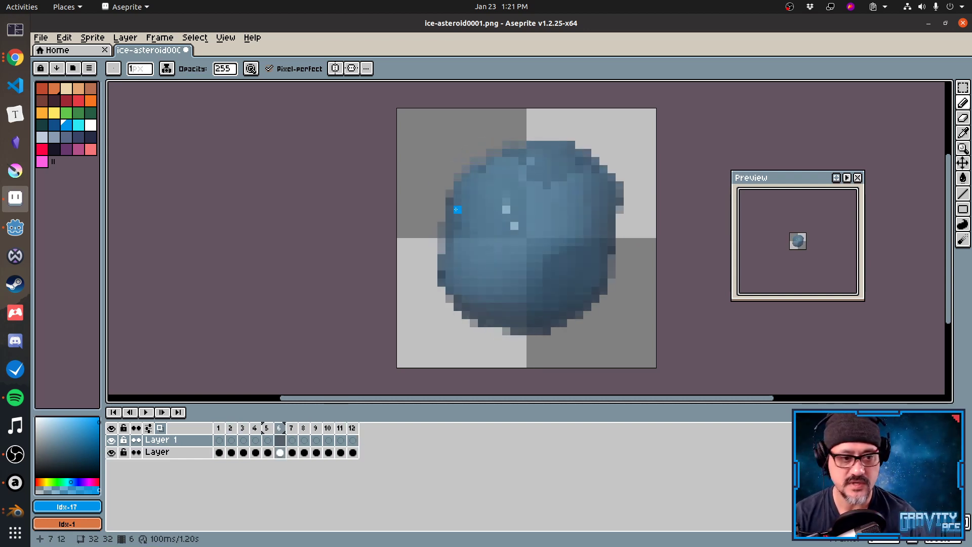
key(Right)
key(Right)
key(Right)
key(Right)
key(Right)
key(Right)
key(Right)
key(Right)
key(Right)
key(Right)
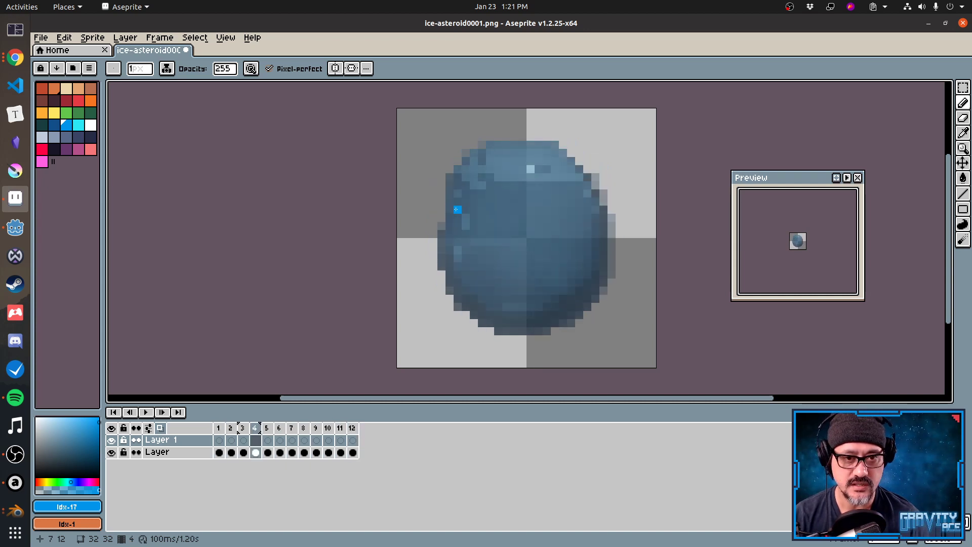
key(Right)
key(Right)
key(Right)
key(Right)
key(Right)
key(Right)
key(Right)
key(Right)
key(Right)
key(Right)
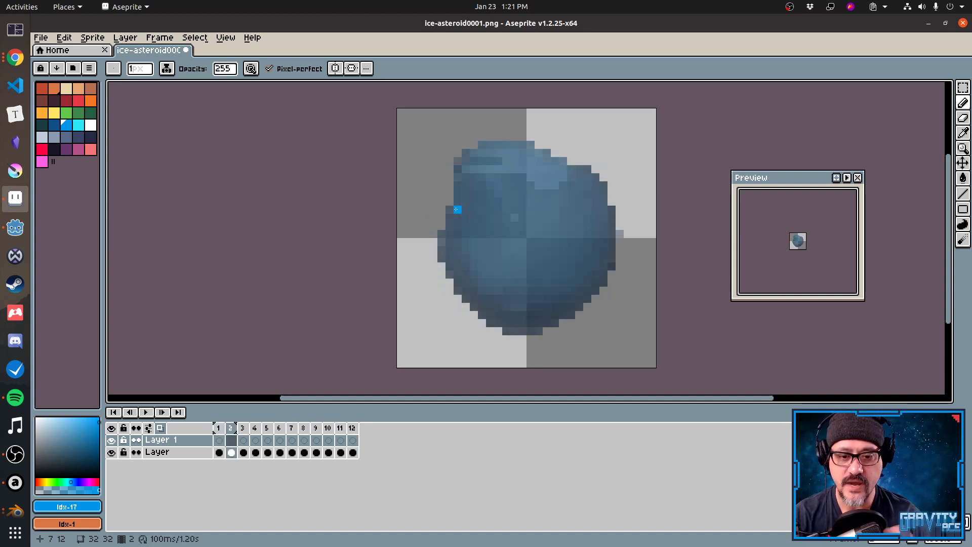
Switch to Blender's main window with the ice-asteroid.blend scene, passing over the separate render window.
key(alt+Tab)
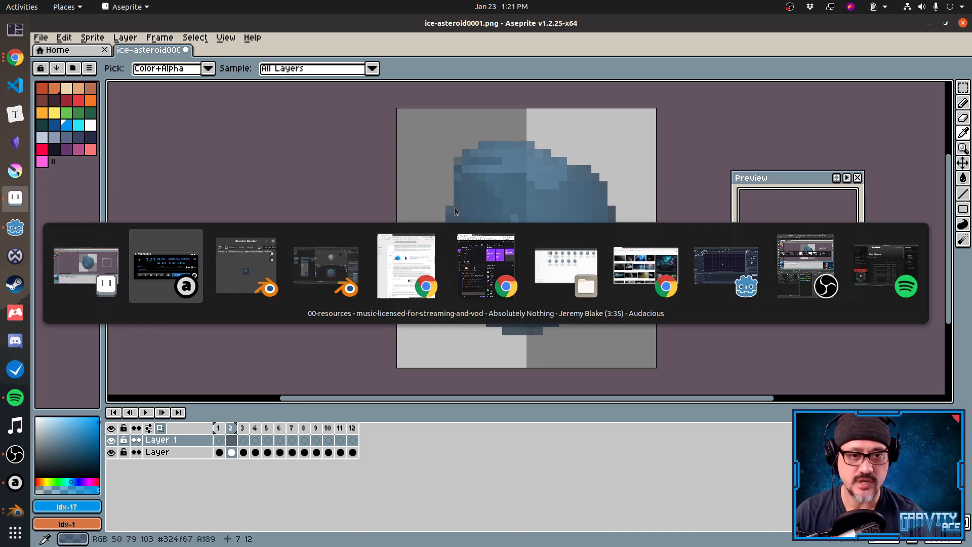
click(253, 289)
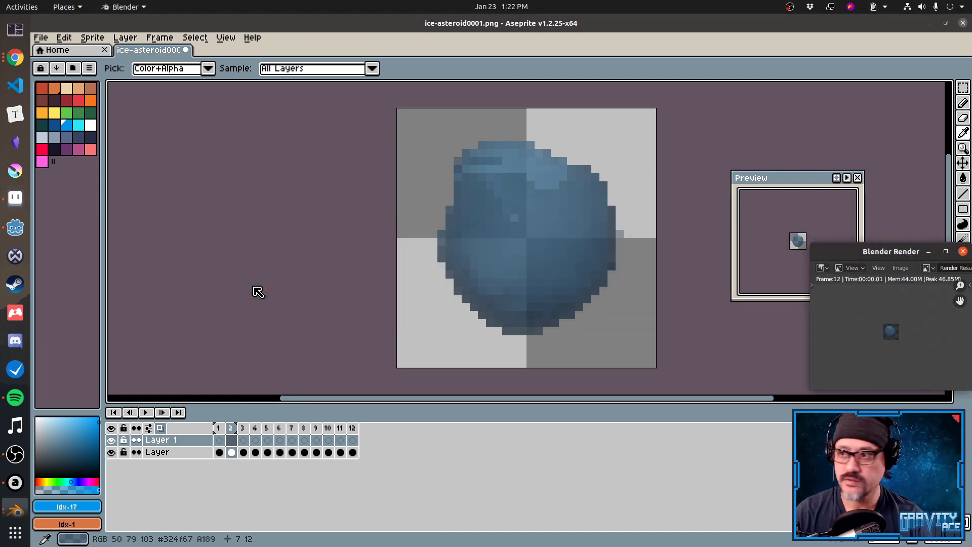
key(alt+Tab)
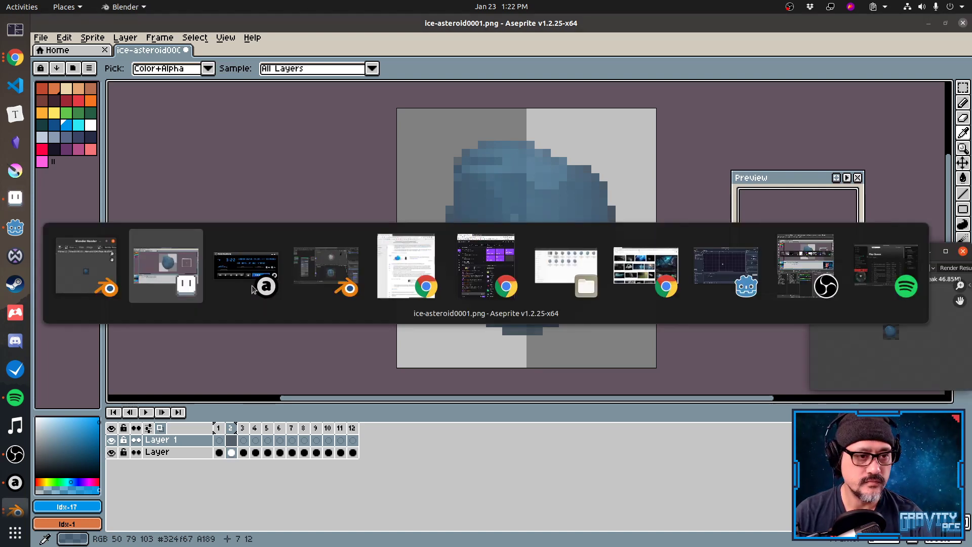
click(314, 277)
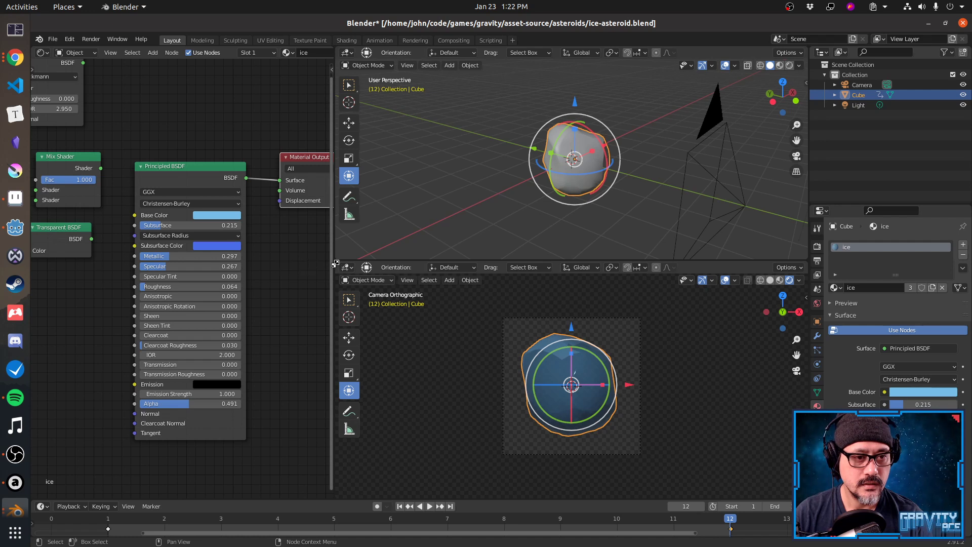
Join the node editor and perspective view areas into the camera viewport so that it fills the workspace above the timeline.
key(ctrl+z)
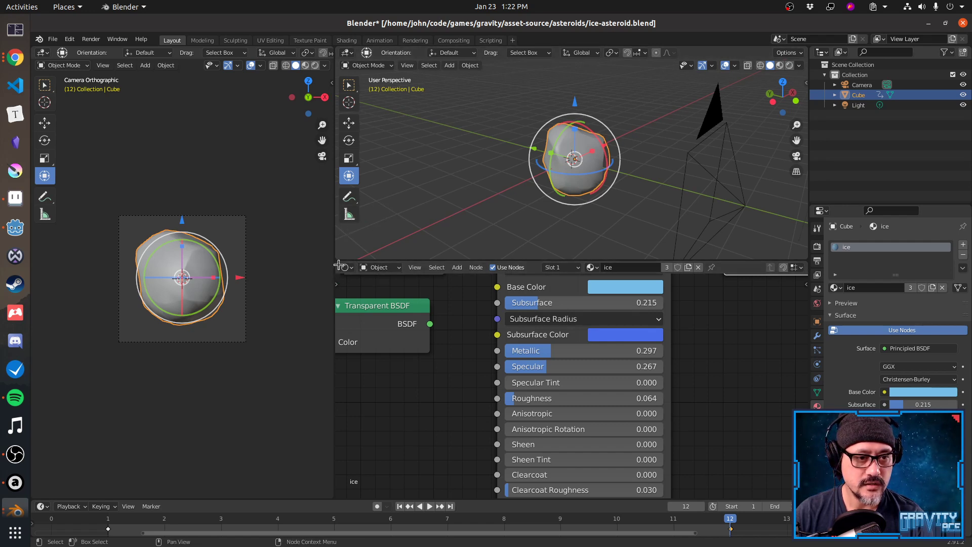
drag(340, 268, 344, 254)
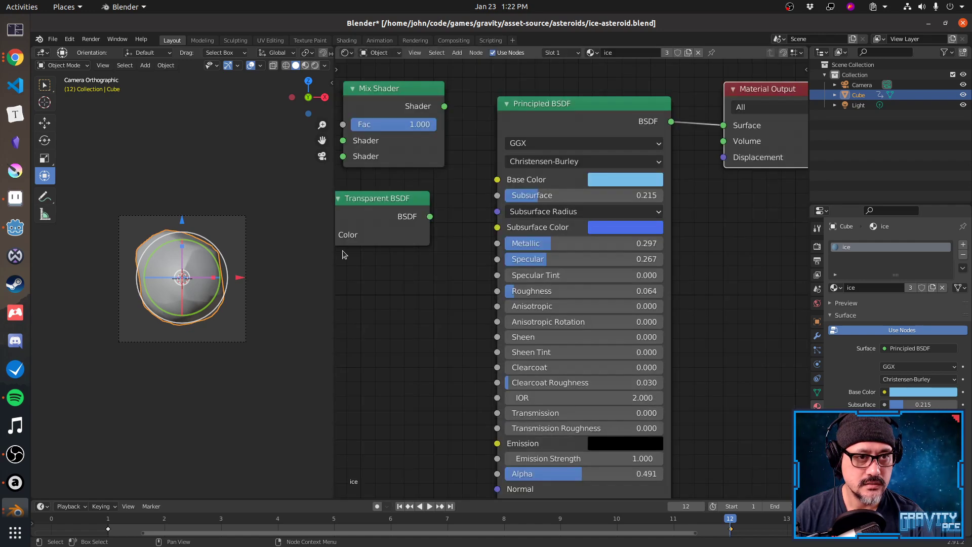
drag(332, 46, 385, 56)
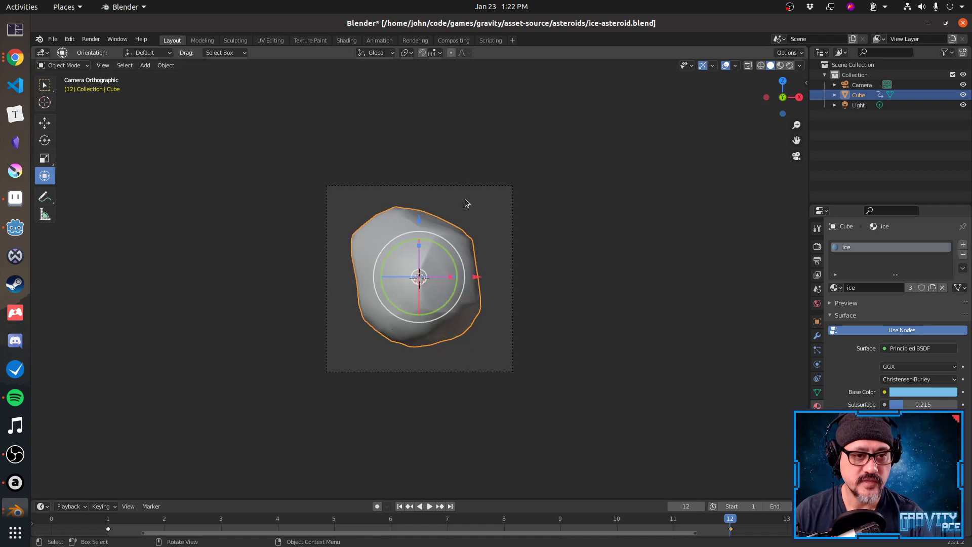
Put the asteroid in Sculpt Mode and use the Grab brush to pull its upper-right and lower-left edges into corners.
click(78, 66)
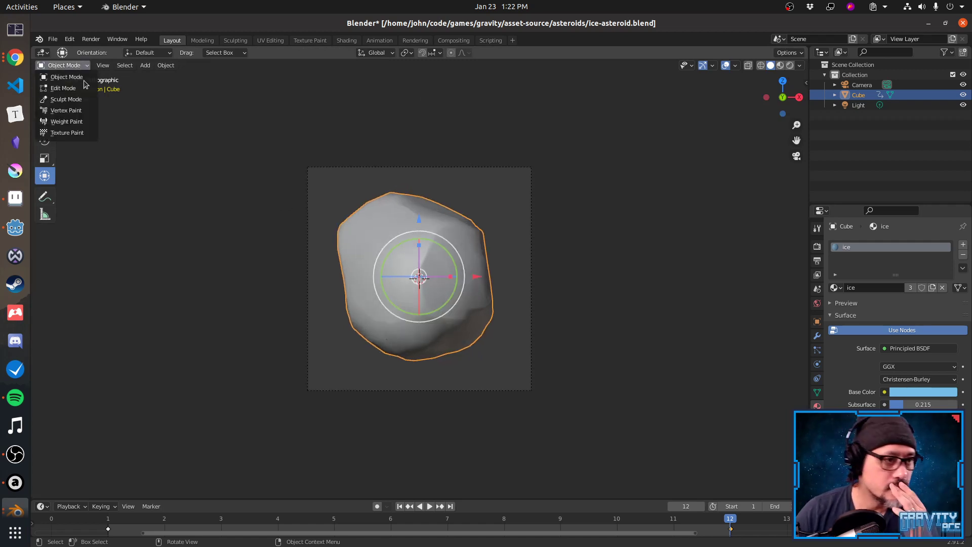
click(89, 100)
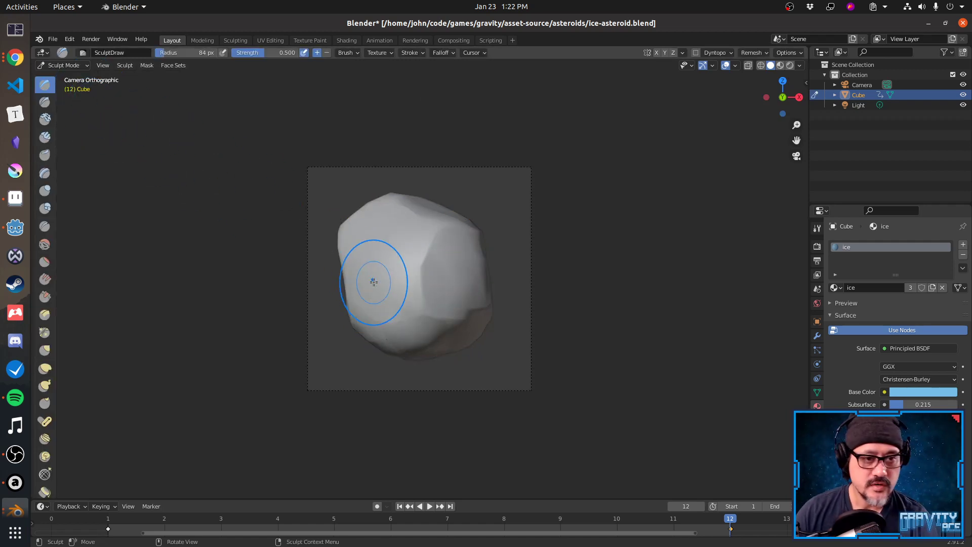
click(51, 358)
drag(462, 234, 529, 200)
drag(386, 343, 341, 410)
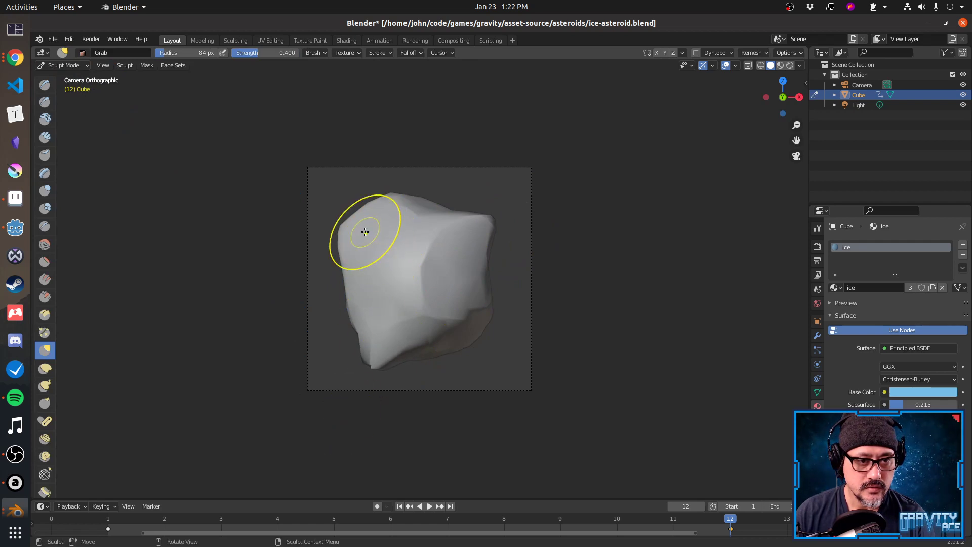
mouse_move(444, 324)
mouse_down()
mouse_move(469, 345)
mouse_move(434, 321)
mouse_up()
Advance the animation to frame 4 and grab the asteroid's upper-left and right edges outward into corners.
key(space)
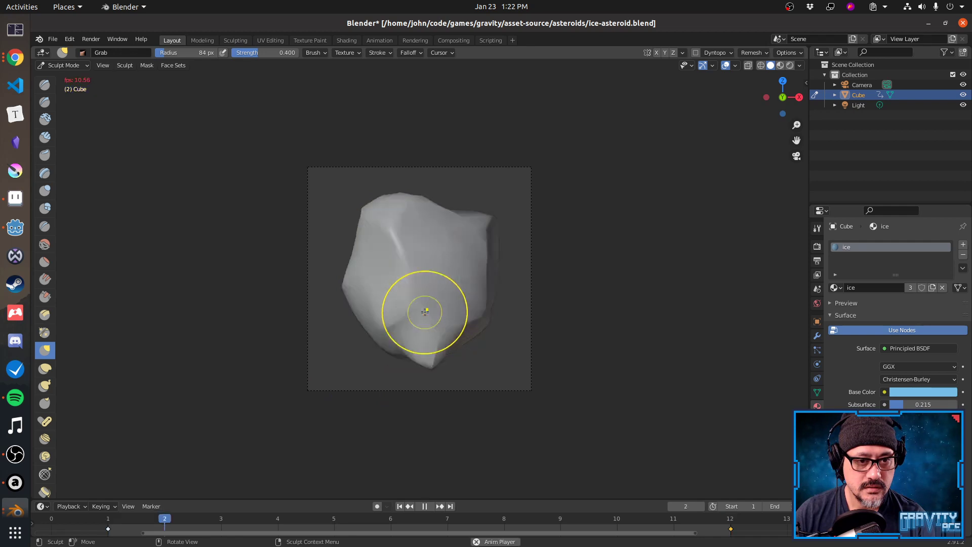
key(space)
drag(371, 249, 356, 231)
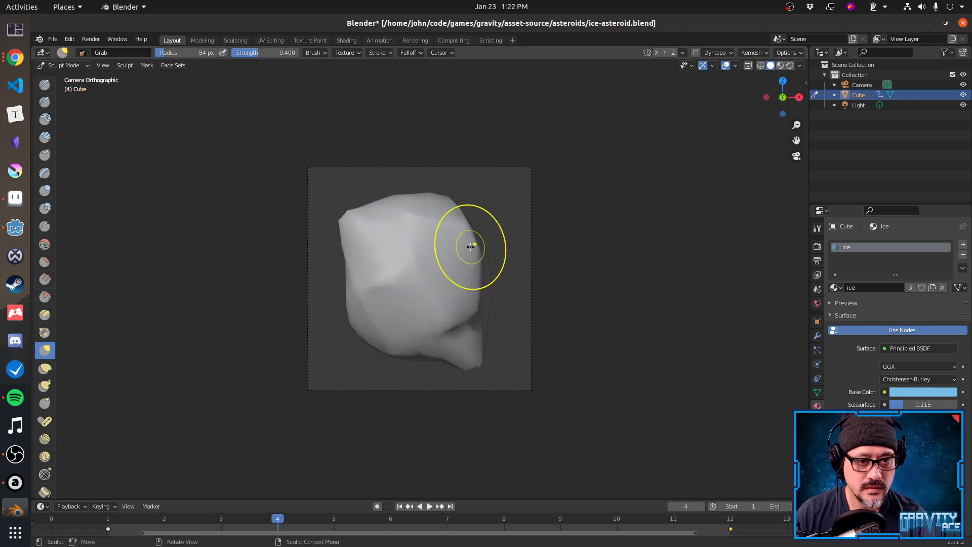
drag(473, 243, 532, 230)
key(space)
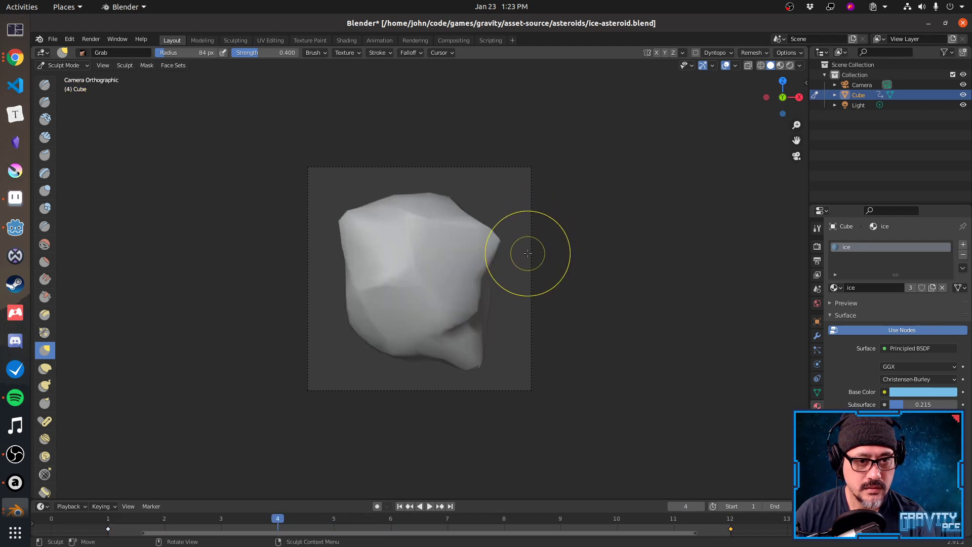
Grab the asteroid's side from an angled perspective and pull it outward to make the shape more irregular.
middle_drag(499, 249, 589, 278)
drag(591, 235, 672, 137)
middle_drag(657, 251, 628, 263)
Enlarge the Grab brush to 155 px and reshape the asteroid's lower faces and edges with broad pulls.
key(bracketright)
key(bracketright)
key(bracketright)
key(bracketright)
key(bracketright)
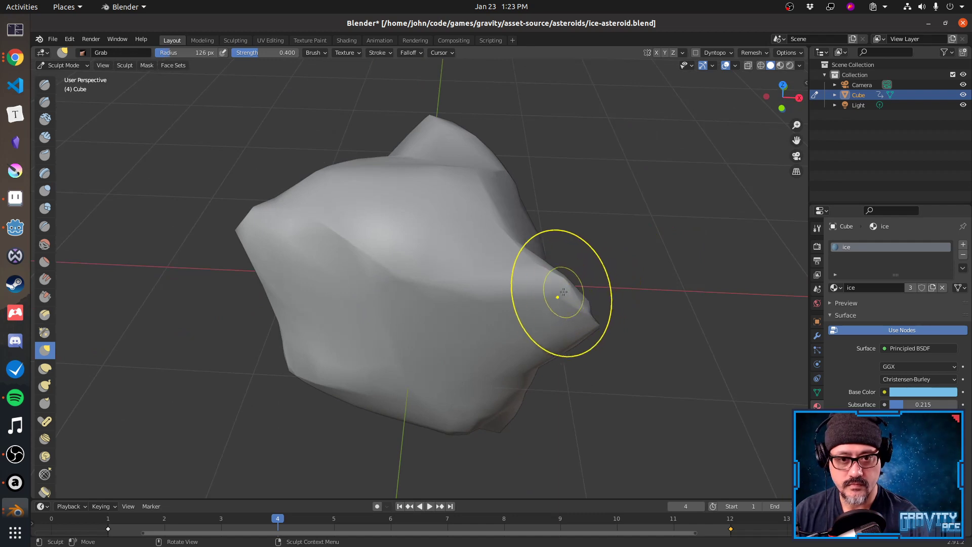
middle_drag(588, 302, 477, 305)
scroll(375, 328, up, 1)
middle_drag(363, 332, 417, 345)
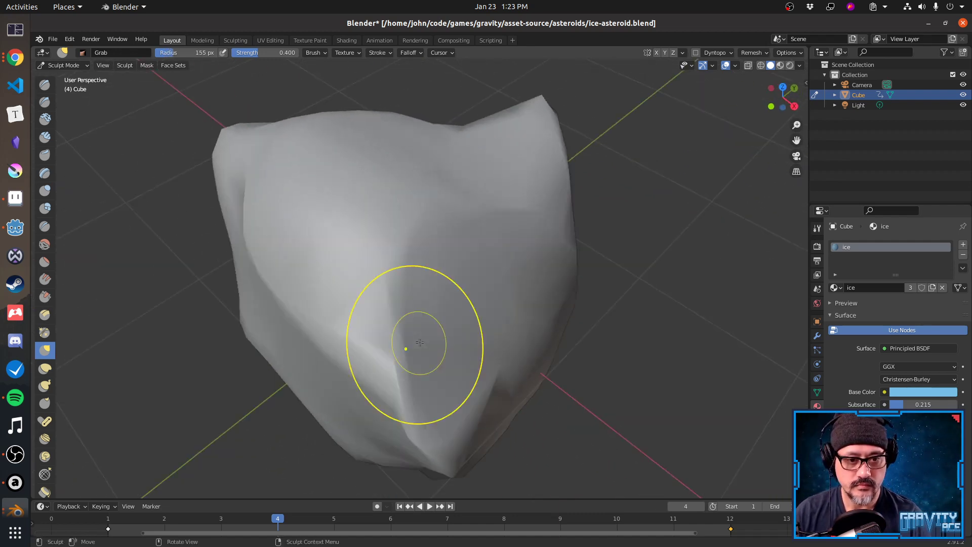
scroll(419, 349, up, 1)
drag(451, 427, 516, 424)
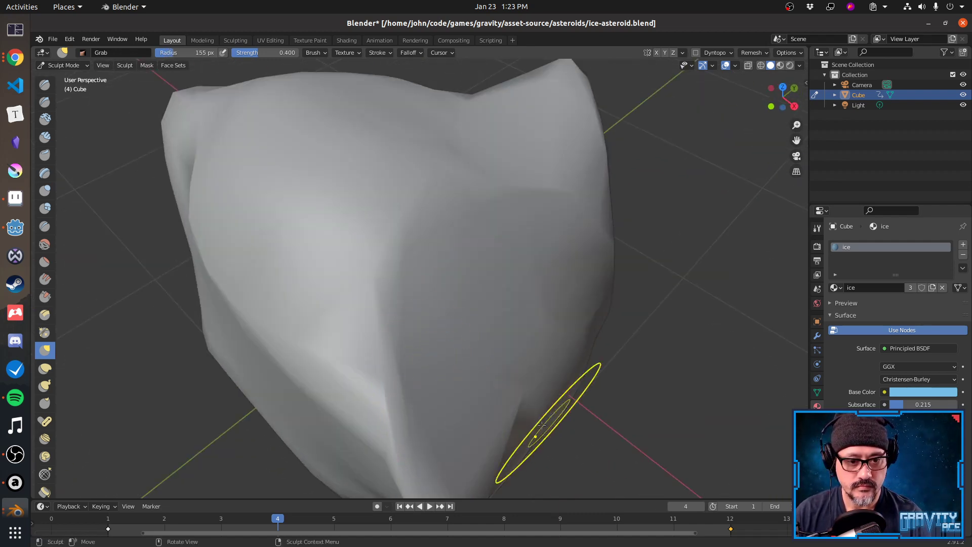
scroll(531, 427, down, 1)
drag(453, 385, 496, 375)
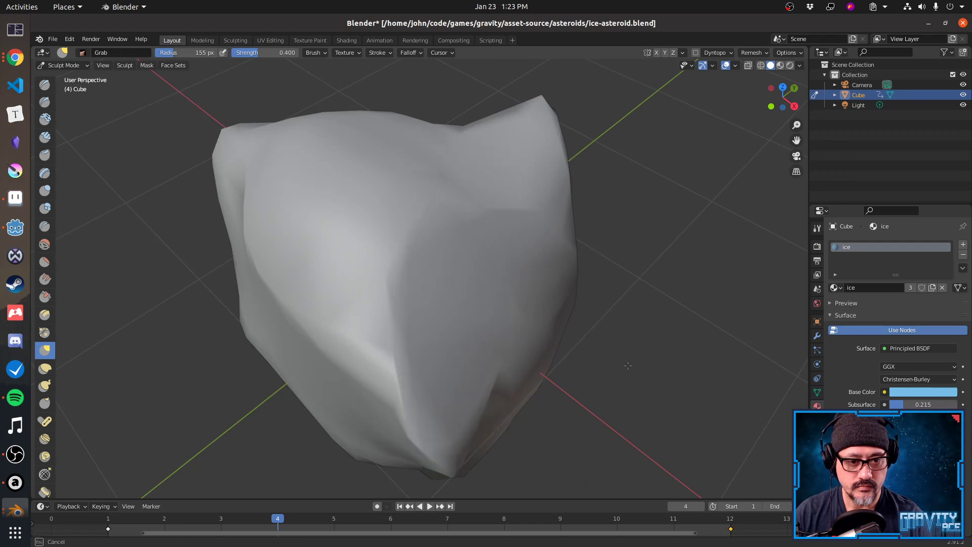
drag(745, 389, 590, 451)
Grab the hollow face around its central ridge and pull the surface sideways to form rougher facets.
middle_drag(590, 450, 567, 354)
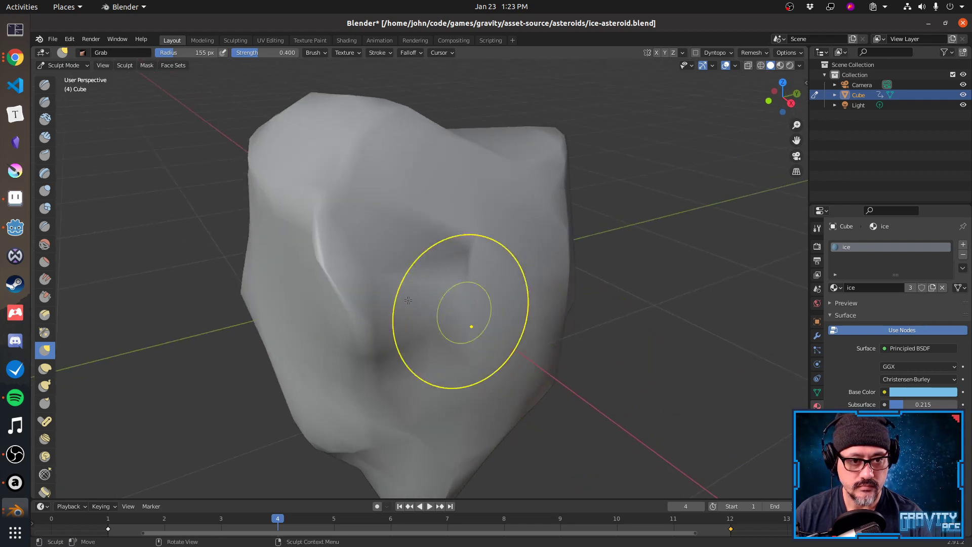
mouse_move(366, 256)
mouse_down()
mouse_move(531, 174)
mouse_move(582, 183)
mouse_up()
drag(329, 321, 249, 348)
drag(303, 284, 305, 270)
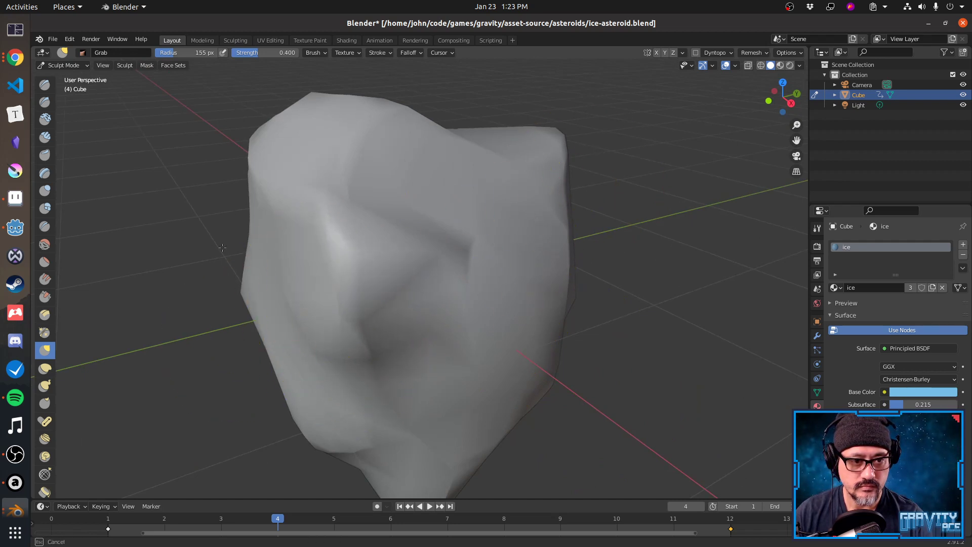
drag(222, 247, 223, 248)
Push the asteroid's right side inward at frame 2 and pull its lower-right edge outward at frame 11.
mouse_move(358, 321)
middle_down()
mouse_move(476, 339)
mouse_move(456, 310)
middle_up()
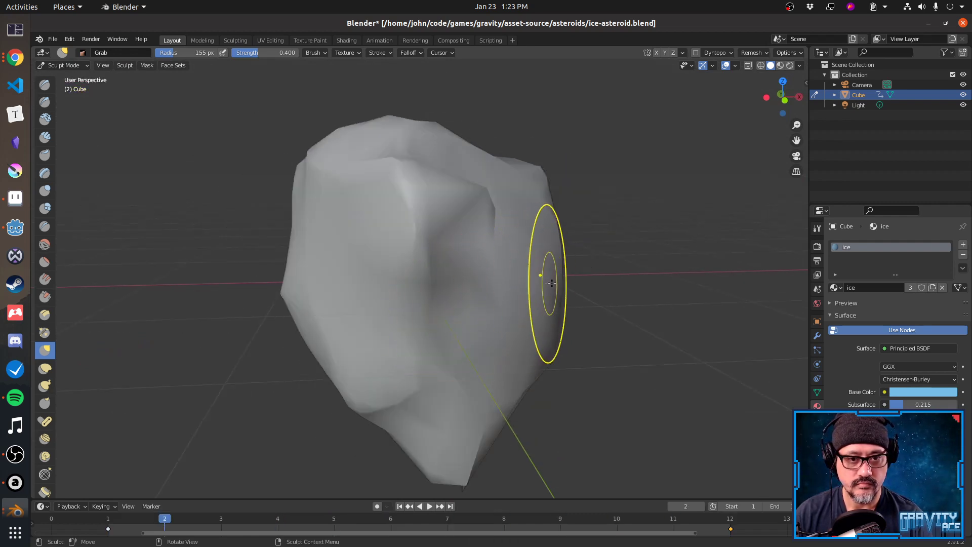
drag(556, 281, 430, 278)
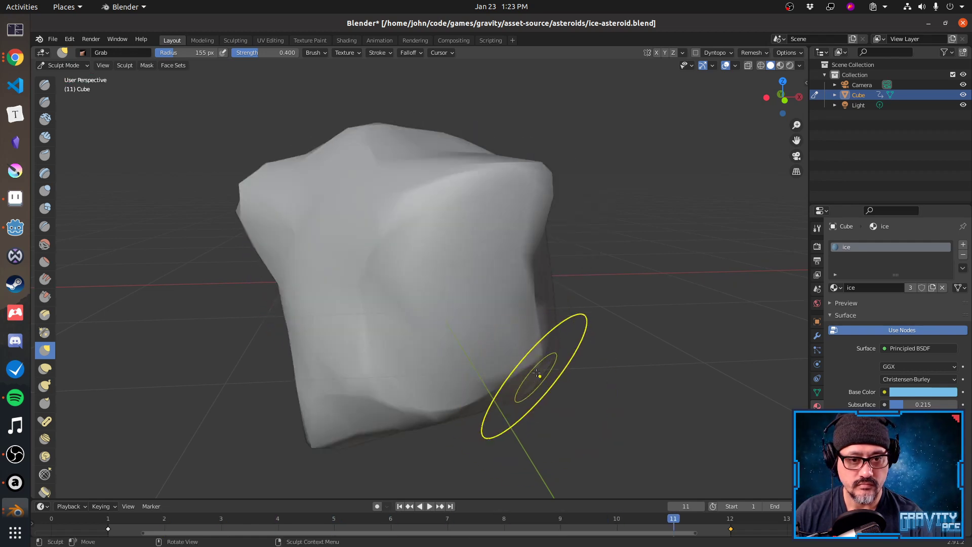
mouse_move(535, 363)
mouse_down()
mouse_move(566, 398)
mouse_move(556, 398)
mouse_up()
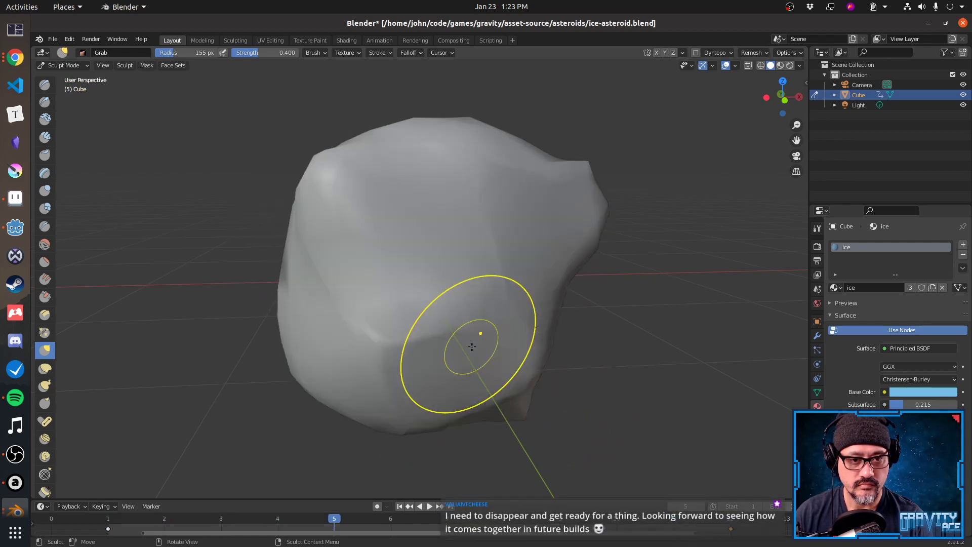
Return to frame 1, pull the asteroid's top upward and play the animation on to frame 9.
key(Escape)
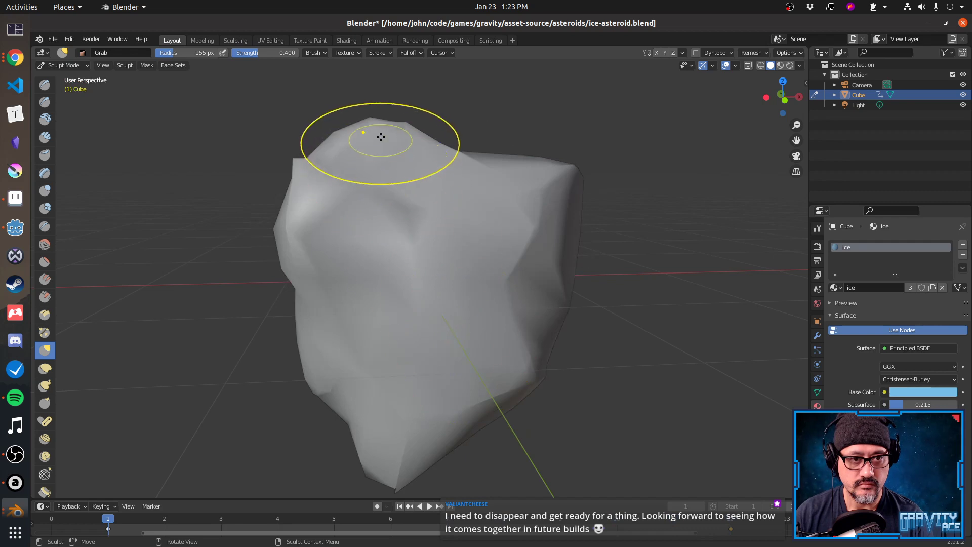
drag(379, 141, 383, 68)
key(space)
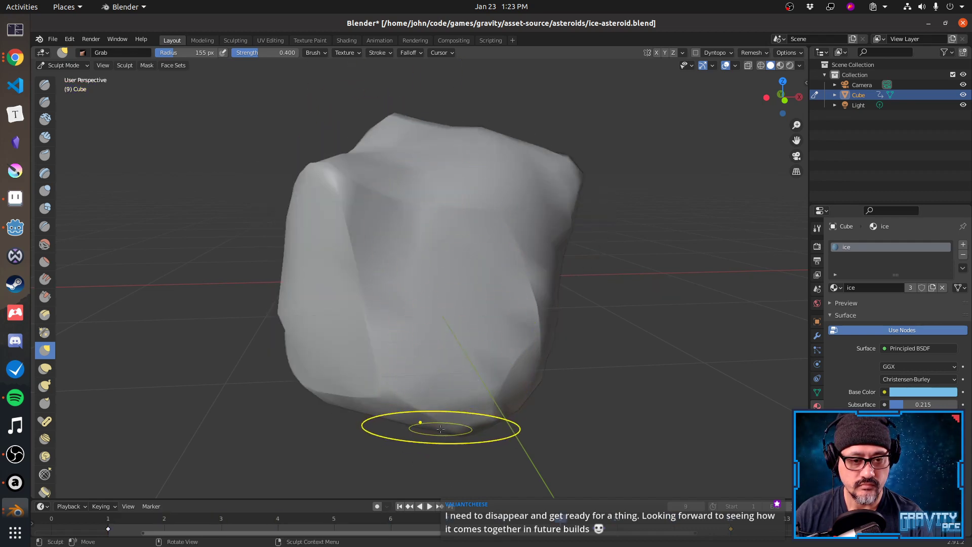
Pull the asteroid's bottom edge downward at frame 9 and play the animation to check the new shape.
drag(434, 429, 450, 488)
key(space)
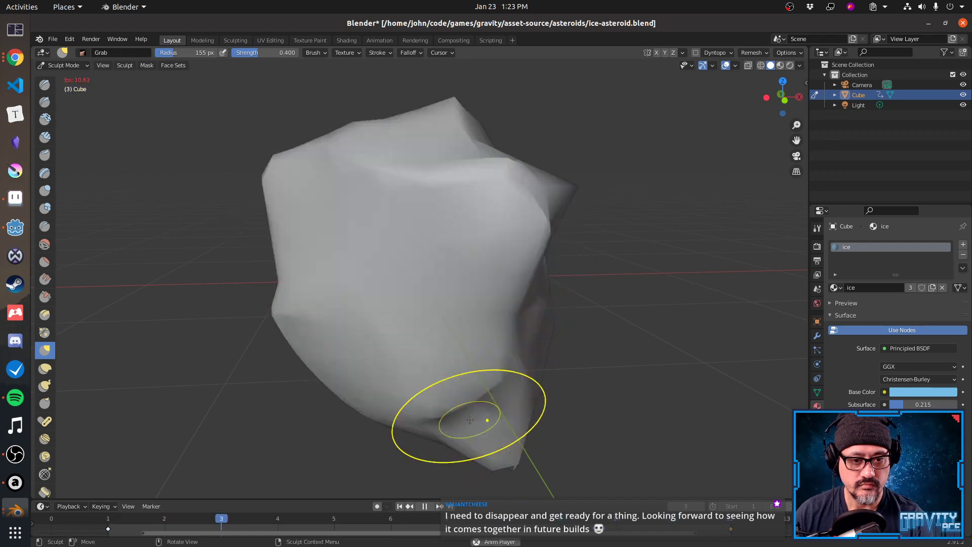
key(space)
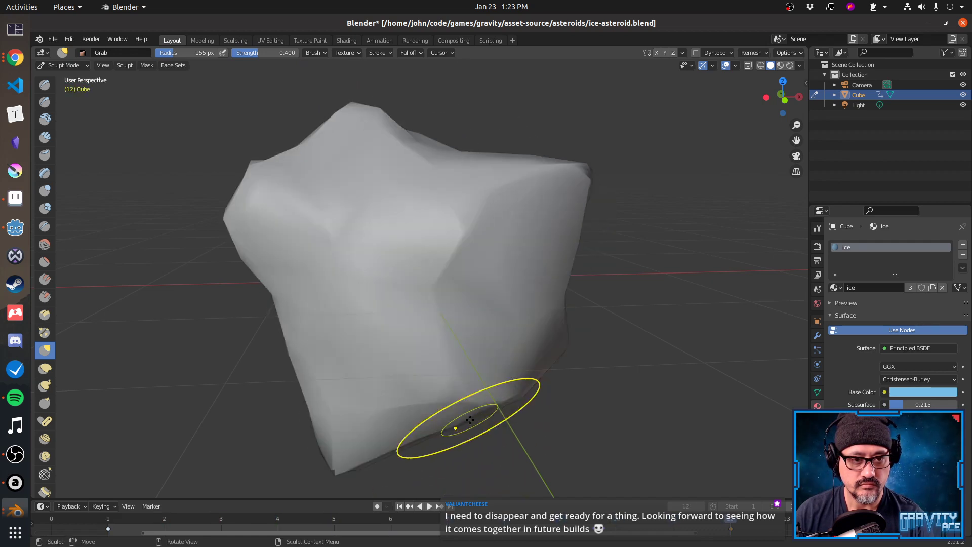
key(space)
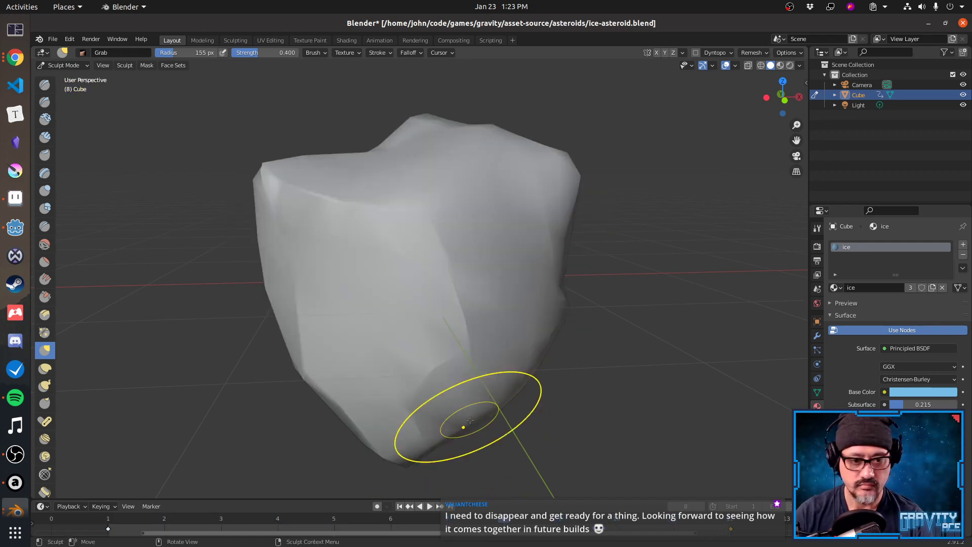
Go to frame 4 and push the asteroid's lower-left side inward with two Grab strokes.
key(space)
key(Right)
key(Right)
key(Left)
key(Left)
key(Left)
key(Left)
key(Left)
key(Left)
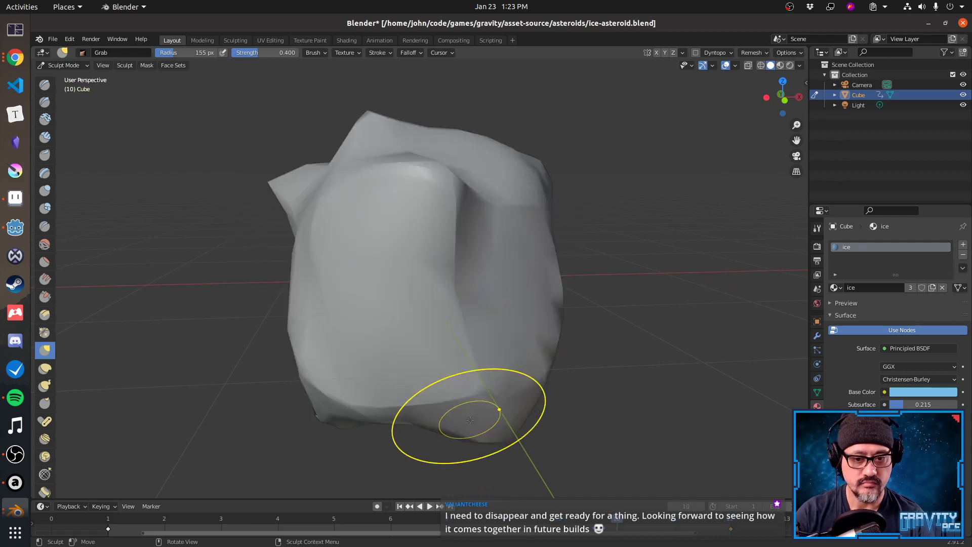
key(Left)
key(Left)
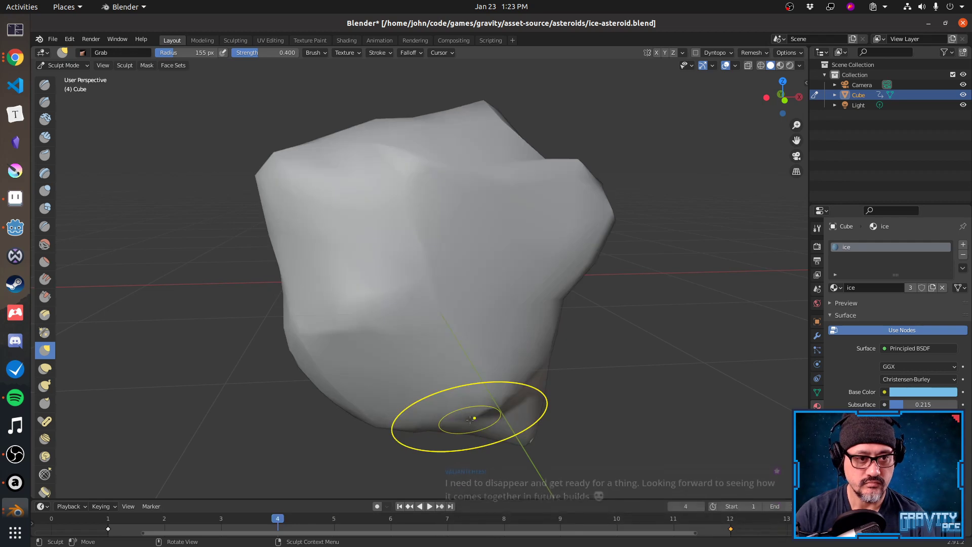
mouse_move(297, 325)
mouse_down()
mouse_move(400, 248)
mouse_move(382, 254)
mouse_up()
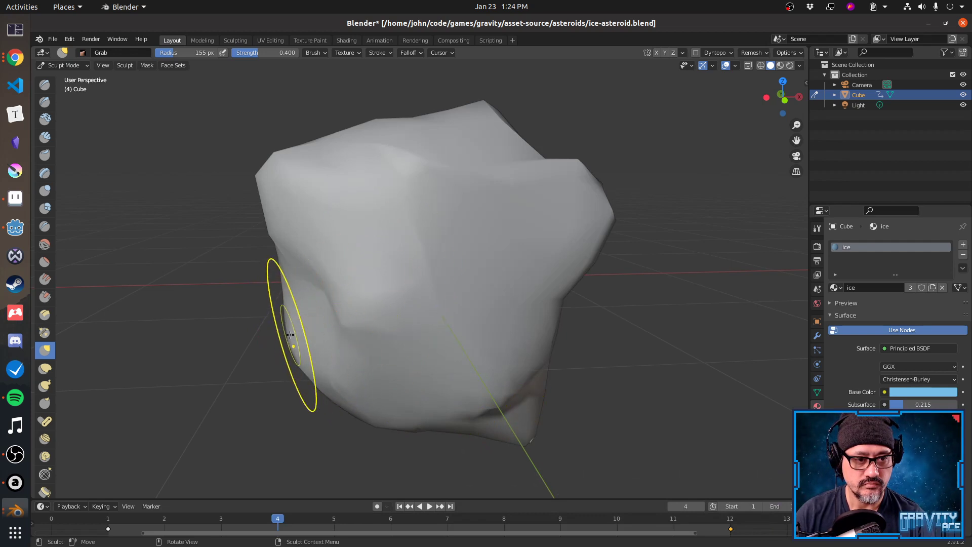
drag(293, 335, 362, 302)
Play the rotating asteroid in the current view and through the camera to examine its silhouette.
key(space)
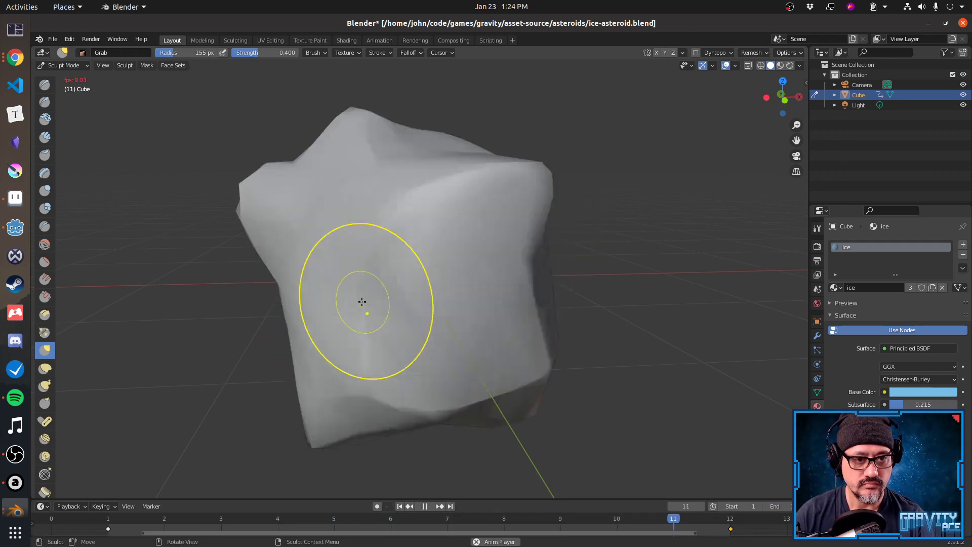
key(Escape)
key(space)
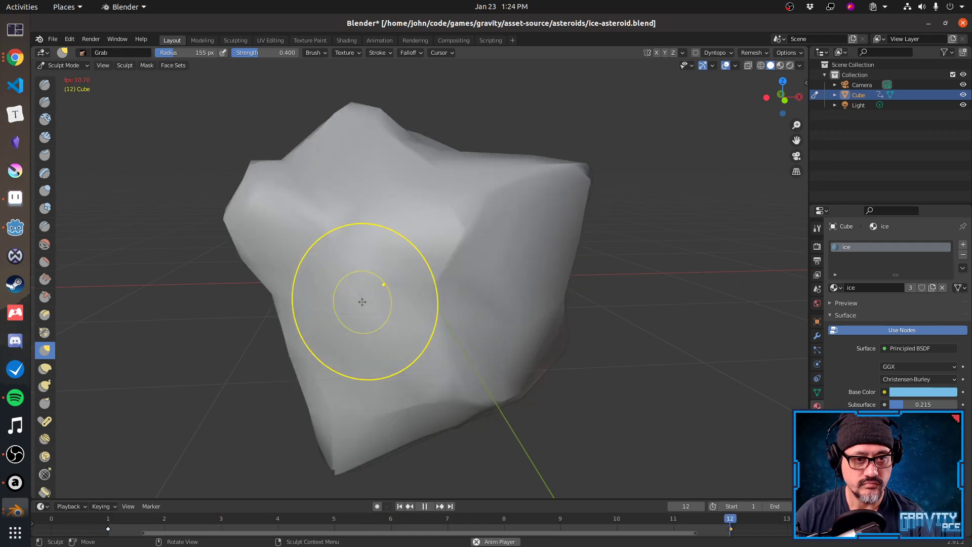
key(space)
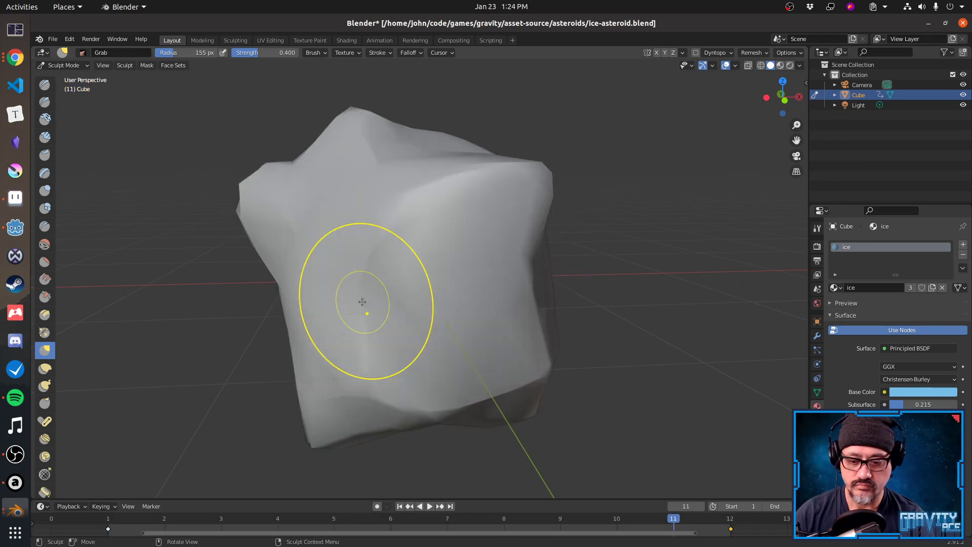
key(KP_0)
key(space)
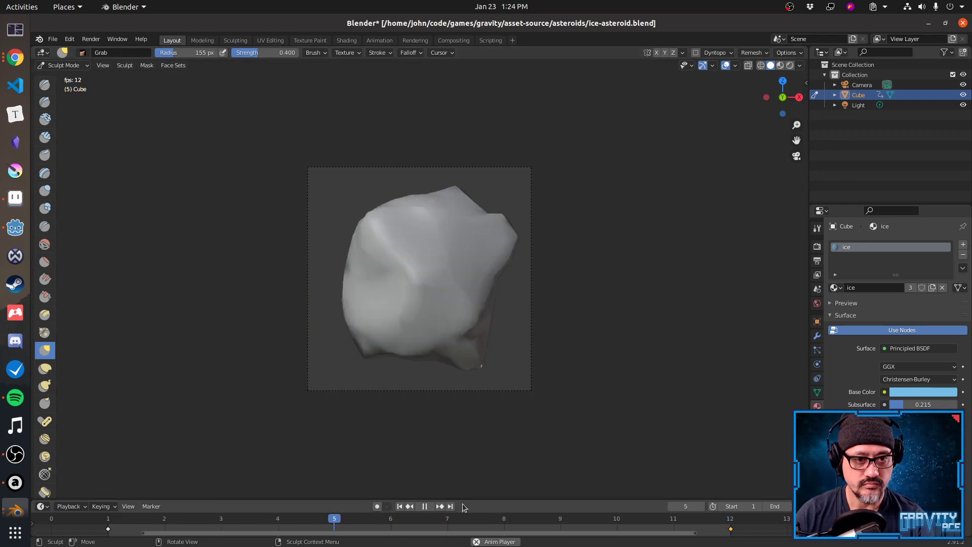
key(space)
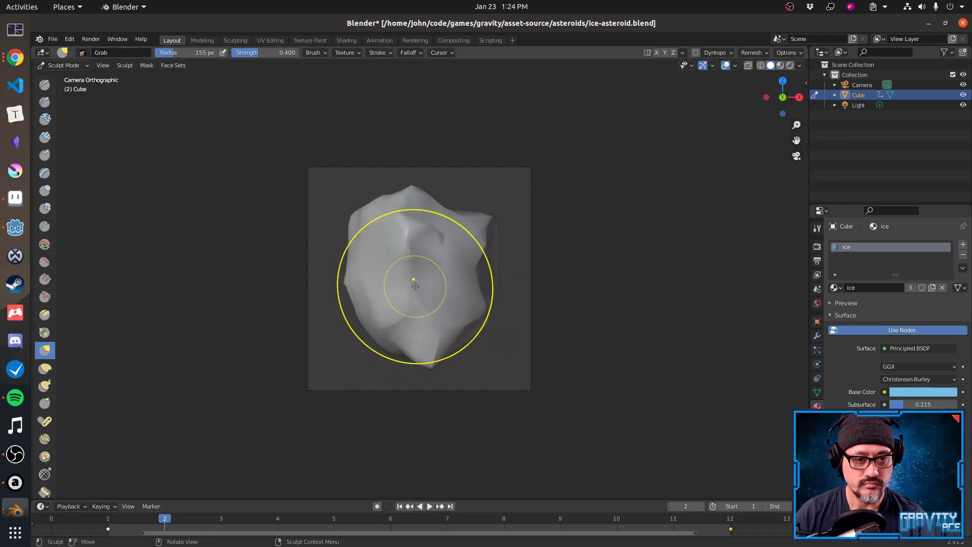
drag(415, 286, 422, 291)
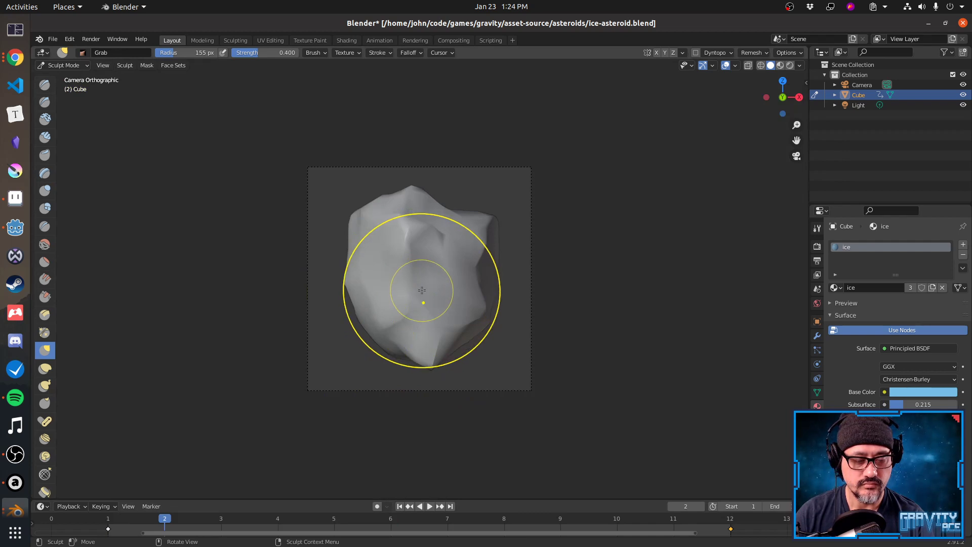
In Object Mode, set the asteroid's origin to Center of Mass (Surface) and render the animation.
click(66, 77)
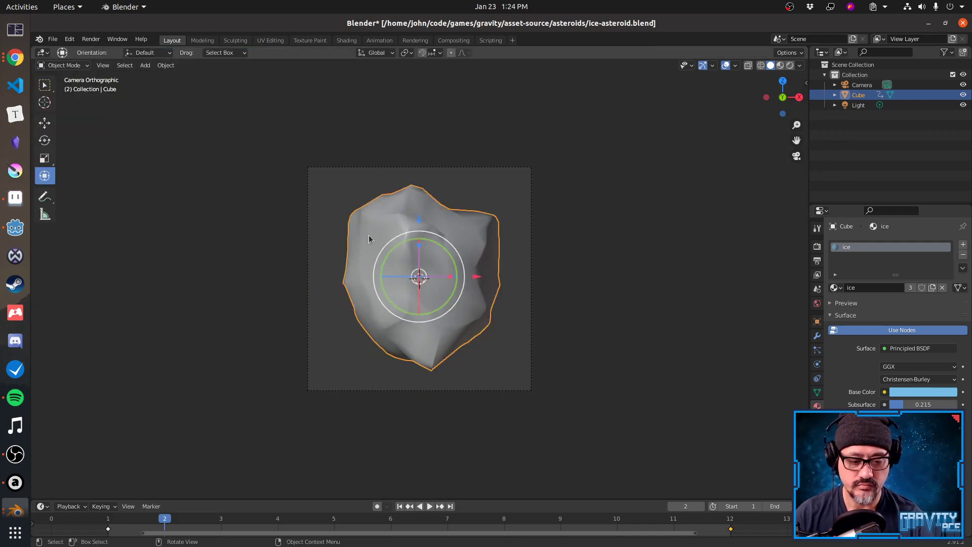
key(F3)
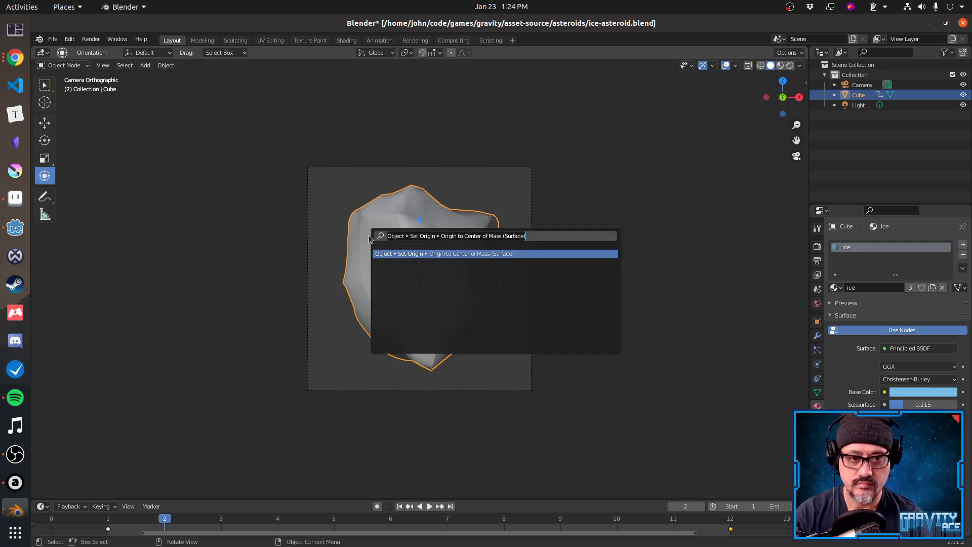
key(Return)
key(space)
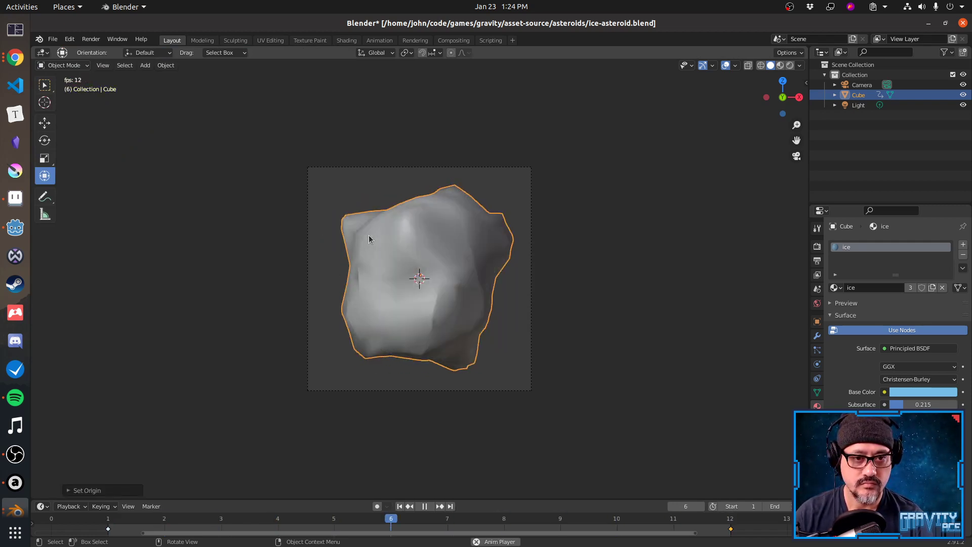
key(space)
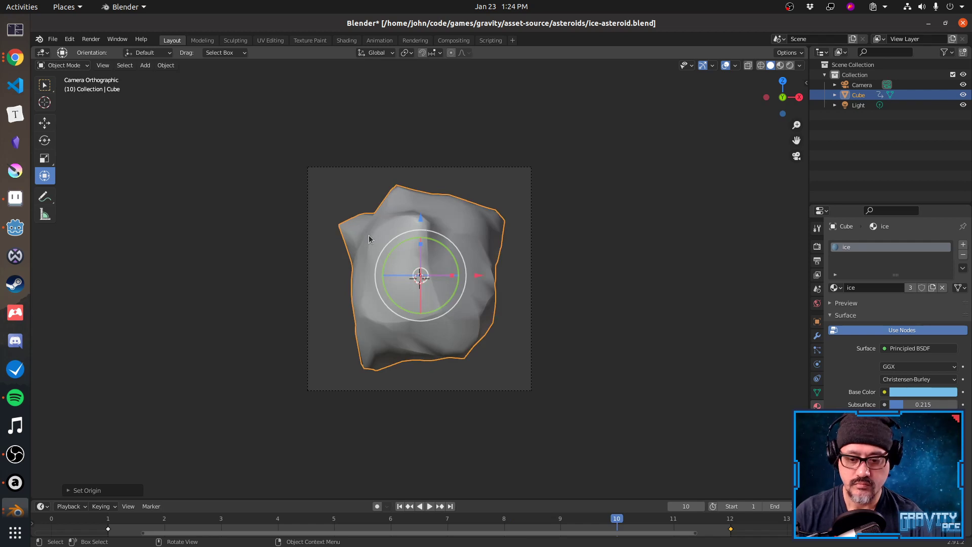
key(ctrl+F12)
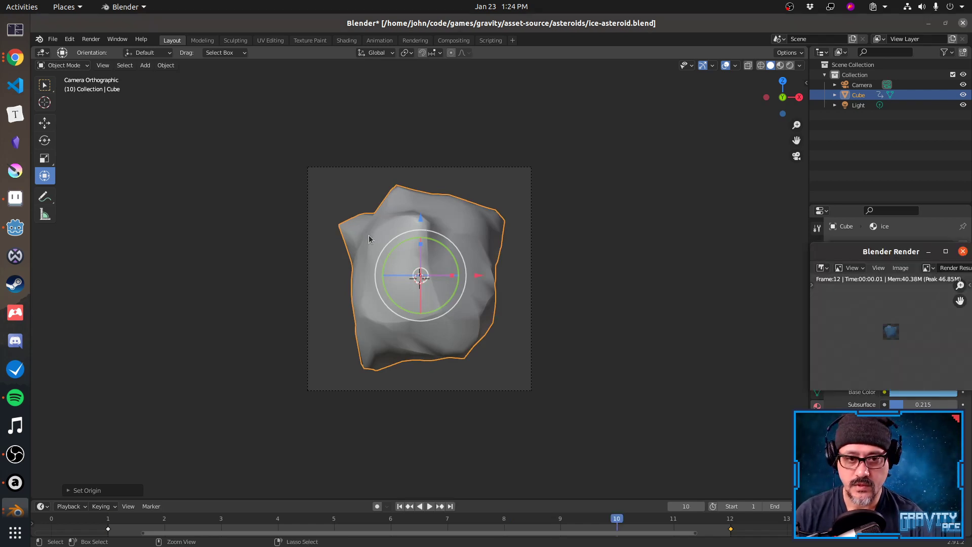
Switch to Aseprite, close the old sprite without saving and reopen ice-asteroid0001.png as a 12-frame sequence.
key(alt+Tab)
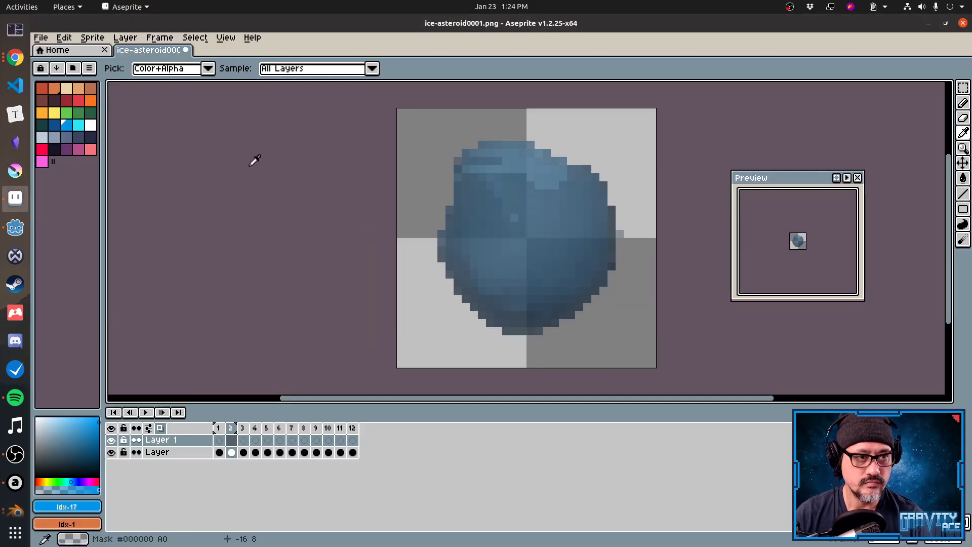
key(ctrl+w)
click(485, 316)
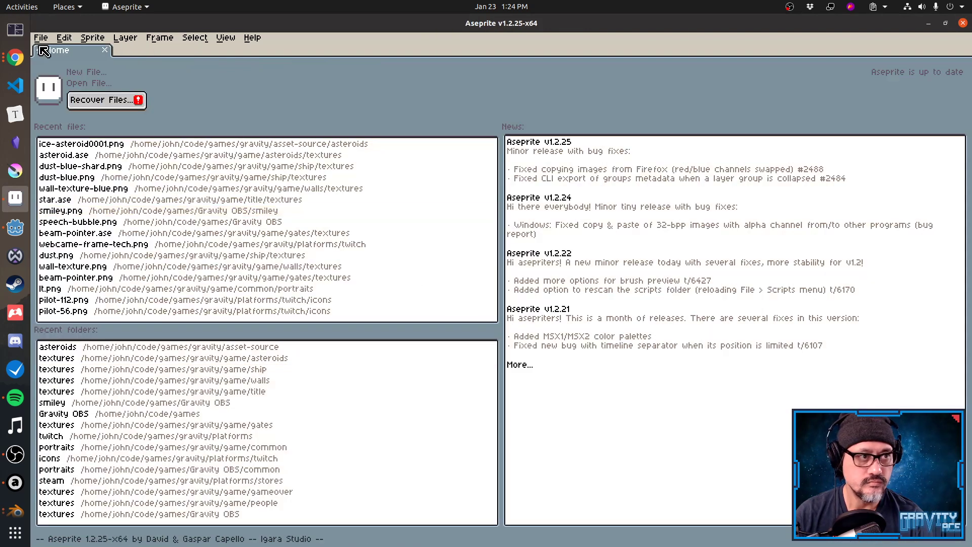
click(41, 38)
mouse_move(84, 74)
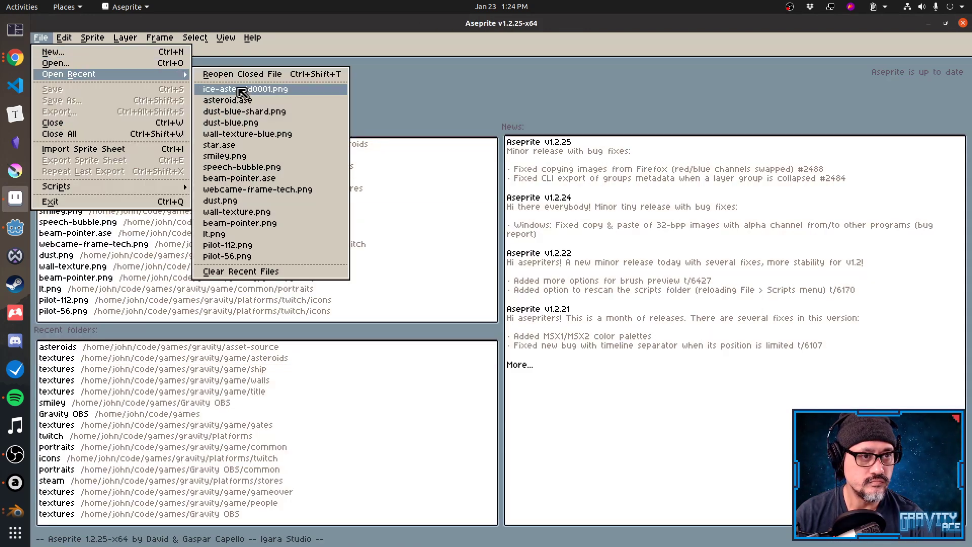
click(242, 93)
click(461, 346)
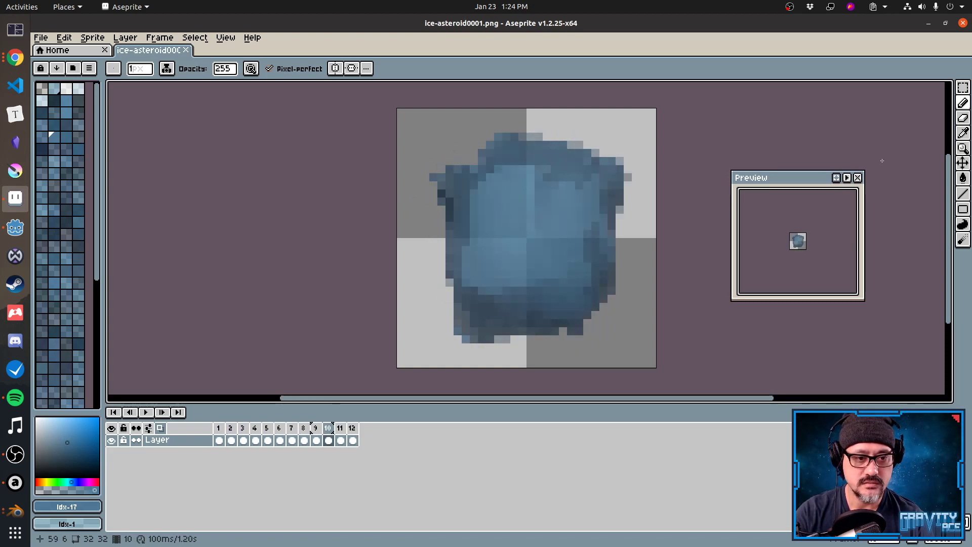
Add a new layer above the rendered frames and load the default palette.
key(shift+n)
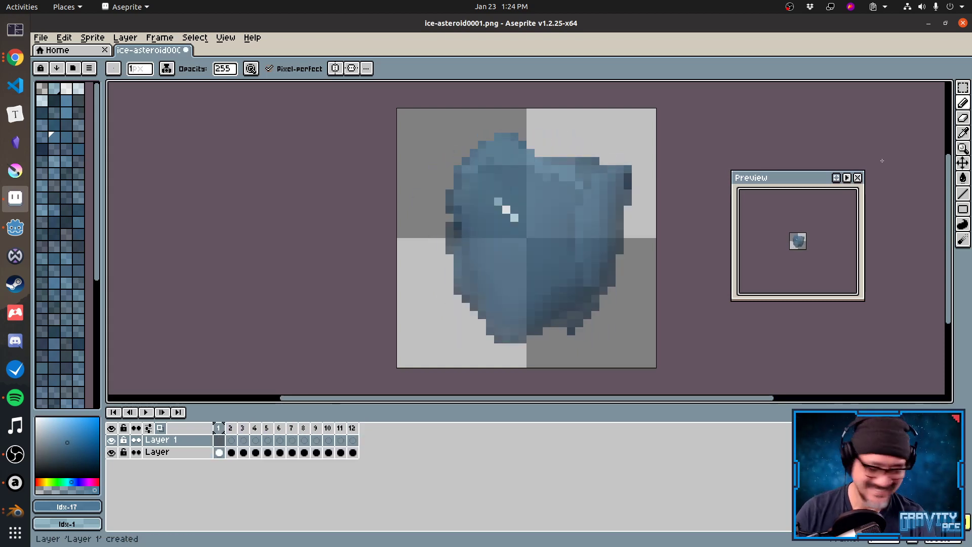
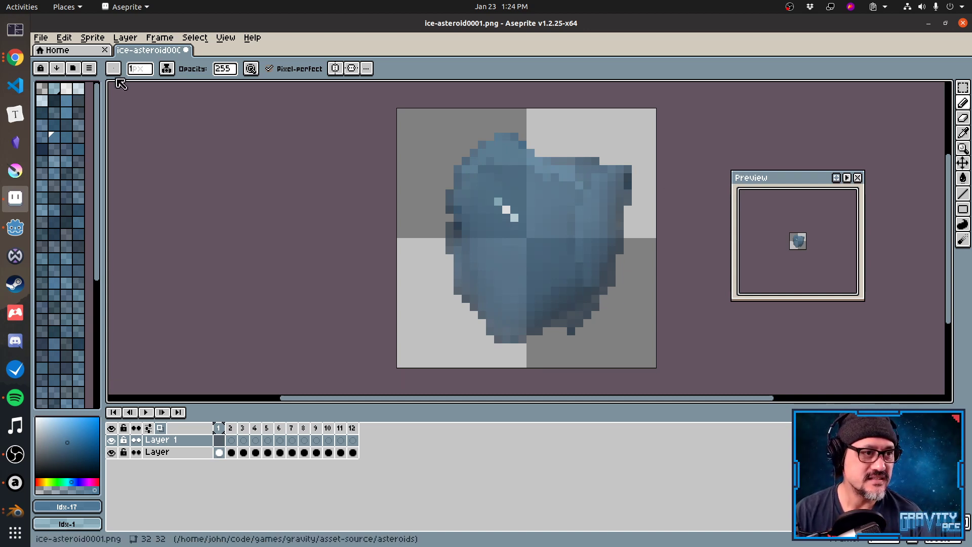
click(91, 69)
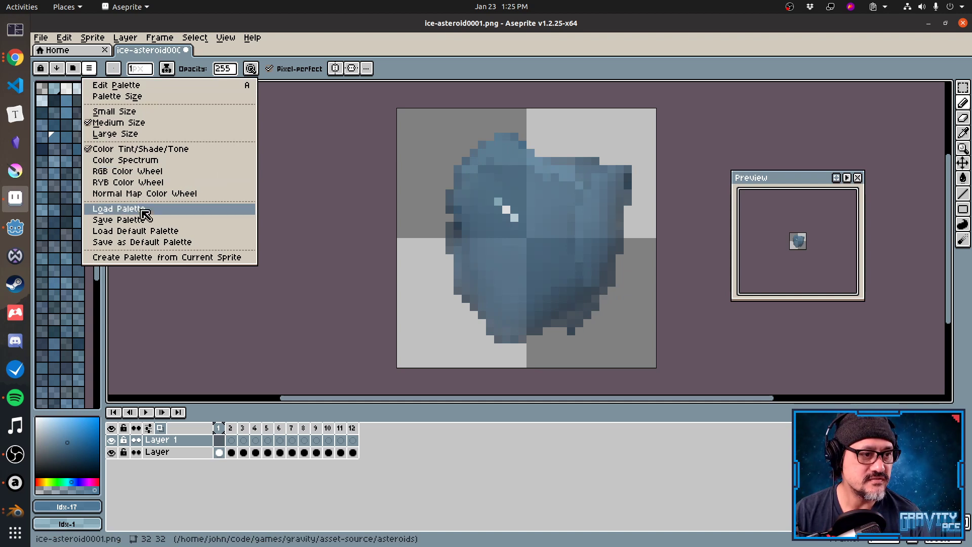
click(152, 232)
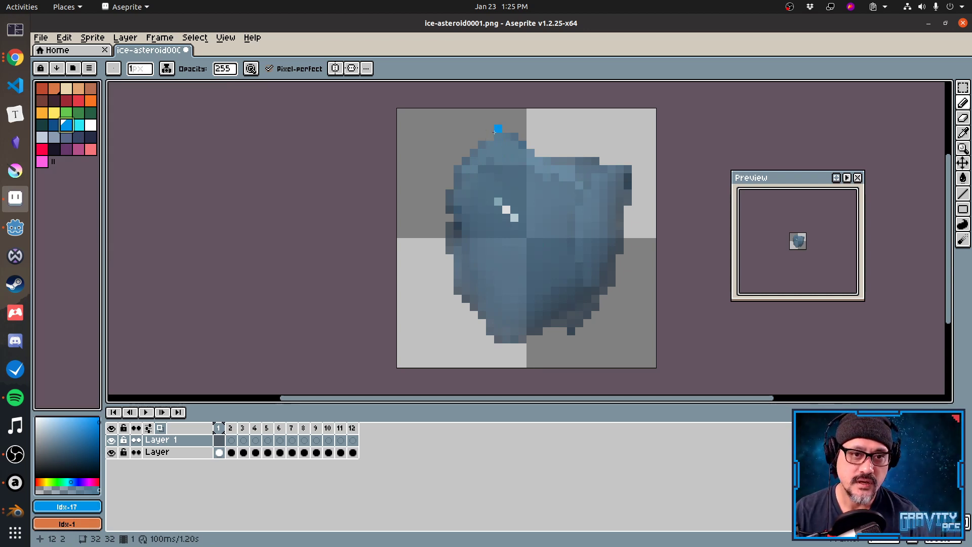
Trace the asteroid's left edge on frame 1 of the new layer with connected bright blue 1 px lines, from its peak to its bottom tip.
shift+click(440, 161)
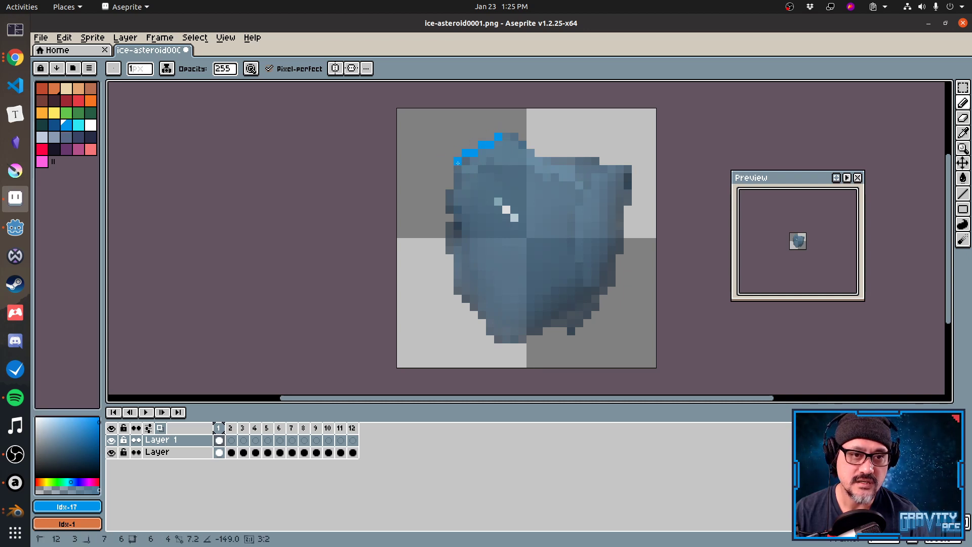
shift+click(456, 162)
shift+click(447, 206)
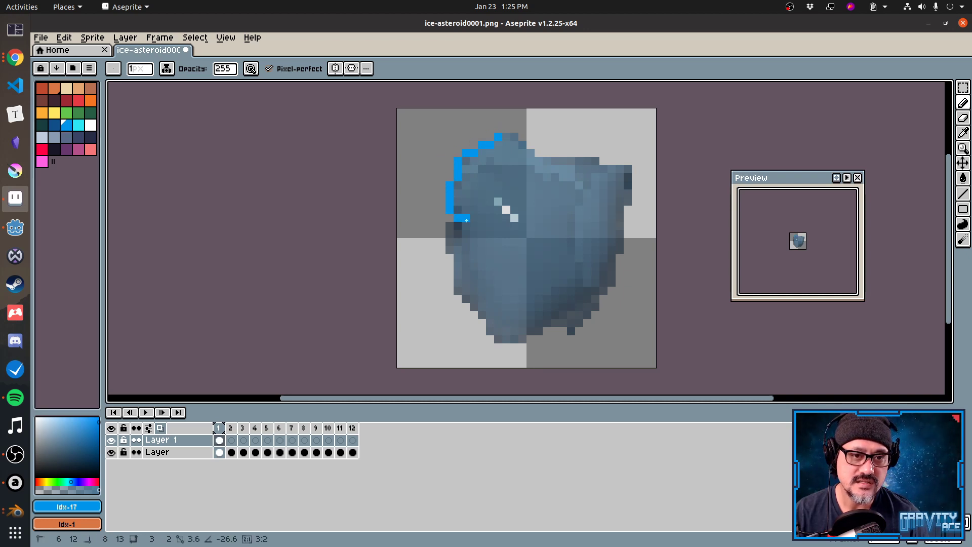
shift+click(466, 225)
shift+click(449, 244)
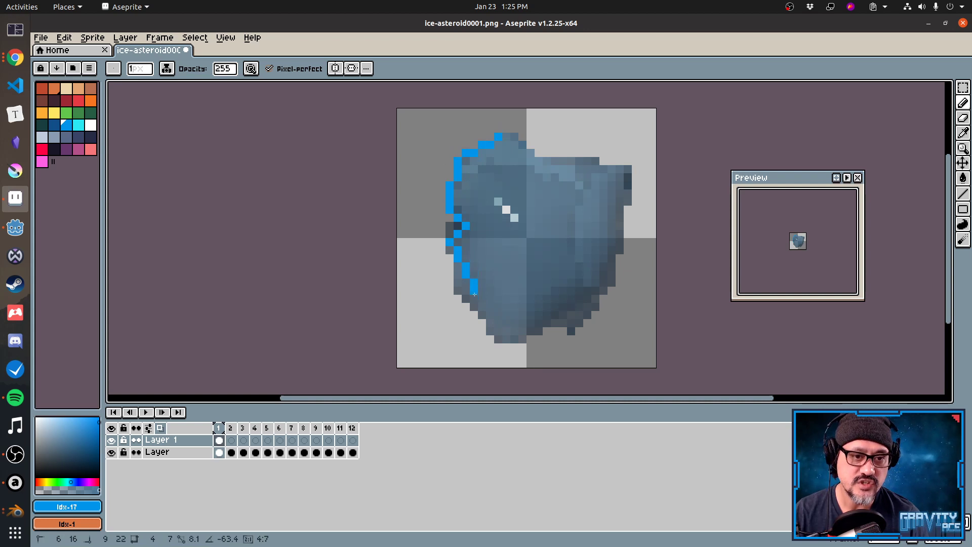
shift+click(458, 290)
shift+click(506, 347)
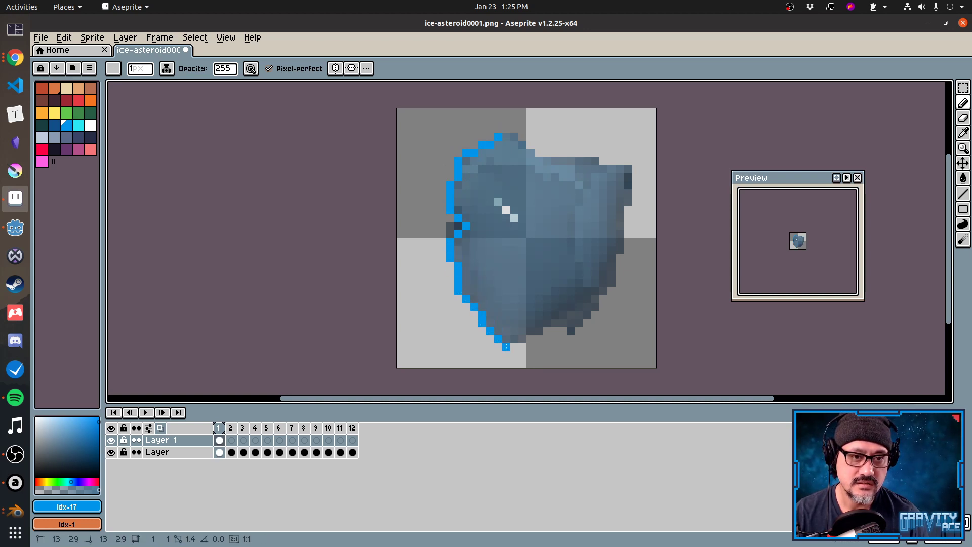
Close the blue outline around the asteroid's bottom, right and top edges and advance to frame 2.
shift+click(559, 322)
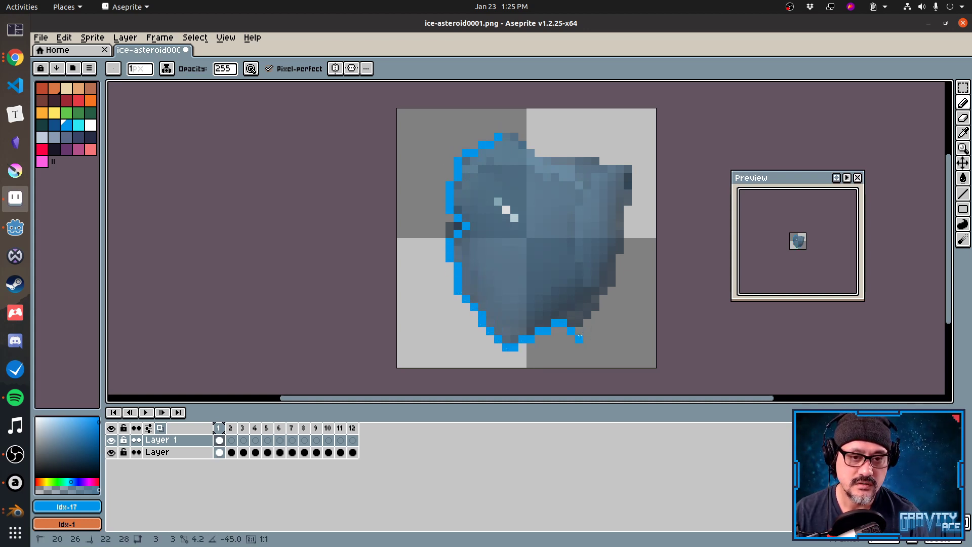
shift+click(579, 331)
shift+click(611, 288)
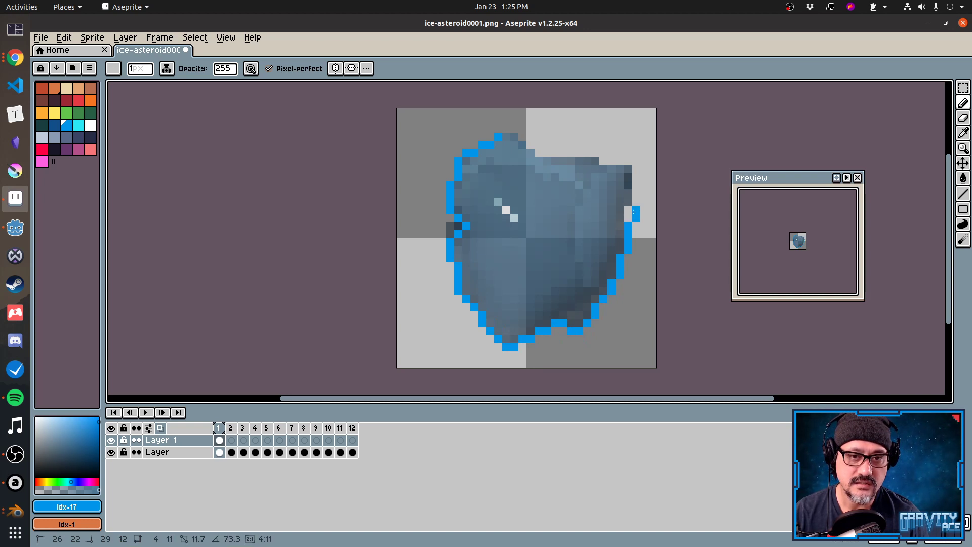
shift+click(639, 162)
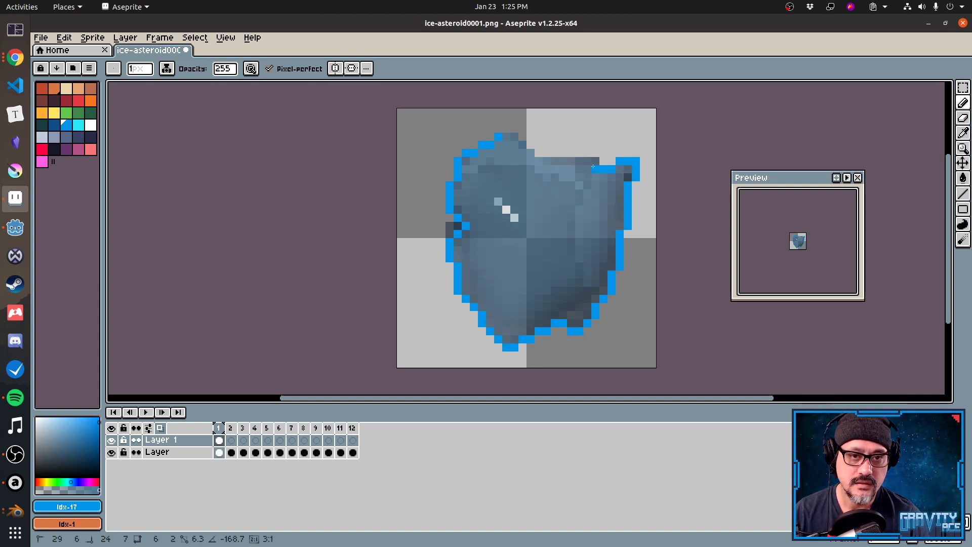
shift+click(580, 169)
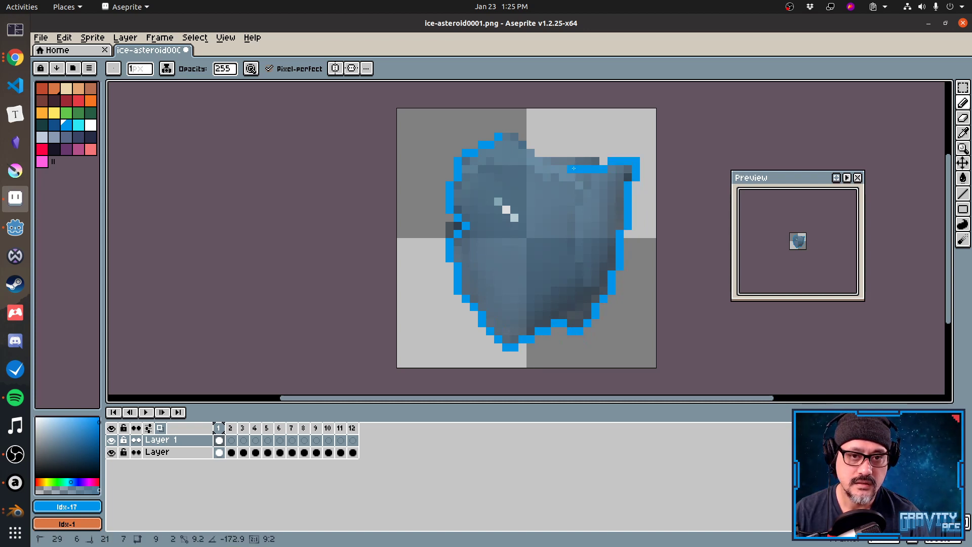
shift+click(499, 137)
click(490, 347)
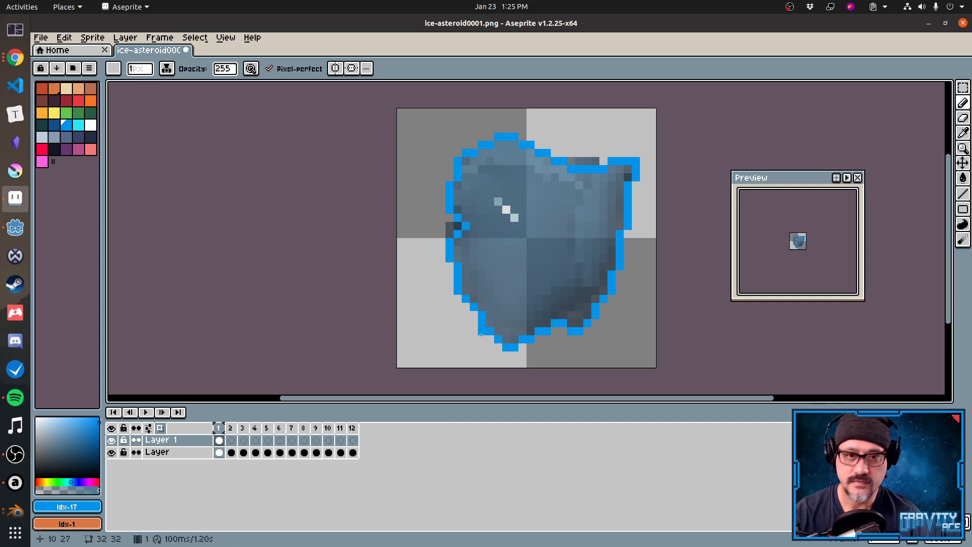
key(Right)
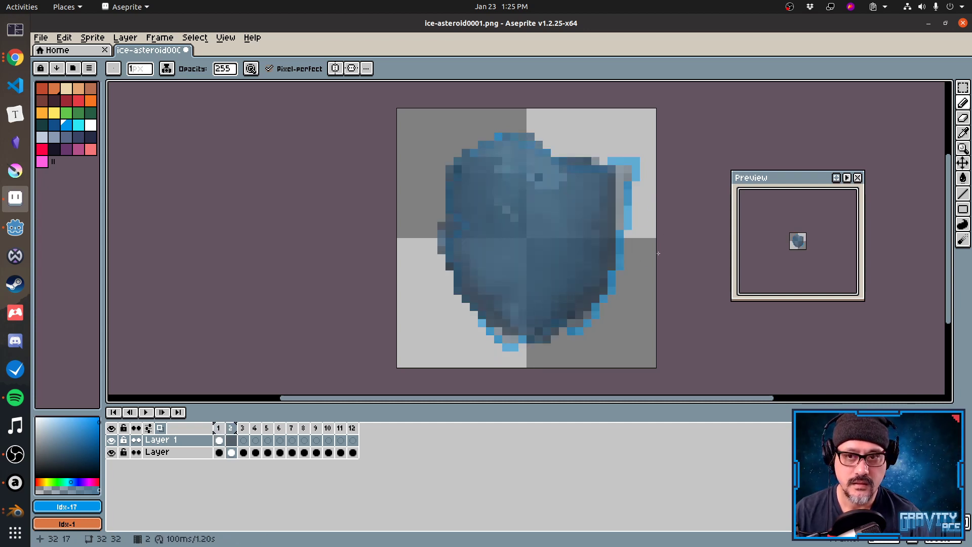
key(d)
key(minus)
key(minus)
key(minus)
key(minus)
key(minus)
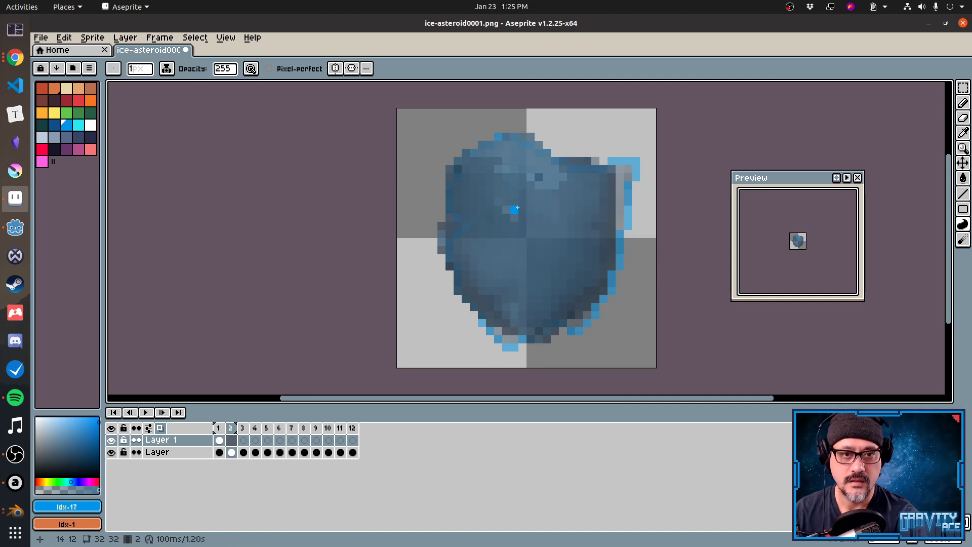
click(501, 136)
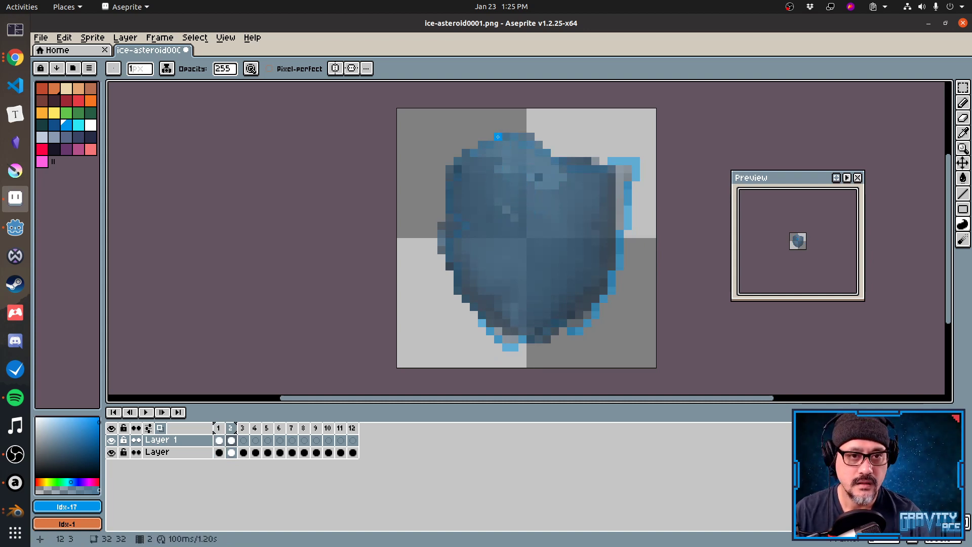
drag(500, 136, 434, 169)
key(ctrl+z)
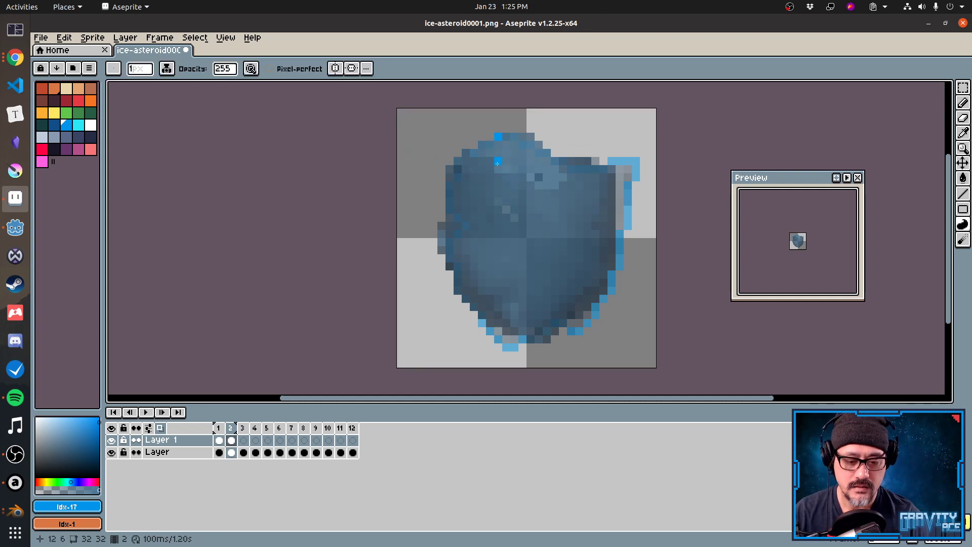
key(b)
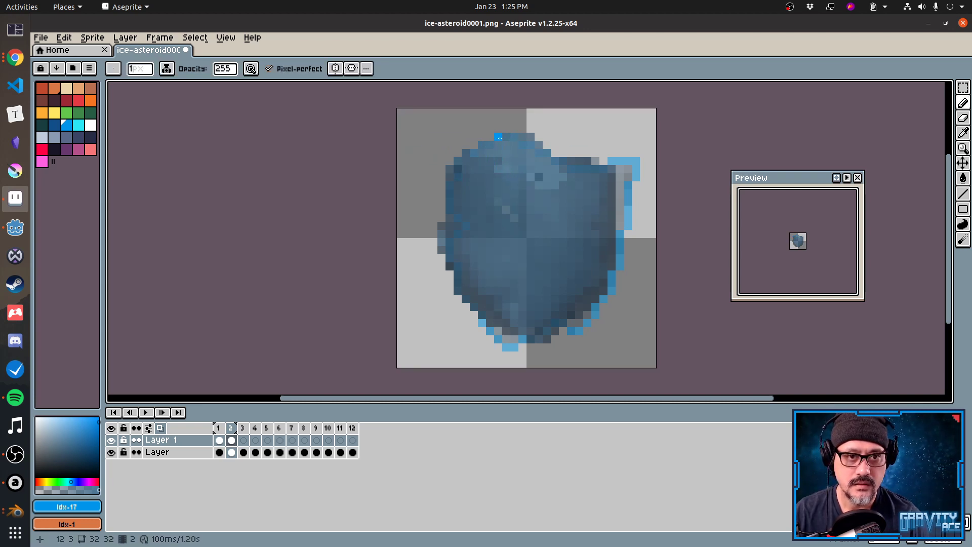
Trace the asteroid's left edge on frame 2 with connected 1 px blue Pencil lines from its peak downward, and turn off onion skinning.
mouse_move(498, 137)
mouse_down()
mouse_move(450, 169)
mouse_move(440, 238)
mouse_move(494, 339)
mouse_up()
shift+click(458, 292)
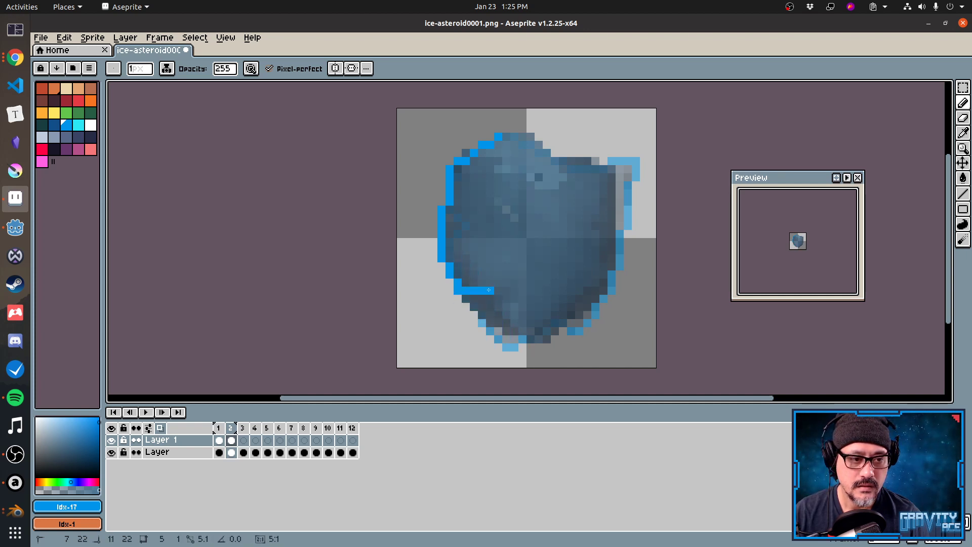
click(166, 434)
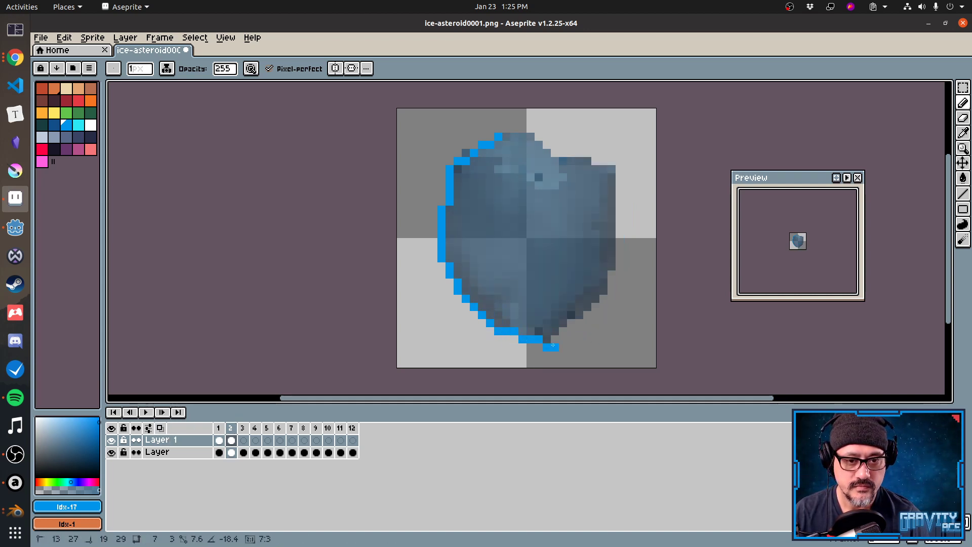
Close frame 2's blue outline along the asteroid's bottom tip, right edge and top.
shift+click(547, 340)
shift+click(604, 290)
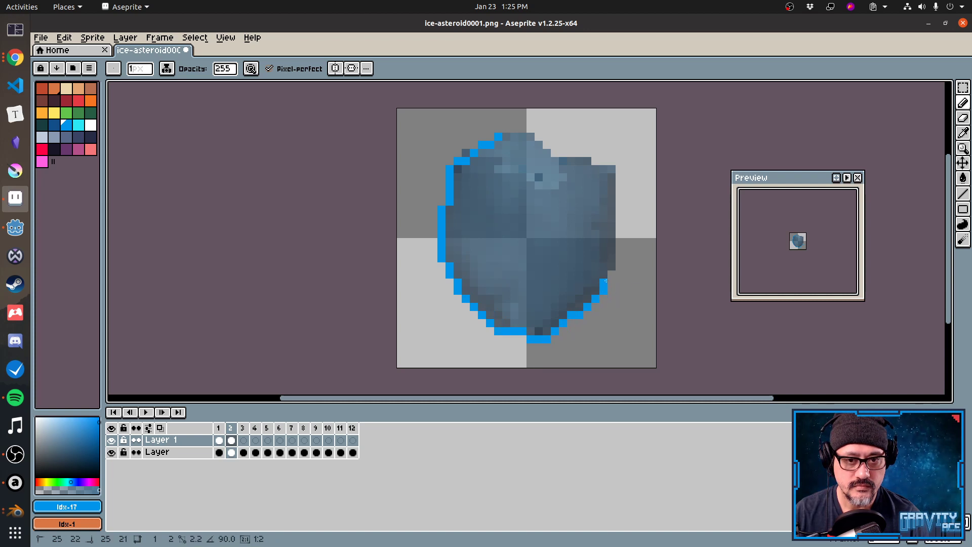
shift+click(612, 167)
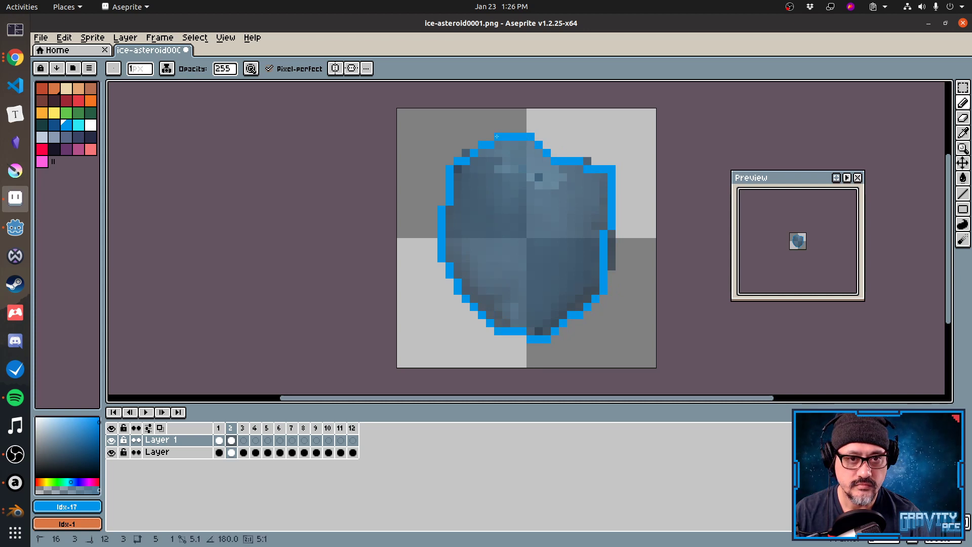
Advance to frame 3 and trace the asteroid's left side in connected blue lines, from its peak to the lower-left corner.
key(Right)
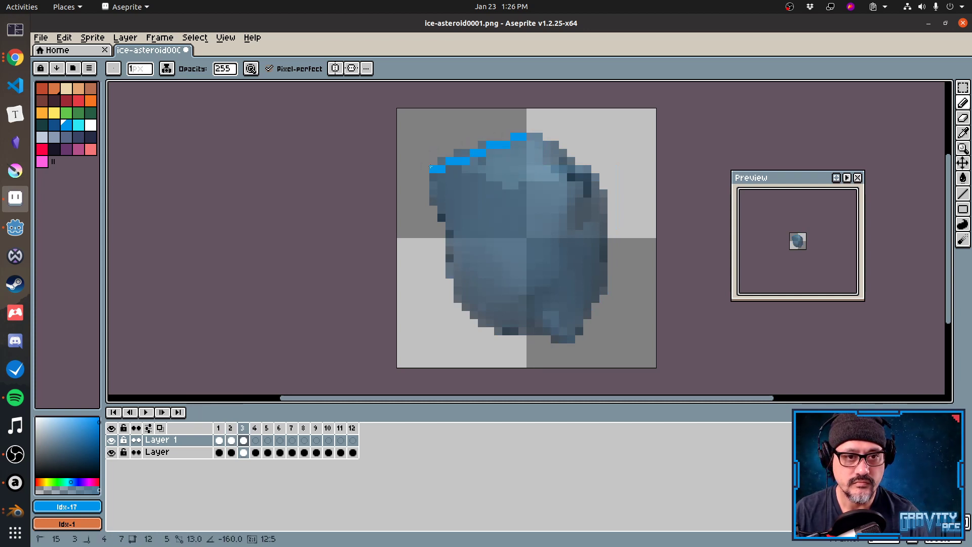
click(458, 152)
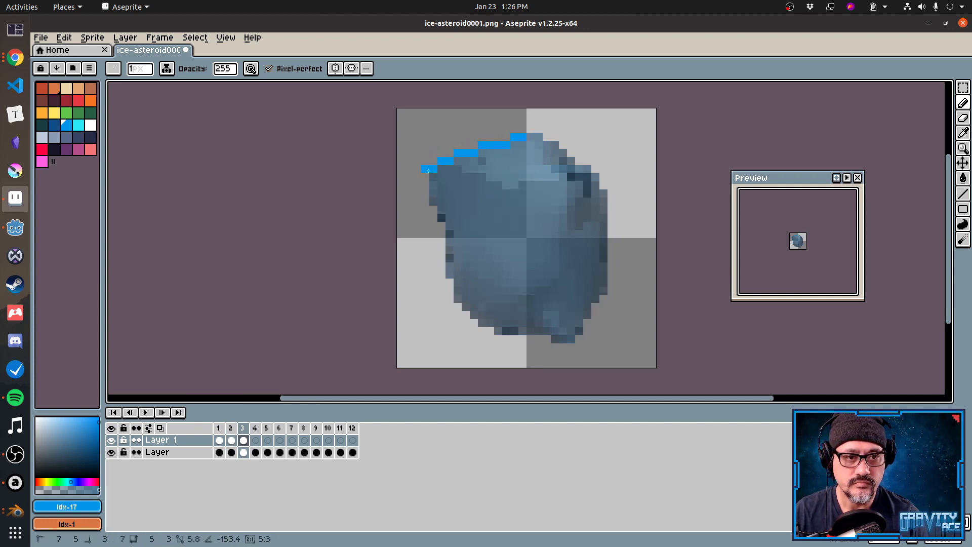
click(434, 202)
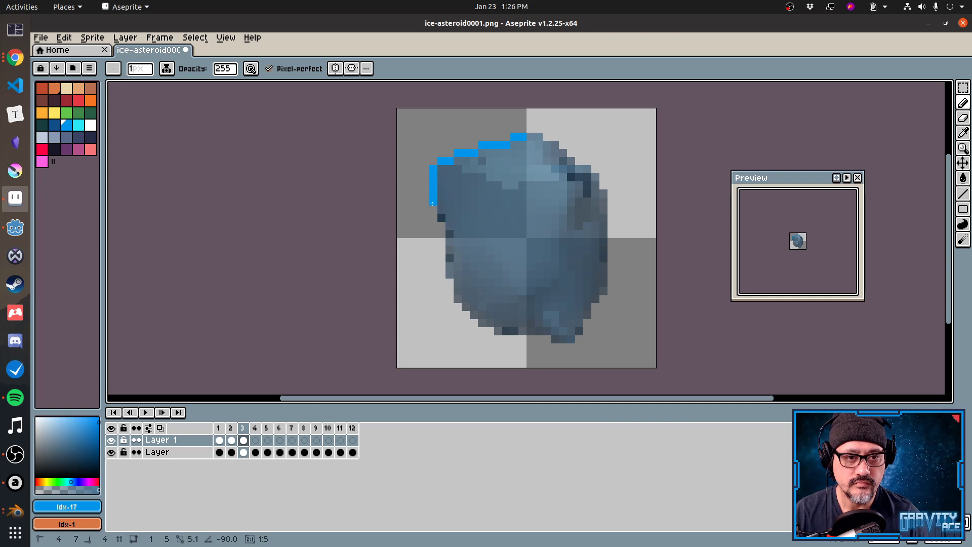
click(449, 234)
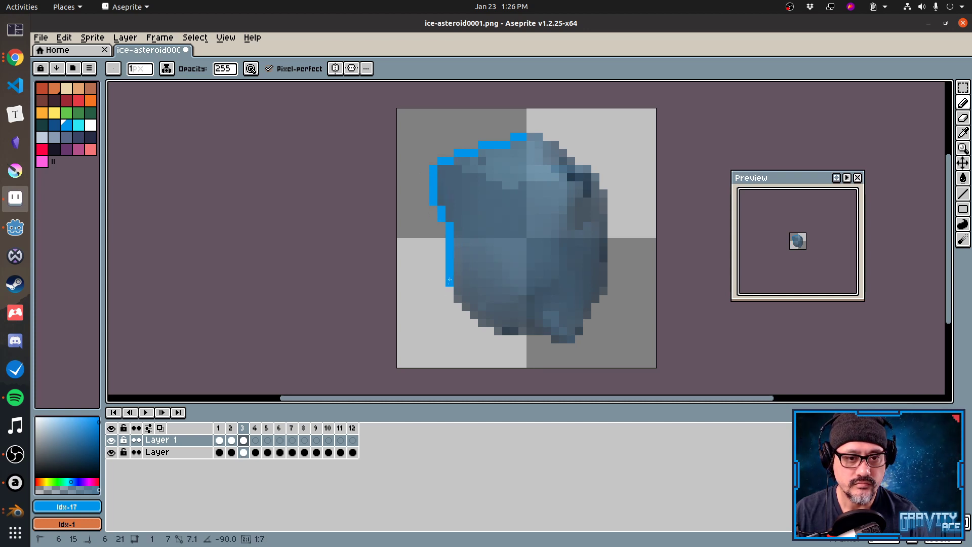
click(450, 280)
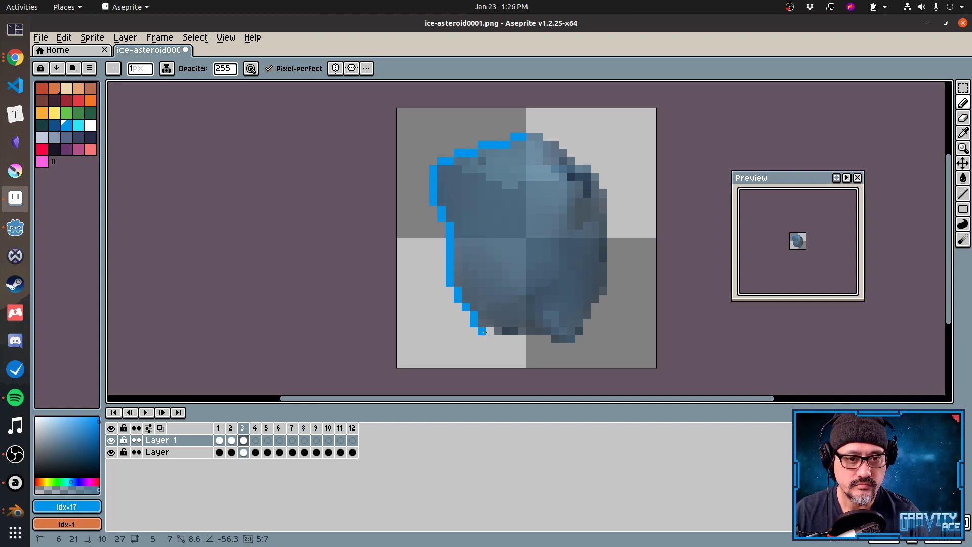
click(484, 331)
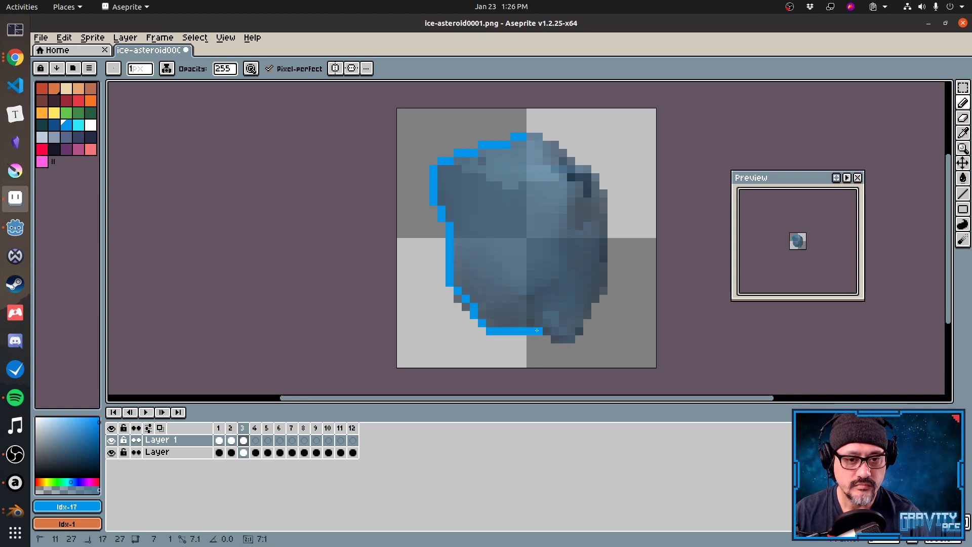
Complete frame 3's blue outline along the asteroid's bottom, up its right edge and back to the peak.
click(571, 339)
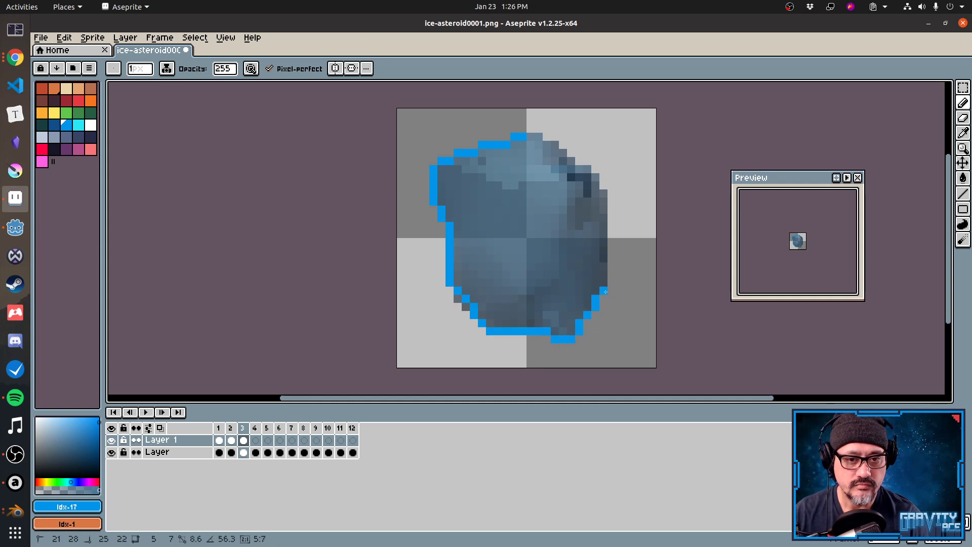
click(605, 292)
click(604, 190)
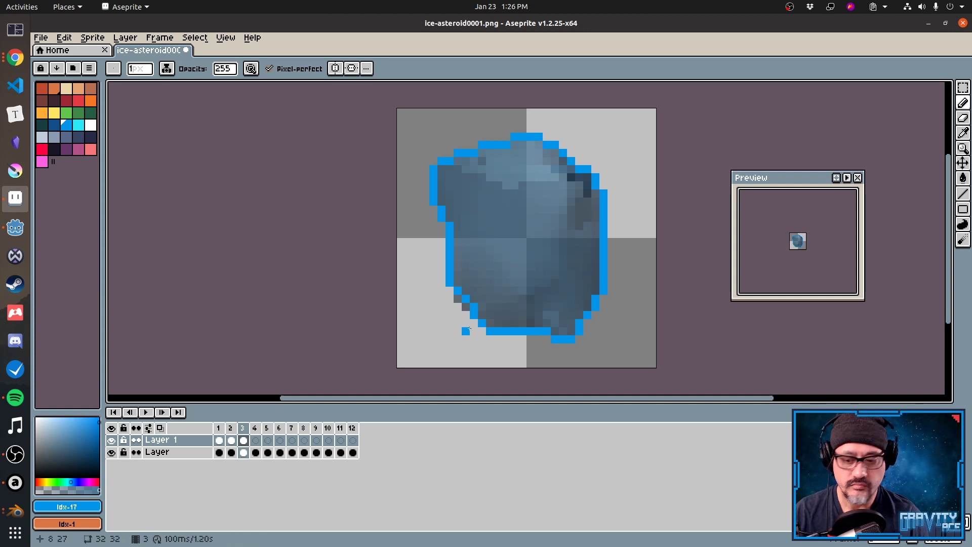
Advance to frame 4 and trace the asteroid's top in connected blue lines, from its upper-left corner around the protruding right corner.
key(Right)
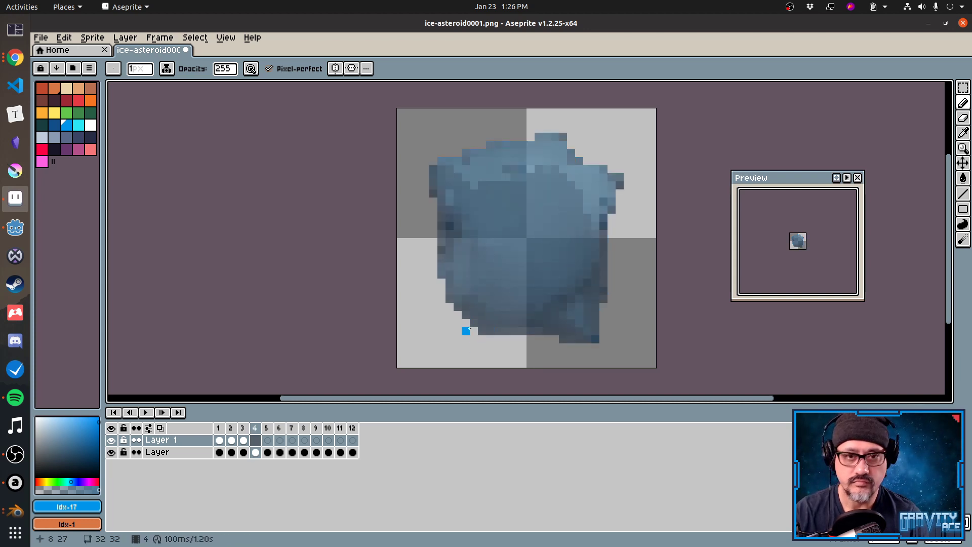
click(431, 192)
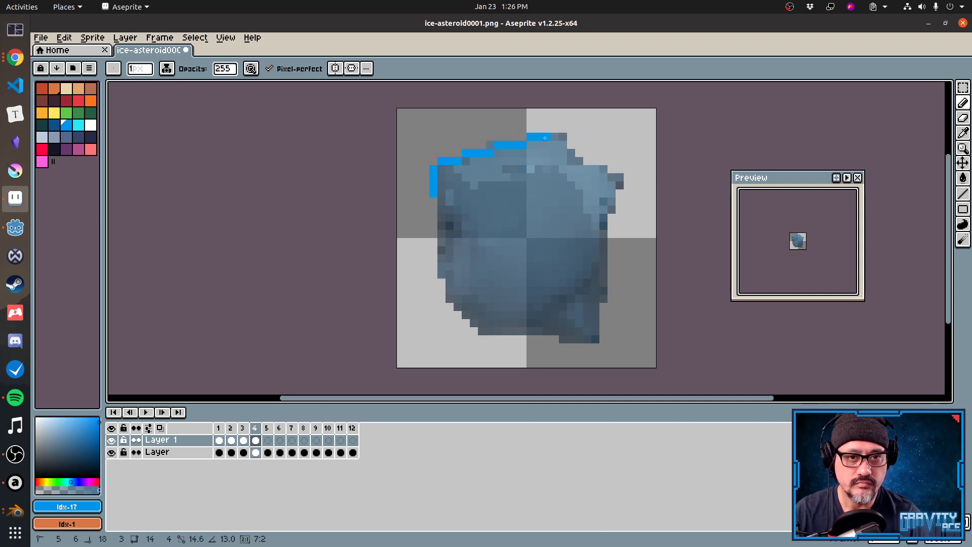
click(565, 136)
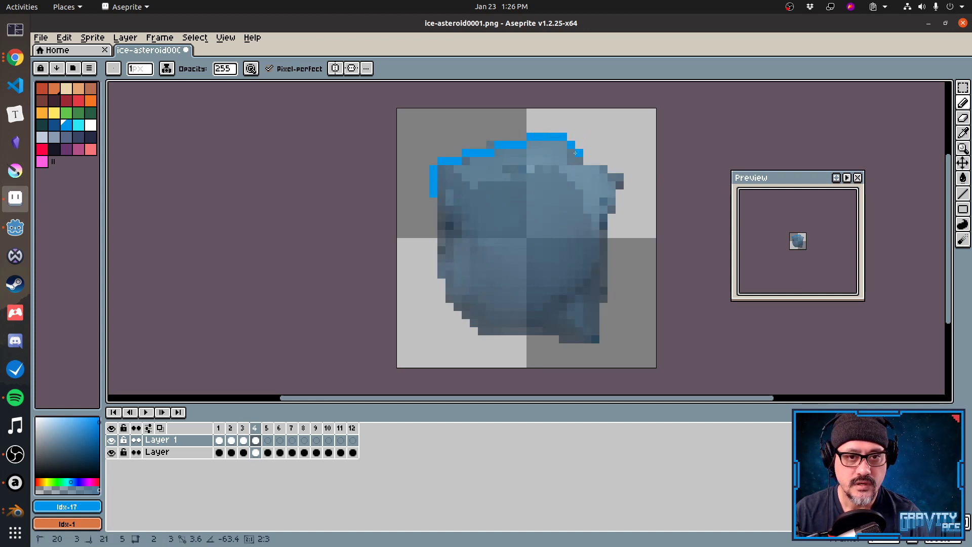
click(587, 169)
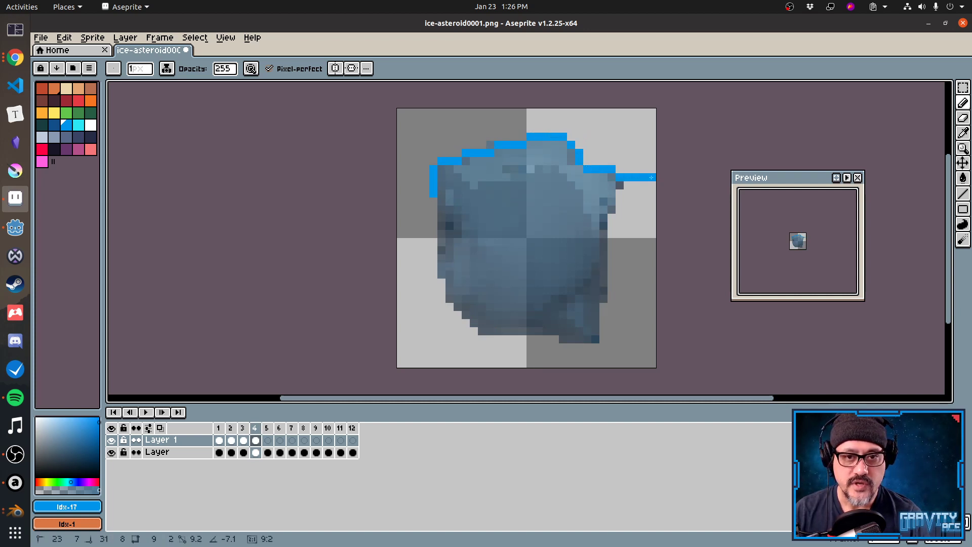
click(621, 185)
click(604, 225)
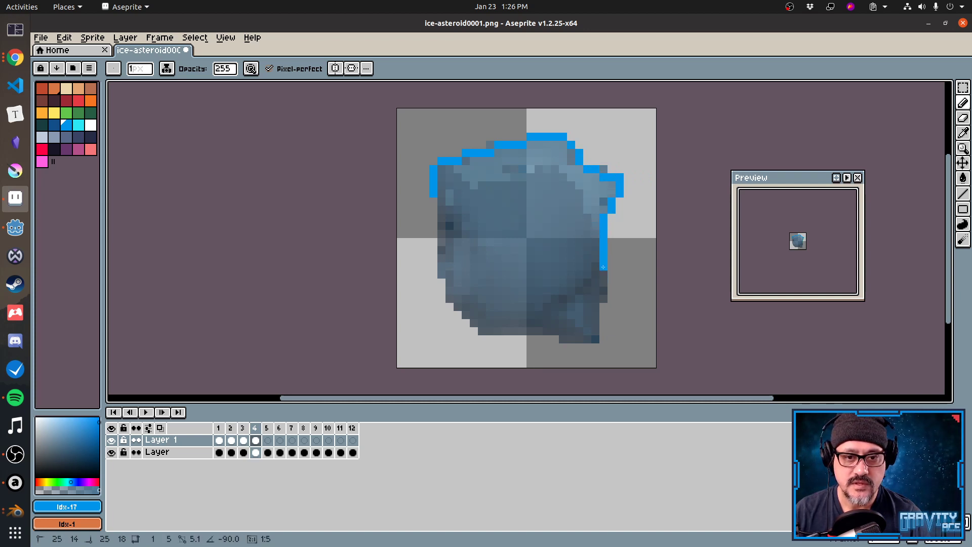
Close frame 4's blue outline down the asteroid's right edge, along its bottom and up its left edge.
click(603, 299)
shift+click(595, 337)
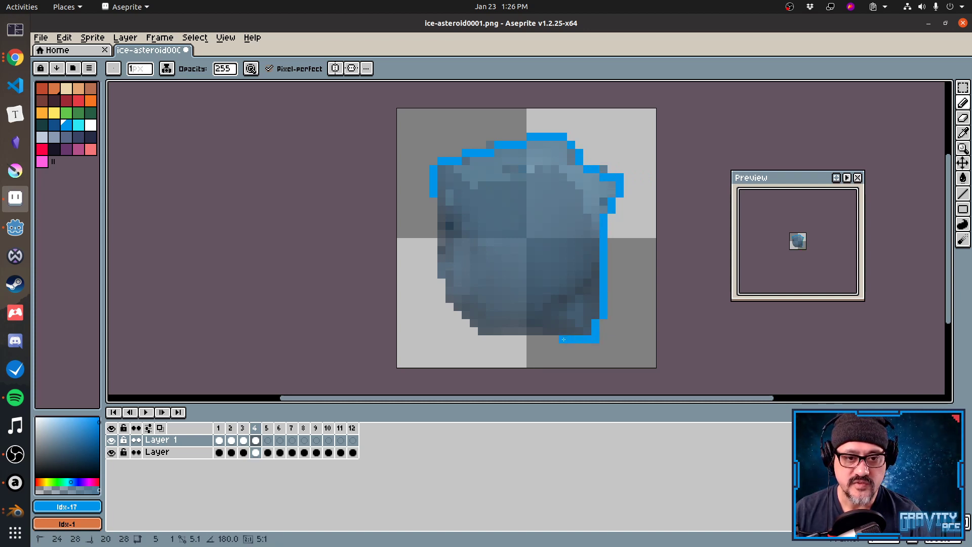
shift+click(482, 331)
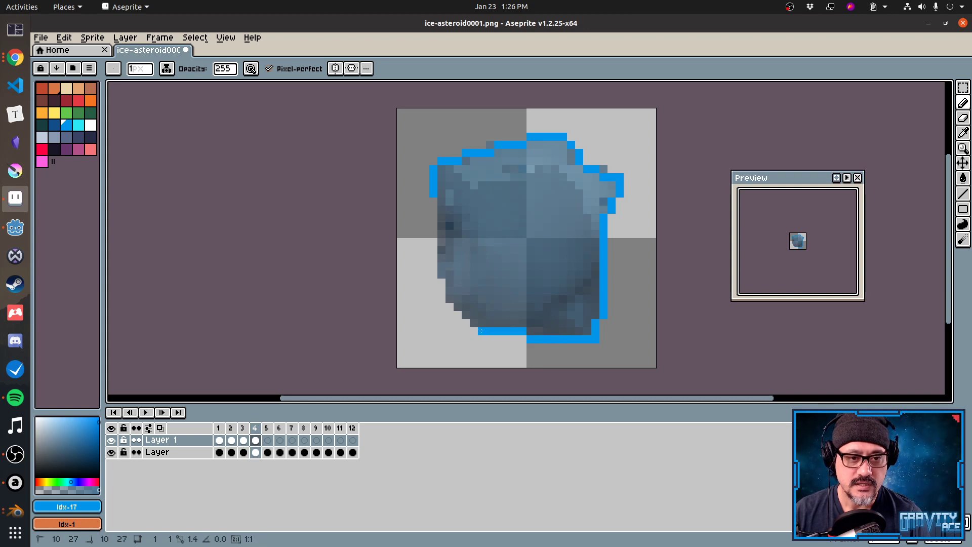
shift+click(450, 301)
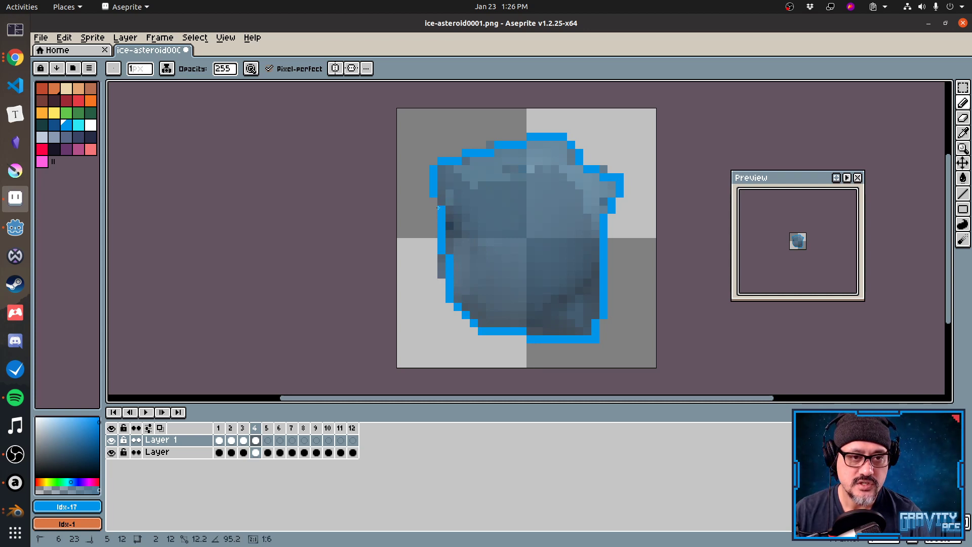
shift+click(442, 257)
shift+click(441, 204)
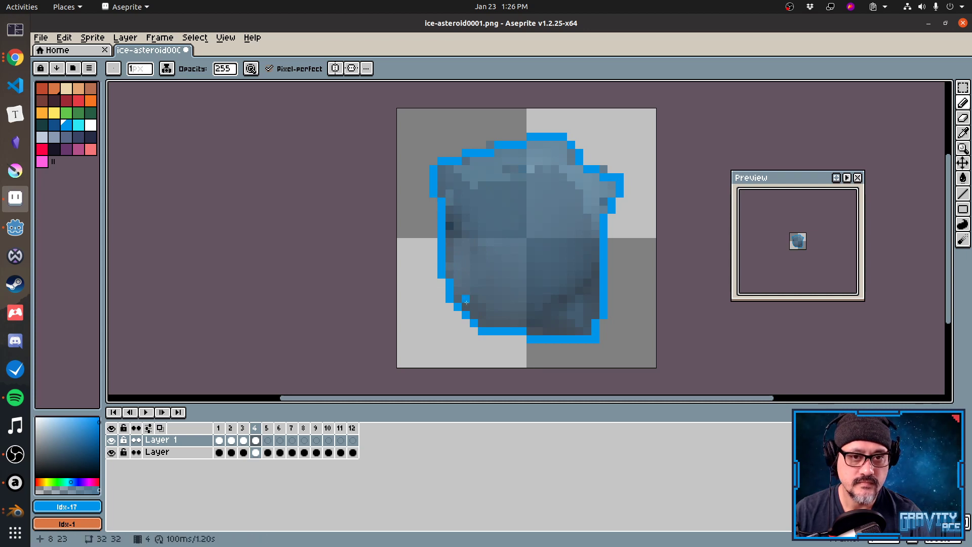
Advance to frame 5 and trace the asteroid in connected blue lines from its upper left, down the left edge, to the middle of the bottom.
key(period)
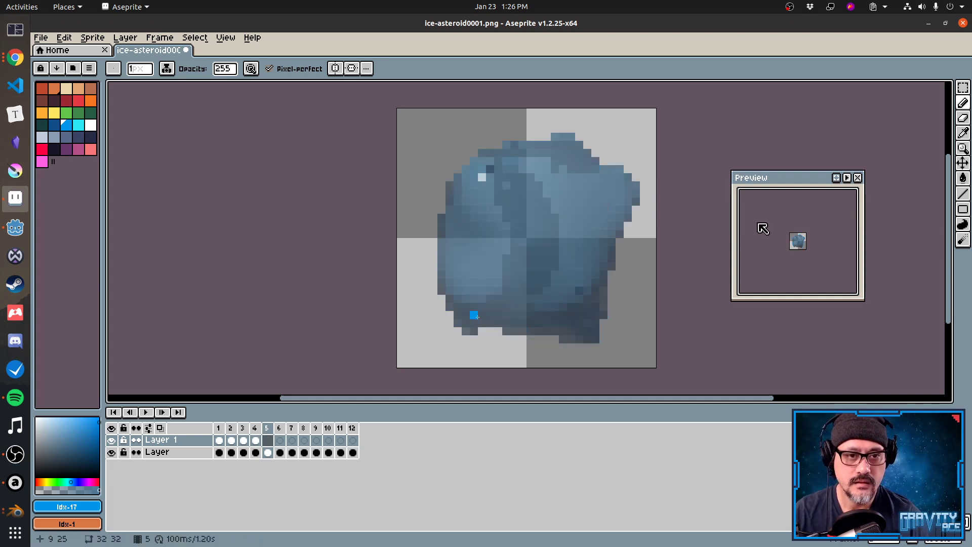
click(485, 153)
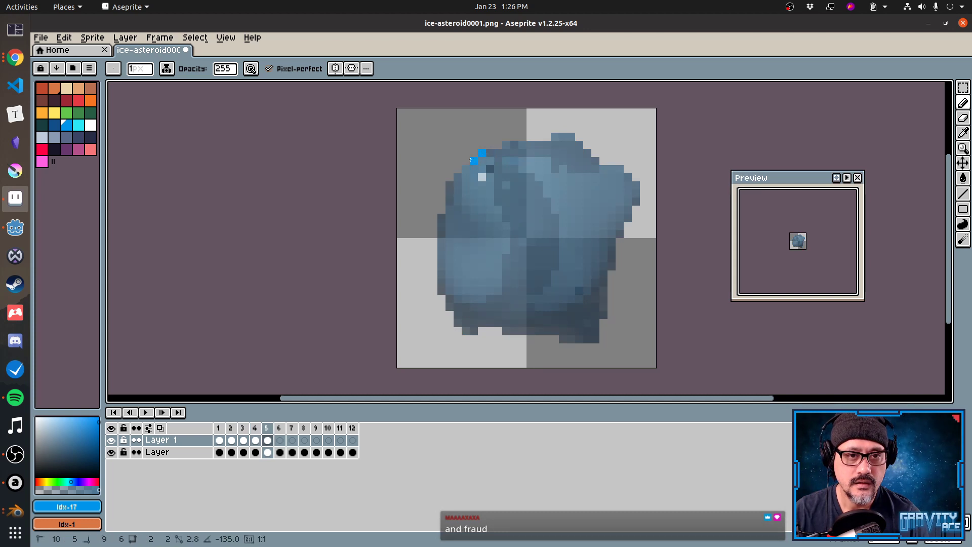
shift+click(449, 186)
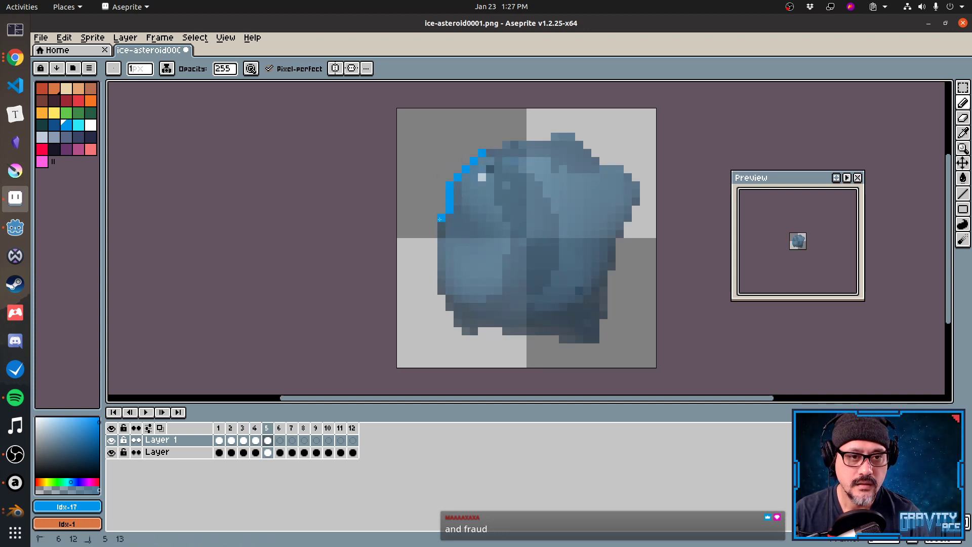
shift+click(441, 290)
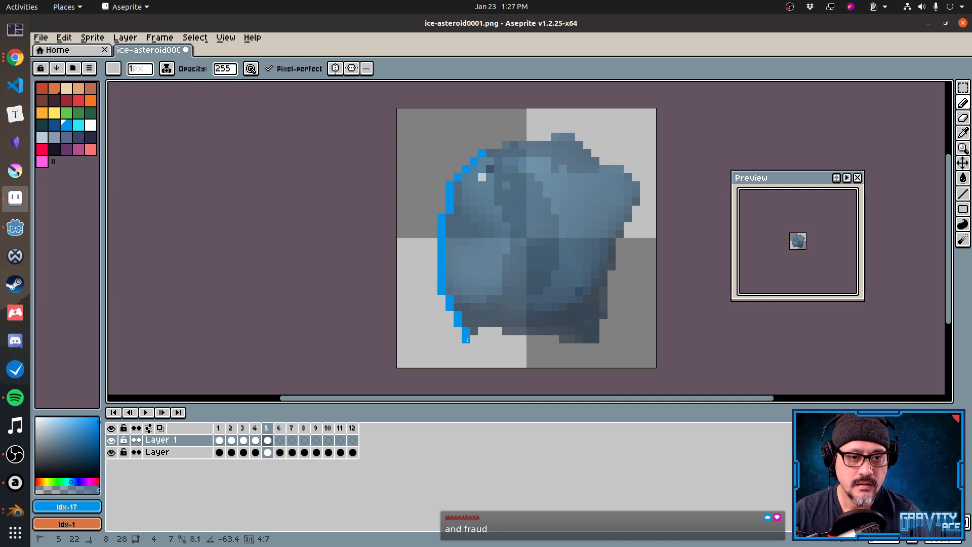
shift+click(506, 323)
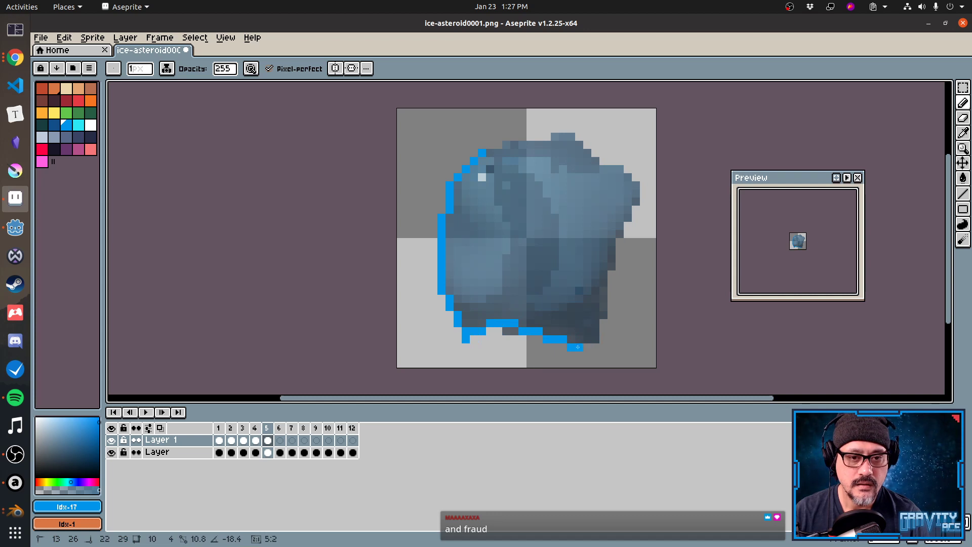
Close frame 5's blue outline through the asteroid's lower-right corner, up its right edge and across the top.
shift+click(594, 347)
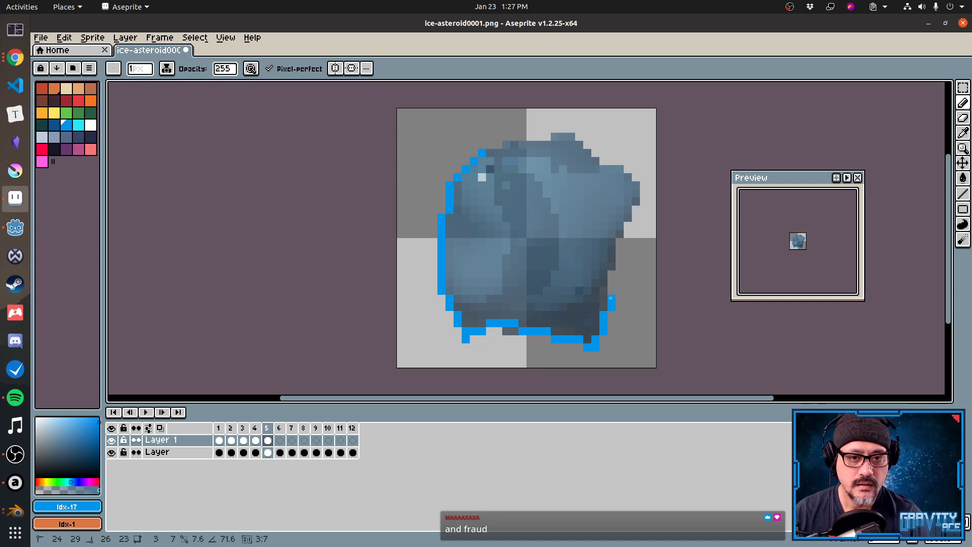
shift+click(611, 240)
shift+click(643, 201)
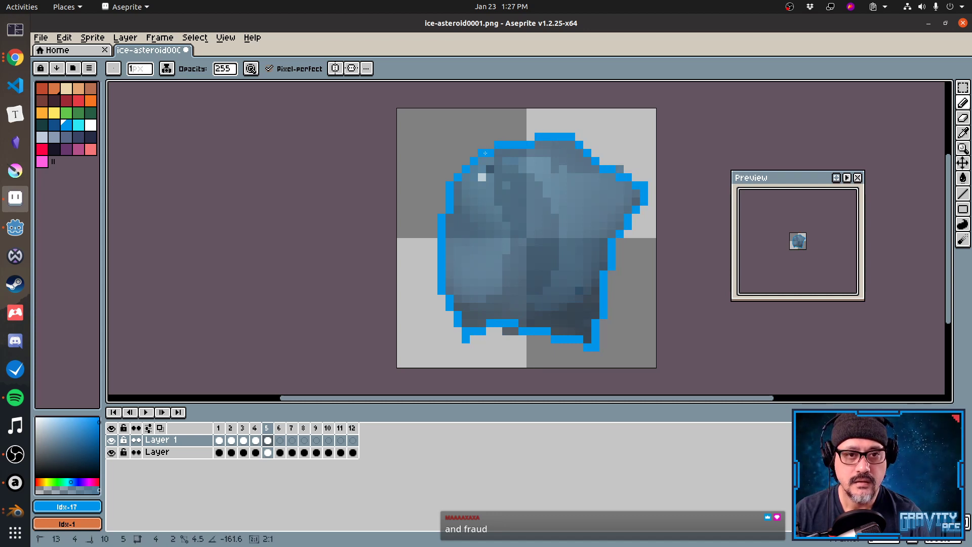
shift+click(485, 153)
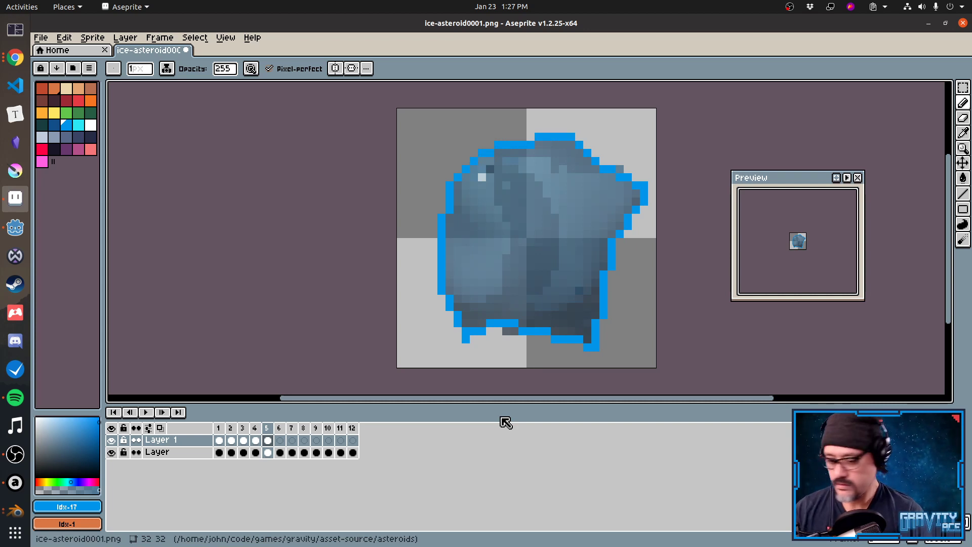
Advance to frame 6 and trace the asteroid in connected blue lines from its upper-left corner, down the left edge, to the middle of the bottom.
key(Right)
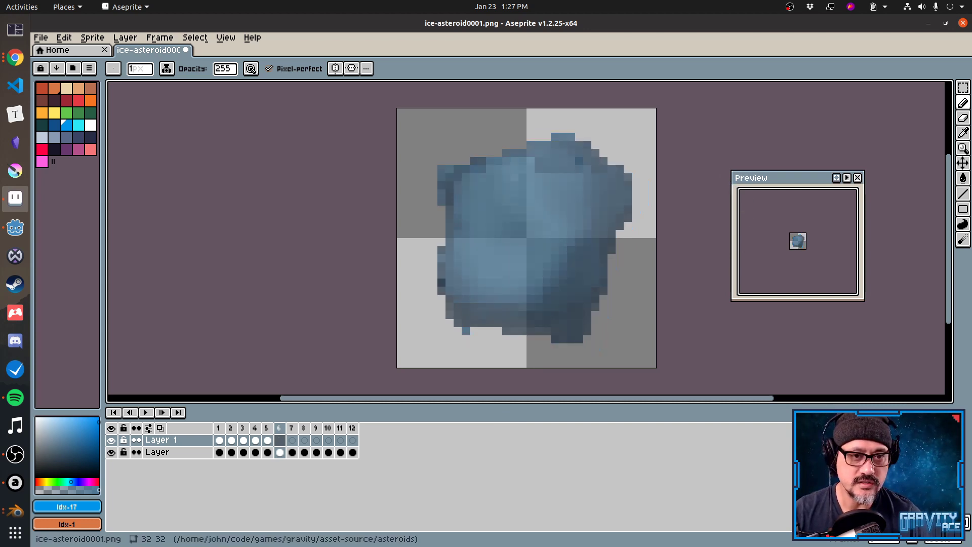
click(442, 169)
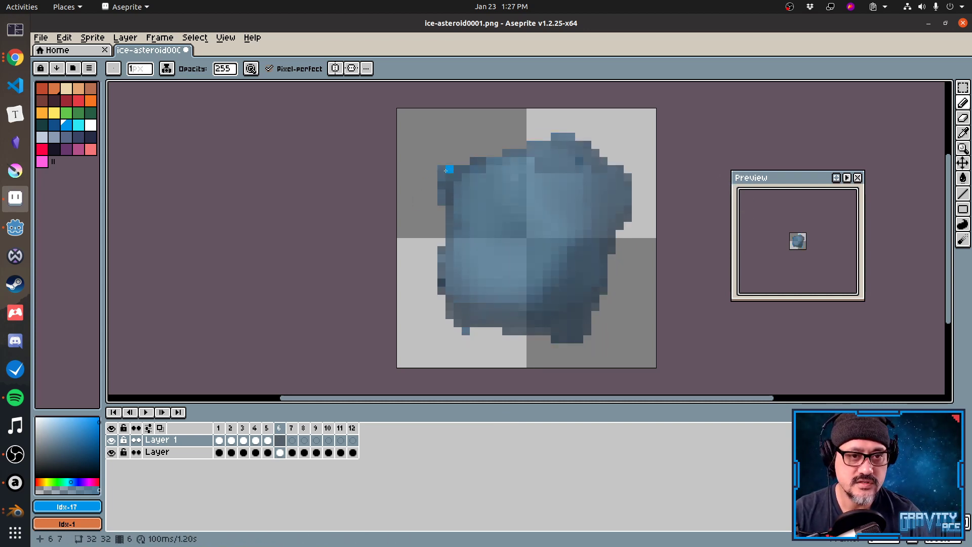
shift+click(442, 201)
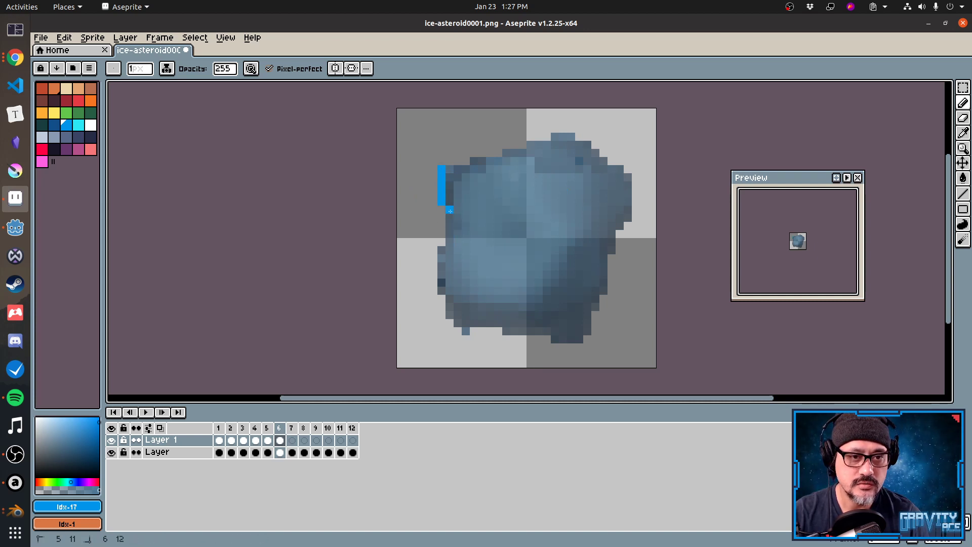
shift+click(450, 211)
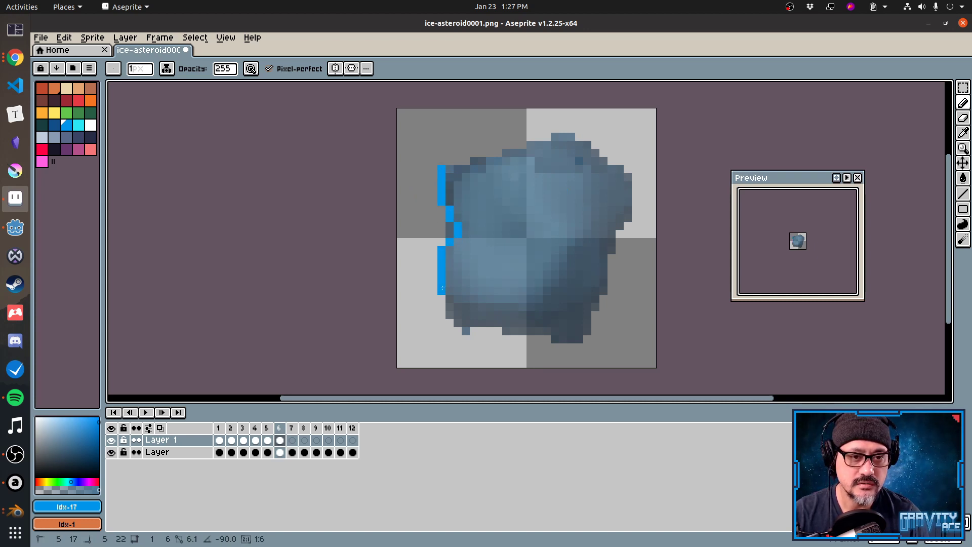
shift+click(466, 330)
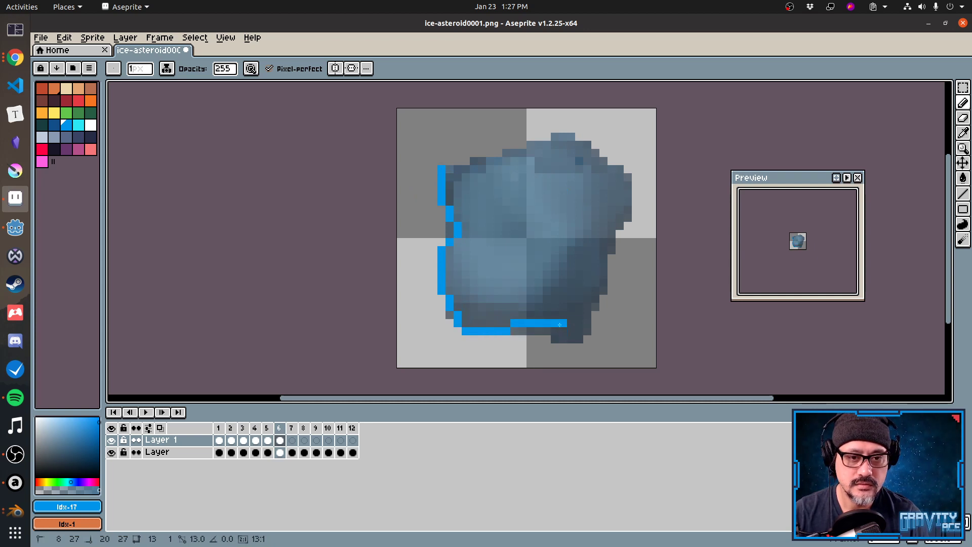
shift+click(514, 323)
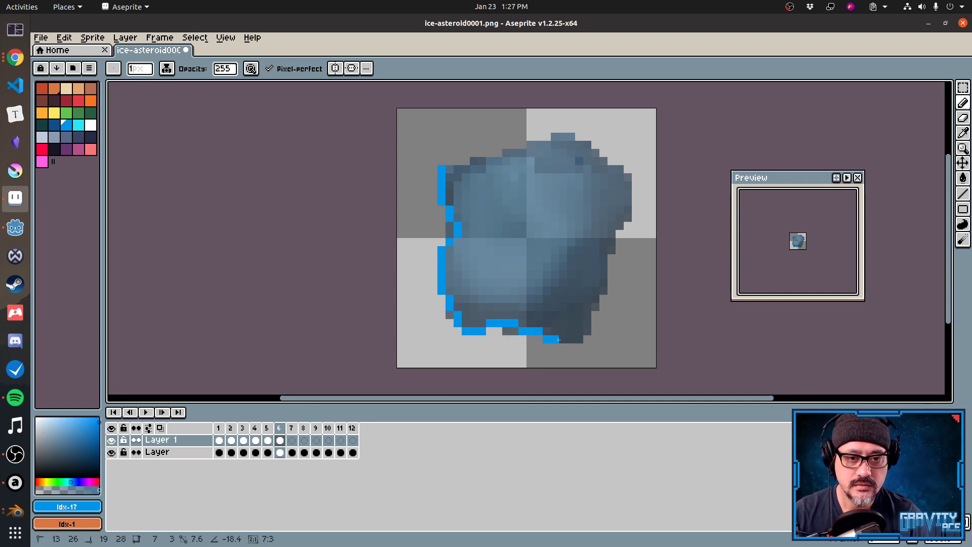
Close frame 6's blue outline through the asteroid's lower-right corner, up its right edge and across the top to the upper-left corner.
shift+click(563, 339)
shift+click(578, 341)
shift+click(603, 290)
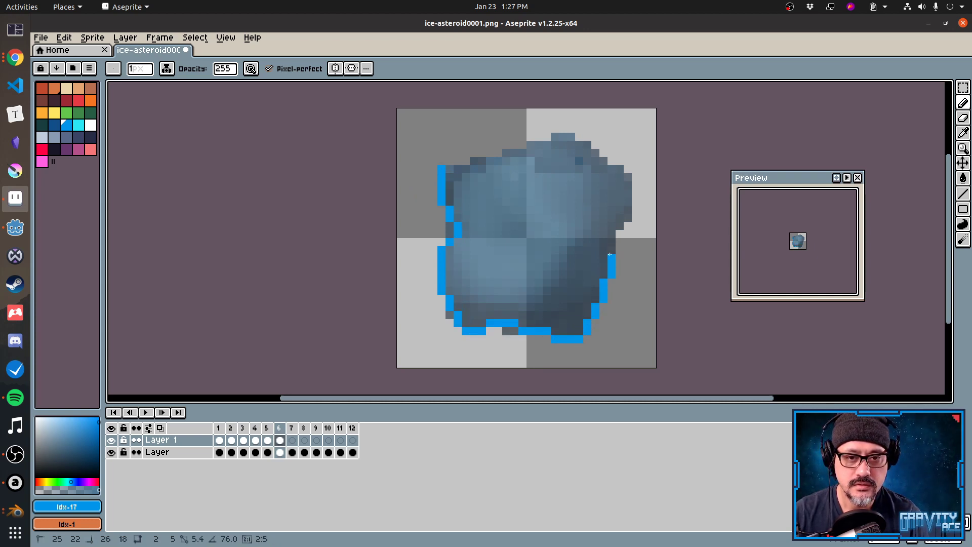
shift+click(628, 216)
shift+click(629, 177)
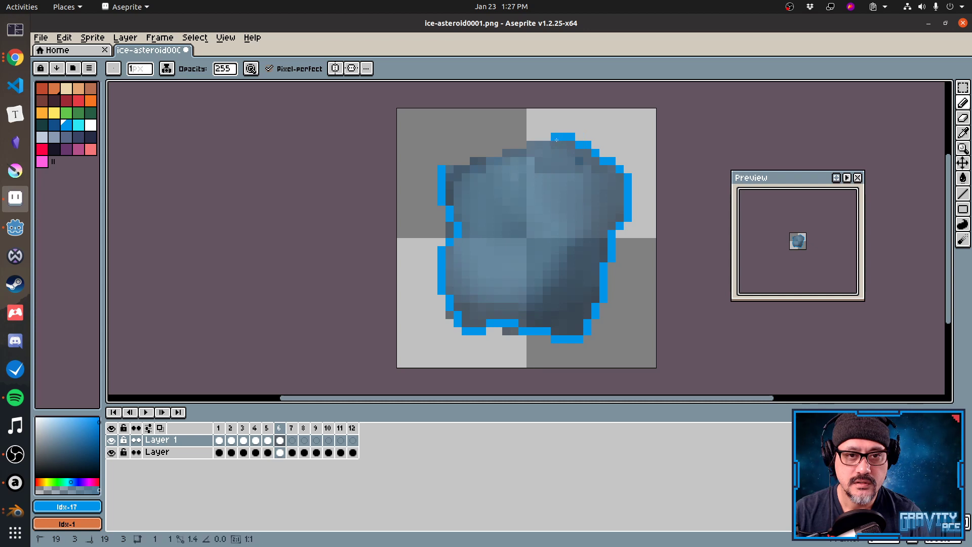
drag(556, 140, 444, 169)
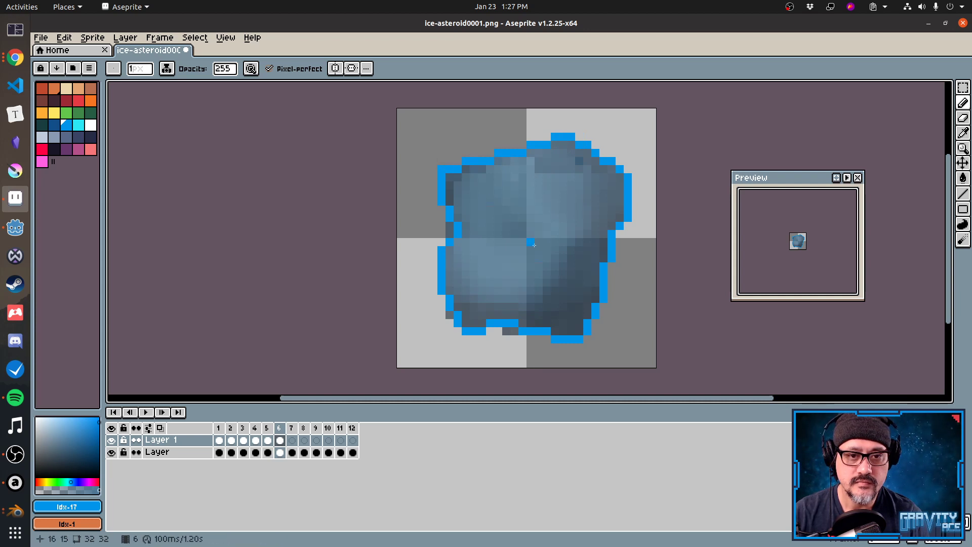
Trace the asteroid's whole silhouette on frame 7 of Layer 1 with a 1 px blue pencil outline.
key(period)
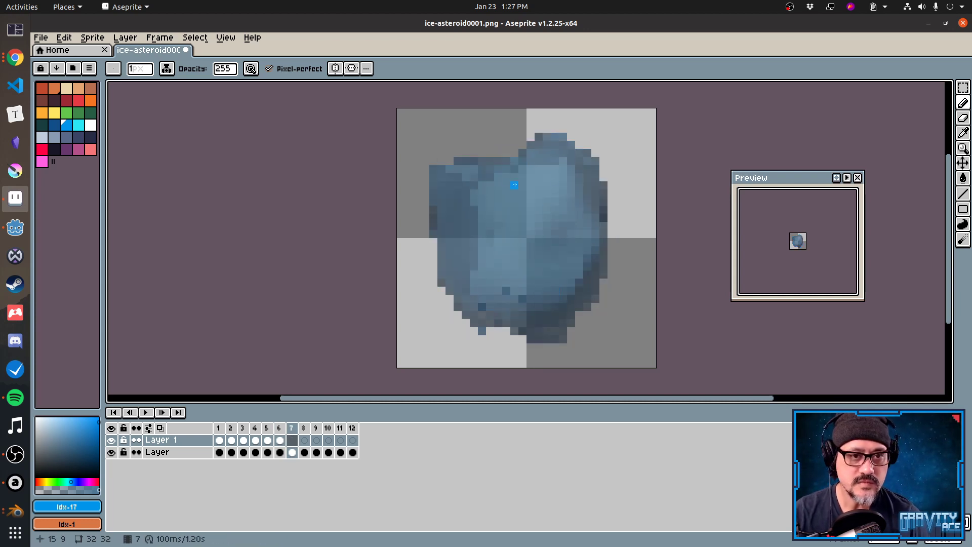
drag(431, 171, 442, 279)
shift+click(441, 282)
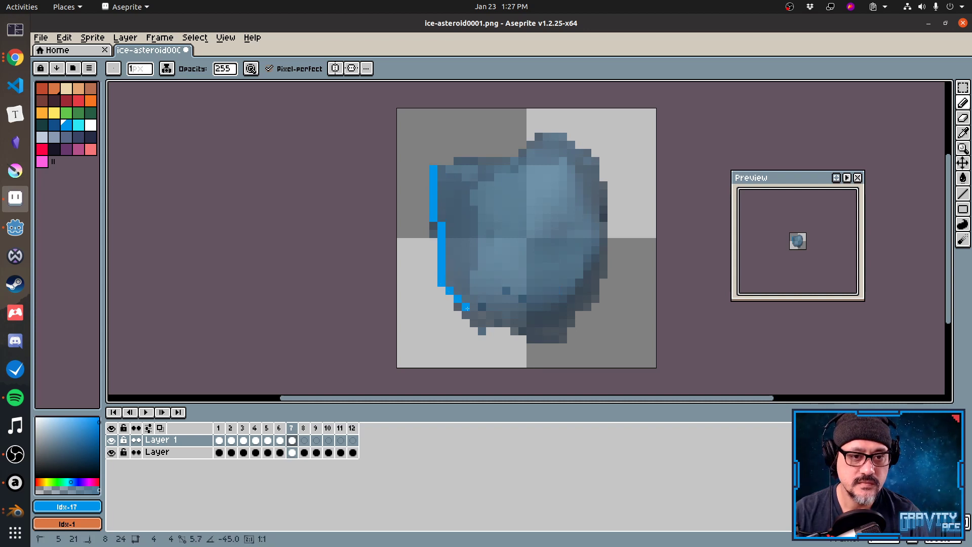
shift+click(482, 331)
shift+click(507, 323)
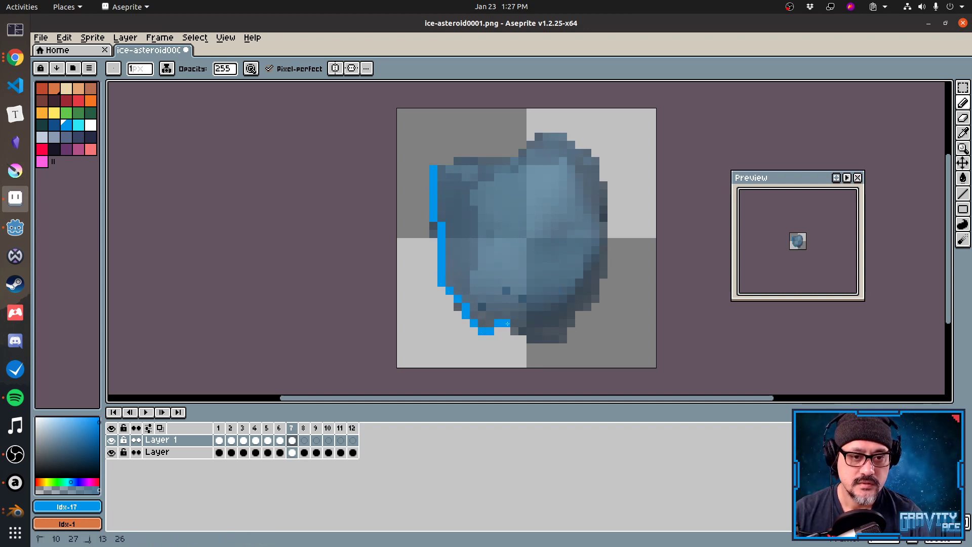
shift+click(530, 339)
shift+click(563, 340)
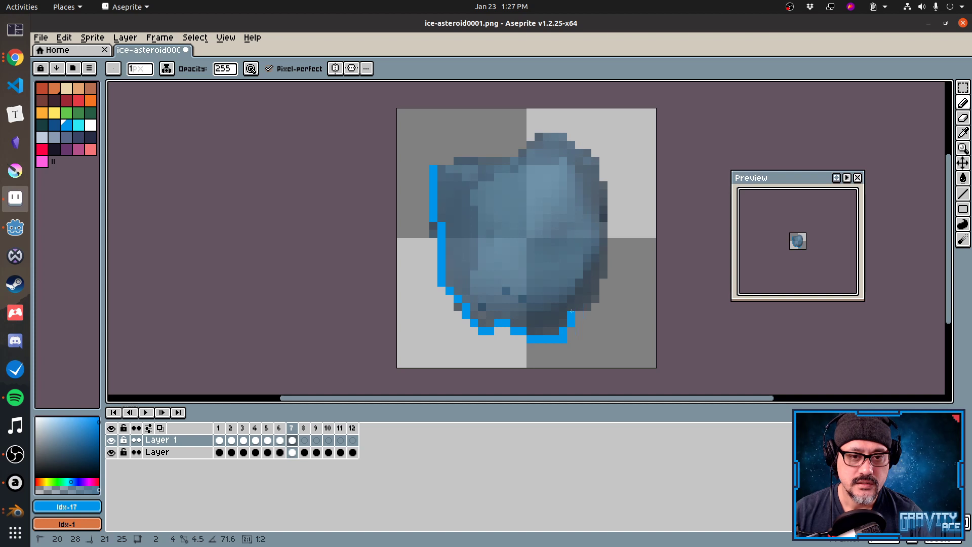
shift+click(571, 314)
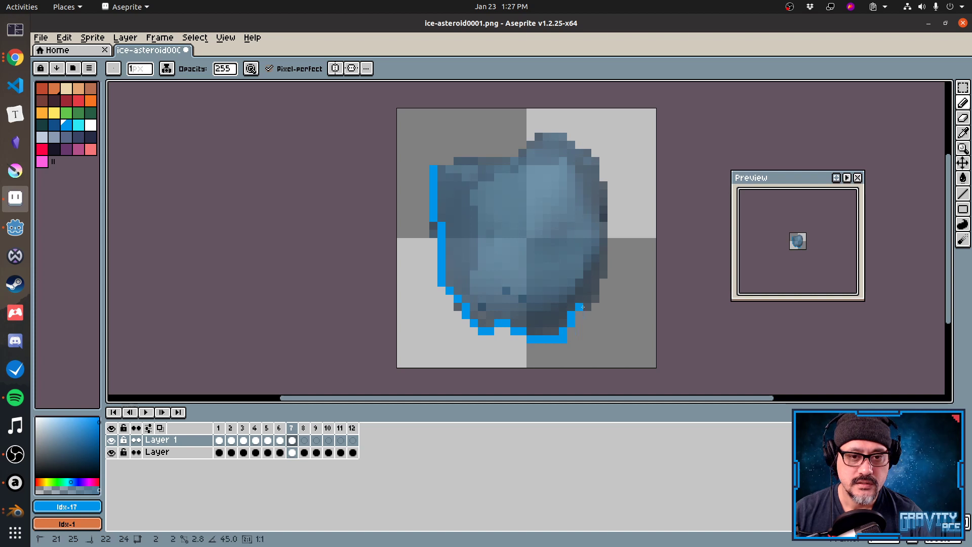
shift+click(603, 273)
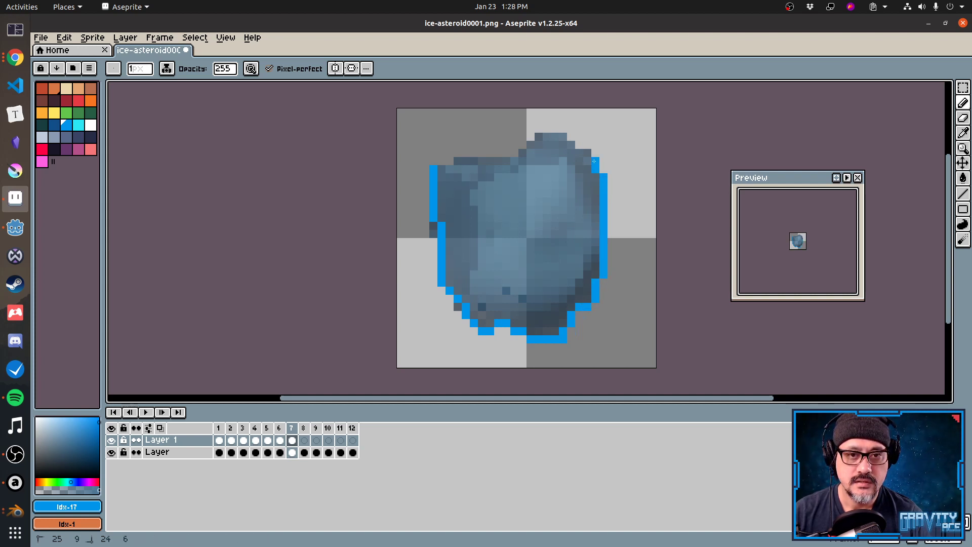
shift+click(563, 137)
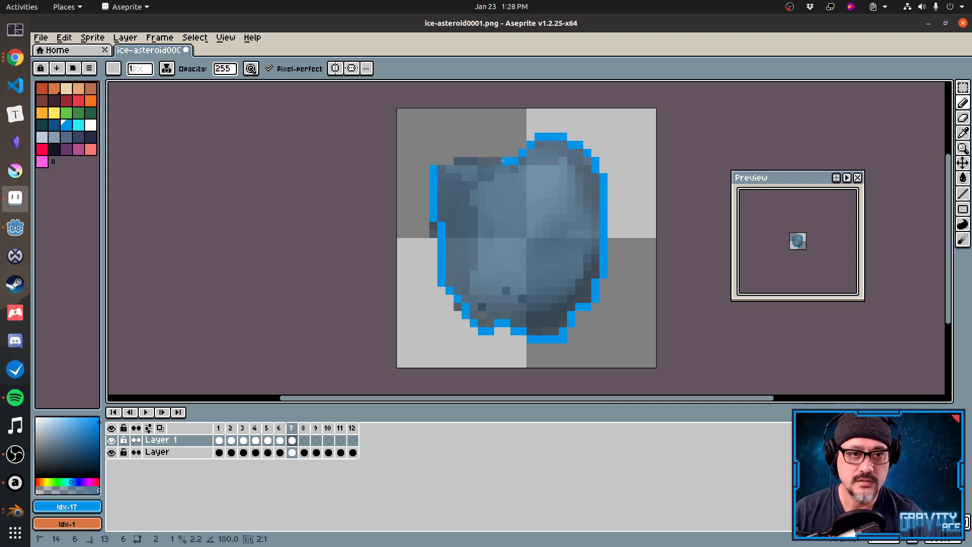
shift+click(458, 161)
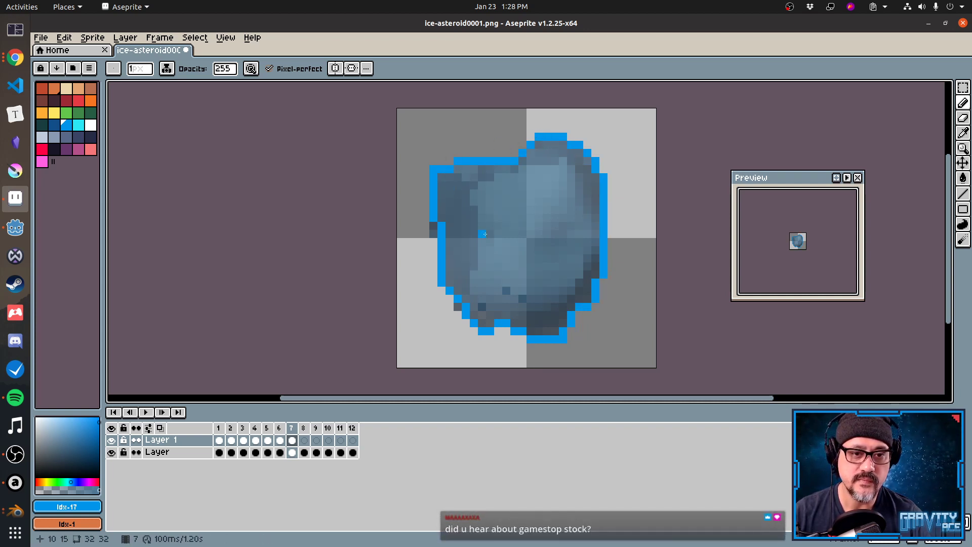
On frame 8 of Layer 1, outline the asteroid's left, bottom and right edges in blue, continuing up to its top peak.
key(period)
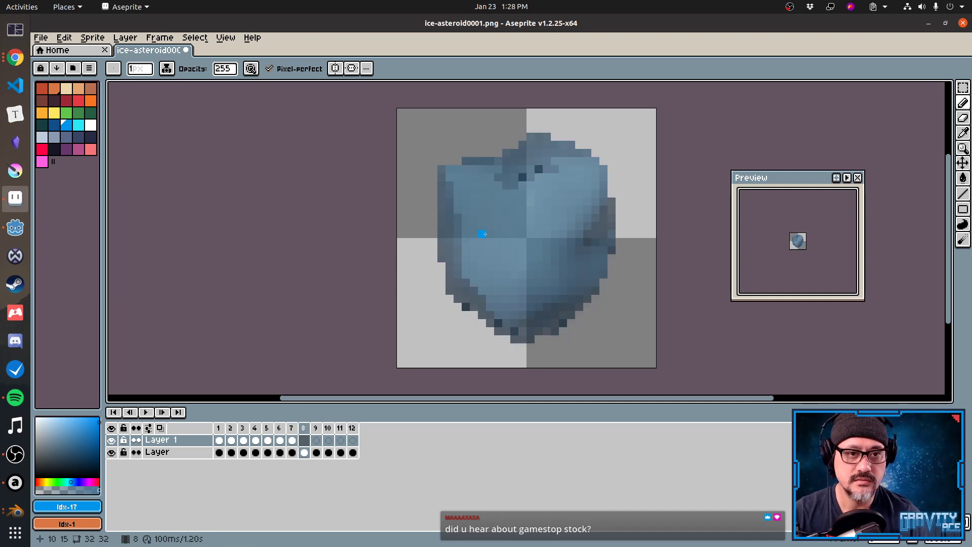
click(441, 170)
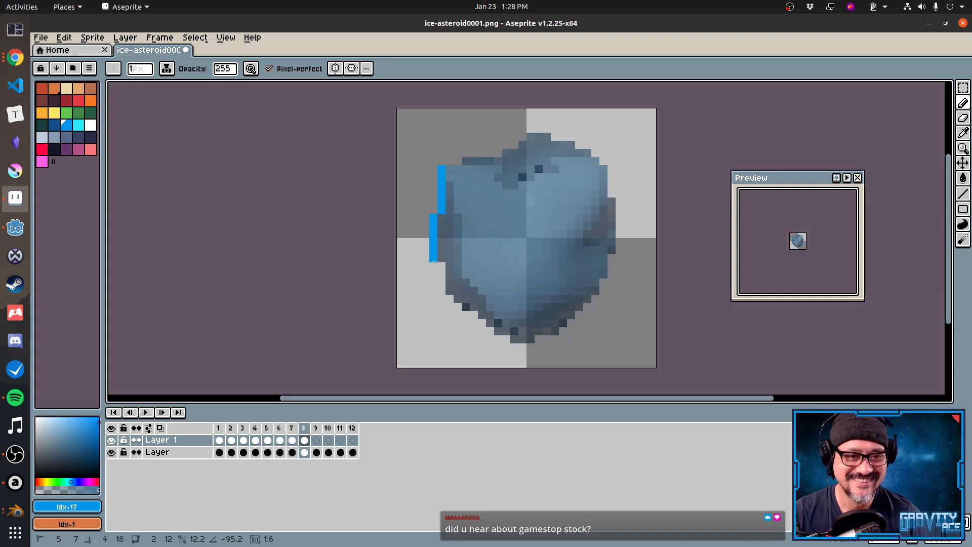
shift+click(442, 258)
shift+click(450, 290)
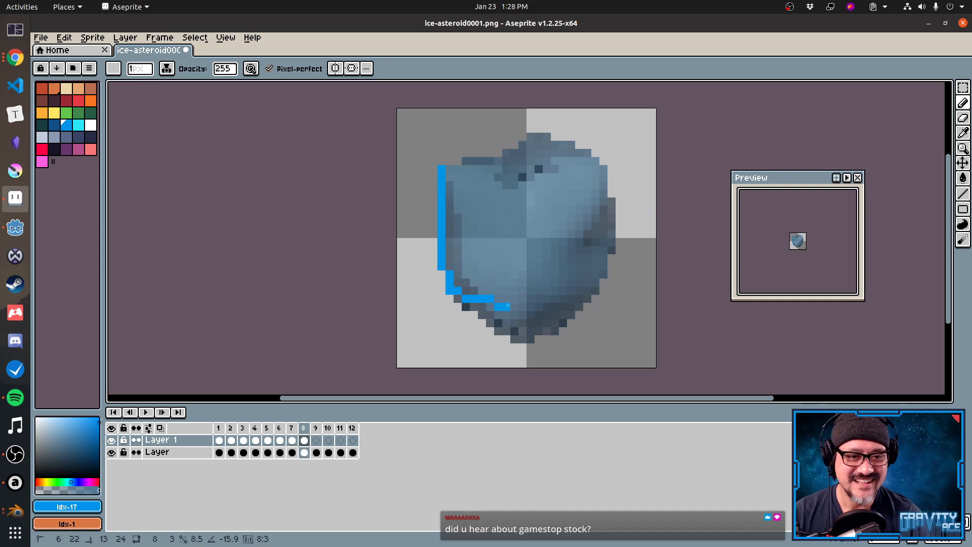
shift+click(517, 340)
shift+click(530, 338)
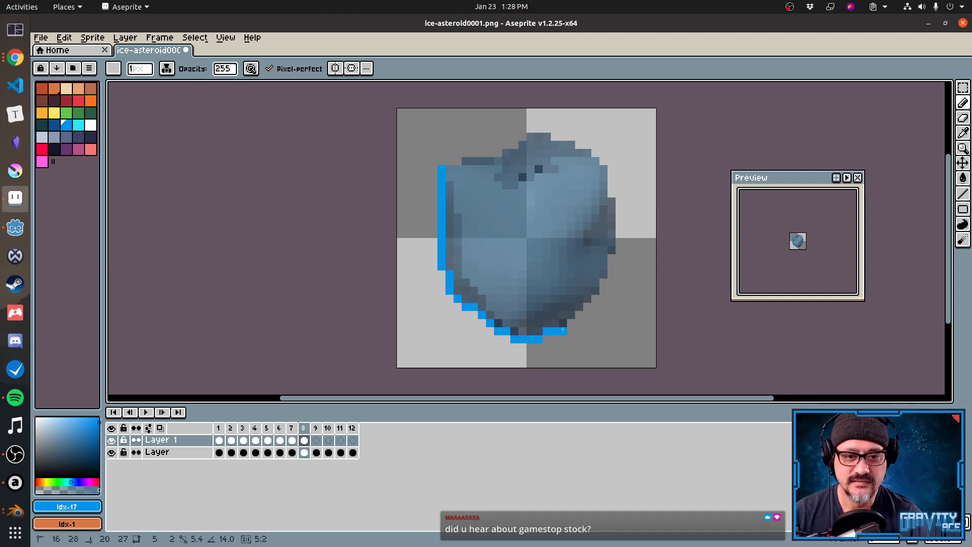
shift+click(554, 331)
shift+click(603, 274)
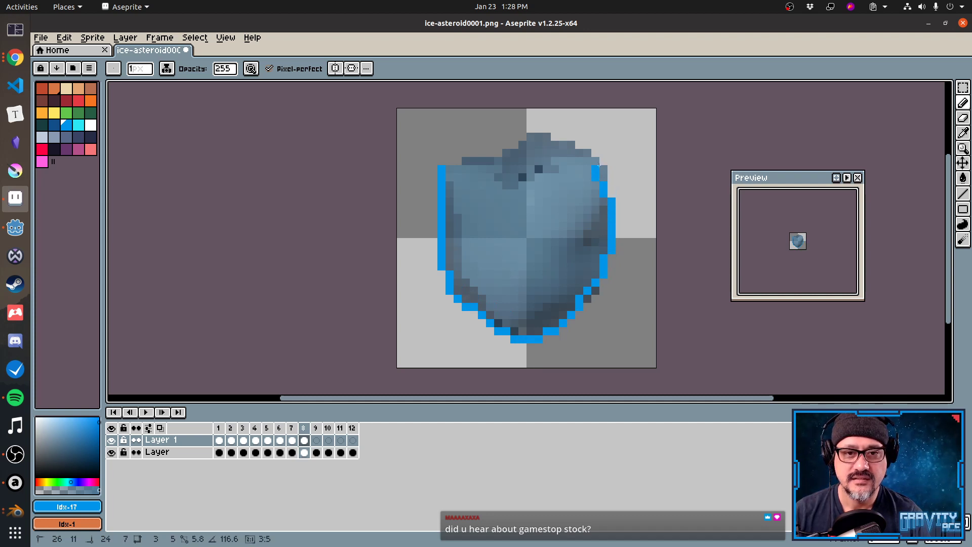
shift+click(602, 169)
shift+click(570, 145)
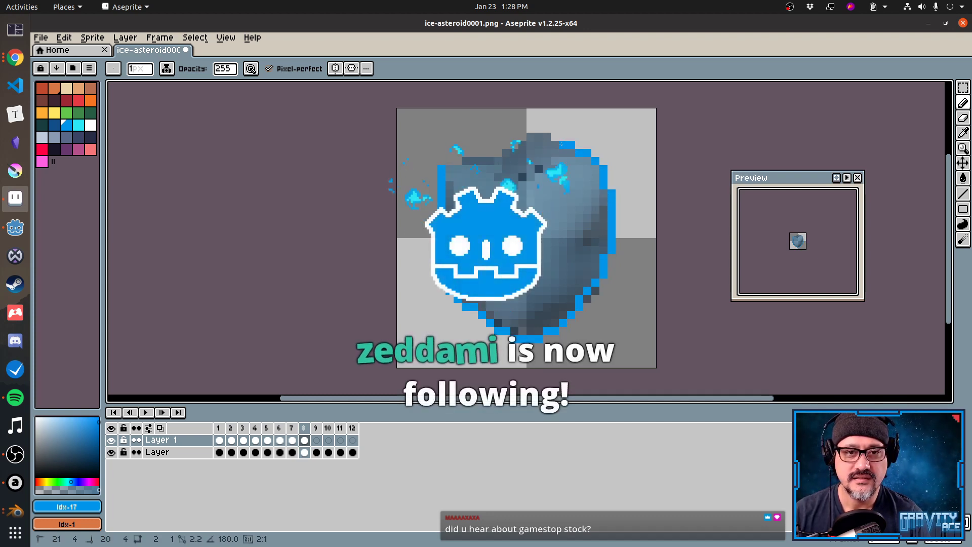
shift+click(529, 136)
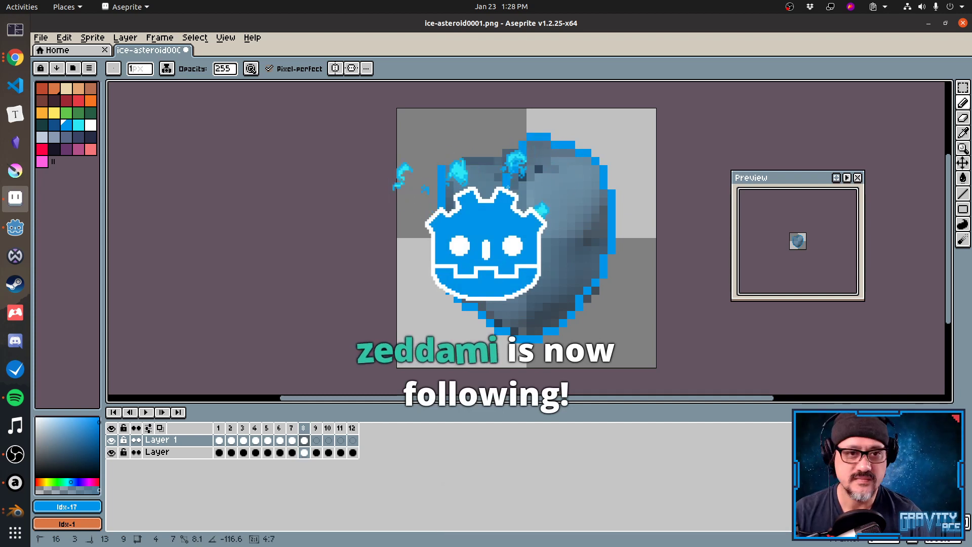
shift+click(498, 160)
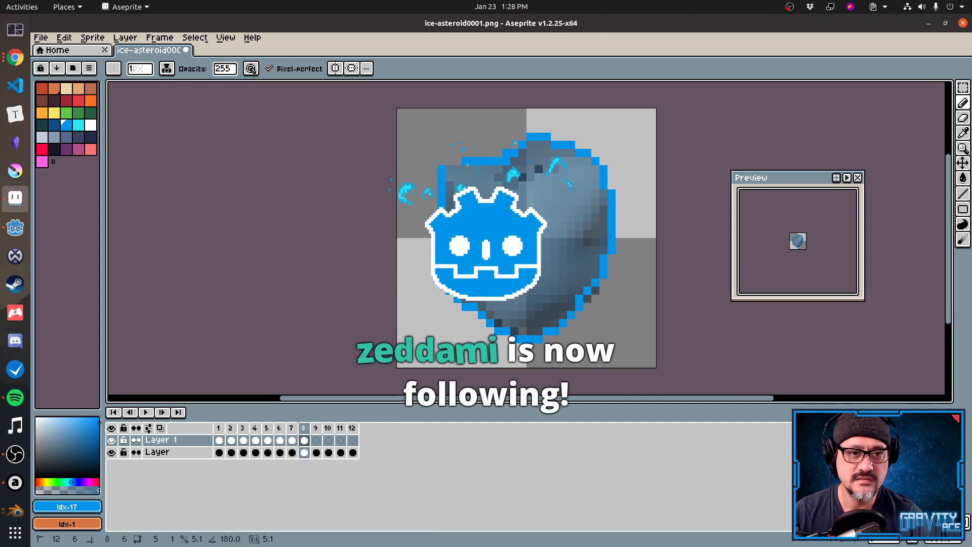
shift+click(466, 164)
shift+click(443, 169)
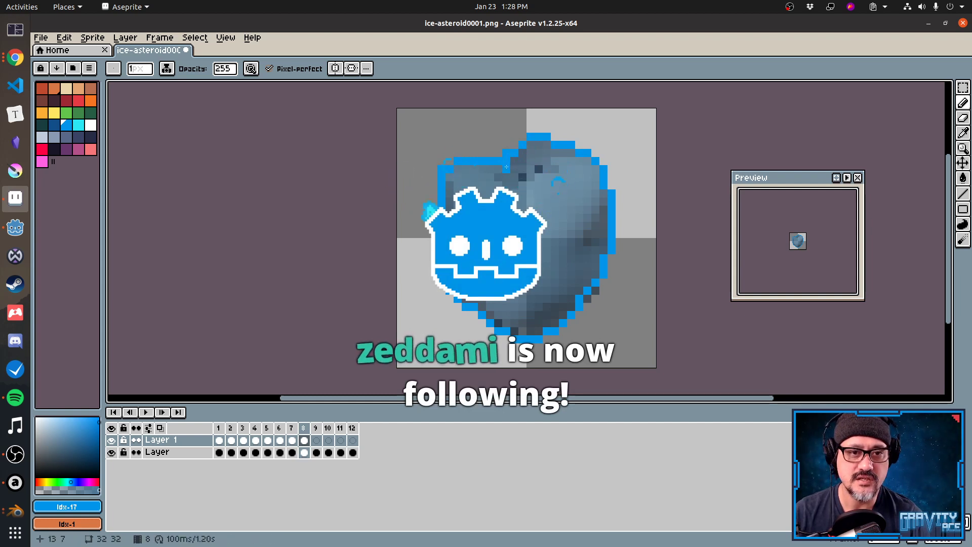
key(w)
click(511, 155)
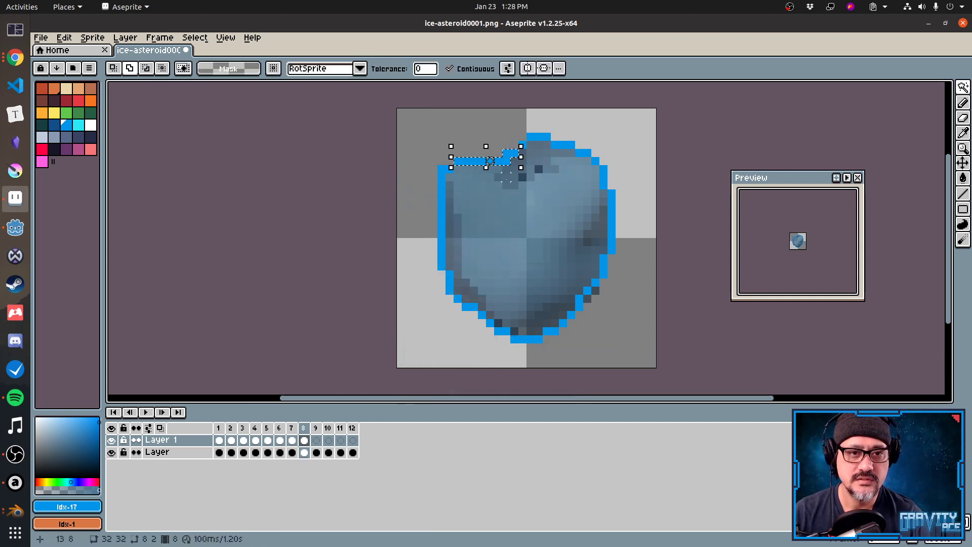
key(ctrl+z)
key(ctrl+z)
key(ctrl+z)
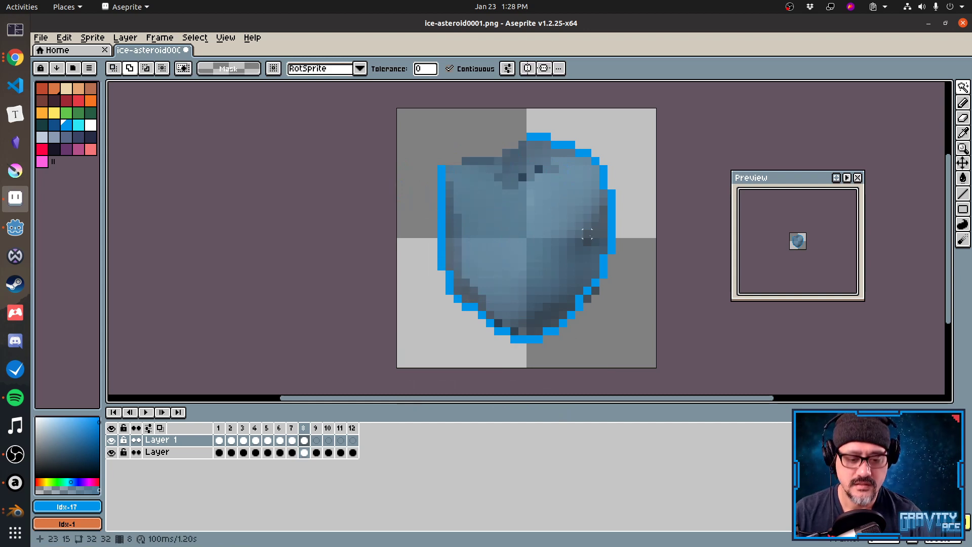
Close the frame 8 outline with a straight blue pencil line from the top peak to the asteroid's upper-left corner.
key(b)
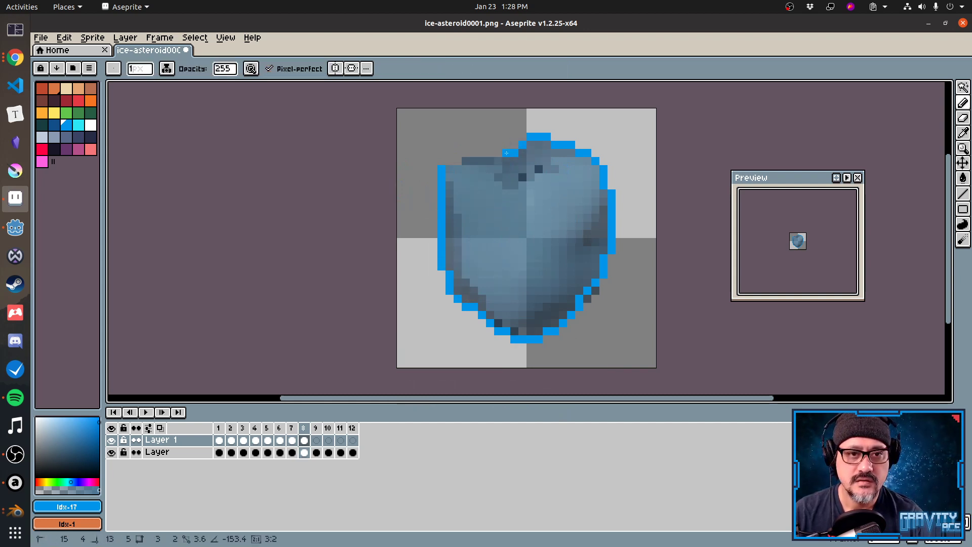
shift+click(444, 167)
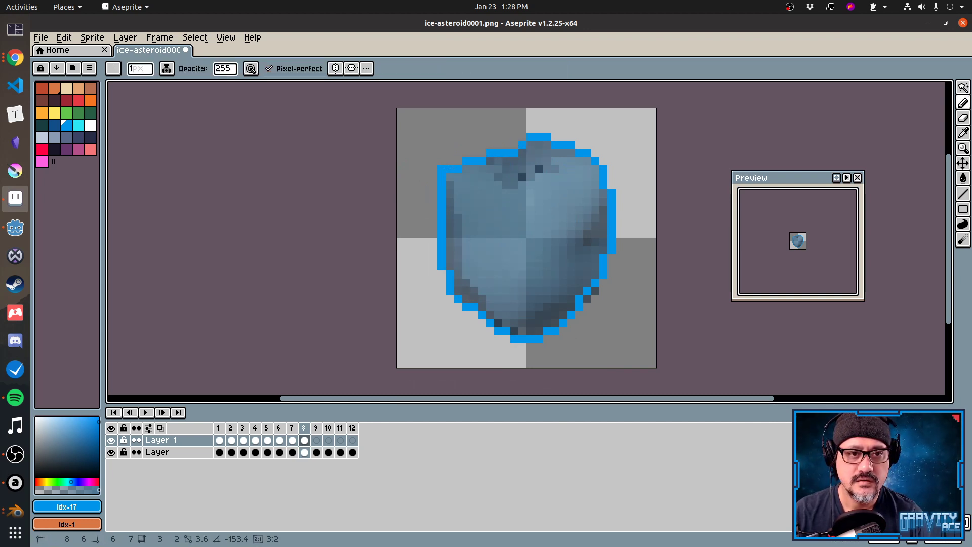
On frame 9 of Layer 1, outline the asteroid's top and right edges in blue, including the pointed upper-right corner.
key(Right)
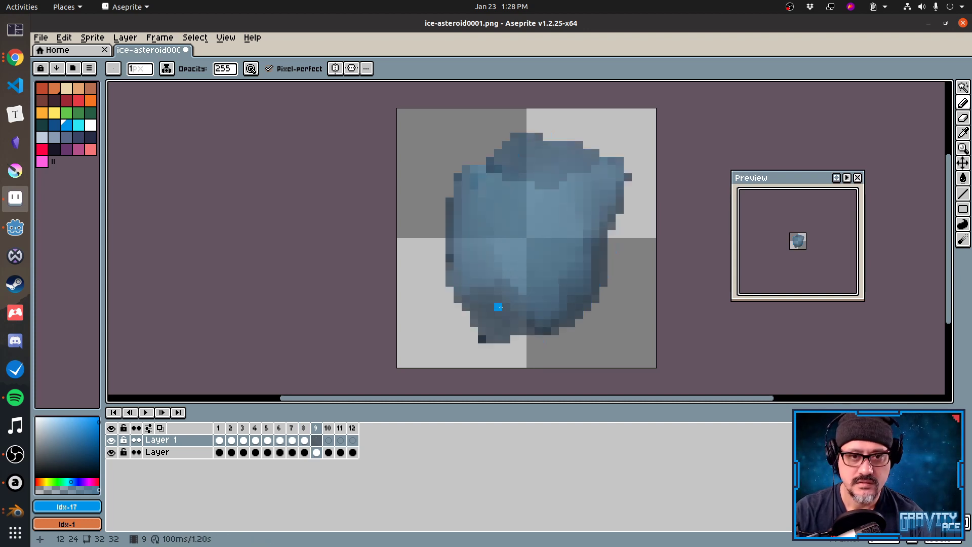
click(514, 137)
shift+click(539, 137)
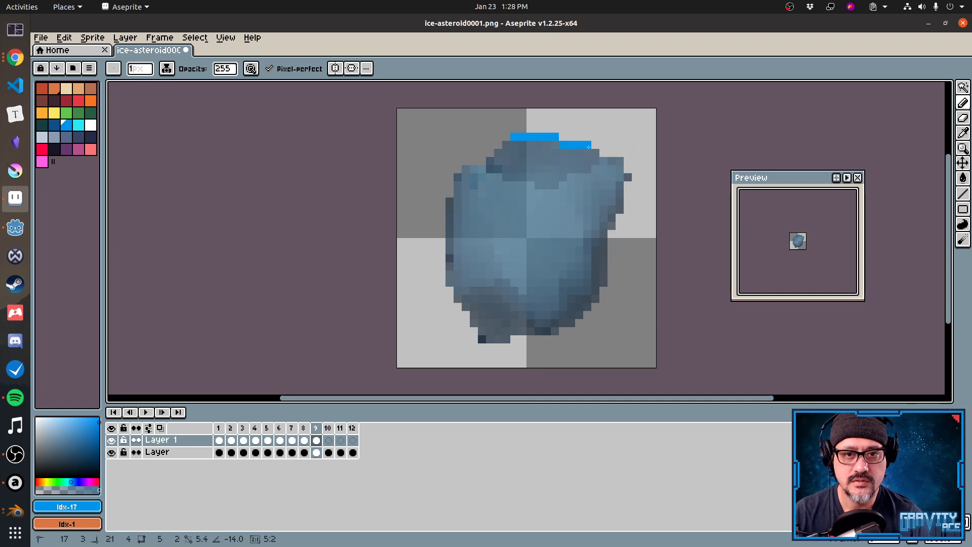
shift+click(621, 161)
shift+click(636, 178)
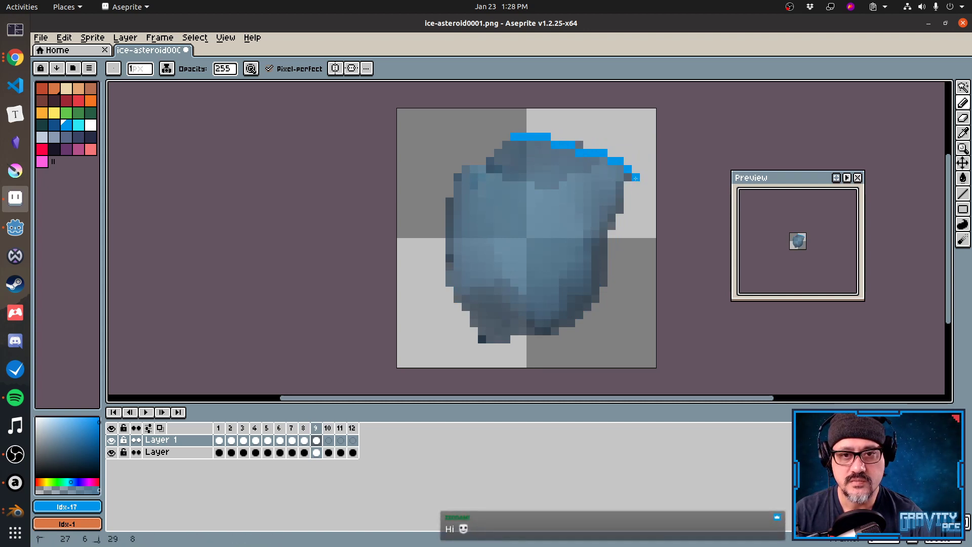
shift+click(619, 191)
shift+click(619, 209)
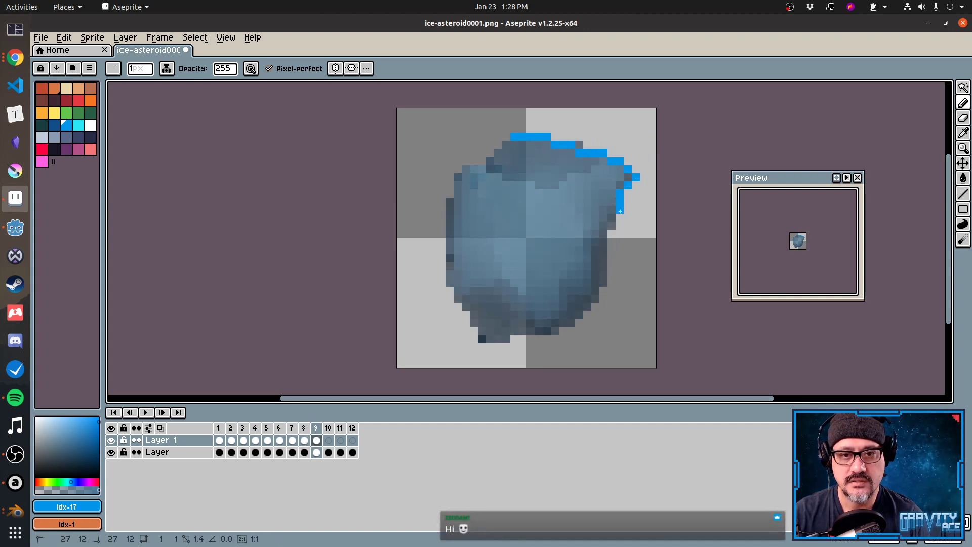
shift+click(604, 234)
shift+click(603, 282)
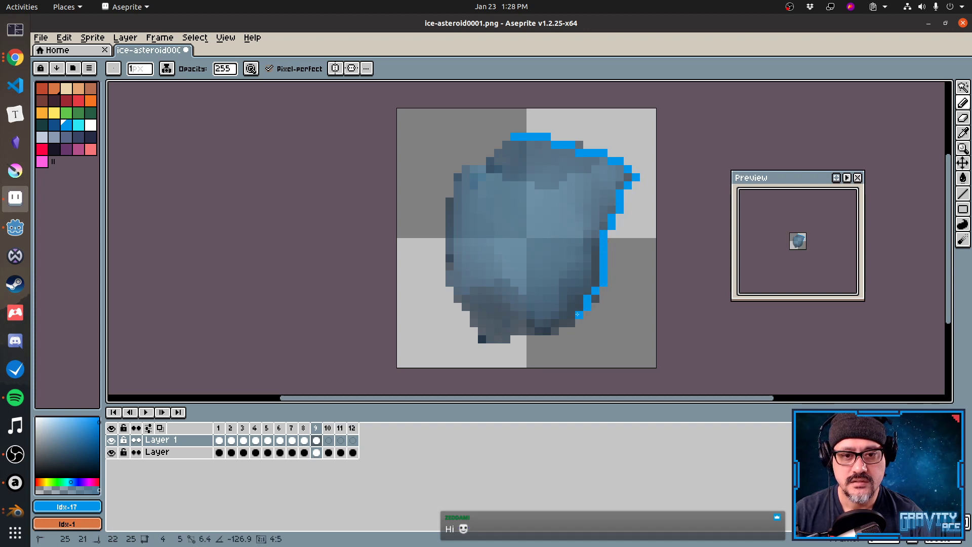
Complete the frame 9 outline along the asteroid's bottom, left and upper-left edges, closing it at the top.
shift+click(568, 325)
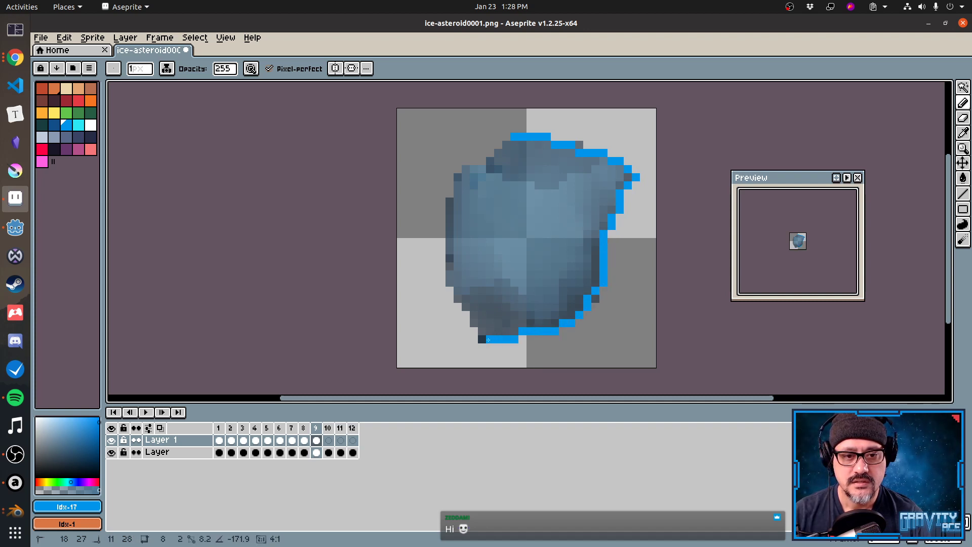
shift+click(481, 340)
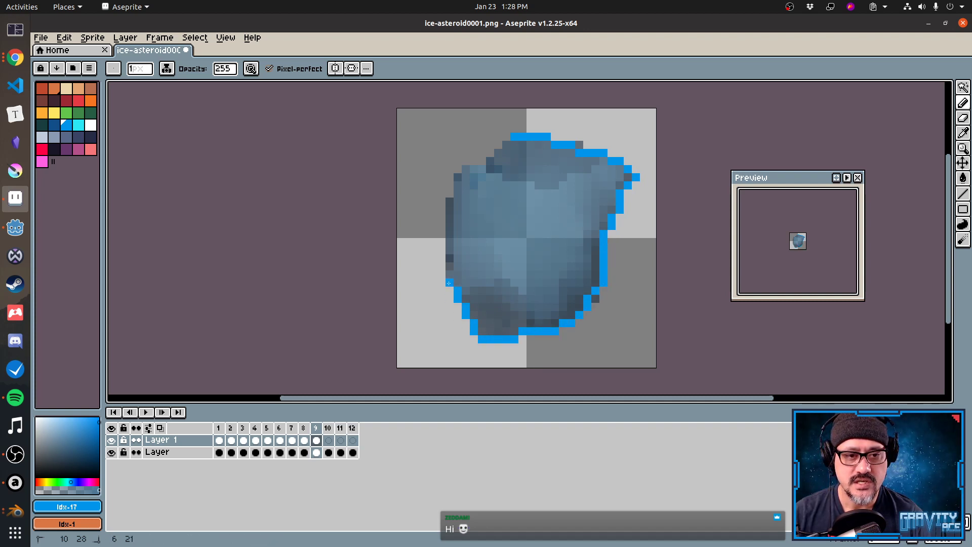
shift+click(449, 283)
shift+click(460, 176)
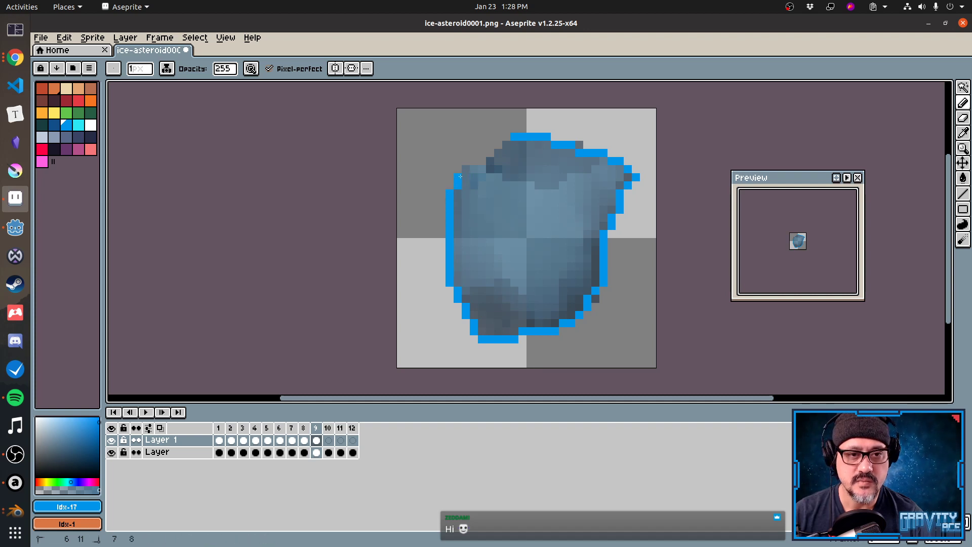
shift+click(484, 169)
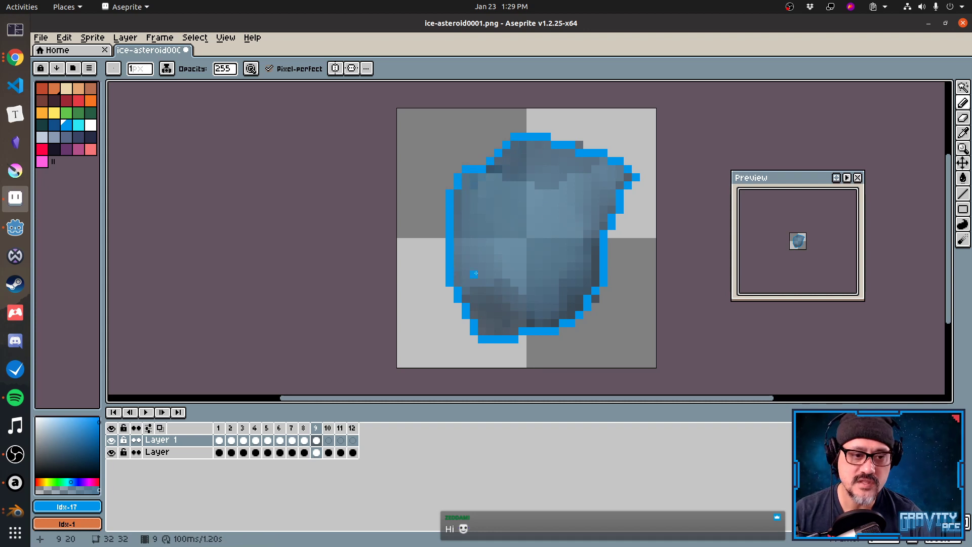
Trace a closed blue outline around the asteroid on frame 10 of Layer 1, following the notch in its lower-right edge.
key(Right)
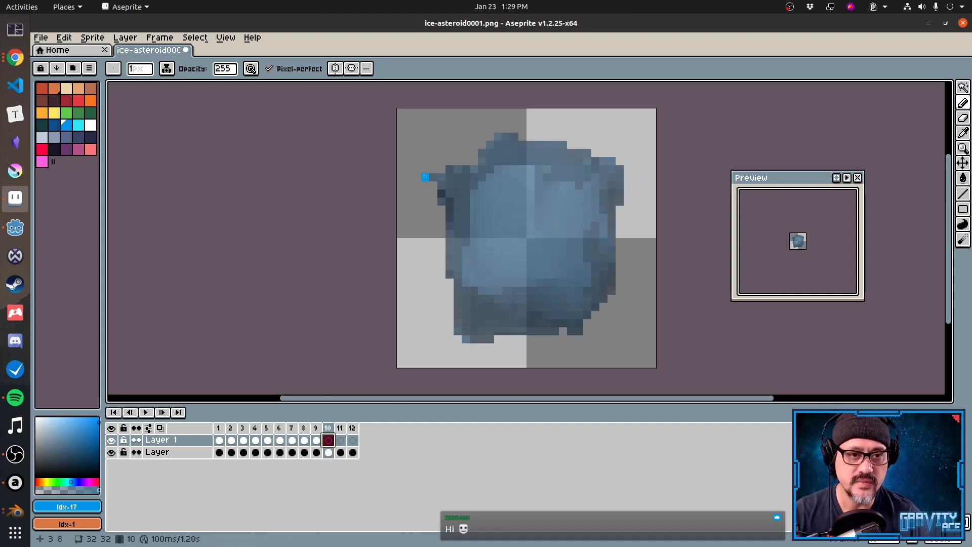
click(434, 177)
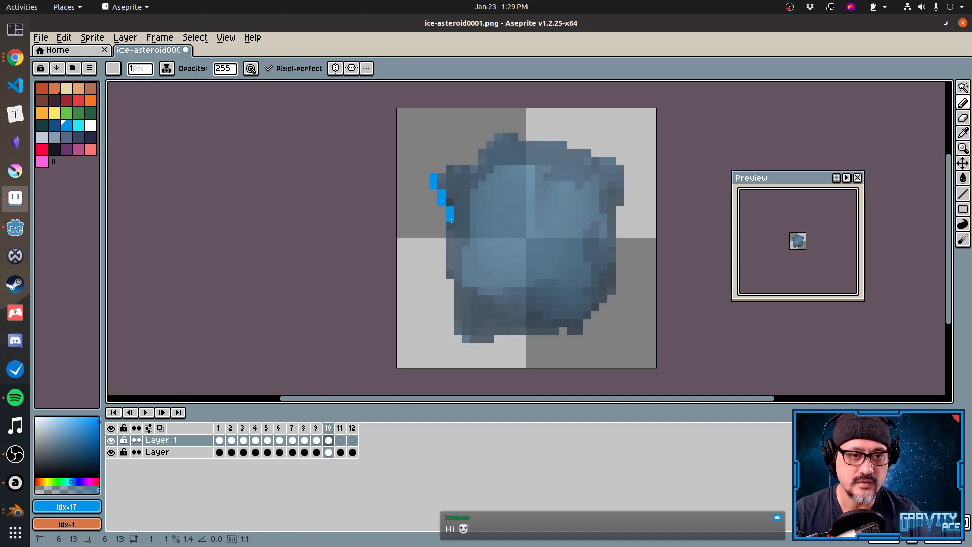
mouse_move(451, 220)
mouse_down()
mouse_move(449, 286)
mouse_move(462, 333)
mouse_move(587, 338)
mouse_move(557, 333)
mouse_move(564, 317)
mouse_move(578, 328)
mouse_move(611, 288)
mouse_move(617, 167)
mouse_up()
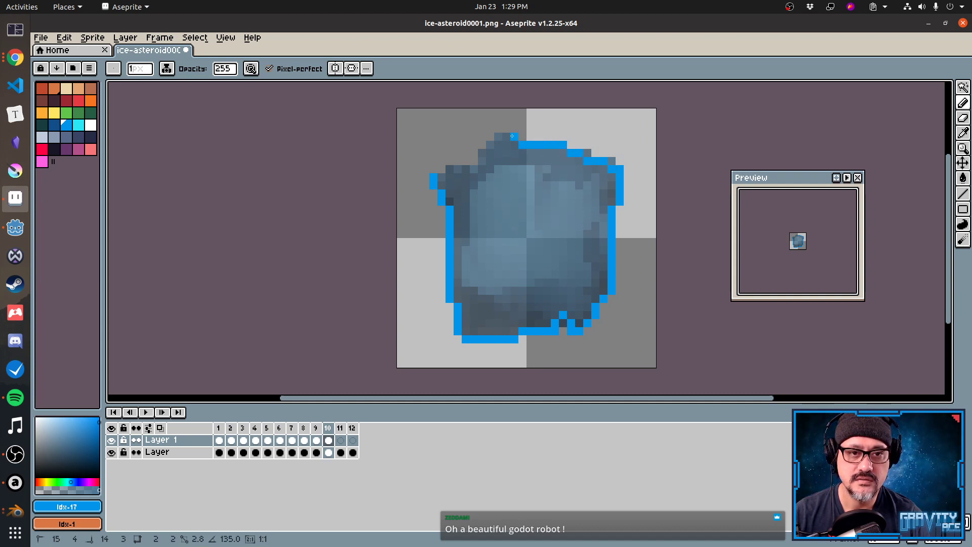
drag(501, 135, 454, 170)
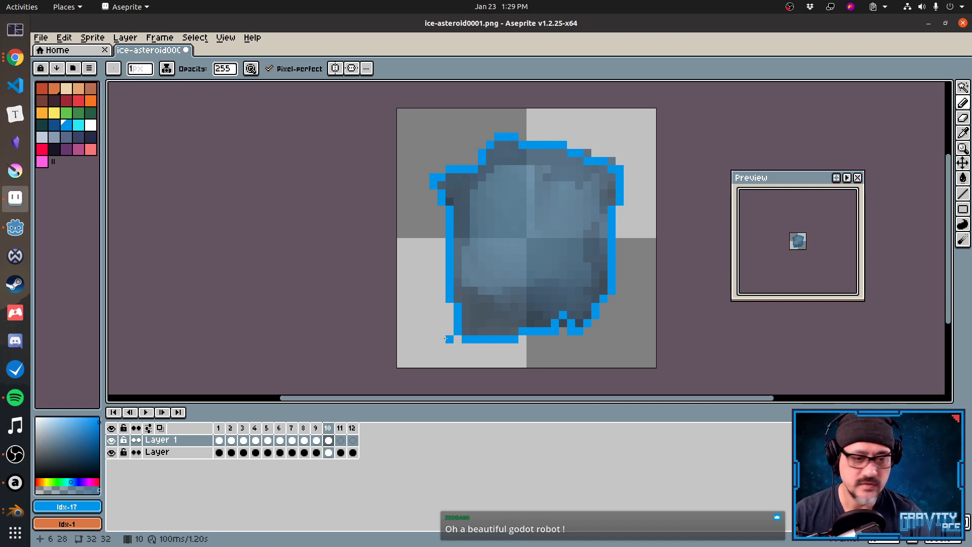
Trace a closed blue outline around the asteroid on frame 11 of Layer 1.
key(Right)
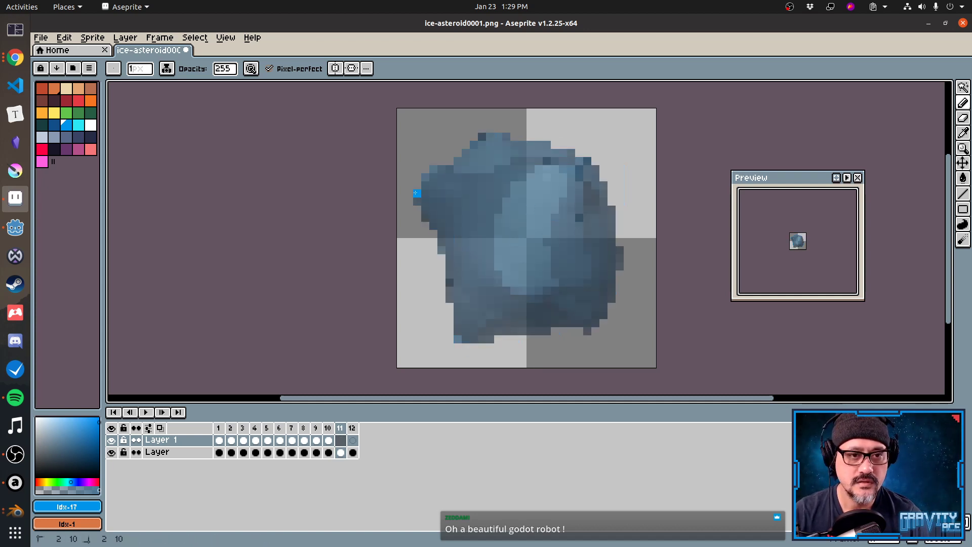
mouse_move(417, 193)
shift+mouse_down()
mouse_move(446, 256)
mouse_move(457, 339)
mouse_move(600, 325)
mouse_move(592, 331)
mouse_move(619, 290)
mouse_move(595, 165)
shift+mouse_up()
mouse_move(532, 151)
shift+mouse_down()
mouse_move(486, 136)
mouse_move(462, 160)
shift+mouse_up()
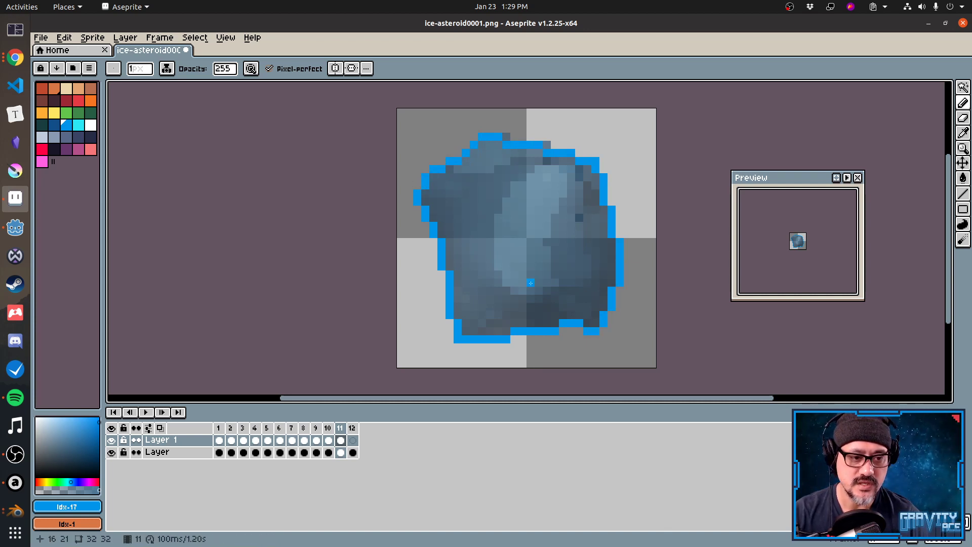
On frame 12 of Layer 1, outline the asteroid's left edge in blue down to its lower-left corner and along the start of the bottom.
key(period)
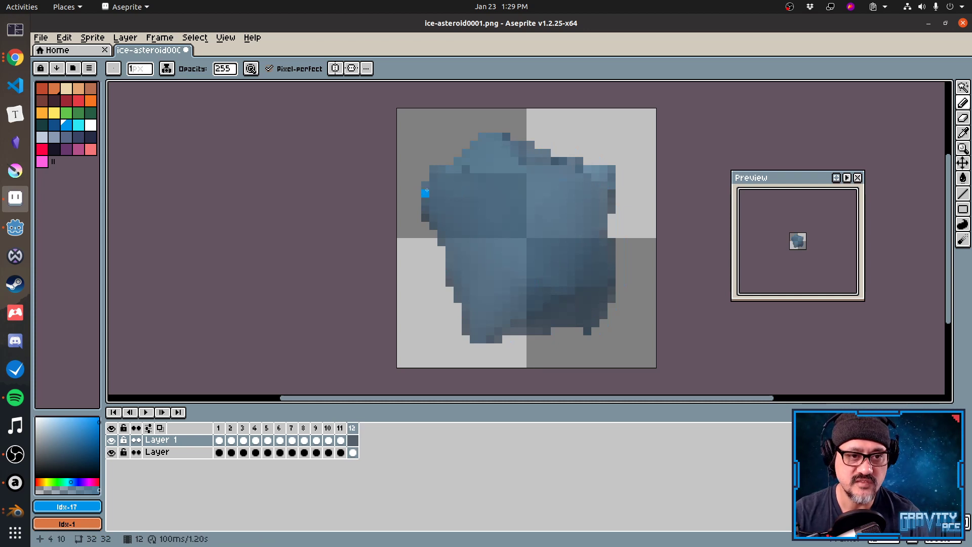
mouse_move(427, 187)
mouse_down()
mouse_move(426, 228)
mouse_move(464, 330)
mouse_up()
key(ctrl+z)
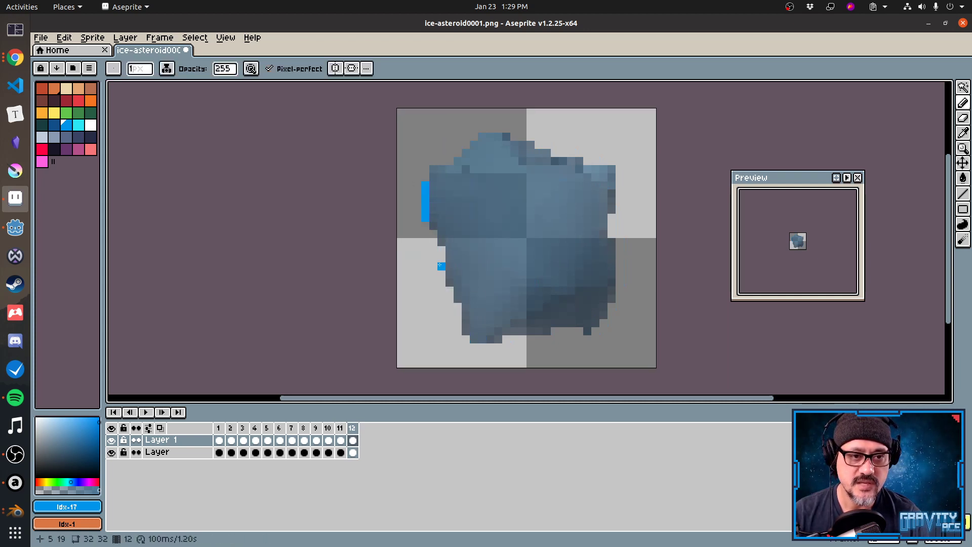
shift+click(441, 241)
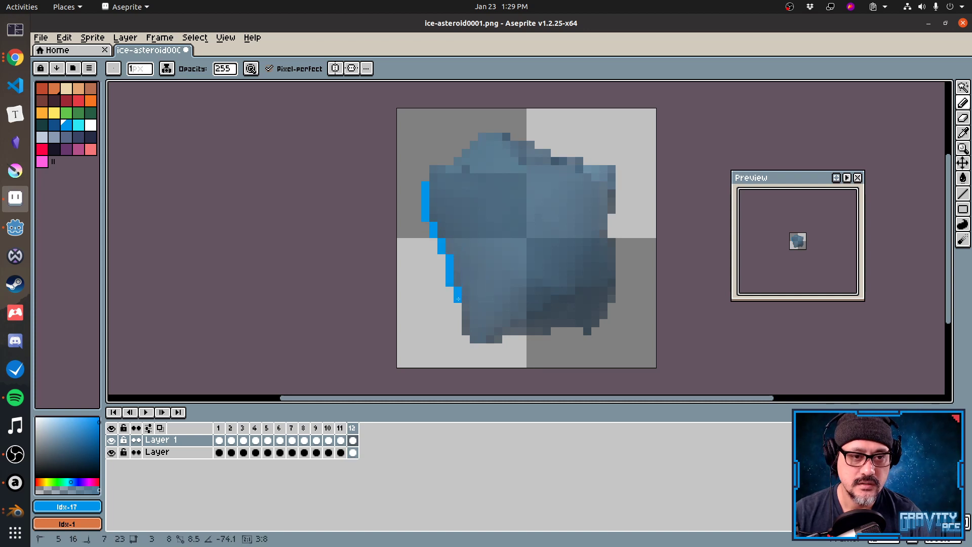
shift+click(474, 337)
shift+click(498, 340)
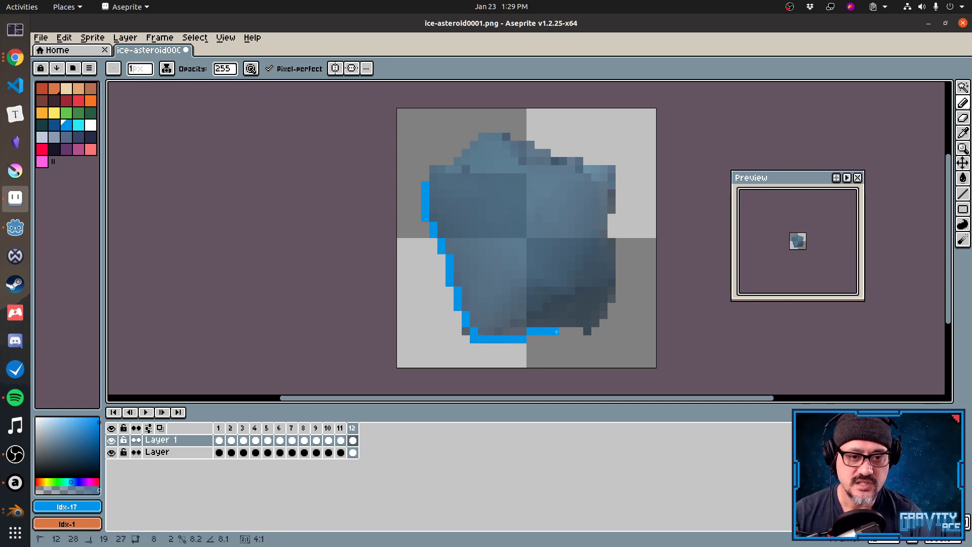
Complete the frame 12 outline along the asteroid's remaining bottom edge, right side and top, closing it at the upper-left corner.
shift+click(575, 324)
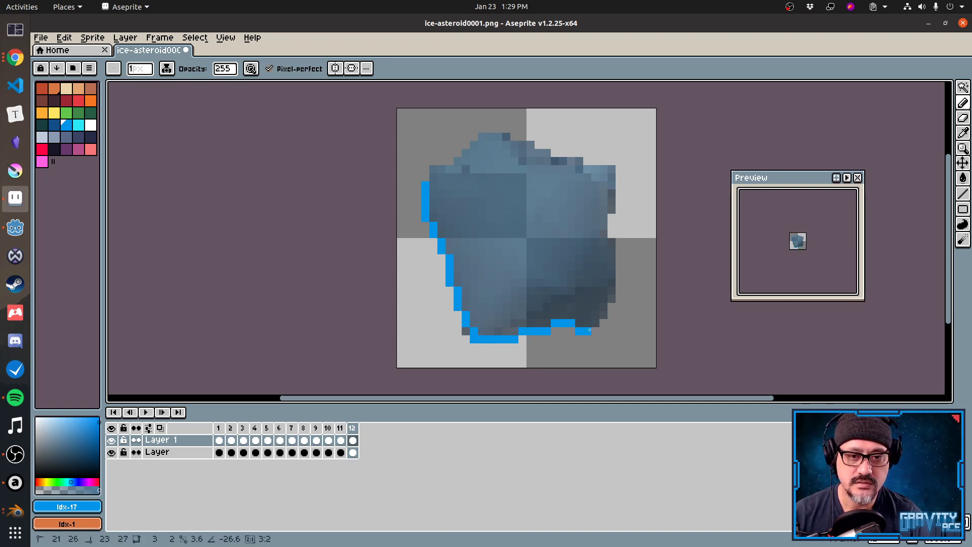
shift+click(595, 331)
shift+click(611, 299)
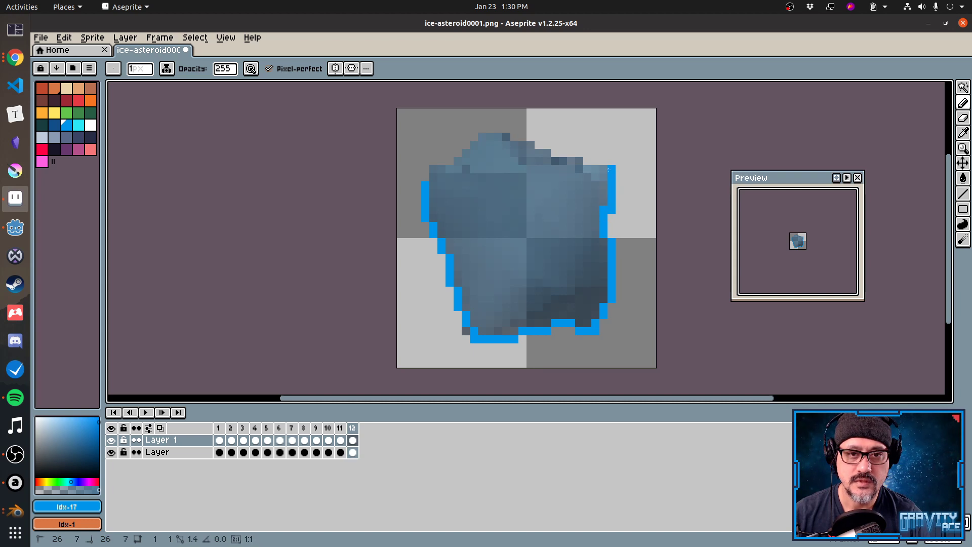
shift+click(484, 139)
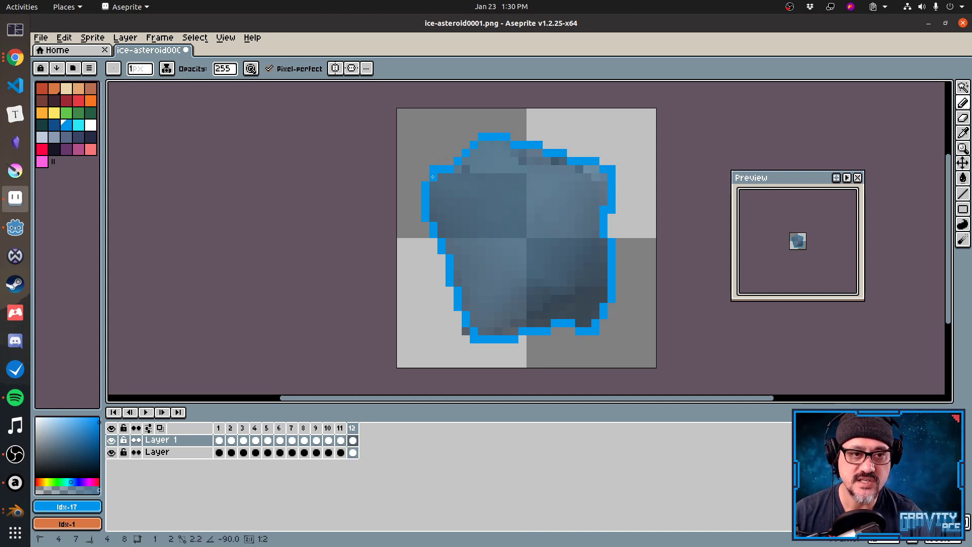
Play the animation and toggle the visibility of Layer and Layer 1 to compare the outlines with the asteroid.
key(Return)
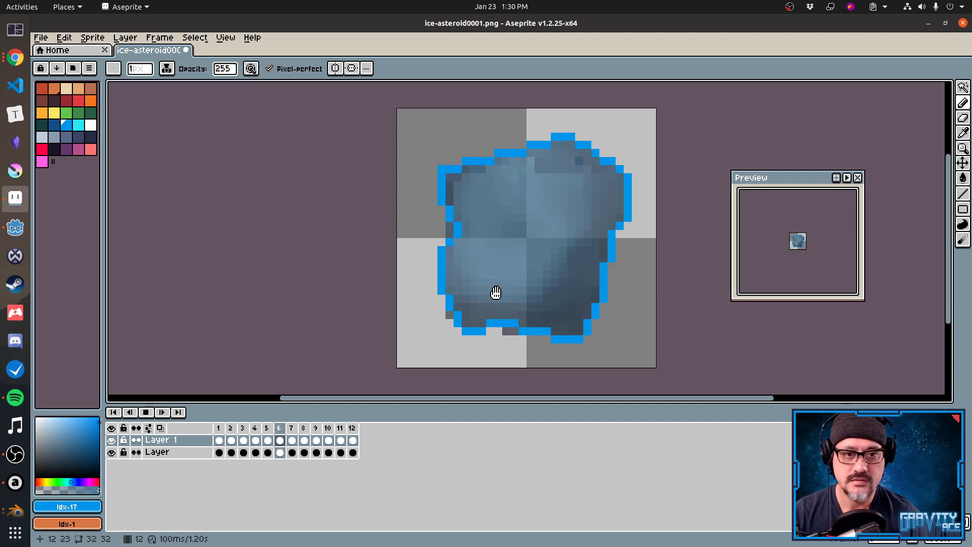
click(112, 453)
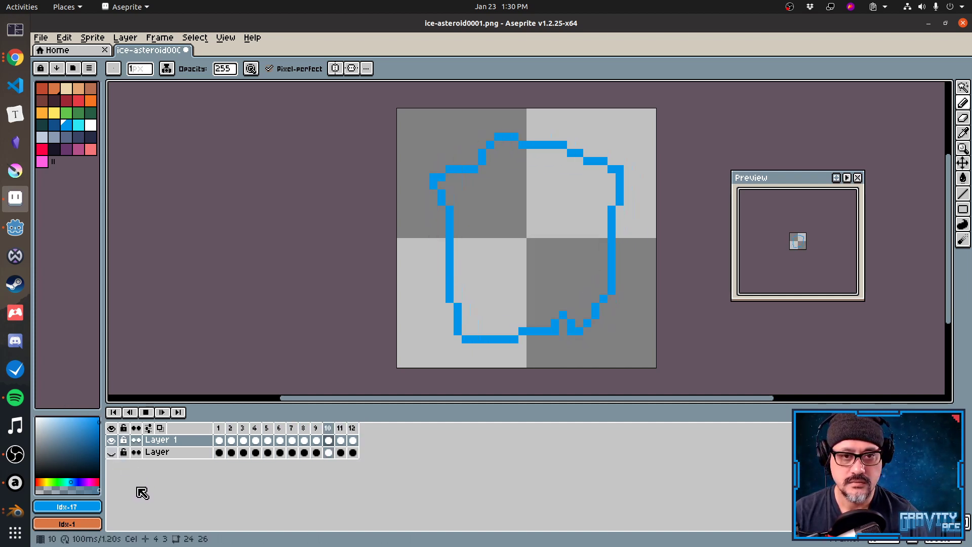
click(112, 453)
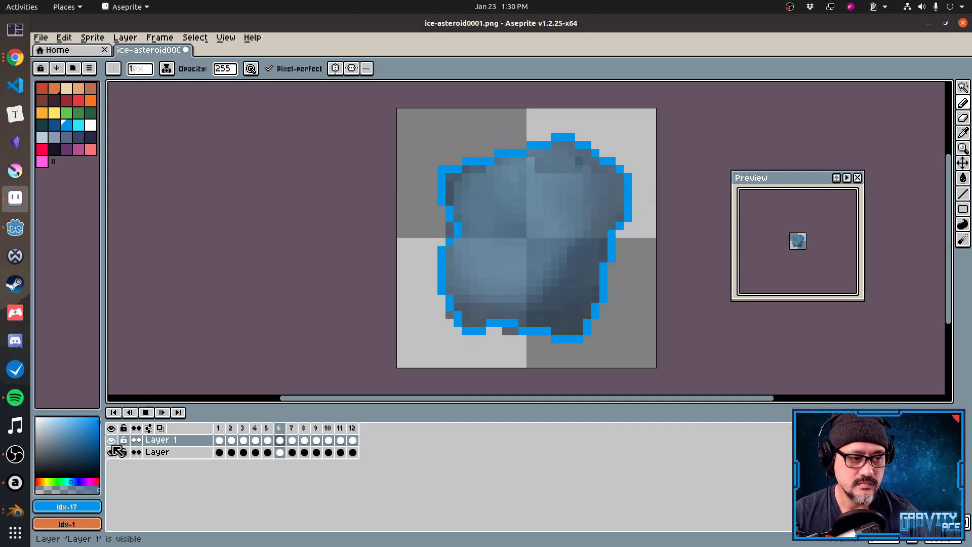
click(112, 441)
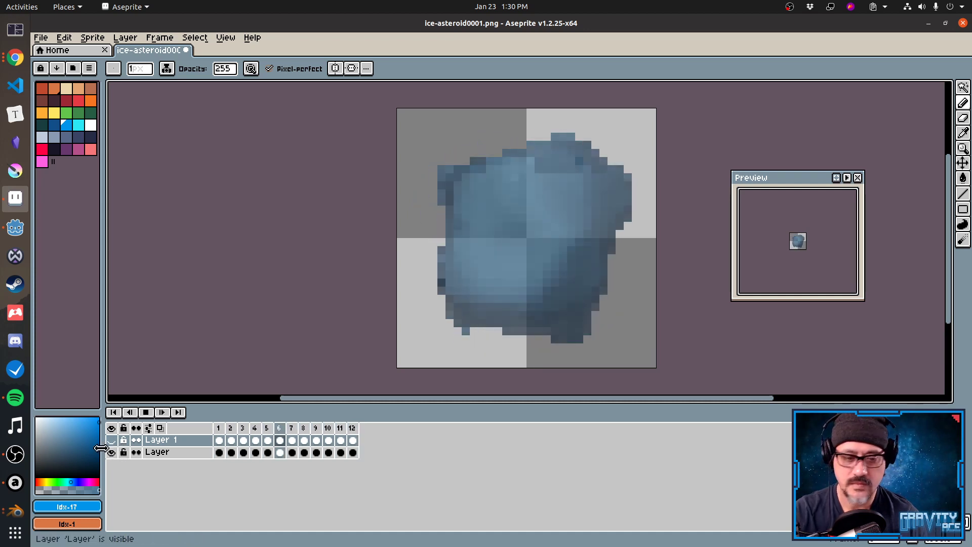
key(Return)
Show only Layer 1 and fill the frame 1 outline with the same blue using the Paint Bucket.
key(Right)
key(Right)
key(Right)
key(Right)
key(Right)
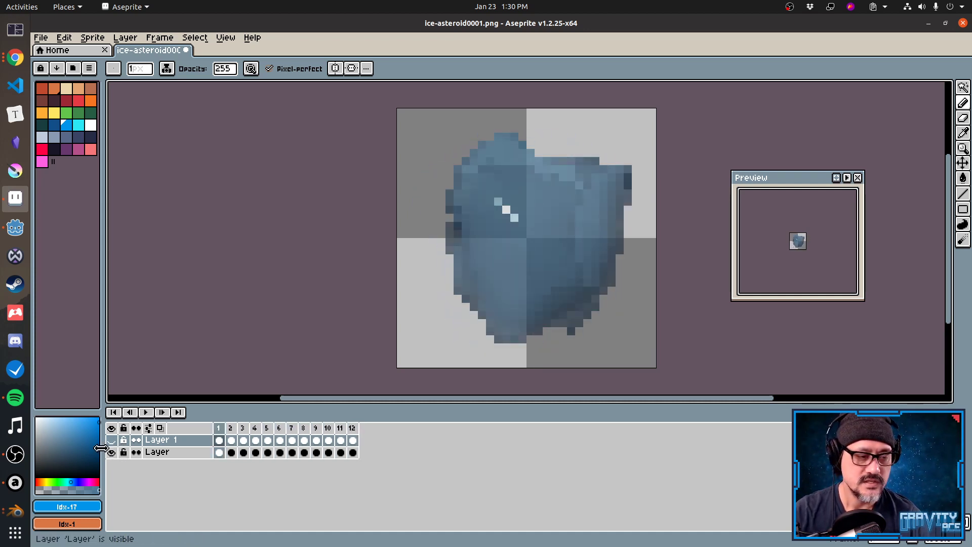
click(111, 440)
click(110, 452)
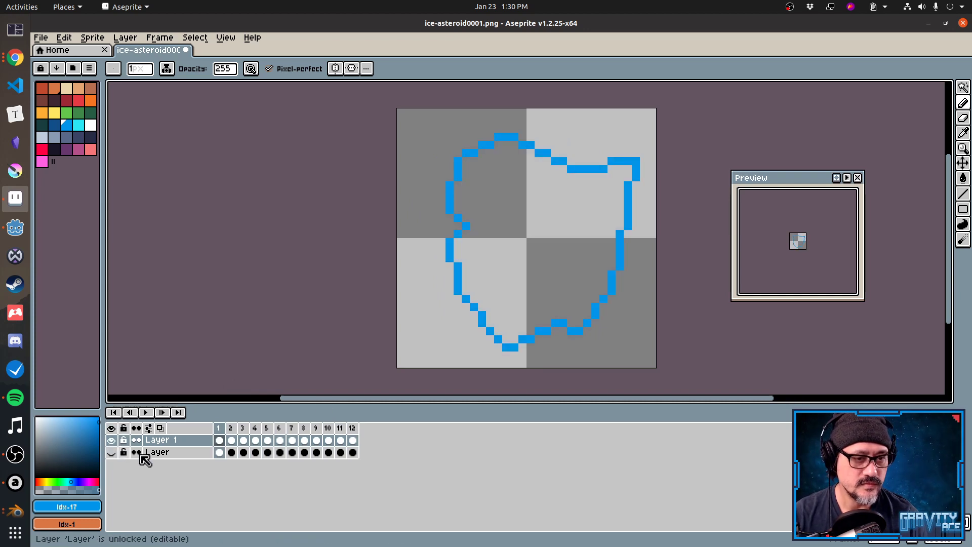
key(g)
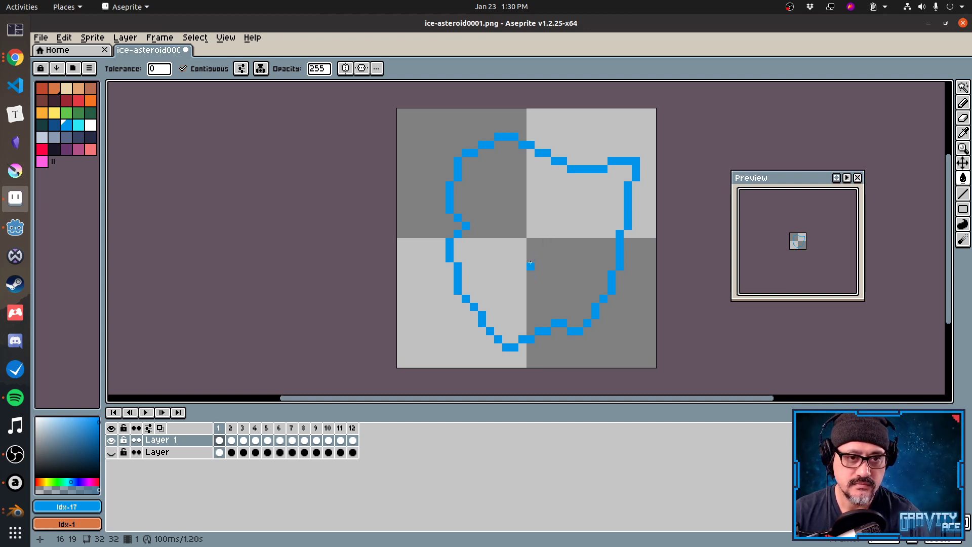
click(535, 265)
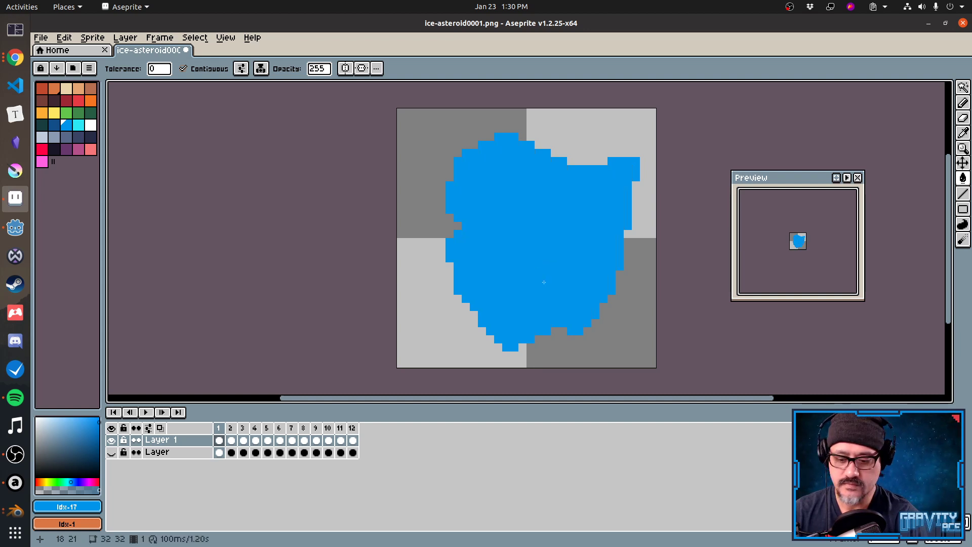
Fill the asteroid outlines on frames 2 to 5 of Layer 1 with blue.
key(Right)
key(Down)
key(Up)
click(540, 279)
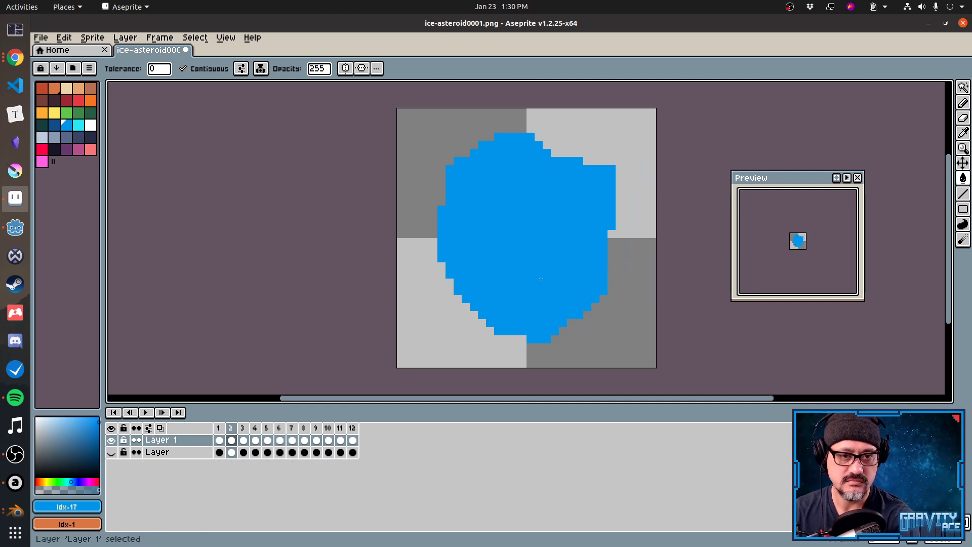
key(Right)
click(541, 278)
key(Right)
click(542, 278)
key(Right)
click(544, 277)
Fill the asteroid outlines on frames 6 to 12 of Layer 1 with blue.
key(Right)
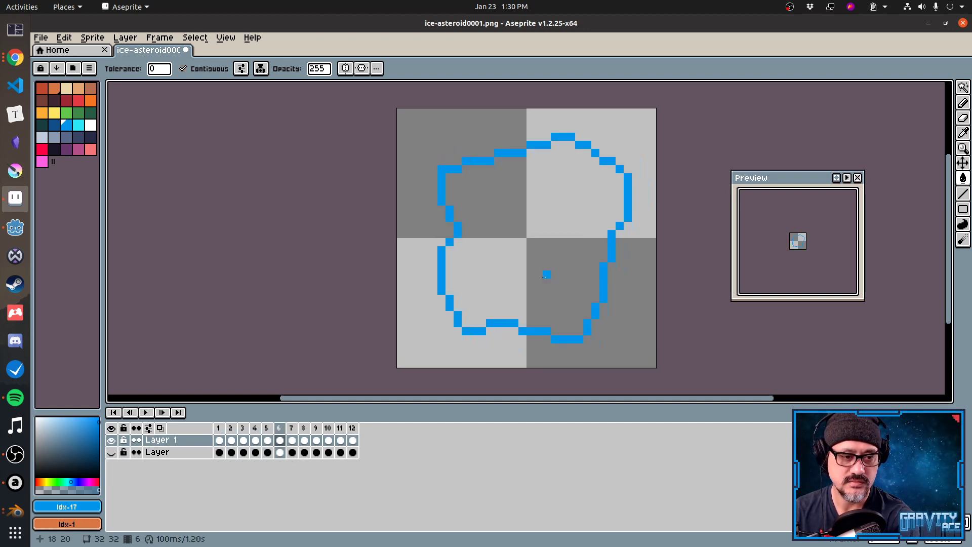
click(544, 276)
key(Right)
click(544, 275)
key(Right)
click(543, 273)
key(Right)
click(544, 274)
key(Right)
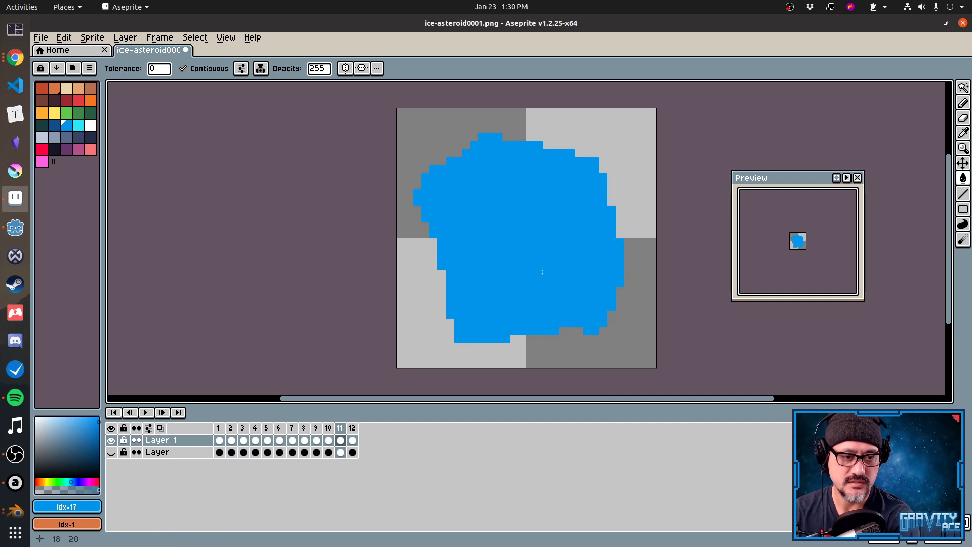
key(Right)
click(545, 272)
Play back the filled blue silhouettes to check them, and return to frame 1.
key(Return)
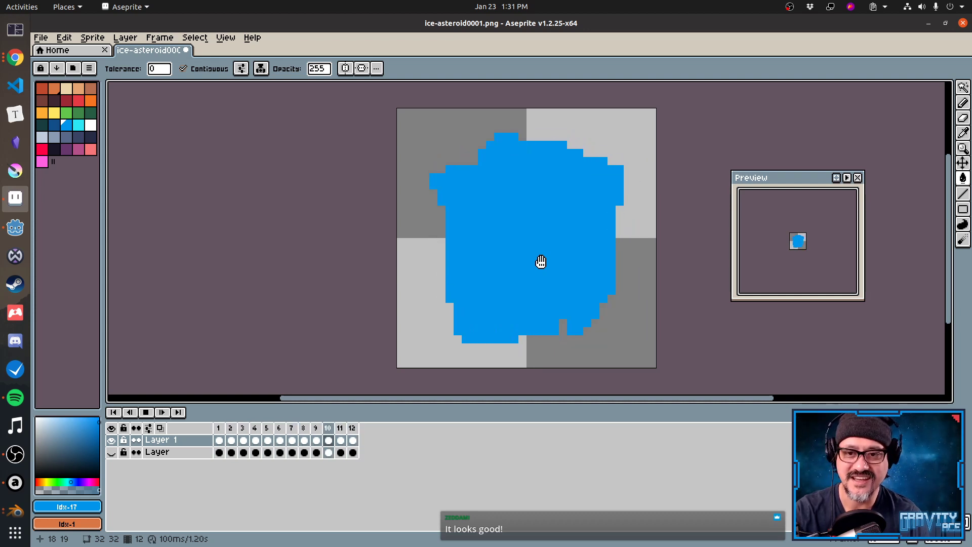
key(Return)
key(Right)
key(Right)
key(Right)
key(Right)
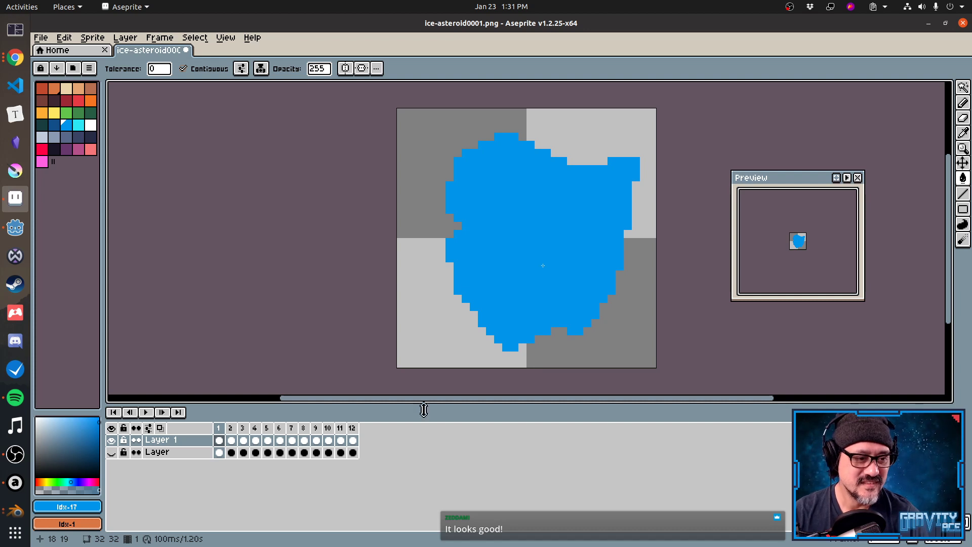
Lower Layer 1's opacity to 158 and unhide Layer to review the animated blue overlay on the asteroid, keeping the properties dialog clear of the sprite.
double_click(200, 438)
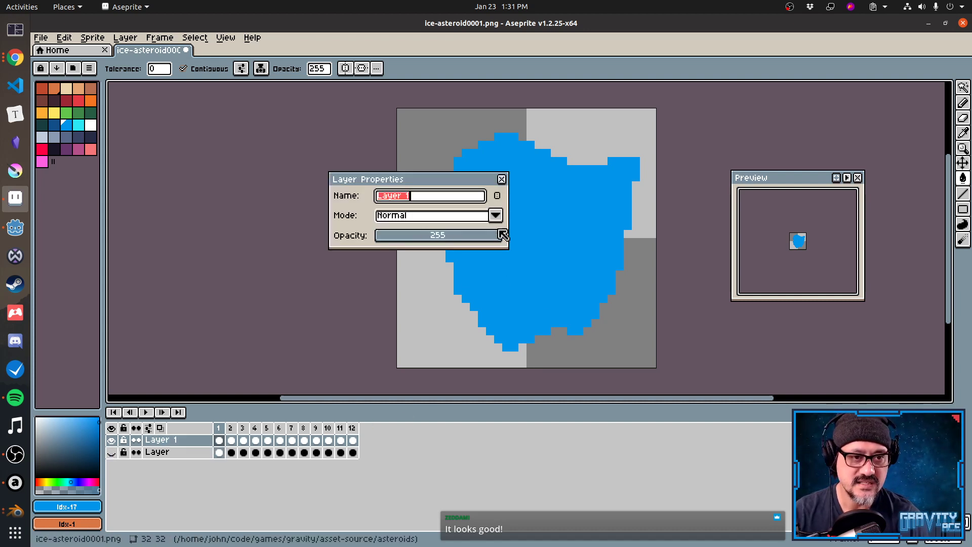
drag(485, 232, 455, 256)
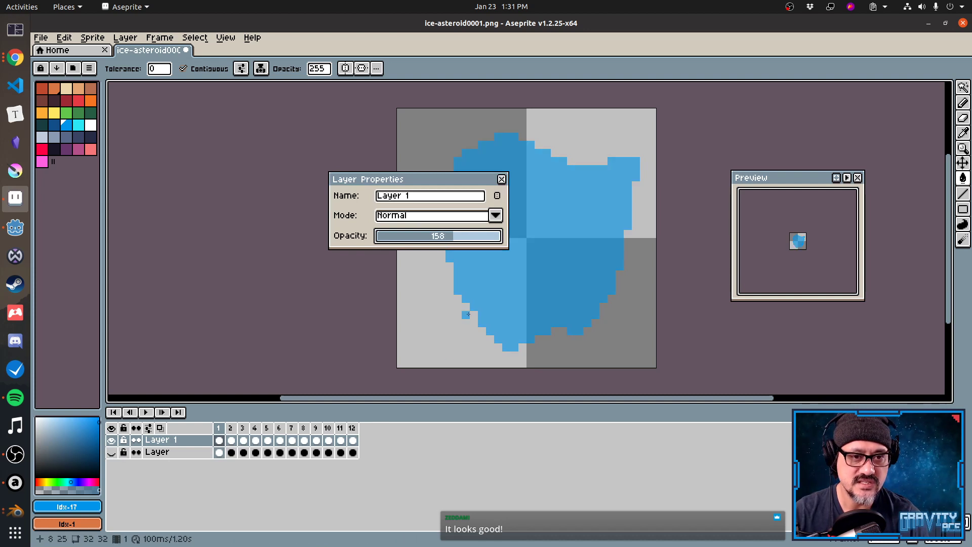
click(112, 453)
middle_drag(530, 286, 527, 289)
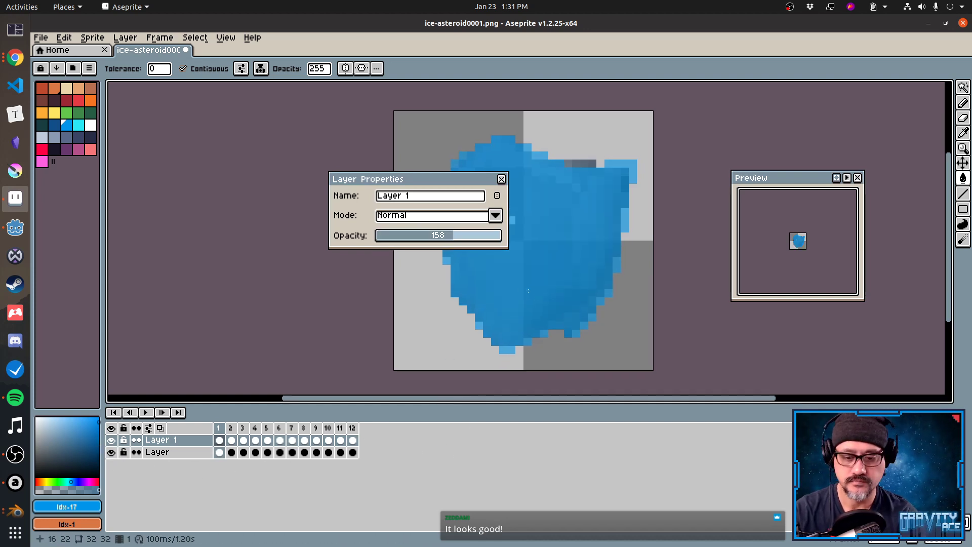
key(Return)
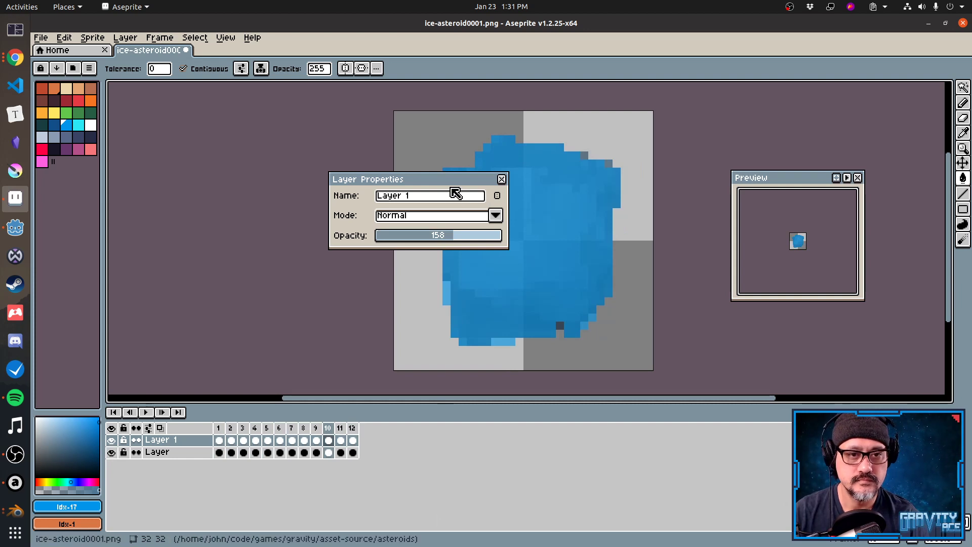
drag(416, 179, 205, 172)
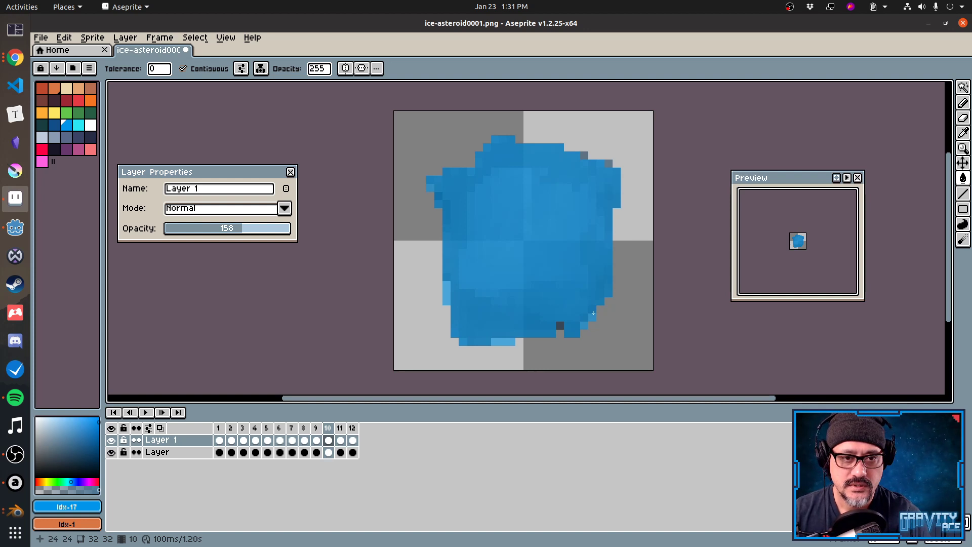
Choose the bright cyan palette colour and reduce Layer 1's opacity to 43.
click(79, 125)
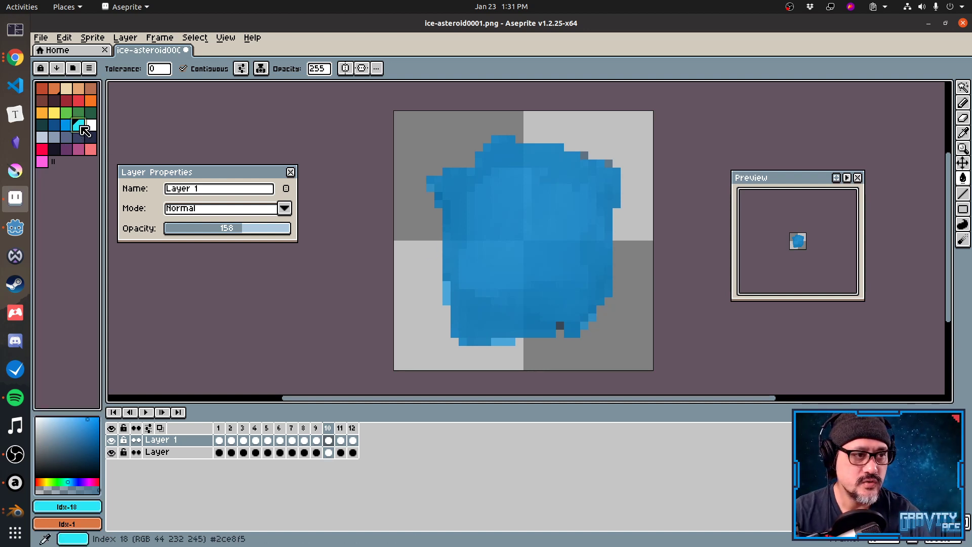
click(544, 244)
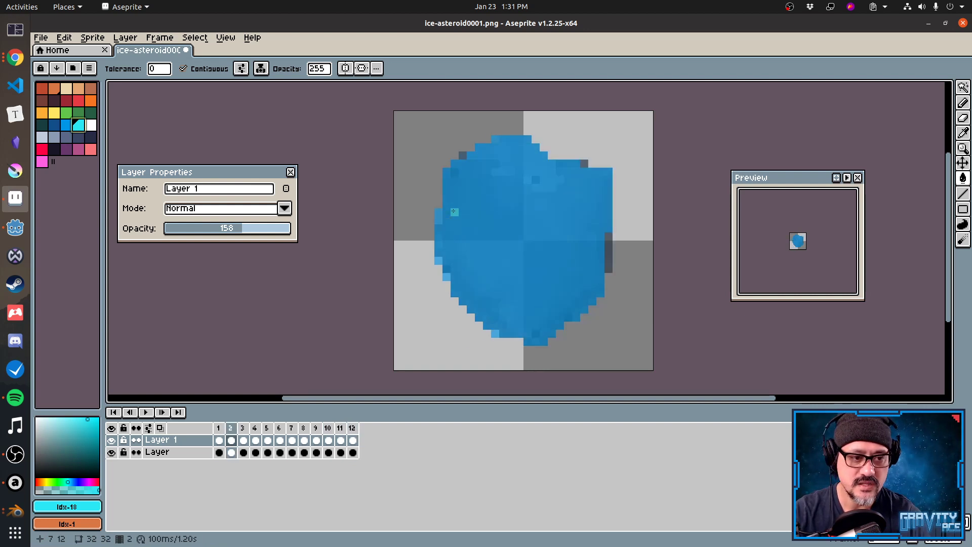
key(alt+Down)
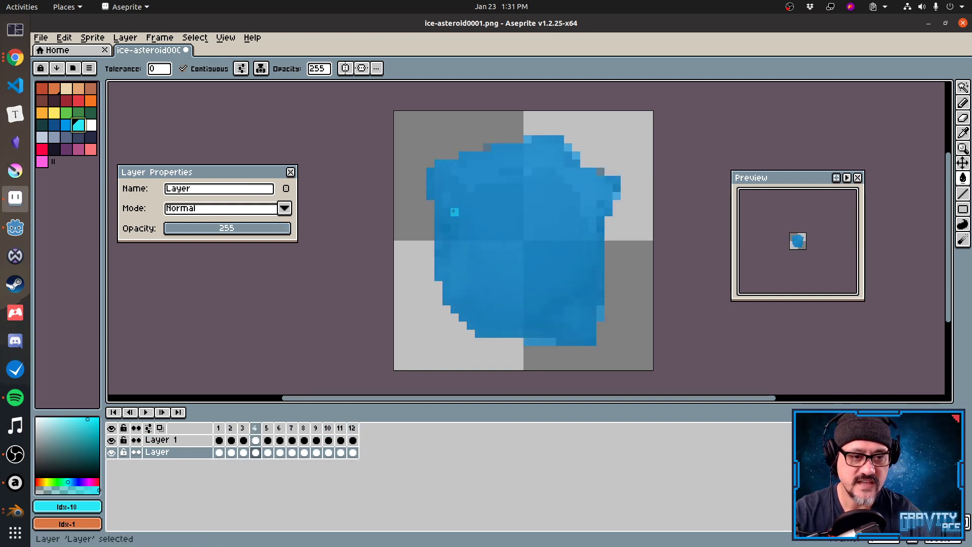
key(alt+Up)
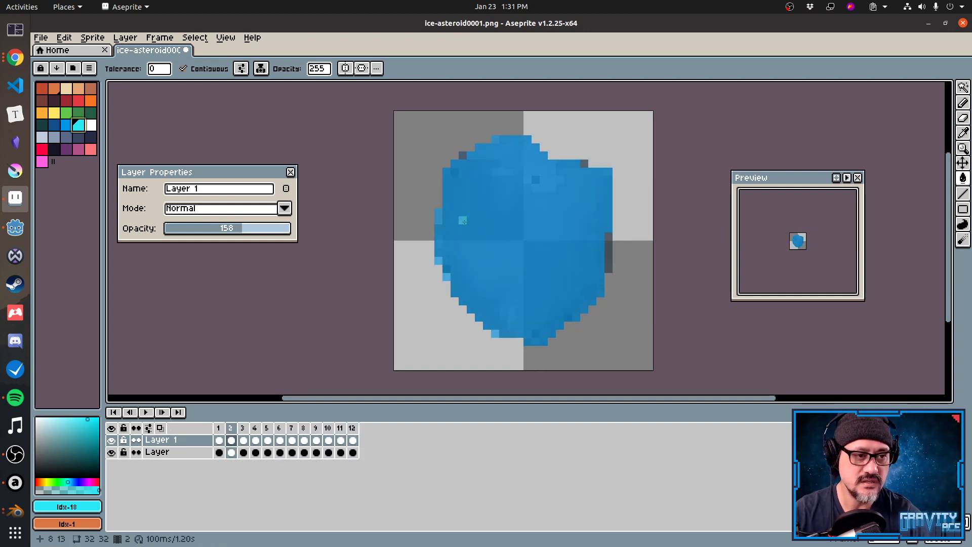
drag(200, 230, 209, 229)
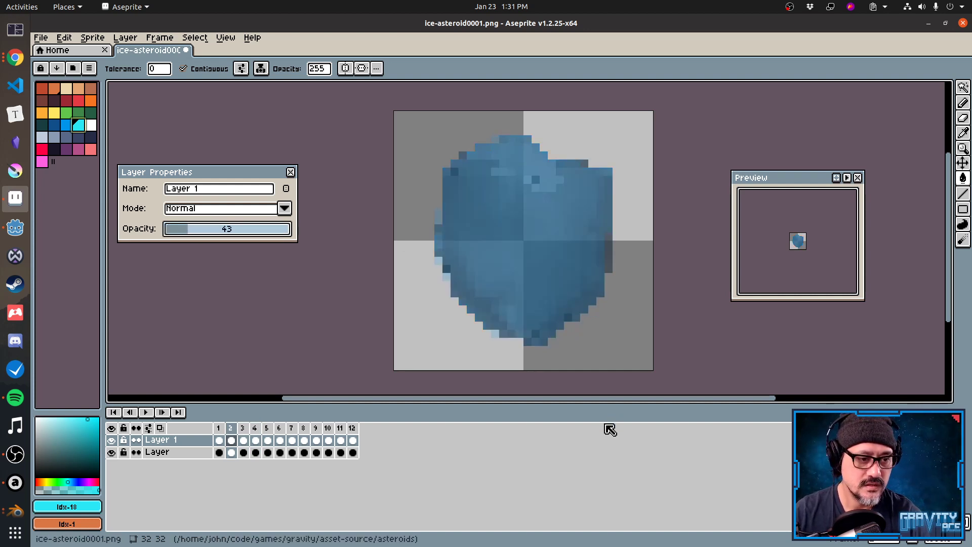
Add a new layer above Layer 1 and fill its frame 12 with bright cyan.
click(219, 441)
key(shift+n)
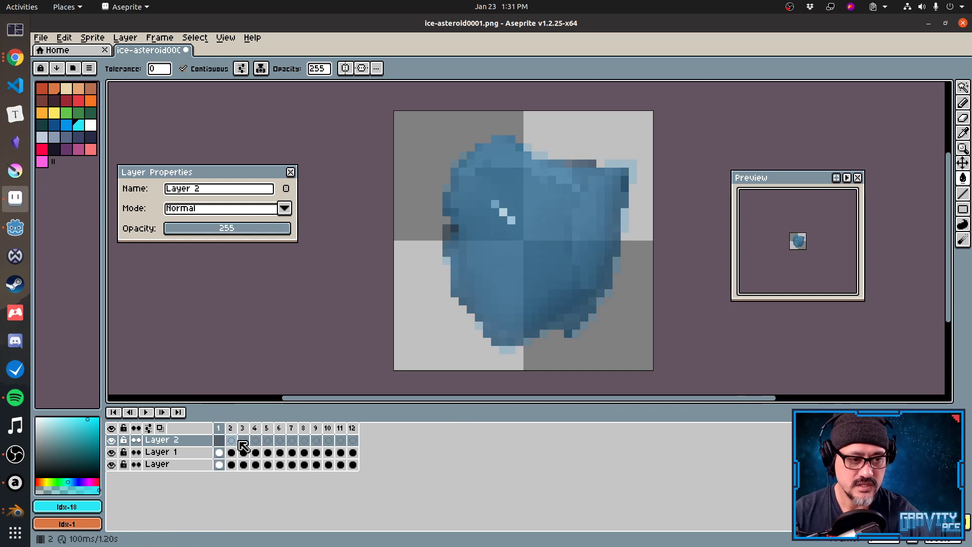
key(Left)
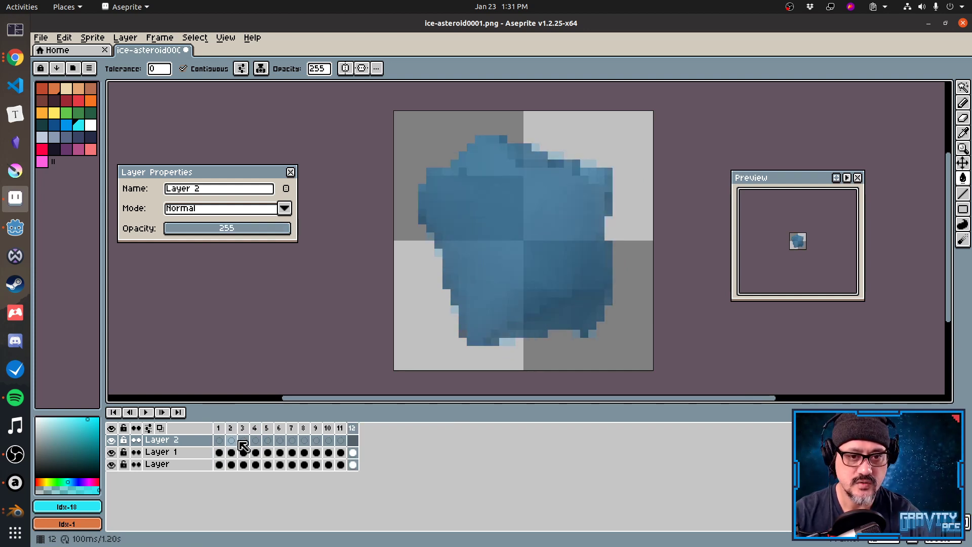
click(479, 343)
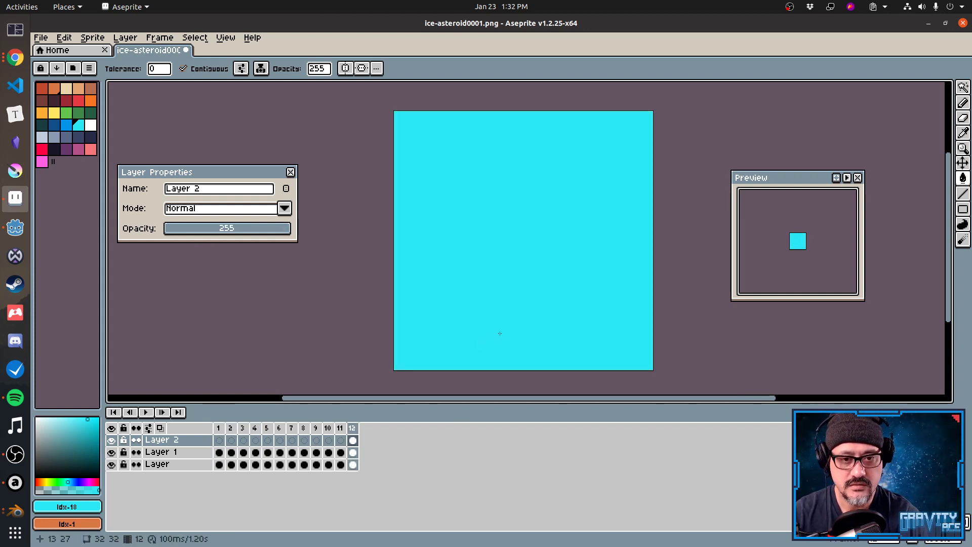
Undo the cyan fill and draw 1 px crack lines on frame 12 from the asteroid's lower tip to its upper-right corner, with a short lower-right branch.
key(ctrl+z)
key(b)
click(478, 343)
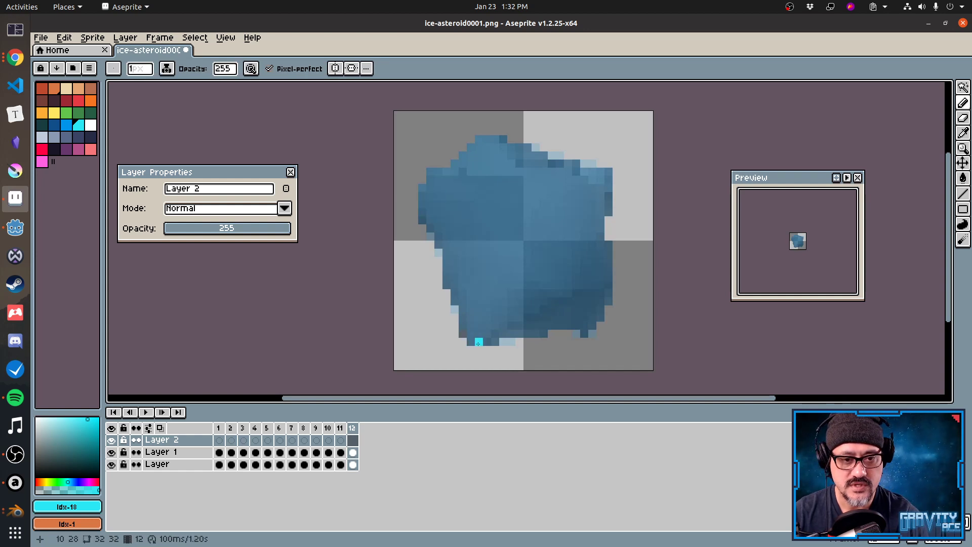
shift+click(569, 294)
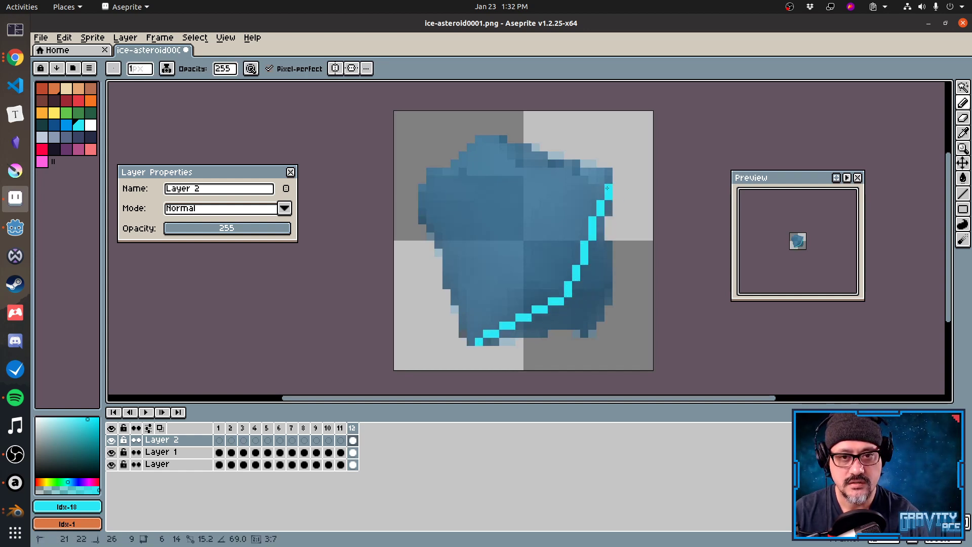
shift+click(609, 172)
drag(574, 301, 601, 317)
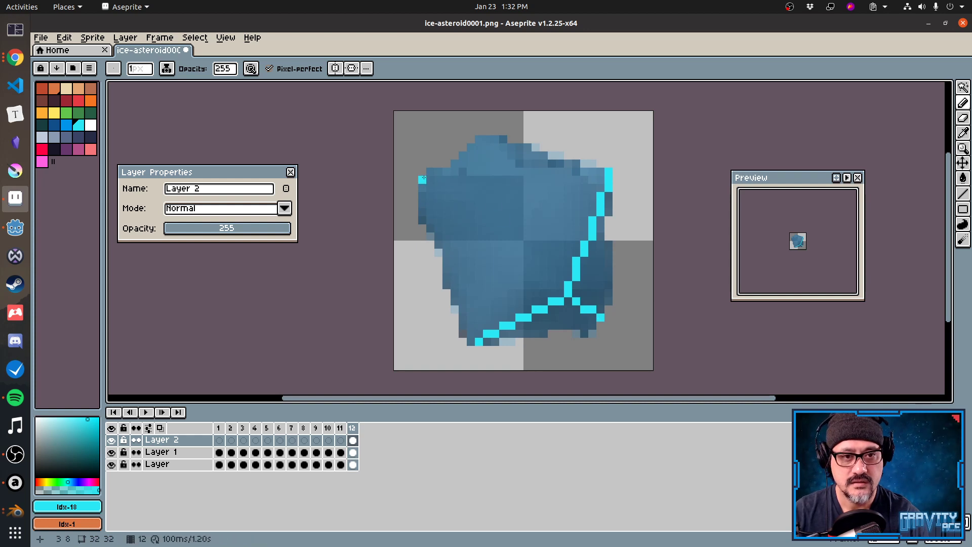
Draw branching cyan cracks from the asteroid's upper-left edge to its centre, adding a branch towards the upper right and another to the lower tip.
mouse_move(430, 188)
mouse_down()
mouse_move(486, 191)
mouse_move(504, 149)
mouse_up()
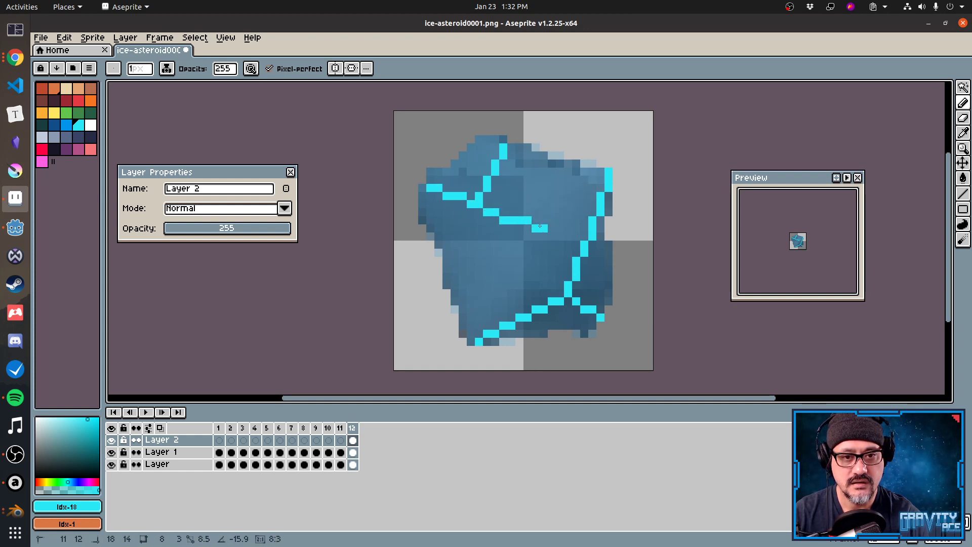
shift+click(527, 236)
shift+click(569, 180)
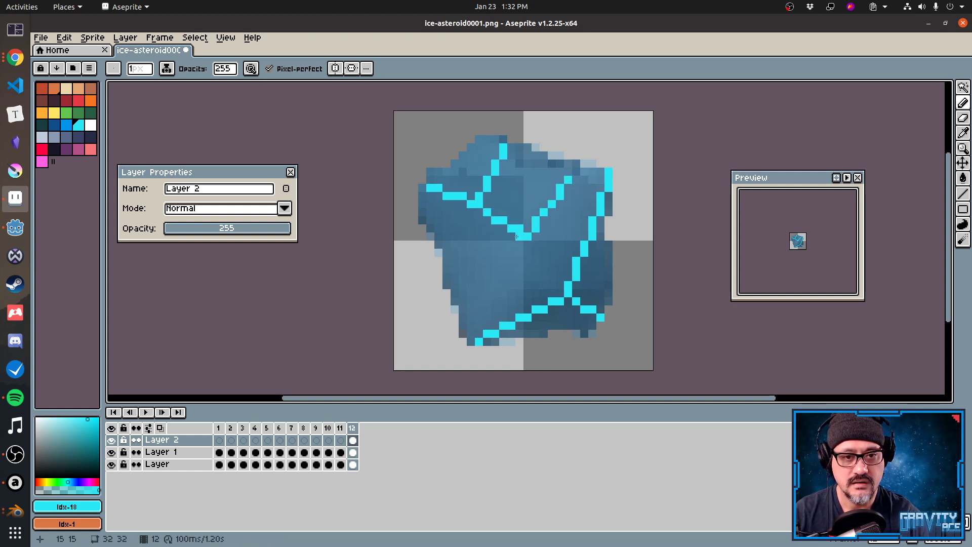
shift+drag(521, 239, 471, 333)
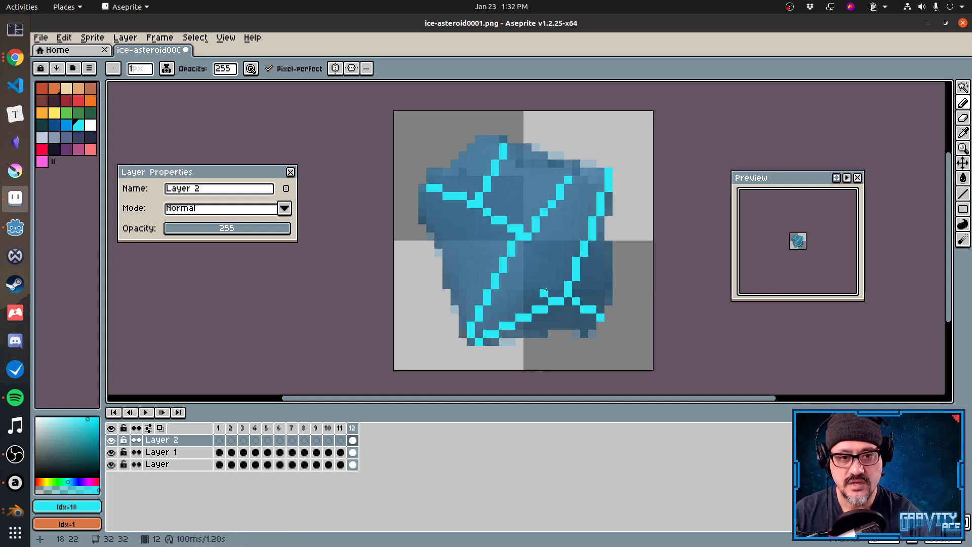
Try erasing the cyan cracks around the asteroid's centre with the Eraser, and undo the erasure.
key(plus)
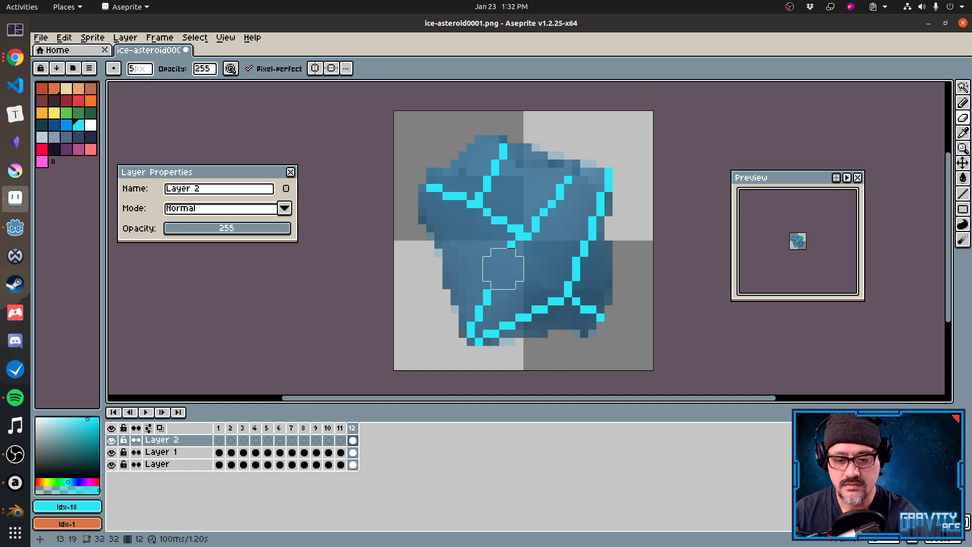
mouse_move(507, 248)
mouse_down()
mouse_move(476, 287)
mouse_move(527, 257)
mouse_move(515, 240)
mouse_move(575, 212)
mouse_up()
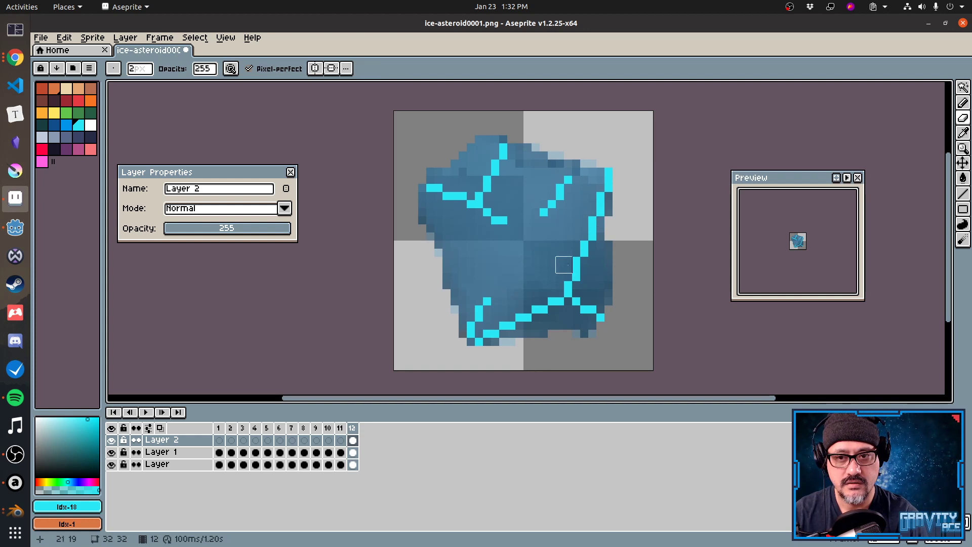
key(ctrl+z)
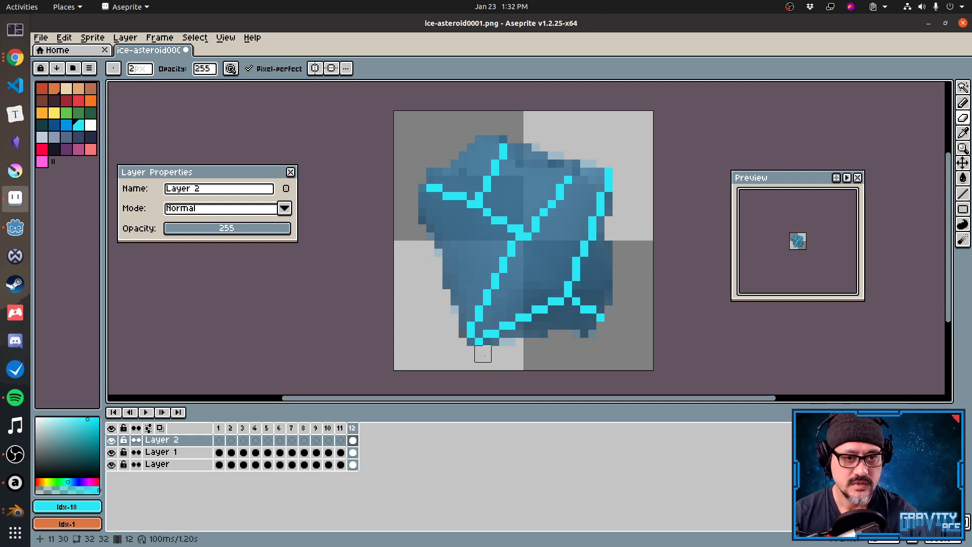
Flip between frames 12 and 1 to compare the position of the cracks with the following frame of the rotation.
key(Right)
key(Left)
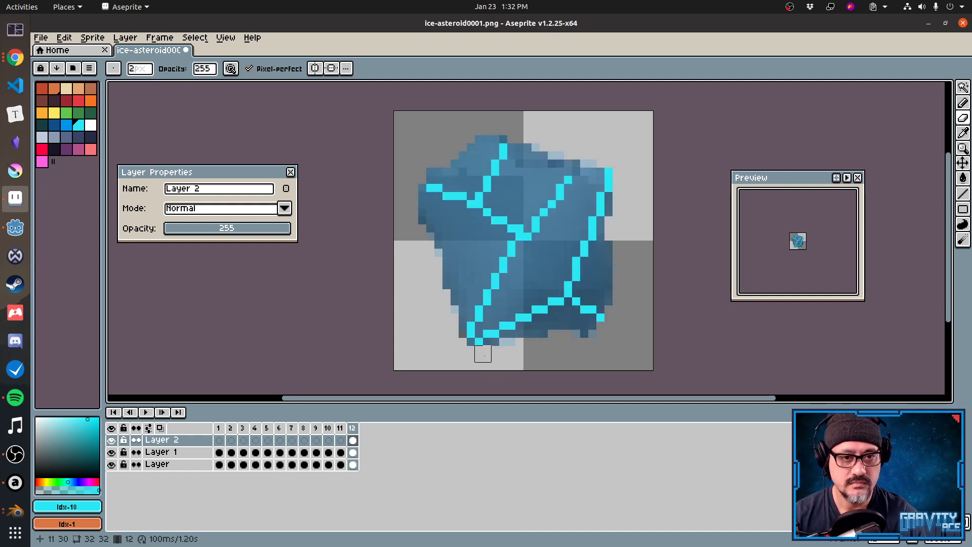
key(Right)
key(Left)
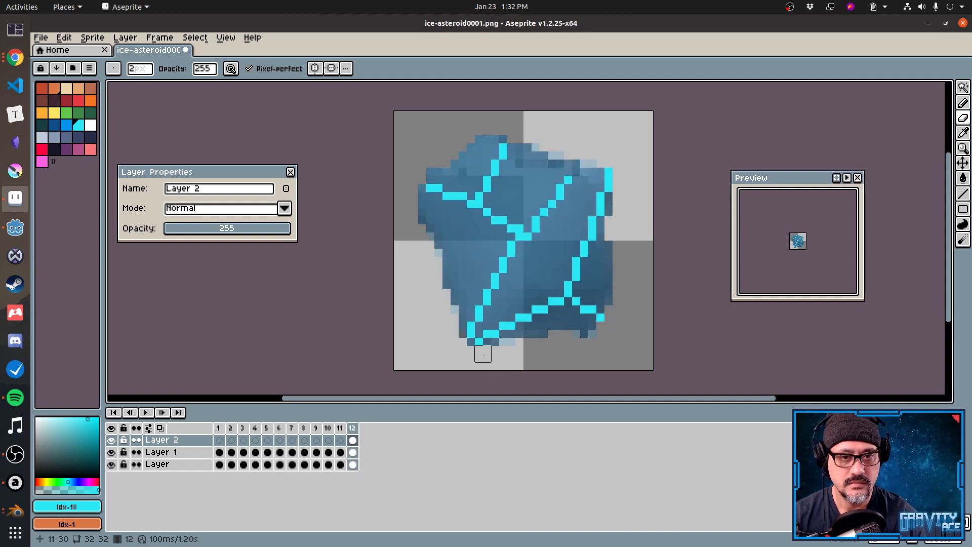
key(Right)
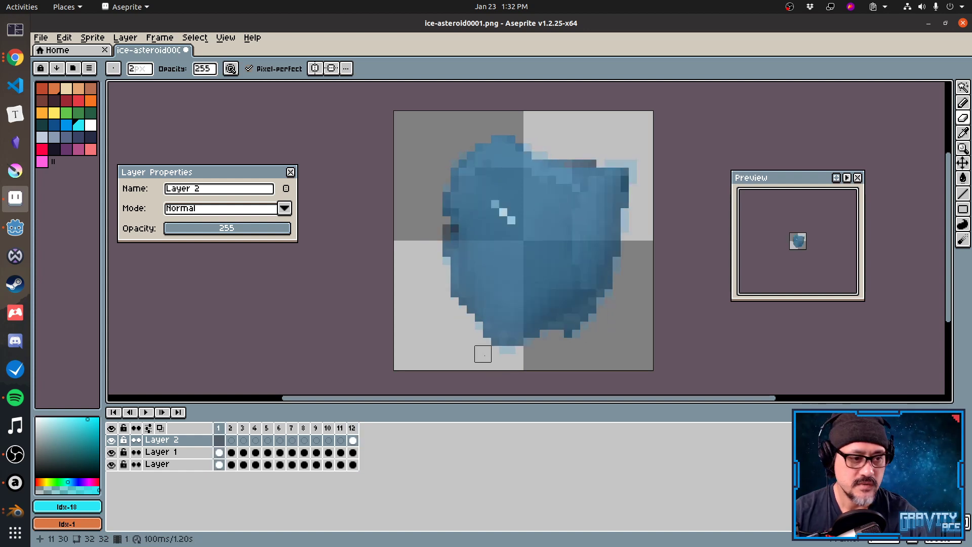
Turn on onion skinning and extend its range to one frame before and one frame after the current frame.
click(148, 428)
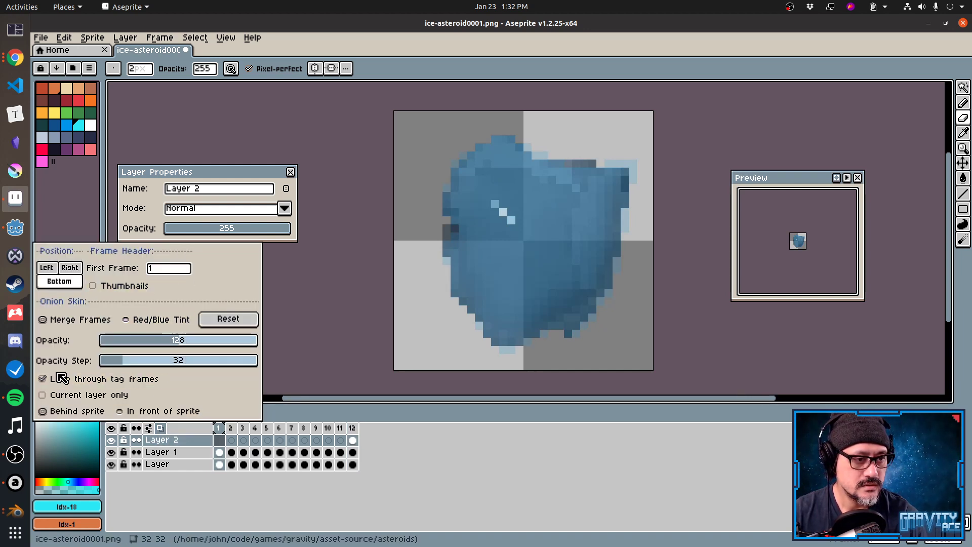
click(226, 438)
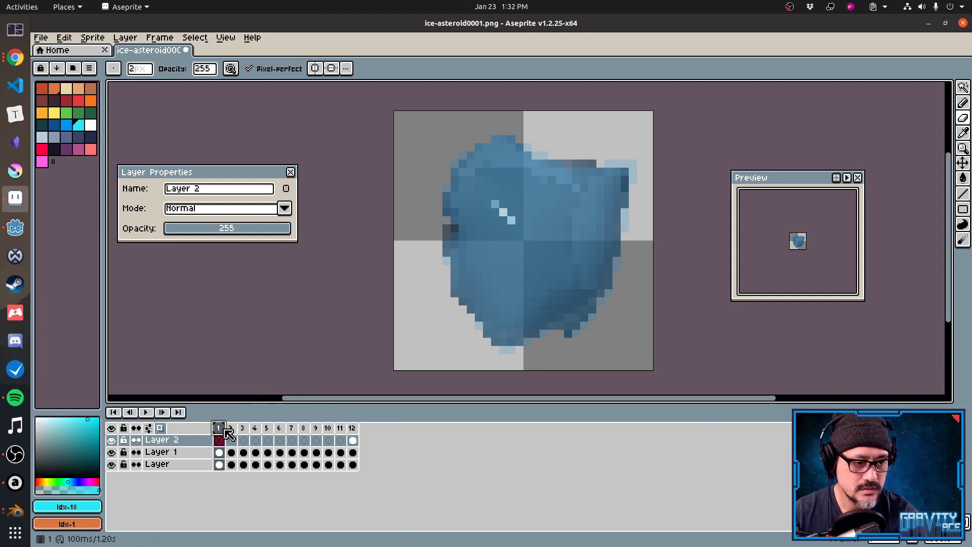
click(232, 440)
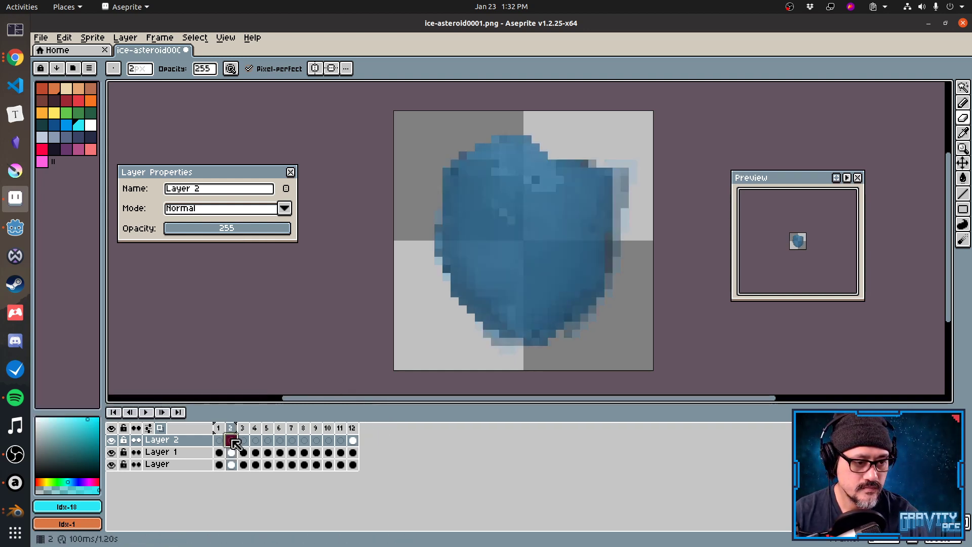
click(244, 440)
drag(247, 427, 259, 428)
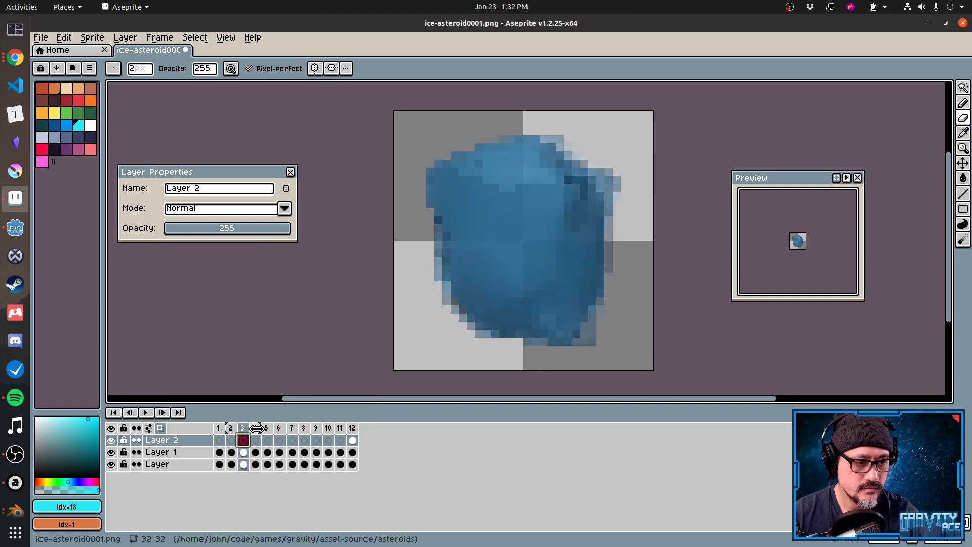
Compare the onion skin on frames 1, 3 and 12 of Layer 2 to check whether it loops around.
click(220, 440)
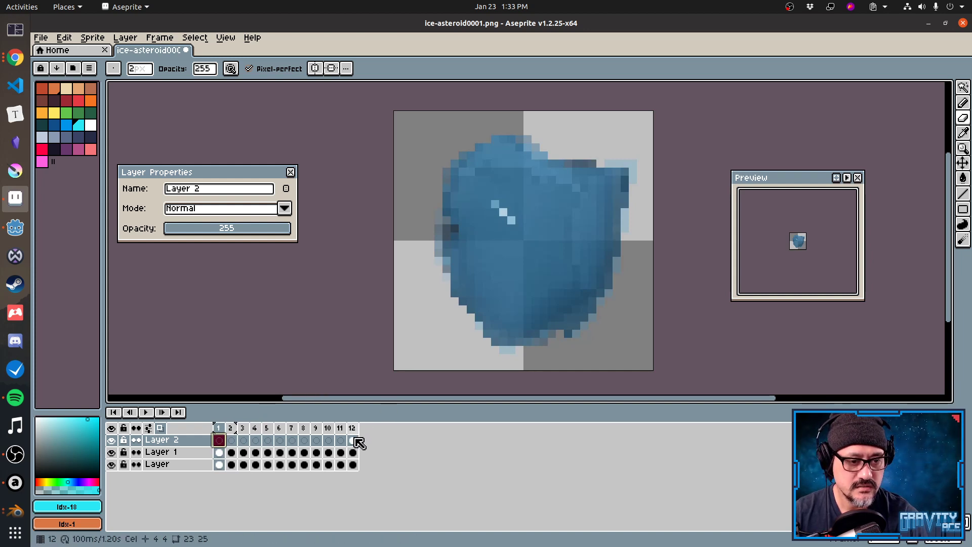
click(244, 430)
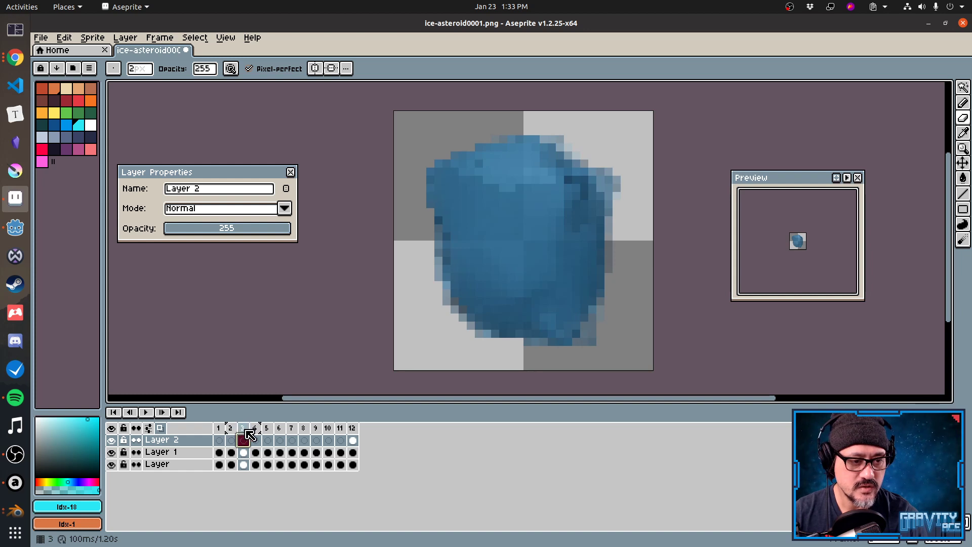
click(219, 440)
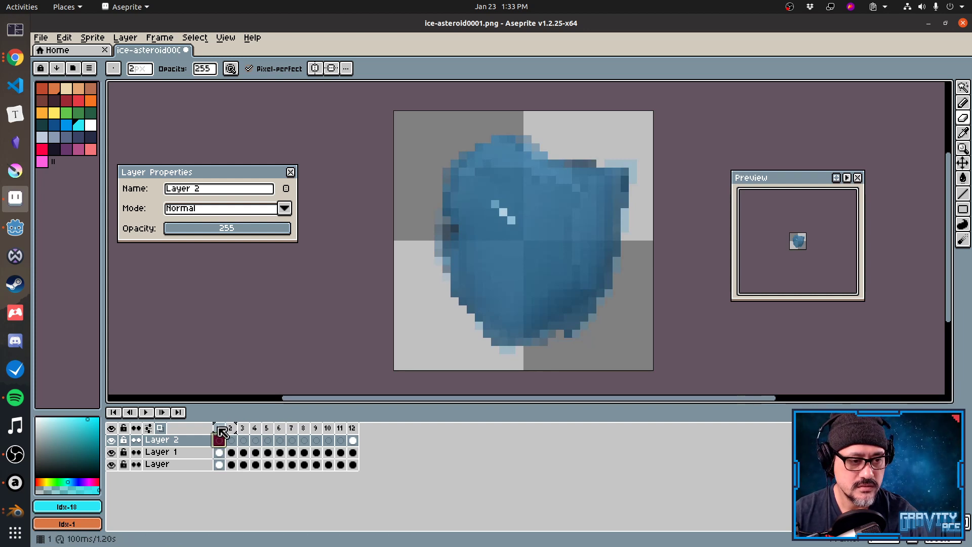
click(353, 440)
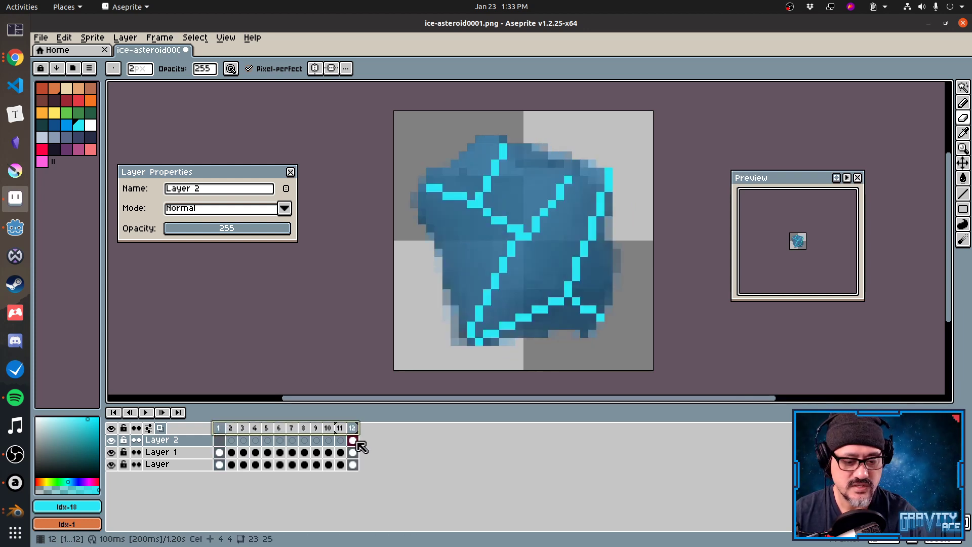
key(ctrl+t)
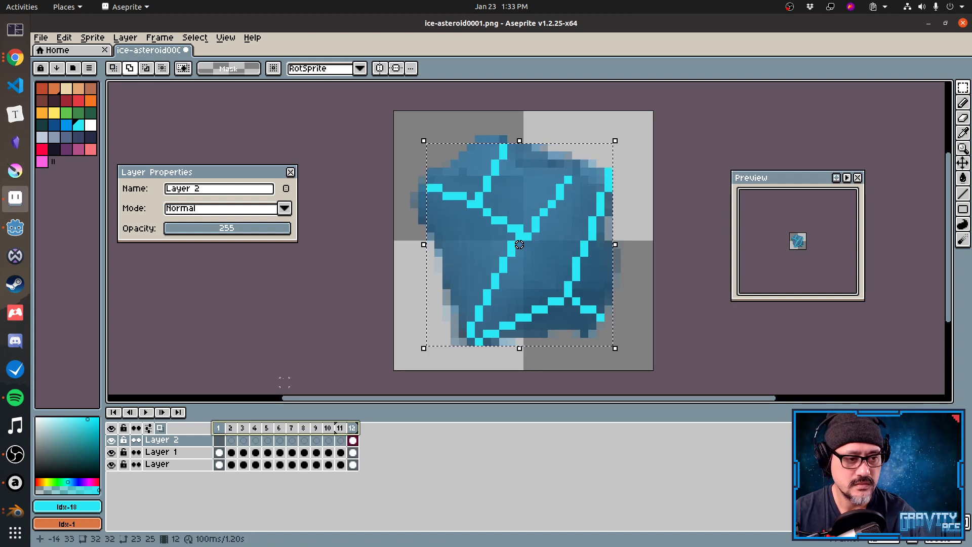
drag(248, 435, 359, 437)
key(ctrl+a)
right_click(244, 439)
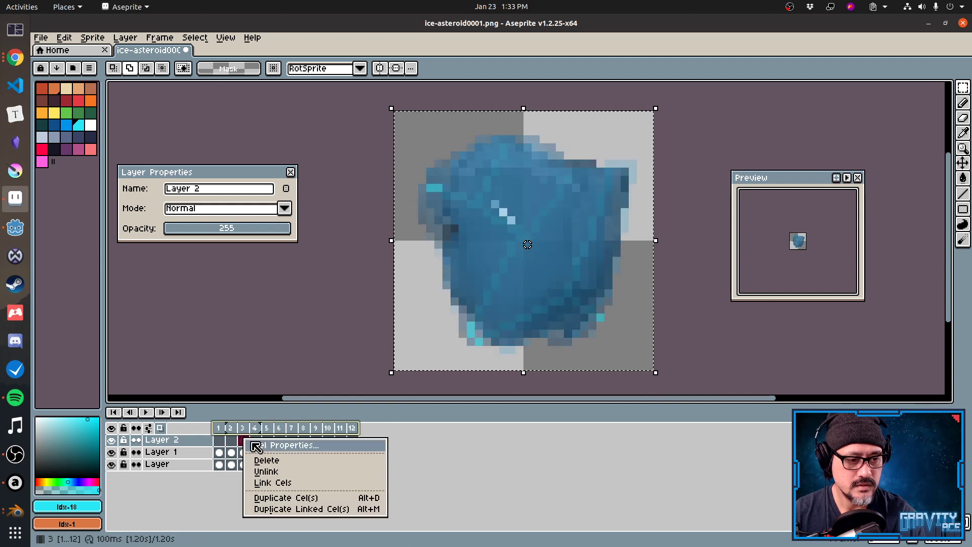
click(297, 462)
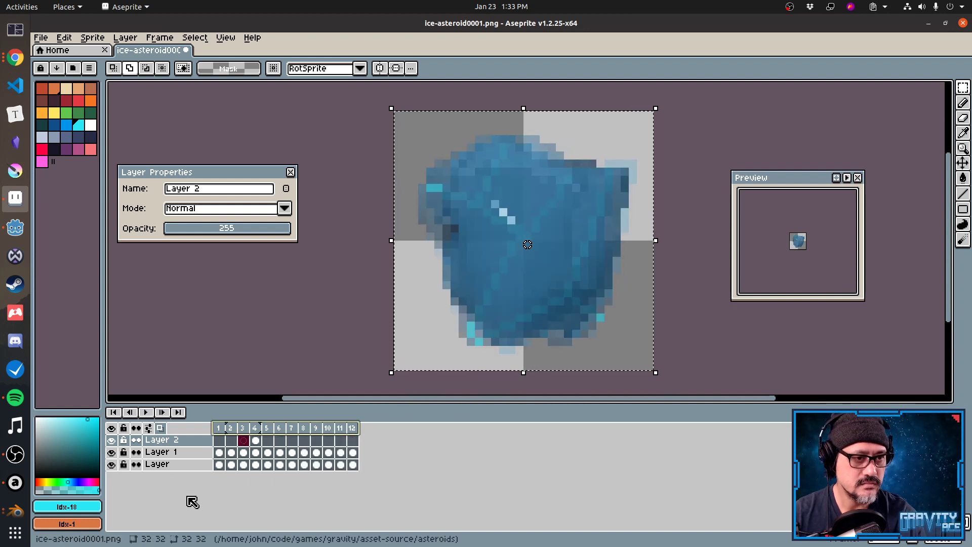
click(255, 440)
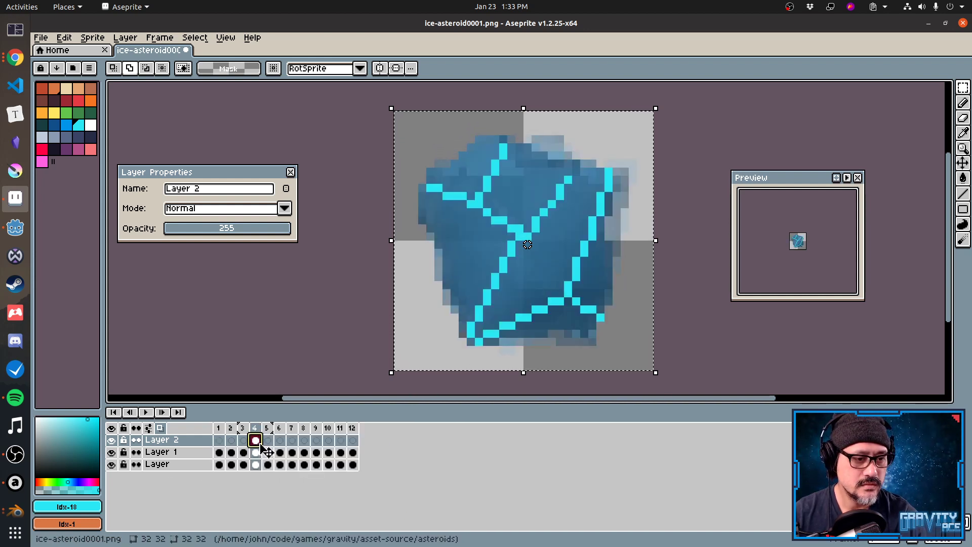
drag(256, 440, 364, 461)
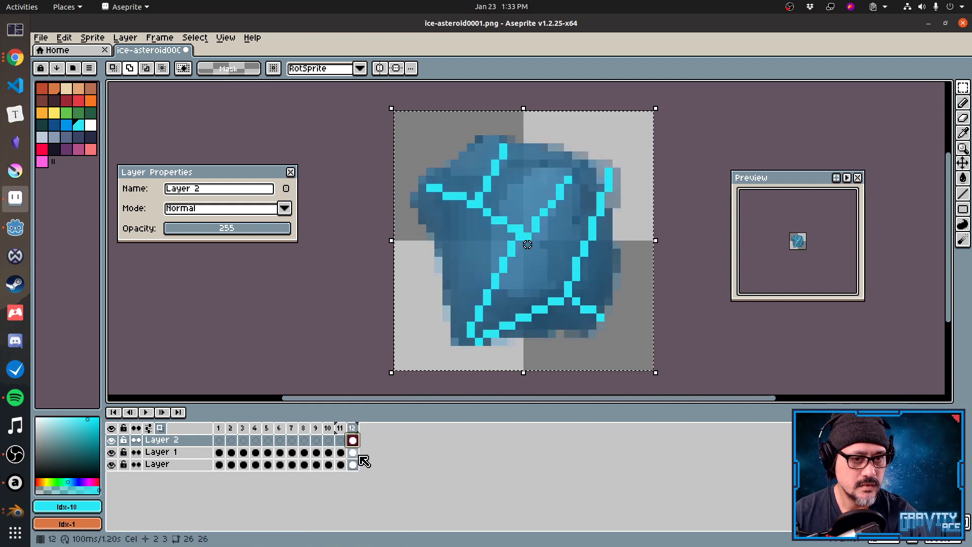
Create an animation tag named default on frame 1.
right_click(221, 429)
click(299, 475)
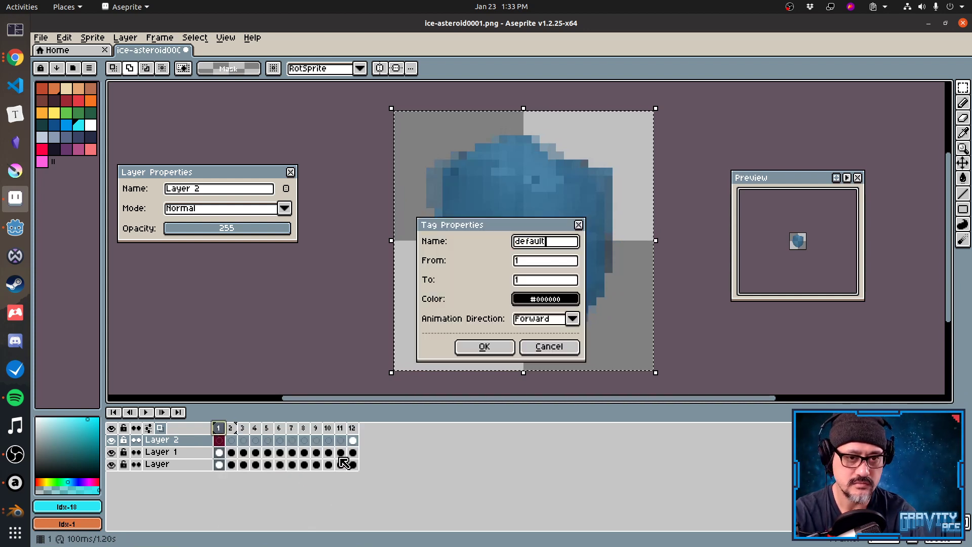
text(default)
key(Return)
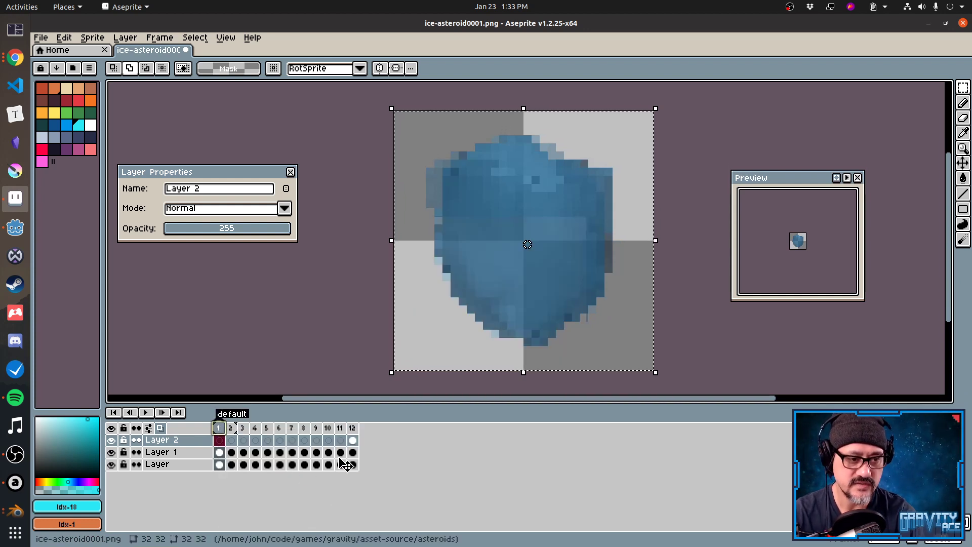
Add a second tag spanning frames 1 to 12, keeping the name Tag.
right_click(223, 429)
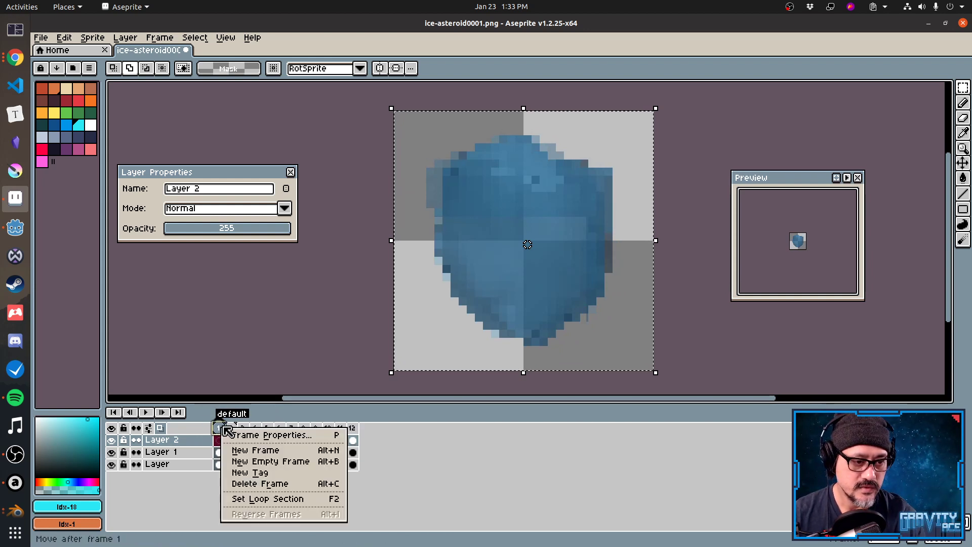
click(317, 472)
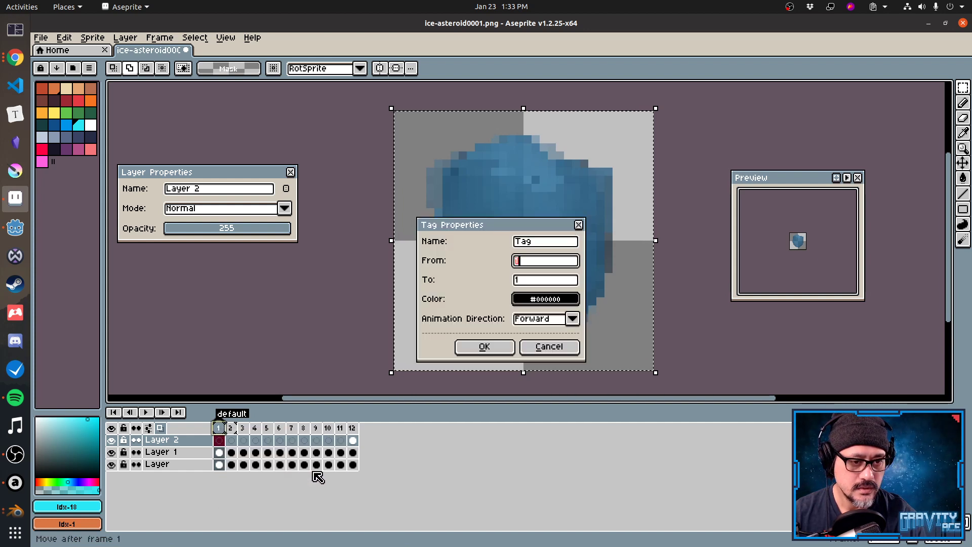
click(501, 353)
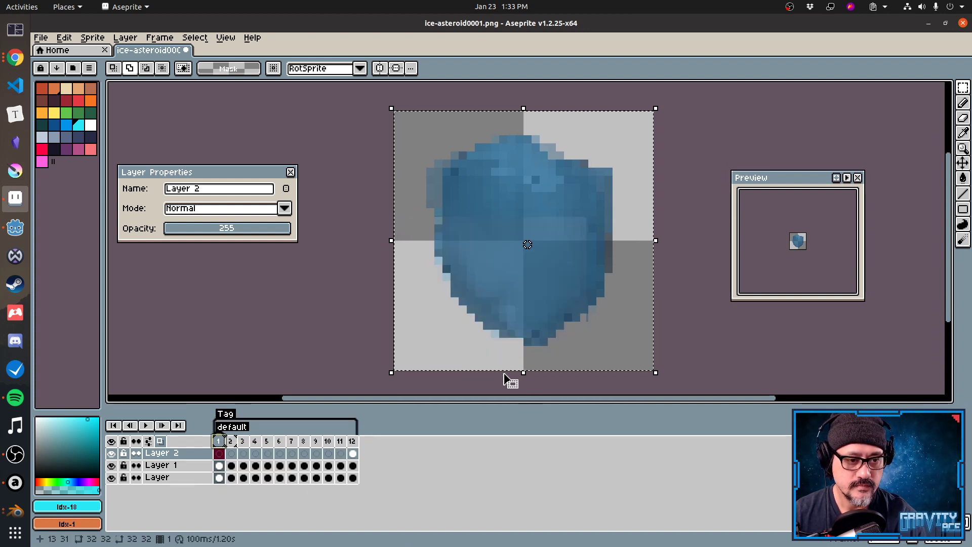
Set the default tag to end at frame 12 and delete the extra tag named Tag.
double_click(252, 428)
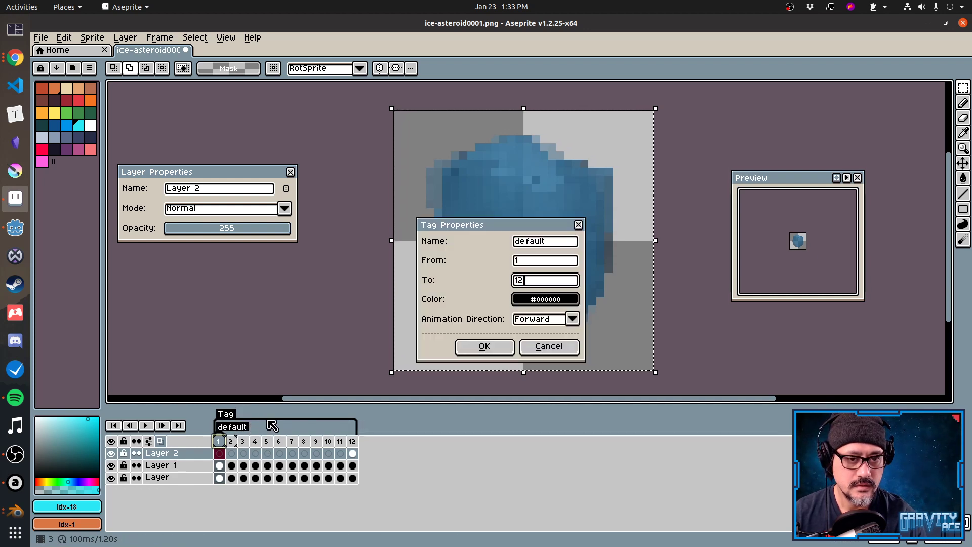
key(Escape)
double_click(229, 414)
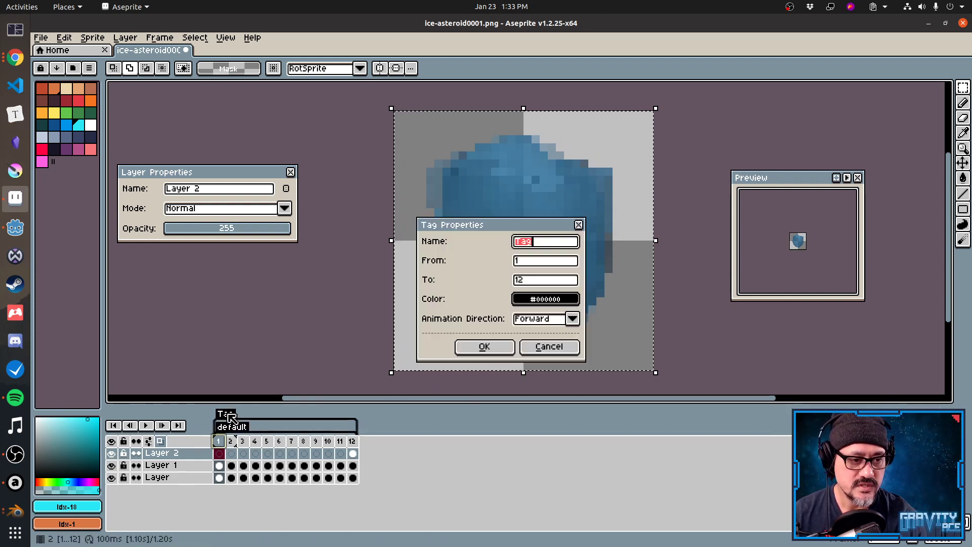
key(Escape)
right_click(229, 415)
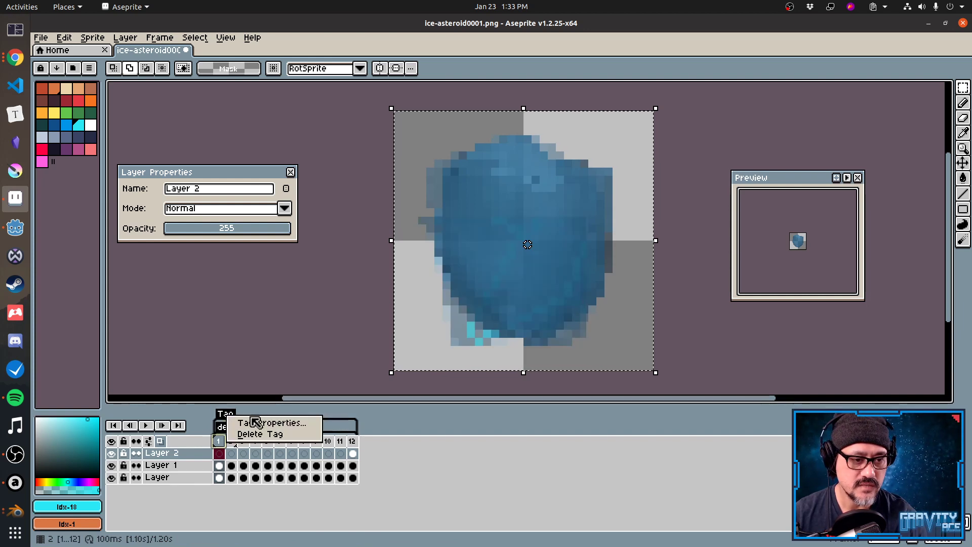
click(281, 435)
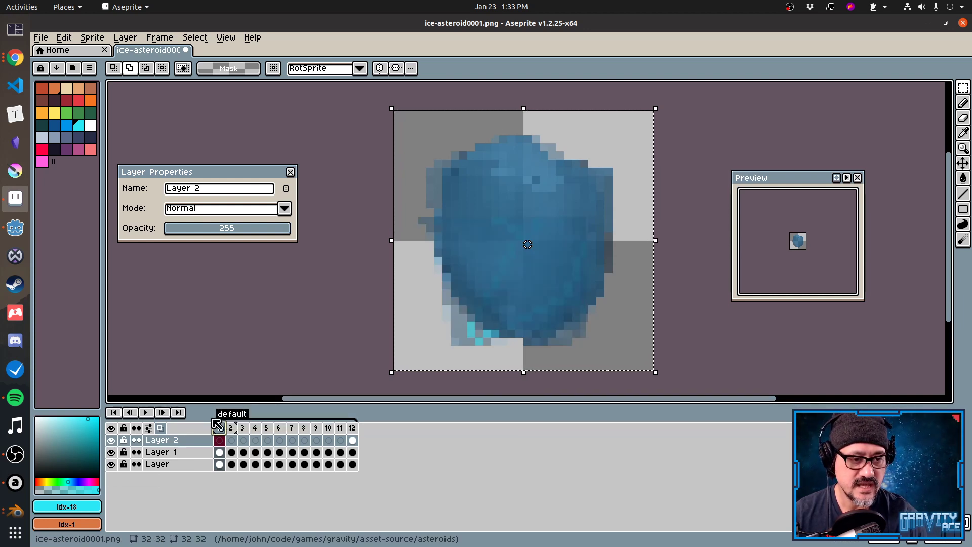
Inspect the onion-skinned asteroid around frame 9 of Layer 2.
click(316, 440)
key(Right)
key(Right)
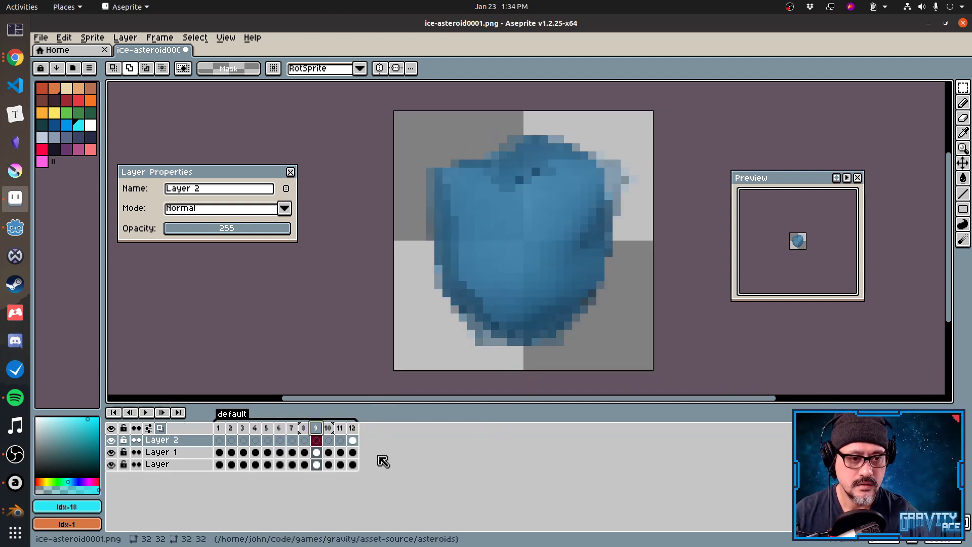
Move on through frame 12 to frame 1 of Layer 2 and set the onion skin to show in front of the sprite.
click(329, 441)
key(Right)
key(Right)
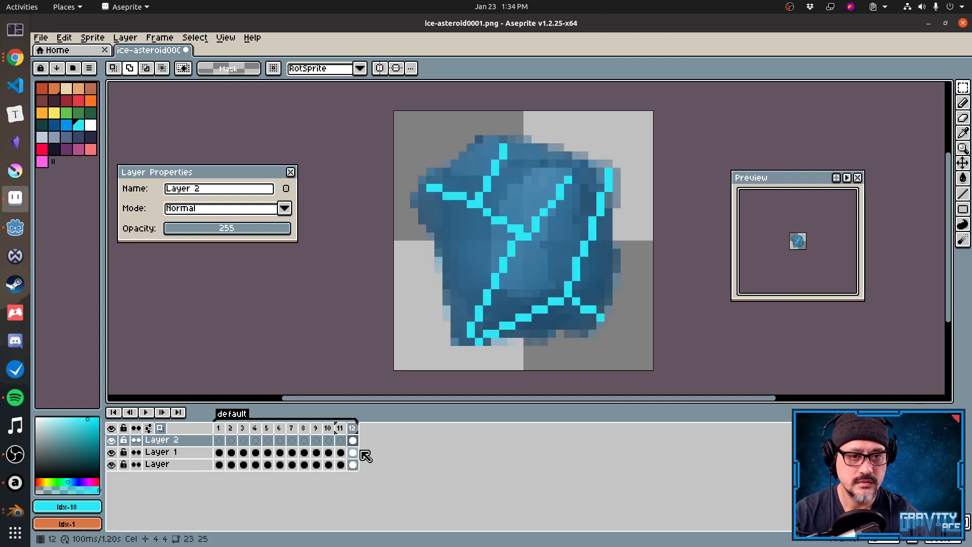
key(Right)
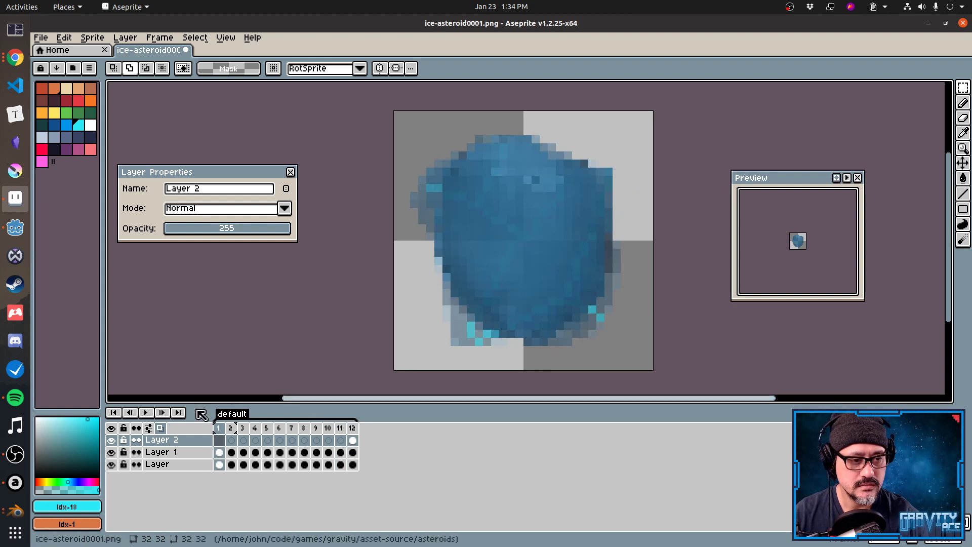
click(148, 428)
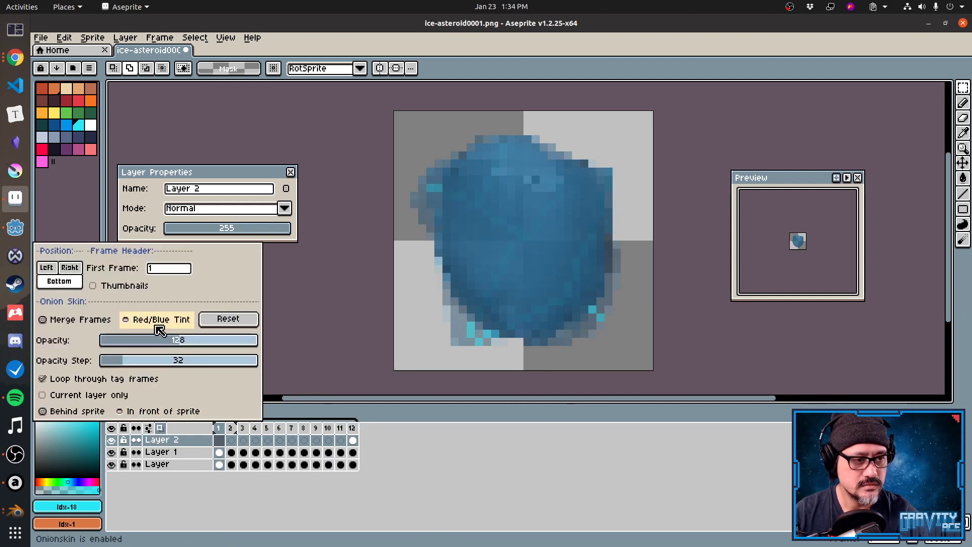
click(152, 413)
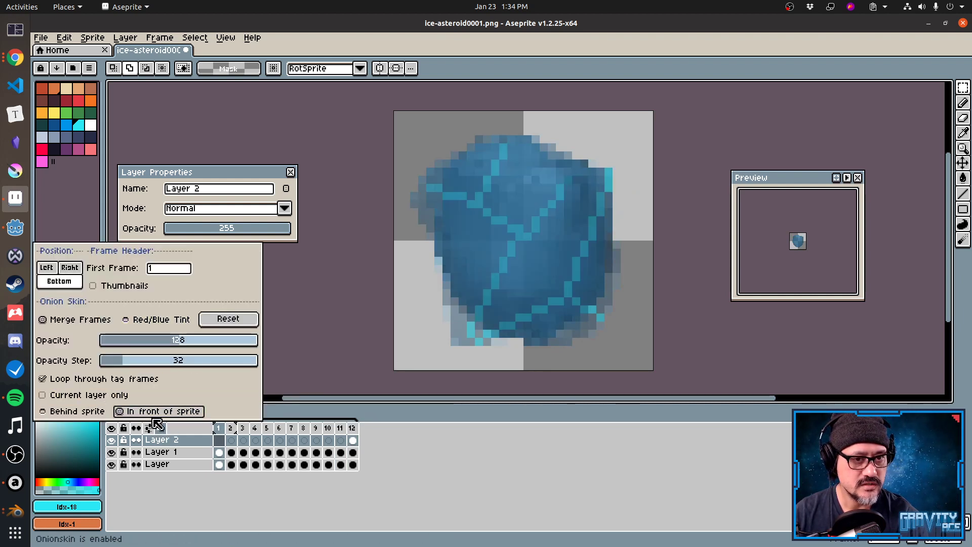
click(495, 458)
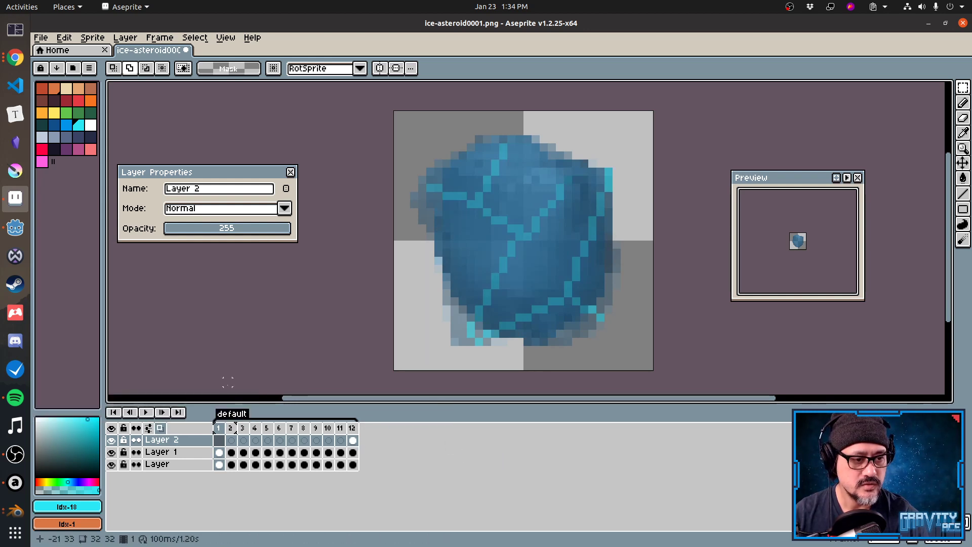
Leave the default tag's properties unchanged and delete the default tag from the timeline.
double_click(231, 414)
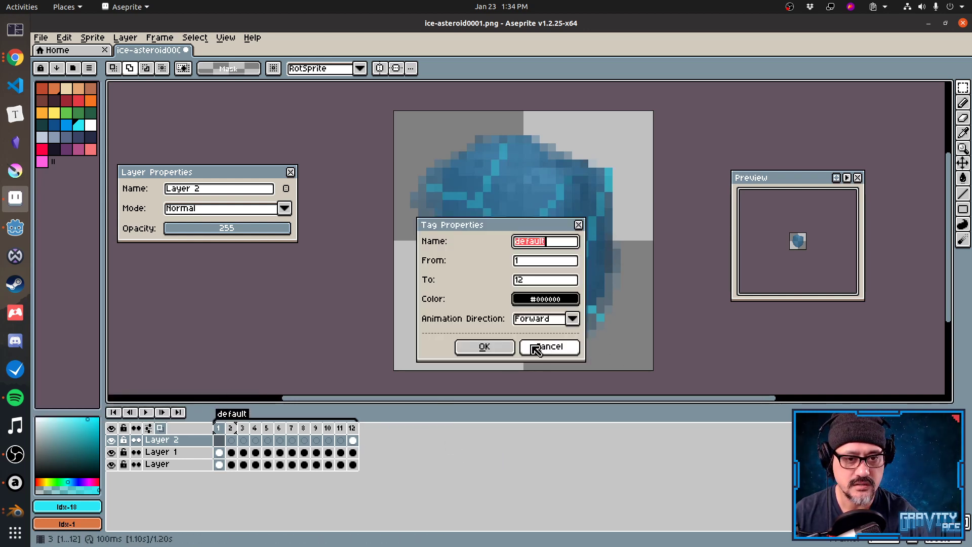
right_click(234, 416)
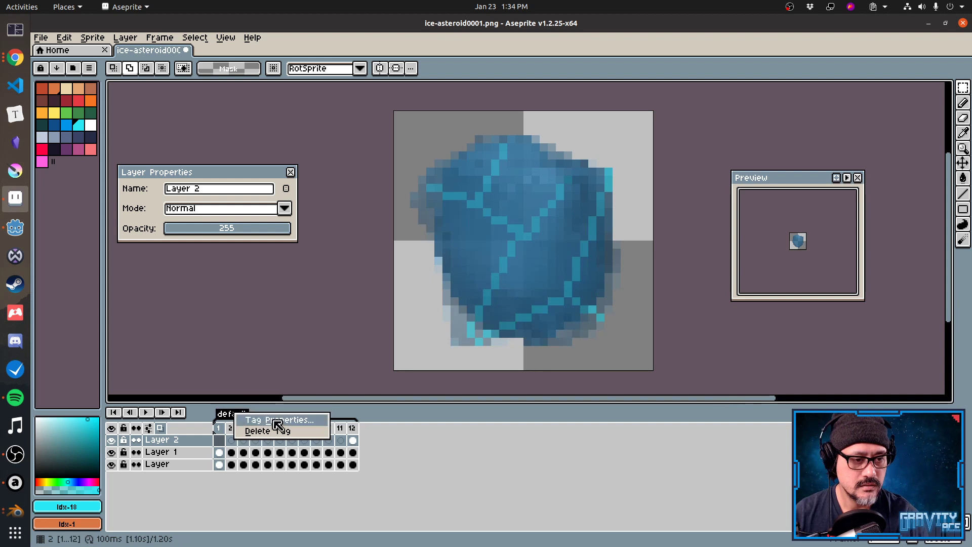
click(280, 430)
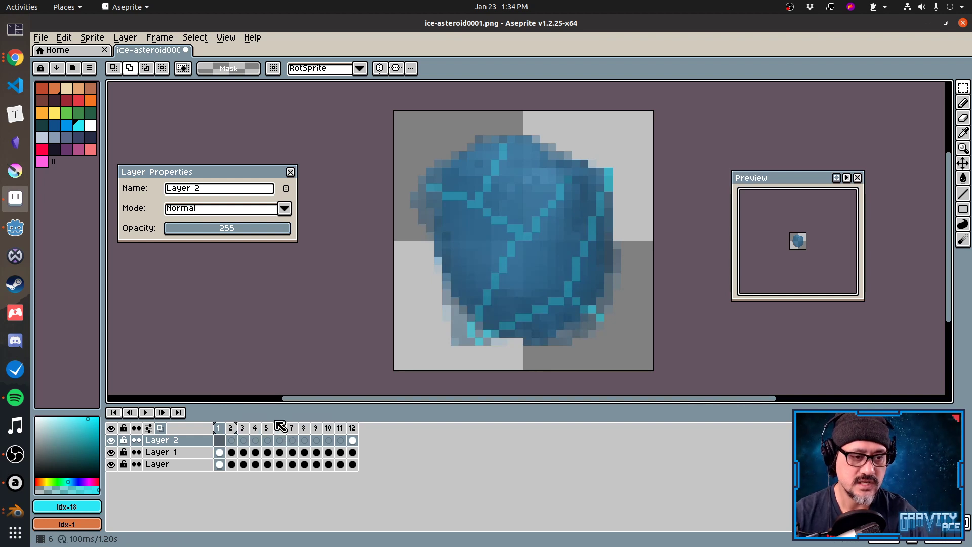
Step through the untagged frames of Layer 2 and around the loop point to examine the onion skin of the cracks.
key(Right)
key(Right)
key(Right)
key(Right)
key(Right)
key(Right)
key(Right)
key(Right)
key(Right)
key(Right)
key(Right)
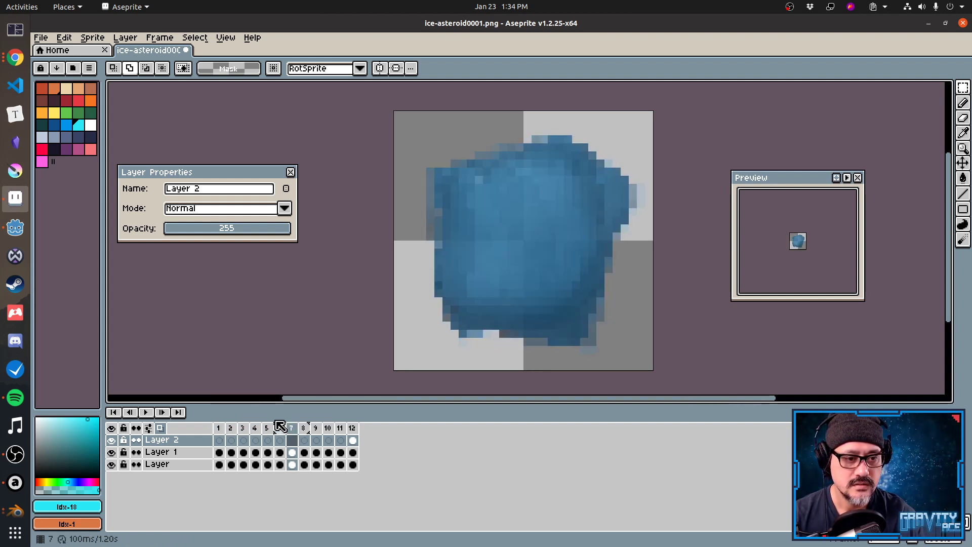
key(Left)
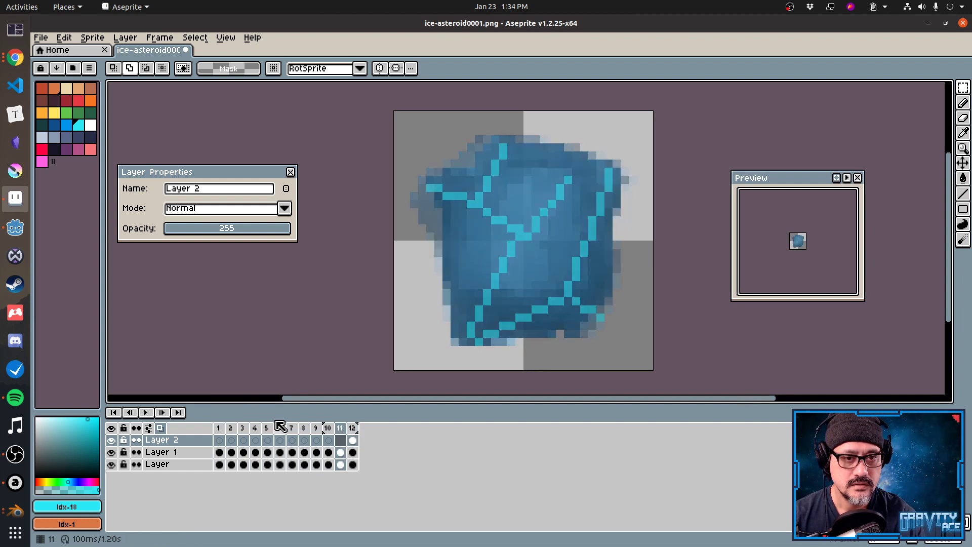
key(Left)
key(Right)
key(Right)
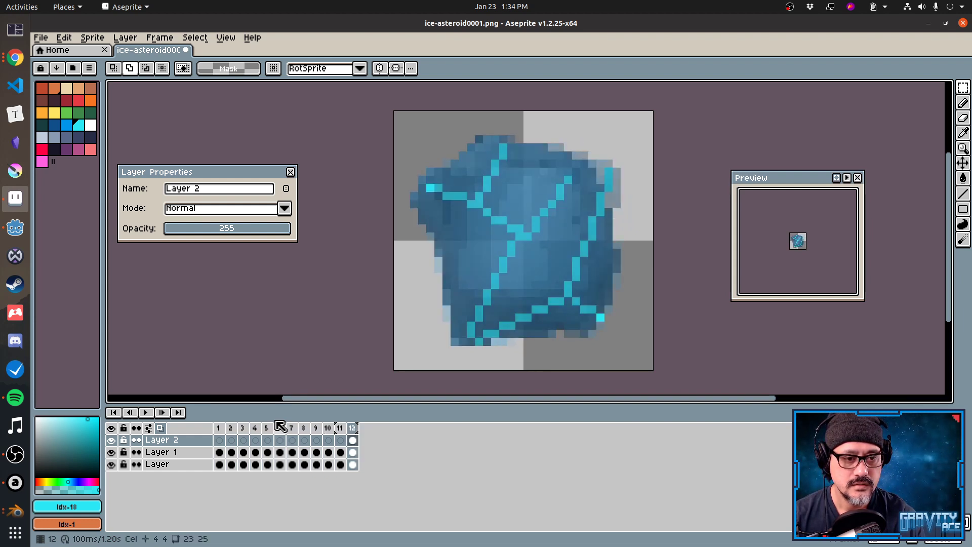
key(Right)
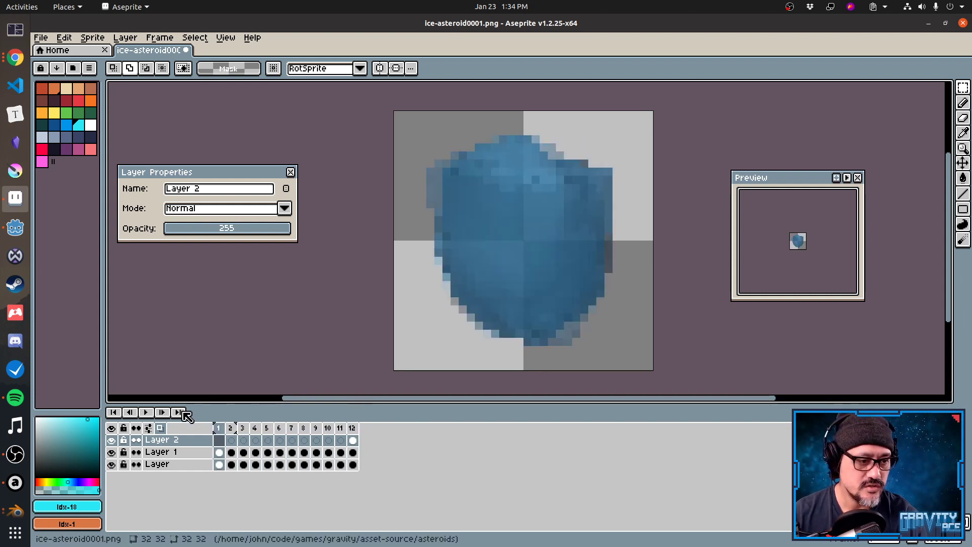
Switch the onion skin to Red/Blue Tint and limit it to the current layer only.
click(162, 430)
click(162, 430)
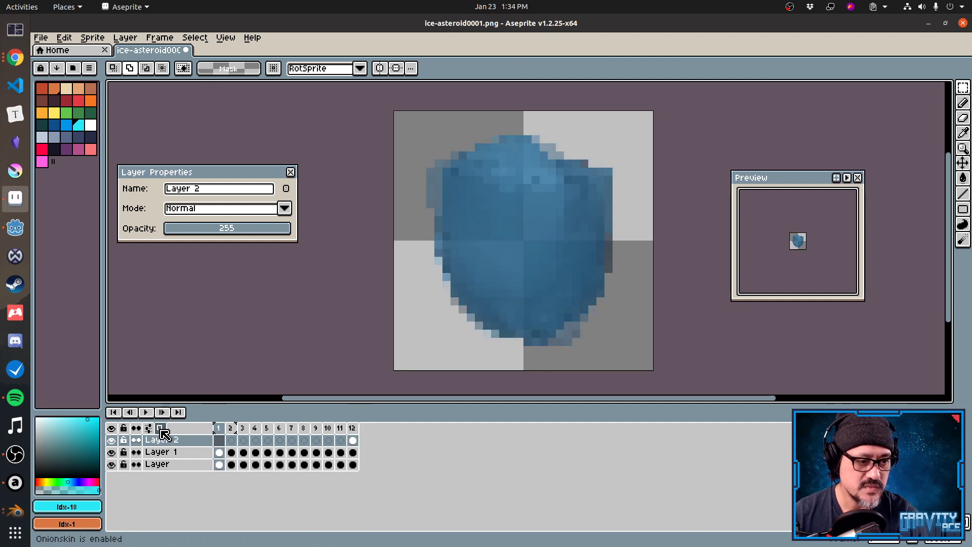
click(148, 428)
click(162, 319)
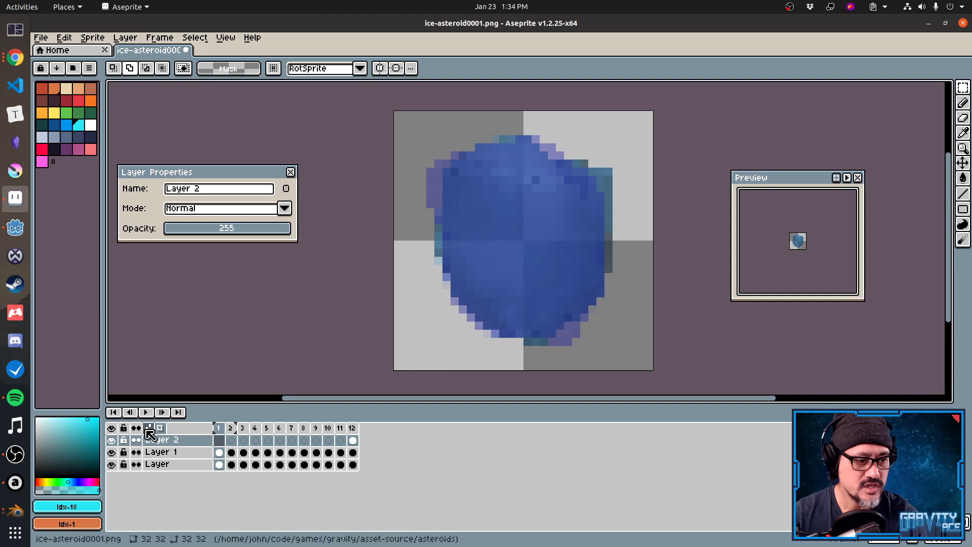
click(148, 428)
click(78, 411)
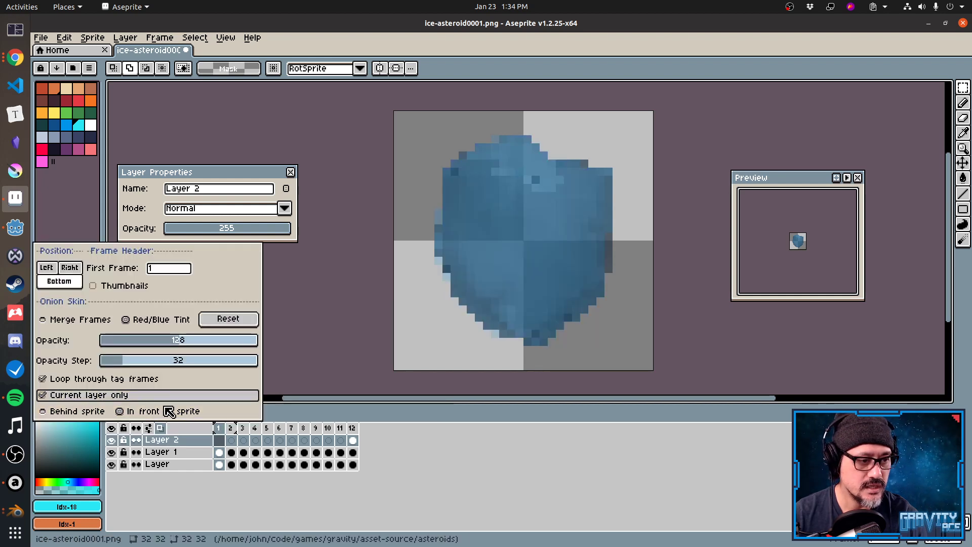
Step from frame 3 through frame 12 to frame 1 on Layer 2 to check the tinted onion skin.
click(246, 441)
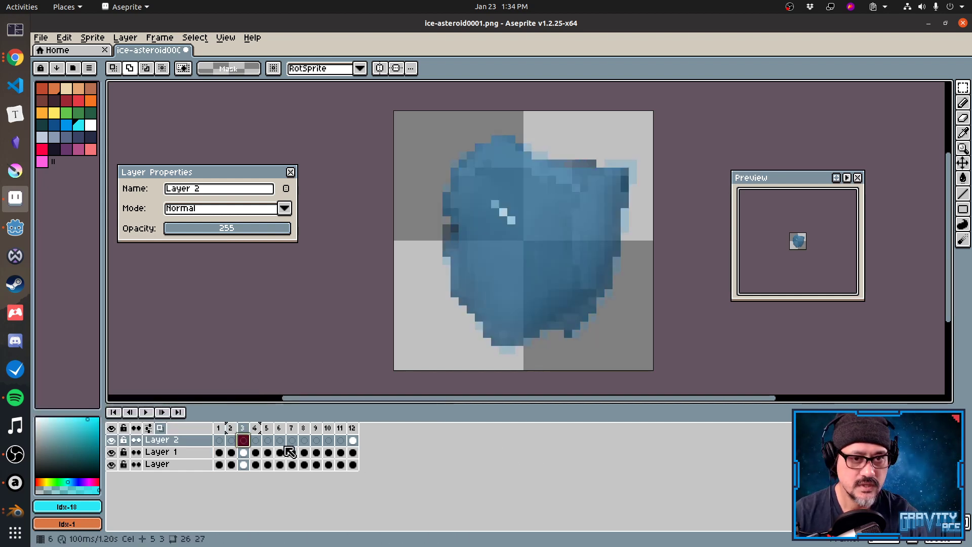
key(Right)
key(Right)
key(Right)
key(Right)
key(Right)
key(Right)
key(Right)
key(Right)
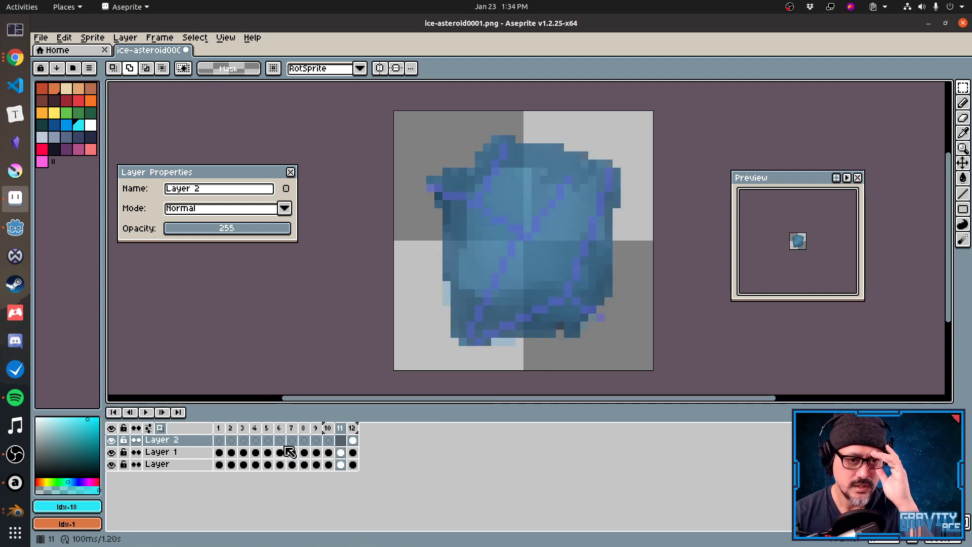
key(Right)
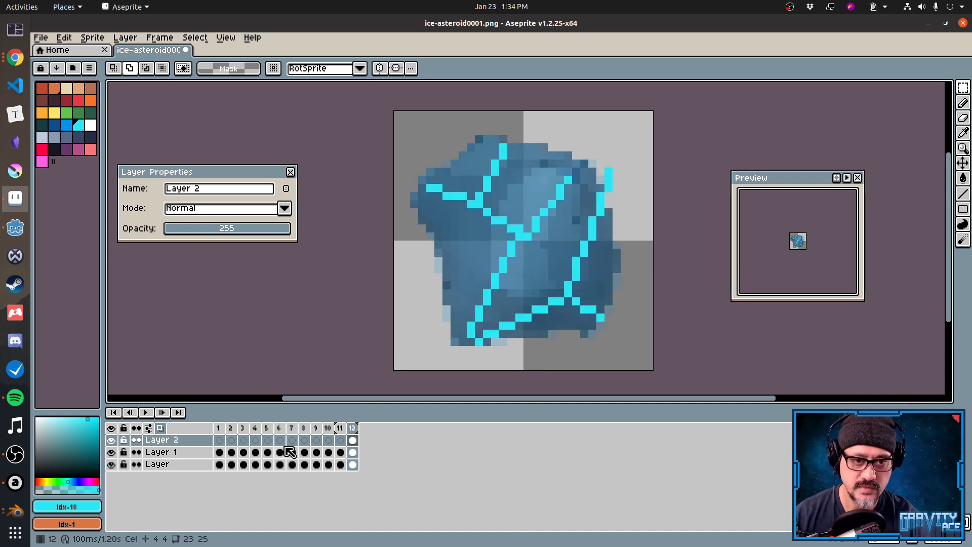
key(Right)
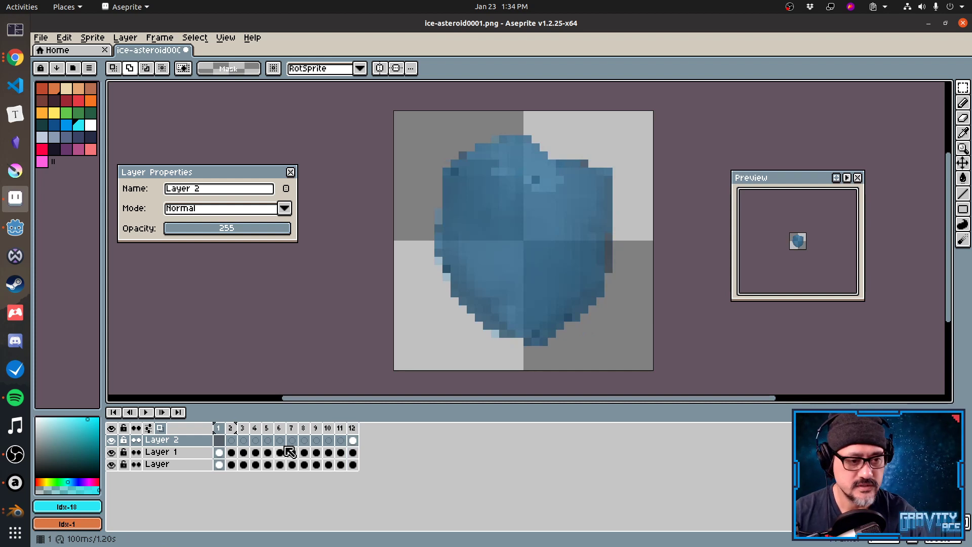
Add an animation tag named default spanning frames 1 to 12.
drag(218, 427, 357, 436)
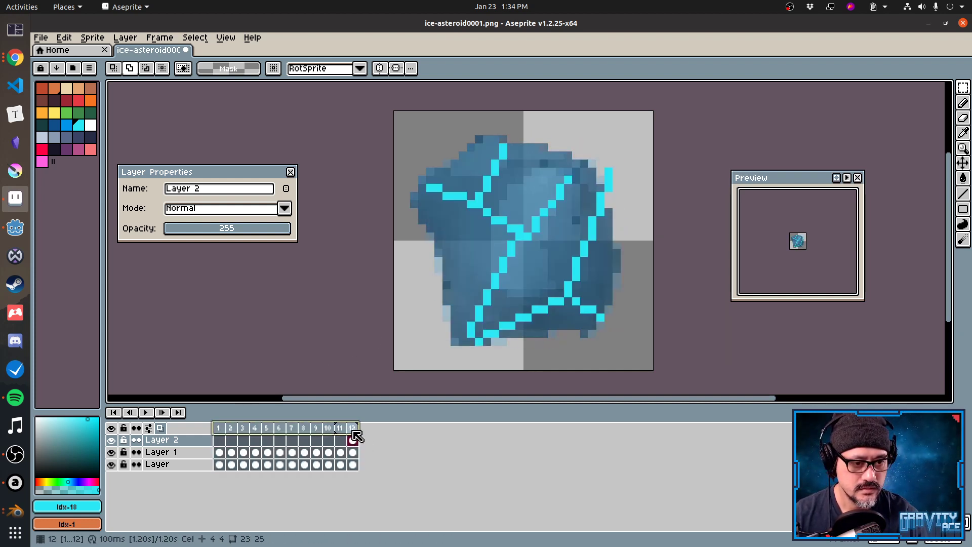
right_click(357, 436)
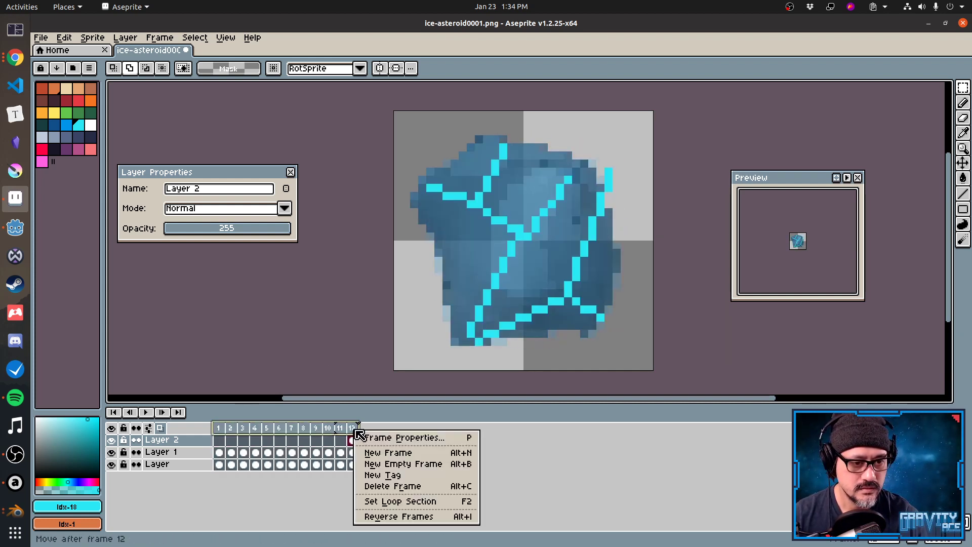
click(446, 476)
text(default)
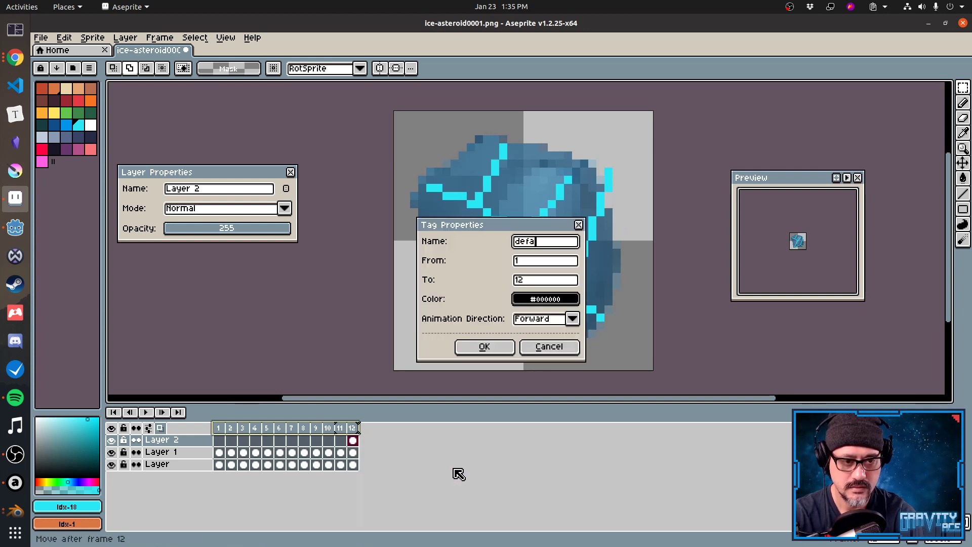
key(Return)
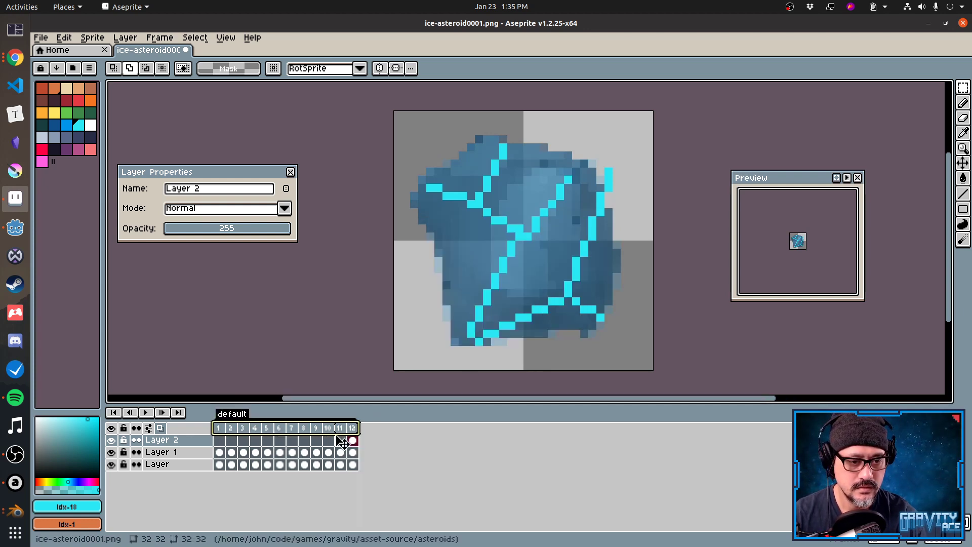
Step through the whole tagged loop on Layer 2 to check the tinted onion skin in each frame.
key(Left)
key(Right)
key(Right)
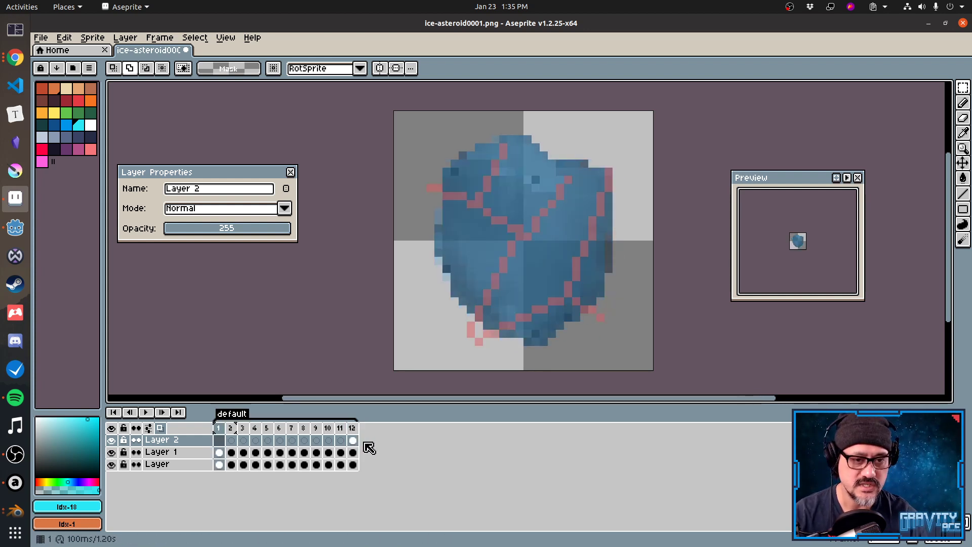
key(Right)
key(Right)
key(Right)
key(Right)
key(Right)
key(Right)
key(Right)
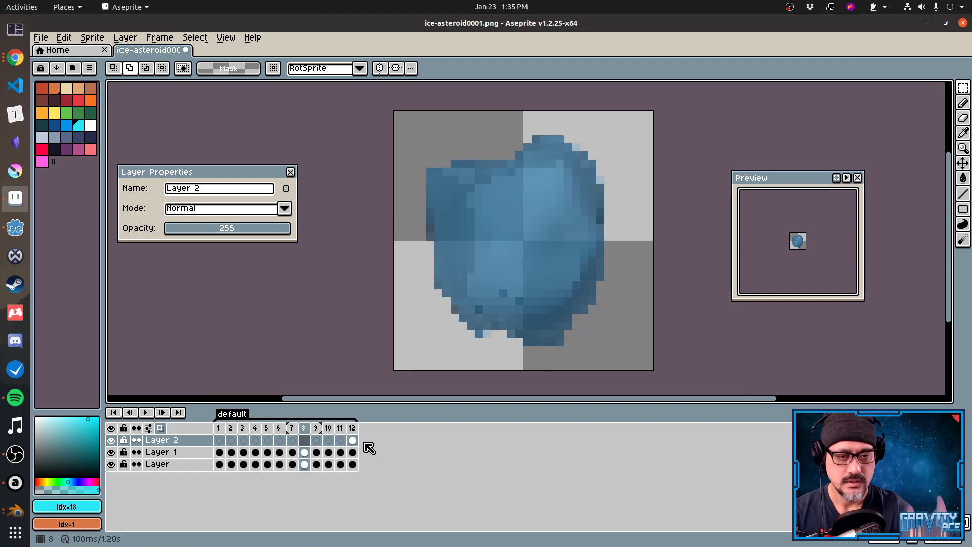
key(Right)
key(Right)
key(Right)
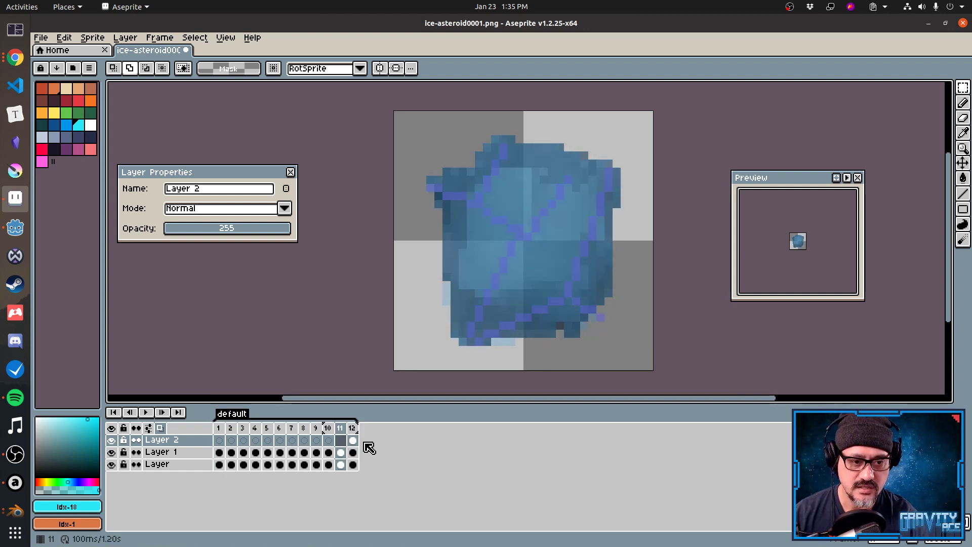
key(Right)
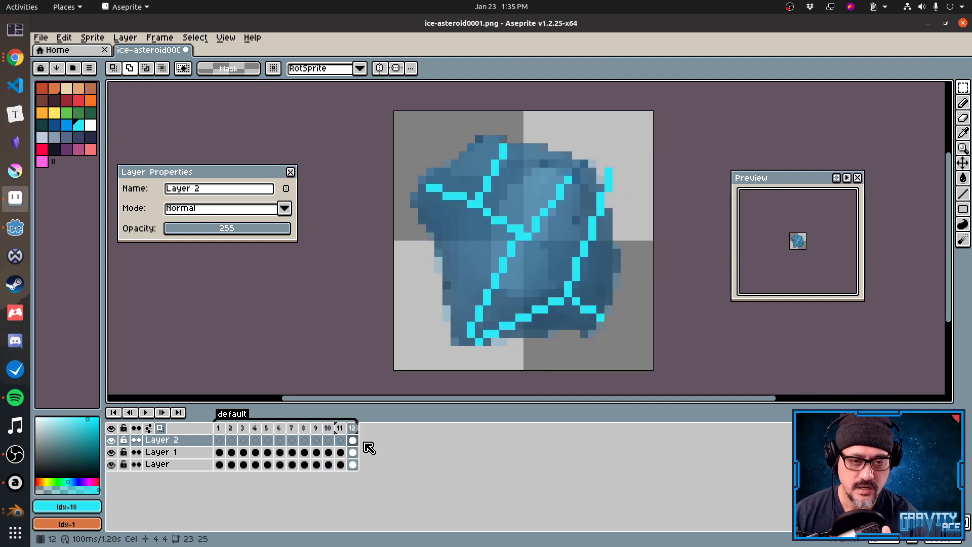
key(Right)
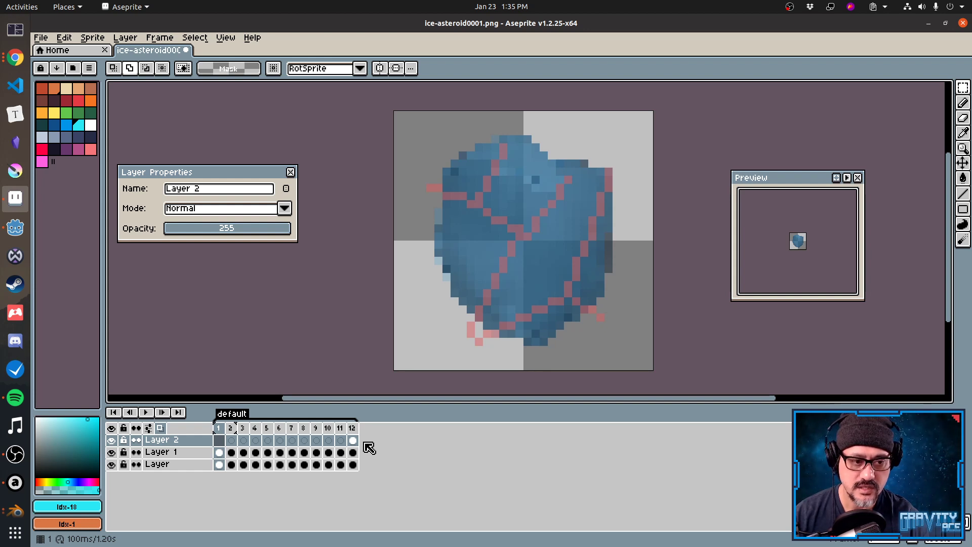
Flip repeatedly between frames 12 and 1 of Layer 2 to compare the crack lines with the asteroid's rotation.
key(Left)
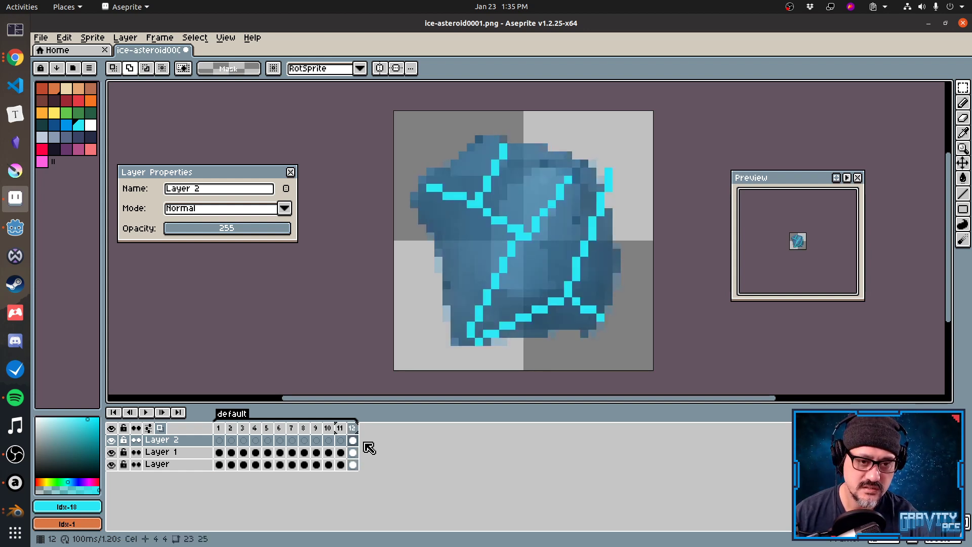
key(Left)
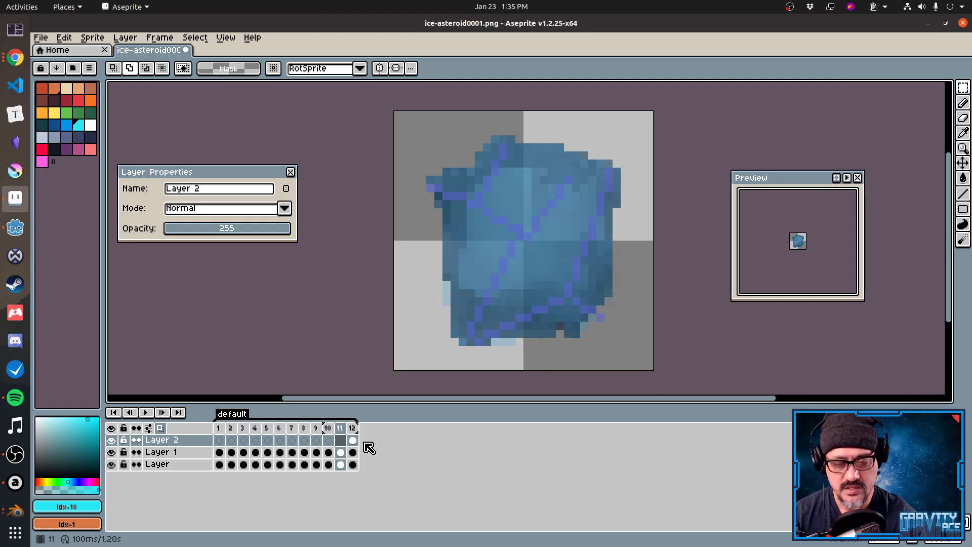
key(Right)
key(Right)
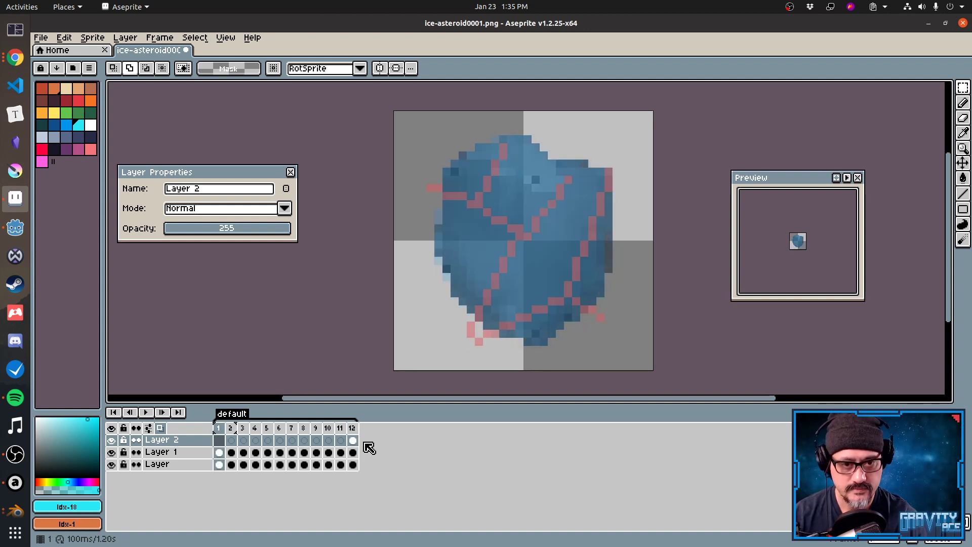
key(Left)
key(Right)
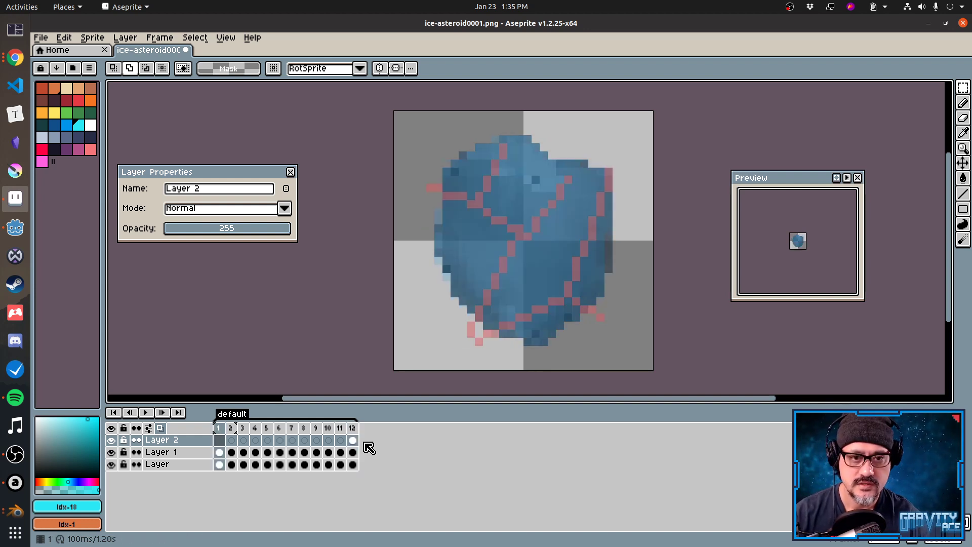
key(Left)
key(Right)
key(Left)
key(Right)
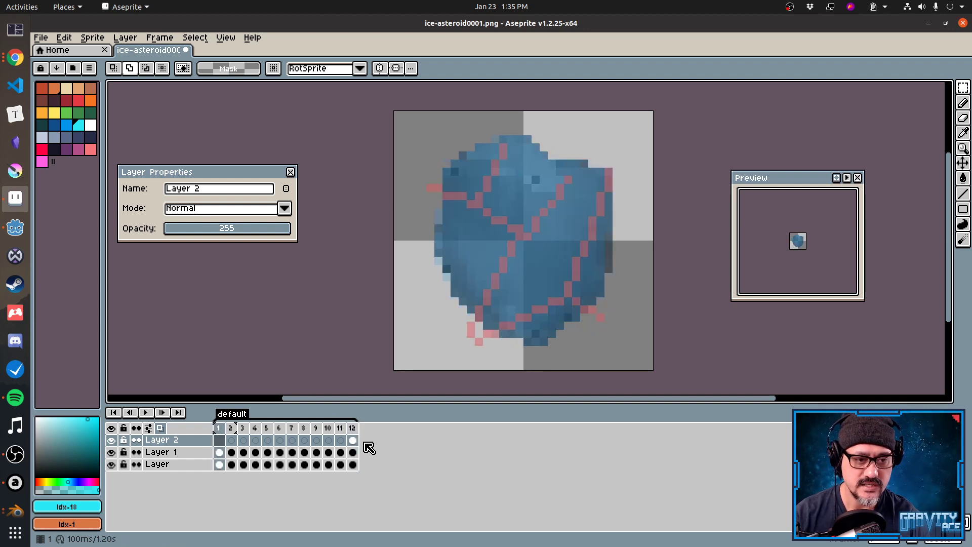
key(Left)
key(Right)
key(Left)
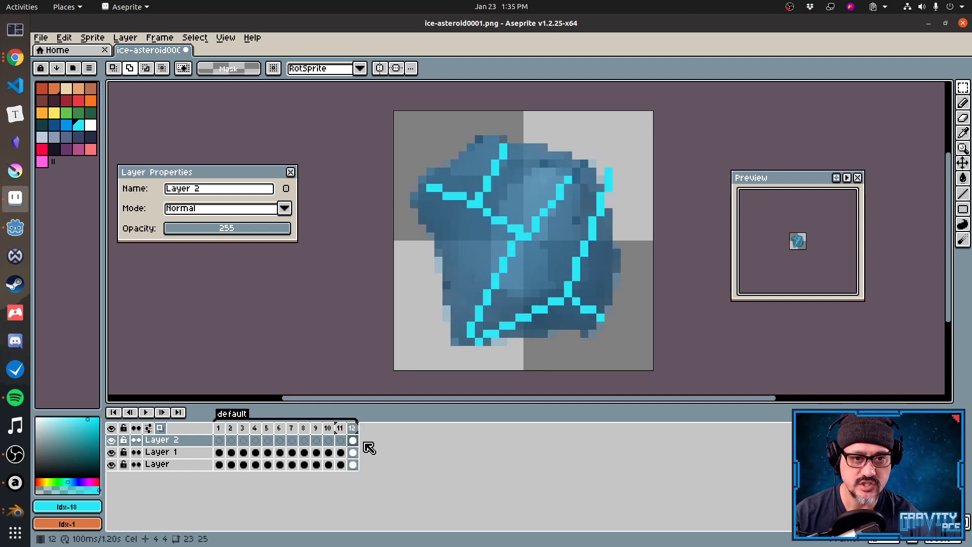
key(Right)
key(Left)
key(Right)
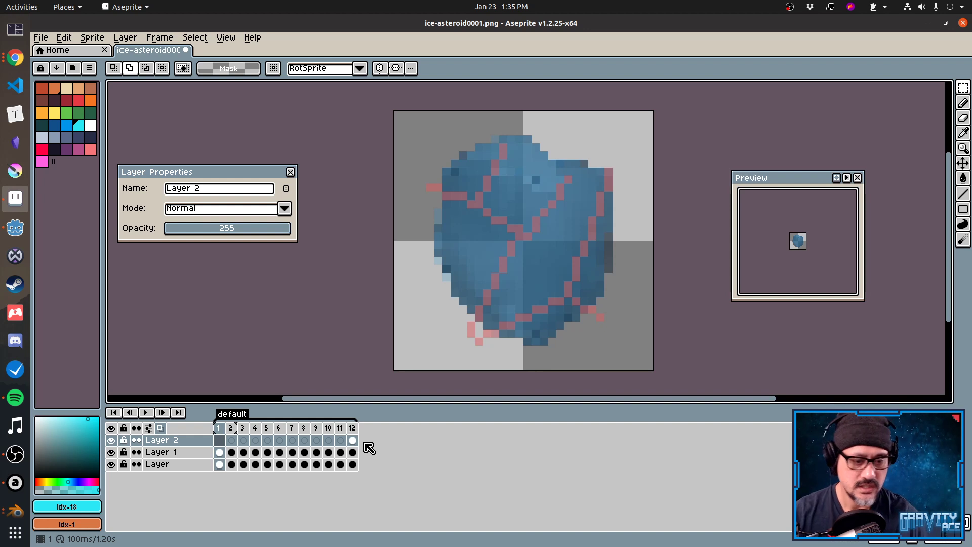
Pencil 1 px cyan cracks in frame 1 of Layer 2, zigzagging from the upper-left edge through the centre to the upper-right edge, with a branch to the top.
click(78, 124)
key(b)
click(446, 179)
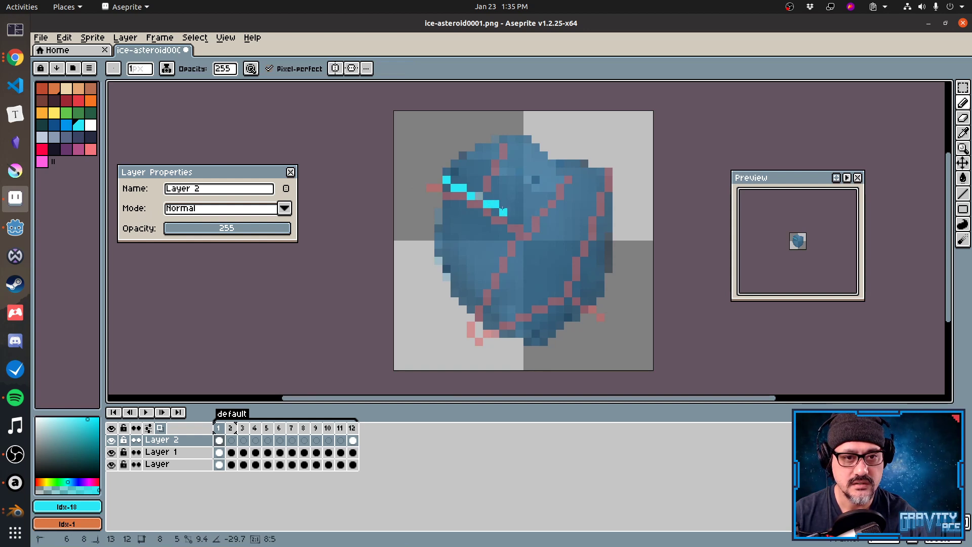
shift+click(512, 212)
shift+click(528, 147)
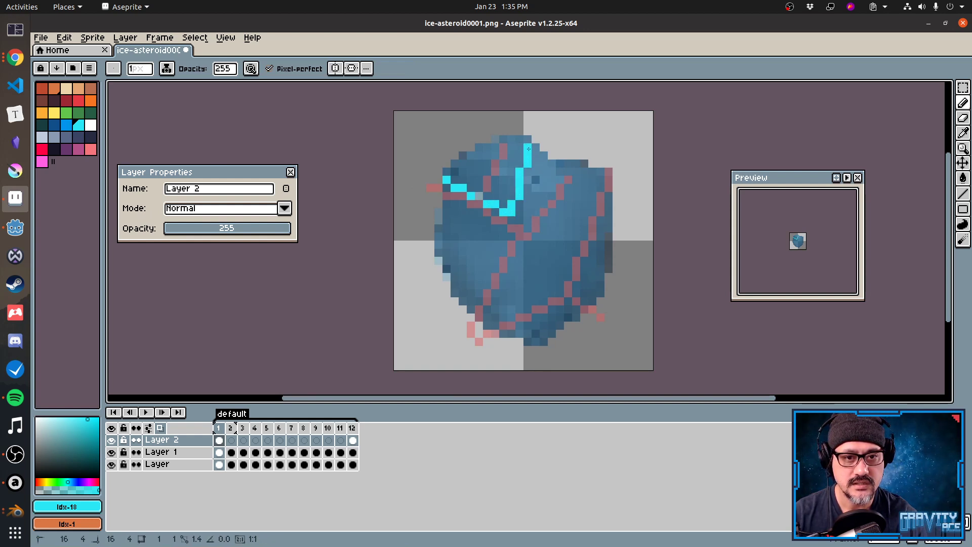
click(517, 220)
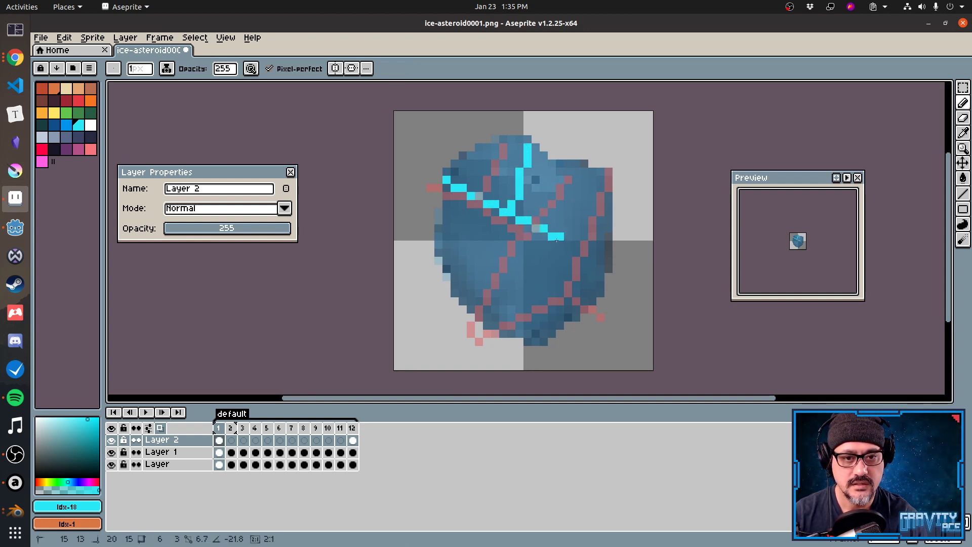
shift+click(552, 236)
shift+click(586, 177)
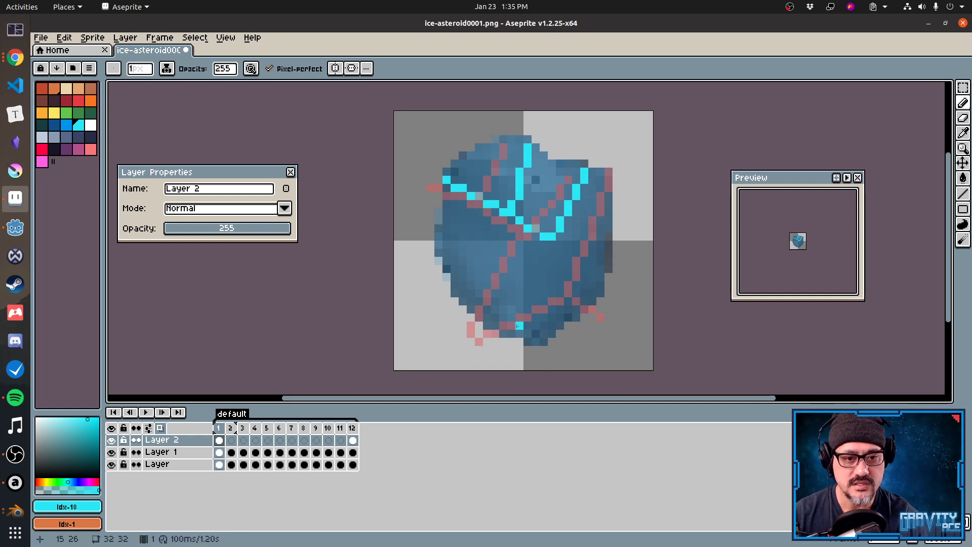
Add a short cyan crack along the asteroid's lower-right edge and a long one from the central junction to the bottom in frame 1.
click(528, 342)
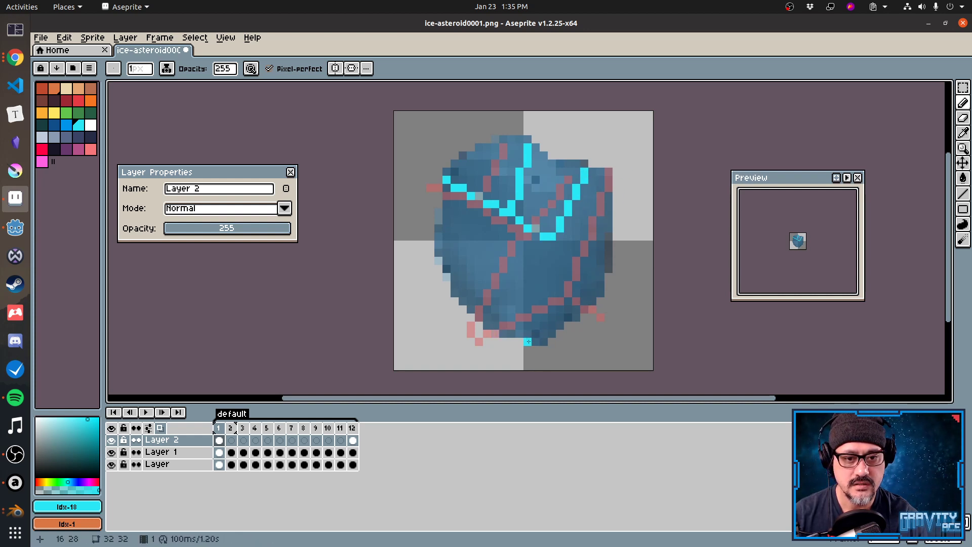
shift+click(576, 303)
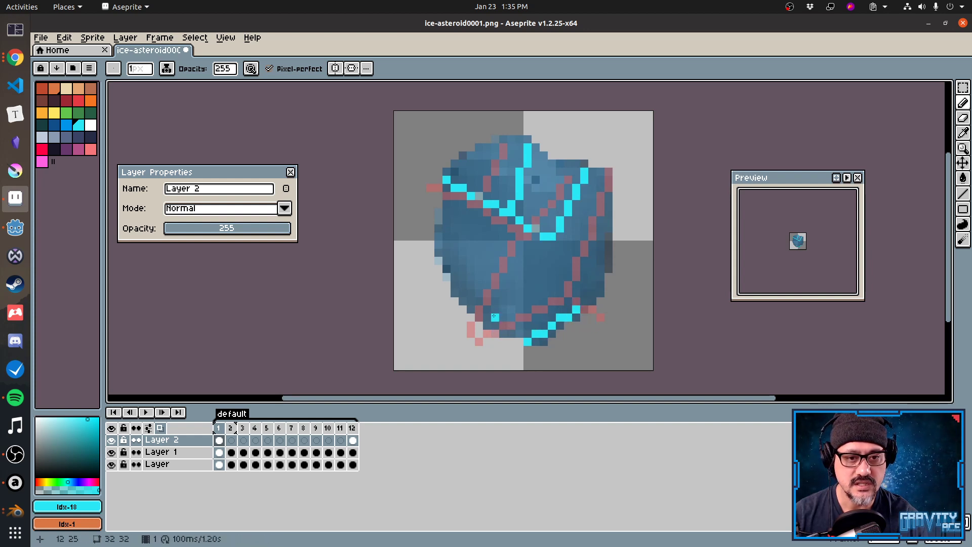
drag(536, 242, 503, 335)
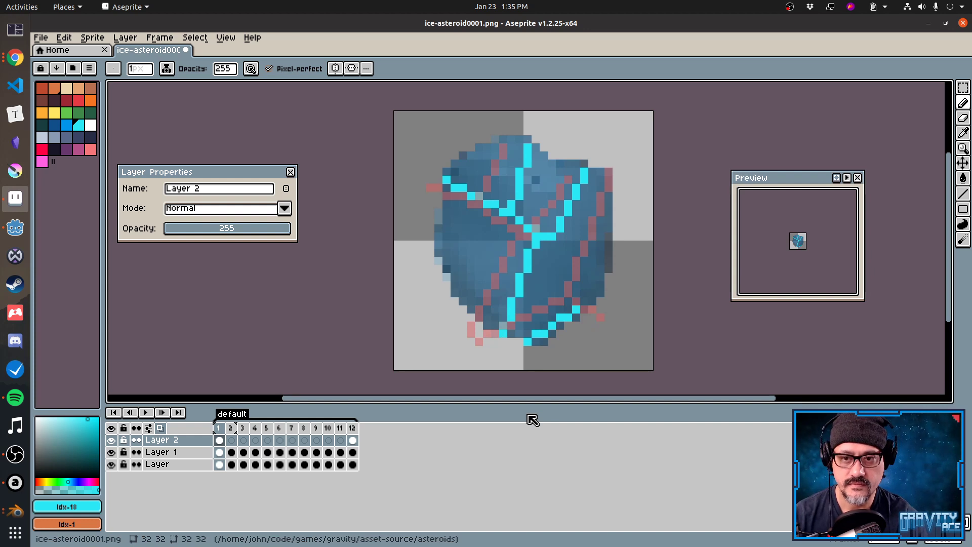
Play the animation and enlarge the asteroid in the preview to check the new cracks at a small size.
key(Return)
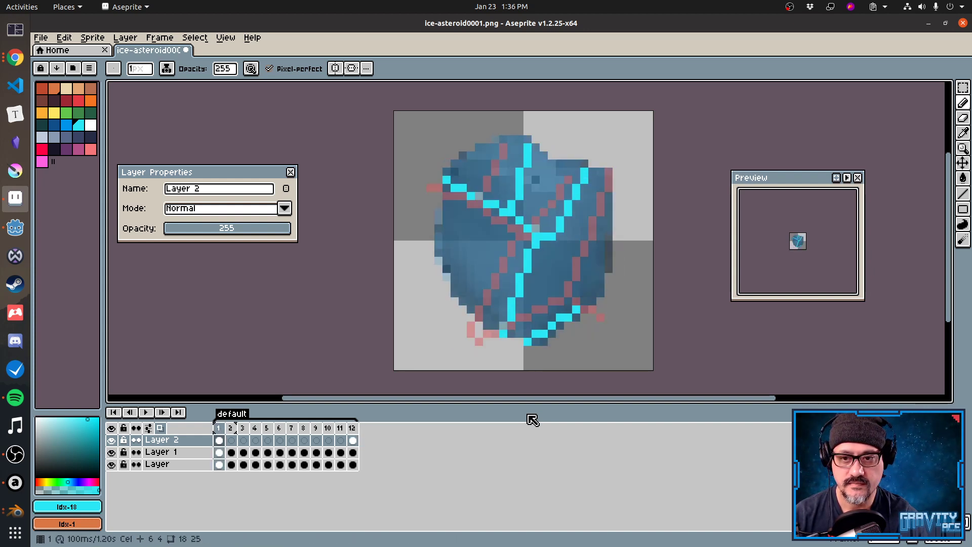
scroll(783, 275, up, 5)
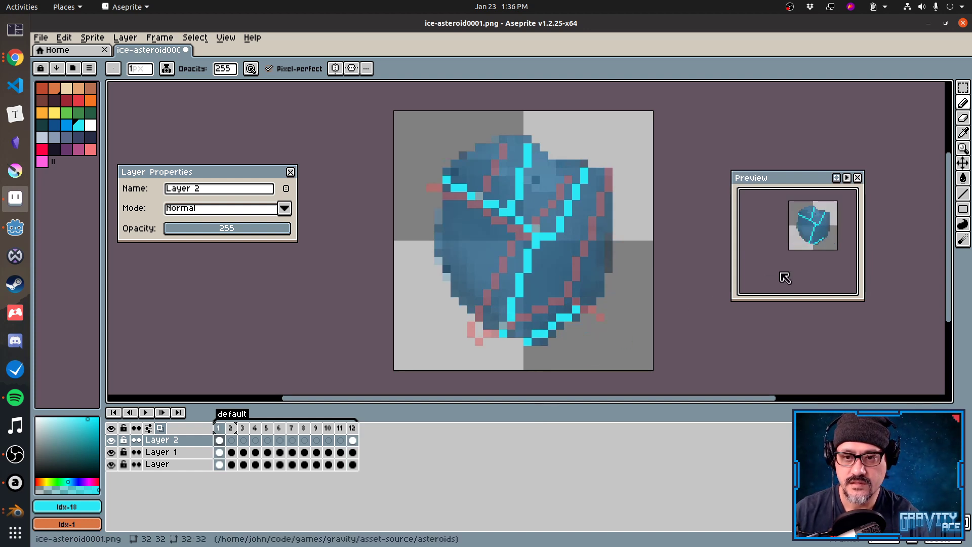
scroll(774, 289, down, 4)
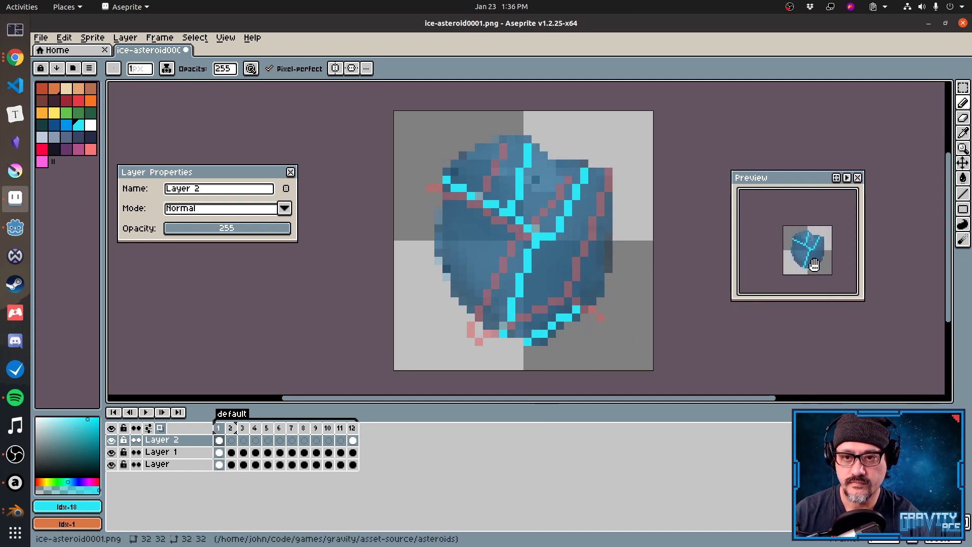
scroll(817, 268, down, 1)
scroll(817, 268, up, 1)
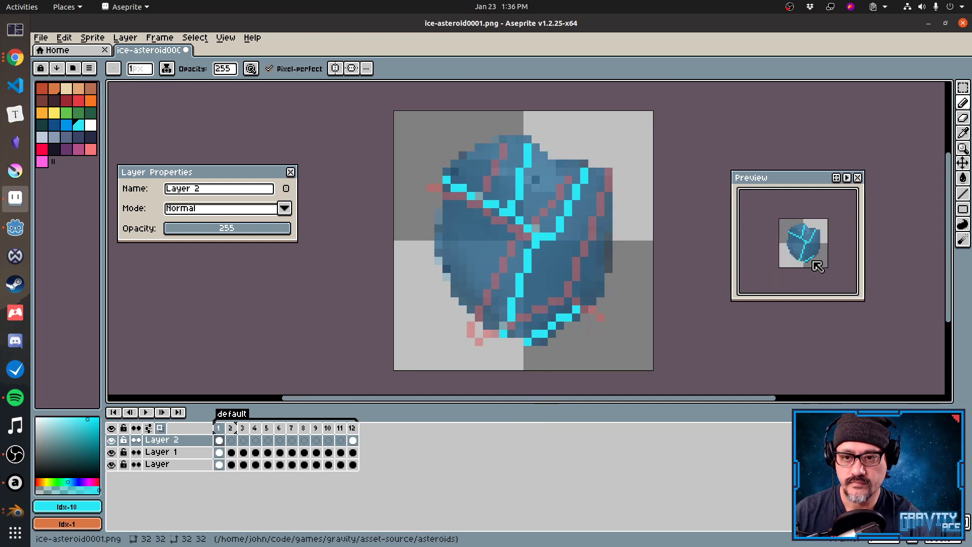
scroll(817, 267, down, 1)
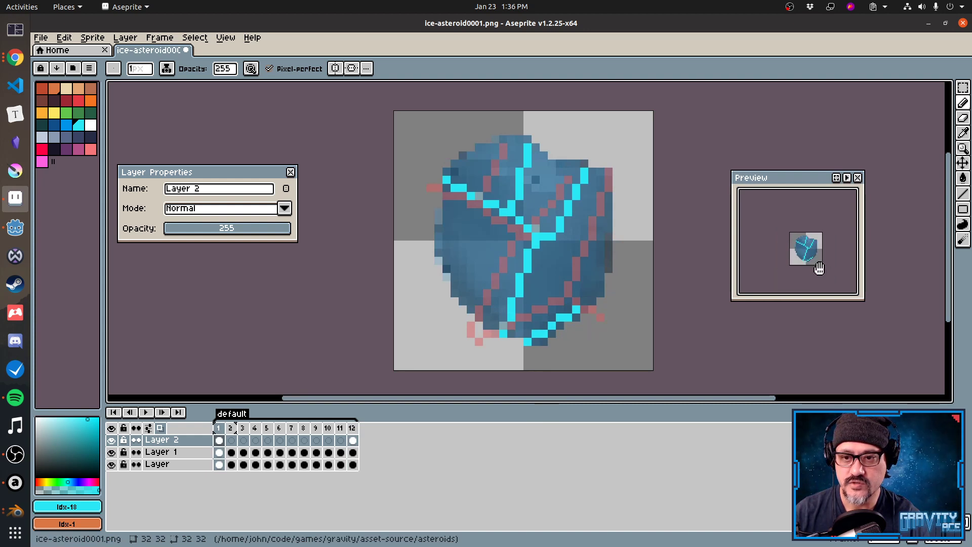
key(Return)
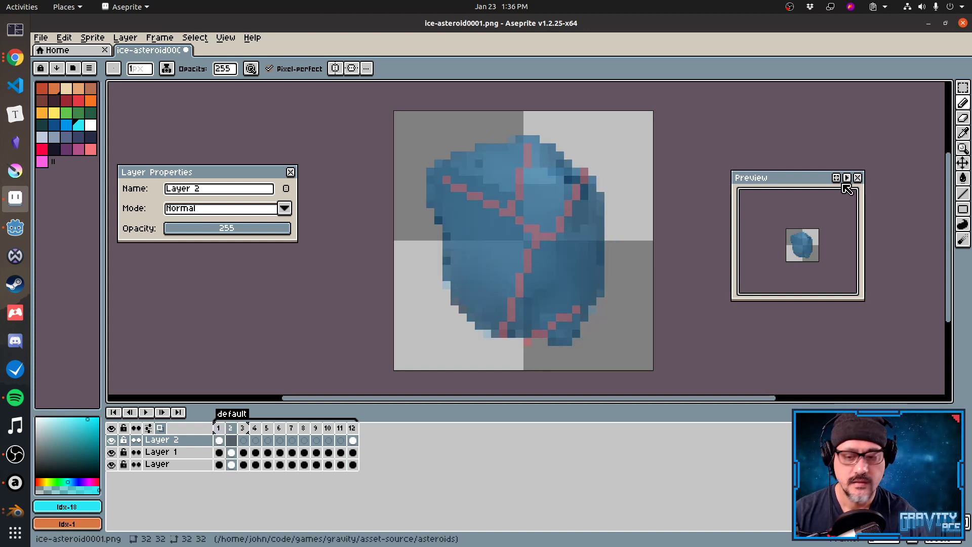
Compare frames 1 and 2 of Layer 2, and draw a slanted cyan crack across the asteroid's upper-left bulge in frame 2.
key(Left)
key(Right)
key(Left)
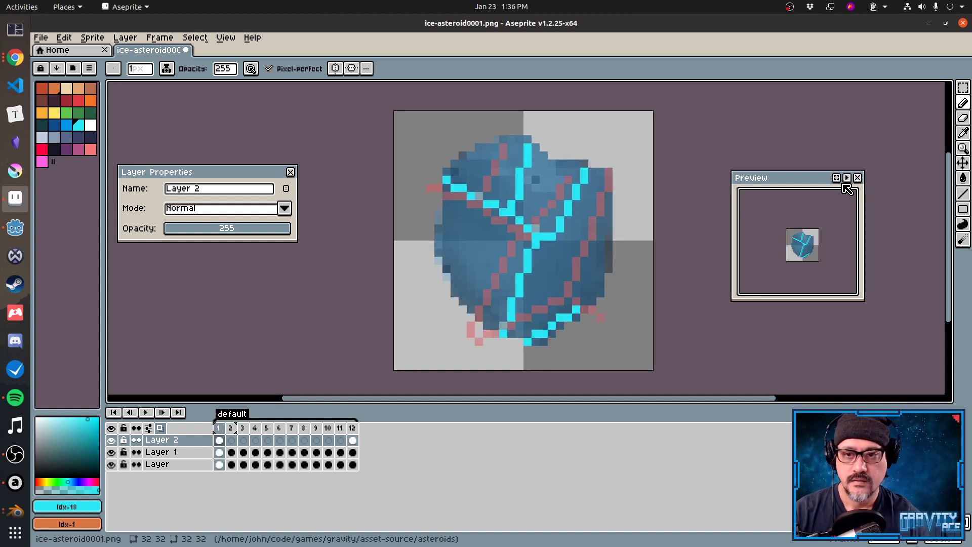
key(Right)
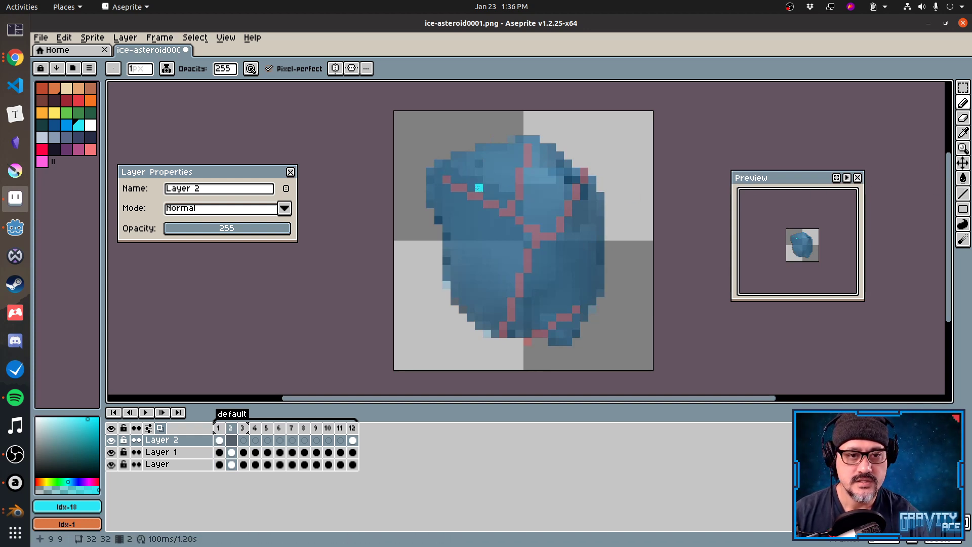
click(439, 220)
shift+click(470, 159)
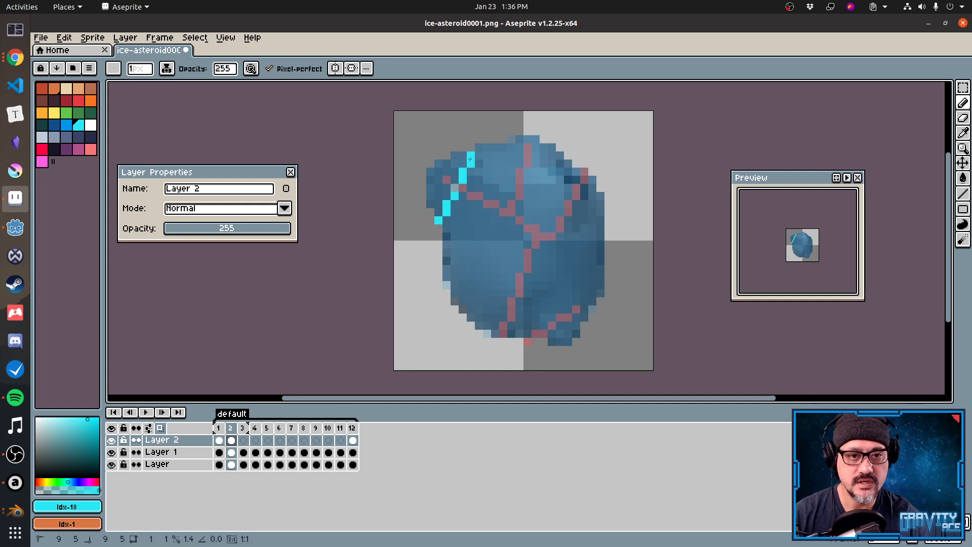
Draw frame 2's branching cyan crack from the upper-right edge to near the centre, with branches to the right edge and the bottom.
click(567, 163)
shift+click(536, 221)
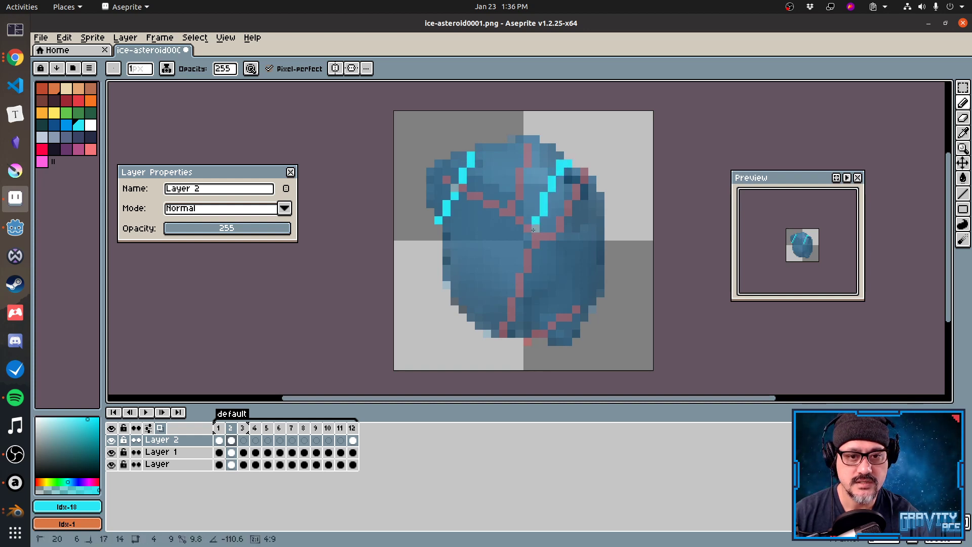
shift+click(598, 242)
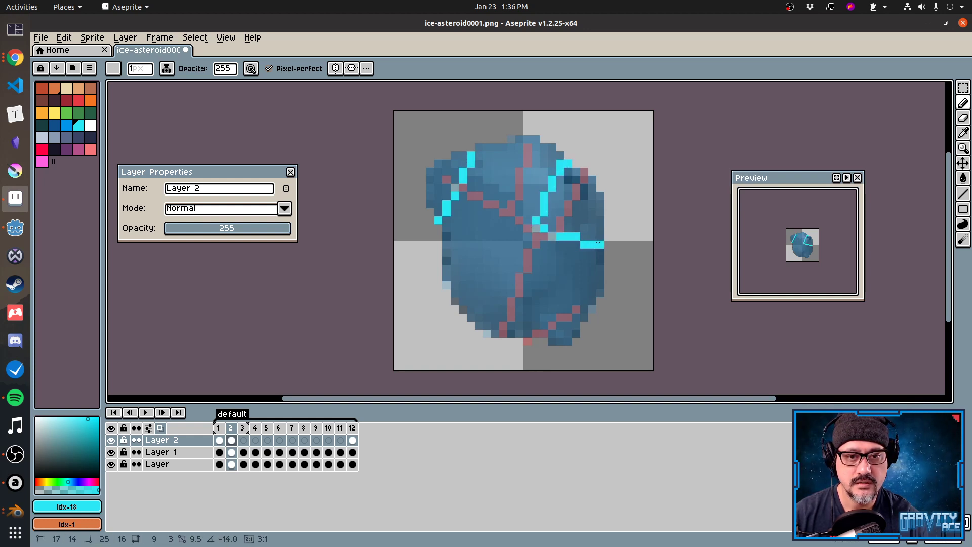
click(551, 241)
shift+click(545, 279)
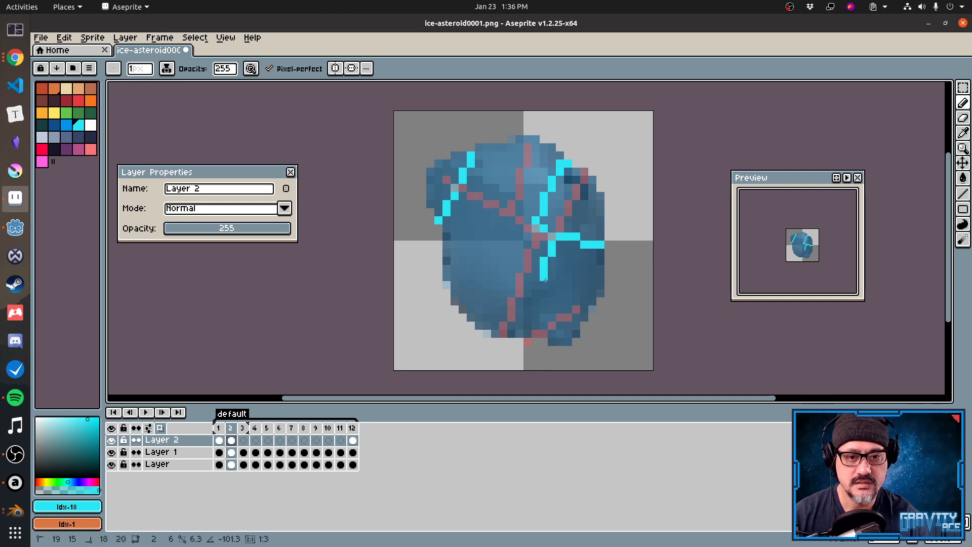
shift+click(544, 335)
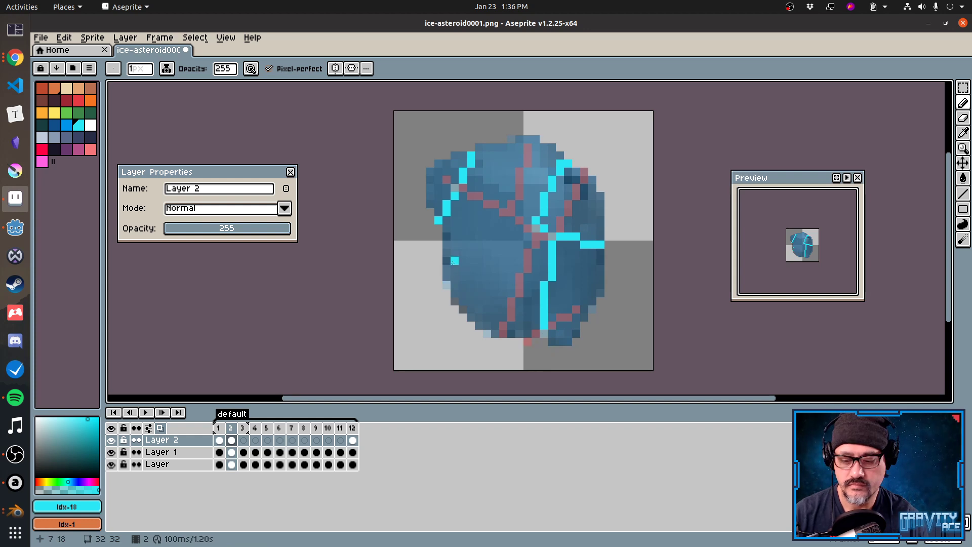
Flip back and forth between frames 12, 1 and 2 of Layer 2 to compare how the cracks move with the rotation.
key(Left)
key(Left)
key(Right)
key(Right)
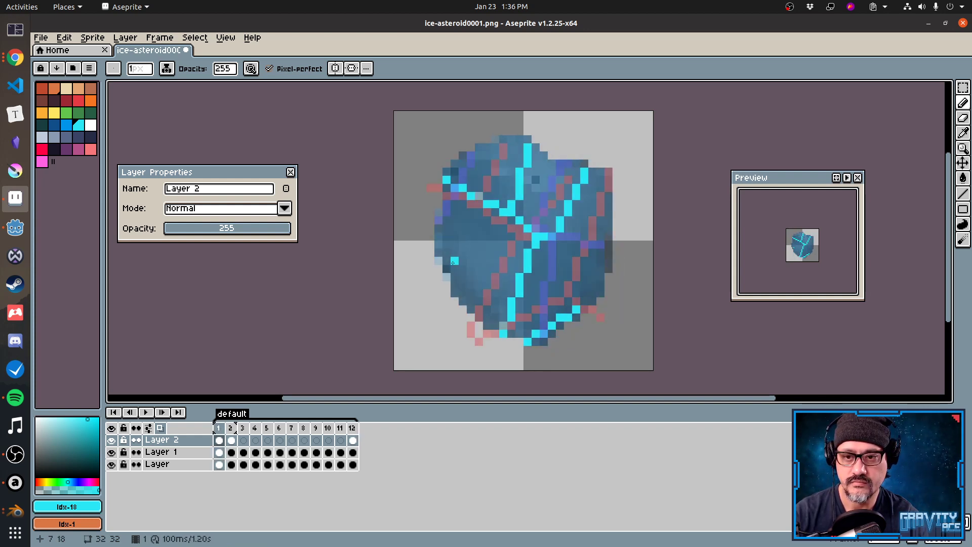
key(Left)
key(Left)
key(Right)
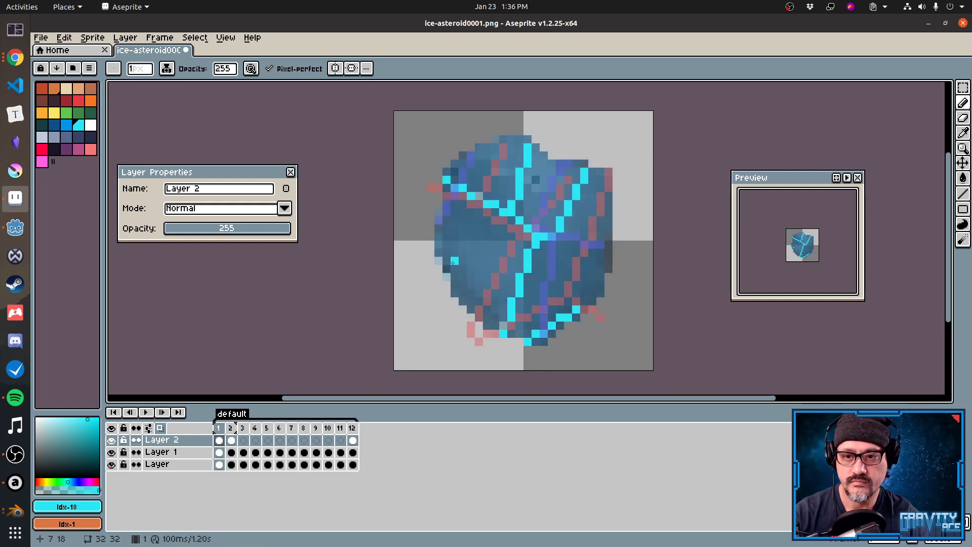
key(Left)
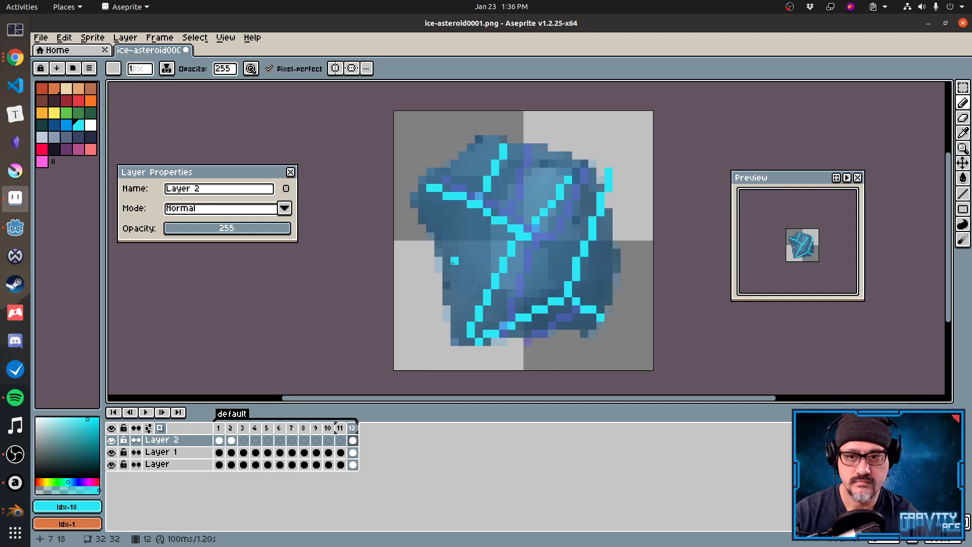
key(Right)
key(Left)
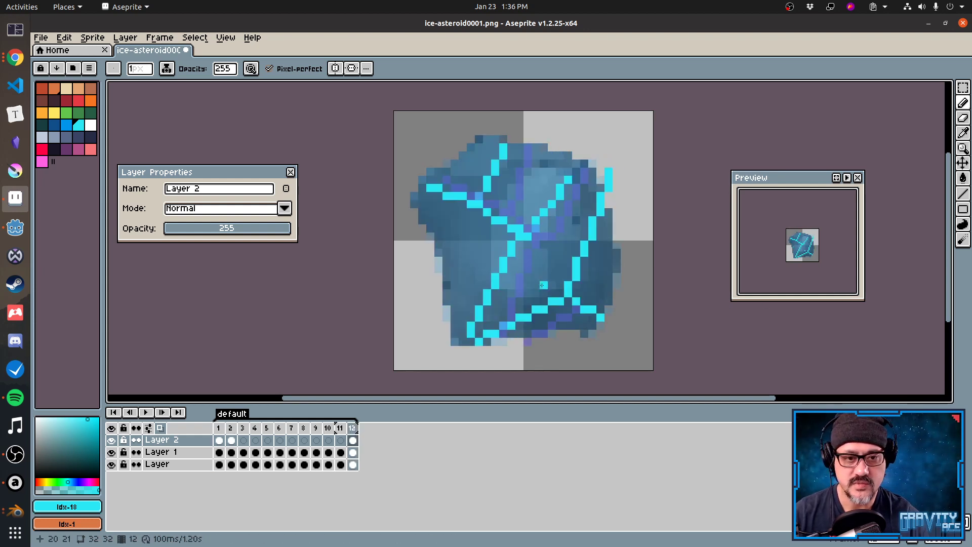
Draw a nearly horizontal cyan crack from the asteroid's left edge to the central junction in frames 12, 1 and 2.
drag(447, 252, 505, 239)
key(Right)
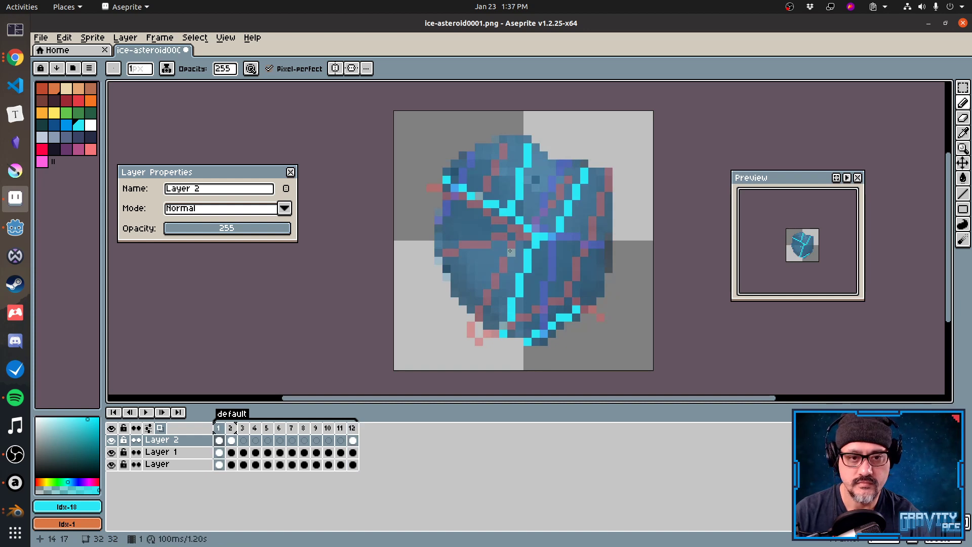
drag(439, 255, 529, 236)
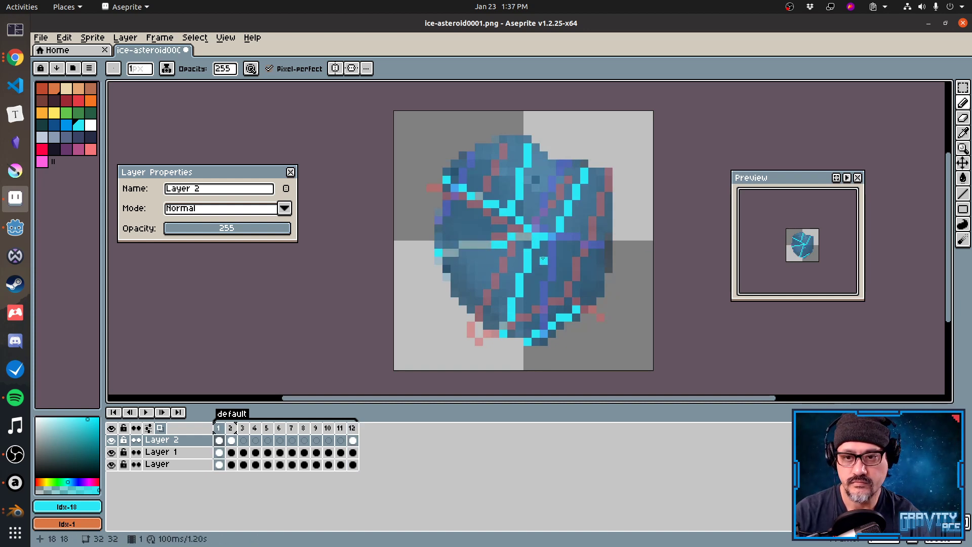
key(Right)
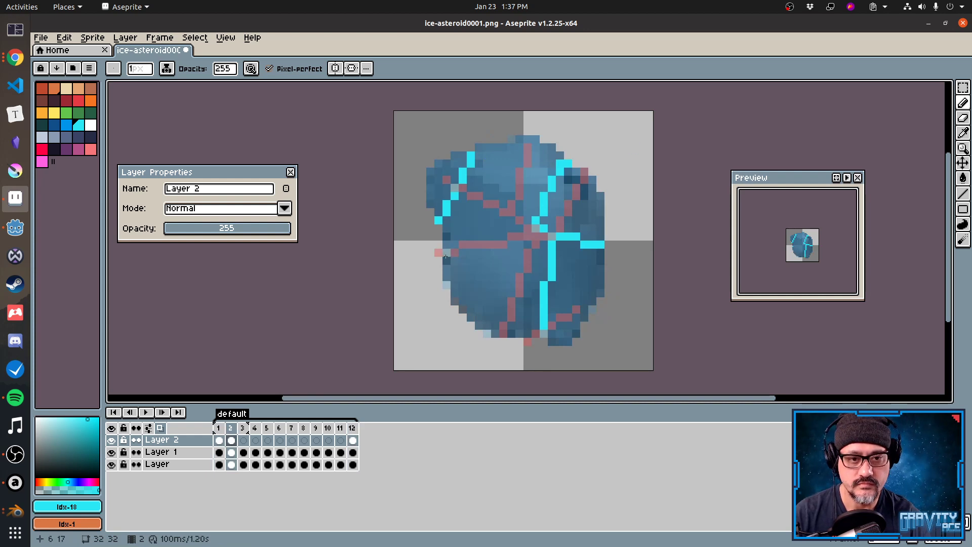
drag(447, 260, 546, 243)
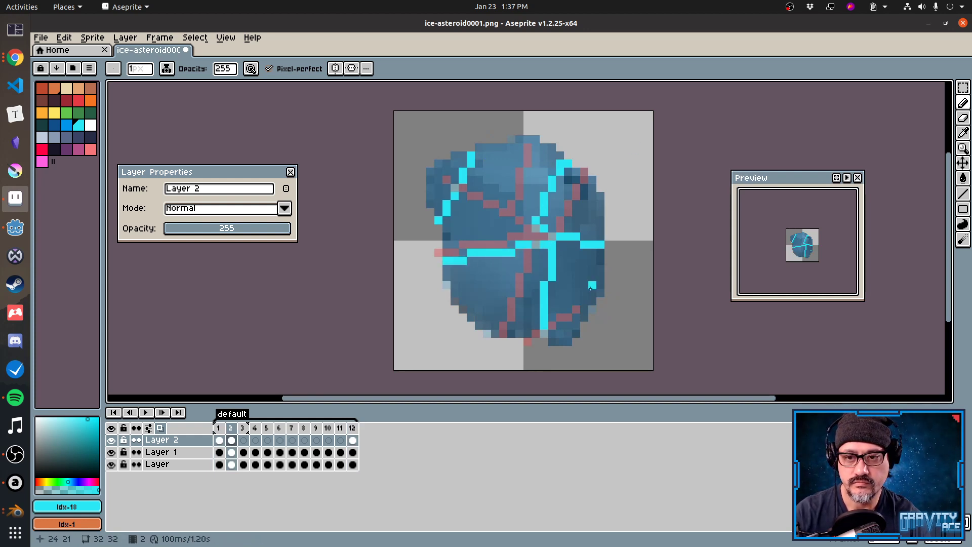
Step back and forth from frame 3 through frames 2, 1 and 12 to frame 11 to check the horizontal crack's motion.
key(Right)
key(Left)
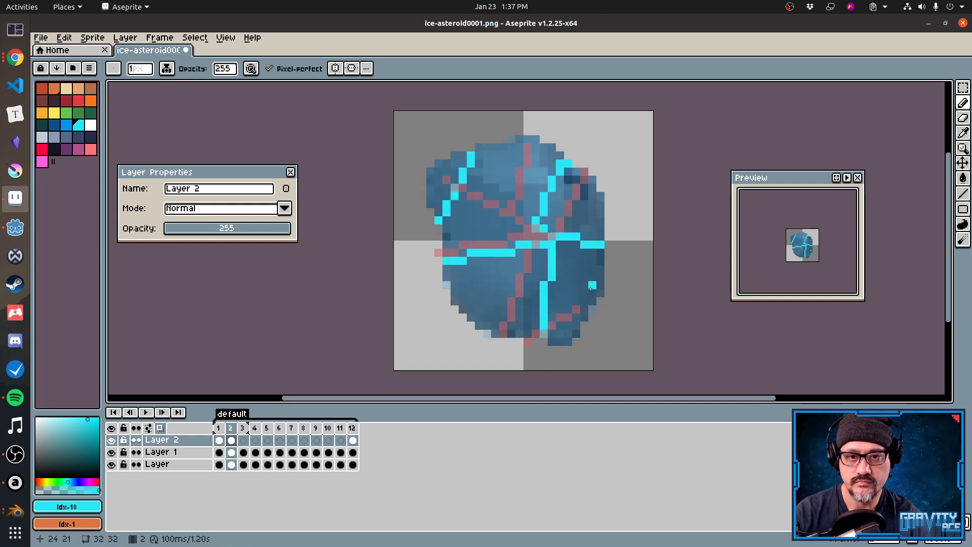
key(Right)
key(Left)
key(Left)
key(Left)
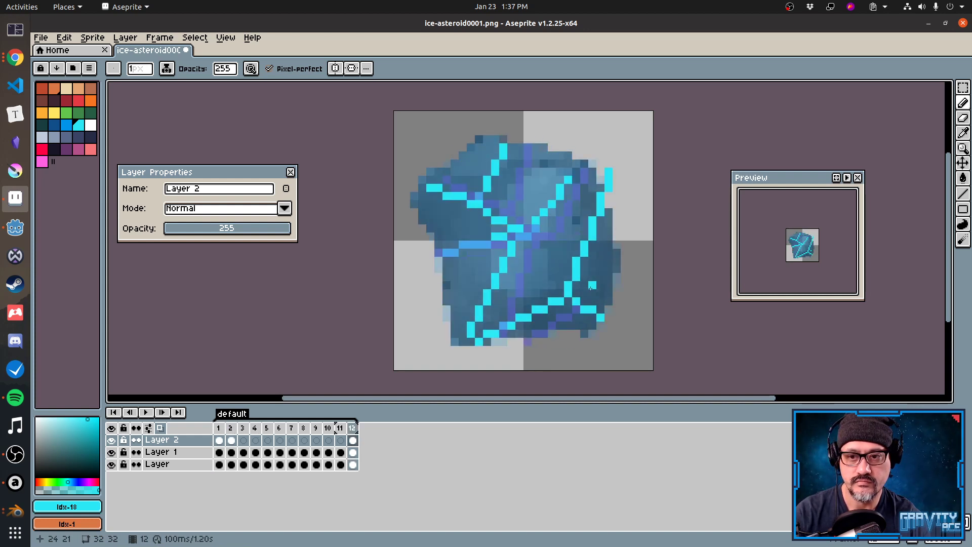
key(Right)
key(Right)
key(Right)
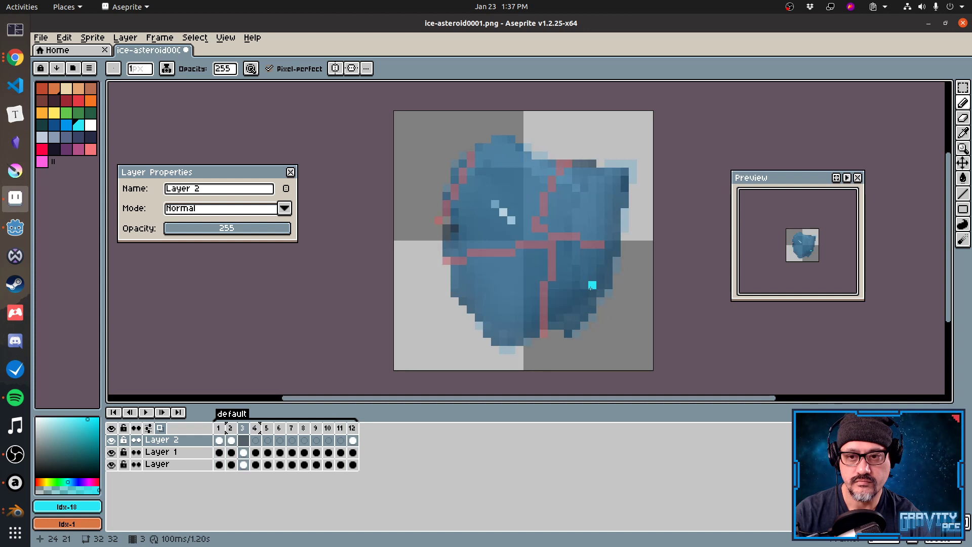
key(Left)
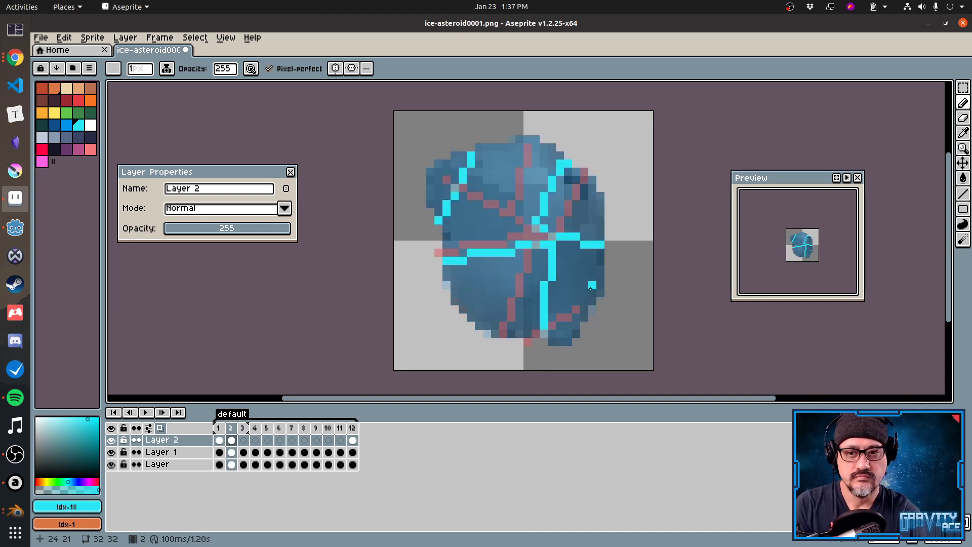
key(Left)
key(Left)
key(Left)
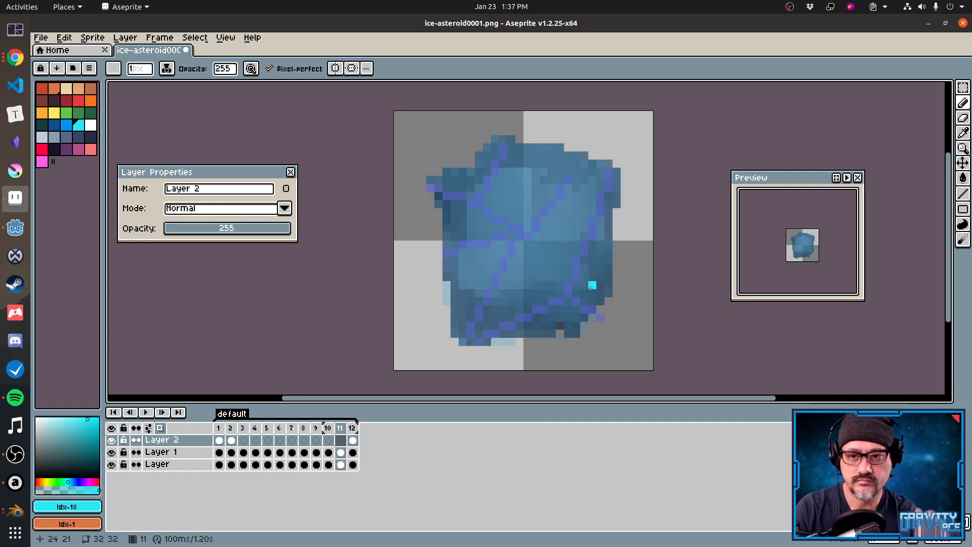
Flip repeatedly among frames 11, 12, 1 and 2 of Layer 2 to examine the crack continuity across the loop point.
key(Right)
key(Right)
key(Left)
key(Left)
key(Right)
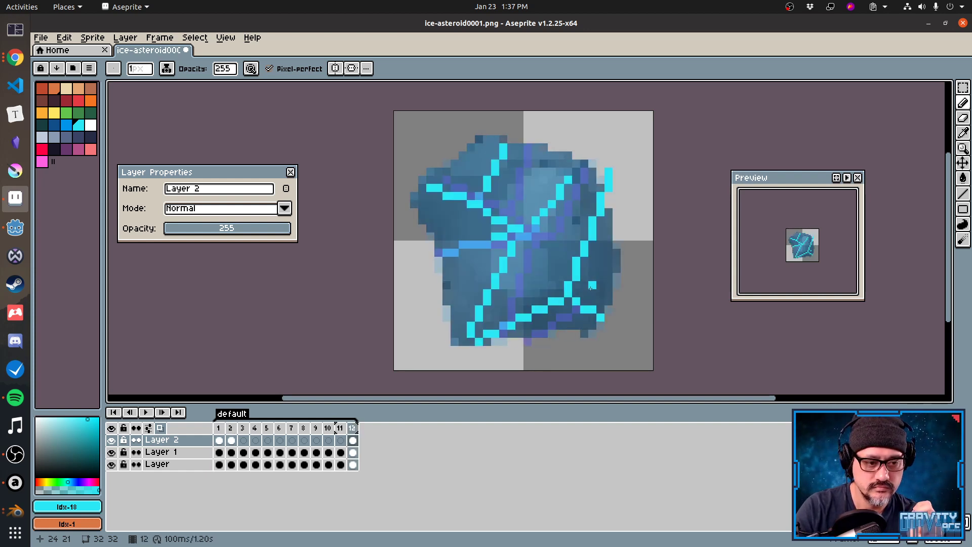
key(Right)
key(Right)
key(Left)
key(Left)
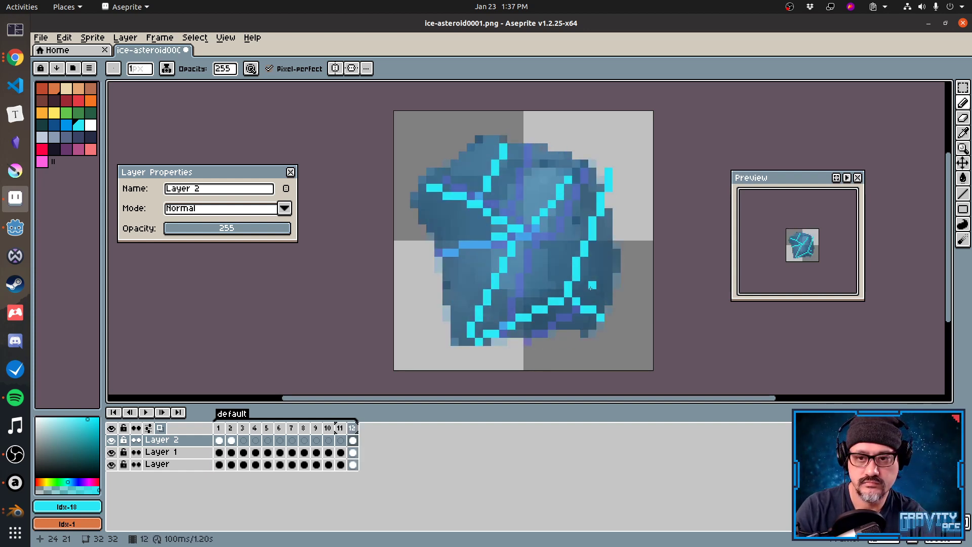
Flip among frames 12, 1, 2 and 3 of Layer 2 to compare the crack positions with the rotating rock.
key(Right)
key(Right)
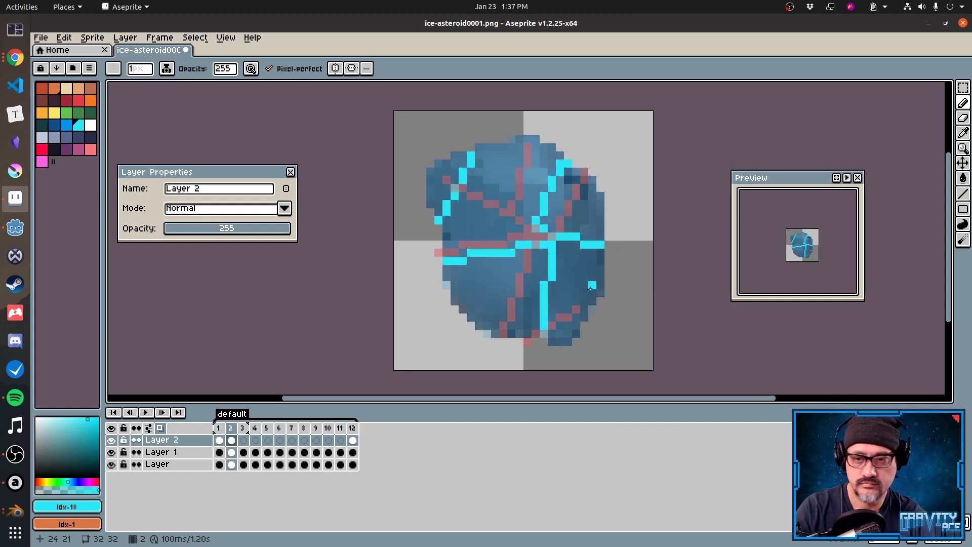
key(Right)
key(Left)
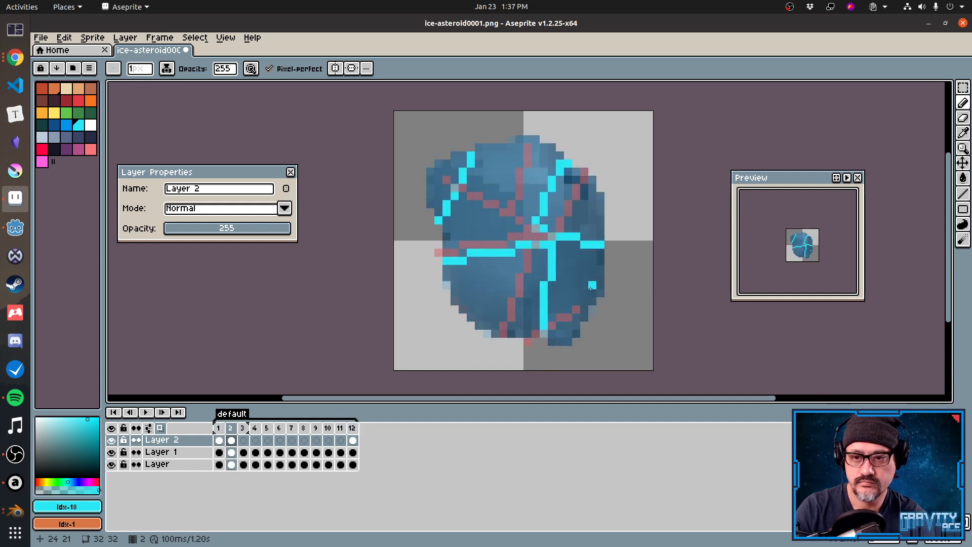
key(Right)
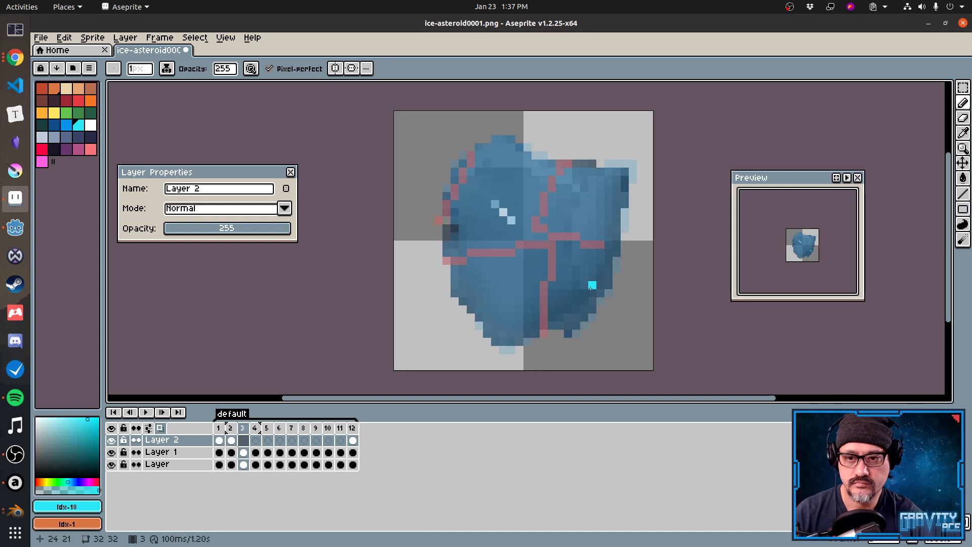
key(Left)
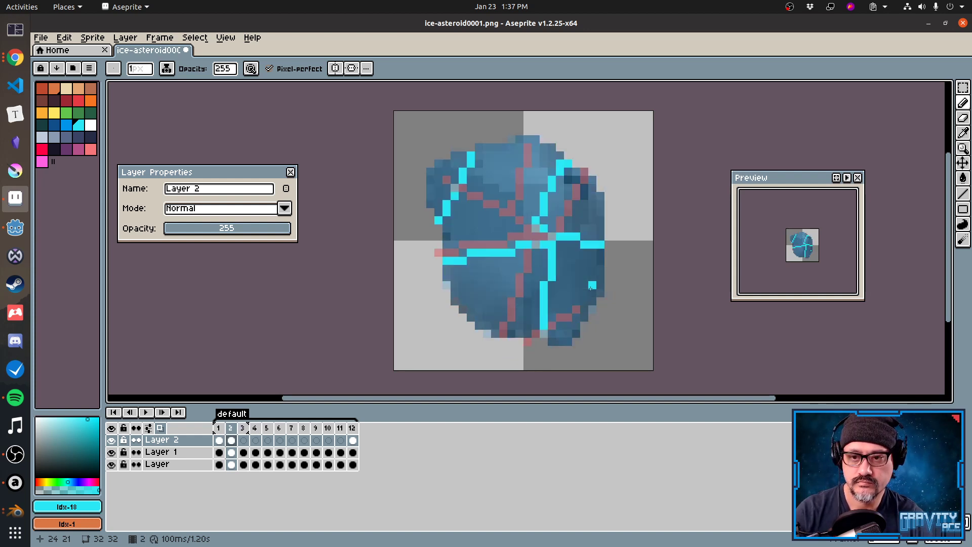
key(Right)
key(Left)
key(Left)
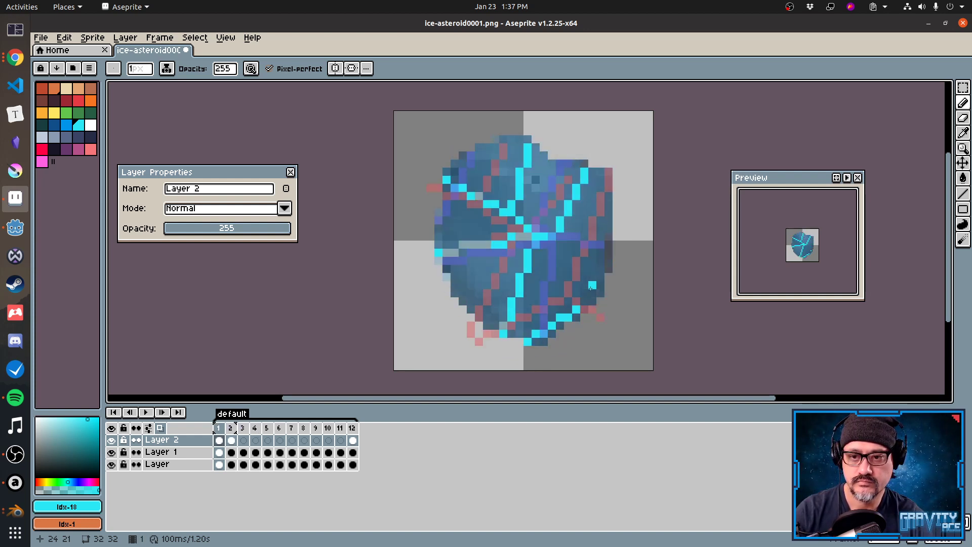
Erase the cyan crack along the asteroid's upper-left edge in frame 2 of Layer 2.
key(Right)
key(b)
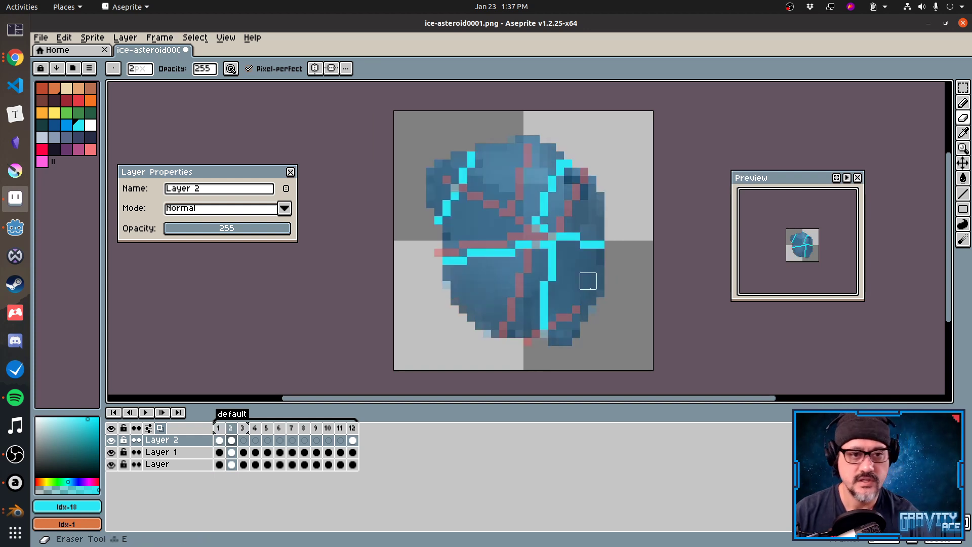
drag(459, 176, 419, 233)
key(b)
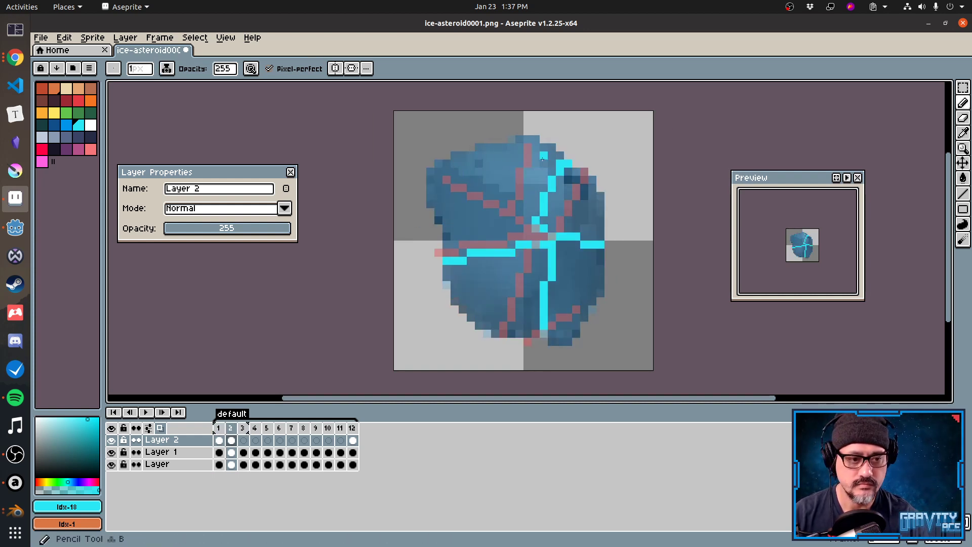
Draw a diagonal cyan crack about 13 px long from the asteroid's upper-left edge towards the central junction in frame 2.
key(Left)
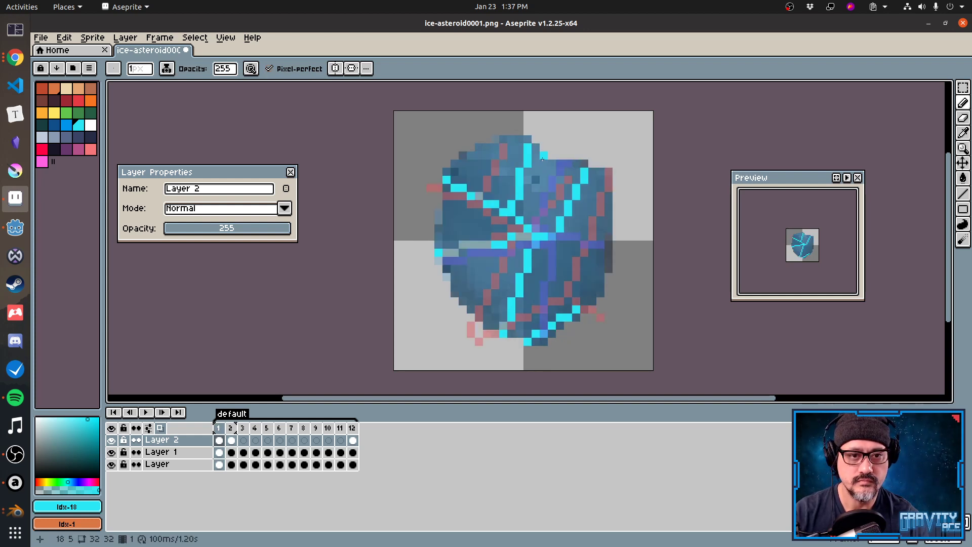
key(Right)
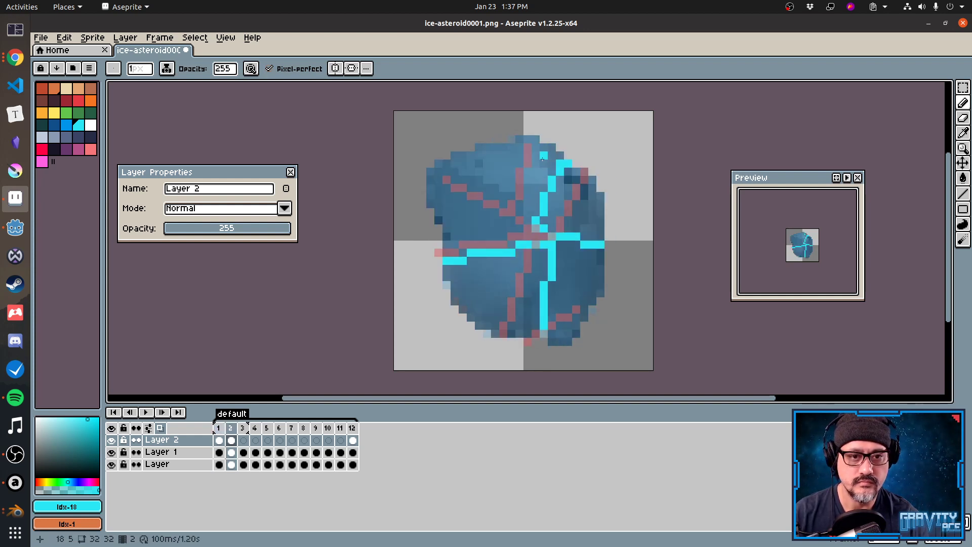
click(446, 164)
click(538, 222)
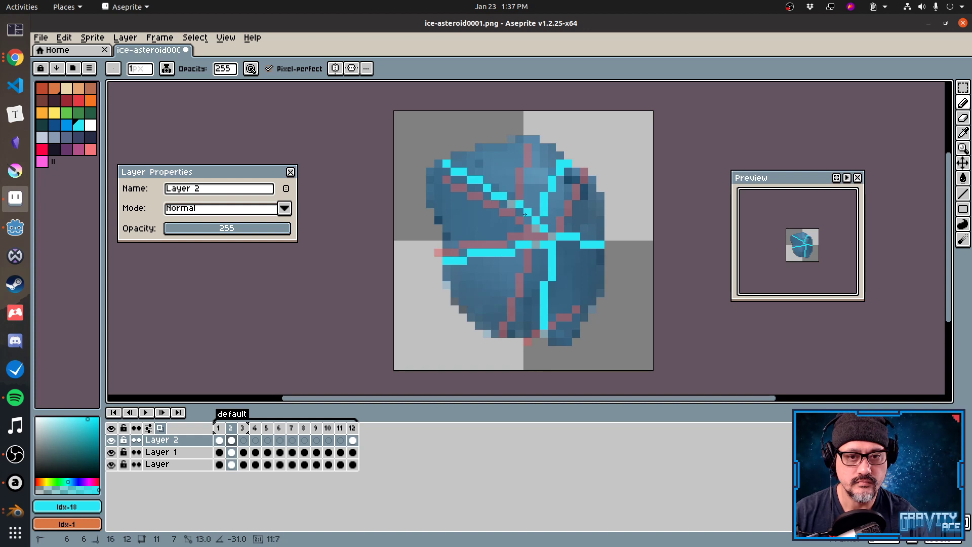
Flip back and forth between frames 12, 1 and 2 to check how the diagonal crack moves.
key(Left)
key(Left)
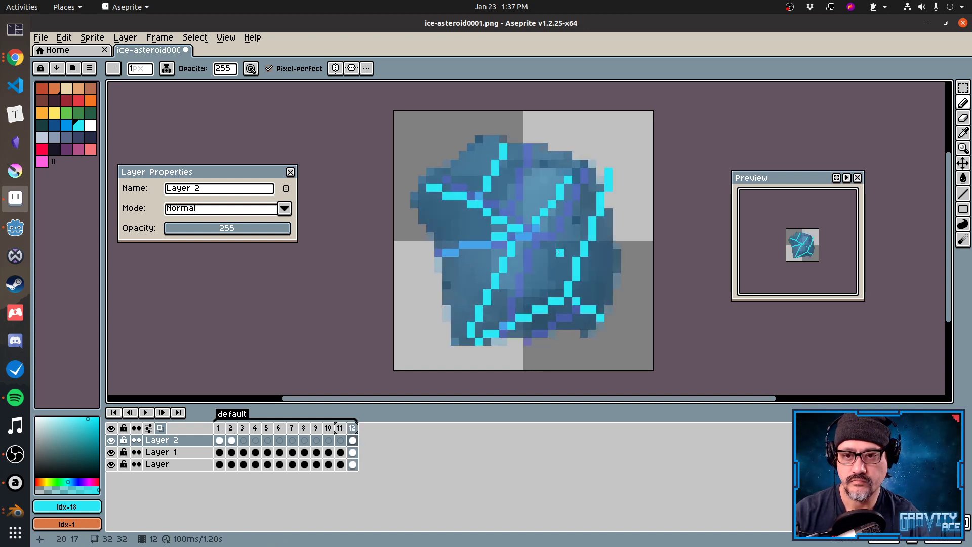
key(Right)
key(Right)
key(Left)
key(Left)
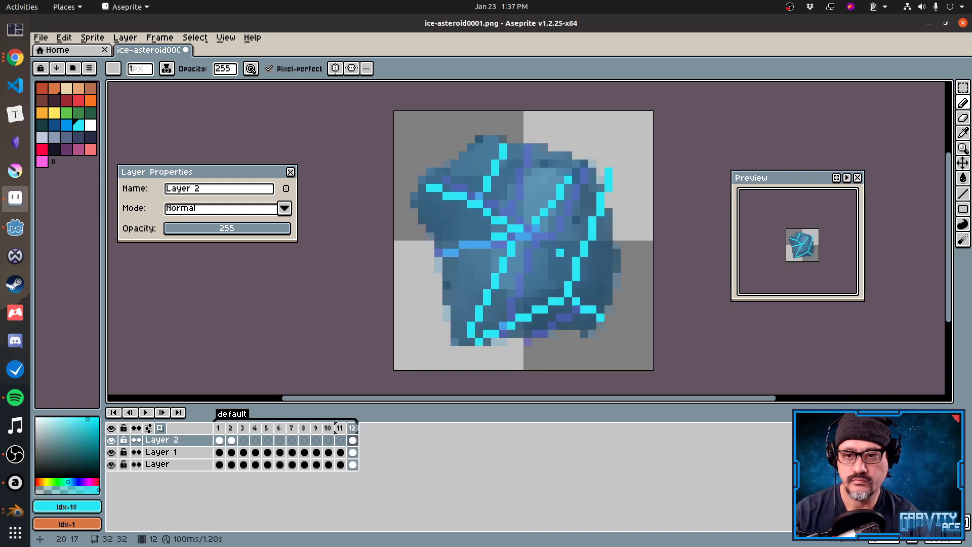
key(Right)
key(Right)
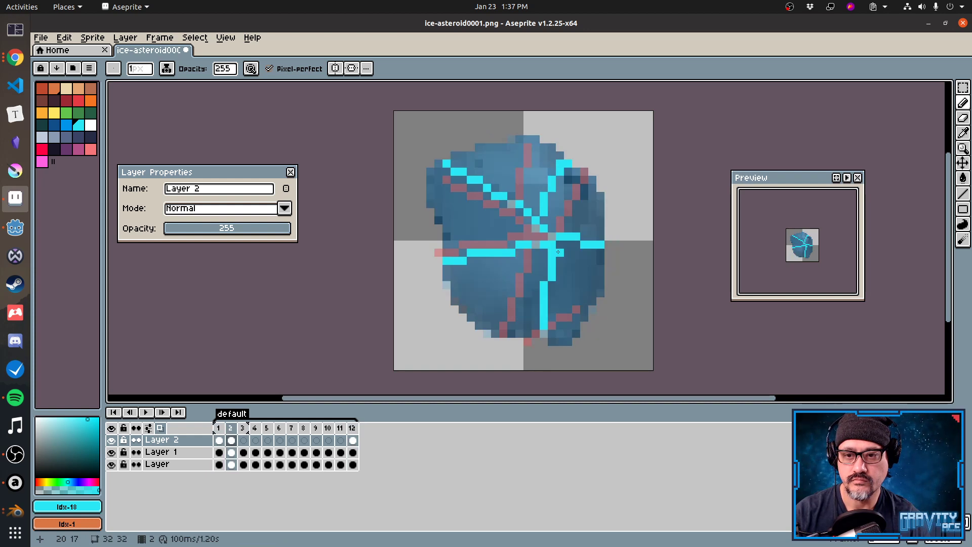
Alternate between frames 2 and 3 to compare the cracks with the next rock shape.
key(Right)
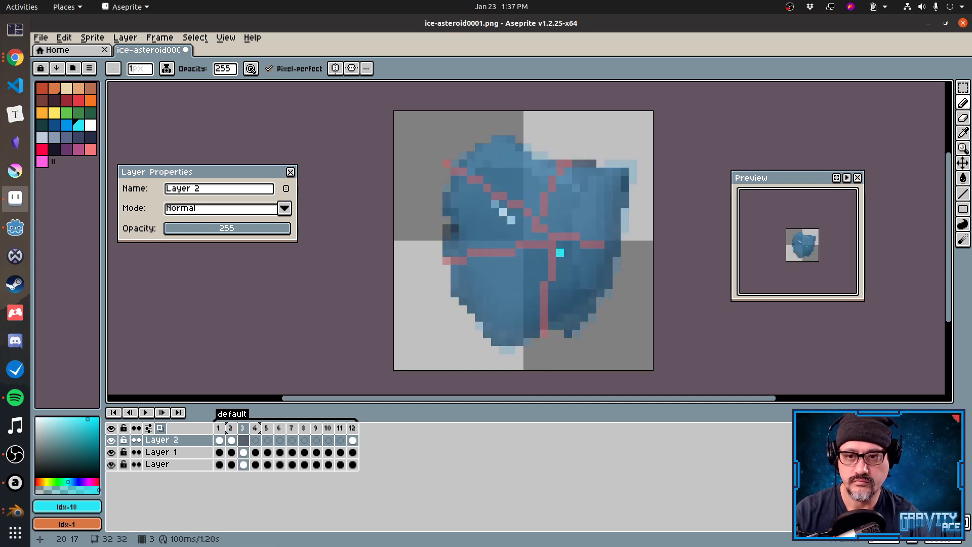
key(Left)
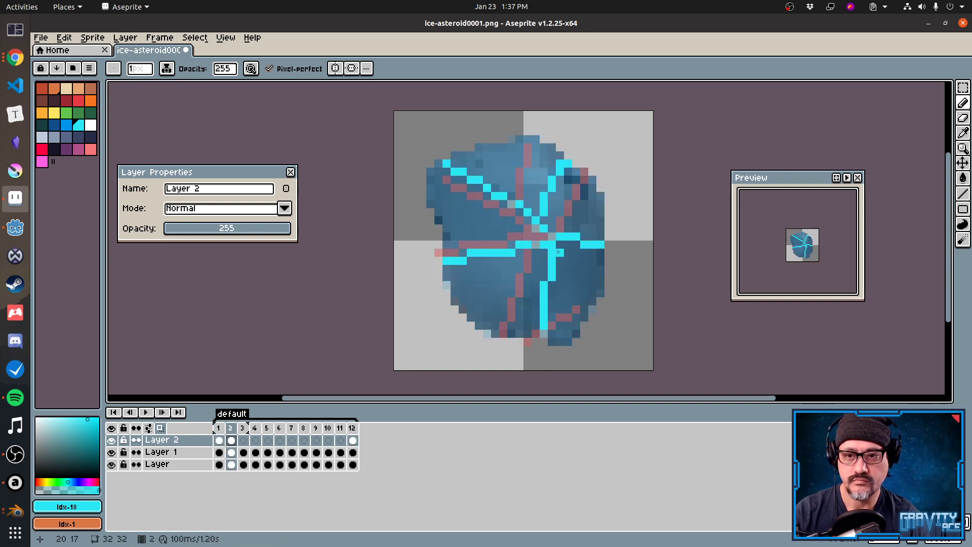
key(Right)
key(Left)
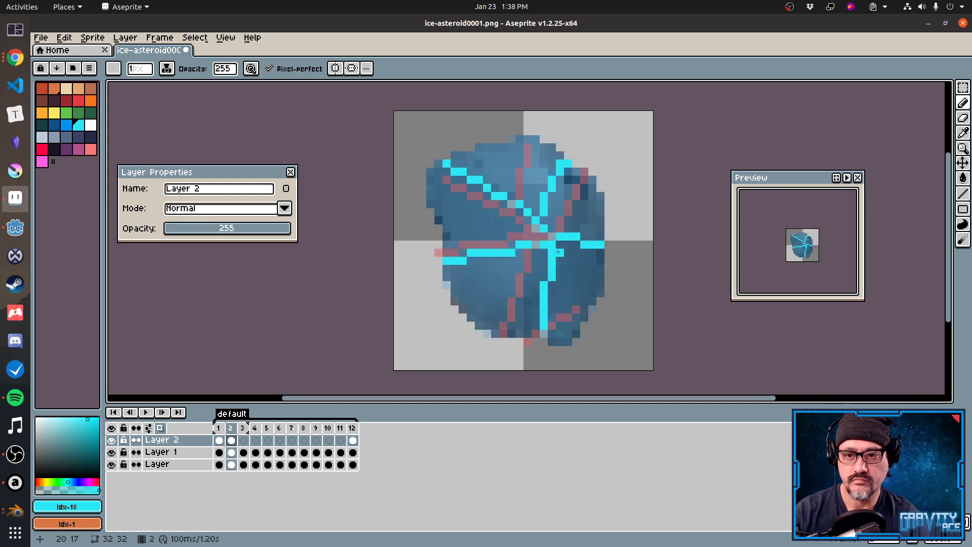
key(Right)
key(Left)
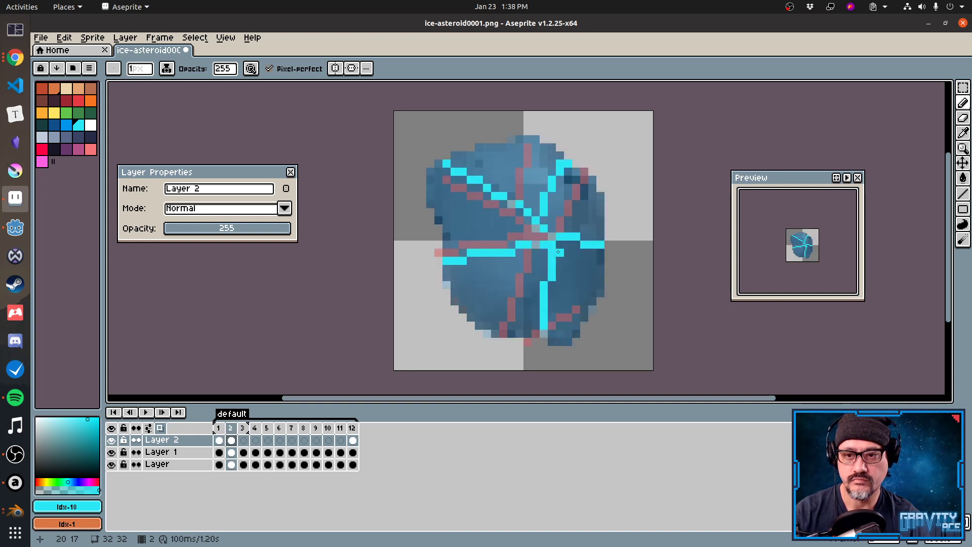
key(Right)
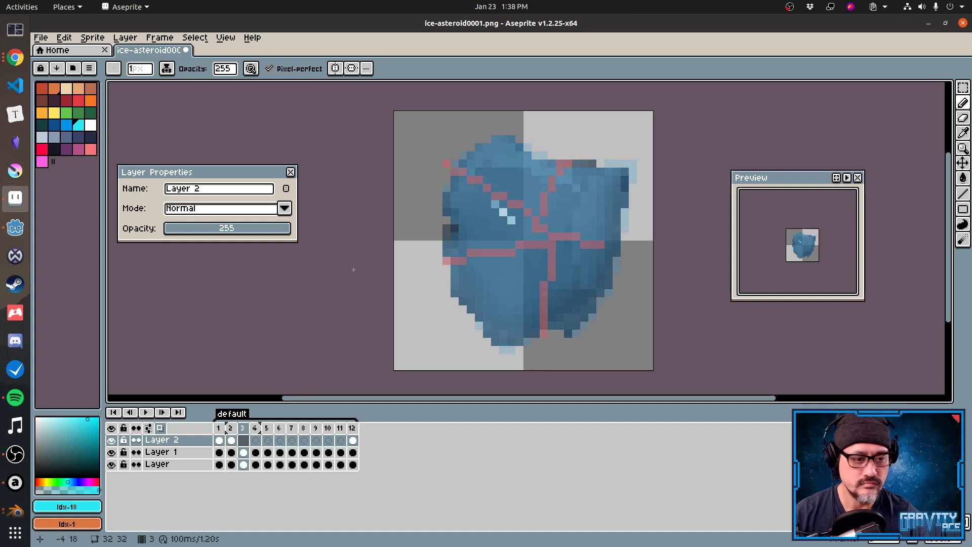
Hide and show Layer 1 and the base layer one after the other in frame 3 to inspect what each contains.
click(112, 452)
click(112, 452)
click(112, 465)
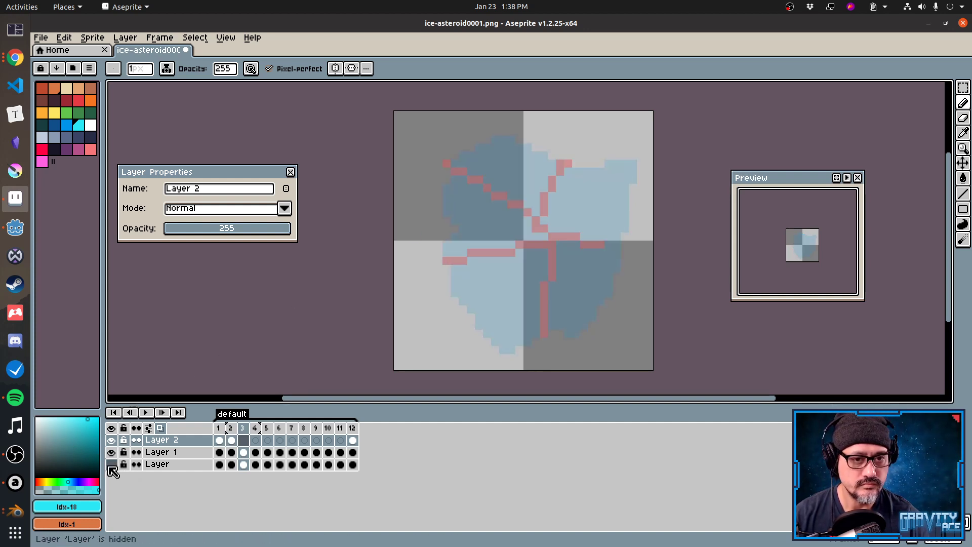
click(112, 465)
click(111, 452)
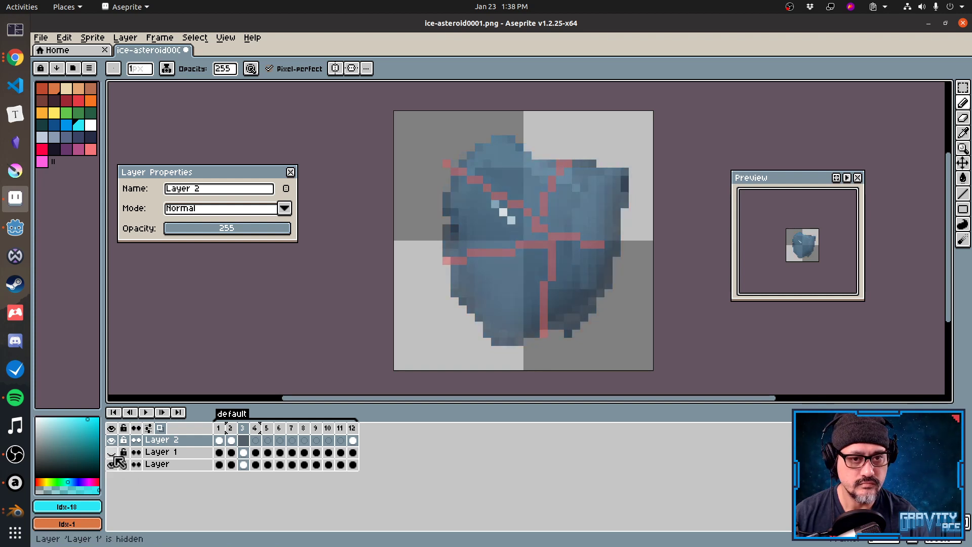
click(112, 453)
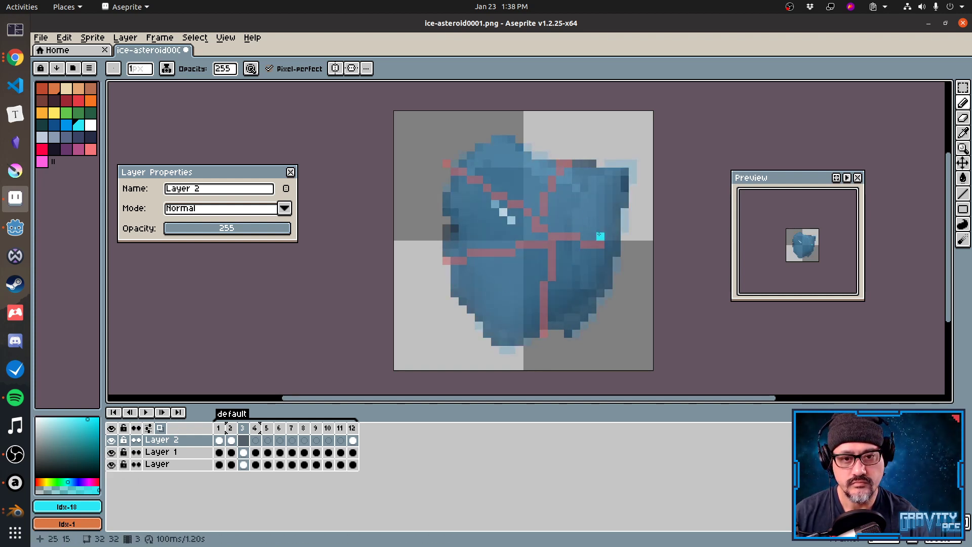
key(Return)
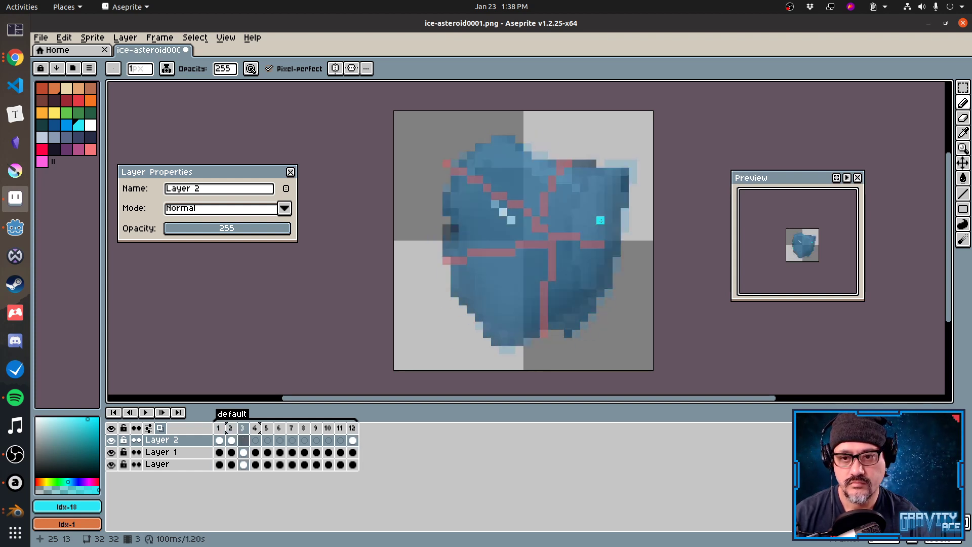
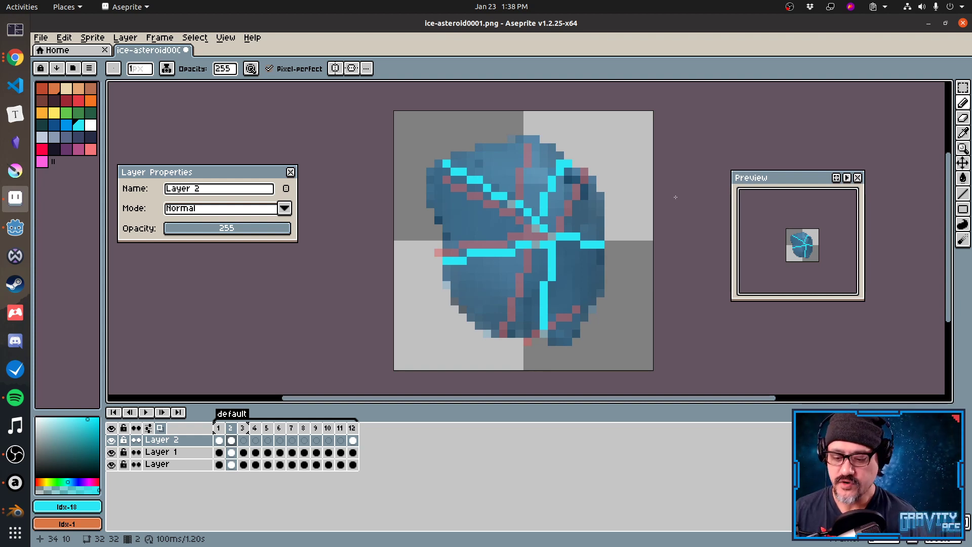
Step from frame 3 back to frame 11 and around the loop to frame 12 to review the crack motion.
key(Right)
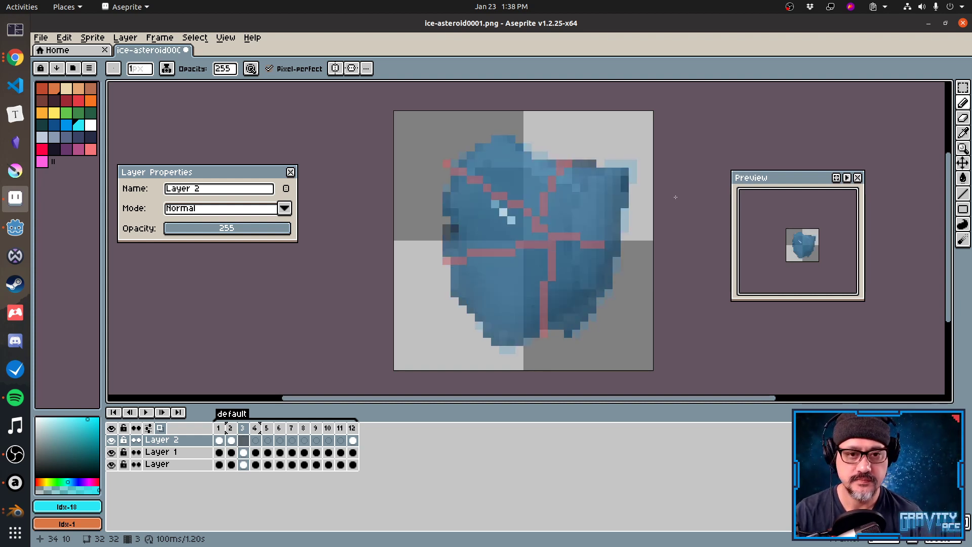
key(Left)
key(Left)
key(Left)
key(Left)
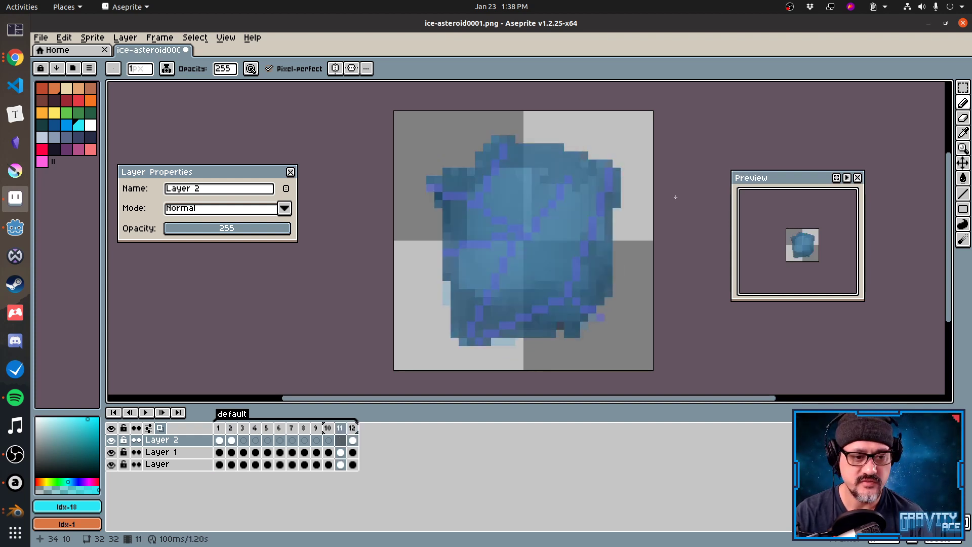
key(Right)
key(Right)
key(Left)
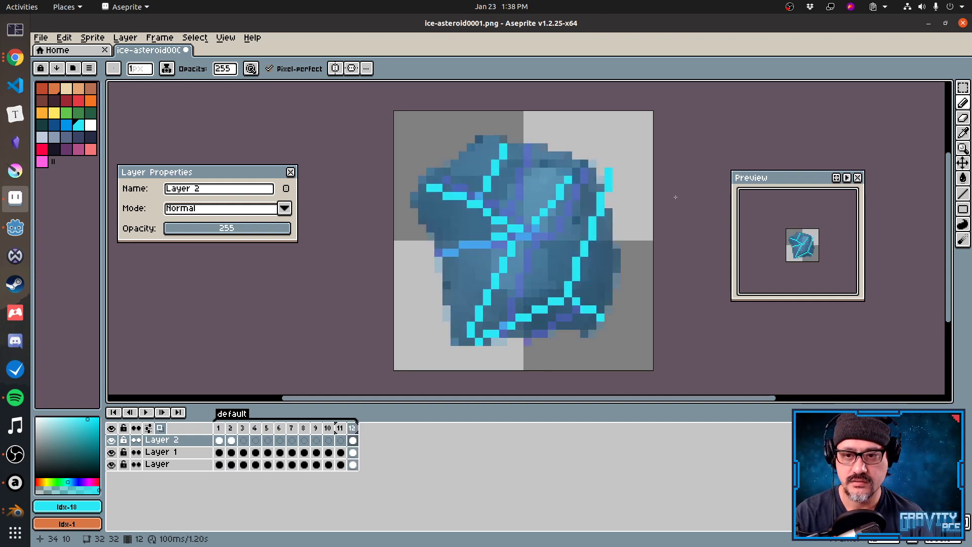
Flip repeatedly among frames 12, 1 and 2 to examine how the cracks shift between them.
key(Right)
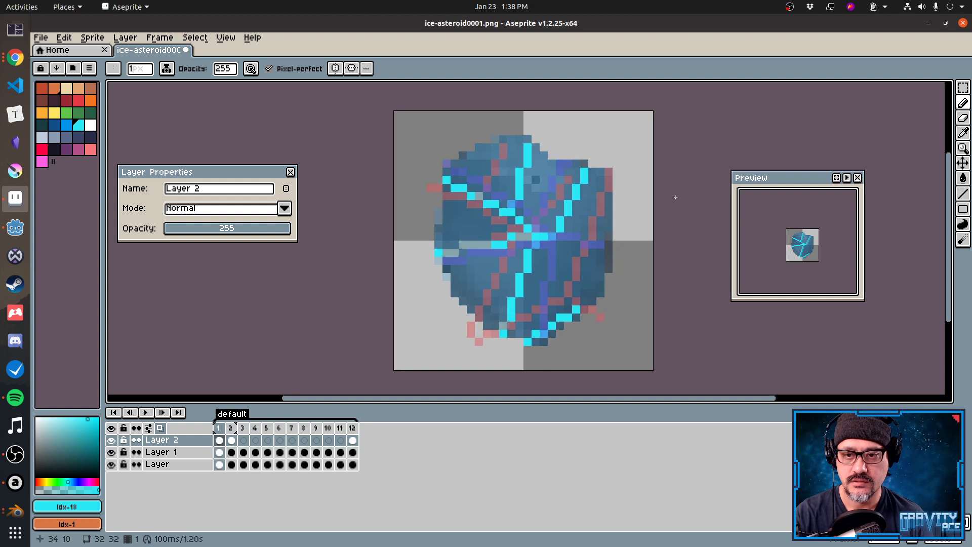
key(Left)
key(Right)
key(Right)
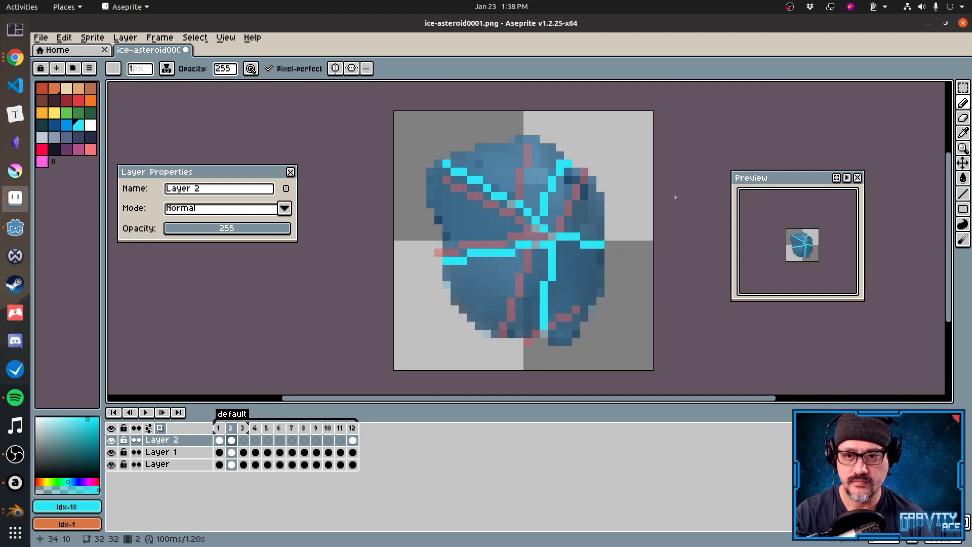
key(Left)
key(Right)
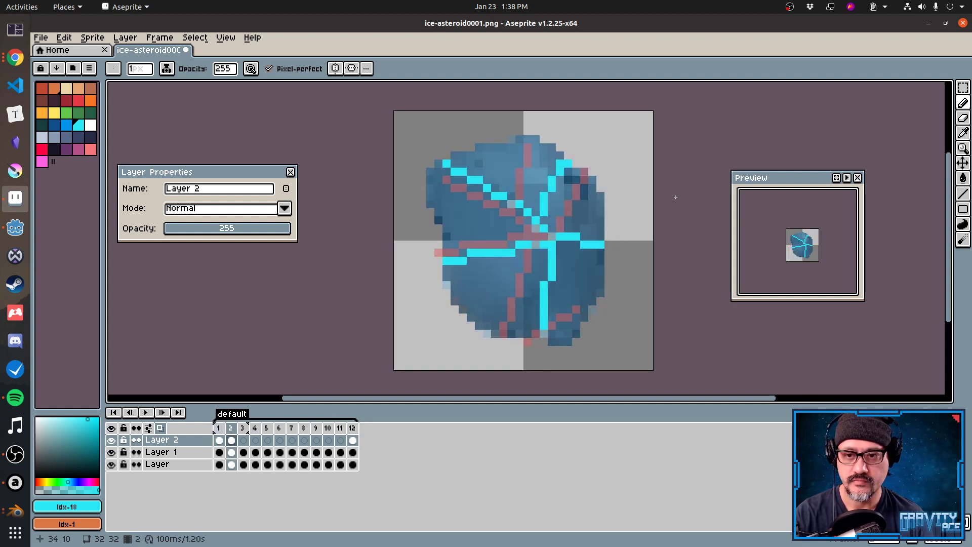
key(Left)
key(Right)
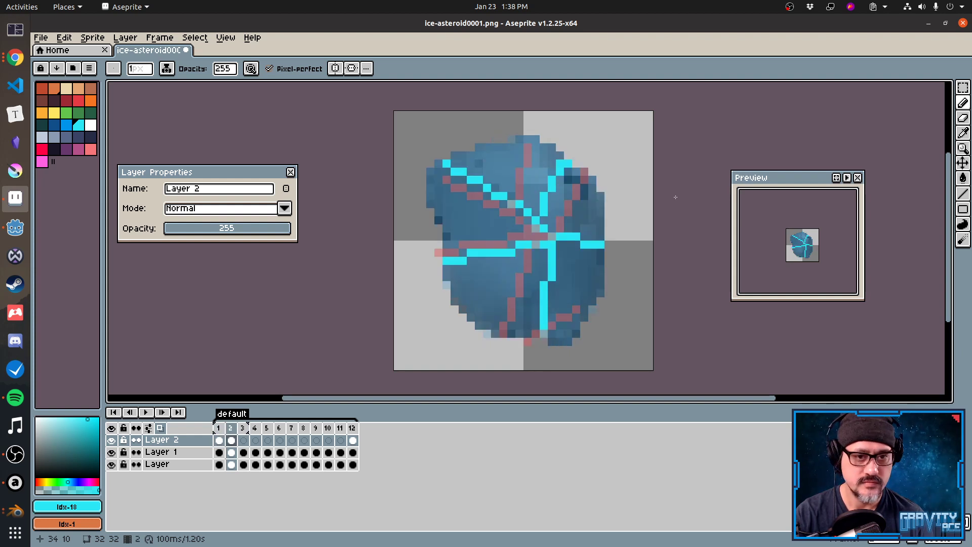
Clear all the cyan cracks from frame 2 of Layer 2.
key(e)
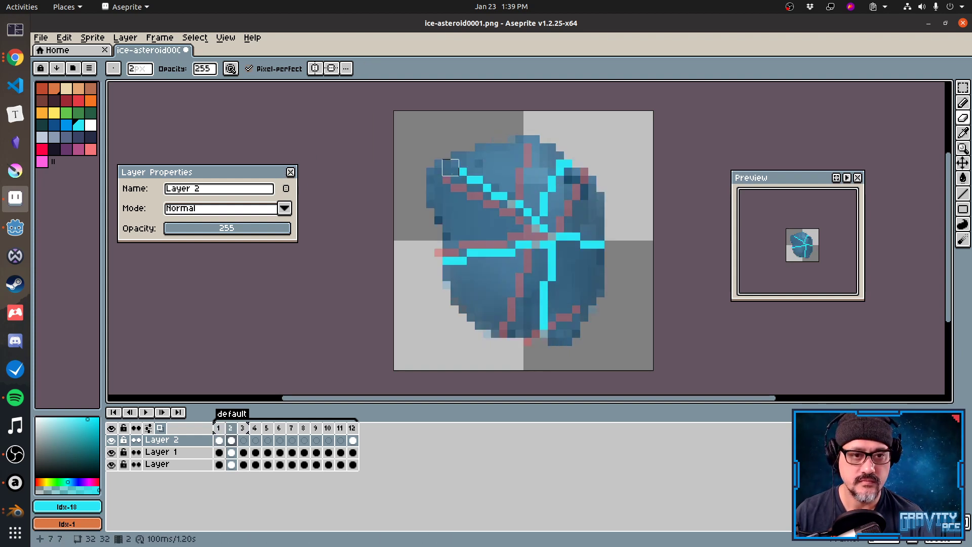
drag(455, 171, 600, 244)
key(Delete)
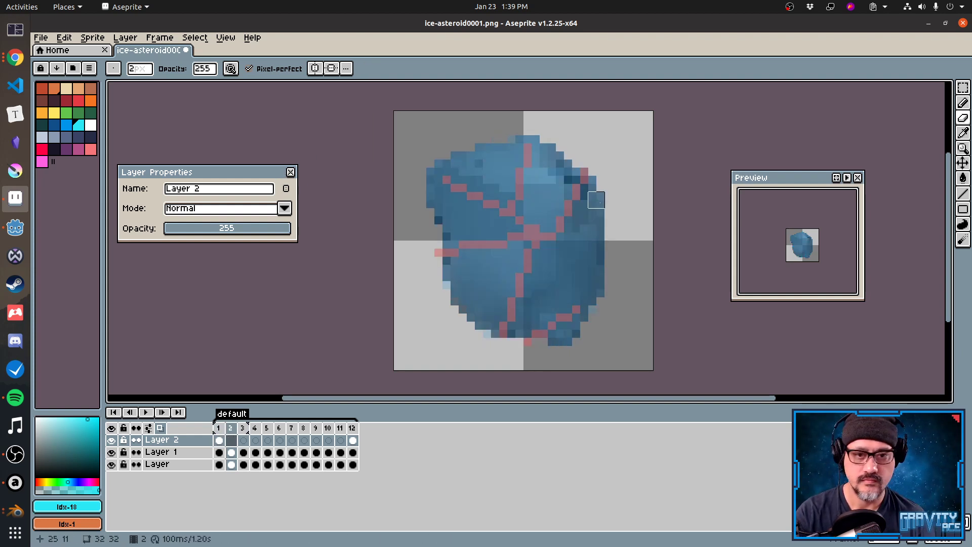
Draw a cyan crack in frame 2 of Layer 2 from the asteroid's upper-left edge past its center and up to the upper-right edge.
key(Left)
key(Right)
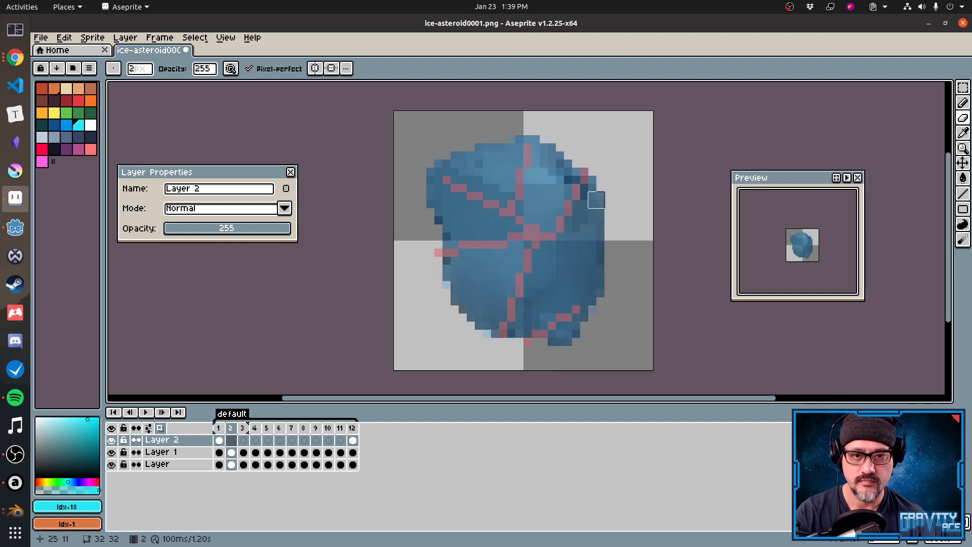
key(b)
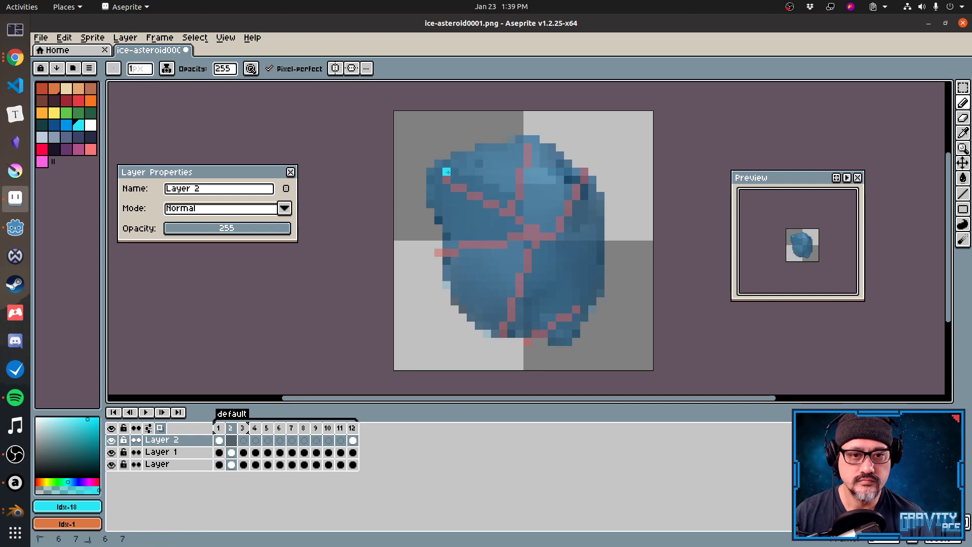
mouse_move(446, 171)
shift+mouse_down()
mouse_move(545, 225)
mouse_move(524, 222)
shift+mouse_up()
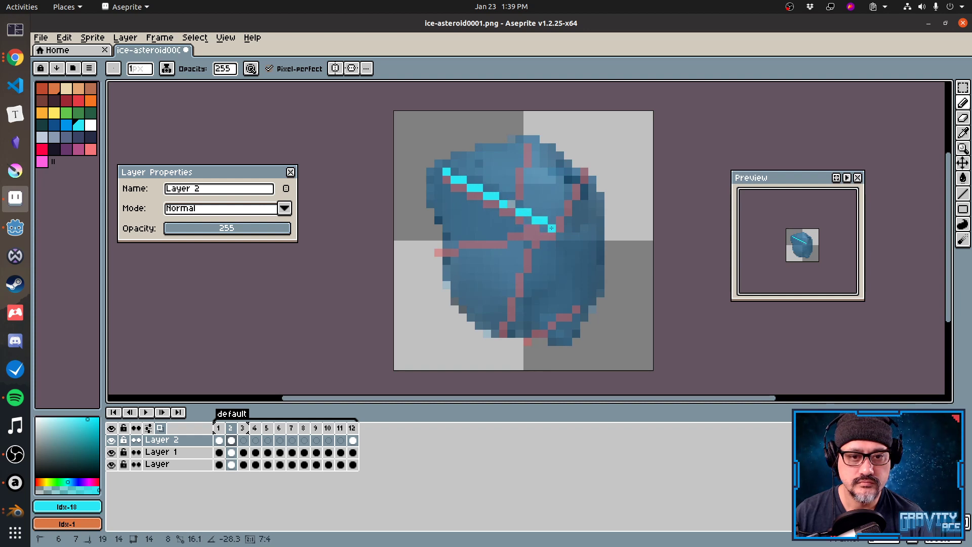
shift+click(552, 228)
shift+click(582, 234)
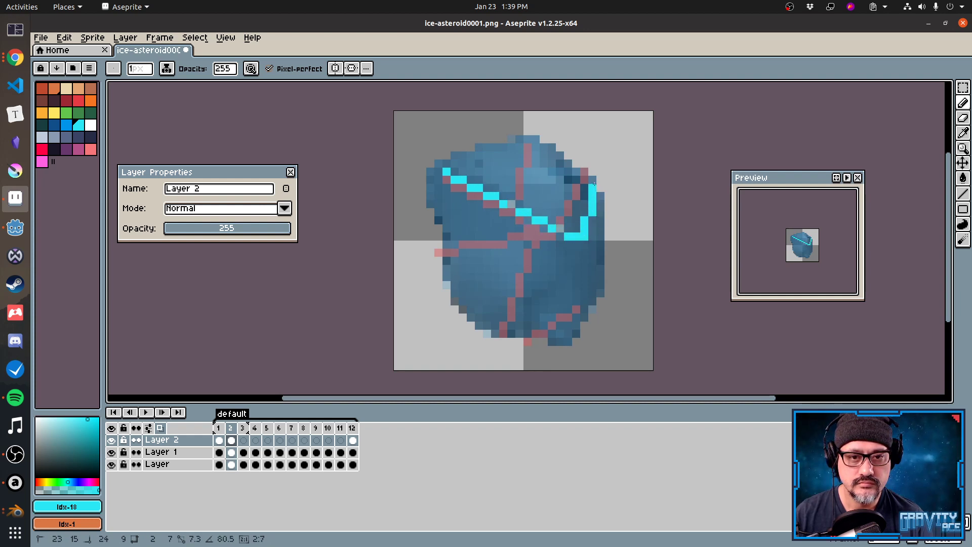
shift+click(595, 184)
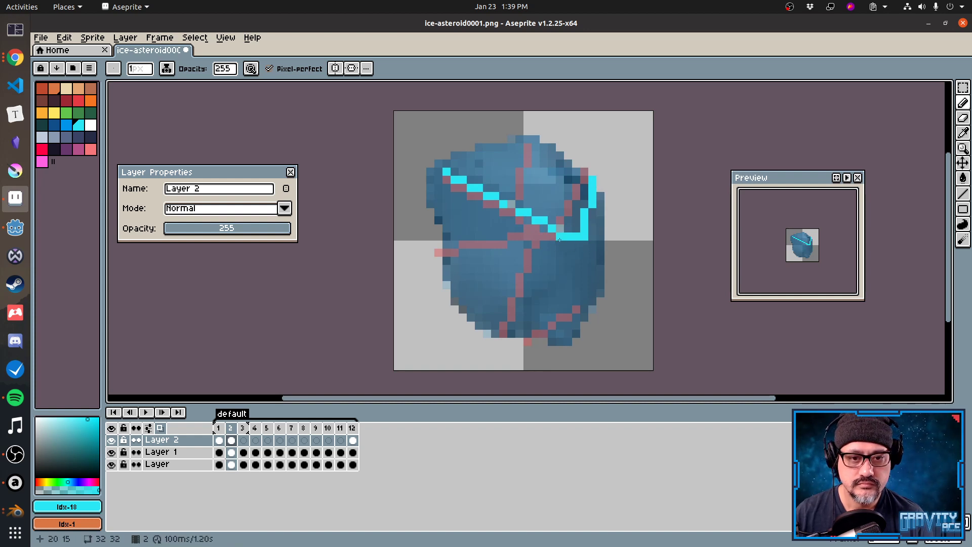
Branch frame 2's crack from its central junction down to the asteroid's lower edge and across to its left edge, removing the stray pixel.
shift+click(552, 342)
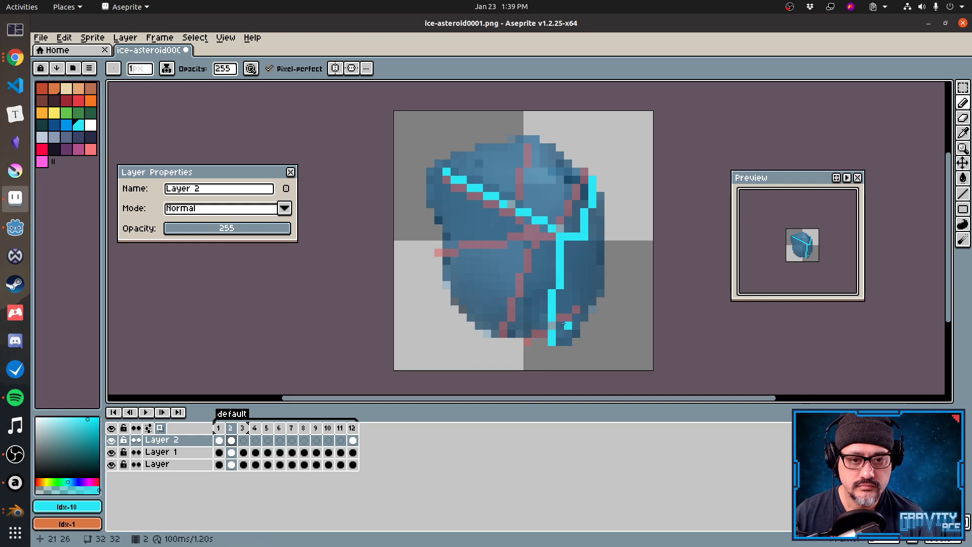
key(ctrl+z)
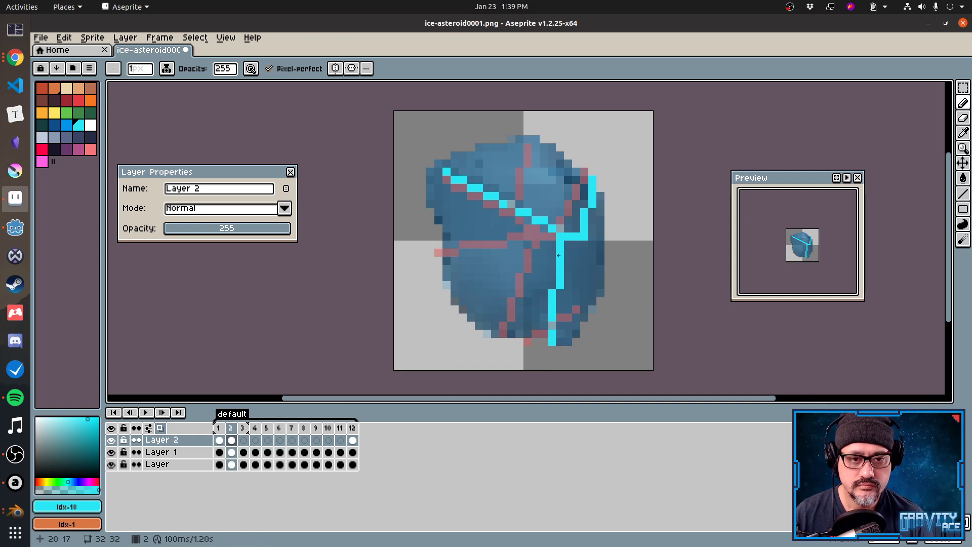
shift+click(447, 260)
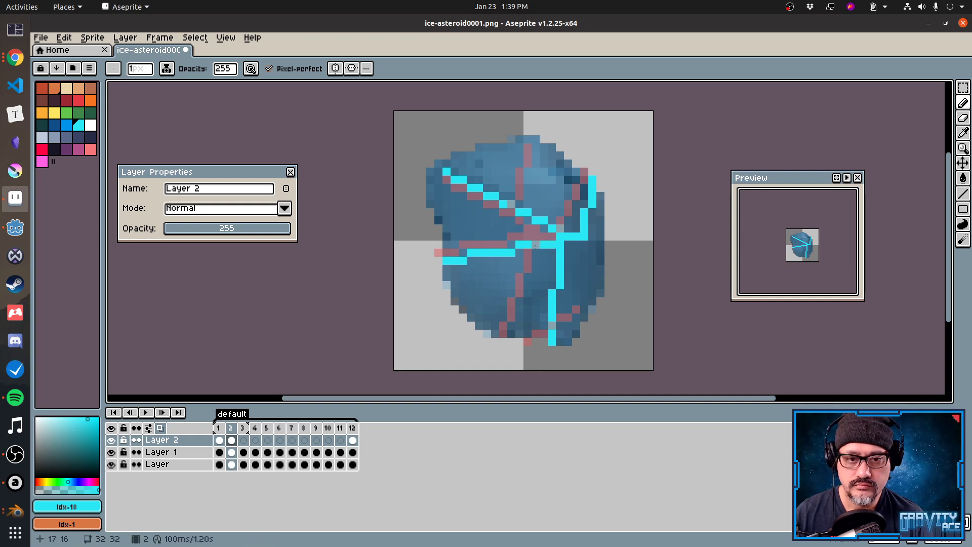
Play the animation and flip between frames 2 and 3 to examine how the surface moves relative to the cracks.
key(Return)
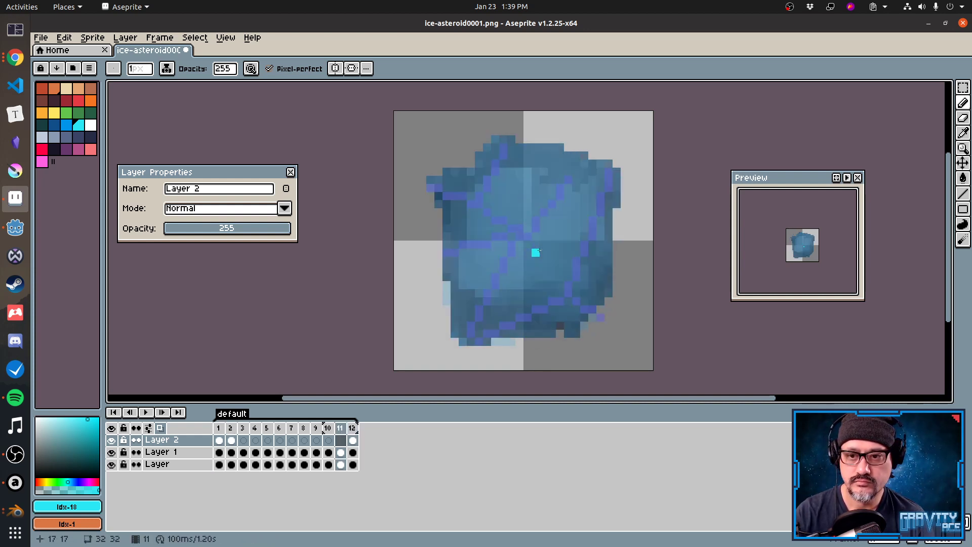
key(Return)
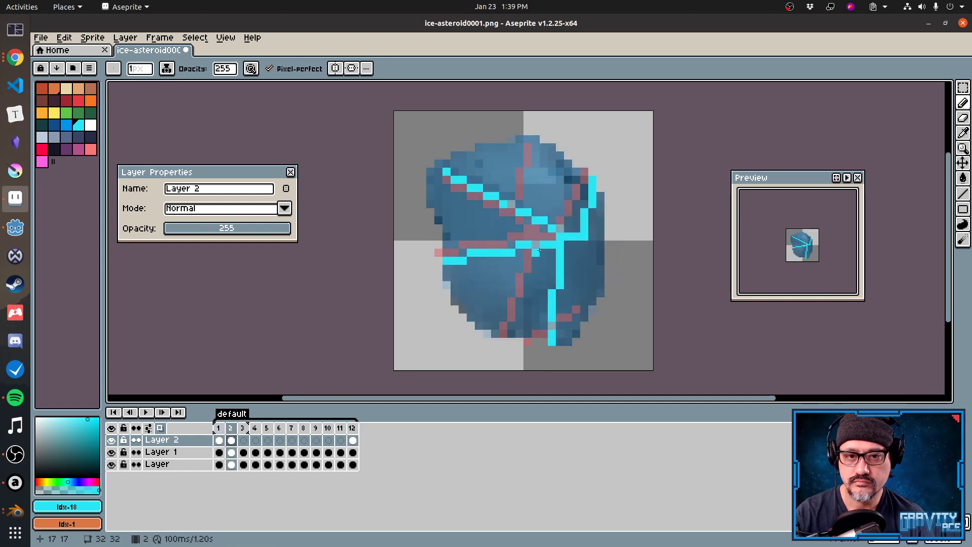
key(Right)
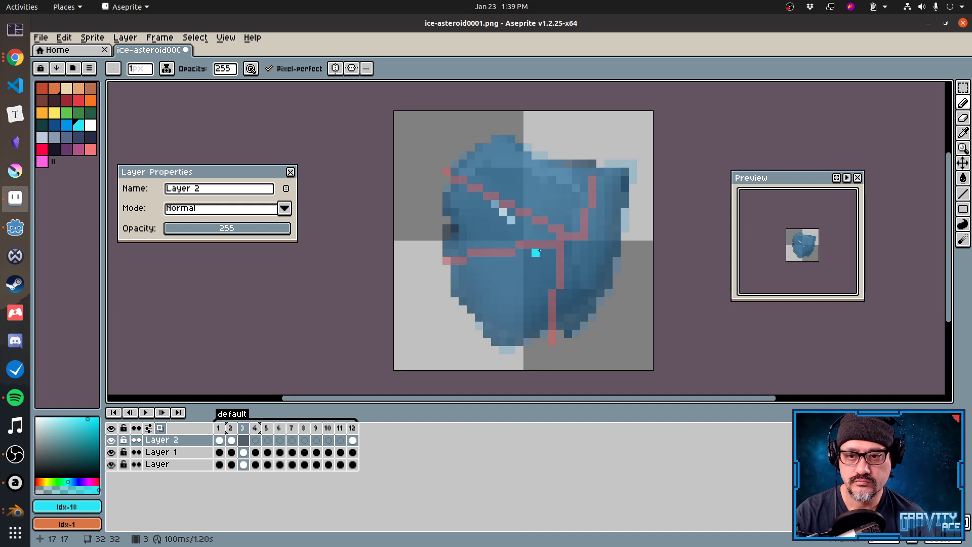
key(Left)
key(Right)
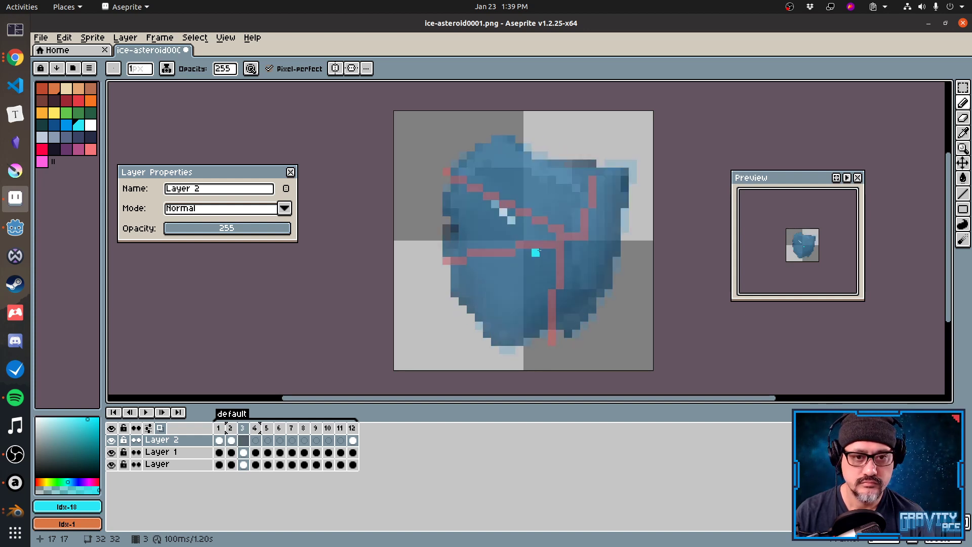
key(Left)
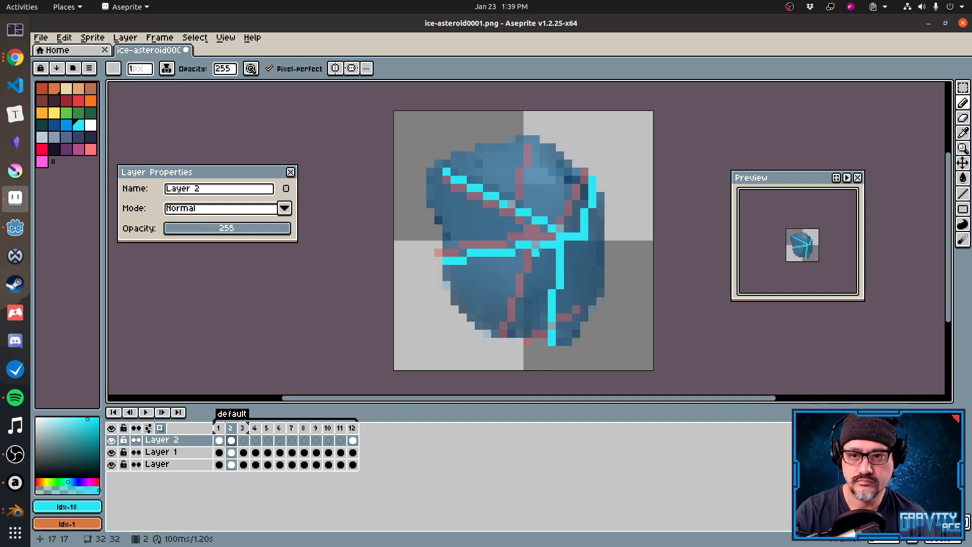
key(Right)
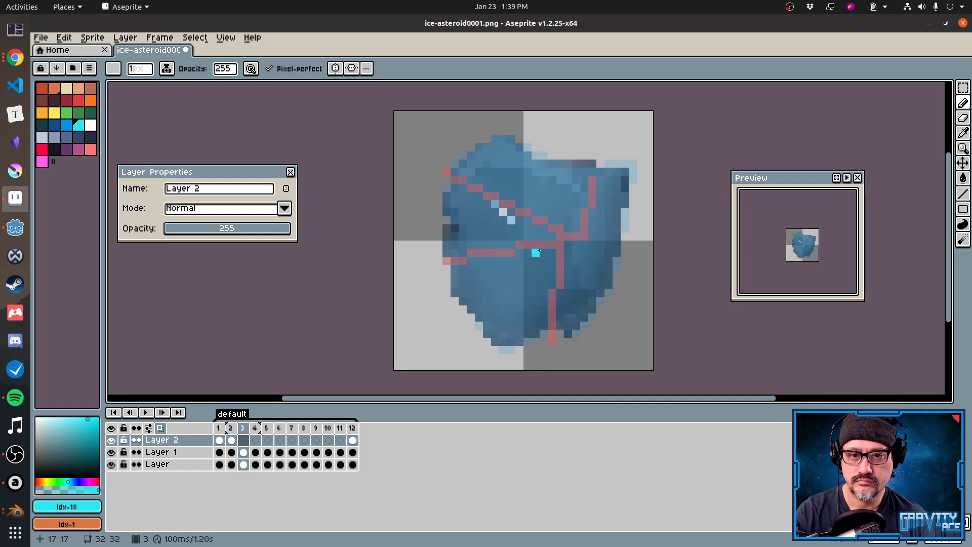
key(Left)
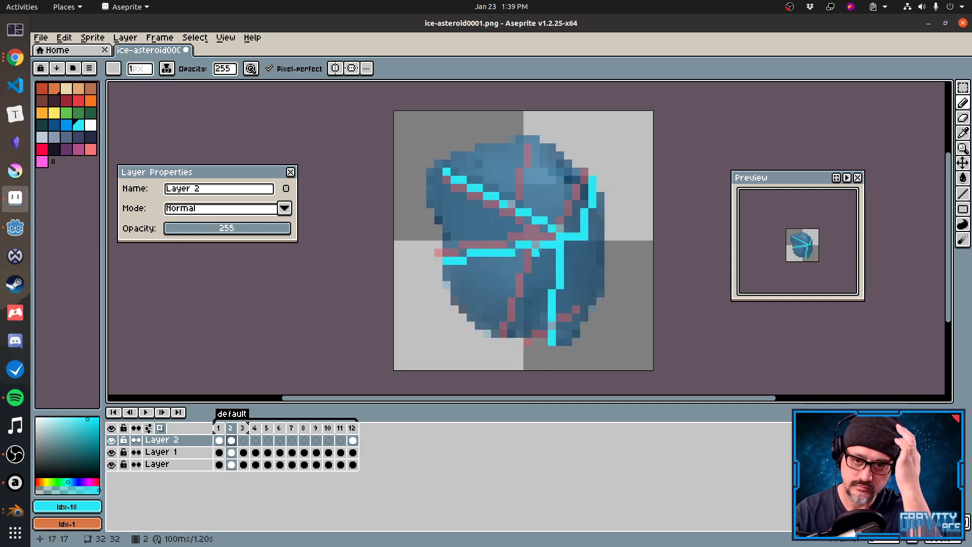
Clear the cyan cracks from all frames of Layer 2 and play the asteroid animation.
key(Left)
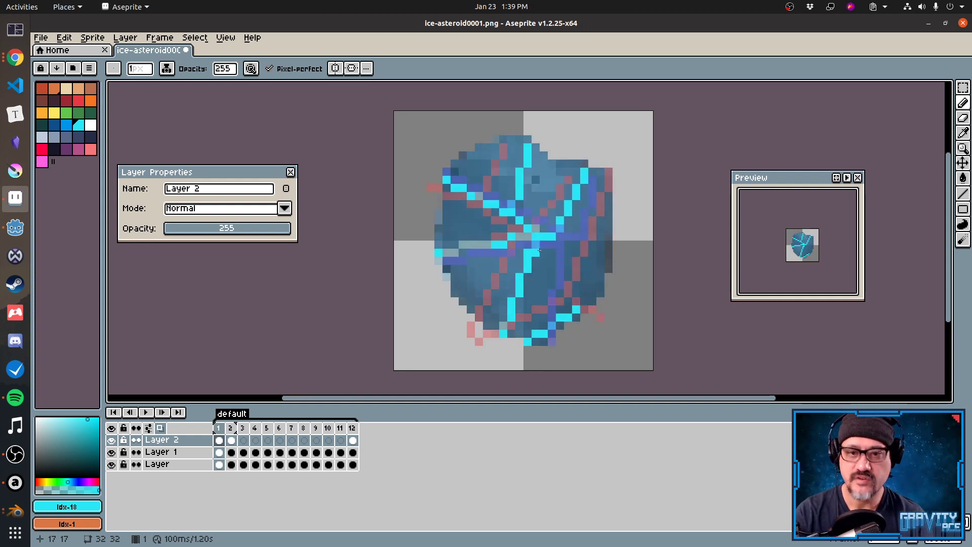
key(Delete)
key(Return)
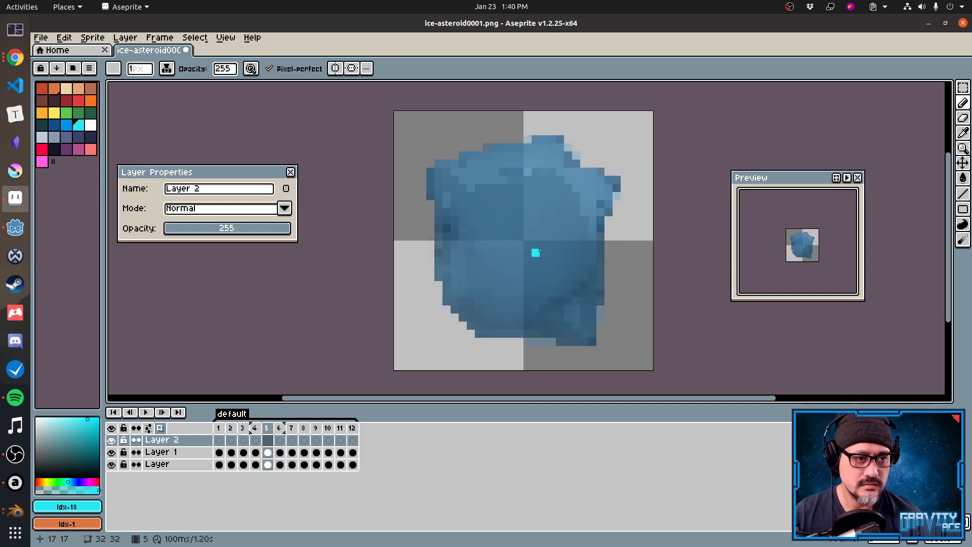
Switch to Blender and display the ice asteroid in rendered viewport shading.
key(alt+Tab)
key(Escape)
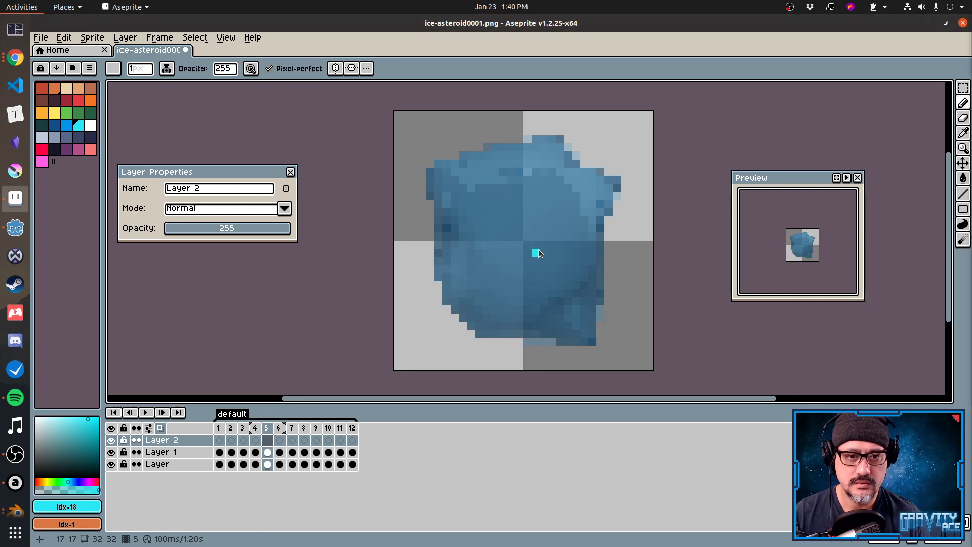
key(super)
click(407, 178)
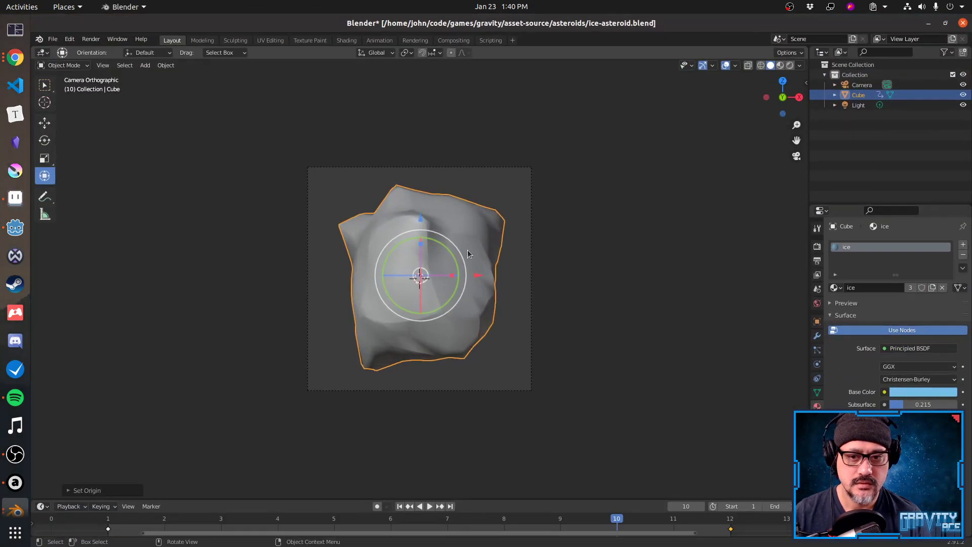
click(790, 65)
key(space)
key(Escape)
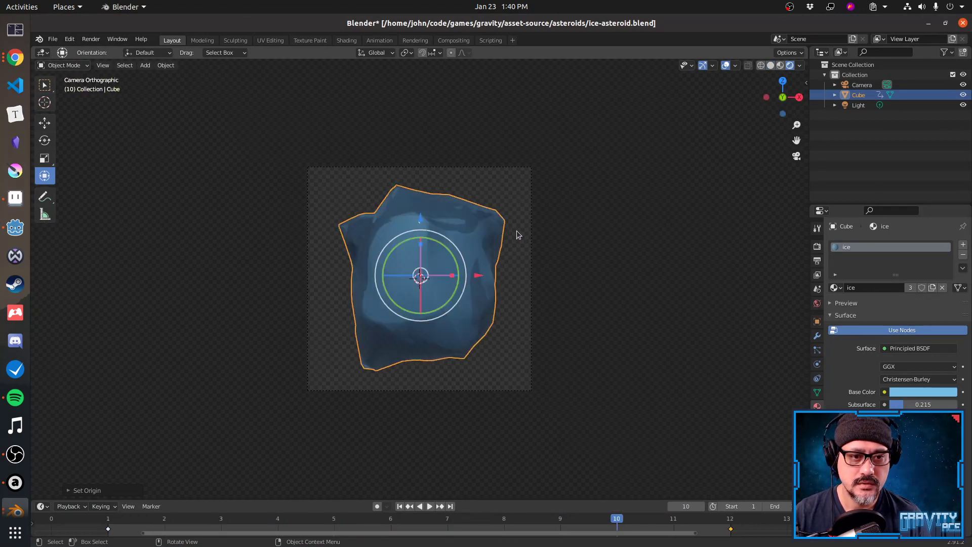
Step back and forth through the asteroid's rotation in Blender to examine how its surface and highlights look in each frame.
key(Right)
key(Right)
key(Right)
key(Right)
key(Right)
key(Right)
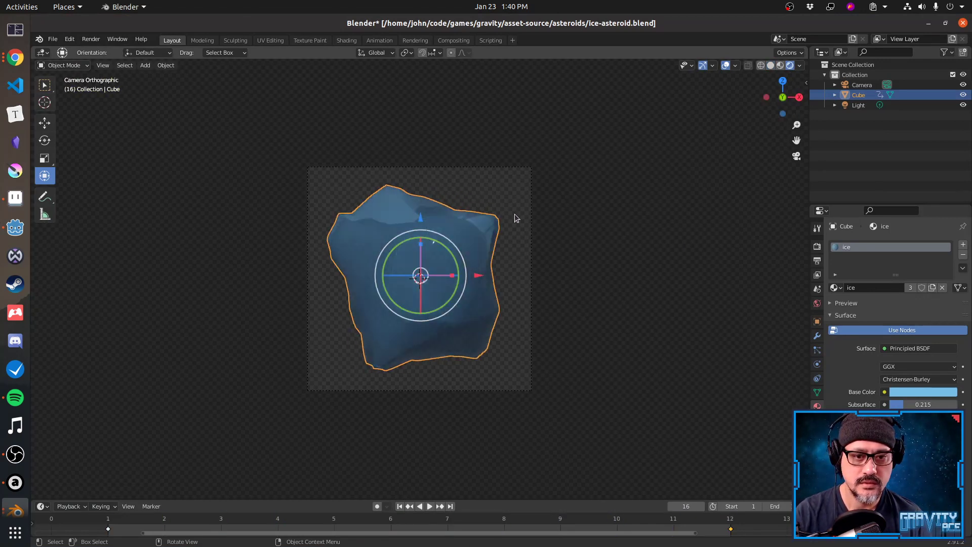
key(Left)
key(Left)
key(Left)
key(Left)
key(Left)
key(Left)
key(Left)
key(Left)
key(Left)
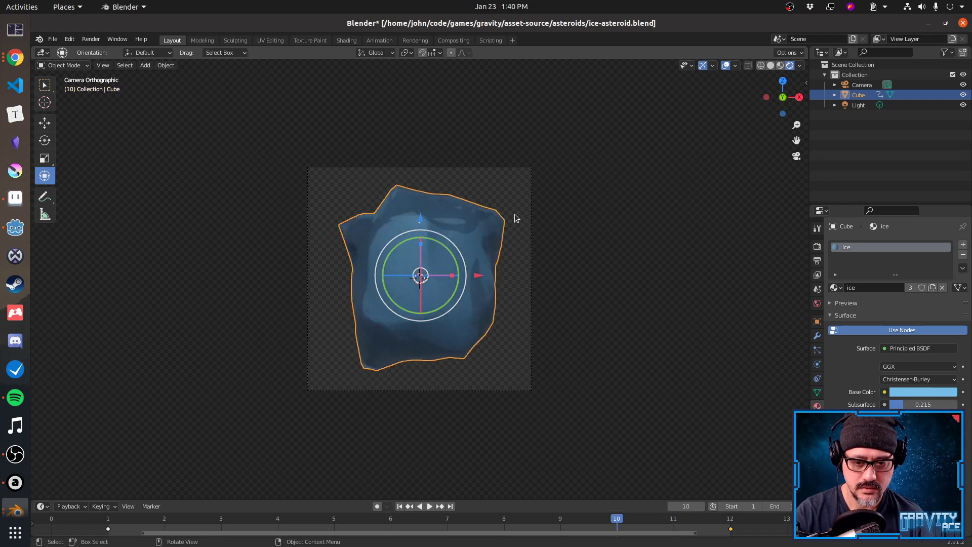
key(Left)
key(Left)
key(Left)
key(Left)
key(Left)
key(Left)
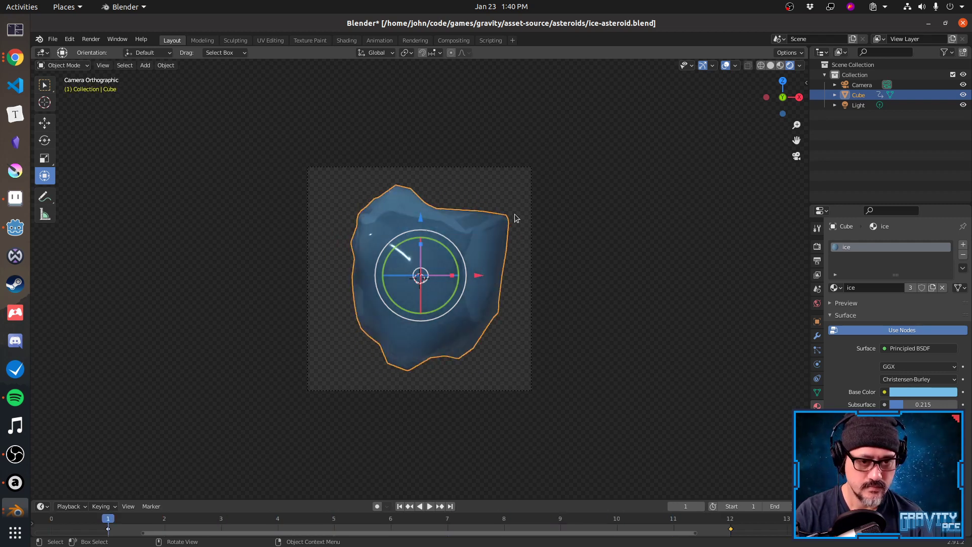
key(Right)
key(Right)
key(Right)
key(Right)
key(Right)
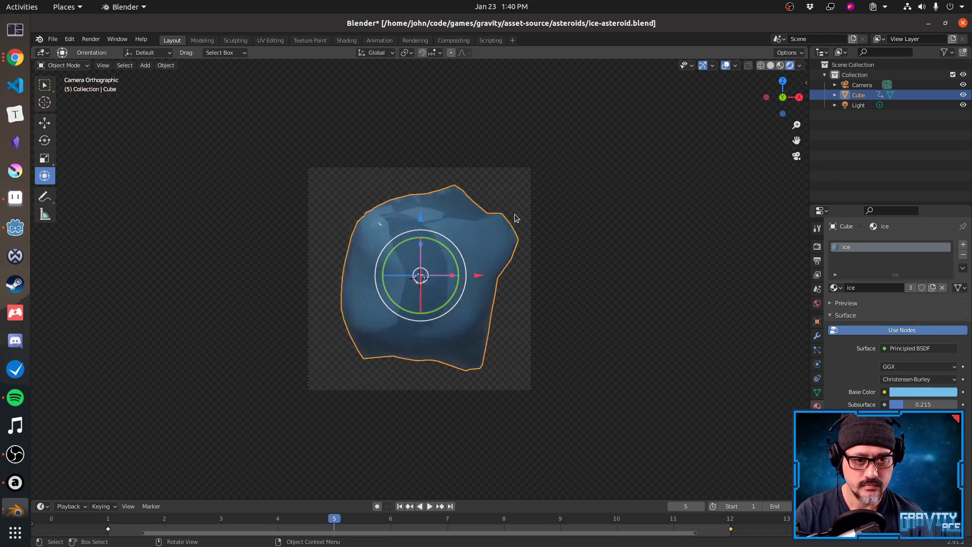
key(Right)
key(Right)
key(Right)
key(Right)
key(Right)
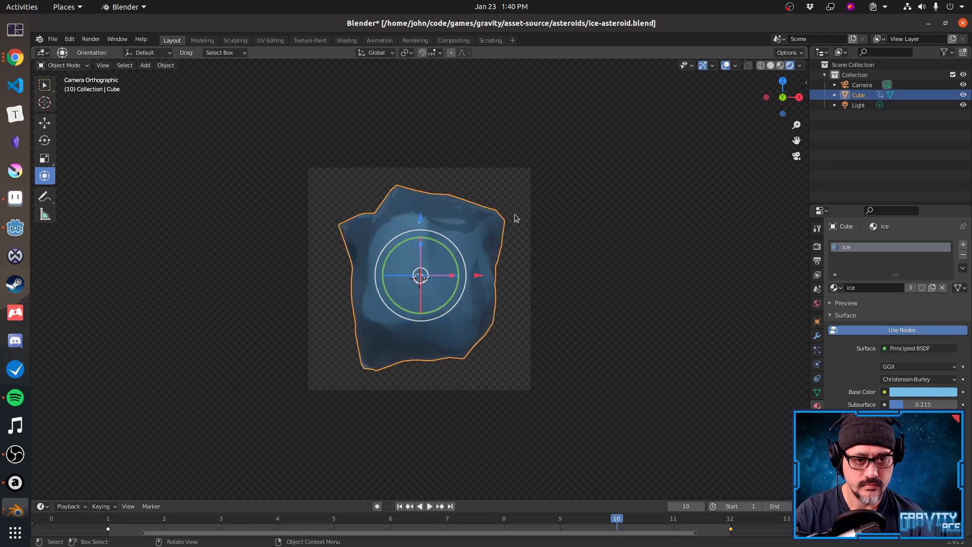
key(Left)
key(Left)
key(Left)
key(Left)
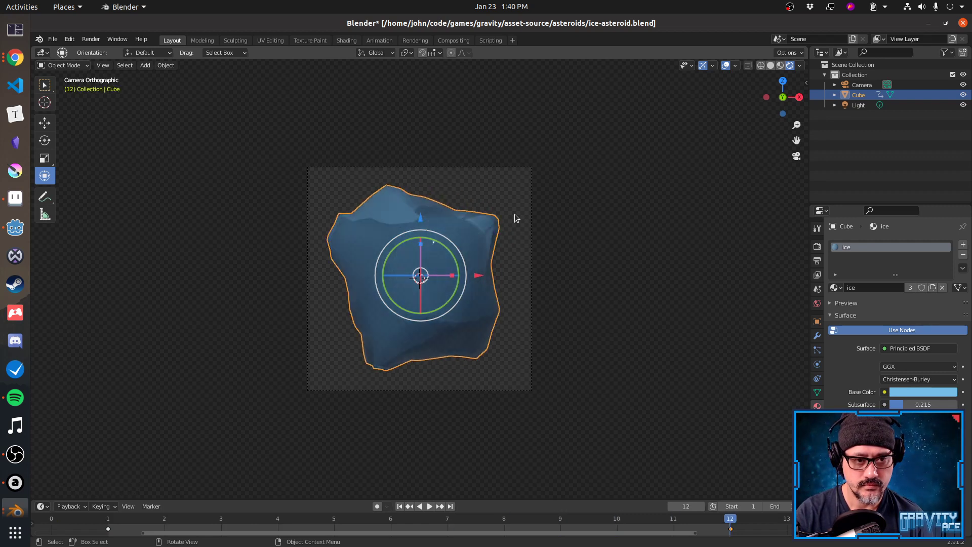
key(Left)
key(Left)
key(Left)
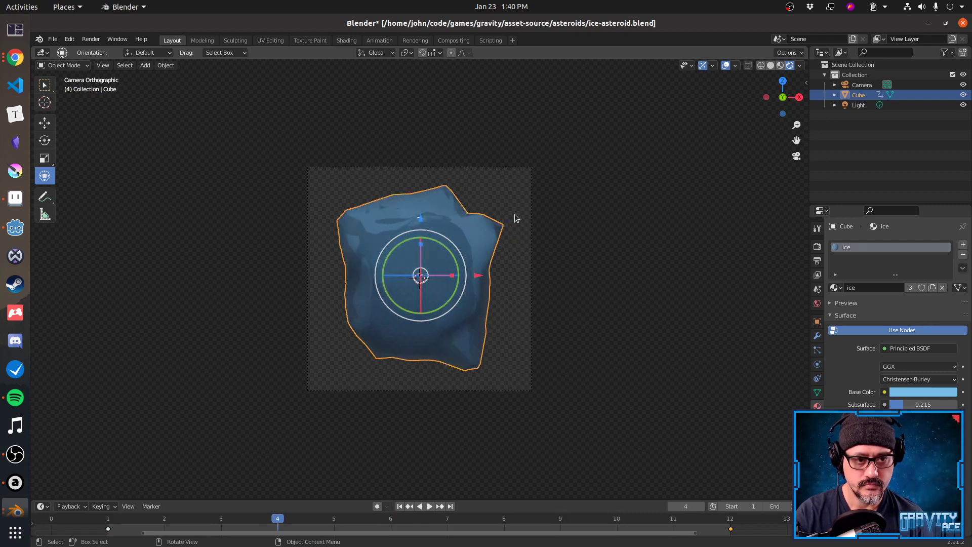
Switch back to Aseprite and raise Layer 1's opacity to strengthen the blue tint over the asteroid.
key(alt+Tab)
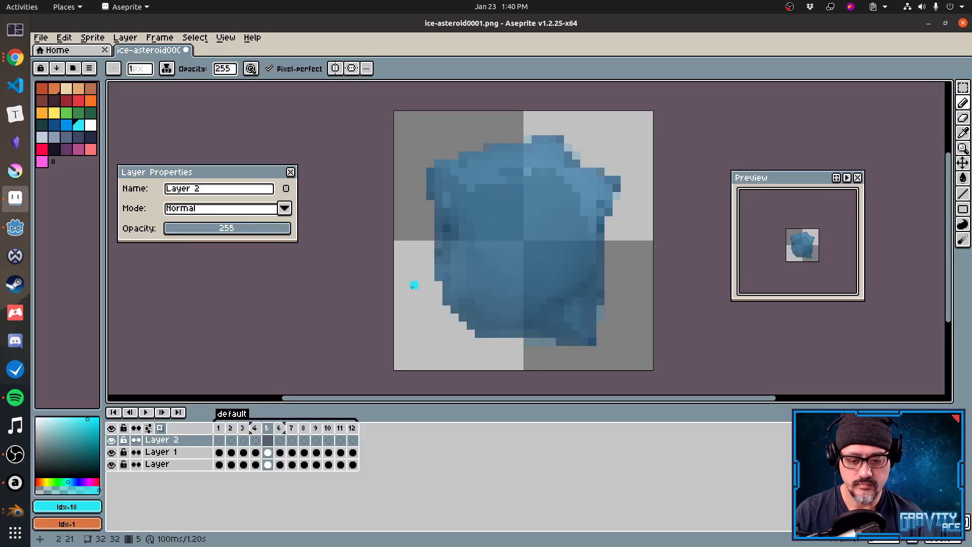
key(Return)
key(Return)
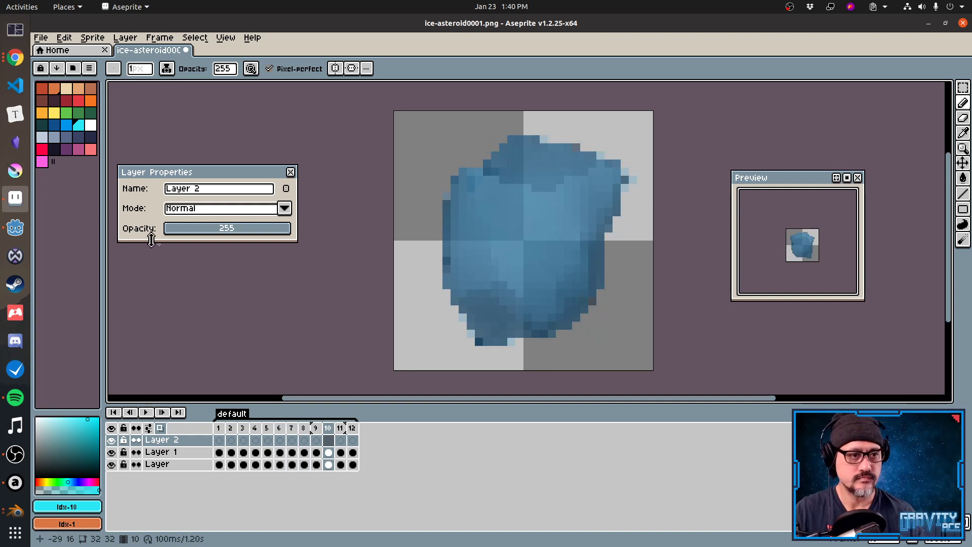
click(178, 453)
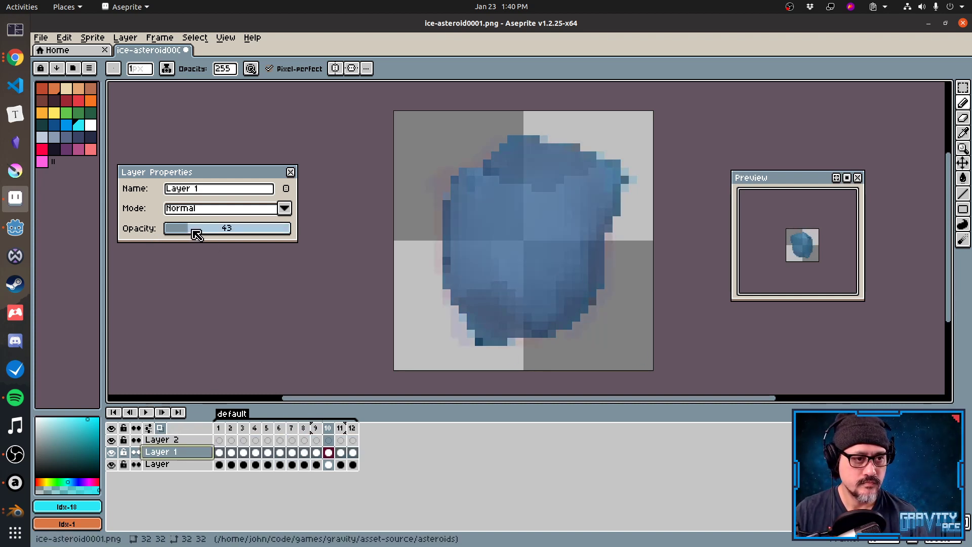
drag(196, 229, 266, 230)
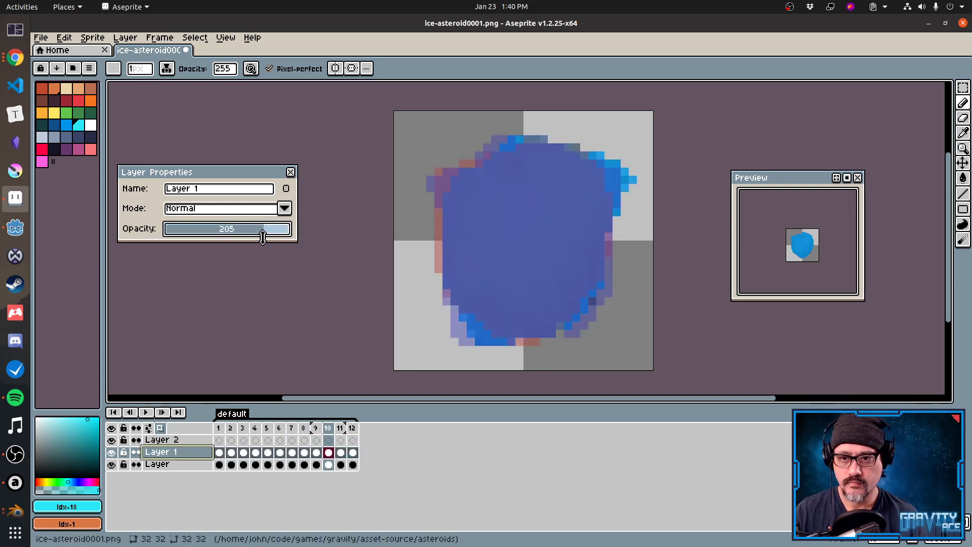
drag(265, 232, 248, 232)
Stop the preview playback and step from frame 1 to frame 4 to inspect the stronger tint.
click(164, 467)
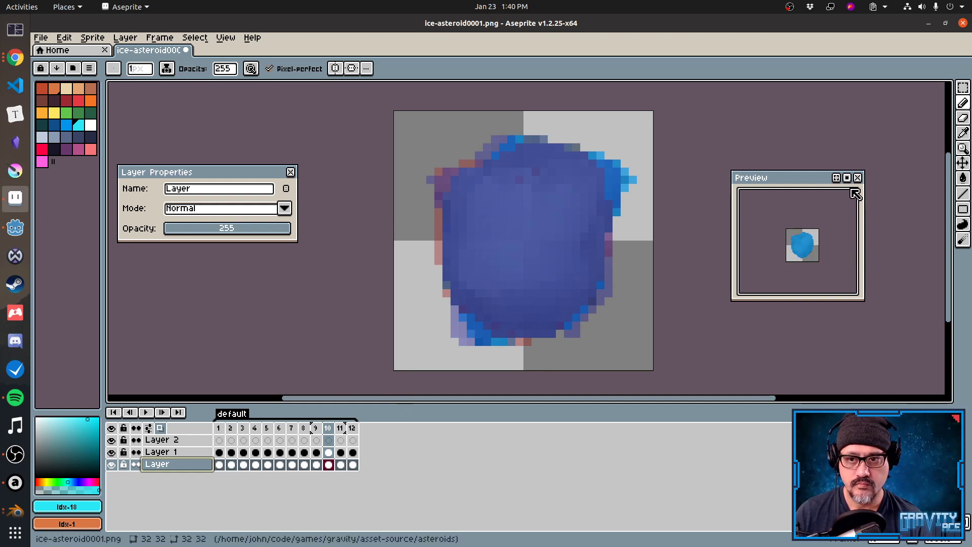
click(847, 177)
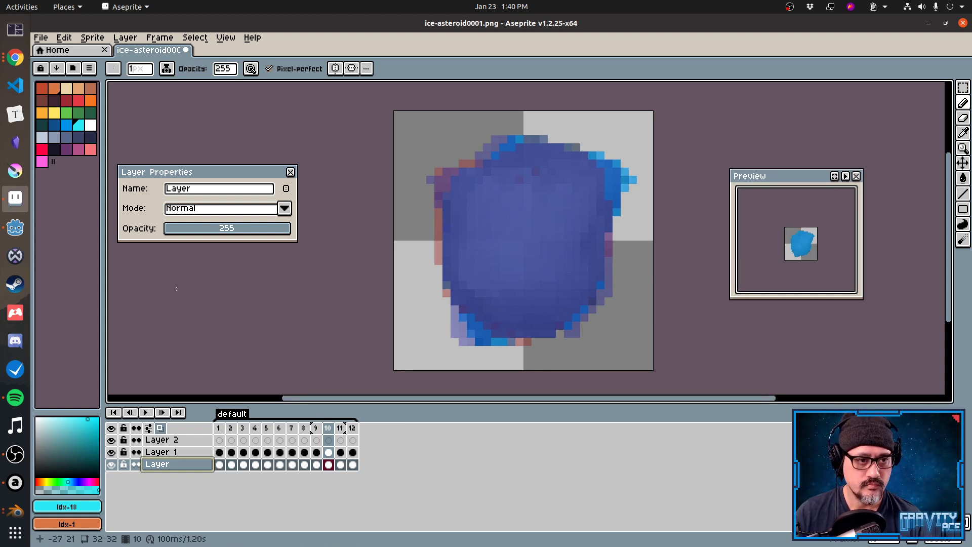
click(232, 440)
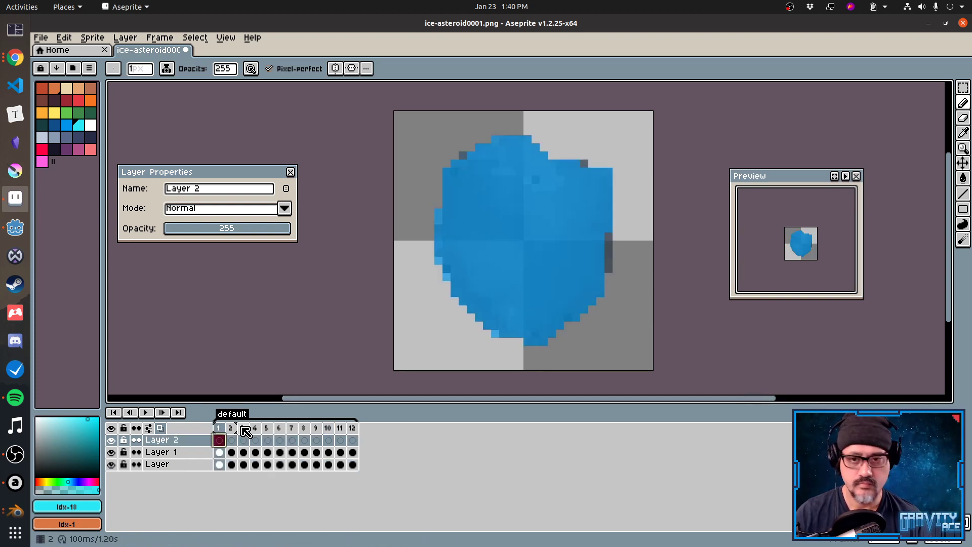
key(Right)
key(Right)
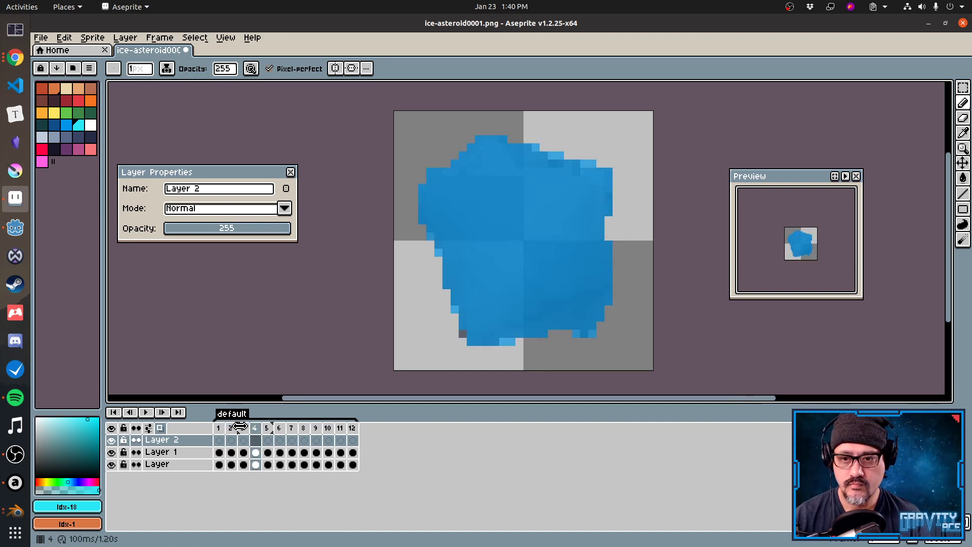
Return to frame 1 and set up a 7 px pencil in the dark blue palette colour Idx-16.
key(Left)
key(Left)
key(Left)
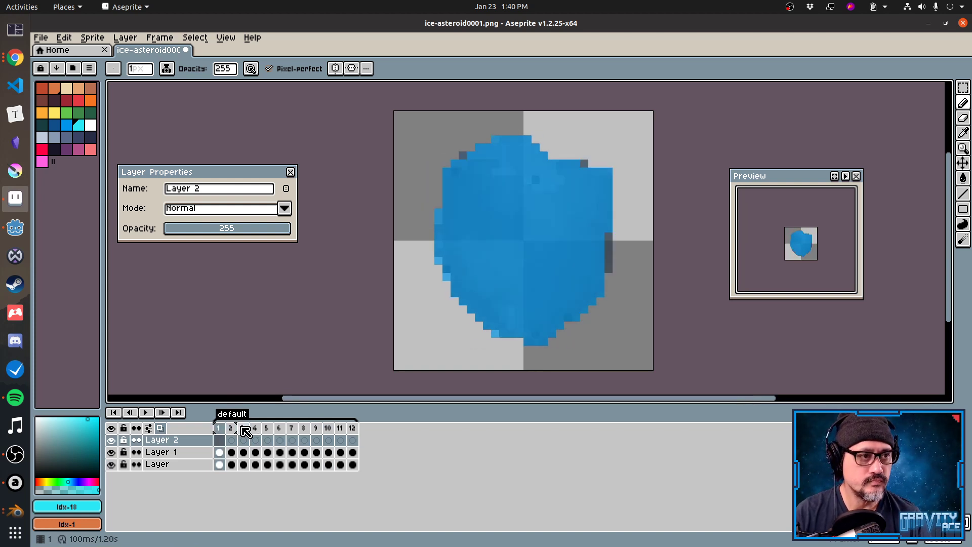
click(55, 126)
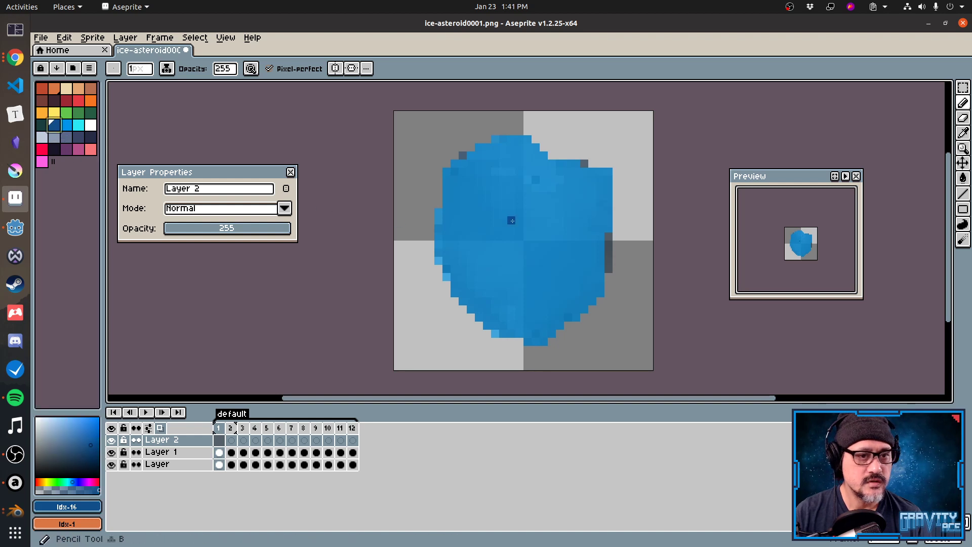
key(plus)
key(plus)
key(plus)
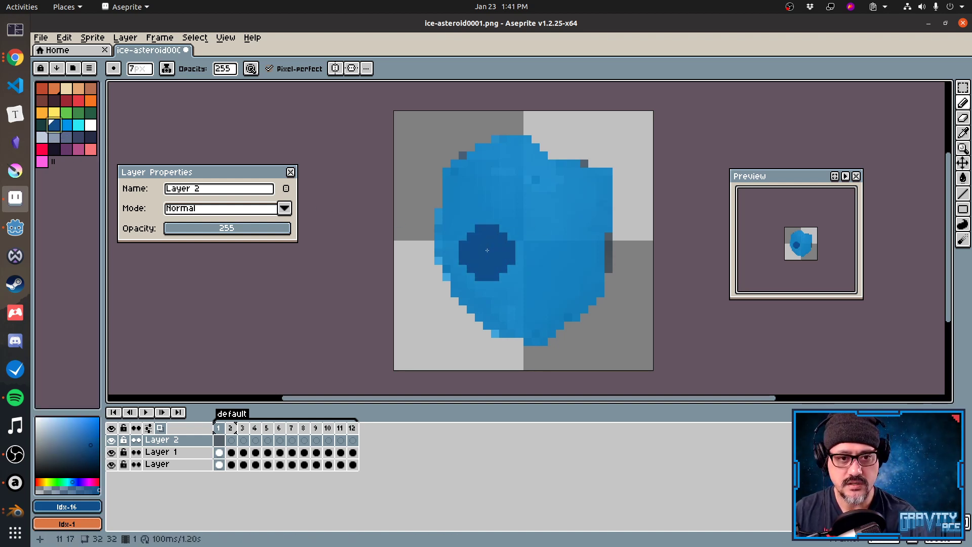
Set the pencil's ink mode to Lock Alpha so strokes only recolour existing pixels.
click(166, 68)
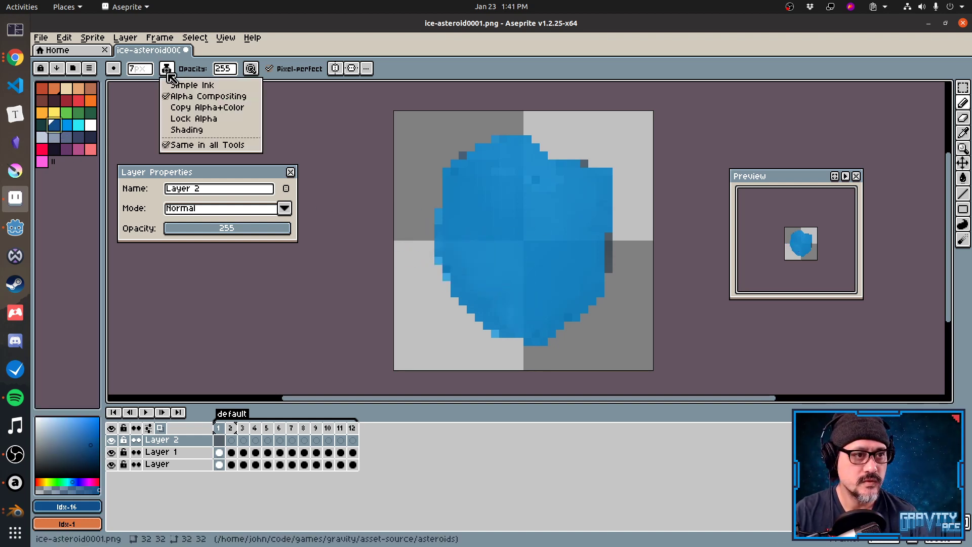
click(340, 176)
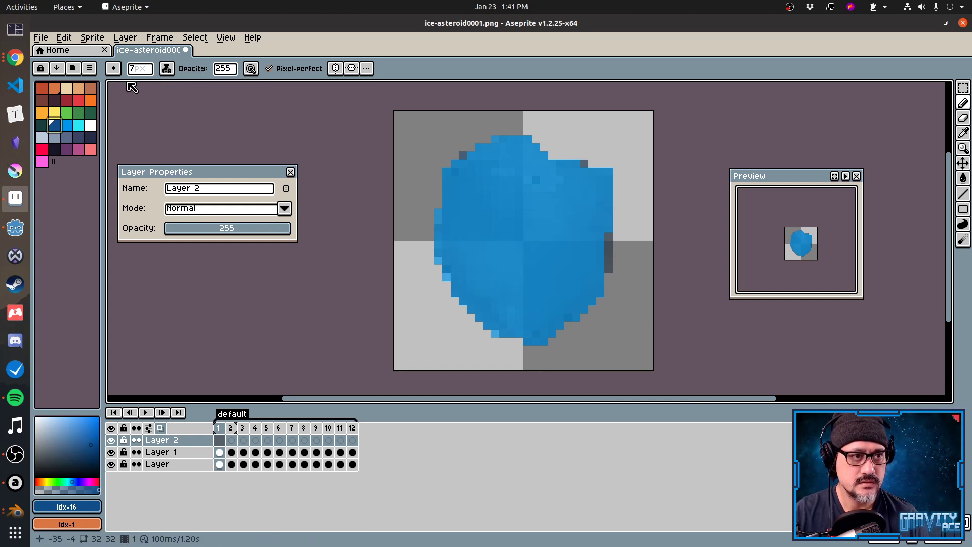
click(167, 72)
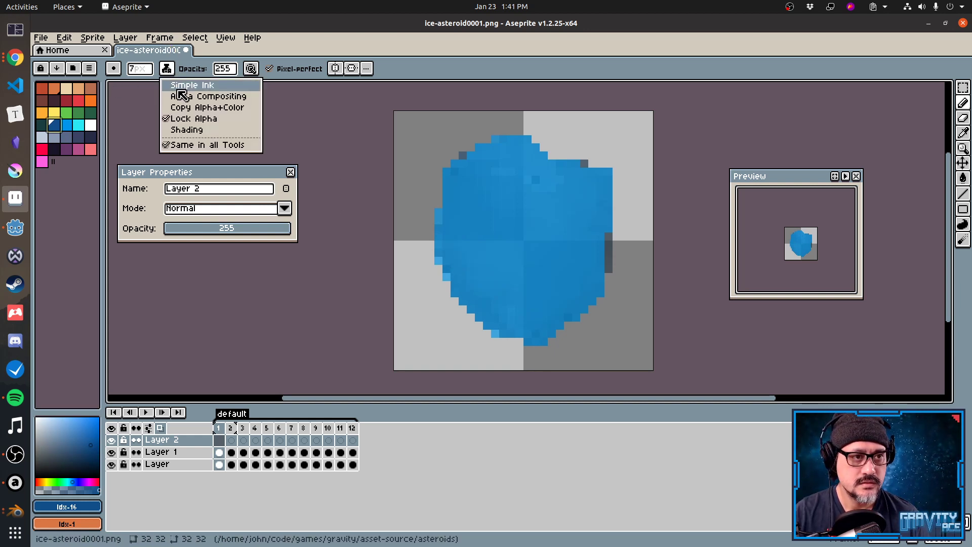
click(196, 120)
Paint dark blue shading along the asteroid's lower-left, right and bottom edges on Layer 1 in frame 1.
click(218, 453)
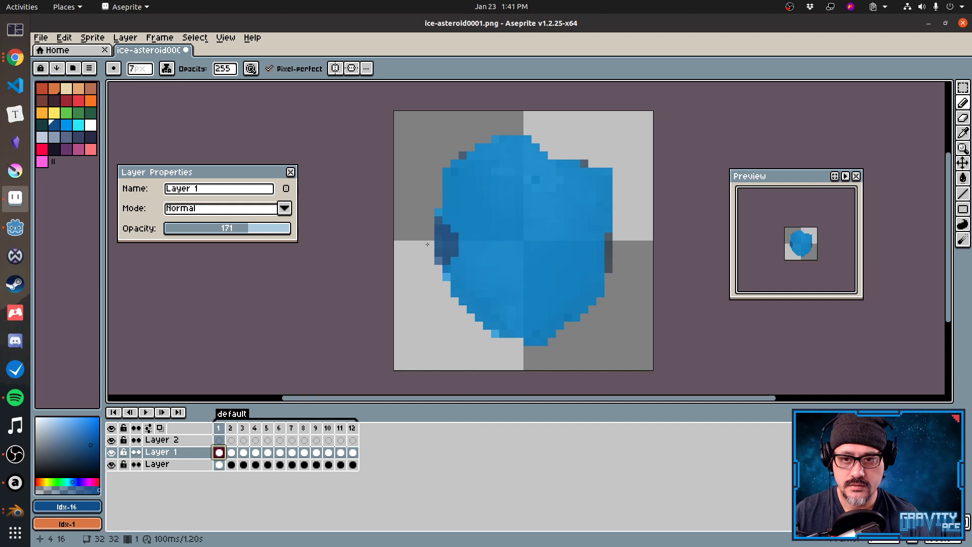
drag(446, 228, 509, 348)
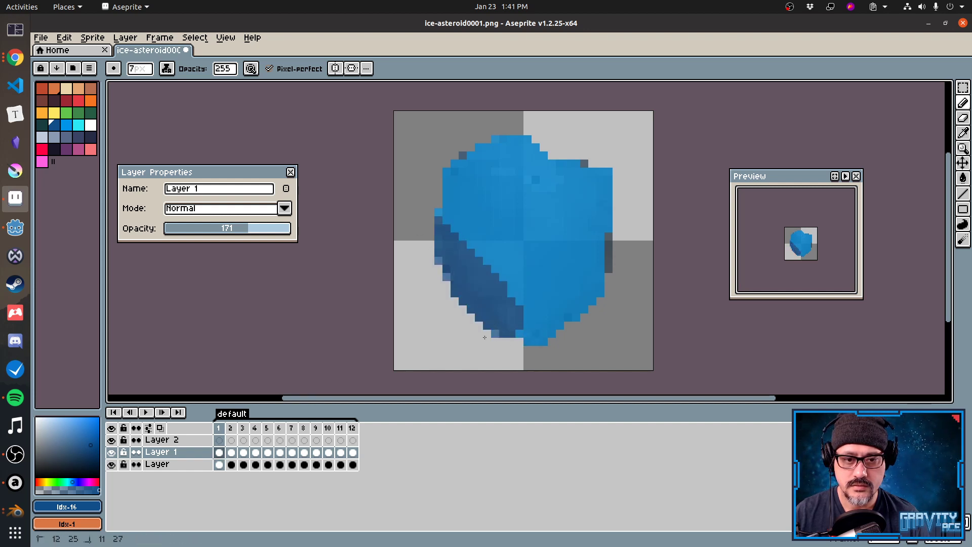
drag(621, 230, 597, 251)
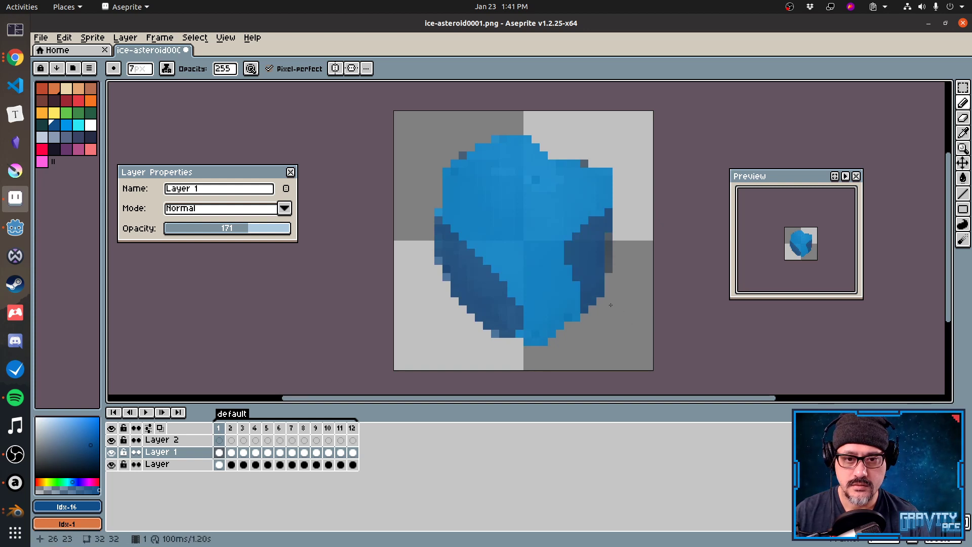
drag(611, 305, 501, 359)
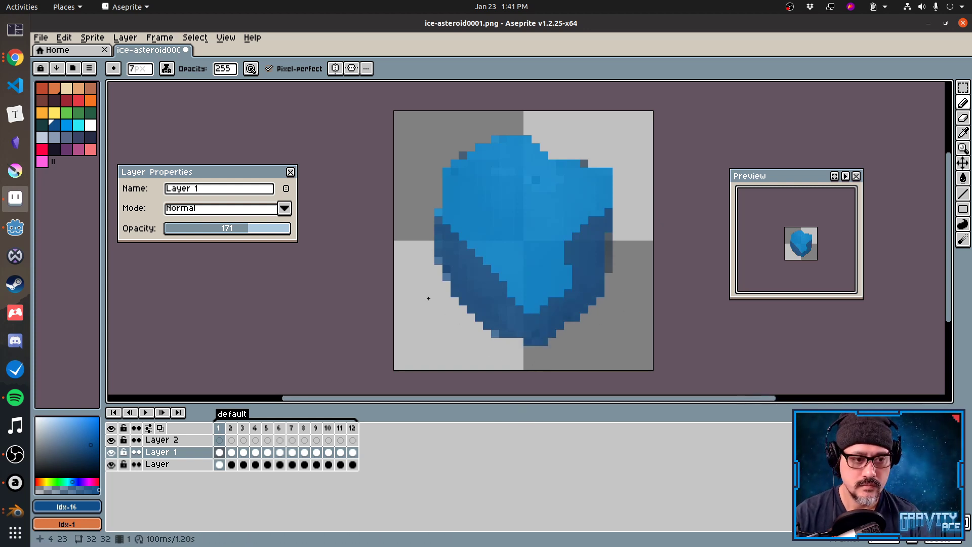
Shade the asteroid's underside dark blue in frames 2 and 3, extending frame 3's shadow up its right edge.
key(period)
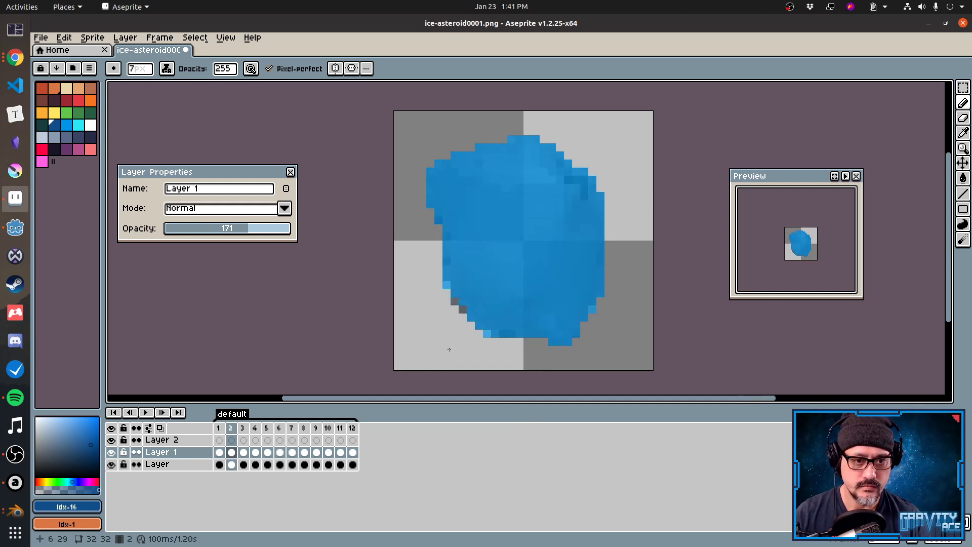
mouse_move(475, 298)
mouse_down()
mouse_move(531, 314)
mouse_move(563, 297)
mouse_up()
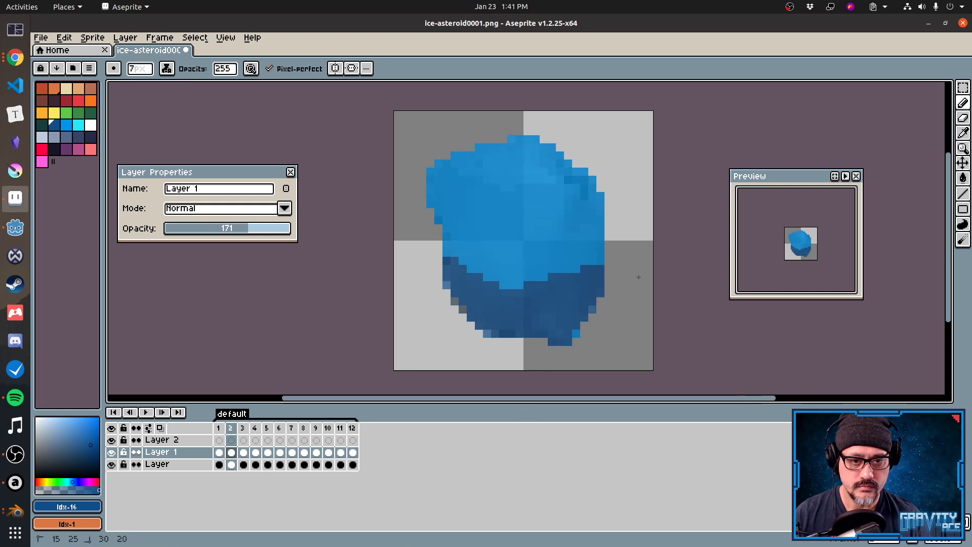
key(period)
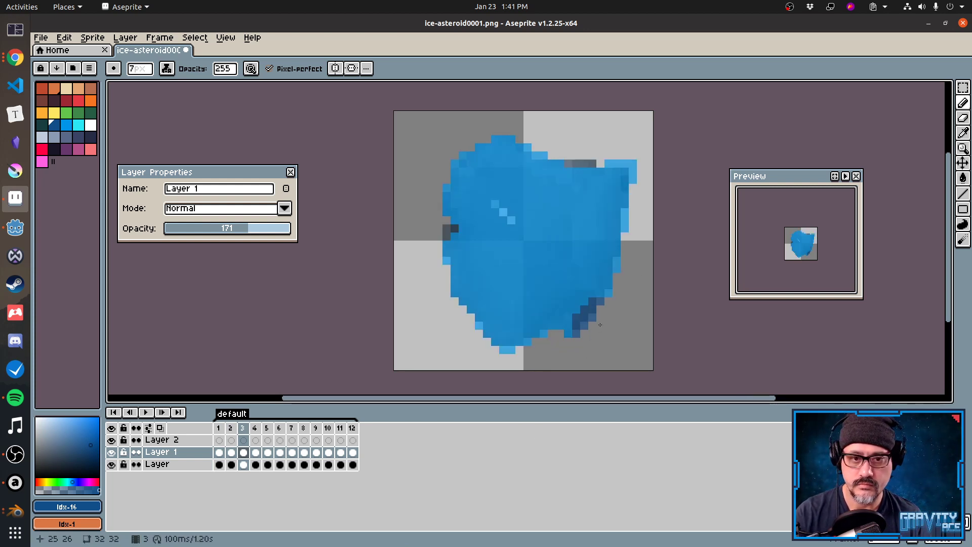
drag(468, 291, 588, 314)
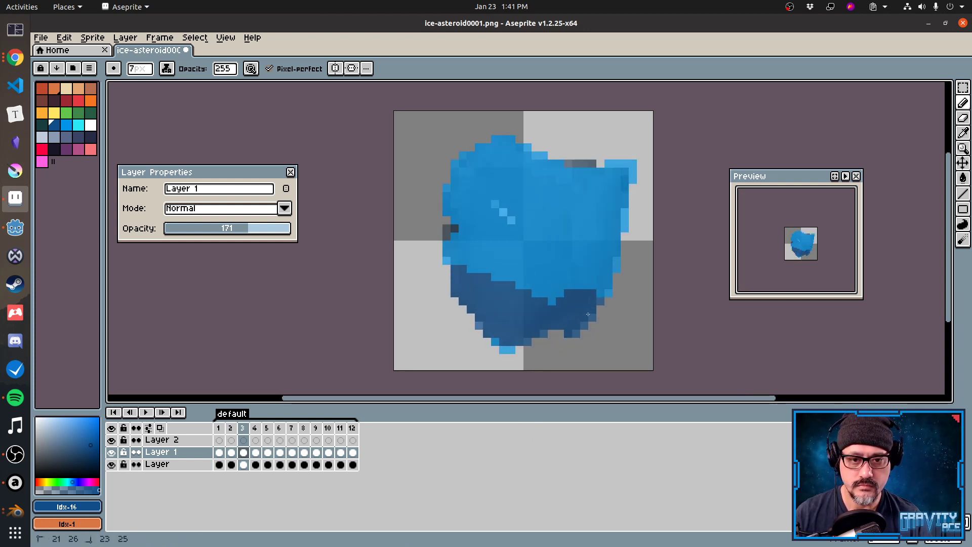
drag(590, 269, 618, 235)
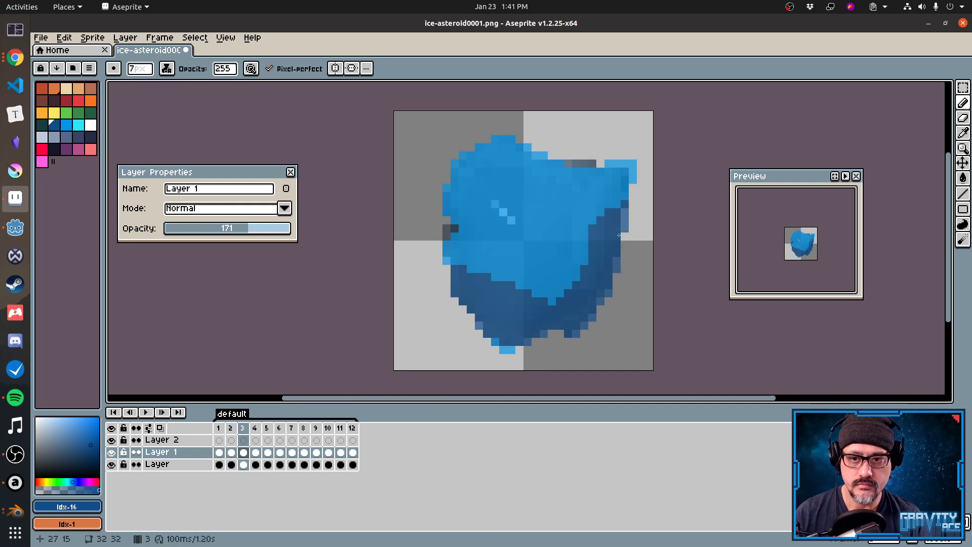
Paint dark blue shadows along the asteroid's bottom and lower side edges in frames 4 and 5.
key(period)
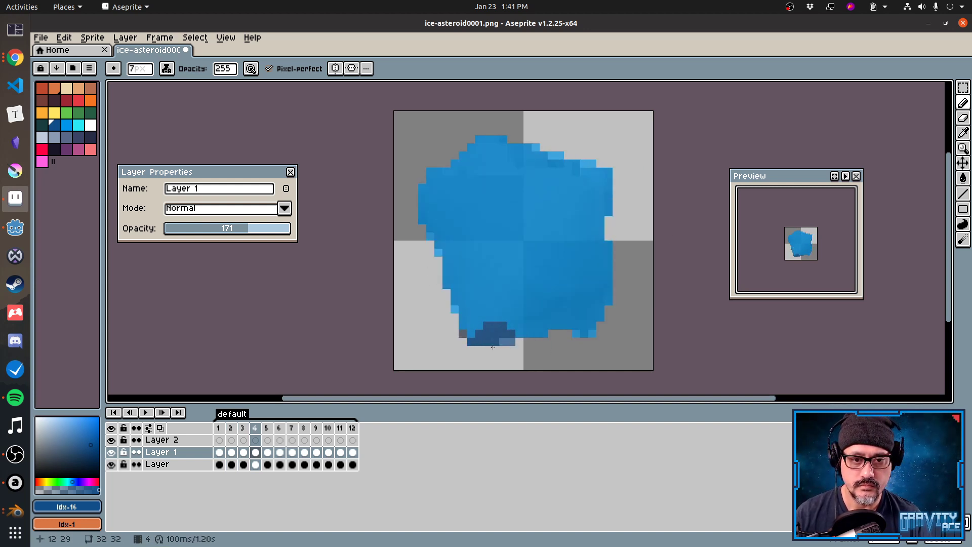
mouse_move(492, 348)
mouse_down()
mouse_move(557, 309)
mouse_move(592, 319)
mouse_move(603, 289)
mouse_move(590, 290)
mouse_up()
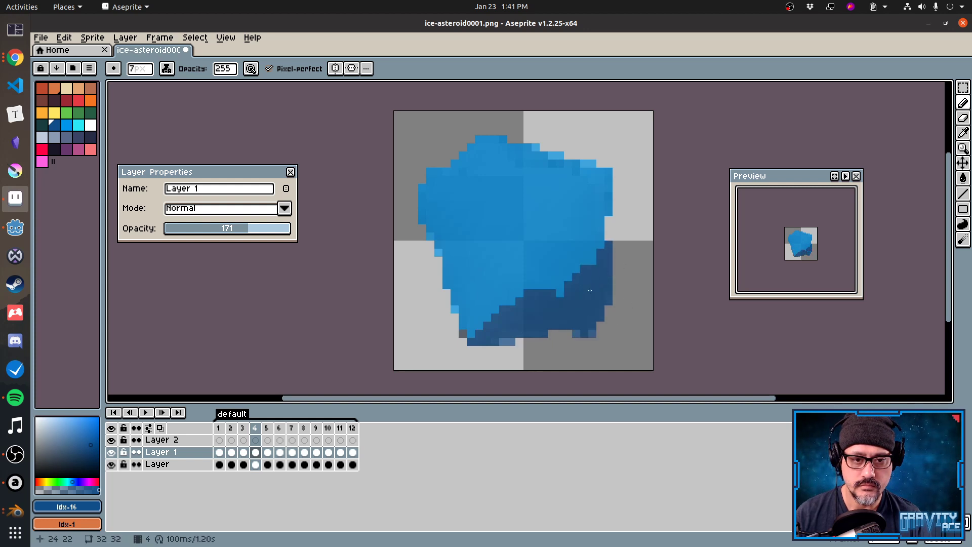
drag(440, 276, 502, 351)
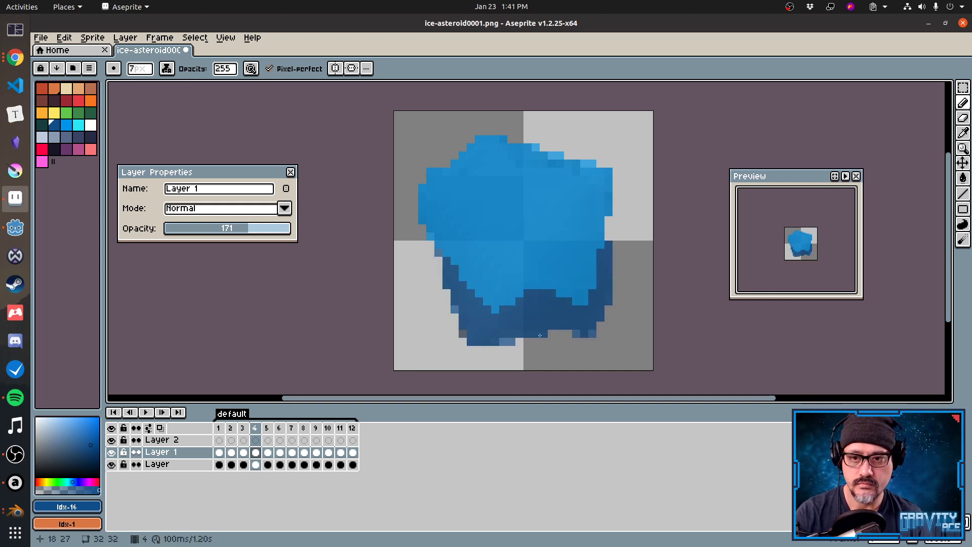
key(Right)
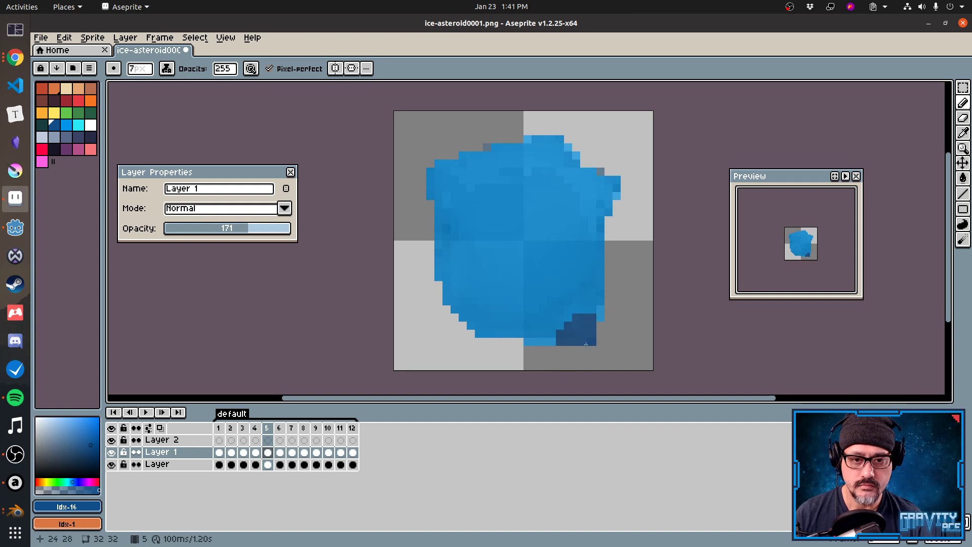
drag(552, 341, 590, 346)
drag(647, 277, 536, 335)
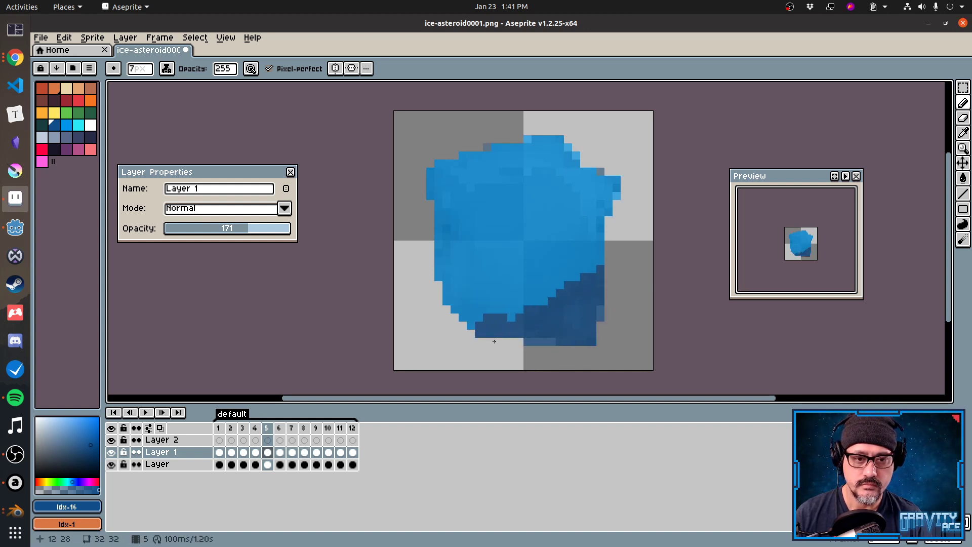
drag(419, 304, 519, 350)
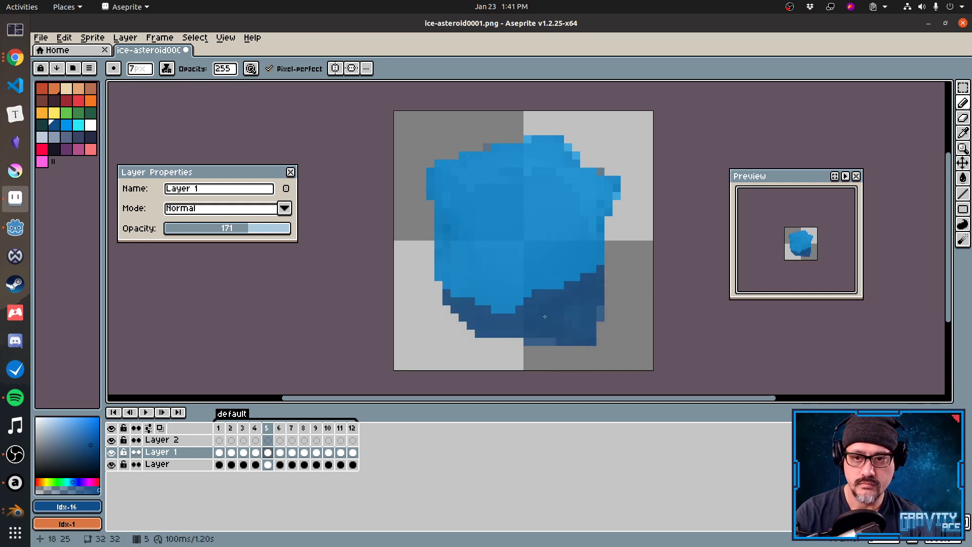
Shade frame 6 dark blue along the bottom, with a raised peak mid-bottom and shadows on both lower sides.
key(Right)
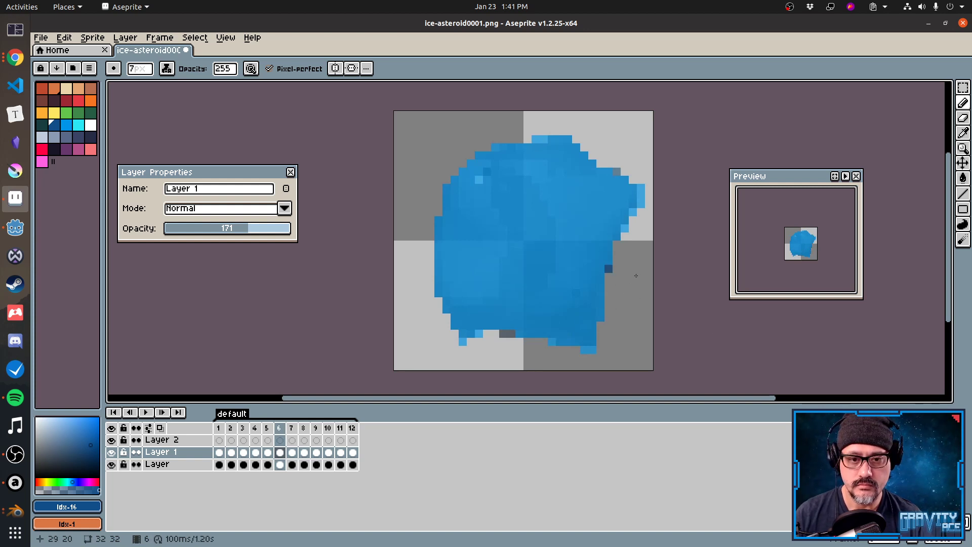
drag(495, 349, 544, 309)
drag(543, 315, 578, 357)
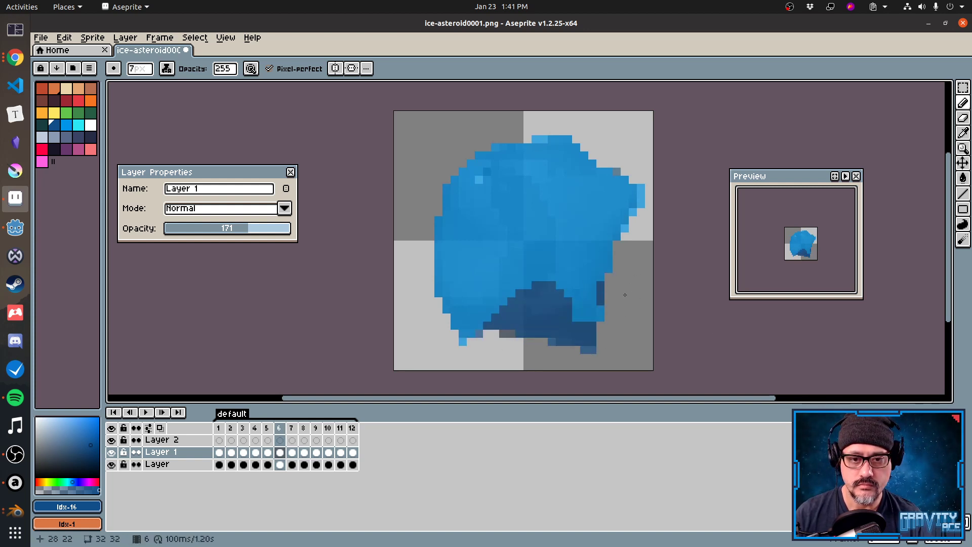
drag(600, 325, 659, 268)
drag(422, 297, 480, 346)
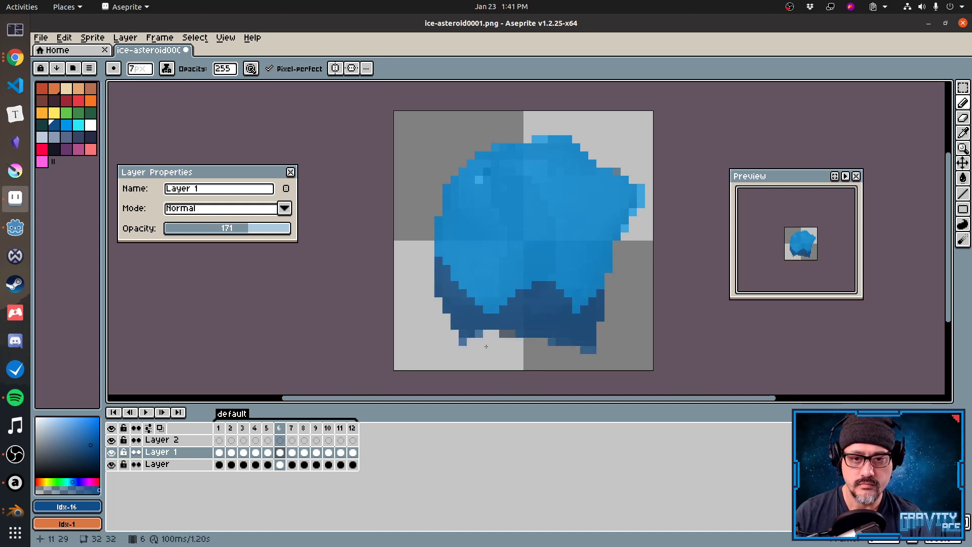
Shade frame 7's bottom and right edges dark blue, and redo the shadow in the notch on its left side.
key(period)
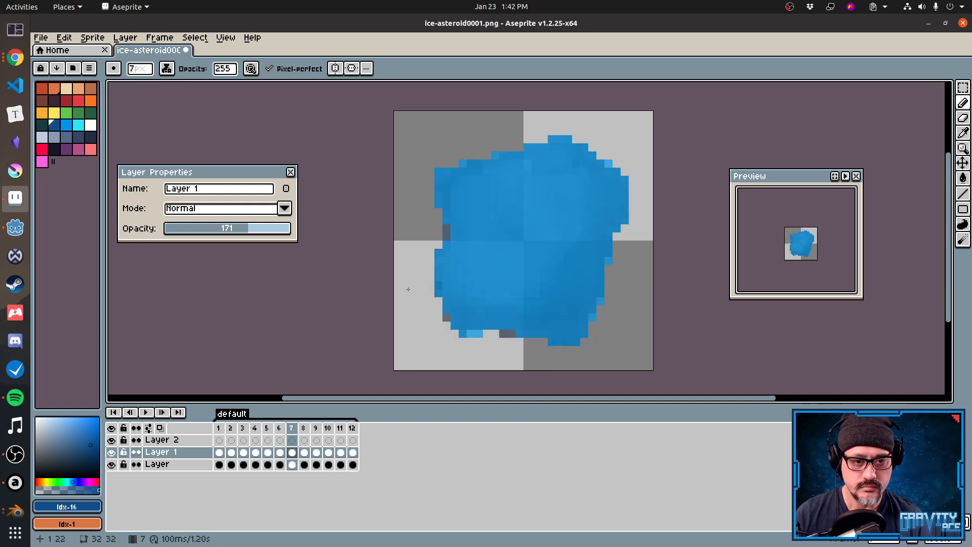
mouse_move(408, 289)
mouse_down()
mouse_move(562, 329)
mouse_move(583, 314)
mouse_up()
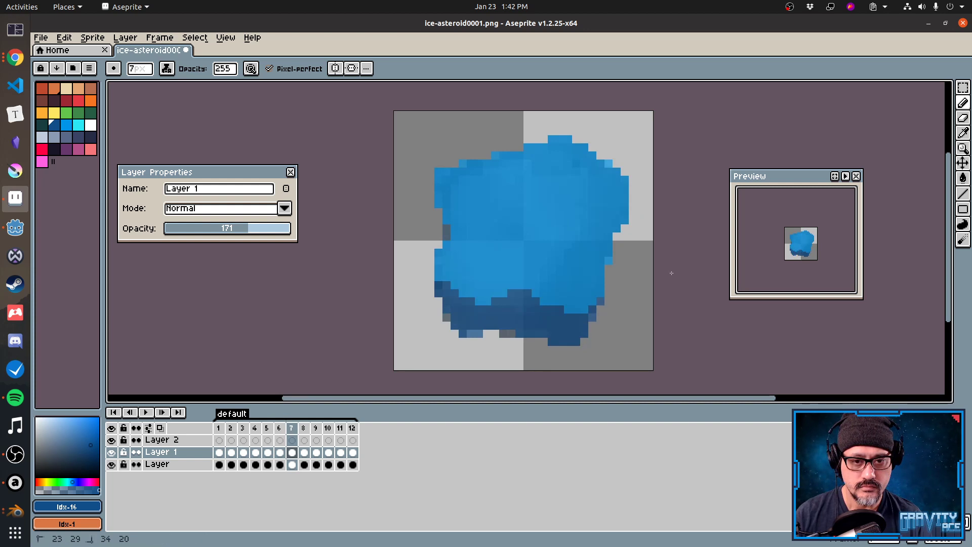
drag(645, 228, 604, 264)
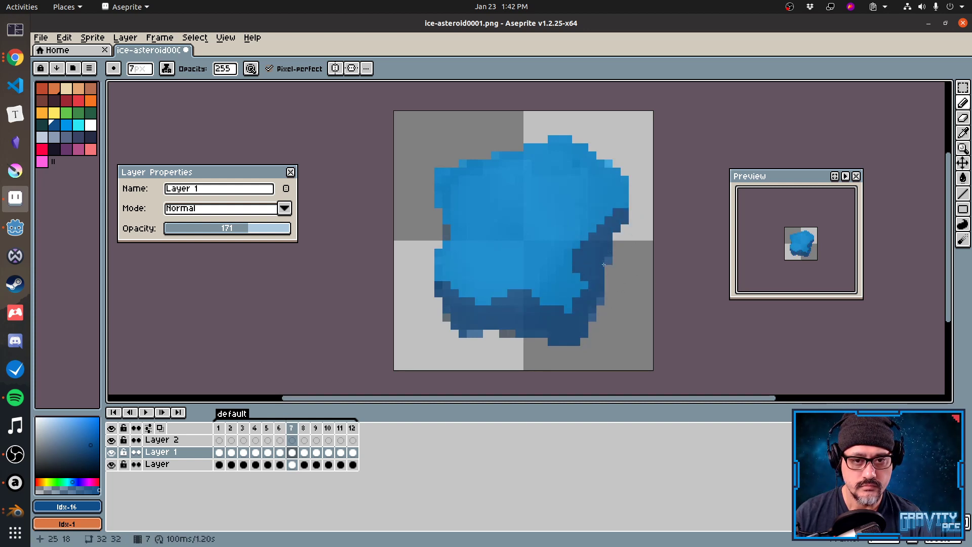
drag(421, 208, 443, 235)
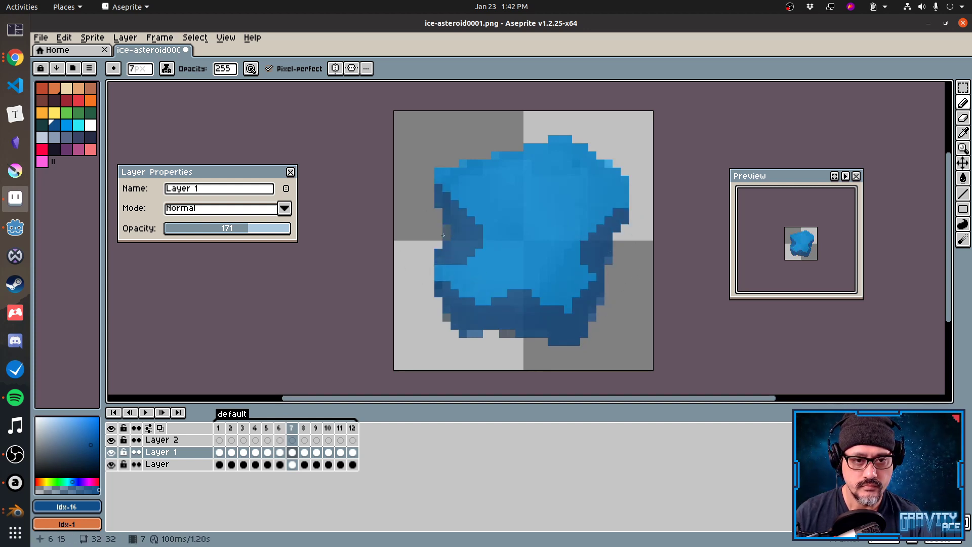
key(ctrl+z)
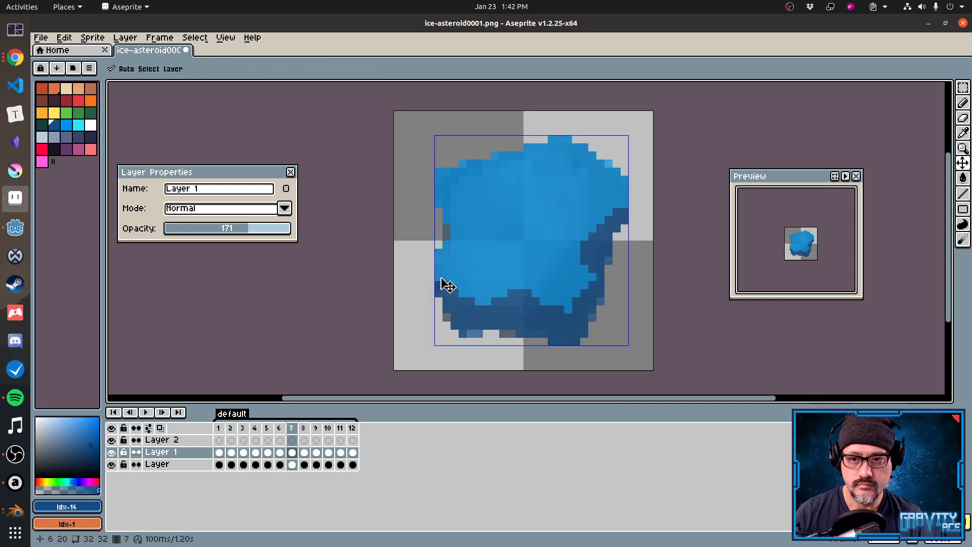
mouse_move(422, 204)
mouse_down()
mouse_move(431, 214)
mouse_move(461, 209)
mouse_up()
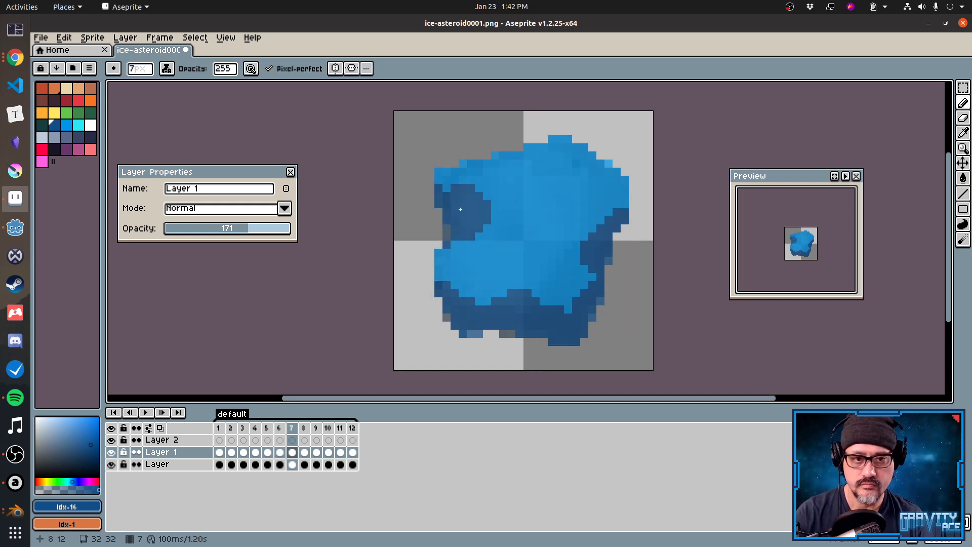
Go back through frames 6, 5 and 4, adding dark blue side shadows at frame 6's and 5's right edges and frame 4's left edge.
key(comma)
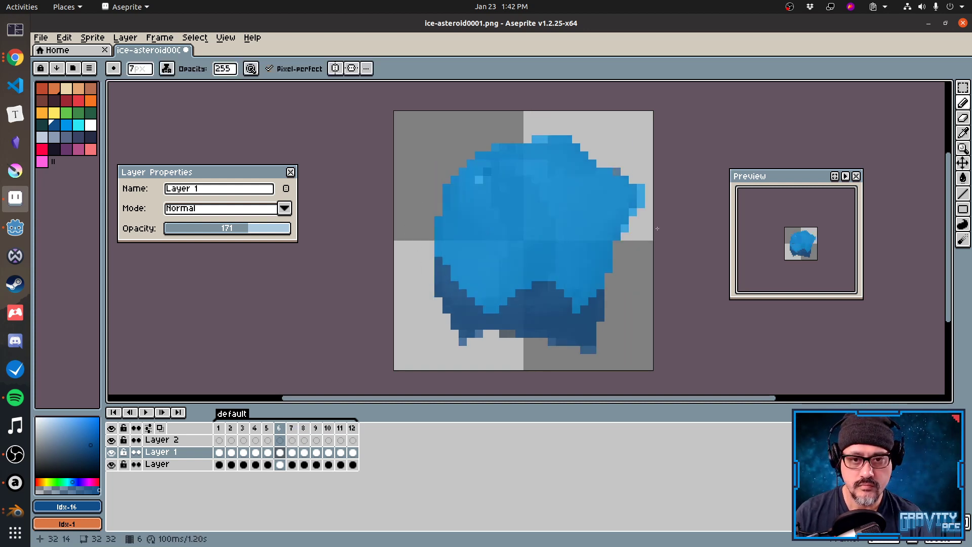
drag(631, 205, 618, 241)
key(comma)
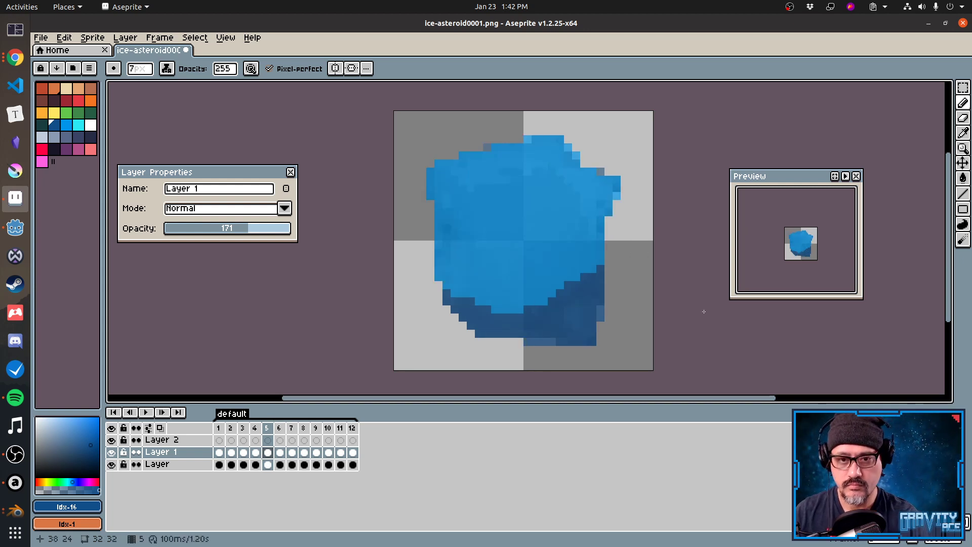
key(comma)
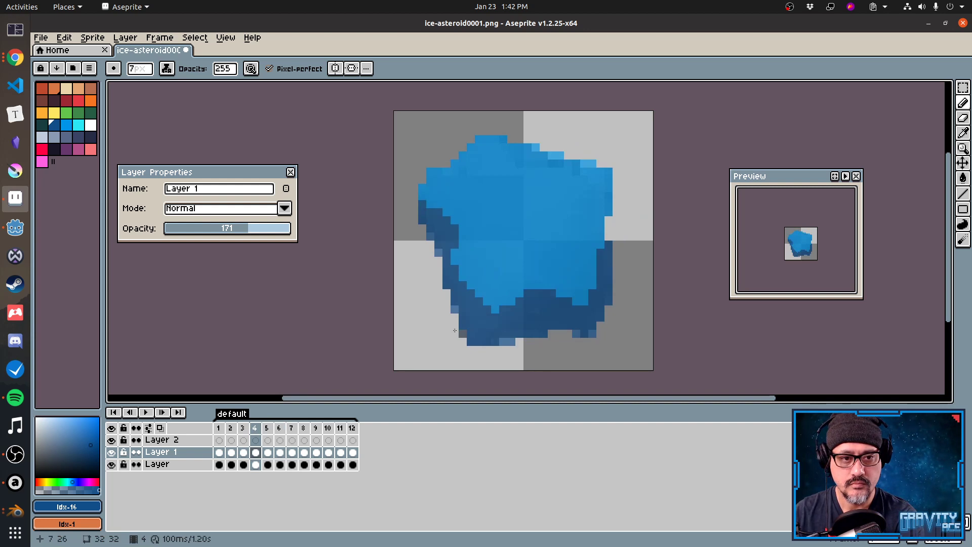
key(period)
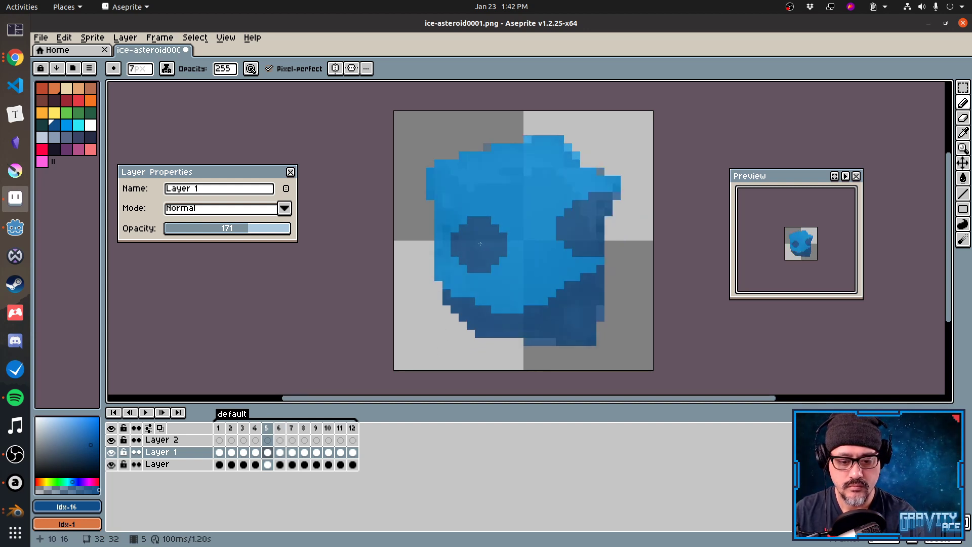
key(period)
key(period)
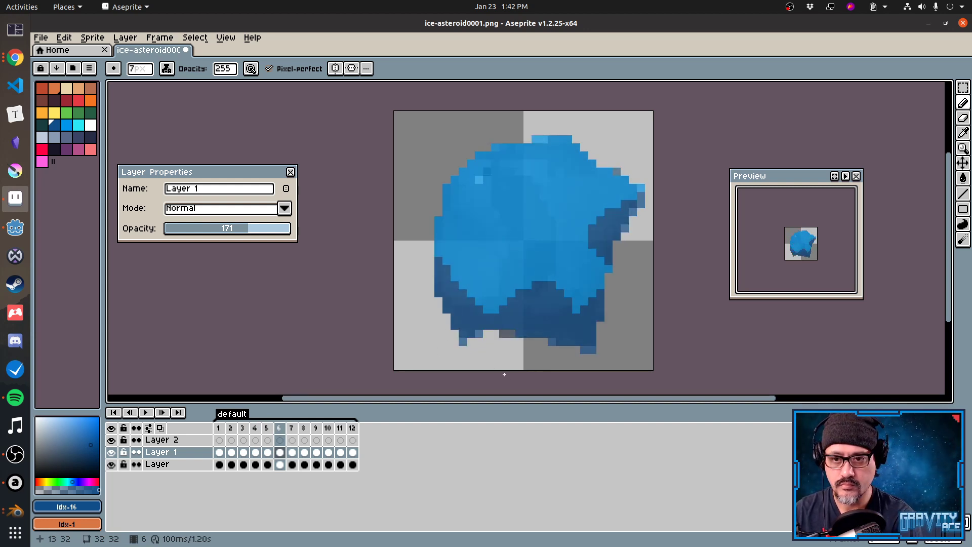
Shade frame 8 dark blue down the left edge, along the bottom with a raised peak mid-bottom, and on the lower right edge.
key(period)
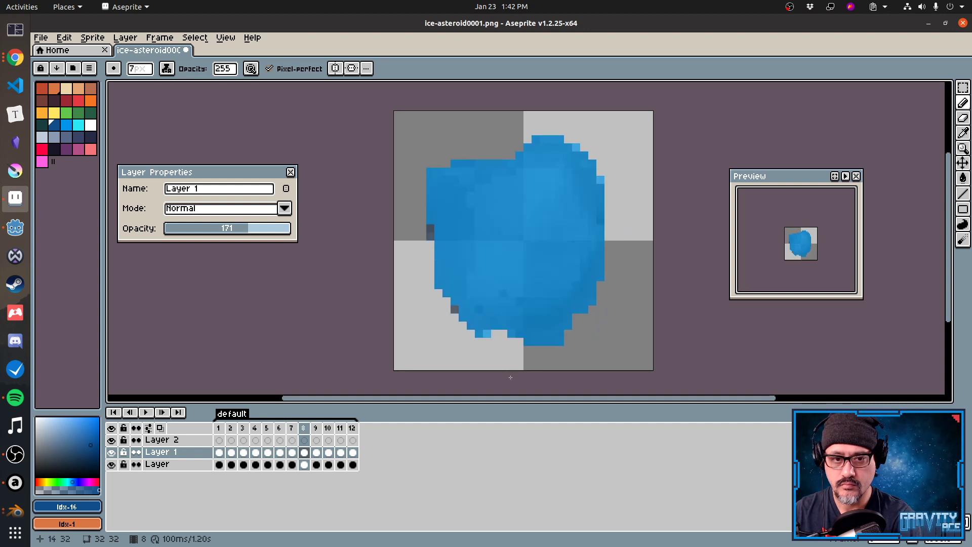
drag(417, 223, 422, 253)
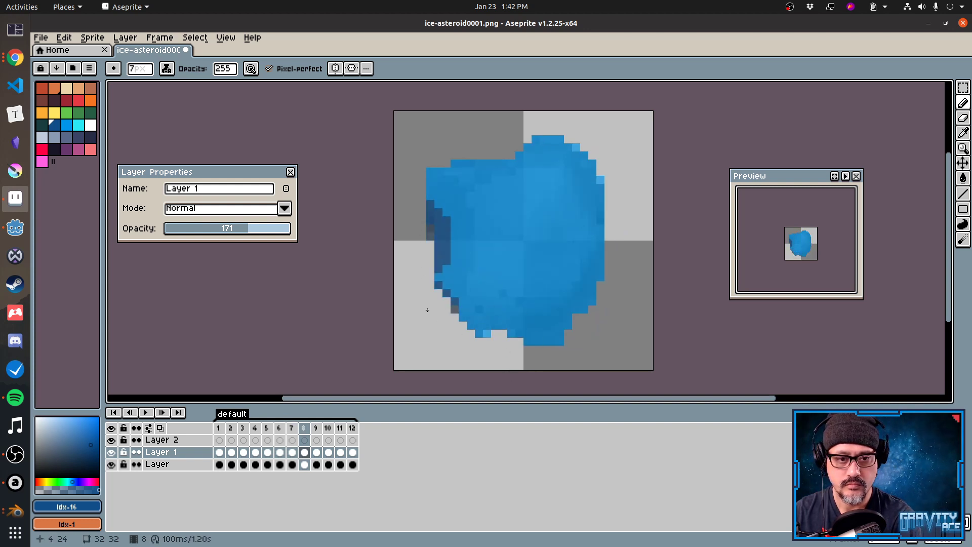
mouse_move(427, 310)
mouse_down()
mouse_move(501, 326)
mouse_move(514, 304)
mouse_move(544, 316)
mouse_move(559, 342)
mouse_up()
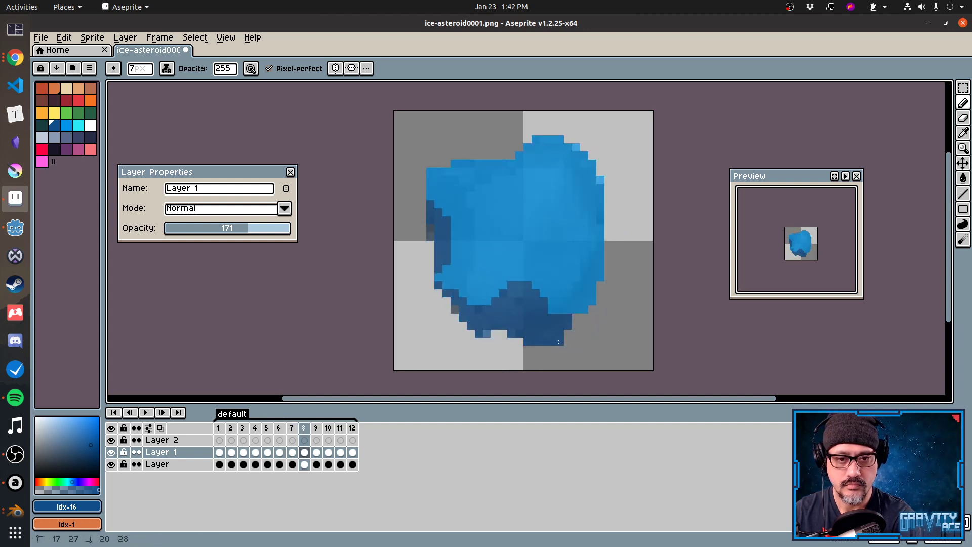
drag(628, 305, 644, 276)
key(Right)
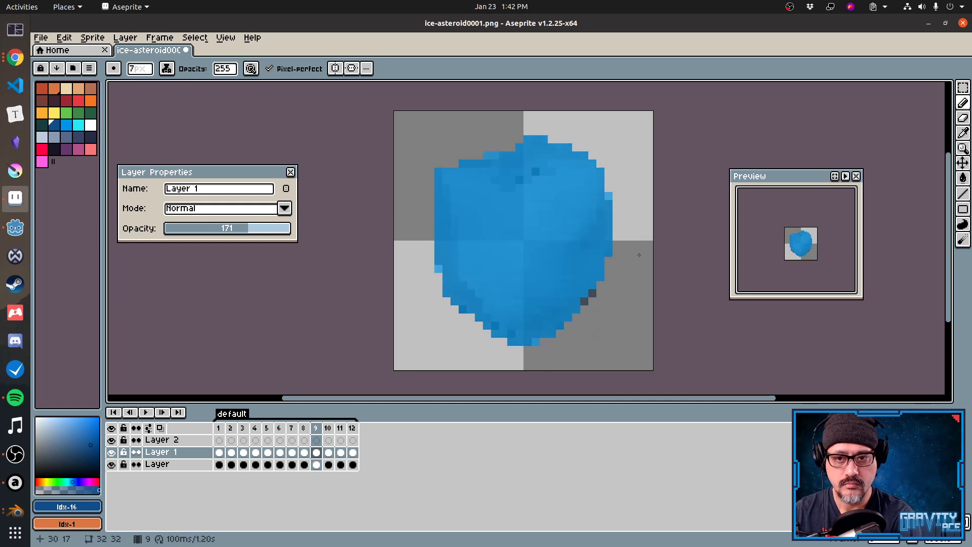
key(Left)
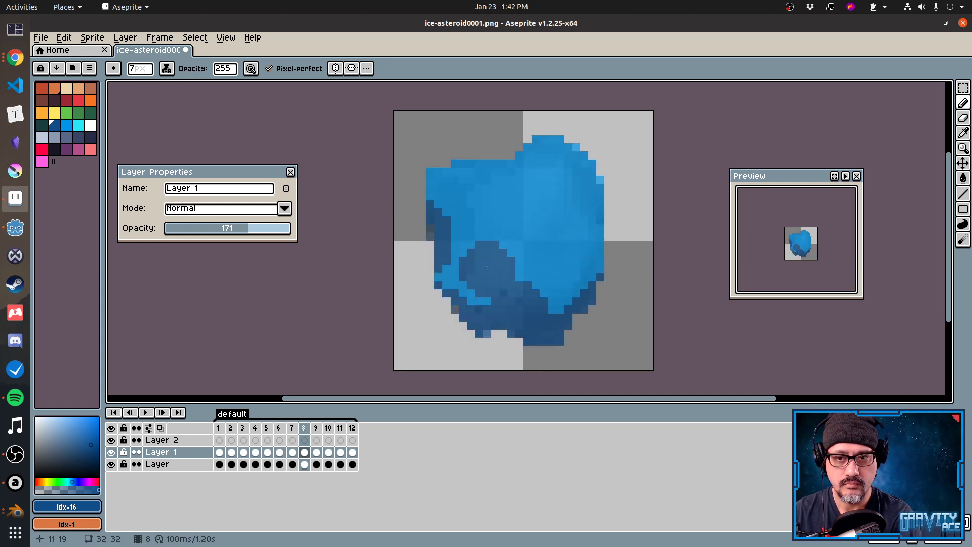
Paint dark blue shadows along the asteroid's bottom and lower side edges in frames 9 and 10.
key(Right)
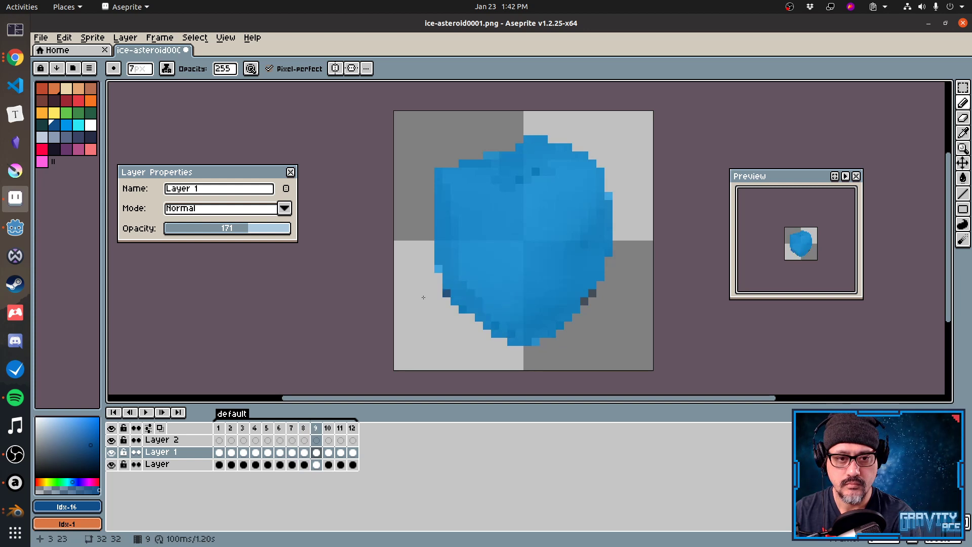
drag(512, 331, 615, 292)
key(Right)
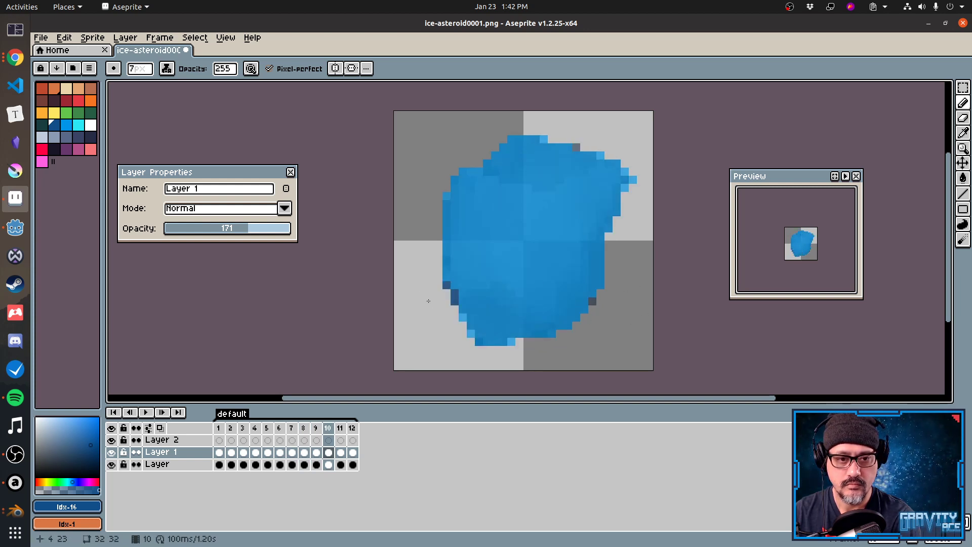
mouse_move(430, 293)
mouse_down()
mouse_move(500, 344)
mouse_move(552, 309)
mouse_move(661, 270)
mouse_up()
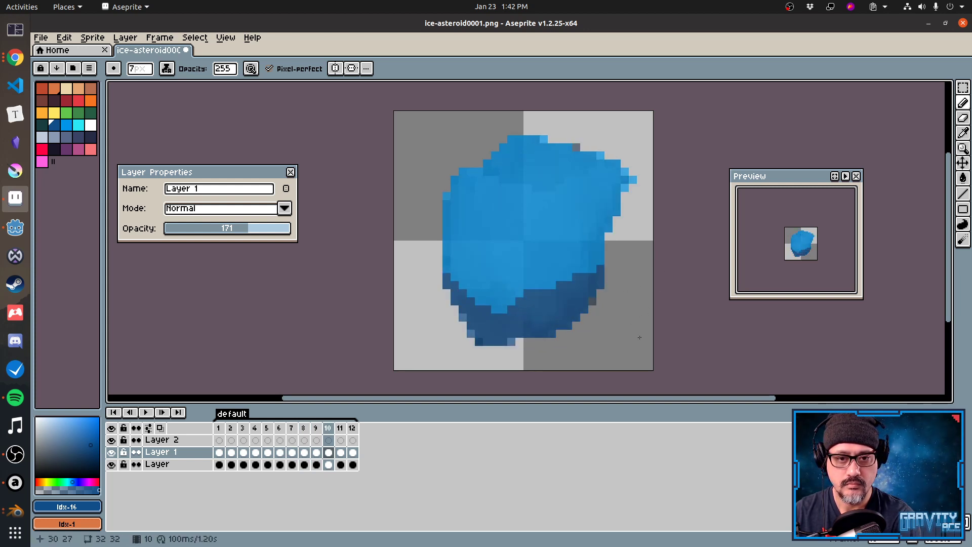
Shade frames 11 and 12 dark blue along the bottom, at the right edge, and under the protruding corner on the left side.
key(Right)
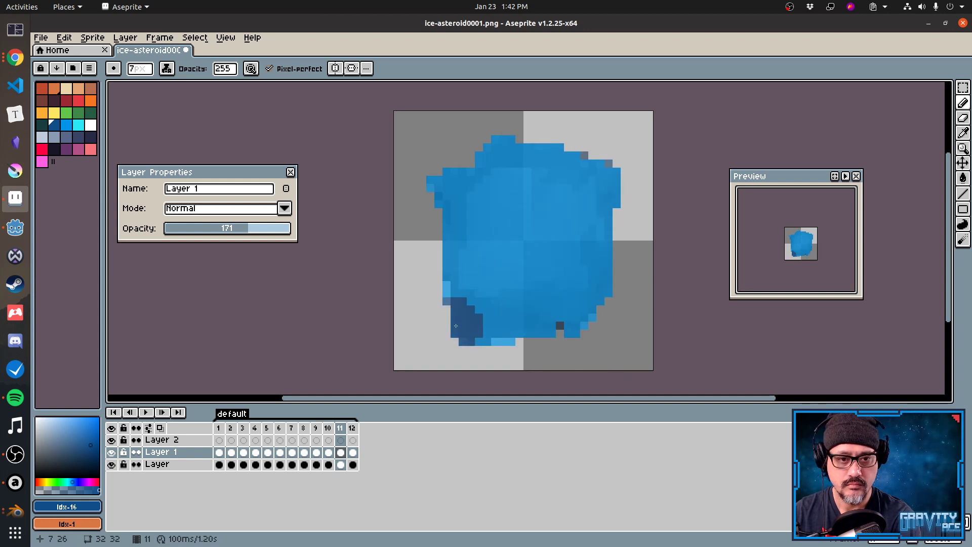
mouse_move(438, 317)
mouse_down()
mouse_move(479, 349)
mouse_move(530, 331)
mouse_move(579, 333)
mouse_up()
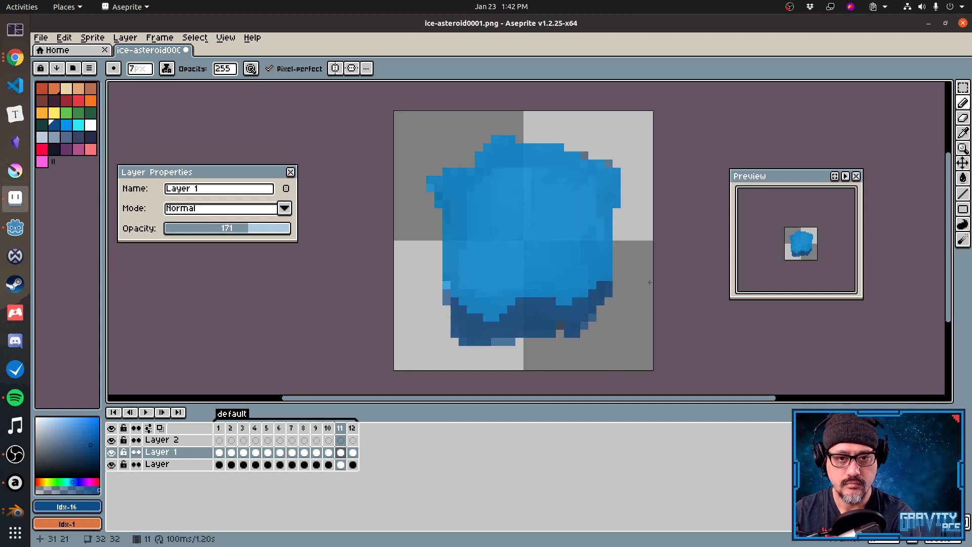
drag(627, 229, 626, 220)
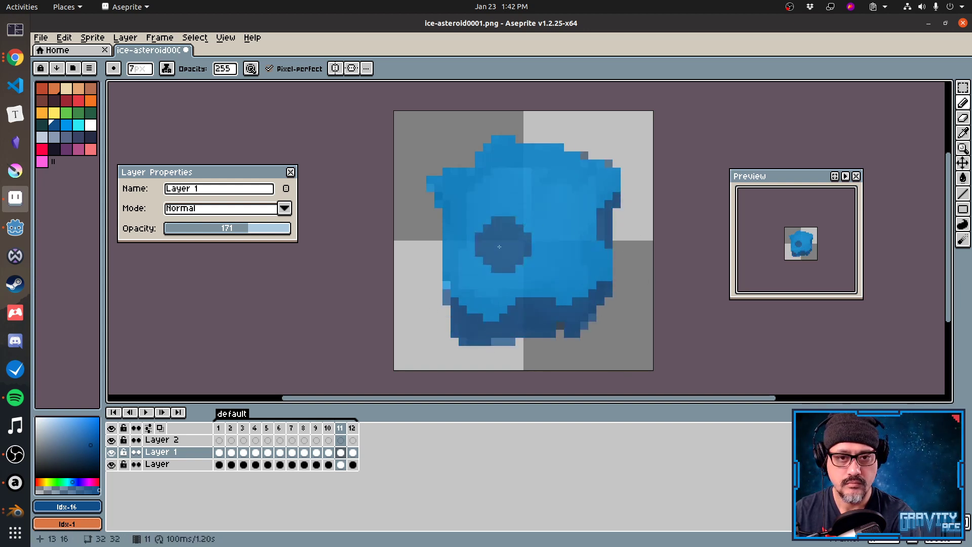
click(429, 212)
key(Right)
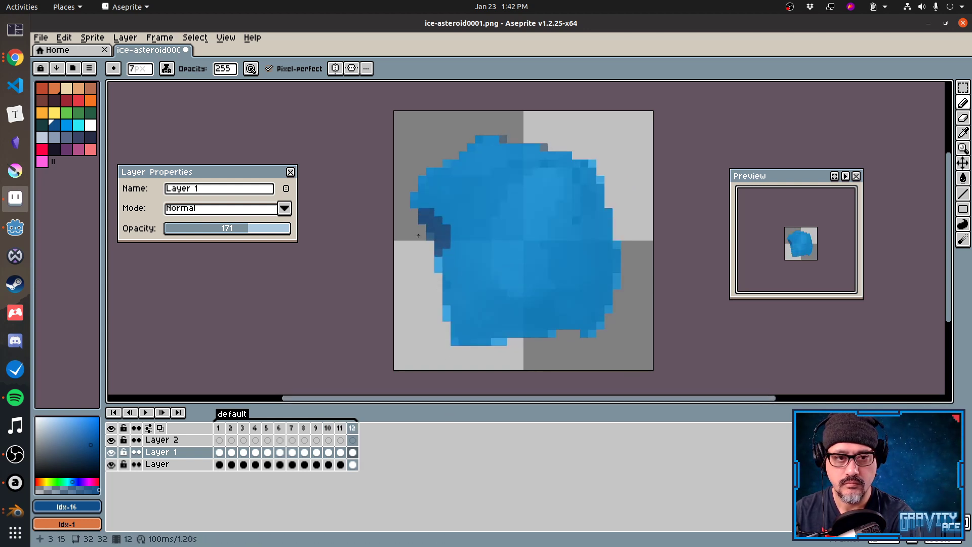
drag(406, 219, 423, 245)
mouse_move(431, 290)
mouse_down()
mouse_move(537, 331)
mouse_move(577, 328)
mouse_up()
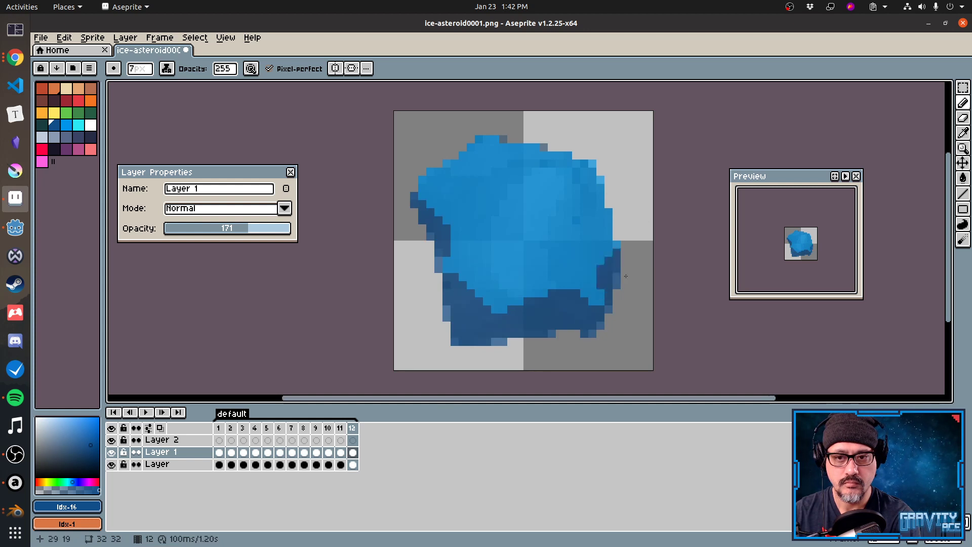
Step through all the frames and play the animation to examine how the shadows move around the asteroid.
key(Right)
key(Right)
key(Right)
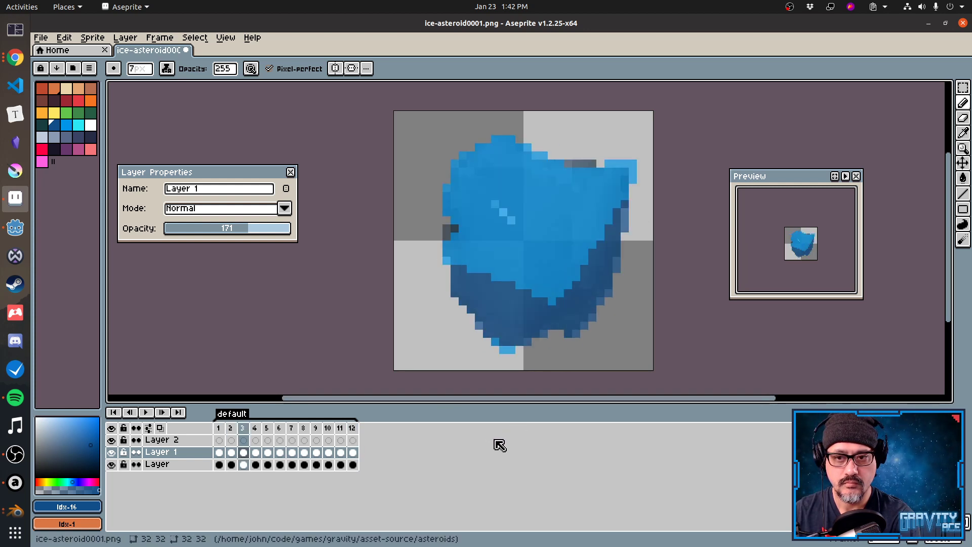
key(Right)
key(Right)
key(Right)
key(Right)
key(Right)
key(Right)
key(Right)
key(Right)
key(Right)
key(Right)
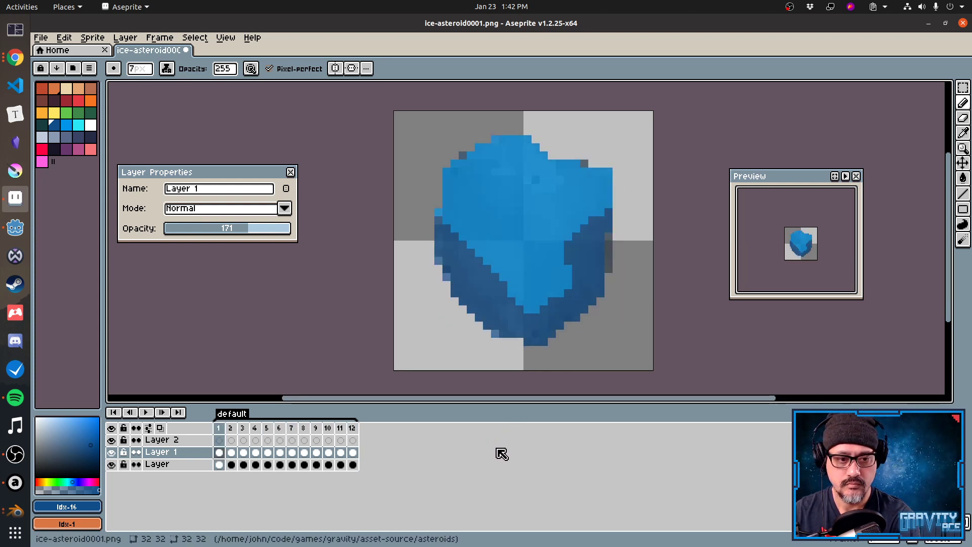
key(Return)
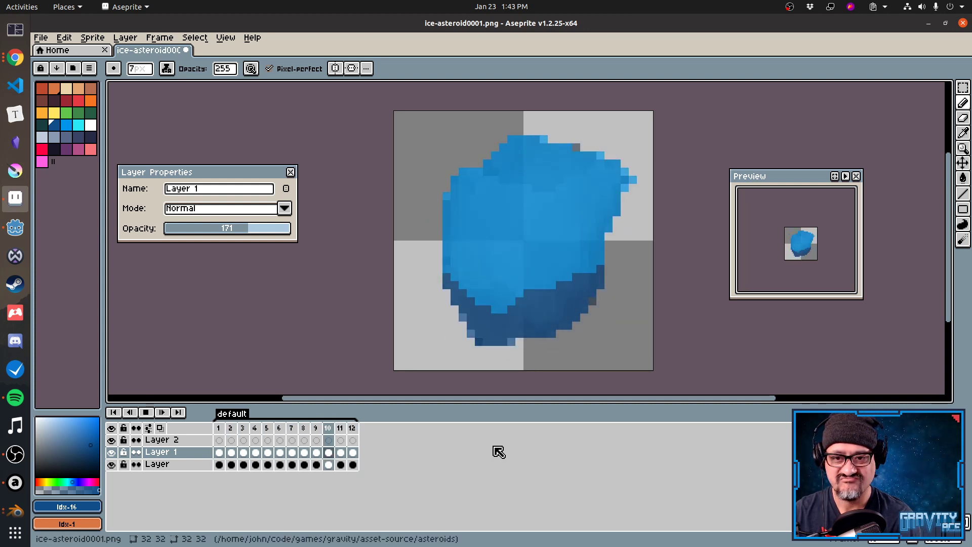
key(Return)
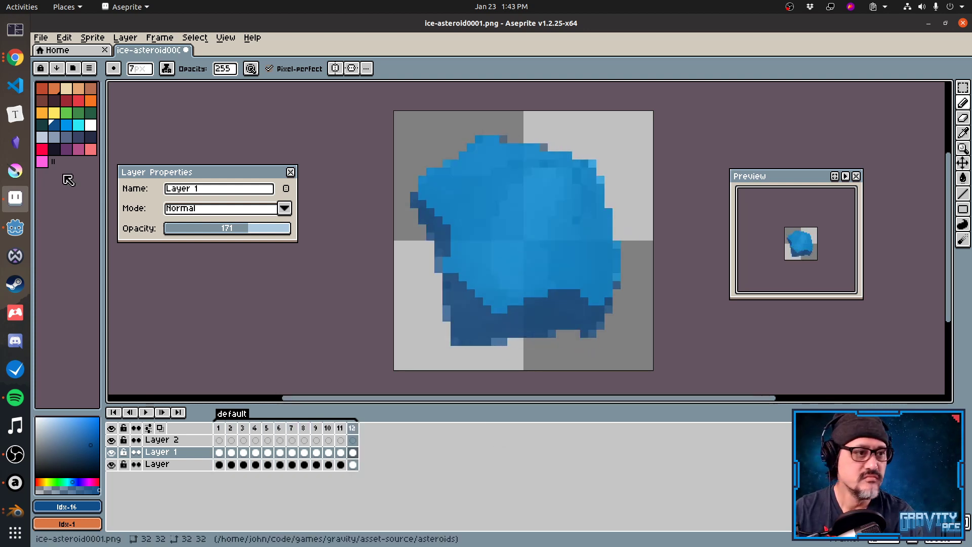
Paint cyan highlights with a 4 px brush near the top of frame 4 and on frame 3's right side, checking the animation by playing it.
click(79, 125)
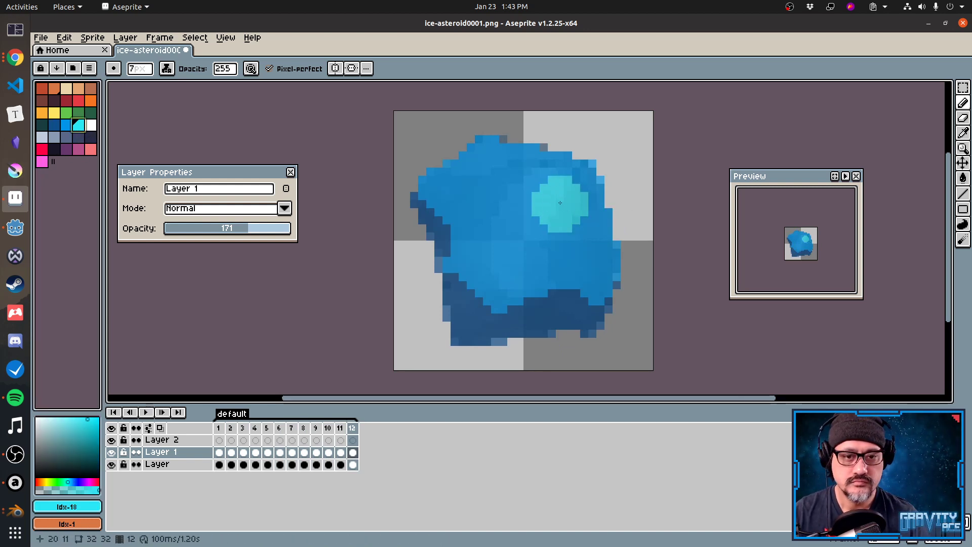
key(minus)
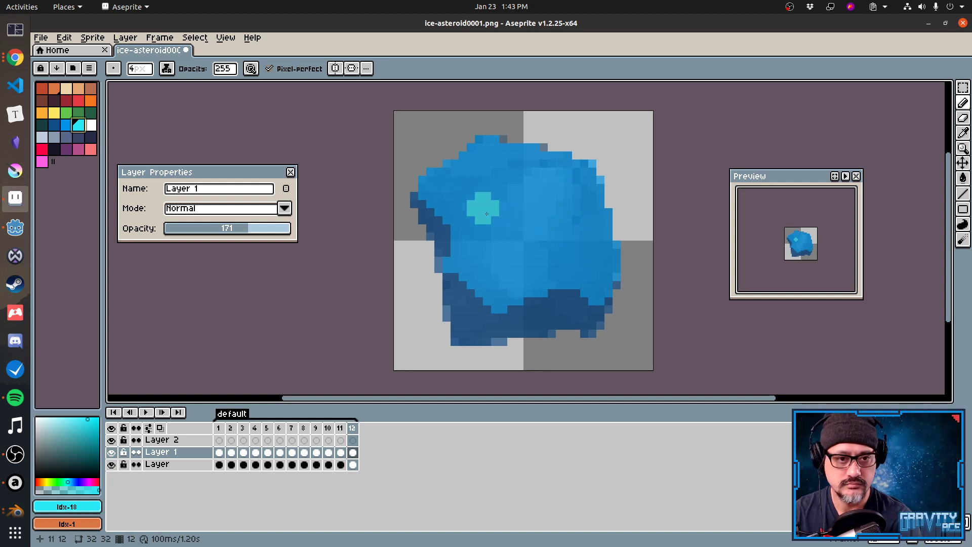
key(Return)
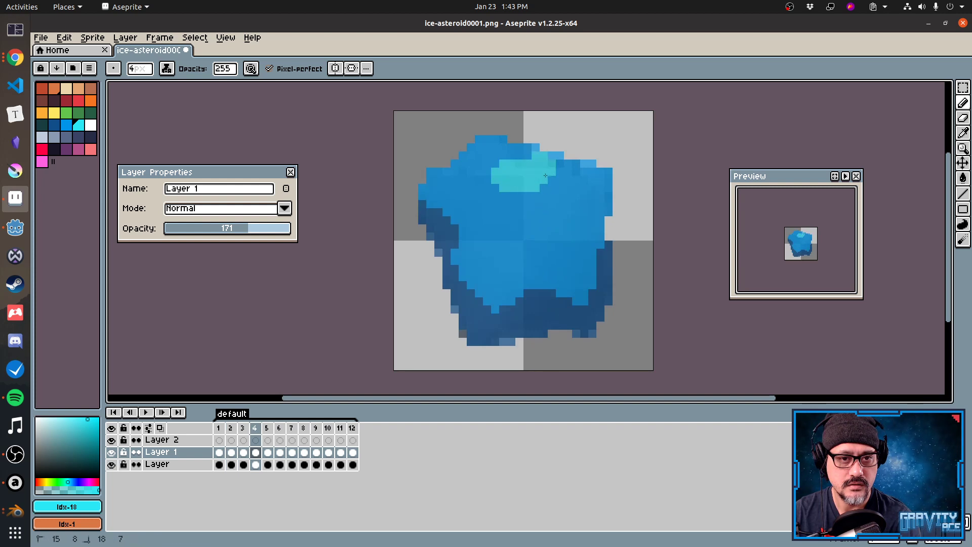
drag(575, 170, 600, 172)
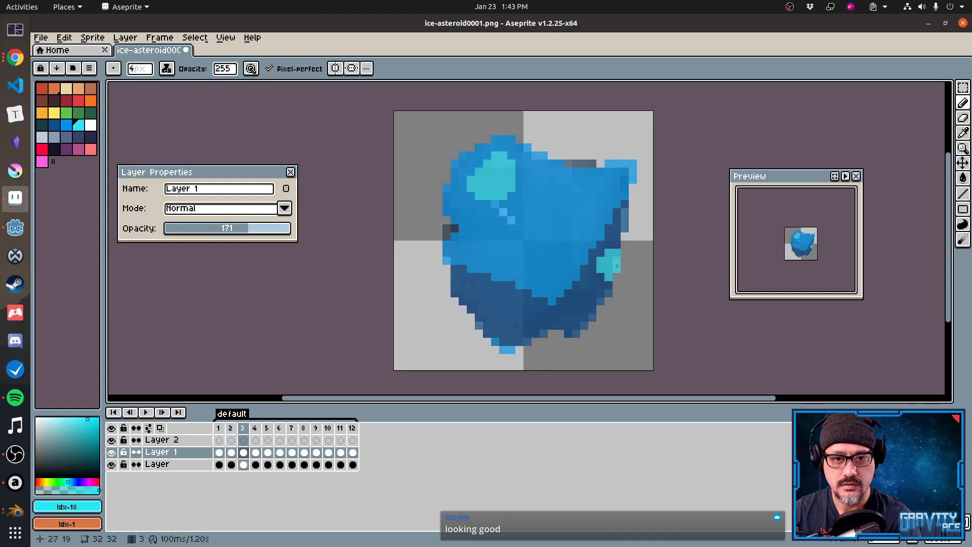
drag(600, 260, 661, 269)
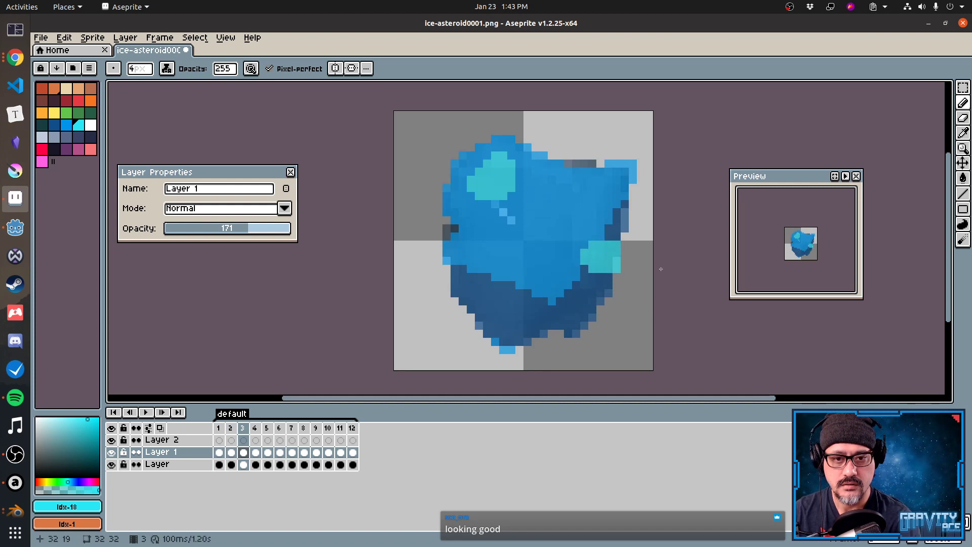
key(Return)
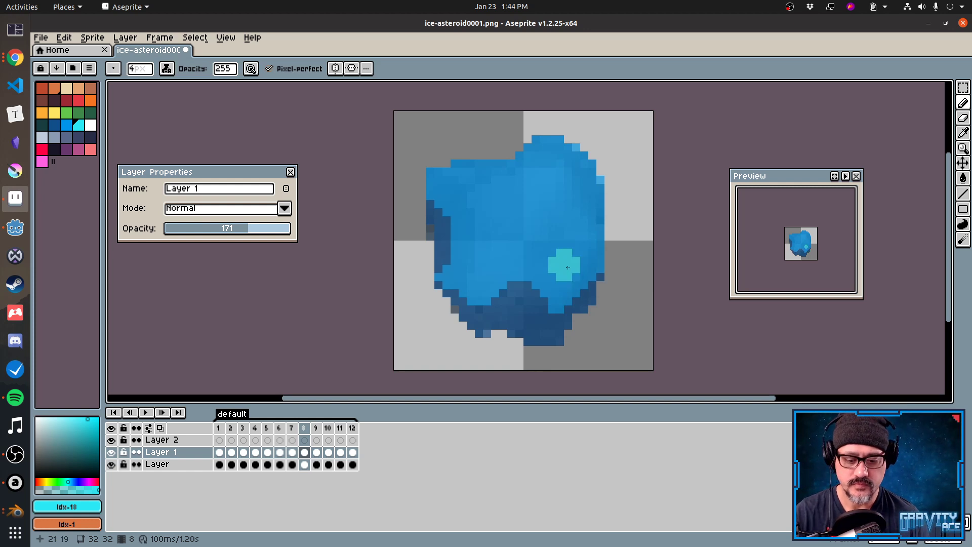
key(Return)
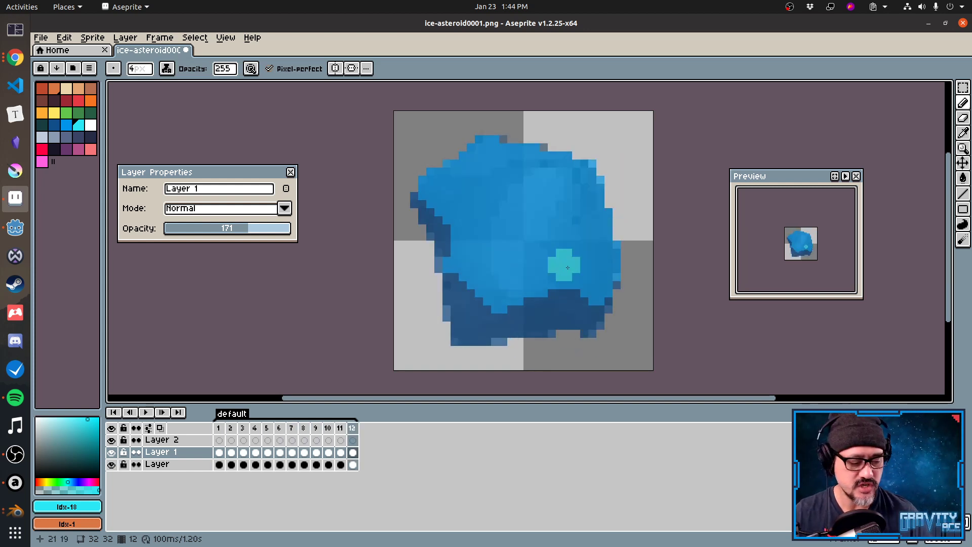
Start saving the sprite under a new name and browse to the textures folder inside game/asteroids.
key(ctrl+s)
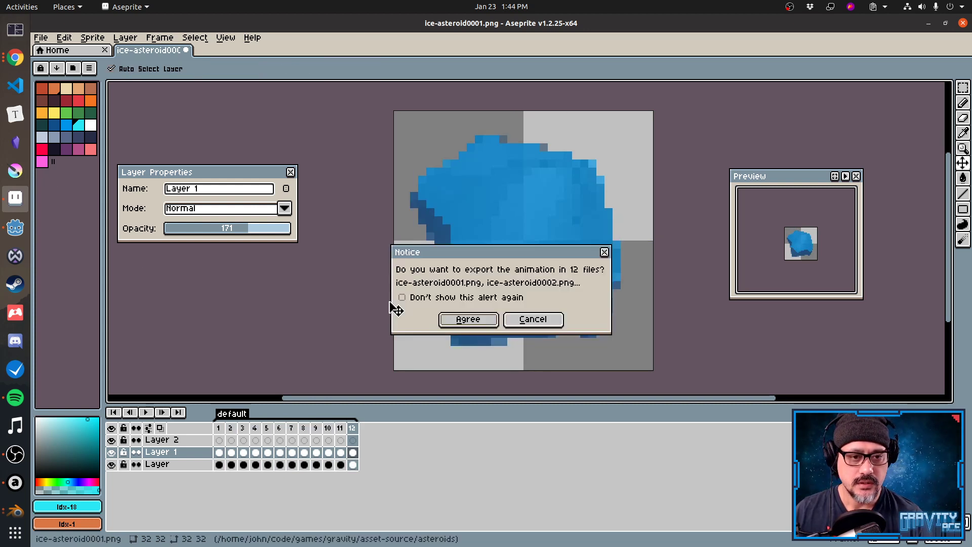
key(Return)
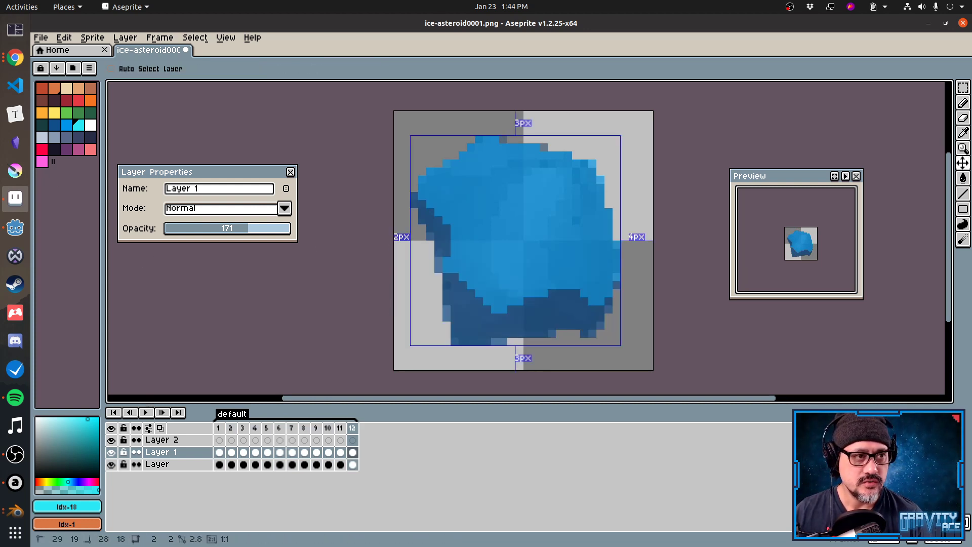
key(ctrl+shift+s)
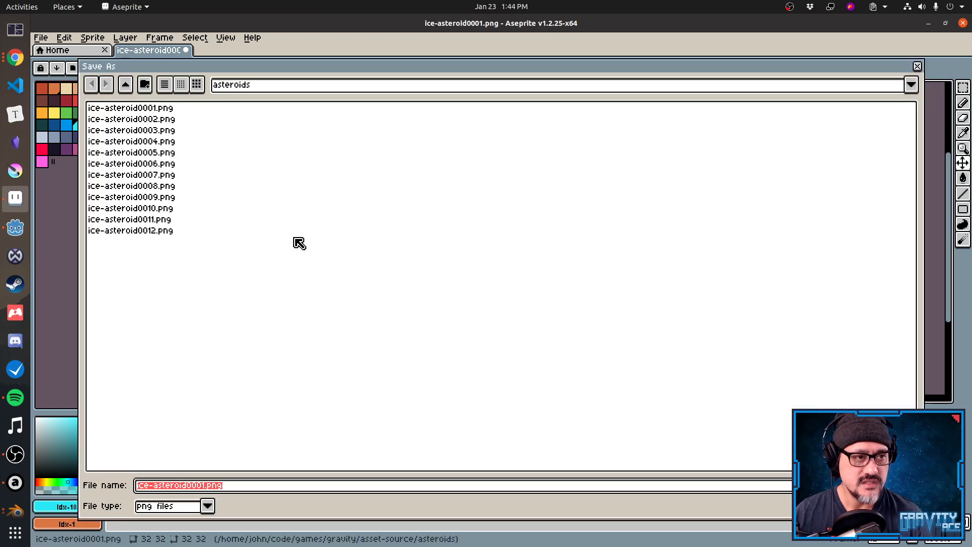
click(130, 86)
click(131, 87)
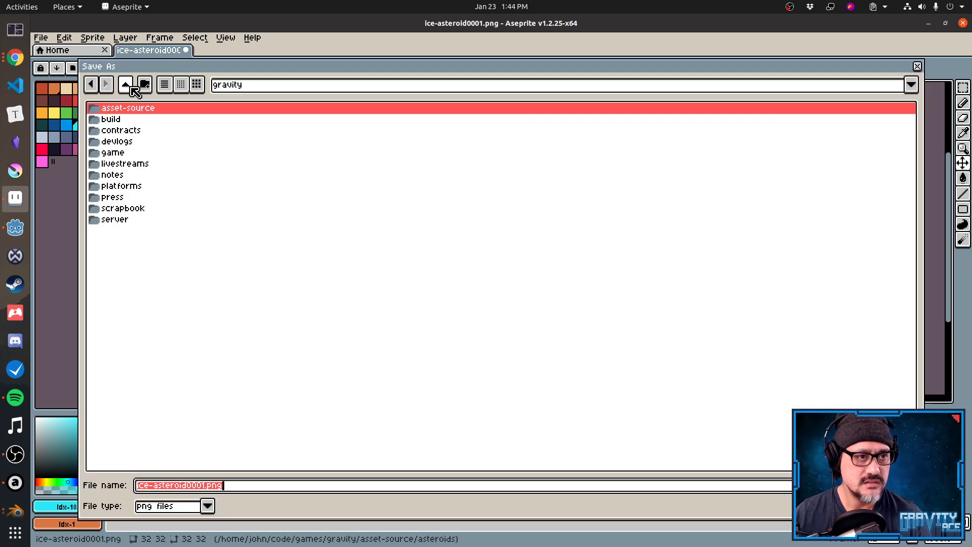
double_click(134, 152)
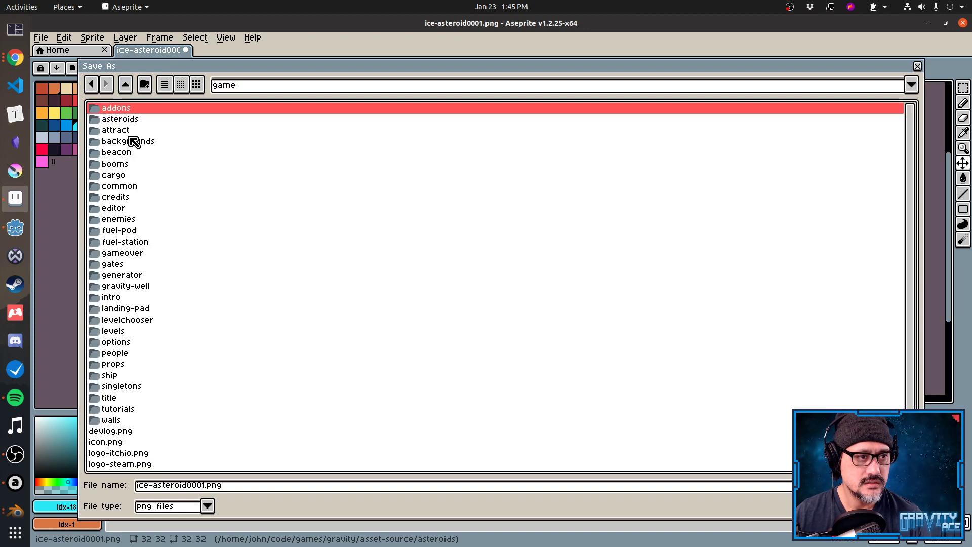
click(129, 120)
double_click(129, 121)
double_click(127, 110)
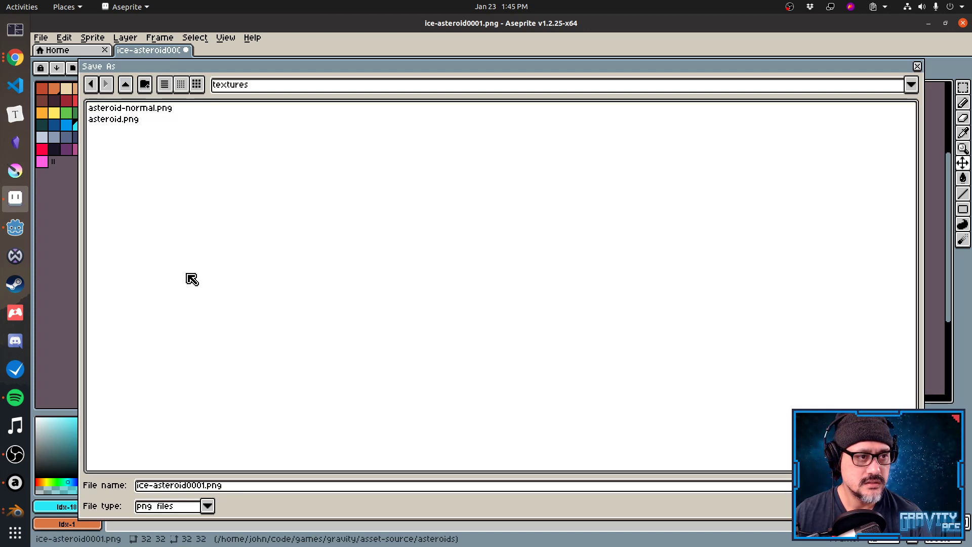
Name the file ice-asteroid.aseprite and save it in the textures folder.
click(207, 486)
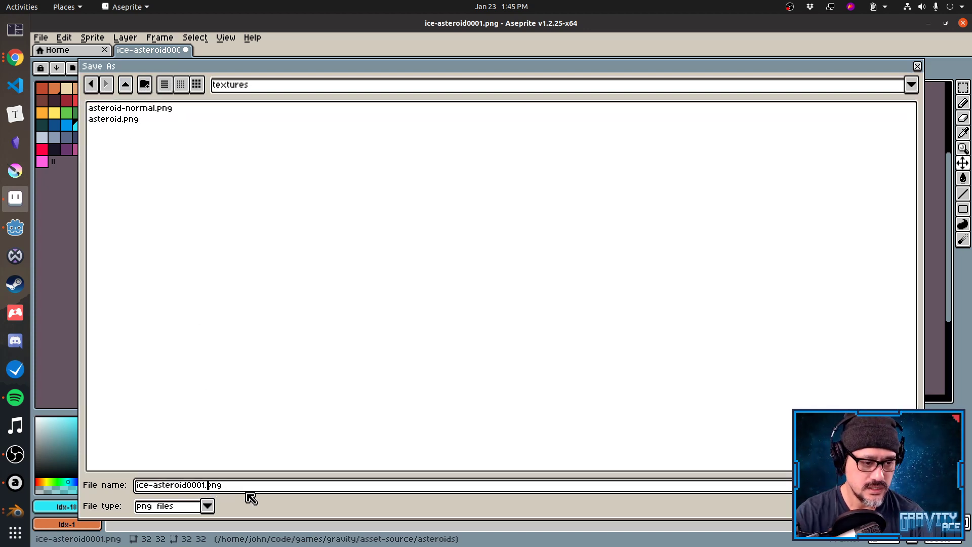
key(BackSpace)
key(BackSpace)
key(BackSpace)
key(BackSpace)
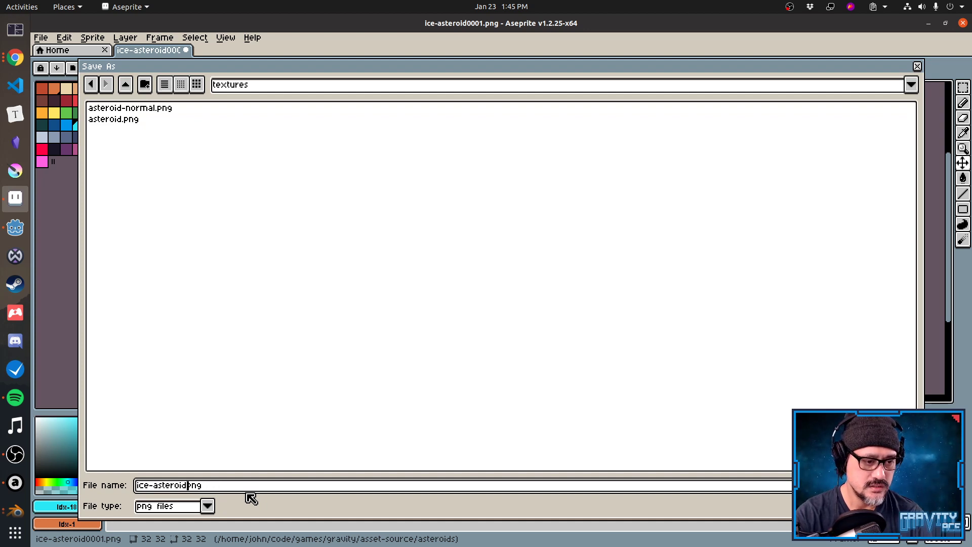
text(.aseprite)
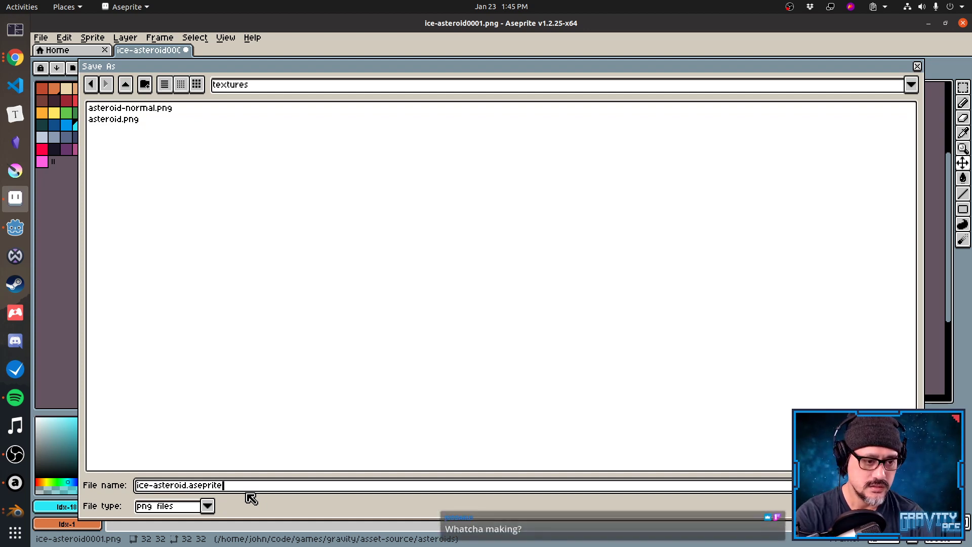
key(Return)
Start a sprite sheet export by rows, constrained to a fixed number of 6 columns.
key(ctrl+e)
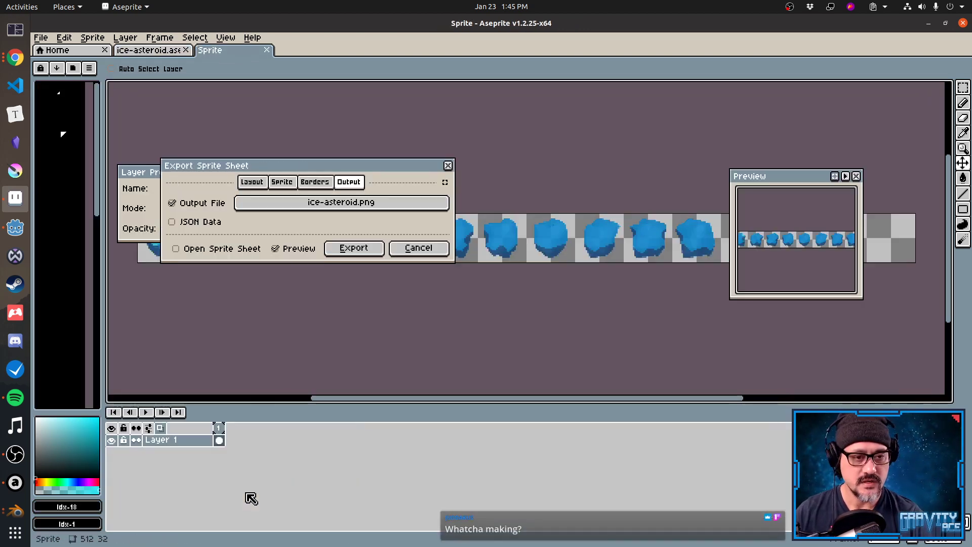
click(254, 185)
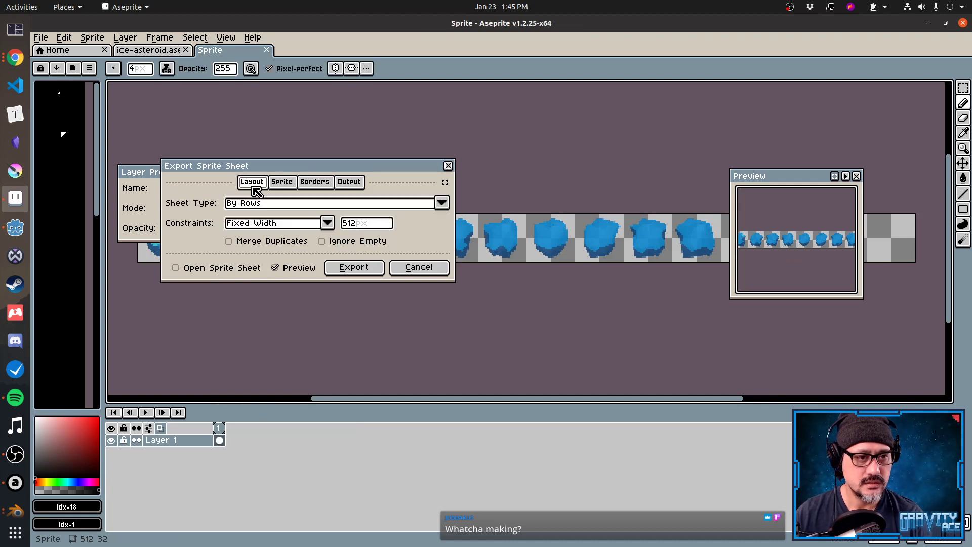
click(262, 224)
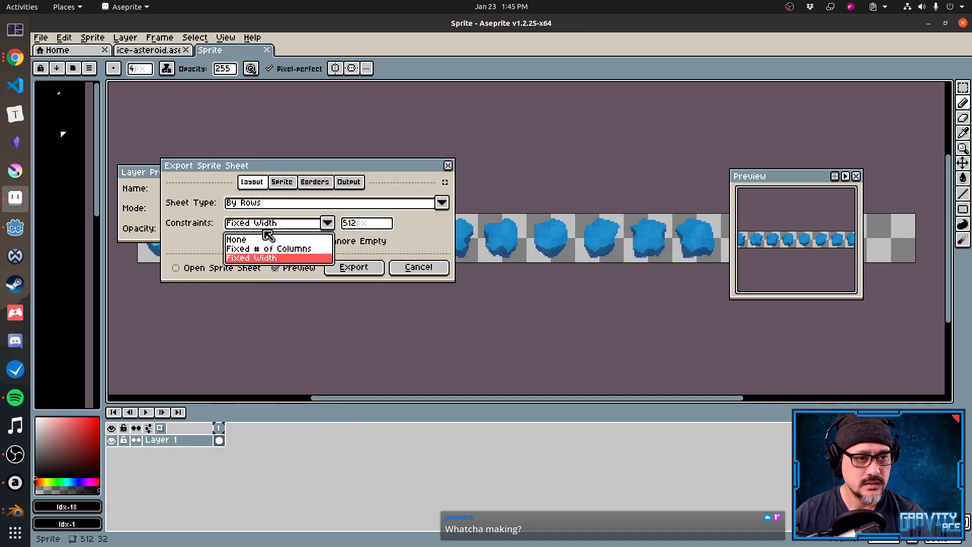
click(268, 249)
click(363, 224)
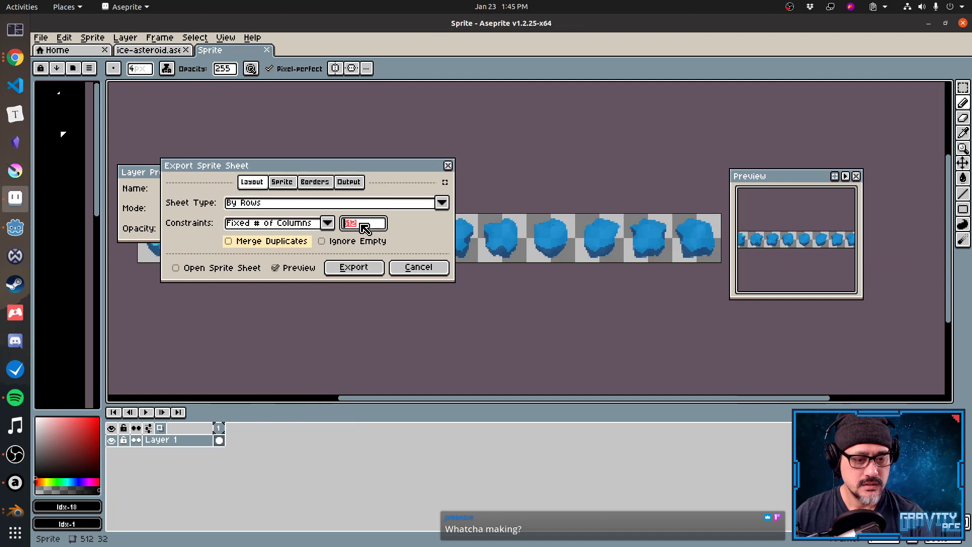
text(6)
Uncover the sheet preview to check the layout, and export it as ice-asteroid.png.
drag(349, 171, 466, 323)
middle_drag(448, 242, 537, 220)
scroll(466, 179, up, 1)
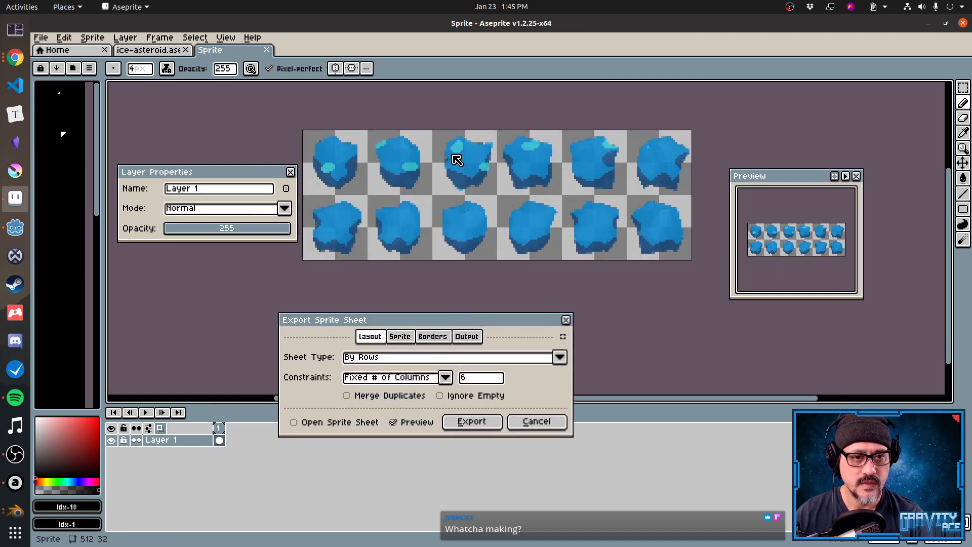
drag(467, 324, 460, 286)
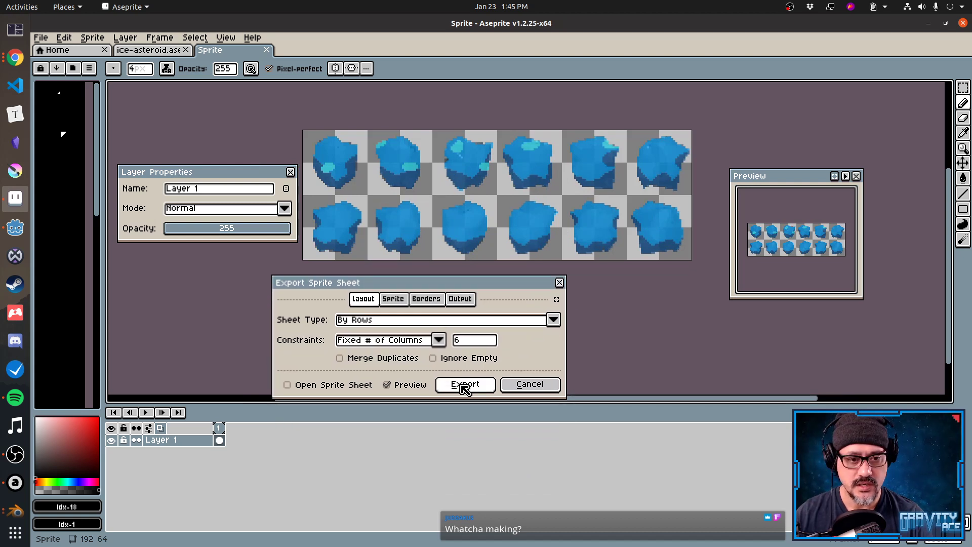
click(463, 383)
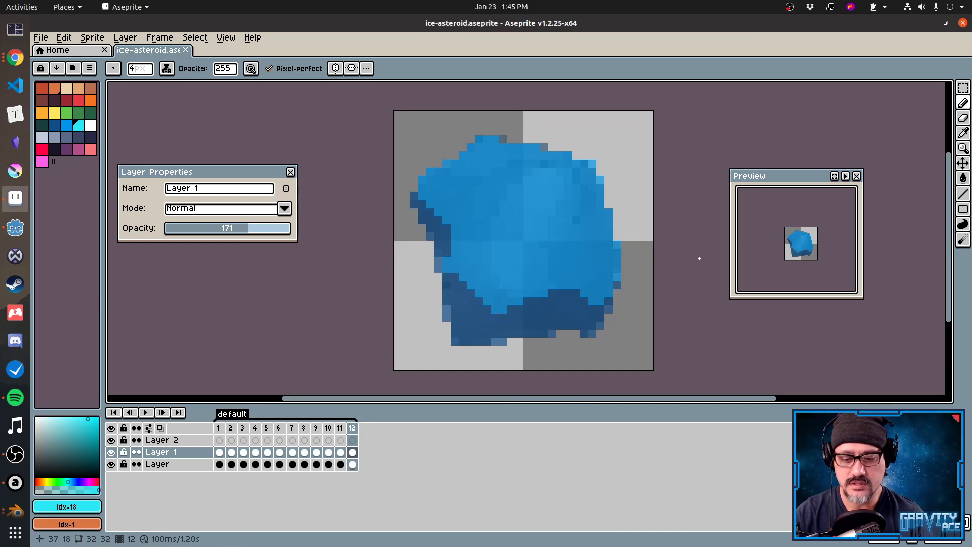
Play the animation, save the sprite and export the 6-column sprite sheet again.
key(Return)
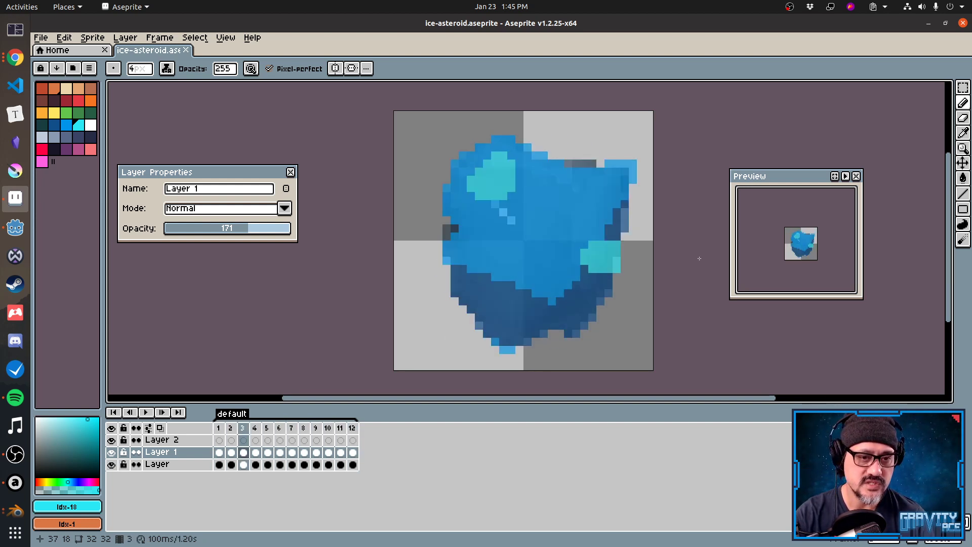
key(ctrl+s)
key(ctrl+e)
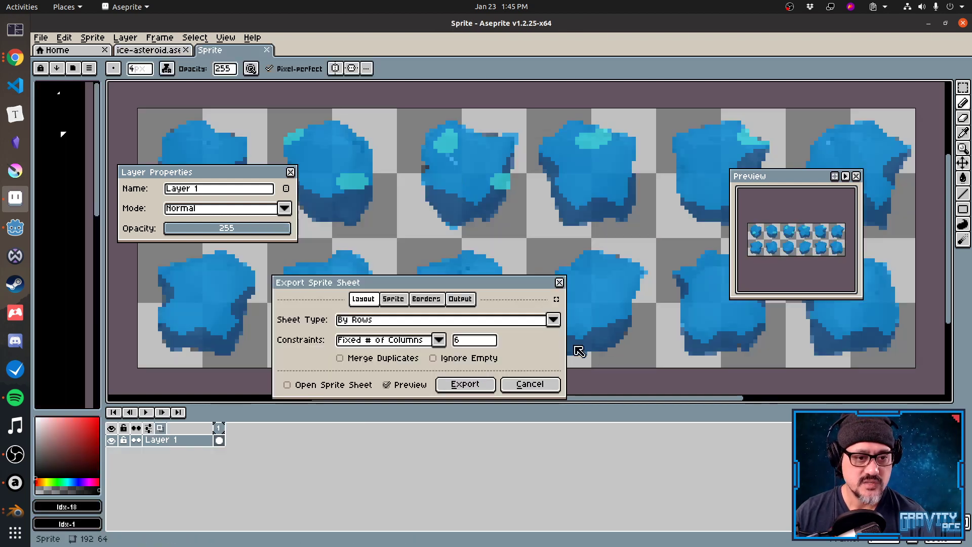
click(489, 385)
Switch to Godot and save a copy of the asteroid scene as ice.tscn in res://asteroids.
key(alt+Tab)
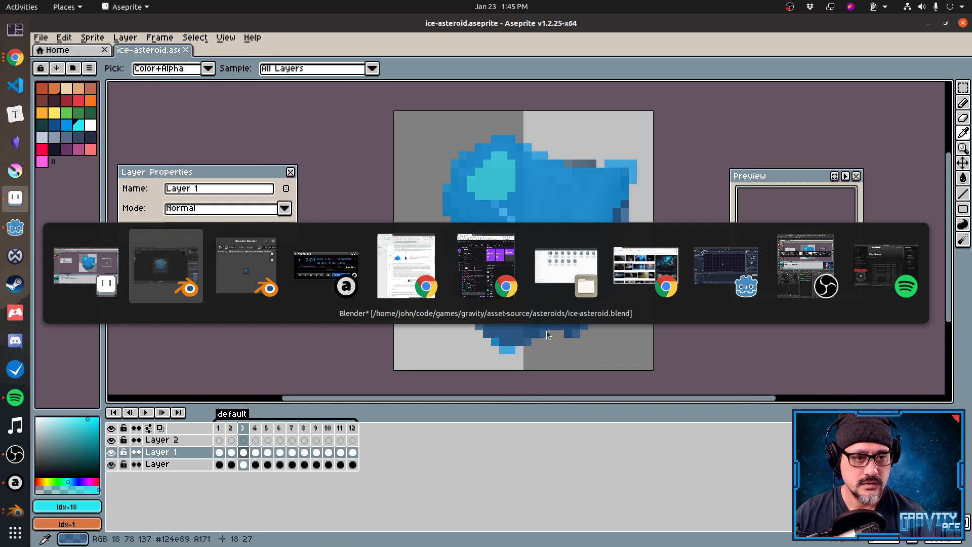
key(alt+Tab)
key(alt+Tab)
key(alt+Tab)
key(alt+Tab)
key(alt+Tab)
key(alt+Tab)
key(alt+Tab)
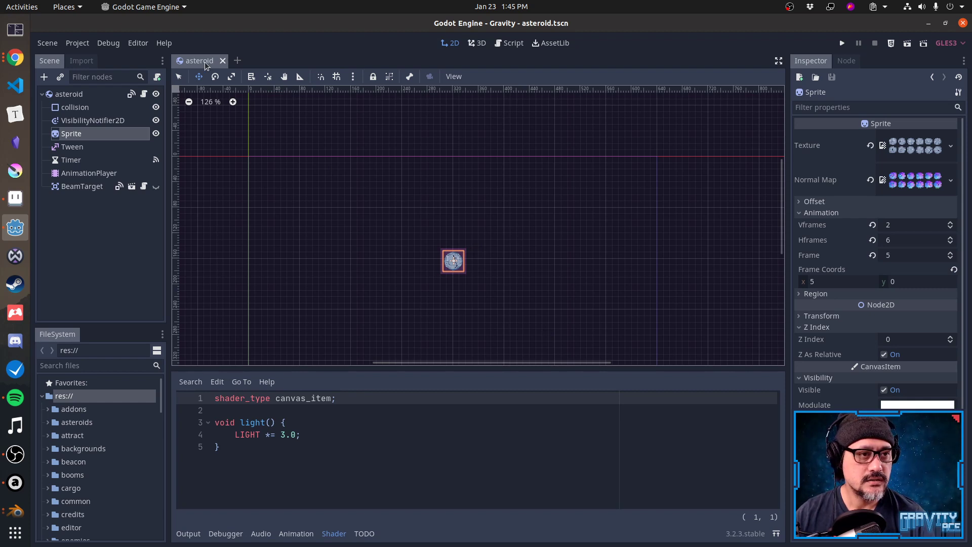
click(58, 44)
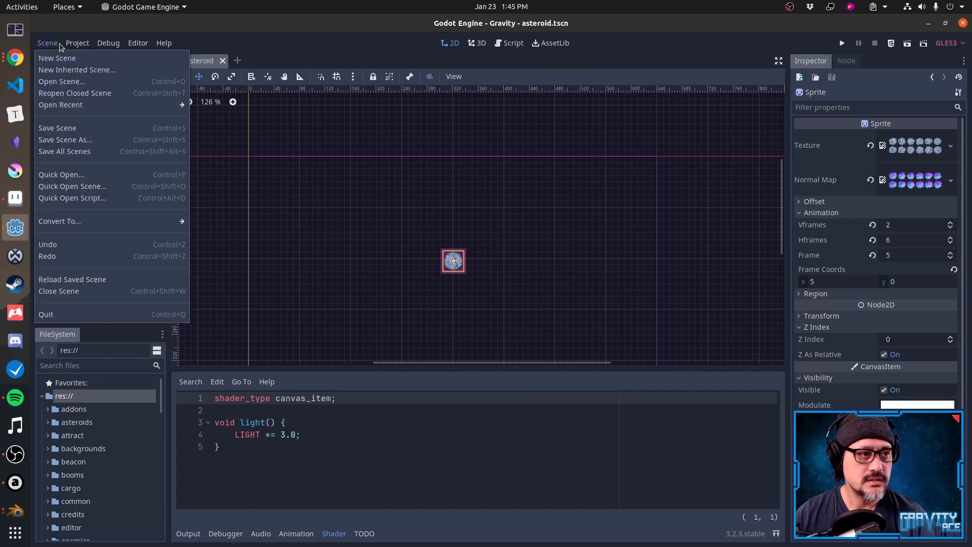
click(107, 141)
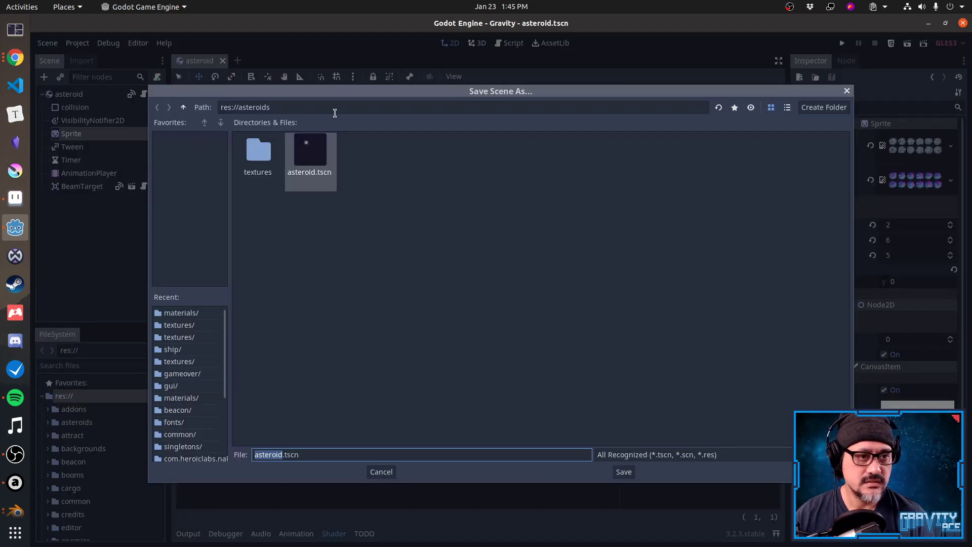
text(Ice)
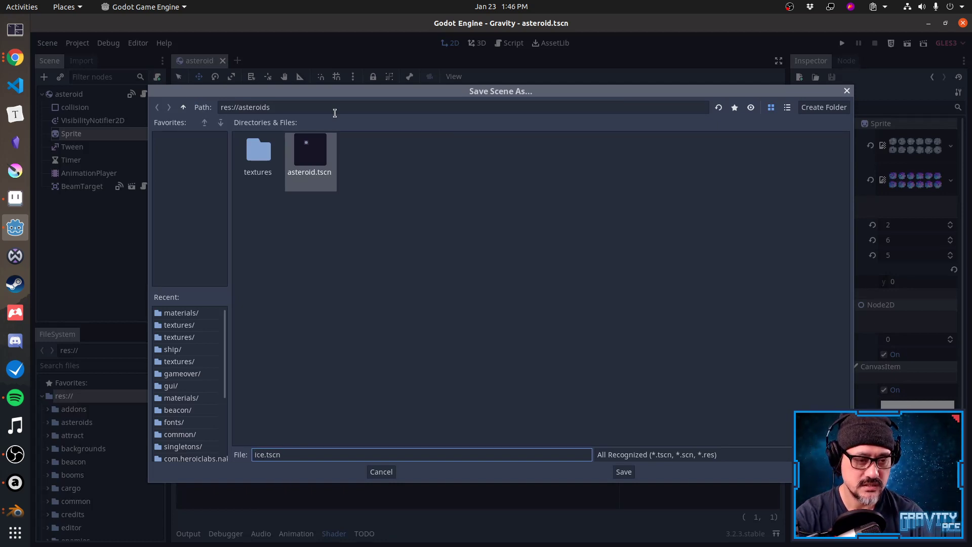
key(Return)
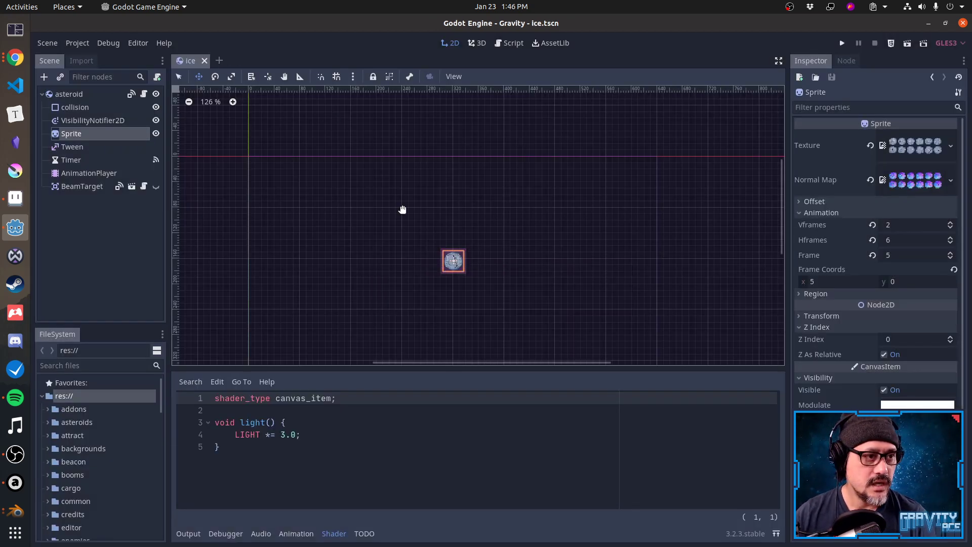
Rename the scene's root node to ice.
scroll(402, 211, up, 3)
double_click(77, 96)
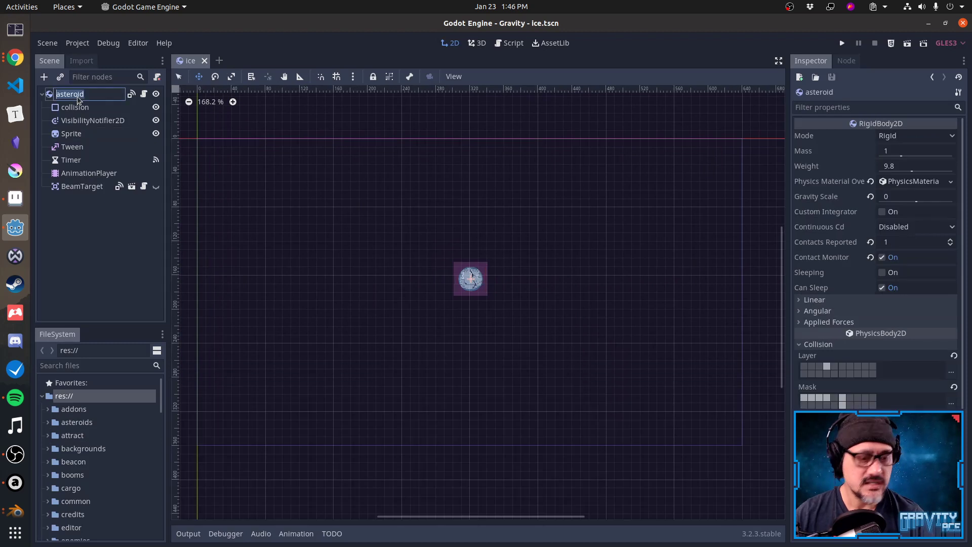
text(ice)
key(Return)
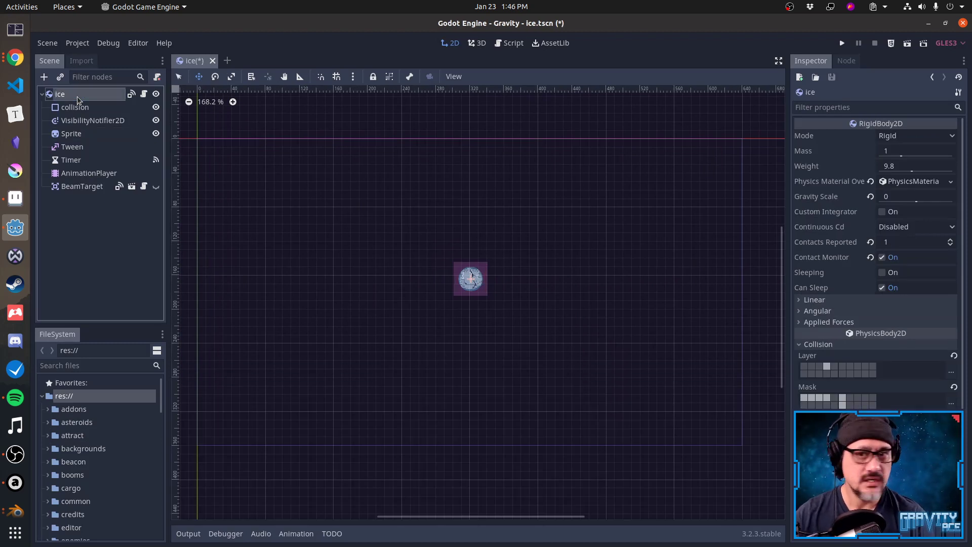
Read through the root node's asteroid.gd script and inspect the BeamTarget node's properties.
click(144, 94)
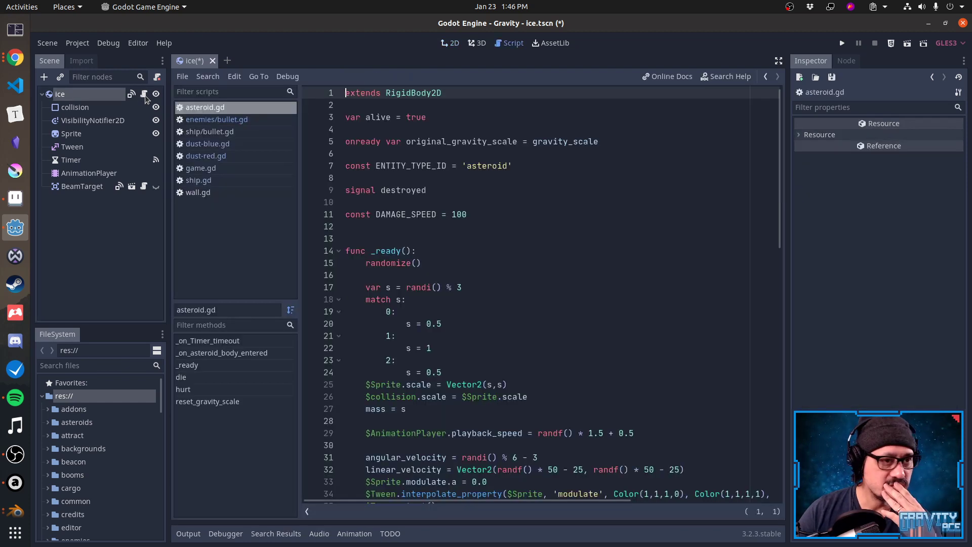
scroll(566, 292, down, 11)
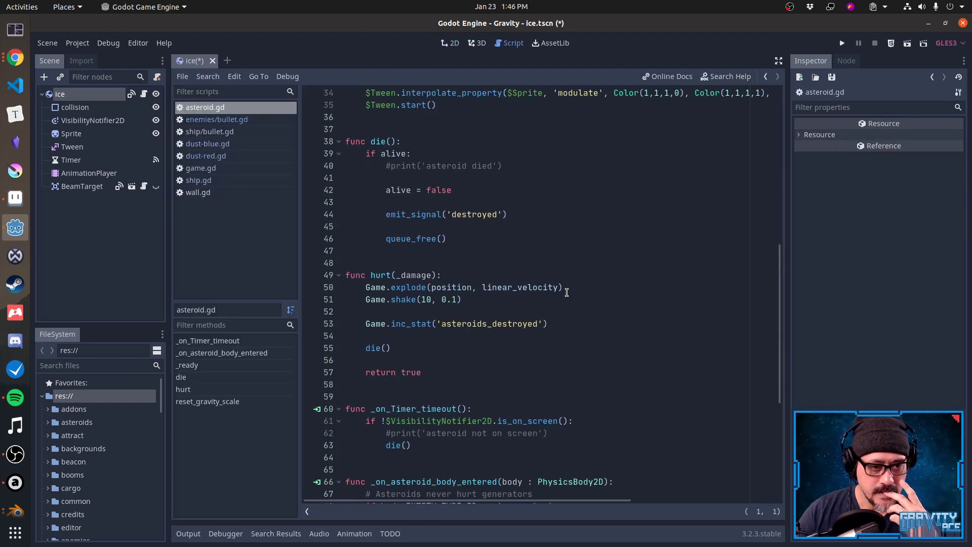
scroll(566, 292, down, 7)
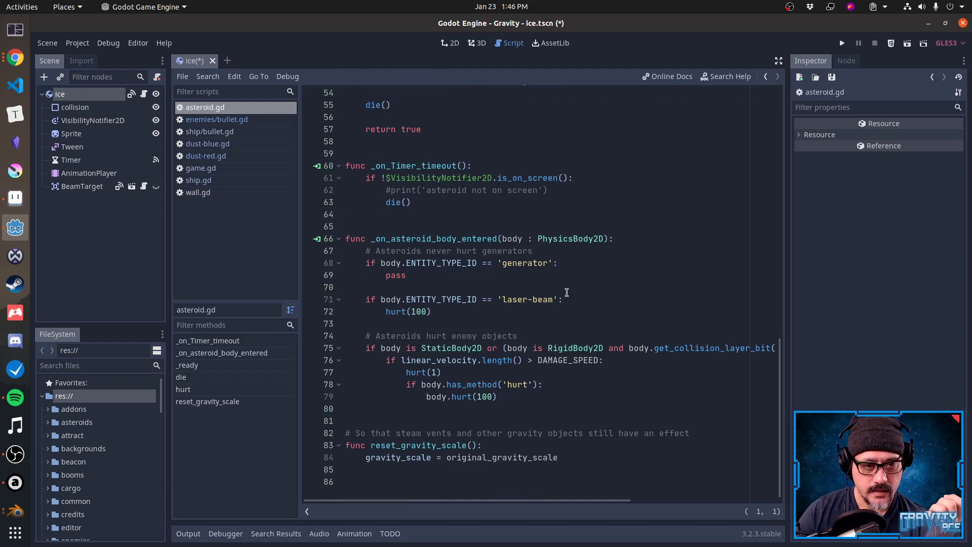
scroll(566, 292, up, 18)
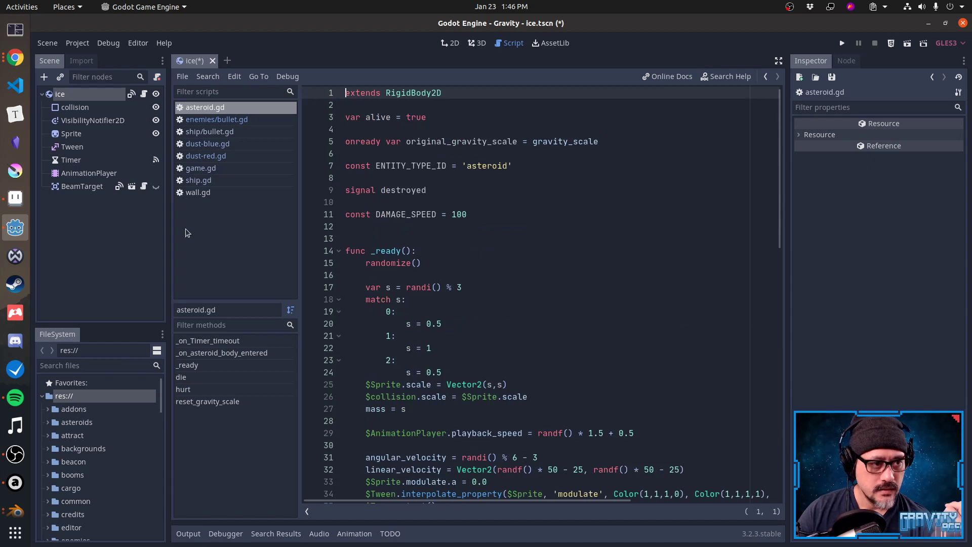
click(99, 187)
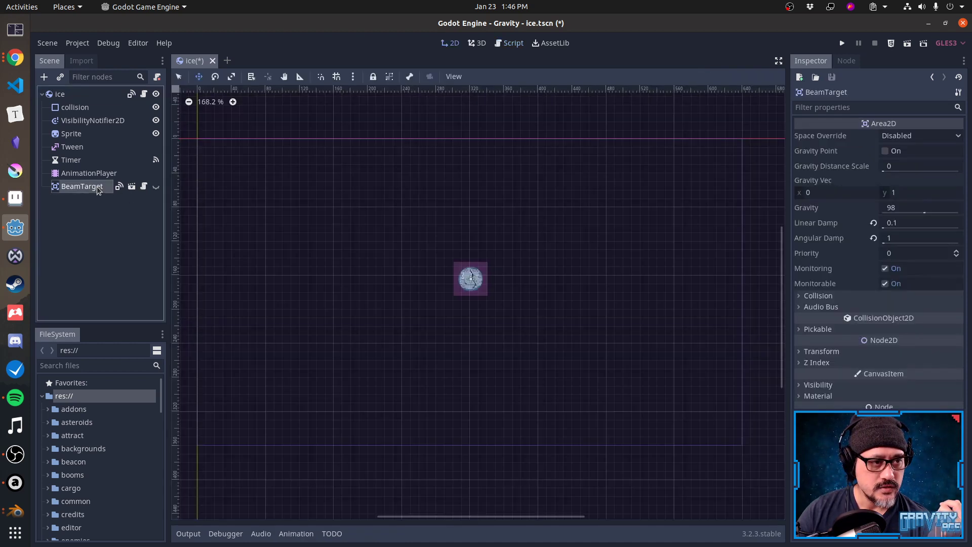
Assign ice-asteroid.png from asteroids/textures as the Sprite node's texture and clear its normal map.
click(69, 133)
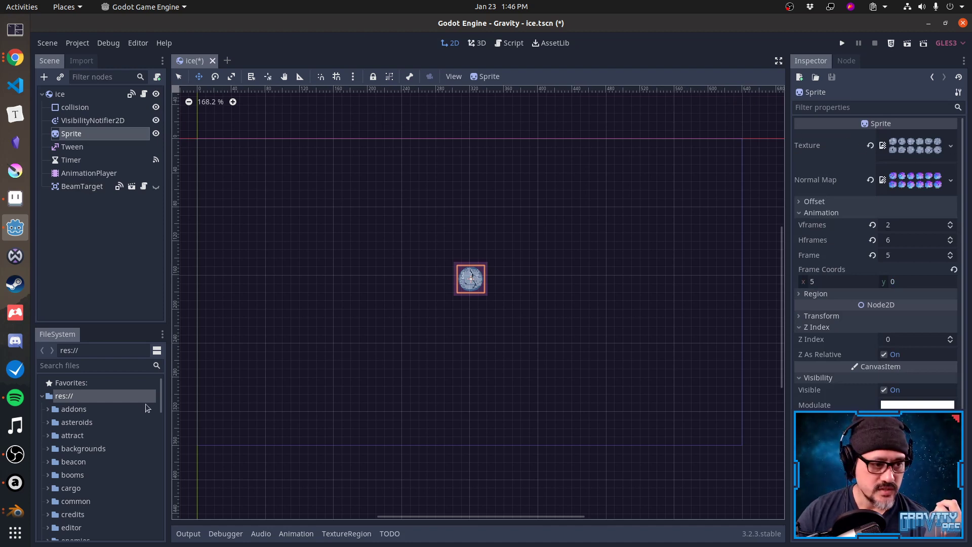
double_click(102, 421)
double_click(102, 434)
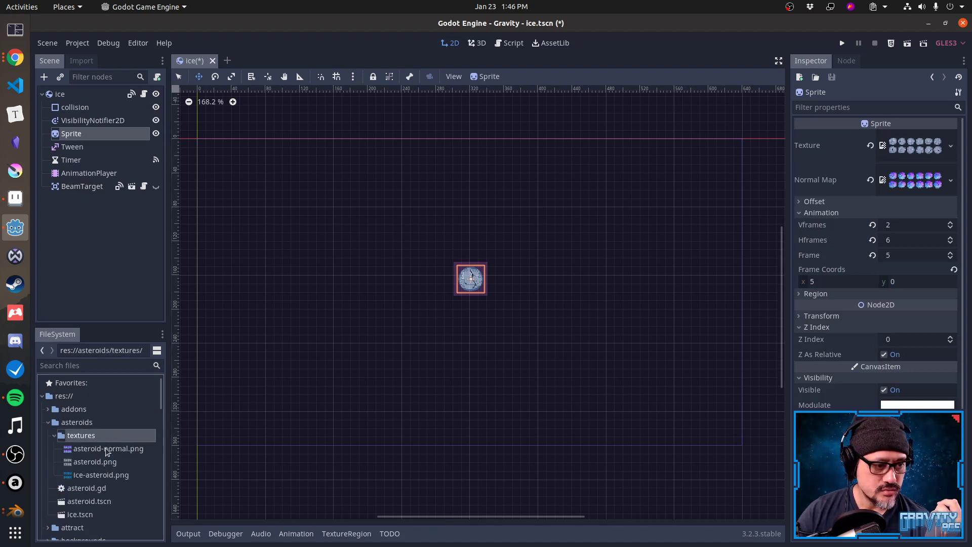
drag(101, 475, 908, 150)
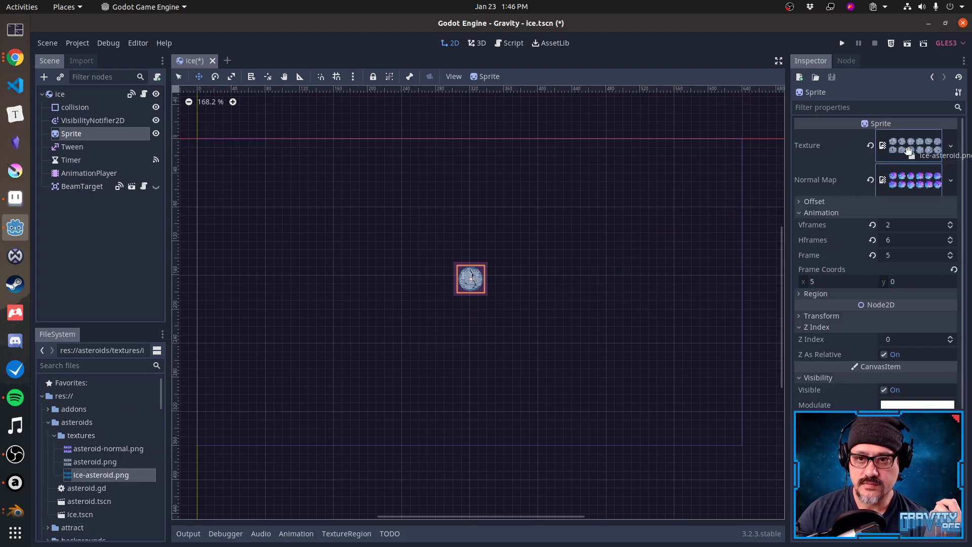
click(871, 180)
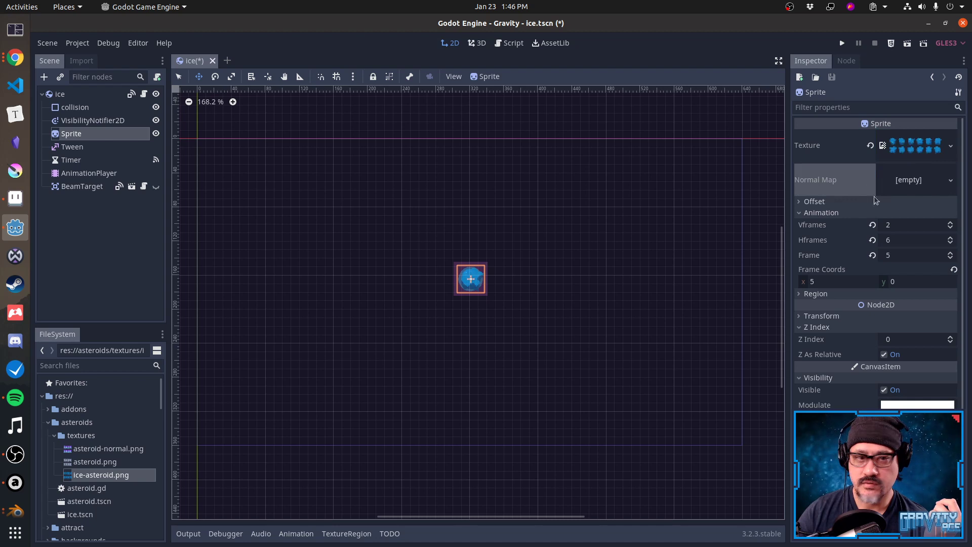
Open the original asteroid scene, clear its Sprite node's normal map and save the scene.
key(ctrl+shift+o)
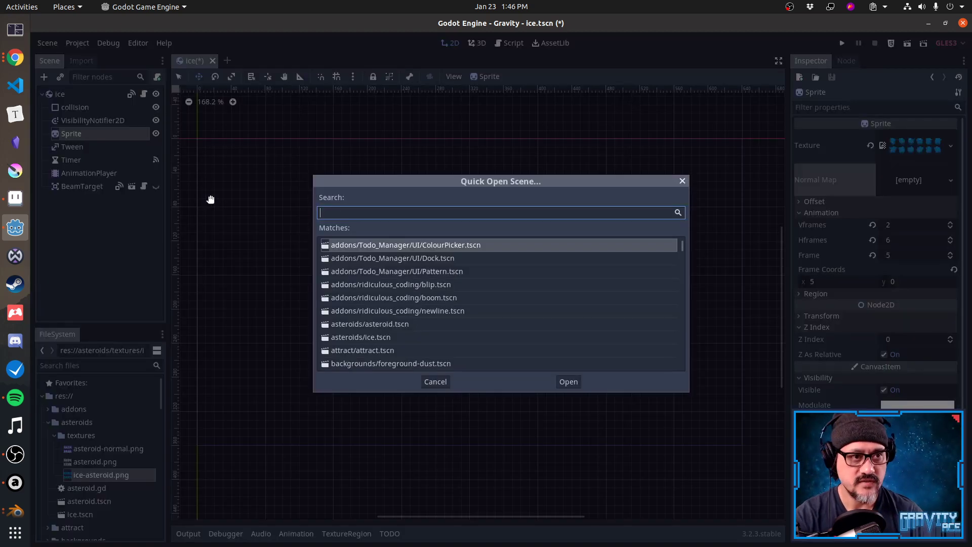
text(astero)
key(Return)
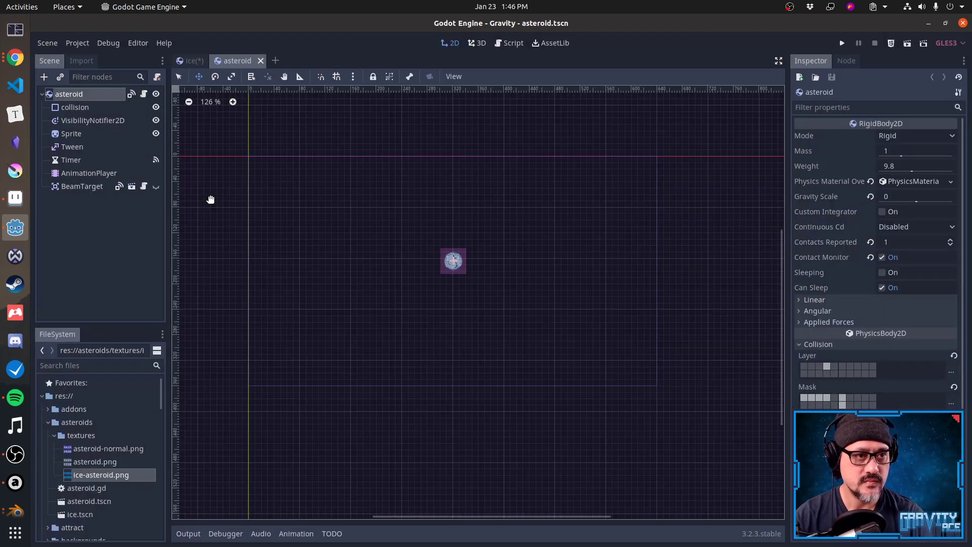
click(98, 133)
click(871, 180)
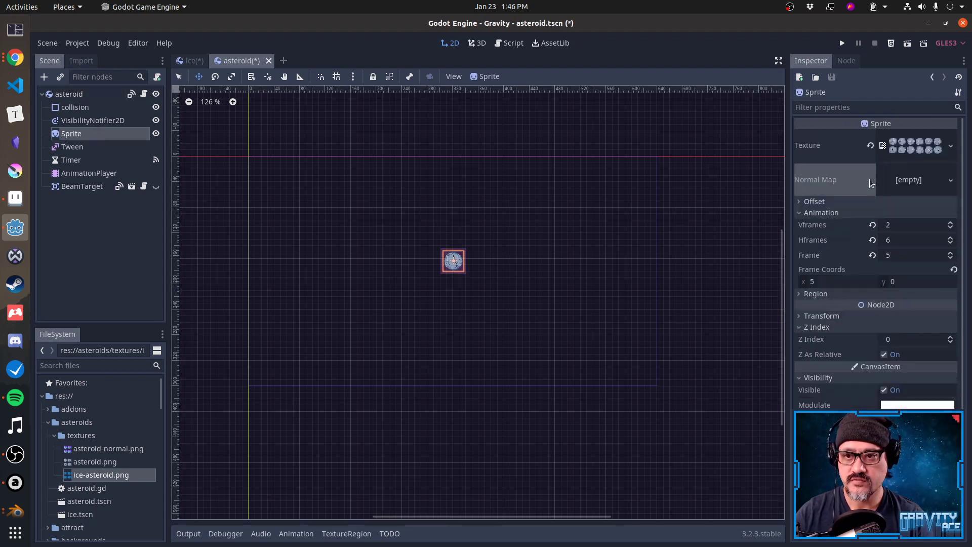
key(ctrl+s)
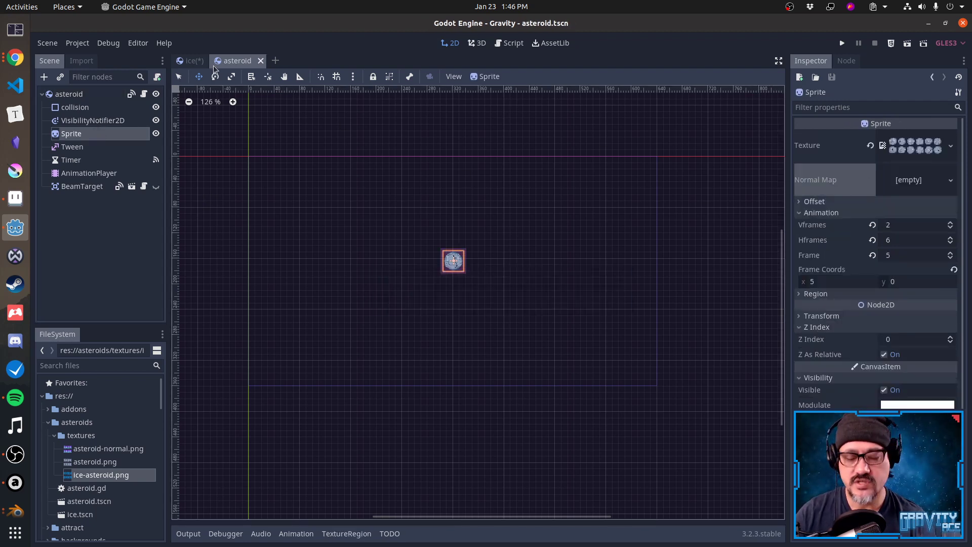
Save the ice scene and compare its sprite with the one in the asteroid scene.
click(196, 61)
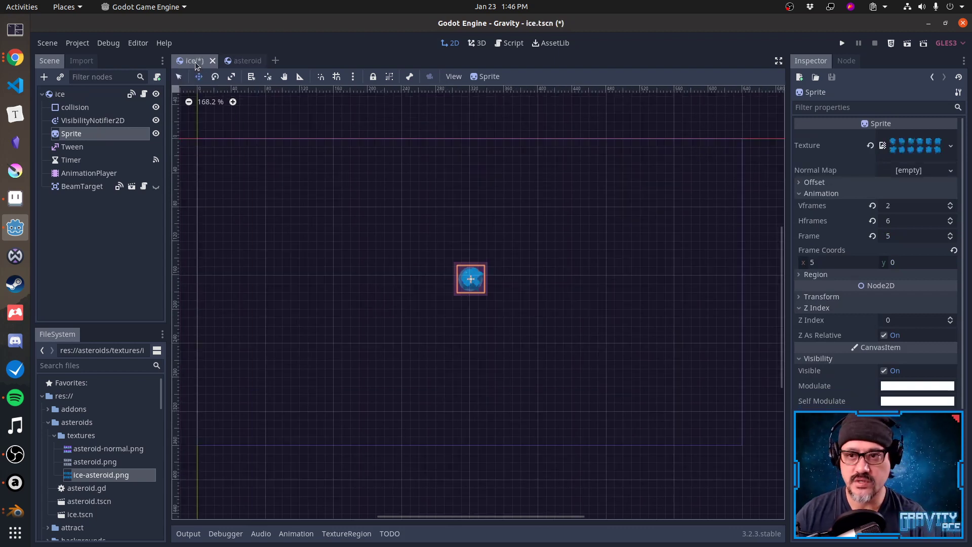
key(ctrl+s)
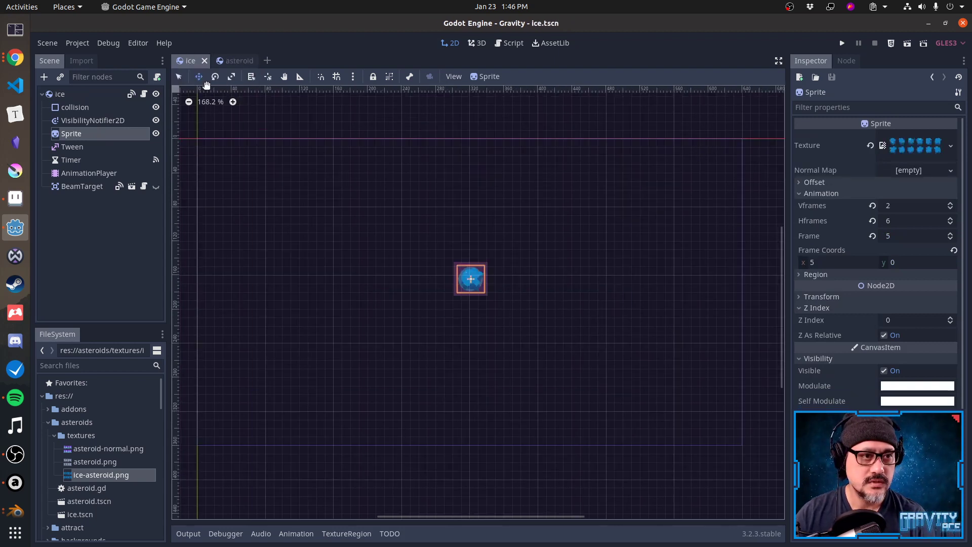
mouse_move(232, 66)
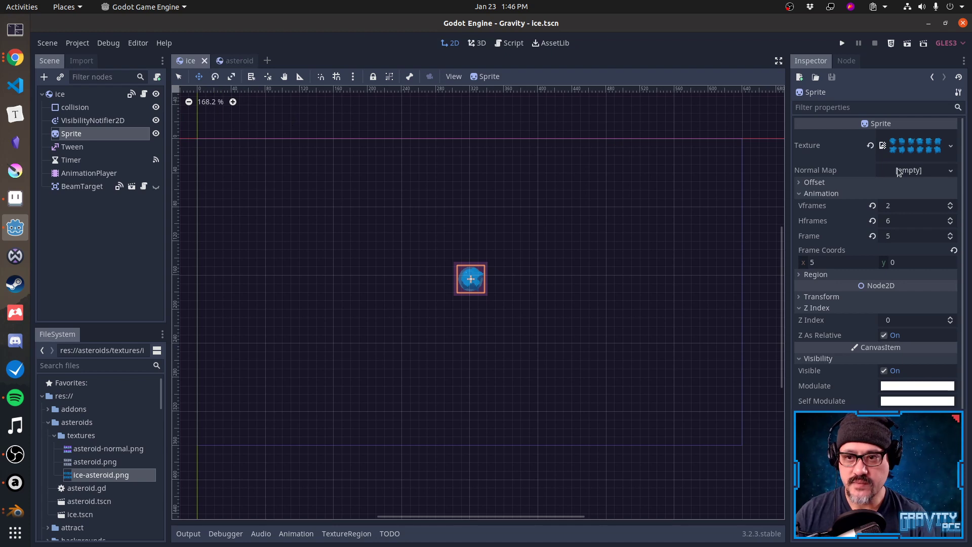
click(240, 61)
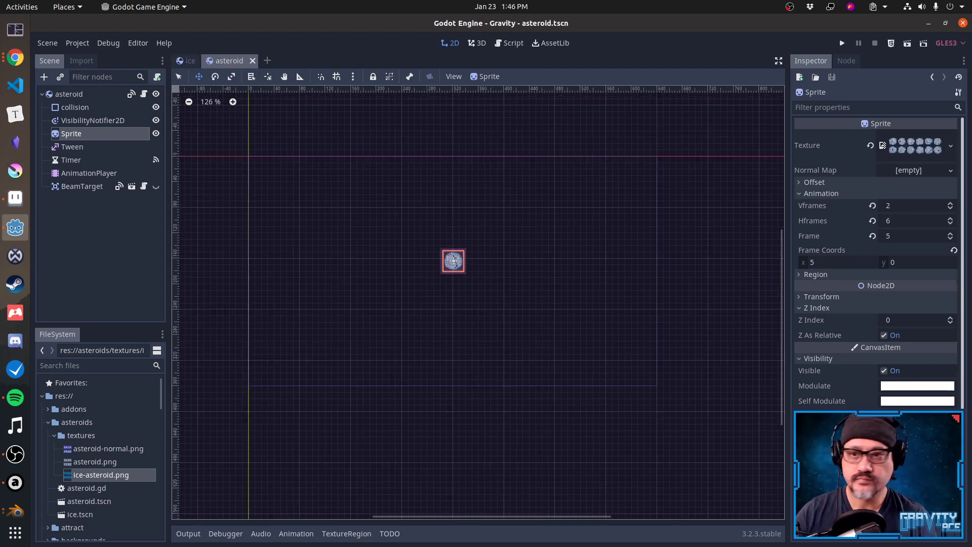
click(192, 63)
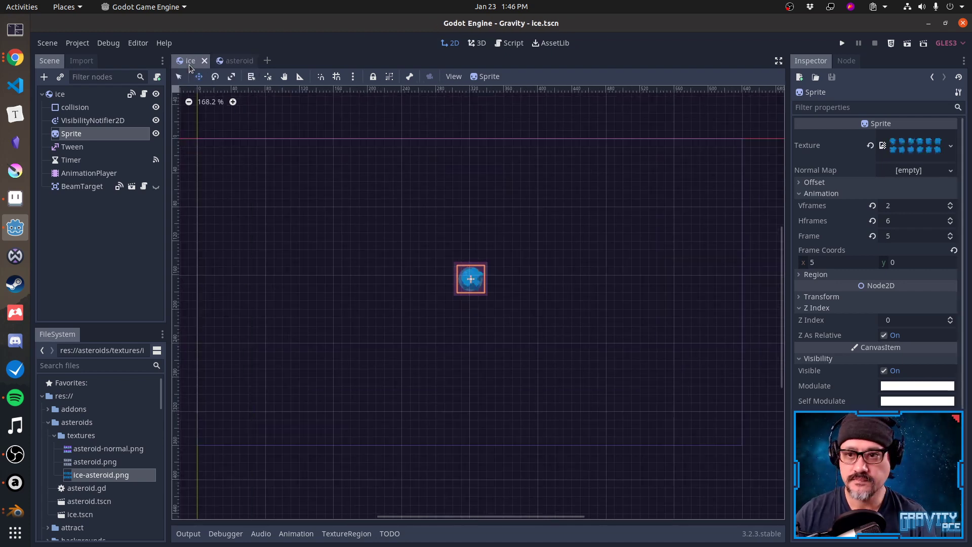
Test-run the ice scene to watch the ice asteroid in motion, and stop the run.
click(229, 65)
click(196, 61)
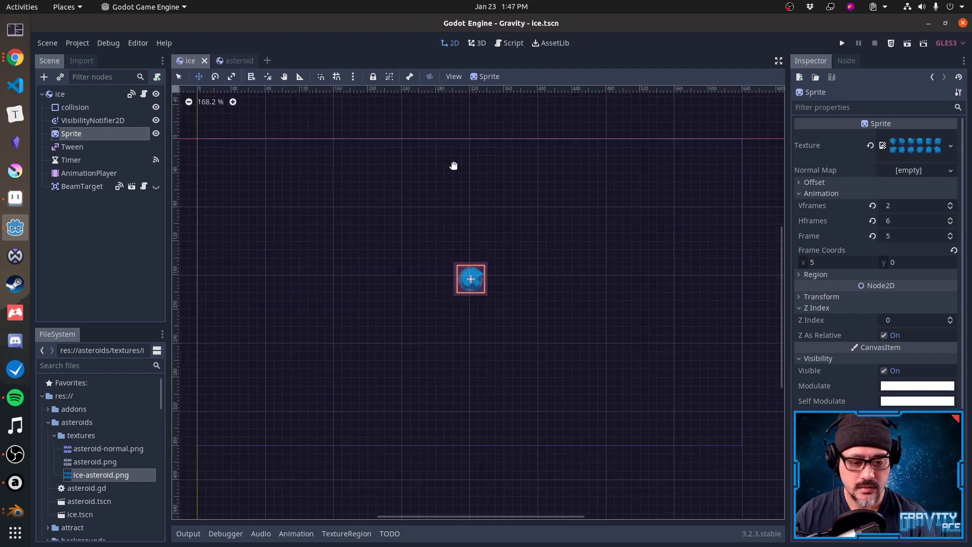
key(F5)
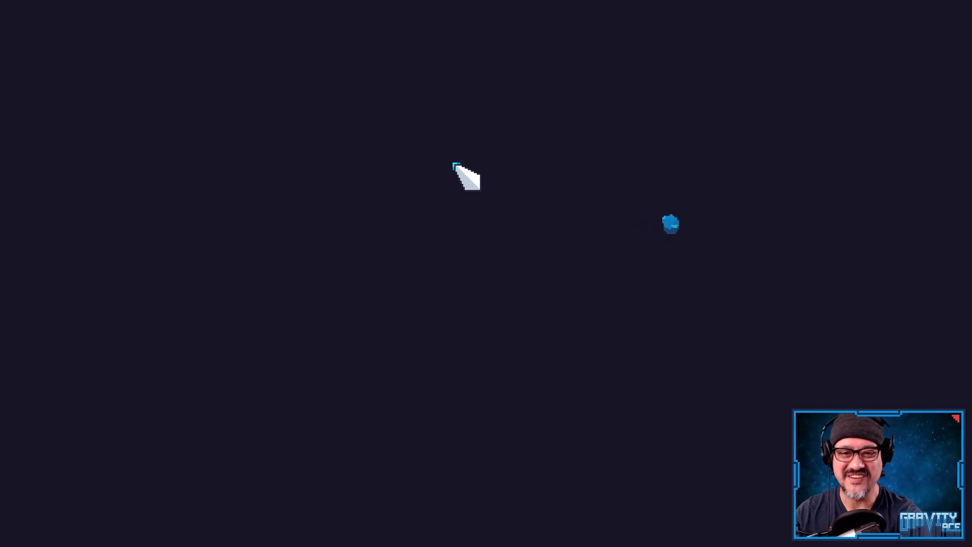
key(F8)
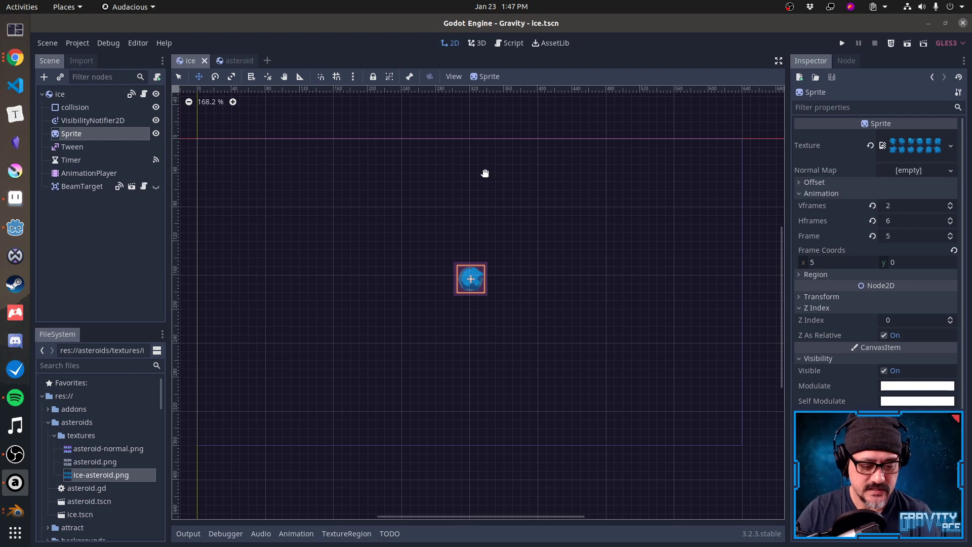
Show the asteroid.gd script, then find and open the main.tscn scene with Quick Open Scene.
click(315, 61)
key(ctrl+F3)
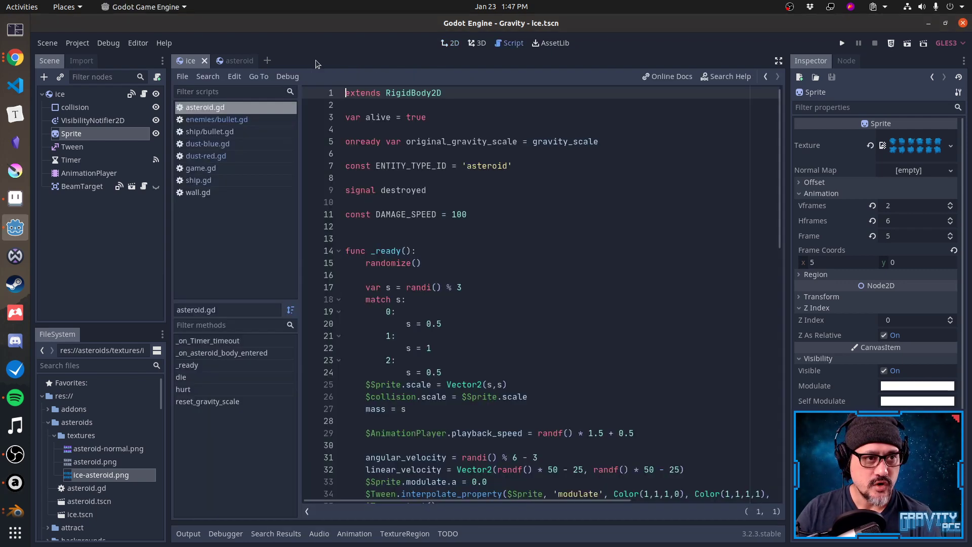
click(451, 192)
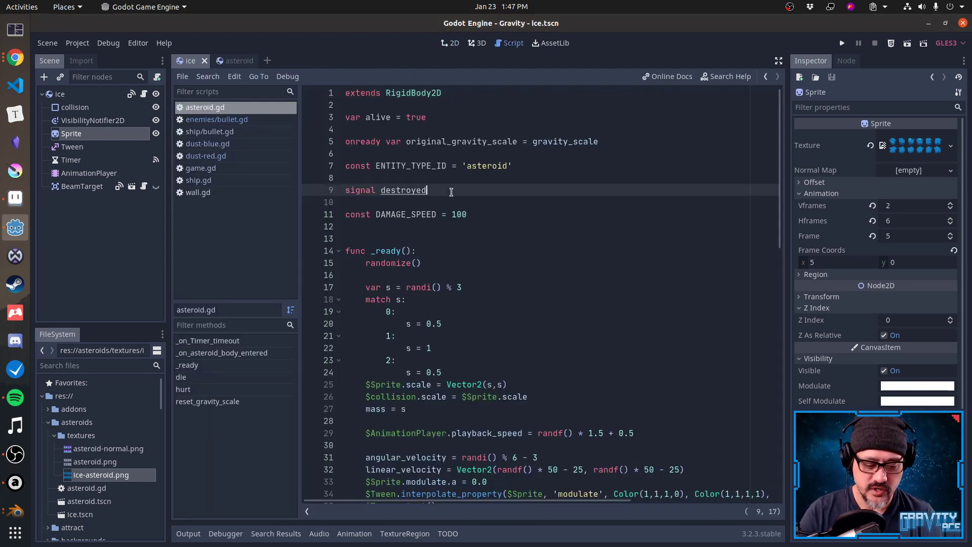
key(ctrl+shift+o)
text(main)
key(Return)
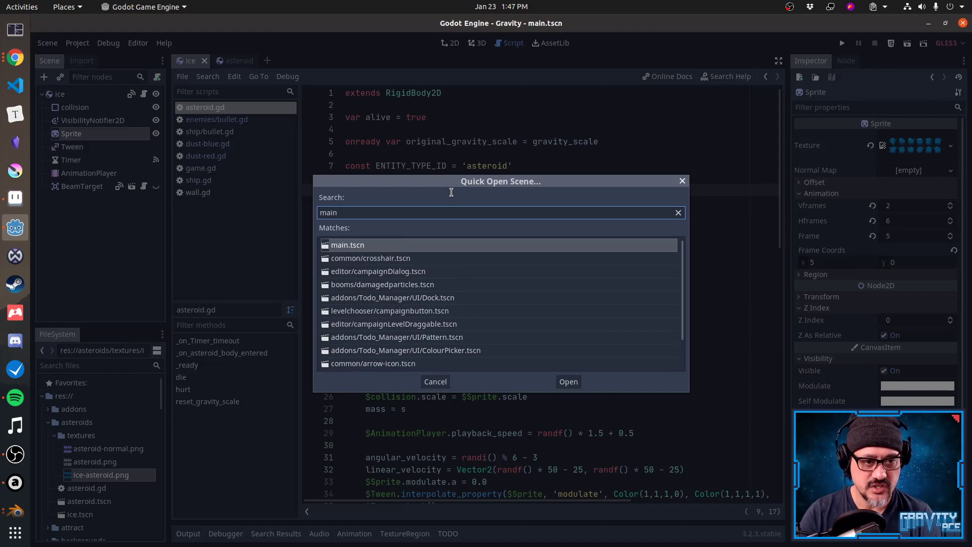
key(ctrl+alt+f)
text(aster)
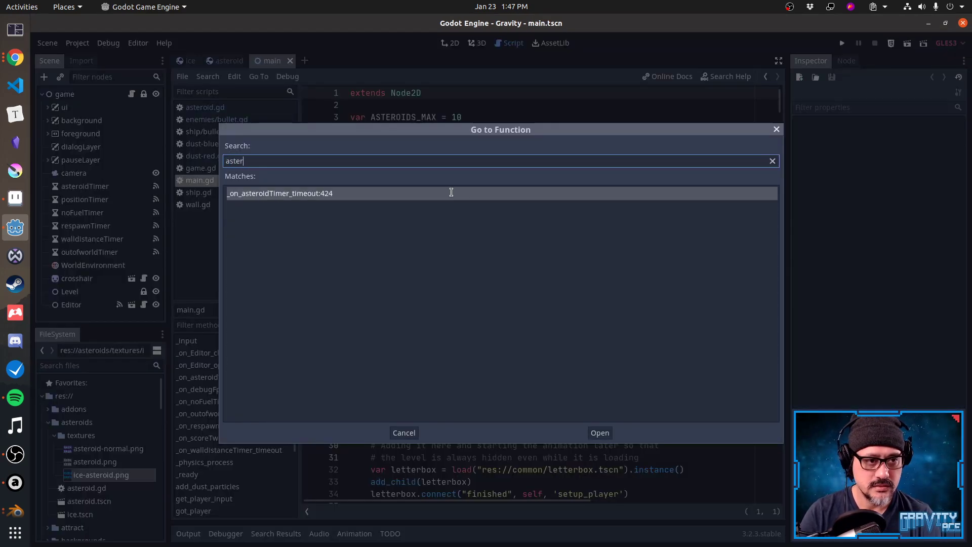
key(Escape)
Duplicate the Asteroid preload constant line near the start of main.gd.
key(Down)
key(Down)
key(Down)
key(Down)
key(Down)
key(Down)
key(Down)
key(Down)
key(Down)
key(Down)
key(Down)
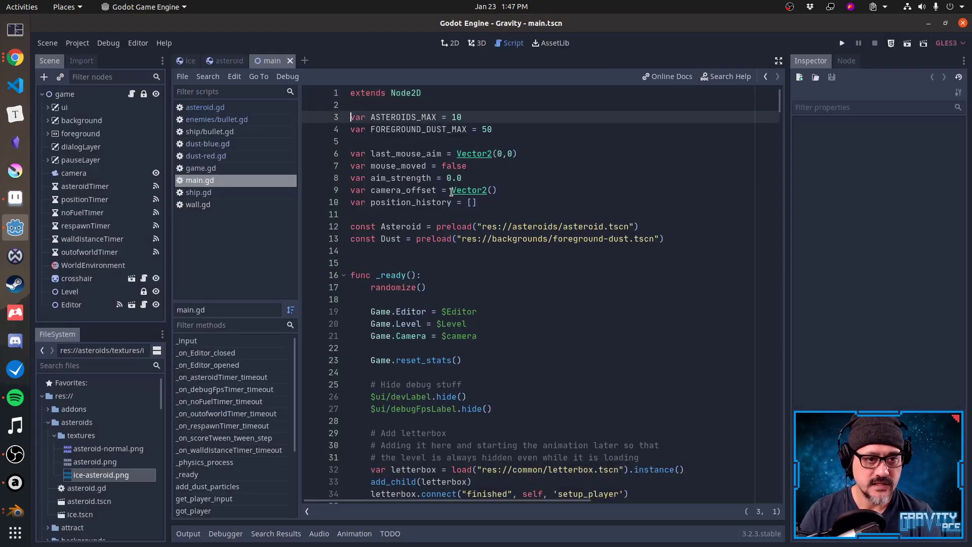
key(shift+End)
key(ctrl+c)
key(Return)
key(ctrl+v)
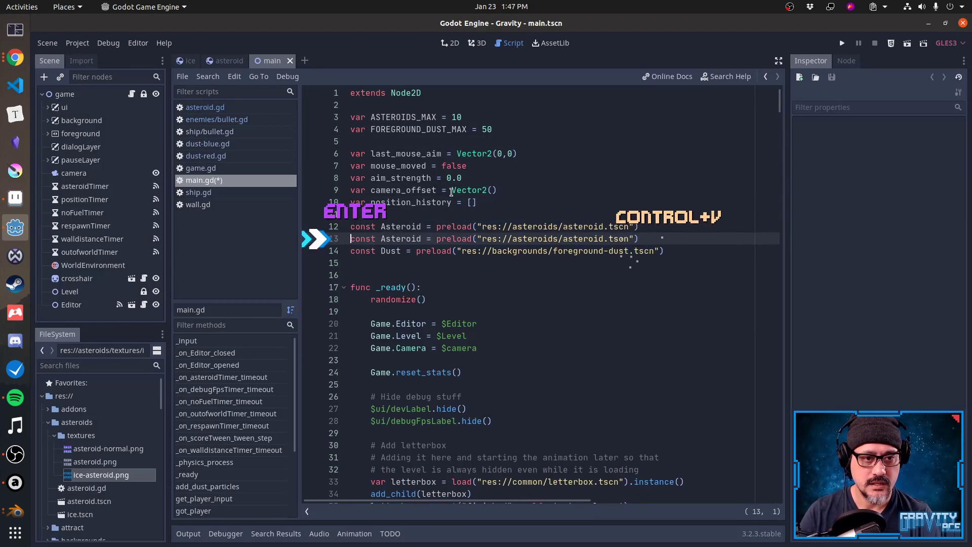
Rename the duplicated constant to IceAsteroid and change its preload path to res://asteroids/ice.tscn.
text(Ice)
key(End)
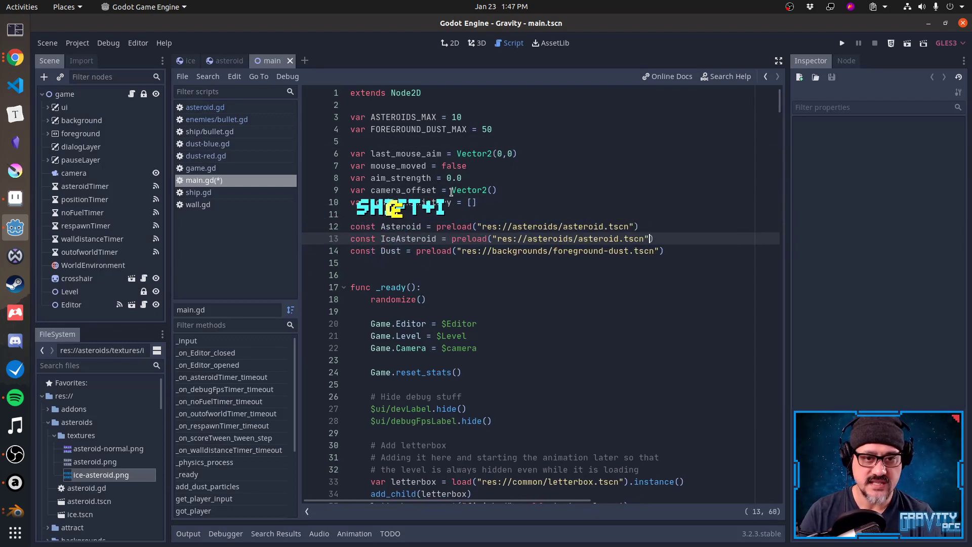
key(Left)
key(Left)
key(Left)
key(Left)
key(Left)
key(Left)
key(Left)
key(ctrl+shift+Left)
key(End)
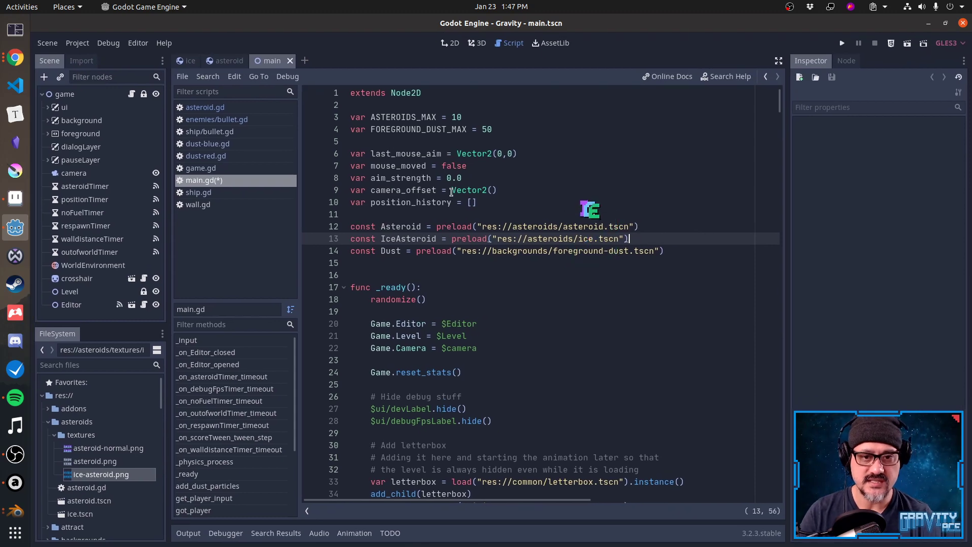
key(Home)
key(End)
key(Home)
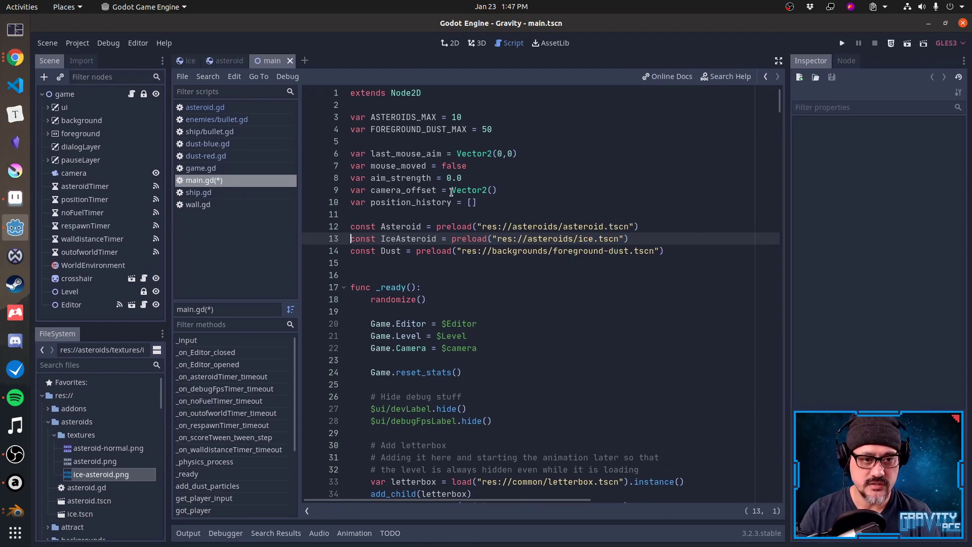
Go to the _on_asteroidTimer_timeout function and highlight ASTEROIDS_MAX in its count condition.
key(ctrl+alt+f)
text(aster)
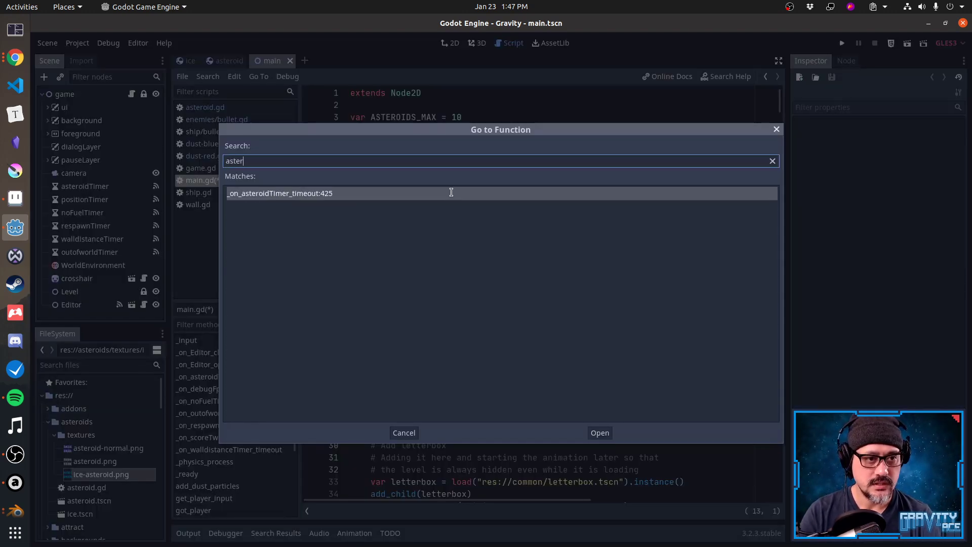
key(Return)
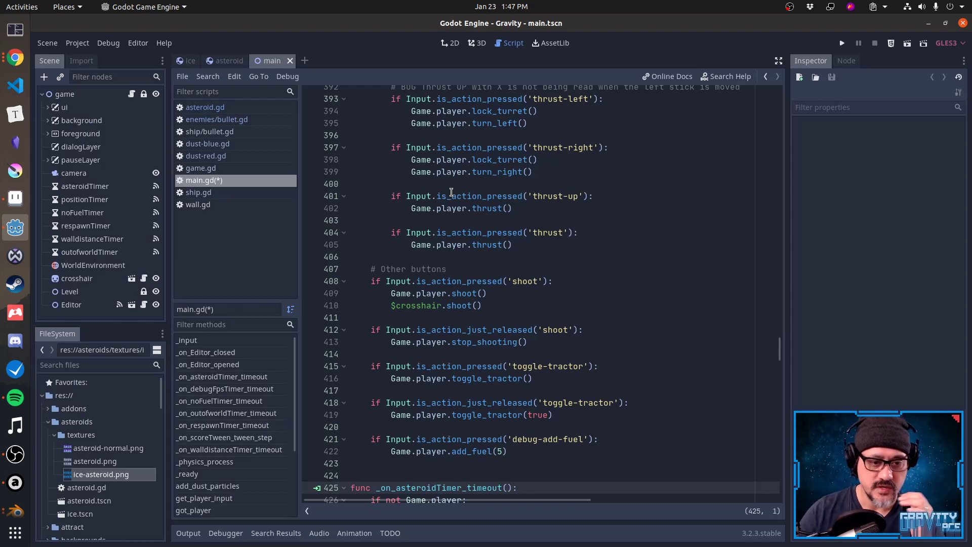
scroll(451, 192, down, 8)
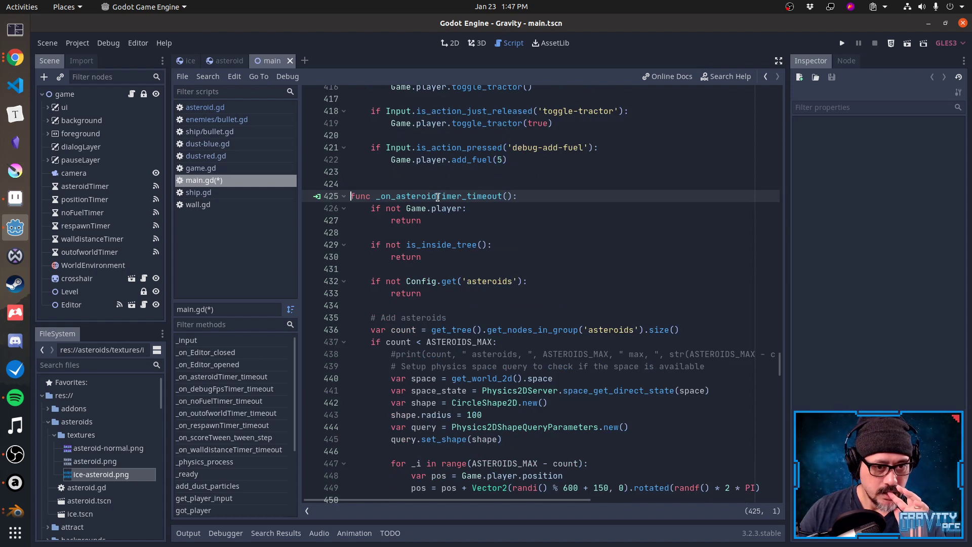
double_click(466, 342)
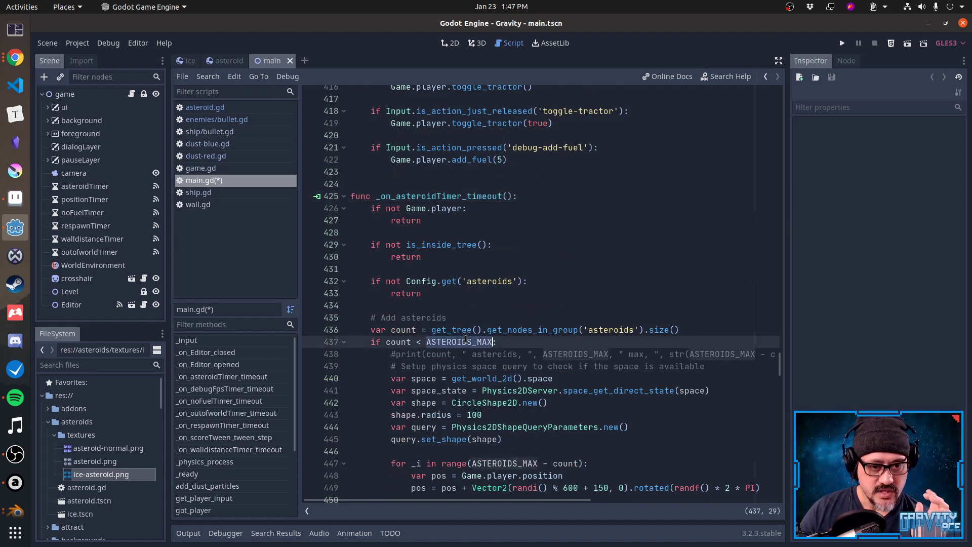
Return to the ASTEROIDS_MAX declaration at the start of main.gd to check its value.
key(ctrl+Home)
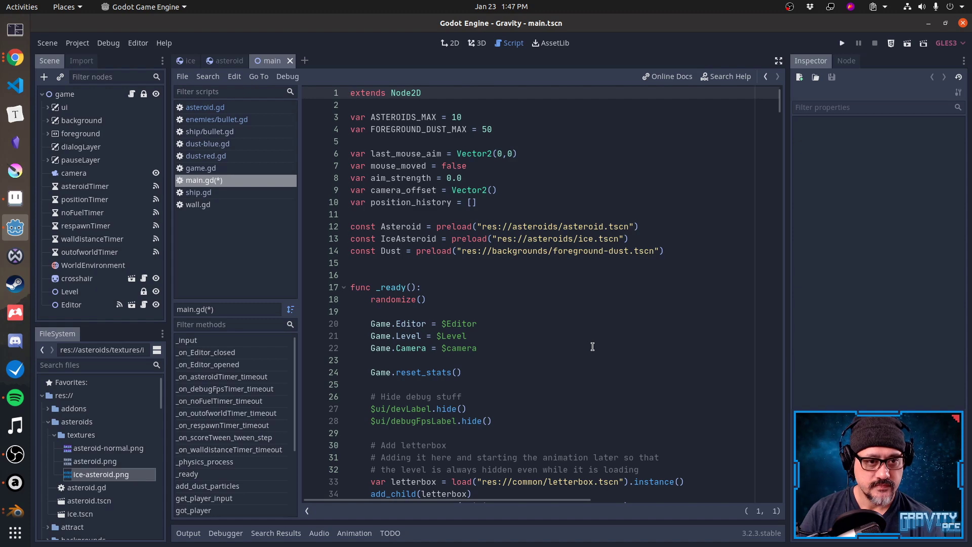
key(Down)
key(Down)
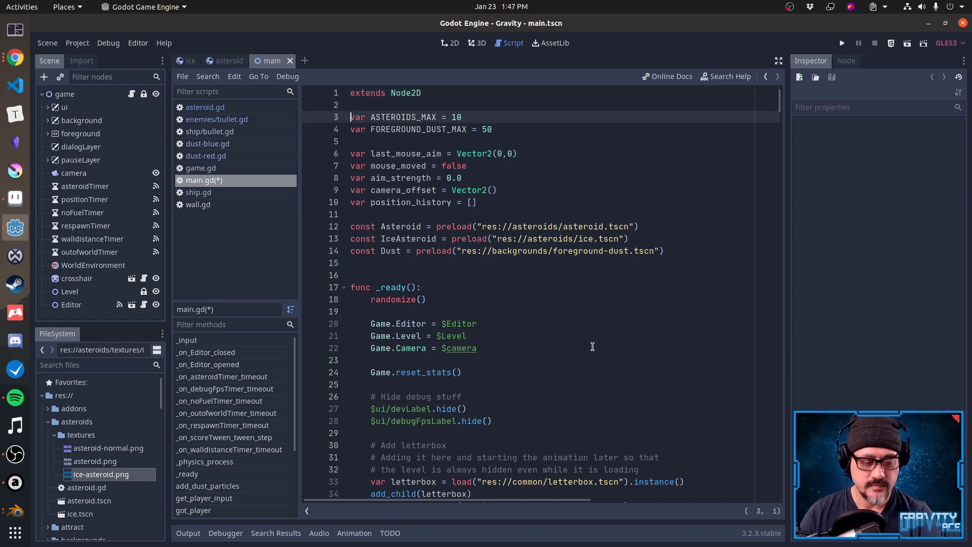
Go back to the _on_asteroidTimer_timeout function and examine the lines that set up the physics space query.
key(ctrl+alt+f)
text(aster)
key(Return)
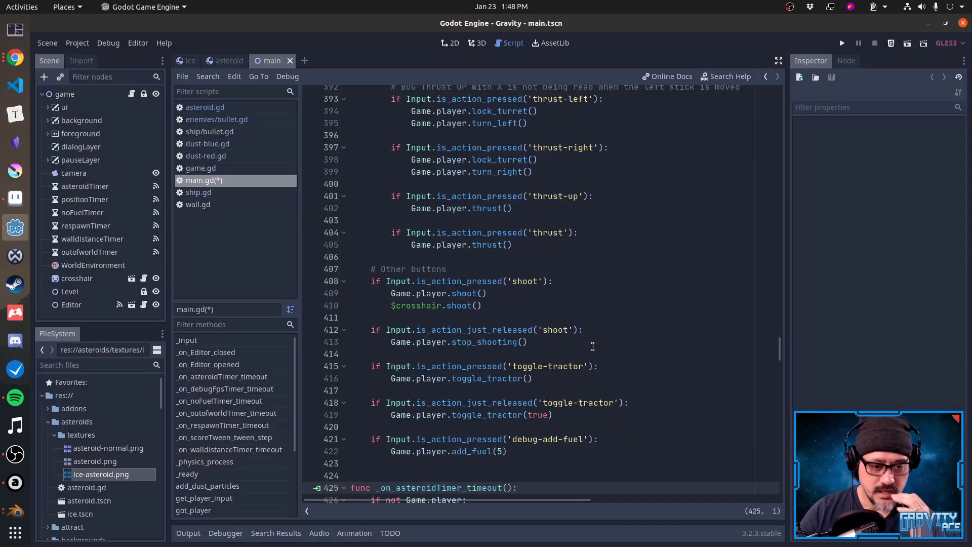
scroll(592, 346, down, 10)
scroll(592, 346, down, 1)
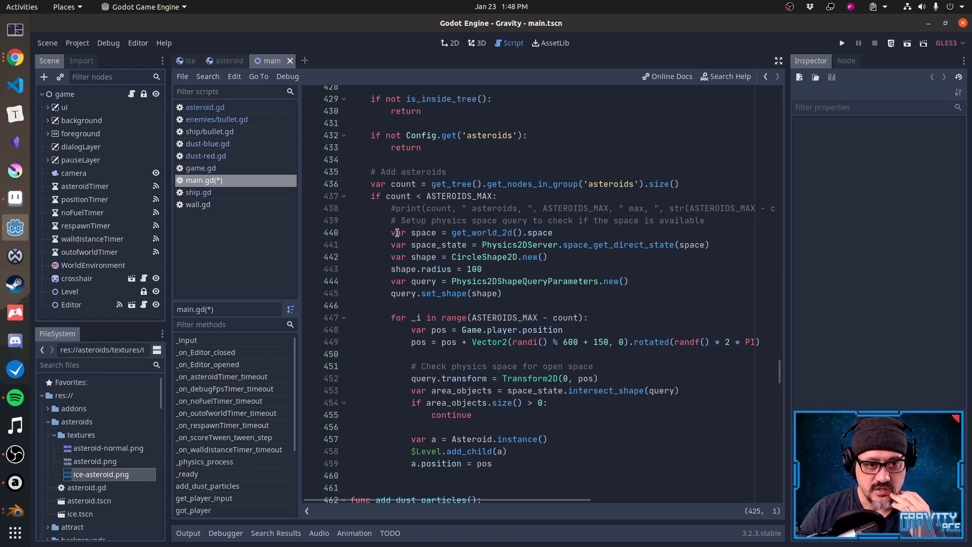
drag(391, 232, 521, 292)
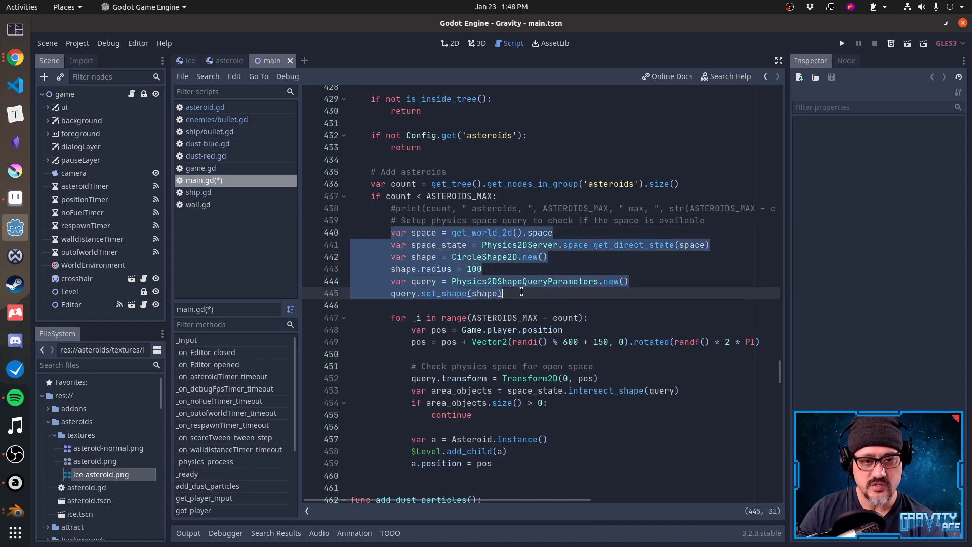
double_click(517, 245)
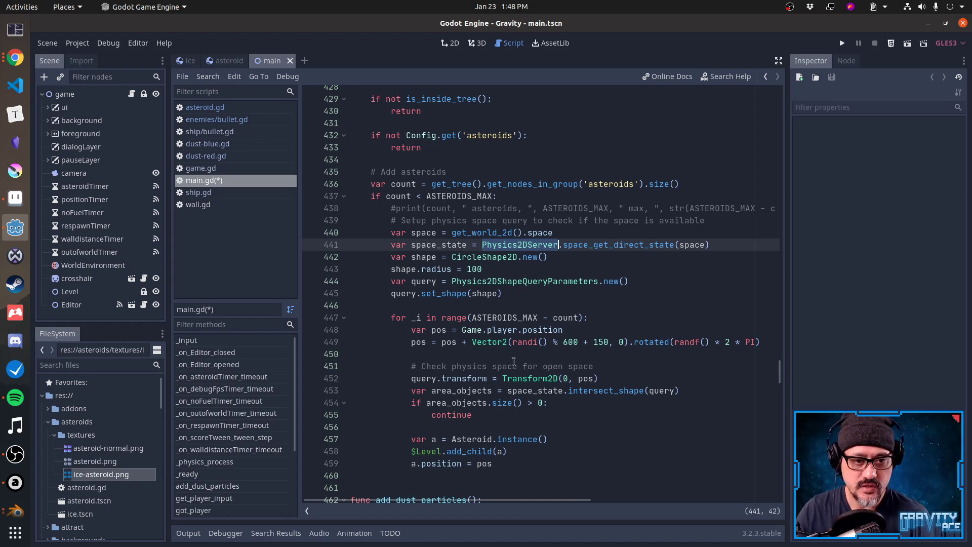
drag(388, 233, 524, 296)
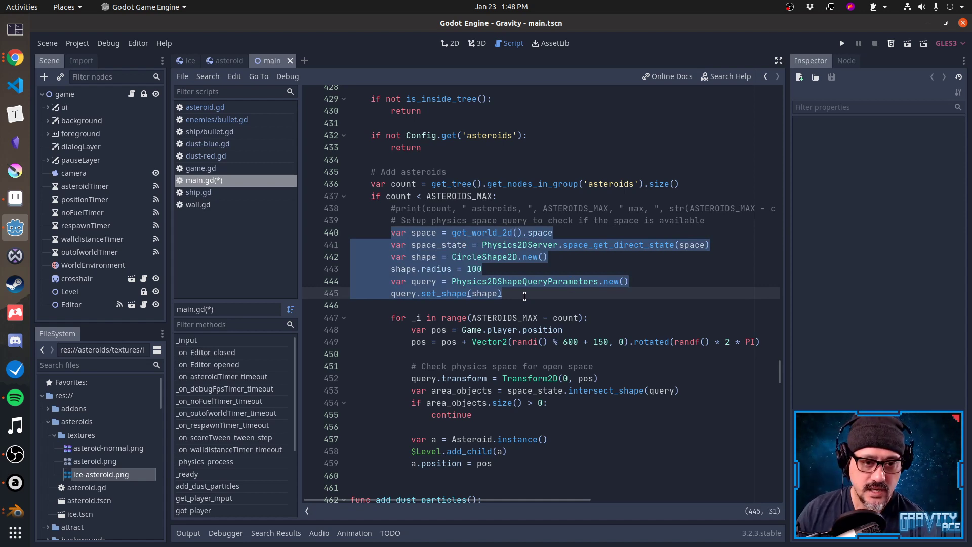
Examine the asteroid spawning loop and how it derives the spawn position from the player's position.
drag(391, 318, 536, 461)
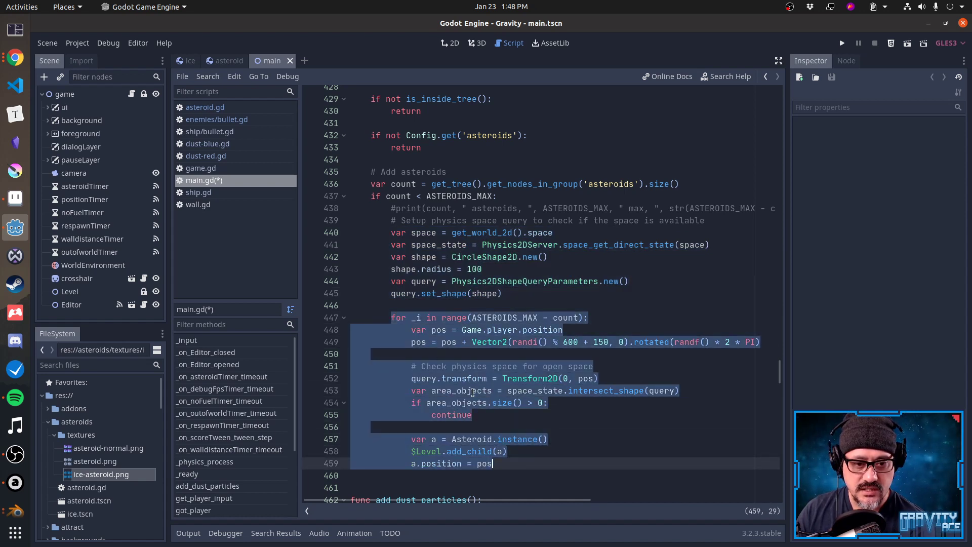
click(409, 330)
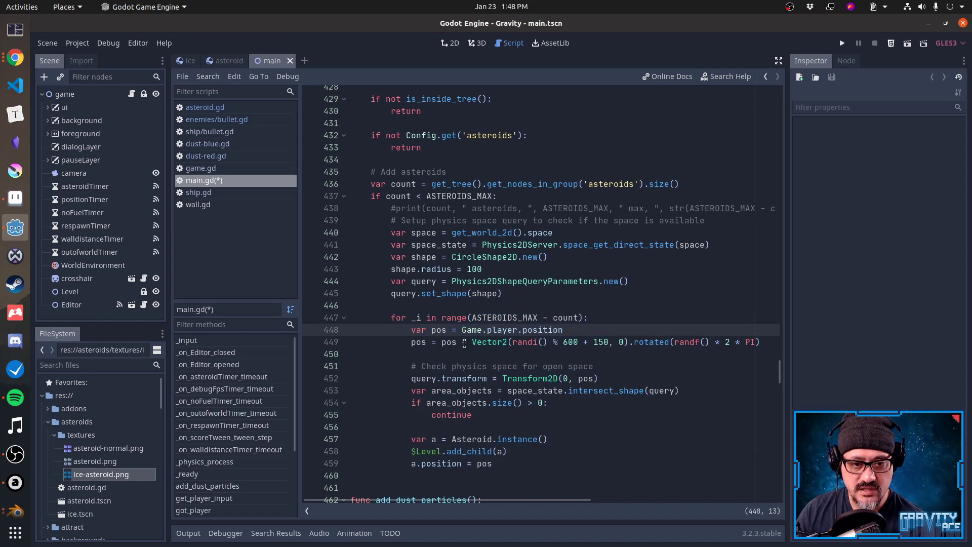
double_click(445, 342)
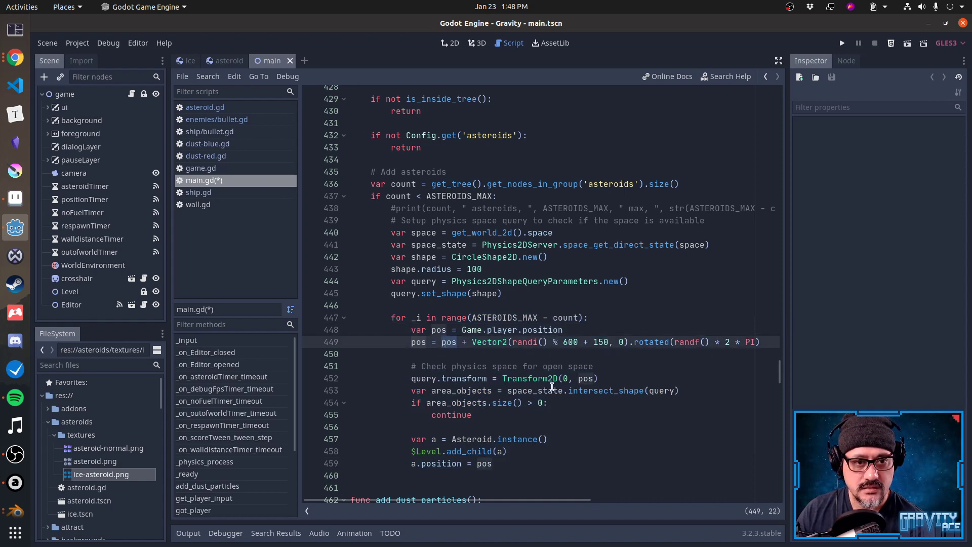
scroll(552, 386, up, 2)
scroll(552, 386, down, 2)
scroll(552, 386, up, 3)
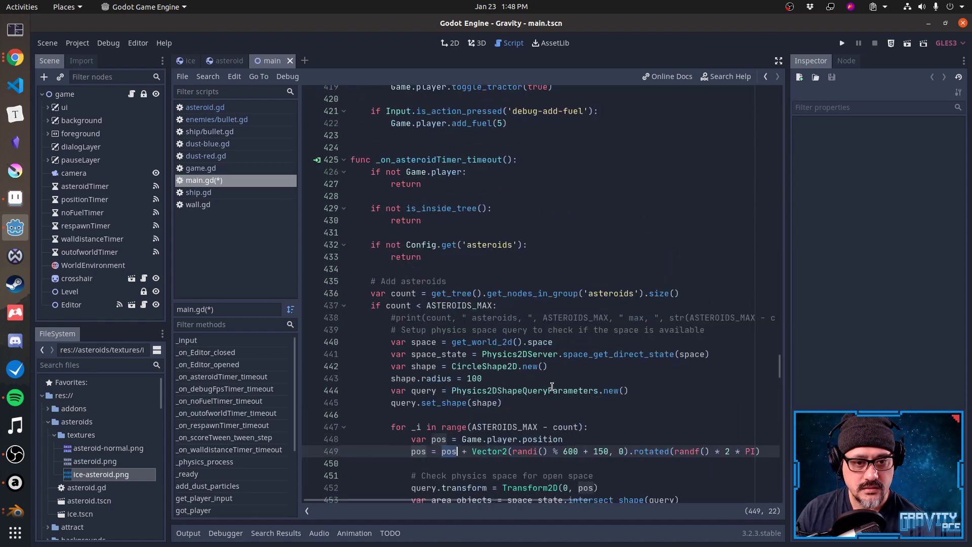
scroll(552, 386, down, 3)
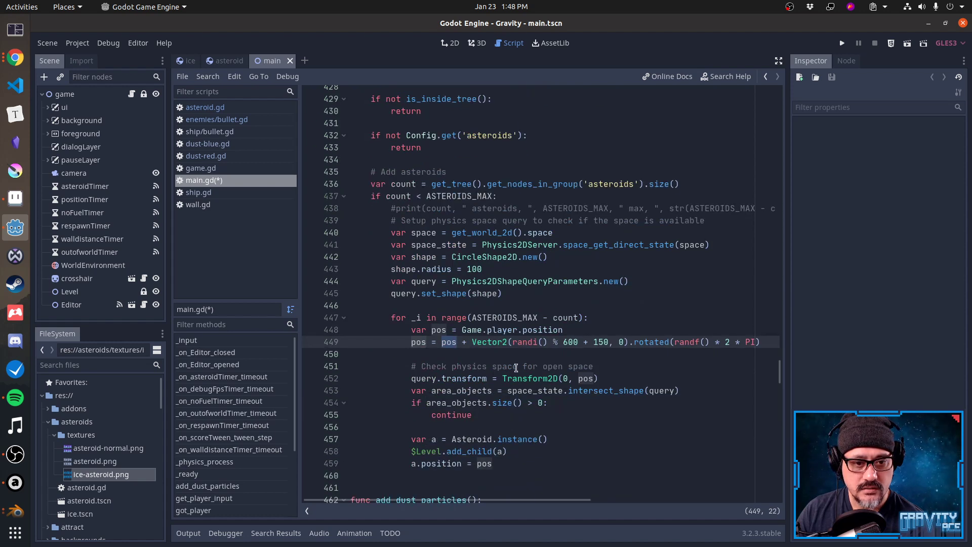
drag(565, 329, 467, 330)
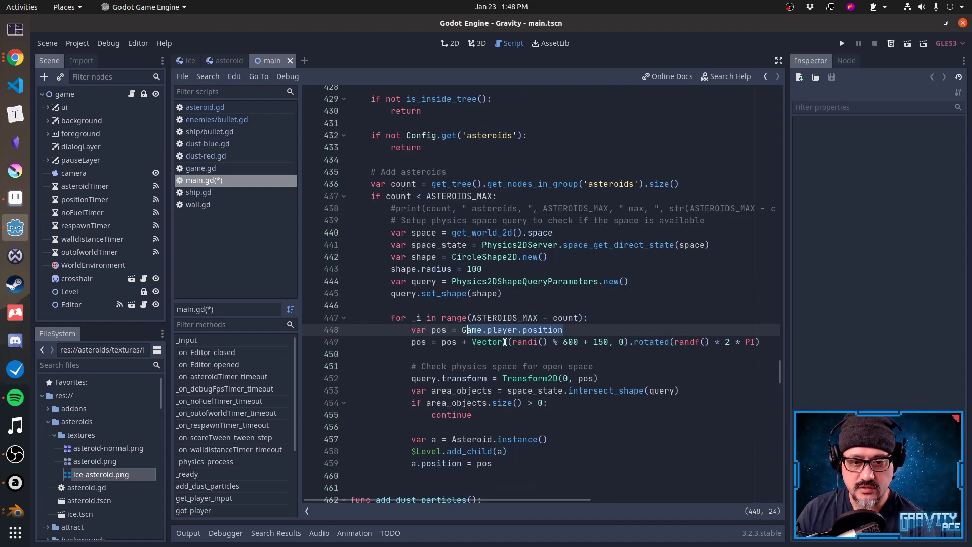
Examine the open-space check and the lines that instance and place the Asteroid scene.
drag(410, 378, 503, 413)
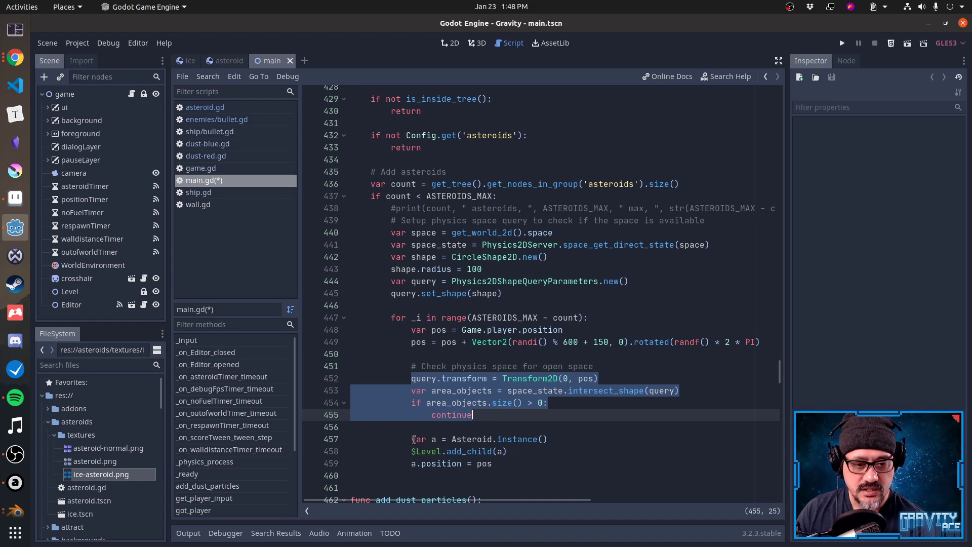
drag(412, 439, 494, 463)
click(494, 464)
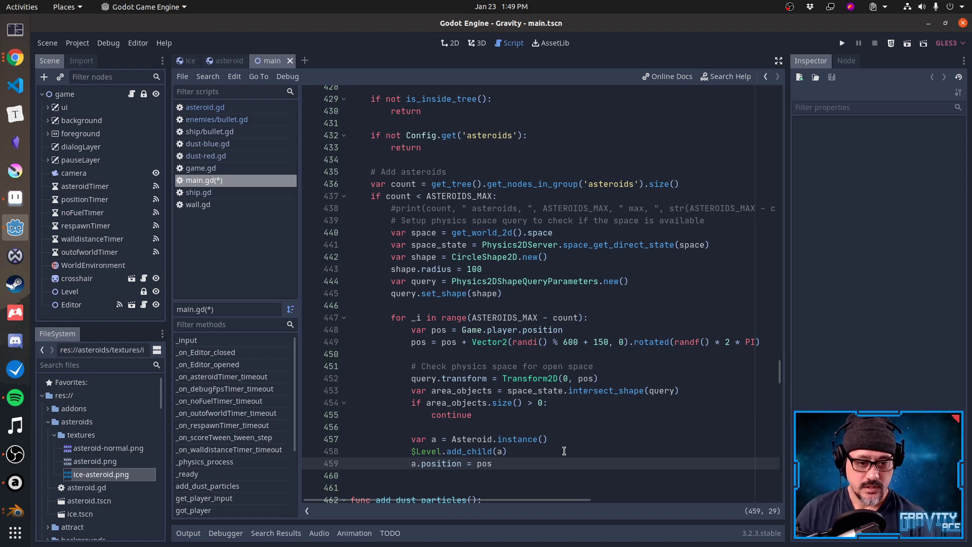
double_click(479, 440)
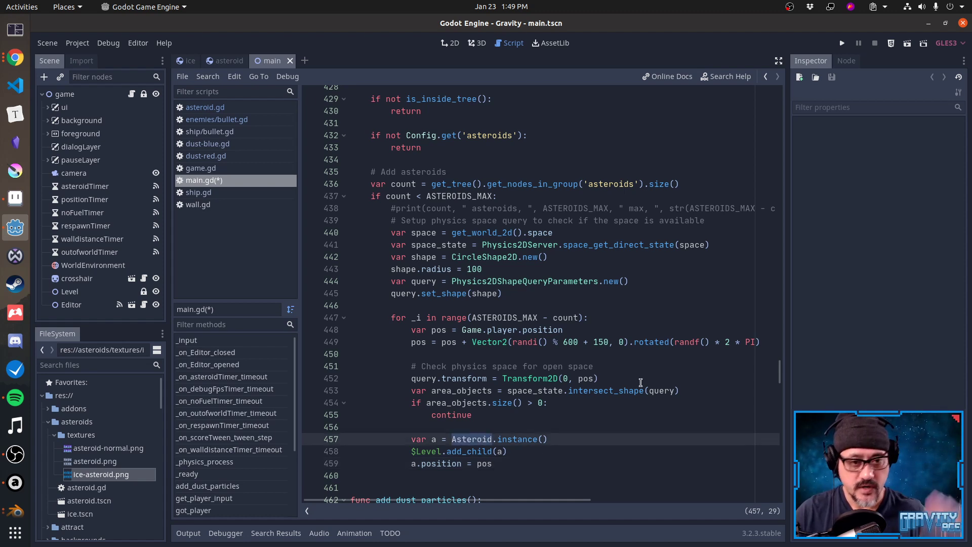
Highlight the space and space_state declarations below the physics space query comment.
scroll(609, 324, up, 2)
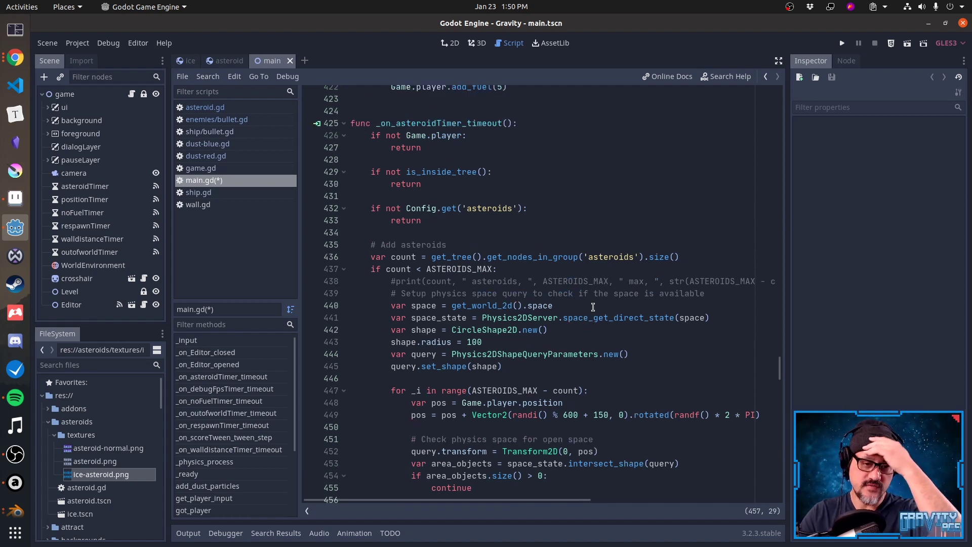
click(487, 247)
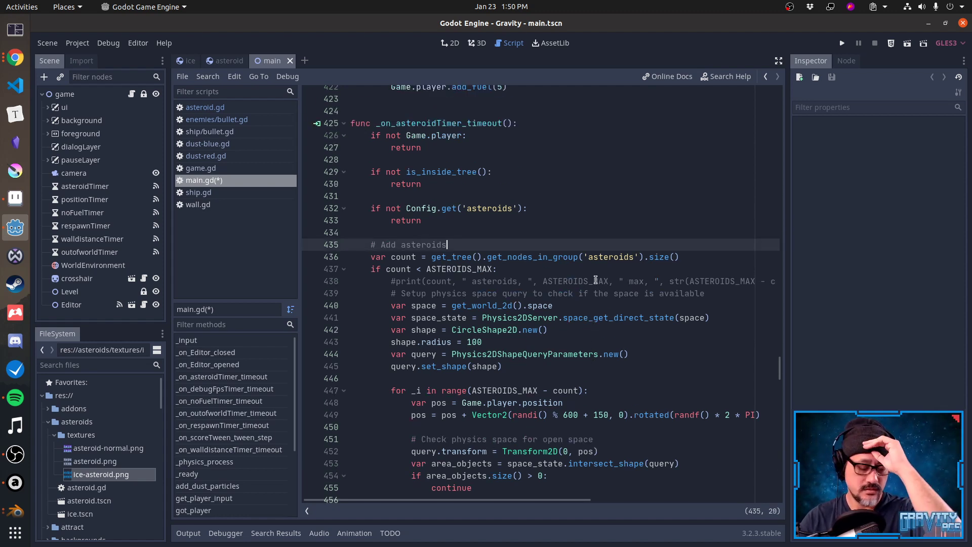
key(Home)
key(Down)
key(Down)
key(Down)
key(Down)
key(Down)
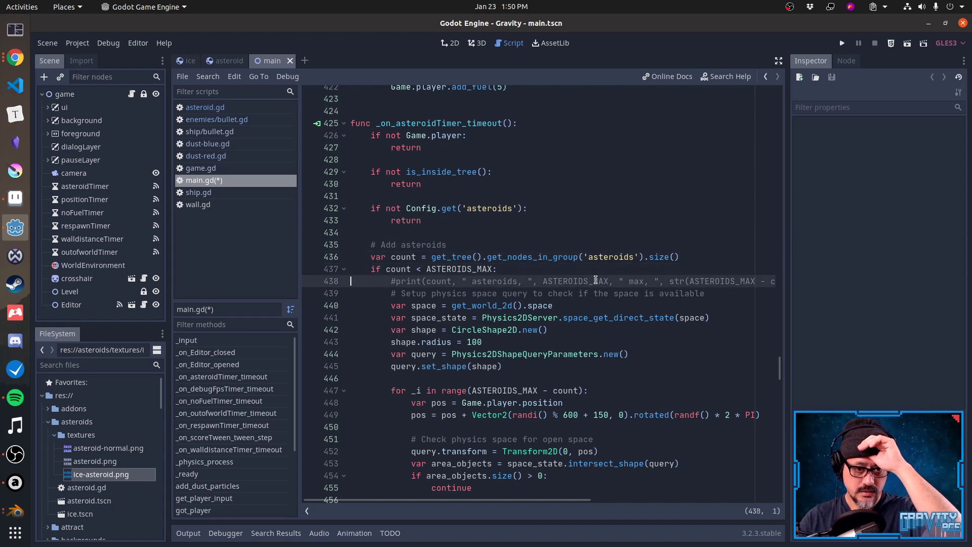
key(shift+Down)
key(shift+Down)
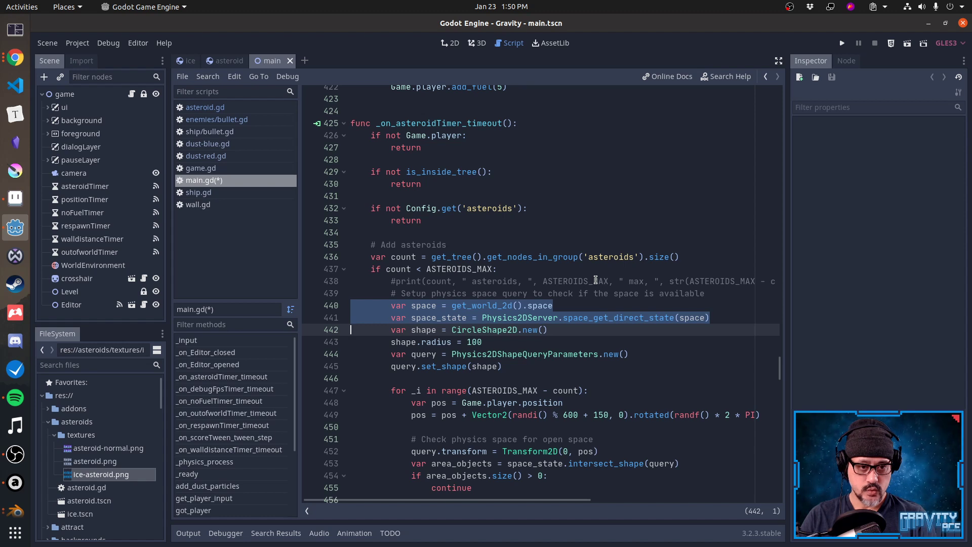
Review the circle shape and query parameter lines, and select the shape.radius value.
key(Down)
key(Down)
key(Down)
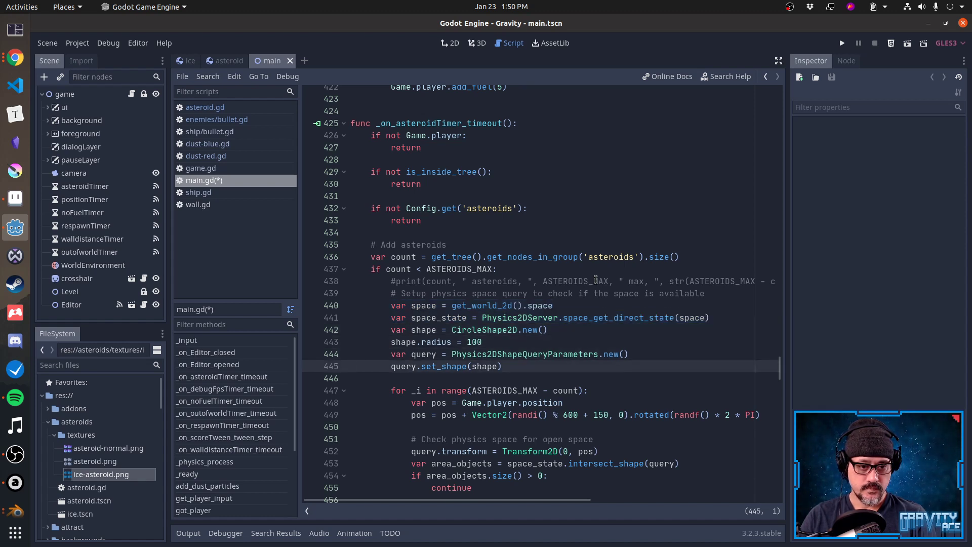
key(Up)
key(Up)
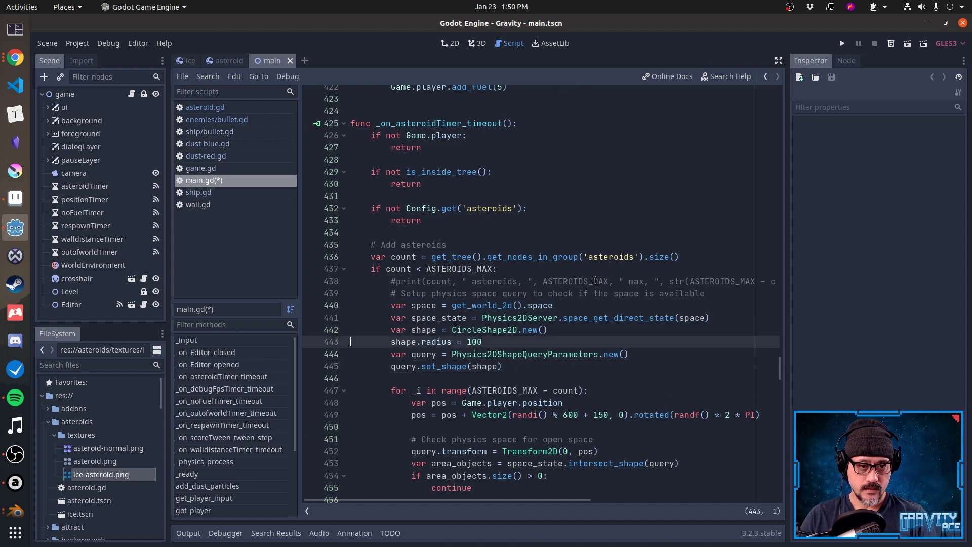
key(Down)
key(Down)
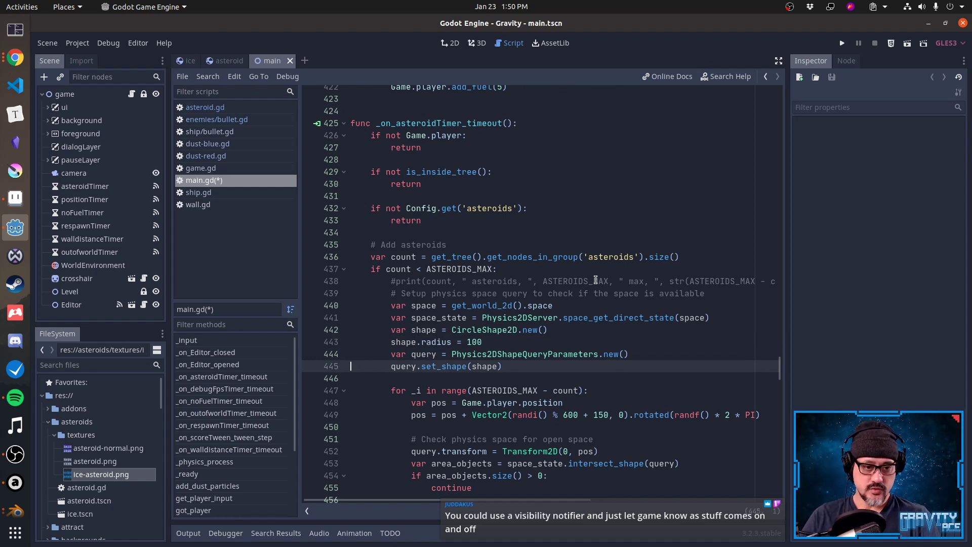
key(Up)
key(Up)
key(Up)
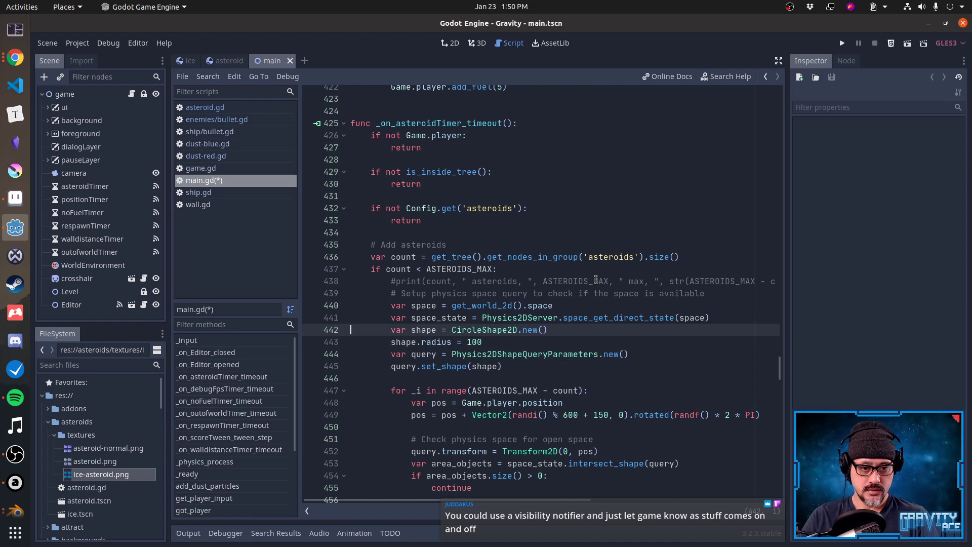
key(Down)
key(End)
key(ctrl+shift+Left)
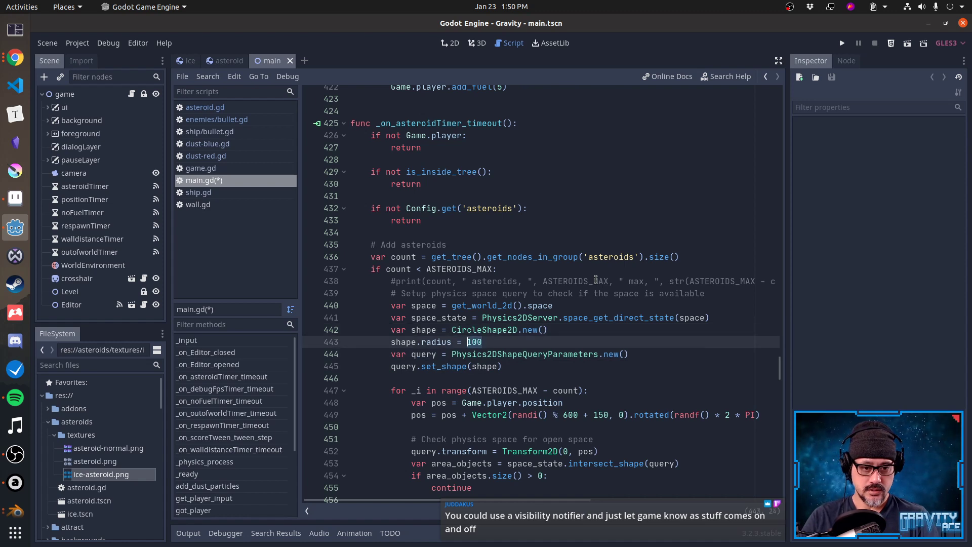
Set shape.radius to 600 in the physics space query of _on_asteroidTimer_timeout.
text(600)
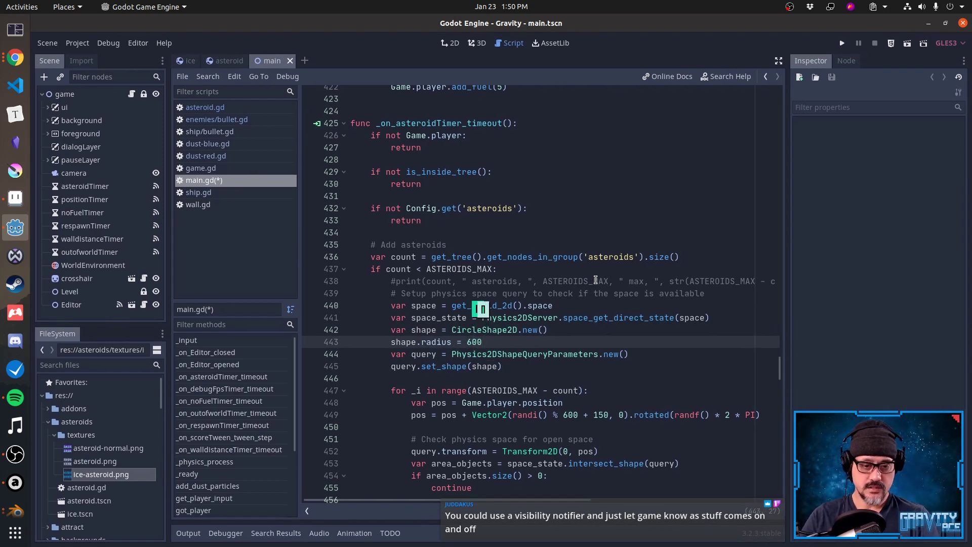
key(Home)
key(Home)
key(Up)
key(Home)
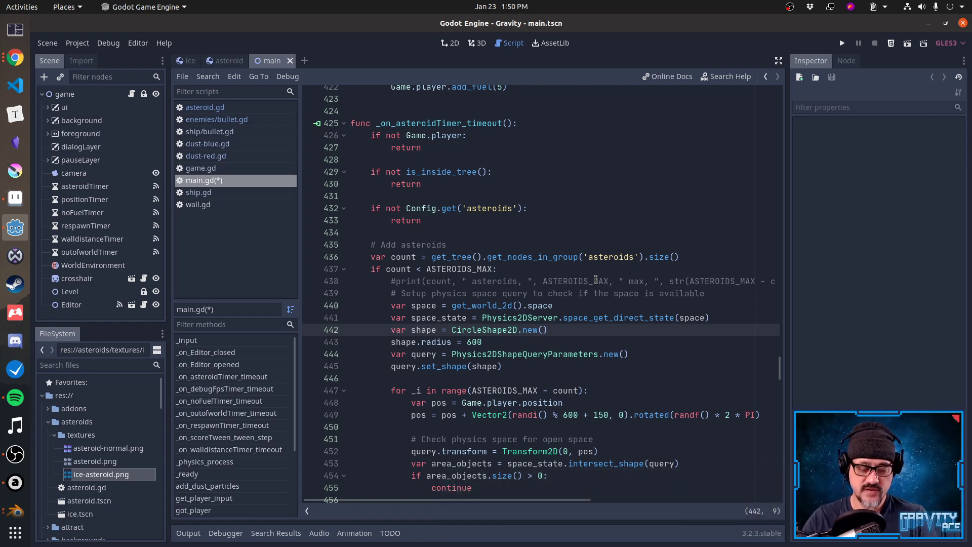
key(Down)
key(Down)
key(Down)
key(End)
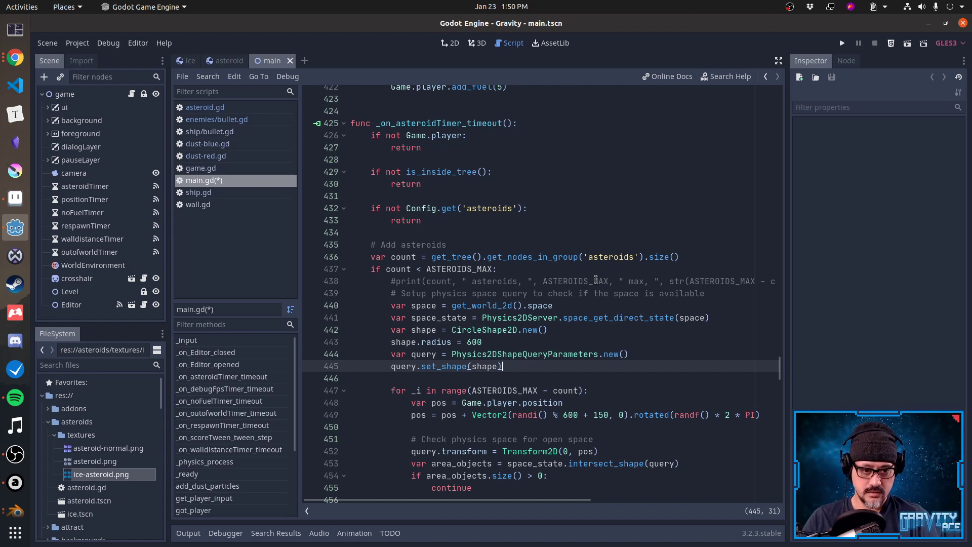
Copy the line query.transform = Transform2D(0, pos) out of the asteroid loop to just above it, after query.set_shape(shape).
key(Down)
key(Down)
key(Down)
key(Down)
key(Down)
key(Down)
key(Down)
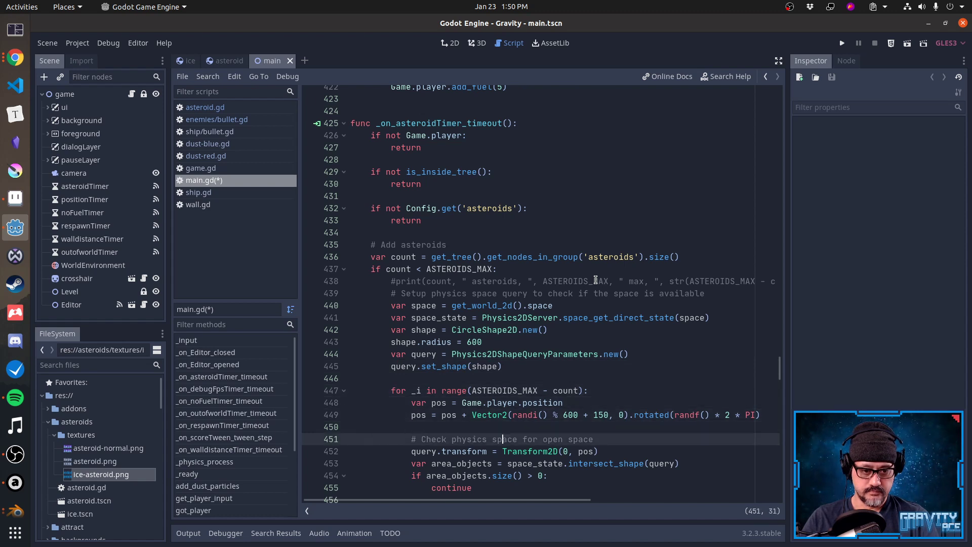
key(Up)
key(Home)
key(Up)
key(Up)
key(Up)
key(Up)
key(Up)
key(Up)
key(End)
key(Return)
key(Return)
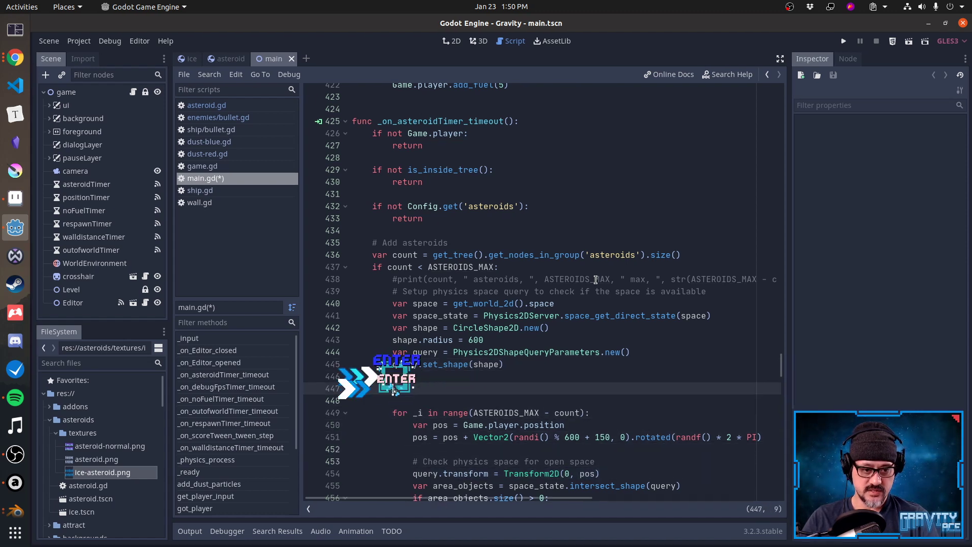
text(query.transform = Transform2D(0, pos))
Add the comment "# Check what kind of walls are nearby" above the copied query.transform line.
key(Up)
key(Return)
text(# Ch)
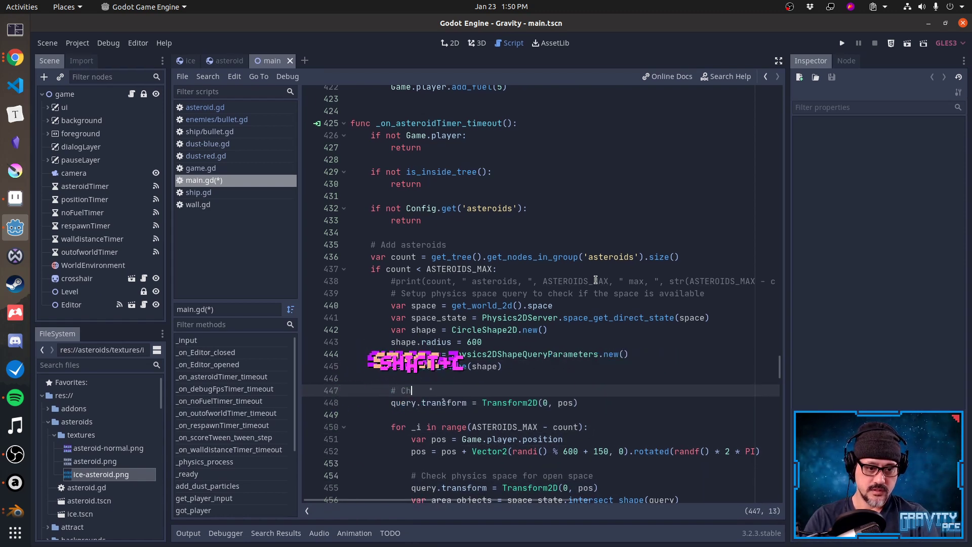
text(eck that kind of walls are nearby)
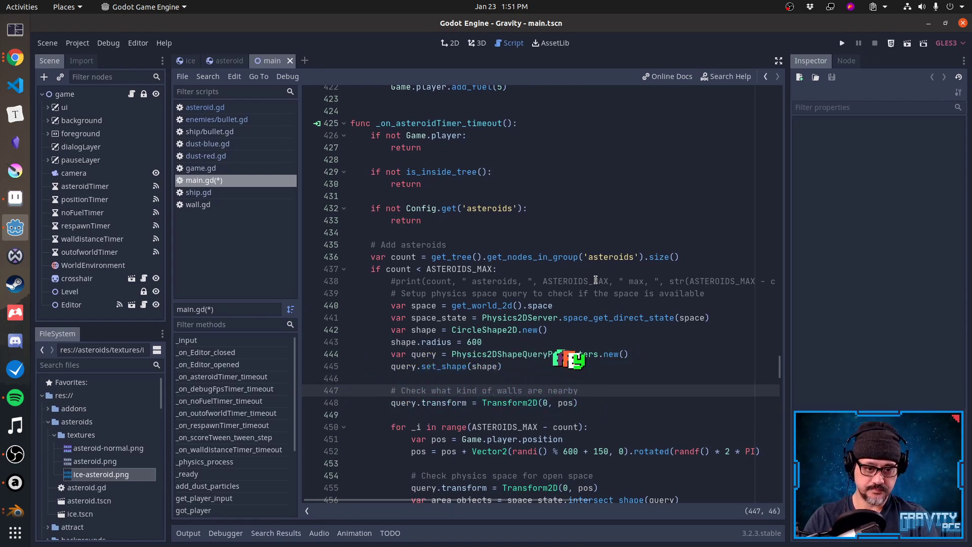
Replace pos with Game.player.position in the query.transform line under the nearby walls comment.
key(Down)
key(Home)
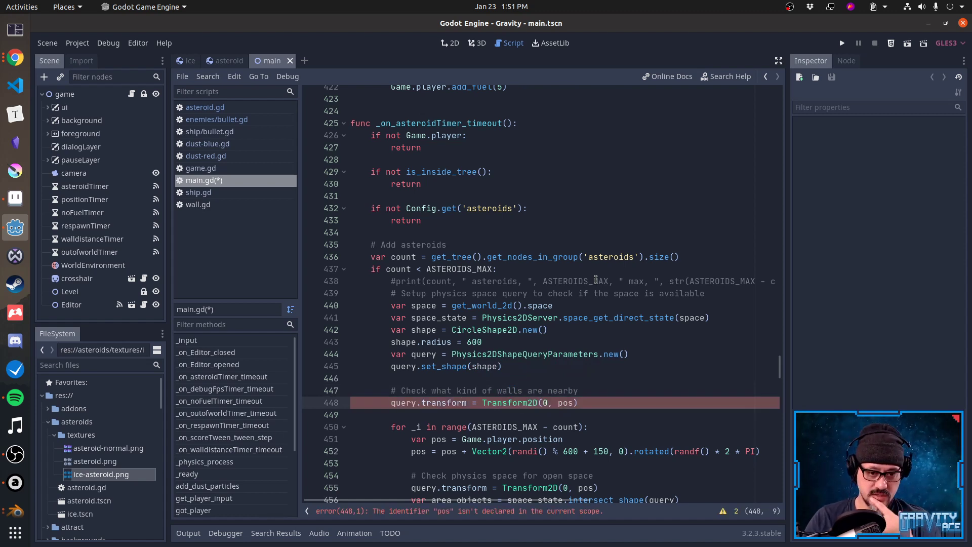
key(ctrl+Left)
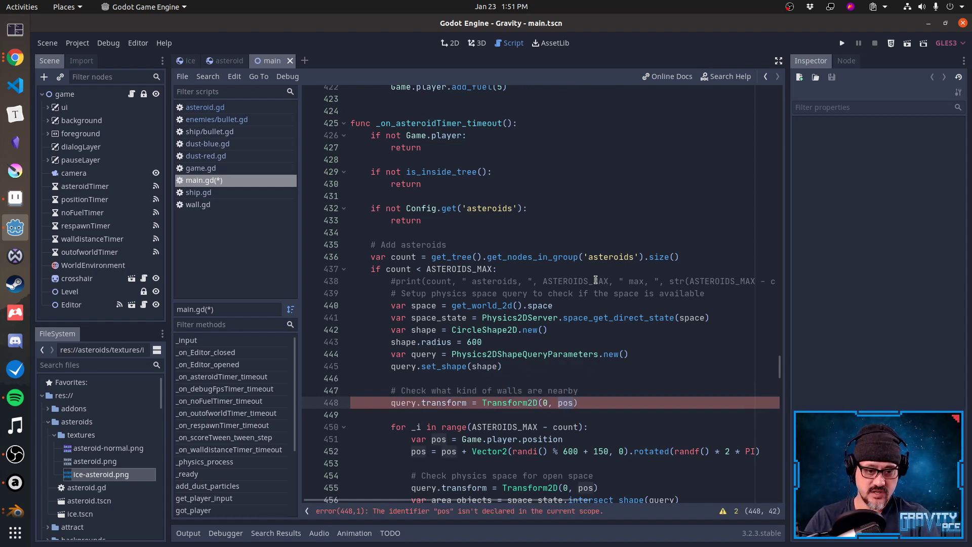
text(Game.player.p)
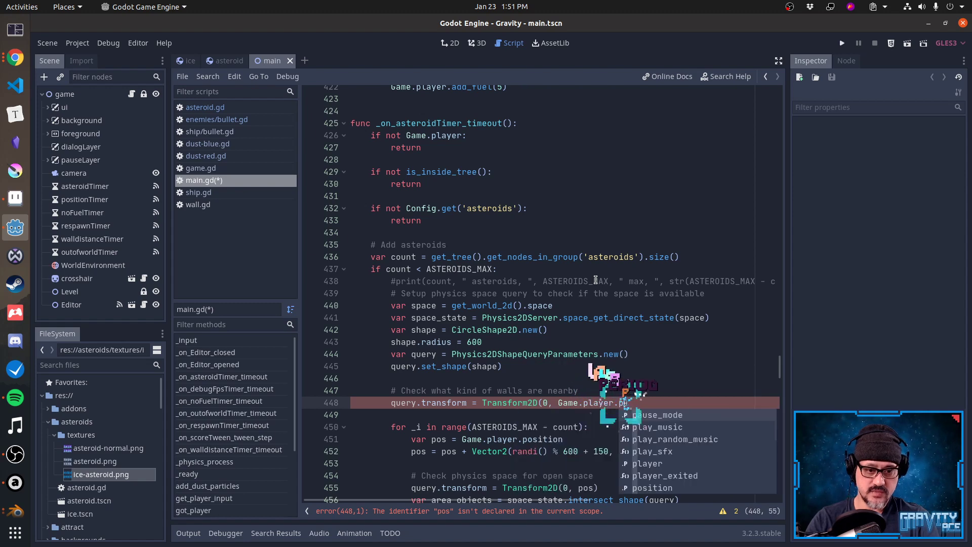
text(osition)
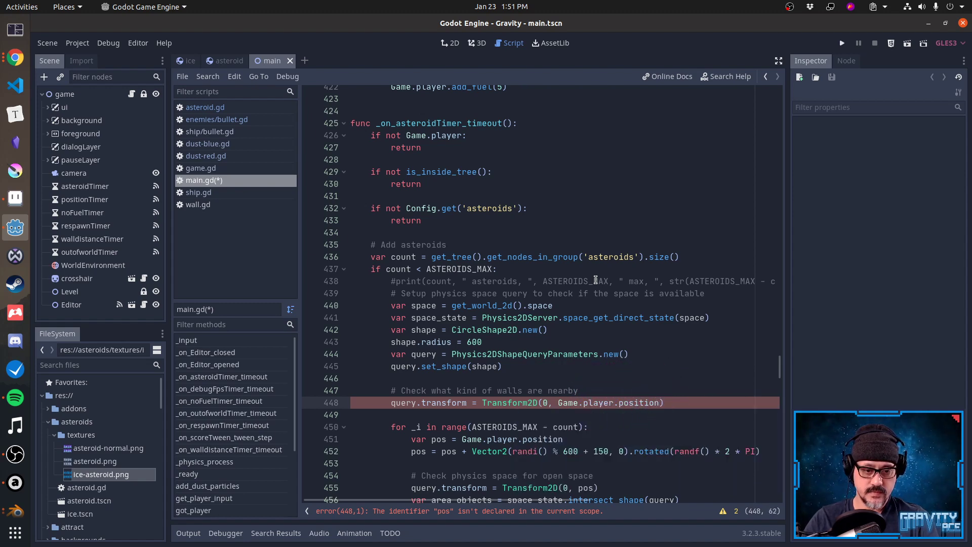
Add var area_objects = space_state.intersect_shape(query) below the nearby walls query.transform line, followed by a blank line.
scroll(596, 280, down, 1)
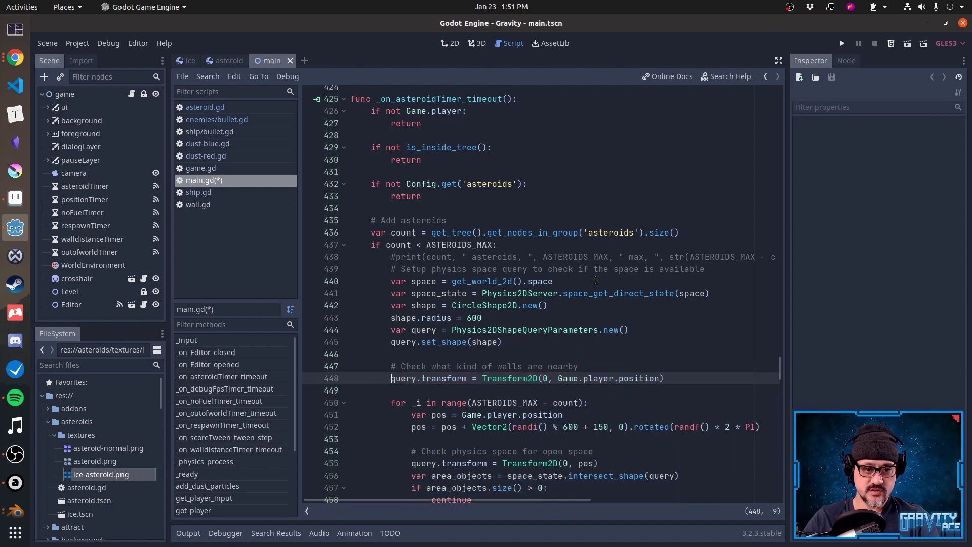
key(ctrl+shift+Right)
key(End)
key(Left)
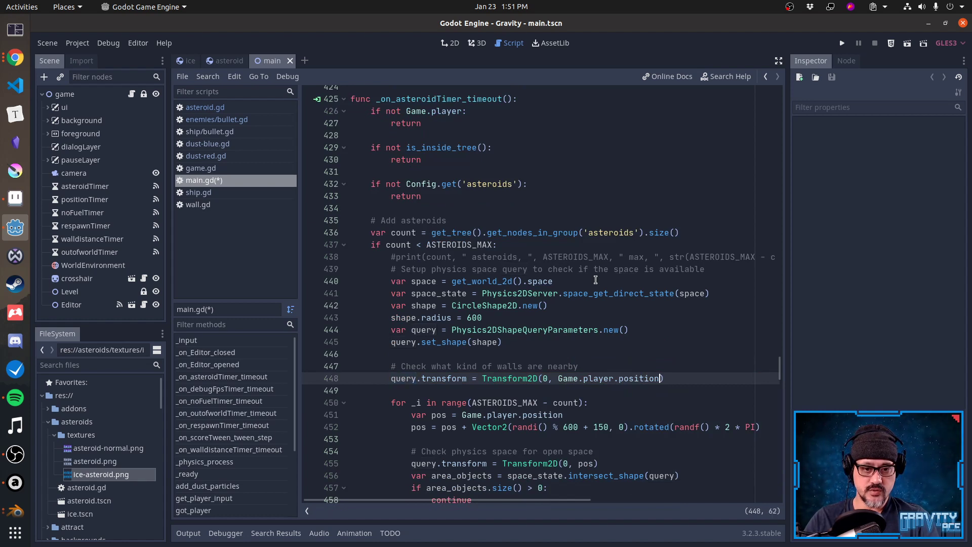
key(ctrl+shift+Left)
key(ctrl+shift+Left)
key(Down)
key(Down)
key(Down)
key(Down)
key(Down)
key(Down)
key(Down)
key(Down)
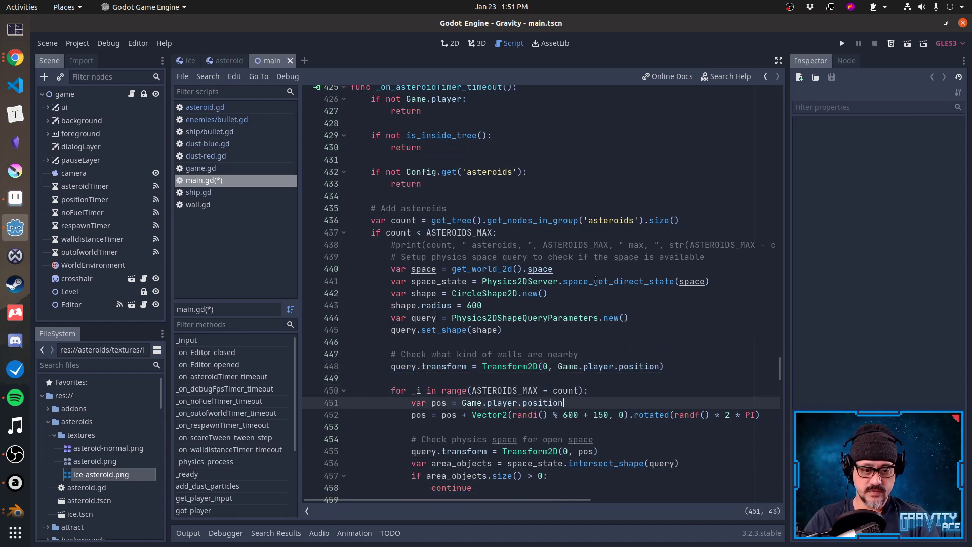
key(End)
key(Up)
key(Up)
key(Up)
key(Up)
key(Up)
key(Up)
key(Up)
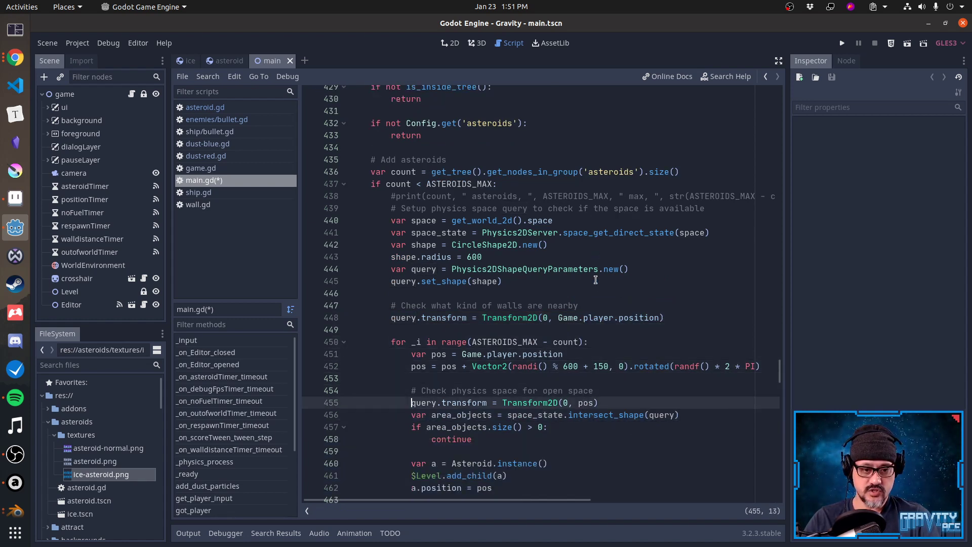
key(Tab)
key(Tab)
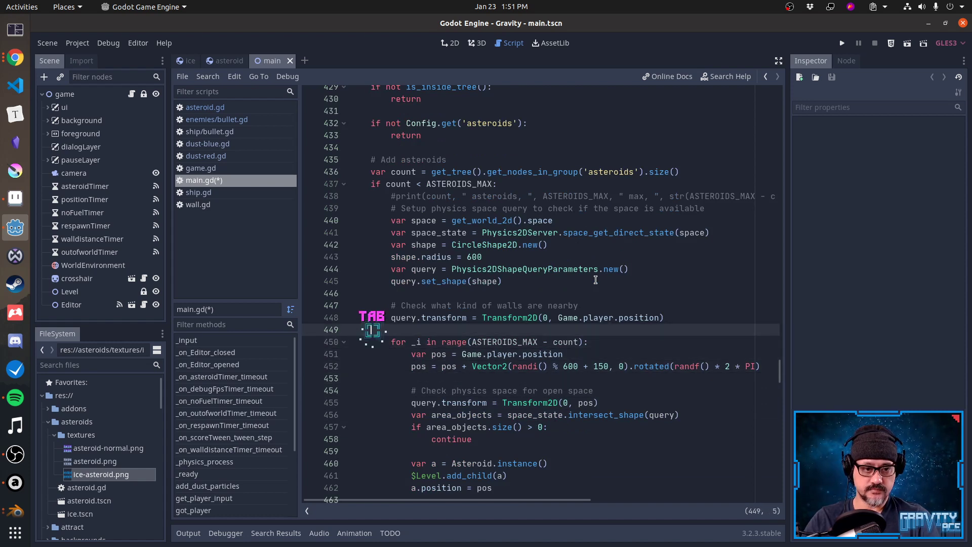
text(var area_objects = space_state.intersect_shape(query))
key(Return)
key(Up)
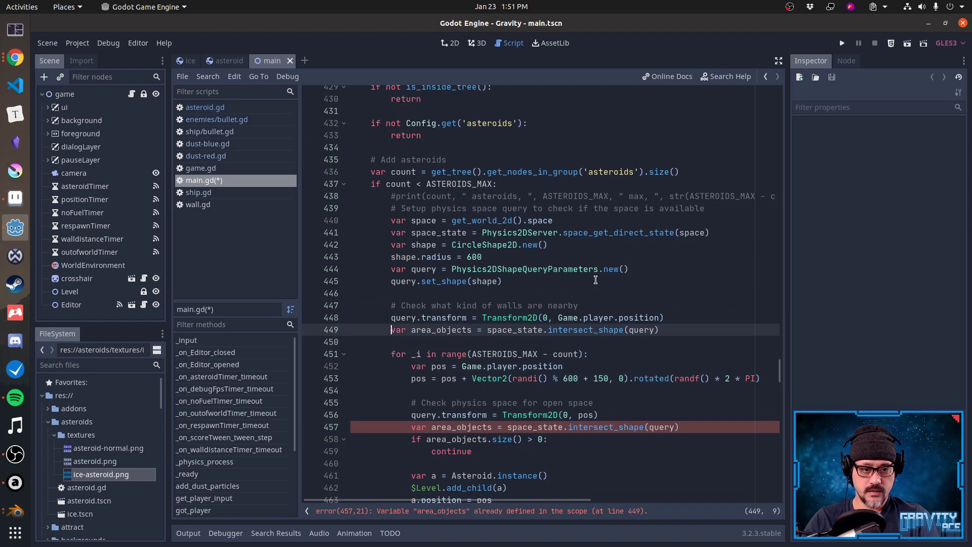
Rename the area_objects variable above the asteroid loop to walls.
key(Right)
key(ctrl+shift+Right)
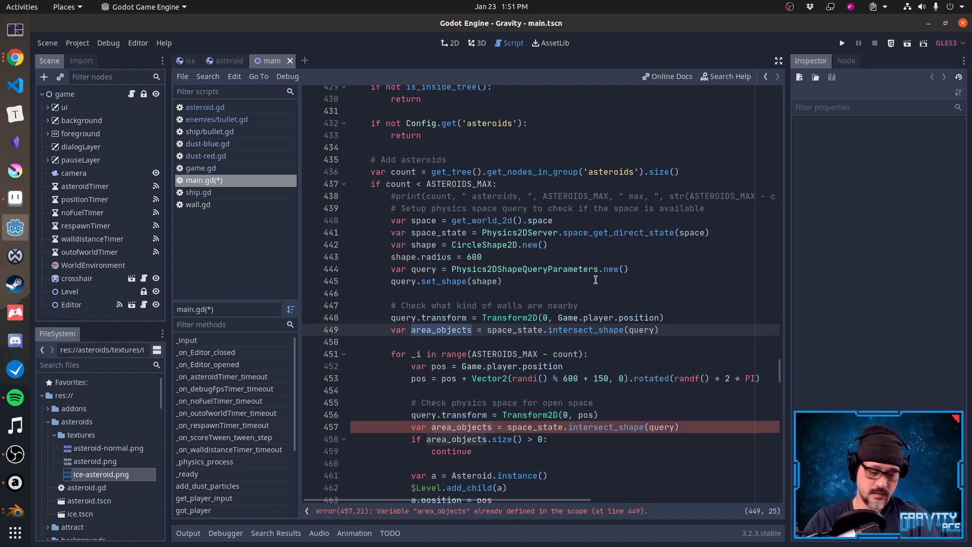
text(walls)
key(End)
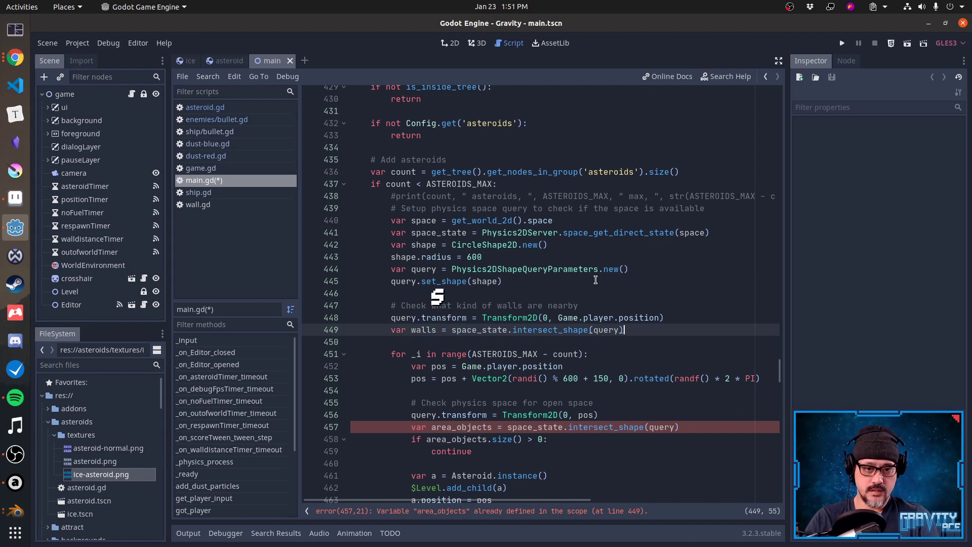
Try the name nearby_objects for the walls variable, then set the name back to area_objects.
key(Home)
key(ctrl+Right)
key(Right)
key(ctrl+shift+Right)
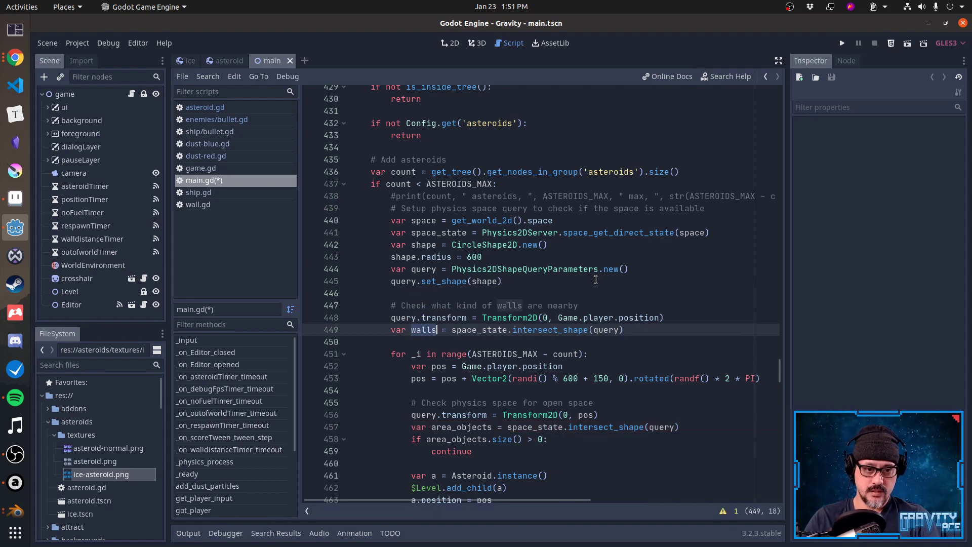
key(BackSpace)
text(nearbyobjec)
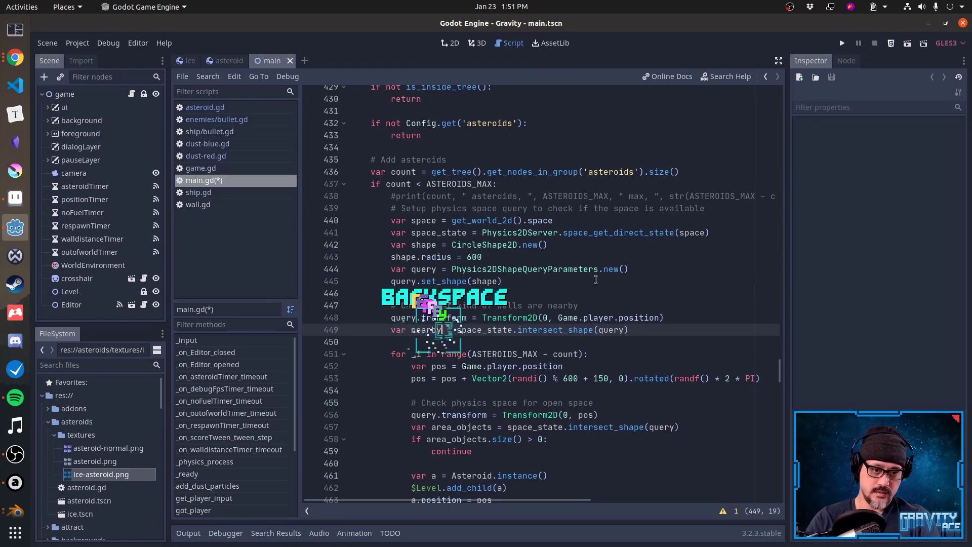
text(ts)
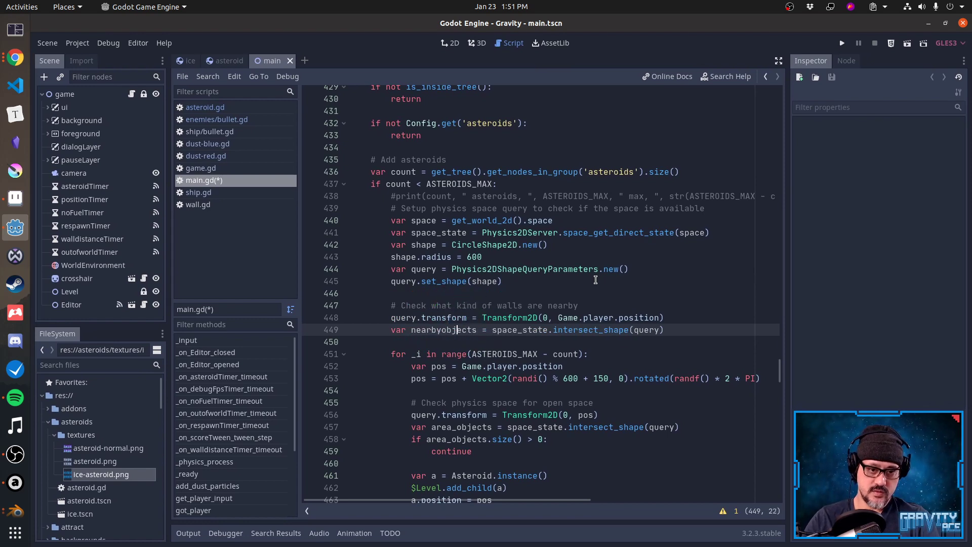
key(ctrl+BackSpace)
text(_)
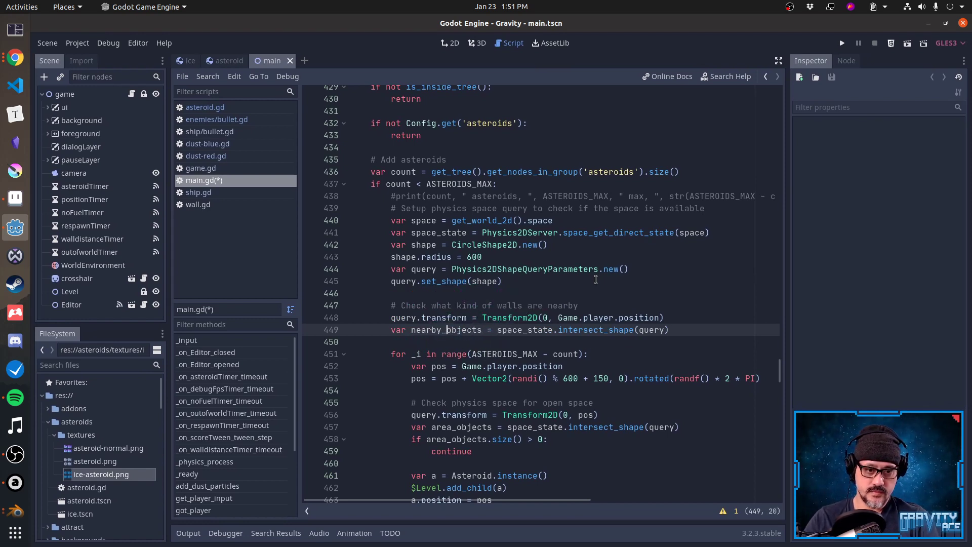
text(rea_)
Remove the var keyword from the area_objects assignment inside the asteroid loop.
key(Down)
key(Down)
key(Down)
key(Down)
key(Down)
key(Down)
key(Down)
key(Down)
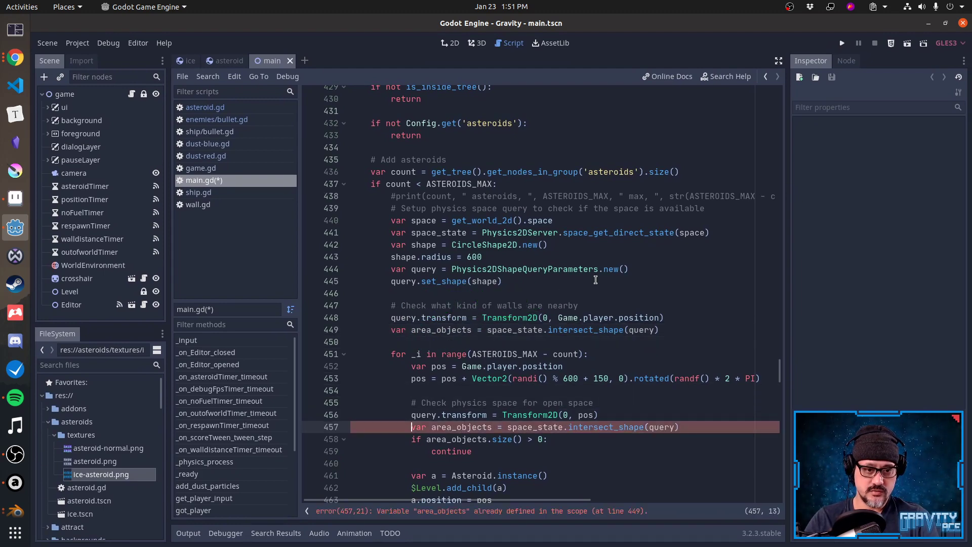
key(Delete)
key(Delete)
key(Delete)
key(Delete)
Review the two area_objects intersect_shape lines, above the asteroid loop and inside it.
key(Up)
key(Up)
key(Up)
key(Up)
key(Up)
key(Up)
key(Up)
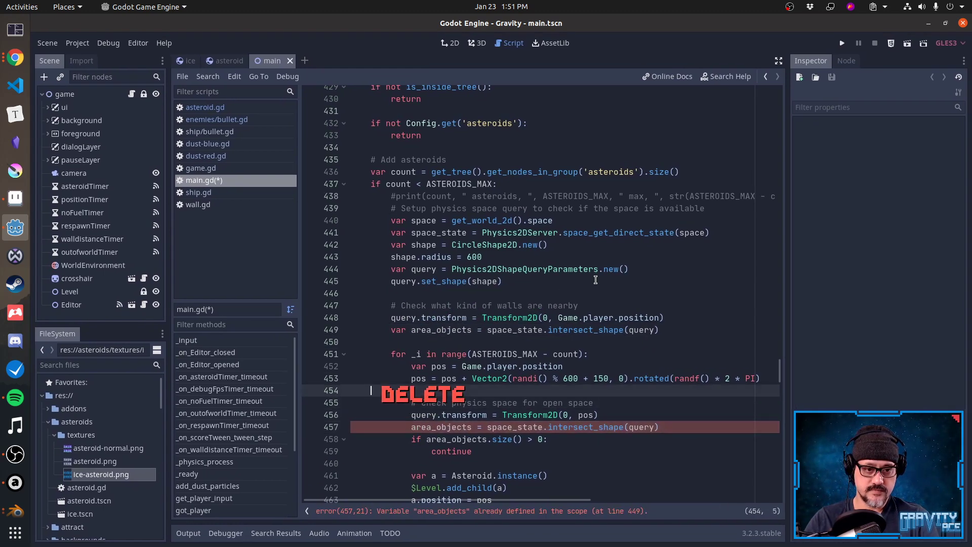
key(Up)
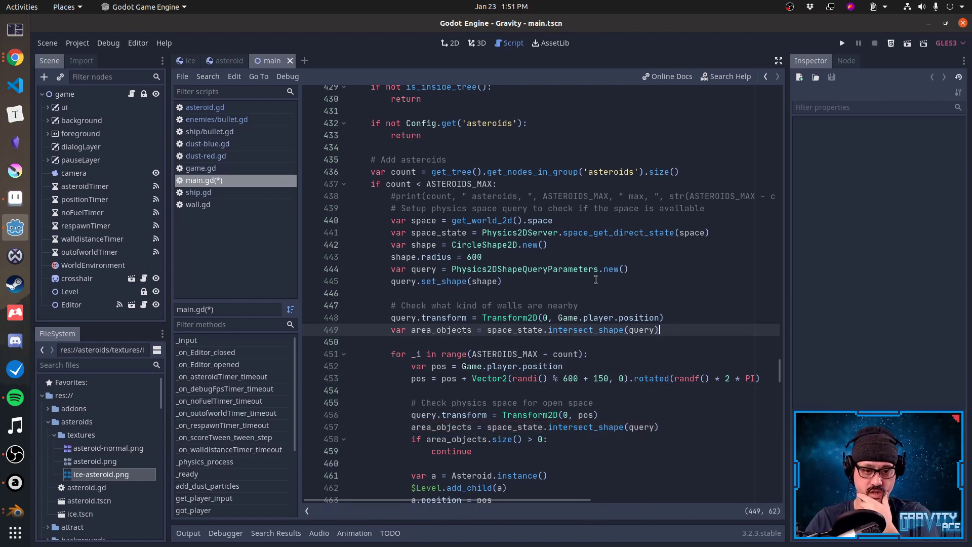
key(Down)
key(Down)
key(Down)
key(Down)
key(Down)
key(Down)
key(Down)
key(Down)
key(Down)
key(Up)
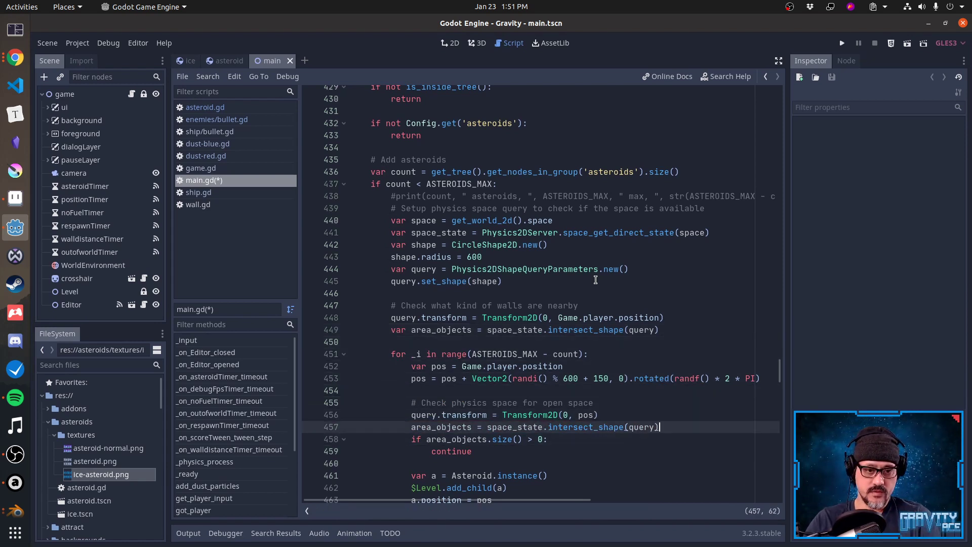
Add a "for obj in area_objects:" loop with a pass body below the nearby walls query.
key(Up)
key(Up)
key(Up)
key(Up)
key(Up)
key(Up)
key(Up)
text(f)
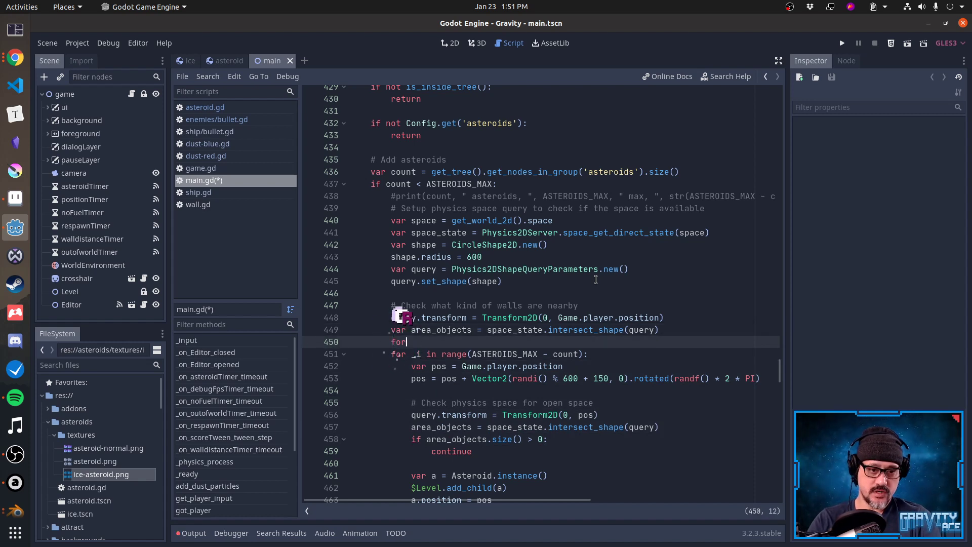
text(or )
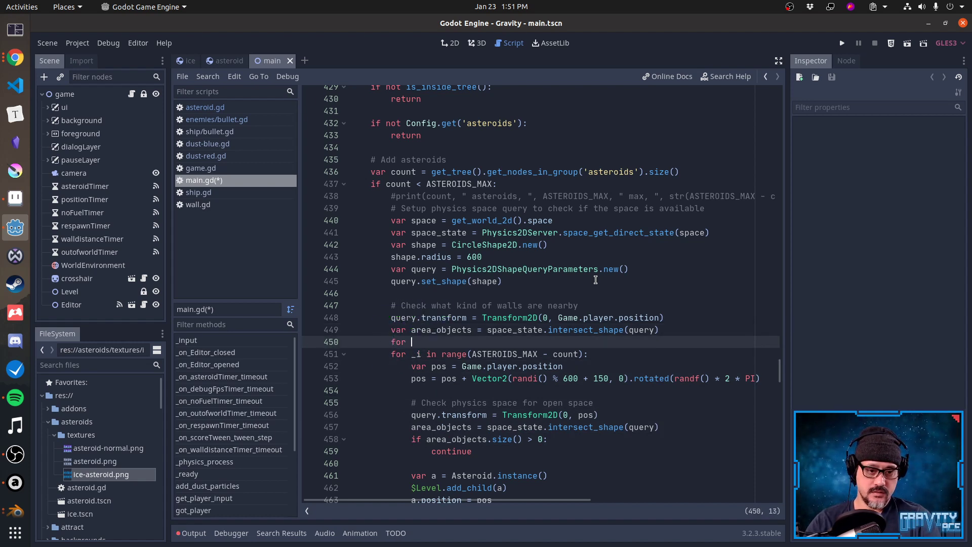
text(obj in )
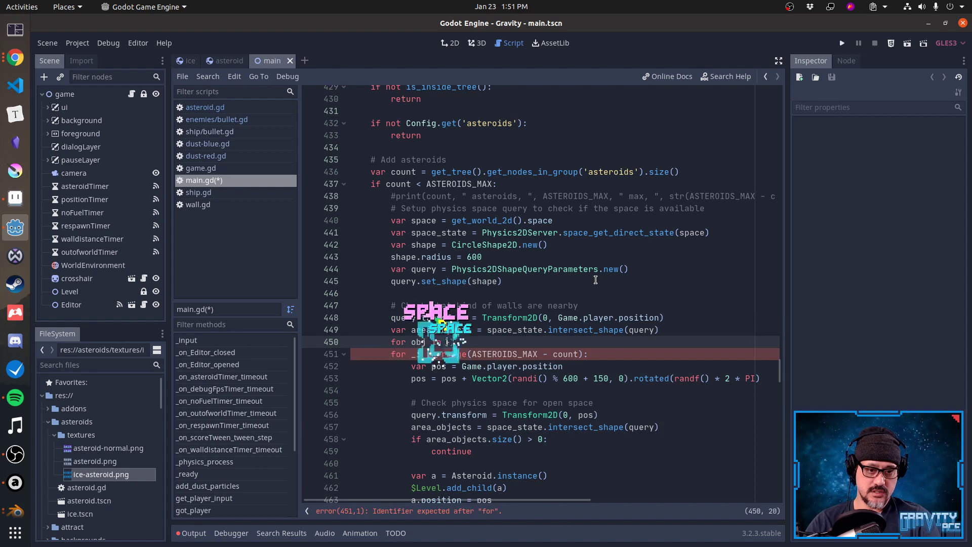
text(area_objects:)
key(Return)
key(Return)
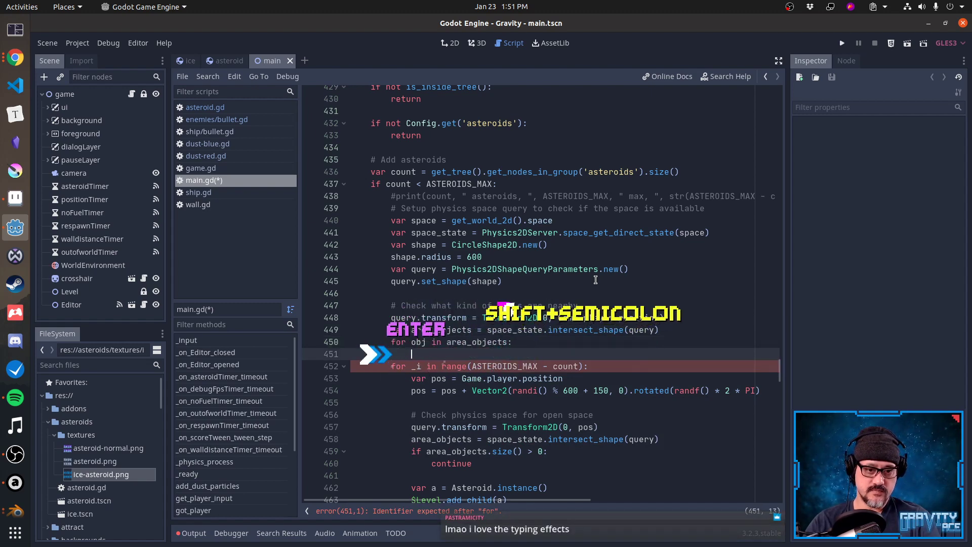
key(Up)
key(Up)
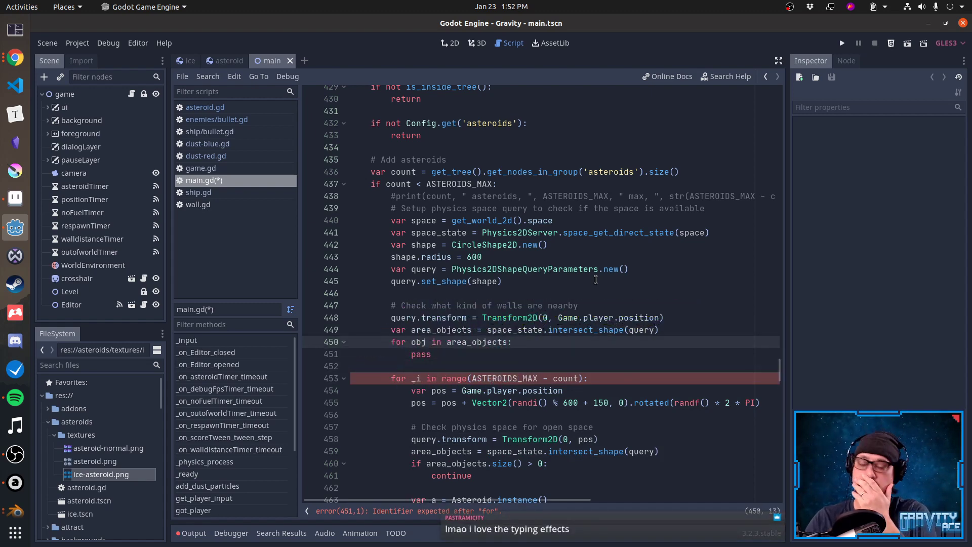
Add the condition "if obj.collider.ENTITY_TYPE_ID == 'wall':" inside the area_objects loop, with an indented line below it.
key(End)
key(Return)
text(if obj.)
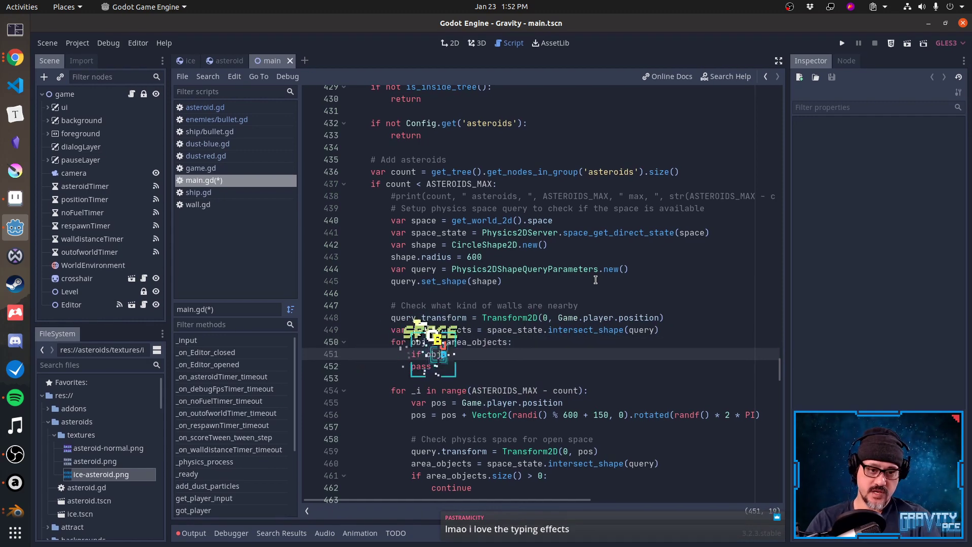
text(collider.)
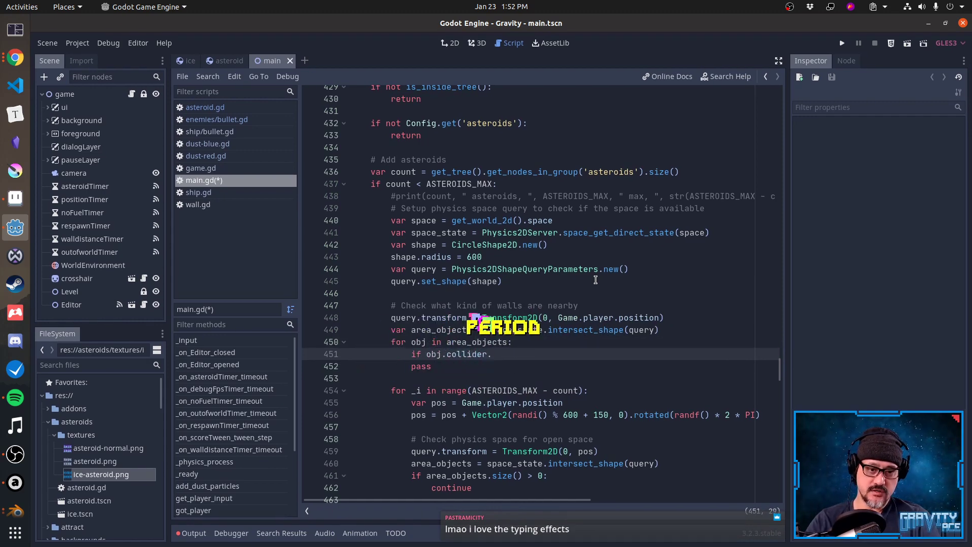
text(ENTITY_TYPE_ID)
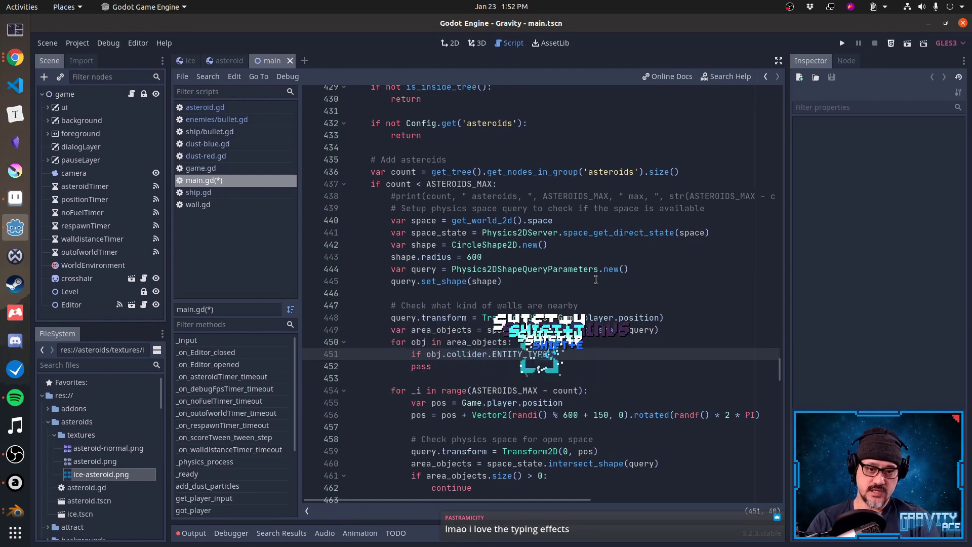
text( == 'wall':)
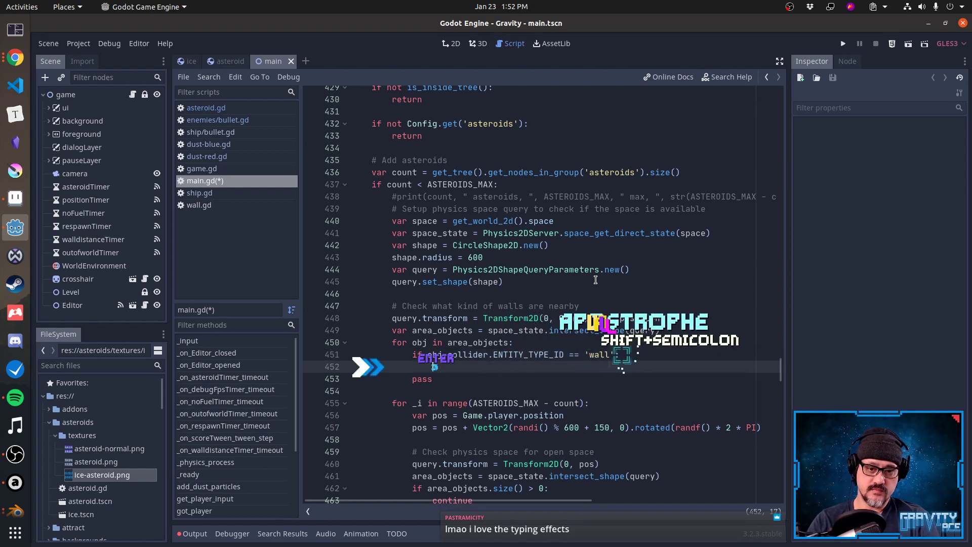
key(Return)
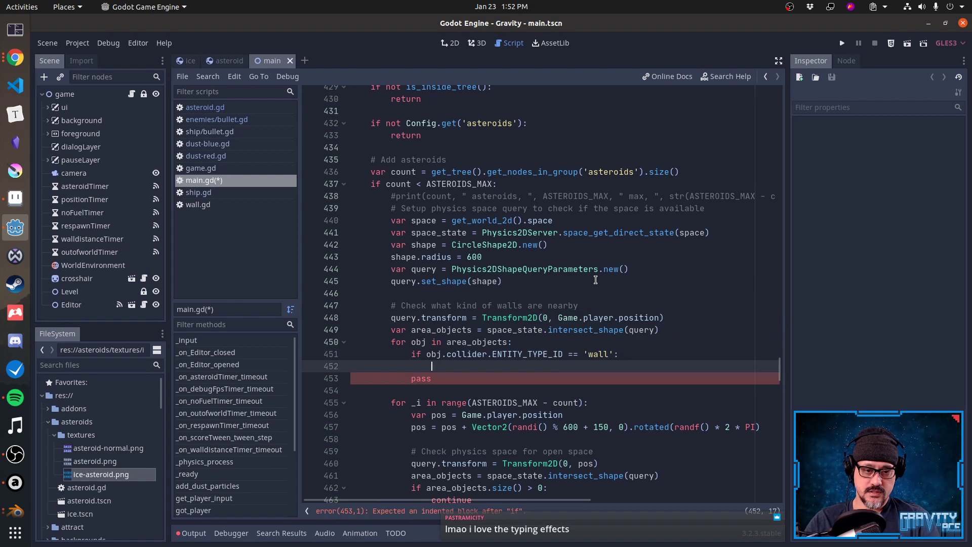
Remove the leftover pass placeholder below the wall condition, leaving an empty indented line for its body.
key(Delete)
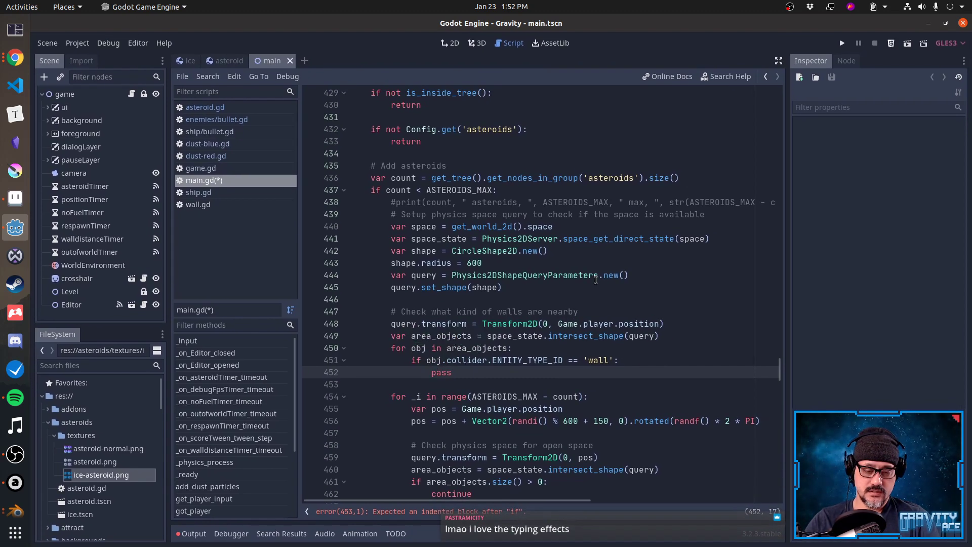
key(Delete)
key(Delete)
key(Delete)
key(Delete)
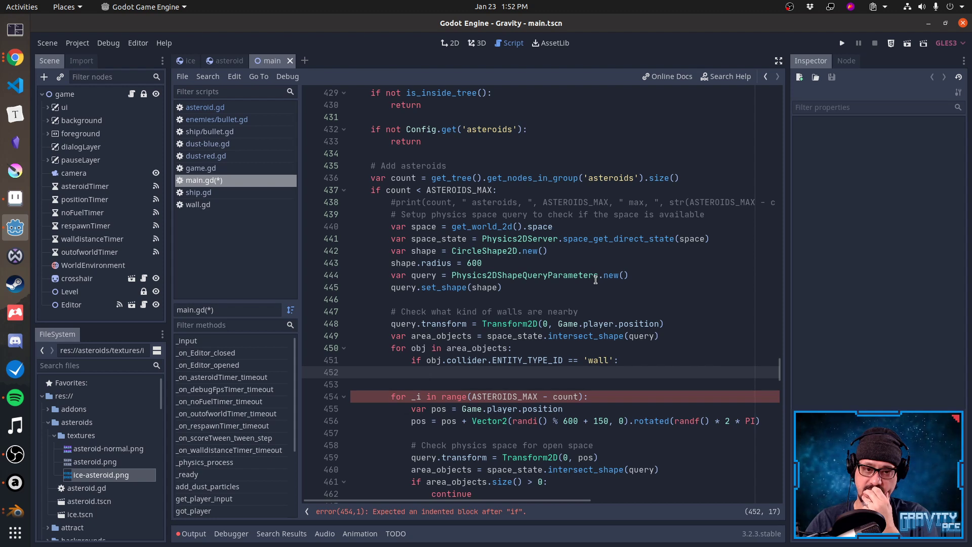
Declare a variable "var wall_types" directly below the "Check what kind of walls are nearby" comment.
key(Up)
key(Up)
key(Up)
key(Up)
key(Up)
key(End)
key(Return)
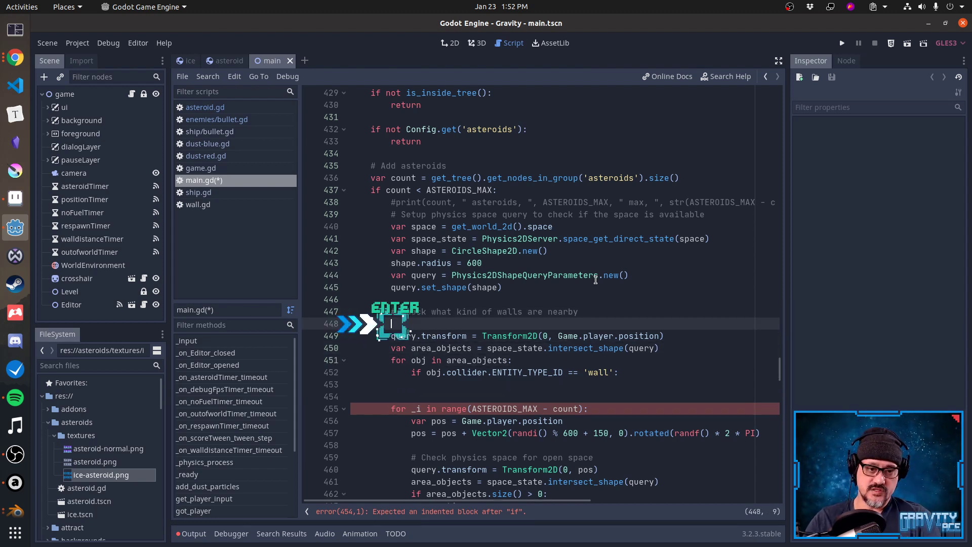
text(var wall)
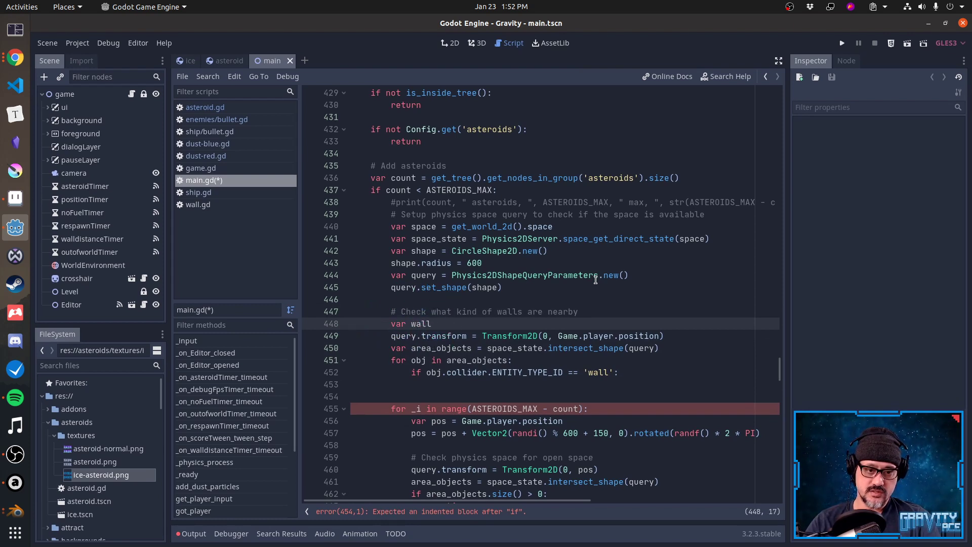
text(_types)
key(BackSpace)
text(_types)
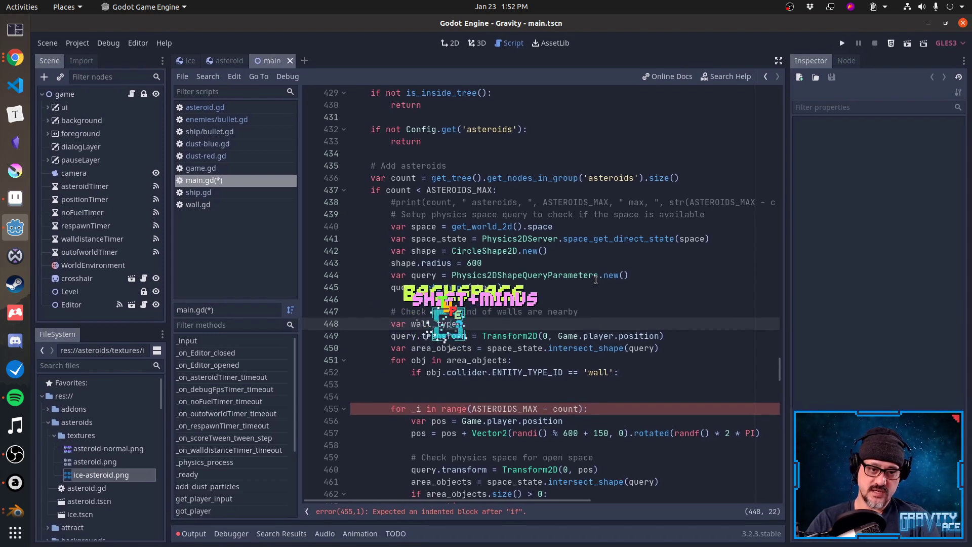
Initialise the wall_types variable as an empty dictionary, {}.
key(Down)
key(Down)
key(Down)
key(Down)
key(Down)
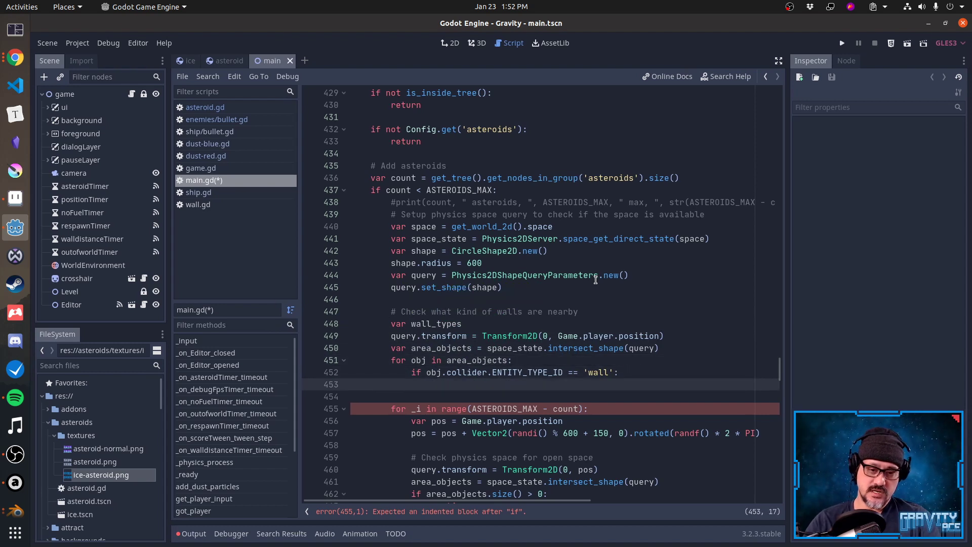
key(Up)
key(Up)
key(Up)
key(Up)
key(Up)
text(= {)
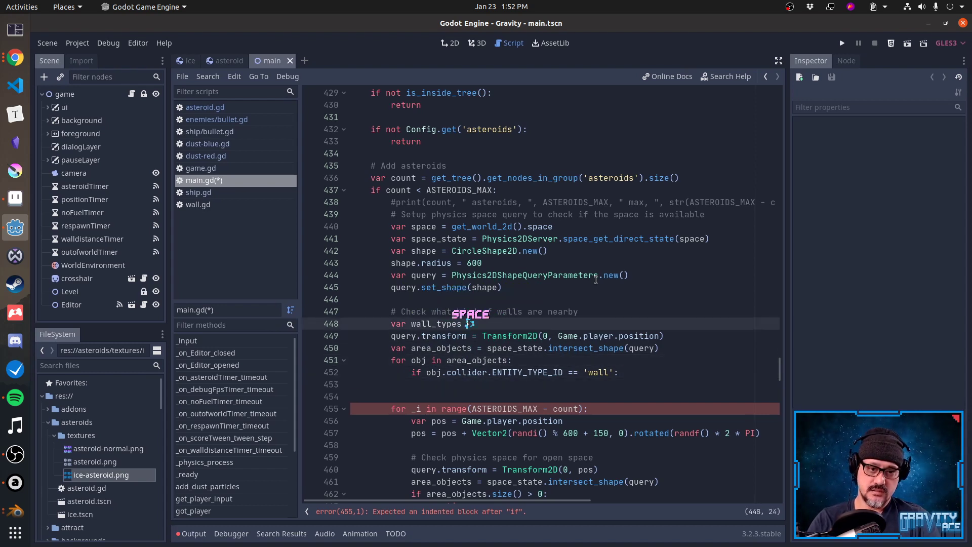
Write "wall_types[obj.collider.get_theme_id]" as the body of the wall condition.
key(Down)
key(Down)
key(Down)
key(Down)
key(Down)
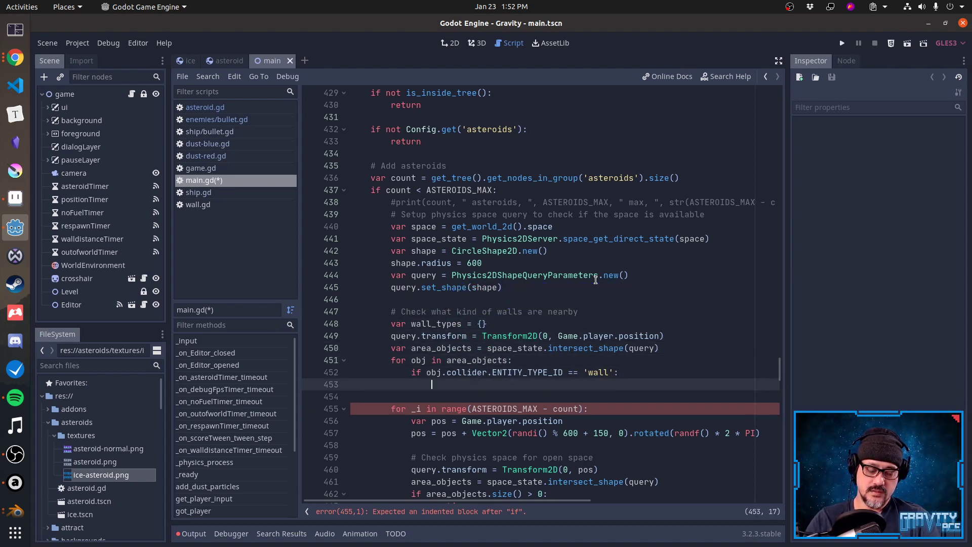
text(wall_types)
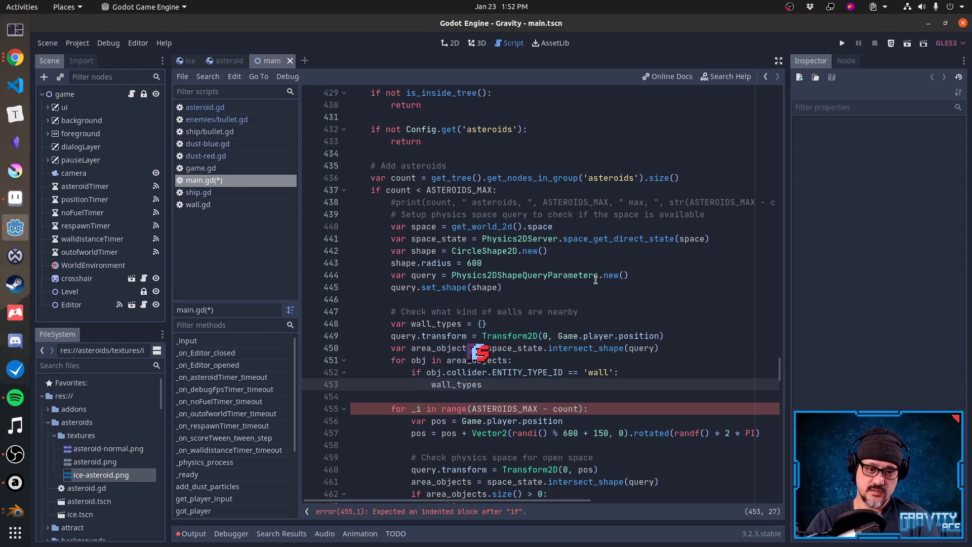
text([)
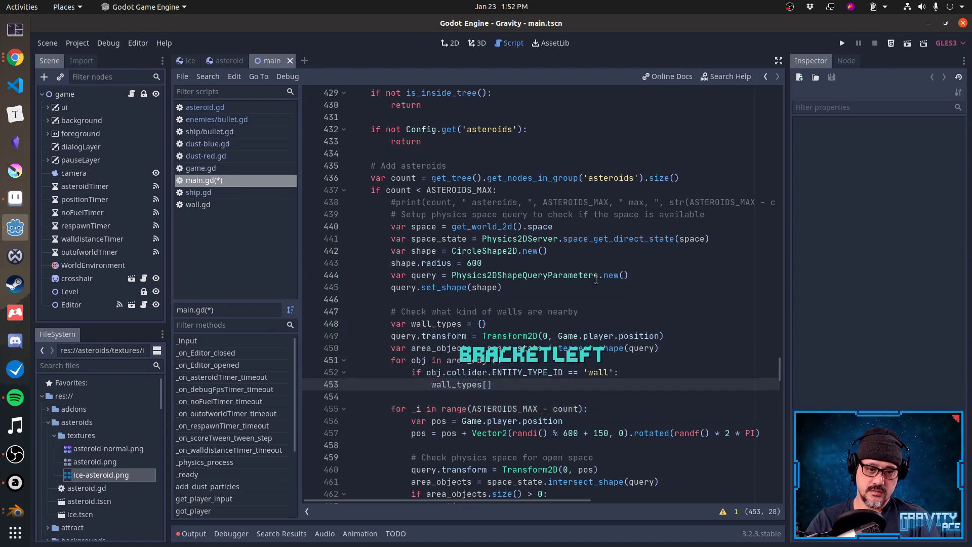
text(obj.collide)
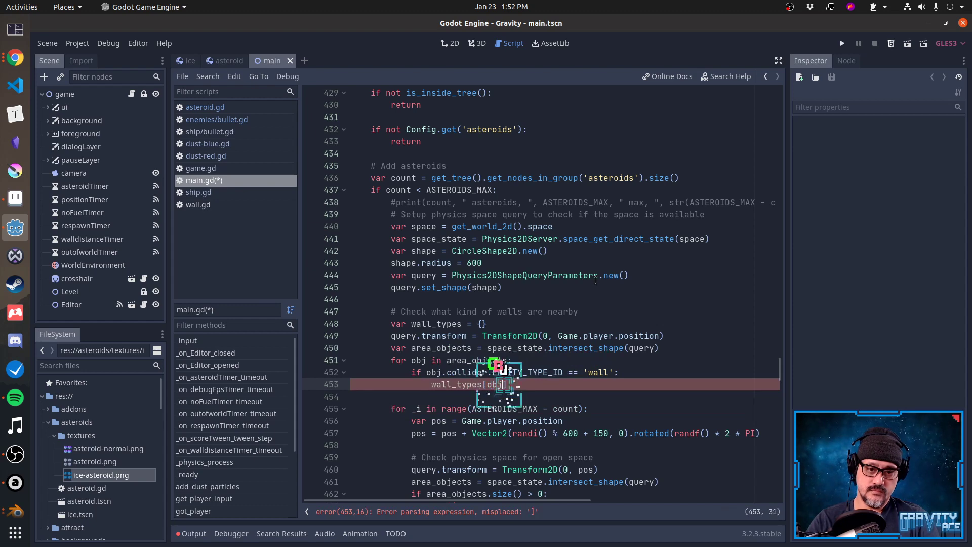
text(r.get_)
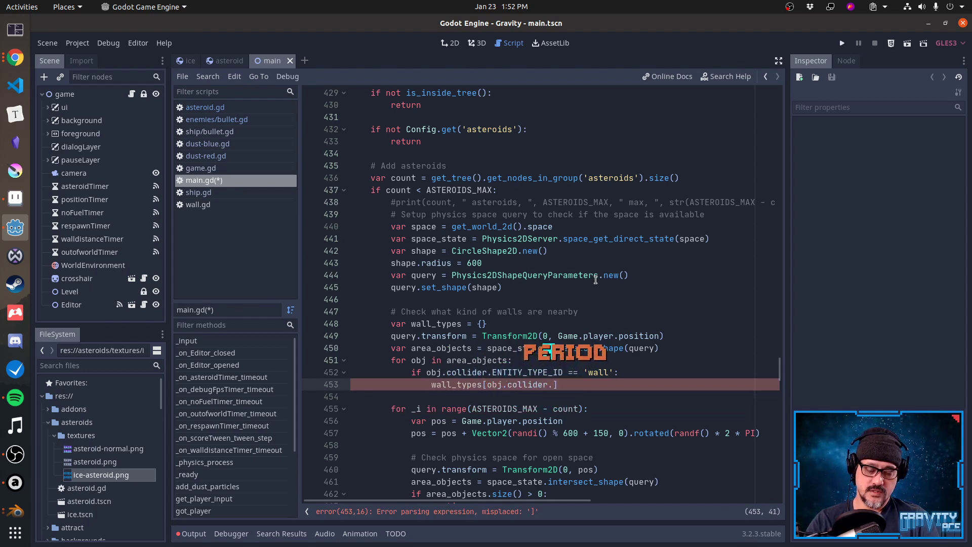
text(theme)
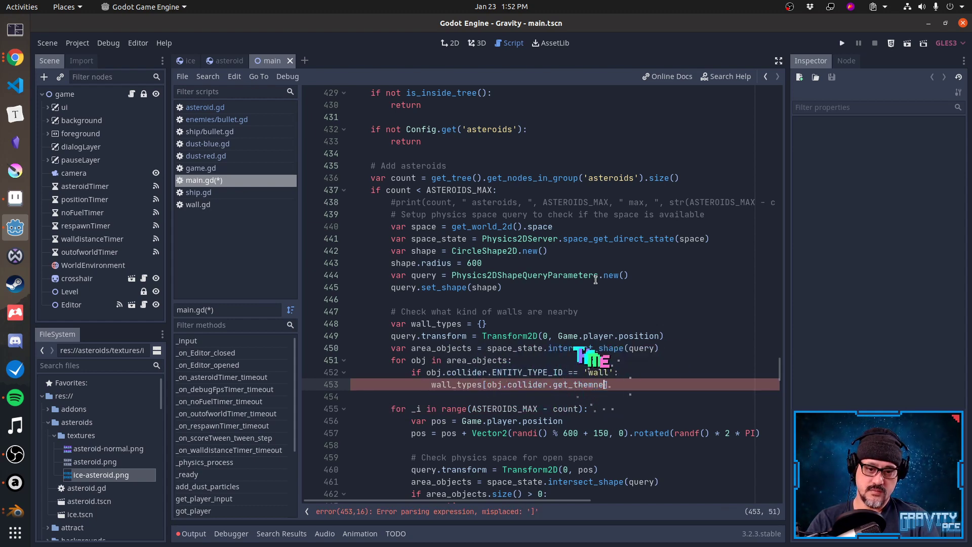
text(_id])
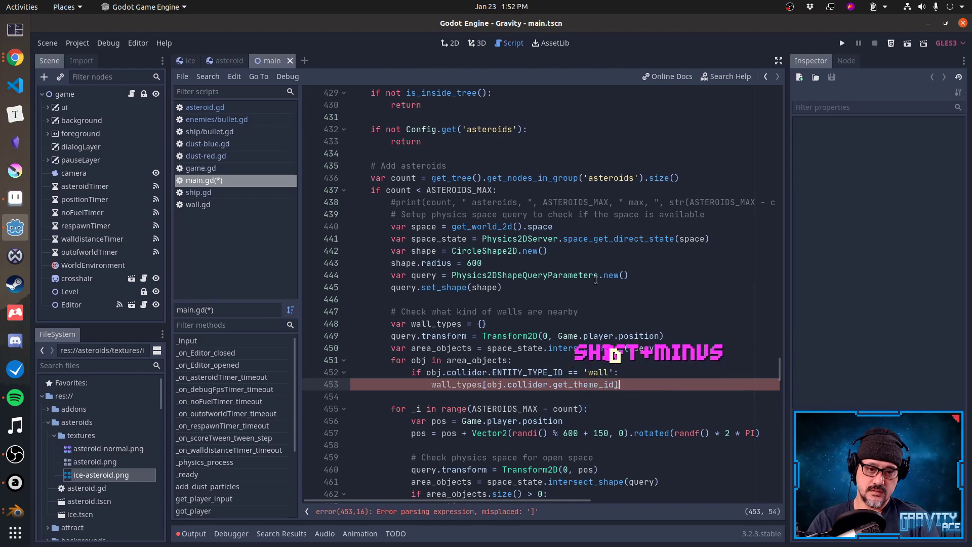
Append the increment operator ++ directly after the wall_types[obj.collider.get_theme_id] entry.
text( +=)
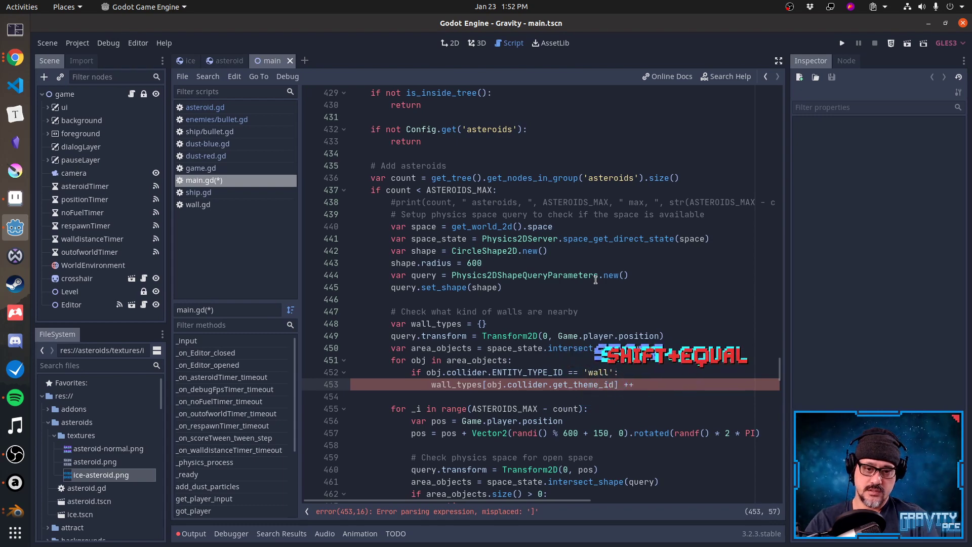
key(BackSpace)
key(BackSpace)
key(BackSpace)
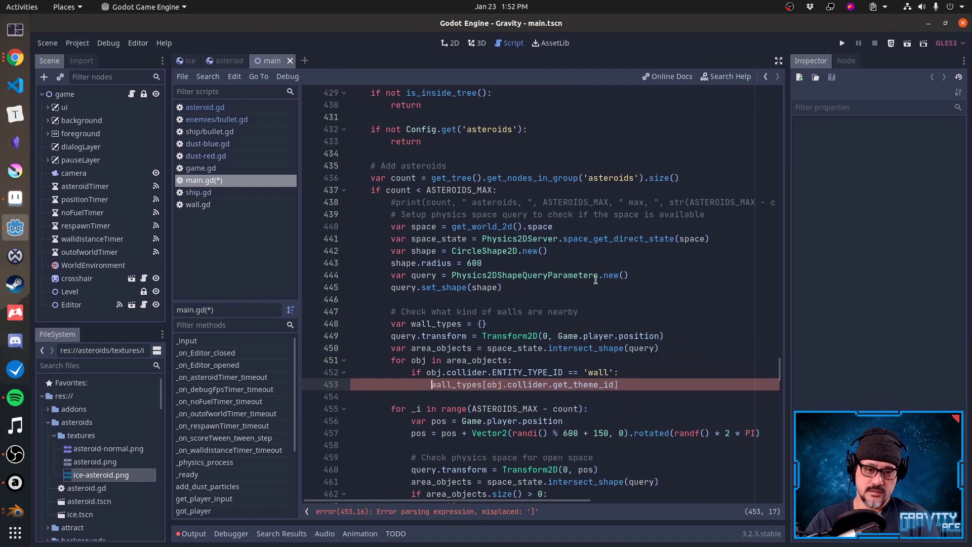
text(++)
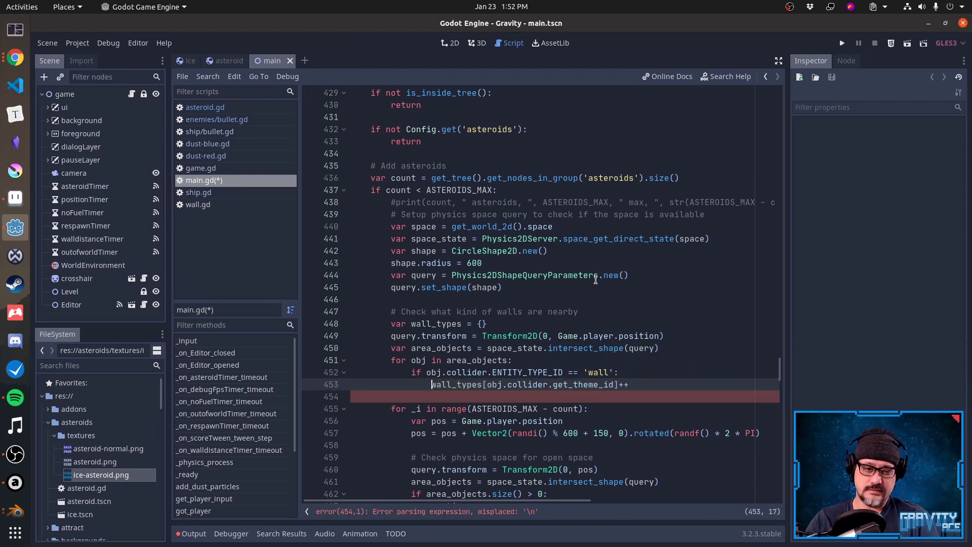
Insert a line above the wall_types increment and start it with the assignment "var theme =".
key(Return)
key(Up)
text(if )
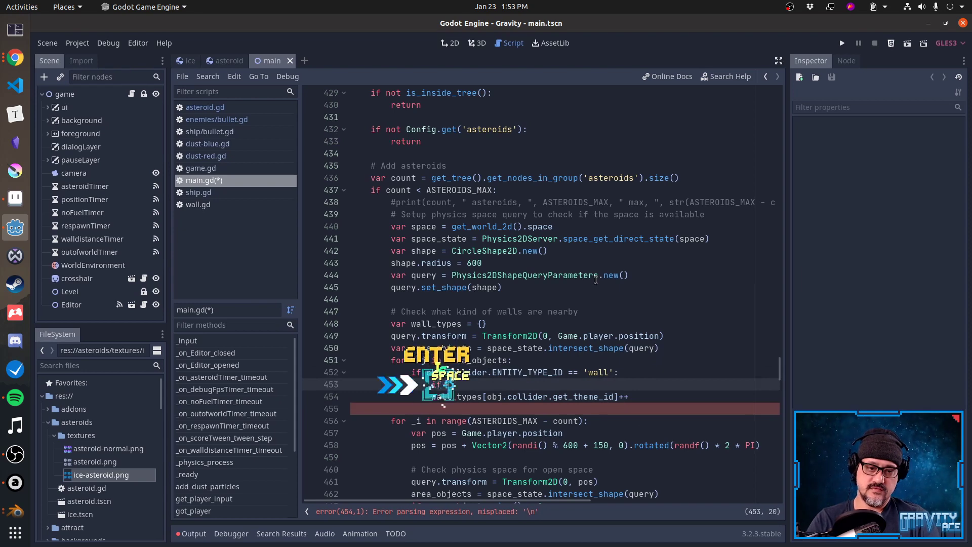
text(wall_types)
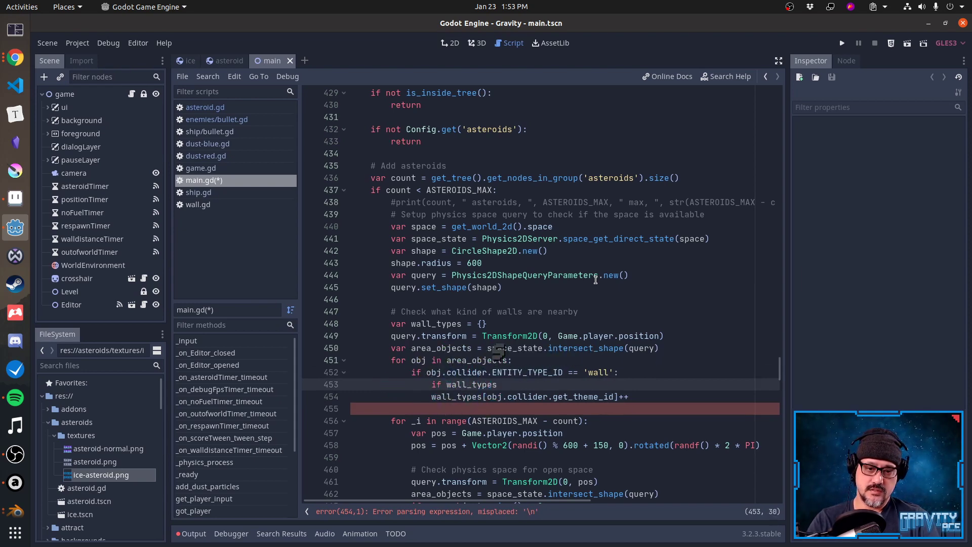
key(shift+Home)
key(Delete)
text(var theme =)
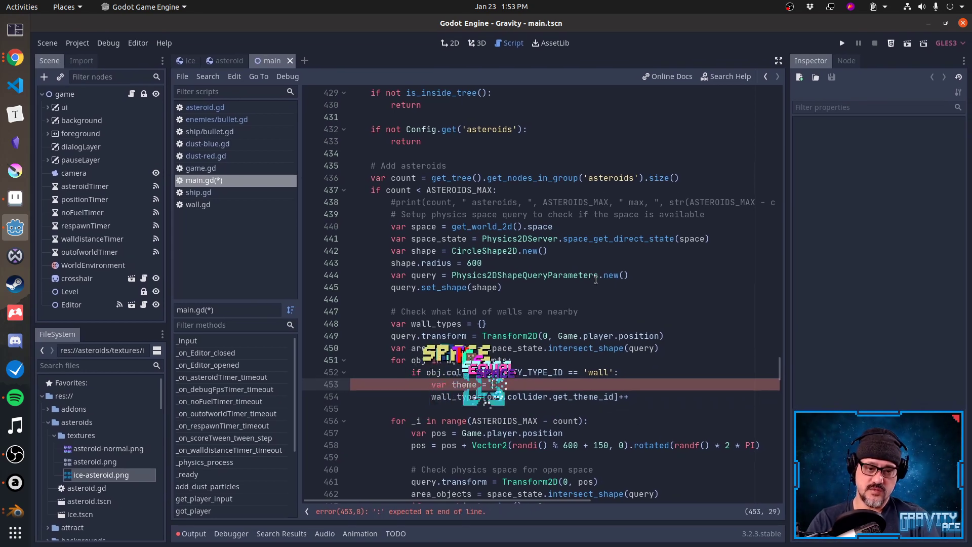
Move the expression obj.collider.get_theme_id out of the wall_types brackets into the theme variable's assignment.
key(Down)
key(Left)
key(shift+End)
key(shift+Left)
key(ctrl+x)
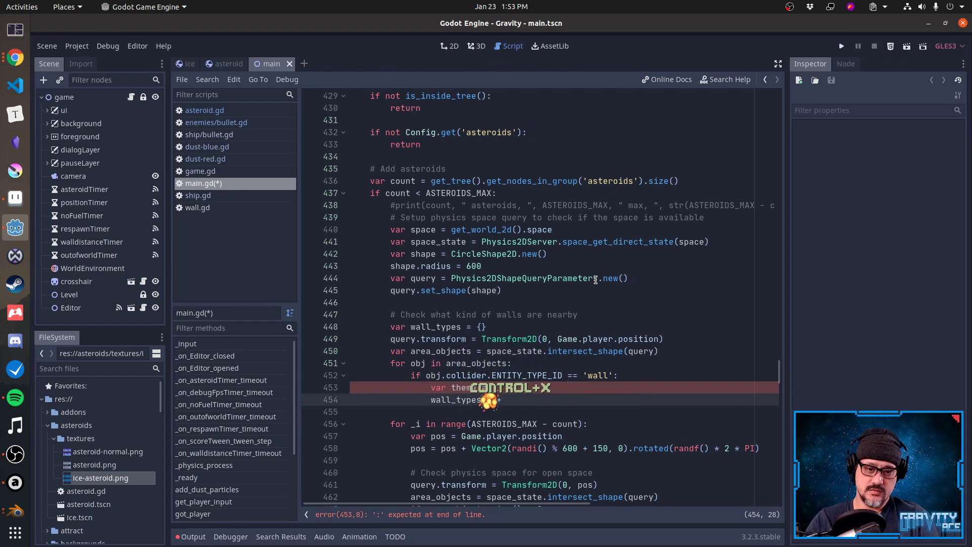
key(Up)
key(ctrl+v)
key(Home)
key(Right)
key(Right)
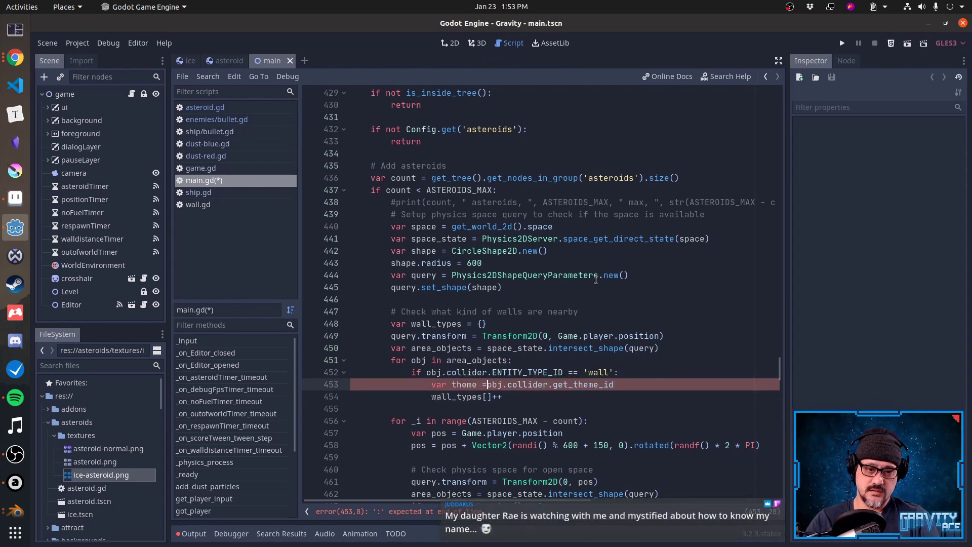
Rename the theme variable to id, tidy the assignment's spacing, and select the wall_types[]++ line below it.
key(Left)
key(Left)
key(Left)
key(ctrl+shift+Left)
text(iud)
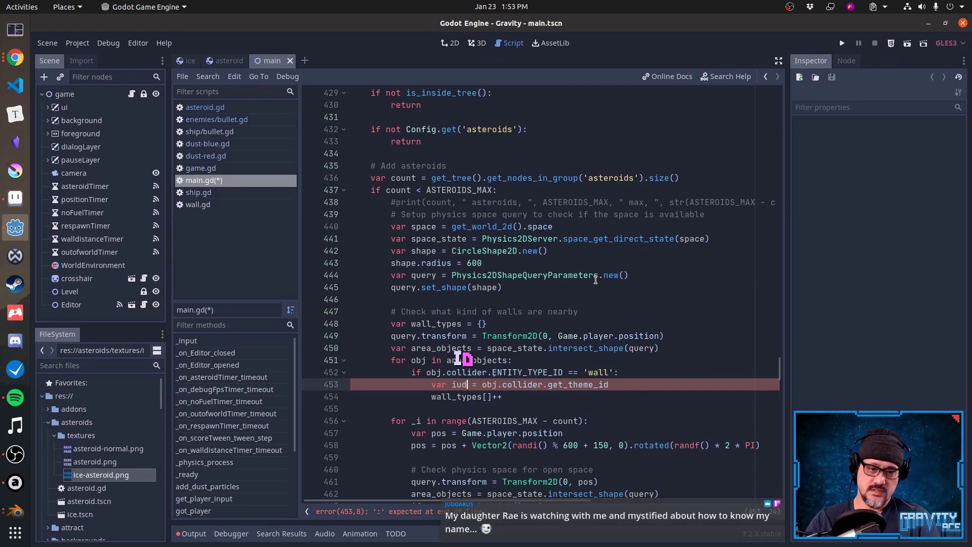
key(BackSpace)
key(BackSpace)
text(d)
key(Home)
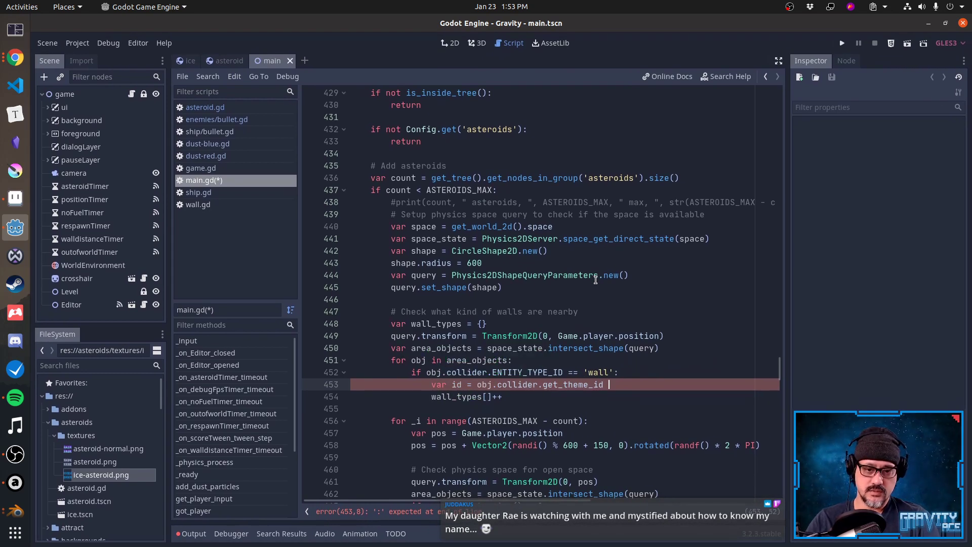
key(BackSpace)
key(Down)
key(Home)
key(shift+End)
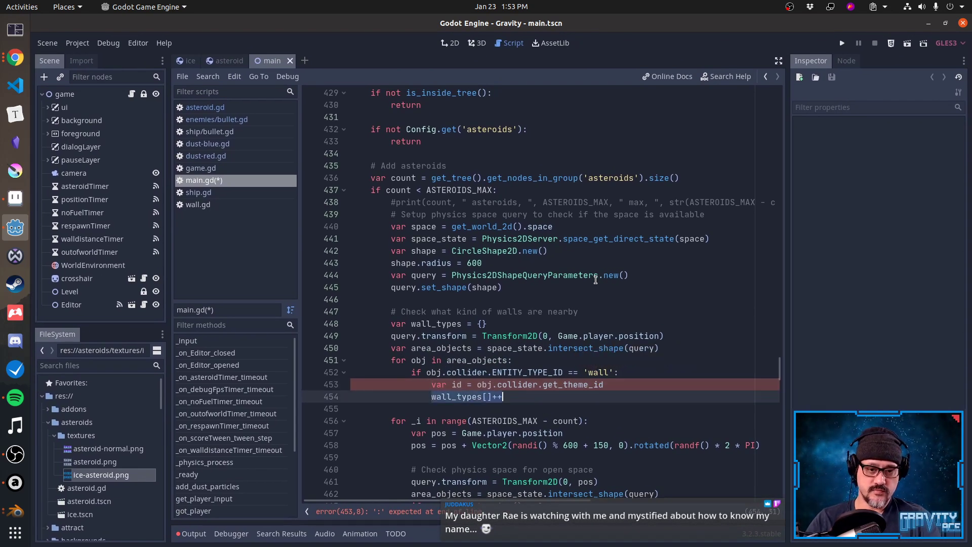
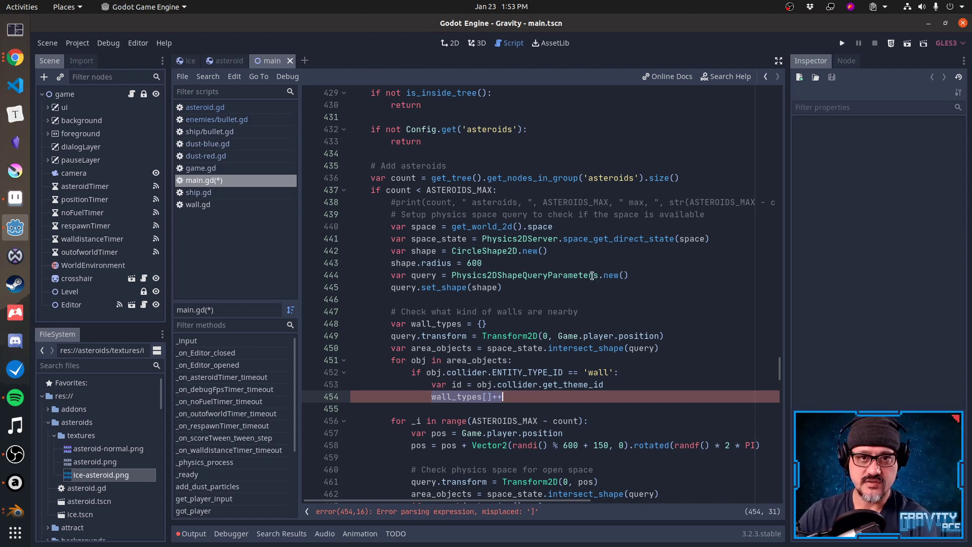
Search the asset library for "ridiculous", and return to the wall_types[]++ line in main.gd.
click(554, 44)
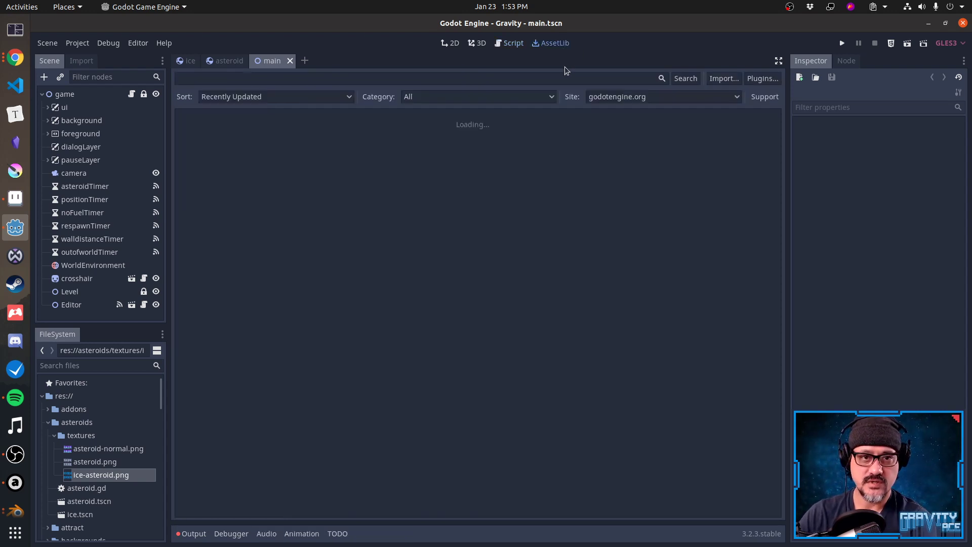
click(373, 77)
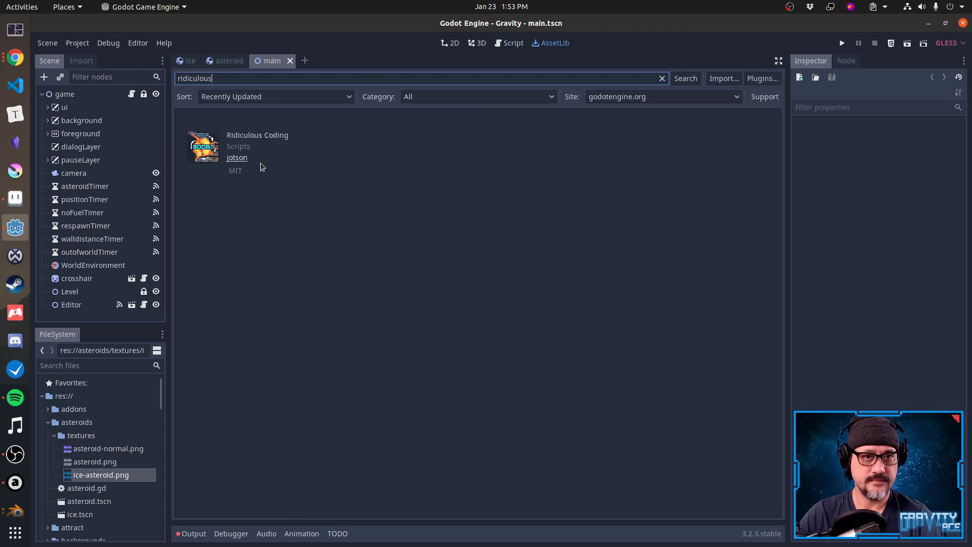
click(458, 47)
click(509, 45)
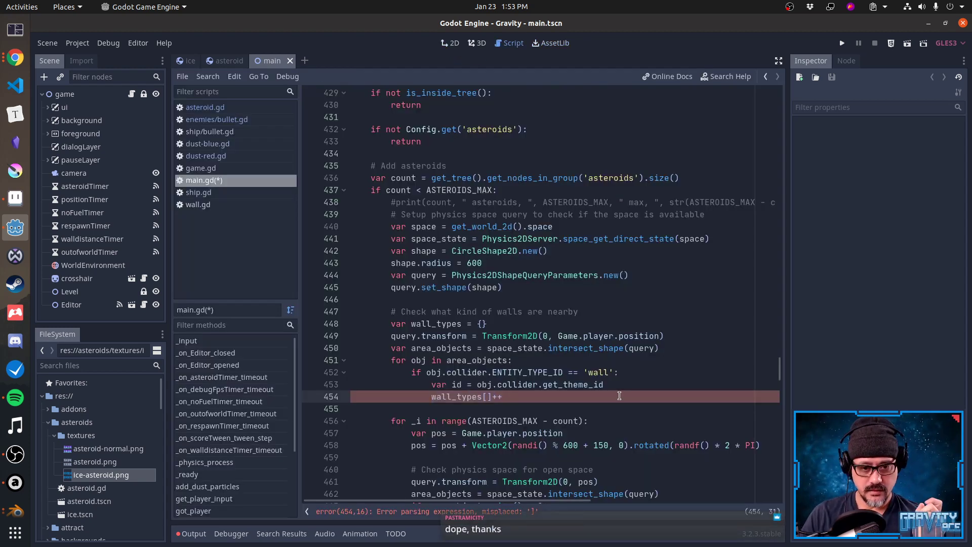
key(Home)
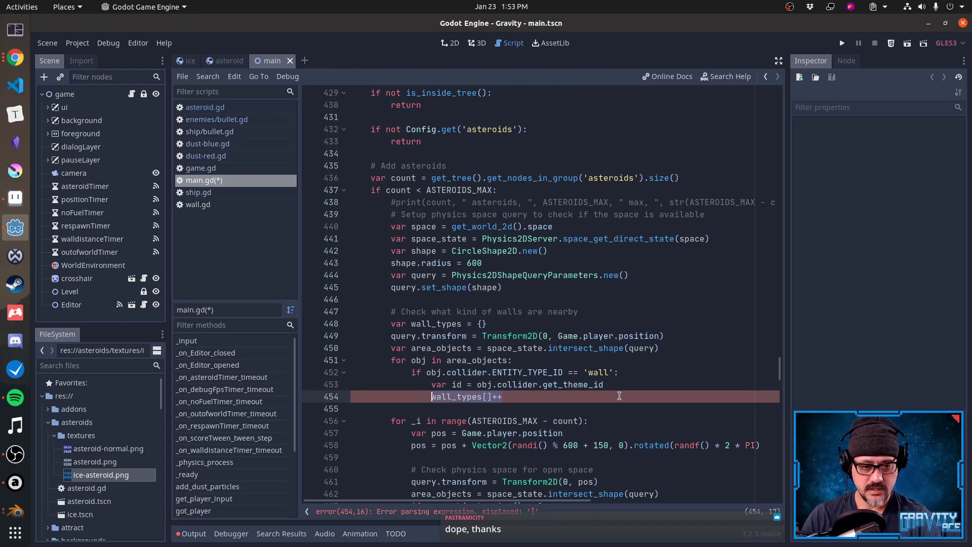
Replace the wall_types[]++ line with an if wall_types.has(id): check whose body is wall_types[id] += 1.
text(if wall_types)
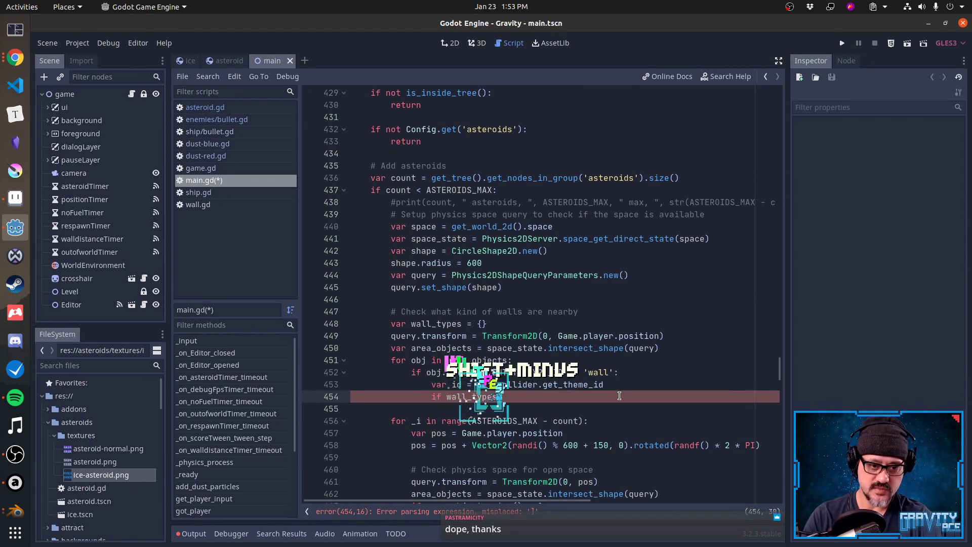
text(.has()
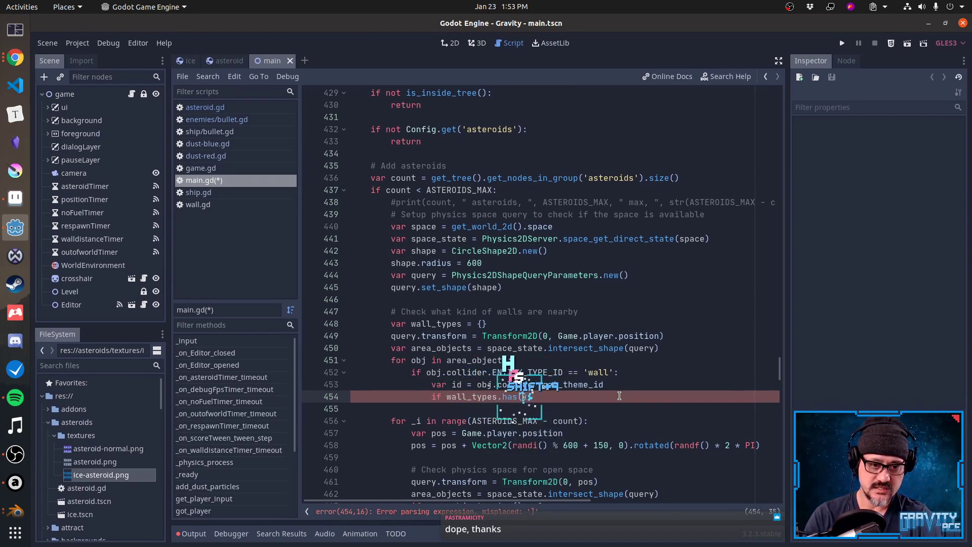
text(id):)
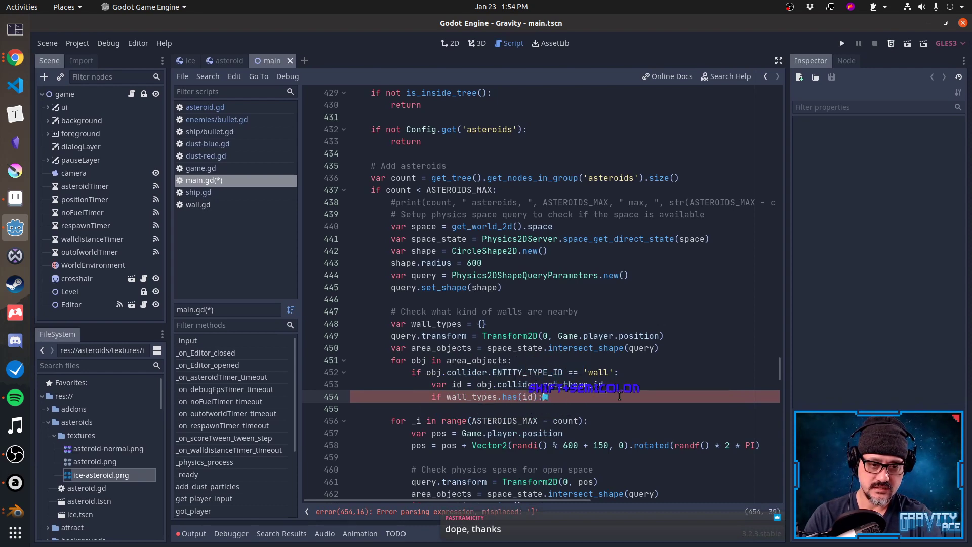
key(Return)
text(wall_type)
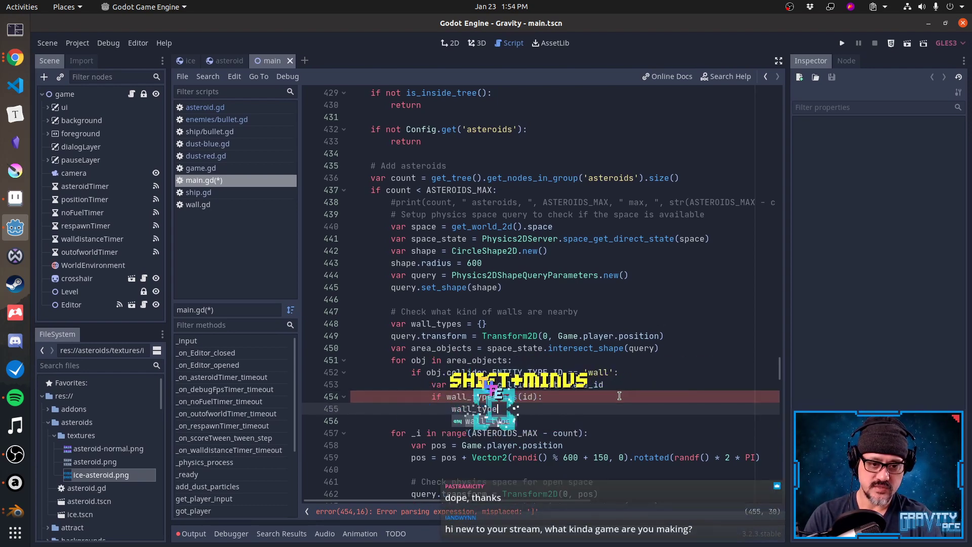
text(s[i]d)
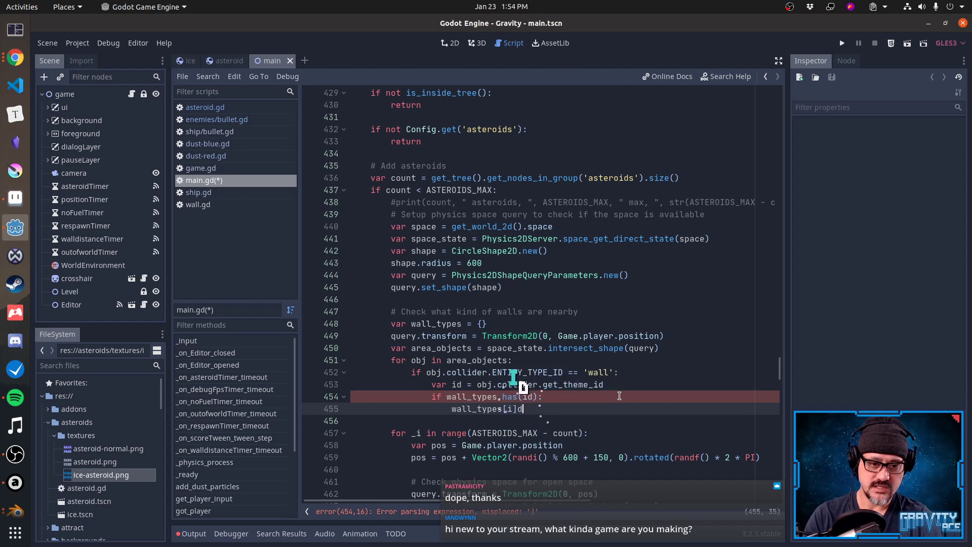
key(BackSpace)
key(BackSpace)
text(d] += 1)
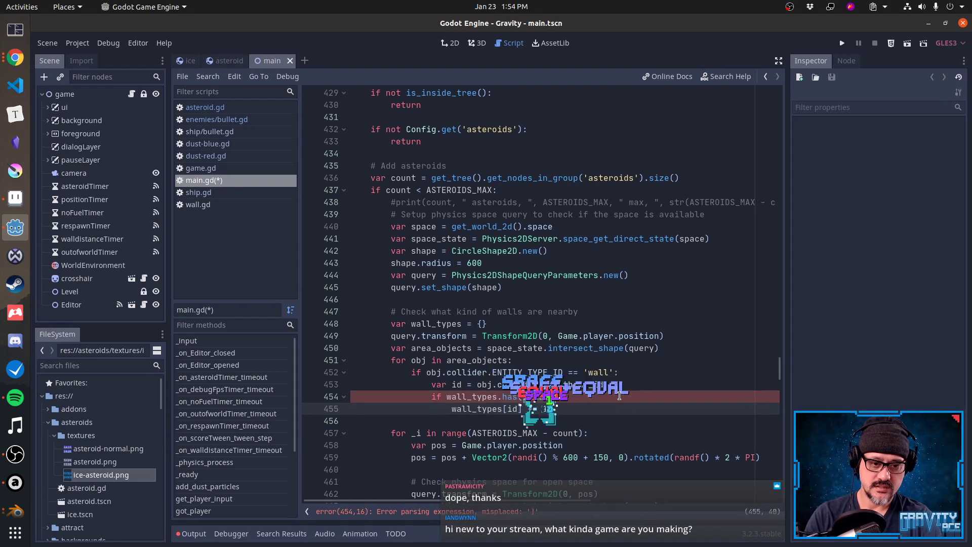
Add an else: branch to the wall_types.has(id) check and start its body with wall_types.
key(Return)
key(BackSpace)
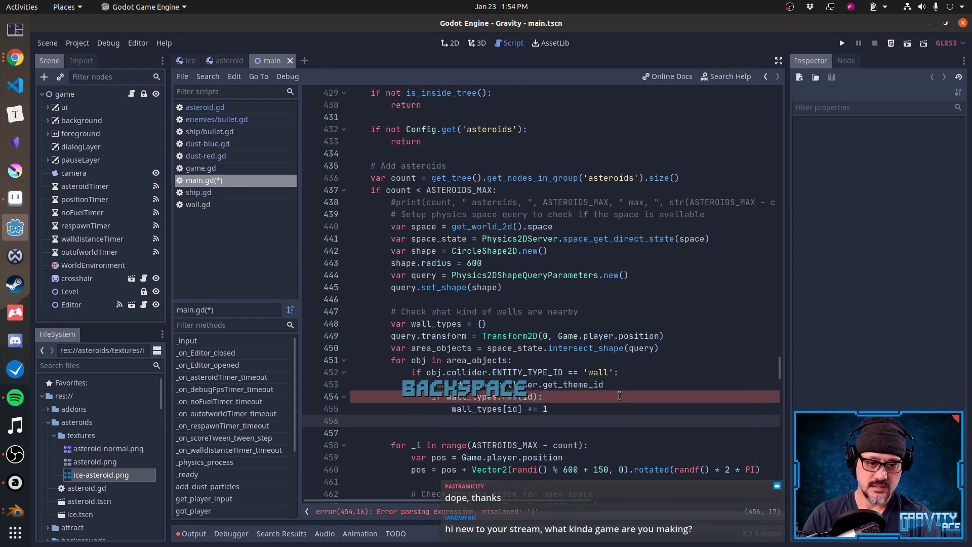
text(else:)
key(Return)
text(wall_types)
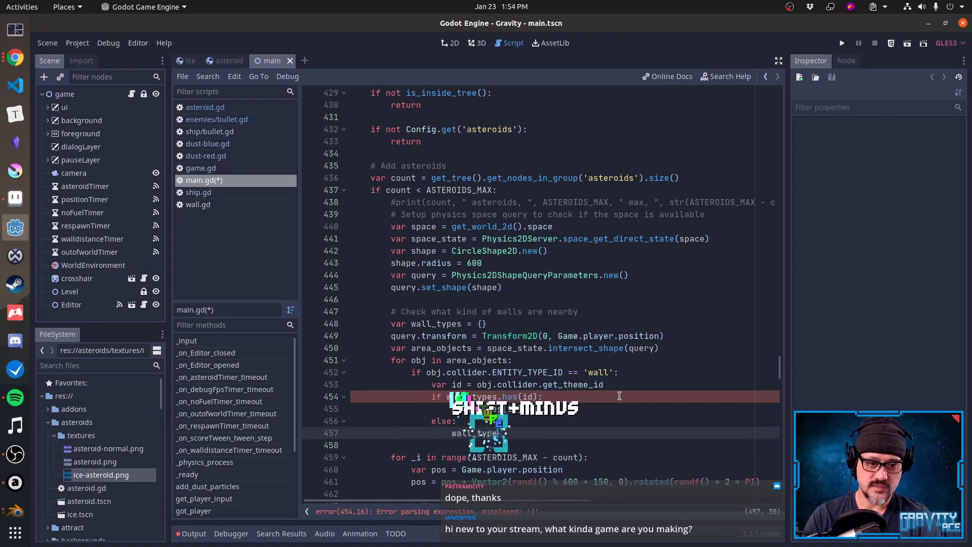
text([i)
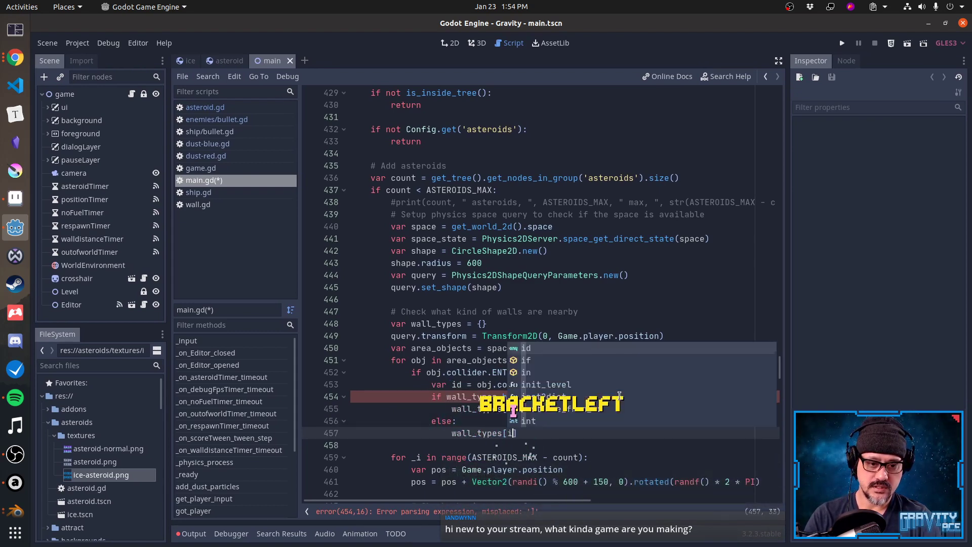
key(BackSpace)
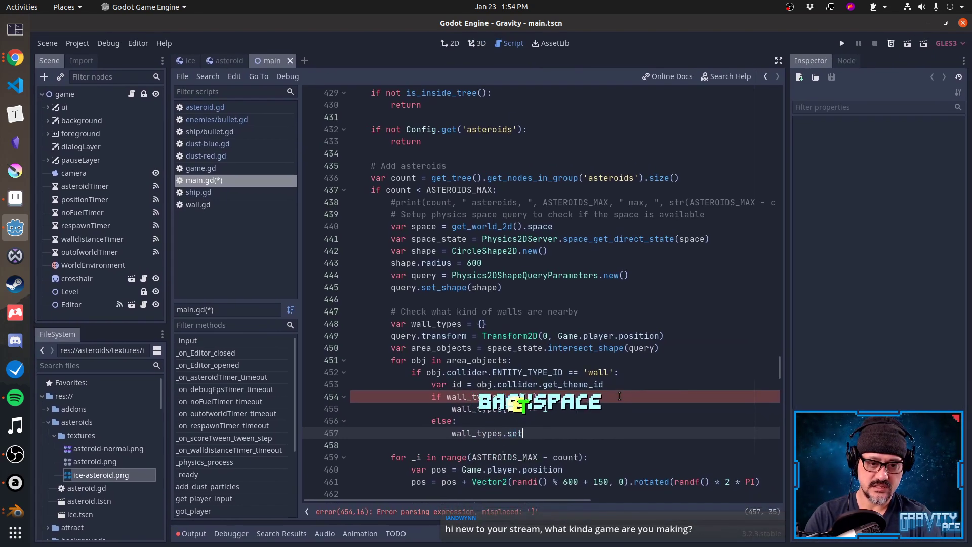
key(BackSpace)
key(BackSpace)
key(BackSpace)
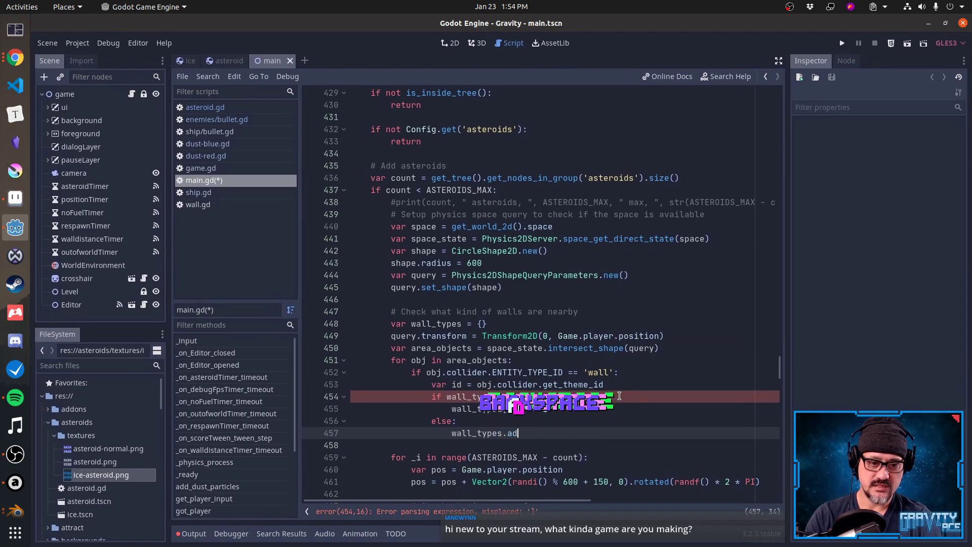
key(BackSpace)
key(BackSpace)
key(BackSpace)
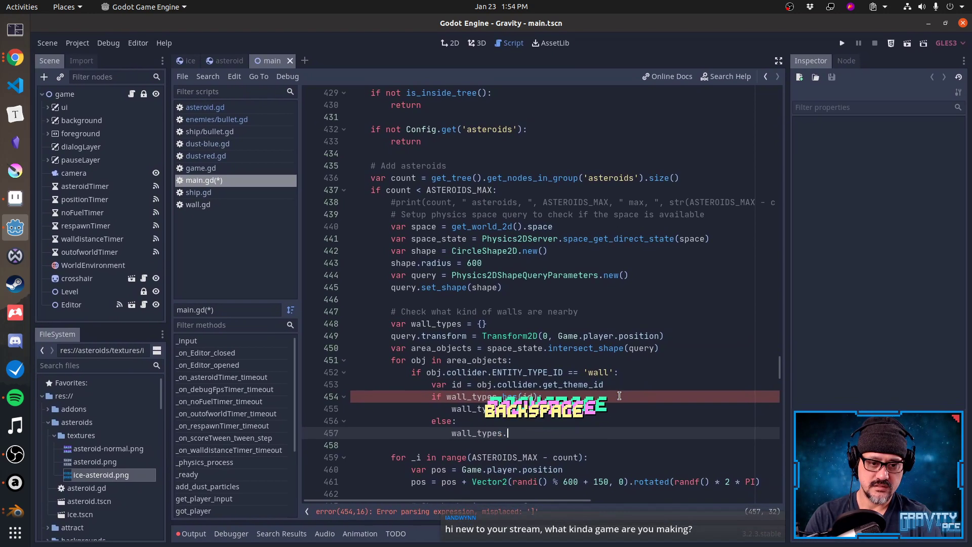
key(Up)
key(Up)
key(Up)
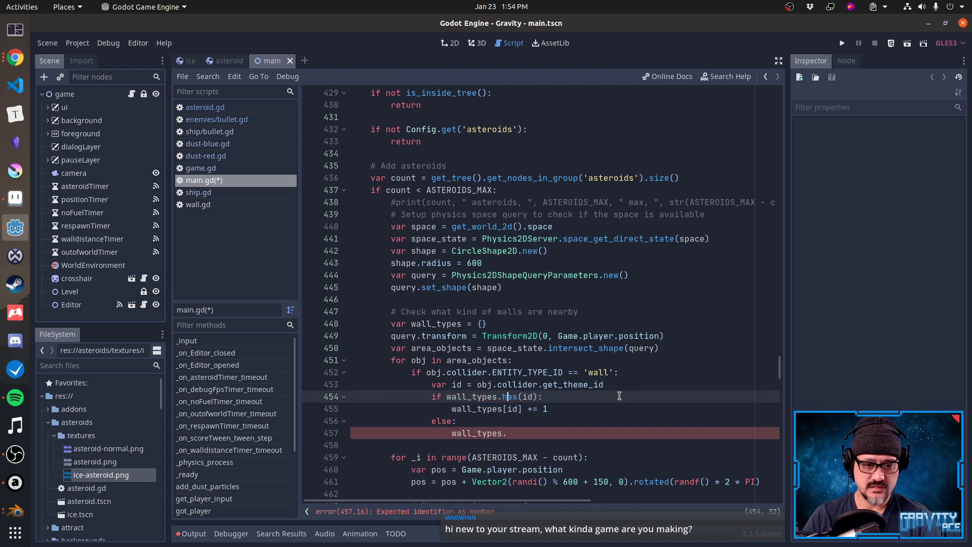
key(Down)
key(Down)
key(Down)
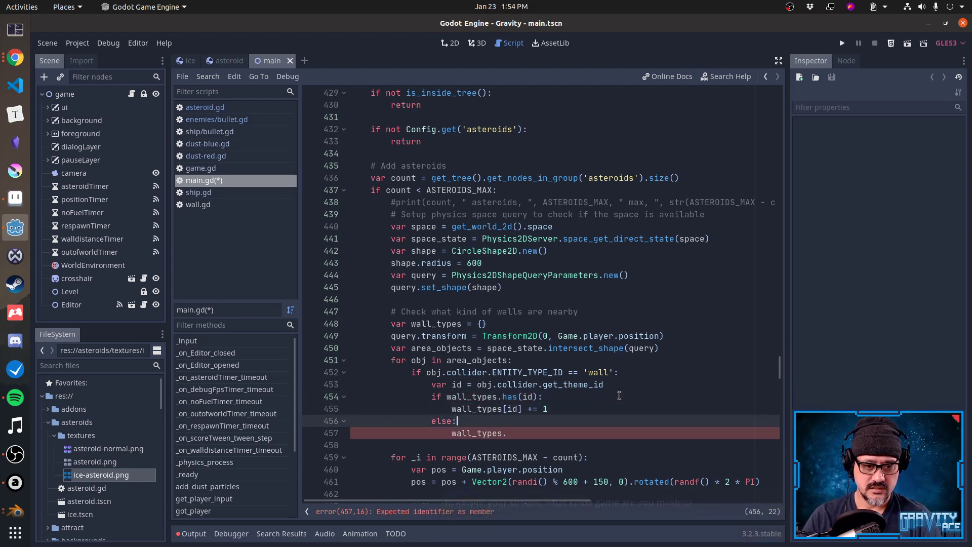
Check the dictionary methods suggested for wall_types and finish the else branch as wall_types[id] = 1.
text(a)
key(BackSpace)
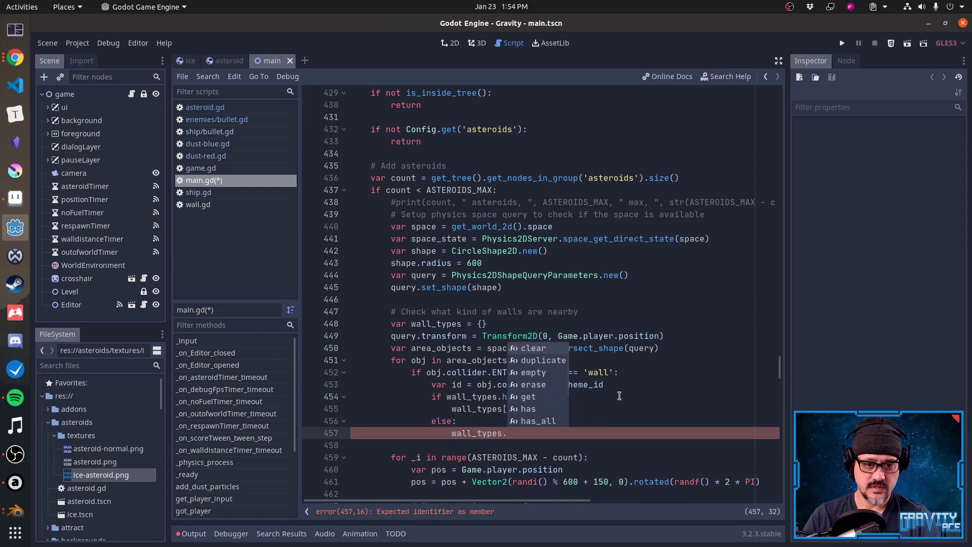
key(Down)
key(Down)
key(Down)
key(Down)
key(Down)
key(Down)
key(Down)
key(Down)
key(Down)
key(Down)
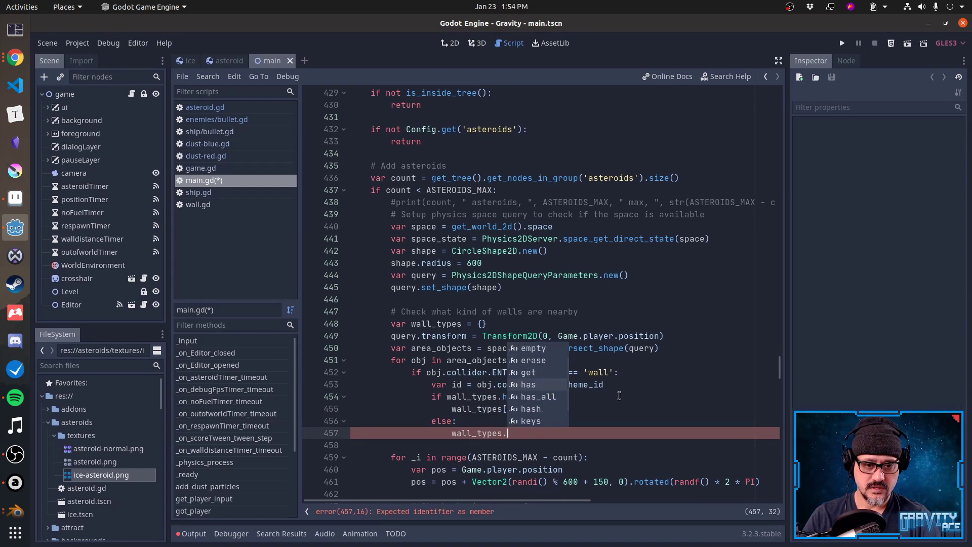
key(BackSpace)
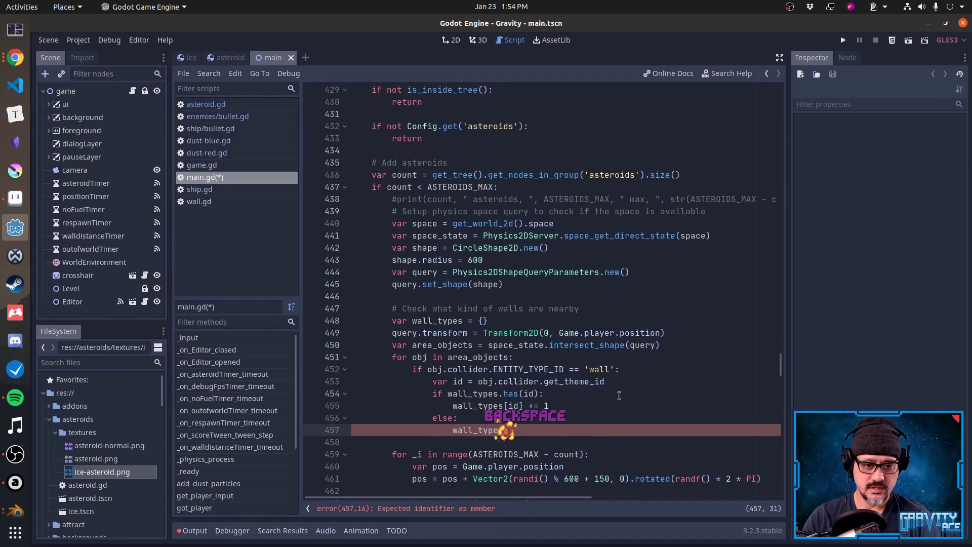
text([id] = 1)
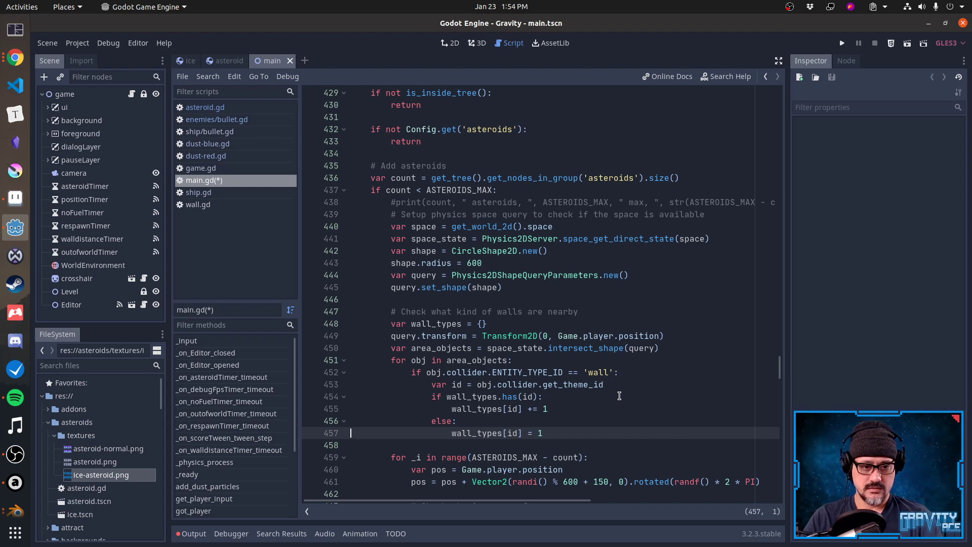
Review the wall theme counting block and the asteroid spawn loop below it.
key(Up)
key(Up)
key(Up)
key(Up)
key(Up)
key(Up)
key(Down)
key(Down)
key(shift+Down)
key(shift+Down)
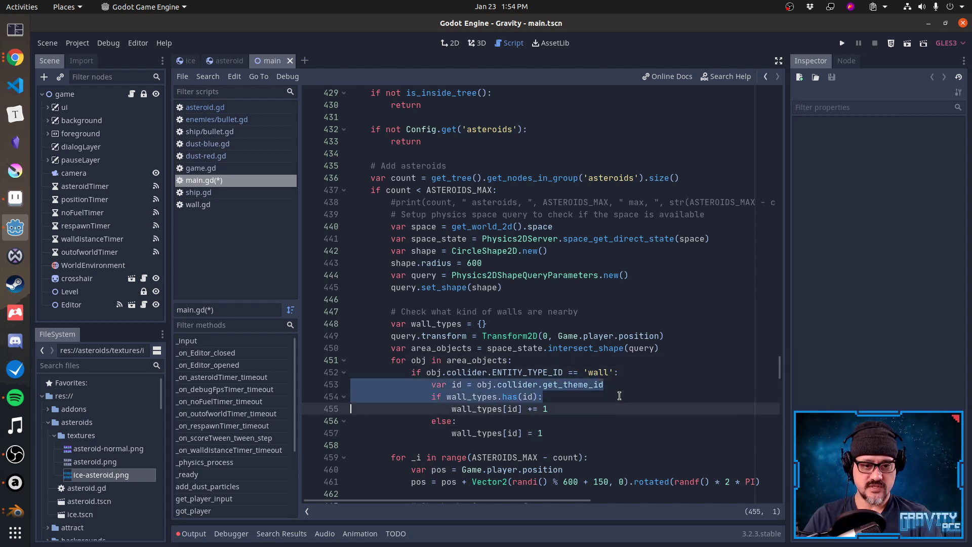
key(shift+Down)
key(shift+Down)
key(shift+Down)
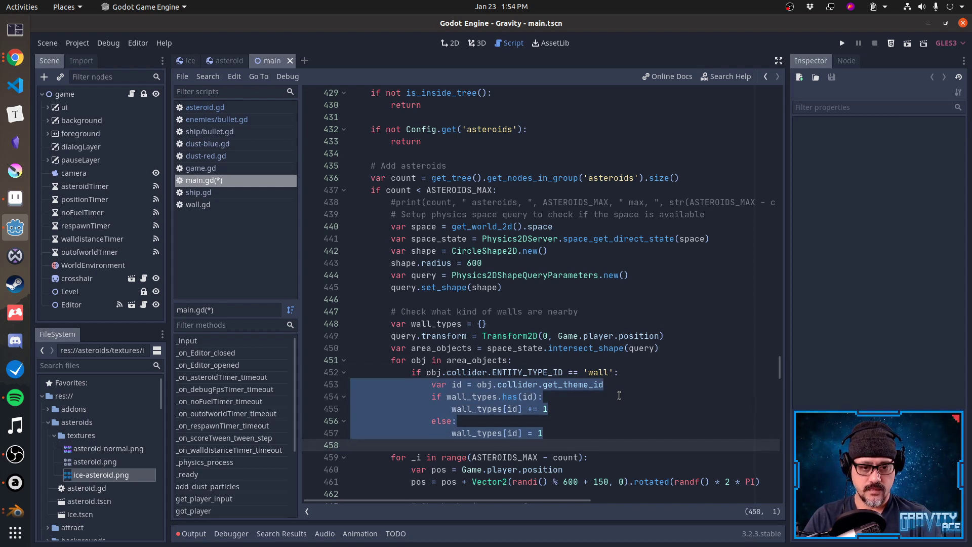
key(End)
key(ctrl+Down)
key(ctrl+Down)
key(ctrl+Down)
key(Up)
key(ctrl+Down)
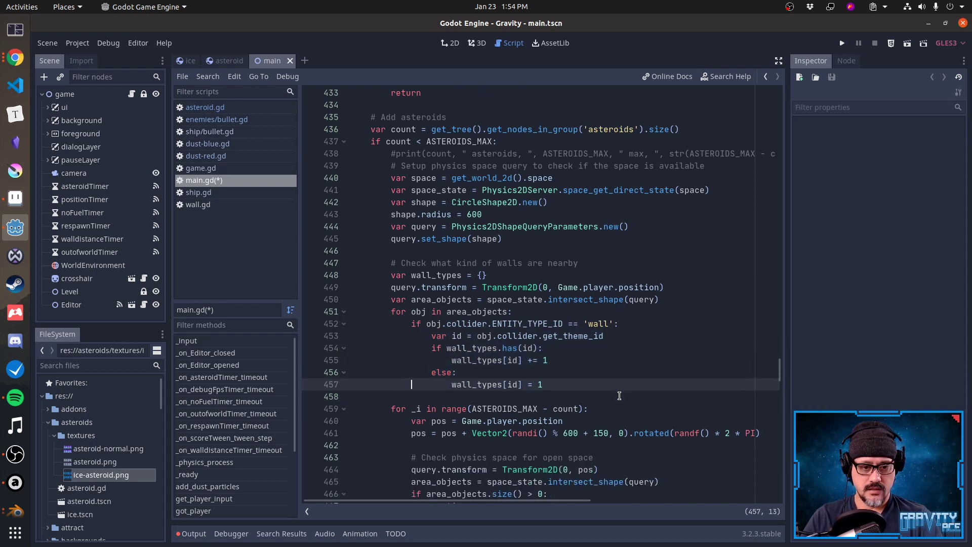
key(ctrl+Down)
key(ctrl+Down)
key(ctrl+Down)
key(ctrl+Down)
key(ctrl+Down)
key(Up)
key(Down)
Add the loop header for ids in wall_types.keys(): below the area_objects loop, at the same indentation, with an empty body line.
key(End)
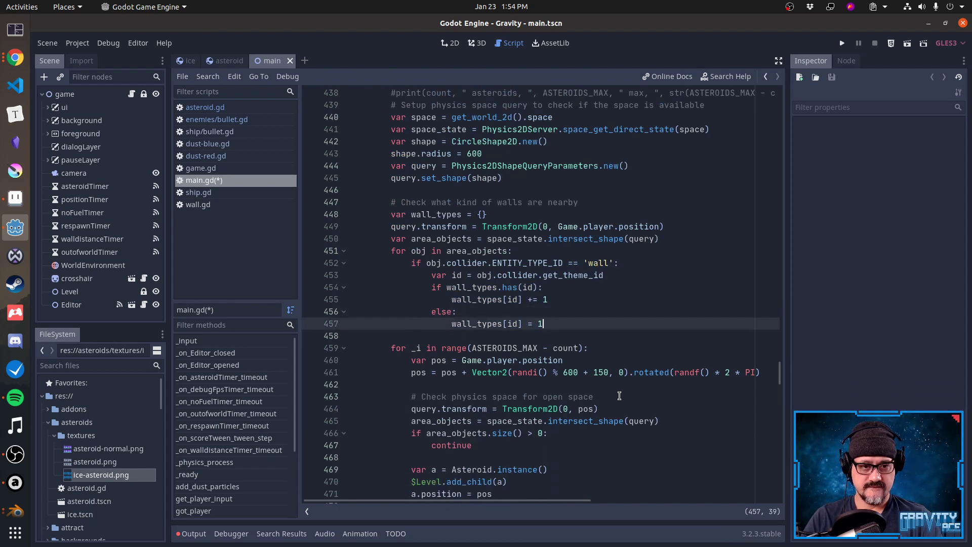
key(Return)
key(BackSpace)
key(BackSpace)
key(BackSpace)
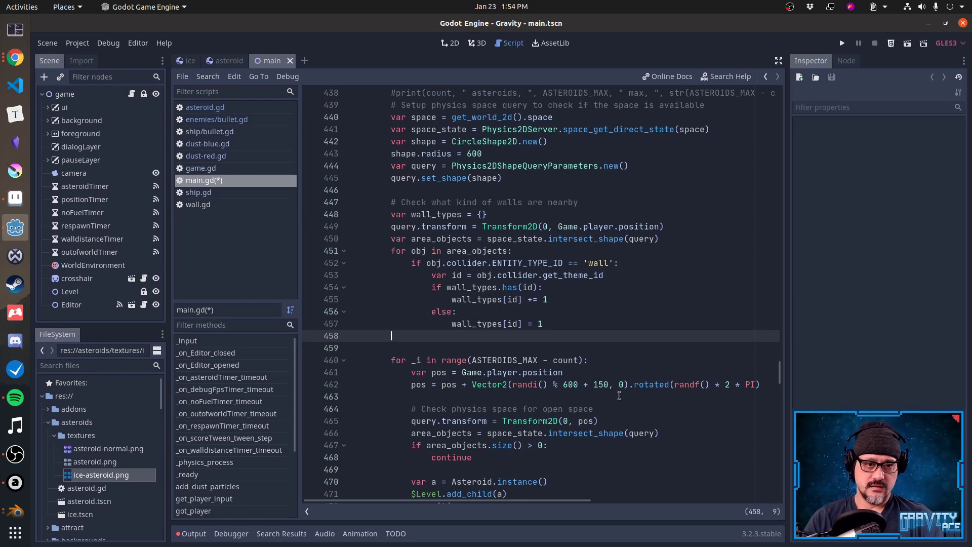
text(for )
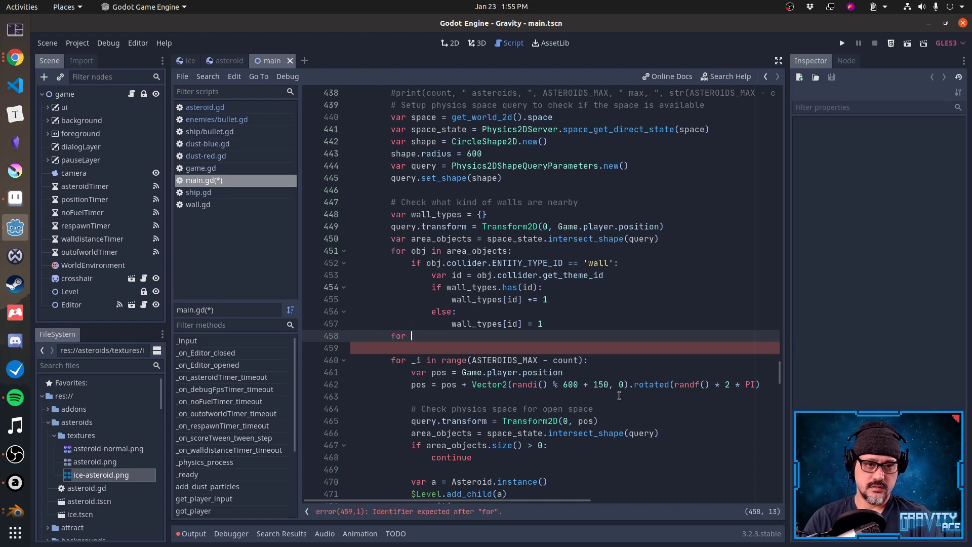
text(ids in w)
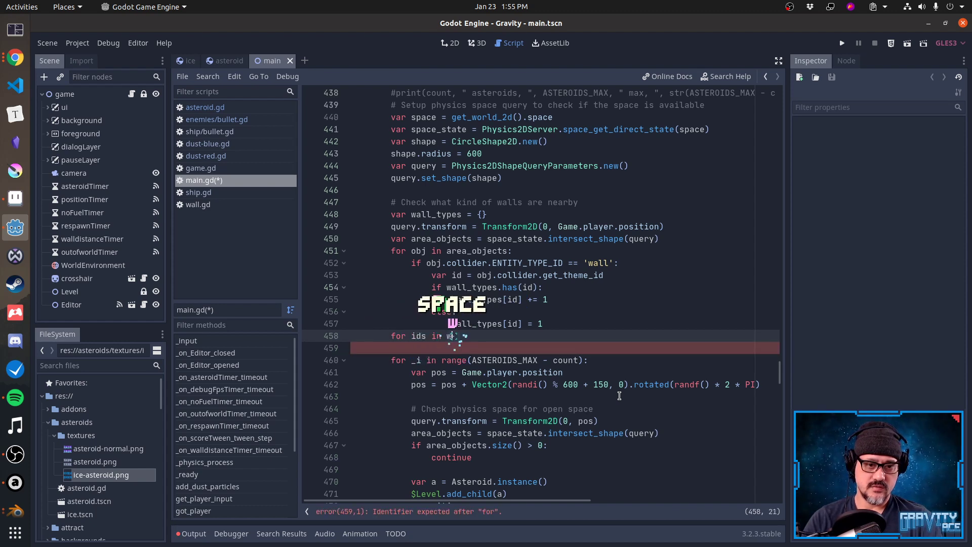
text(all_types.k)
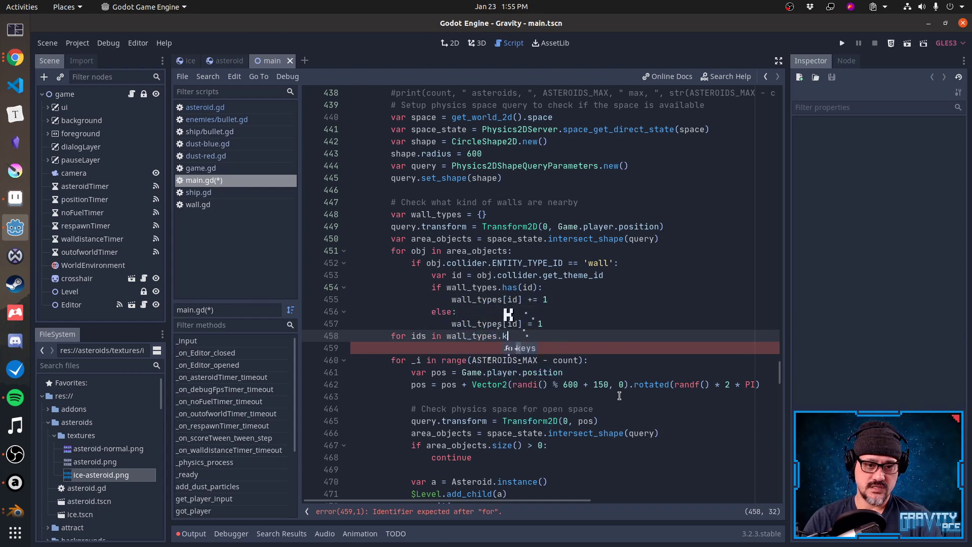
key(Return)
text(:)
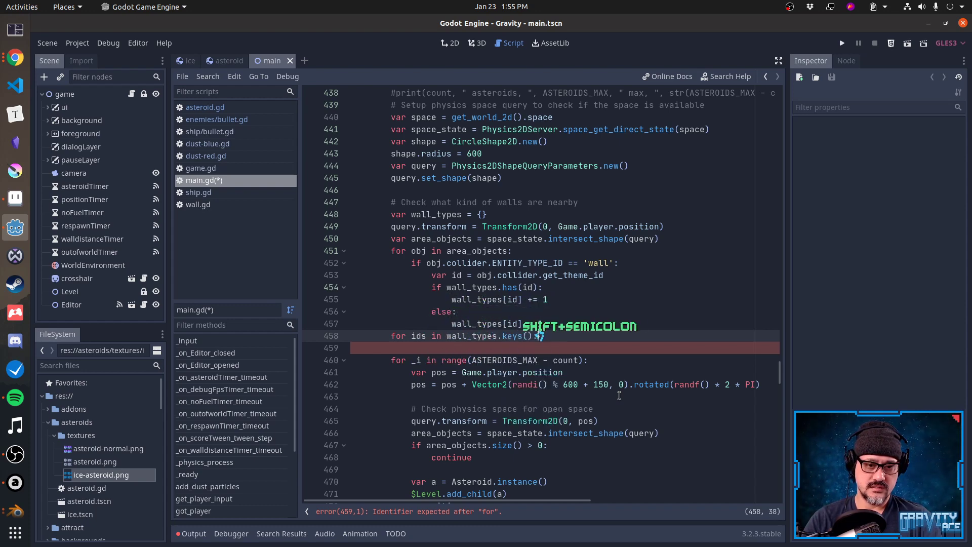
key(Return)
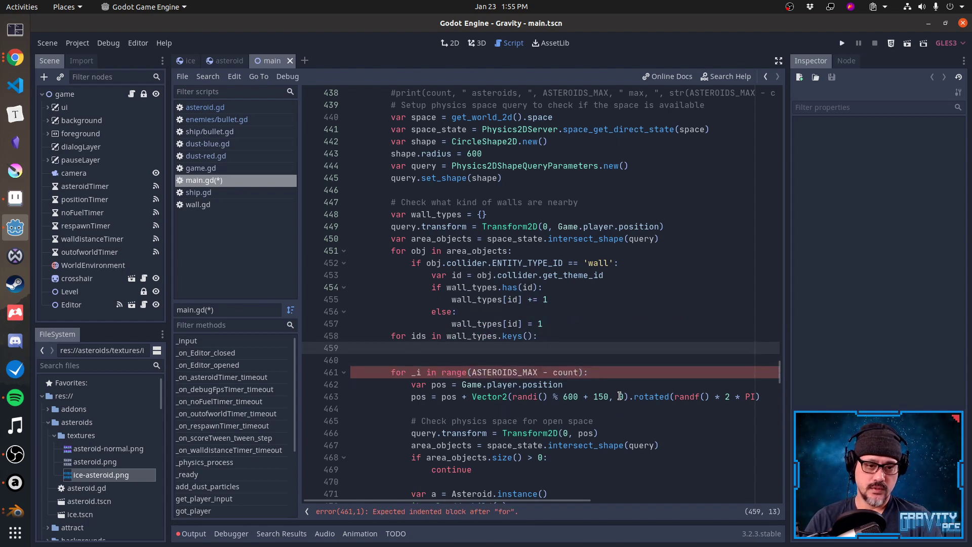
Insert a line above the ids loop, at the loop's indentation, and start a variable declaration with var.
key(Up)
key(Up)
key(End)
key(Return)
key(BackSpace)
key(BackSpace)
key(BackSpace)
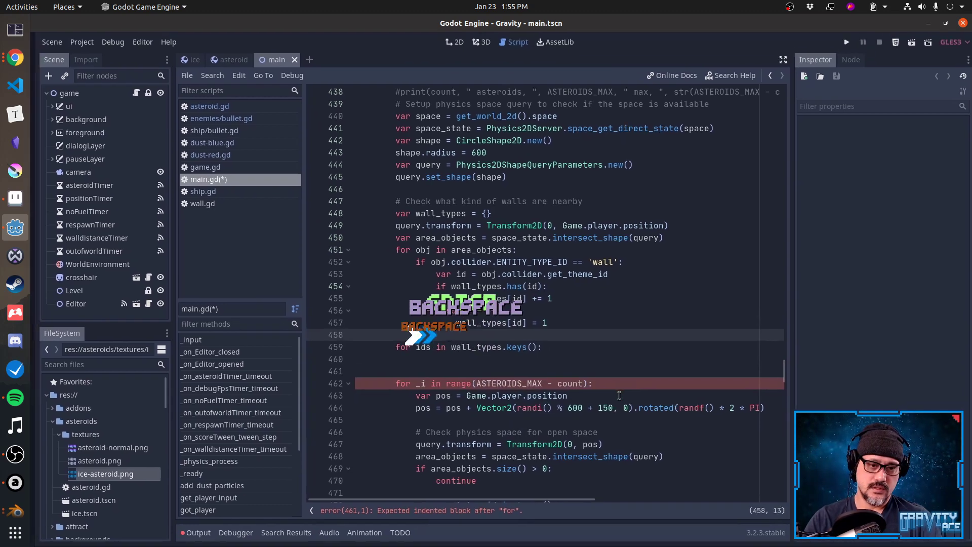
text(var max_)
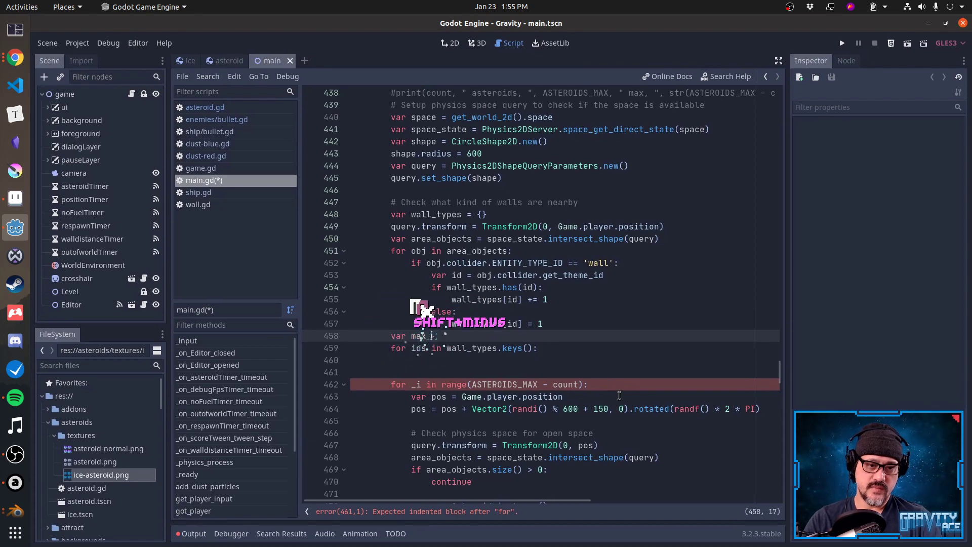
key(BackSpace)
key(BackSpace)
key(BackSpace)
key(BackSpace)
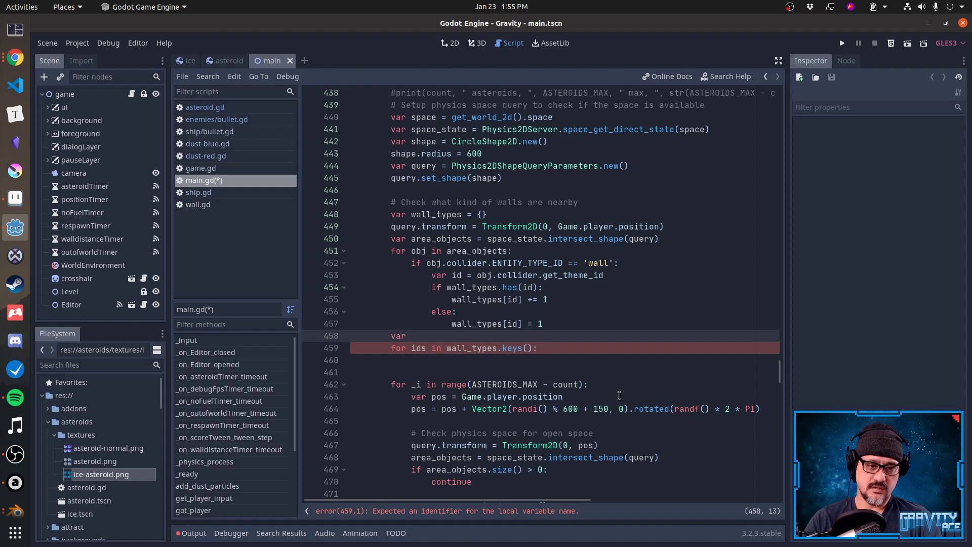
Complete the declaration as var commonest_id = 'red' and return to the end of the ids loop header.
text(commonest_id)
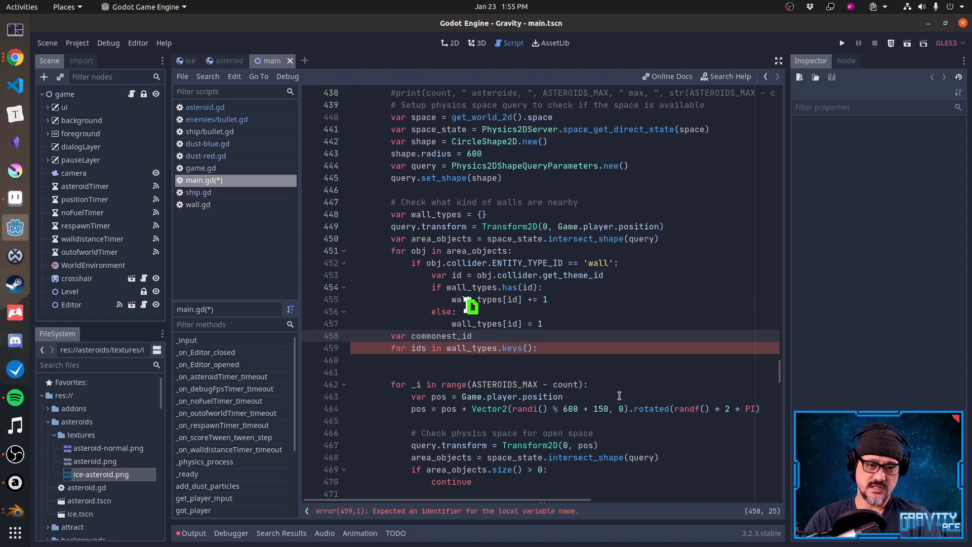
text( =)
key(BackSpace)
key(BackSpace)
key(BackSpace)
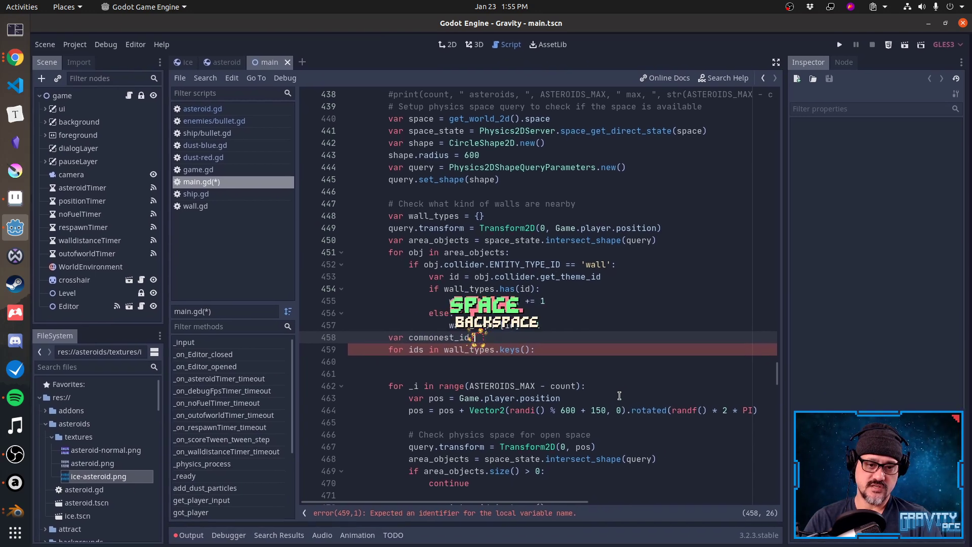
text(= 'red')
key(Down)
key(Down)
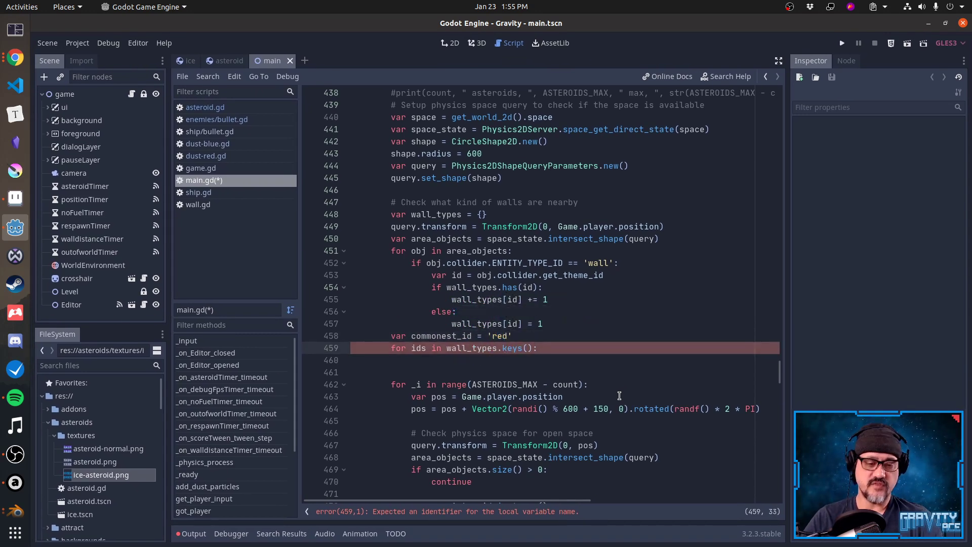
key(Up)
key(End)
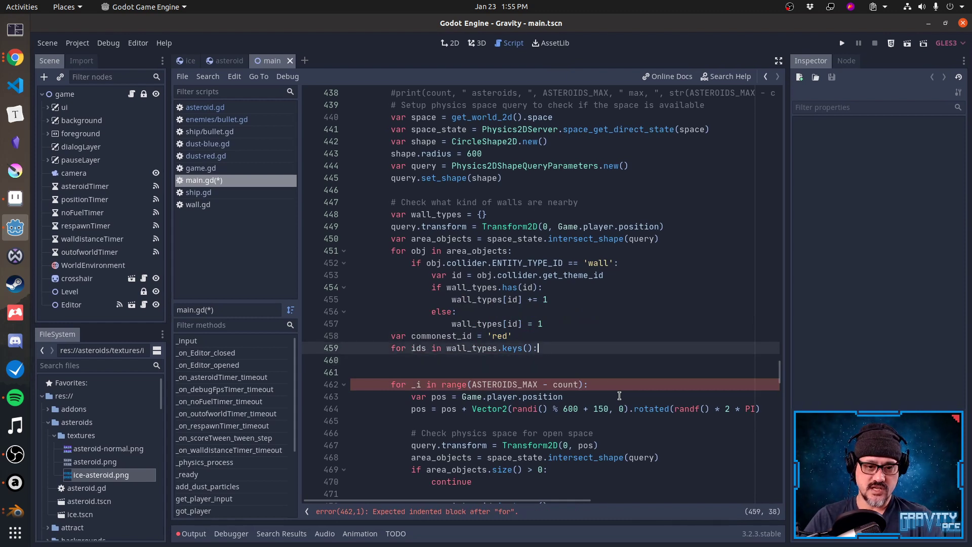
Review the area_objects loop that counts wall themes and the wall_types dictionary declared above it.
key(shift+Home)
key(Down)
key(End)
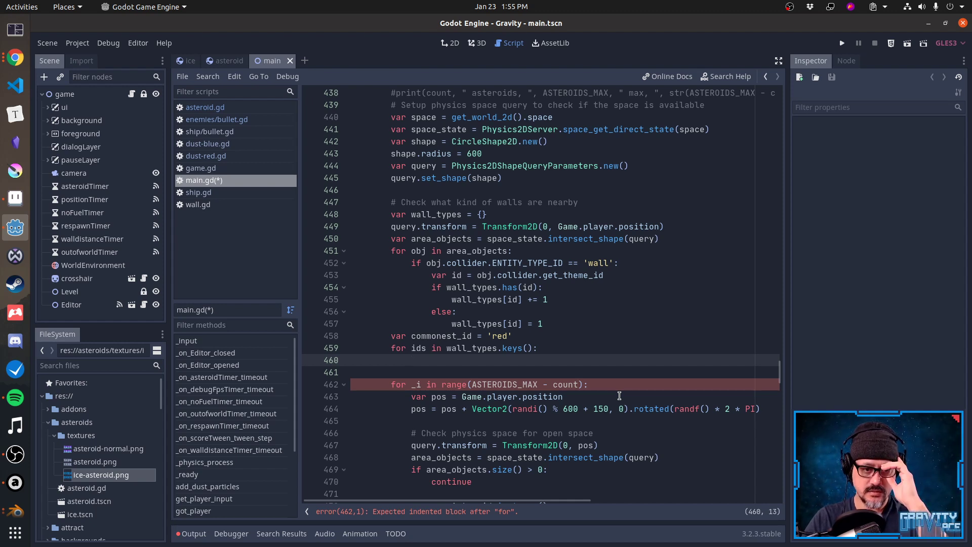
key(Up)
key(Up)
key(Up)
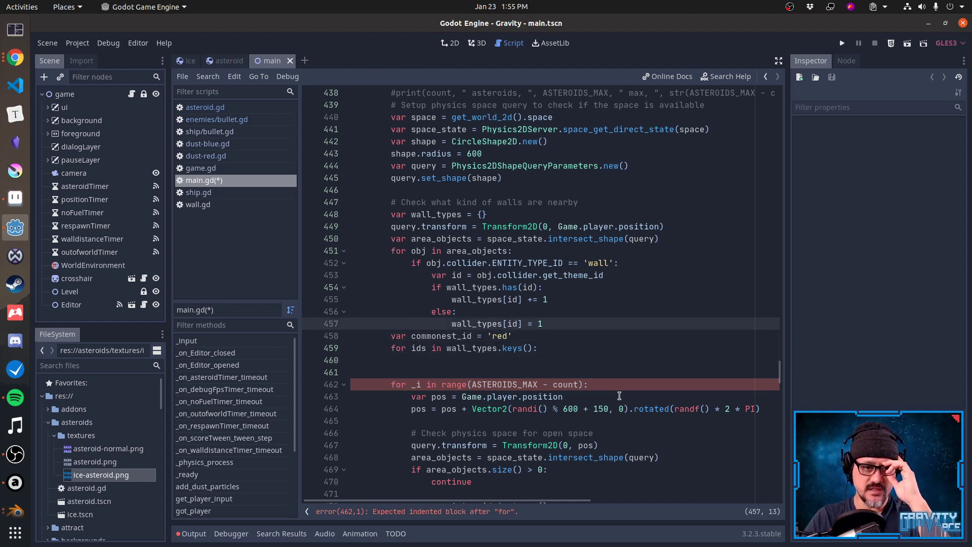
key(End)
key(shift+Up)
key(shift+Up)
key(shift+Up)
key(shift+Up)
key(shift+Up)
key(shift+Up)
key(shift+Home)
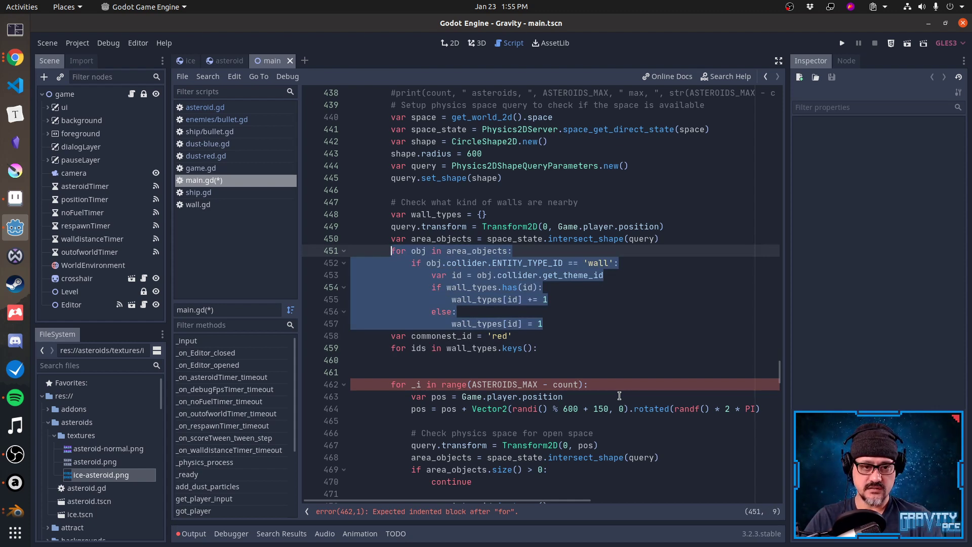
key(Up)
key(Up)
key(Up)
key(shift+End)
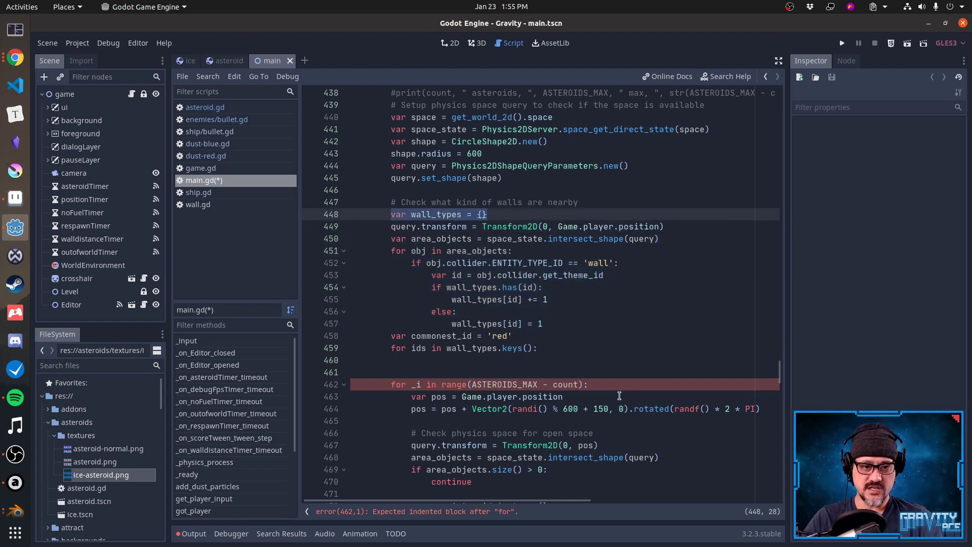
key(Down)
key(Down)
key(Down)
key(Down)
key(Down)
key(Down)
key(Down)
key(Down)
key(Down)
key(Down)
key(Down)
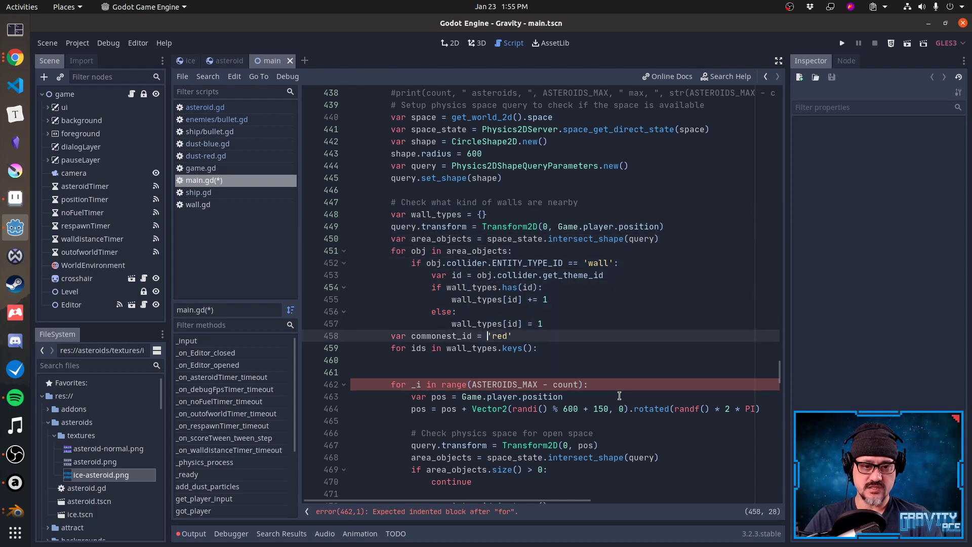
Review the wall_types.keys() loop header and the commonest_id declaration above the empty loop body.
key(End)
key(Left)
key(shift+Left)
key(shift+Left)
key(shift+Left)
key(shift+Left)
key(shift+Left)
key(shift+Left)
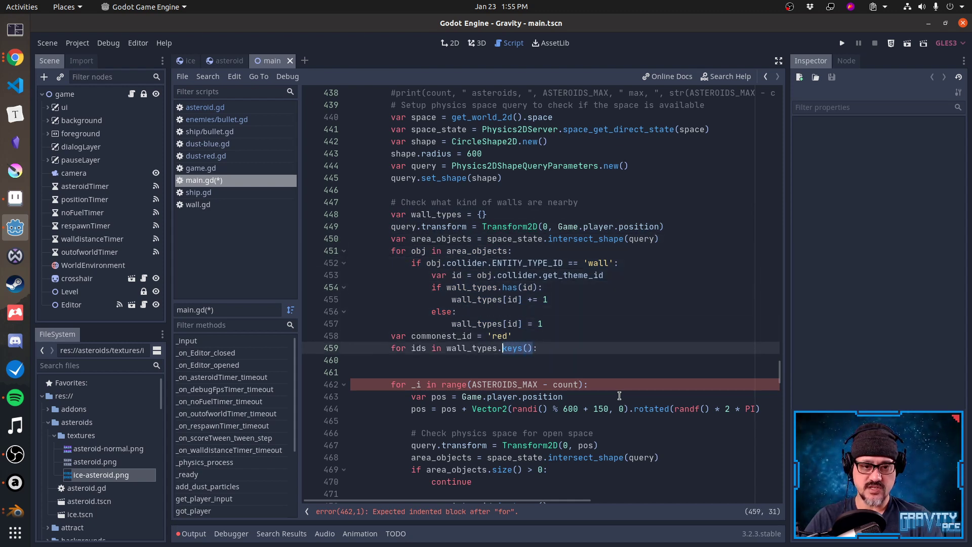
key(End)
key(shift+Home)
key(Up)
key(End)
key(shift+Home)
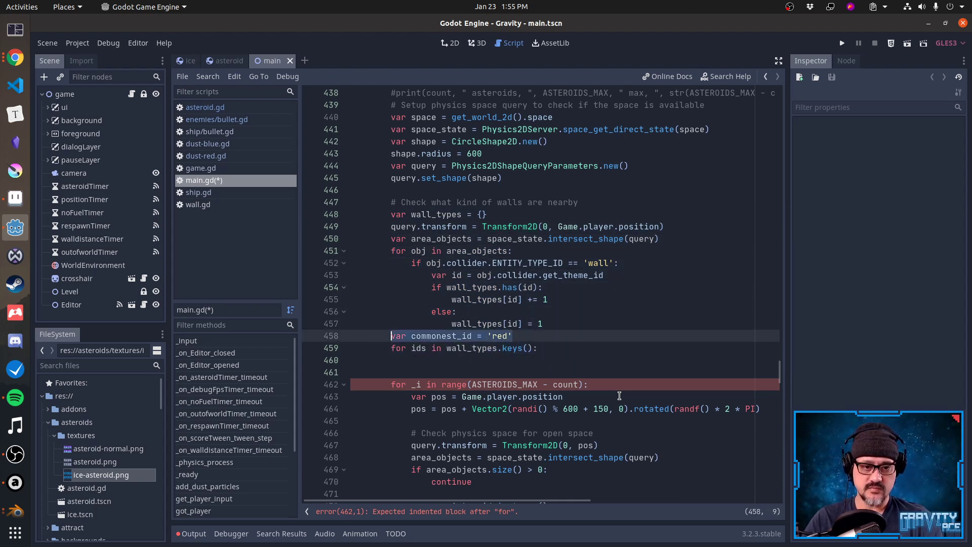
key(Down)
key(Down)
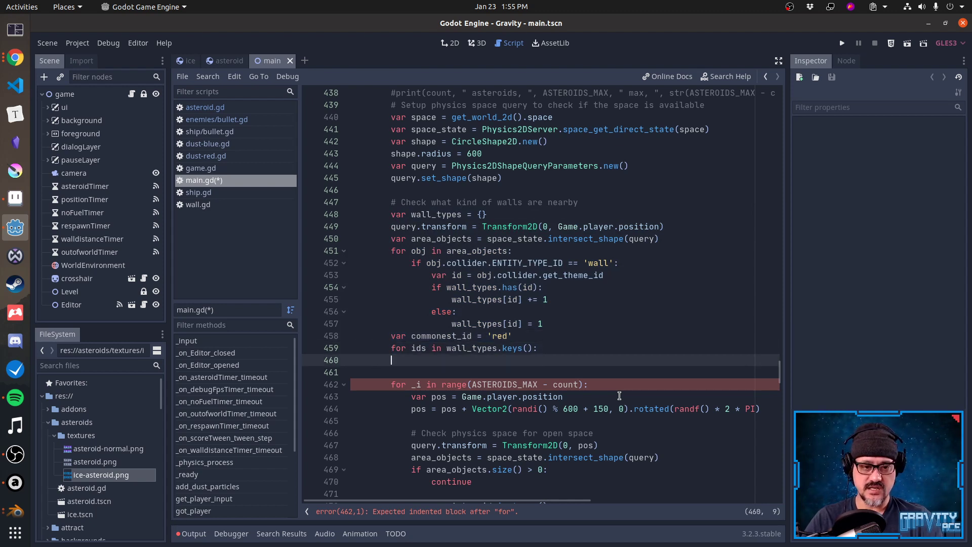
key(End)
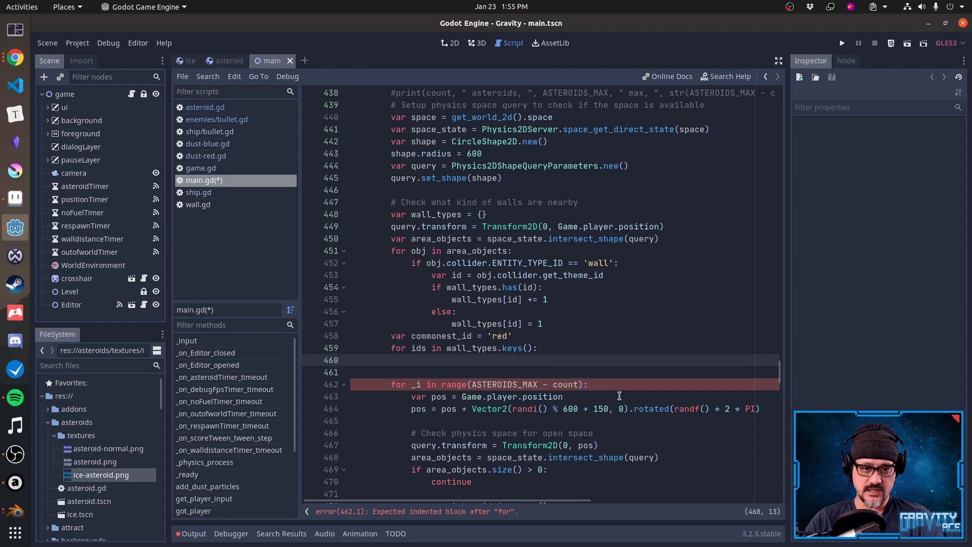
Declare var max_count = 0 on a new line between the commonest_id declaration and the ids loop.
key(Up)
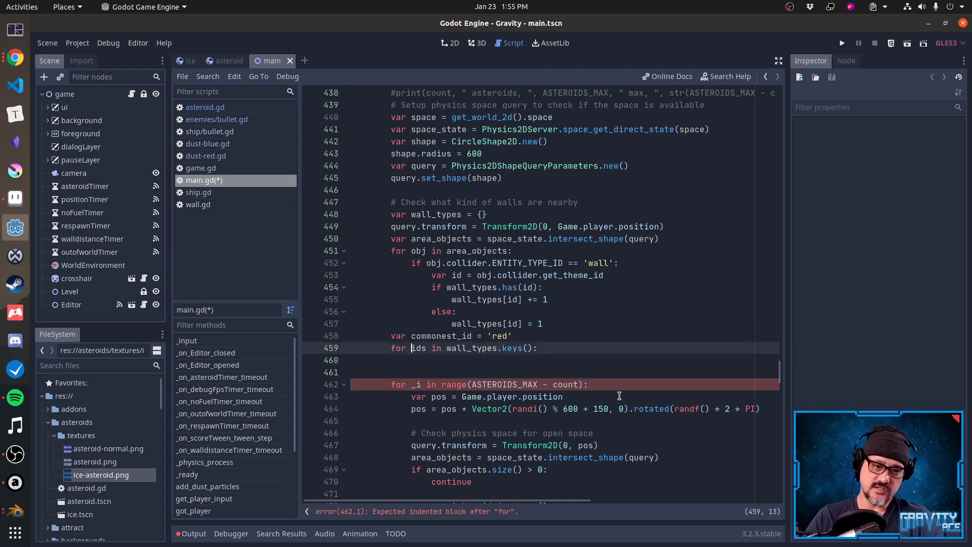
key(Up)
key(End)
key(Return)
text(var co)
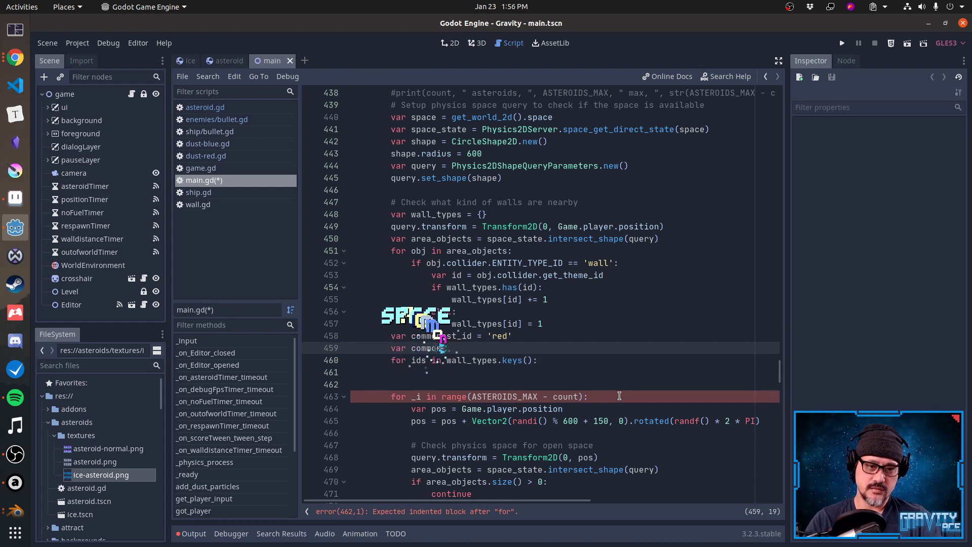
text(mmonec)
key(ctrl+shift+Left)
text(max_count = 0)
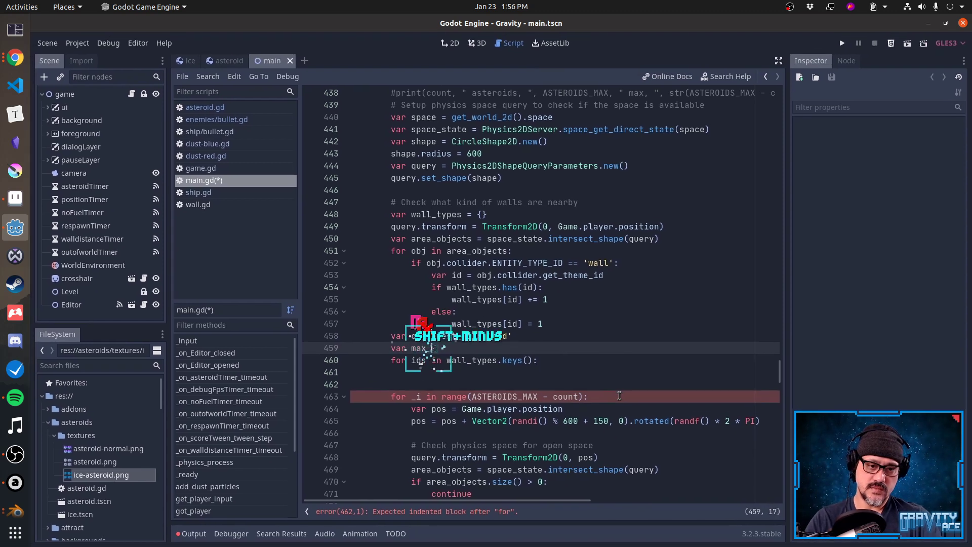
Inside the ids loop, add the condition if wall_types[ids] > max_count: and start the indented assignment commonest_id = below it.
key(Down)
key(Down)
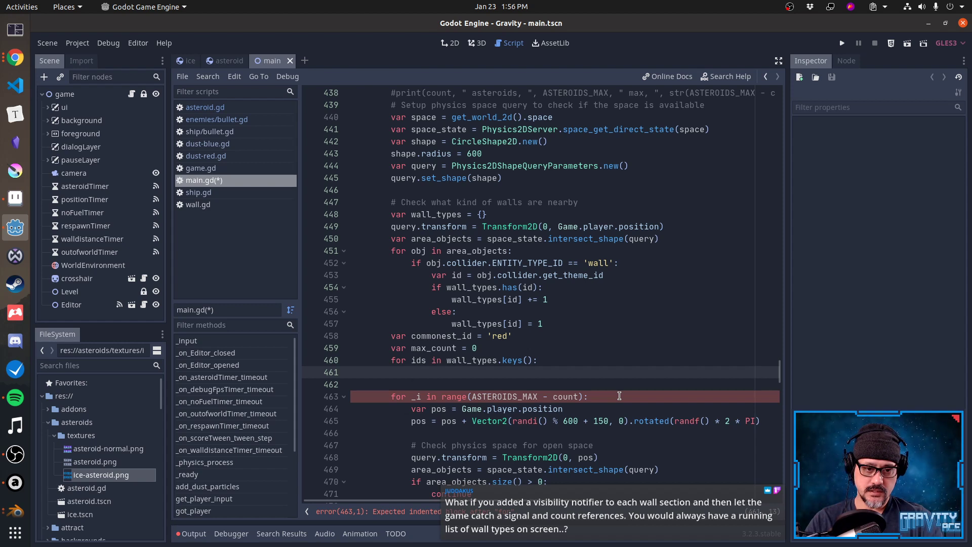
text(if wal)
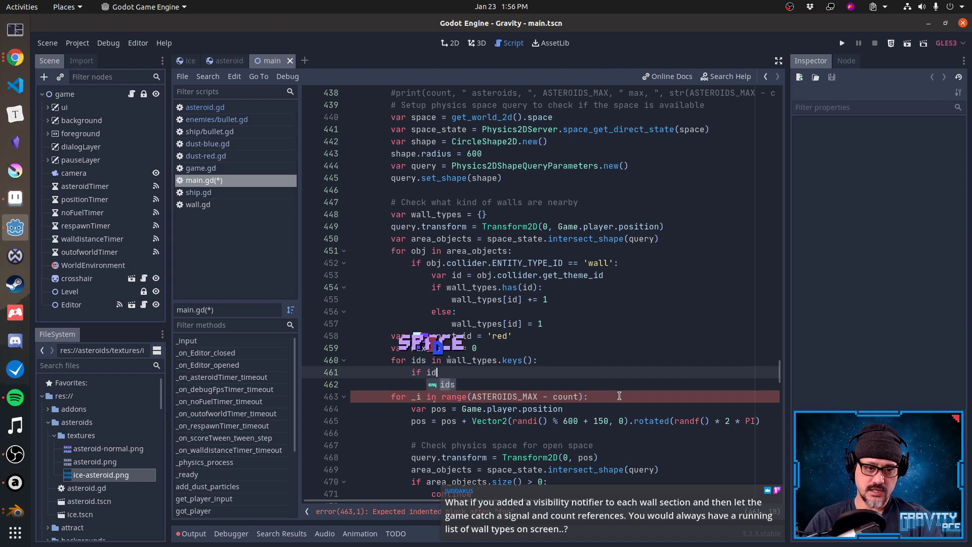
text(l_type)
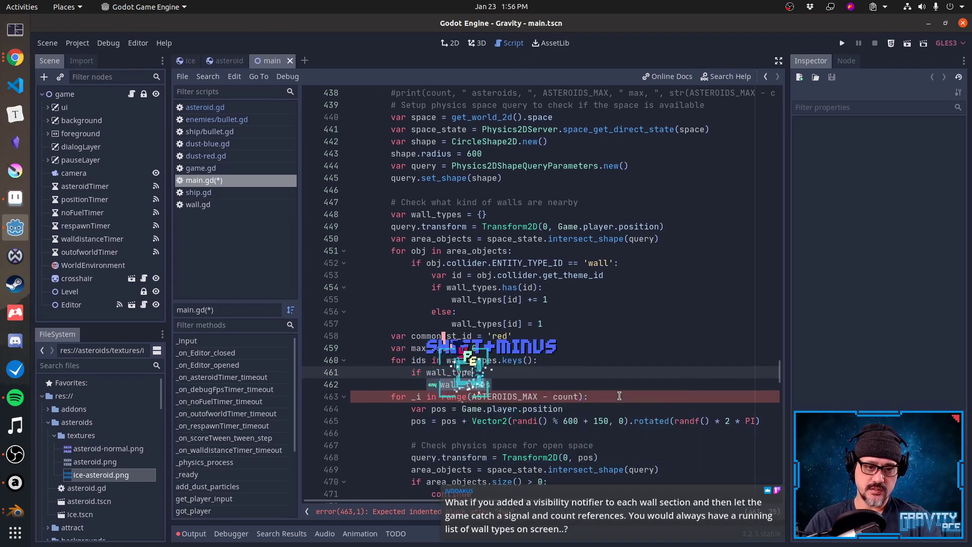
text(s[ids] > max_count)
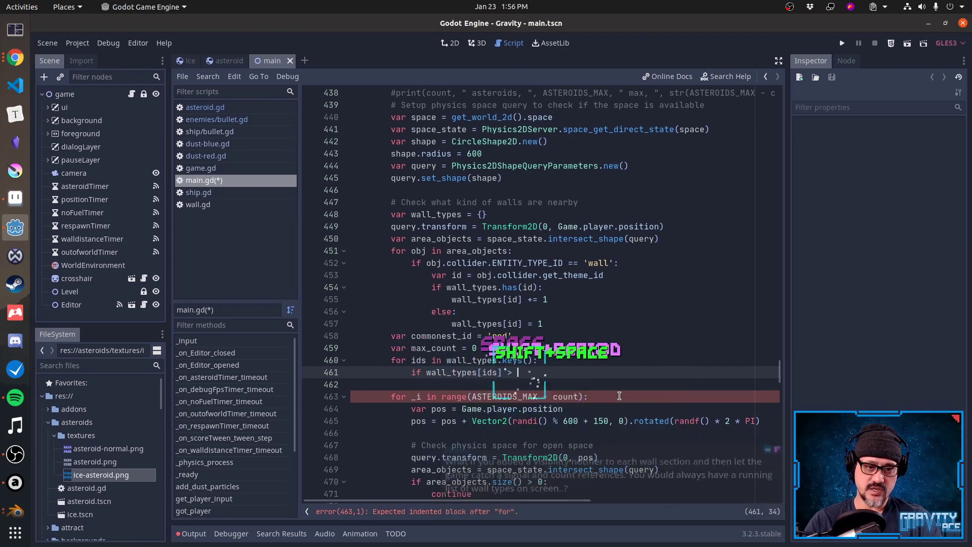
text(:)
key(Return)
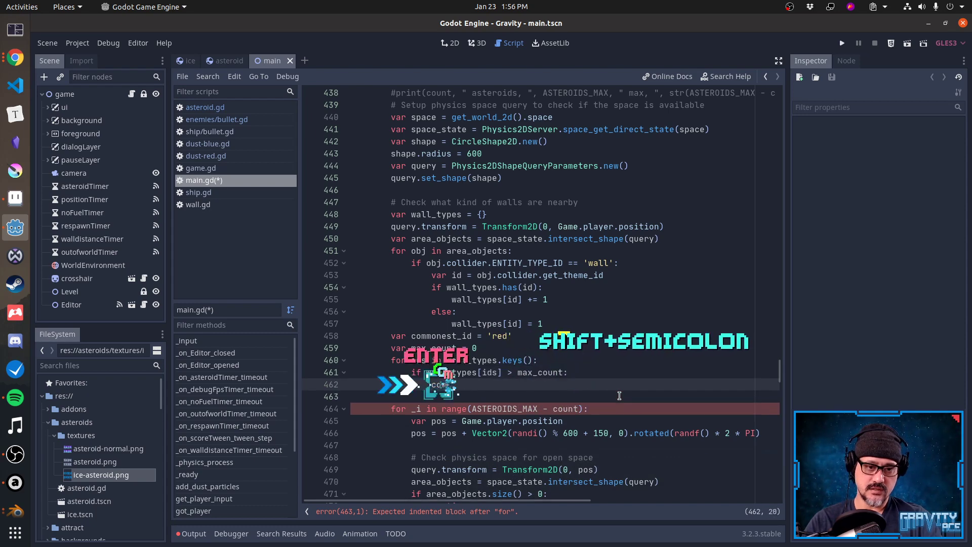
text(common)
key(Return)
text(=)
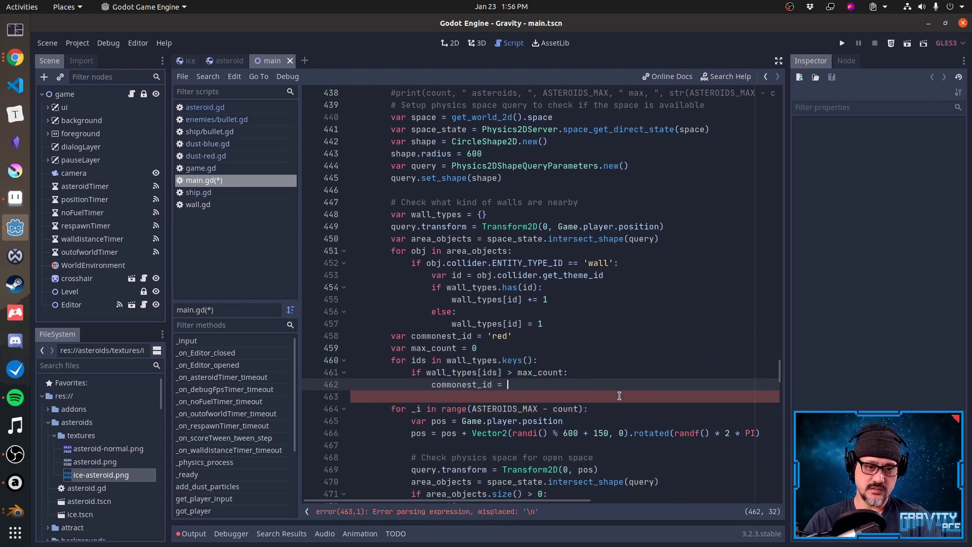
Rename the loop variable from ids to id in both the for header and the if condition.
key(Up)
key(Up)
key(Home)
key(Delete)
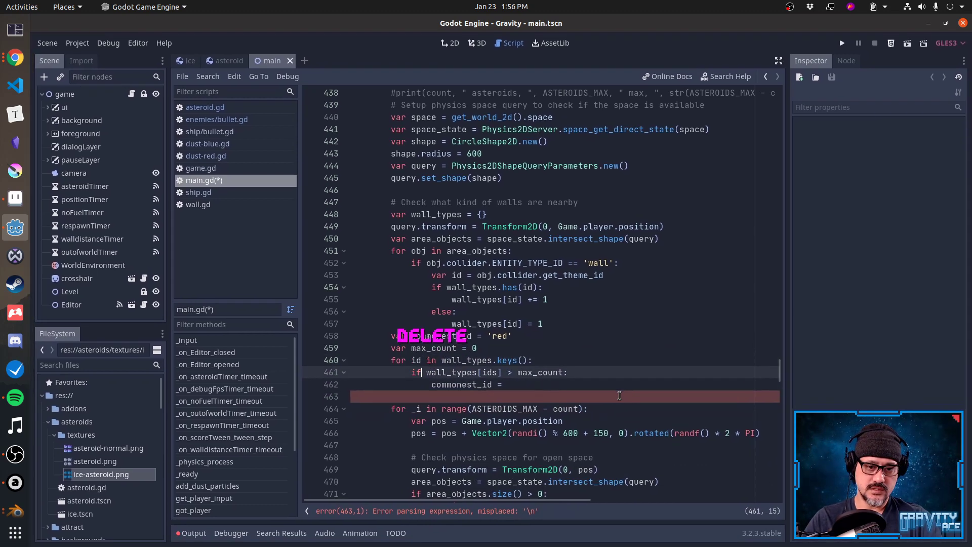
key(Down)
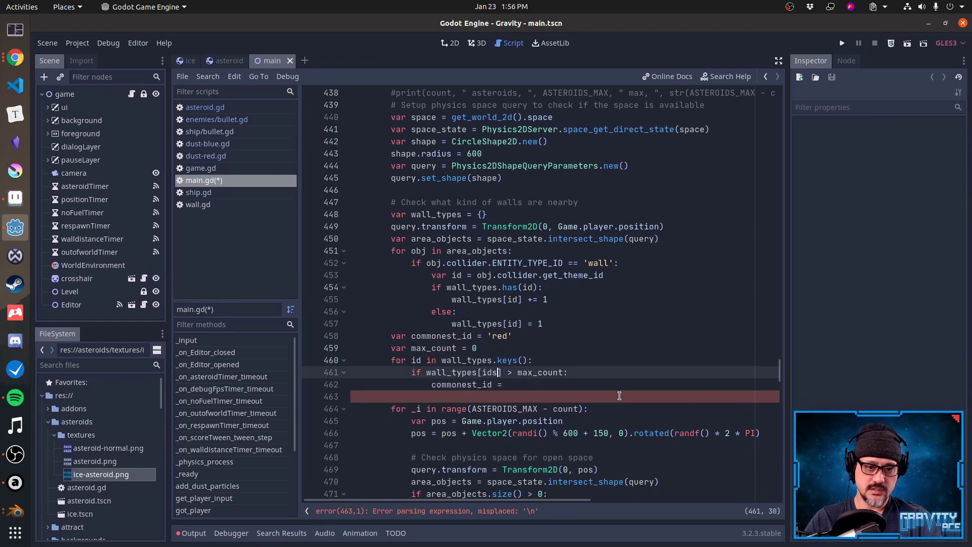
key(Delete)
Complete the assignment as commonest_id = id and add max_count = wall_types_id on the next line of the if block.
key(Down)
text(id)
key(Return)
text(max+count)
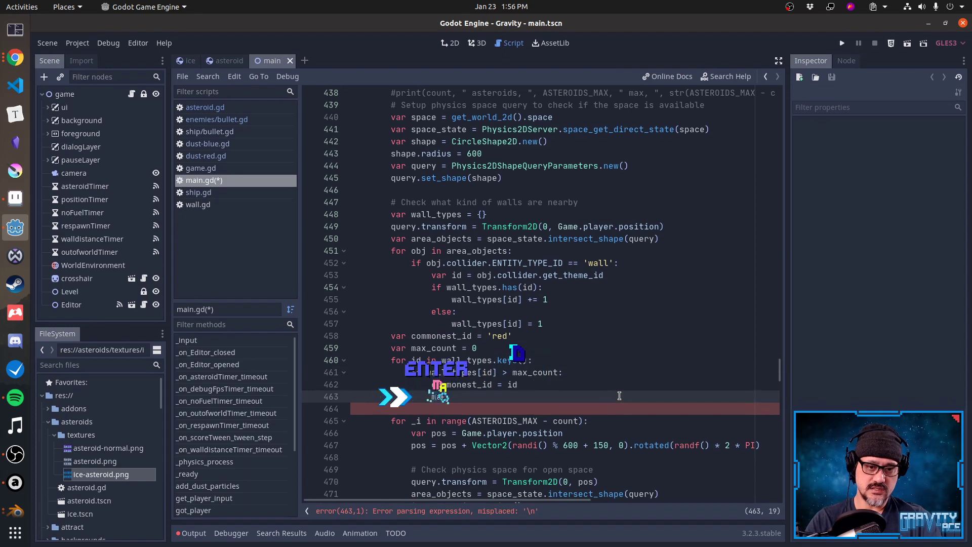
key(BackSpace)
key(BackSpace)
key(BackSpace)
key(BackSpace)
key(BackSpace)
key(BackSpace)
text(_count = )
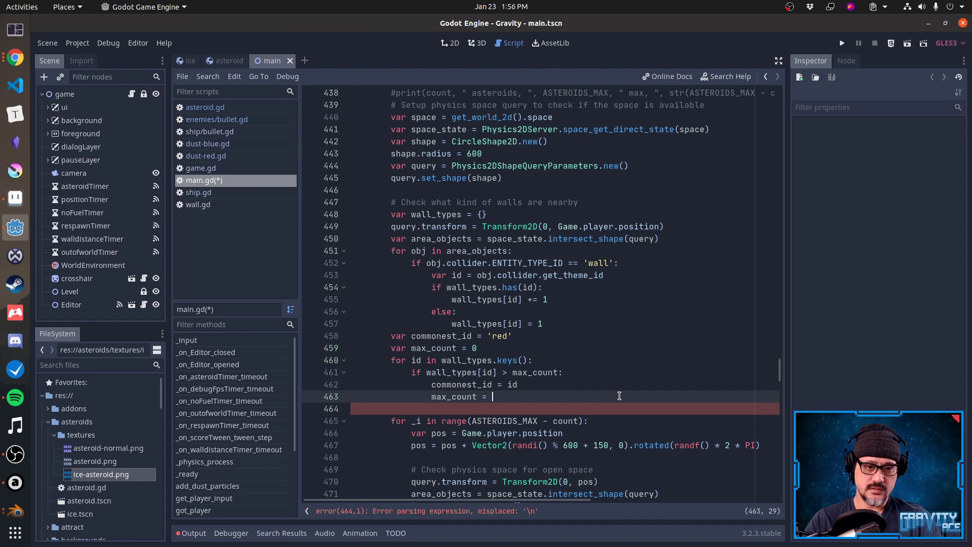
text(wall_typesP)
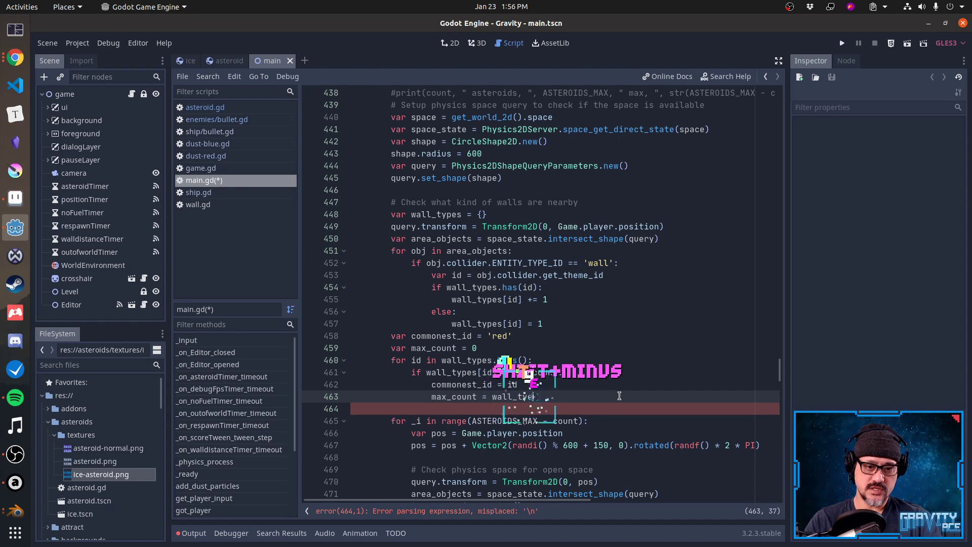
key(BackSpace)
key(BackSpace)
key(BackSpace)
text(pes_id)
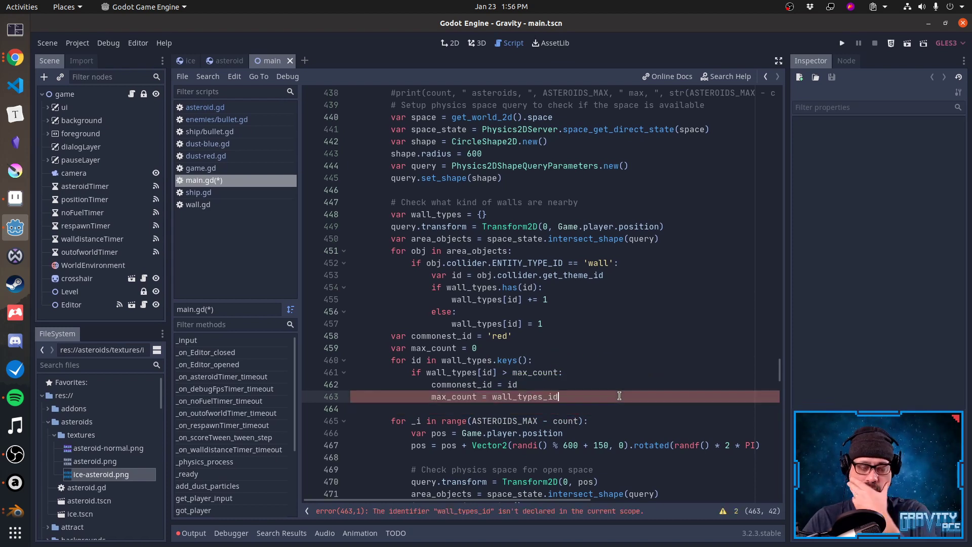
Correct the max_count assignment to read max_count = wall_types[id].
key(Up)
key(Up)
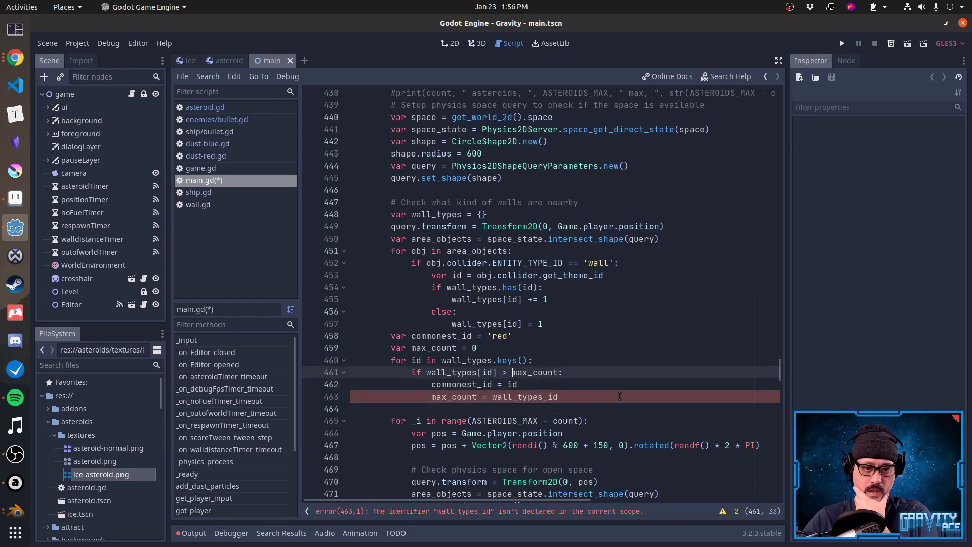
key(Left)
key(Left)
key(Left)
key(Left)
key(Down)
key(Down)
key(Home)
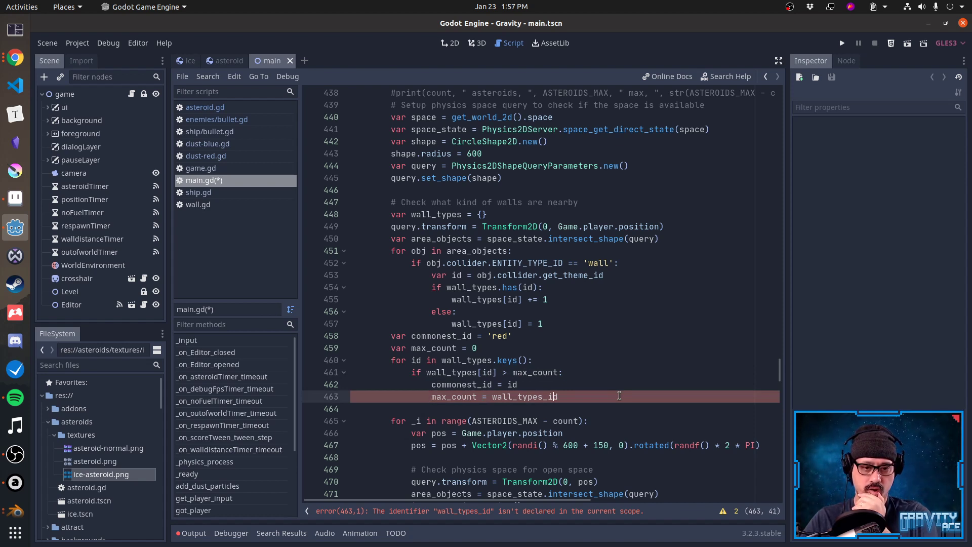
key(Left)
key(BackSpace)
text([)
key(End)
text(]])
key(BackSpace)
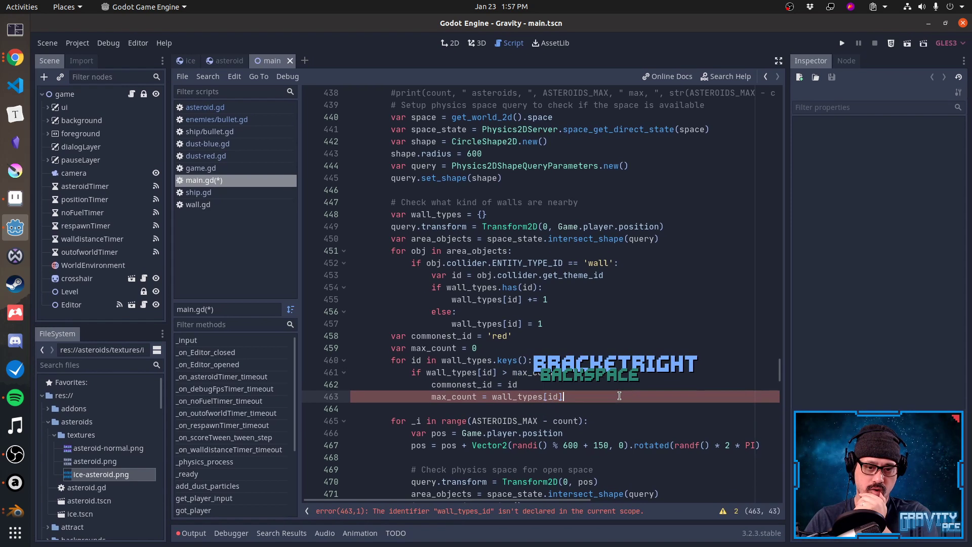
Copy the shape.radius = 600 statement from the physics query setup.
key(Home)
key(Home)
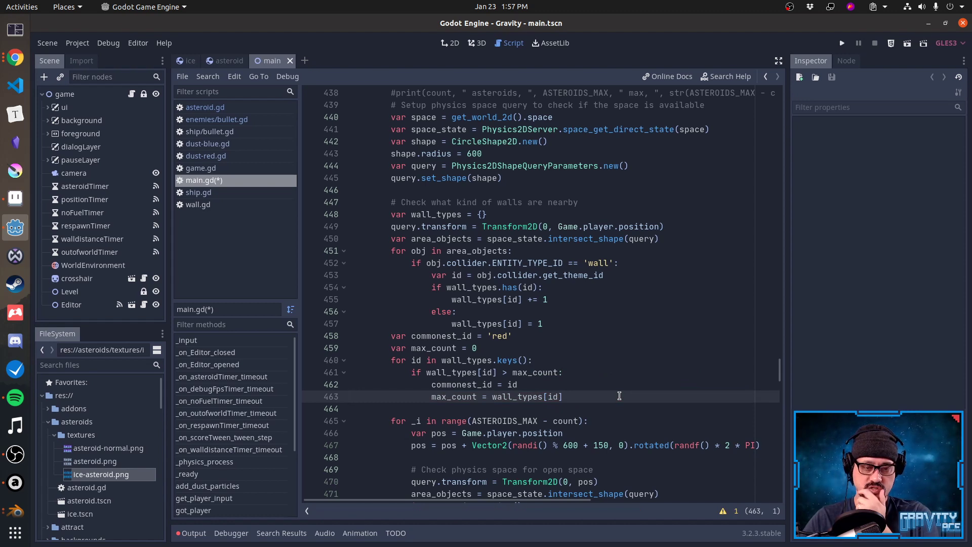
key(Up)
key(Up)
key(Up)
key(Up)
key(Up)
key(Up)
key(Up)
key(Up)
key(Up)
key(Up)
key(Up)
key(Up)
key(Up)
key(Up)
key(Up)
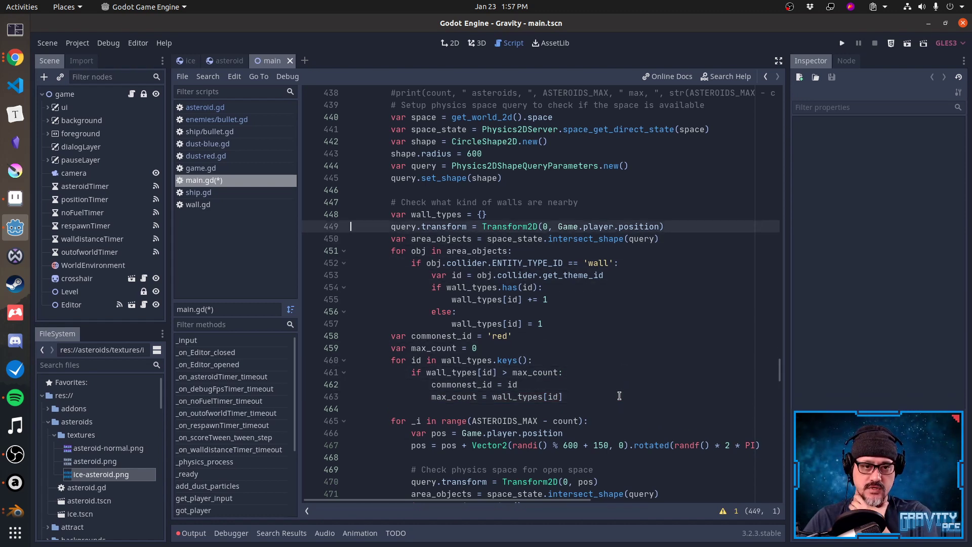
key(Up)
key(Up)
key(Up)
key(Up)
key(Up)
key(End)
key(shift+Home)
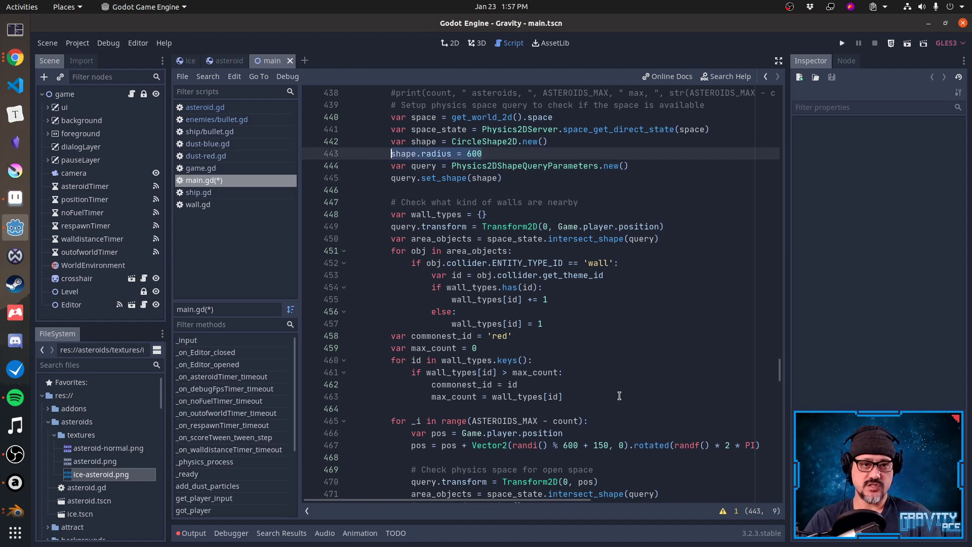
key(ctrl+c)
Paste the radius statement on a new line directly above the asteroid spawn loop and set its value to 100.
key(Down)
key(Down)
key(Down)
key(Down)
key(Down)
key(Down)
key(Down)
key(Down)
key(Down)
key(Down)
key(Down)
key(Down)
key(Down)
key(Down)
key(Down)
key(Down)
key(Down)
key(Down)
key(Down)
key(Down)
key(Return)
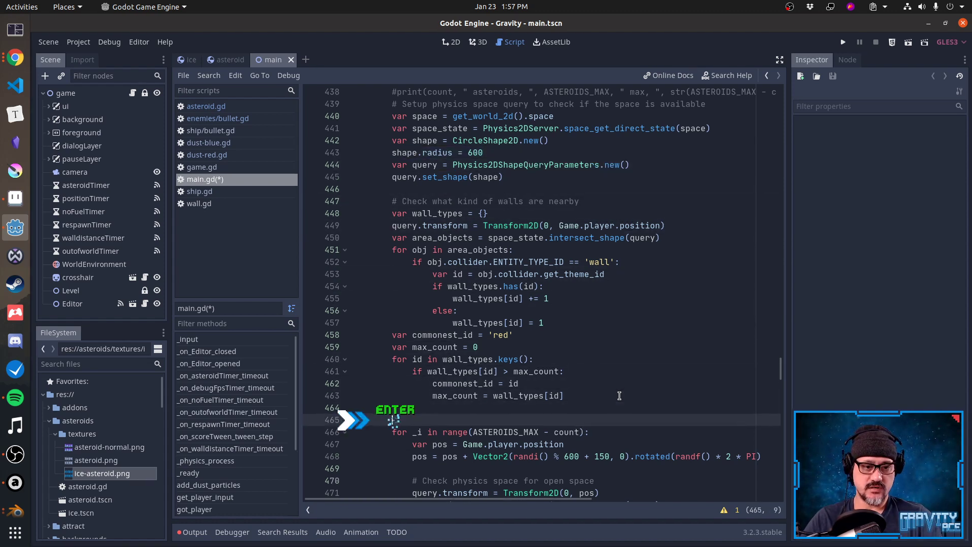
key(ctrl+v)
key(BackSpace)
key(BackSpace)
key(BackSpace)
text(100)
key(Home)
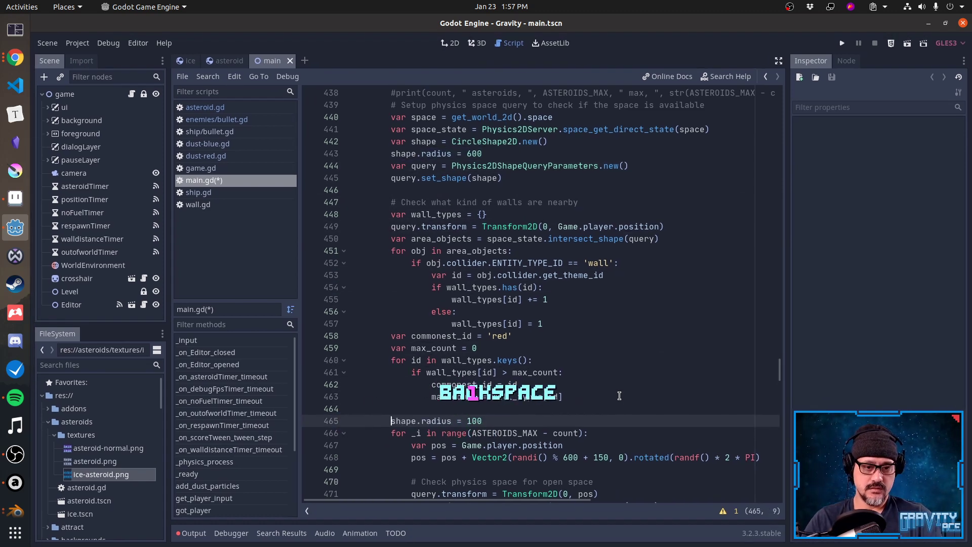
Review the physics query setup and the loop that counts nearby wall theme ids in wall_types.
key(Home)
key(Up)
key(Up)
key(Up)
key(Up)
key(Up)
key(Up)
key(Up)
key(Up)
key(Up)
key(Up)
key(Up)
key(Up)
key(Up)
key(Up)
key(Up)
key(Up)
key(Up)
key(Up)
key(Up)
key(Up)
key(Up)
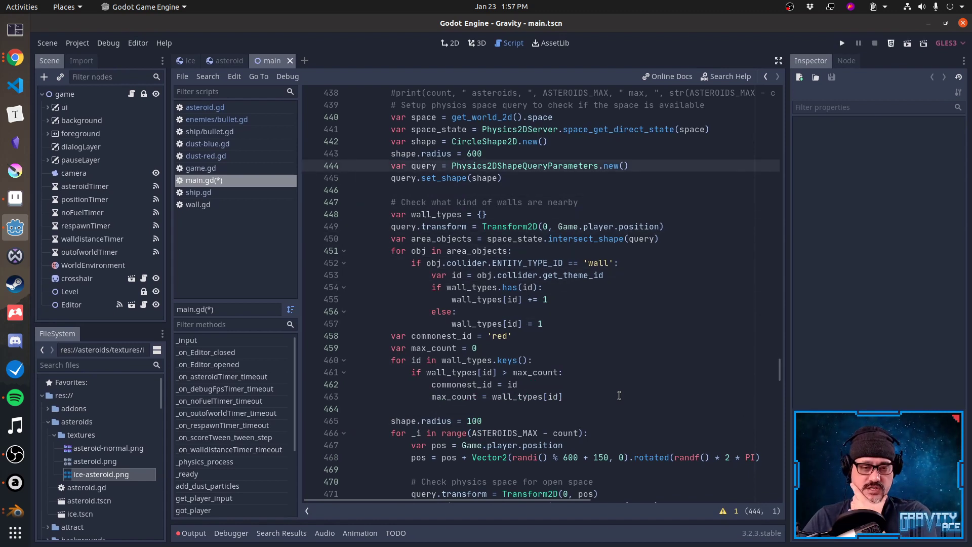
key(Down)
key(Down)
key(Down)
key(Down)
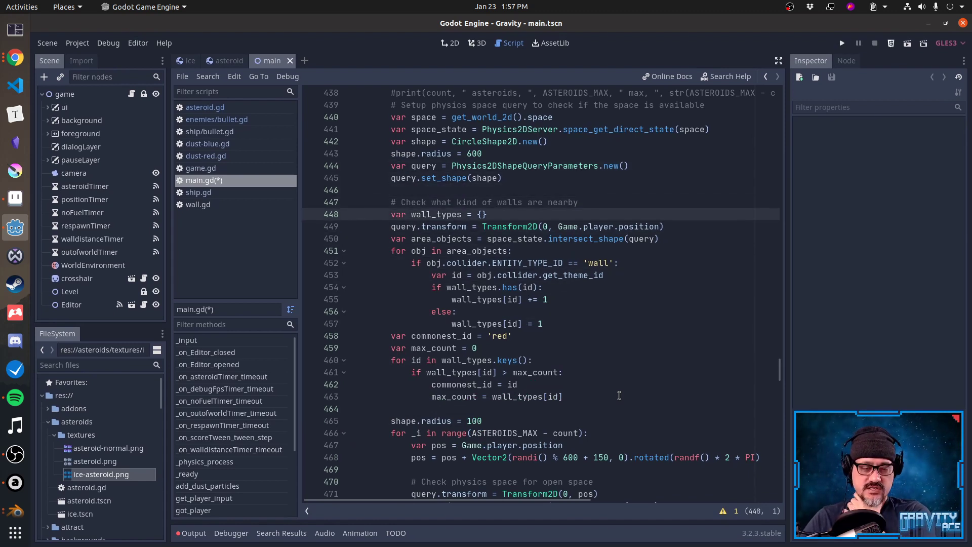
key(Down)
key(Down)
key(Down)
key(Down)
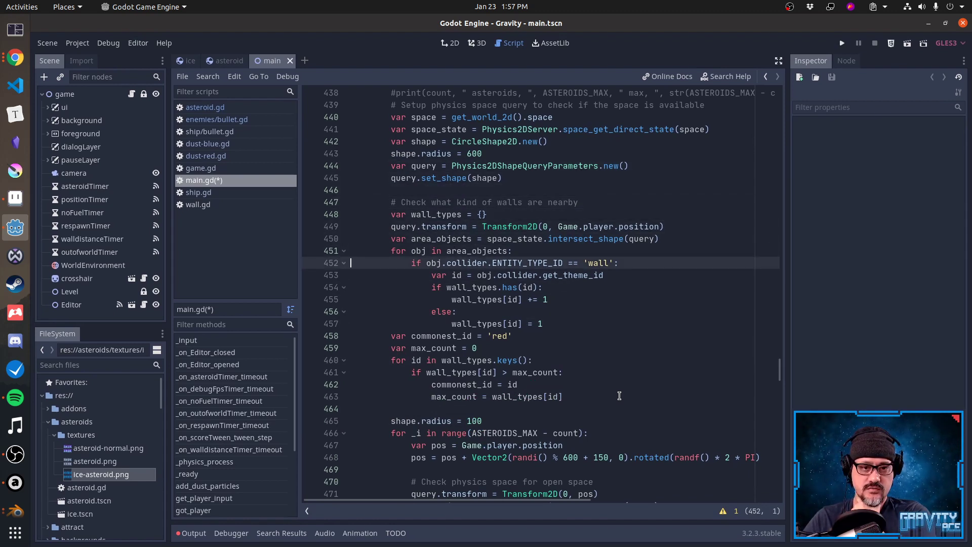
key(shift+Down)
key(shift+Down)
key(shift+Down)
key(shift+Down)
key(shift+Down)
key(shift+Down)
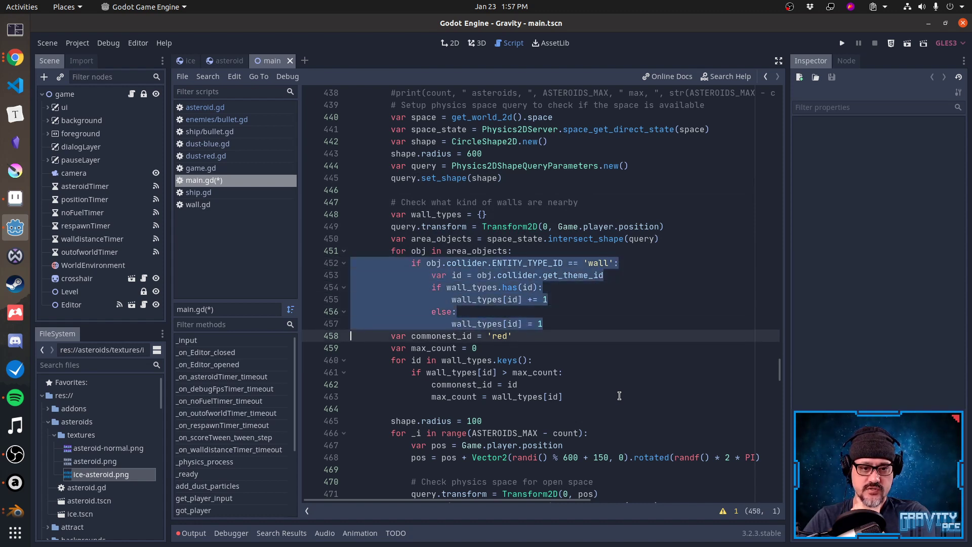
key(Up)
key(Up)
key(Up)
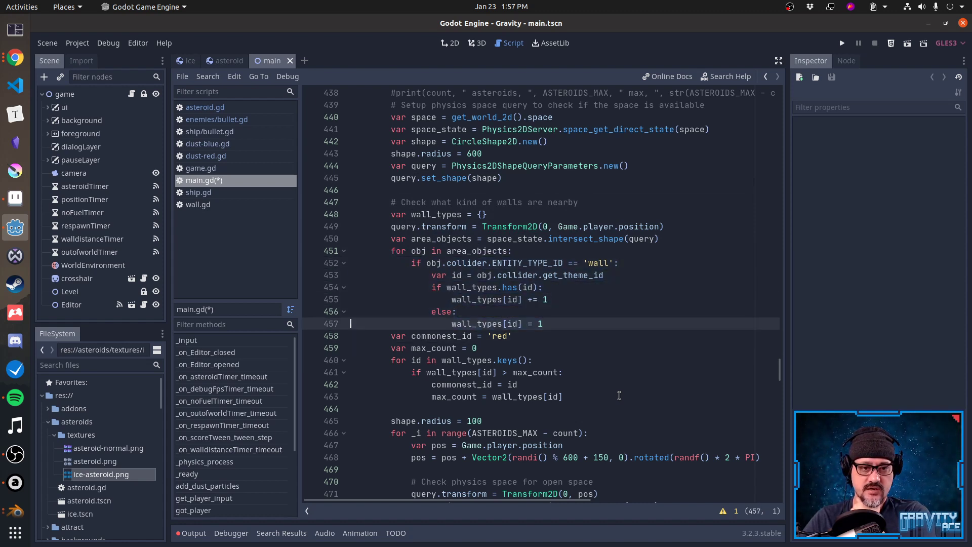
Review the commonest_id and max_count declarations and the loop over wall_types.keys() that picks the commonest theme.
key(shift+Down)
key(shift+Down)
key(shift+Down)
key(Down)
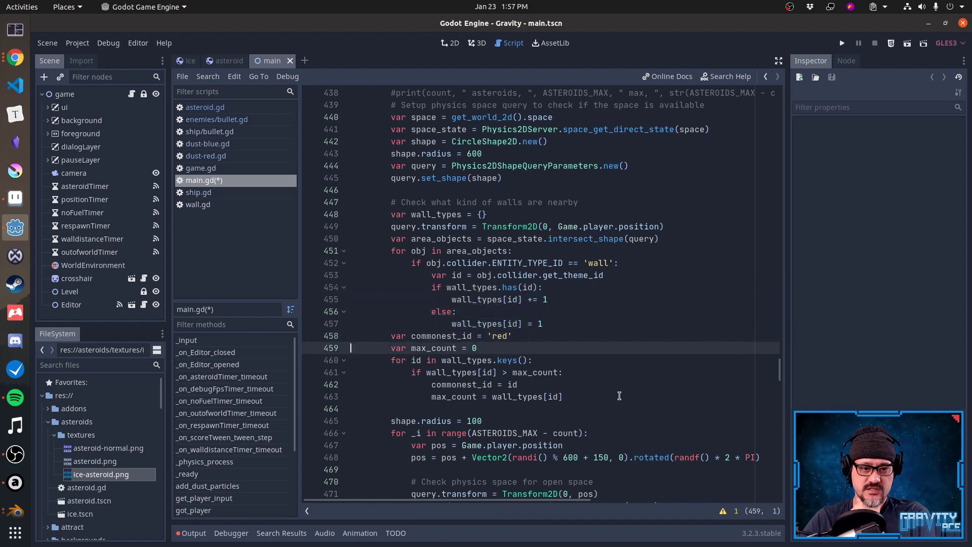
key(Up)
key(shift+Down)
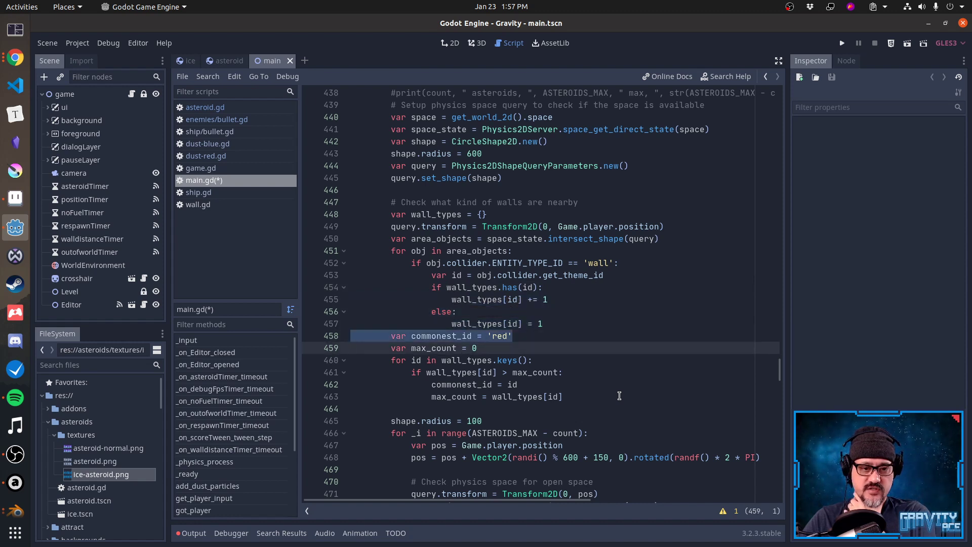
key(Down)
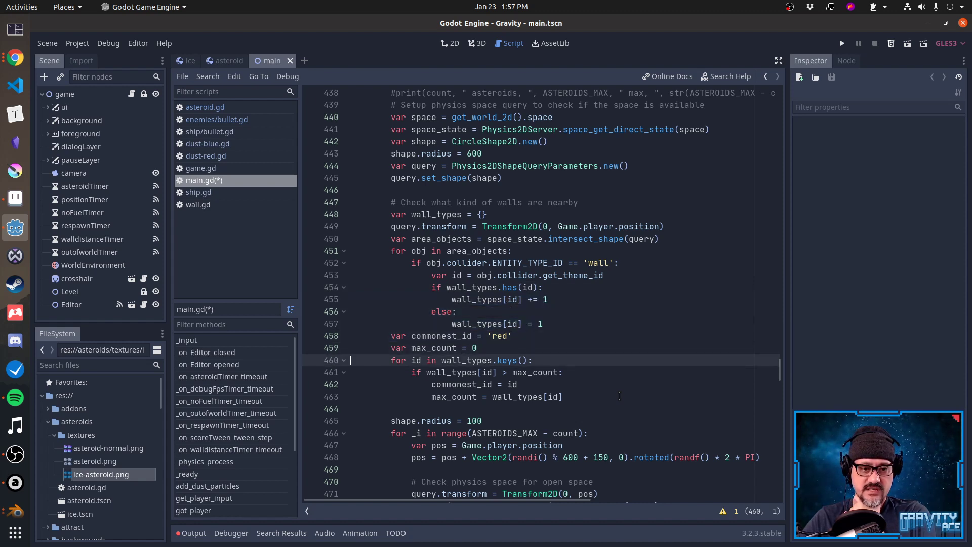
key(shift+Down)
key(shift+Down)
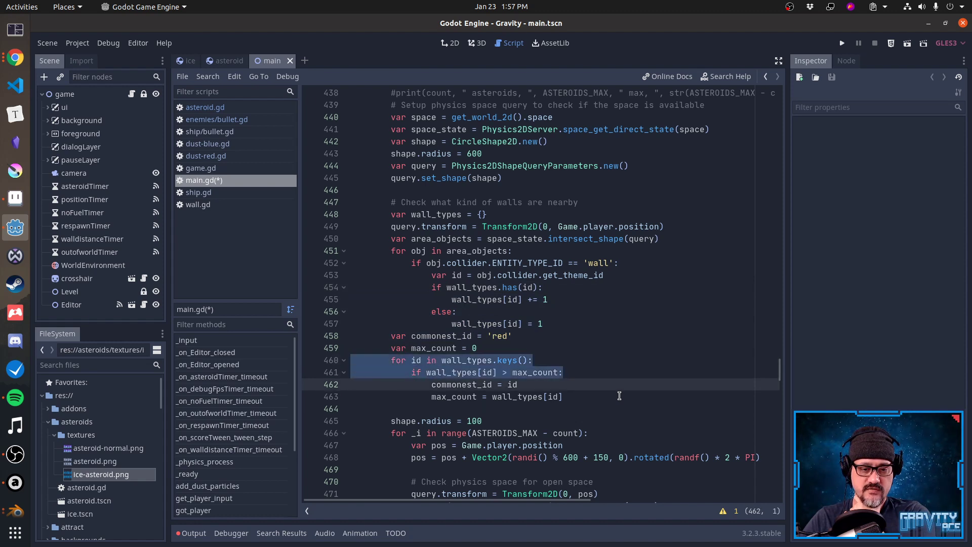
key(Down)
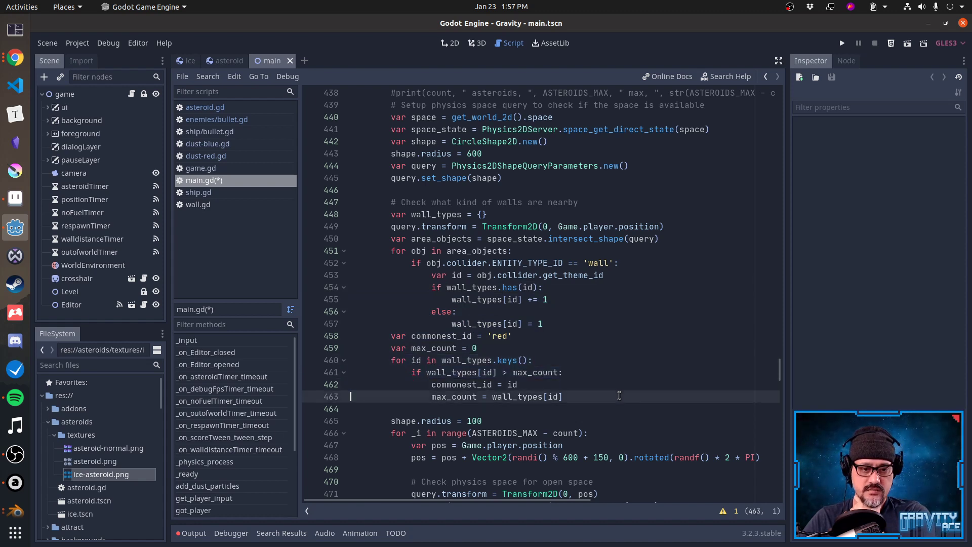
key(Up)
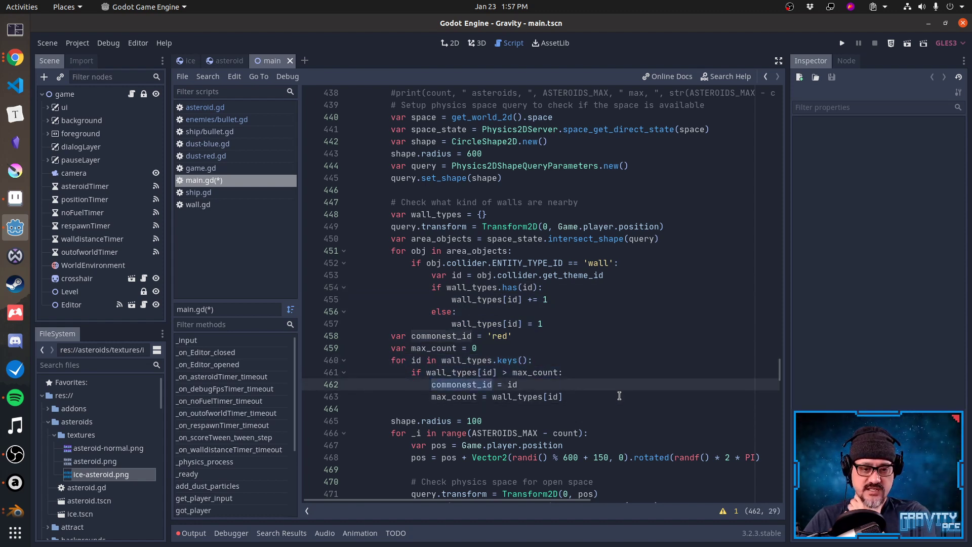
key(Up)
key(Up)
key(Up)
key(Up)
key(Down)
key(Down)
key(Down)
key(Down)
key(Down)
key(Down)
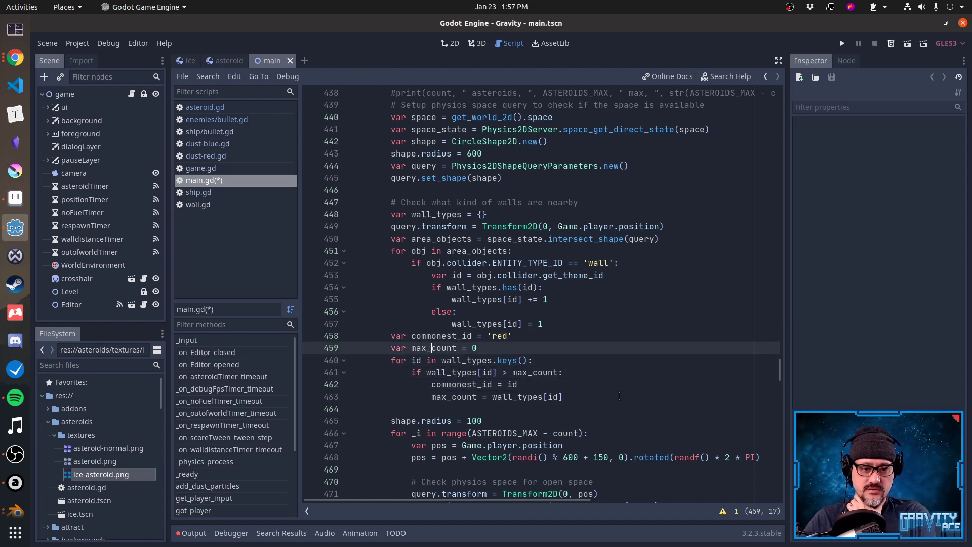
Insert the line match commonest_id: directly above the Asteroid.instance() statement in the asteroid spawn loop, indenting that statement beneath it.
scroll(619, 395, down, 1)
scroll(619, 396, down, 3)
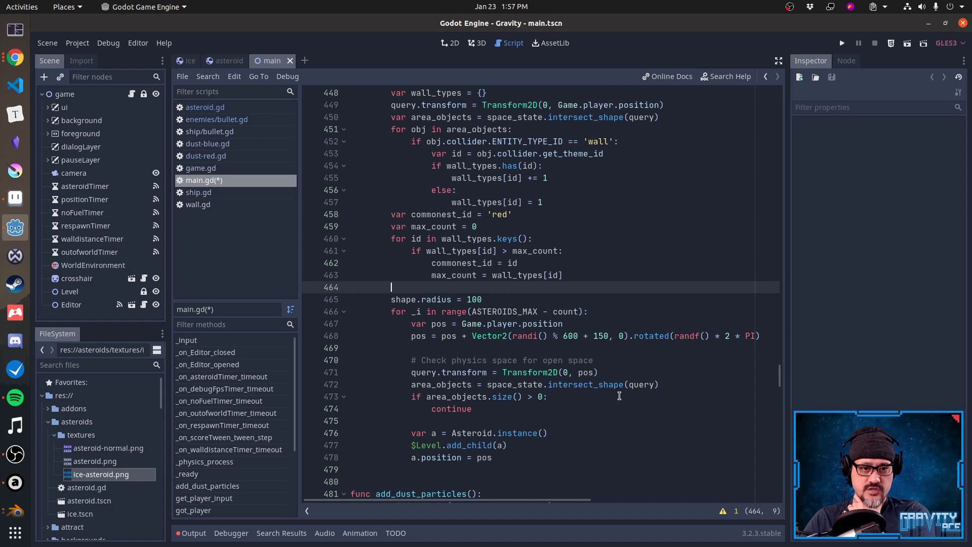
key(Down)
key(Down)
key(Down)
key(Down)
key(Down)
key(Down)
key(Down)
key(Down)
key(Down)
key(Down)
key(Down)
key(Down)
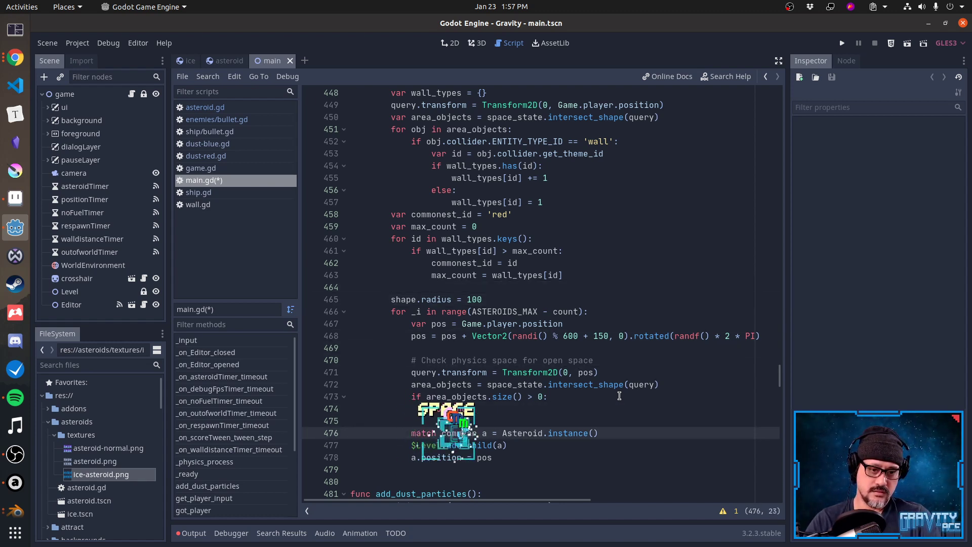
text(match commonest_id:)
key(Return)
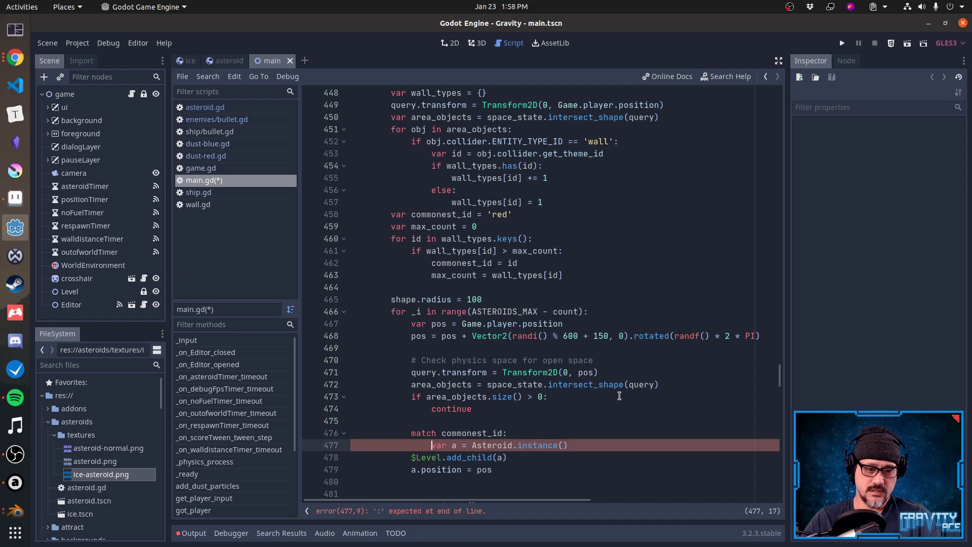
Declare var a = null on a new line directly above the match commonest_id statement.
key(Up)
key(Up)
key(Return)
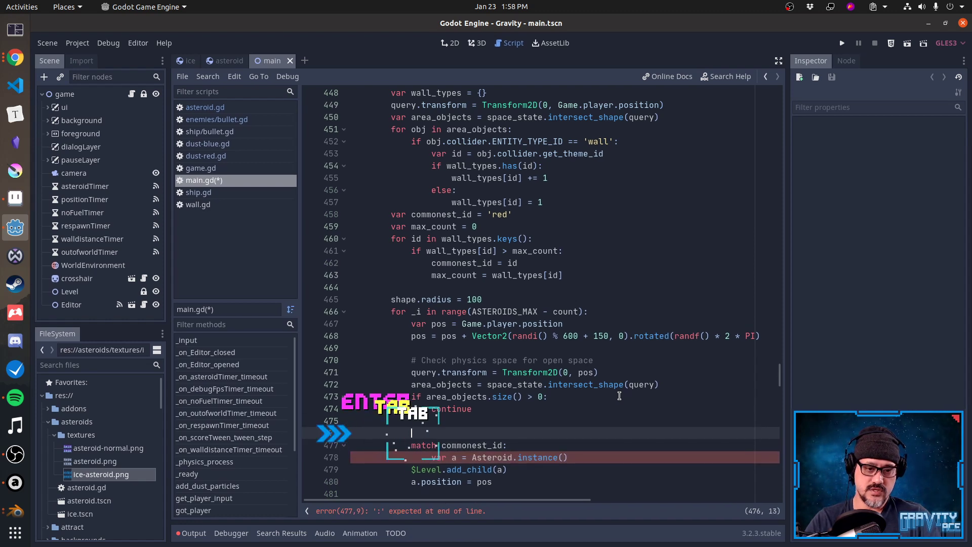
text(var a)
key(BackSpace)
text(=)
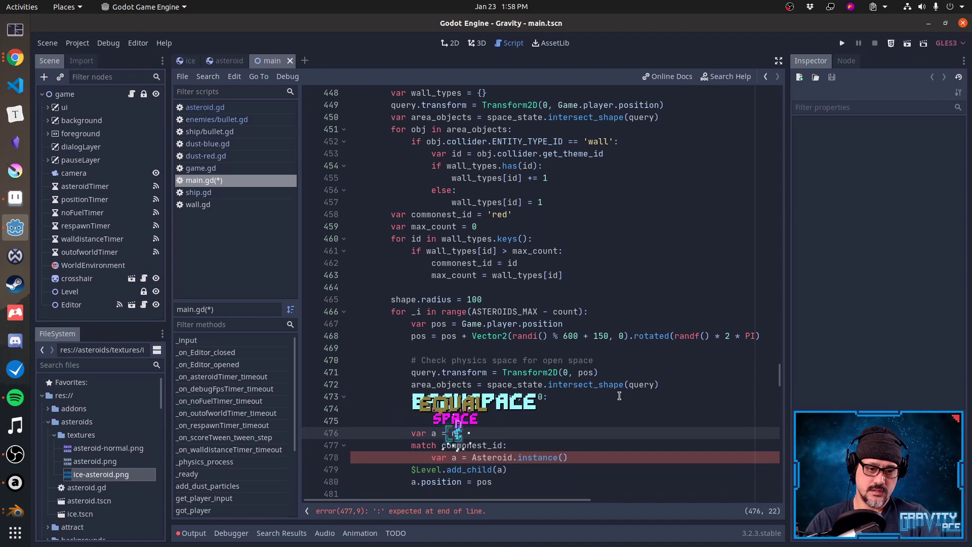
Remove var from the Asteroid.instance() statement and put the assignment inside a "red": branch of the match block.
key(Down)
key(Down)
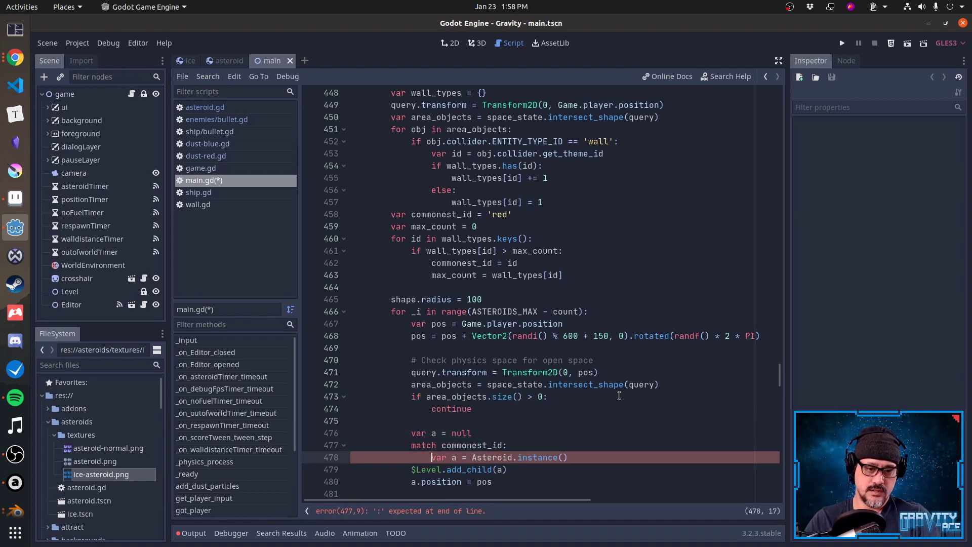
key(Delete)
key(Delete)
key(Delete)
key(Delete)
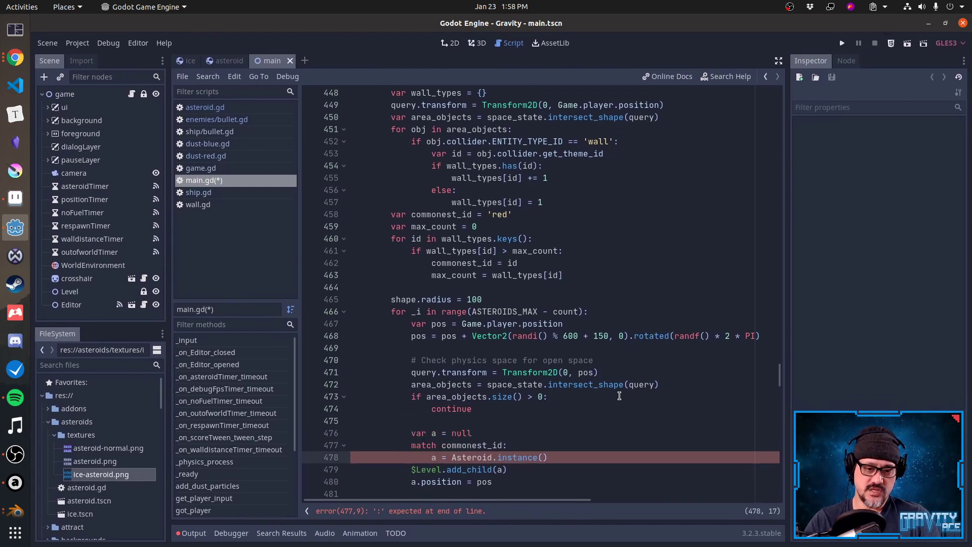
text("red":)
key(Return)
key(BackSpace)
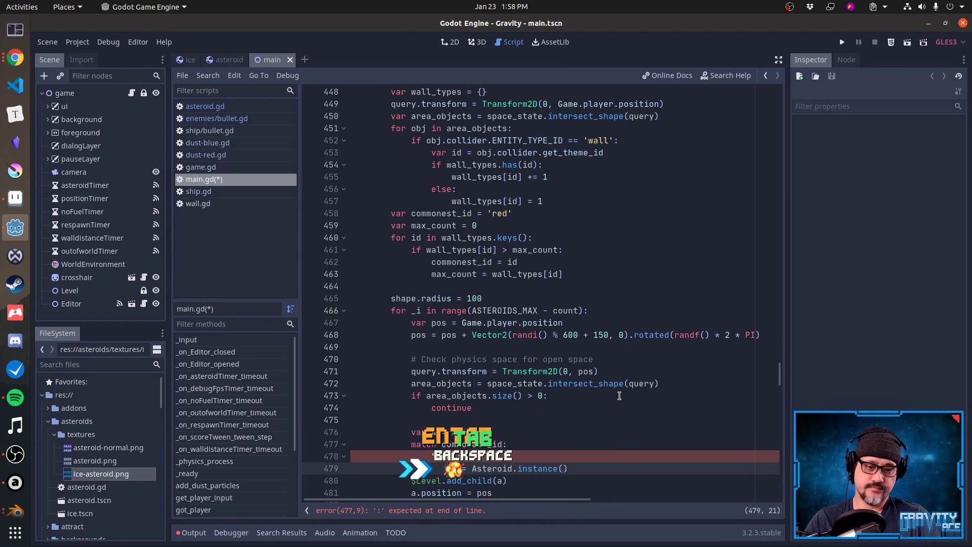
Add an "iceblue": branch to the match block containing a = IceAsteroid.instance().
key(Return)
key(BackSpace)
text("iceblu)
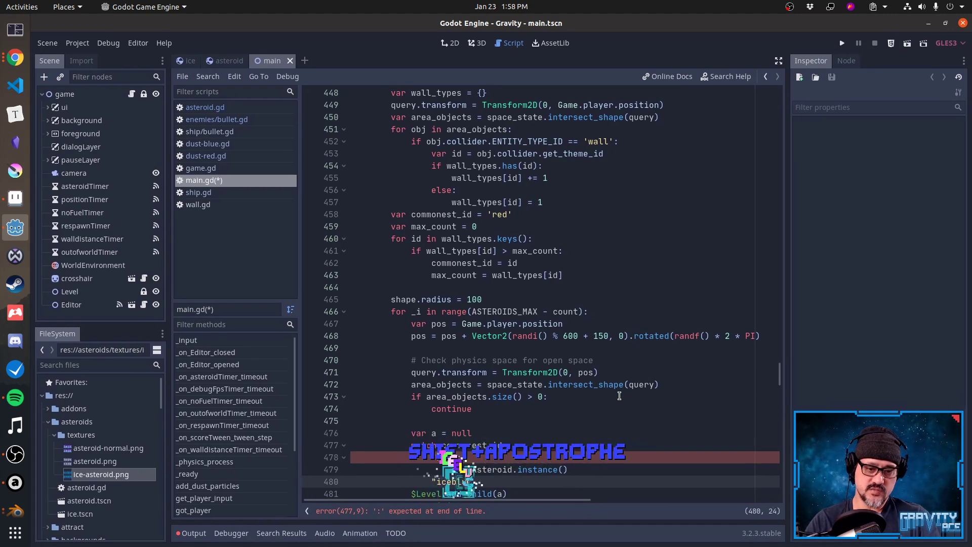
text(e":)
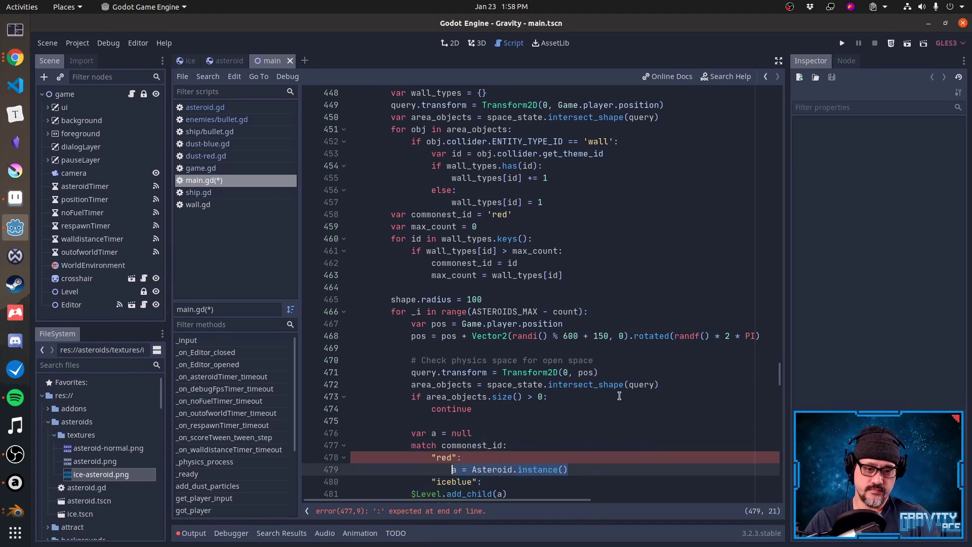
key(Return)
text(a = Asteroid.instance())
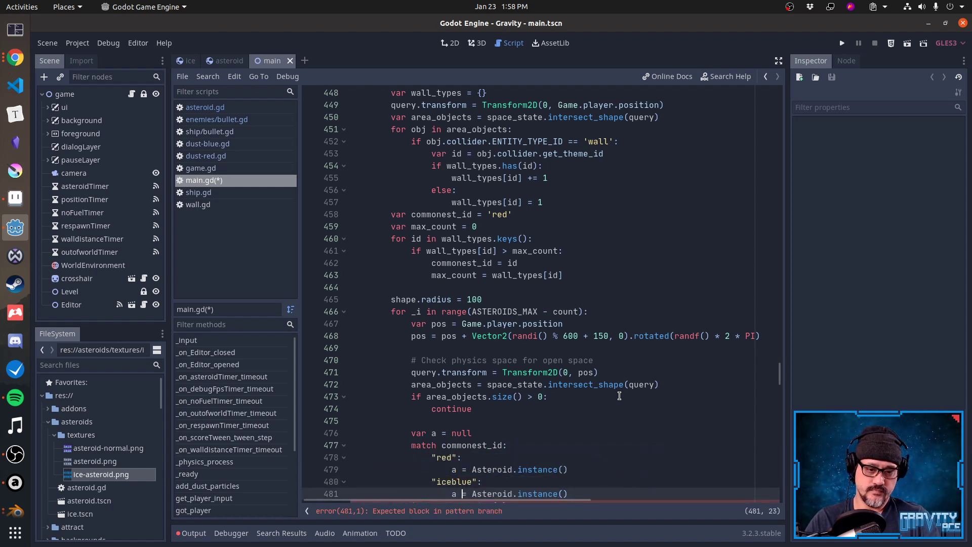
key(BackSpace)
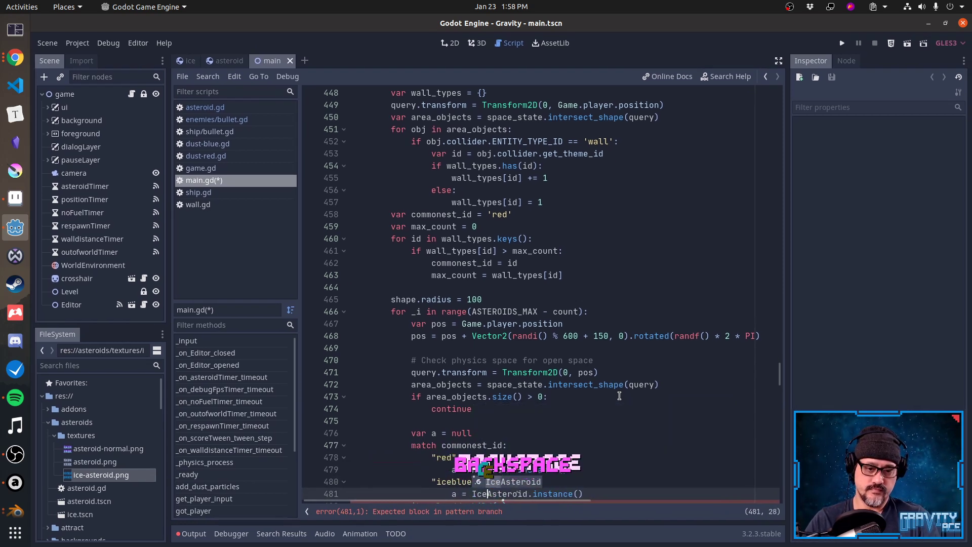
Check the finished match block and the lines after it that add the asteroid to the level and position it.
scroll(620, 395, down, 3)
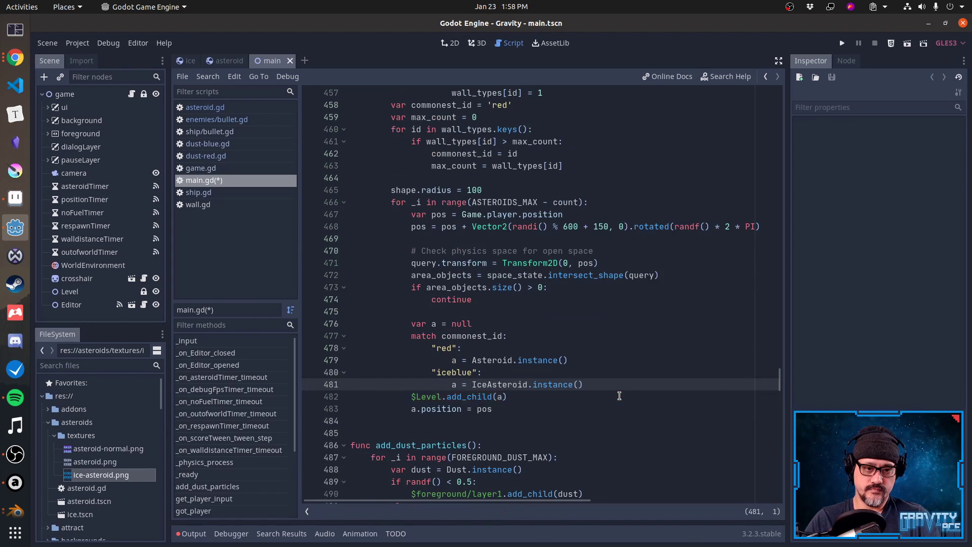
click(619, 396)
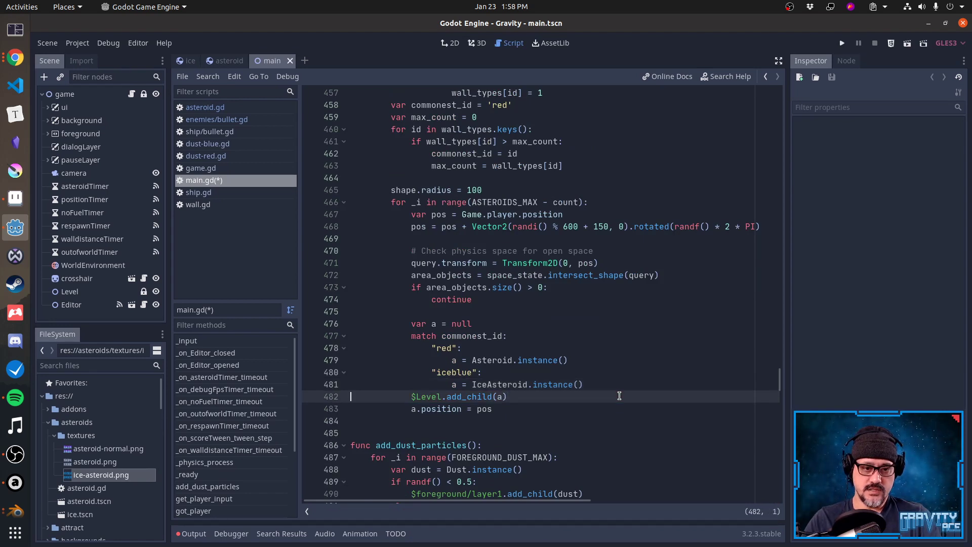
key(Up)
key(Up)
key(Up)
key(Up)
key(Up)
key(Down)
key(Down)
key(Down)
key(Down)
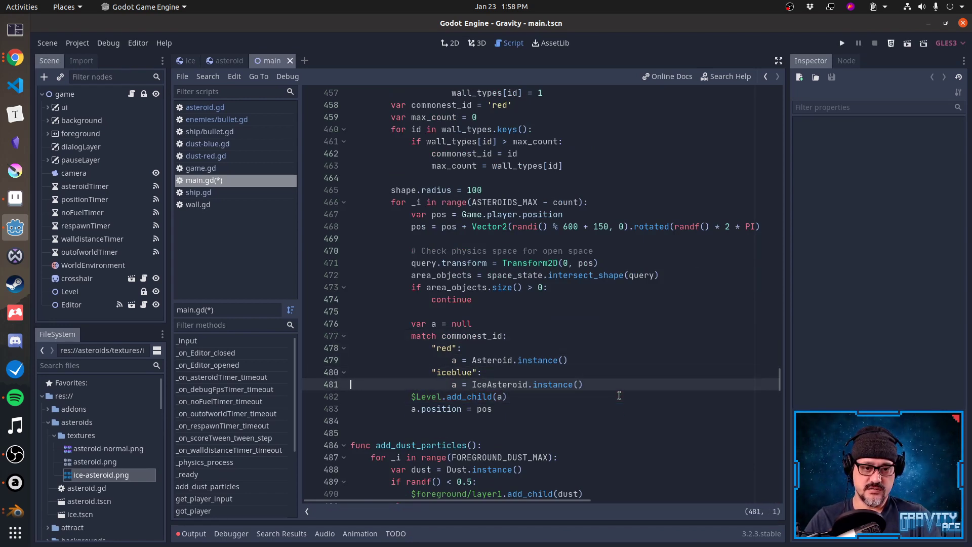
key(Down)
key(Home)
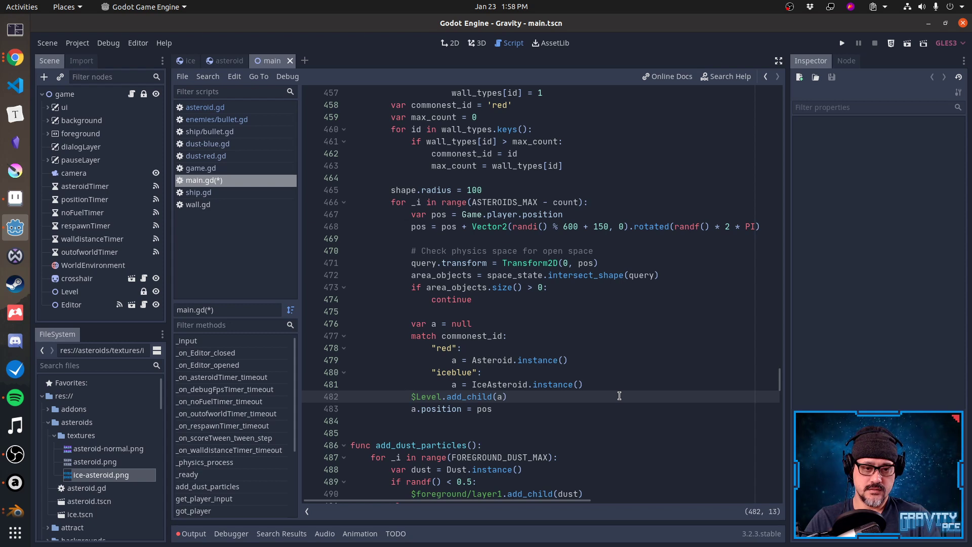
key(Down)
key(End)
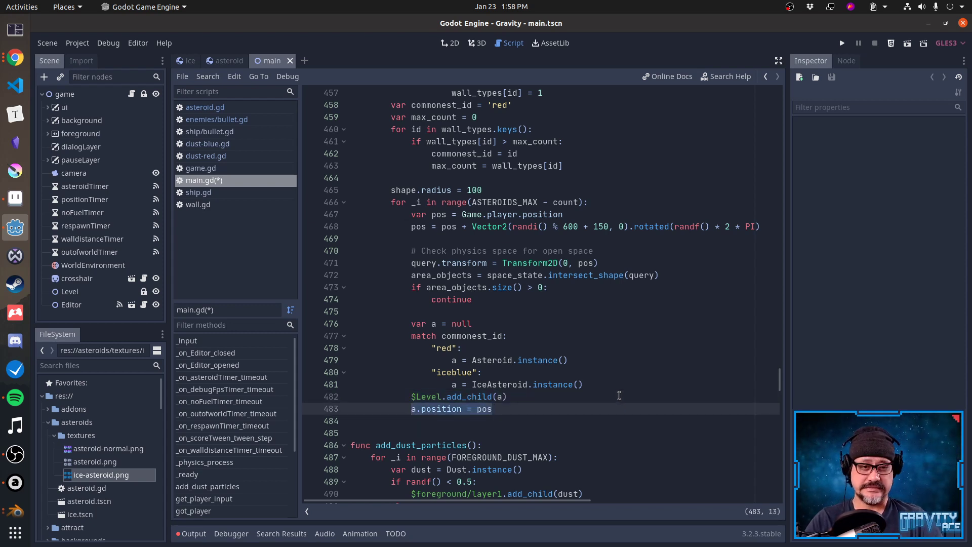
Reread the whole spawning code, from the wall check through the open-space test to the match block.
key(Up)
key(Up)
key(Up)
key(Up)
key(Up)
key(Up)
key(Up)
key(Up)
key(Up)
key(Up)
key(Up)
key(Up)
key(Up)
key(Up)
key(Up)
key(Up)
key(Up)
key(Up)
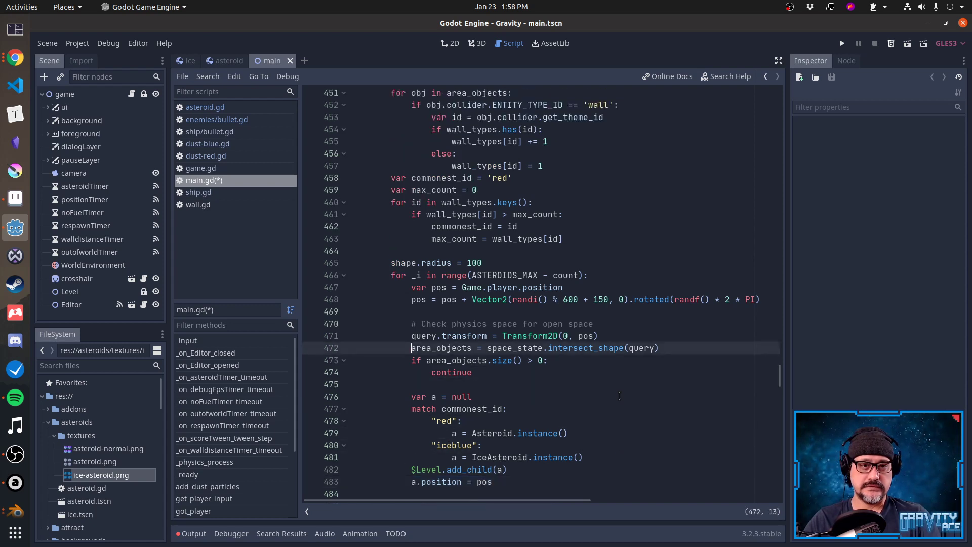
scroll(620, 396, up, 3)
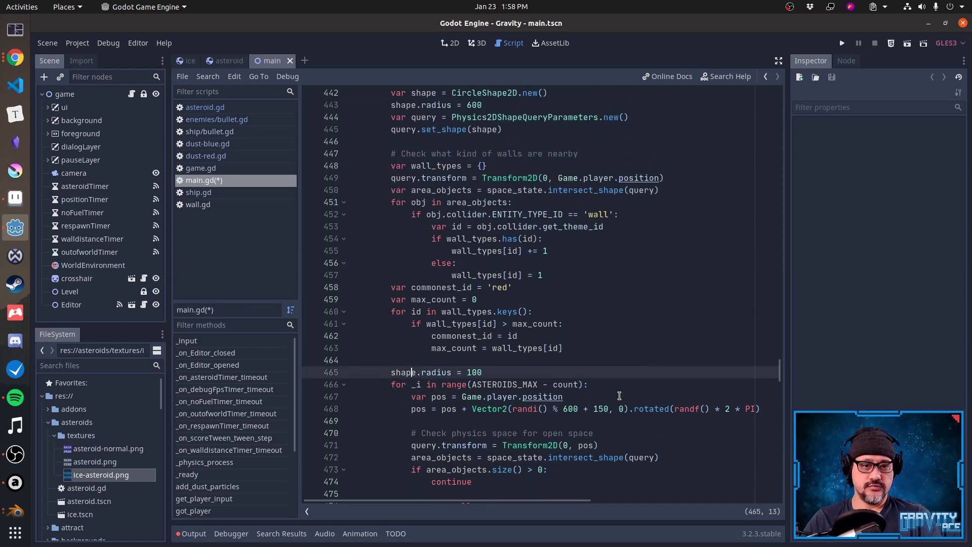
scroll(619, 396, down, 5)
key(Down)
key(Down)
key(Down)
key(Down)
key(Down)
key(Down)
key(Down)
key(Down)
key(Down)
key(Down)
key(Down)
key(Down)
key(Down)
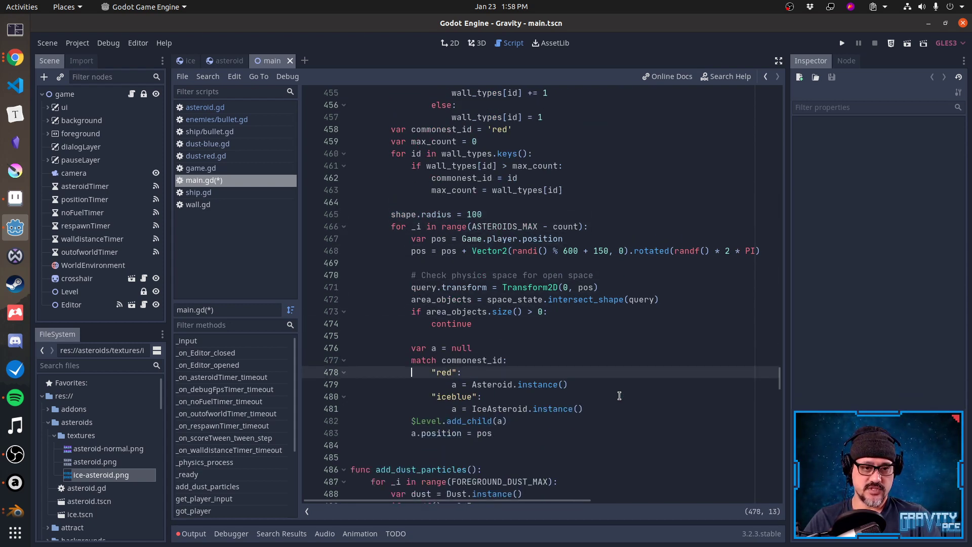
scroll(619, 395, up, 2)
Save main.gd, run the game and continue past the title screen to the main menu.
key(ctrl+s)
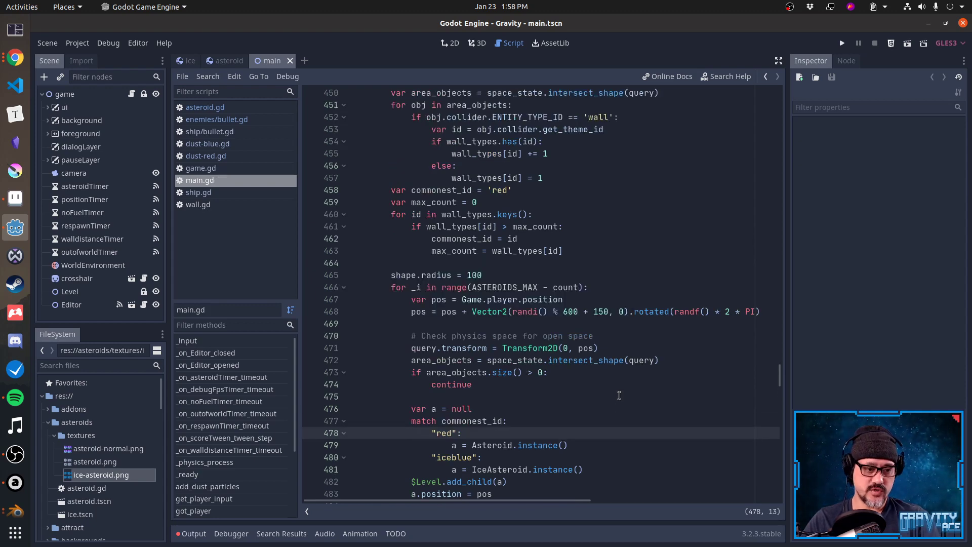
key(F5)
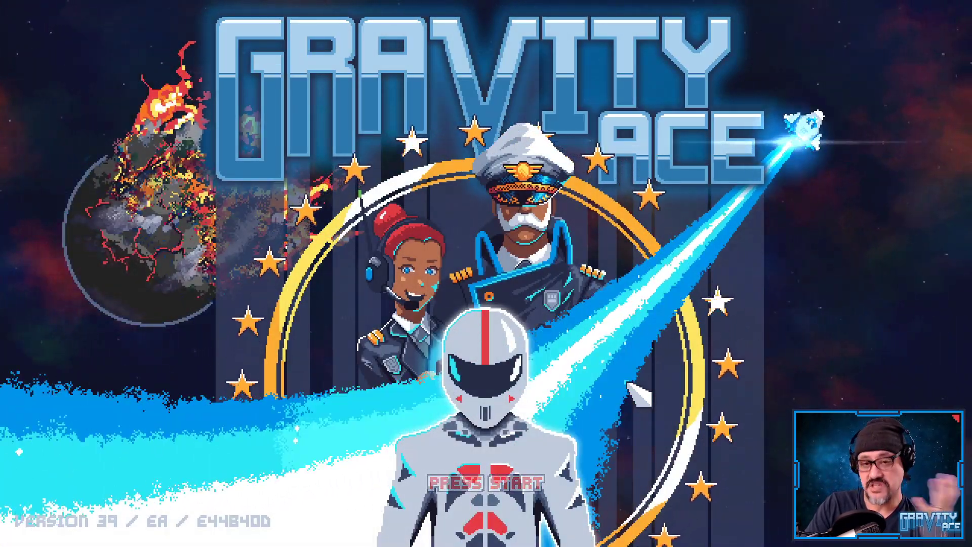
click(543, 298)
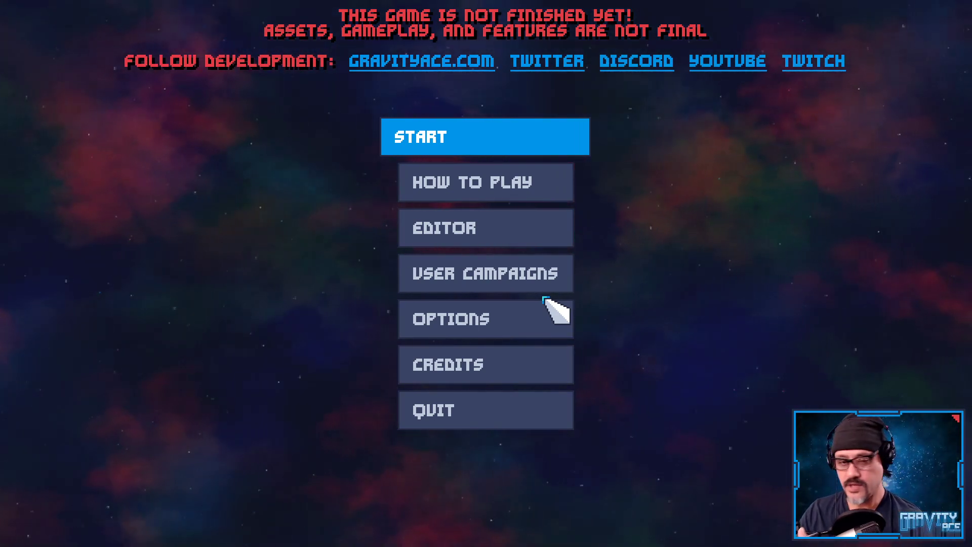
Open the in-game level editor and load the unnamed level of the 00-test campaign.
click(508, 237)
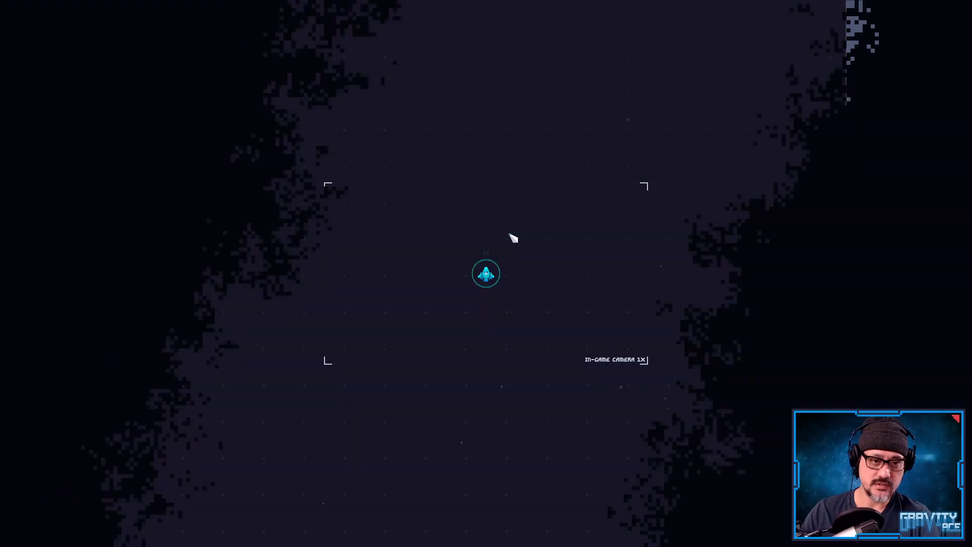
click(219, 23)
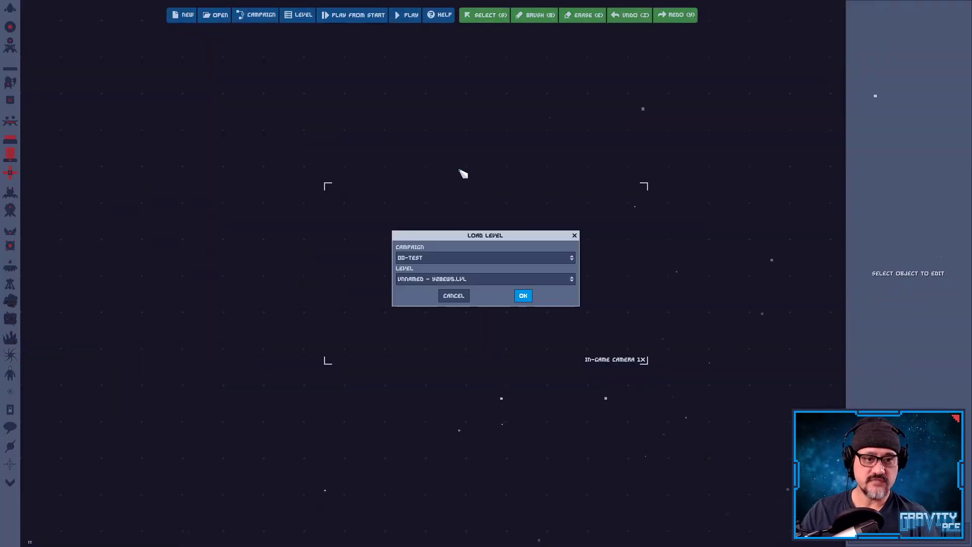
click(523, 296)
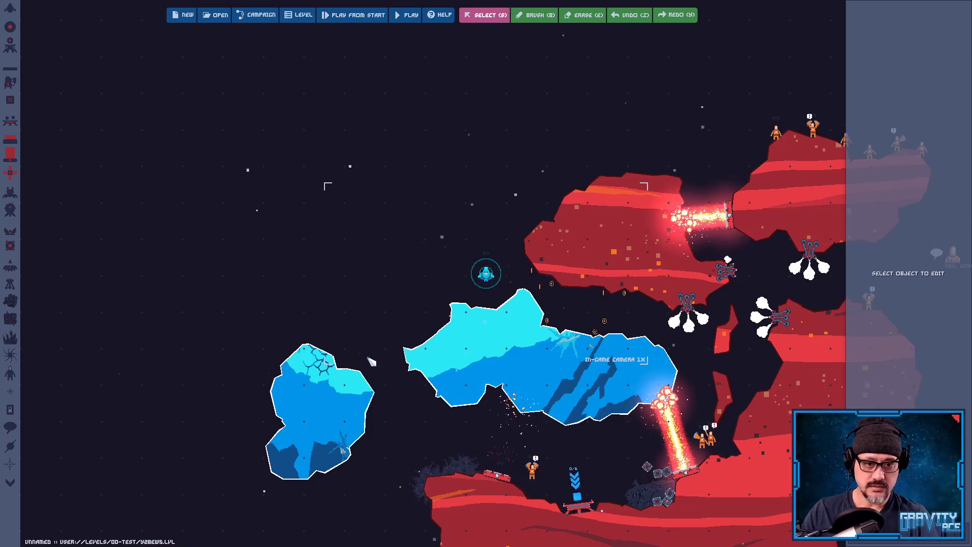
Change line 453 of main.gd to call obj.collider.get_theme_id() with parentheses, save the script and rerun the game.
key(Tab)
key(Tab)
key(ctrl+z)
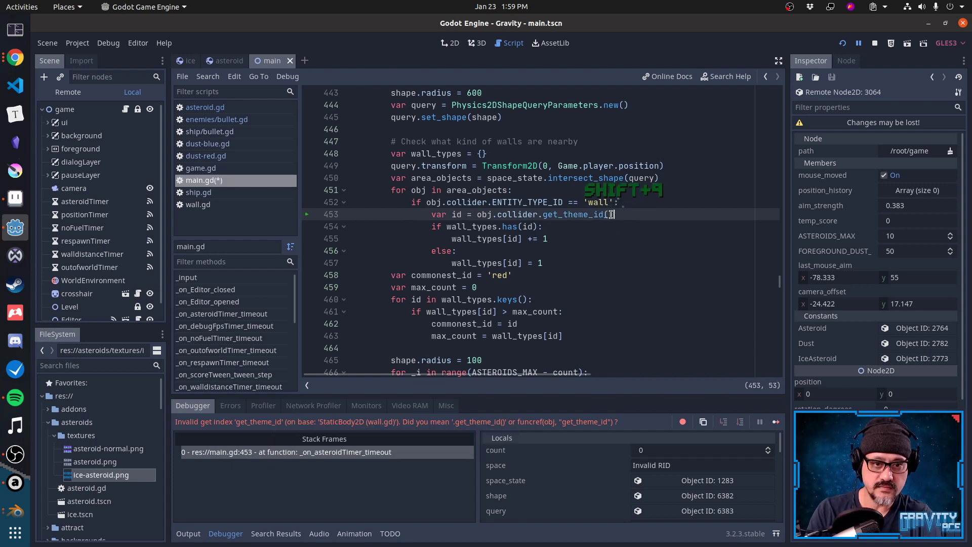
key(F12)
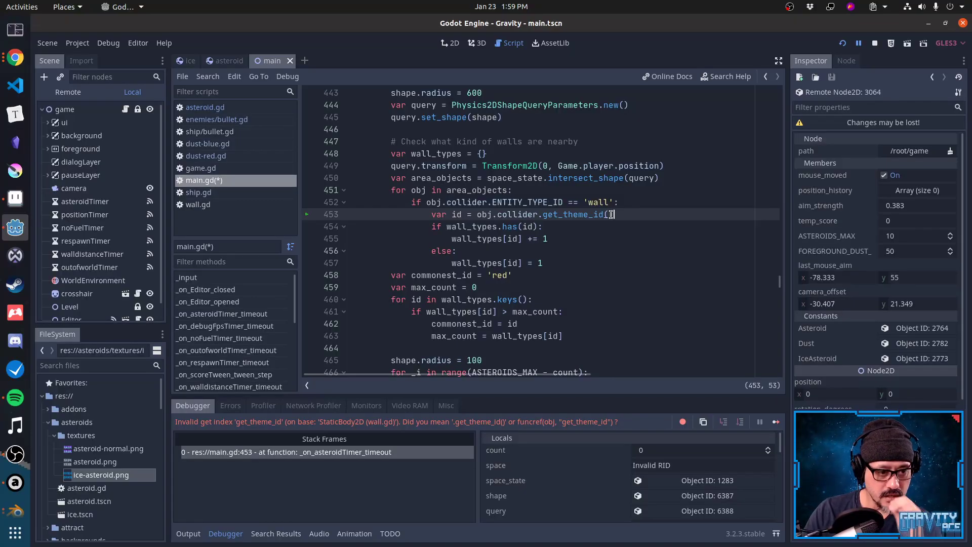
key(ctrl+s)
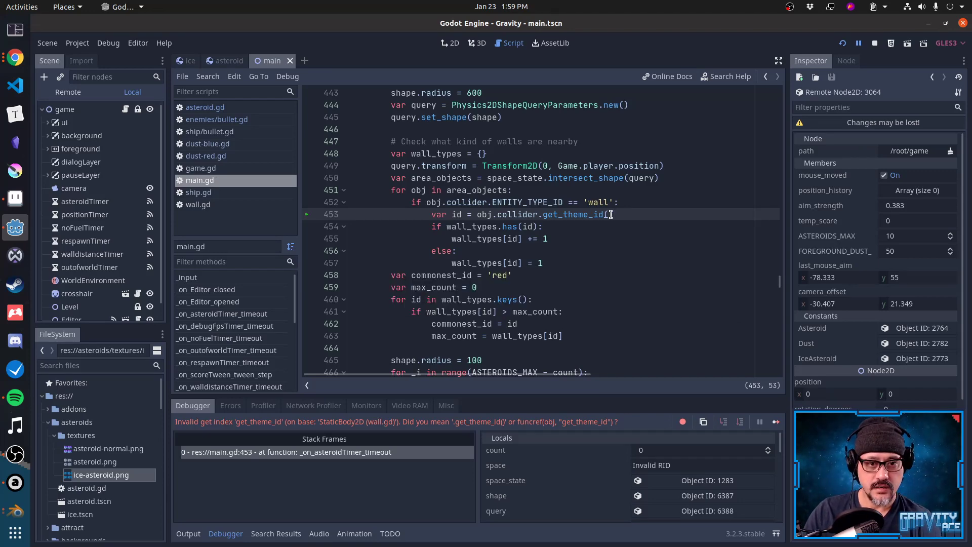
key(F5)
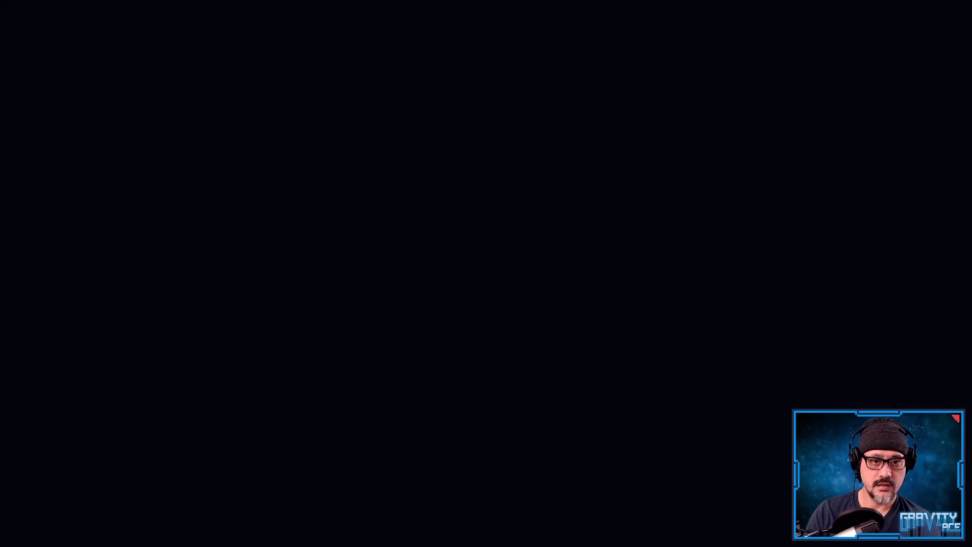
Reopen the level editor, load the unnamed 00-test level and start playing it.
key(Down)
key(Down)
key(Return)
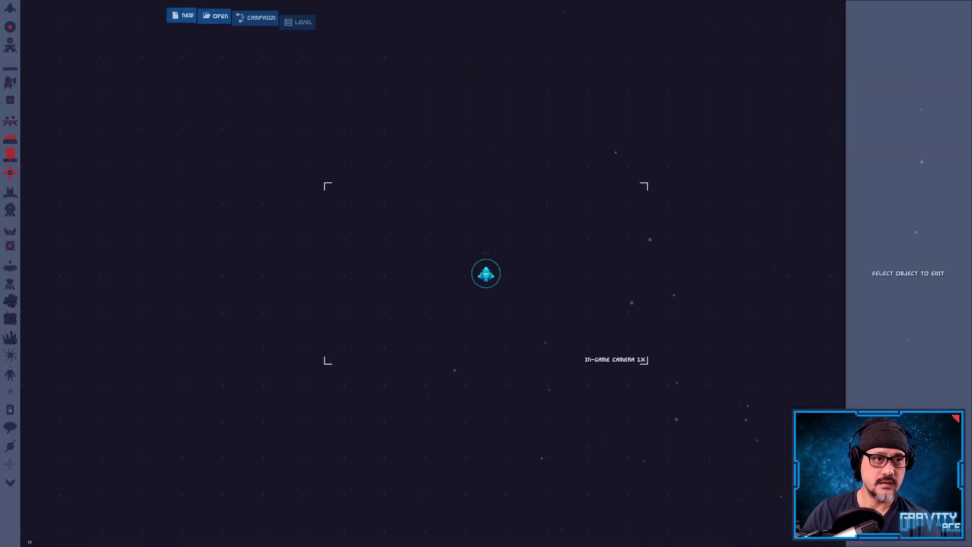
click(217, 16)
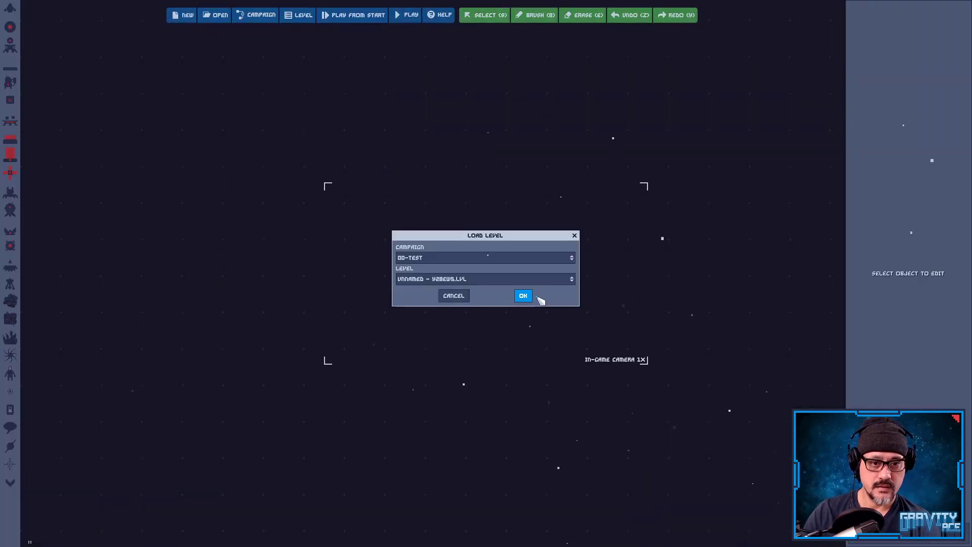
click(524, 295)
key(F5)
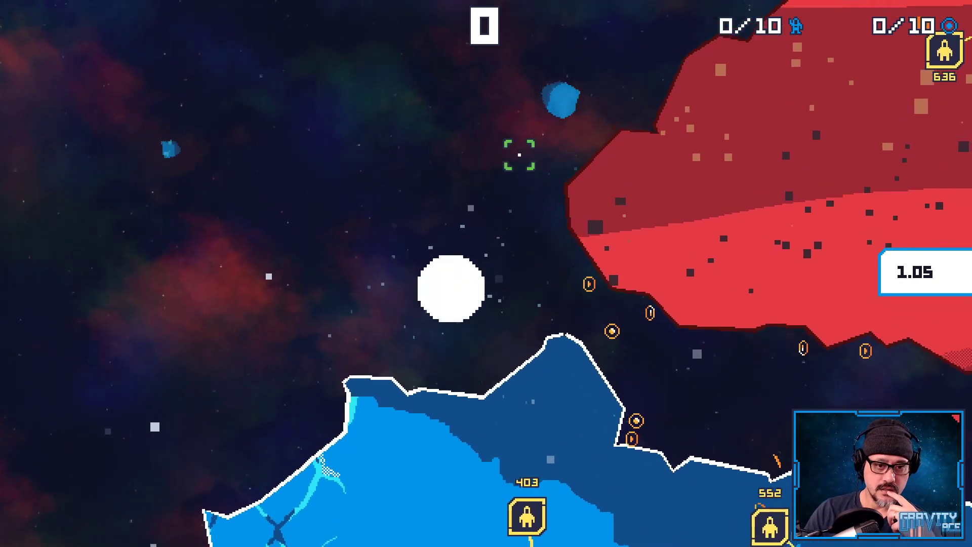
Fly the ship around the blue ice rocks and shoot nearby asteroids to examine which type spawns there.
key(w)
key(a)
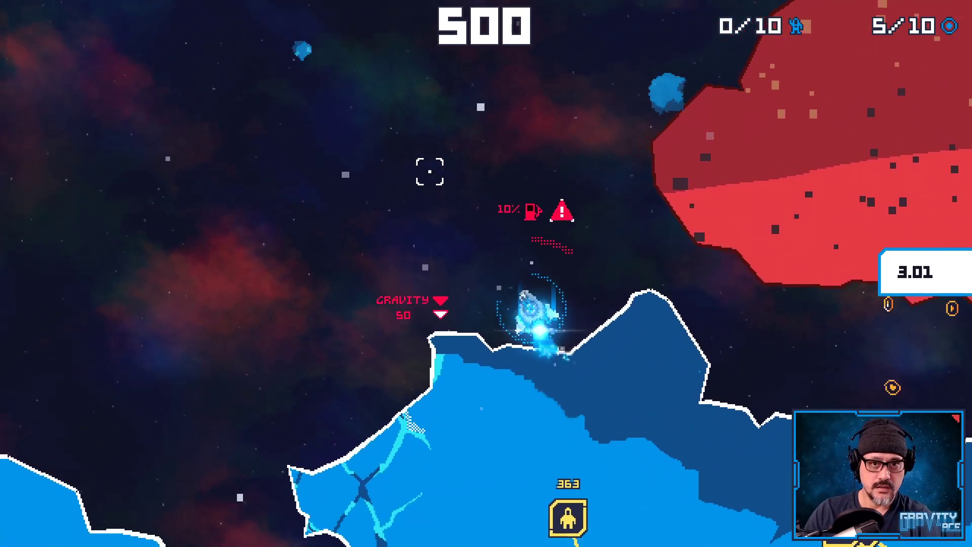
key(d)
key(w)
click(648, 125)
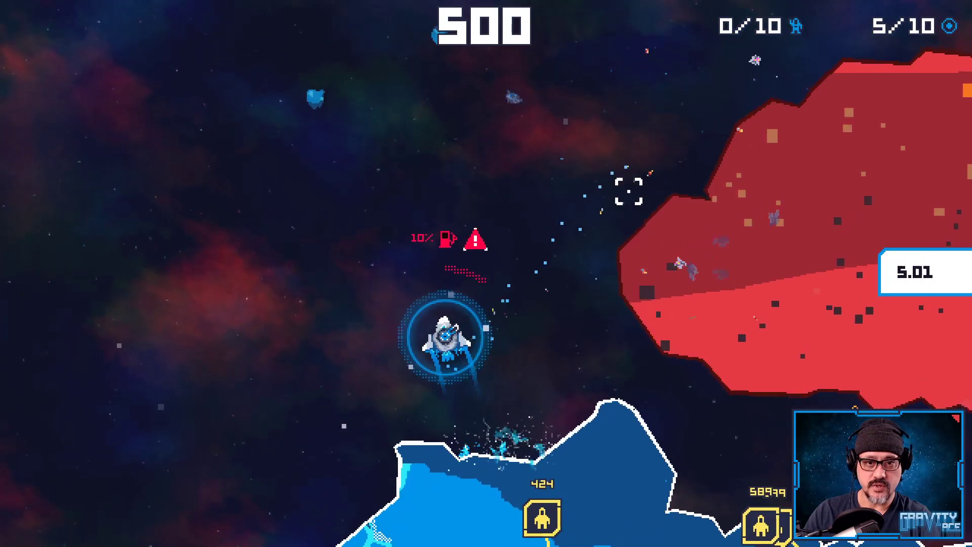
key(a)
key(a)
key(w)
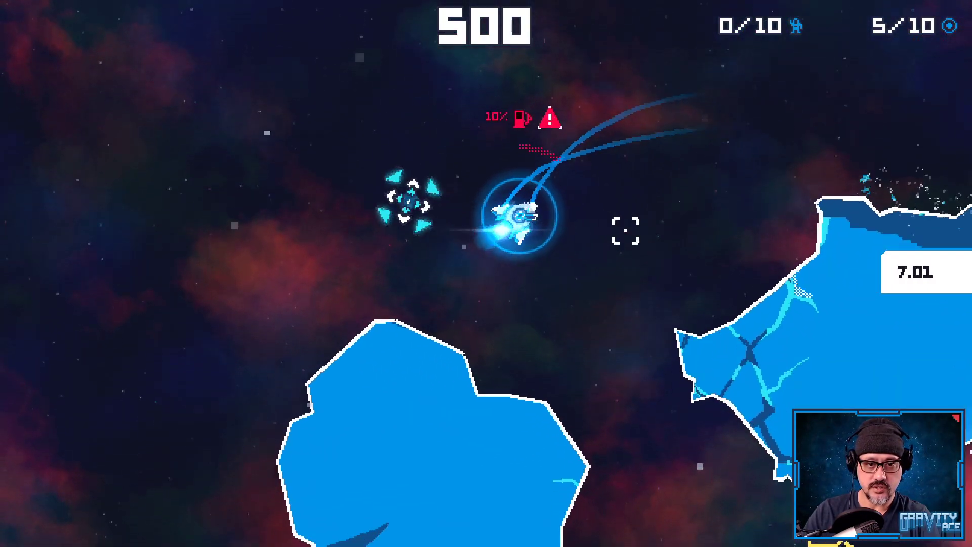
click(342, 265)
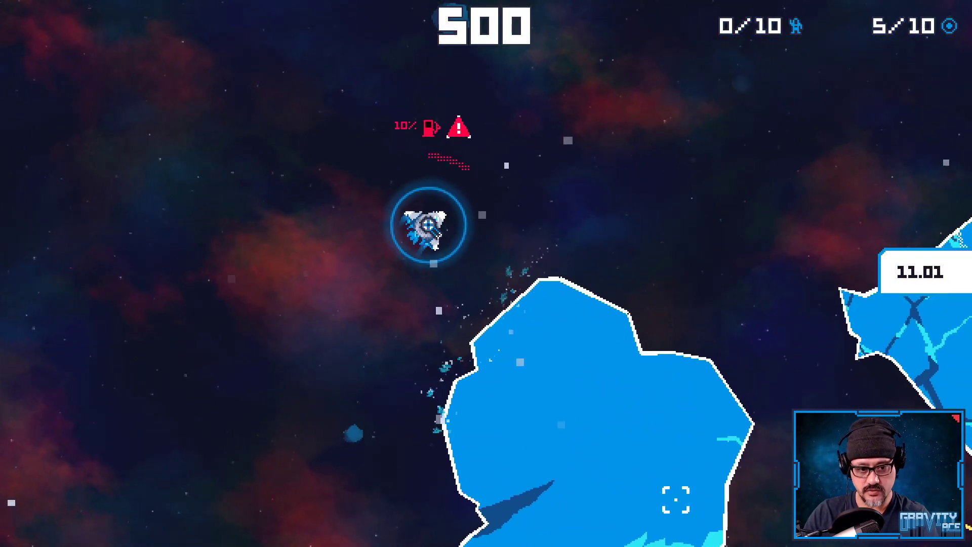
click(367, 466)
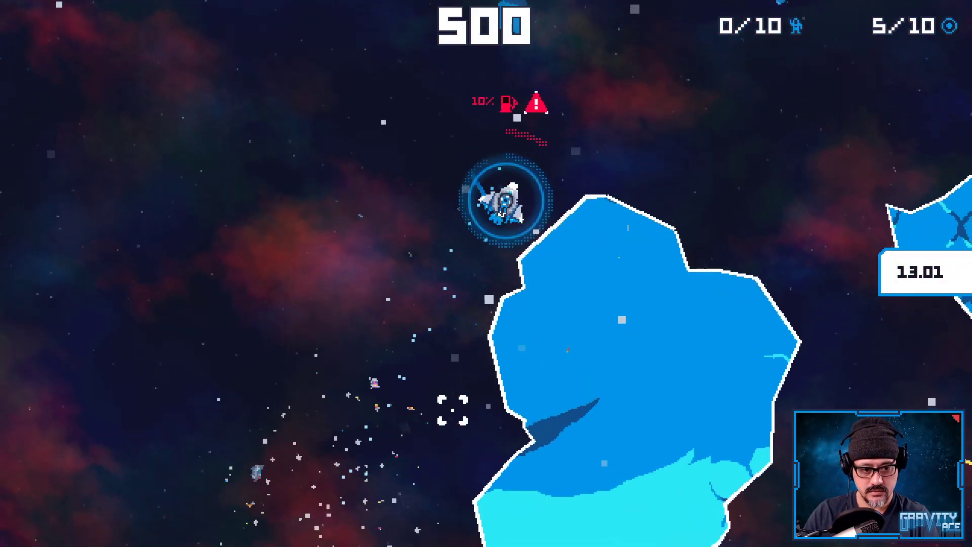
key(a)
key(w)
click(486, 397)
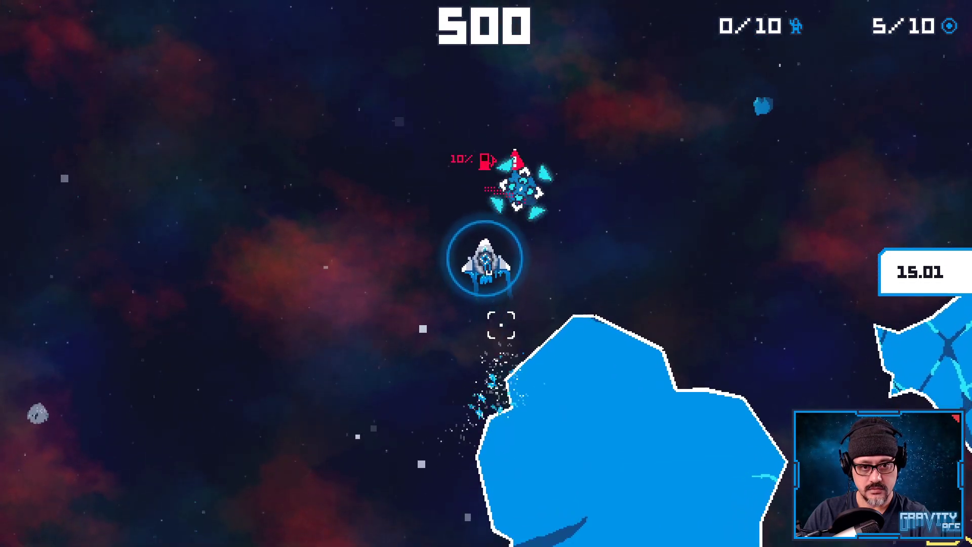
key(d)
key(w)
key(a)
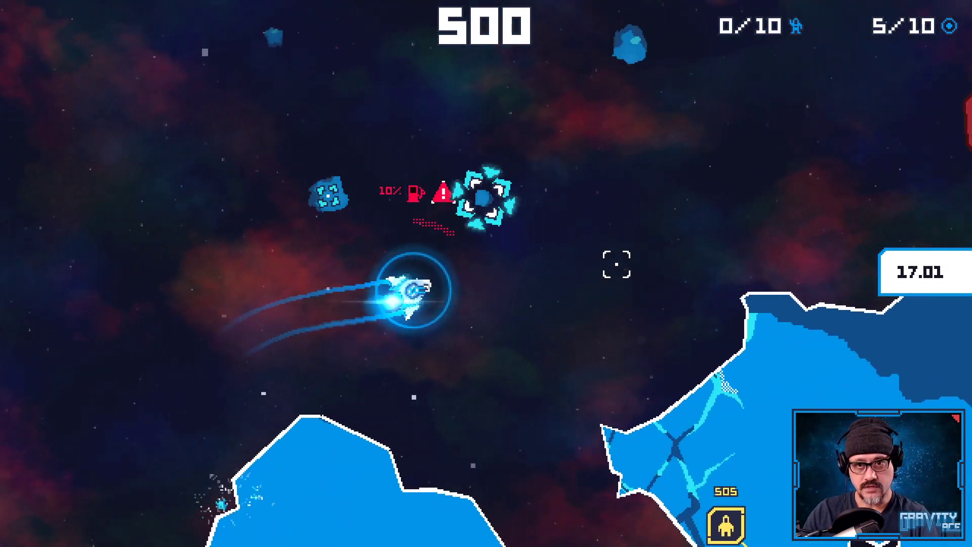
Fly up over the first red rock and shoot at the asteroids in the open space around it.
key(d)
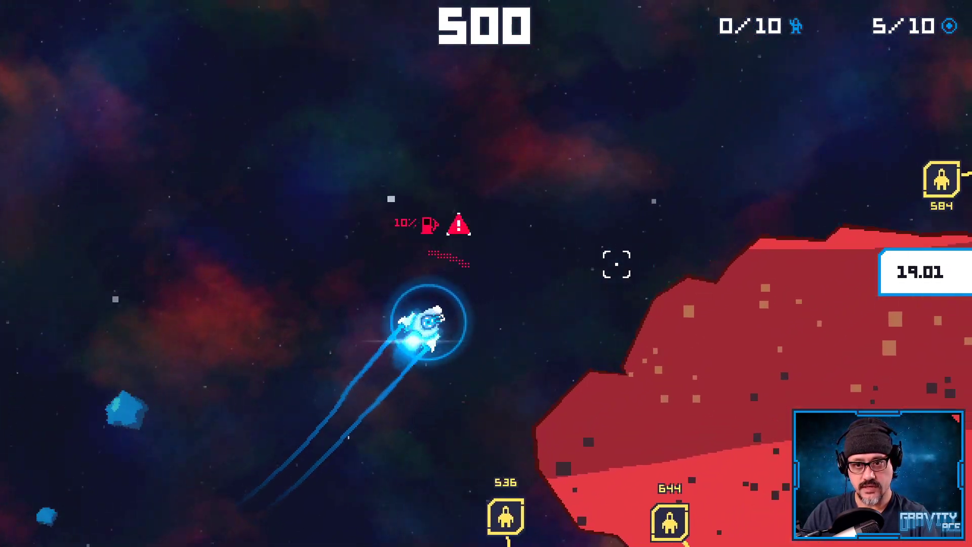
key(a)
key(w)
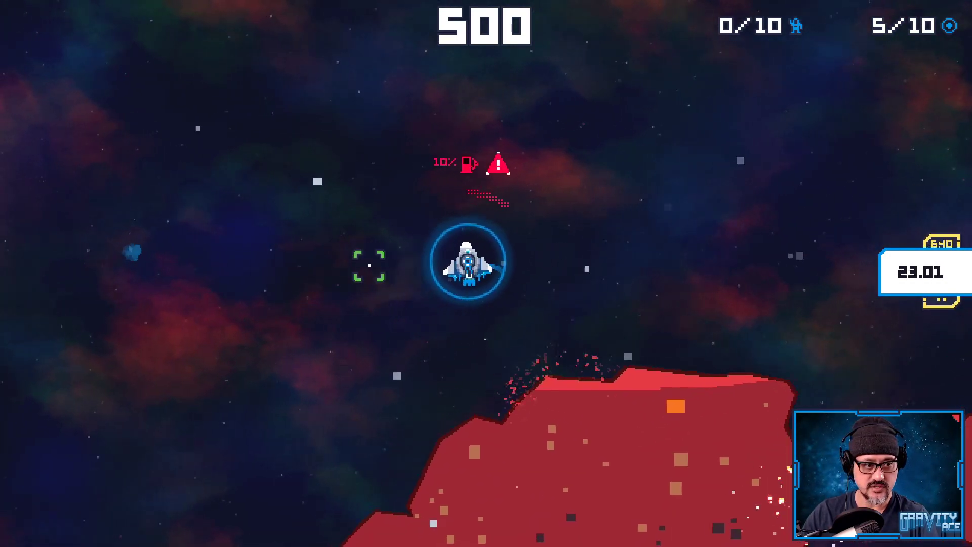
click(217, 233)
key(w)
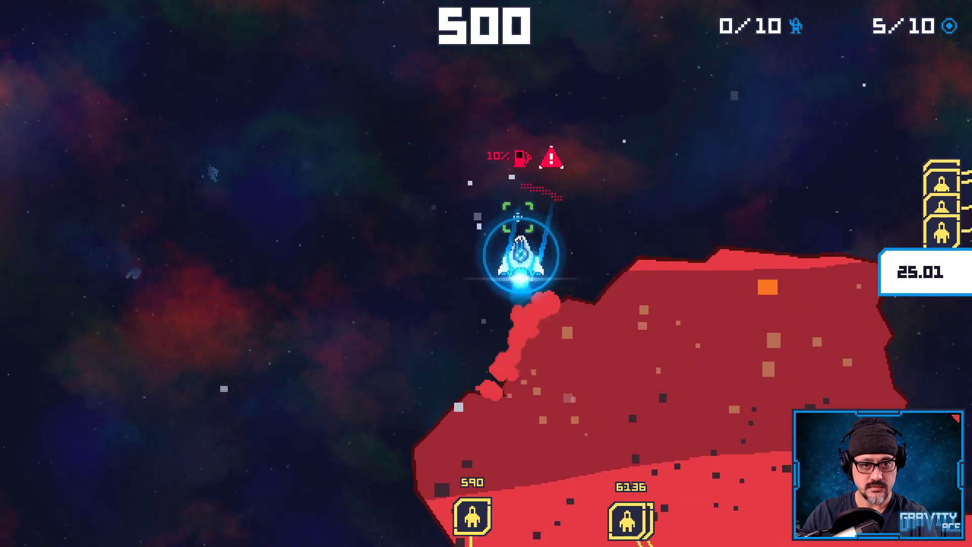
key(d)
click(659, 226)
click(659, 141)
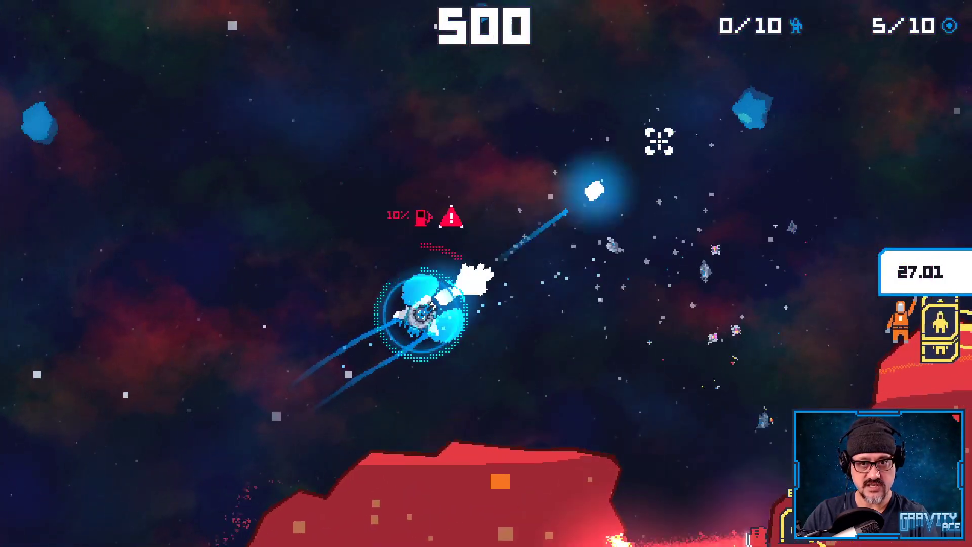
click(175, 268)
click(195, 308)
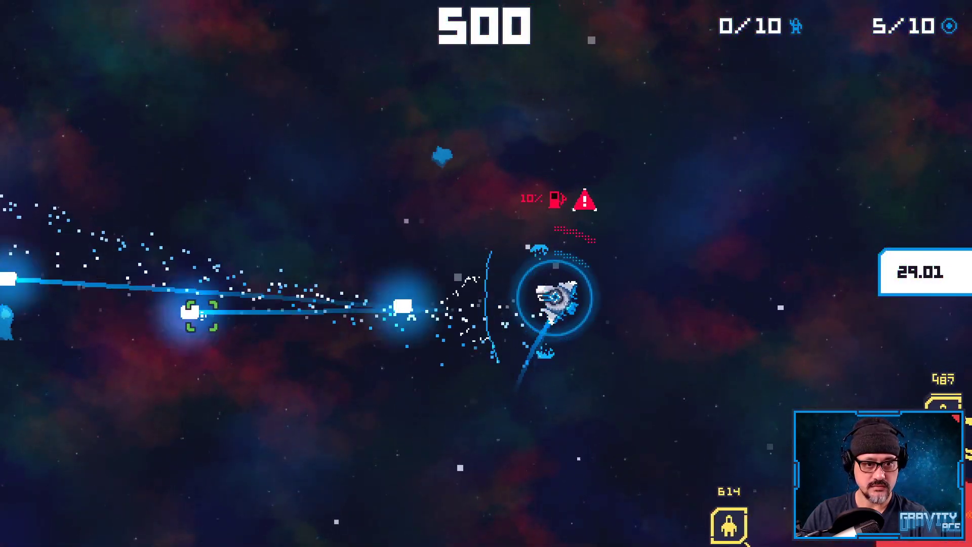
click(343, 169)
key(w)
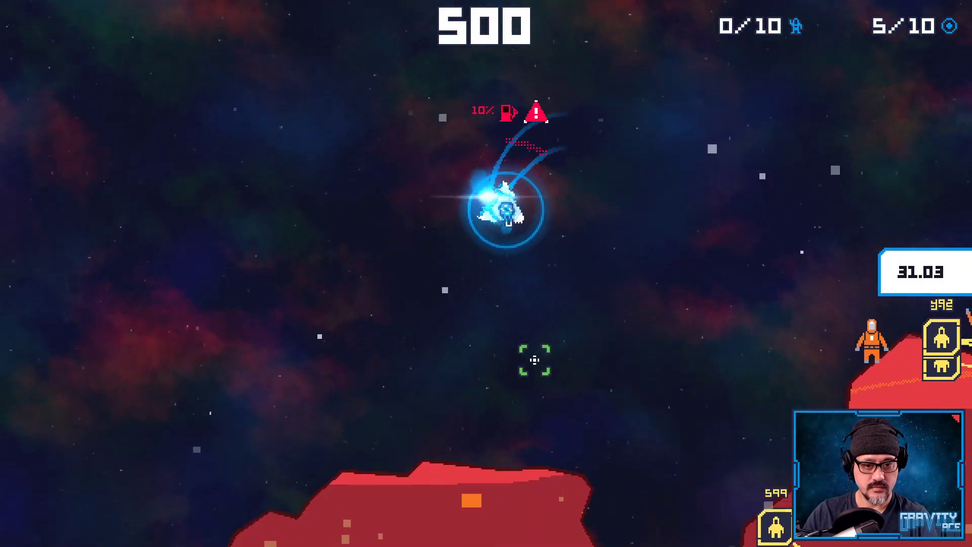
Fly to the red rock with the astronauts and rescue the first two, examining the asteroids that spawn nearby.
key(w)
key(w)
key(d)
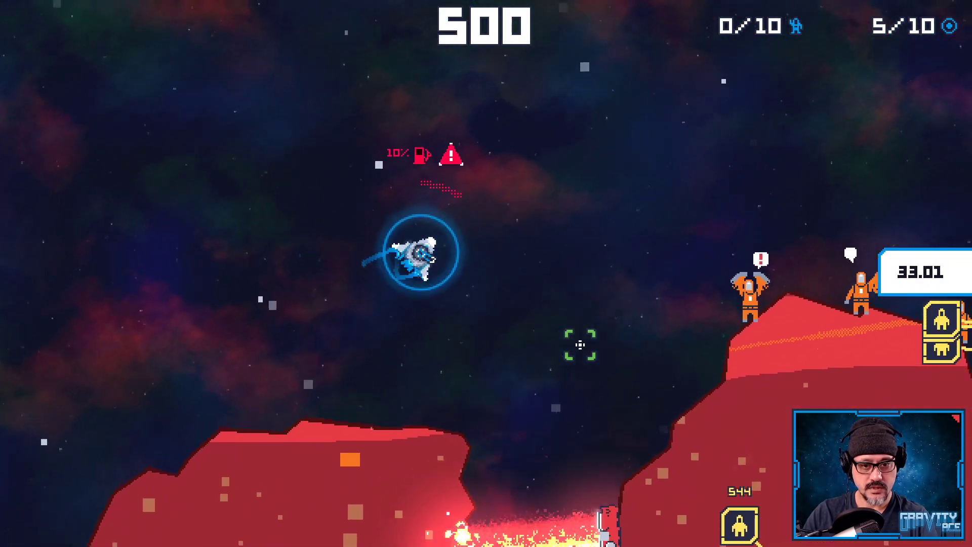
key(a)
key(w)
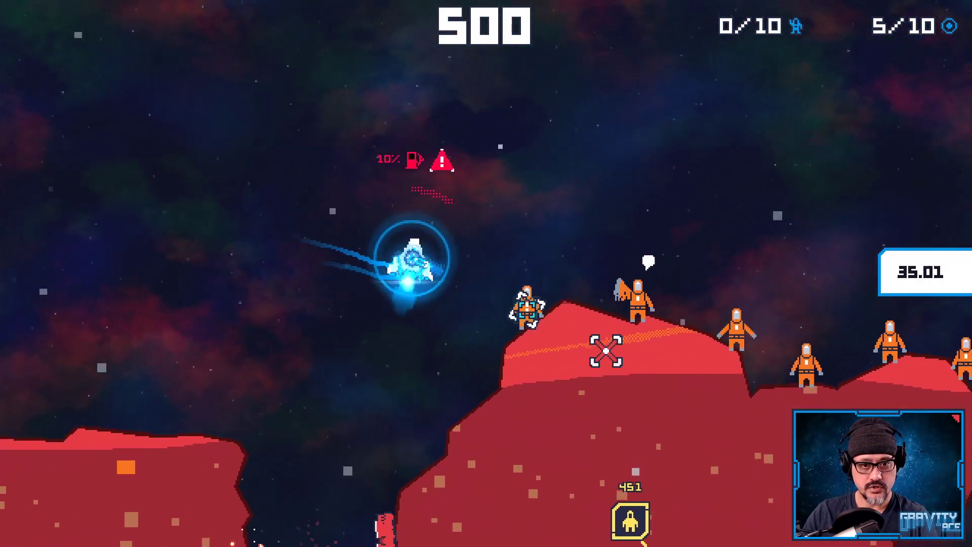
key(w)
key(a)
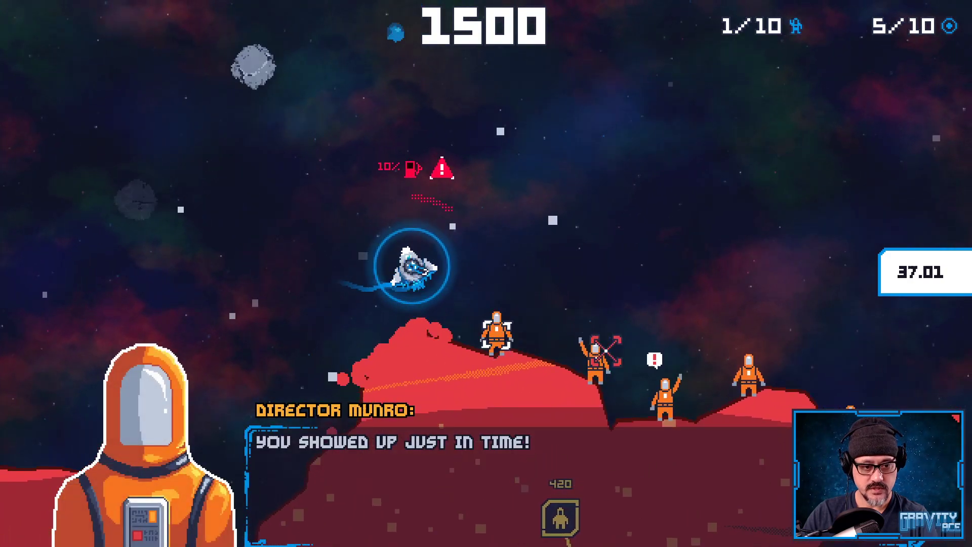
key(a)
key(d)
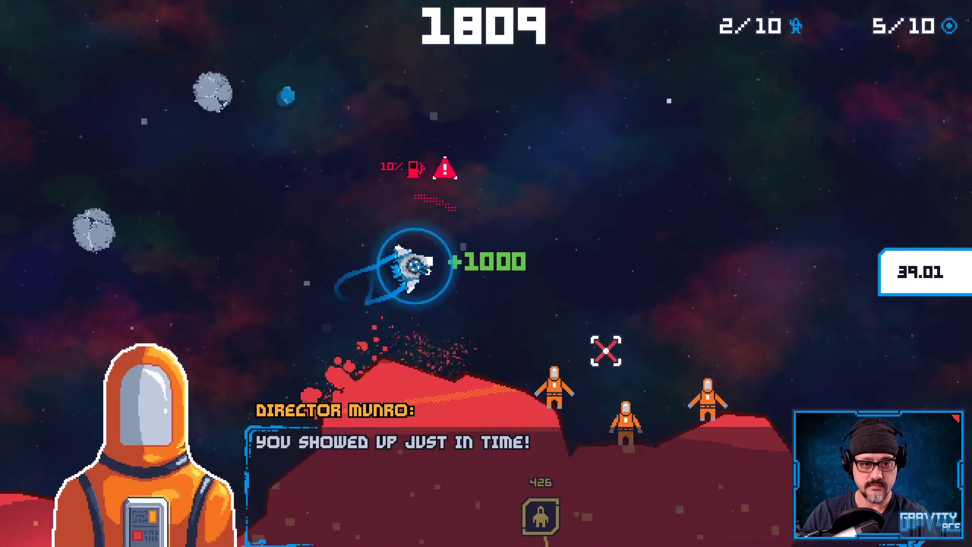
key(d)
key(w)
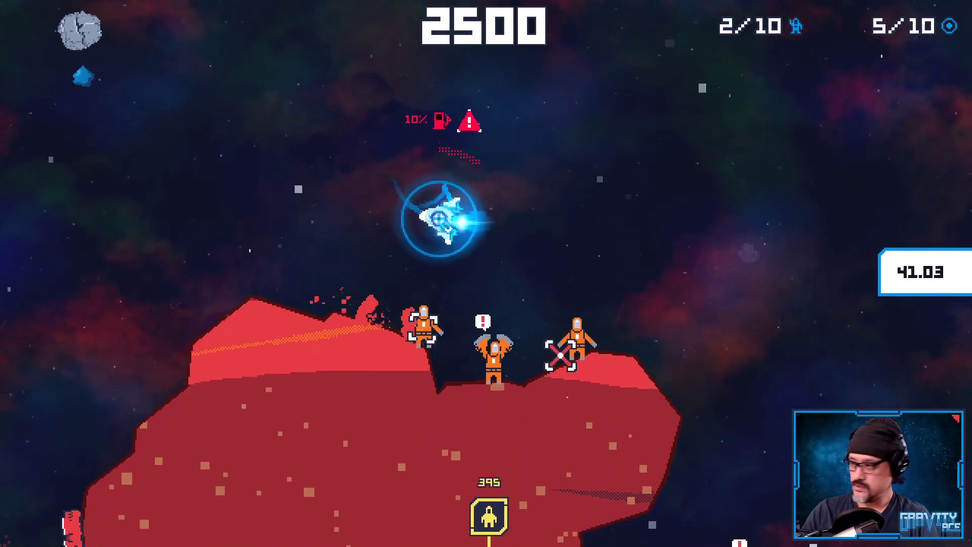
Rescue three more astronauts along the red rock's surface while checking the asteroid type near red walls.
key(d)
key(w)
key(d)
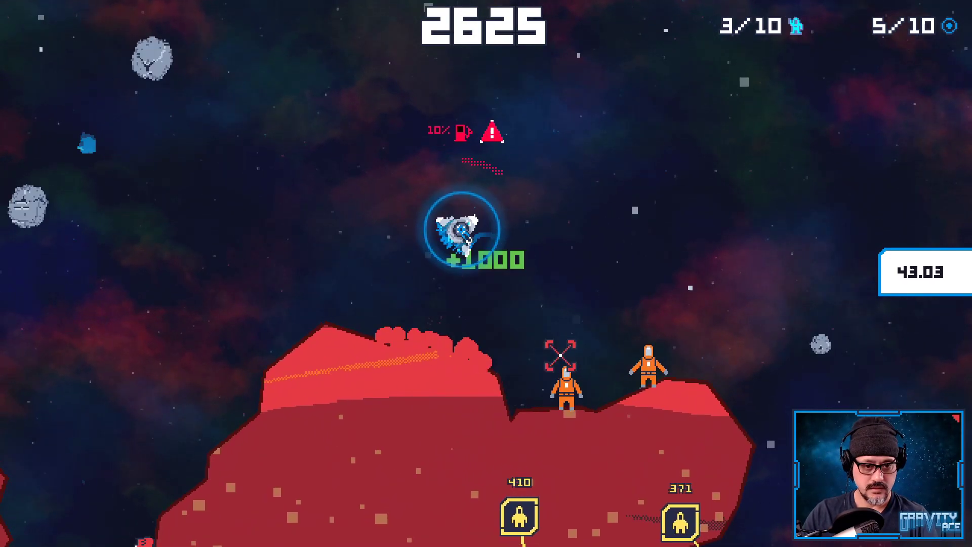
key(w)
key(w)
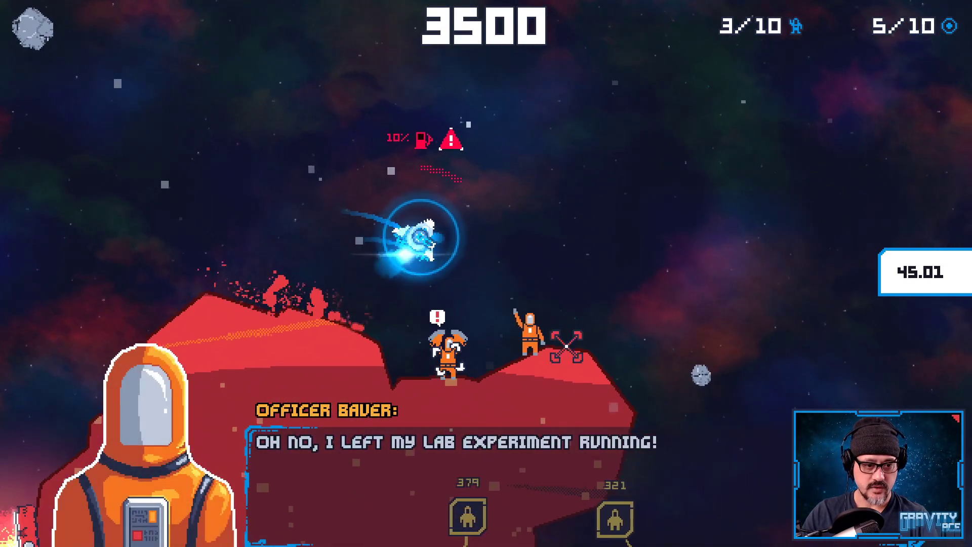
key(a)
key(w)
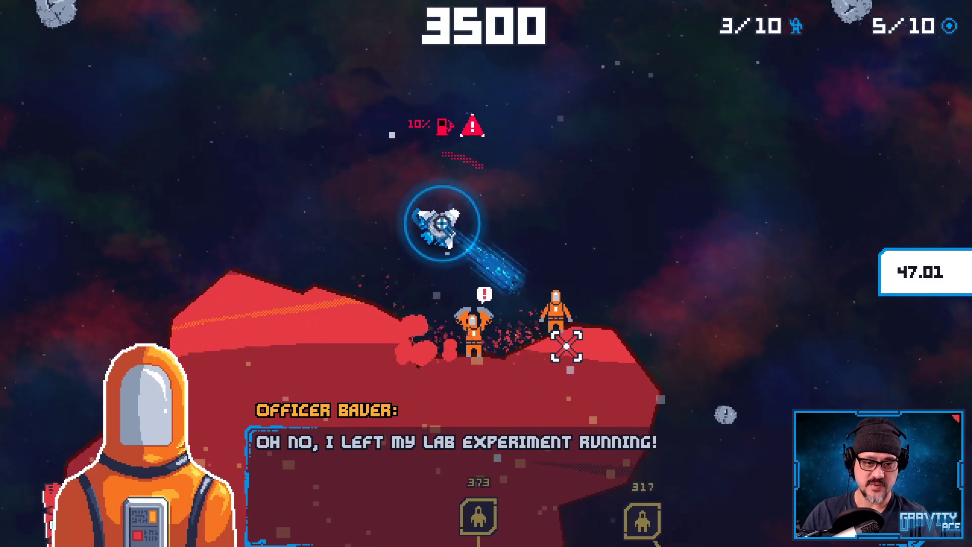
key(d)
key(w)
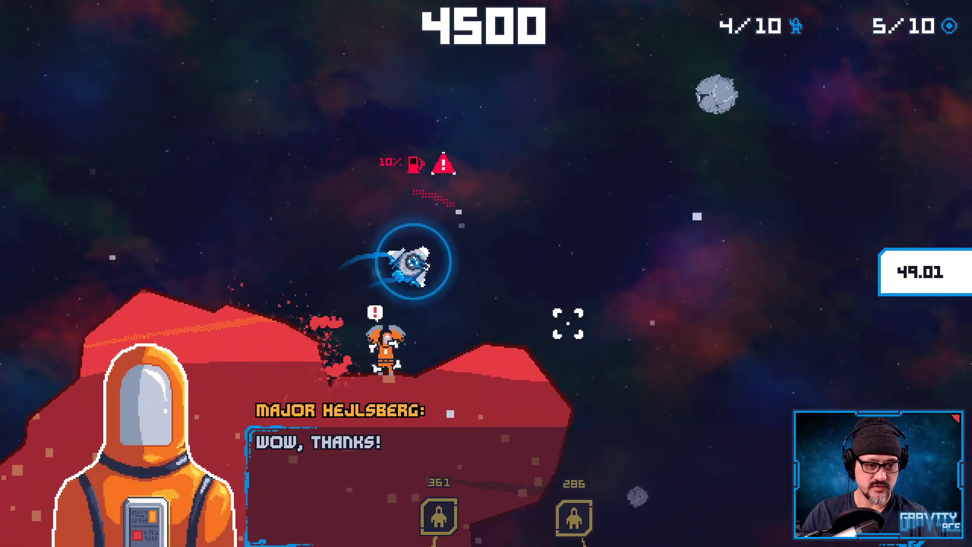
key(a)
key(w)
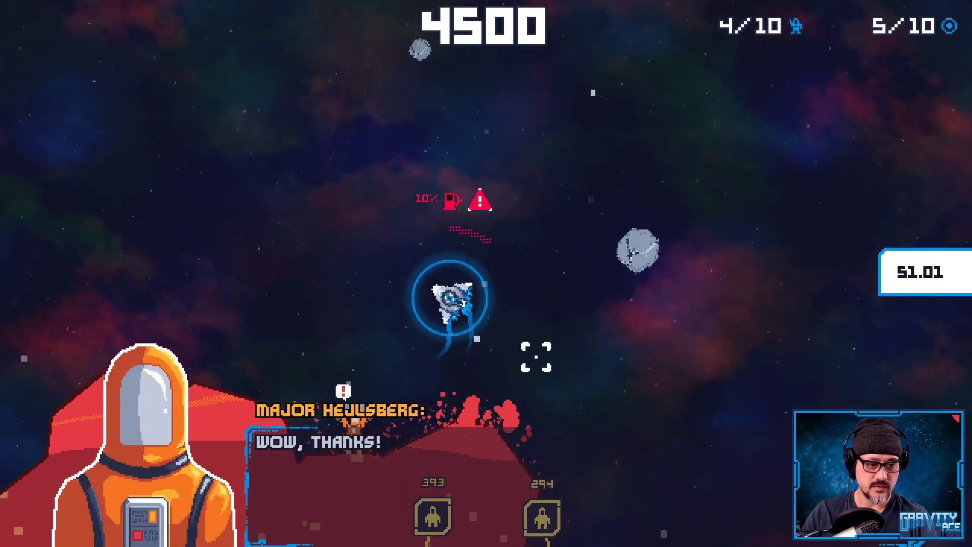
key(a)
key(w)
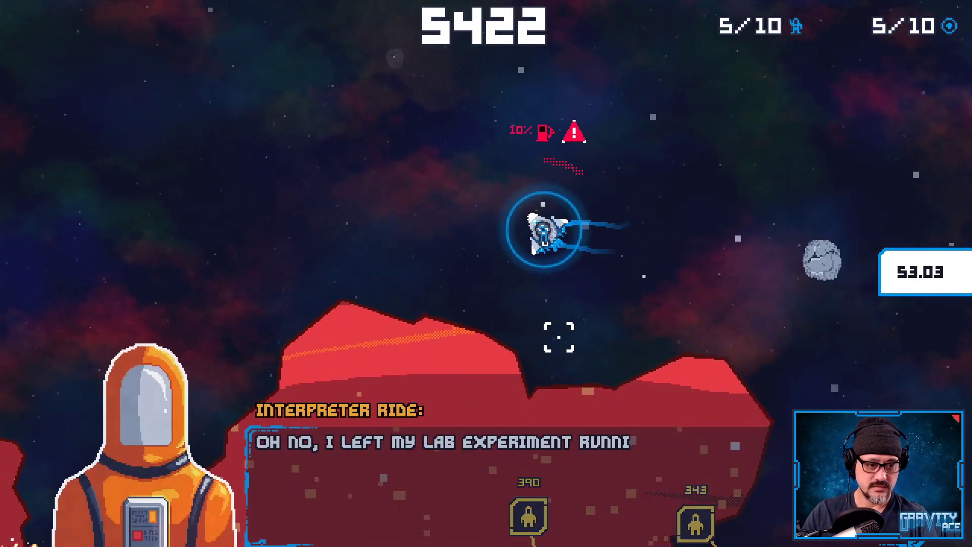
click(559, 336)
key(w)
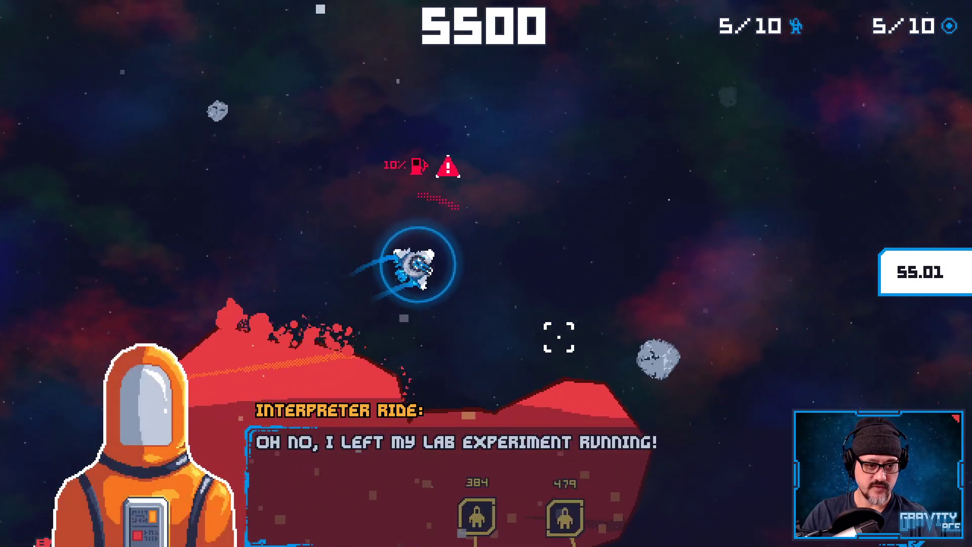
Shoot the asteroid beside the red rock and fly down around its edge to rescue the astronaut on the lower ledge.
click(564, 332)
key(w)
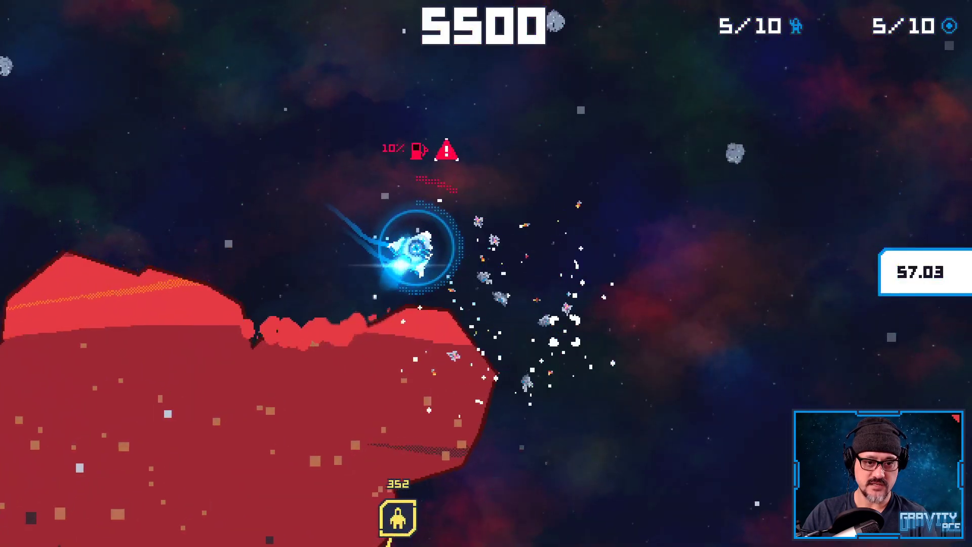
key(d)
key(w)
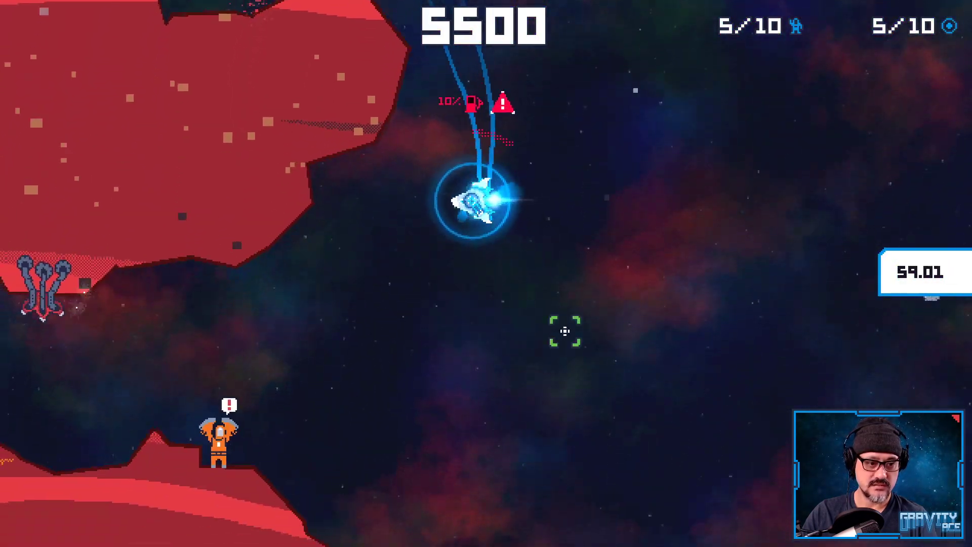
key(d)
key(w)
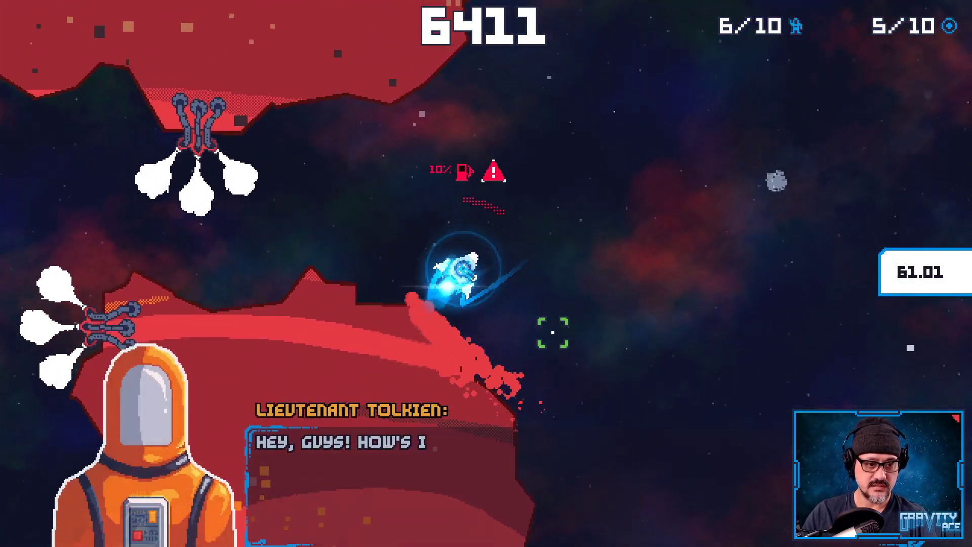
Fly from the lower ledge back up over the red rock and shoot an asteroid in the open space above it.
key(w)
key(a)
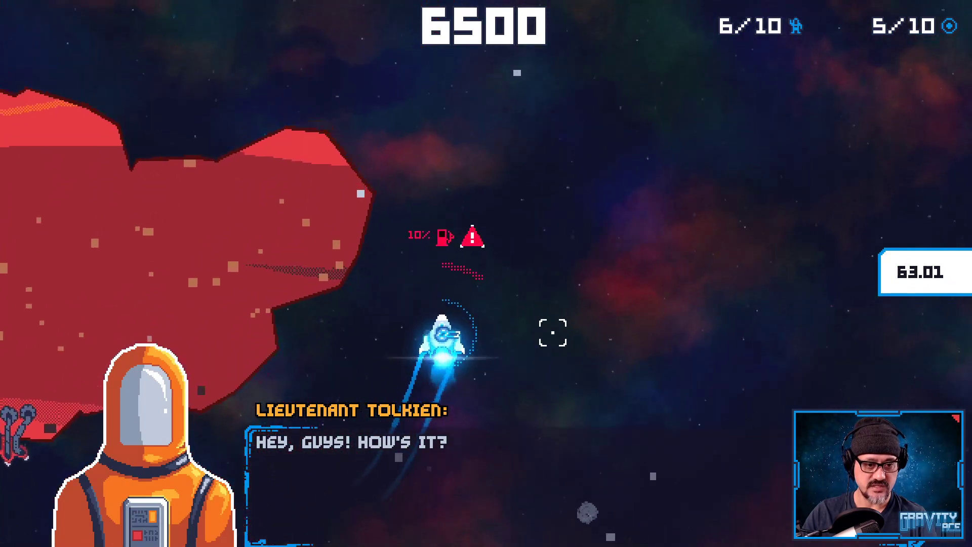
key(a)
key(w)
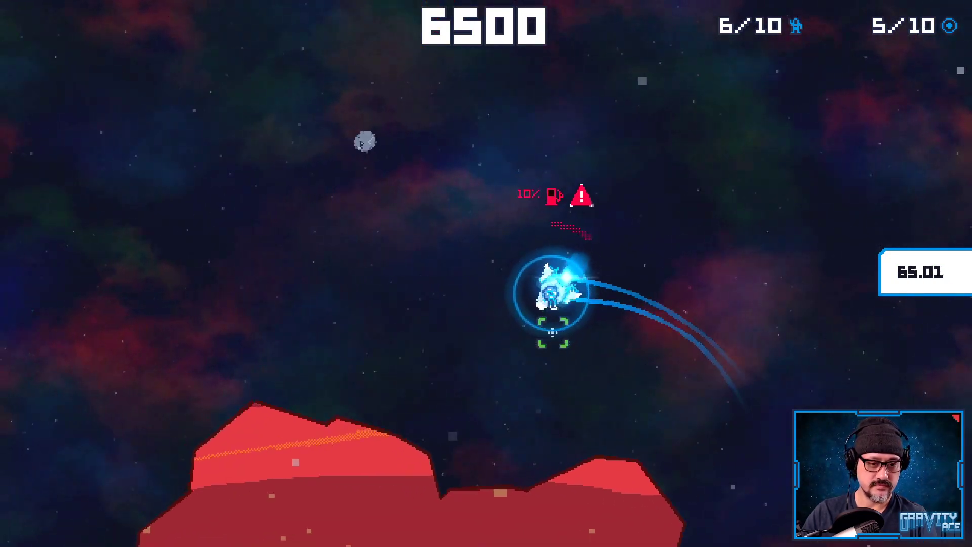
key(w)
key(d)
drag(553, 333, 765, 139)
key(w)
key(d)
click(610, 124)
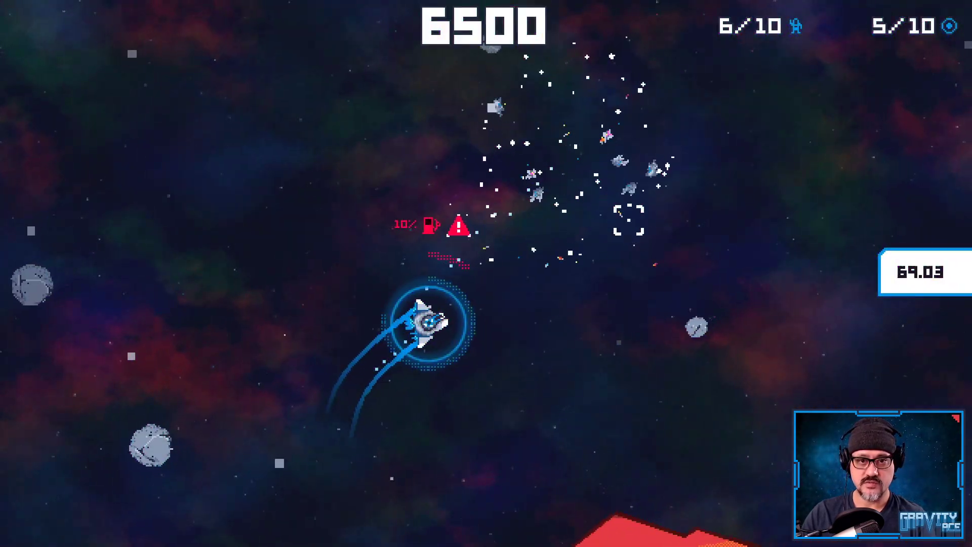
Fly to the gap between the two red rocks and shoot the asteroids around it to examine their type.
key(d)
key(w)
click(620, 224)
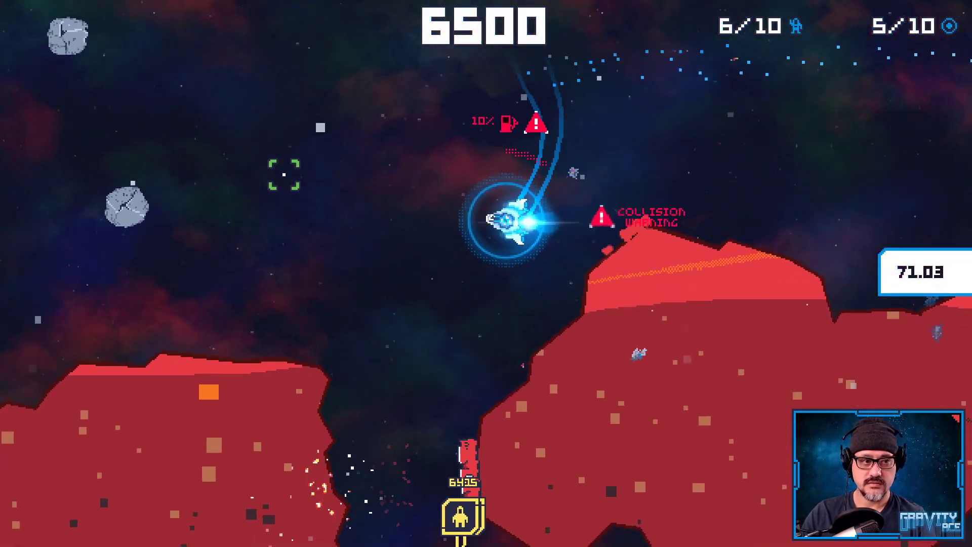
click(288, 164)
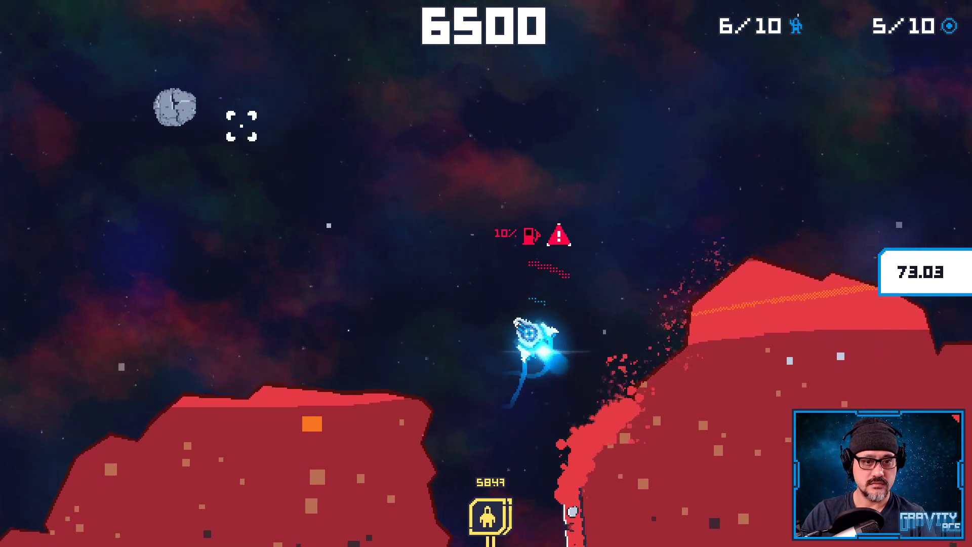
click(243, 157)
click(276, 248)
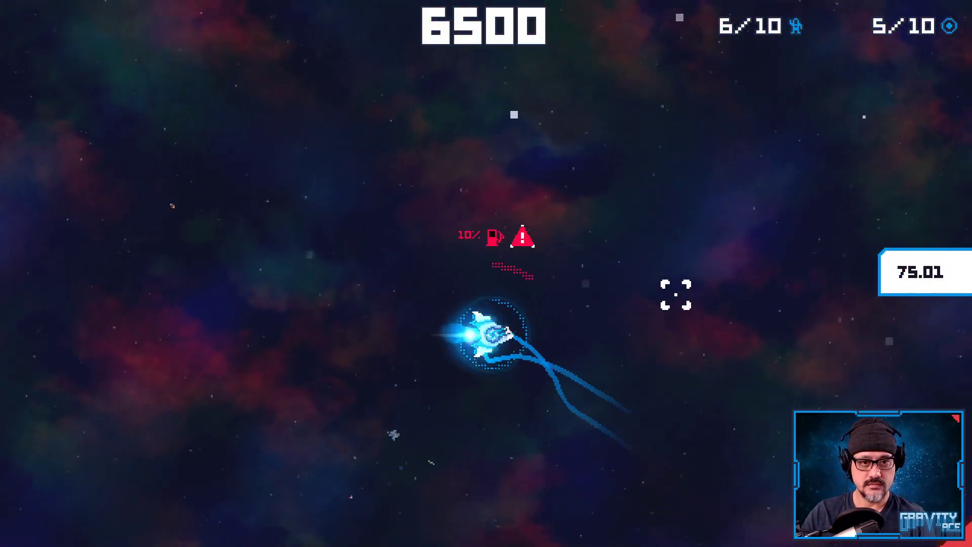
click(568, 354)
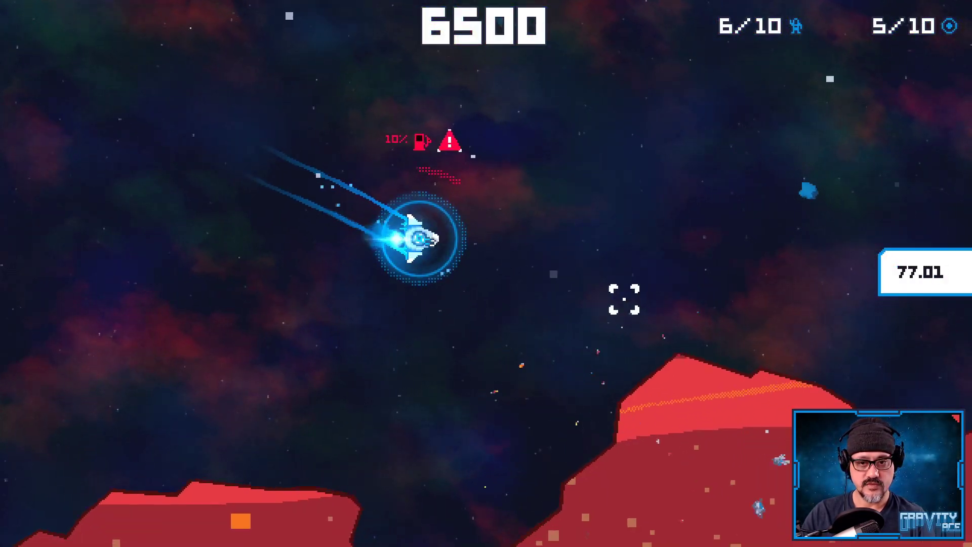
Fly back above the larger red rock's peak and shoot the enemy and the asteroid behind the ship.
key(w)
click(673, 229)
click(200, 114)
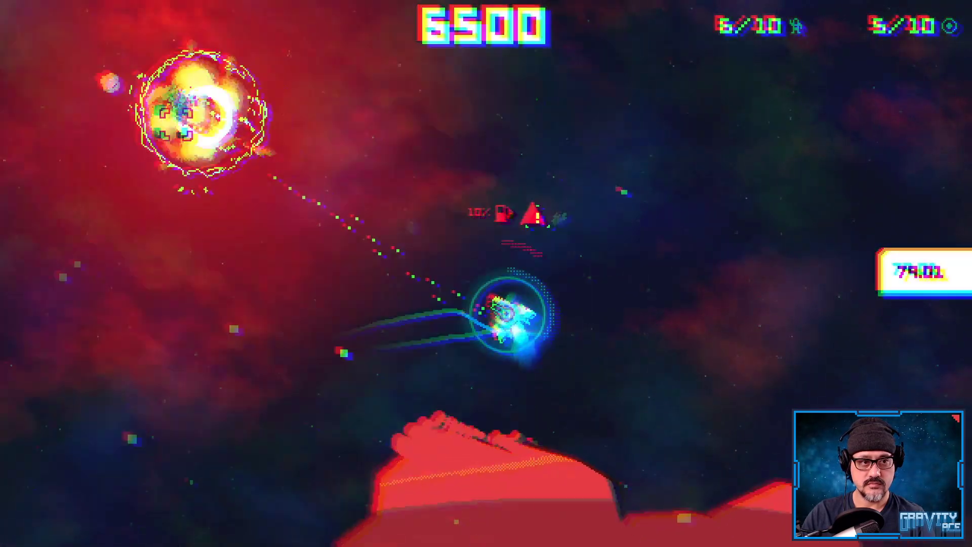
key(a)
click(144, 84)
key(d)
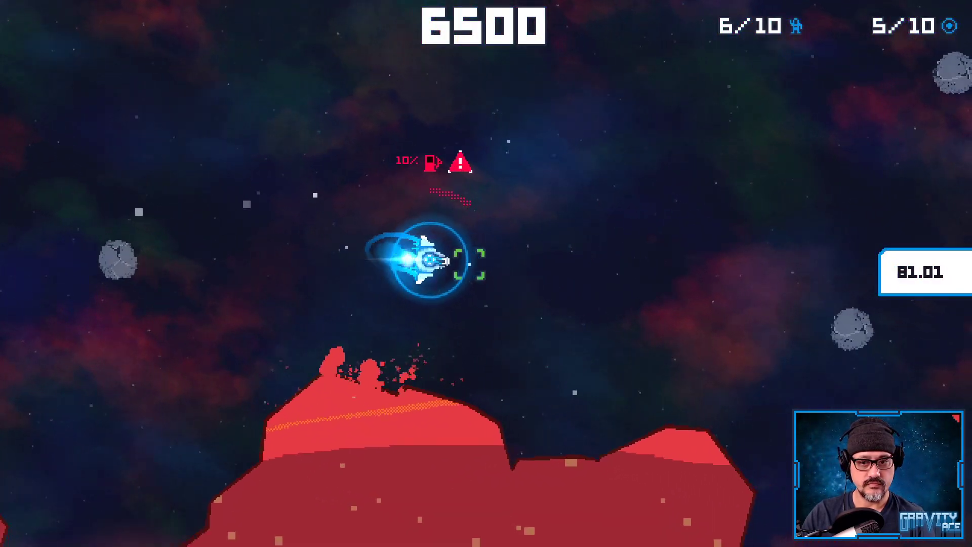
Shoot the large asteroids in the open space beyond the larger red rock to check which type spawns there.
key(w)
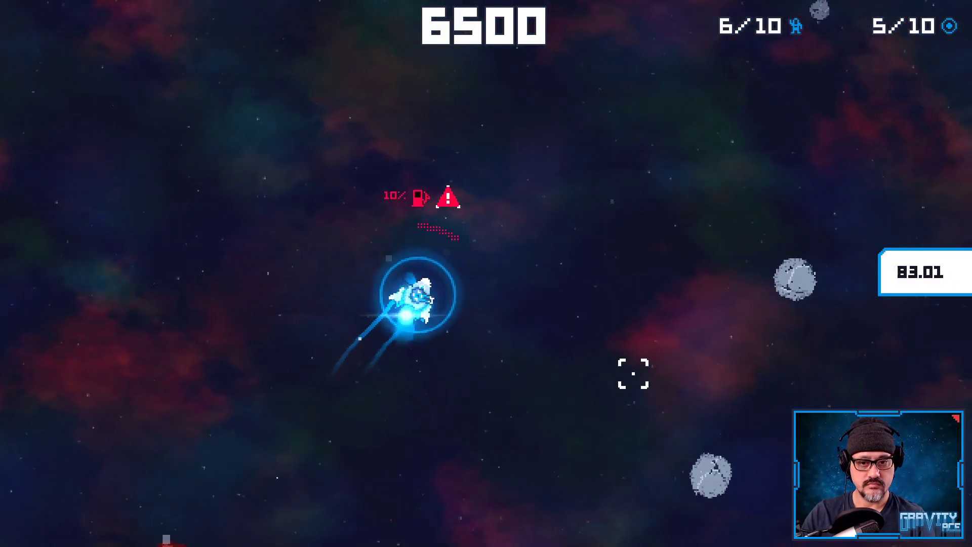
click(611, 419)
key(d)
click(640, 293)
key(w)
key(d)
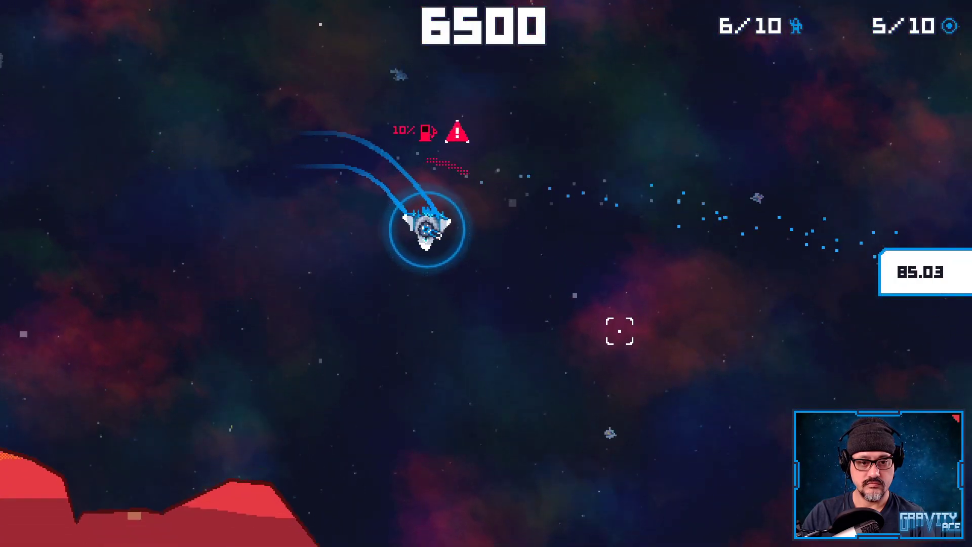
Fly down along the larger red rock's outer edge and back up, examining the asteroids that drift beside it.
key(d)
key(w)
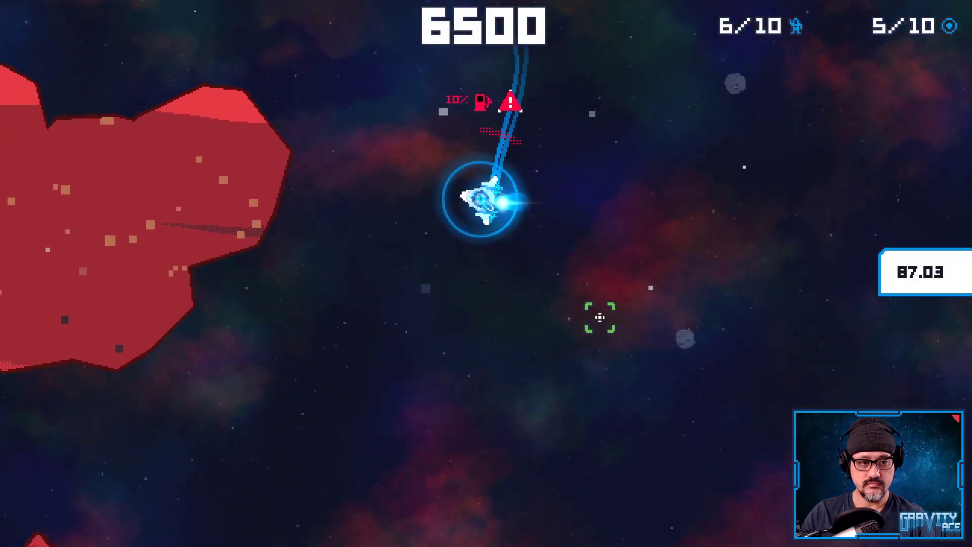
key(d)
key(w)
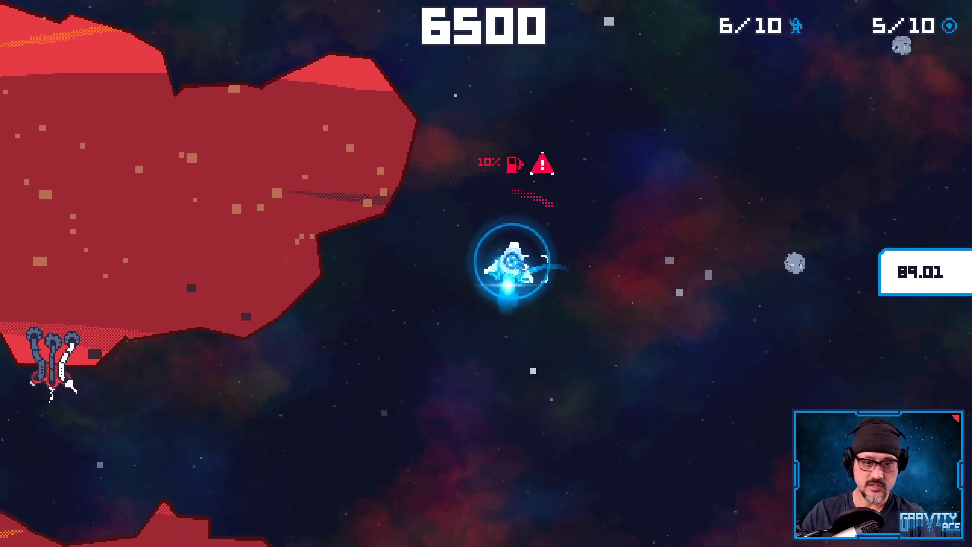
key(d)
key(w)
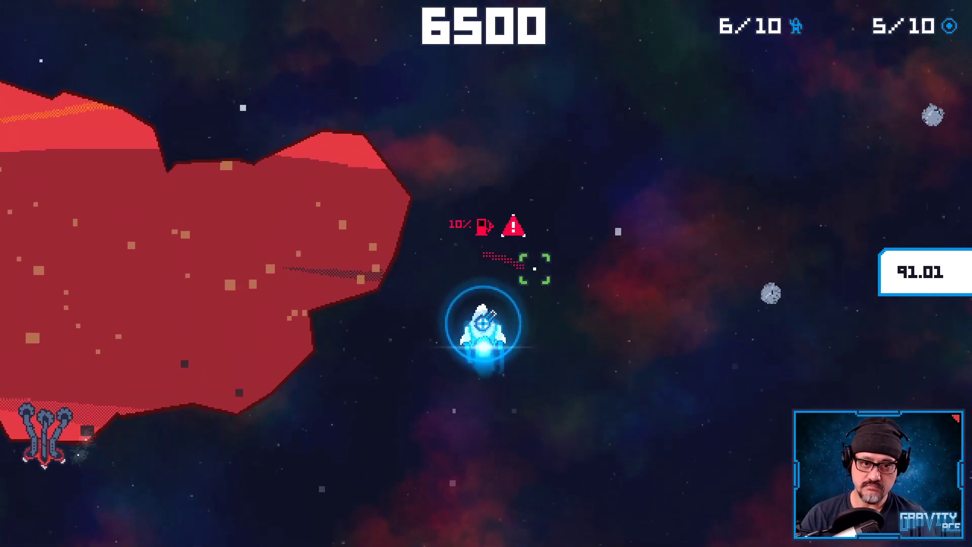
Fly across the tops of both red rocks to the open space beyond, comparing the asteroid types that spawn.
key(a)
key(w)
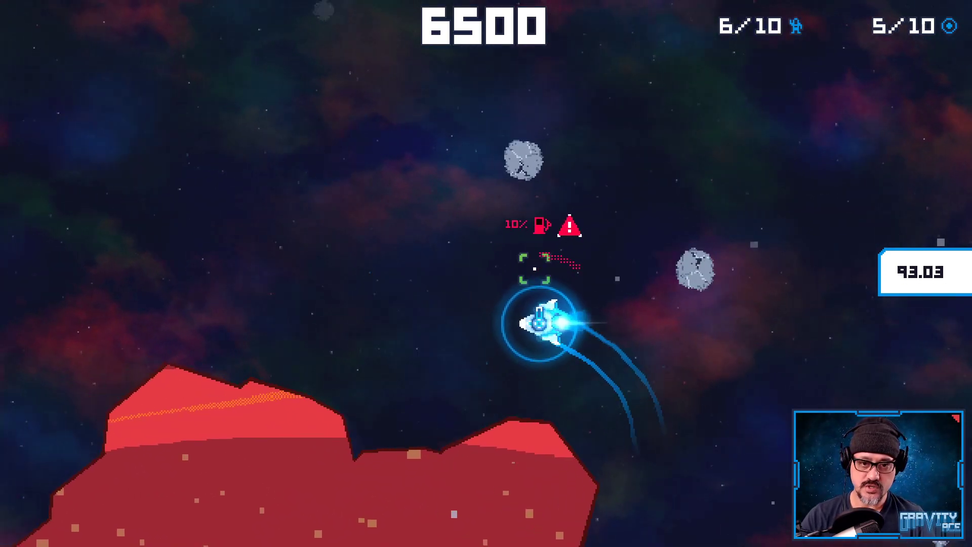
key(d)
key(w)
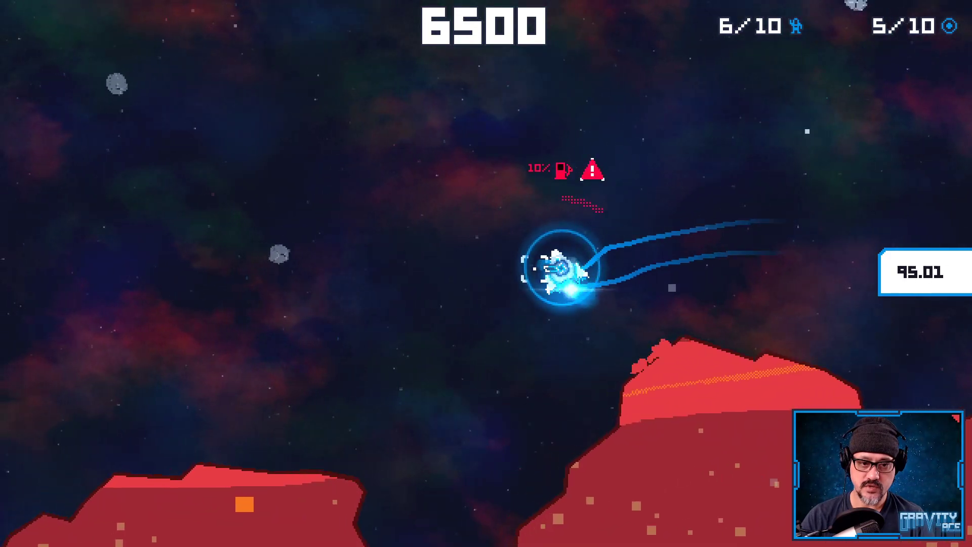
key(a)
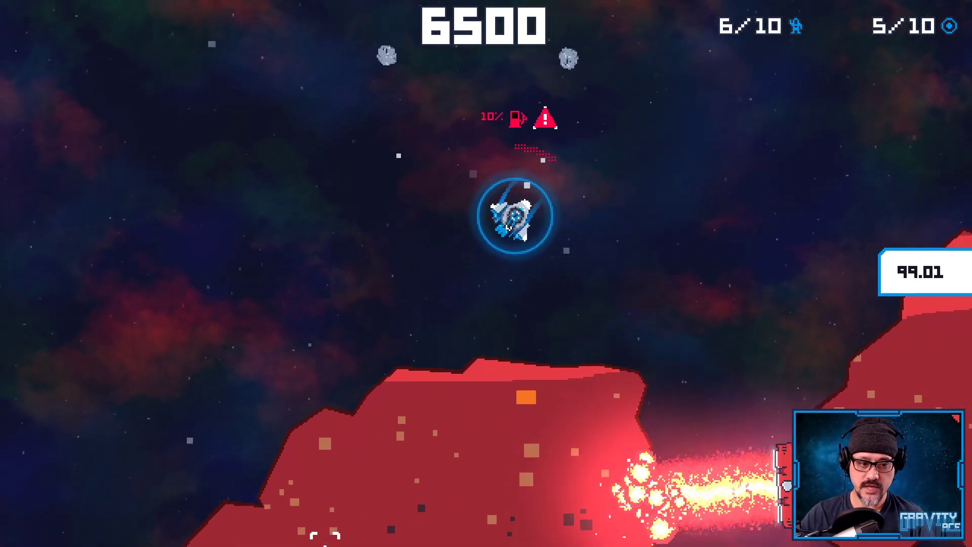
key(w)
key(a)
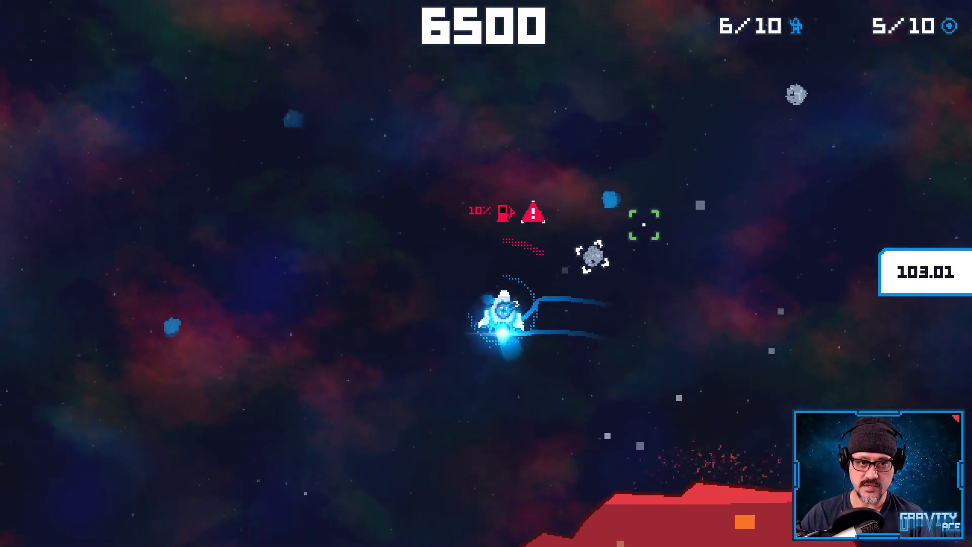
Shoot the enemy and the mixed asteroids in the open space between the red rock and the blue ice rocks.
click(643, 240)
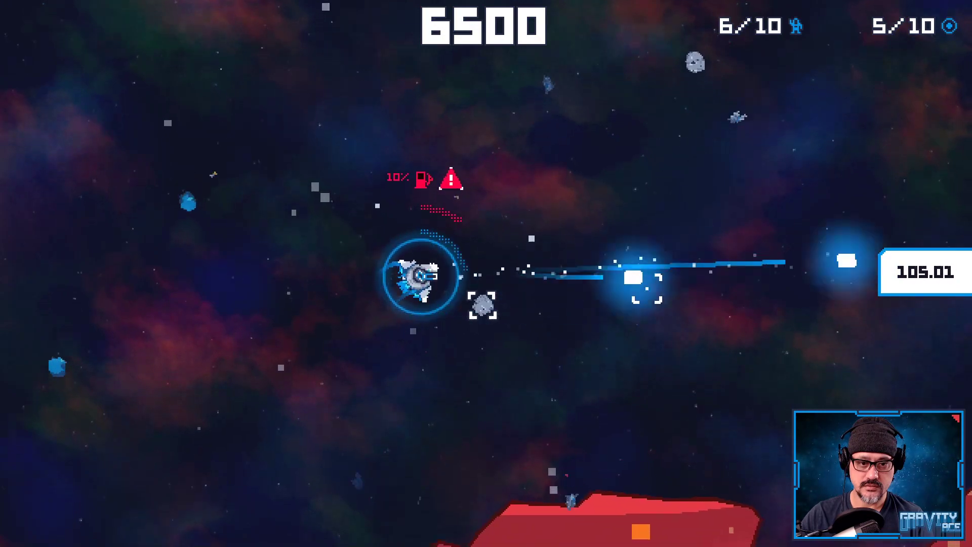
click(638, 284)
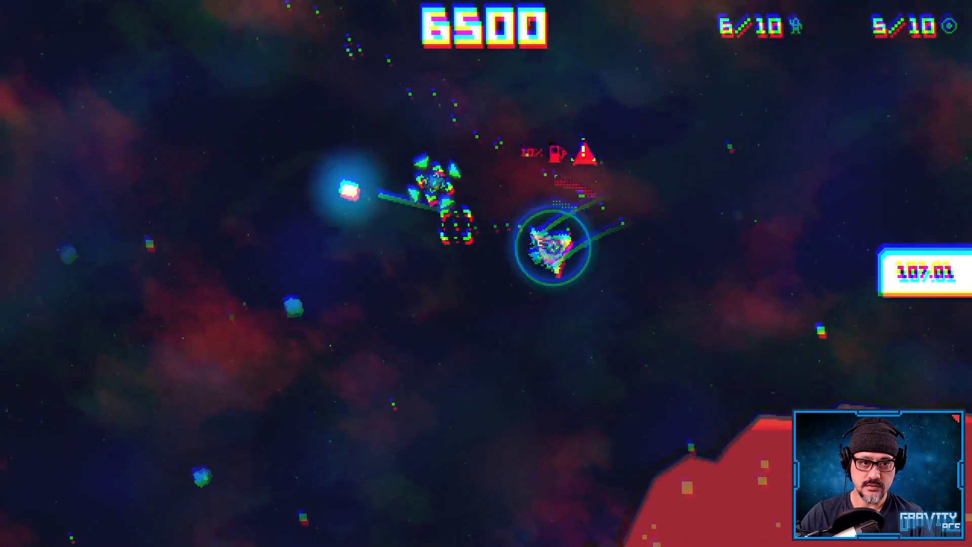
click(450, 243)
click(445, 238)
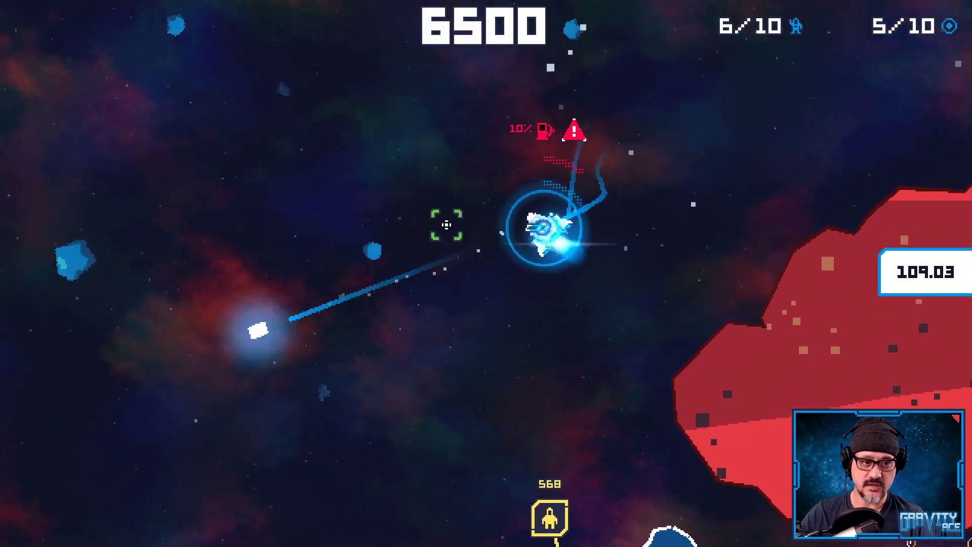
click(452, 221)
click(447, 217)
click(450, 205)
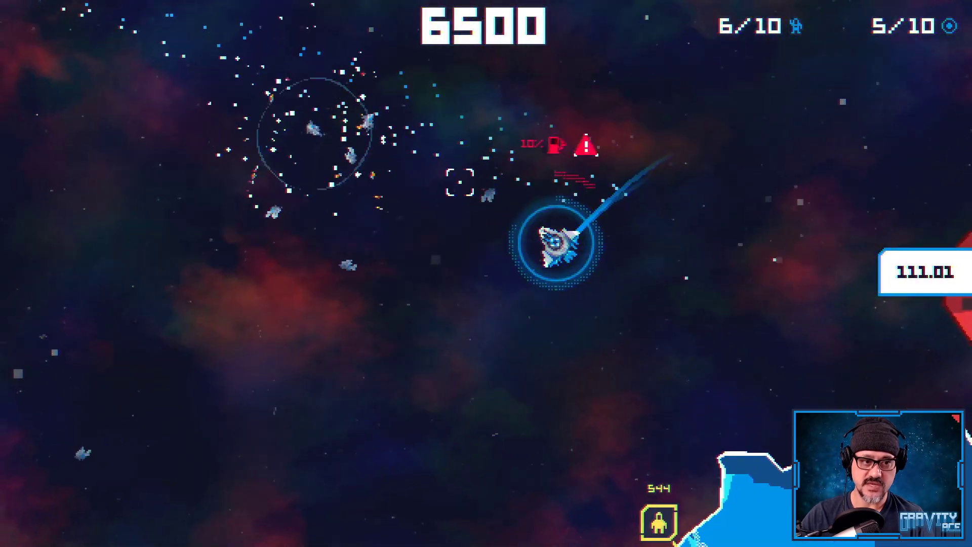
Fly down through the passage between the two blue ice rocks and return above them, checking for nearby asteroids.
key(d)
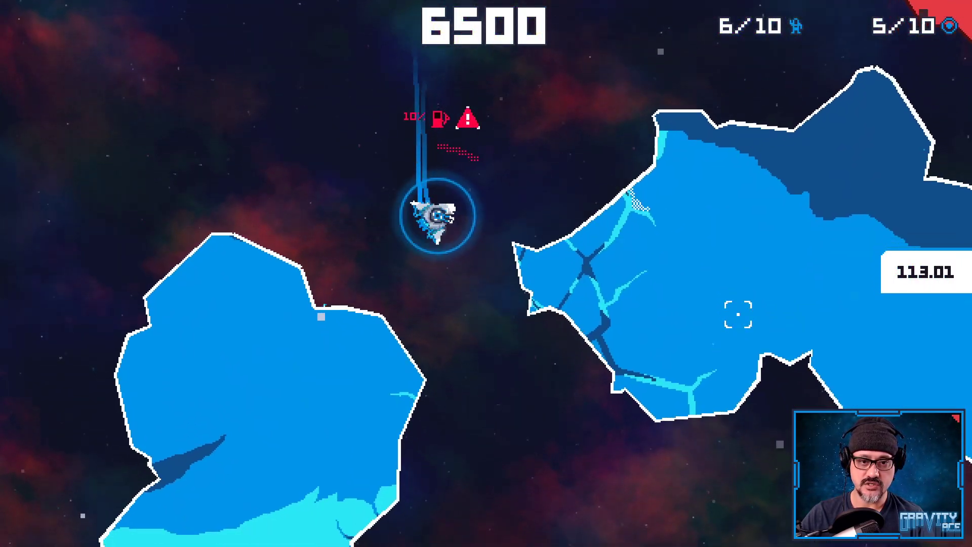
key(d)
key(w)
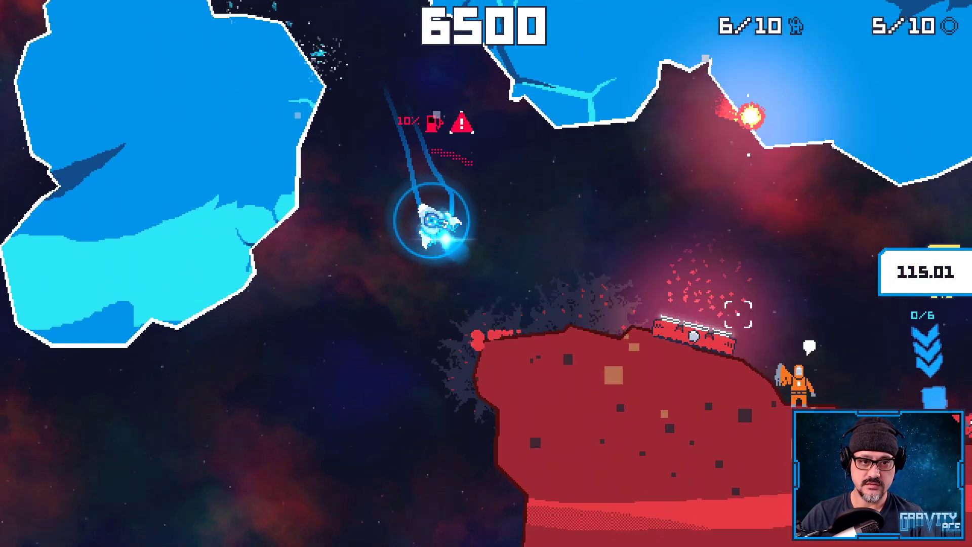
key(a)
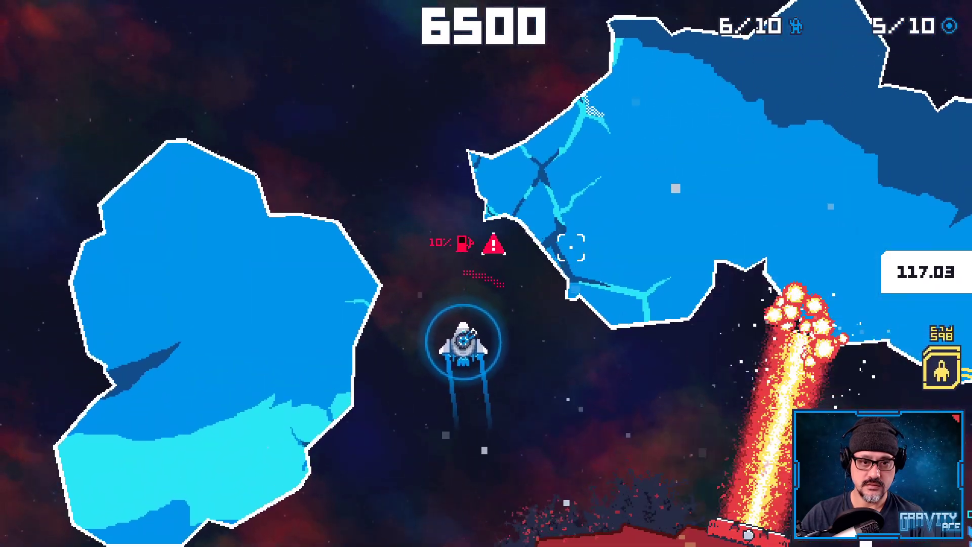
key(a)
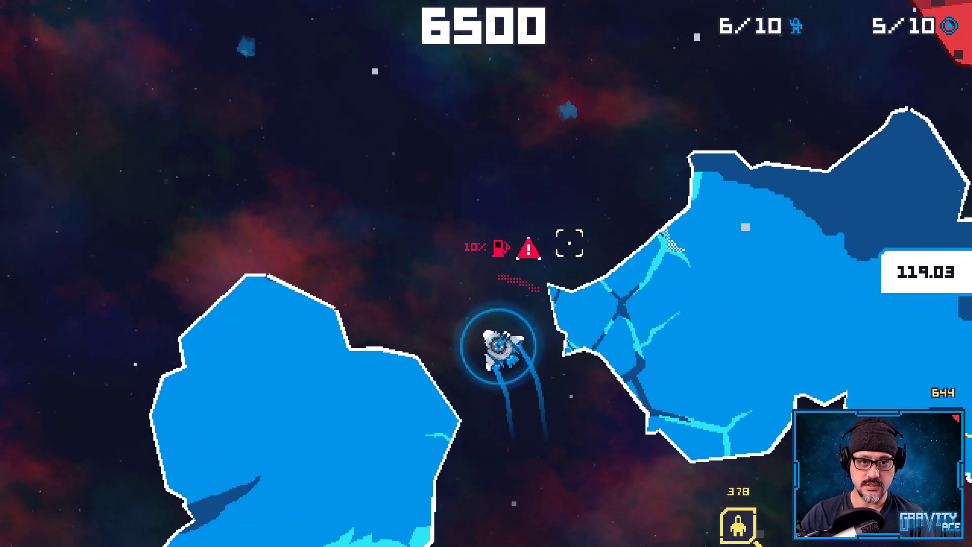
Shoot the asteroids above and beside the blue ice rocks to examine the type spawned near ice walls.
click(600, 159)
key(d)
click(349, 148)
click(402, 113)
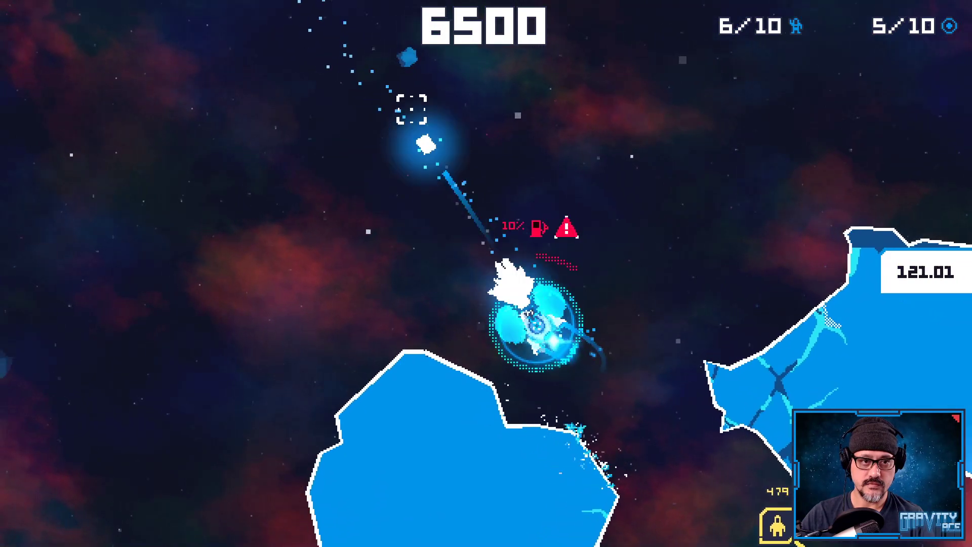
click(471, 96)
click(567, 133)
click(391, 287)
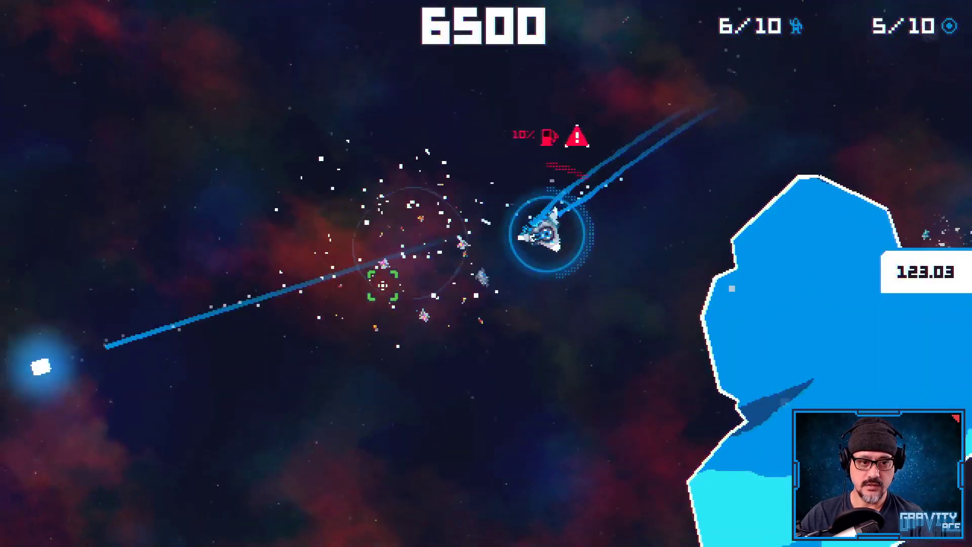
Fly out to the combat zone's edge and back toward the blue ice rock, shooting at asteroids on the way.
key(a)
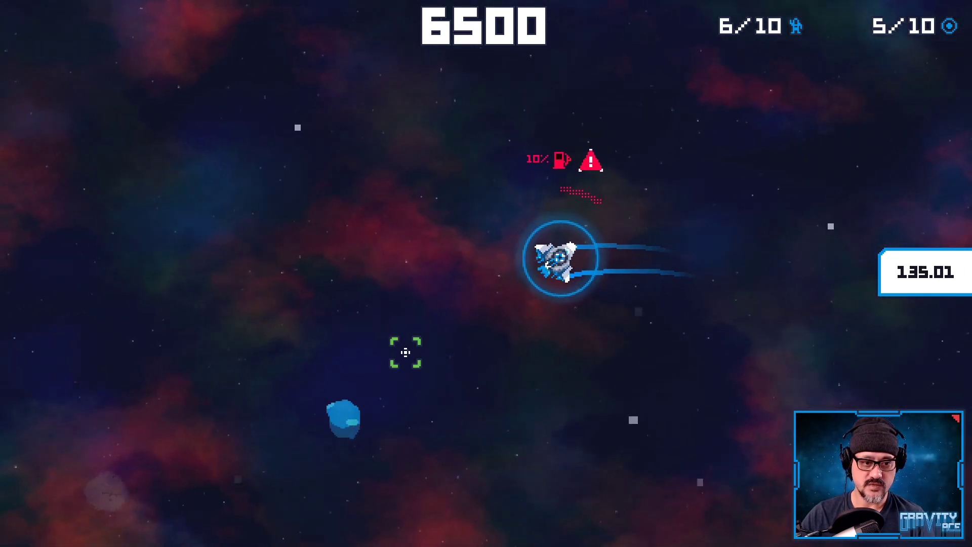
click(356, 460)
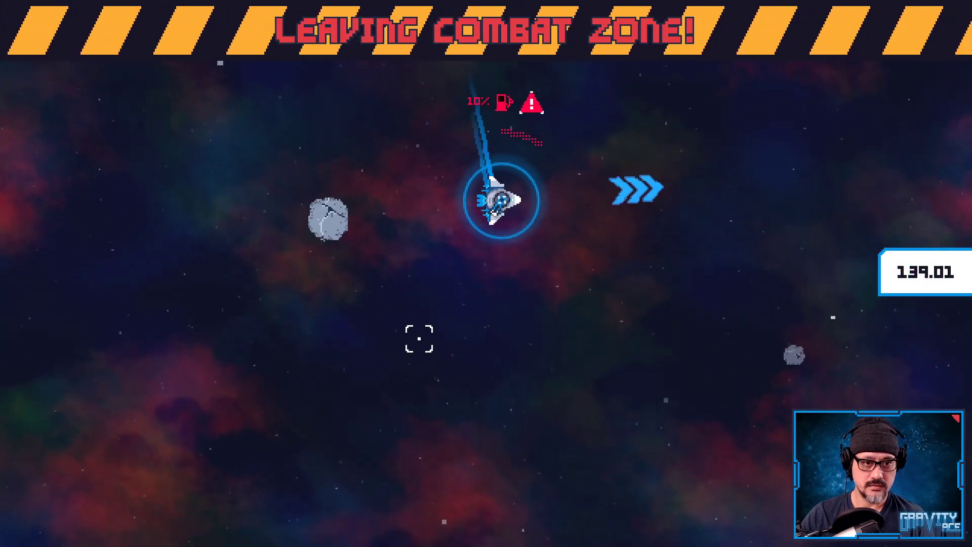
key(w)
click(601, 319)
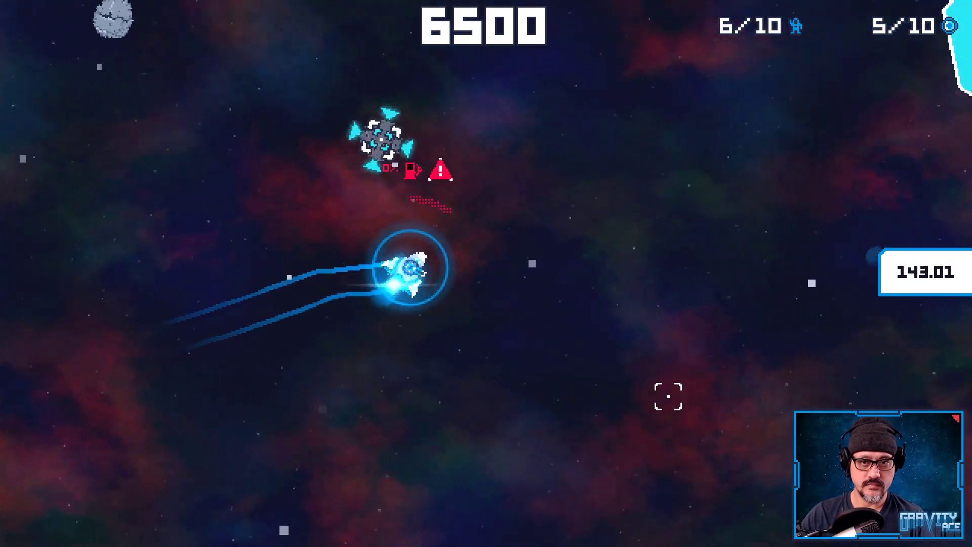
click(667, 377)
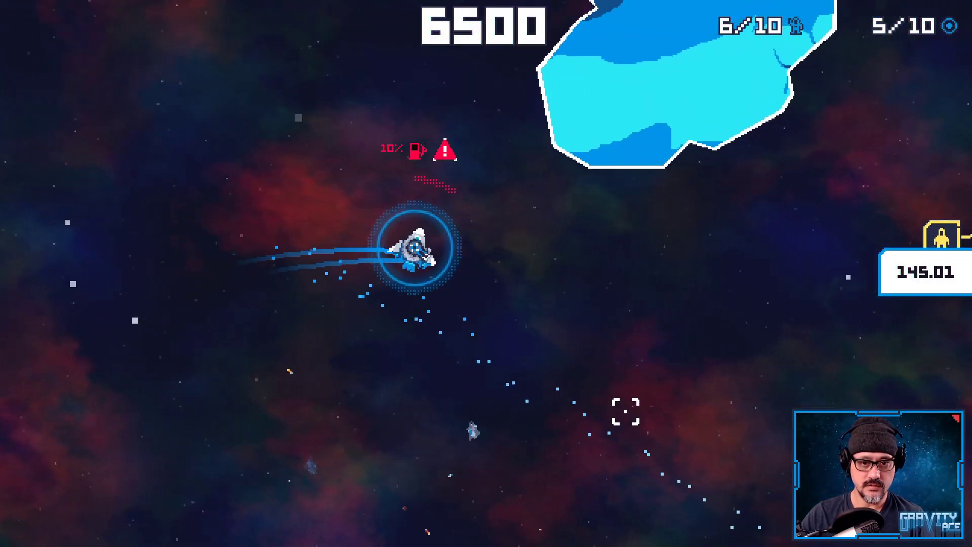
Fly beneath the blue ice rock to the passage beside the red rock and back, checking for spawned asteroids.
key(w)
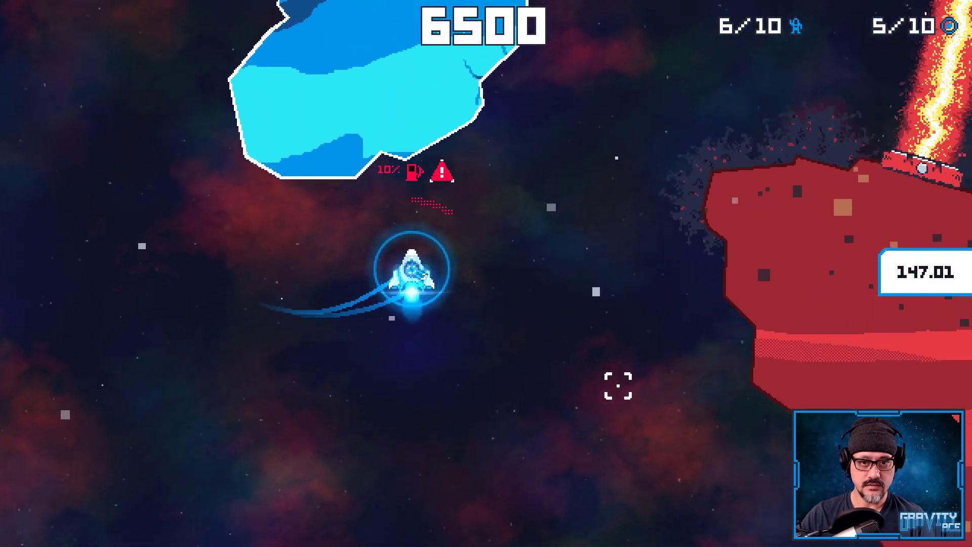
key(a)
key(w)
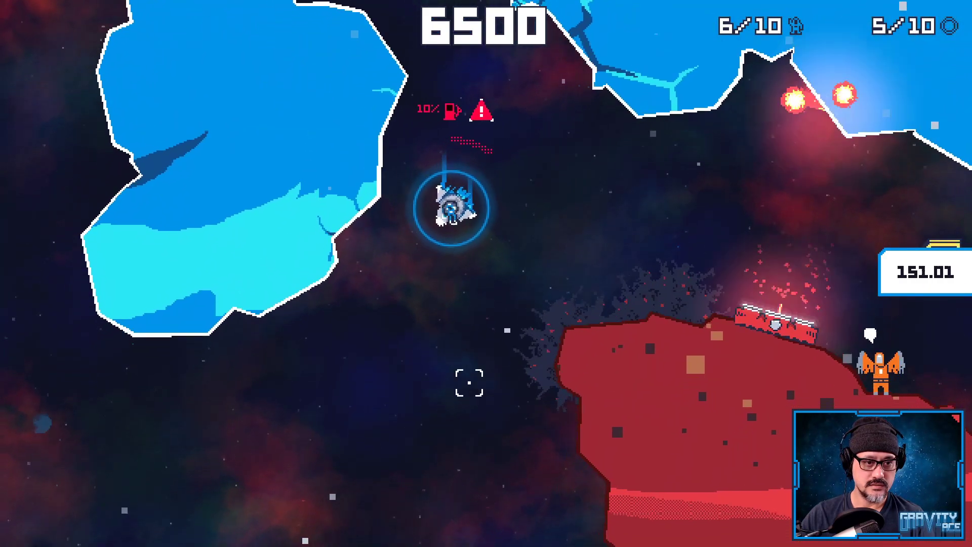
key(w)
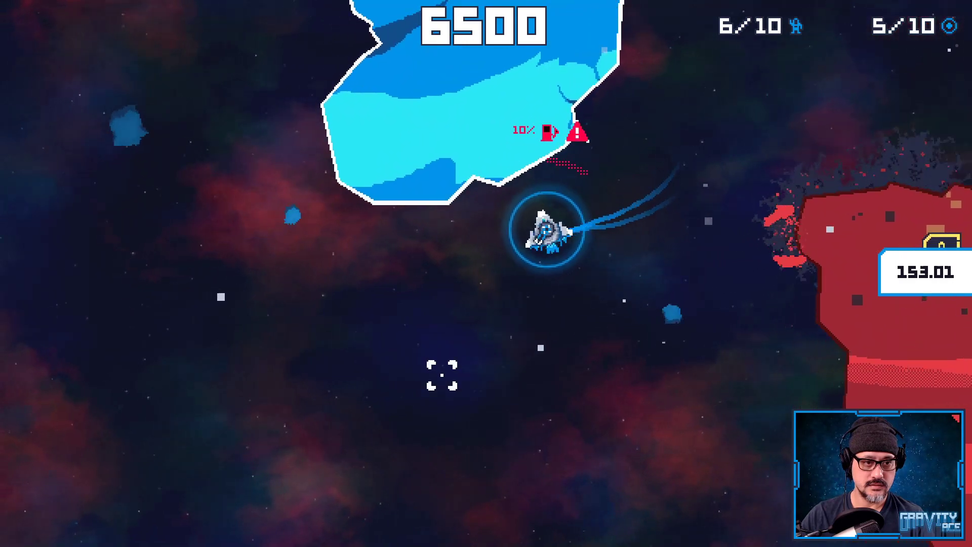
key(d)
key(w)
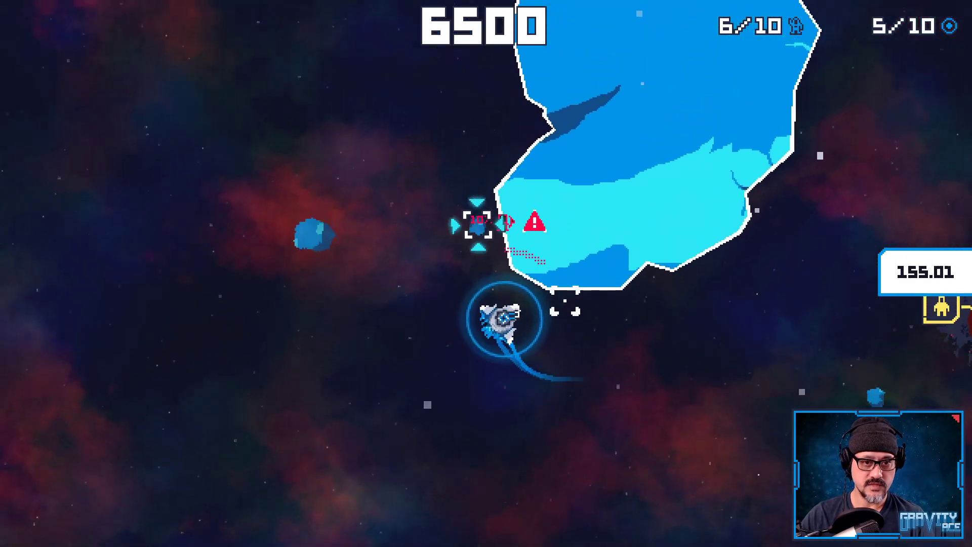
Fly up along the outer side of the blue ice rock to its peak, examining the asteroids near its wall.
key(w)
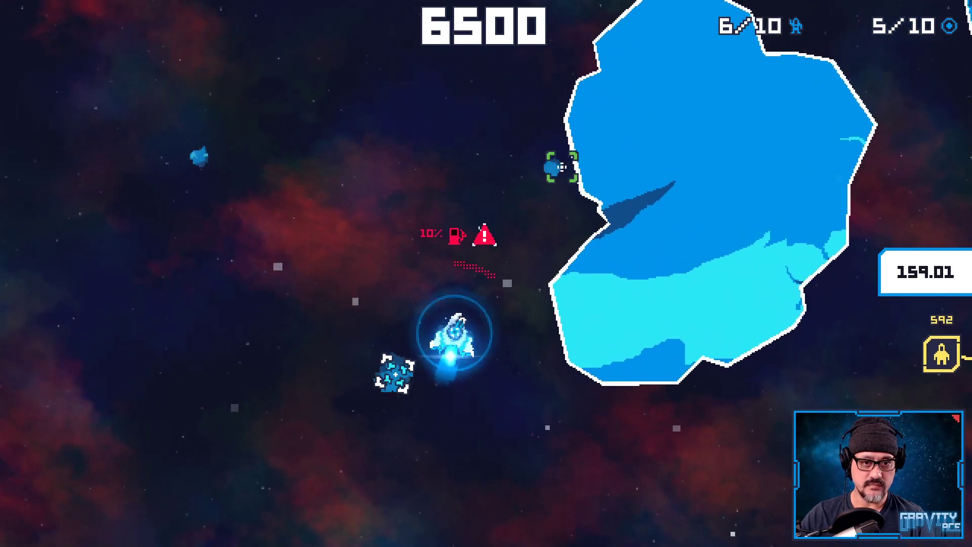
key(w)
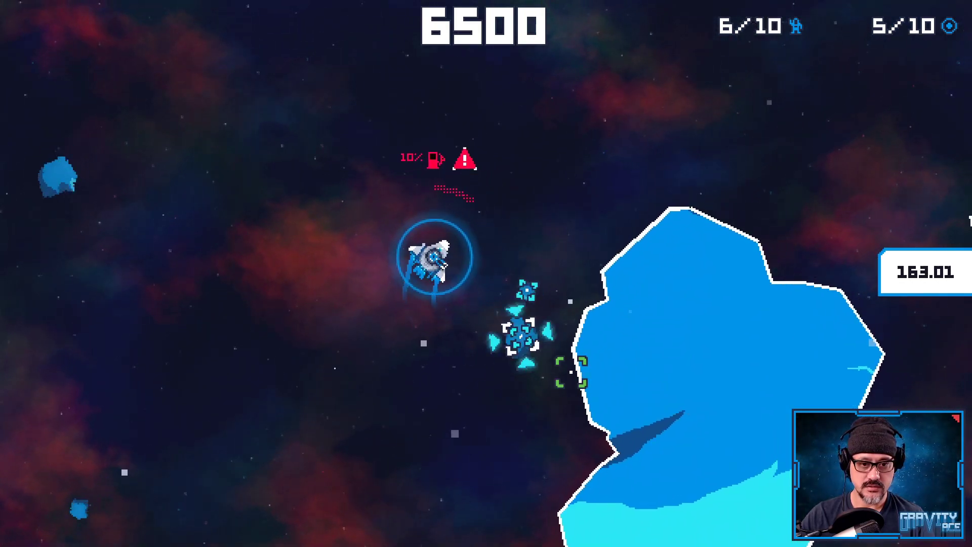
key(a)
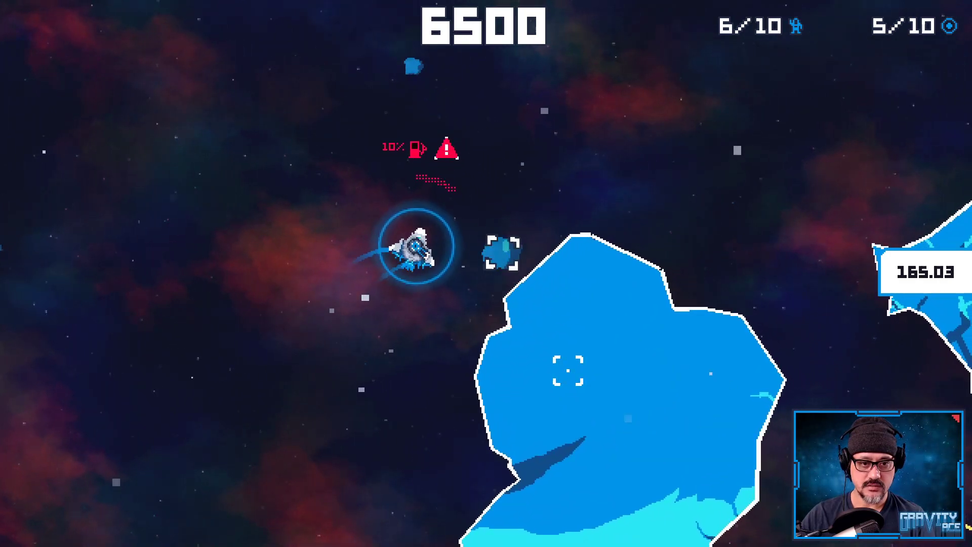
key(w)
key(w)
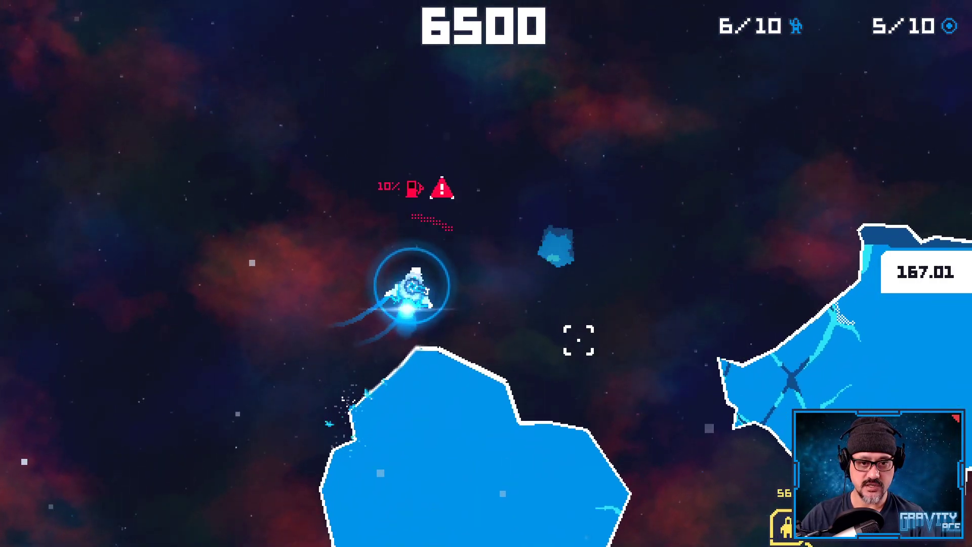
Manoeuvre around the asteroid above the gap between the two ice rocks to examine its type.
key(d)
right_click(578, 300)
key(a)
key(w)
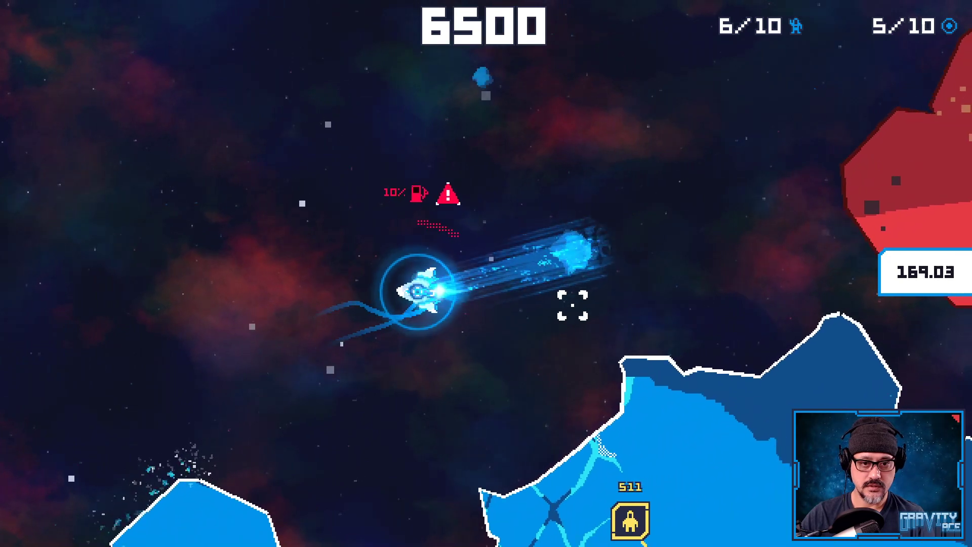
key(d)
key(a)
key(w)
key(d)
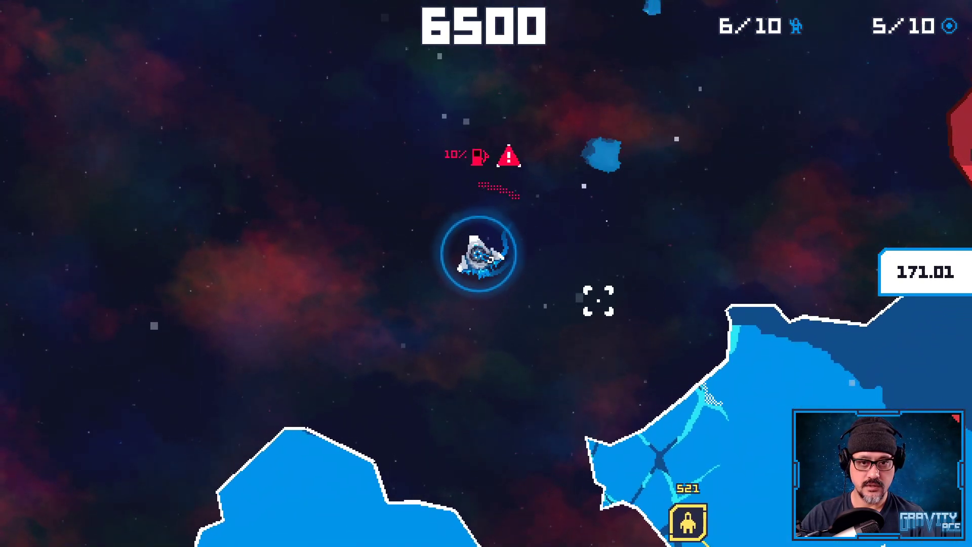
Circle through the open space above and beside the ice rock, examining the asteroids that spawn there.
key(d)
key(d)
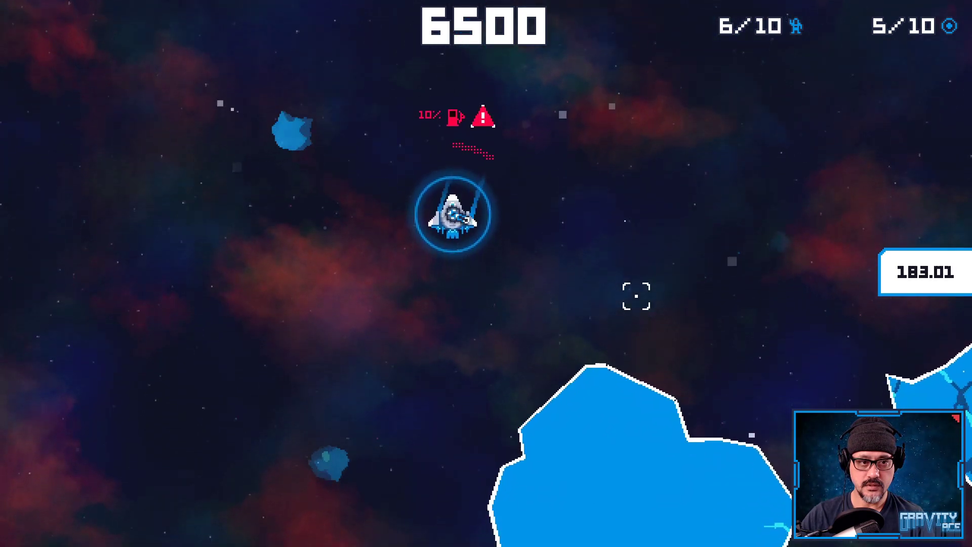
key(d)
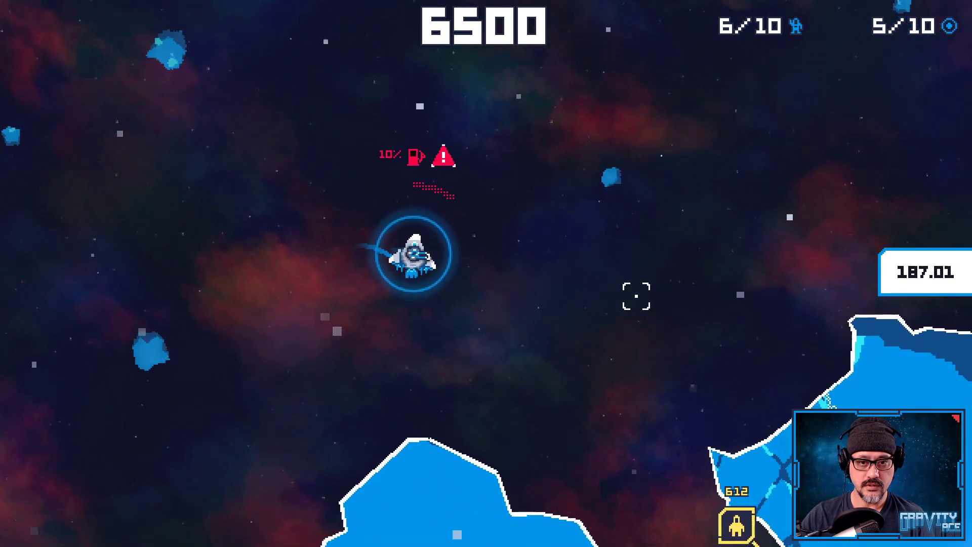
key(w)
key(a)
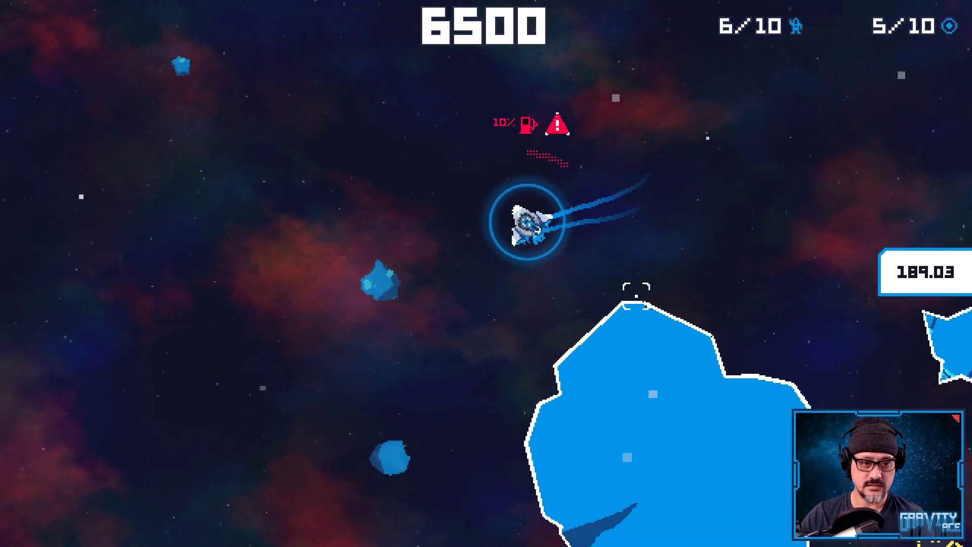
key(d)
key(w)
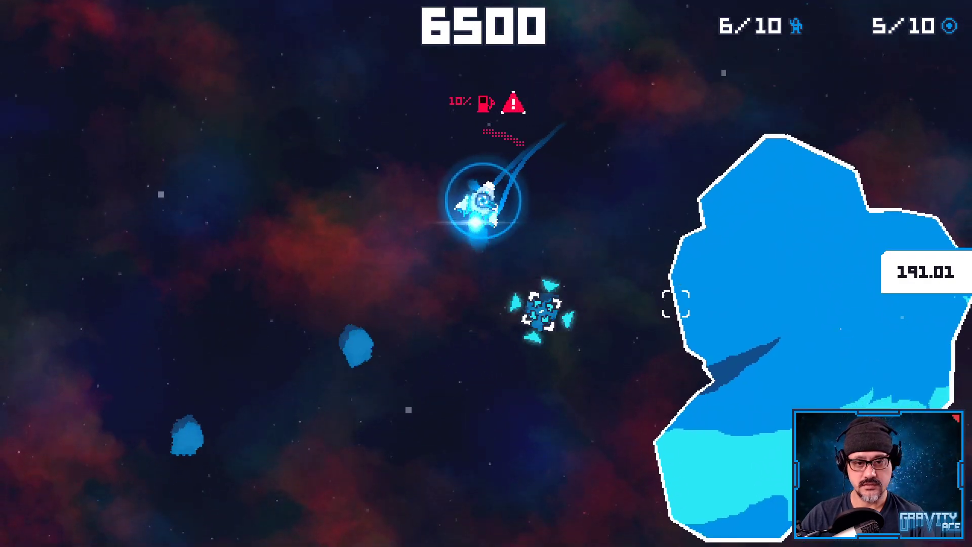
Fly across the space above the two ice rocks, shooting toward both of their surfaces.
click(683, 304)
key(w)
key(a)
click(552, 124)
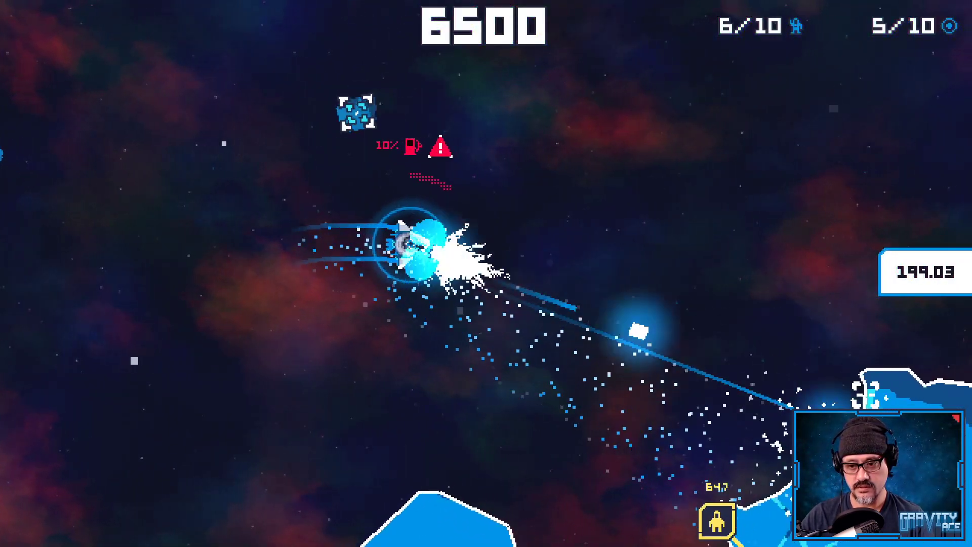
click(833, 384)
key(a)
click(867, 324)
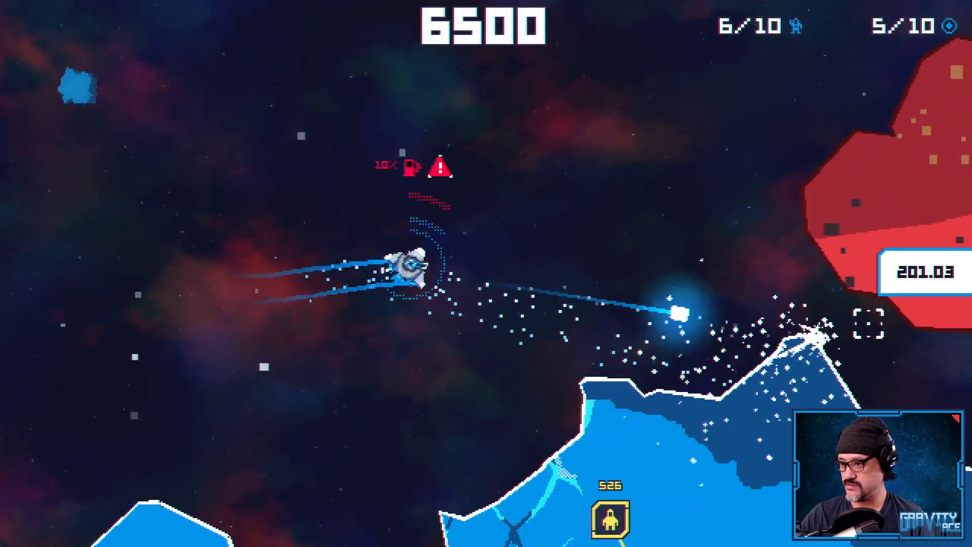
Approach the red rock above the ice rocks and shoot toward its edge, checking the asteroids spawned beside it.
key(w)
click(802, 223)
key(a)
click(794, 237)
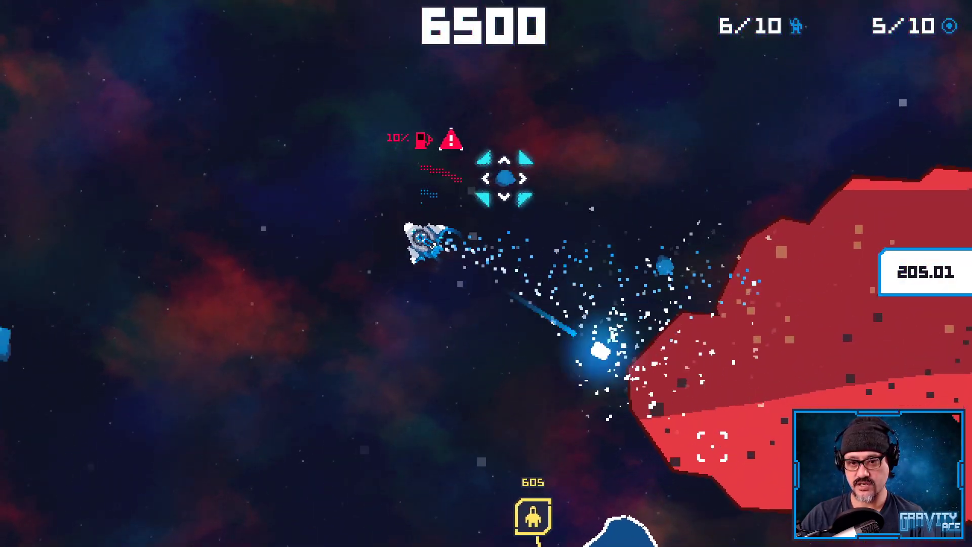
key(w)
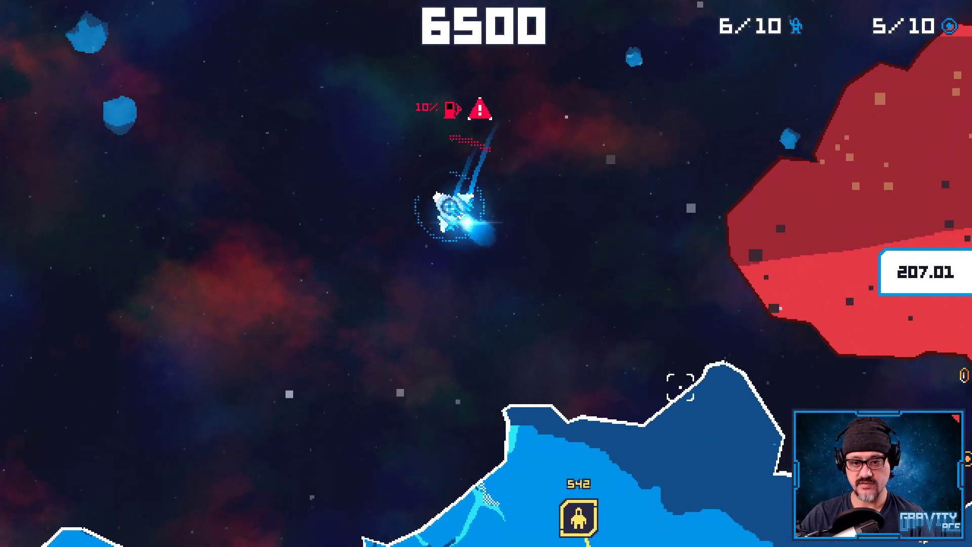
Return over the smaller ice rock, shooting at both ice rocks to test spawning around them.
key(w)
click(552, 493)
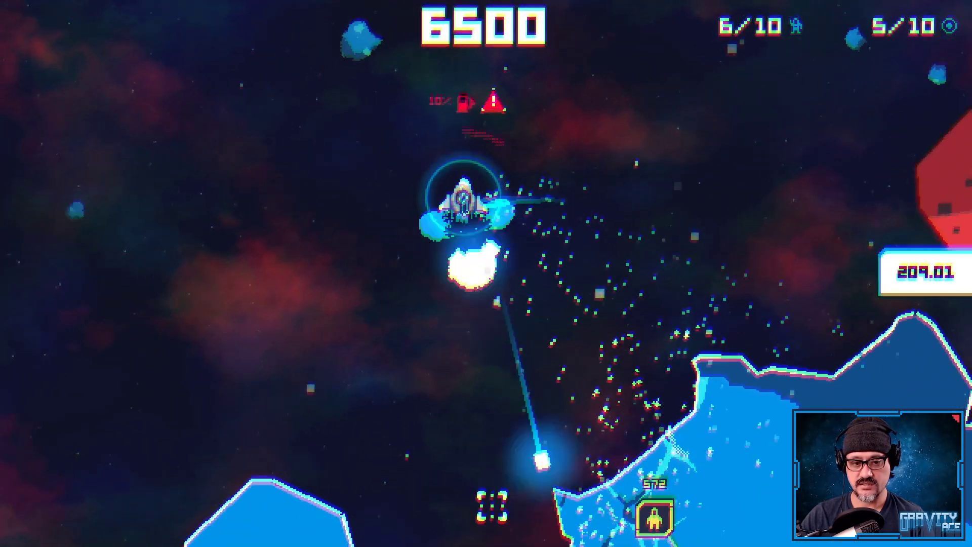
click(439, 481)
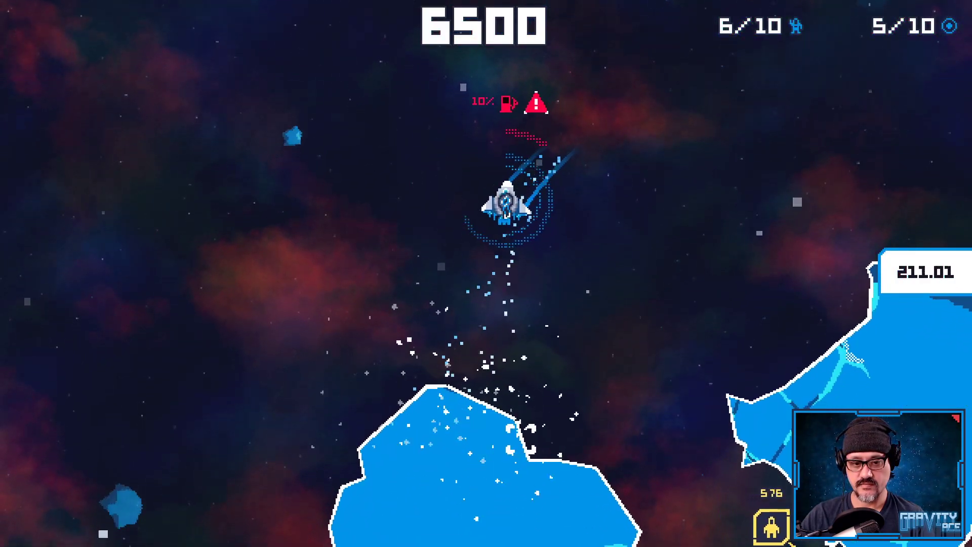
click(633, 409)
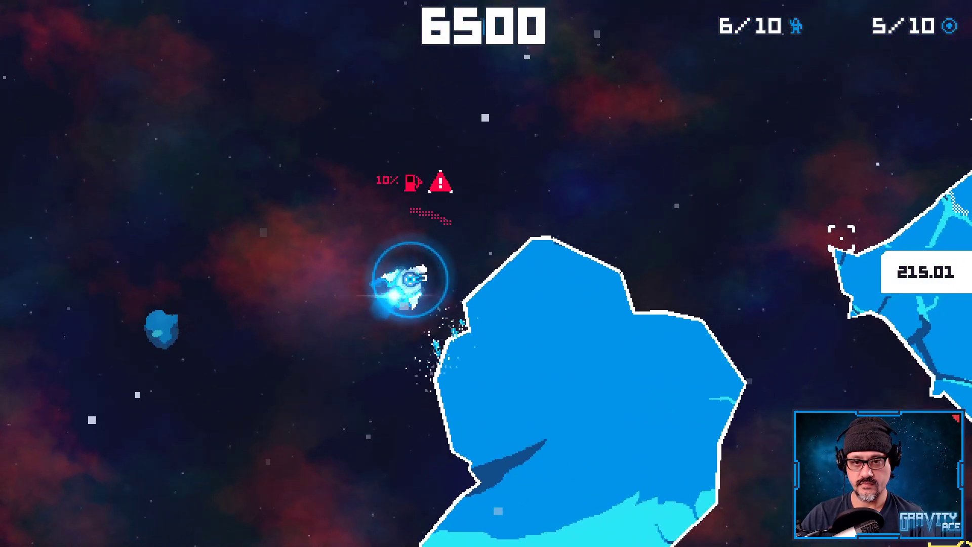
key(a)
click(844, 254)
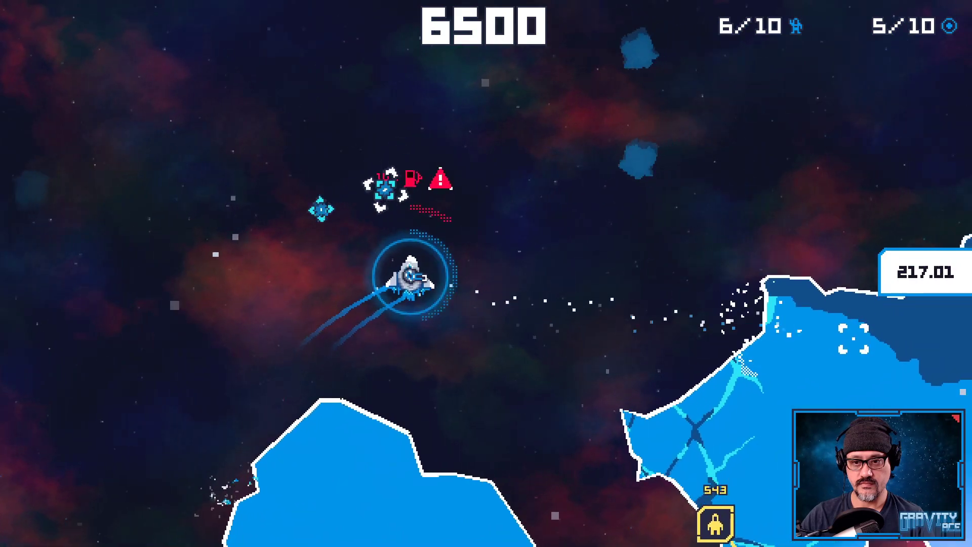
Shoot toward the red rock's edge and at the targets in the open space above the ice rocks.
click(851, 200)
click(794, 159)
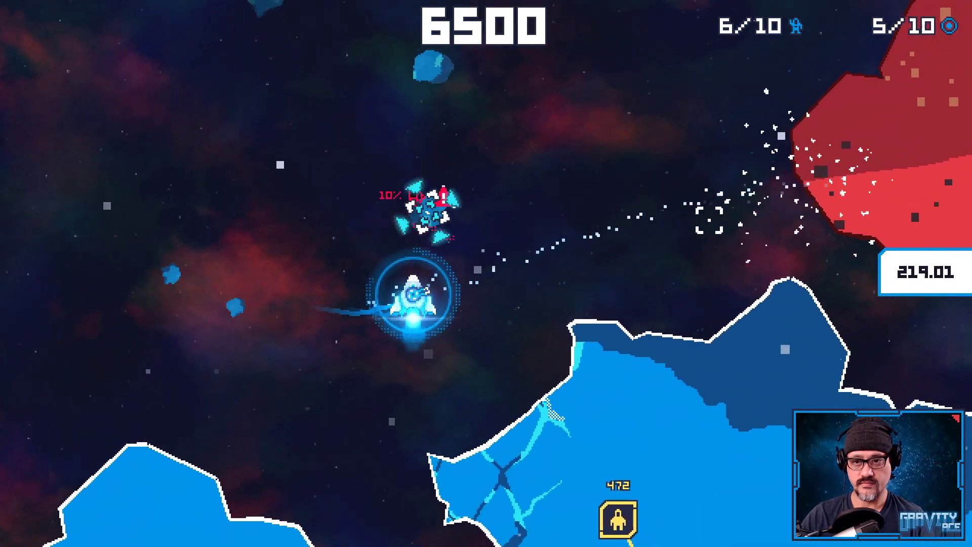
click(691, 339)
click(397, 166)
click(233, 188)
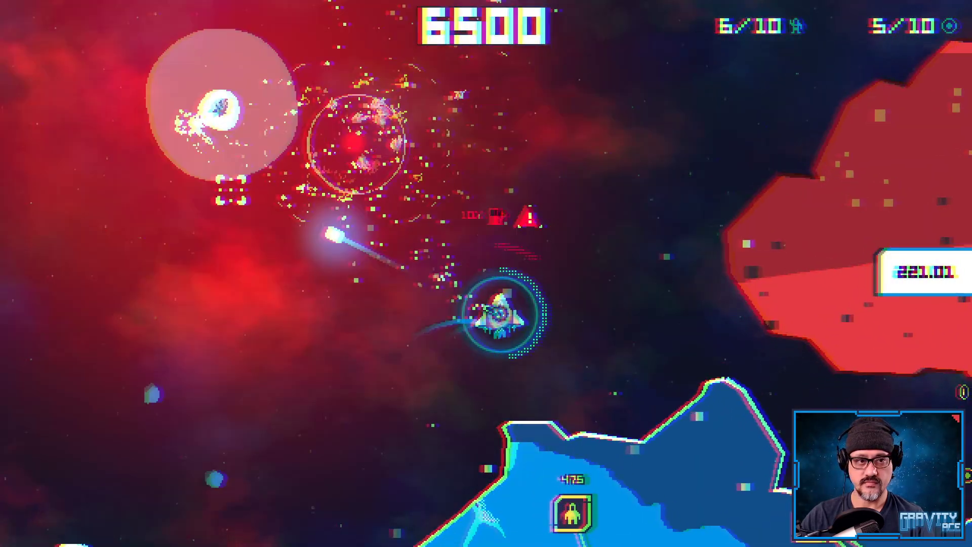
Fly past the smaller ice rock's peak and down its outer side, shooting at the asteroids on the way.
key(w)
key(a)
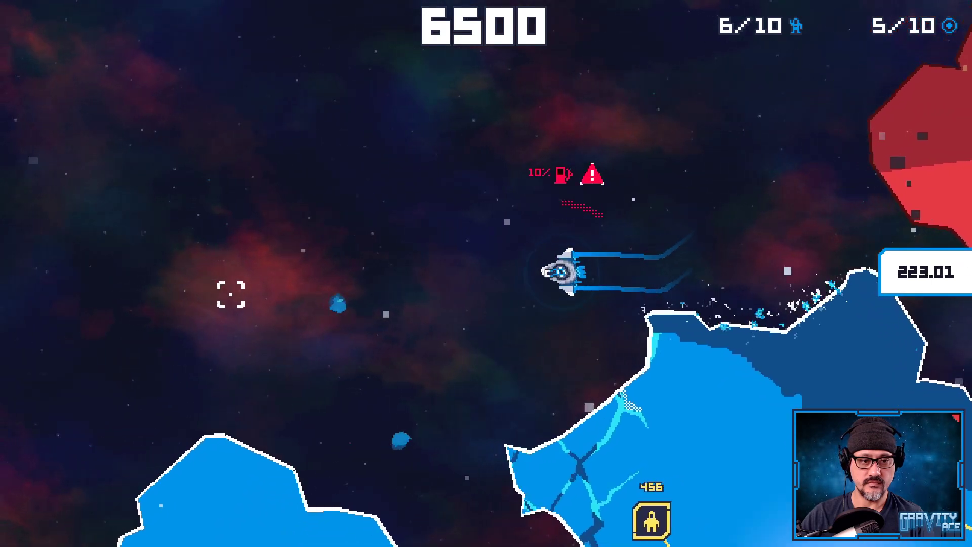
click(233, 296)
click(612, 452)
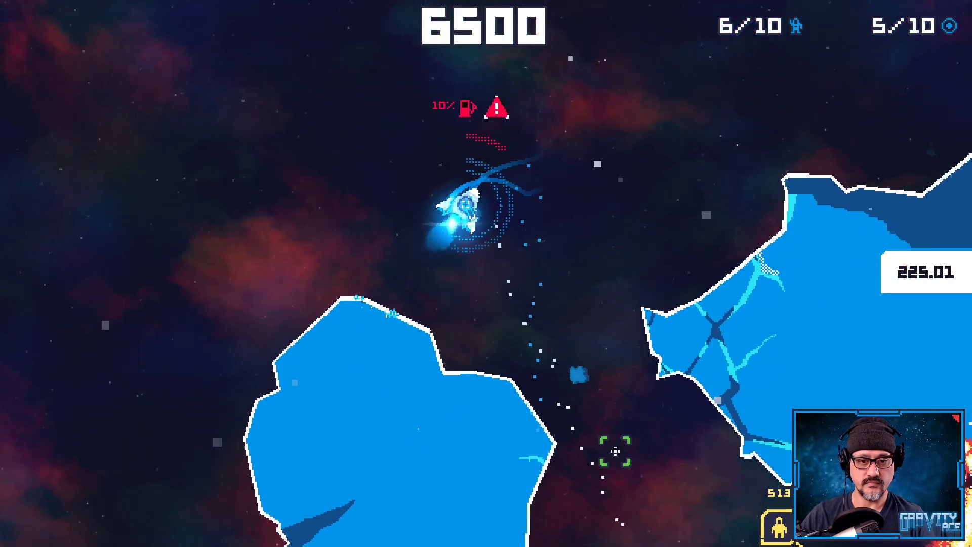
key(w)
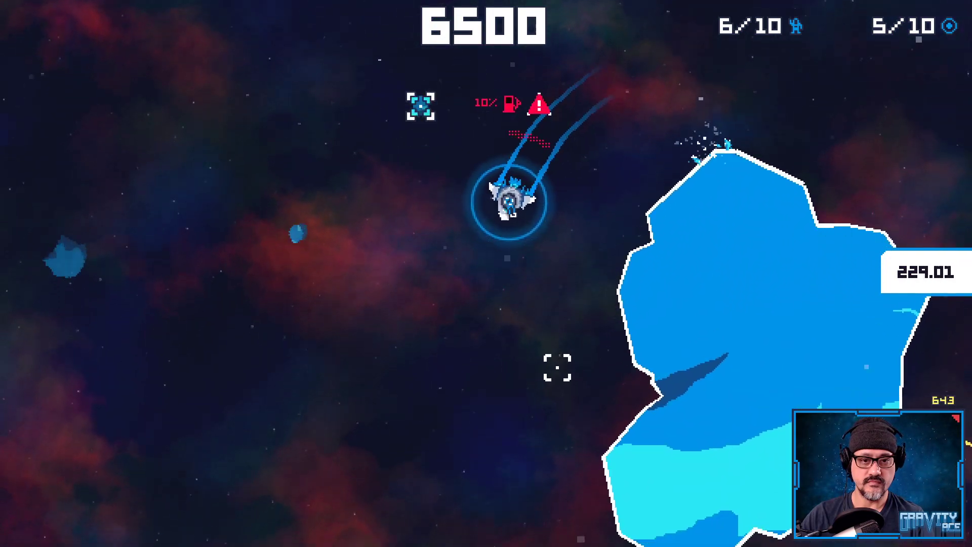
click(598, 329)
key(w)
click(658, 109)
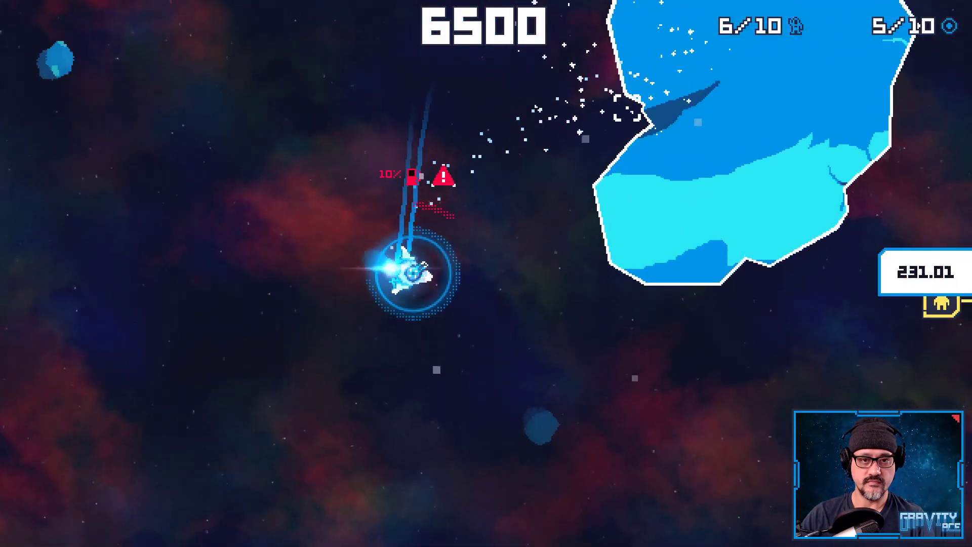
Shoot the target below the ice rock and fly up into the passage above the red rock, firing around the ship.
click(681, 400)
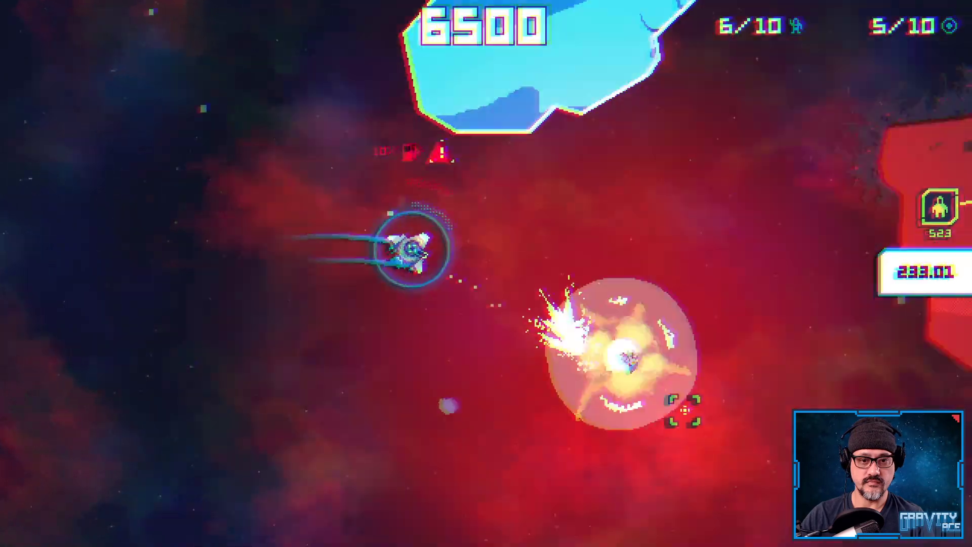
key(w)
click(631, 126)
click(415, 128)
key(w)
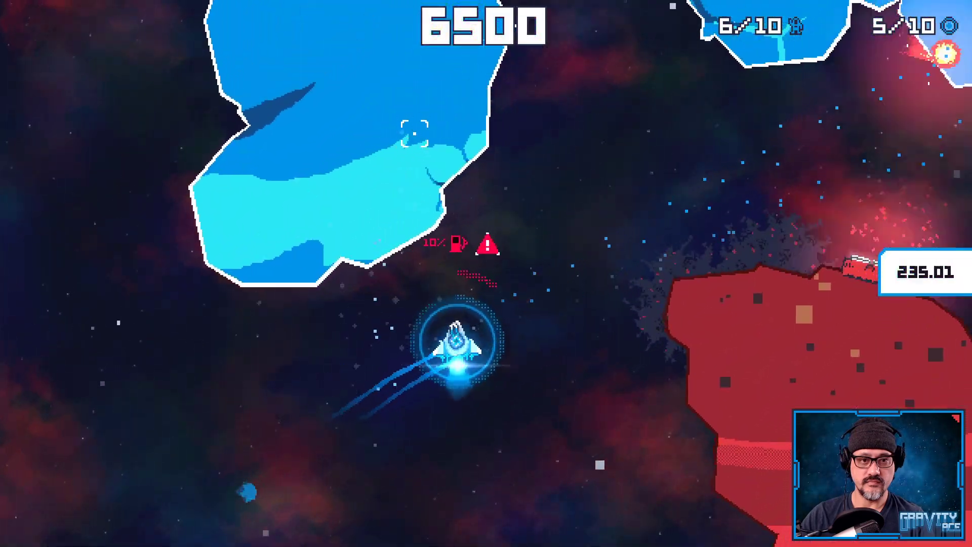
click(564, 211)
click(565, 454)
key(w)
click(469, 446)
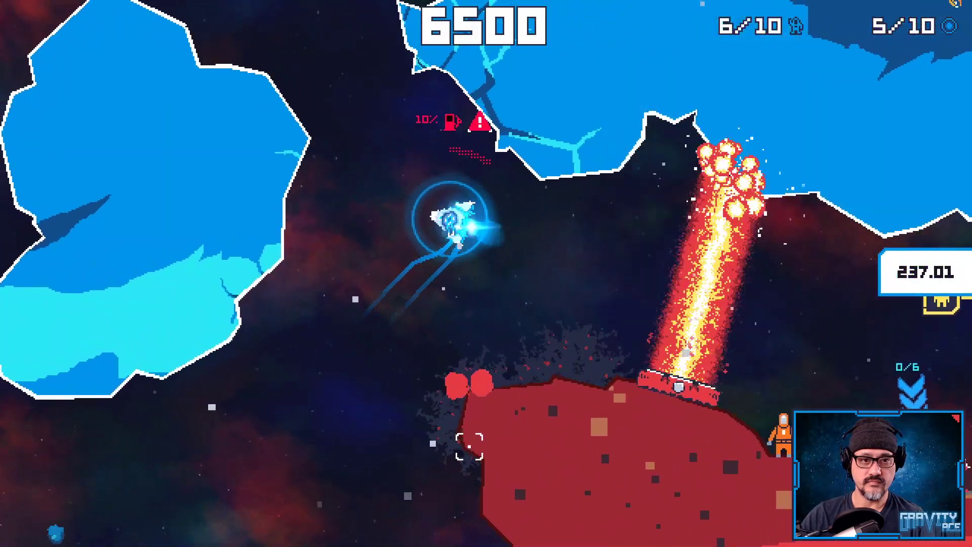
Fly from below the ice rock back up the passage to the laser emitter on the red rock, checking nearby asteroids.
key(a)
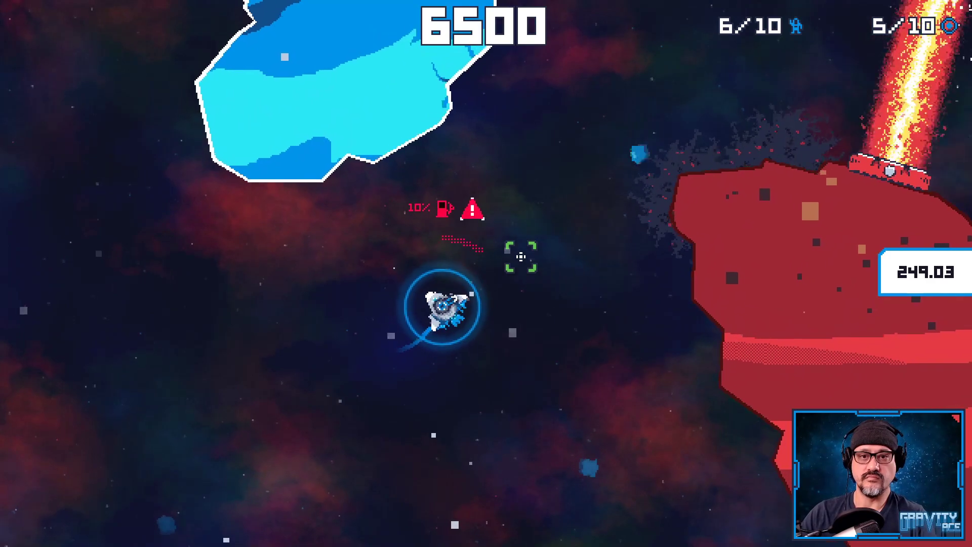
key(d)
key(w)
key(d)
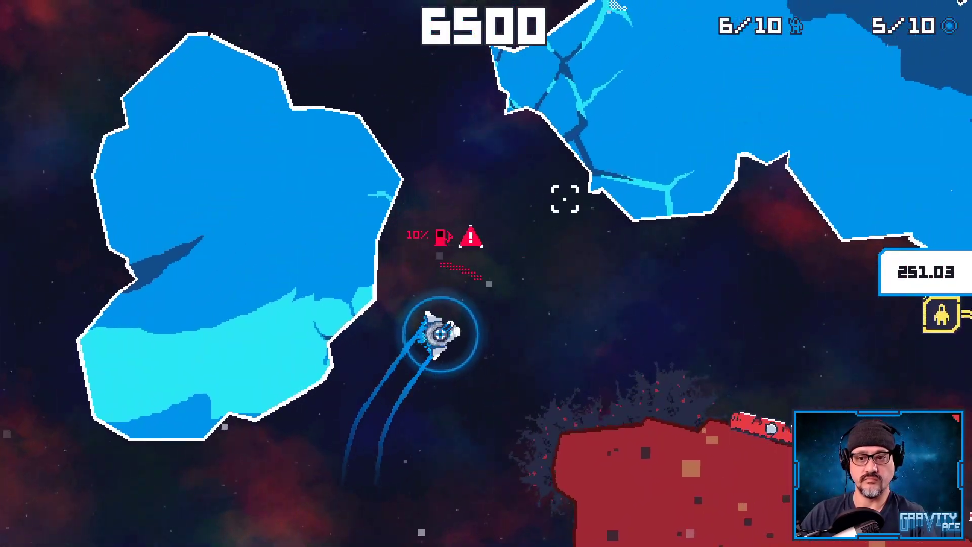
key(d)
key(w)
key(d)
key(w)
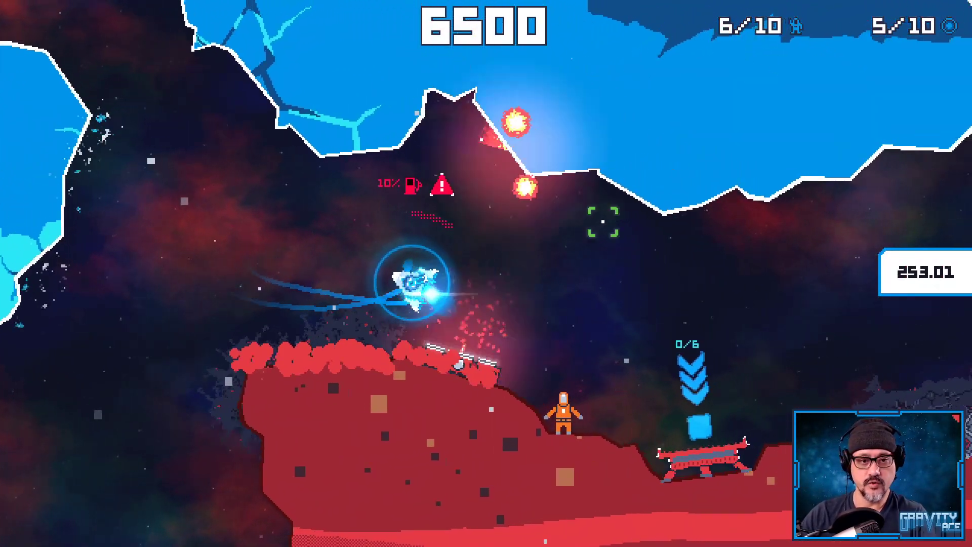
key(w)
key(d)
key(w)
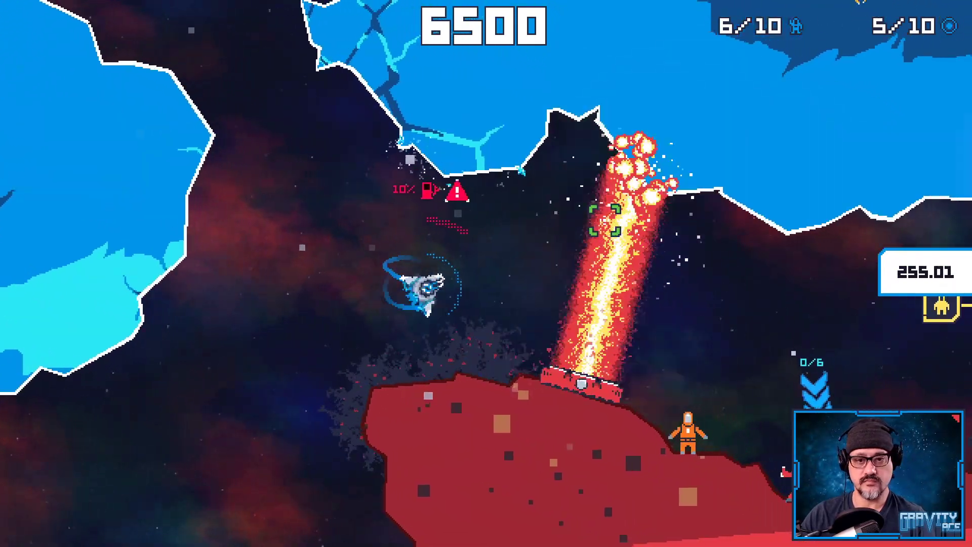
Fly past the laser emitter and crates, picking up the astronaut beside it and the two on the far ledge.
key(w)
key(w)
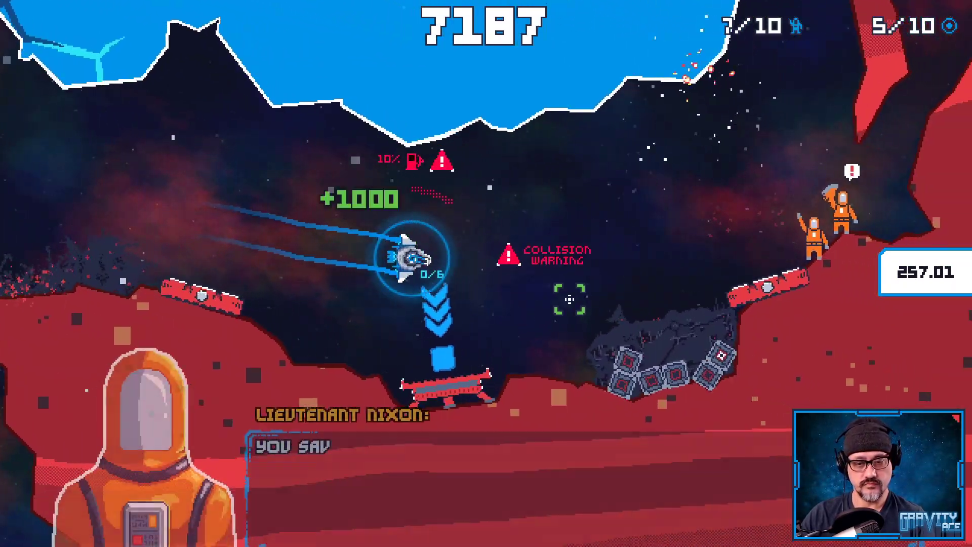
key(a)
key(w)
key(w)
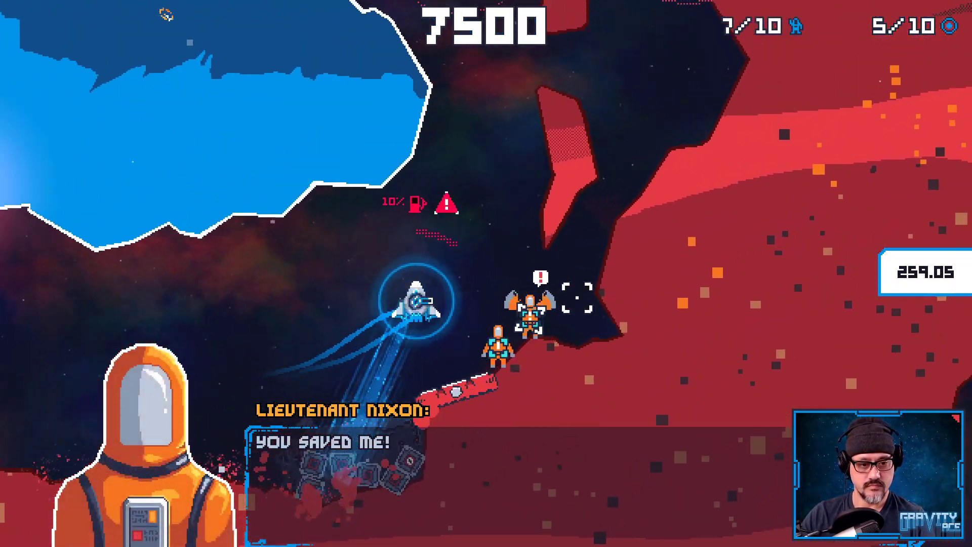
key(a)
key(w)
key(d)
key(w)
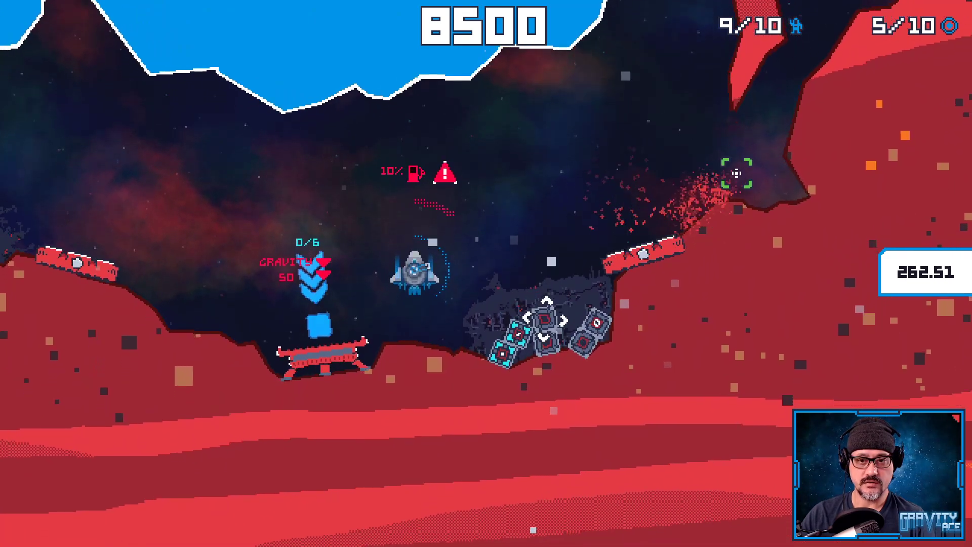
Fly over the crates, up along the ice rock's edge and back above the landing pad to check for asteroids.
key(w)
right_click(675, 299)
key(a)
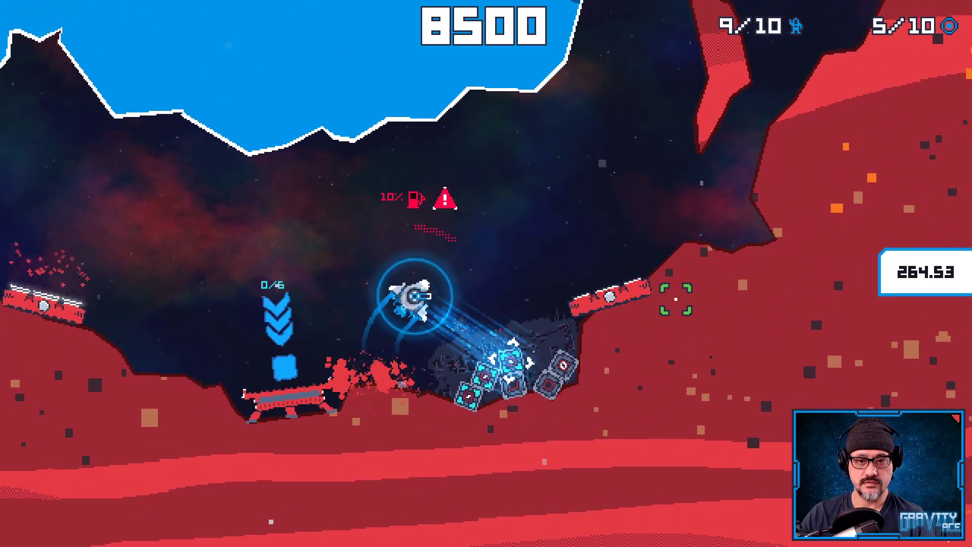
key(w)
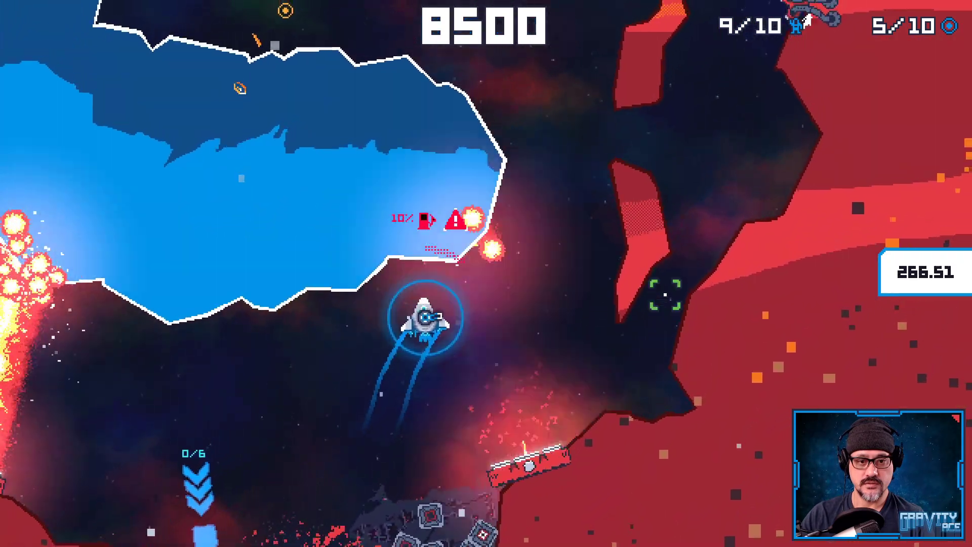
key(a)
key(w)
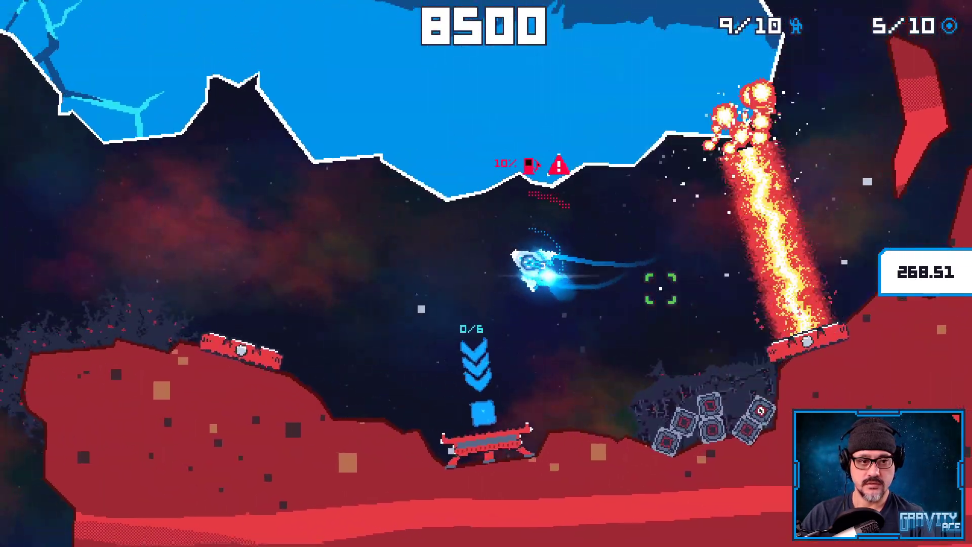
Fly from the landing pad toward the notch in the ice rock's underside, then quit the game.
key(w)
mouse_move(660, 288)
mouse_down()
mouse_move(696, 161)
mouse_move(502, 124)
mouse_move(545, 293)
mouse_move(523, 440)
mouse_up()
key(w)
key(w)
key(s)
key(w)
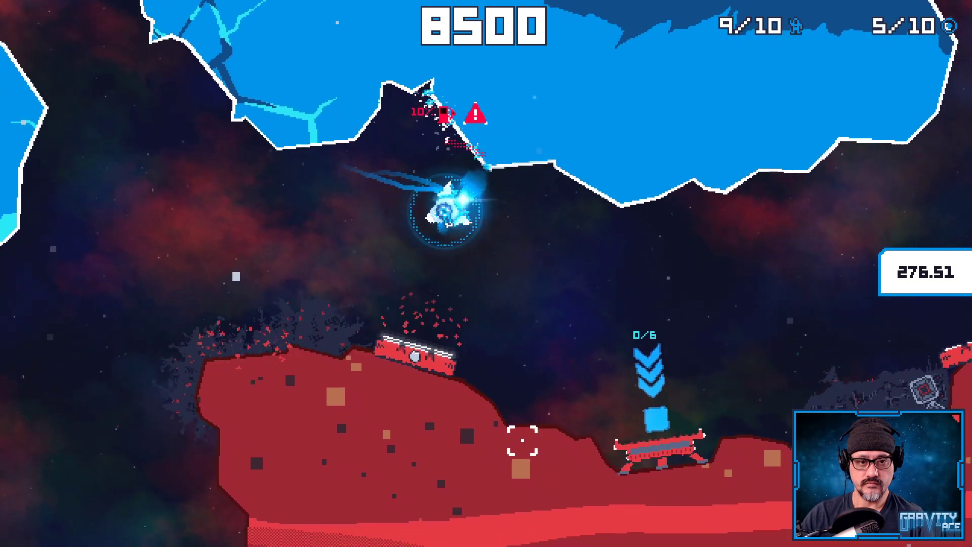
key(alt+F4)
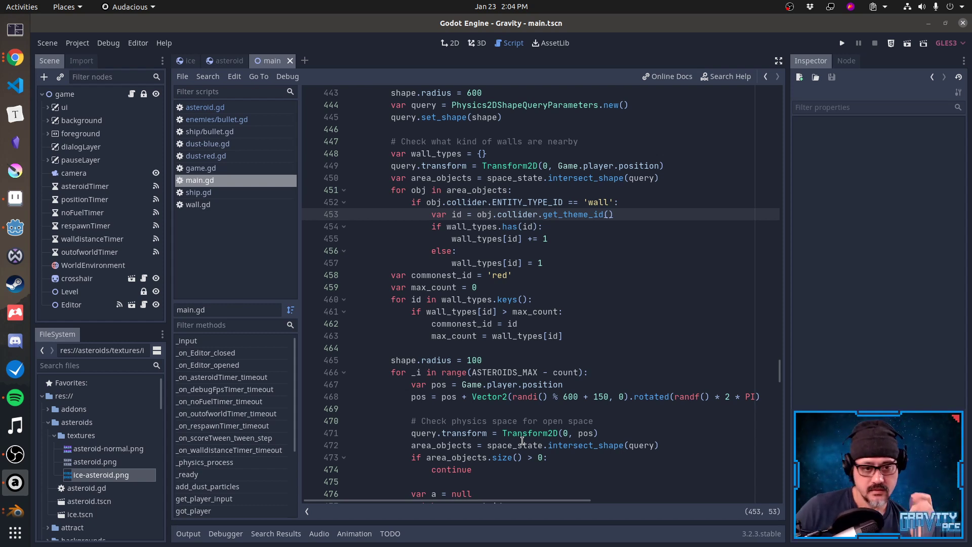
Review the asteroid-spawning code in main.gd and set the nearby-wall query's shape.radius to 500.
scroll(468, 348, up, 3)
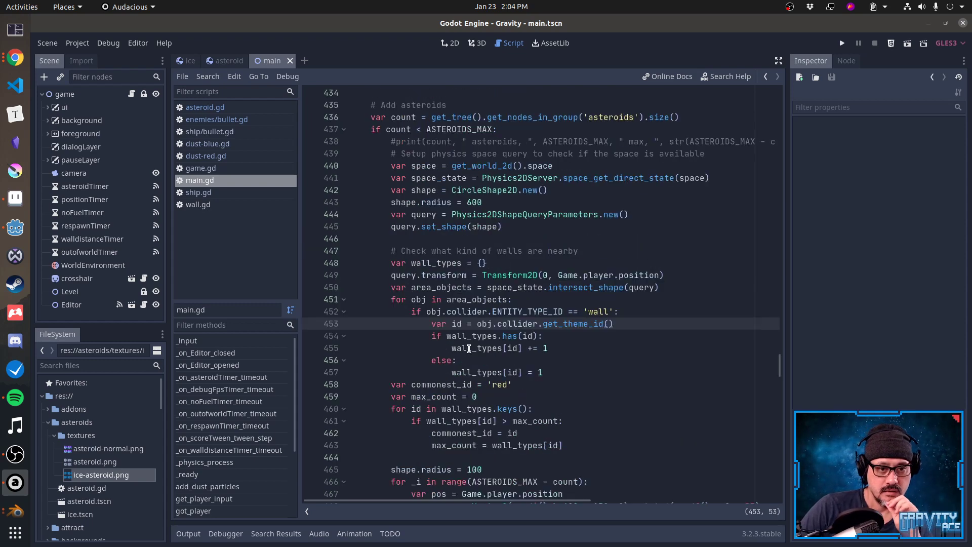
scroll(521, 289, down, 4)
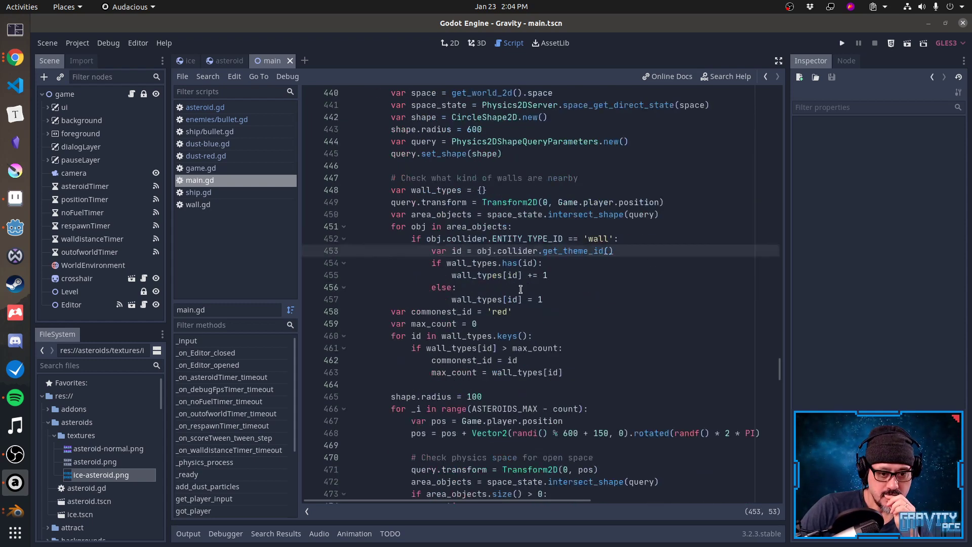
scroll(520, 289, down, 3)
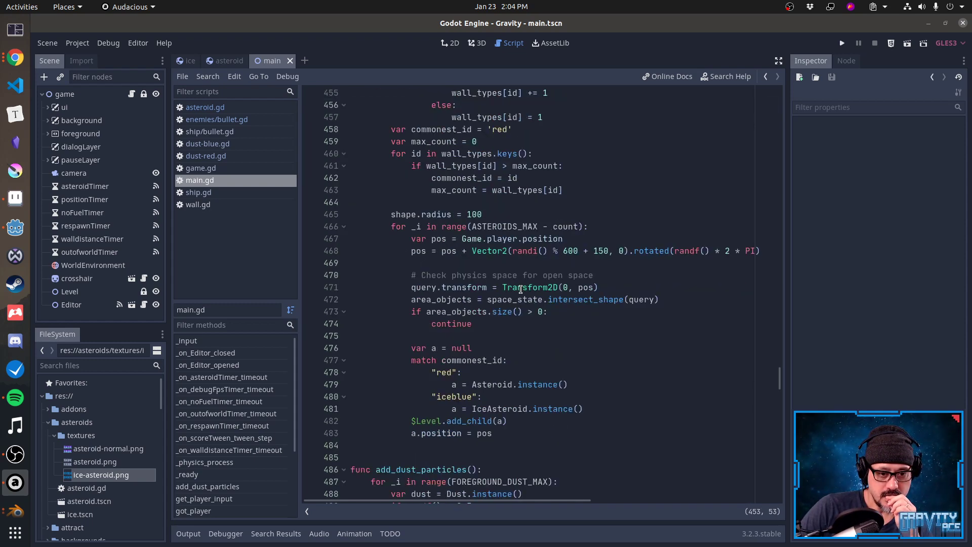
scroll(521, 289, up, 5)
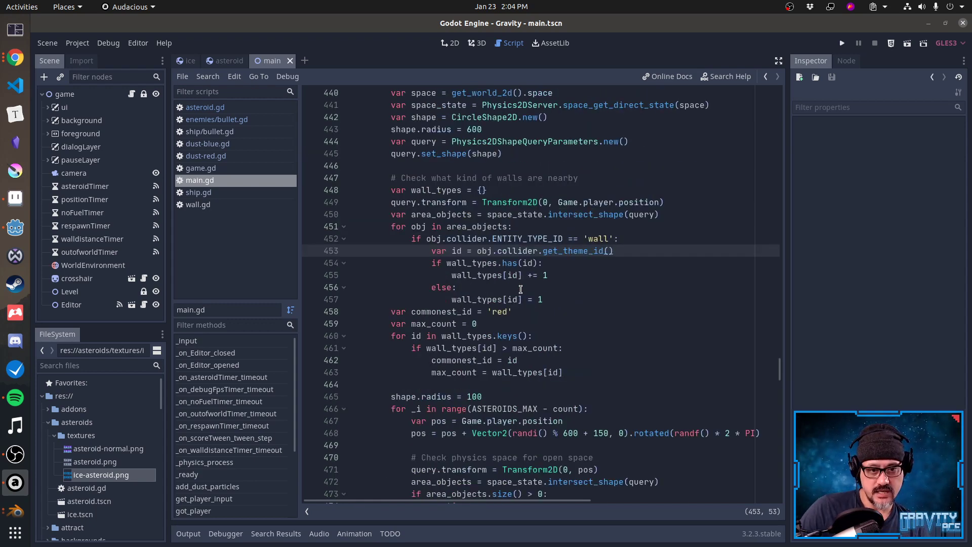
scroll(521, 289, up, 2)
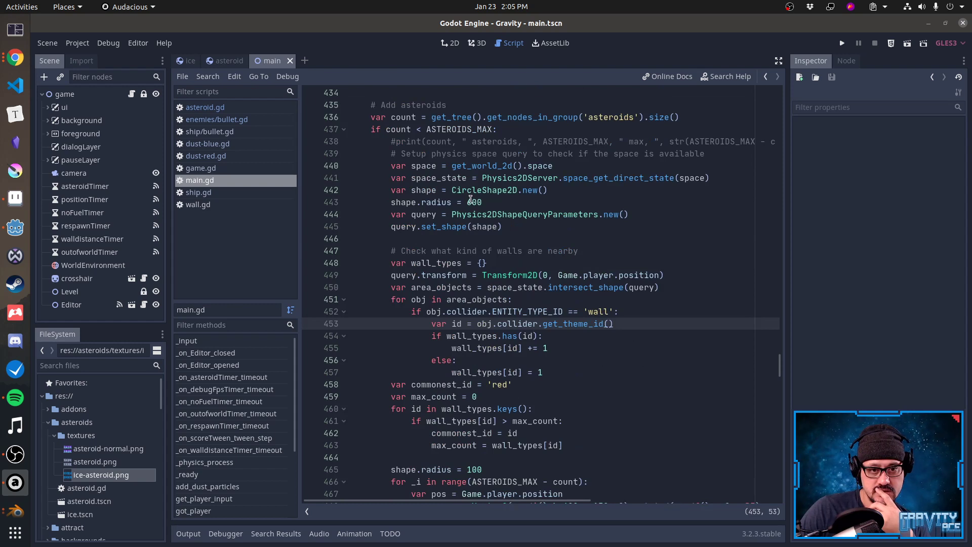
click(469, 202)
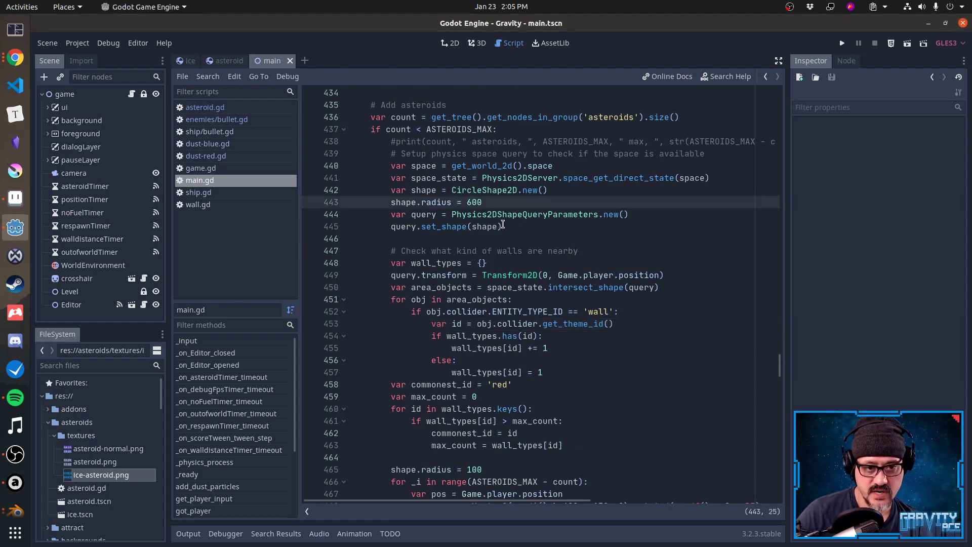
key(BackSpace)
text(5)
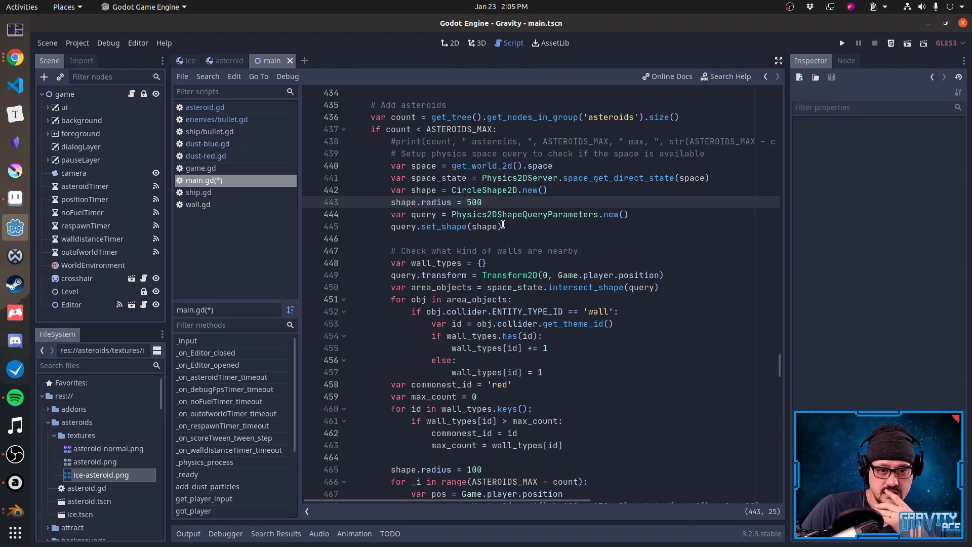
key(Down)
key(Down)
key(Down)
key(Down)
key(Down)
key(Down)
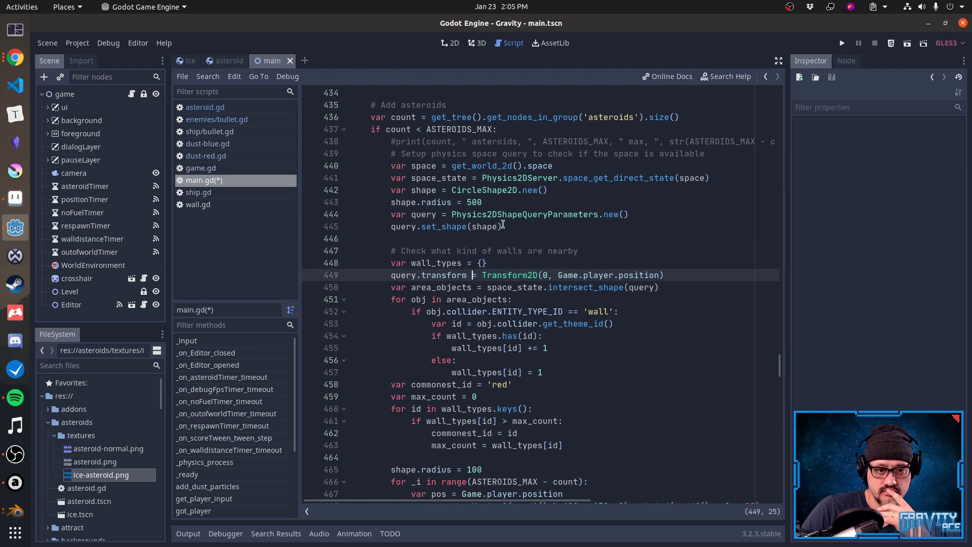
key(End)
key(Return)
text(query.)
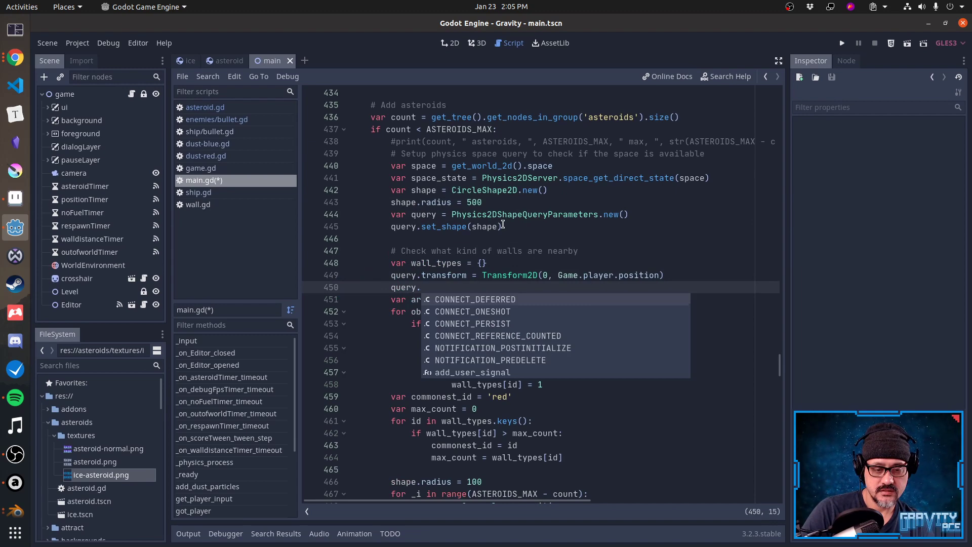
text(mas)
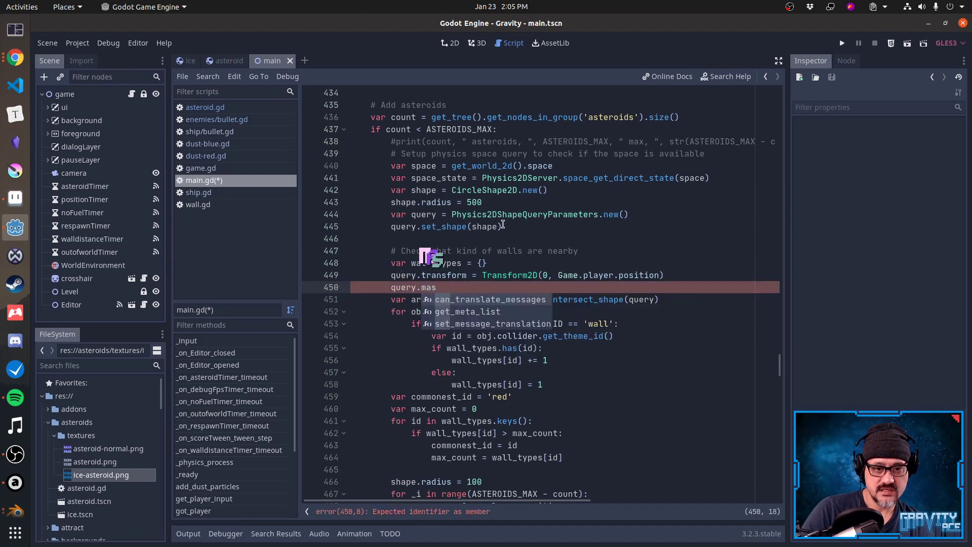
key(BackSpace)
key(BackSpace)
key(BackSpace)
key(BackSpace)
key(BackSpace)
key(BackSpace)
key(BackSpace)
key(BackSpace)
key(BackSpace)
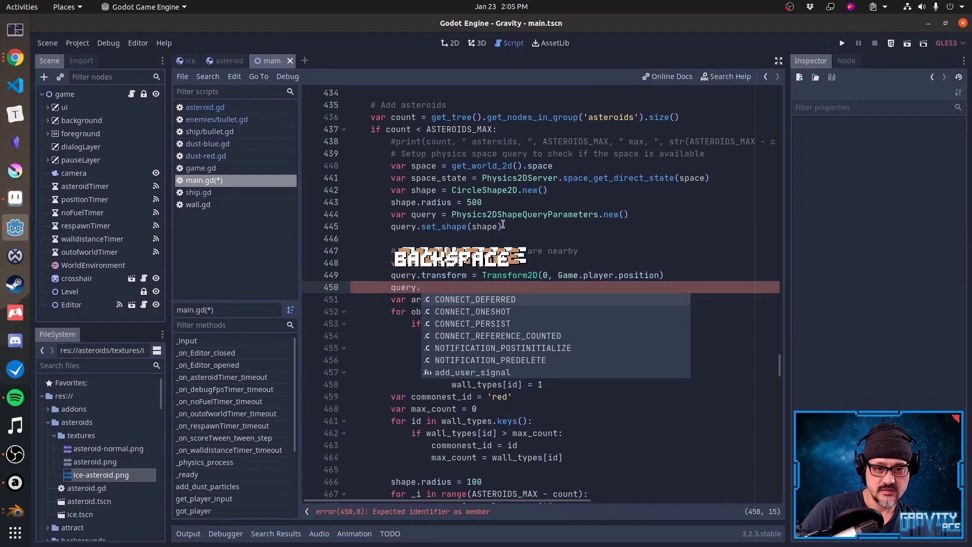
text(spa)
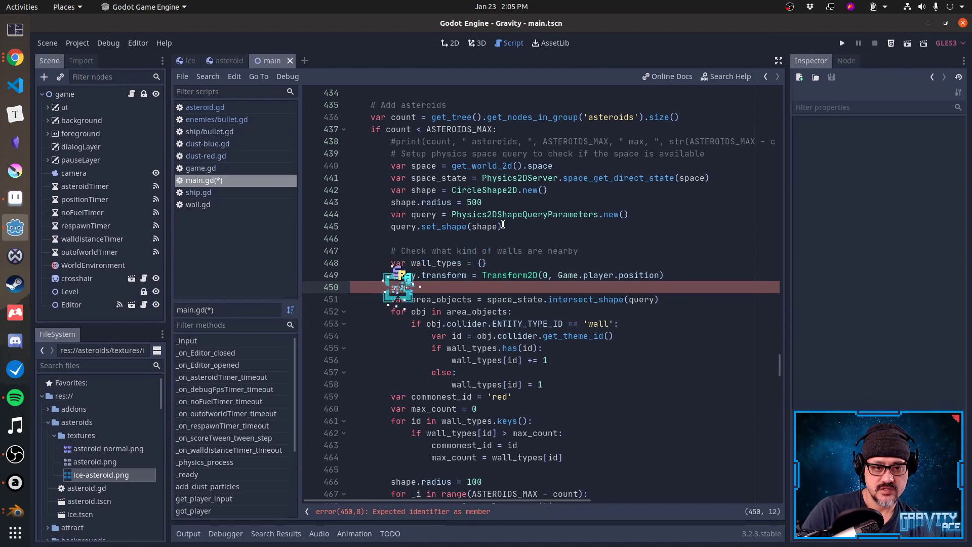
text(ce_state.mas)
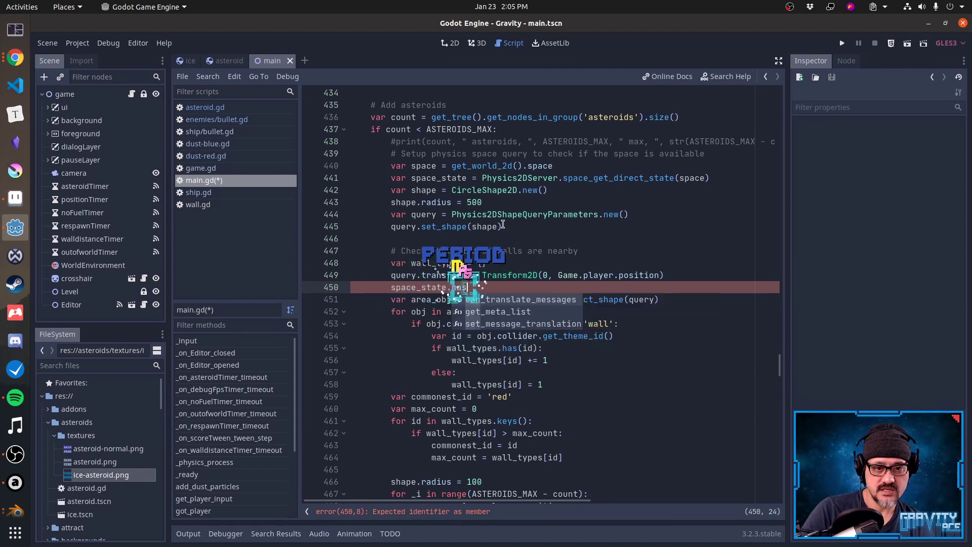
key(BackSpace)
key(BackSpace)
key(BackSpace)
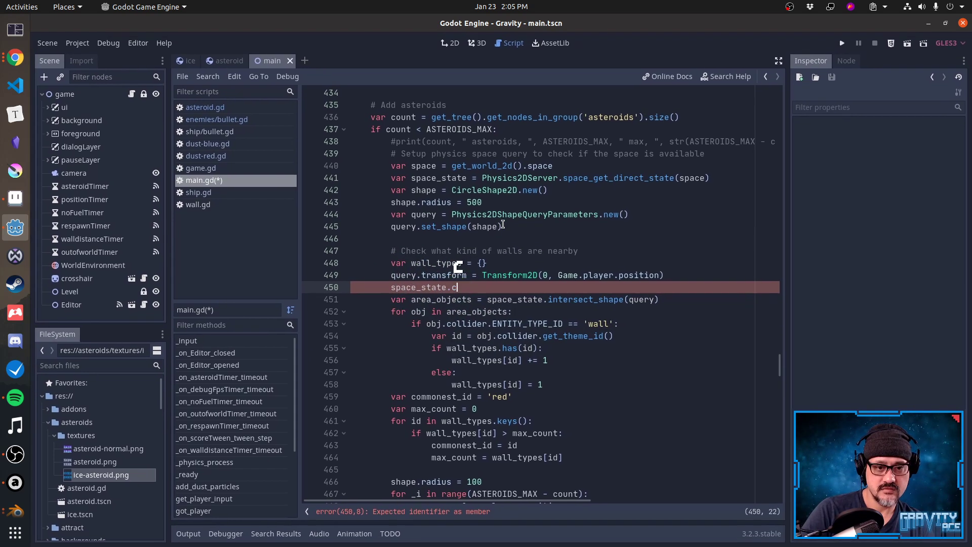
text(coll)
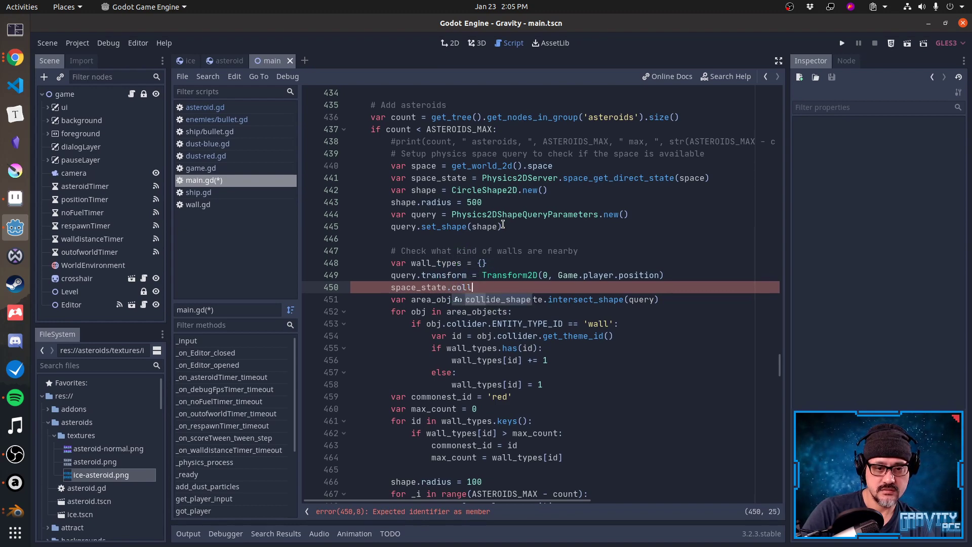
key(shift+Home)
key(Delete)
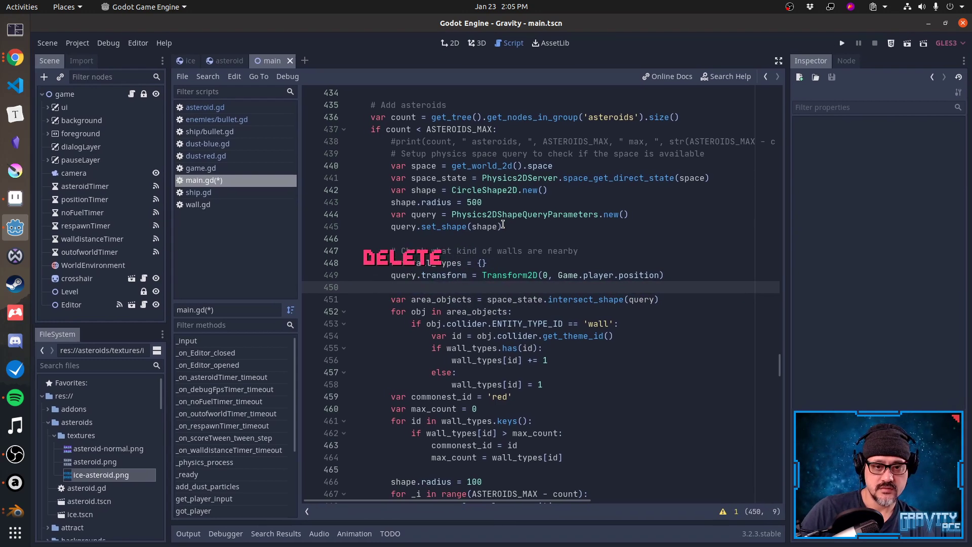
key(BackSpace)
key(BackSpace)
key(BackSpace)
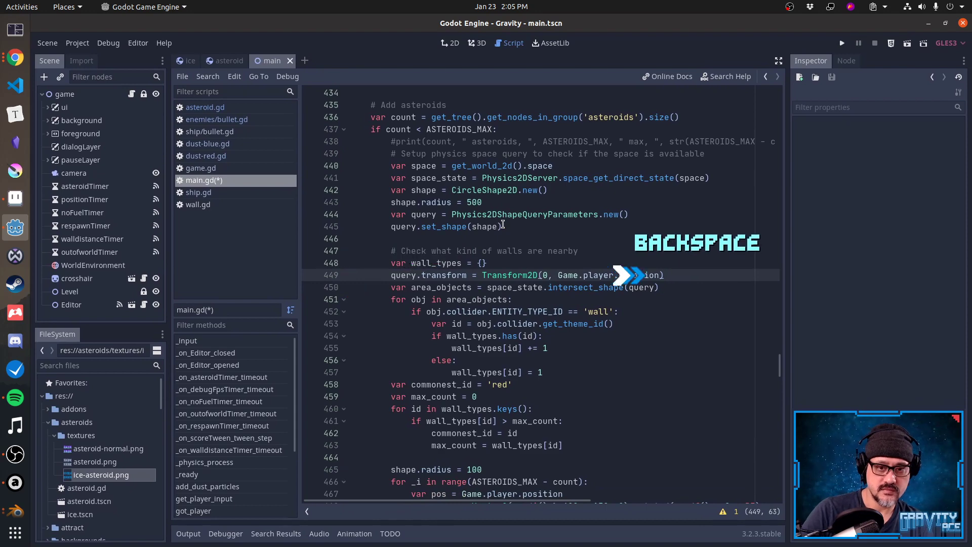
Open the editor/editor.tscn scene and search its script for "mask".
key(ctrl+shift+o)
text(editor)
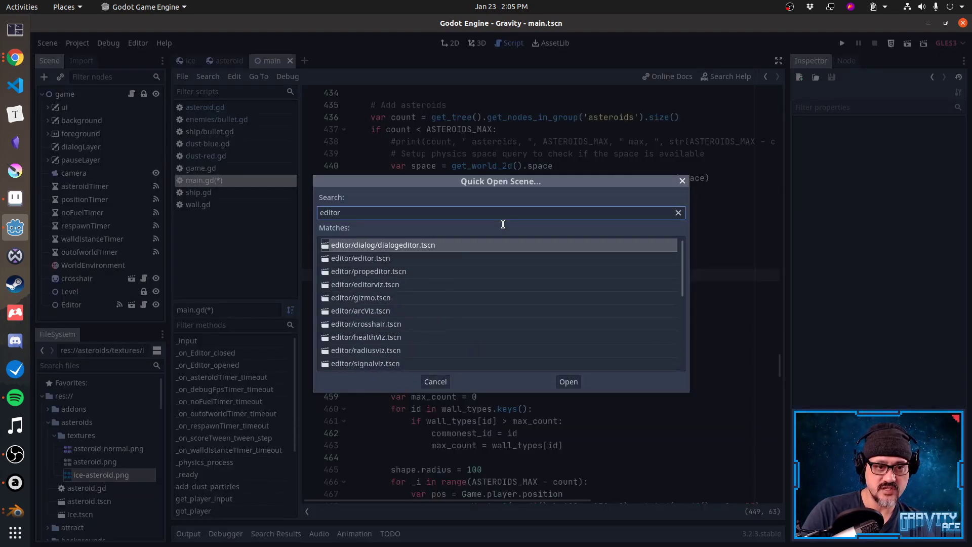
key(Down)
key(Return)
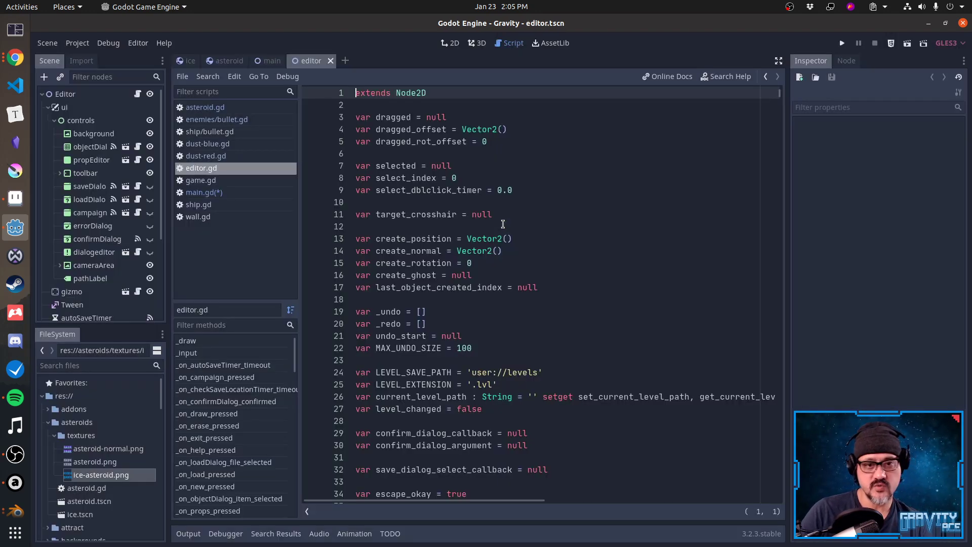
key(ctrl+f)
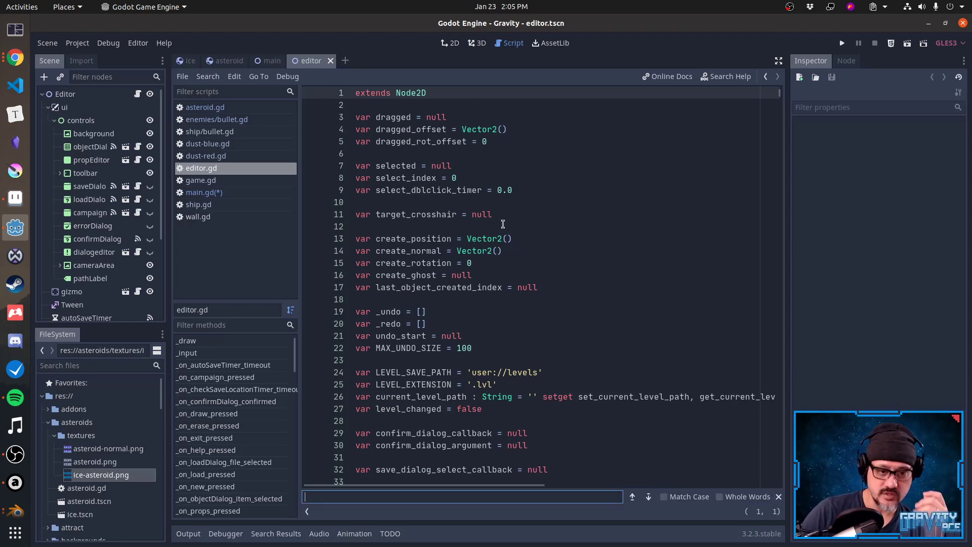
text(mask)
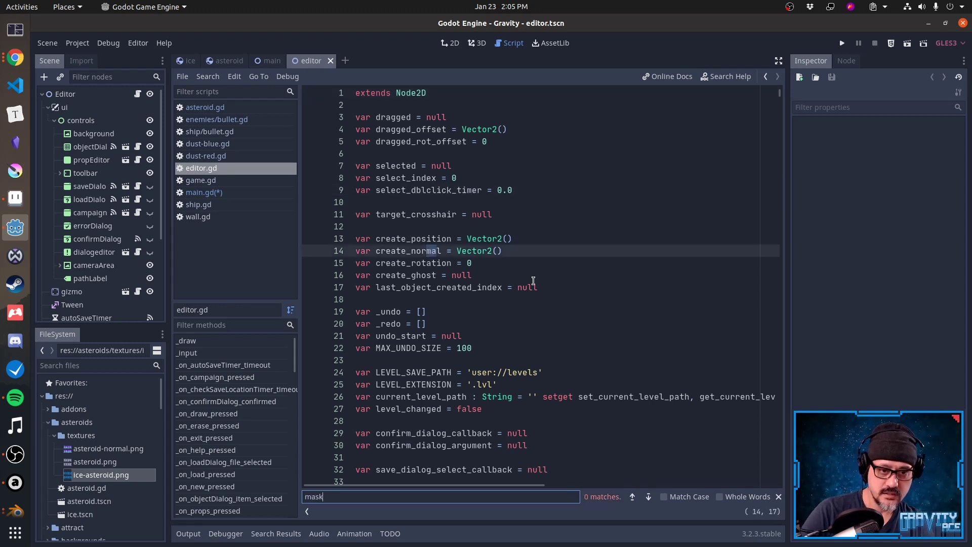
key(Escape)
key(ctrl+d)
key(ctrl+f)
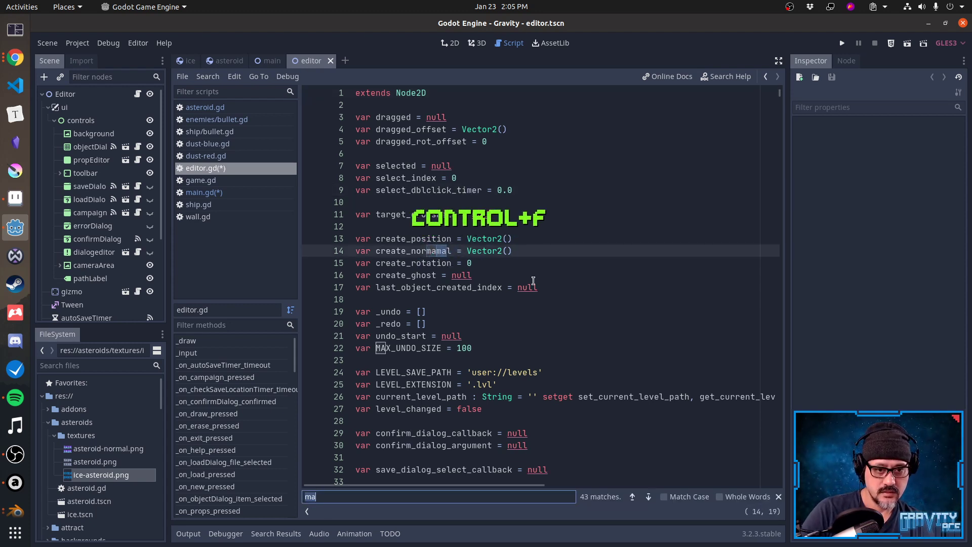
key(Escape)
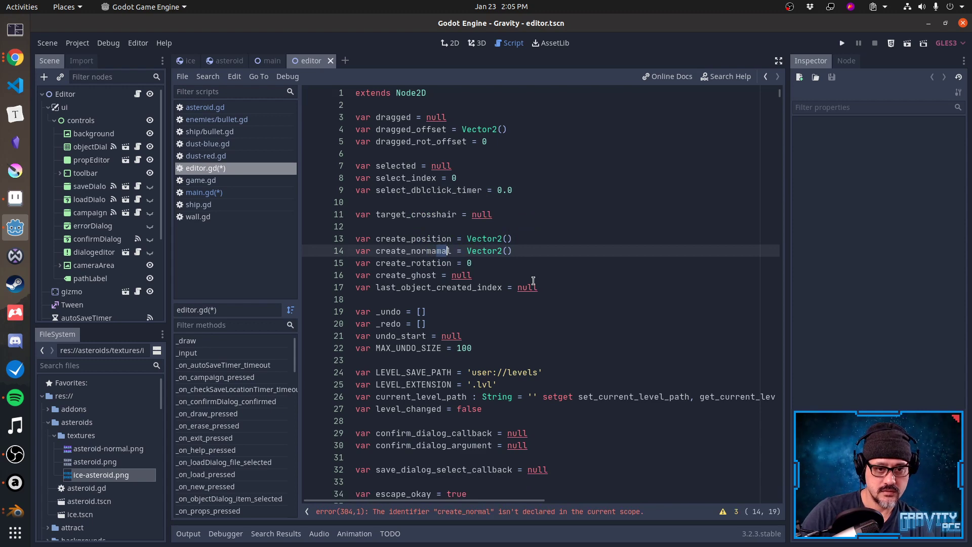
key(ctrl+z)
Search editor.gd for "walls" and select the query.collision_layer = 32 line with its "Only collide with walls" comment.
key(ctrl+f)
text(wall)
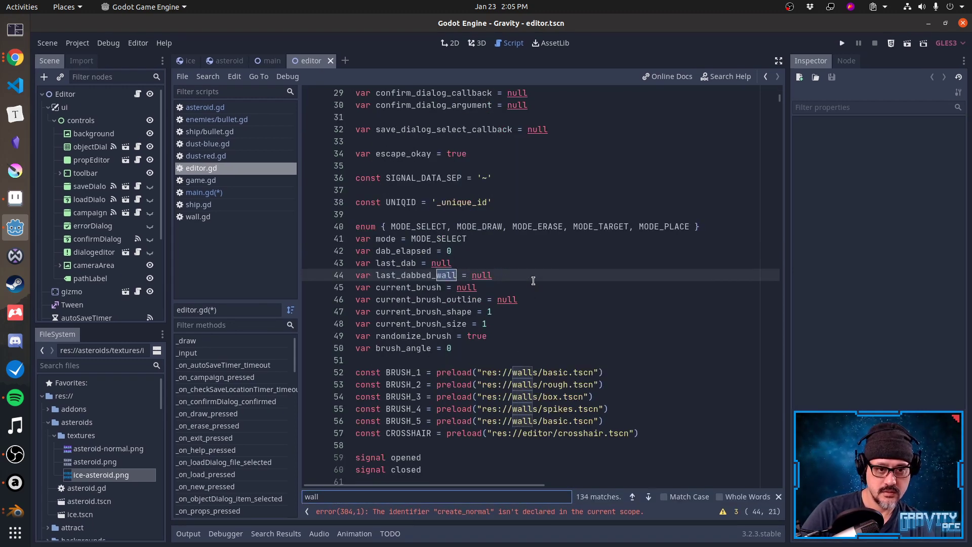
text(s)
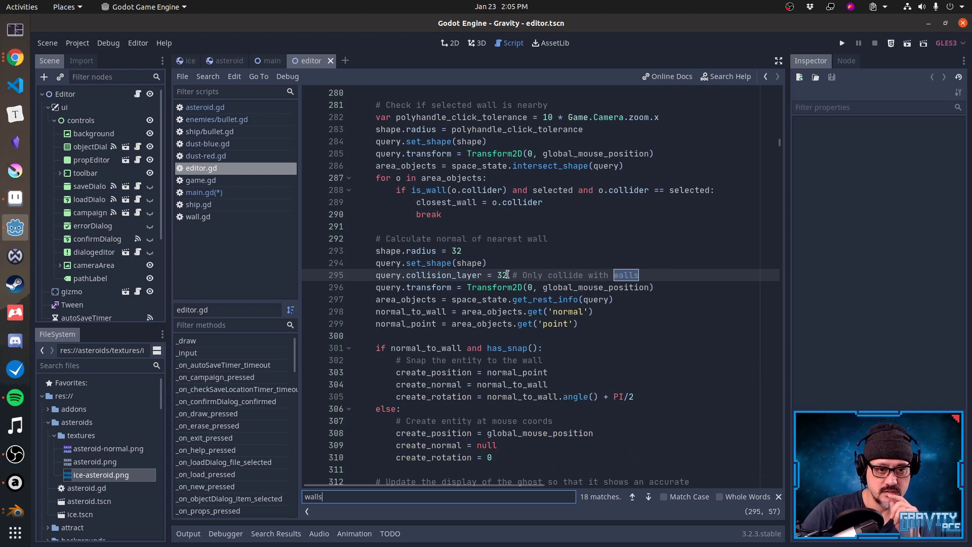
click(641, 275)
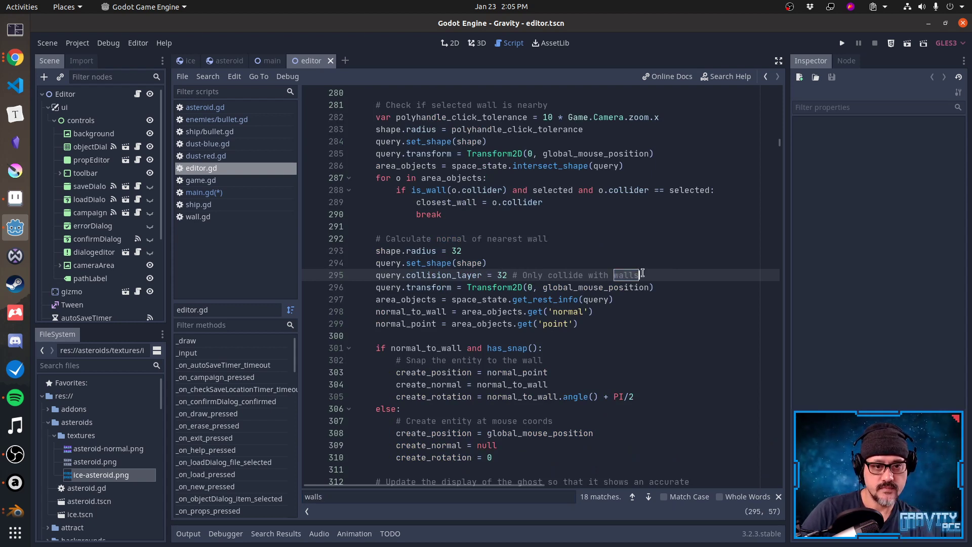
key(shift+Home)
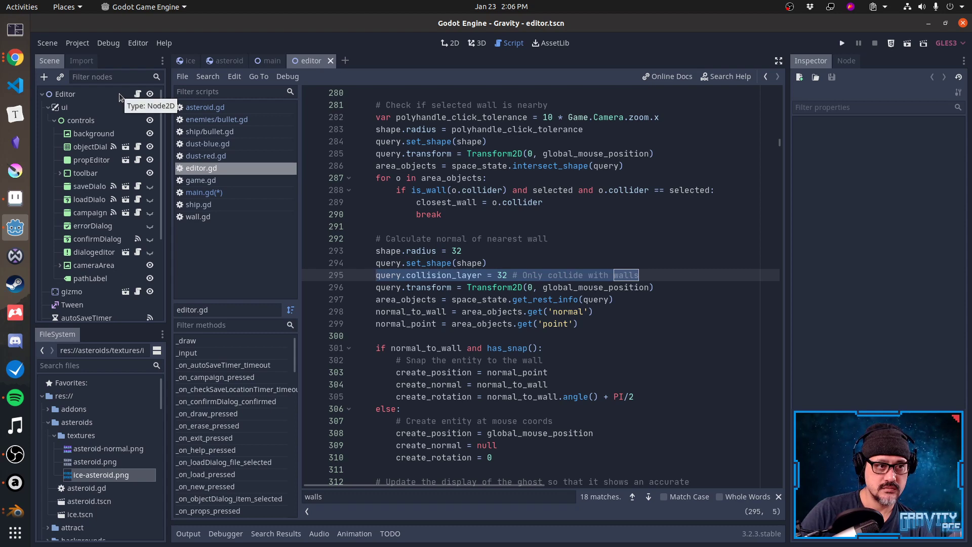
Open the walls/wall.tscn scene and examine the wall node's collision layer and mask settings.
scroll(89, 256, down, 3)
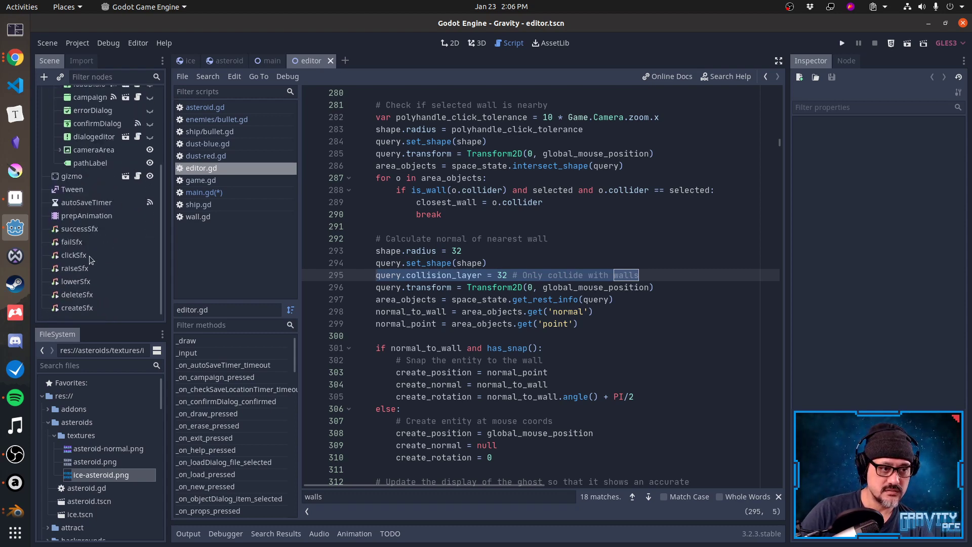
click(225, 60)
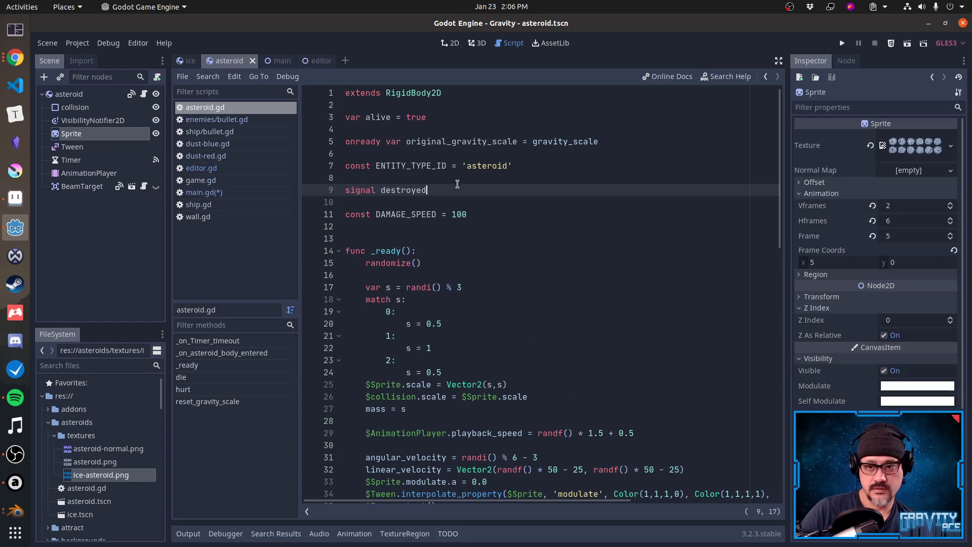
key(ctrl+shift+o)
text(wall)
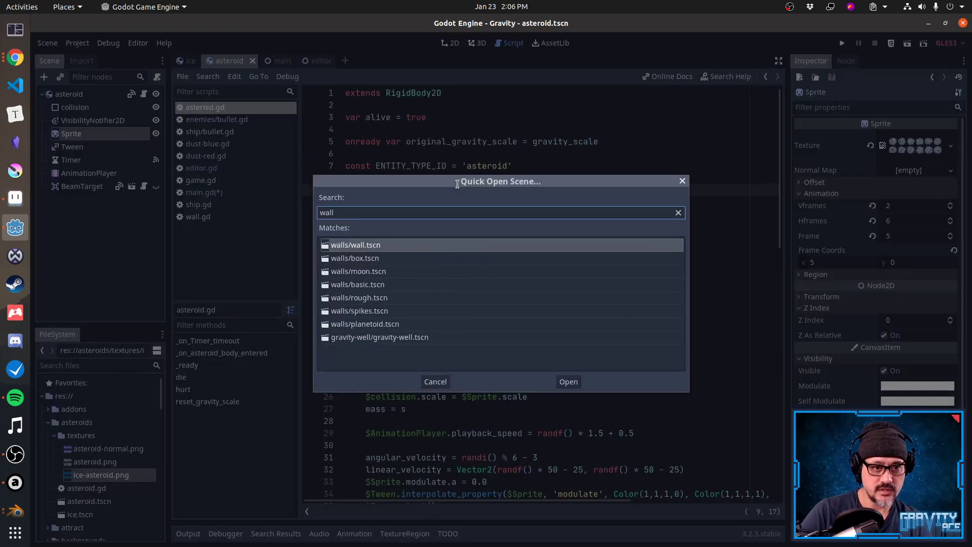
key(Return)
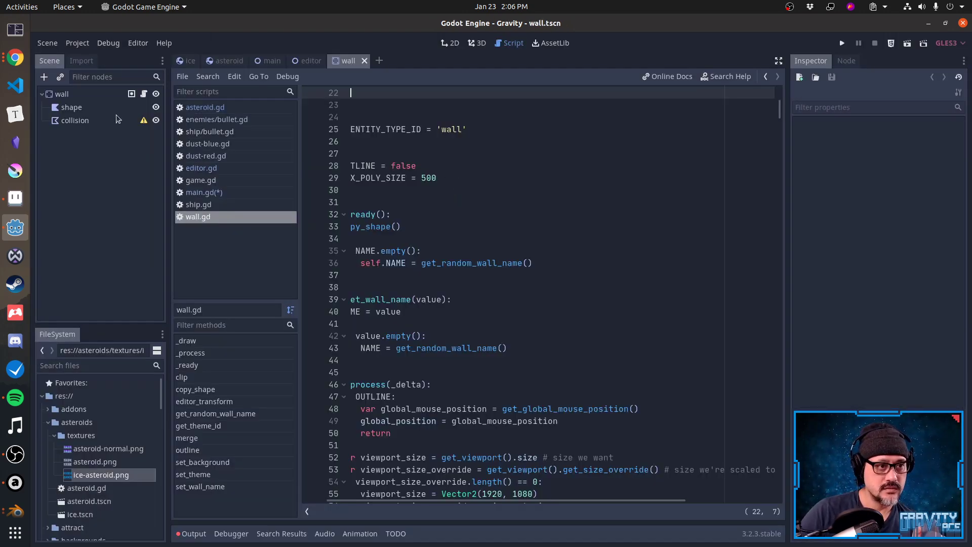
click(98, 96)
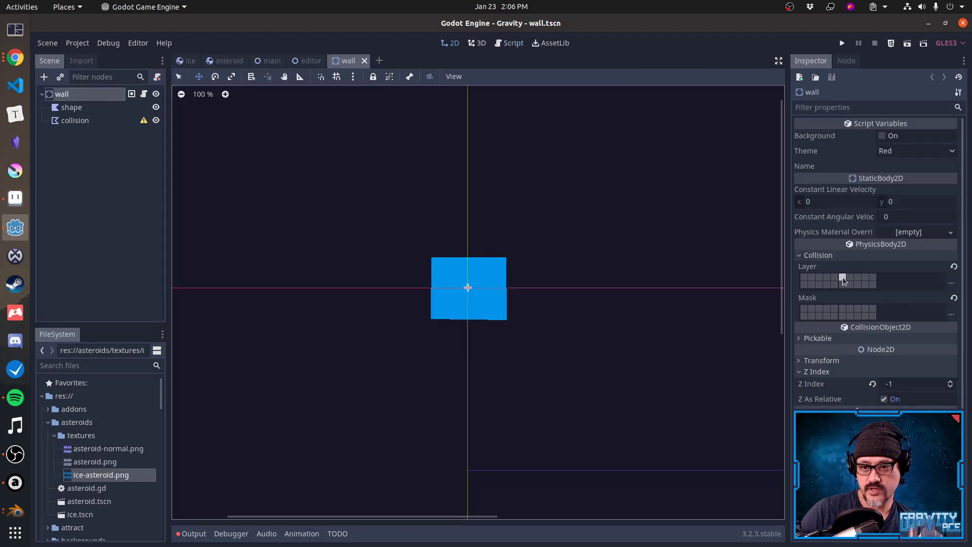
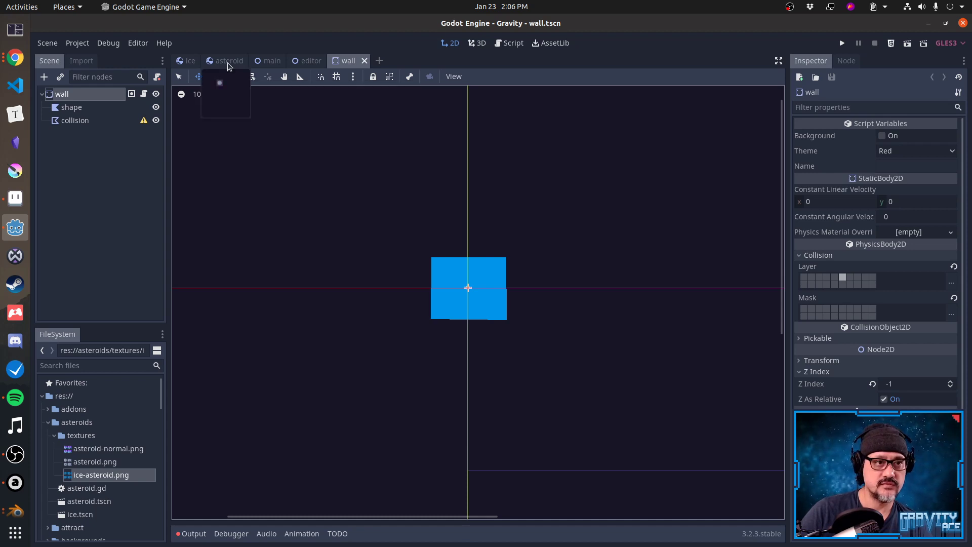
In main.gd, add "query.collision_layer = 32 # Only collide with walls" below the query.transform line of the nearby-walls check.
click(272, 62)
key(F3)
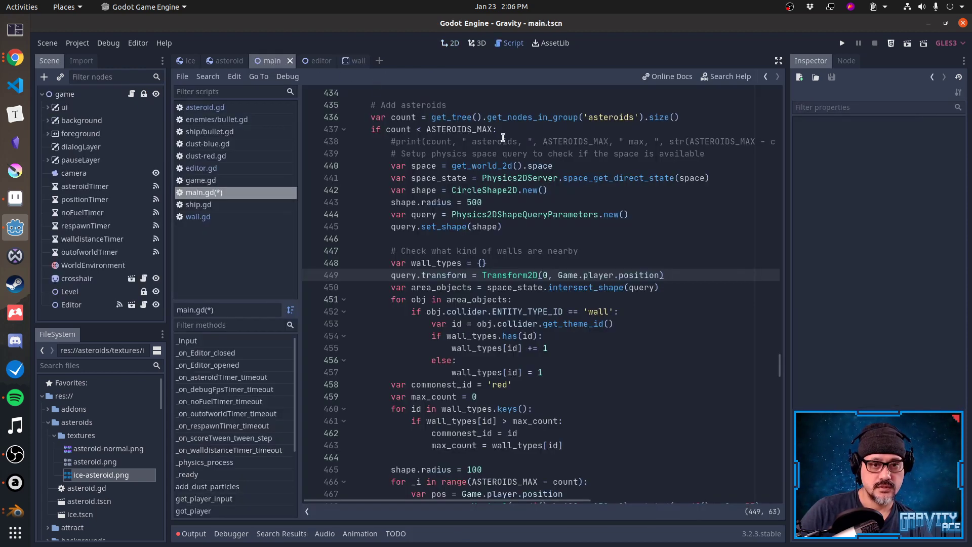
key(Return)
text(query.collision_layer = 32 # Only collide with walls)
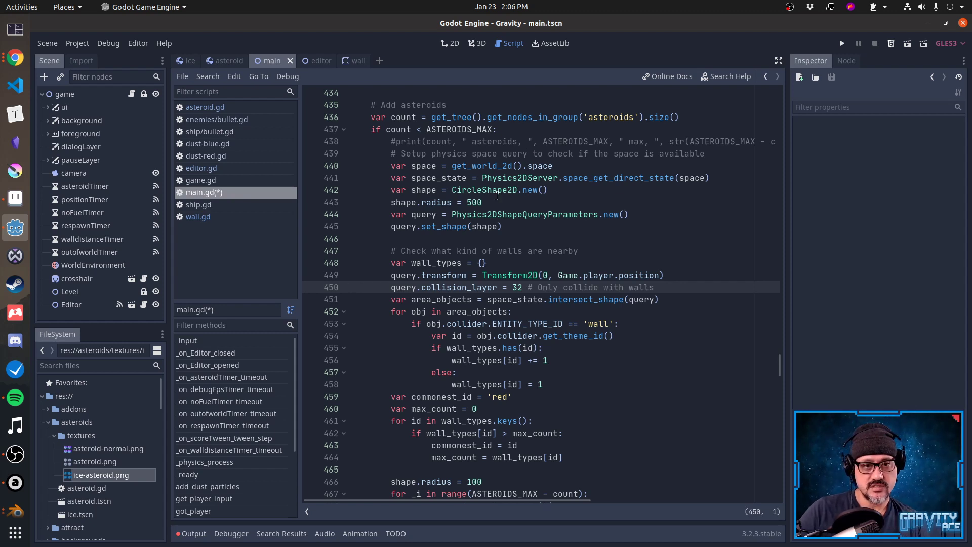
Copy the default collision_layer value 0x7FFFFFFF from the Physics2DShapeQueryParameters reference onto a new line below shape.radius = 100.
ctrl+click(525, 215)
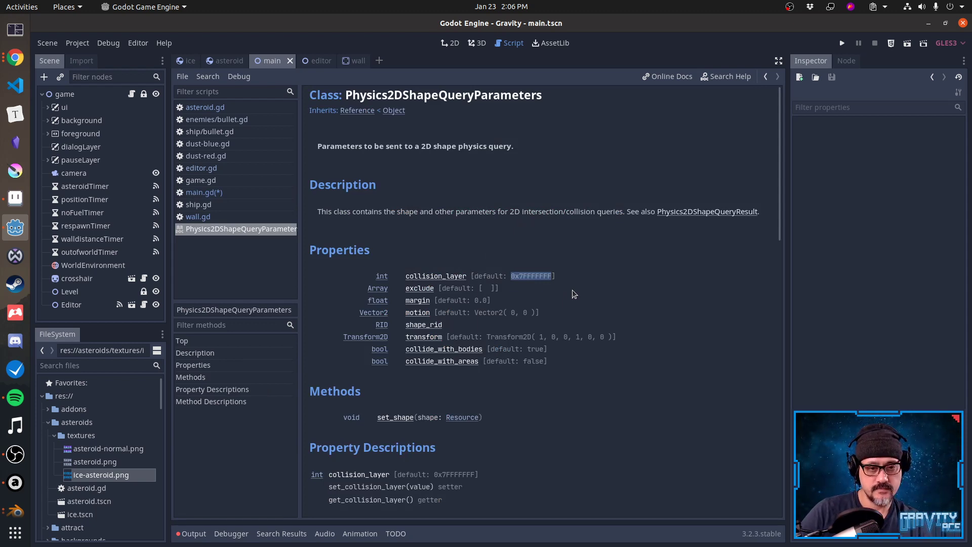
key(alt+Left)
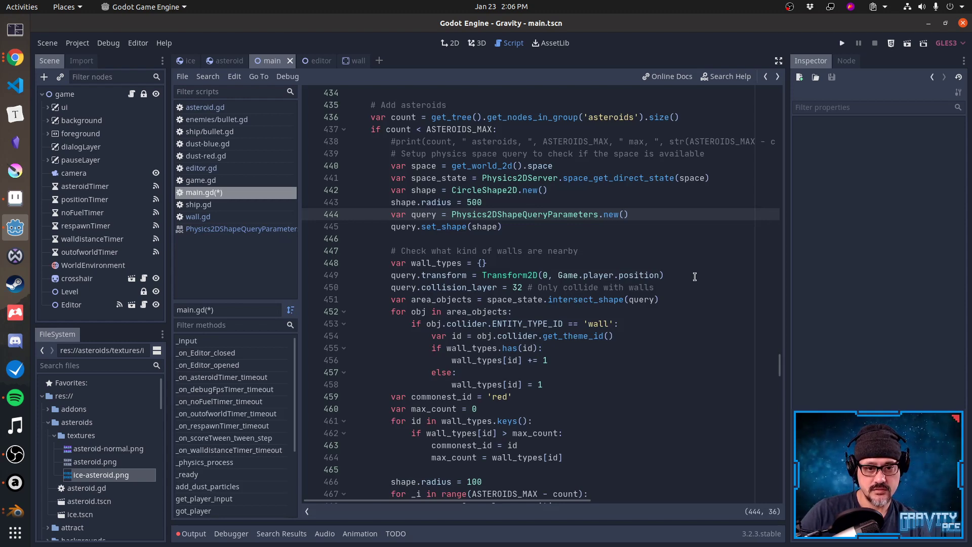
click(679, 287)
scroll(742, 315, down, 3)
click(618, 370)
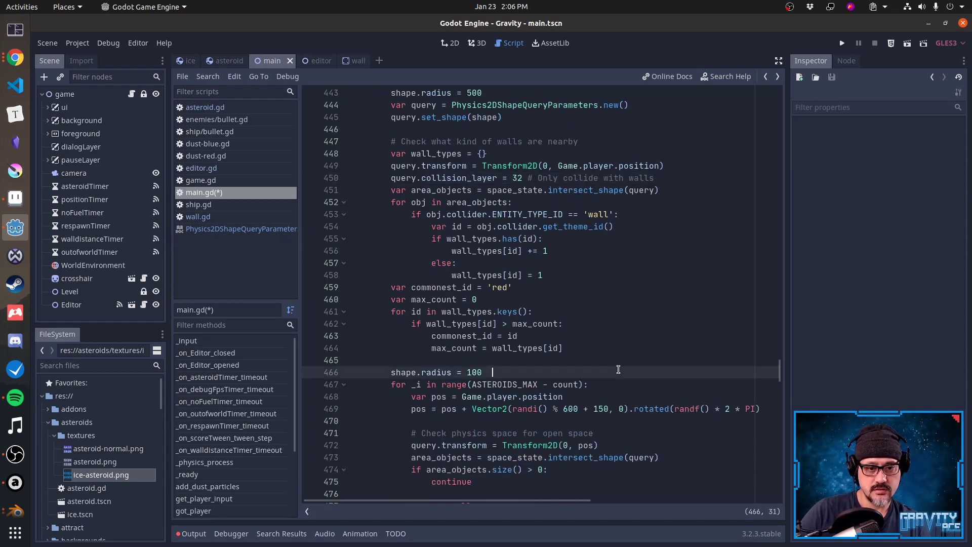
key(BackSpace)
key(Return)
text(0x7FFFFFFF)
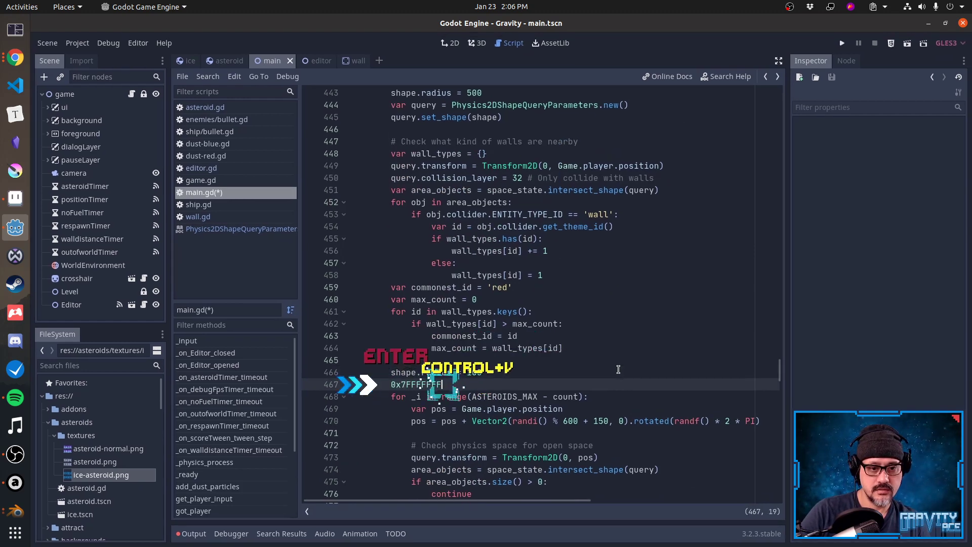
Complete the 0x7FFFFFFF line as a query.collision_layer assignment, reusing the text from the wall query's assignment.
key(Up)
key(Up)
key(Up)
key(Up)
key(Up)
key(Up)
key(Up)
key(Up)
key(Up)
key(Up)
key(Up)
key(Up)
key(Up)
key(Up)
key(Up)
key(Up)
key(Up)
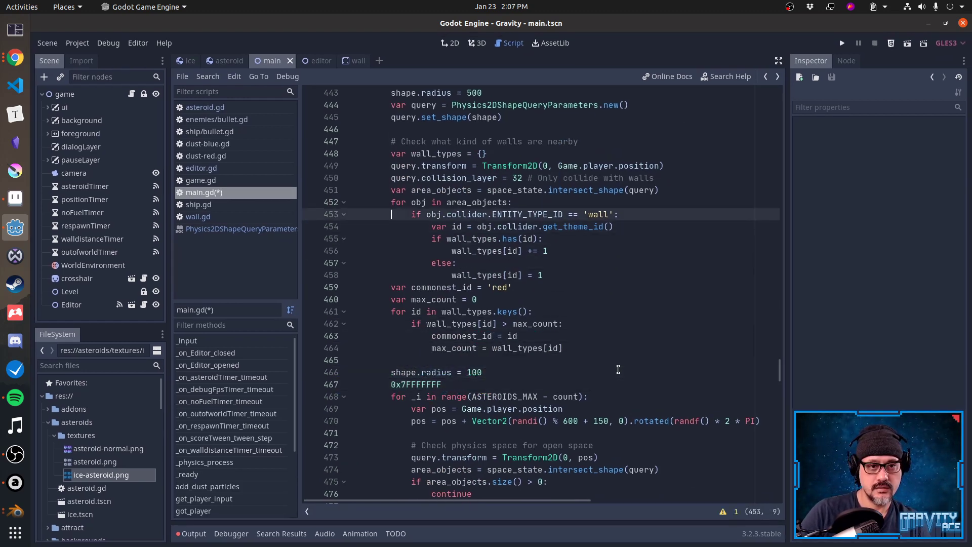
key(ctrl+shift+Right)
key(ctrl+shift+Right)
key(ctrl+shift+Left)
key(ctrl+c)
key(Down)
key(Down)
key(Down)
key(Down)
key(Down)
key(Down)
key(Down)
key(Down)
key(Down)
key(Down)
key(Down)
key(Down)
key(Down)
key(Down)
key(Down)
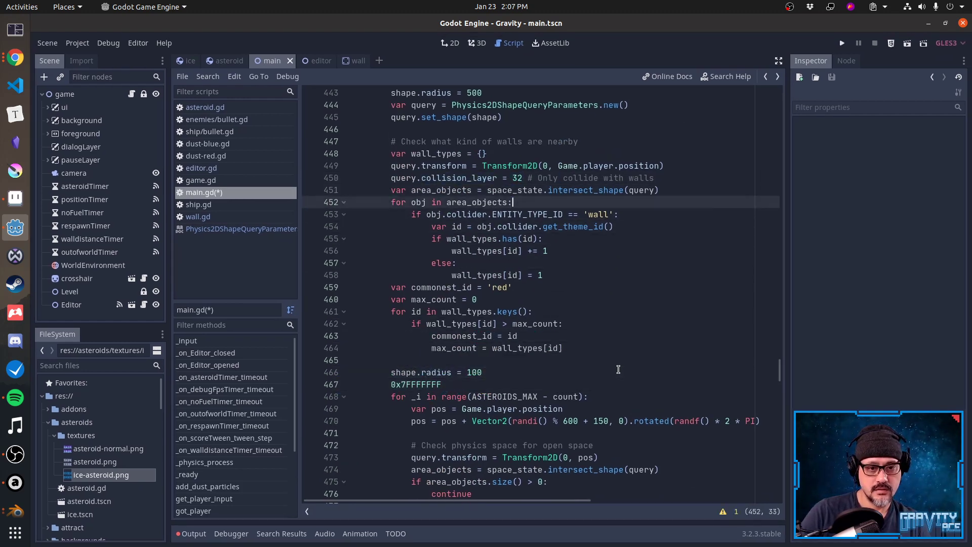
key(Down)
key(Down)
key(ctrl+v)
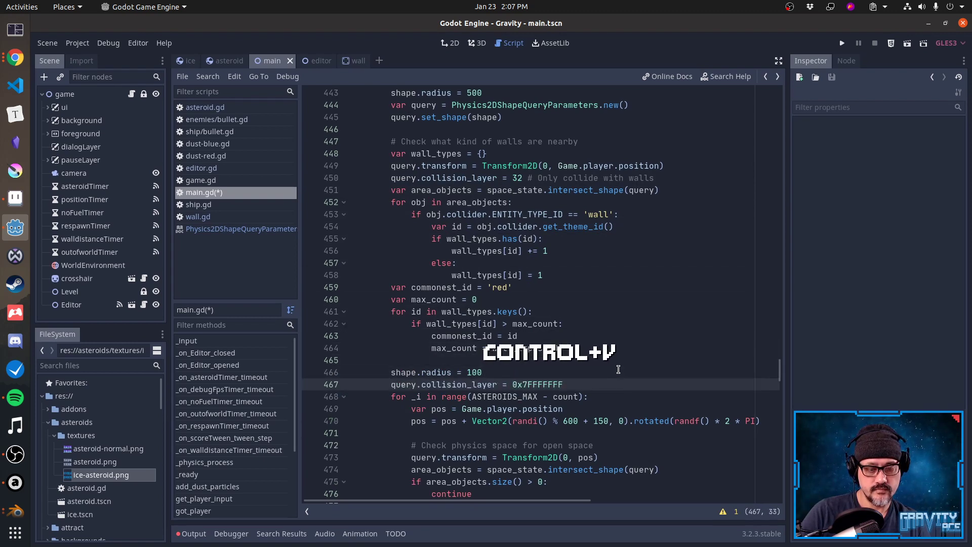
Examine the code that counts nearby wall types and determines the commonest theme, from wall_types down to max_count.
key(Home)
key(Home)
key(Up)
key(Up)
key(Up)
key(Up)
key(Up)
key(Up)
key(Up)
key(Up)
key(Up)
key(Up)
key(Up)
key(Up)
key(Up)
key(Up)
key(Up)
key(Up)
key(Up)
key(Up)
key(Up)
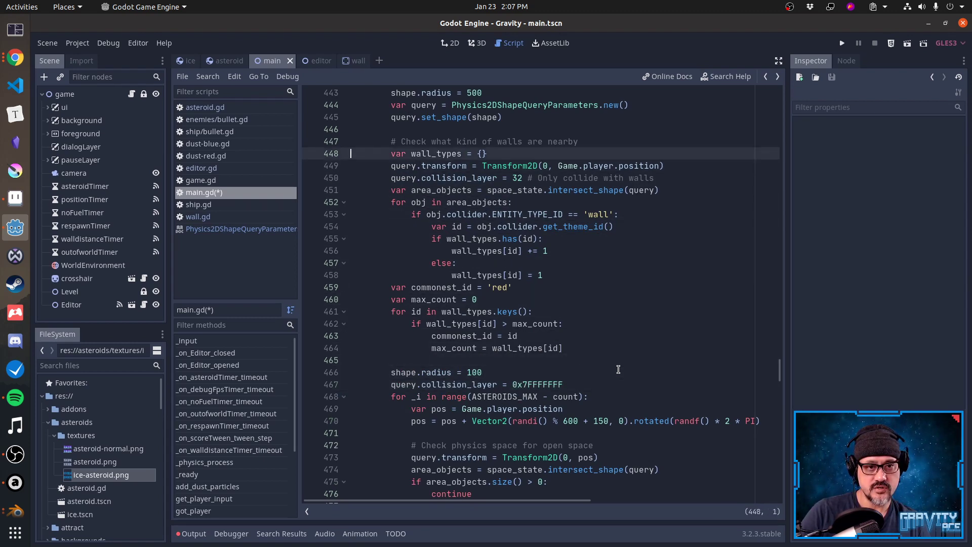
key(shift+Down)
key(shift+Down)
key(shift+Down)
key(shift+Down)
key(shift+Down)
key(shift+Down)
key(shift+Down)
key(shift+Down)
key(shift+Down)
key(shift+Down)
key(shift+Down)
key(shift+Down)
key(shift+Down)
key(shift+Down)
key(shift+Down)
key(shift+Down)
key(shift+Down)
key(shift+Down)
key(Escape)
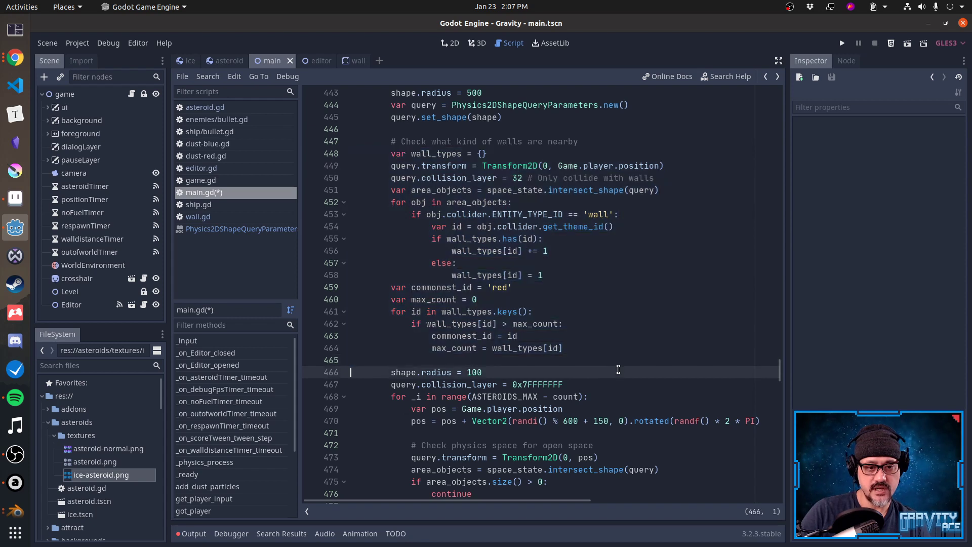
Examine the asteroid spawning loop, from the shape.radius = 100 line through the match on commonest_id.
key(shift+Down)
key(shift+Down)
key(shift+Down)
key(shift+Down)
key(shift+Down)
key(shift+Down)
key(shift+Down)
key(shift+Down)
key(shift+Down)
key(shift+Down)
key(shift+Down)
key(shift+Down)
key(shift+Down)
key(shift+Down)
key(shift+Down)
key(shift+Down)
key(shift+Down)
key(shift+Down)
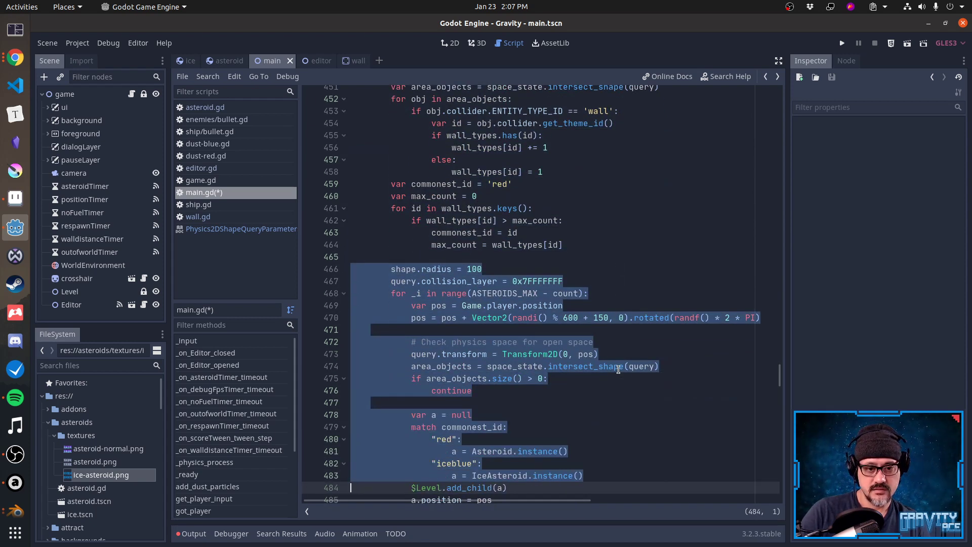
Review the asteroid count check, the physics query setup and the nearby-walls check in the asteroid-adding code.
key(shift+Up)
key(shift+Up)
key(shift+Up)
key(shift+Up)
key(shift+Up)
key(shift+Up)
key(shift+Up)
key(shift+Up)
key(shift+Up)
key(shift+Up)
key(shift+Up)
key(shift+Up)
key(shift+Up)
key(shift+Up)
key(shift+Up)
key(shift+Up)
key(shift+Up)
key(shift+Up)
key(shift+Up)
key(shift+Up)
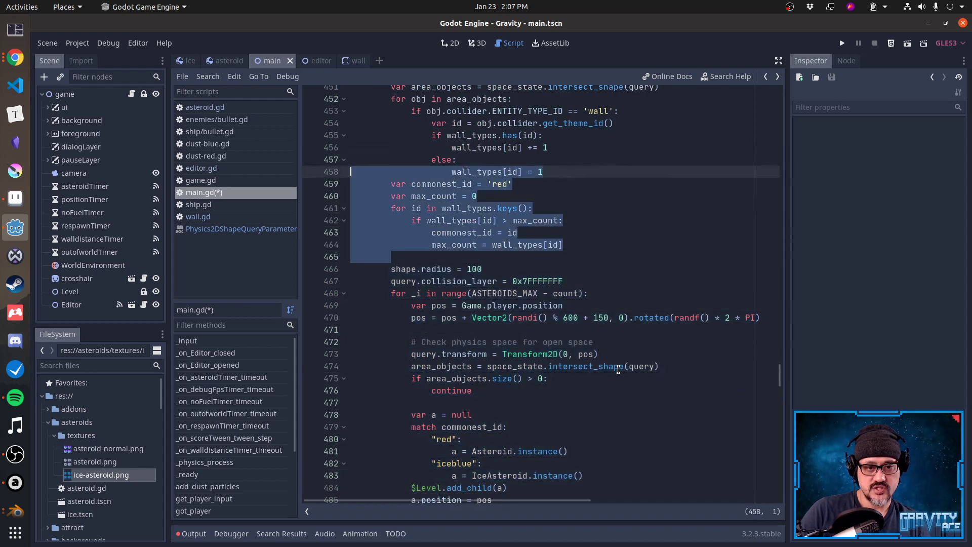
key(shift+Up)
key(shift+Up)
key(shift+Up)
key(shift+Up)
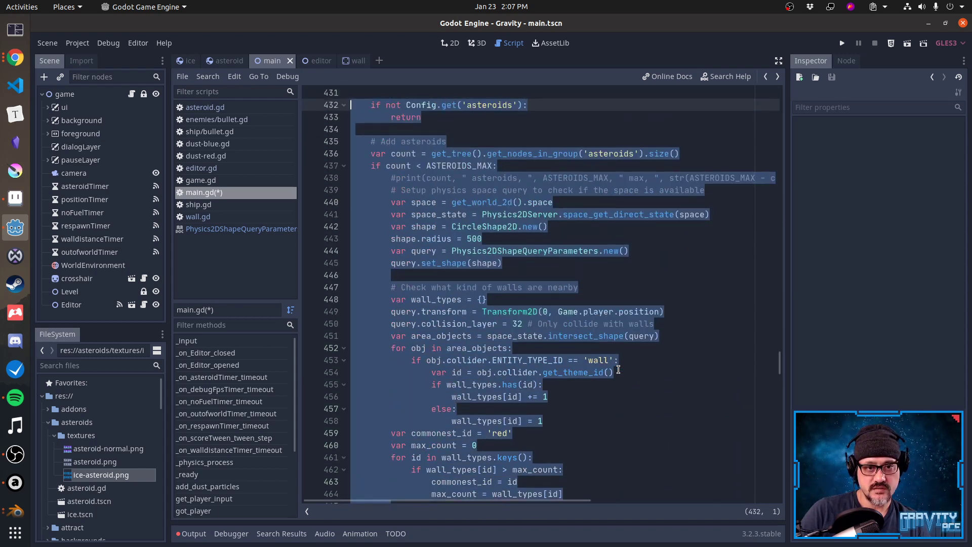
key(shift+Down)
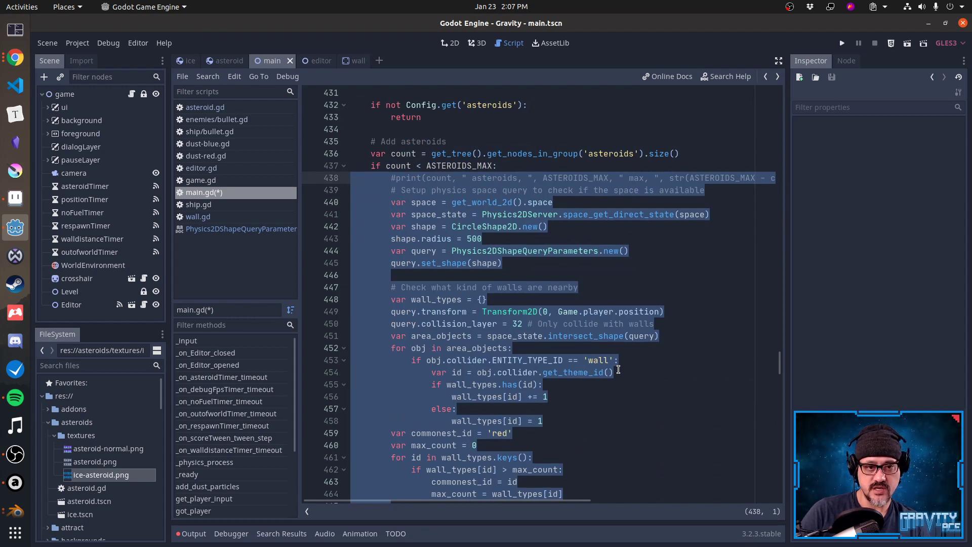
key(shift+Down)
key(shift+Down)
key(shift+Down)
key(shift+Down)
key(shift+Down)
key(shift+Down)
key(shift+Down)
key(shift+Down)
key(shift+Down)
key(shift+Down)
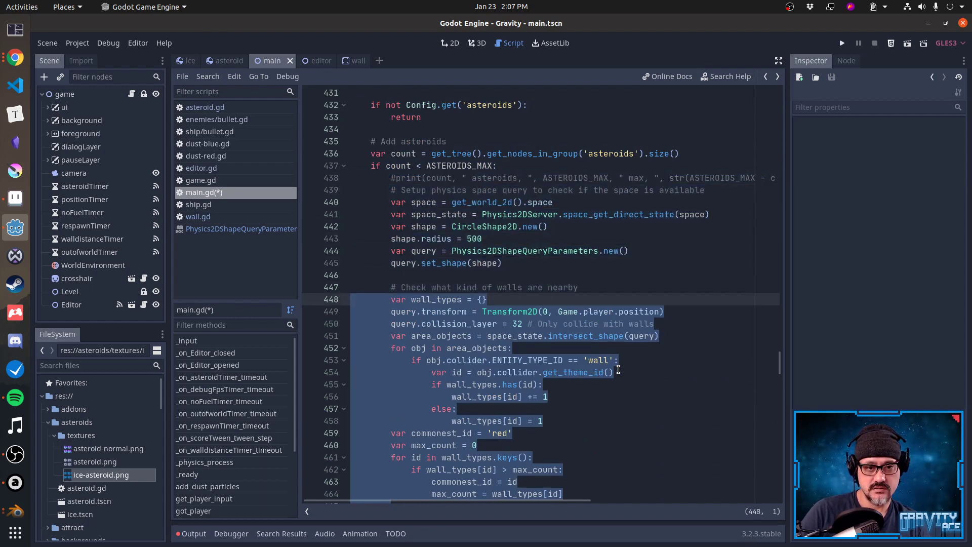
key(Up)
key(Up)
key(shift+Up)
key(shift+Up)
key(shift+Up)
key(shift+Up)
key(shift+Up)
key(shift+Up)
key(shift+Up)
key(Down)
key(Down)
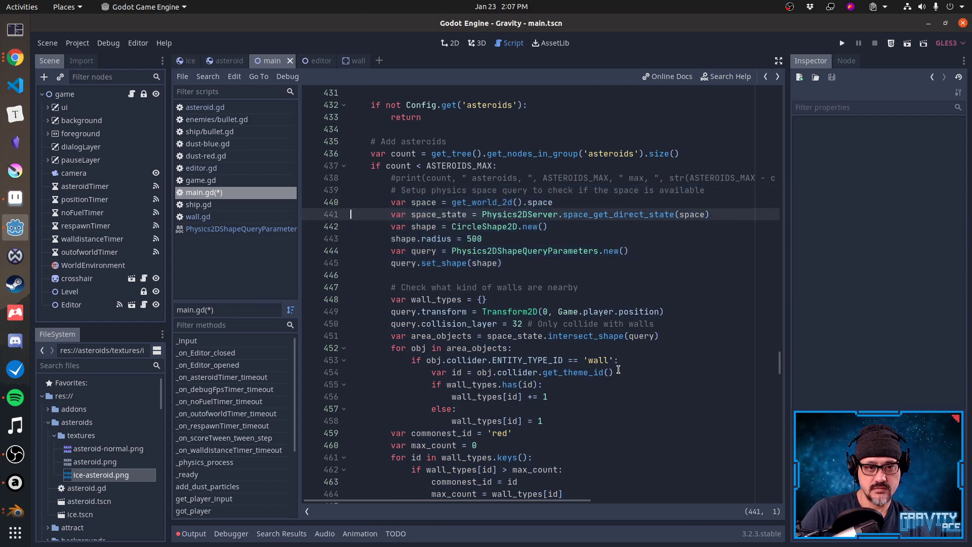
Examine the block that checks nearby wall types, from its comment down to the max_count = wall_types[id] line.
key(Down)
key(Down)
key(Down)
key(Down)
key(Down)
key(Down)
key(shift+Down)
key(shift+Down)
key(shift+Down)
key(shift+Down)
key(shift+Down)
key(shift+Down)
key(shift+Down)
key(shift+Down)
key(shift+Down)
key(shift+Down)
key(shift+Down)
key(shift+Down)
key(shift+Down)
key(shift+Down)
key(shift+Down)
key(shift+Down)
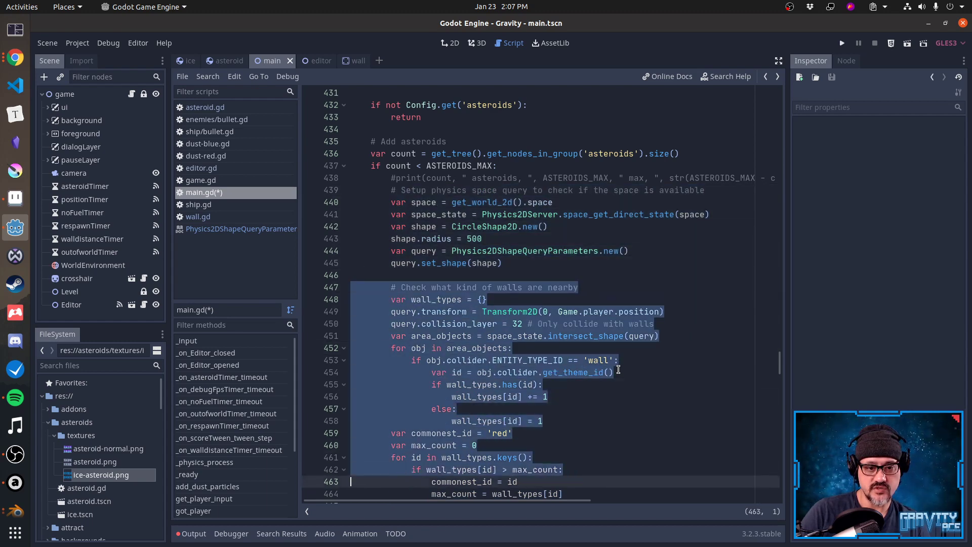
key(shift+Down)
key(shift+Down)
key(Down)
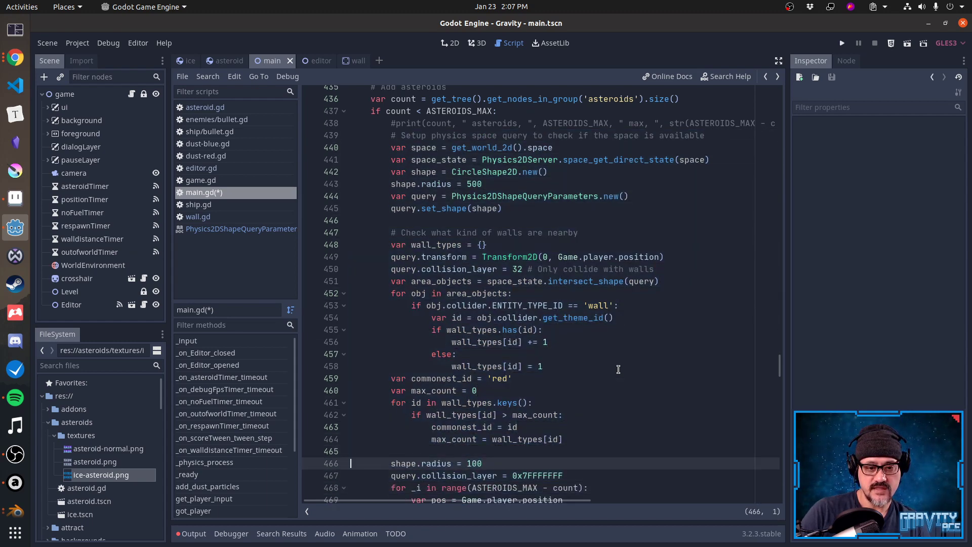
Examine the asteroid placement block from shape.radius = 100 down to the a.position = pos line.
key(shift+Down)
key(shift+Down)
key(shift+Down)
key(shift+Down)
key(shift+Down)
key(shift+Down)
key(shift+Down)
key(shift+Down)
key(shift+Down)
key(shift+Down)
key(shift+Down)
key(shift+Down)
key(shift+Down)
key(shift+Down)
key(shift+Down)
key(shift+Down)
key(shift+Down)
key(shift+Down)
key(shift+Down)
key(shift+Down)
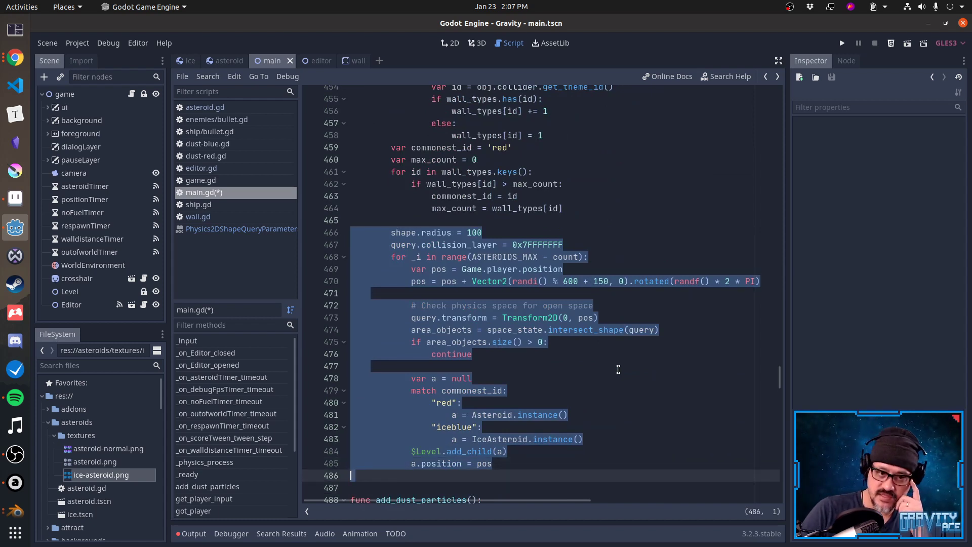
key(Up)
key(Up)
key(Up)
key(Up)
key(Up)
key(Up)
key(Up)
key(Up)
key(Up)
key(Up)
key(Up)
key(Up)
key(Up)
key(Up)
key(Up)
key(Up)
key(Up)
key(Up)
key(Up)
key(Up)
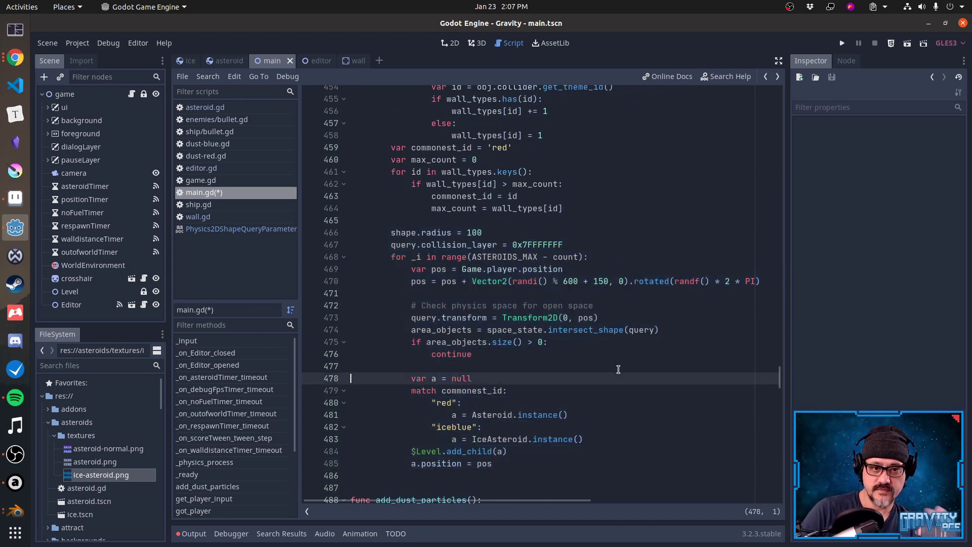
key(Down)
key(Up)
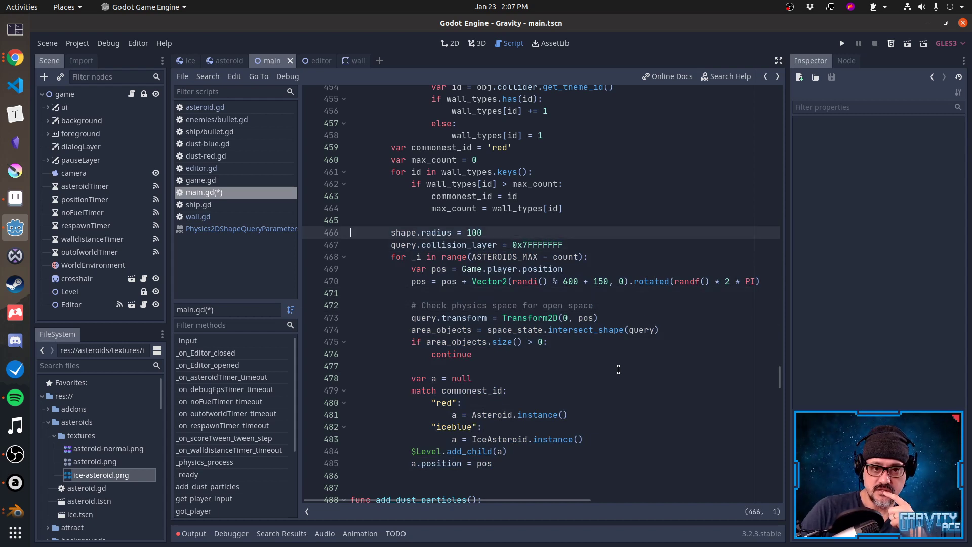
Recheck the radius and collision layer settings, the random position calculation and the open-space check in the placement code.
key(shift+Down)
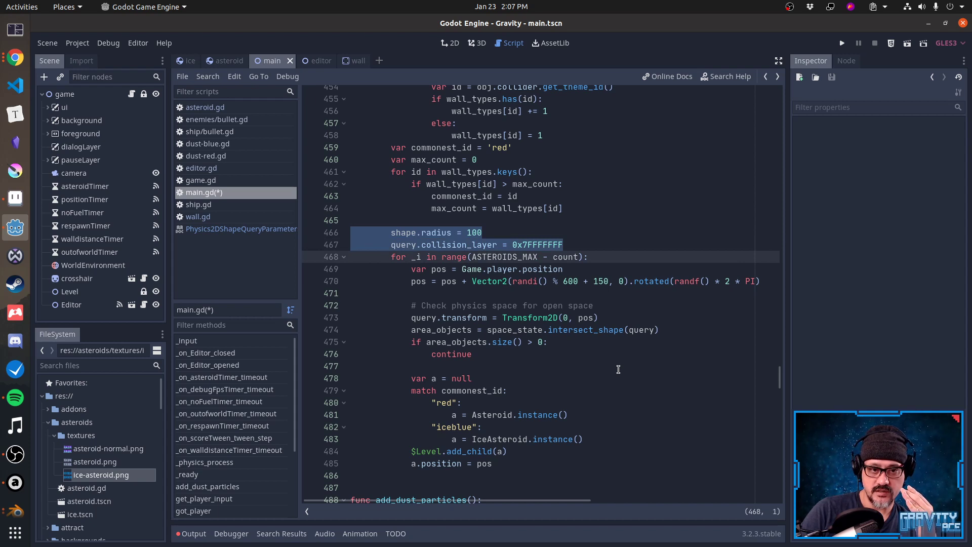
key(shift+Down)
key(shift+Down)
key(shift+Down)
key(shift+Down)
key(shift+Down)
key(shift+Down)
key(shift+Down)
key(shift+Down)
key(shift+Down)
key(shift+Down)
key(shift+Down)
key(shift+Down)
key(shift+Down)
key(shift+Down)
key(shift+Down)
key(shift+Down)
key(shift+Down)
key(shift+Down)
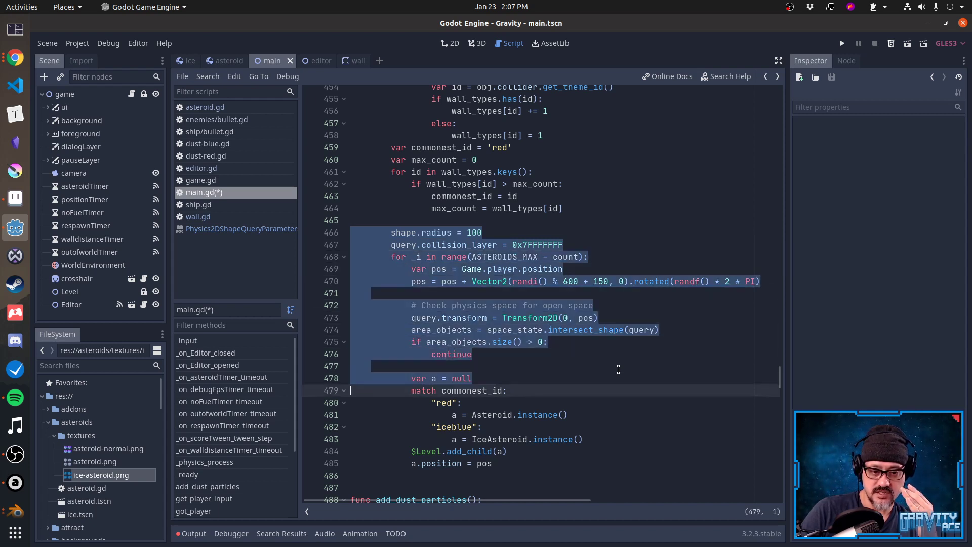
key(shift+Up)
key(shift+Up)
key(shift+Up)
key(shift+Up)
key(shift+Up)
key(shift+Up)
key(shift+Up)
key(shift+Up)
key(shift+Up)
key(shift+Up)
key(shift+Up)
key(shift+Up)
key(shift+Up)
key(shift+Up)
key(shift+Up)
key(shift+Up)
key(shift+Up)
key(shift+Up)
key(shift+Up)
key(shift+Up)
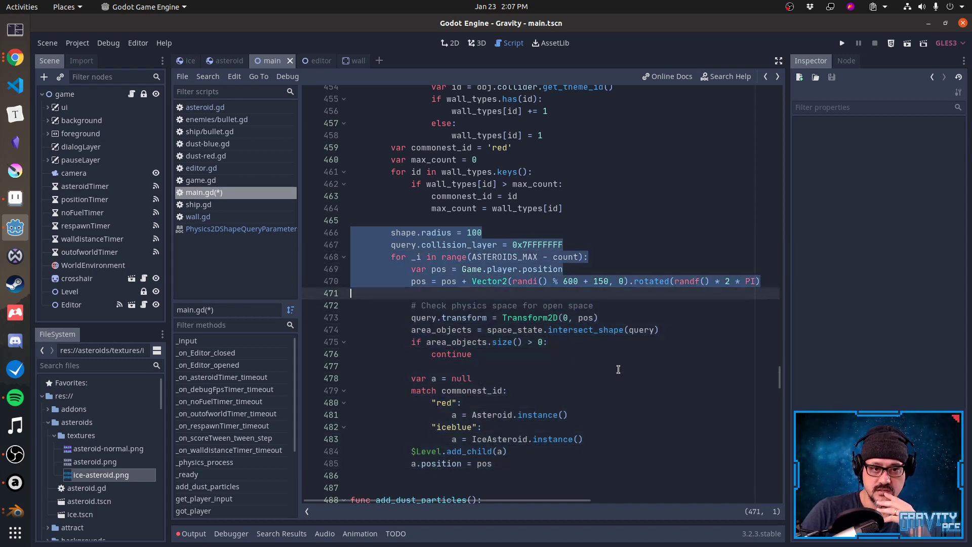
Insert the comment "# Place asteroids in empty space" above the shape.radius = 100 line, indented to match it.
key(Return)
key(Tab)
key(Tab)
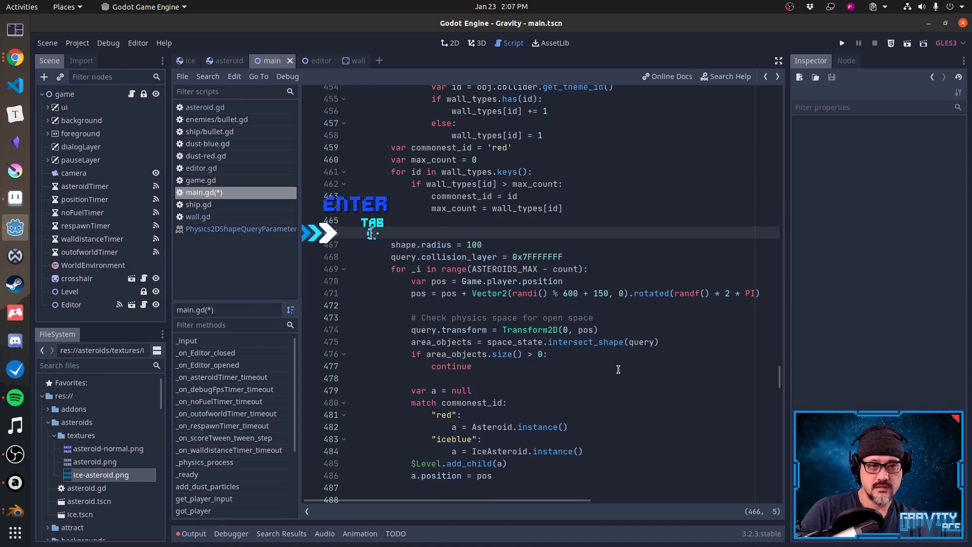
text(# Place asteroids)
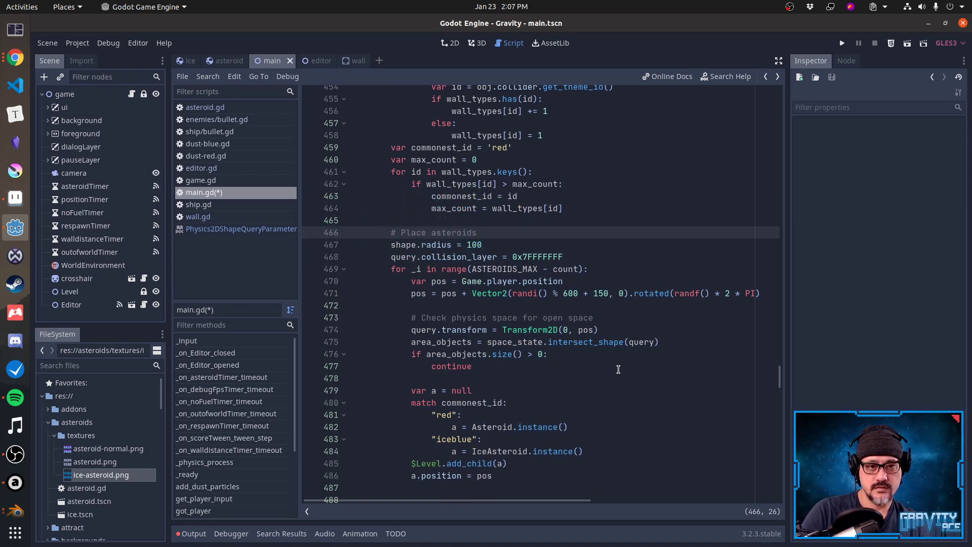
text( in empty space)
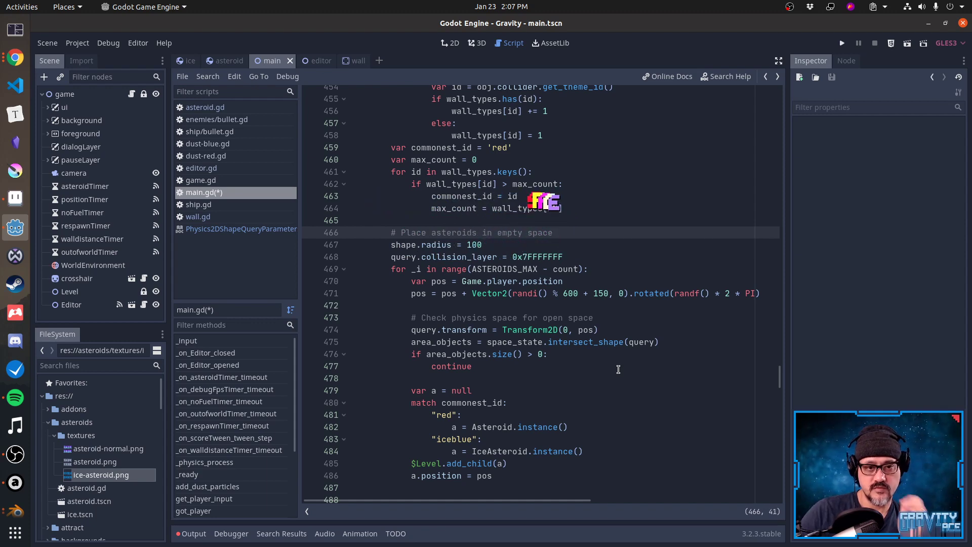
Review the commented sections from the physics space query setup through the wall type check to the asteroid placement comment.
scroll(590, 378, up, 9)
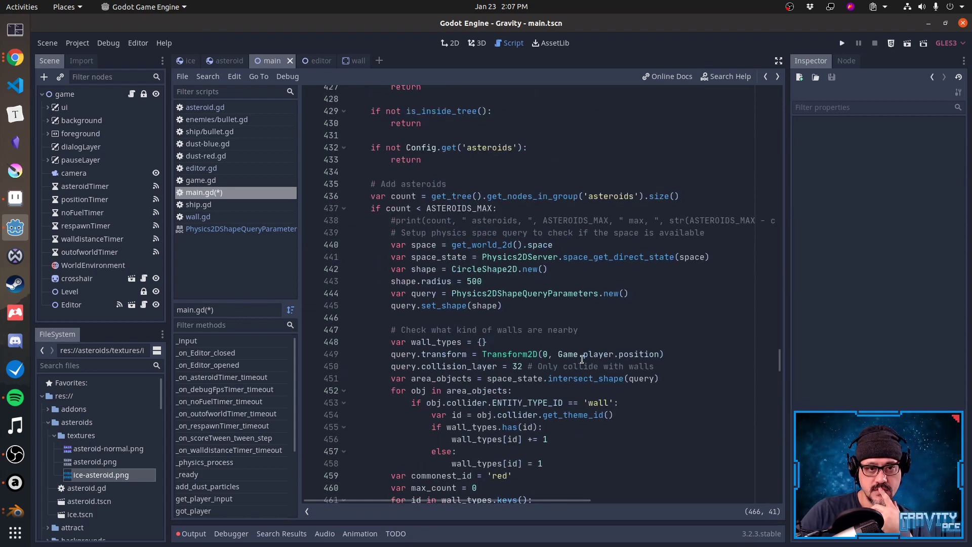
click(513, 233)
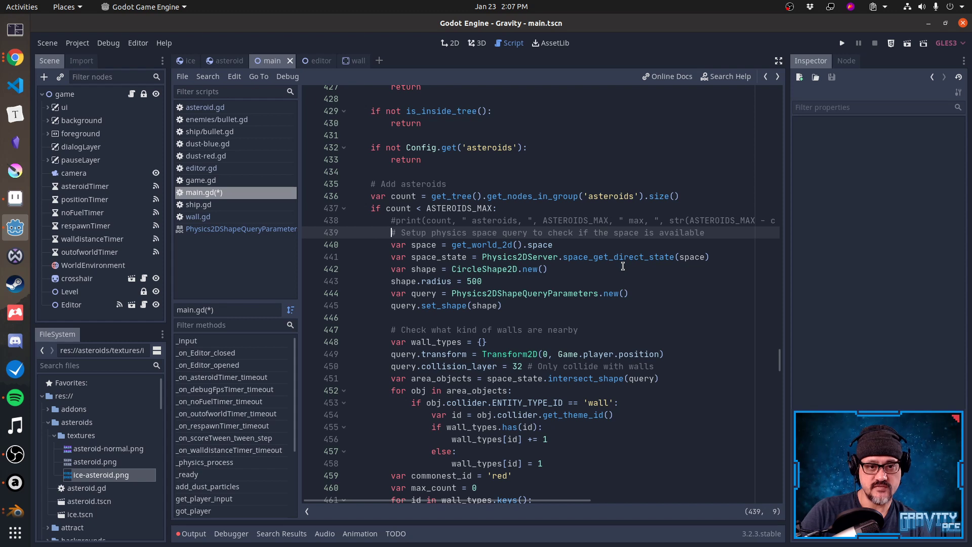
key(Down)
key(Down)
key(Down)
key(Down)
key(Down)
key(Down)
key(Home)
key(Down)
key(Down)
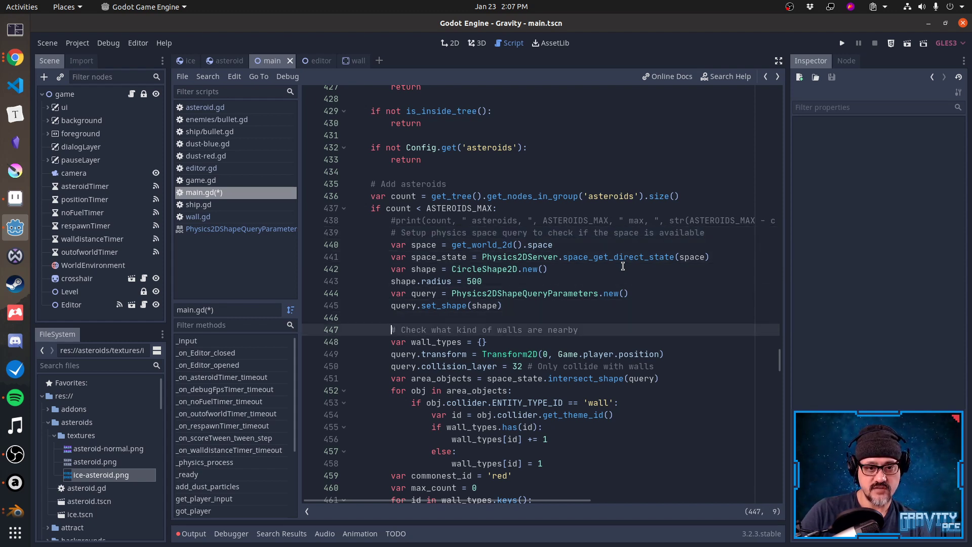
key(Down)
key(Down)
key(Down)
key(Down)
key(Down)
key(Down)
key(Down)
key(Down)
key(Down)
key(Down)
key(Down)
key(Down)
key(Down)
key(Down)
key(Down)
key(Down)
key(Down)
key(Down)
Remove the trailing whitespace after the "# Place asteroids in empty space" comment.
key(Down)
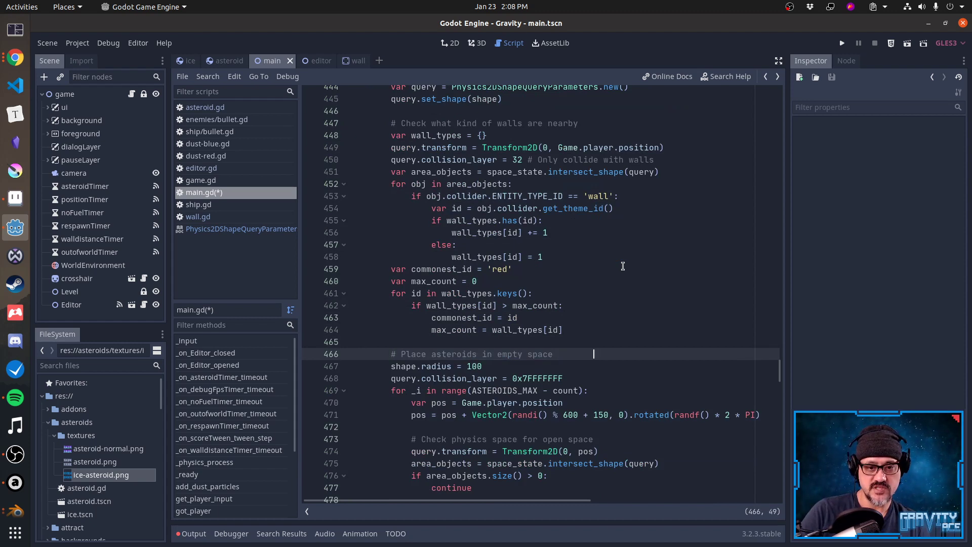
key(BackSpace)
key(BackSpace)
key(Home)
key(Home)
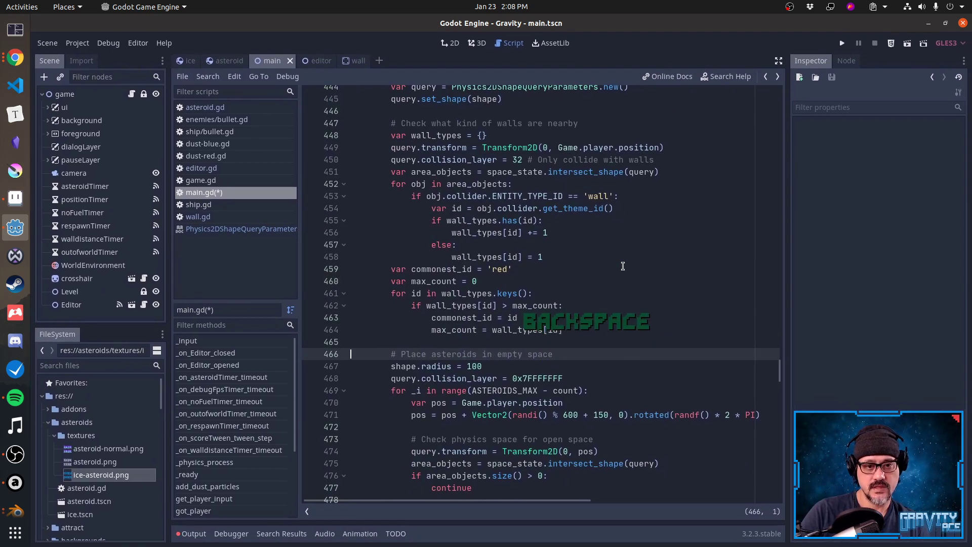
Look back over the wall type check up to the space_state line and save main.gd.
key(Up)
key(Up)
key(Up)
key(Up)
key(Up)
key(Up)
key(Up)
key(Up)
key(Up)
key(Up)
key(Up)
key(Up)
key(Up)
key(Up)
key(Up)
key(Up)
key(Up)
key(Up)
key(Up)
key(Up)
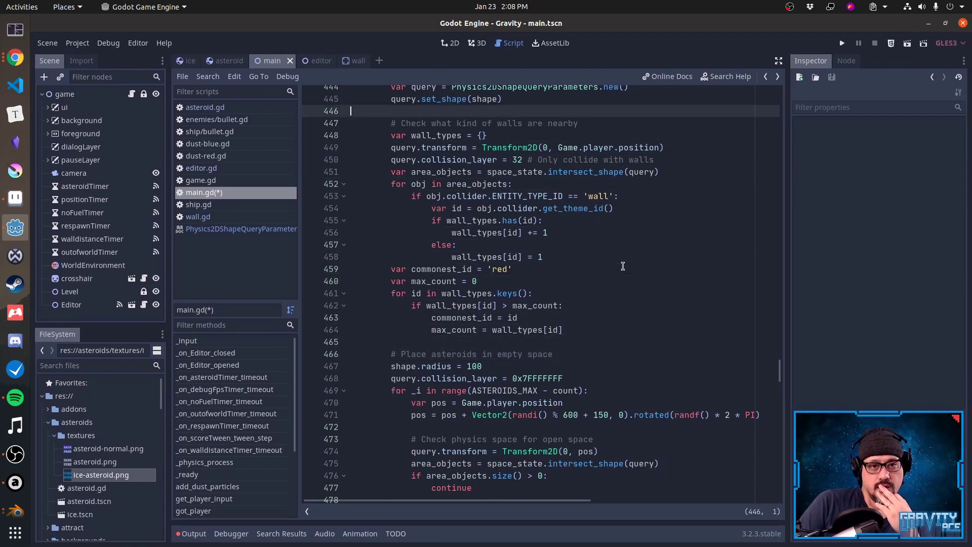
key(Up)
key(Up)
key(Up)
key(Up)
key(Up)
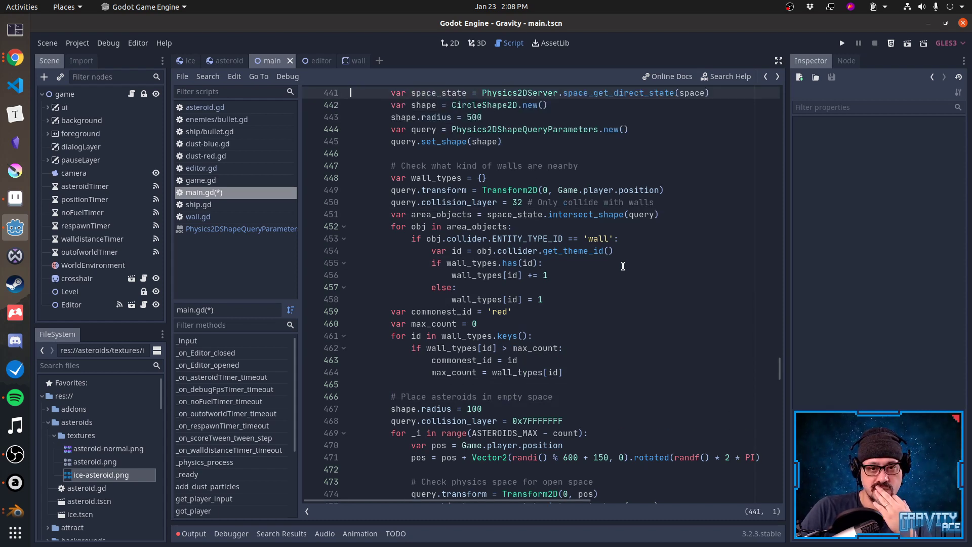
key(ctrl+s)
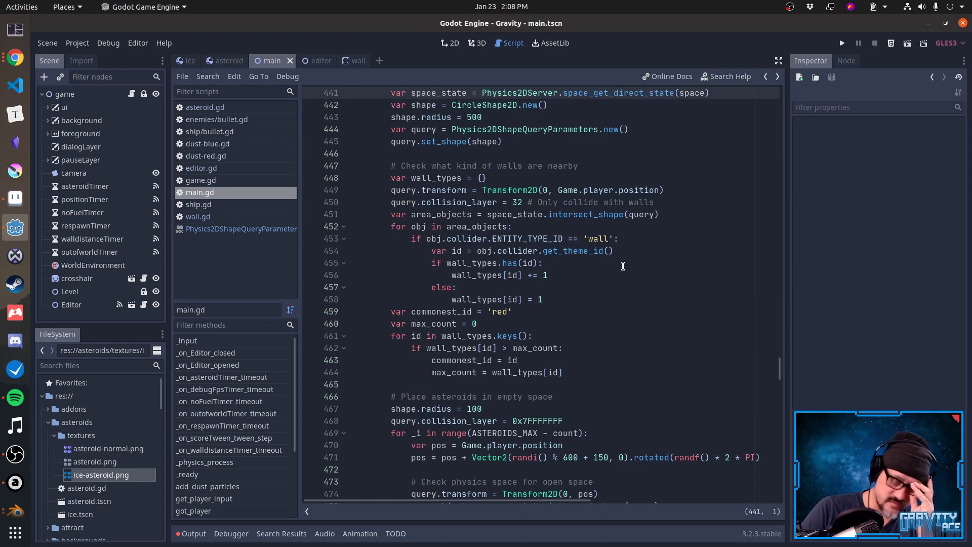
Examine the intersect_shape query, the area_objects loop header and the 'wall' entity type condition inside the loop.
key(Down)
key(Down)
key(Down)
key(Down)
key(Down)
key(Down)
key(Down)
key(Down)
key(Down)
key(Down)
key(Down)
key(Down)
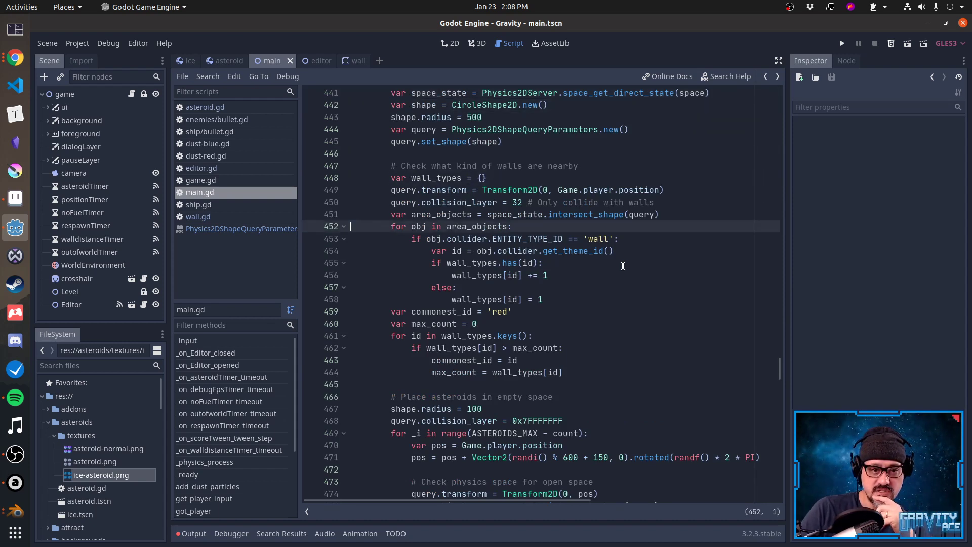
key(Home)
key(shift+End)
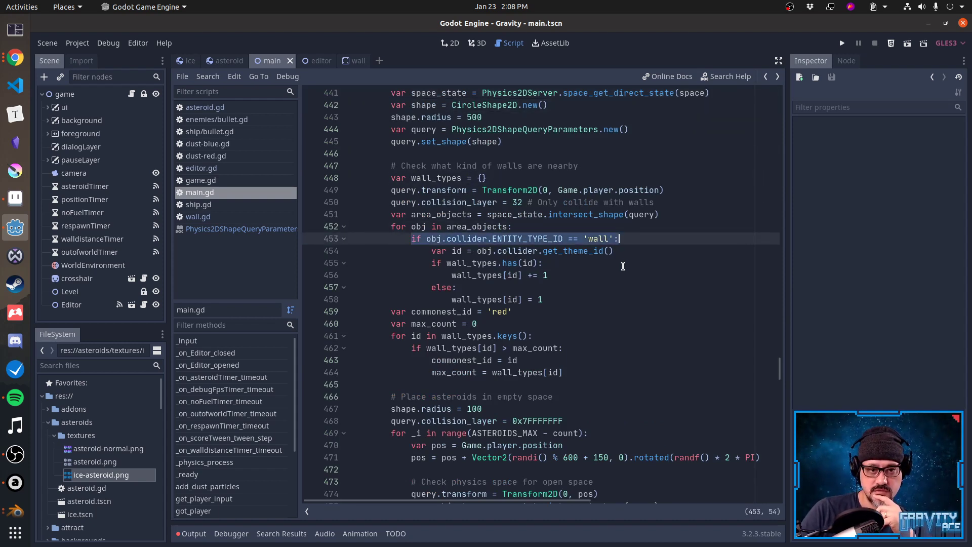
key(Up)
key(shift+Home)
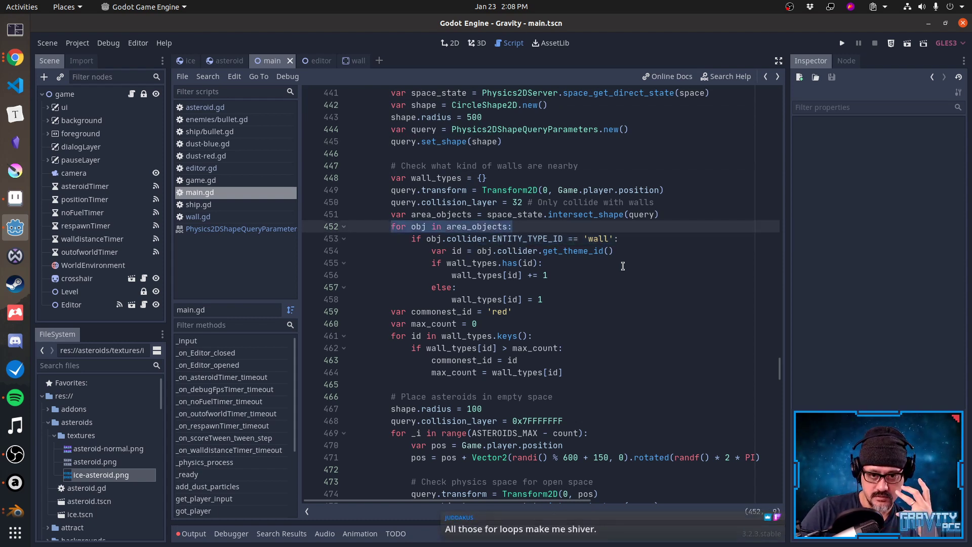
key(Up)
key(Up)
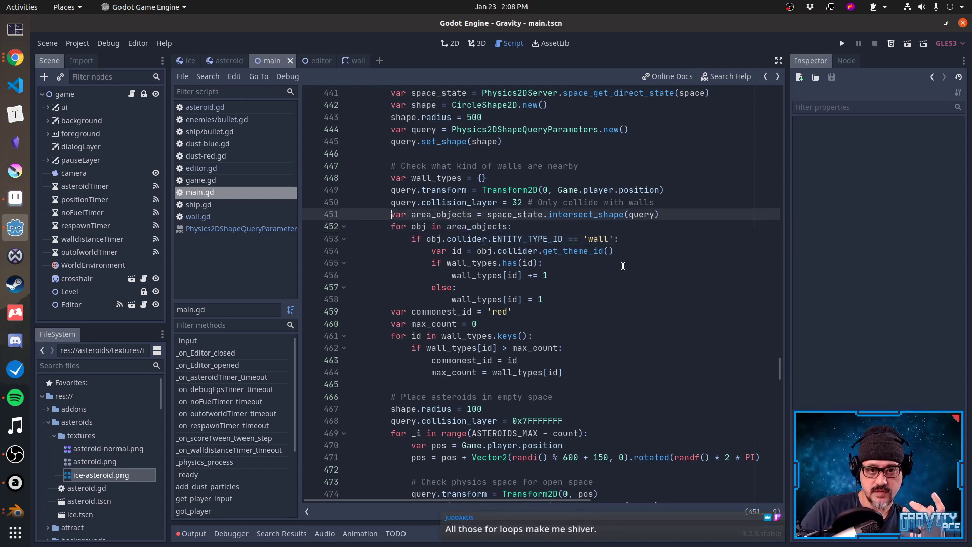
key(shift+End)
key(Home)
Delete the ENTITY_TYPE_ID == 'wall' condition from the area_objects loop and unindent the lines it contained by one level.
key(Down)
key(Down)
key(Down)
key(shift+Down)
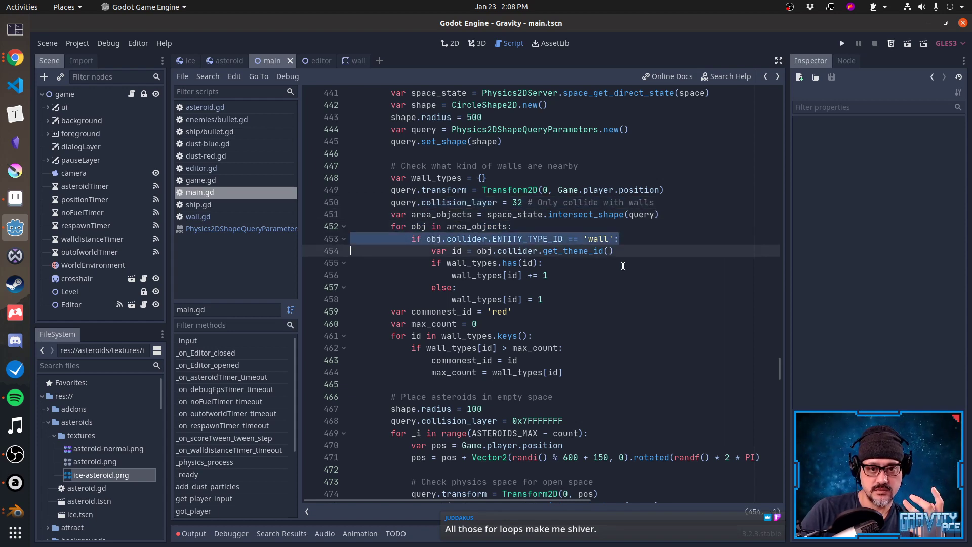
key(Delete)
key(shift+Down)
key(shift+Down)
key(shift+Down)
key(shift+Down)
key(shift+Down)
key(shift+Tab)
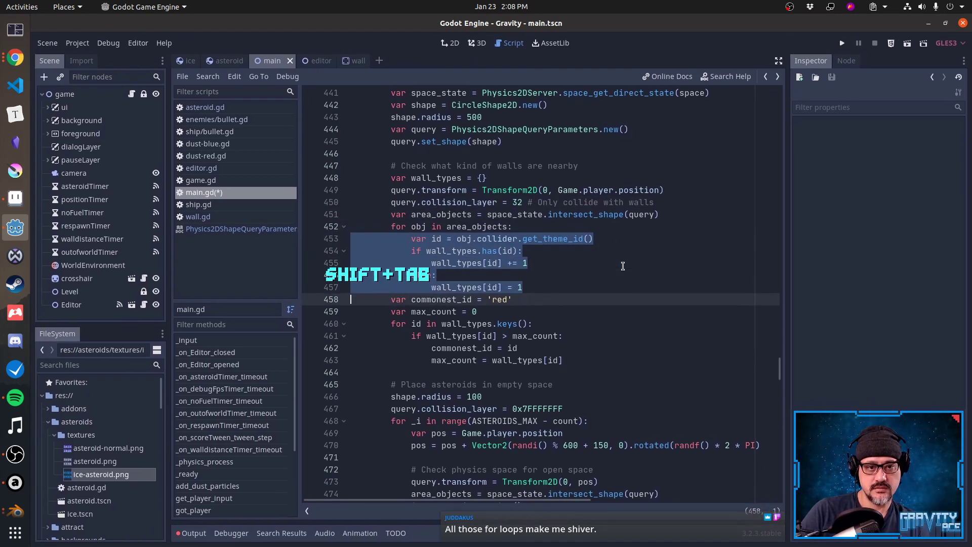
Insert "var wall = obj.collider" as the first line inside the area_objects loop.
key(Up)
key(Up)
key(Up)
key(Up)
key(Up)
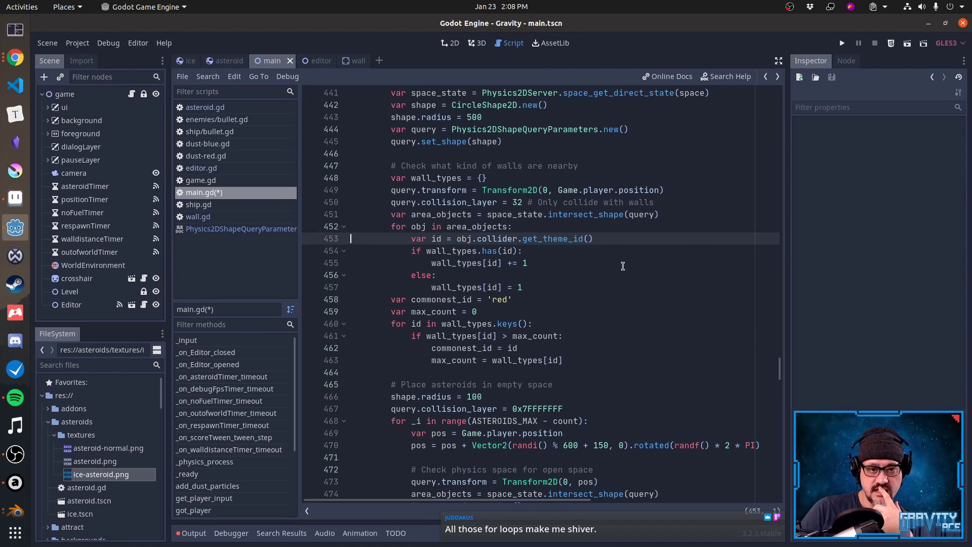
key(Return)
key(Up)
key(Tab)
key(Tab)
text(var wal)
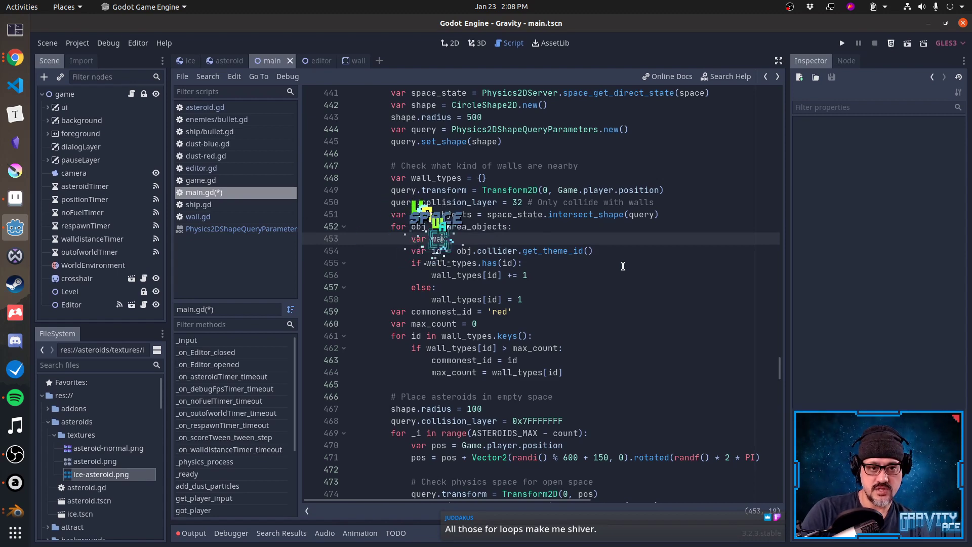
text(l = obj.)
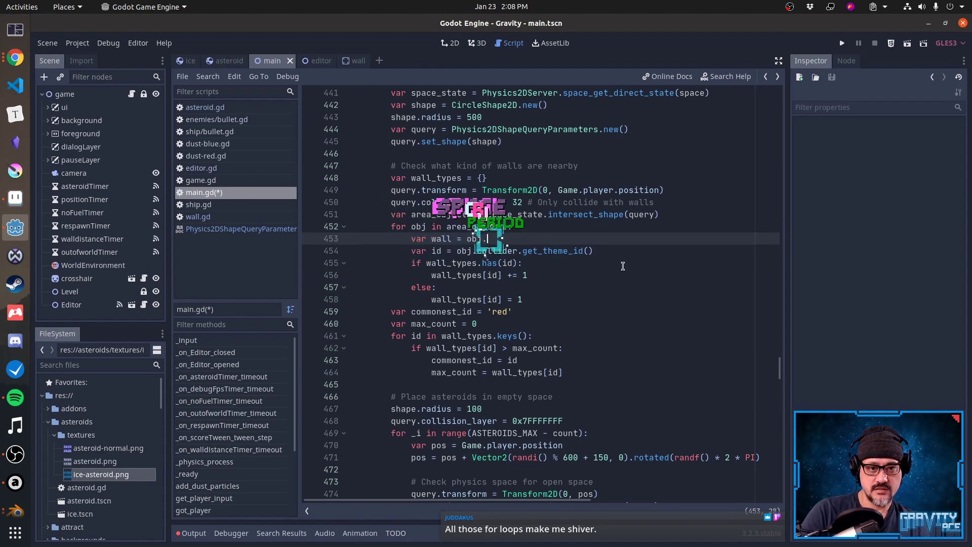
text(collider)
Replace obj.collider with wall in the get_theme_id() line so it reads "var id = wall.get_theme_id()".
key(Down)
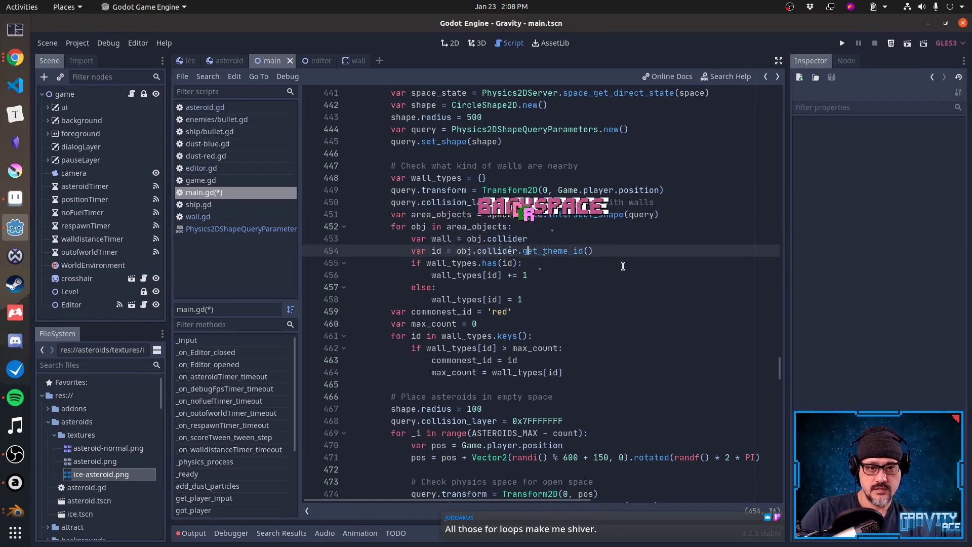
key(Left)
key(ctrl+shift+Left)
key(ctrl+shift+Left)
key(ctrl+shift+Left)
text(wall)
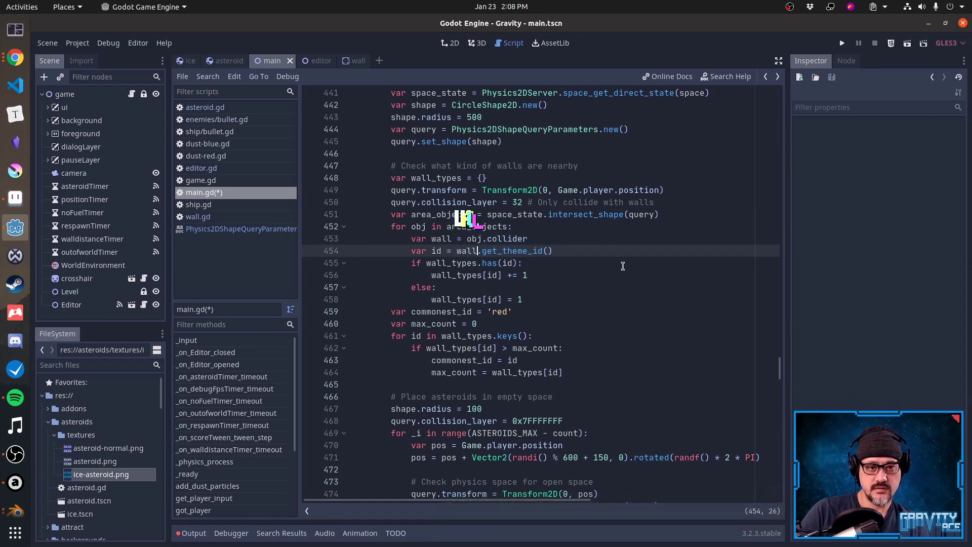
Review the wall variable, the theme ID lookup and the if/else block that counts the wall types.
key(Down)
key(Down)
key(Up)
key(Up)
key(Up)
key(shift+Home)
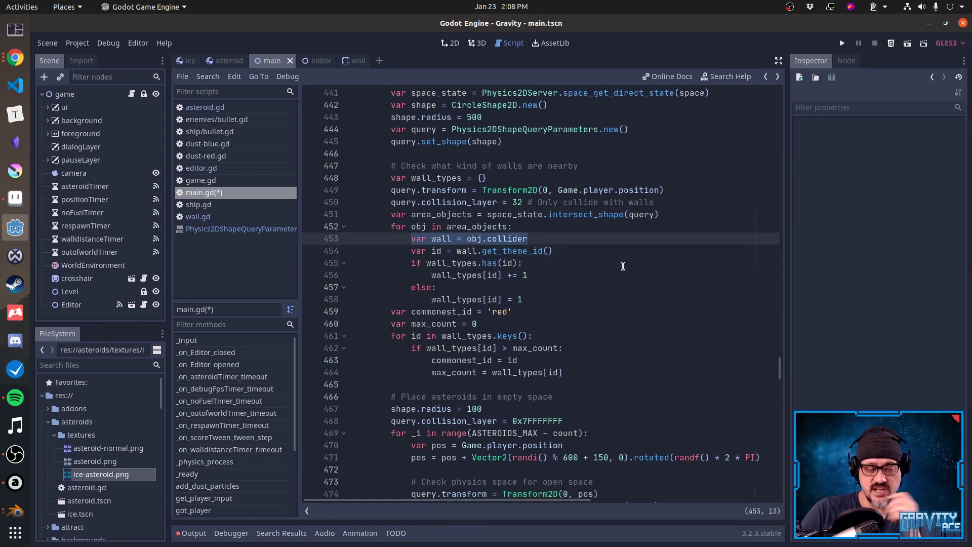
key(Down)
key(shift+End)
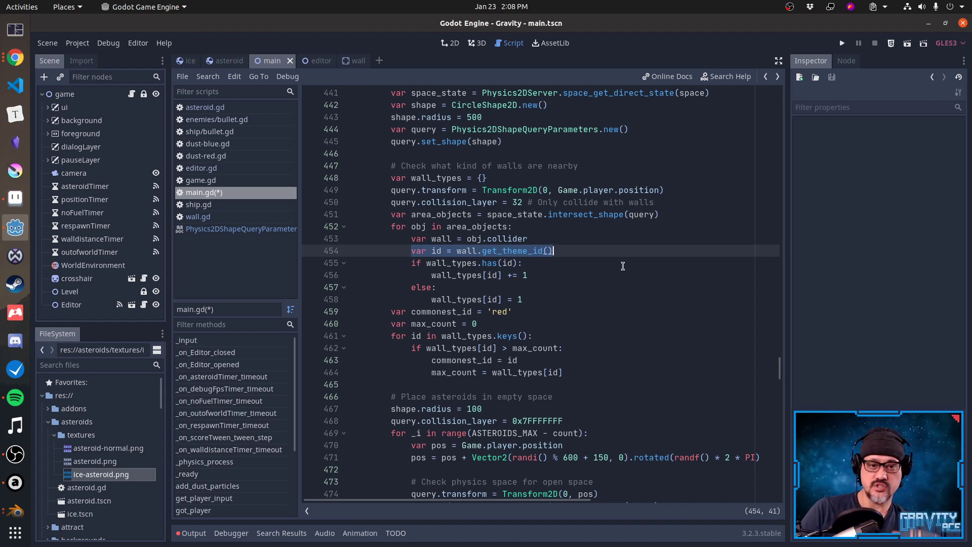
key(Down)
key(Home)
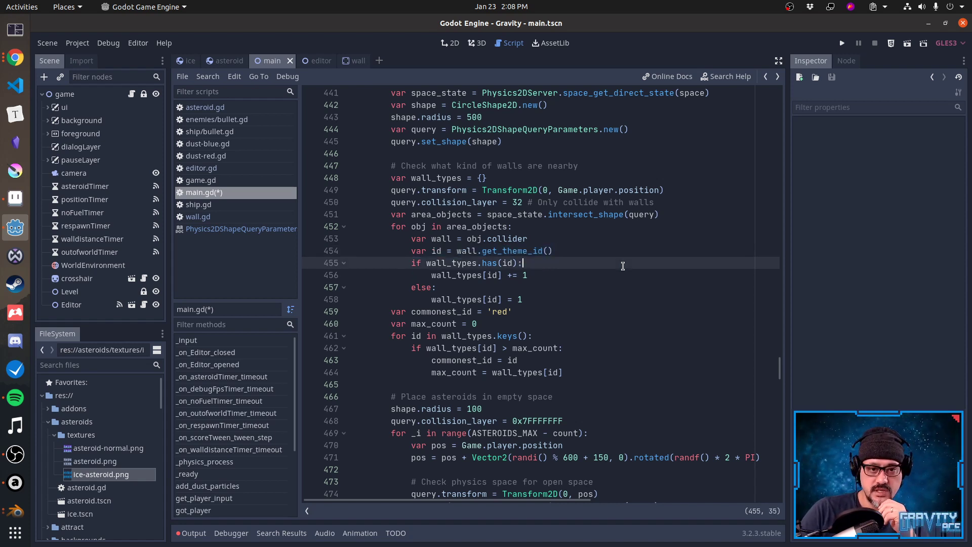
key(Home)
key(shift+Down)
key(shift+Down)
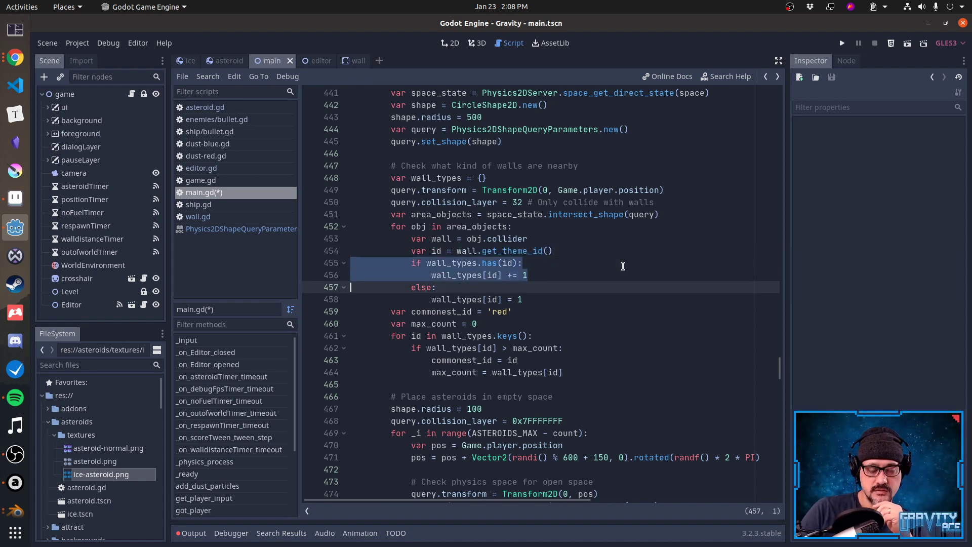
key(shift+Down)
key(shift+Down)
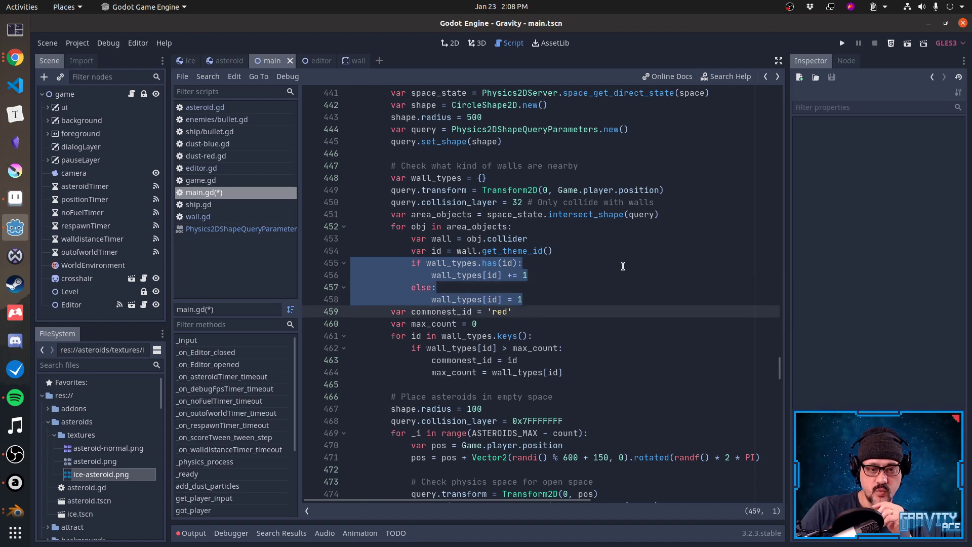
Recheck the wall_types.has(id) test, the assignment of the first count and the increment line in the counting block.
key(Up)
key(Up)
key(Up)
key(Up)
key(Up)
key(Up)
key(Up)
key(Up)
key(Up)
key(Up)
key(Up)
key(Up)
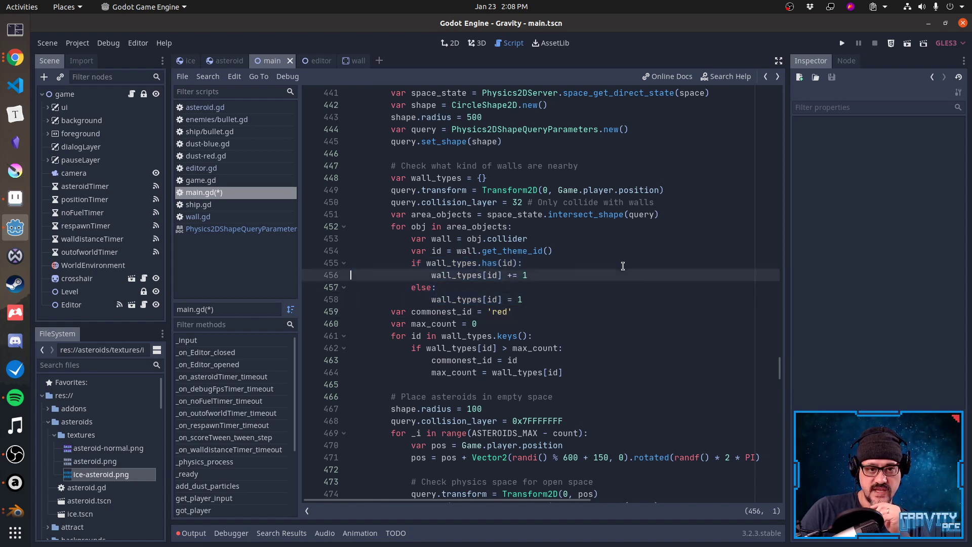
key(Down)
key(Down)
key(Down)
key(Down)
key(Down)
key(Down)
key(Down)
key(Down)
key(Down)
key(Down)
key(Down)
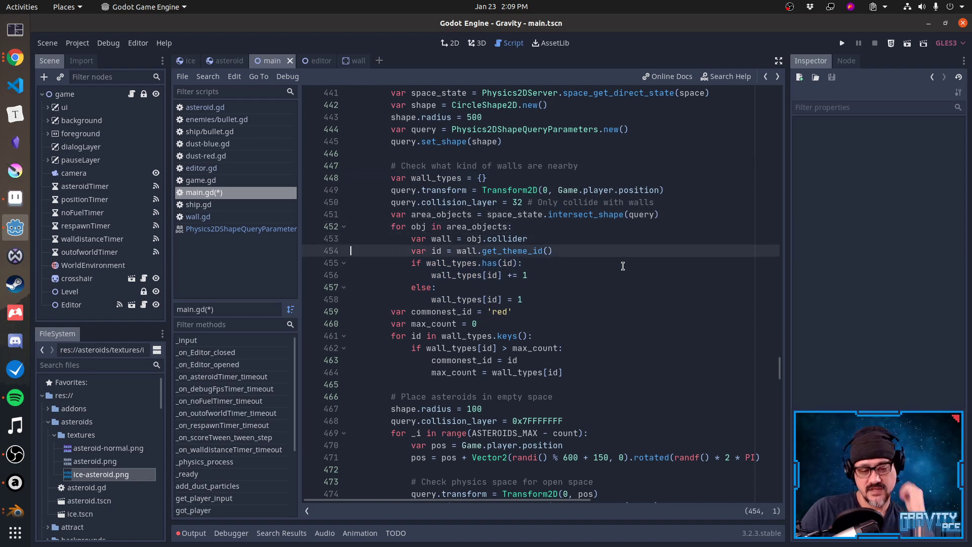
key(Up)
key(Up)
key(Up)
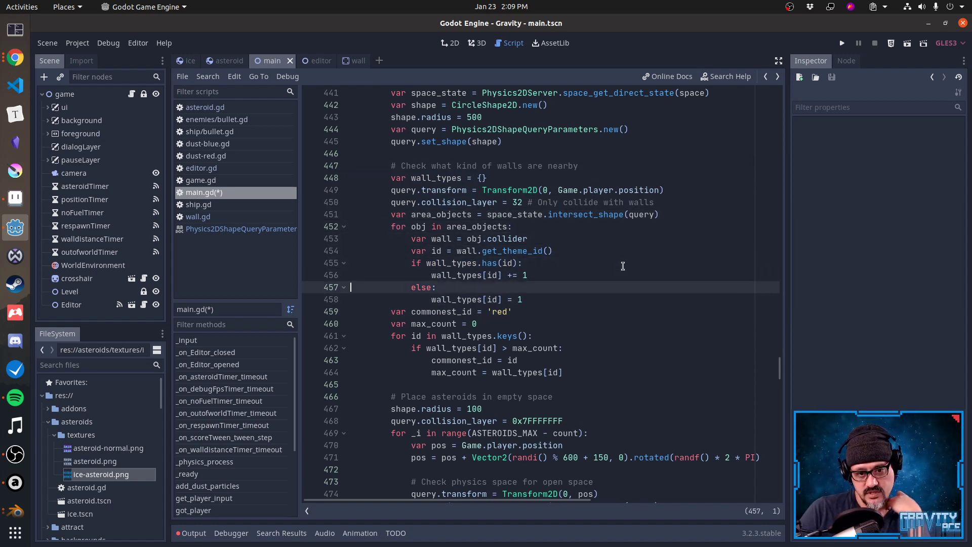
key(ctrl+Right)
key(ctrl+Right)
key(ctrl+shift+Left)
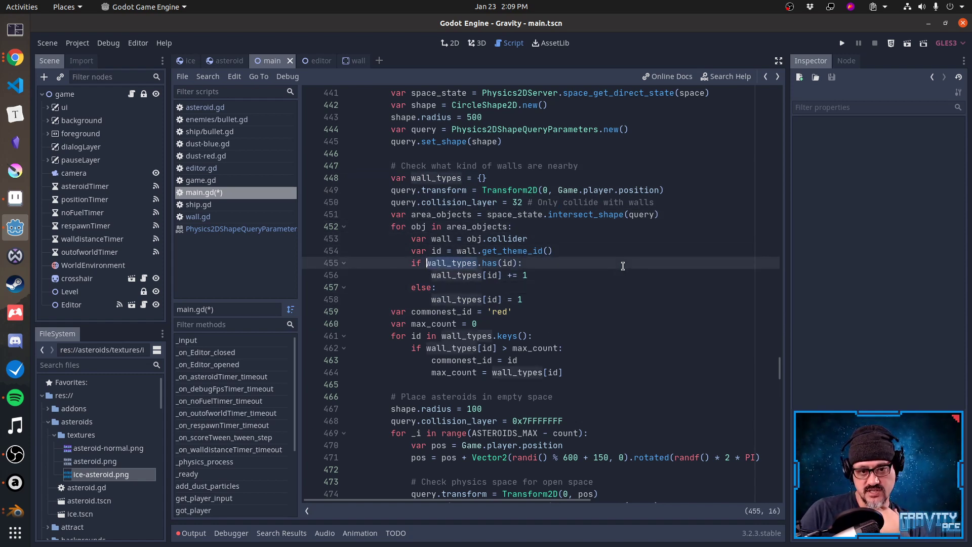
key(Down)
key(Down)
key(Down)
key(shift+End)
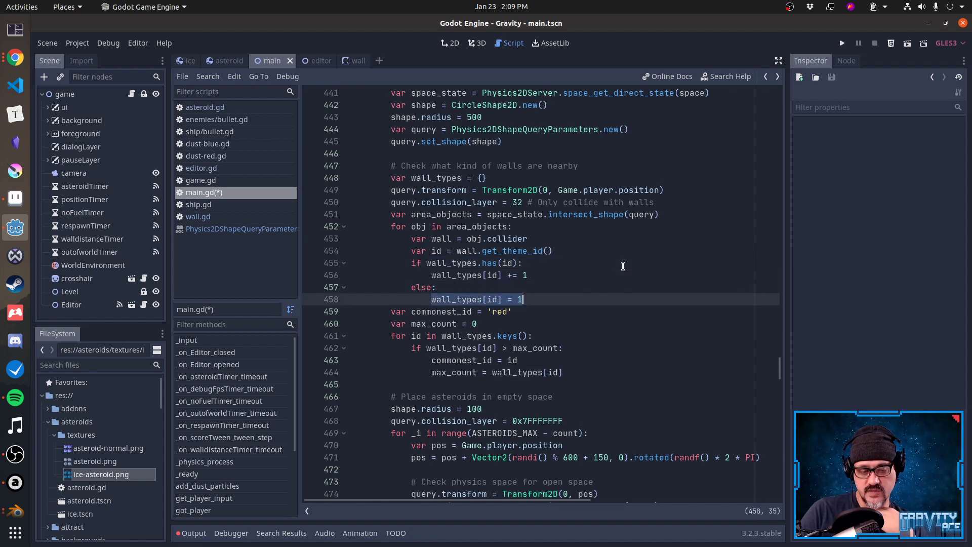
key(End)
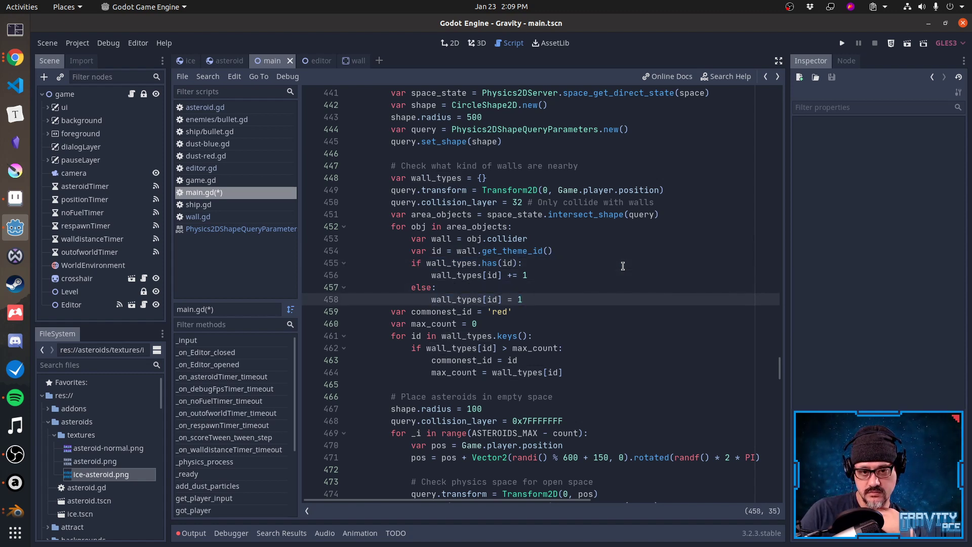
key(shift+Left)
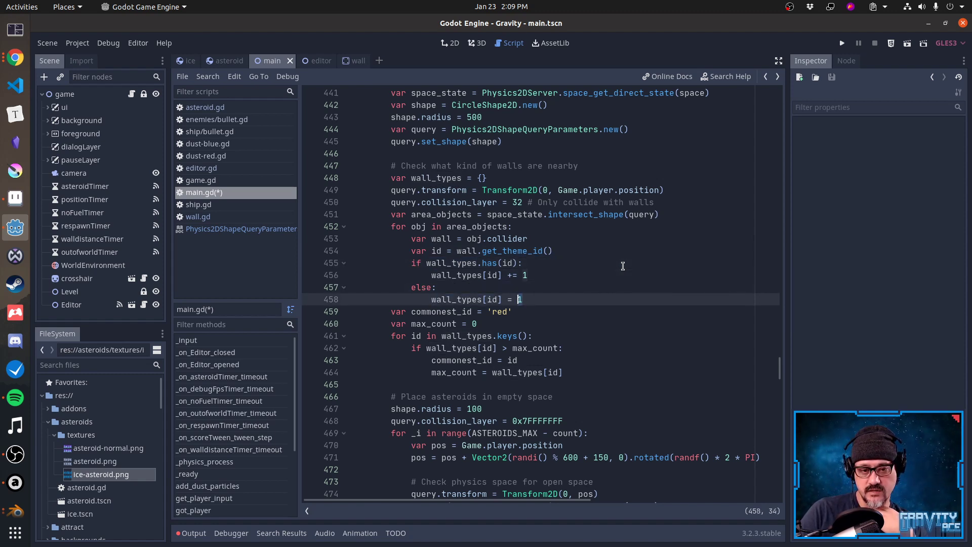
key(Up)
key(Up)
key(shift+Home)
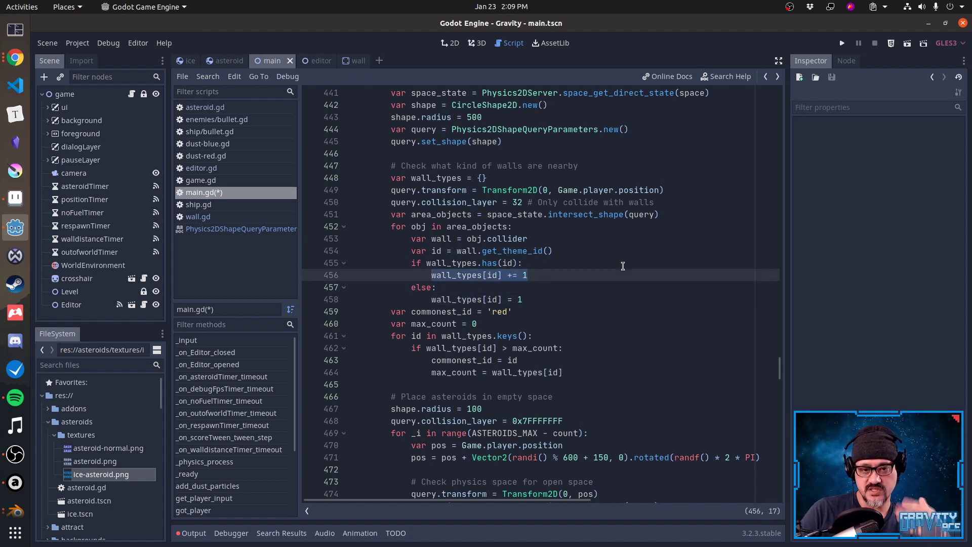
Review the complete area_objects loop, from its header to the last wall_types[id] assignment.
key(Home)
key(Up)
key(Up)
key(Up)
key(Up)
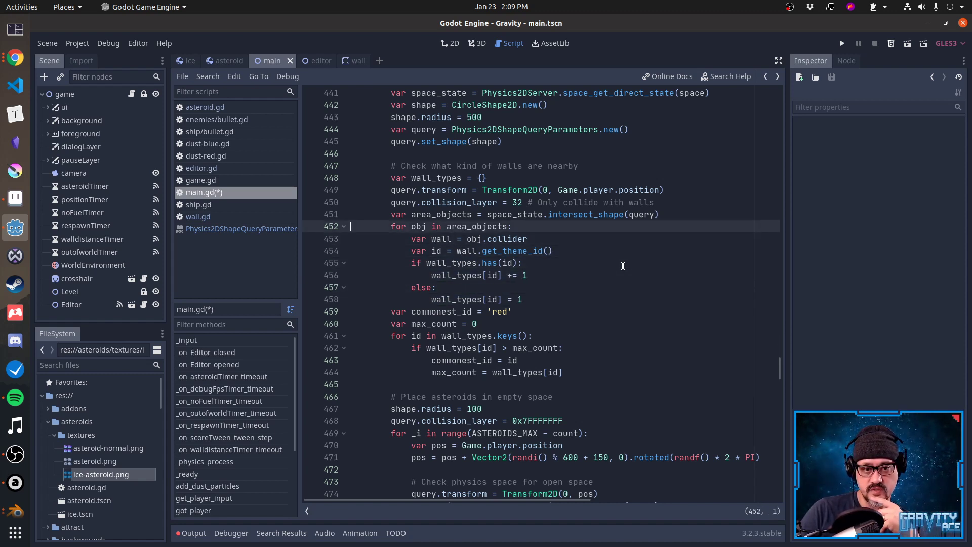
key(shift+Down)
key(shift+Down)
key(shift+Down)
key(shift+Down)
key(shift+Down)
key(shift+Down)
key(shift+Down)
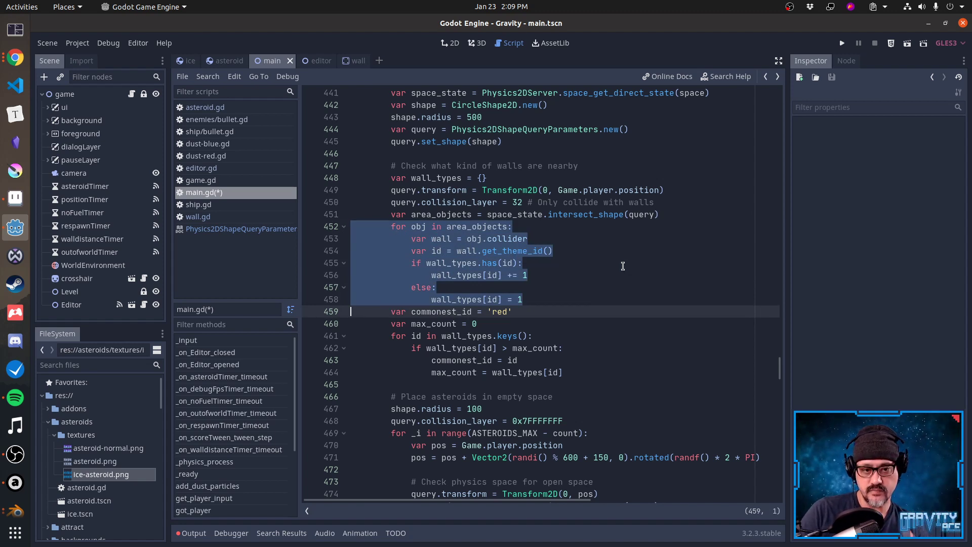
key(Escape)
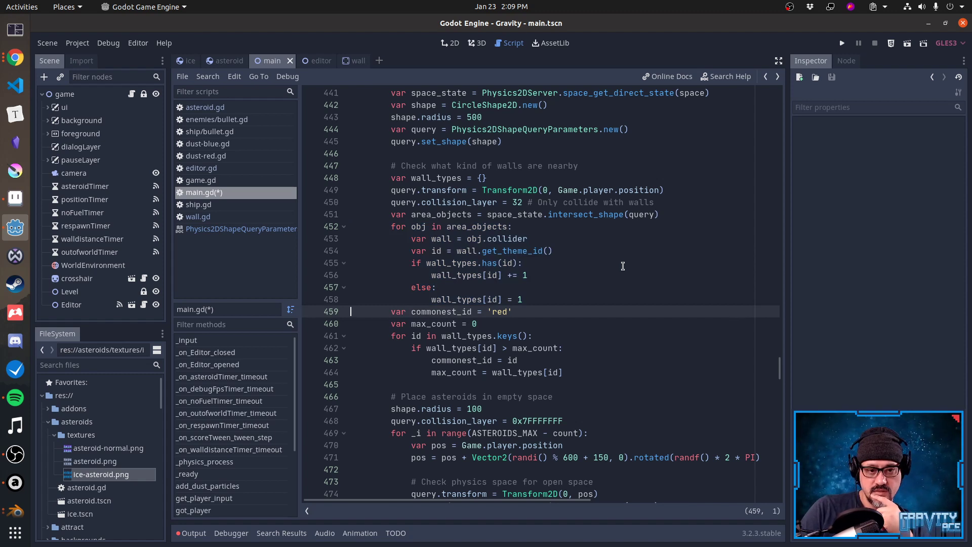
Examine the code that finds the commonest wall ID, including the commonest_id and max_count variables and the wall_types.keys() loop.
key(shift+Down)
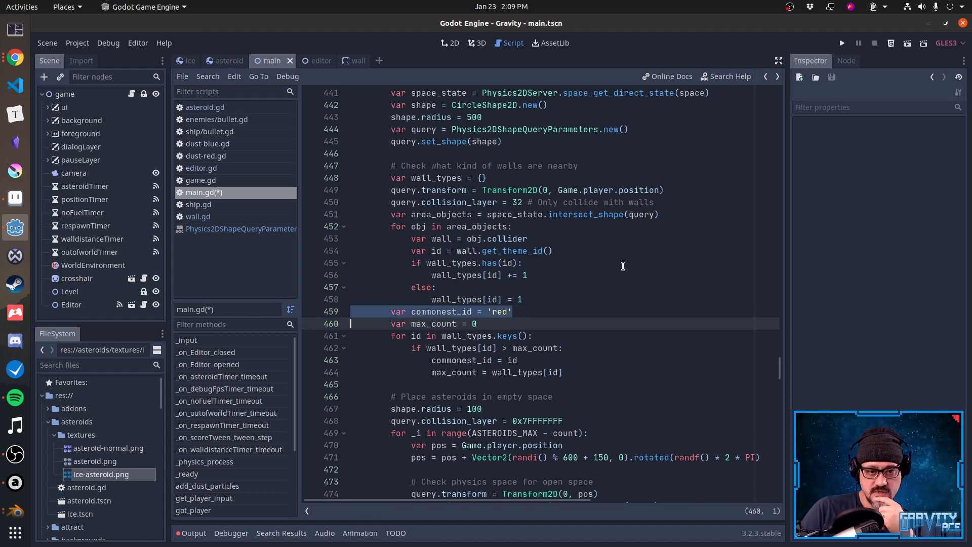
key(shift+Down)
key(shift+Down)
key(shift+Down)
key(shift+Down)
key(shift+Down)
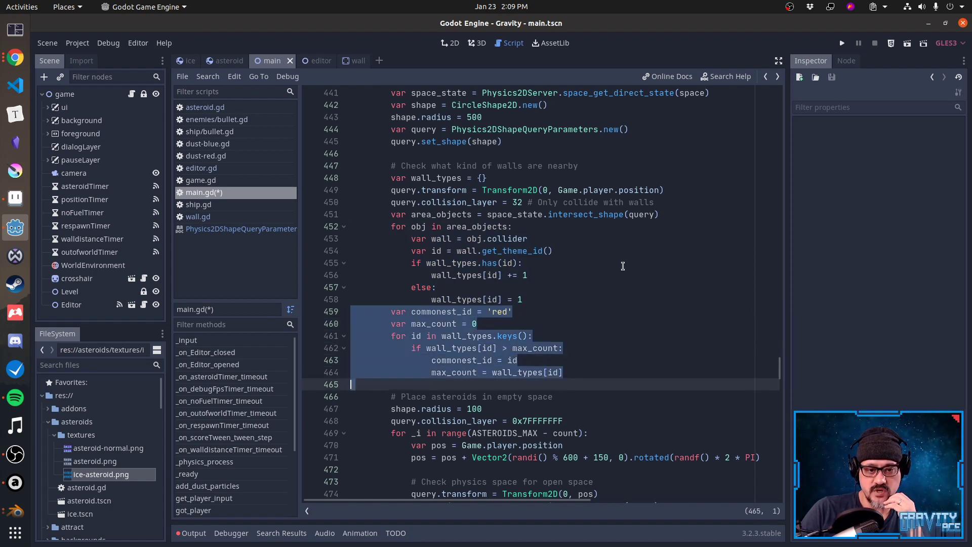
key(shift+Up)
key(shift+Up)
key(shift+Up)
key(shift+Up)
key(shift+Up)
key(shift+Up)
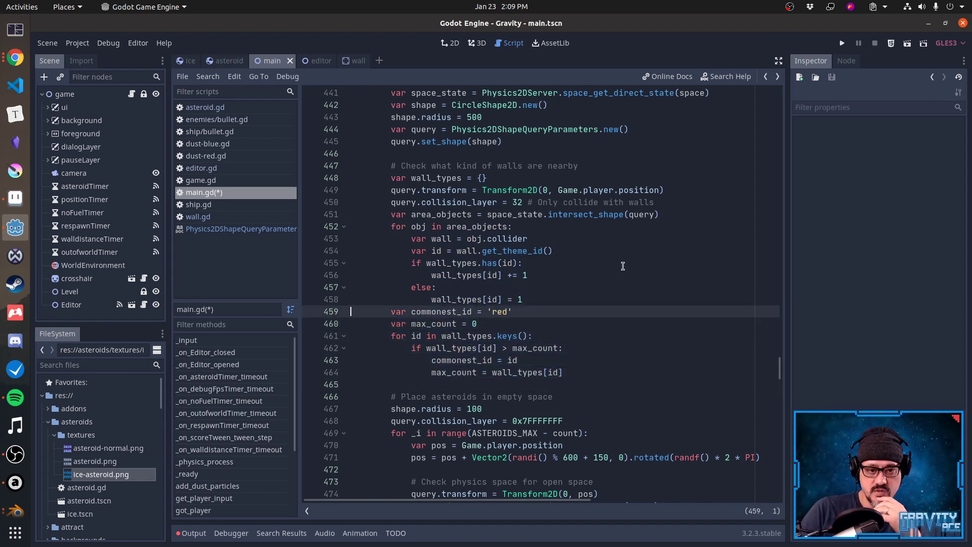
key(Right)
key(Right)
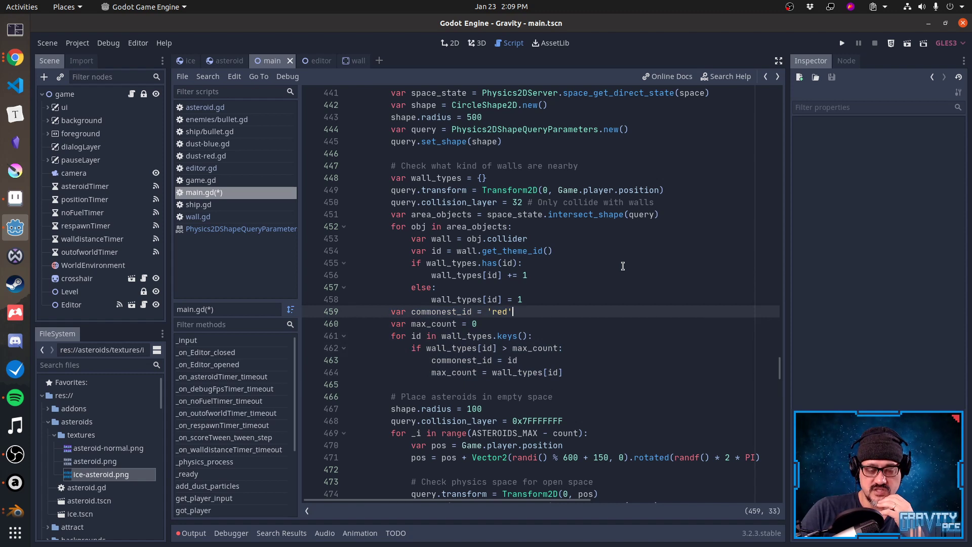
key(Down)
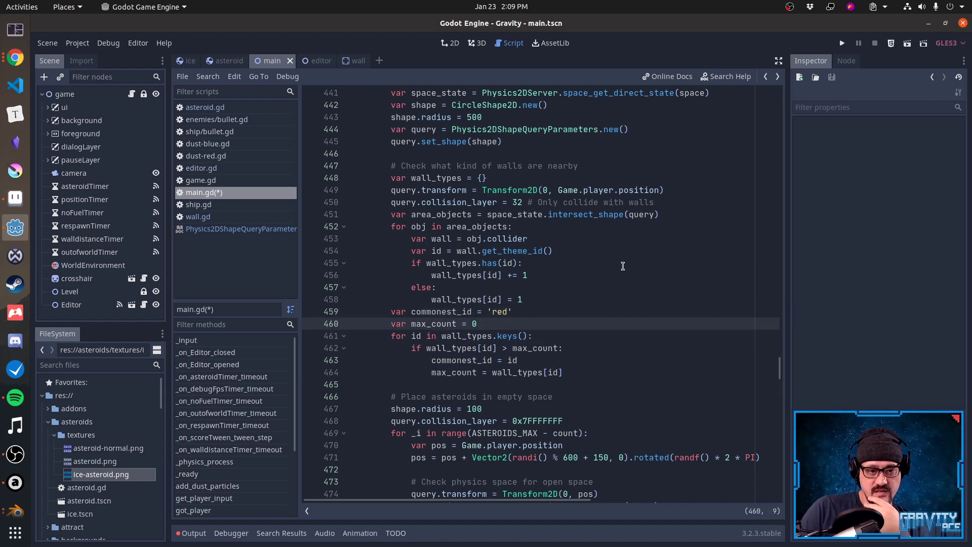
Review the max_count initialisation, the wall_types.keys() loop header and the comparison of each wall count against max_count.
key(shift+End)
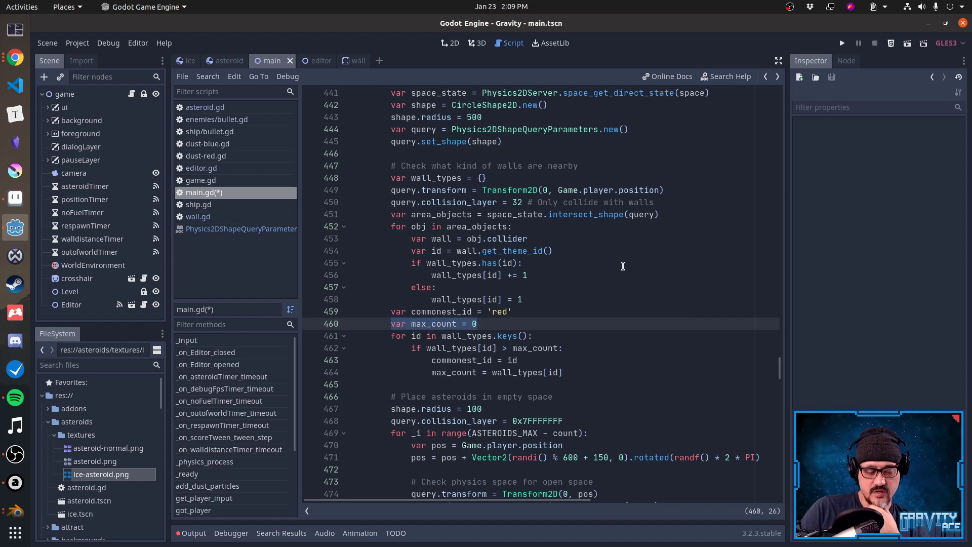
key(Down)
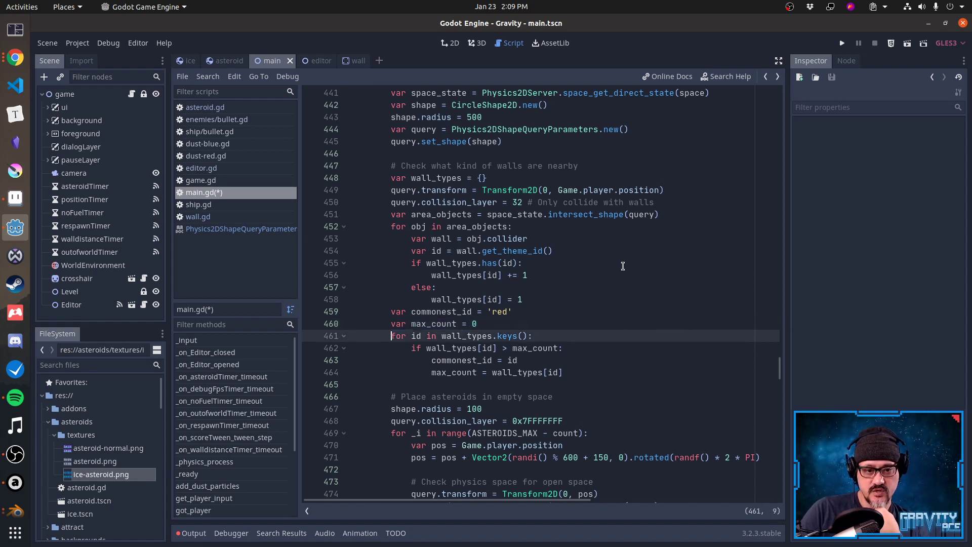
key(shift+Home)
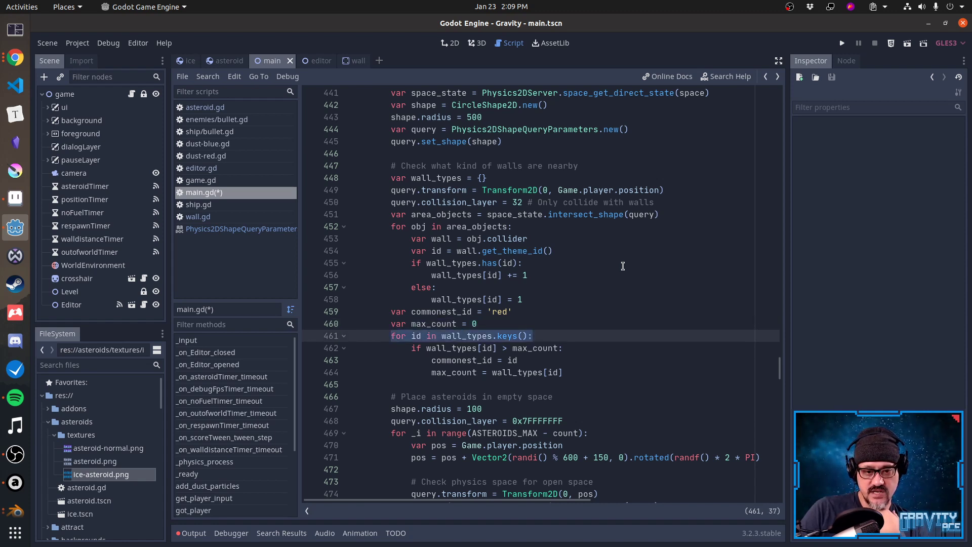
key(Down)
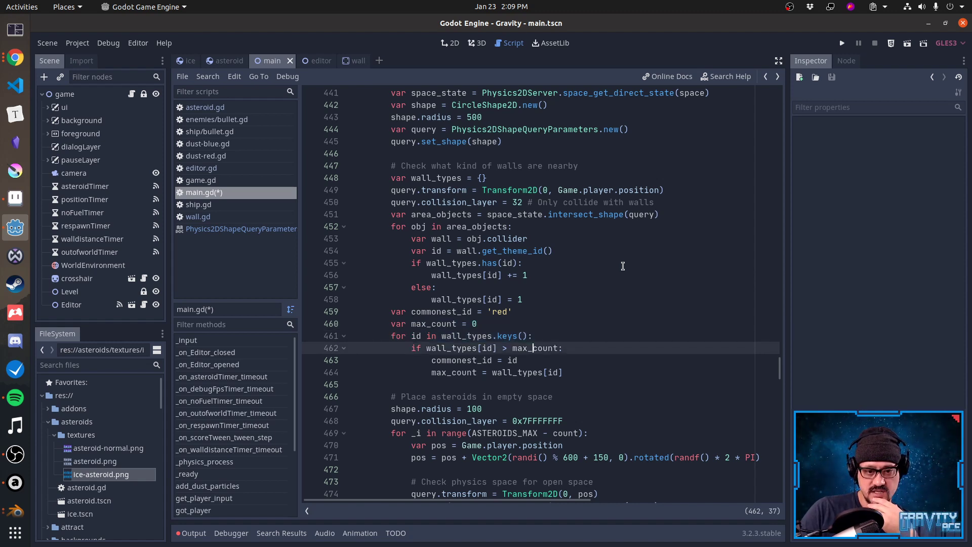
key(ctrl+shift+Right)
key(ctrl+shift+Right)
key(shift+Right)
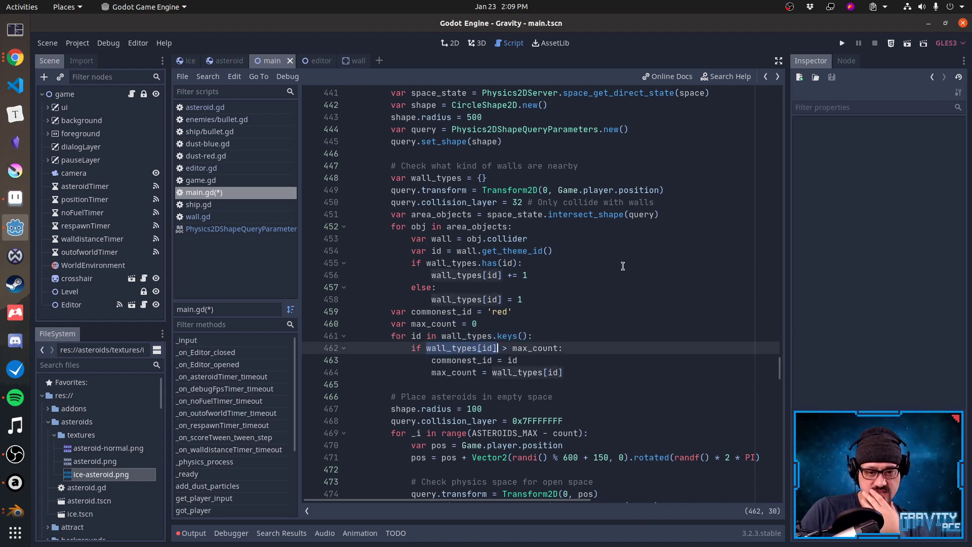
key(Right)
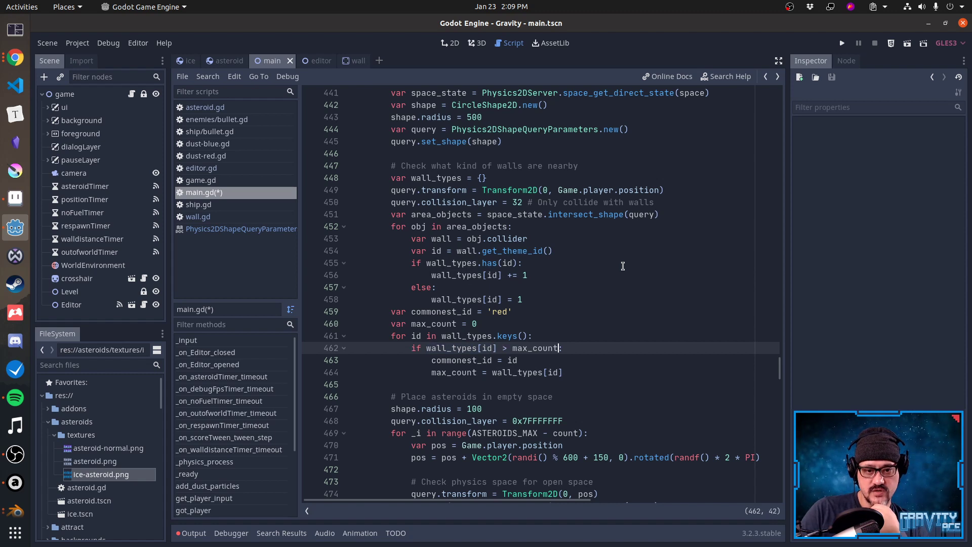
key(ctrl+shift+Left)
key(Up)
key(Up)
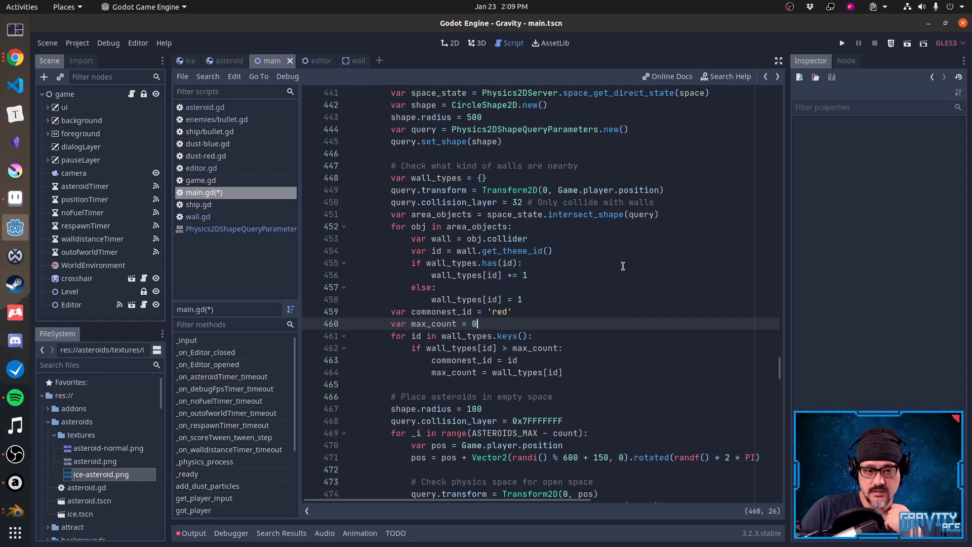
Review the commonest_id and max_count assignments inside the comparison block of the wall_types.keys() loop.
key(Down)
key(Down)
key(Down)
key(shift+Home)
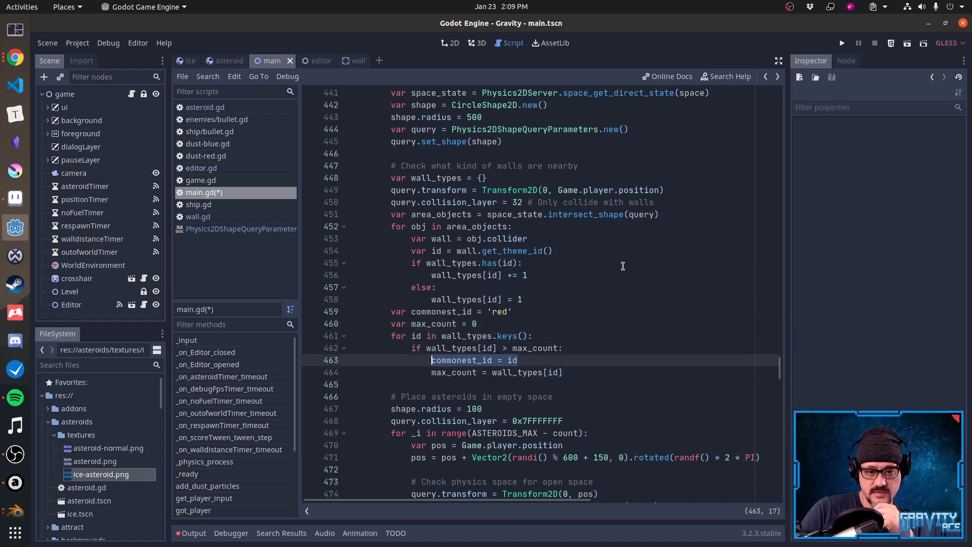
key(Up)
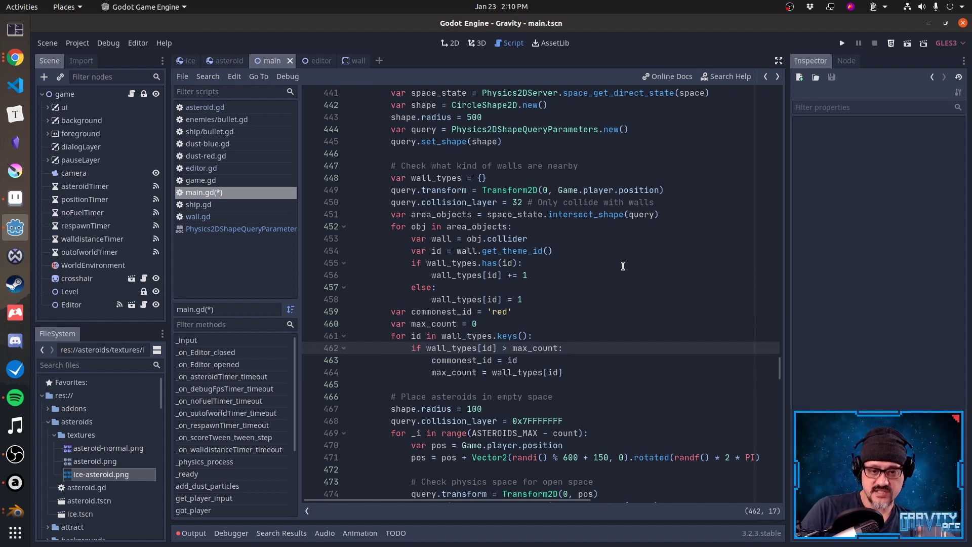
key(Down)
key(Down)
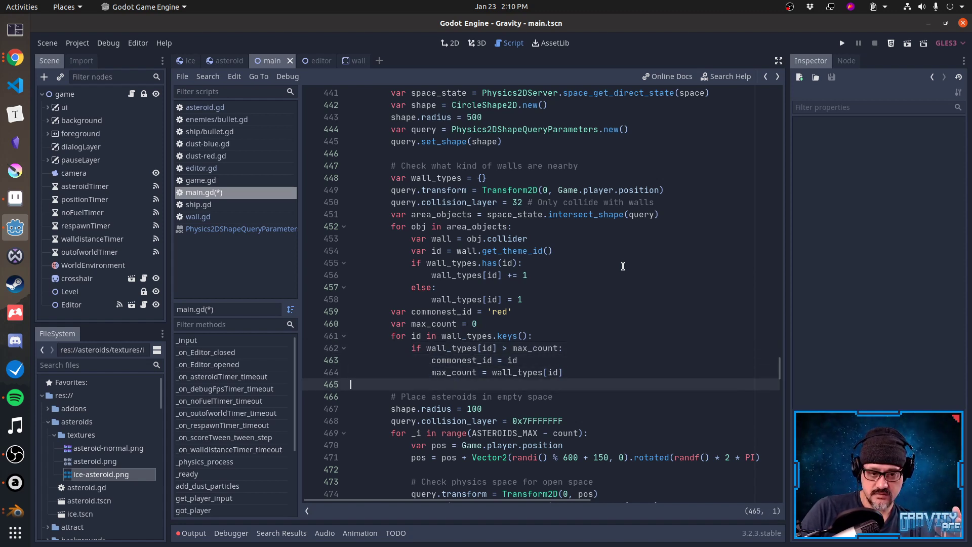
key(Up)
key(shift+End)
key(Down)
key(End)
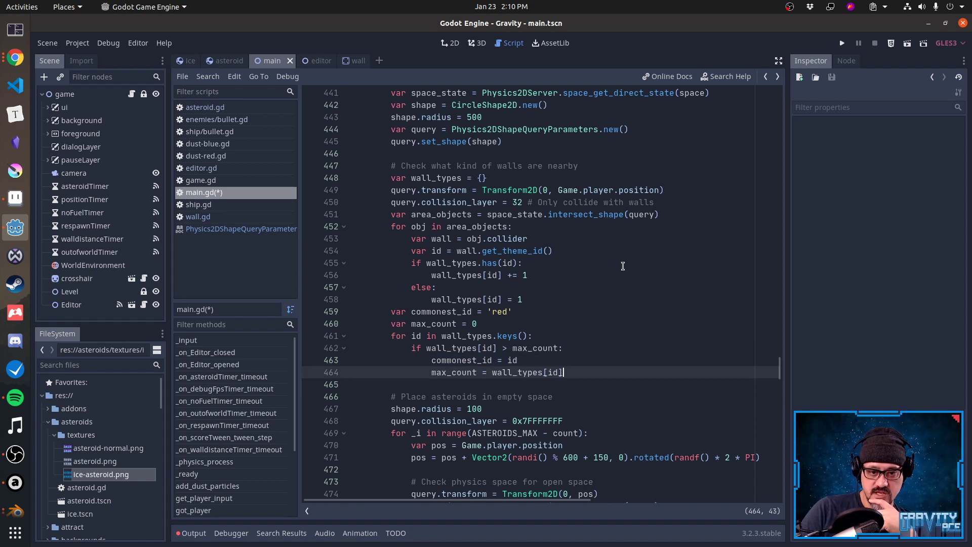
key(shift+Home)
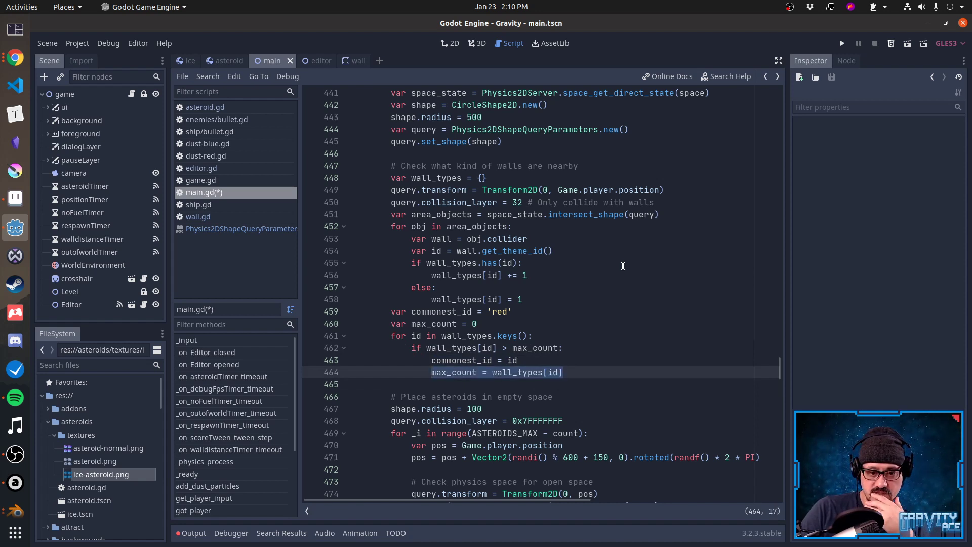
Examine the asteroid placement code down to the "red" and "iceblue" cases of the commonest_id match block.
key(Down)
key(Down)
key(Down)
scroll(622, 266, down, 5)
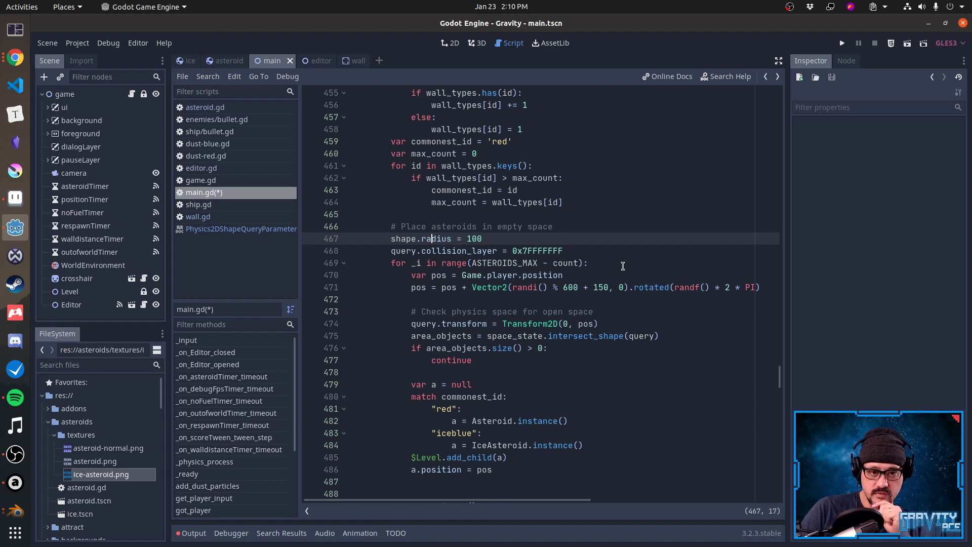
key(Down)
key(Down)
key(Down)
key(Down)
key(Down)
key(Down)
key(Down)
key(Down)
key(Down)
key(Down)
key(Down)
key(Down)
key(Down)
key(Down)
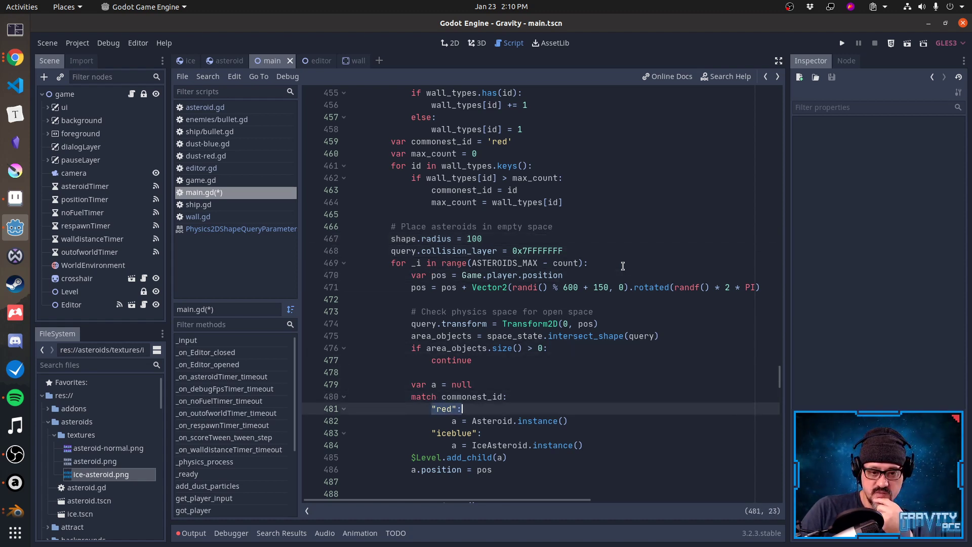
key(Down)
key(Down)
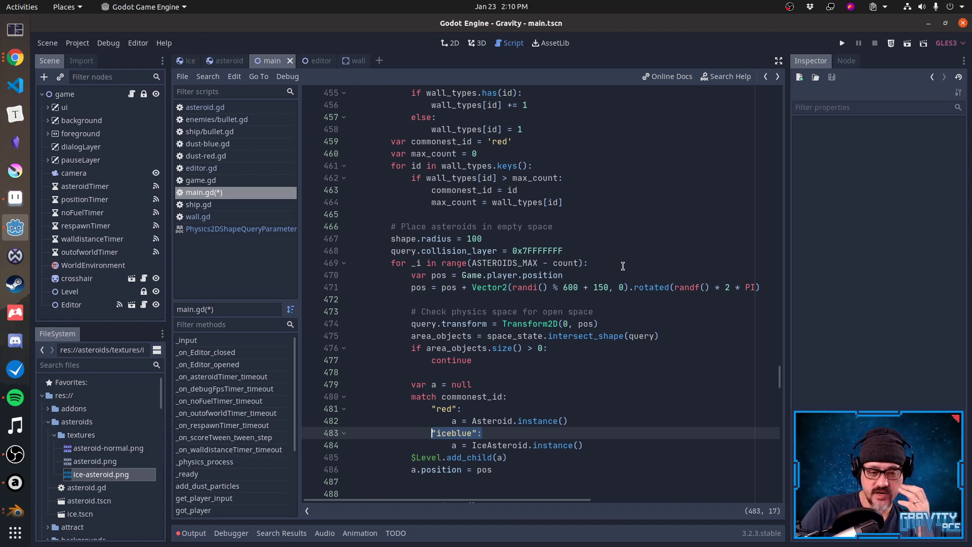
Look back through the spawning code from the match block up to the count < ASTEROIDS_MAX condition.
key(Up)
key(Up)
key(Up)
key(Up)
key(Up)
key(Up)
key(Up)
key(Up)
key(Up)
key(Up)
key(Up)
key(Up)
key(Up)
key(Up)
key(Up)
key(Up)
key(Up)
key(Up)
key(Up)
key(Up)
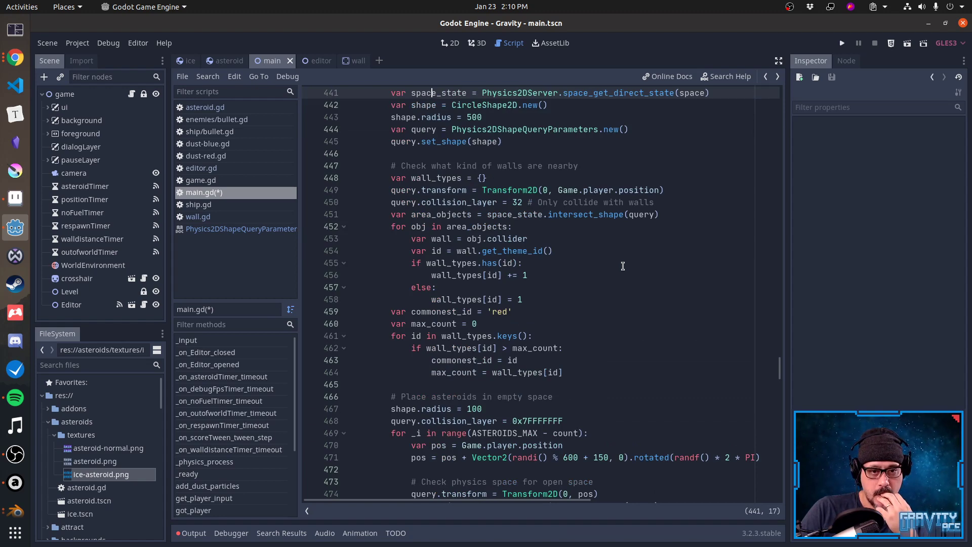
key(Up)
key(Up)
key(Up)
key(Up)
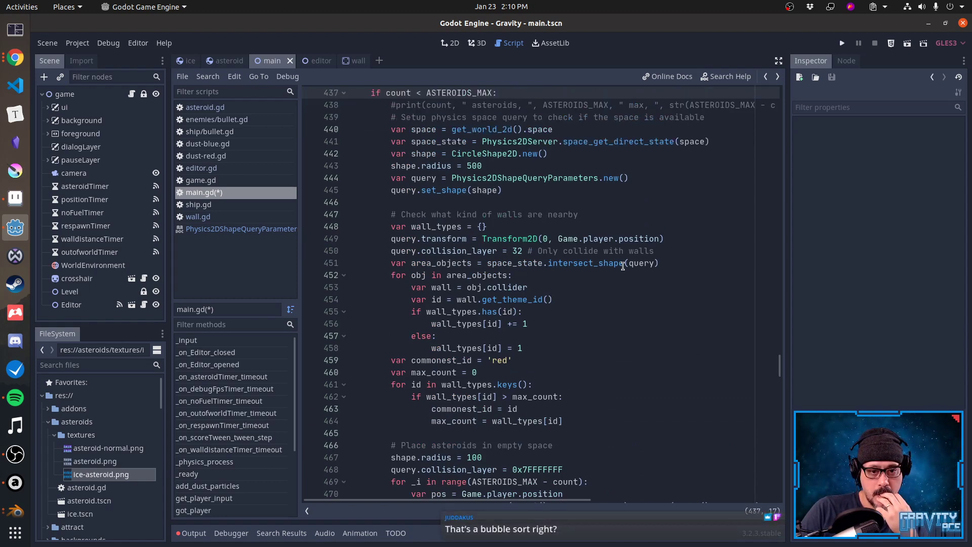
Run the game, load the test level with ice and red walls in the level editor, and start playing it.
key(F5)
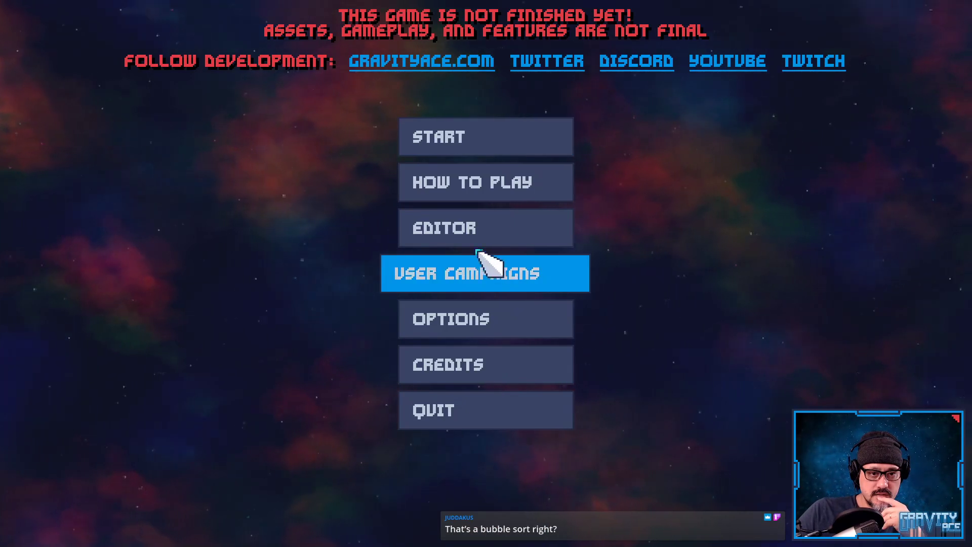
click(486, 231)
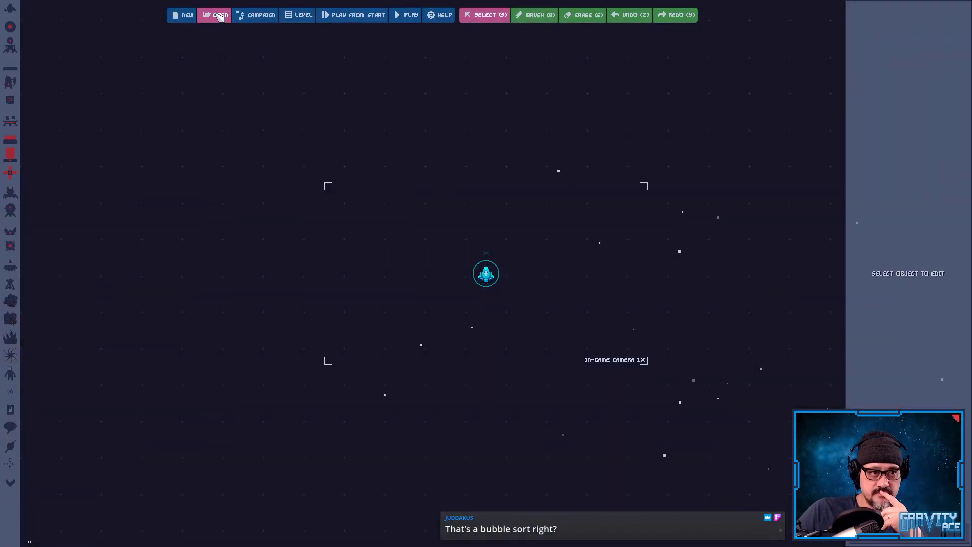
click(217, 14)
click(524, 296)
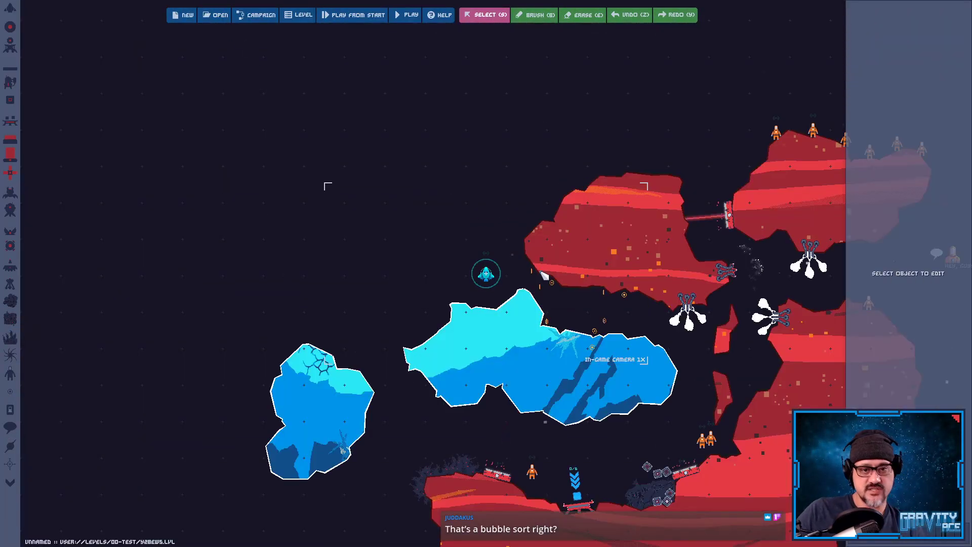
key(F5)
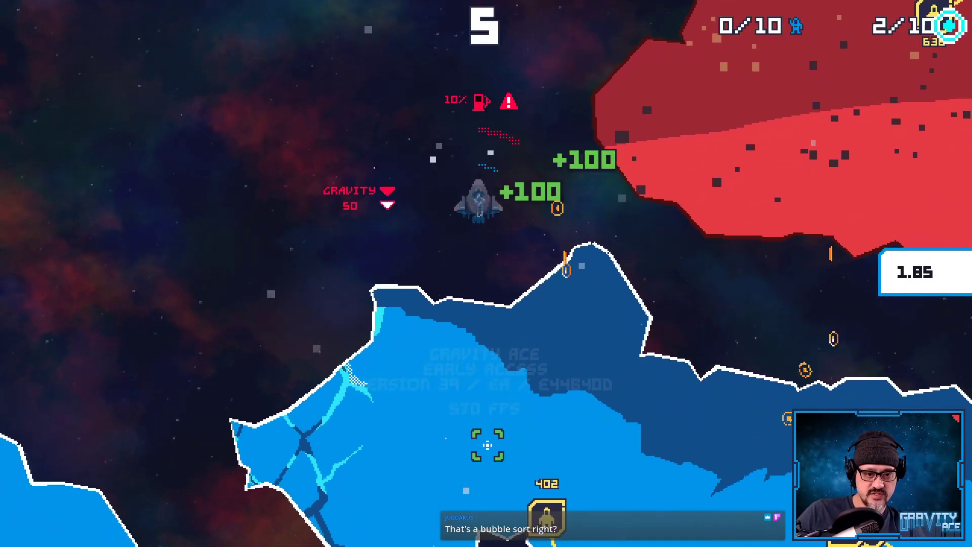
Fly the ship around the ice walls to check which asteroid types spawn, and quit the game to the desktop.
key(w)
key(a)
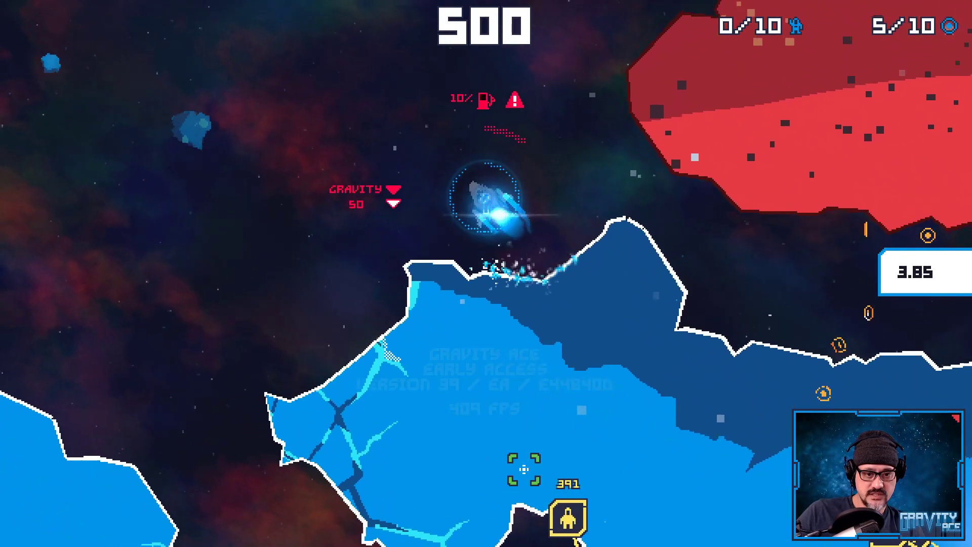
key(d)
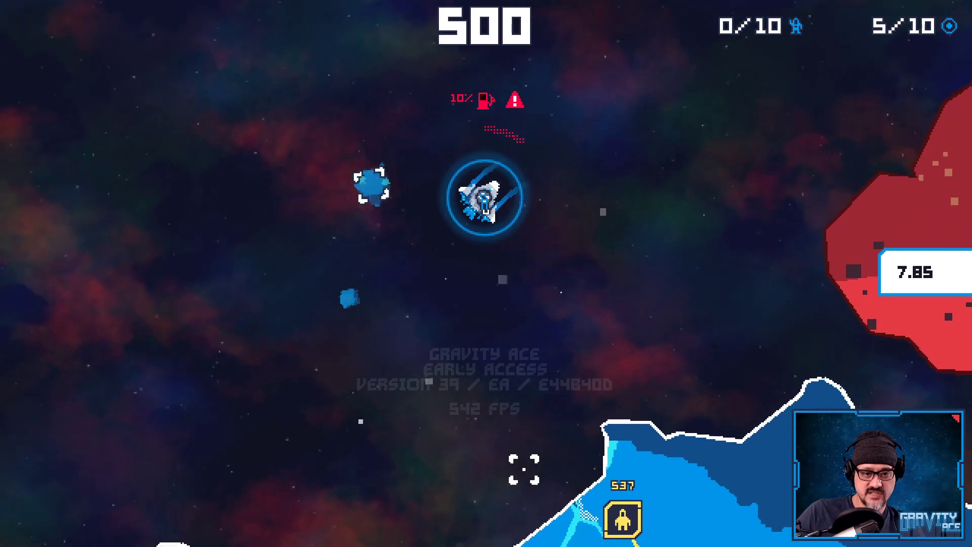
key(a)
key(w)
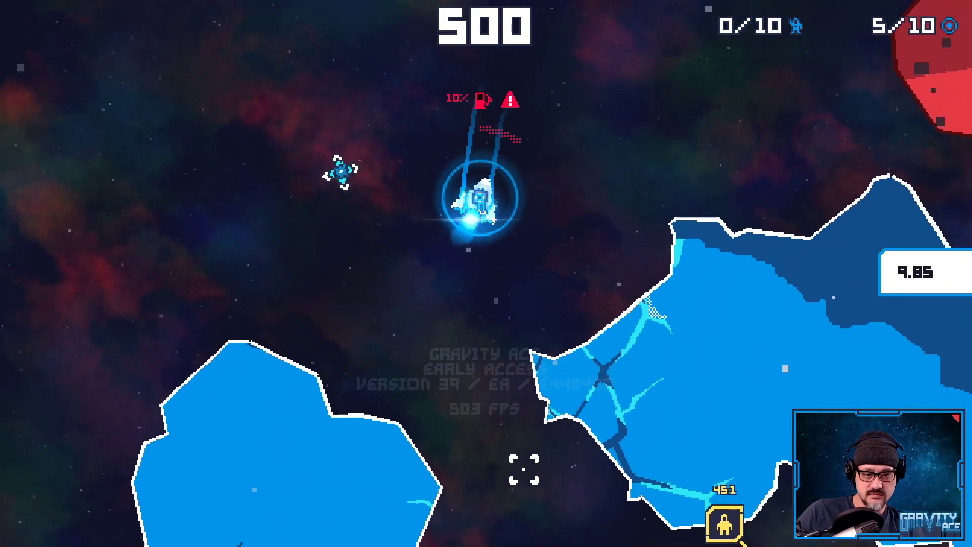
key(d)
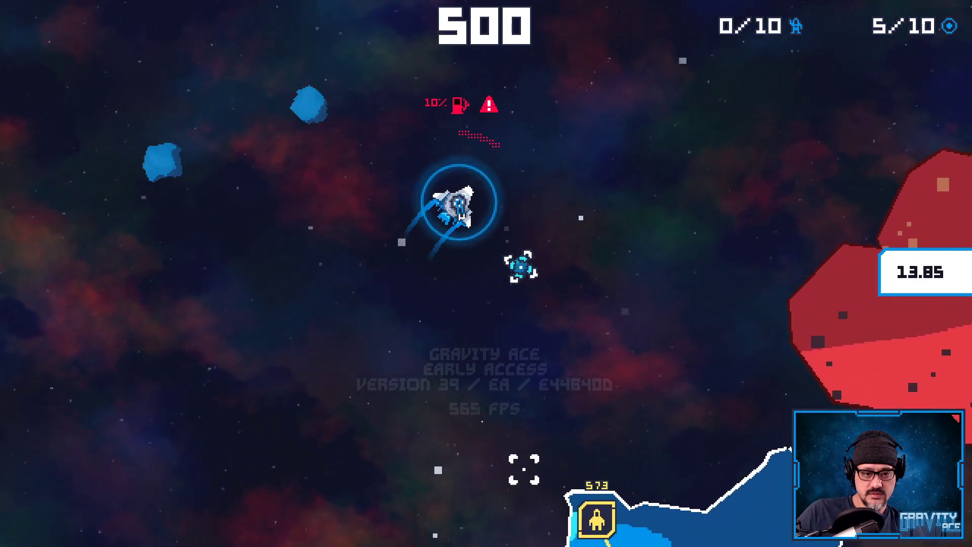
key(a)
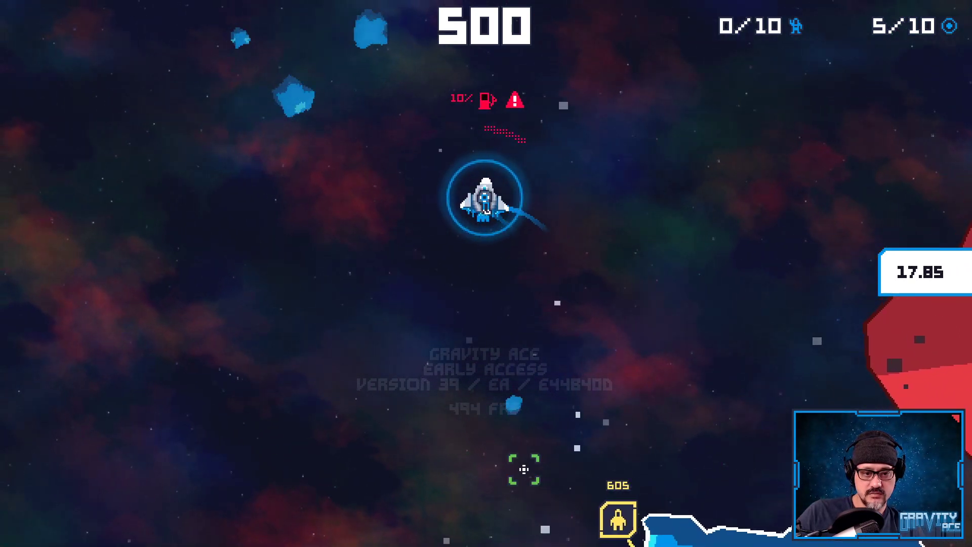
key(Escape)
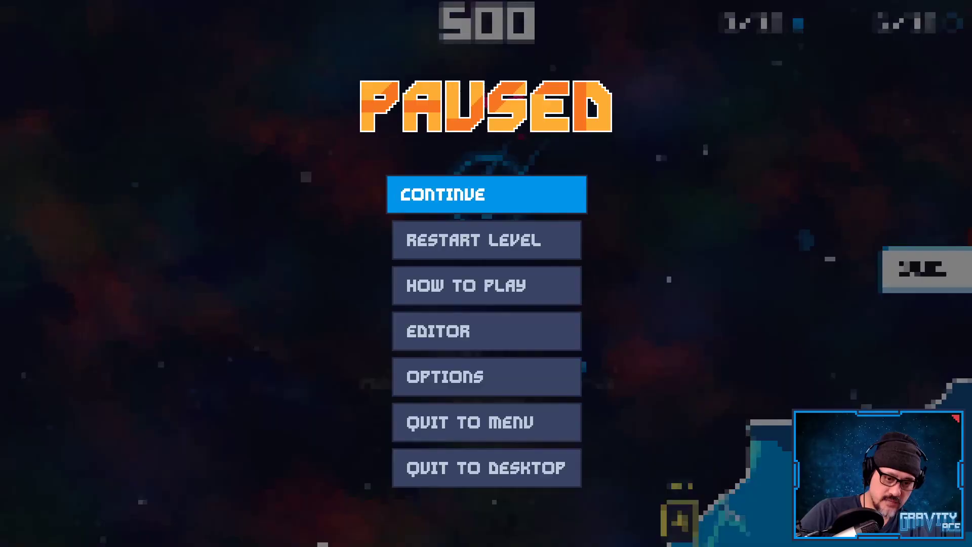
click(525, 469)
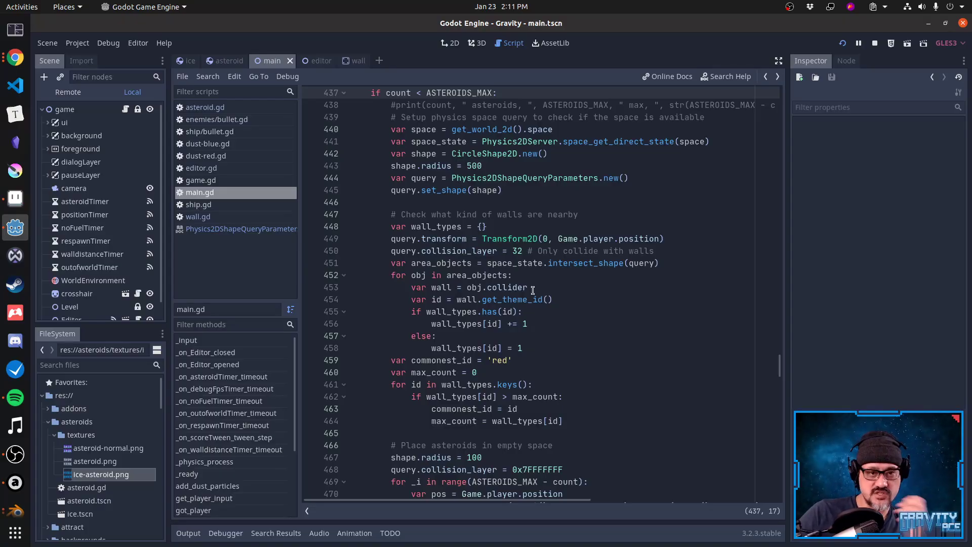
Insert a start variable above the nearby-walls comment in main.gd and begin assigning it an Engine.get_u call.
scroll(533, 291, up, 2)
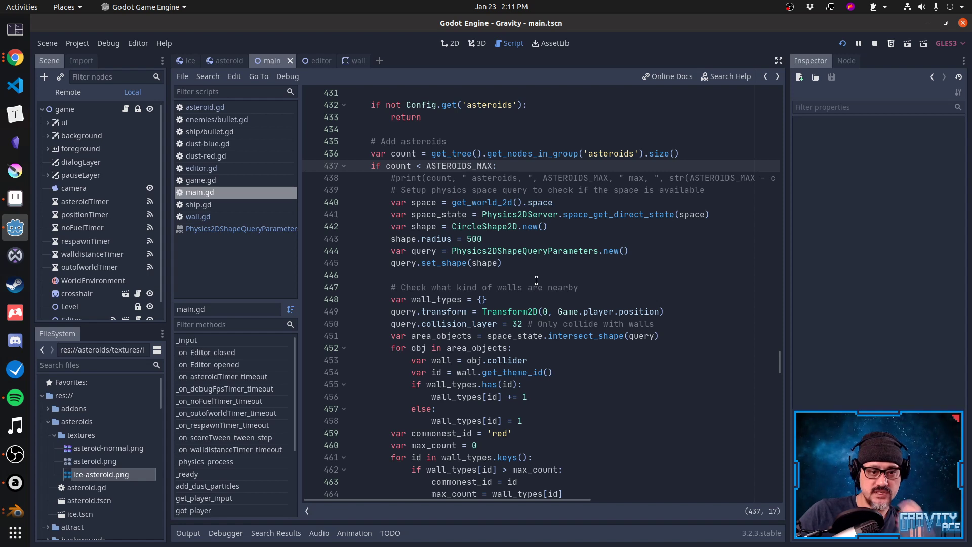
click(536, 280)
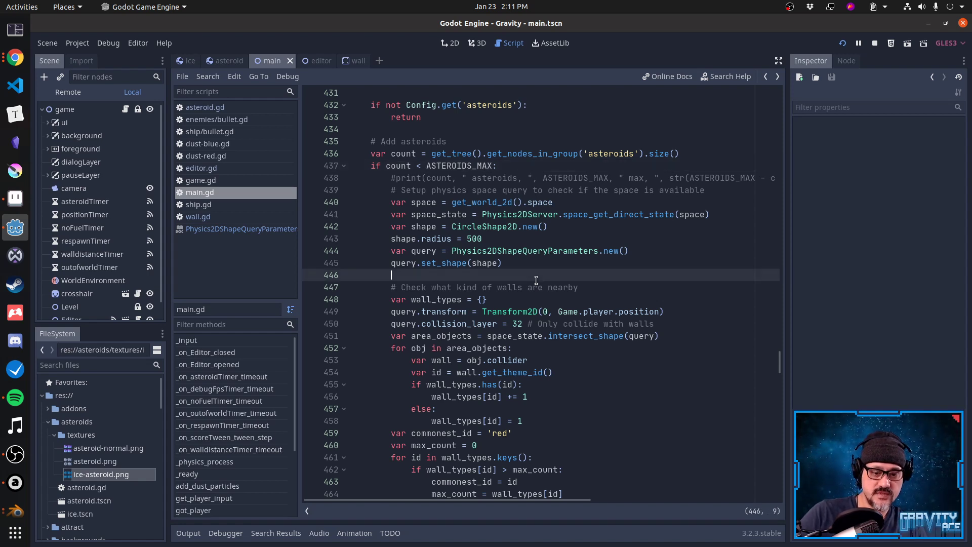
key(Return)
text(var )
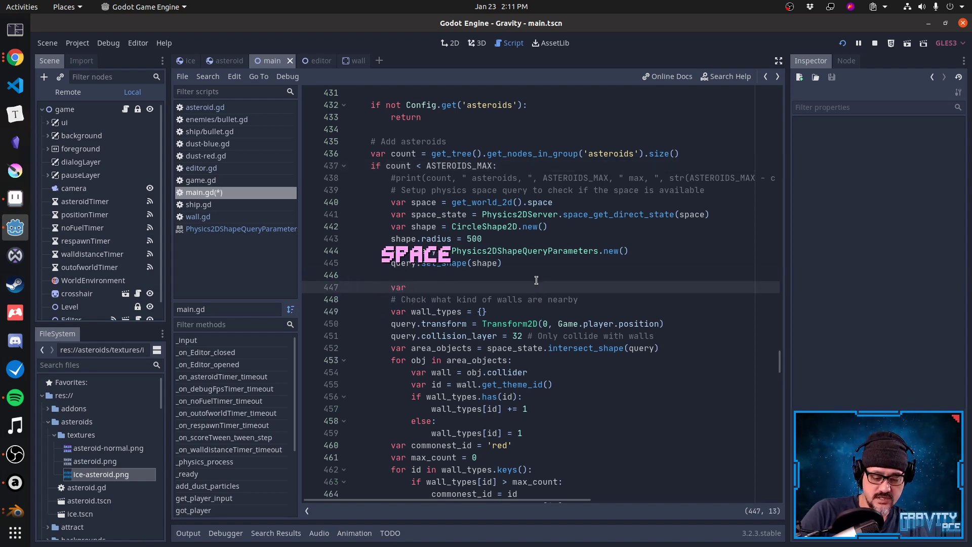
text(start = En)
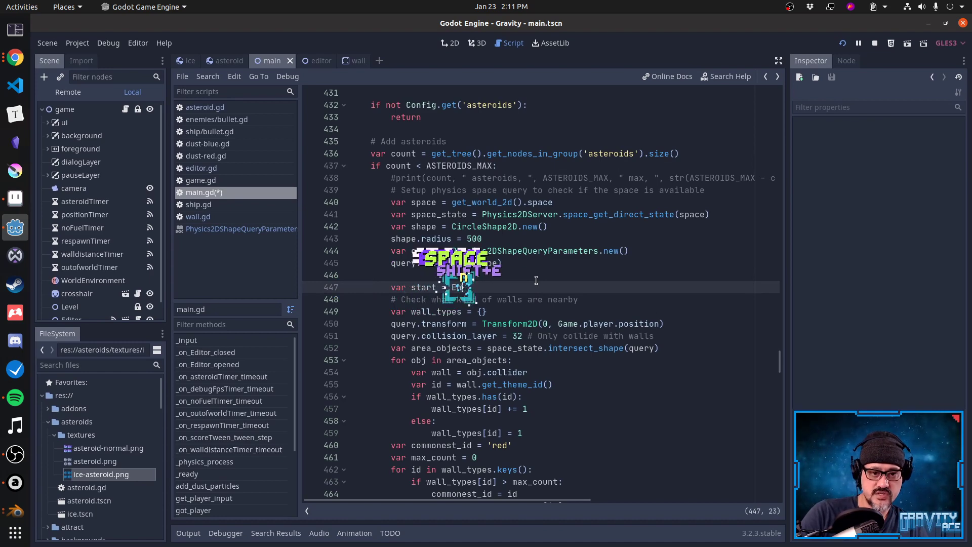
text(gine.get_u)
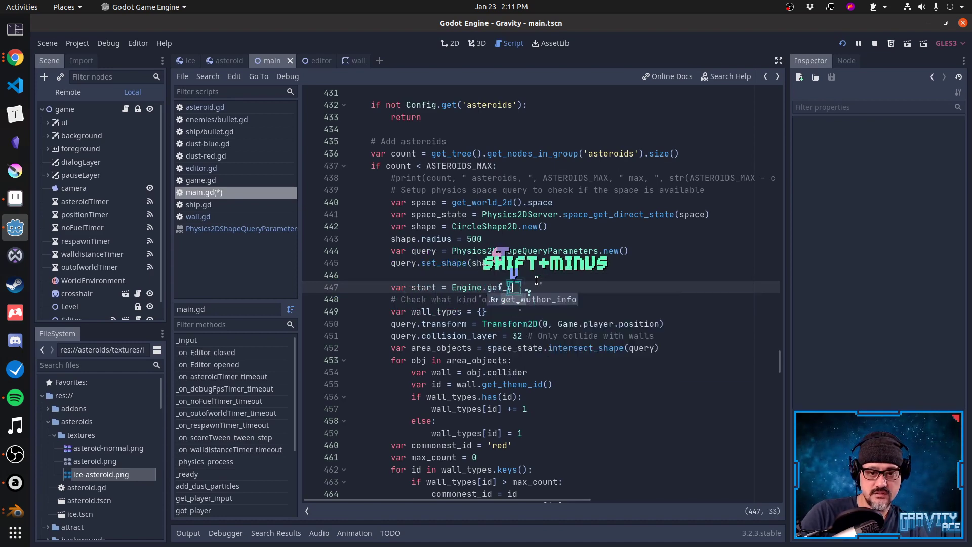
Replace the unfinished Engine.get_u call in the start variable's assignment with OS.get_ticks_usec().
key(BackSpace)
key(BackSpace)
key(BackSpace)
key(BackSpace)
key(BackSpace)
key(BackSpace)
key(BackSpace)
key(BackSpace)
key(BackSpace)
key(BackSpace)
key(BackSpace)
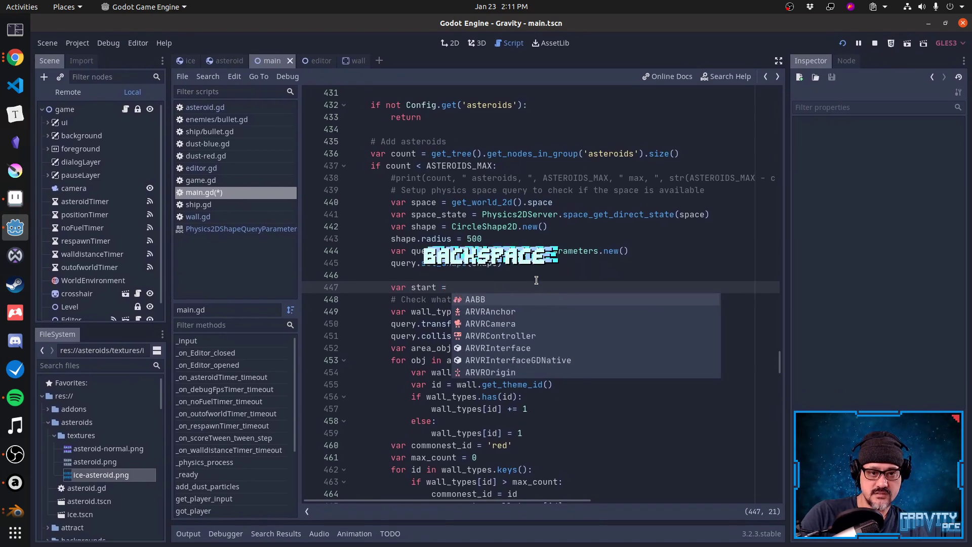
text(OS.get_usec)
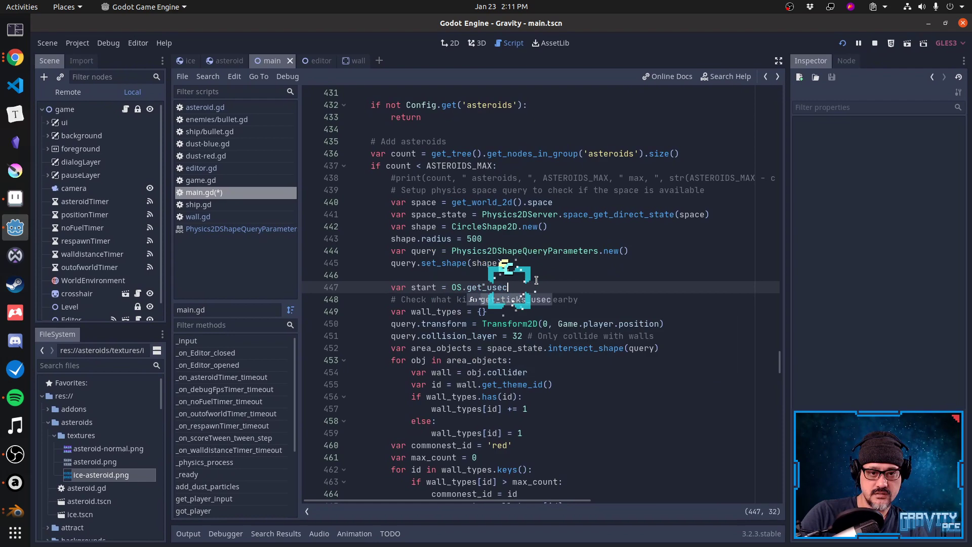
key(BackSpace)
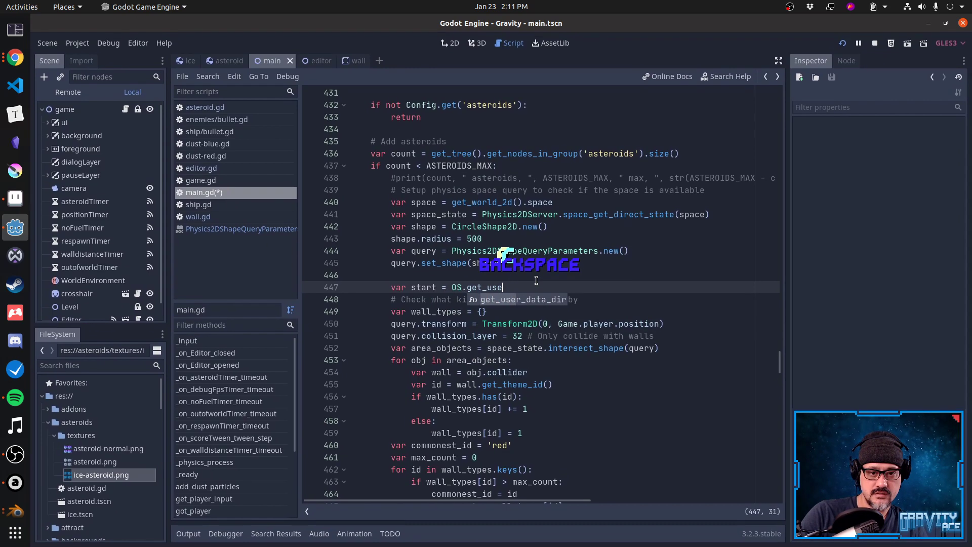
text(xc)
key(BackSpace)
key(BackSpace)
text(c)
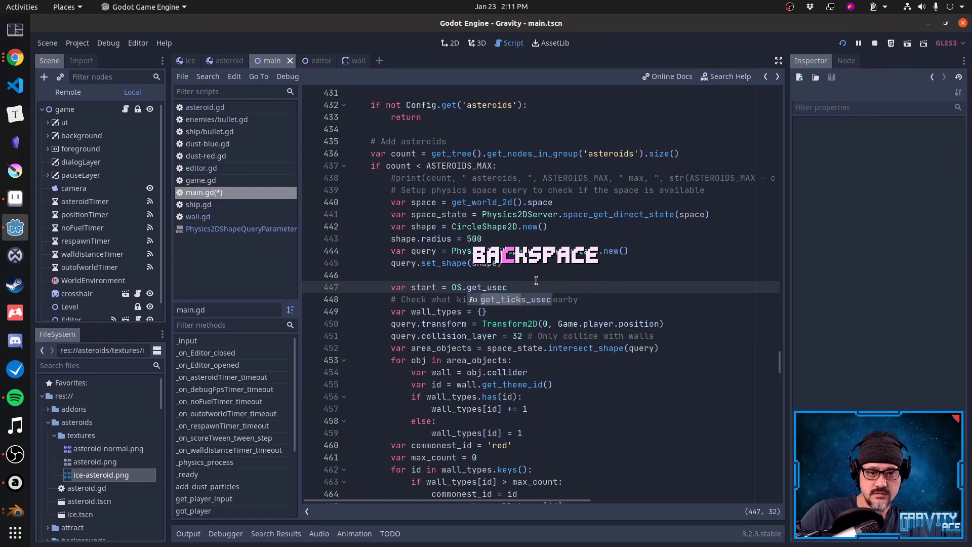
key(Return)
Rename the start variable to start_time and add a blank line between it and the nearby-walls comment.
key(Home)
key(Right)
key(Right)
key(Right)
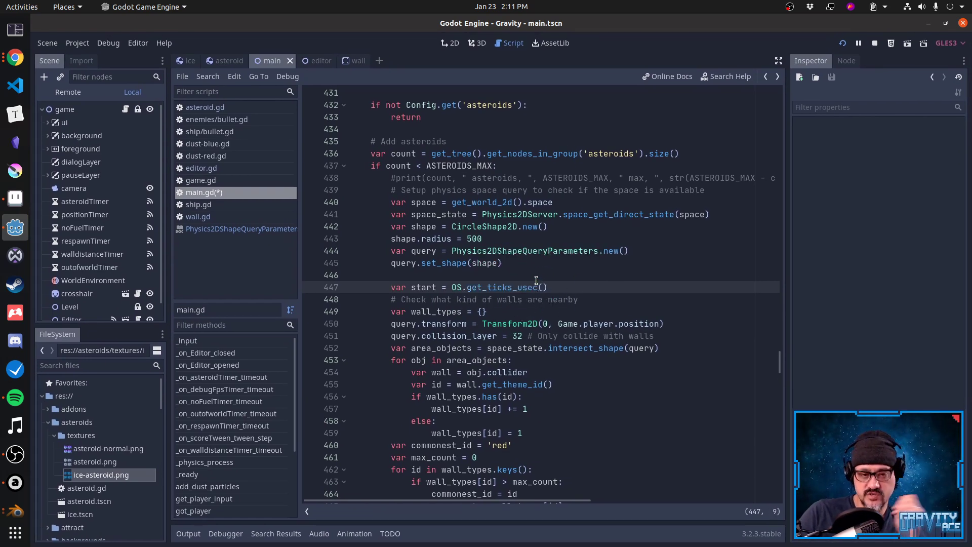
key(ctrl+Right)
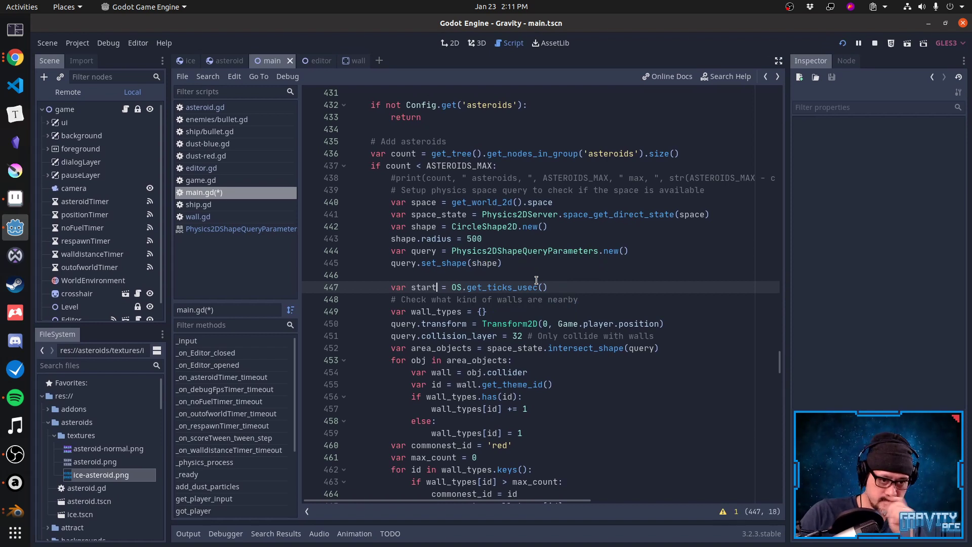
text(_time)
key(Home)
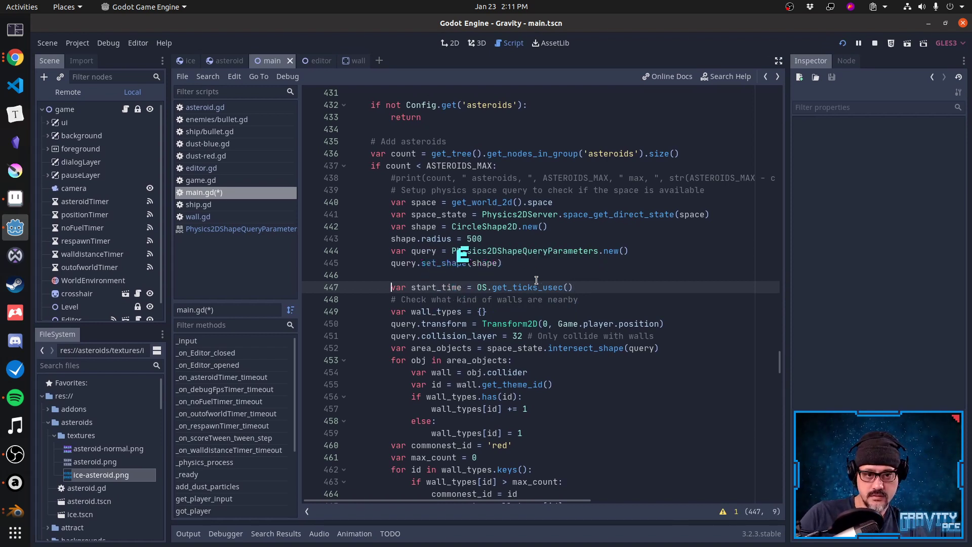
key(Return)
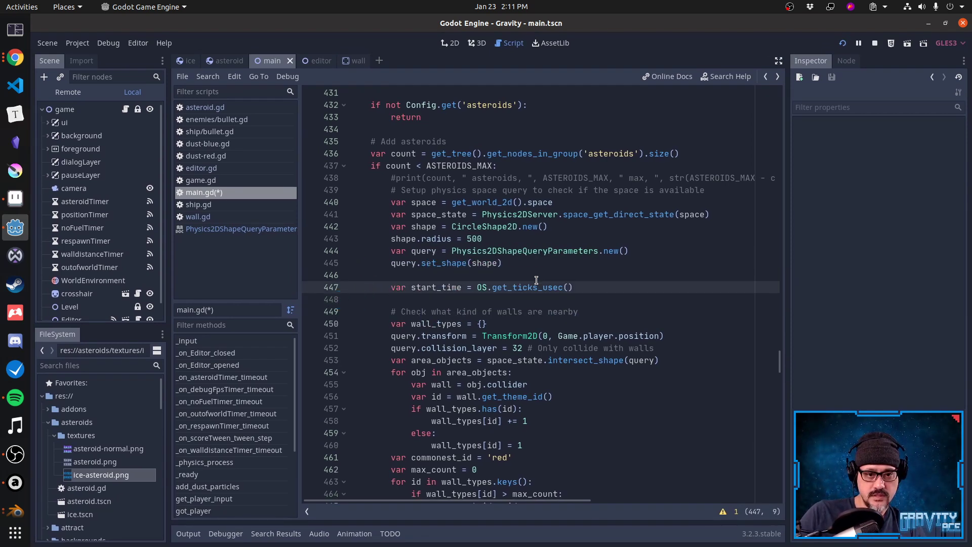
Copy the start_time line and paste it after the max_count loop, just above the comment about placing asteroids in empty space.
key(shift+Home)
key(ctrl+c)
key(Down)
scroll(537, 280, down, 6)
key(Down)
key(Down)
key(Down)
key(Down)
key(Down)
key(Down)
key(Down)
key(Down)
key(Down)
key(Down)
key(Down)
key(Down)
key(Down)
key(Down)
key(Down)
key(Down)
key(Down)
key(Down)
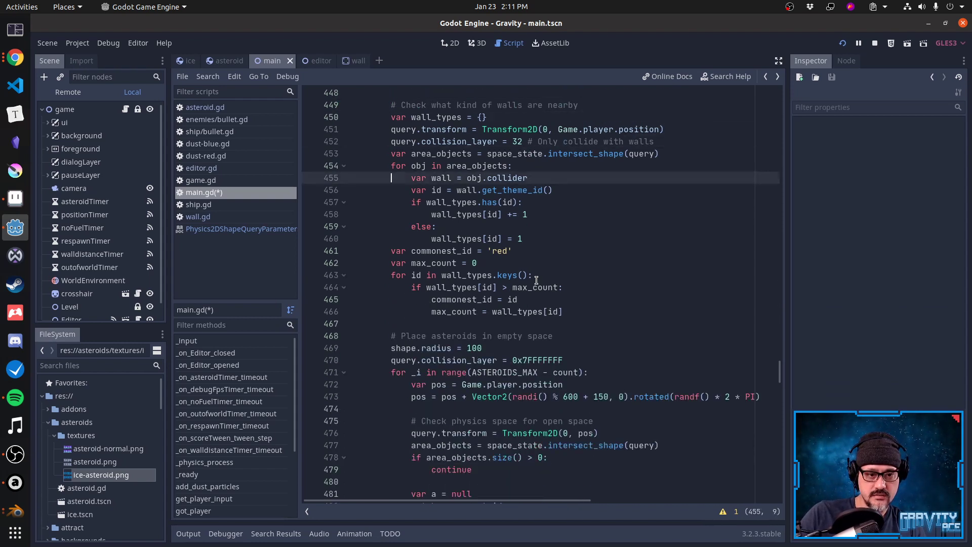
key(Down)
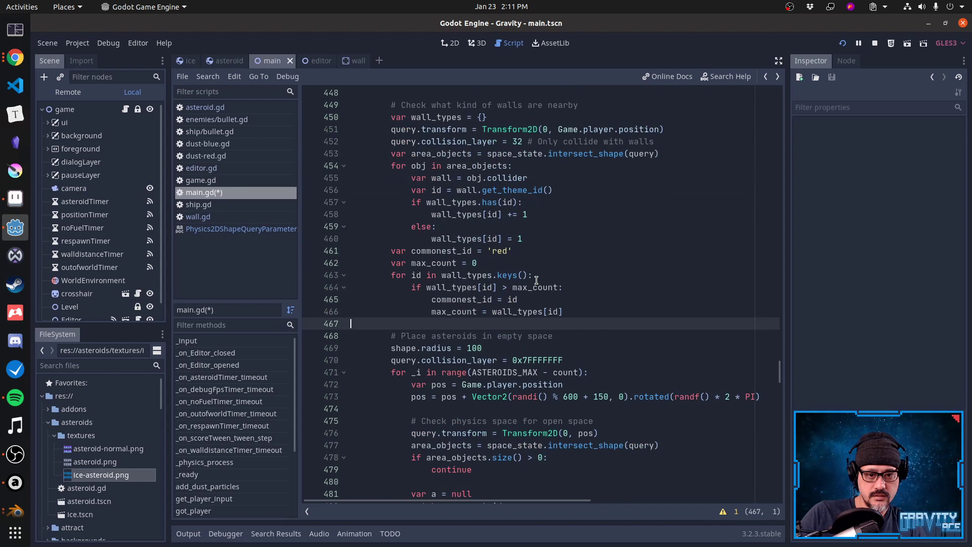
key(Down)
key(Down)
key(Down)
key(Down)
key(Down)
key(Down)
key(Down)
key(Down)
key(Down)
key(Down)
key(Down)
key(Down)
key(Down)
key(Down)
key(Down)
key(Down)
key(Down)
key(Down)
key(Down)
key(Down)
key(Up)
key(Up)
key(Up)
key(Up)
key(Up)
key(Up)
key(Up)
key(Up)
key(Up)
key(Up)
key(Up)
key(Up)
key(Up)
key(Up)
key(Up)
key(Up)
key(Up)
scroll(537, 280, up, 1)
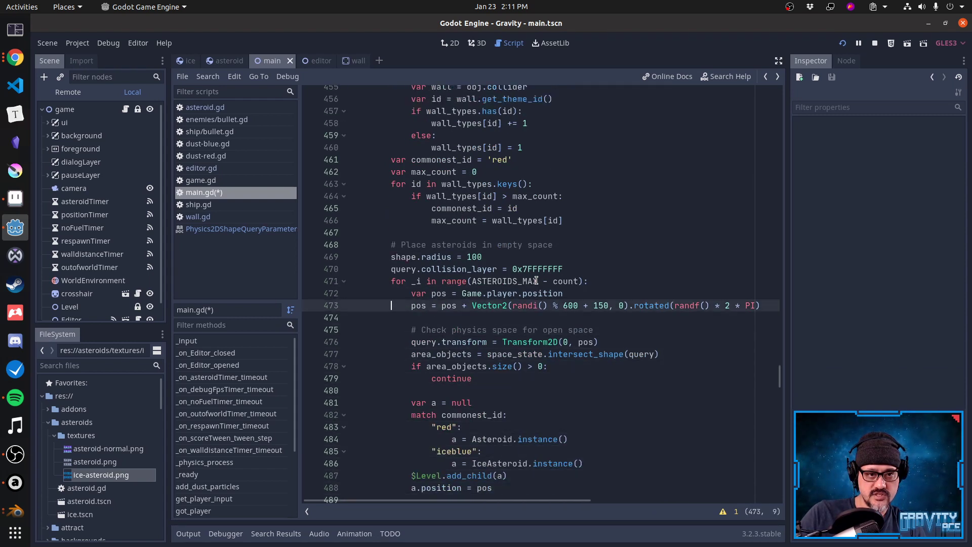
scroll(537, 280, up, 5)
key(Up)
key(Up)
key(Up)
key(Up)
key(Up)
key(Up)
key(Up)
key(Up)
key(Up)
key(Up)
key(Up)
key(Up)
key(Up)
key(Up)
key(Up)
key(Up)
key(Up)
key(Up)
key(Up)
key(Up)
key(Down)
key(Down)
key(Down)
key(Down)
key(Down)
key(Down)
key(Down)
key(Down)
key(Down)
key(Down)
key(Down)
key(Down)
key(Down)
key(Down)
key(Down)
key(Down)
key(Down)
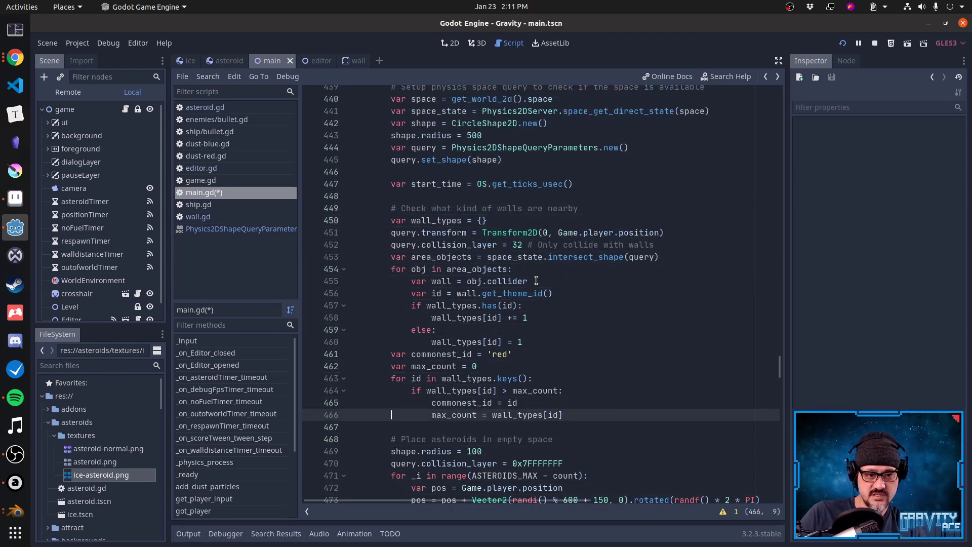
key(Down)
key(Return)
key(Tab)
key(Tab)
key(ctrl+v)
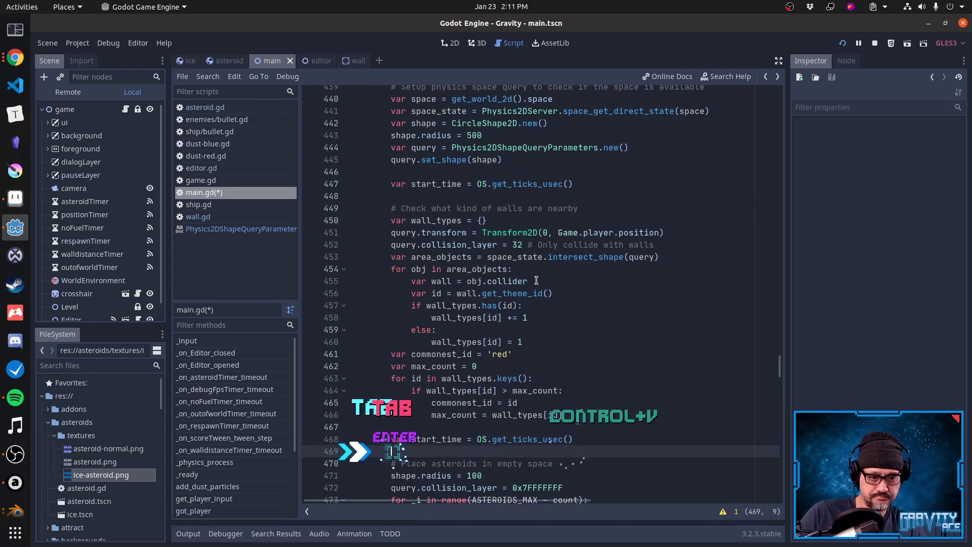
Turn the pasted line into a timing printout reading prints(OS.get_ticks_usec()-start_time).
key(Up)
key(ctrl+shift+Right)
key(ctrl+shift+Right)
text(print()
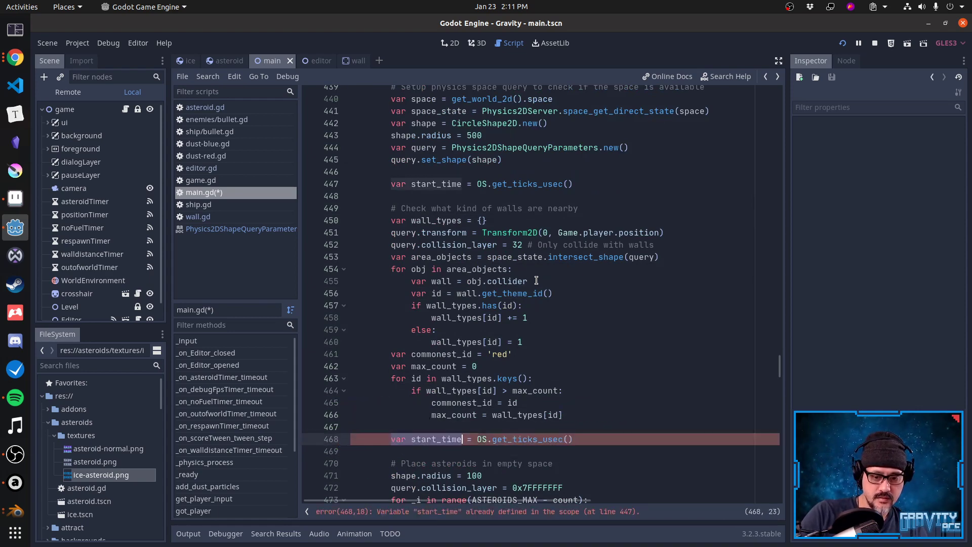
key(Delete)
key(Delete)
key(Delete)
key(Delete)
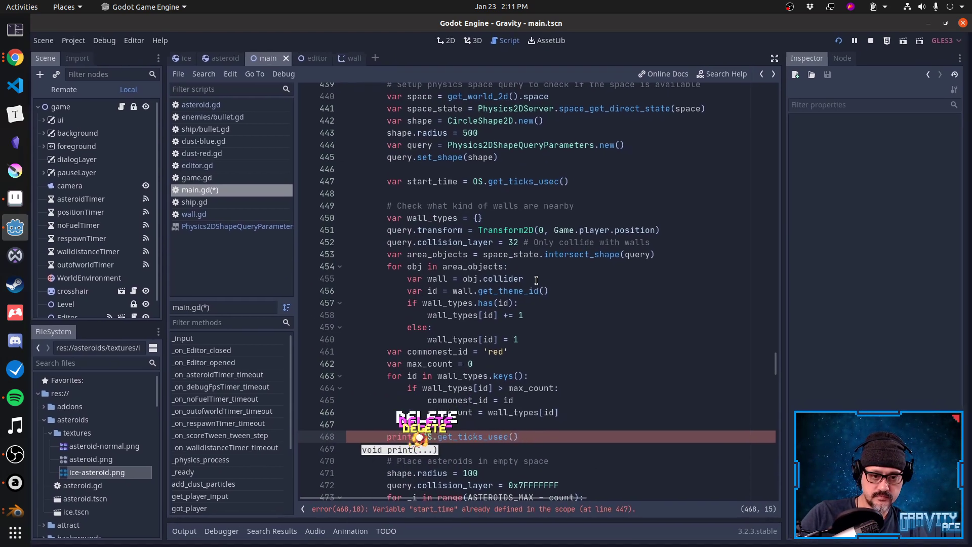
key(End)
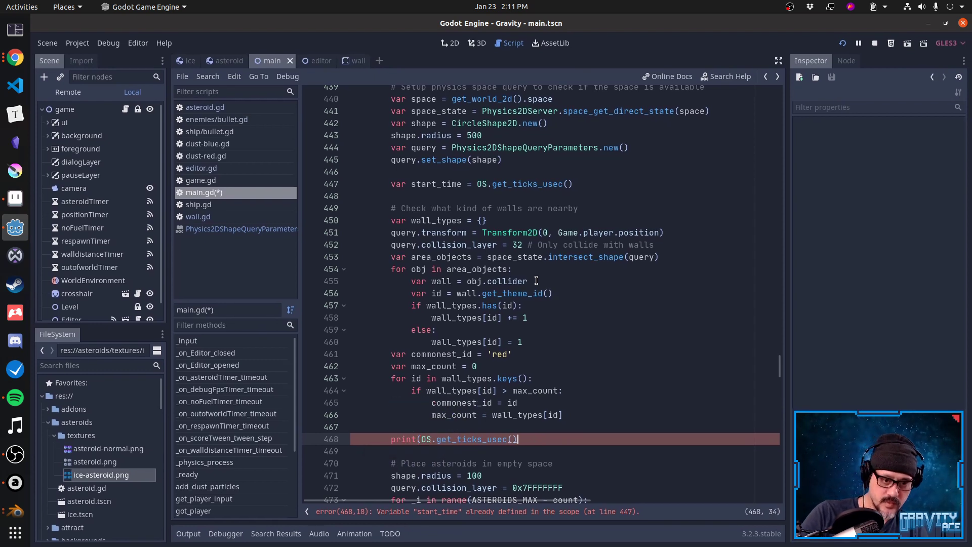
text(-start_time))
key(Home)
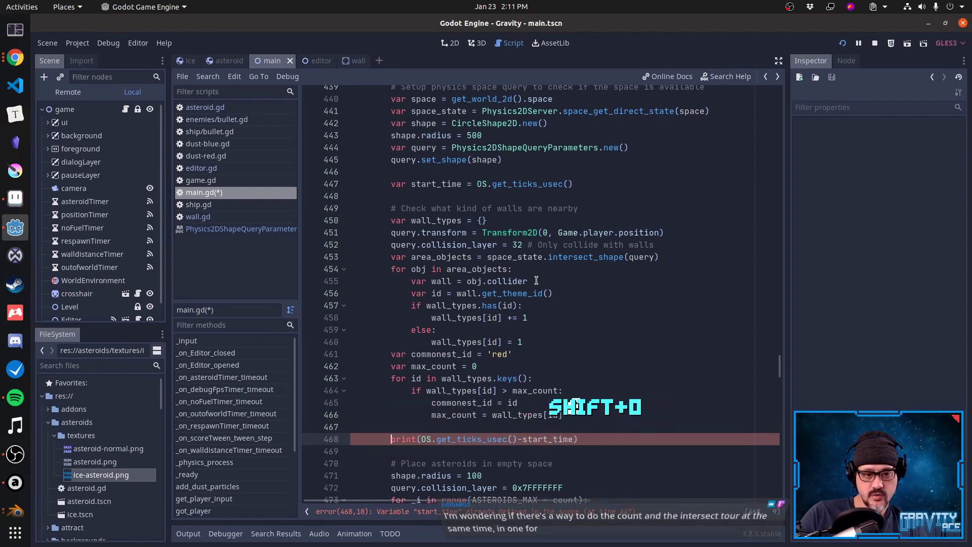
key(ctrl+Right)
text(s)
key(Home)
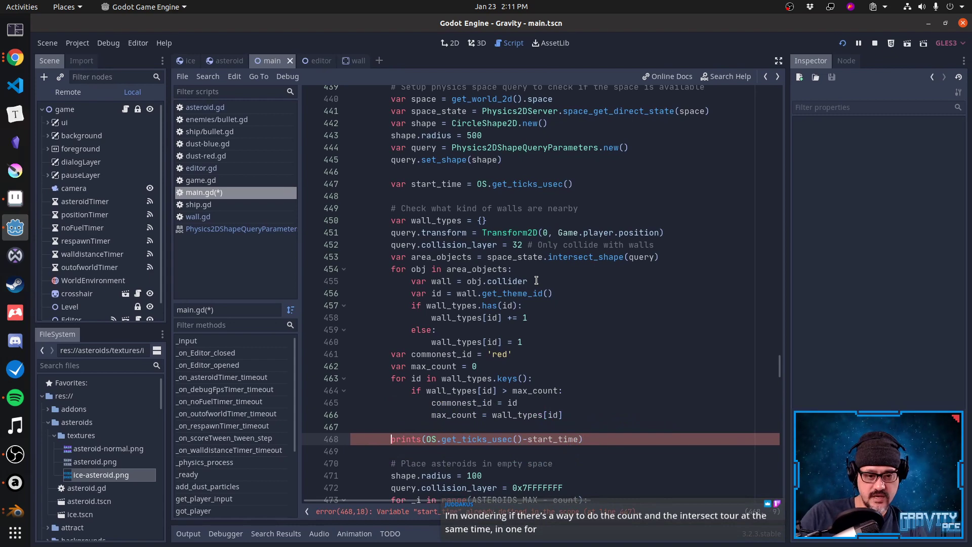
Show the Output log, highlight the wall detection block between the two timing lines, and save main.gd.
click(193, 535)
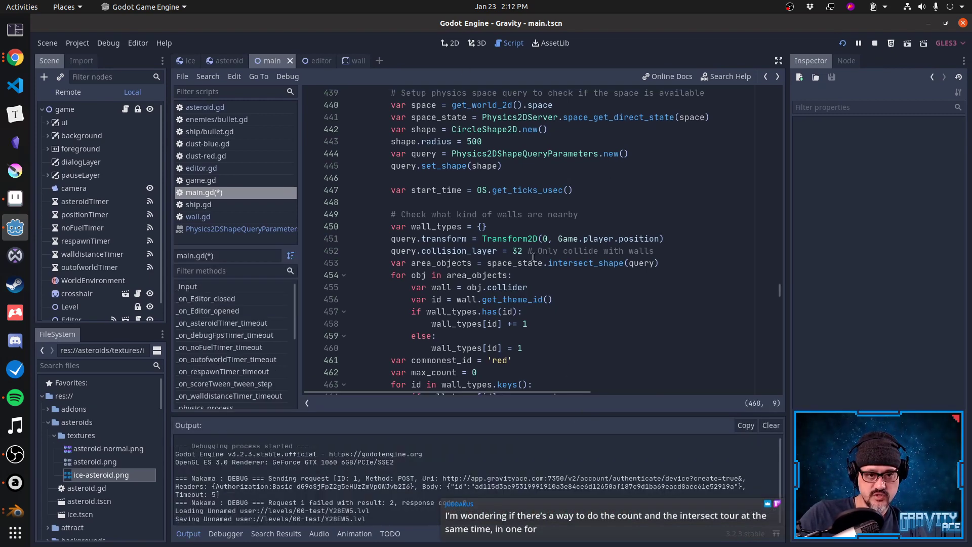
scroll(533, 256, down, 2)
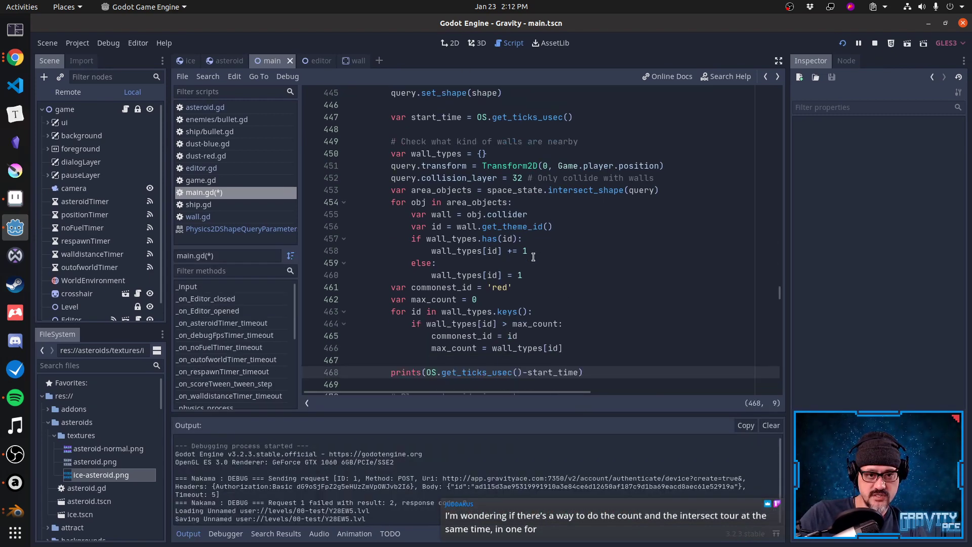
click(579, 350)
scroll(579, 350, up, 2)
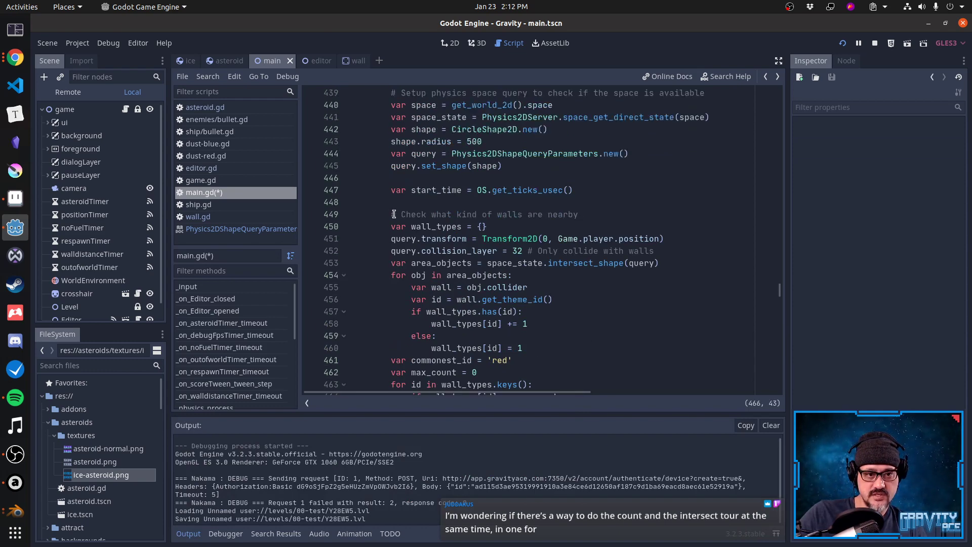
shift+click(395, 214)
scroll(582, 246, down, 2)
key(ctrl+s)
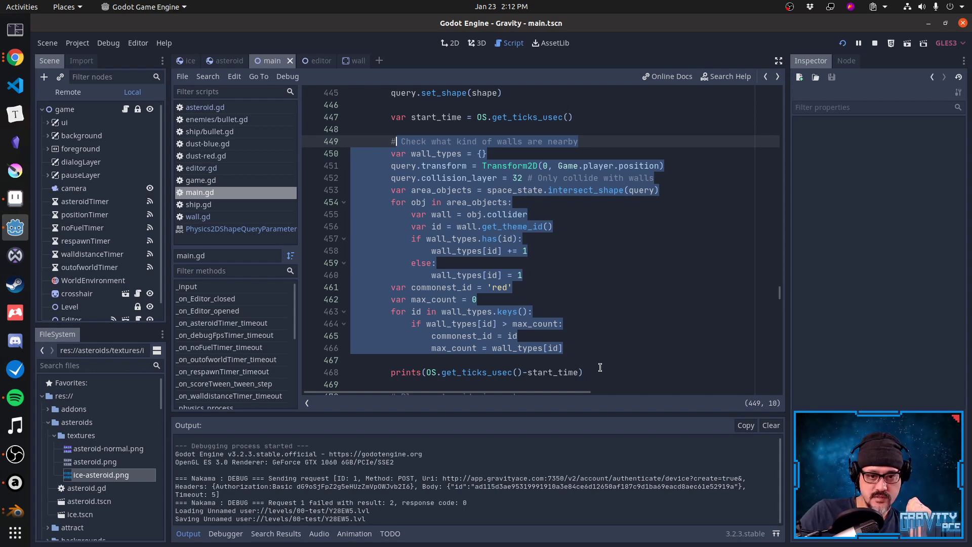
click(514, 372)
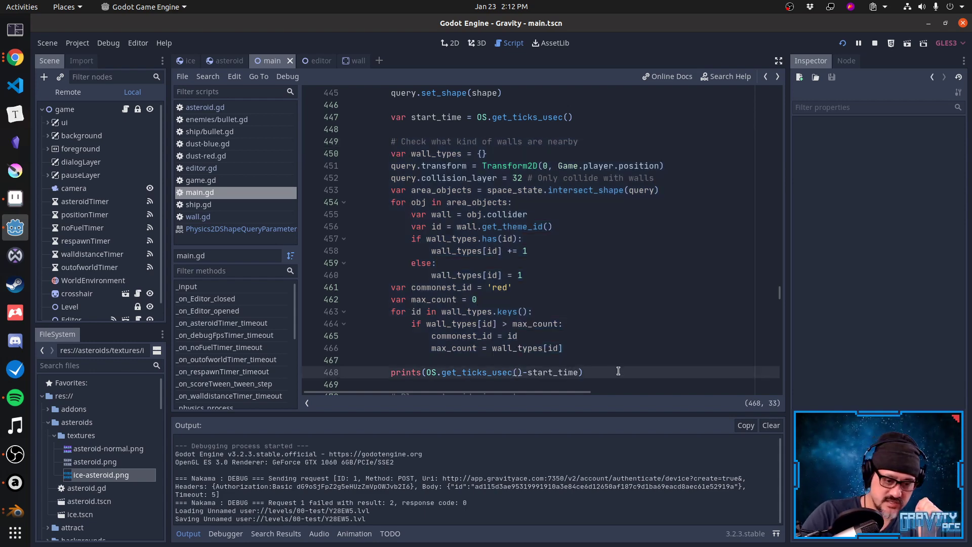
Run the game and load the test level with ice and red walls in its level editor.
key(F5)
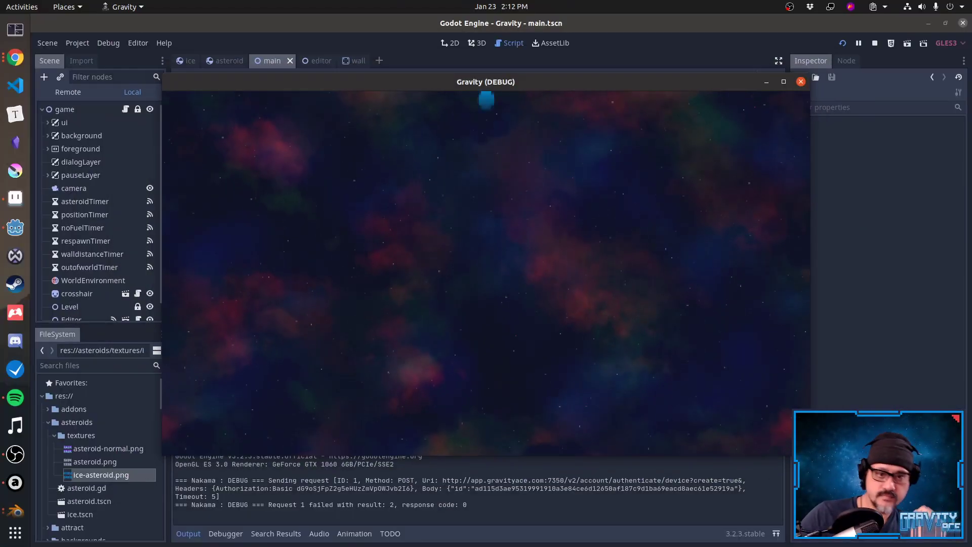
drag(473, 82, 495, 37)
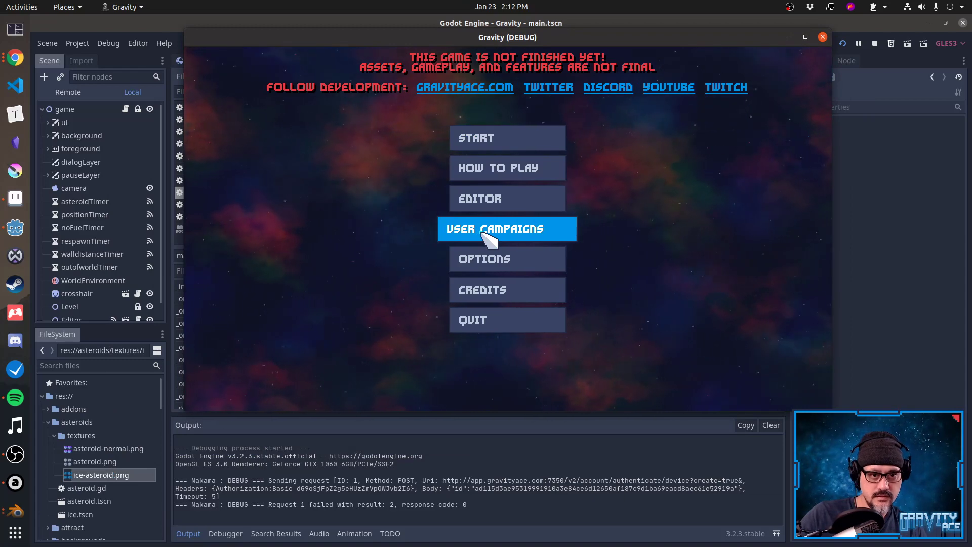
click(487, 199)
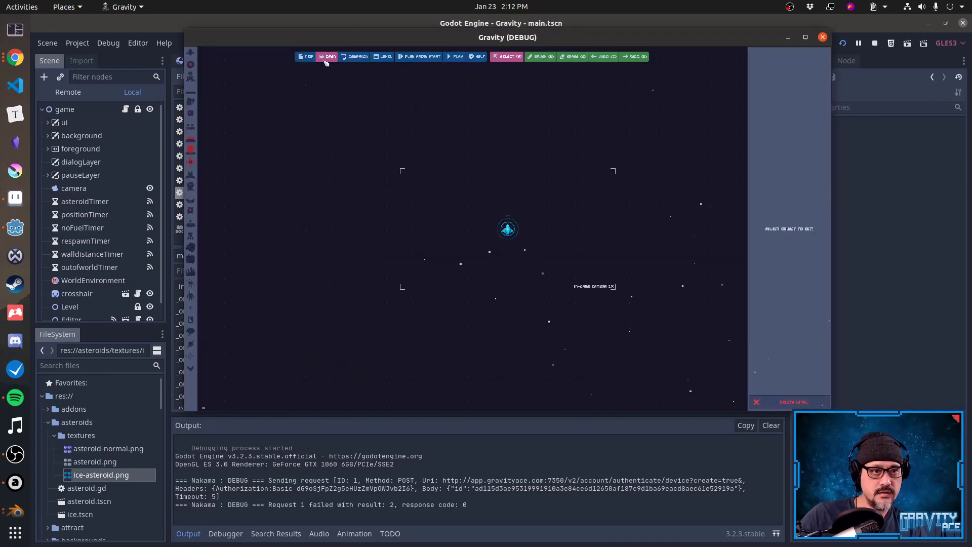
click(326, 62)
click(530, 244)
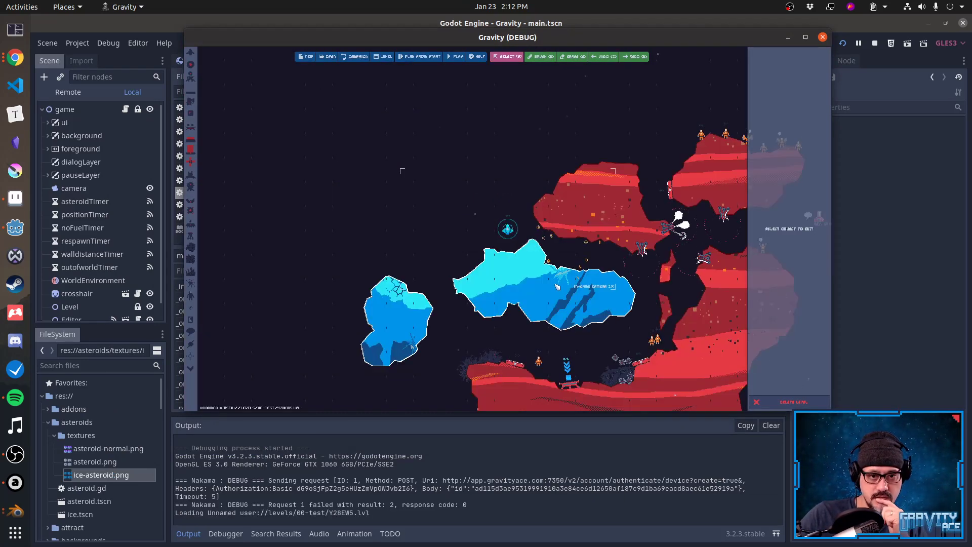
Start playing the level and fly the ship near the ice and red walls to read the printed detection times.
key(Tab)
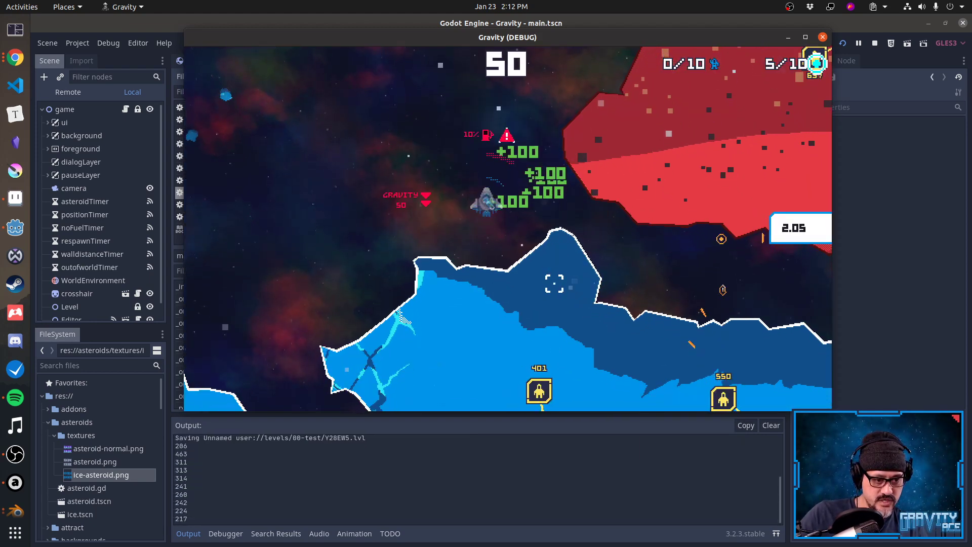
key(w)
key(w)
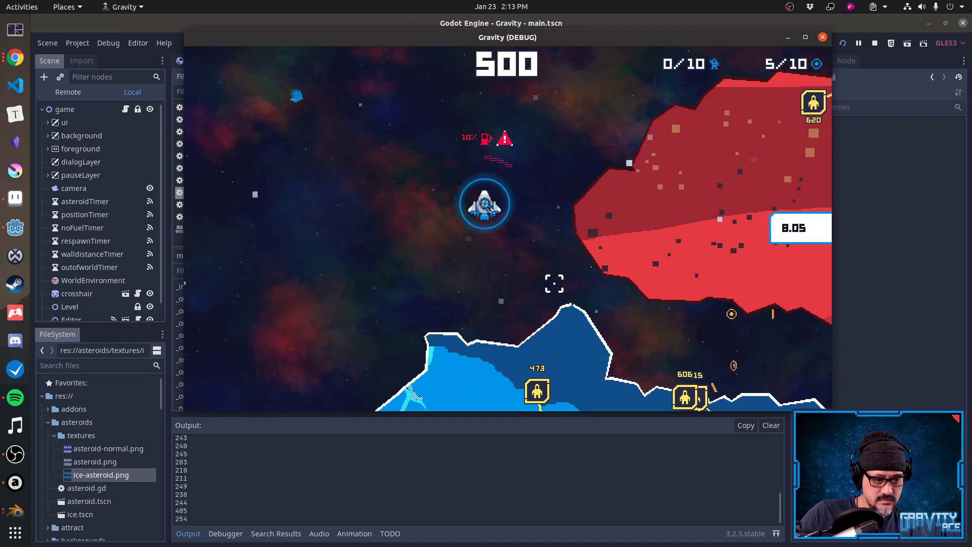
Keep flying the ship near the ice and red walls to read more detection times, and pause the game.
key(a)
key(w)
key(d)
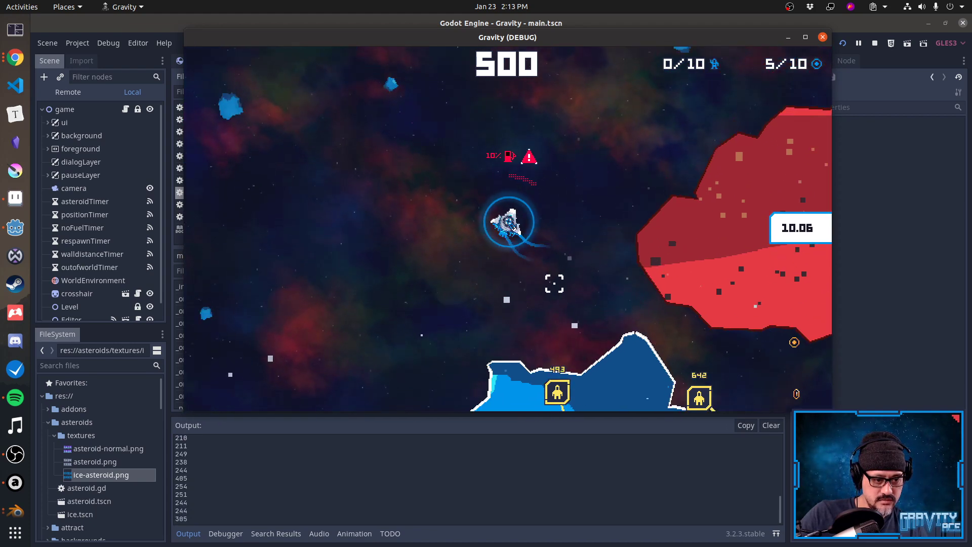
key(d)
key(w)
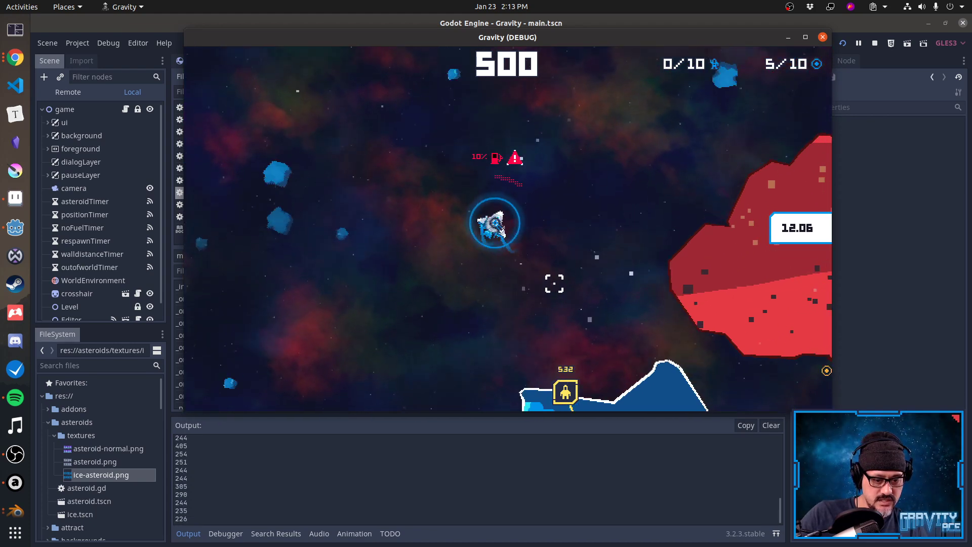
key(Escape)
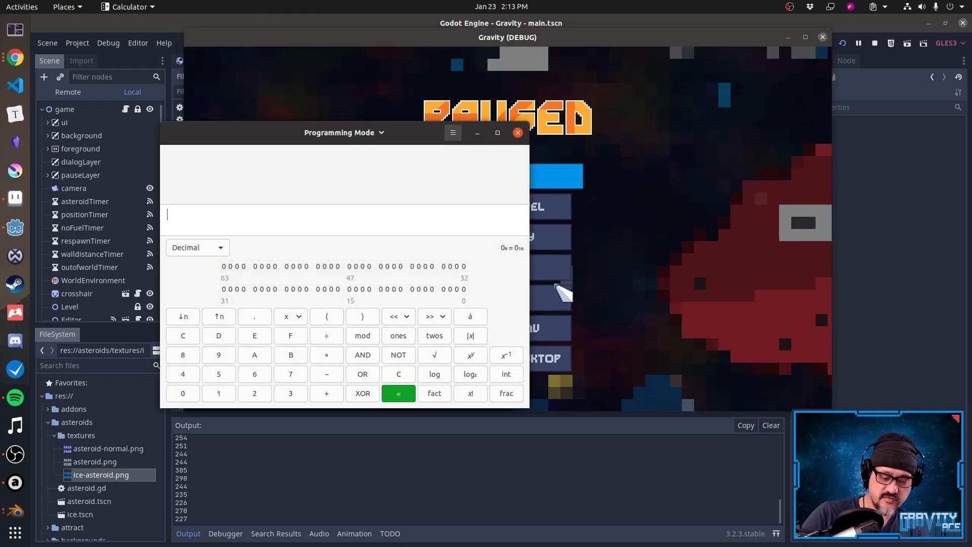
Convert 400 microseconds to seconds in the Calculator by dividing 400 by 1000000.
text(400/)
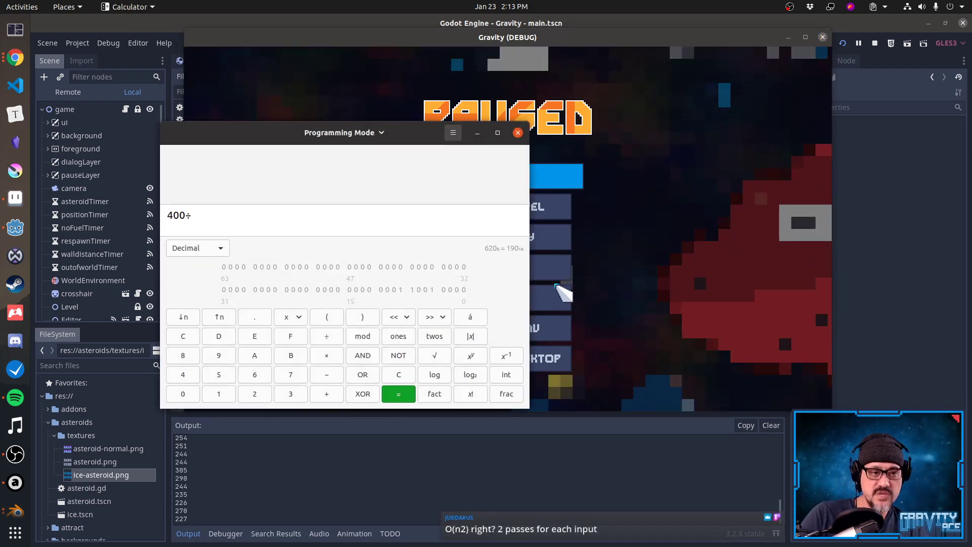
text(1000000)
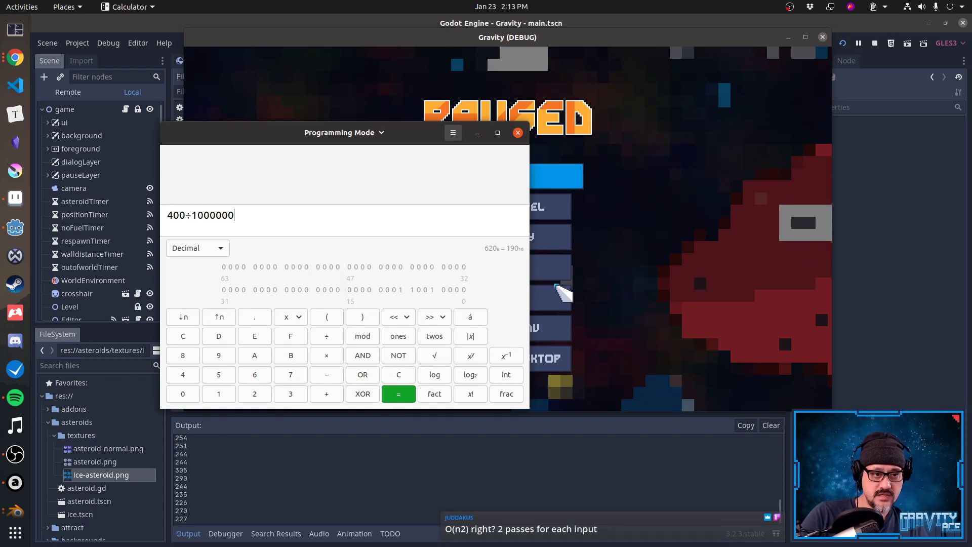
key(Return)
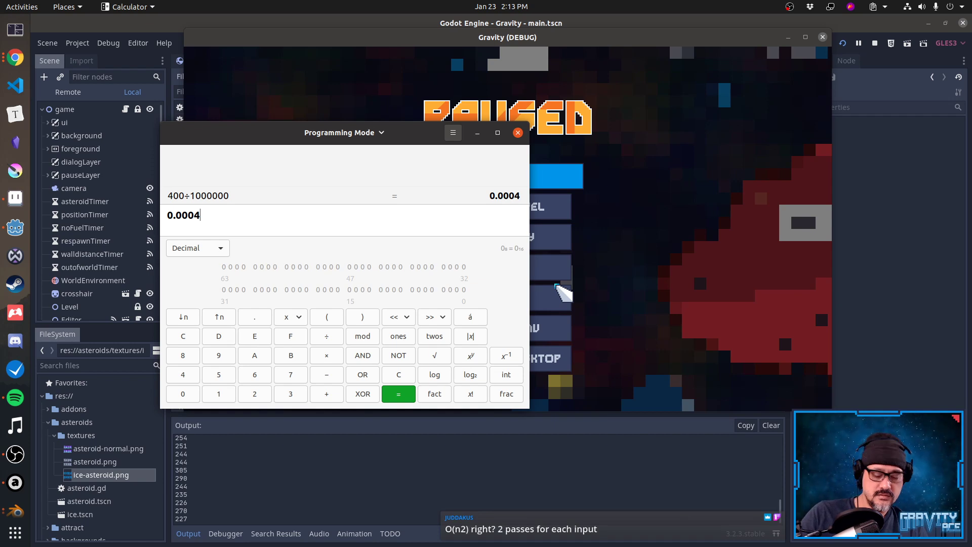
text(/(1/60))
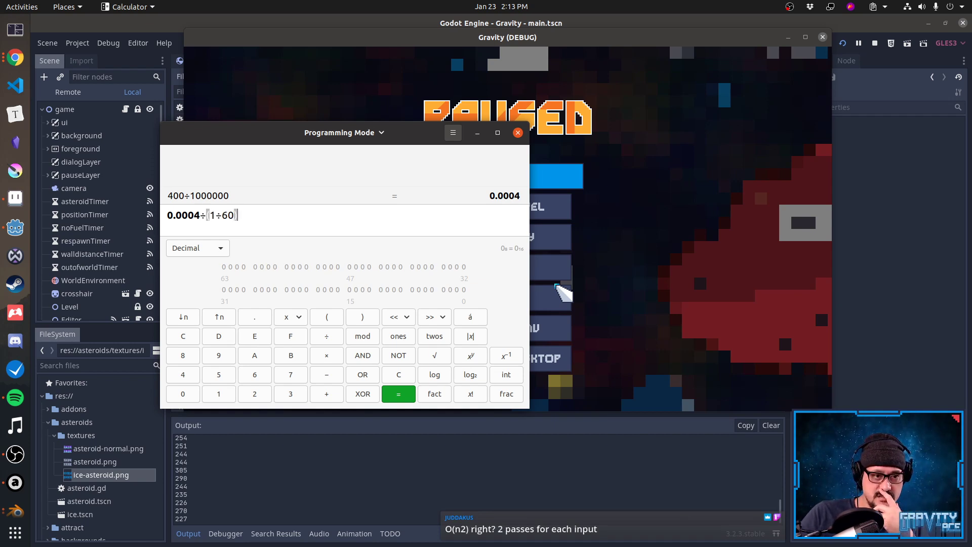
key(BackSpace)
key(BackSpace)
key(BackSpace)
key(BackSpace)
key(BackSpace)
key(BackSpace)
key(BackSpace)
key(BackSpace)
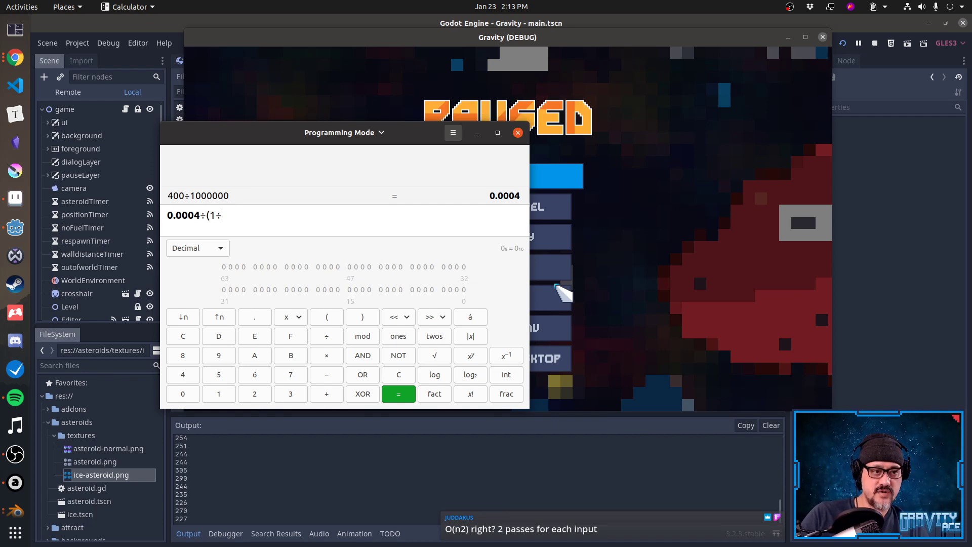
key(BackSpace)
key(BackSpace)
key(BackSpace)
key(BackSpace)
key(BackSpace)
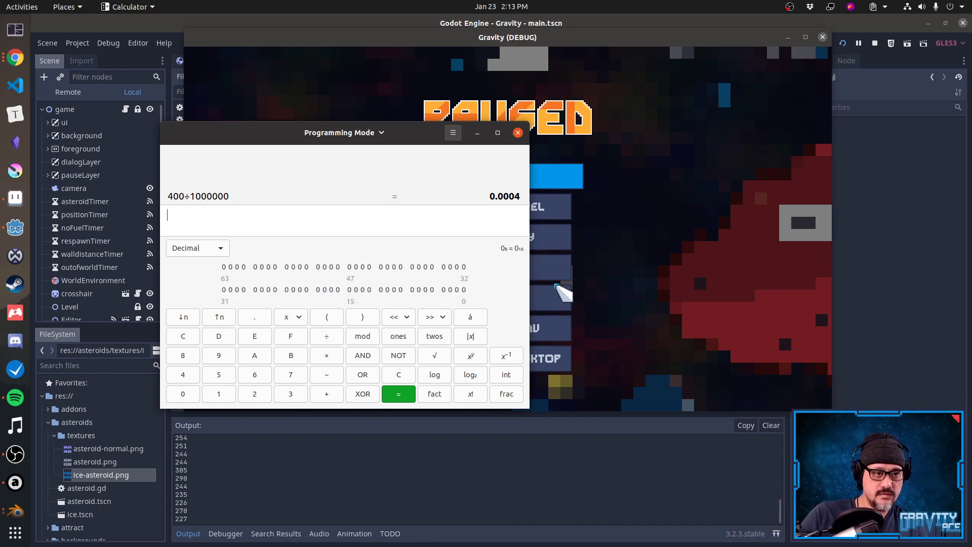
Calculate the frame time as 1/60, divide 0.0004 by it, and multiply the quotient by 100 for a percentage.
text(1/60)
key(Return)
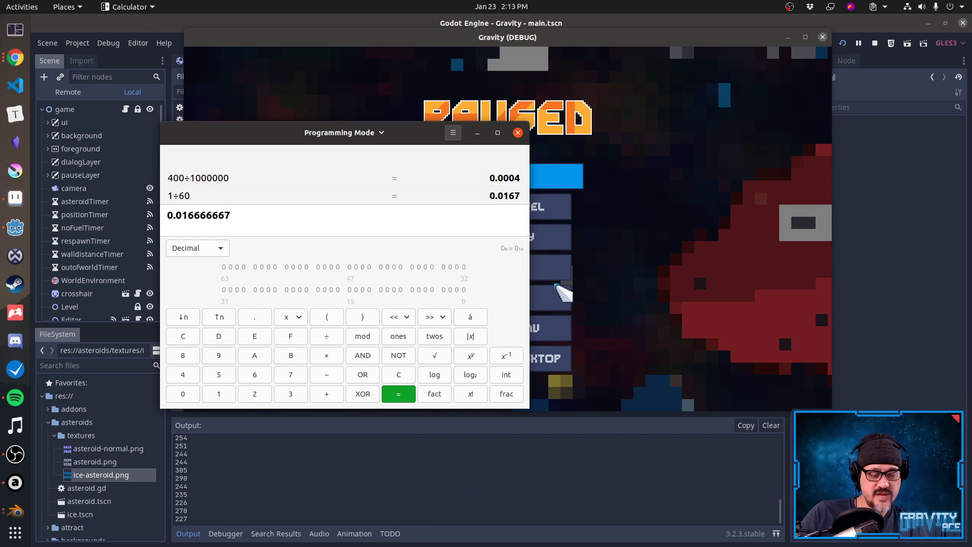
key(Home)
text(0.0004)
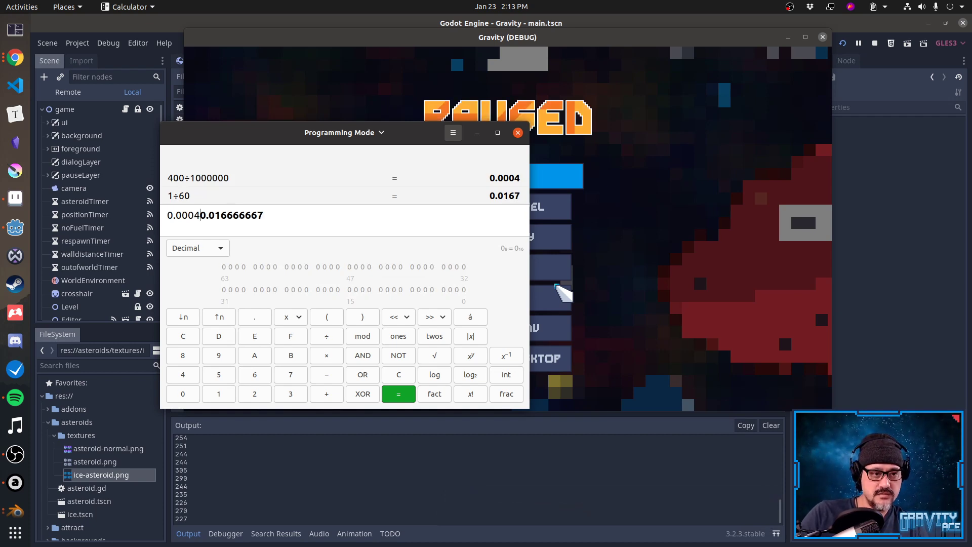
text(/)
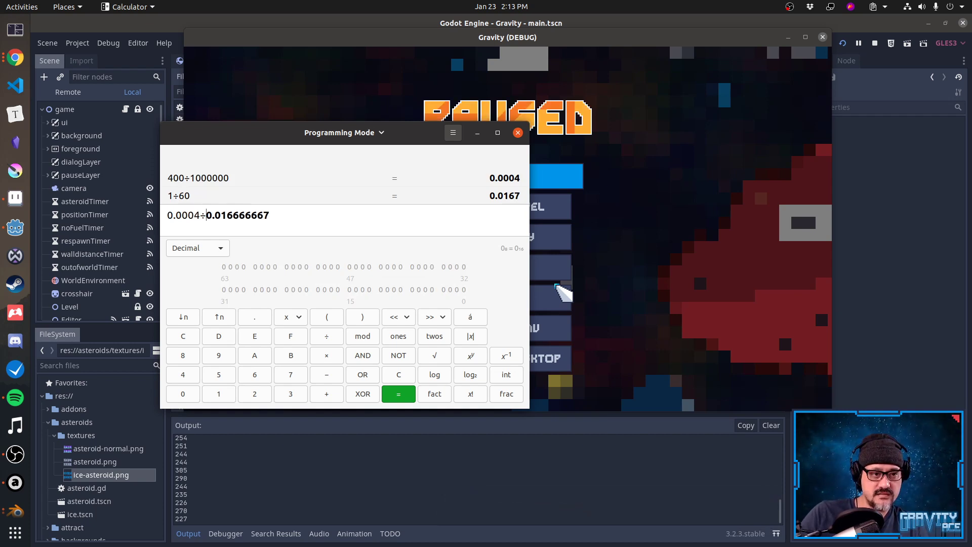
key(Return)
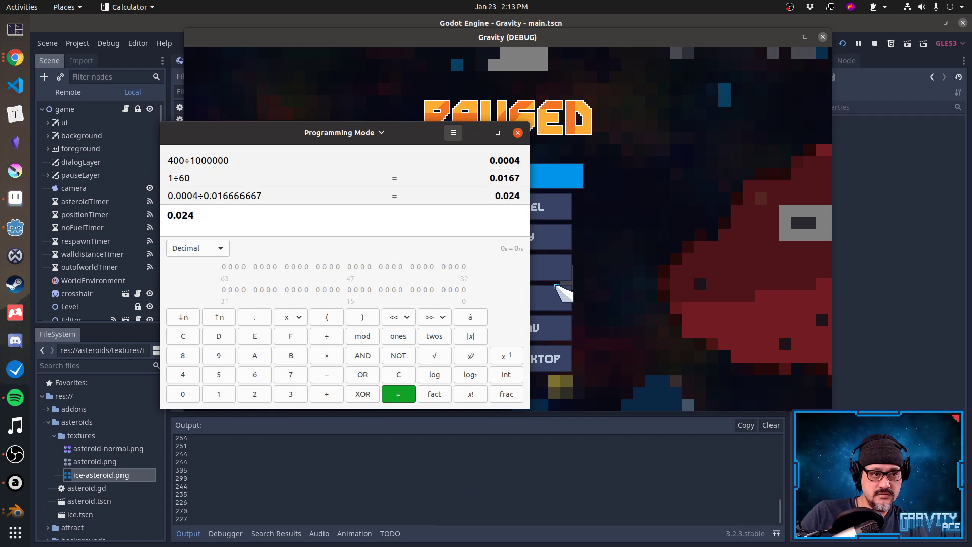
text(*100)
key(Return)
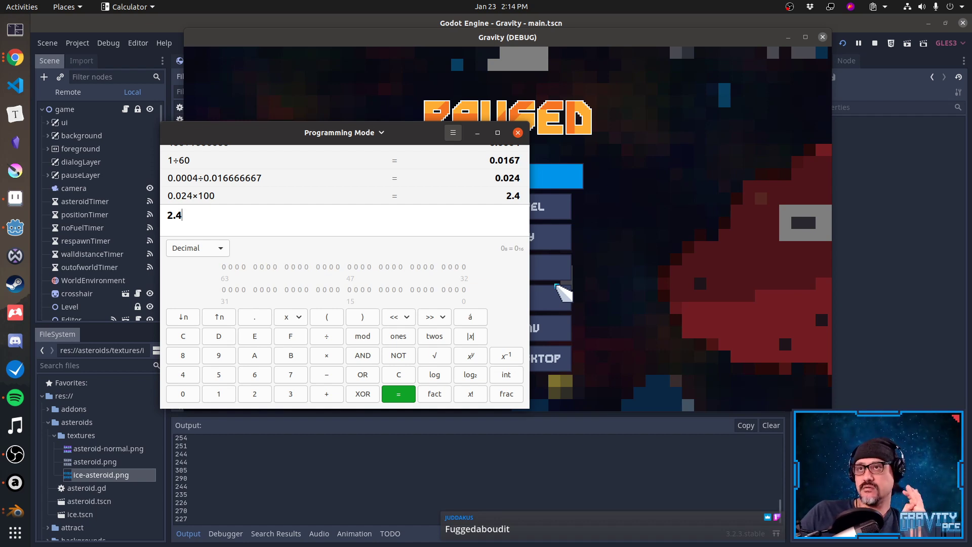
Close the calculator and switch from the paused game to main.gd in the Godot editor.
key(alt+Tab)
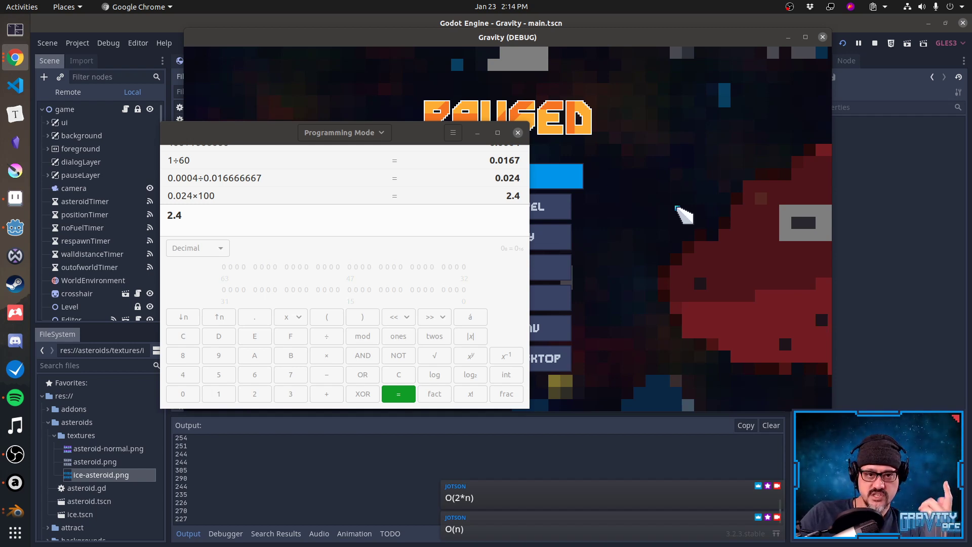
click(518, 132)
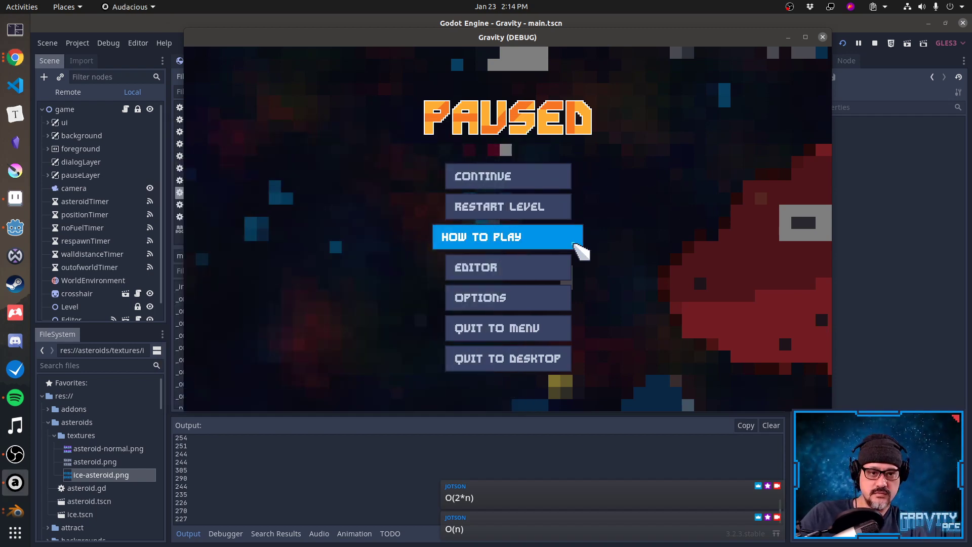
key(alt+Tab)
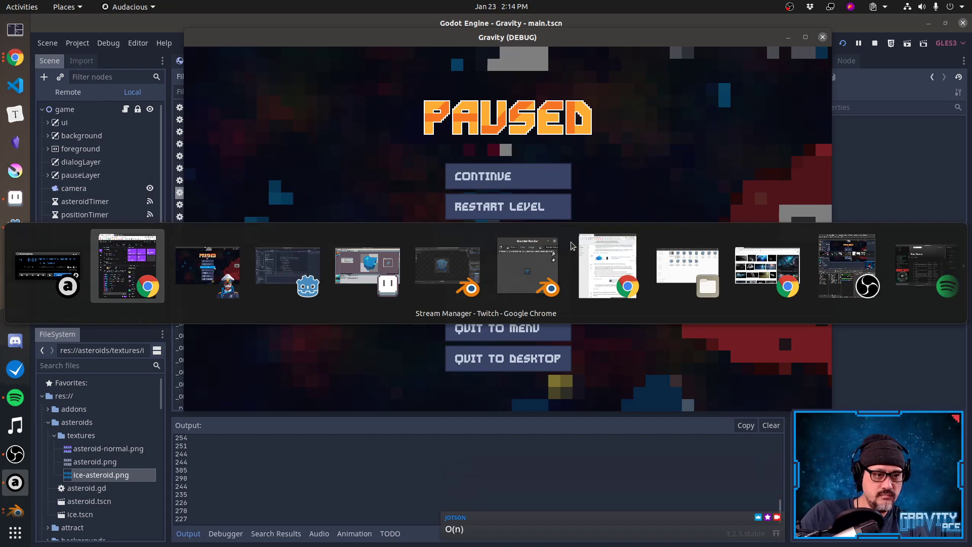
key(Tab)
key(Tab)
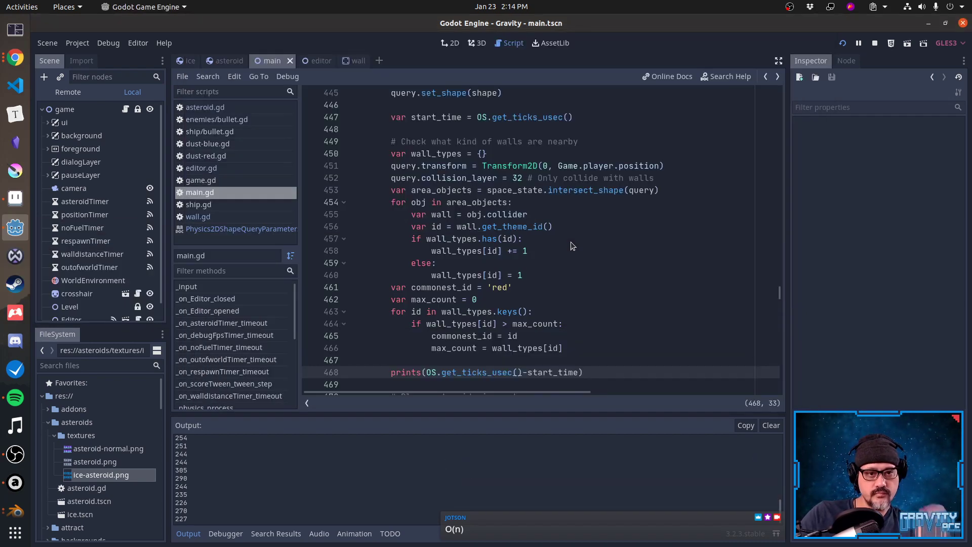
Examine the uses of wall_types and highlight the code from the area_objects query through the wall counting loop.
double_click(442, 154)
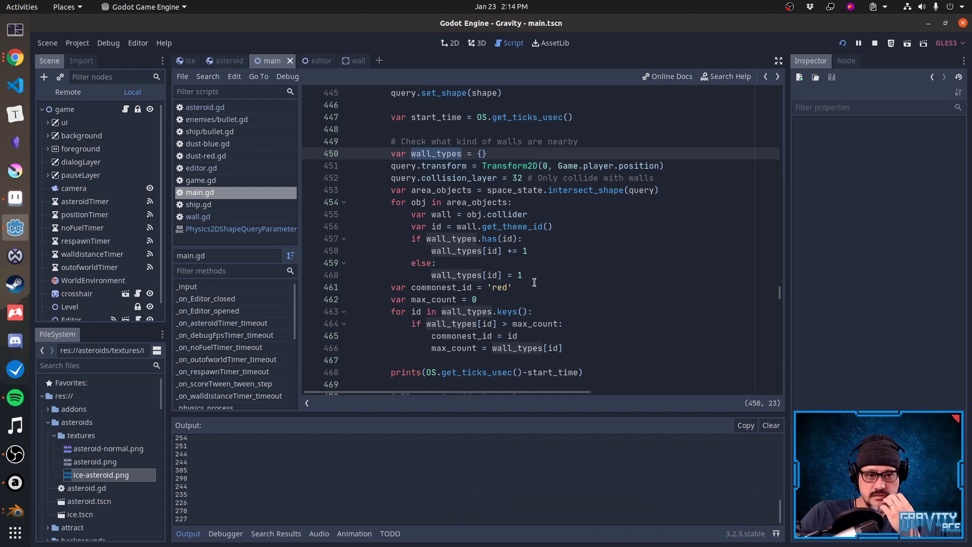
click(395, 189)
key(shift+Down)
key(shift+Down)
key(shift+Down)
key(shift+Down)
key(shift+Down)
key(shift+Down)
key(shift+Down)
key(shift+End)
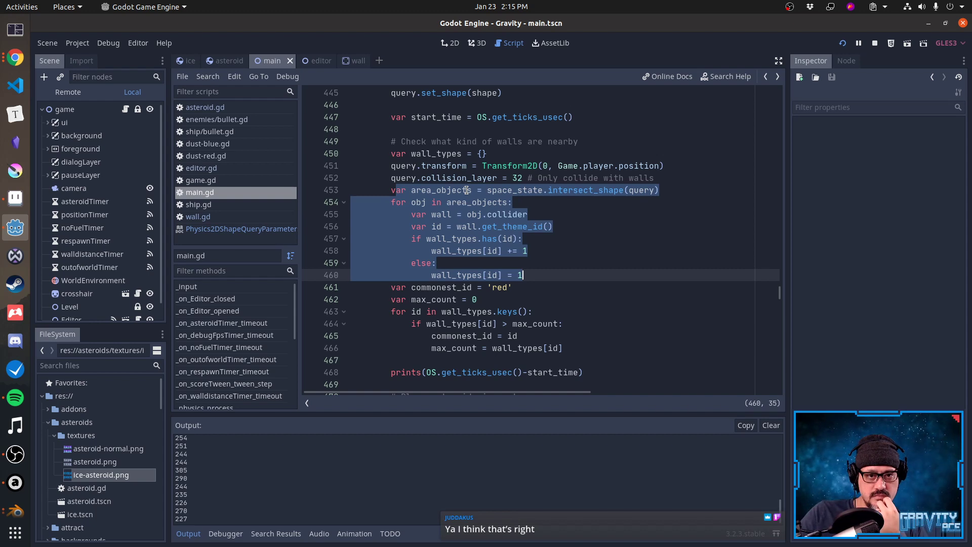
click(588, 117)
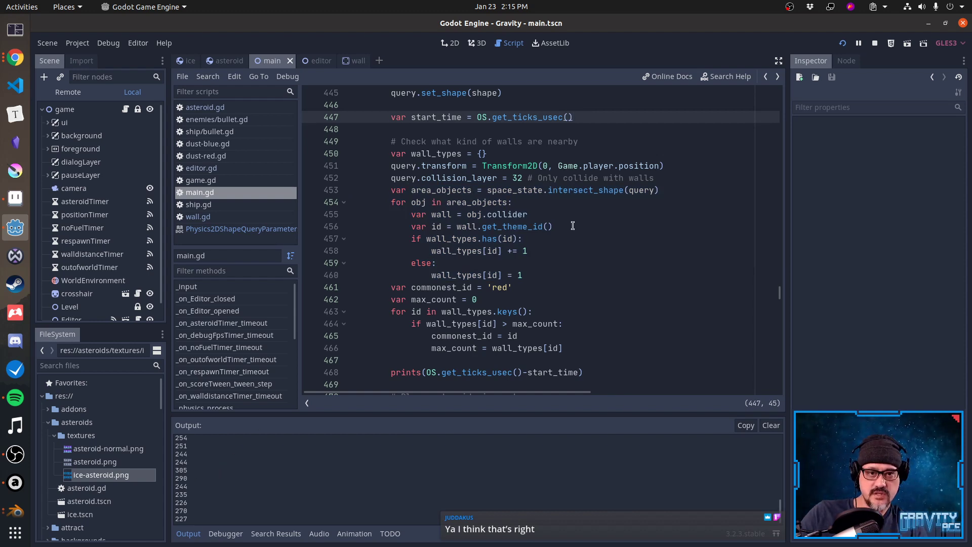
key(XF86Calculator)
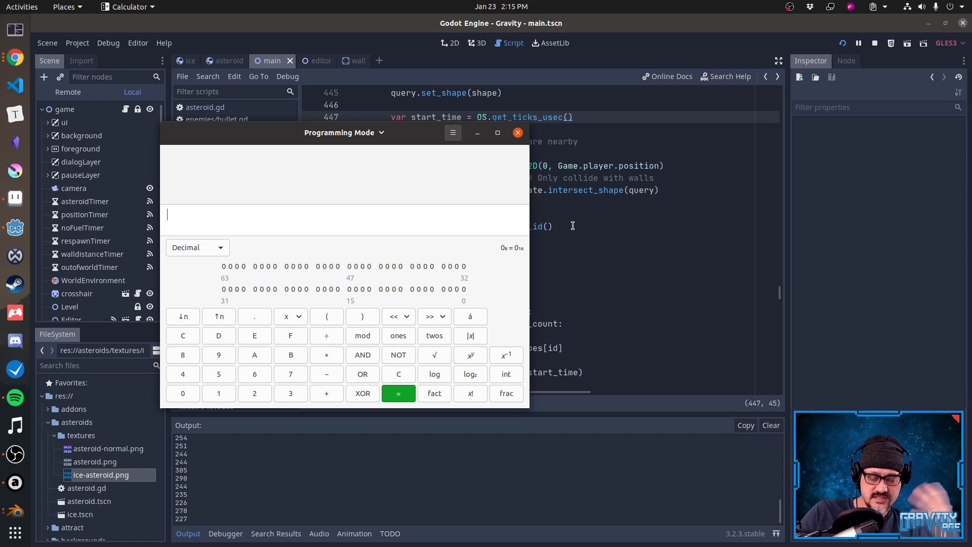
click(517, 133)
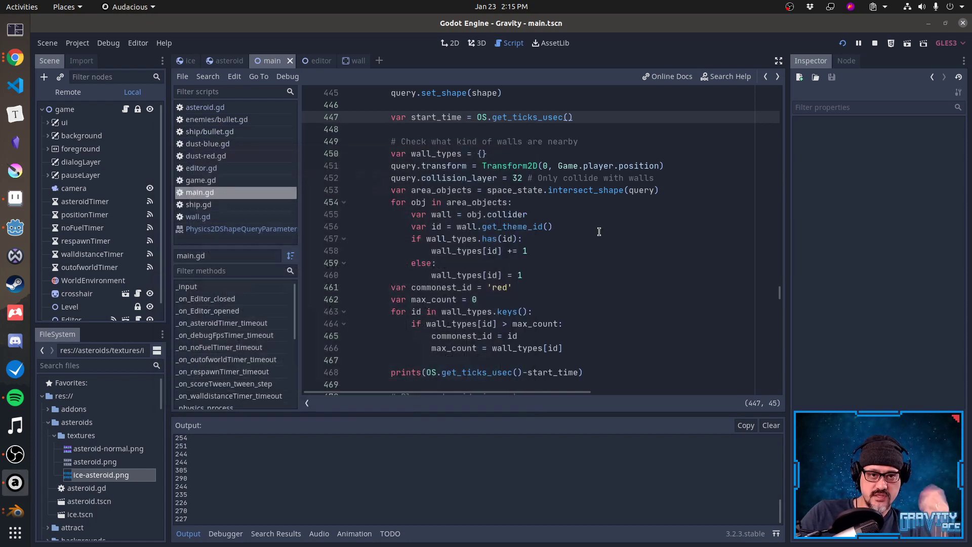
Remove the start_time line and the timing printout around the wall detection code, and save main.gd.
click(597, 121)
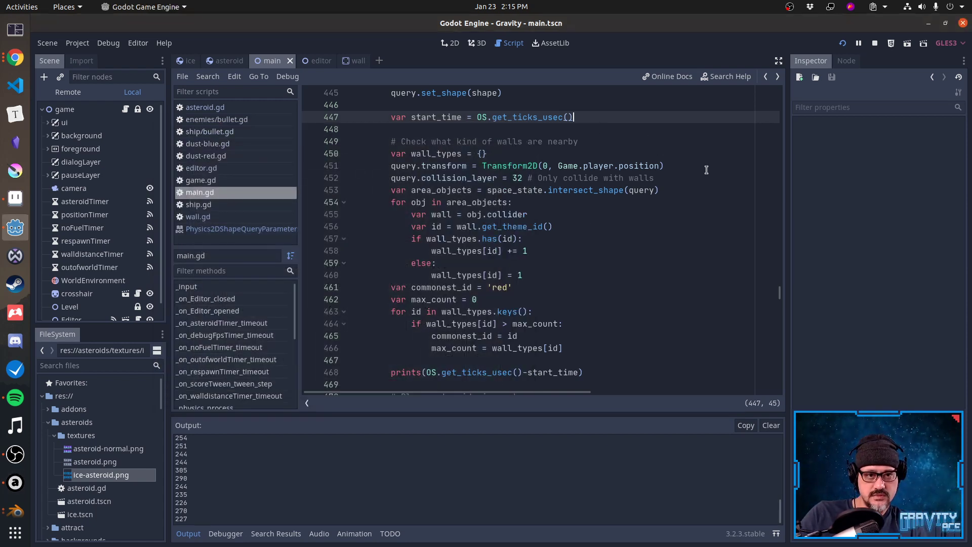
key(ctrl+x)
key(ctrl+x)
click(622, 336)
key(ctrl+x)
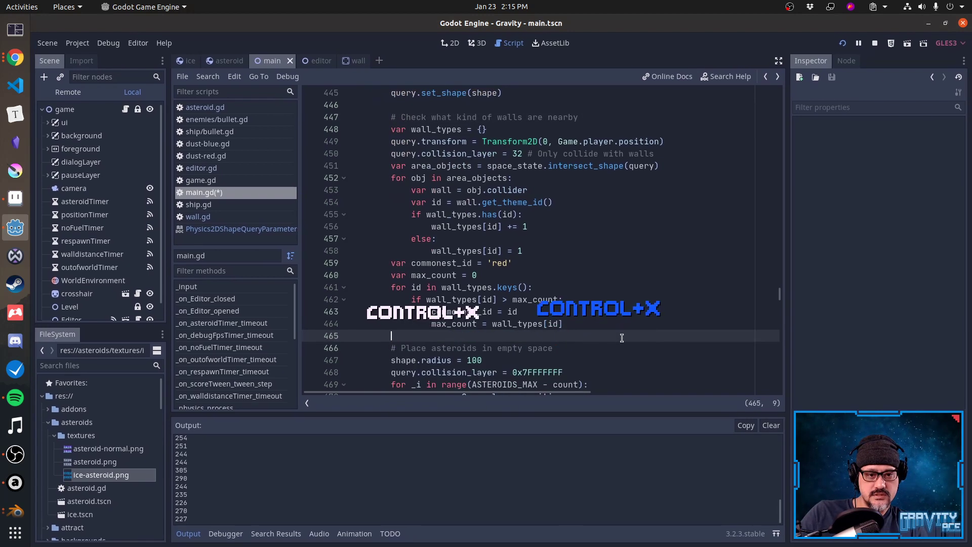
key(ctrl+s)
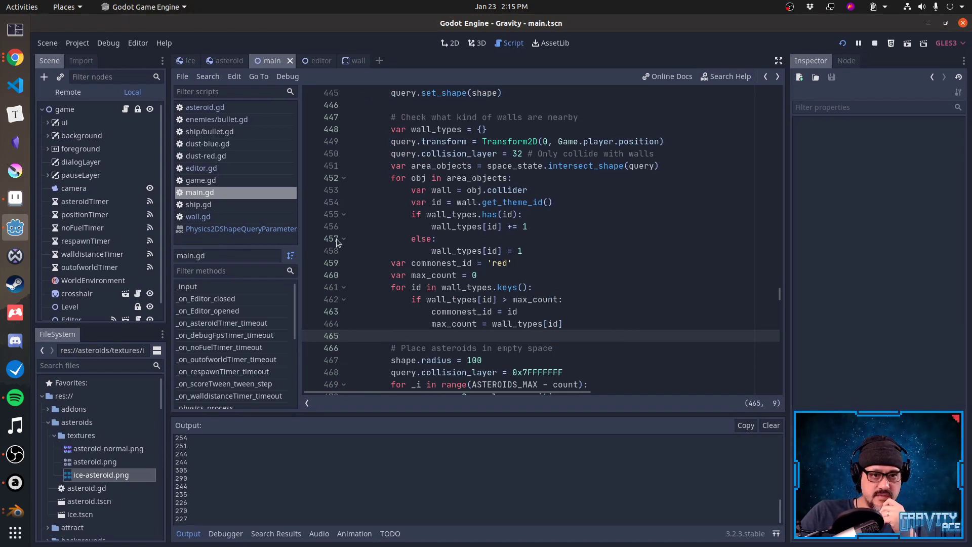
Highlight the query.collision_layer line and the area_objects loop header, and inspect the asteroidTimer node's properties.
click(519, 155)
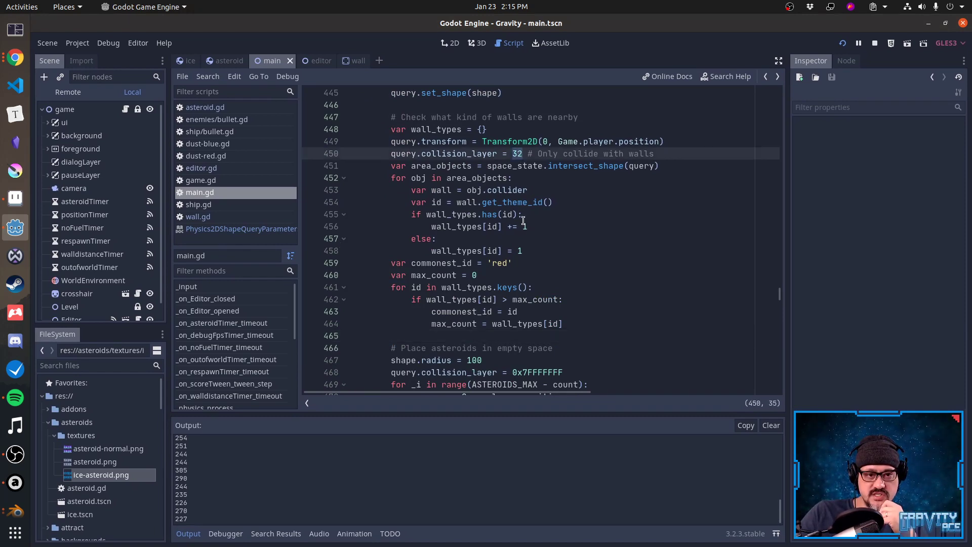
drag(393, 155, 661, 152)
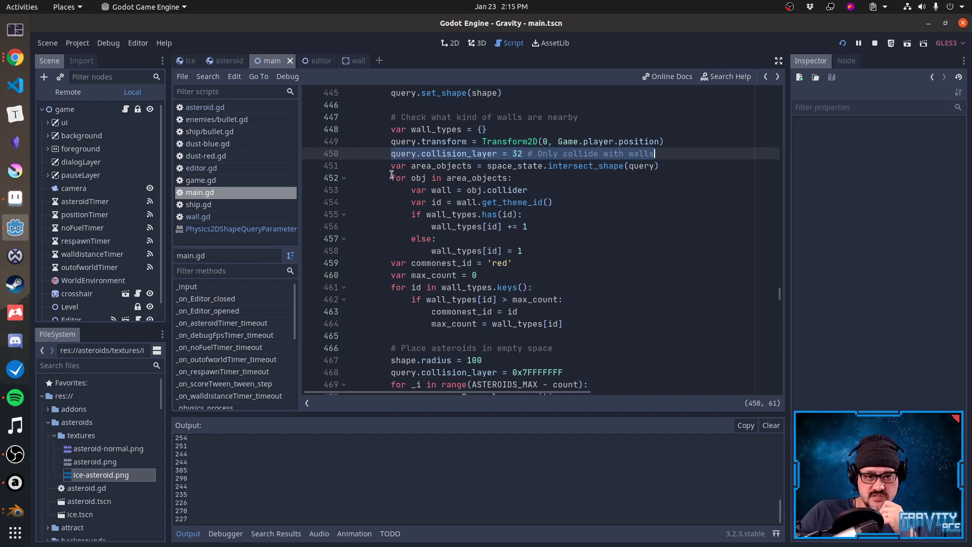
drag(391, 177, 545, 181)
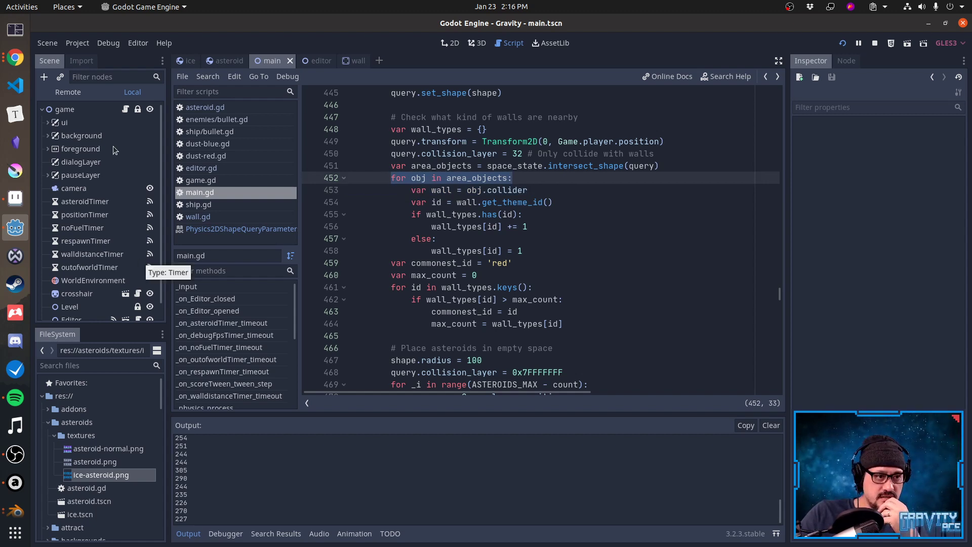
scroll(142, 262, down, 1)
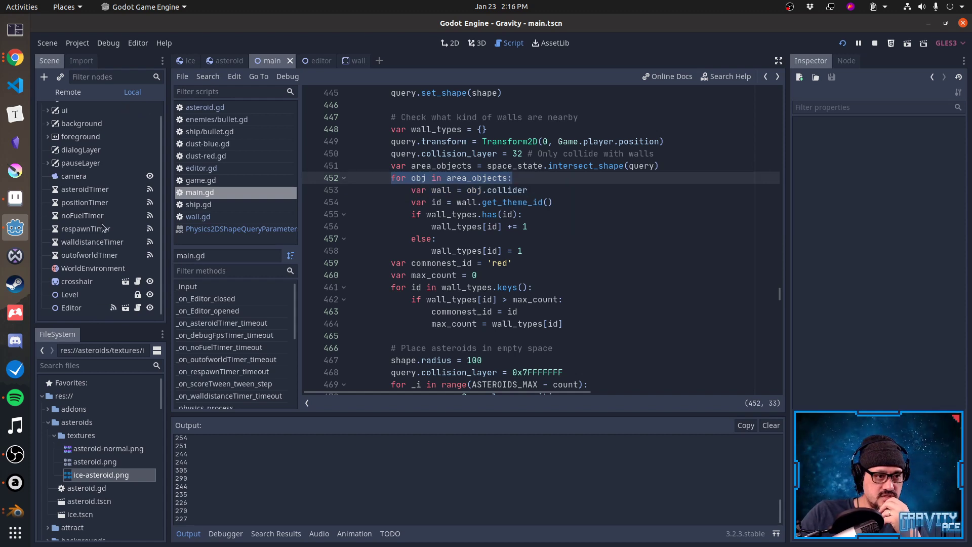
click(100, 191)
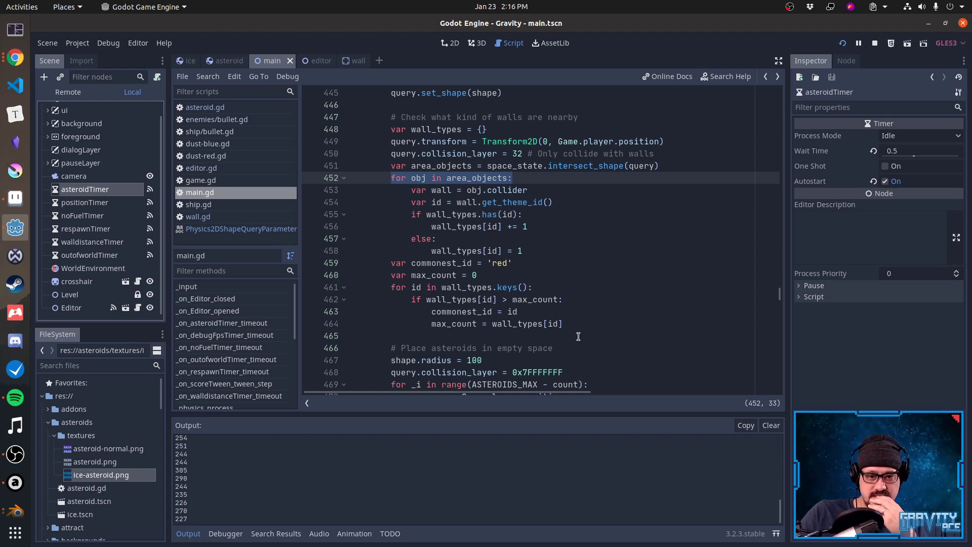
Review the whole wall detection block, highlighting the area_objects loop and the wall_types.keys() loop in turn.
drag(563, 324, 401, 117)
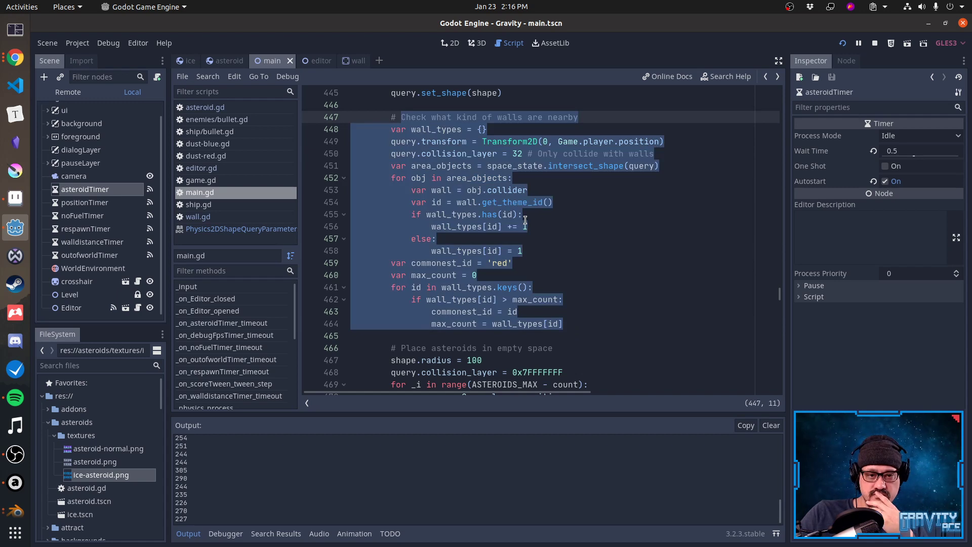
click(573, 287)
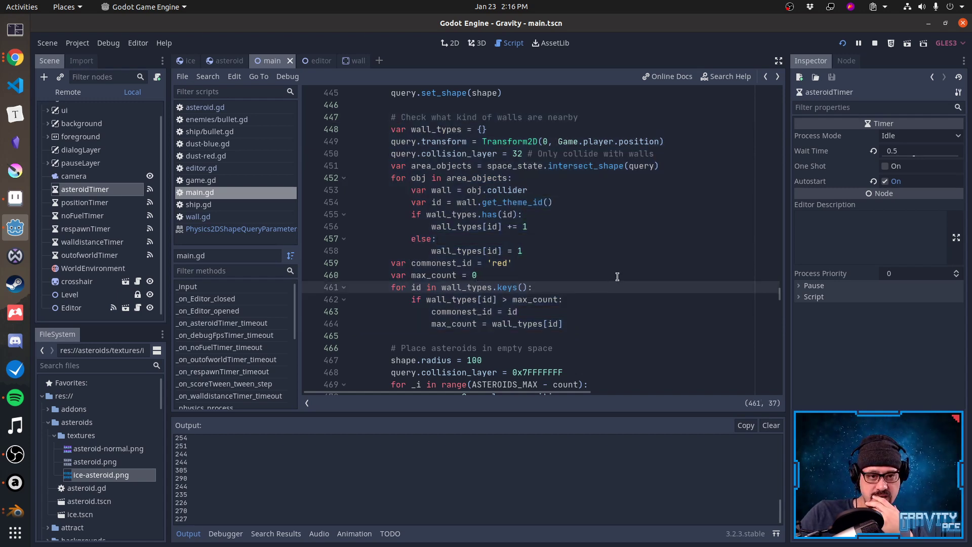
drag(391, 177, 565, 249)
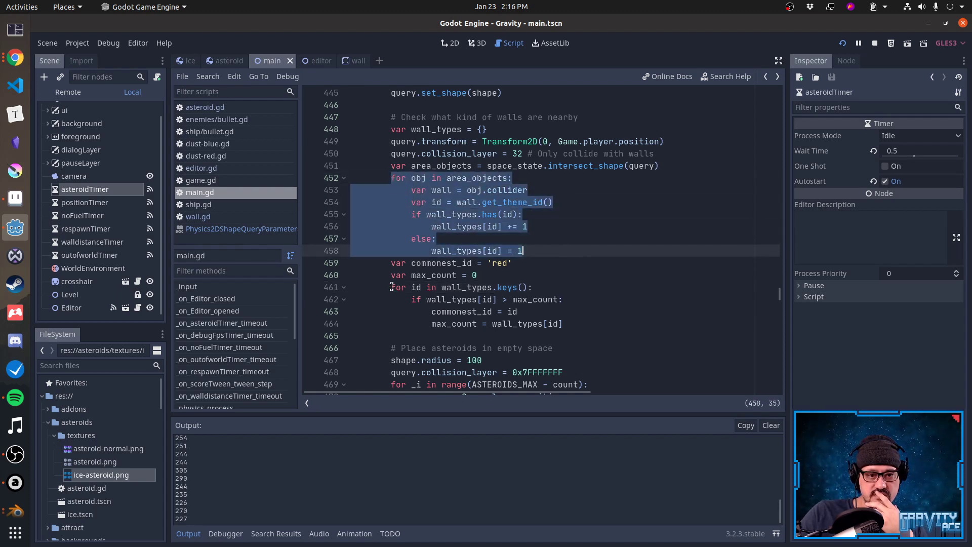
drag(391, 287, 577, 321)
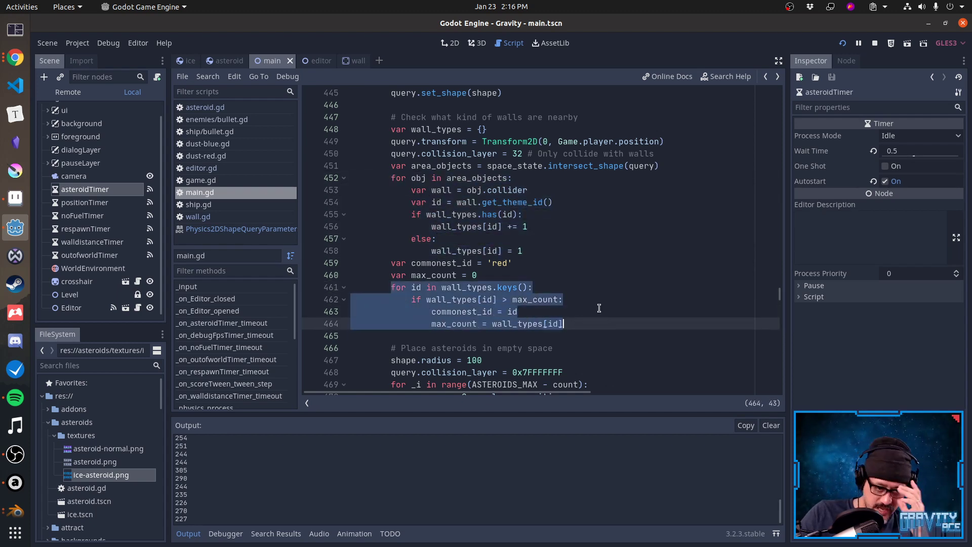
Highlight the wall detection block from the wall_types declaration through the max_count assignment, and review it with the query setup above.
scroll(599, 308, down, 3)
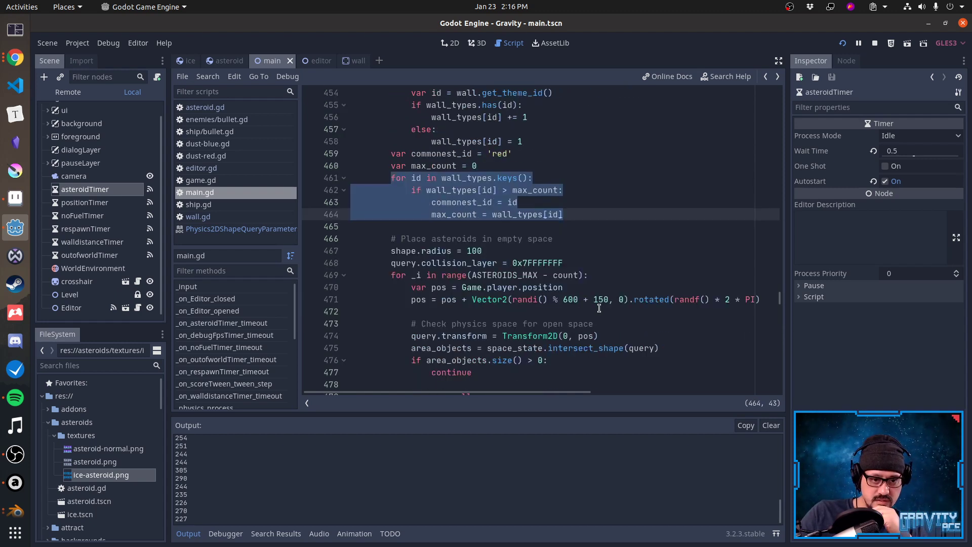
scroll(599, 308, up, 4)
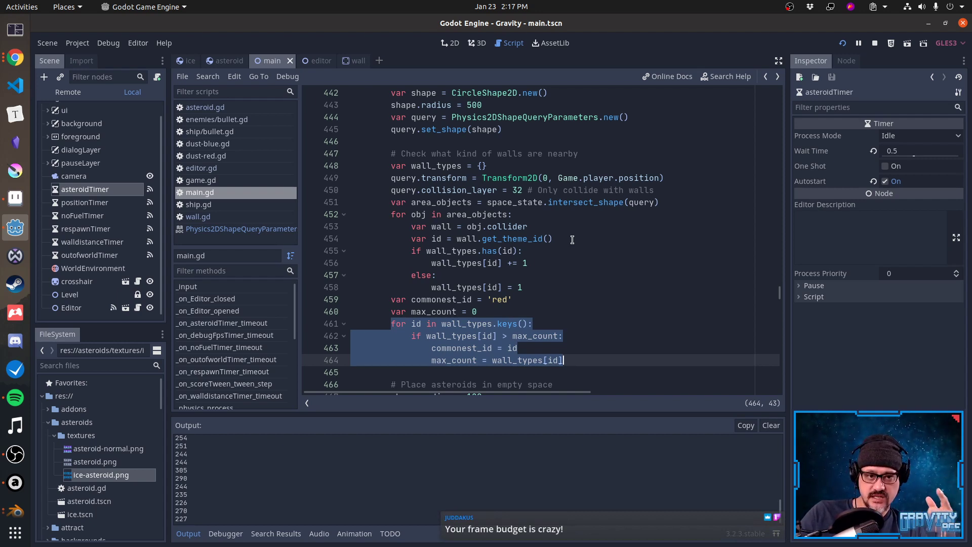
drag(391, 166, 643, 359)
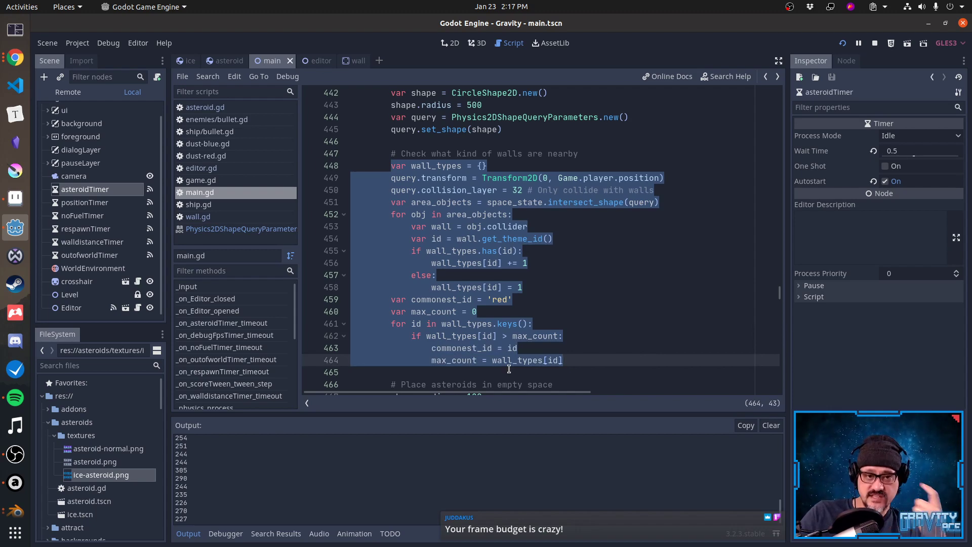
scroll(485, 304, up, 3)
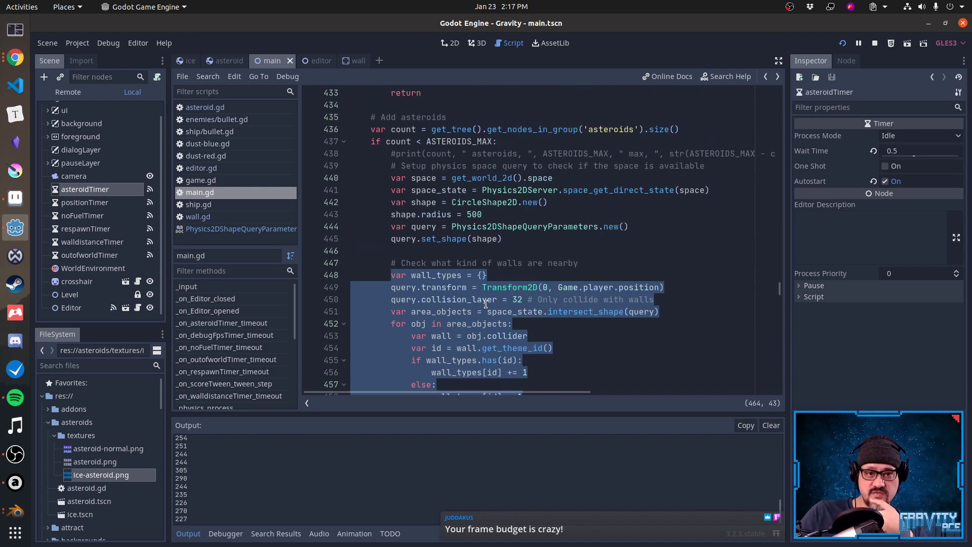
scroll(485, 304, down, 2)
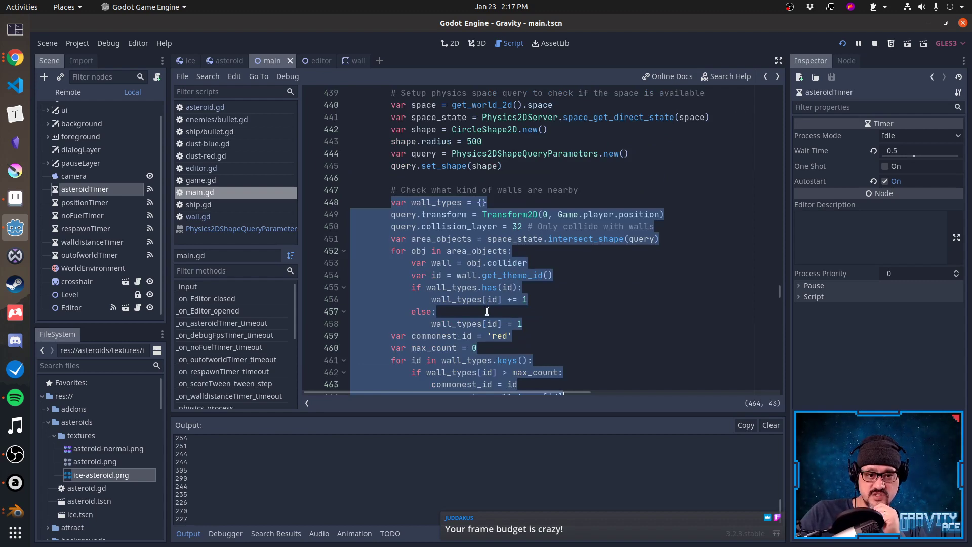
scroll(486, 311, down, 3)
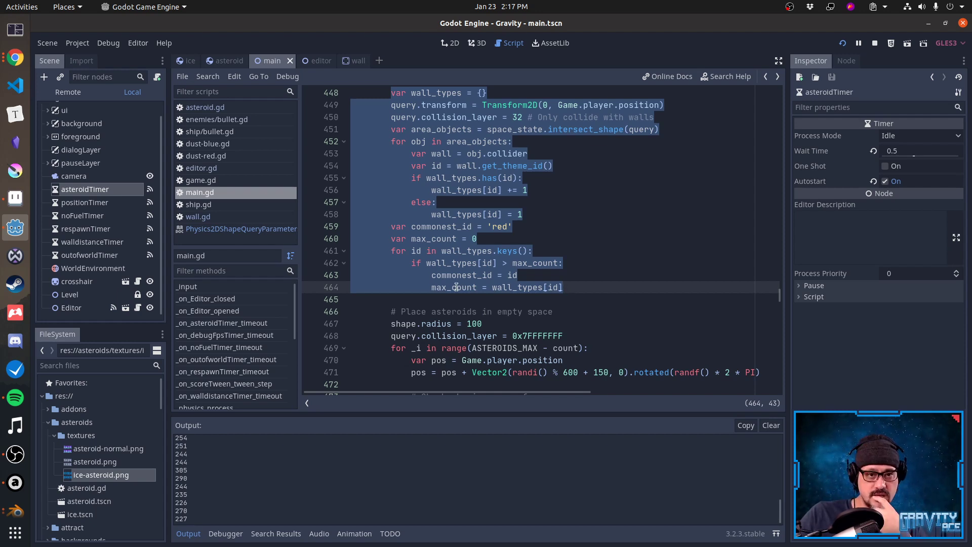
scroll(577, 306, up, 3)
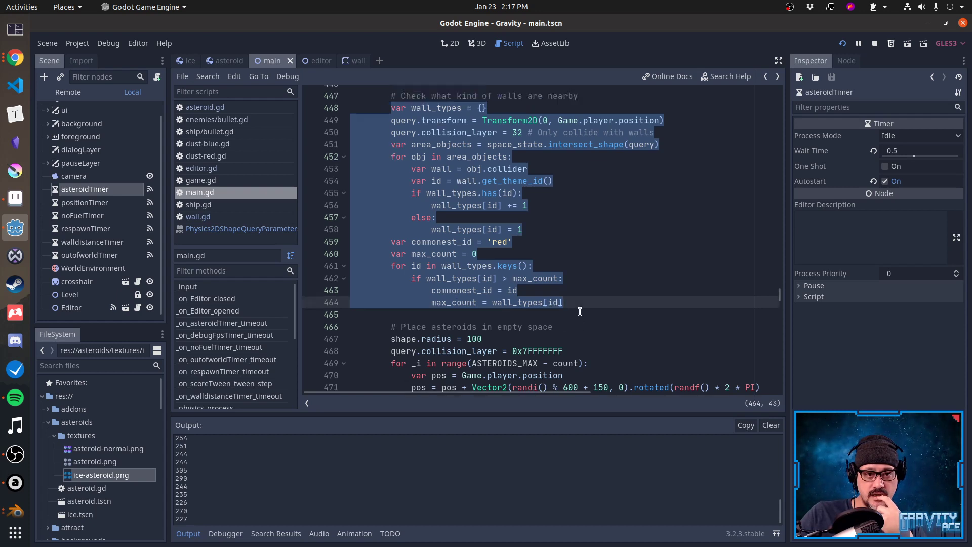
click(580, 312)
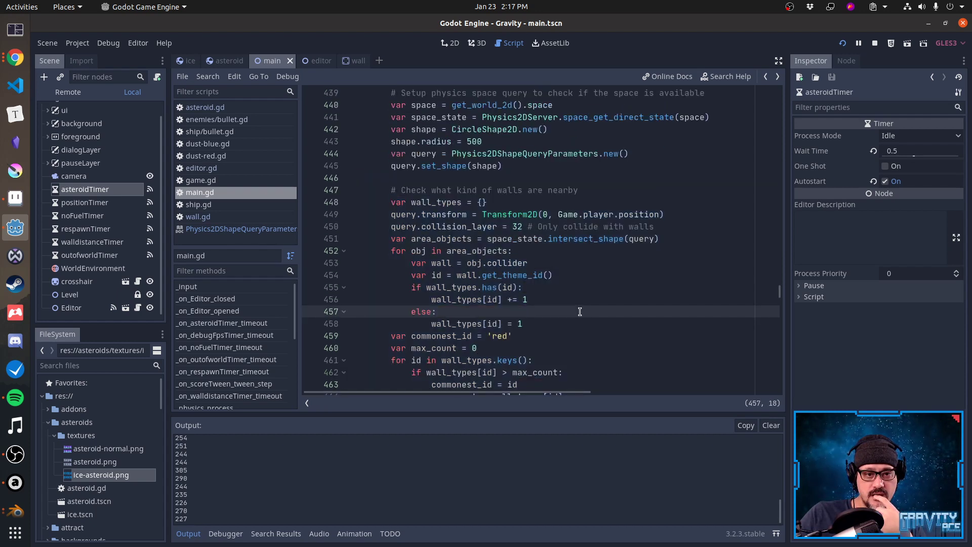
Review how commonest_id is computed and used, from the wall_types loops down to the match block that instances asteroids.
scroll(580, 312, down, 3)
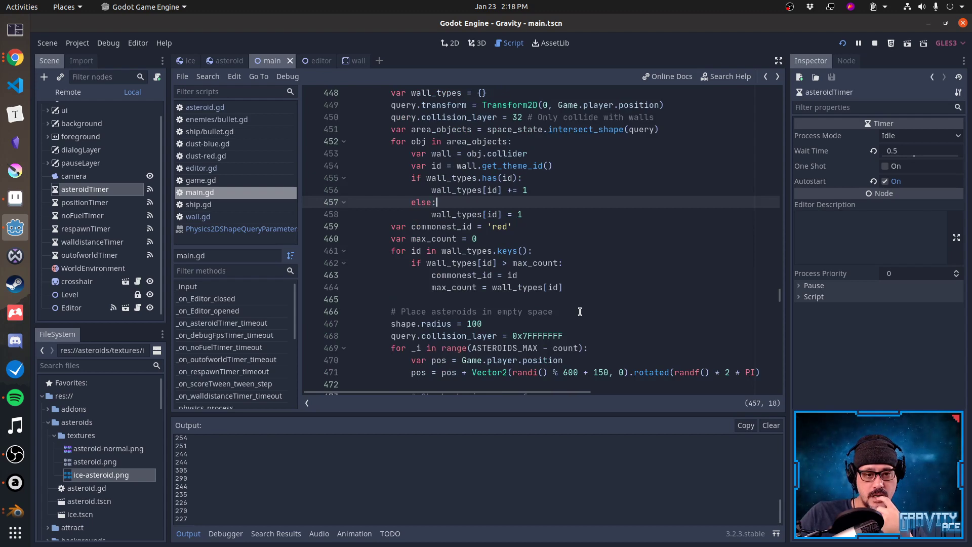
scroll(580, 312, down, 2)
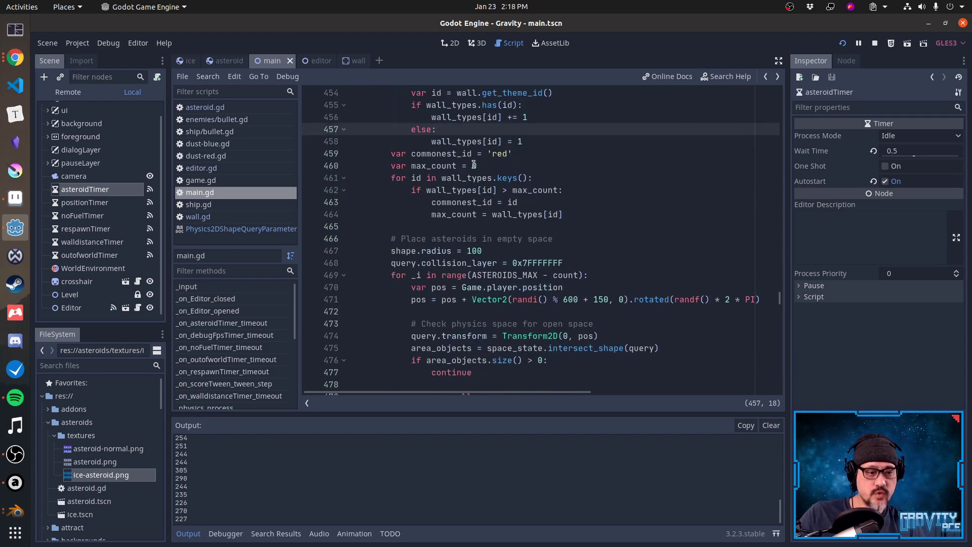
scroll(505, 186, up, 4)
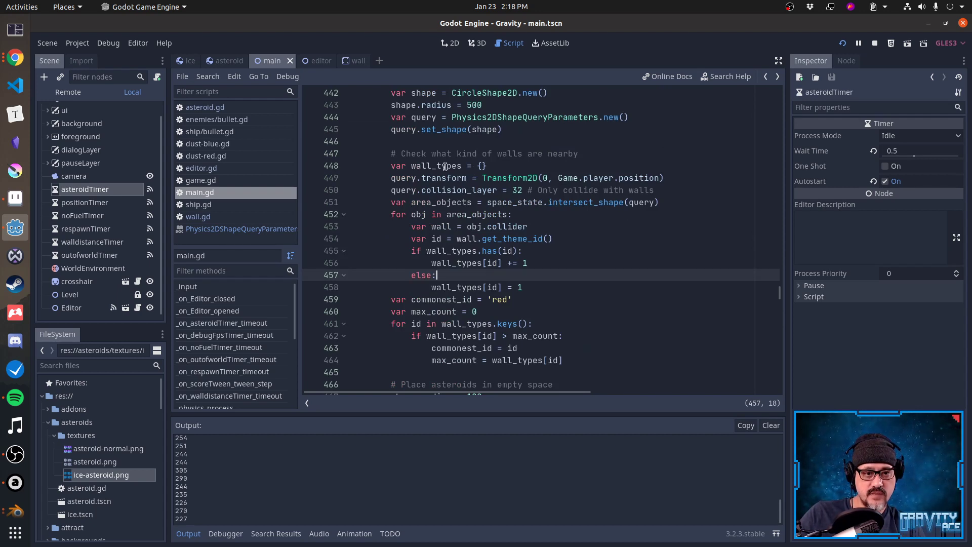
scroll(496, 291, down, 3)
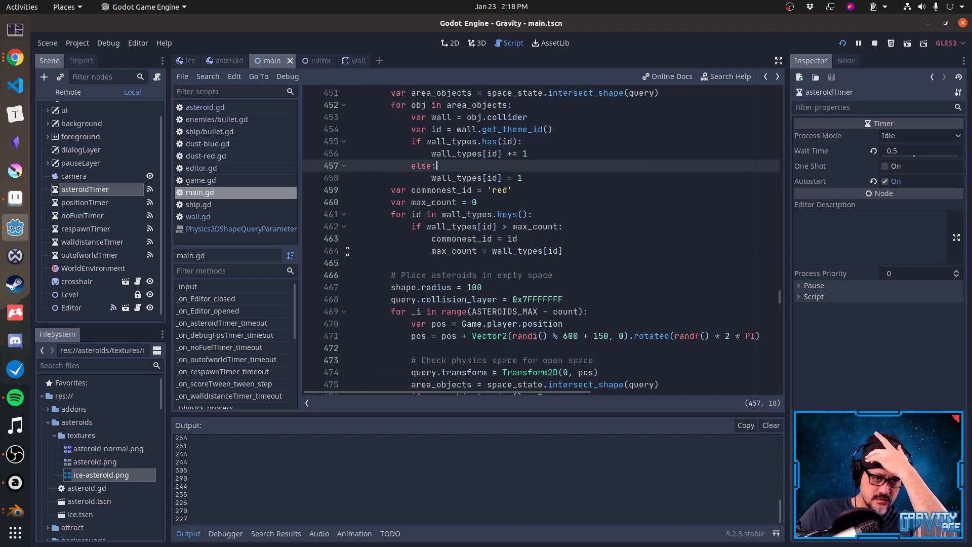
scroll(420, 279, down, 3)
scroll(470, 236, down, 4)
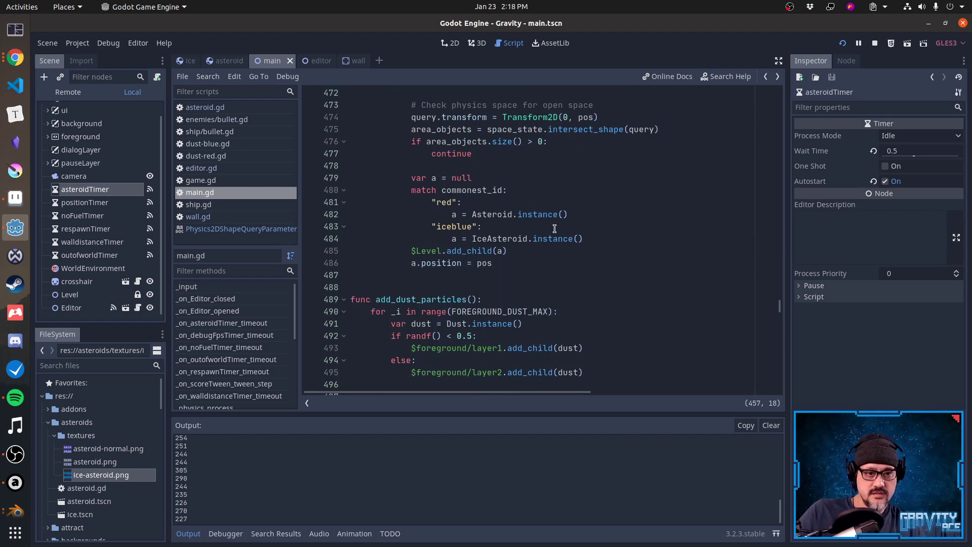
key(alt+Tab)
key(Escape)
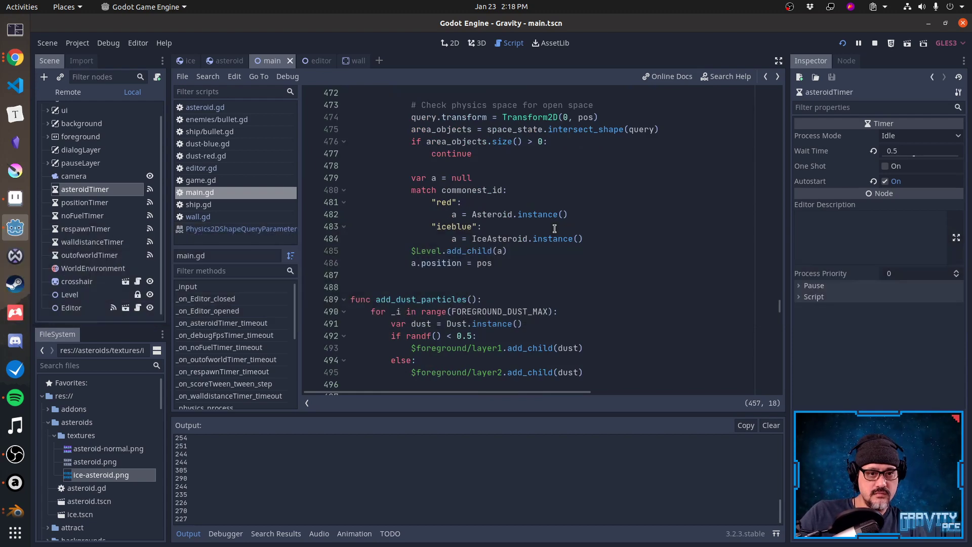
scroll(541, 233, up, 4)
scroll(542, 233, up, 4)
scroll(541, 232, down, 3)
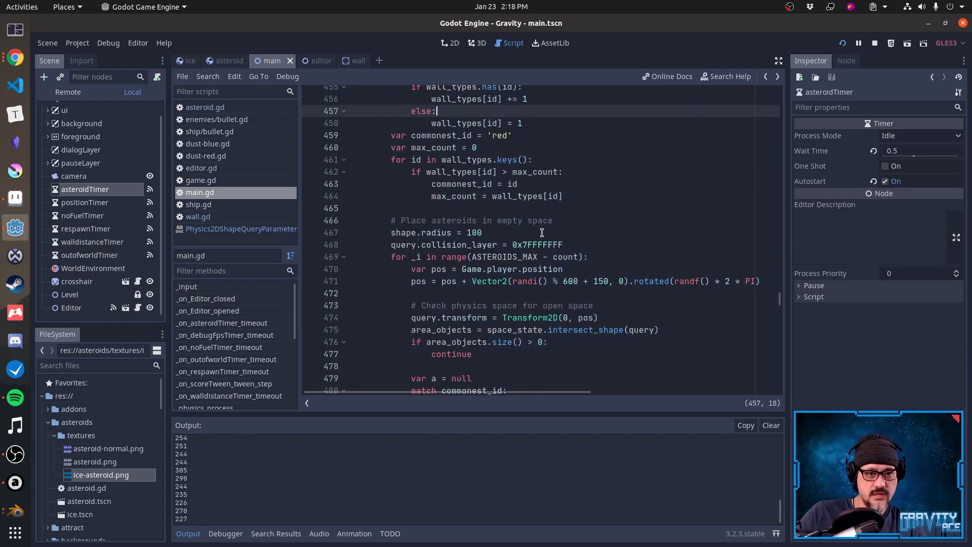
key(alt+Tab)
key(alt+Tab)
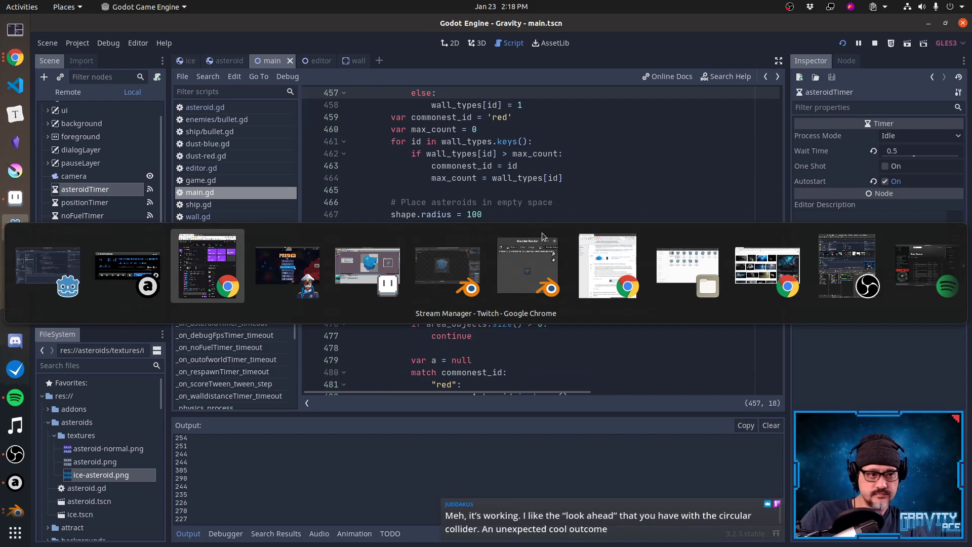
key(Escape)
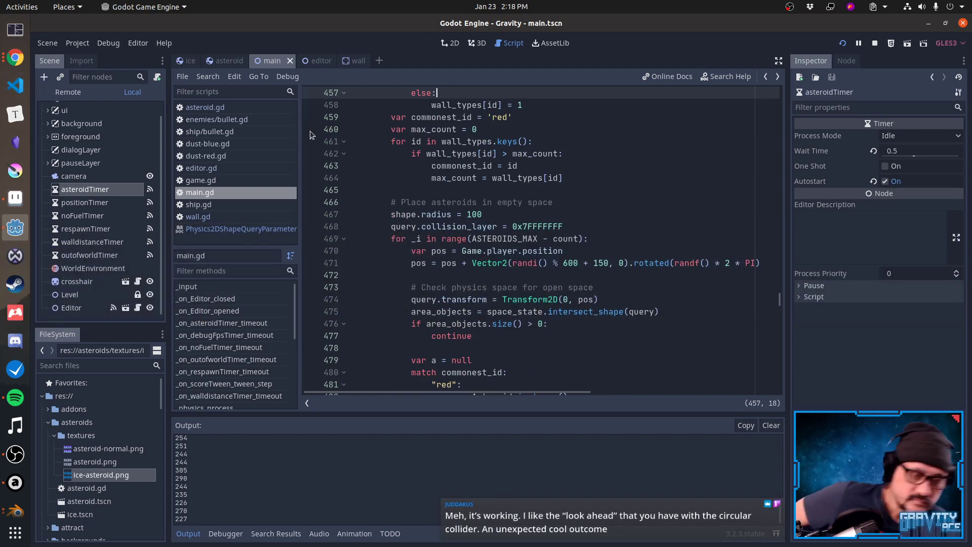
Switch to Visual Studio Code and open the gravity project, discarding the unsaved "manager creates picklist" changes.
key(alt+Tab)
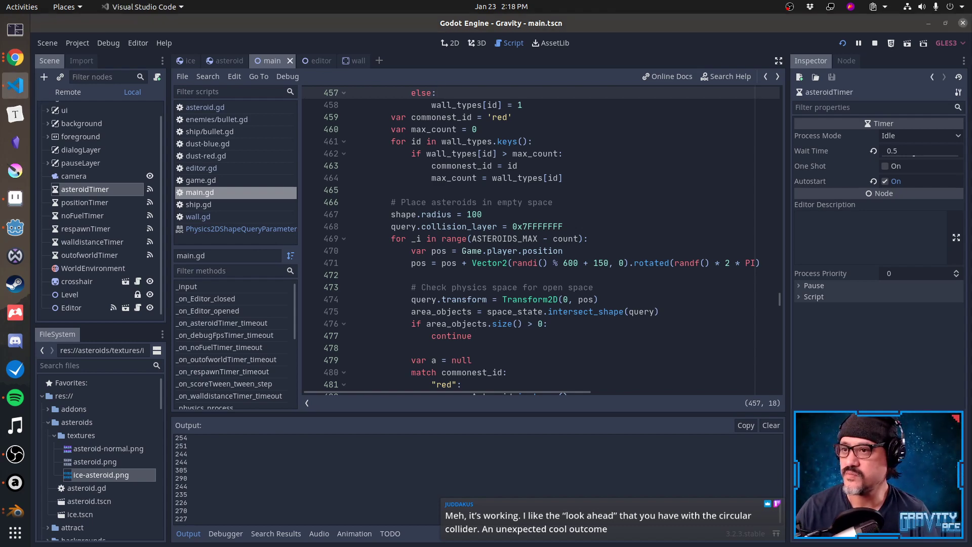
drag(457, 45, 422, 2)
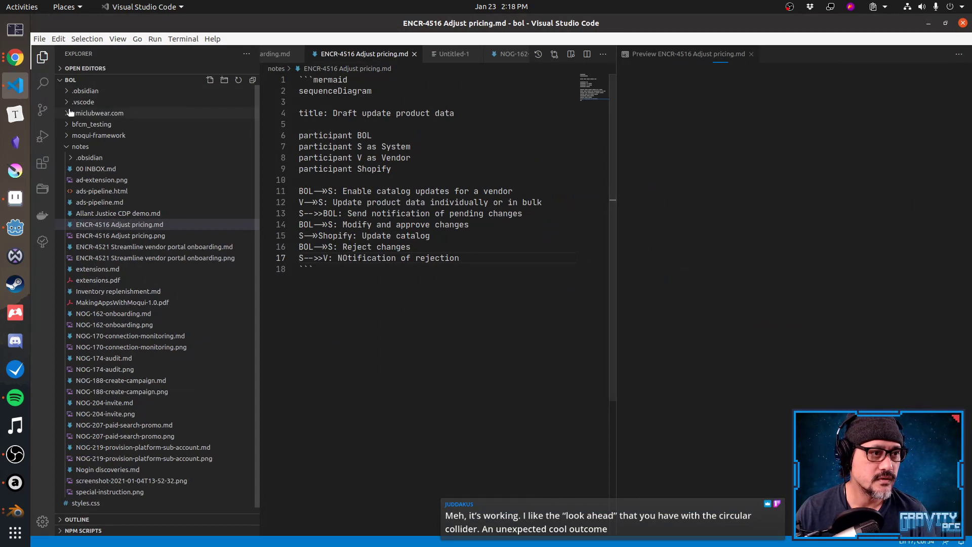
key(ctrl+shift+g)
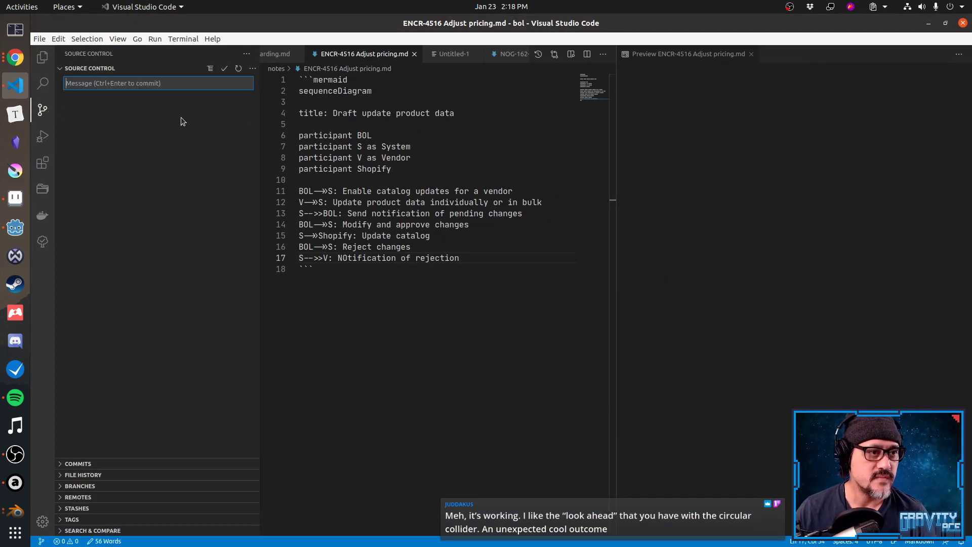
click(49, 188)
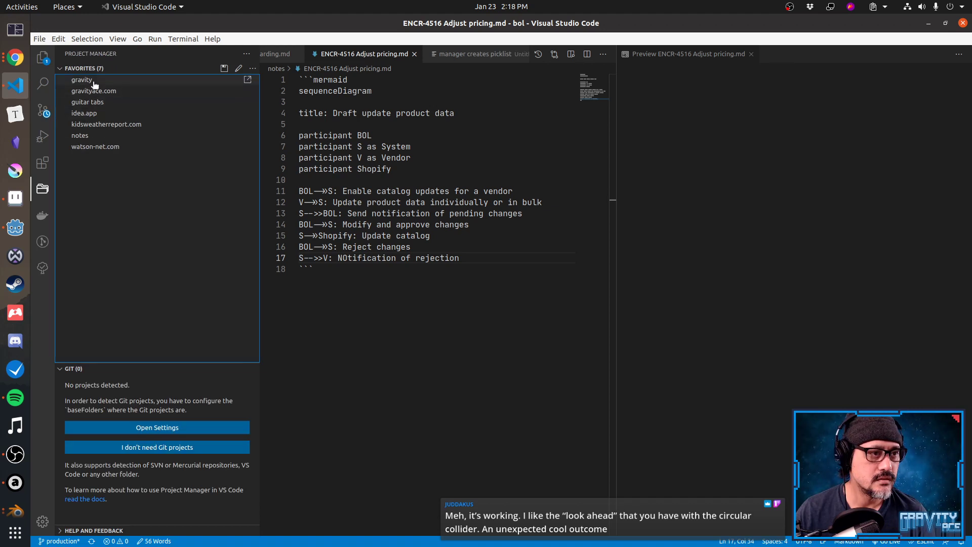
click(93, 81)
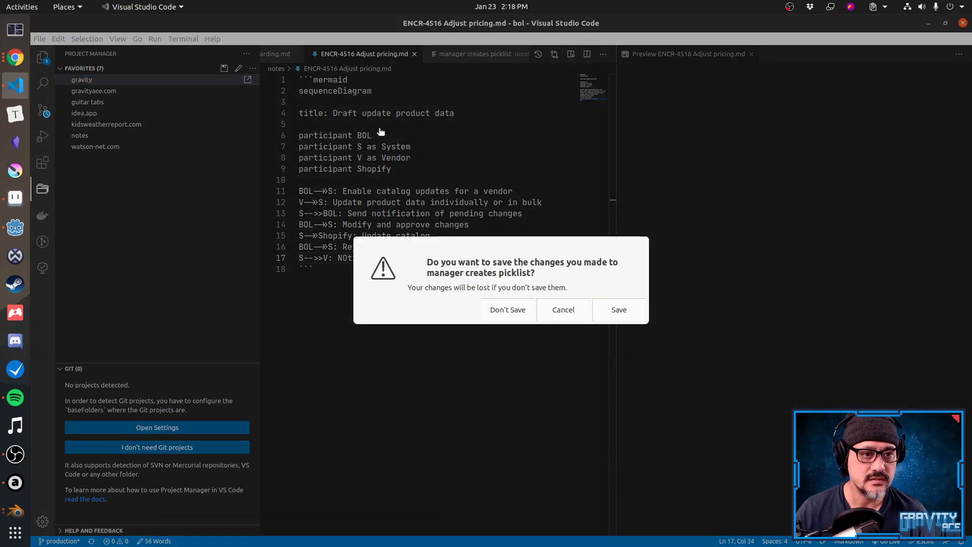
click(508, 310)
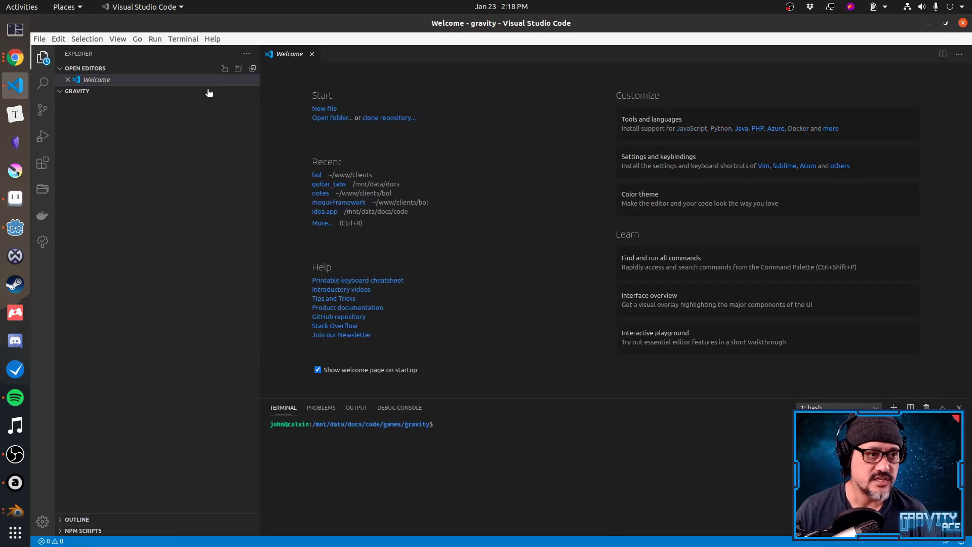
Inspect the working tree diff of main.gd and browse the gravity repository's commit history.
click(44, 110)
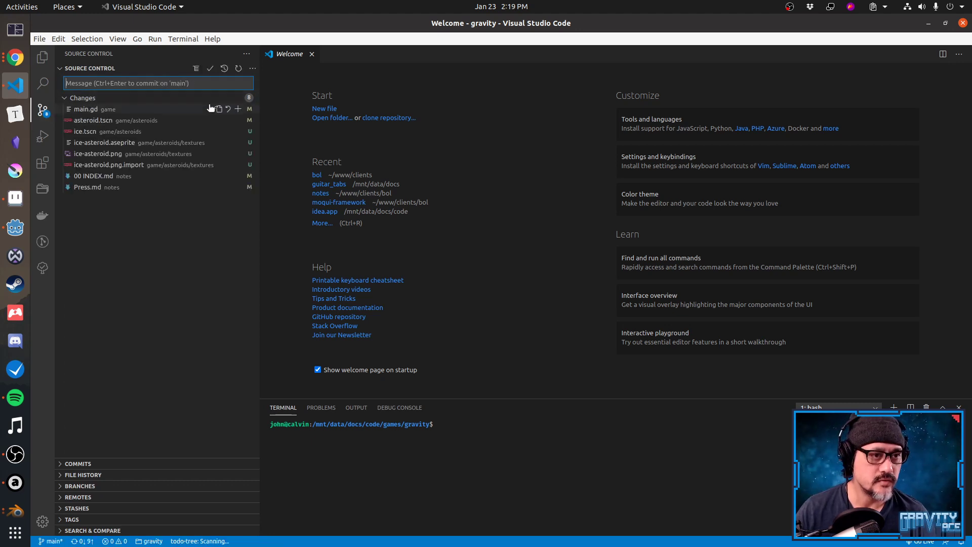
click(146, 110)
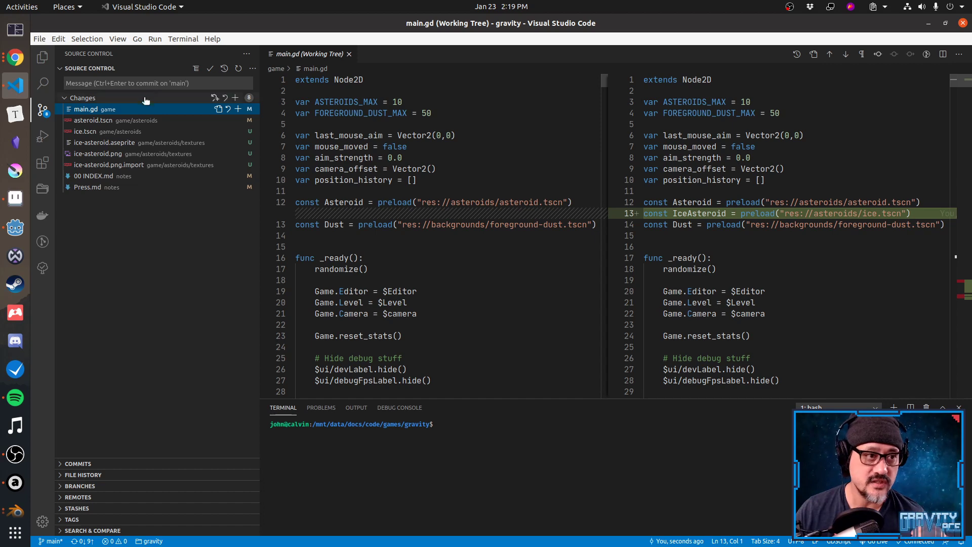
click(224, 68)
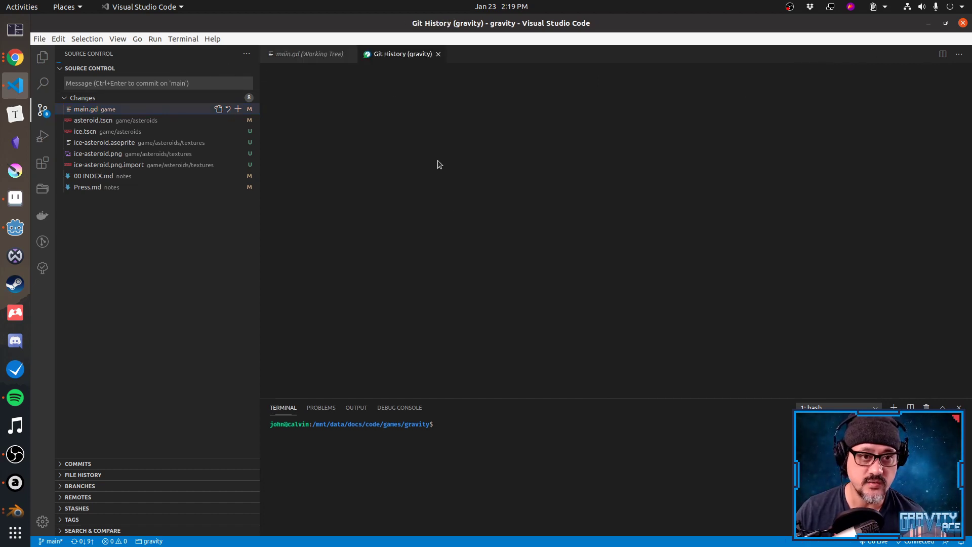
scroll(627, 106, down, 1)
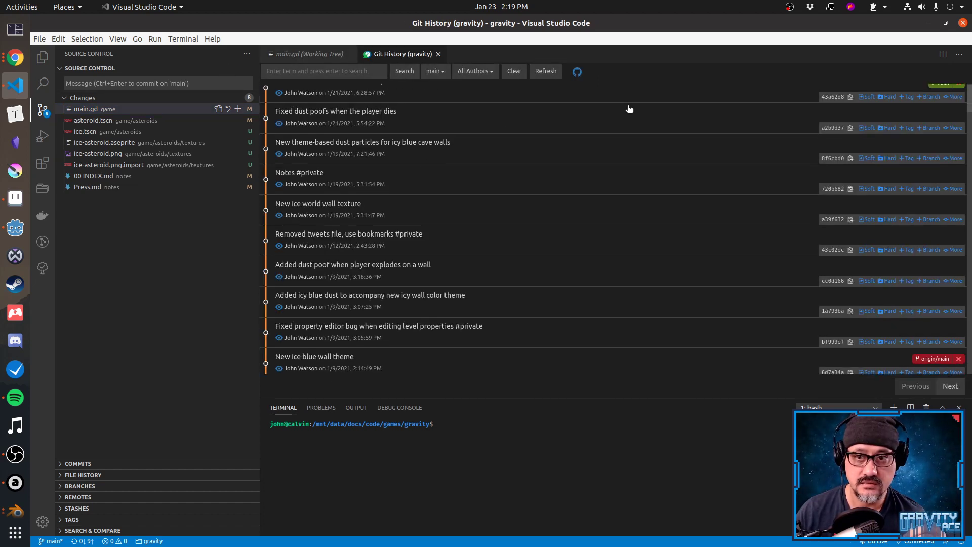
scroll(629, 109, down, 5)
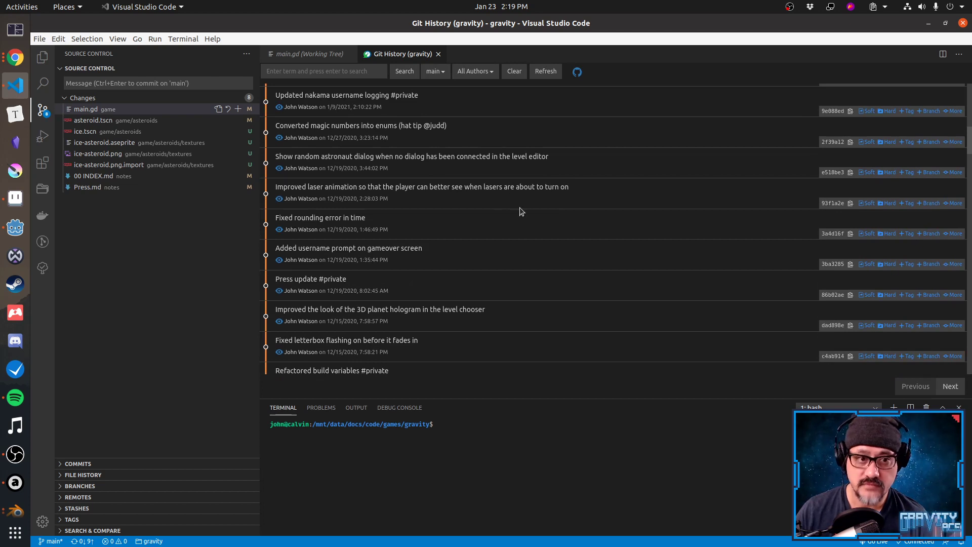
scroll(520, 208, up, 6)
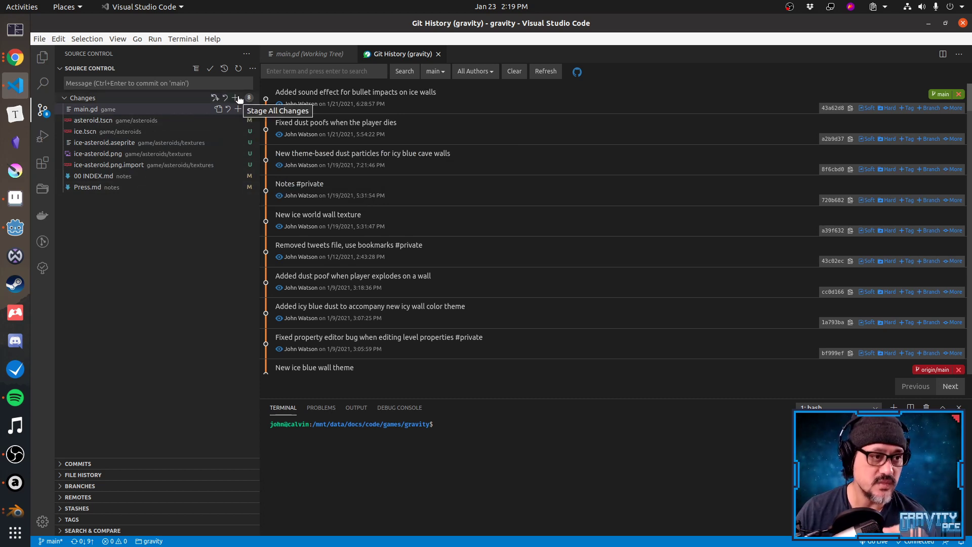
Stage all changes and check the staged main.gd diff around the asteroid placement code.
click(236, 98)
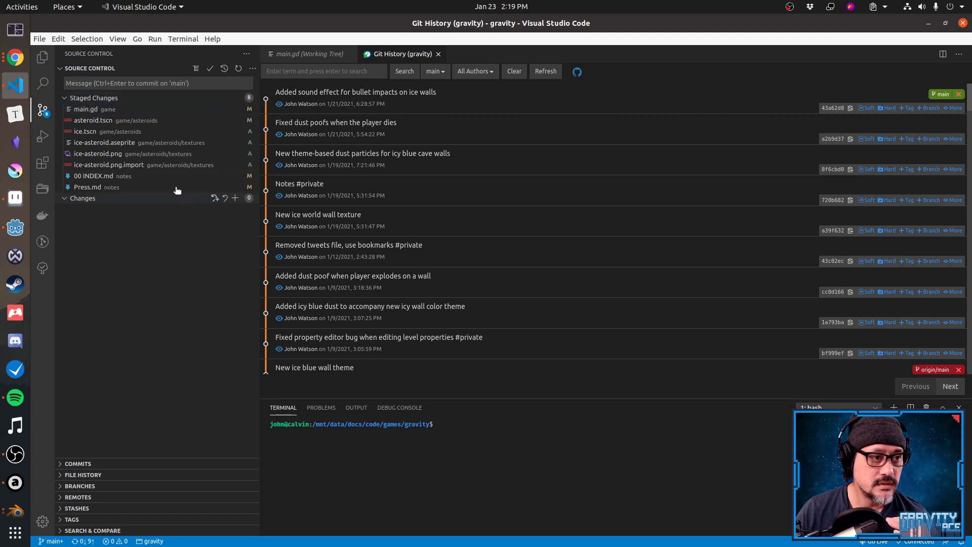
click(138, 110)
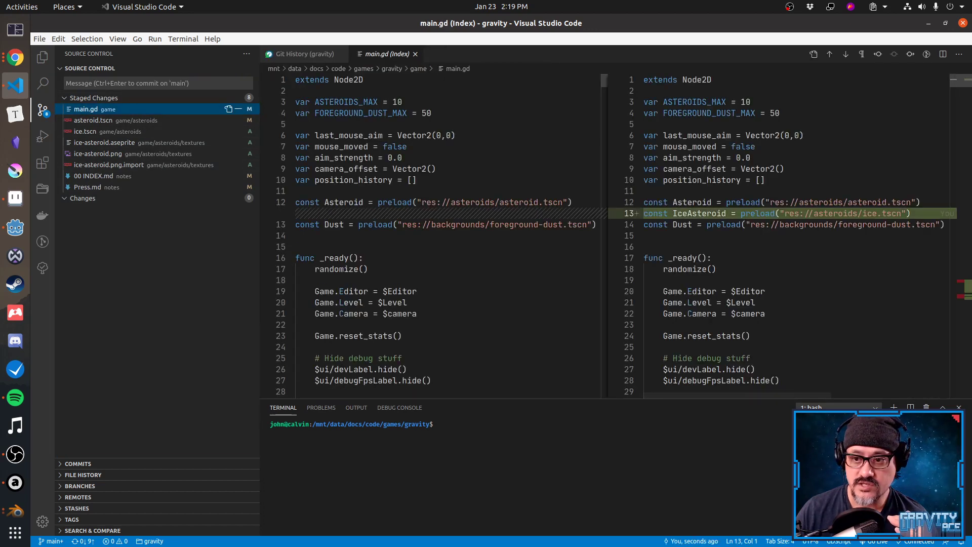
click(966, 299)
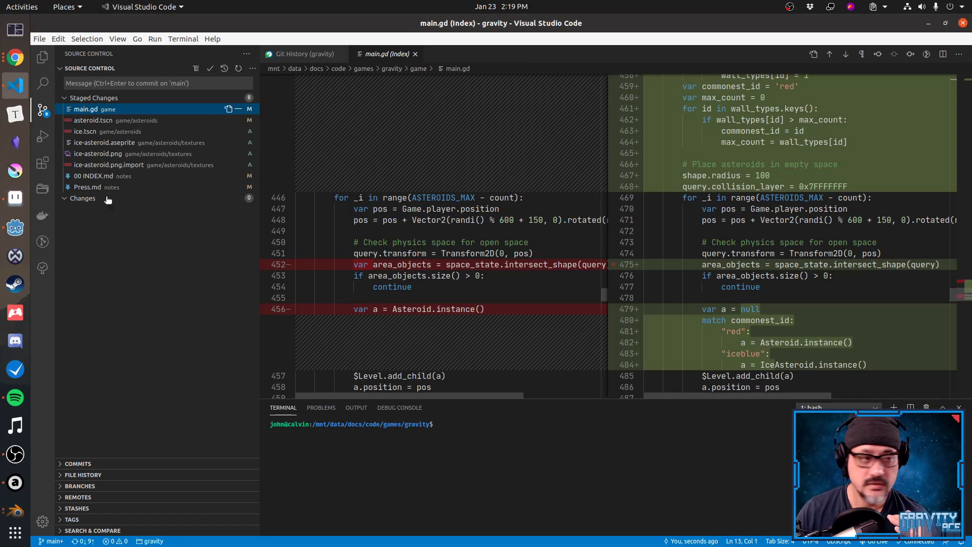
Check each changed section in the staged asteroid.tscn diff, and open the ice.tscn diff.
click(94, 122)
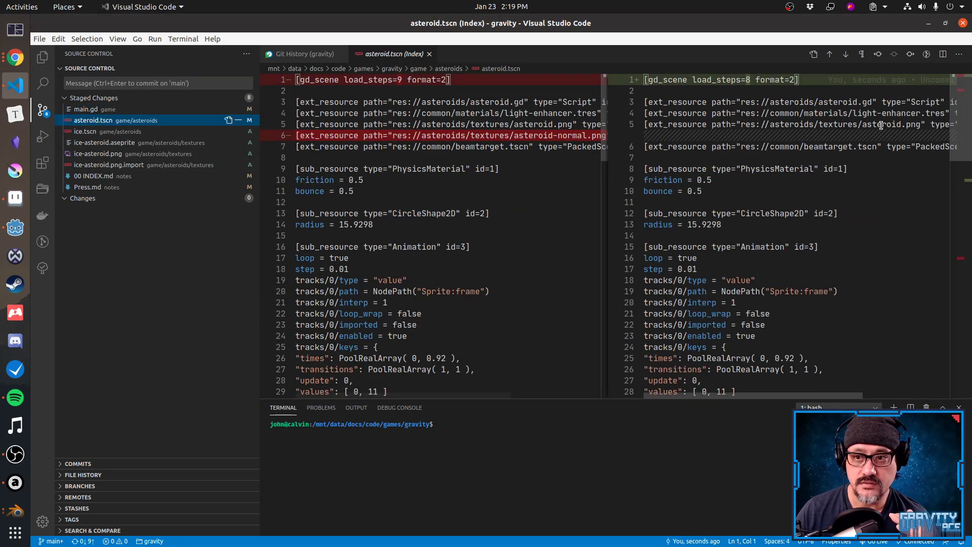
click(965, 187)
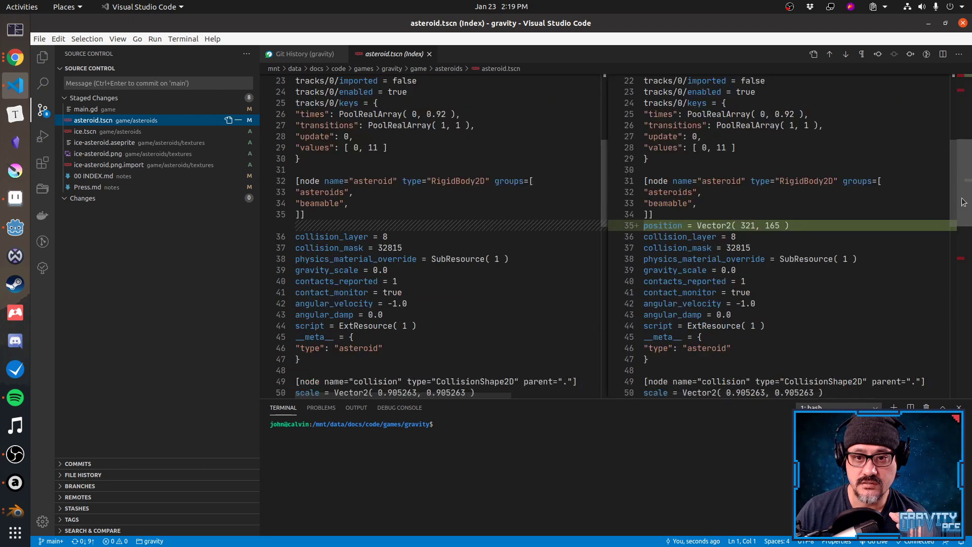
click(965, 257)
click(105, 131)
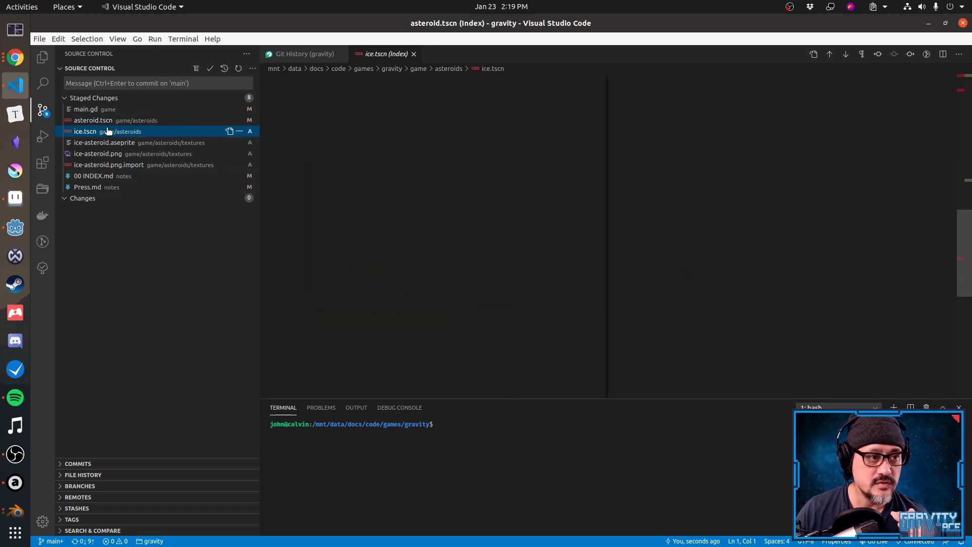
Check the rest of the staged ice.tscn diff and unstage the notes files 00 INDEX.md and Press.md.
scroll(782, 162, down, 15)
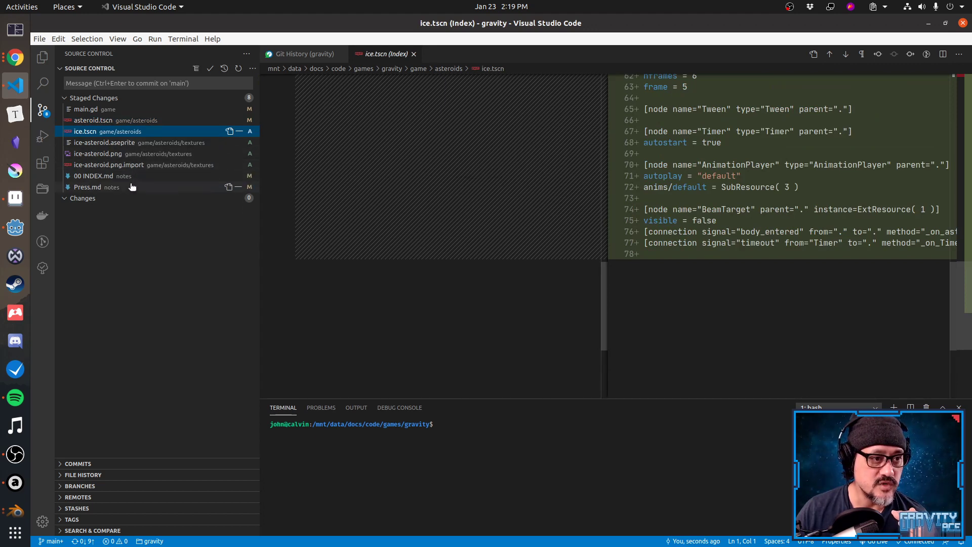
click(239, 176)
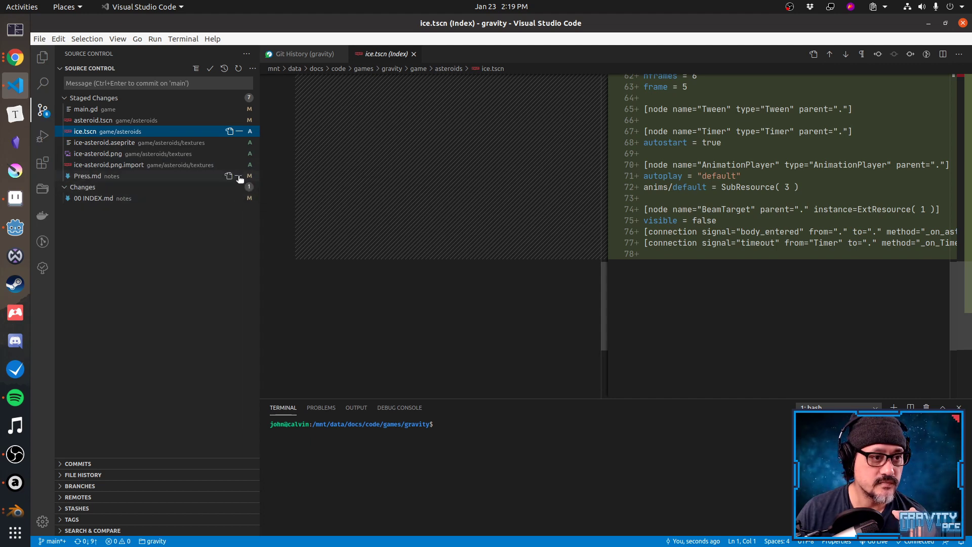
click(239, 176)
Draft the commit message "Ice asteroids first art pass and code" and erase it.
click(136, 83)
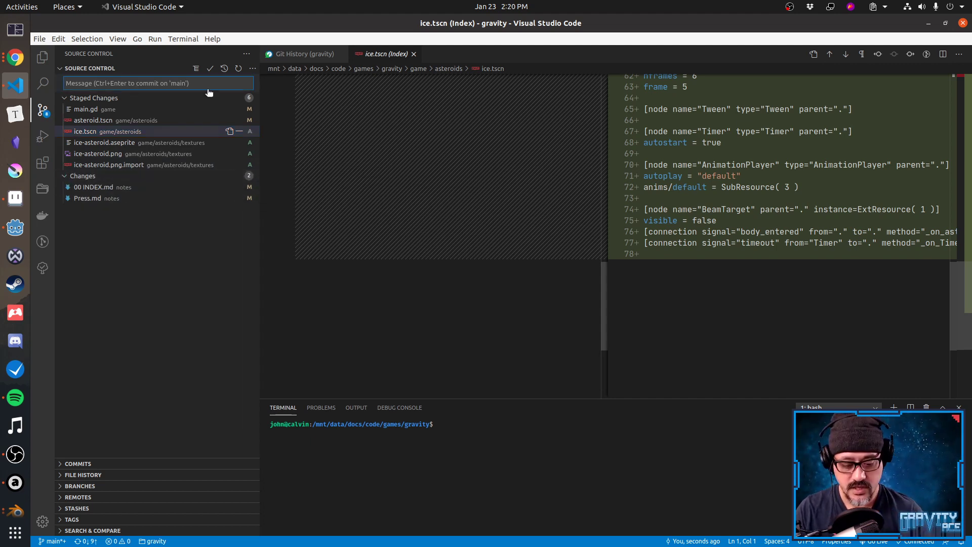
text(Ice )
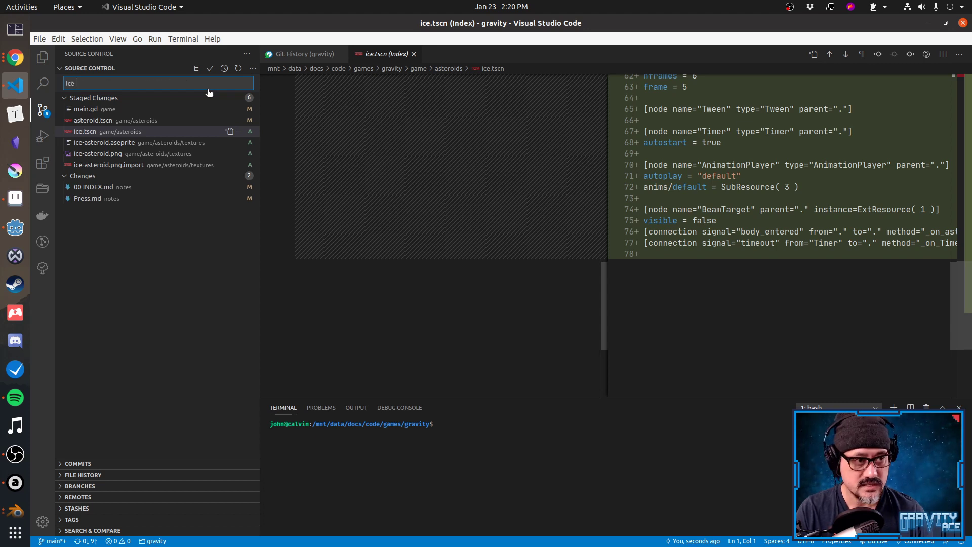
text(asteroids first )
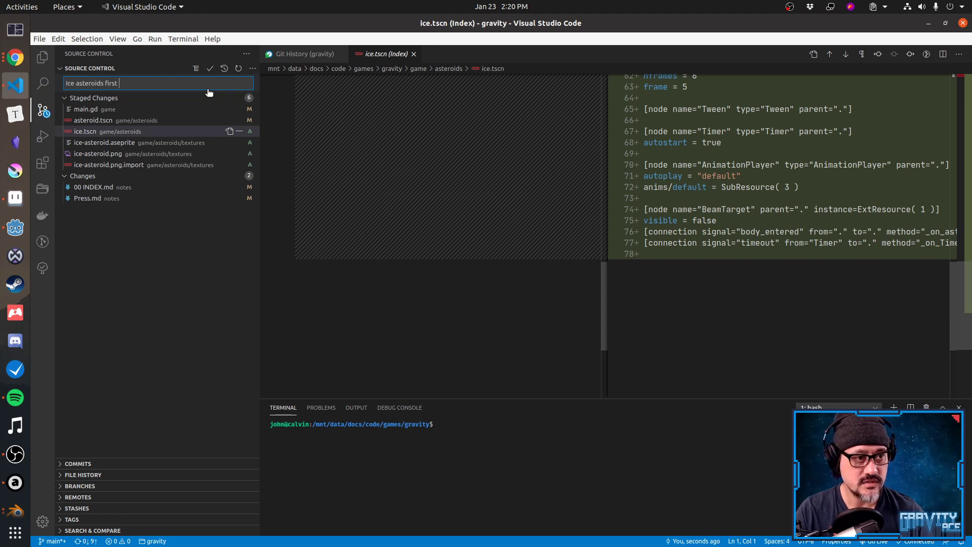
text(art pass and code)
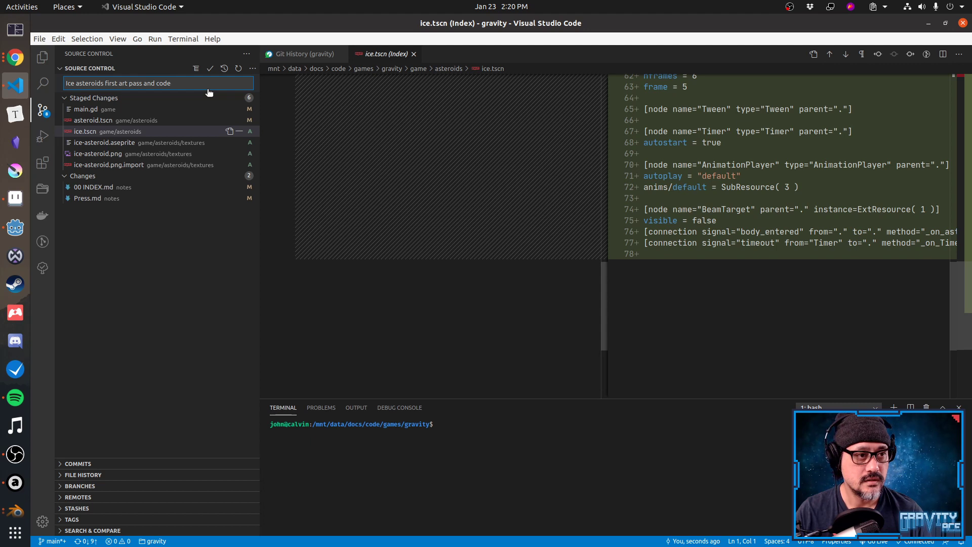
key(BackSpace)
key(BackSpace)
key(BackSpace)
key(BackSpace)
key(BackSpace)
key(BackSpace)
key(BackSpace)
key(BackSpace)
key(BackSpace)
key(BackSpace)
key(BackSpace)
key(BackSpace)
key(BackSpace)
key(BackSpace)
key(BackSpace)
key(BackSpace)
key(BackSpace)
key(BackSpace)
key(BackSpace)
key(BackSpace)
Write "Added ice asteroids" as the commit message.
text(Add)
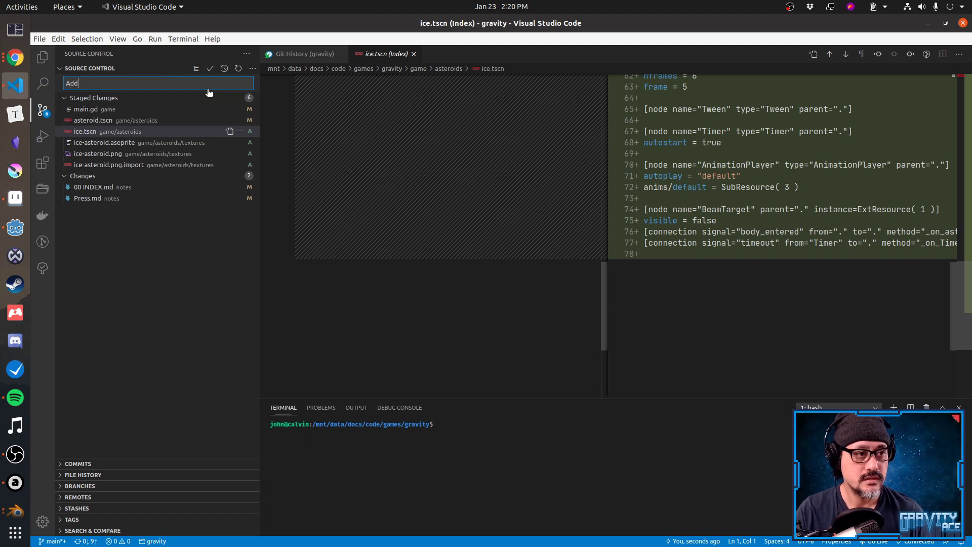
text(ed ice asteroids)
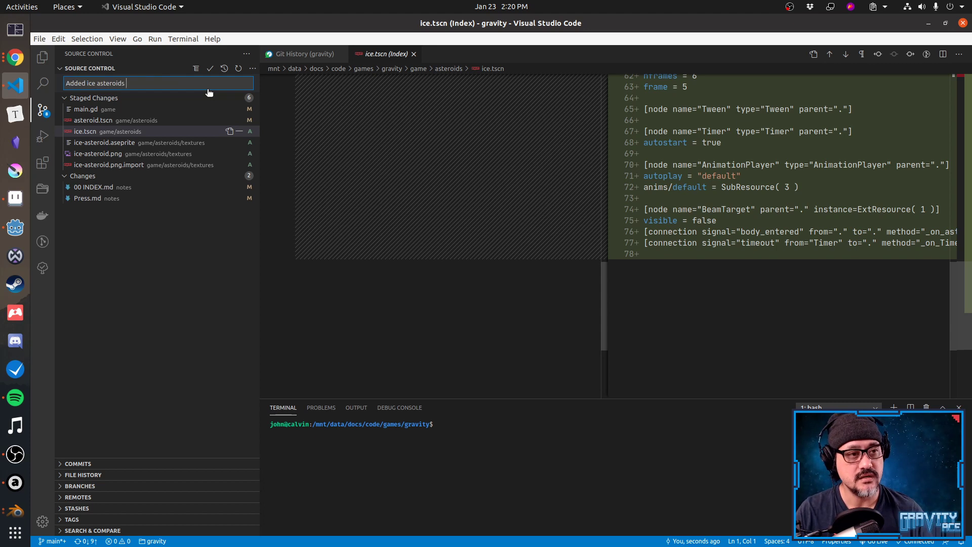
key(ctrl+a)
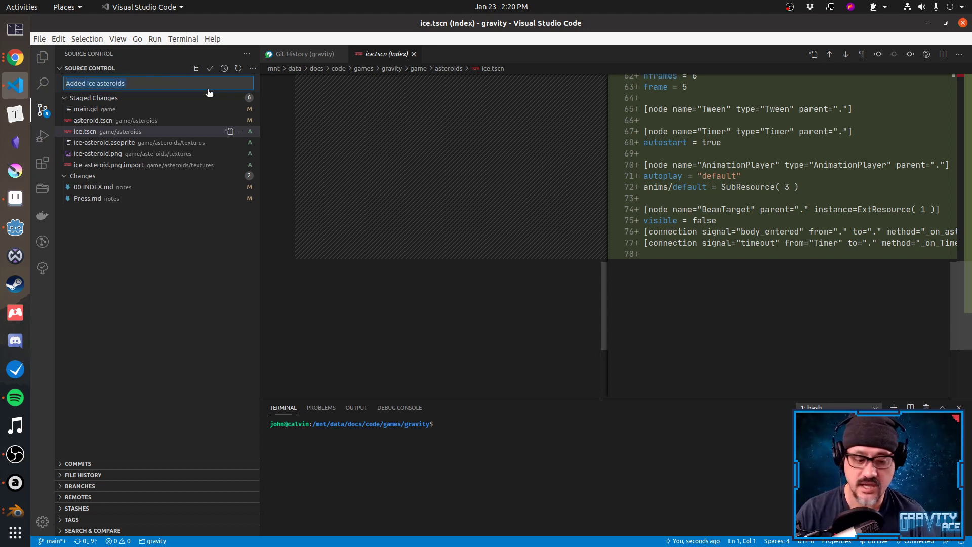
Run build/list-changes in the terminal and read the new and updated entries from the start of its output.
click(594, 451)
text(build/)
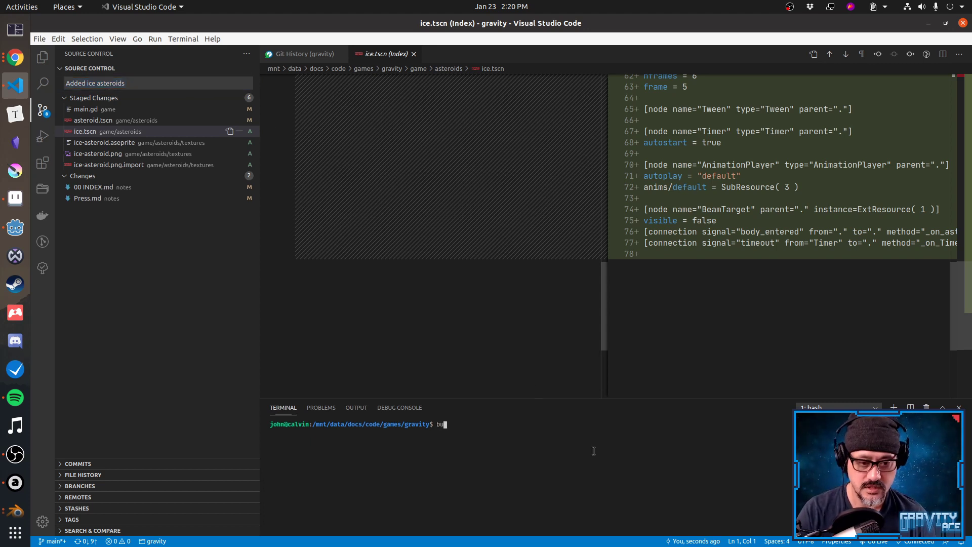
text(list-changes)
key(Return)
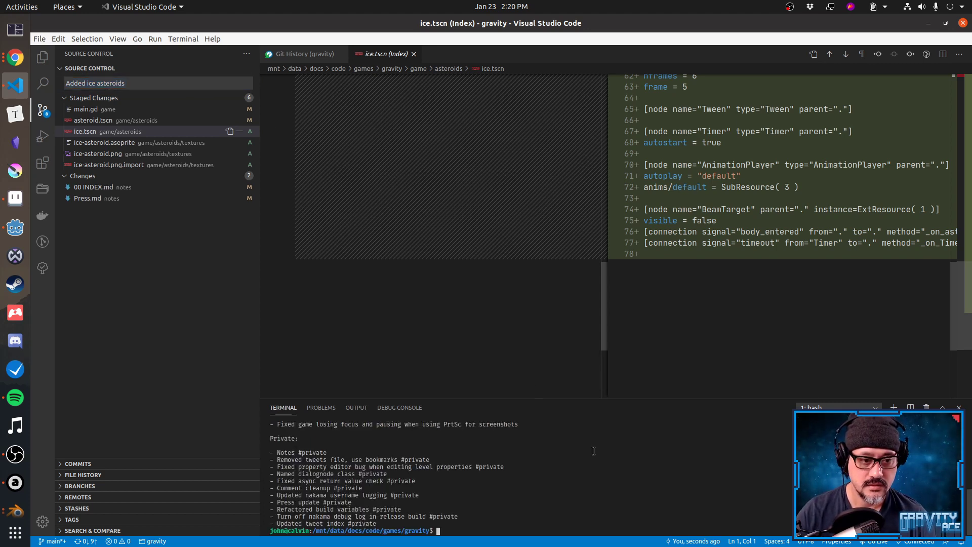
scroll(527, 463, up, 10)
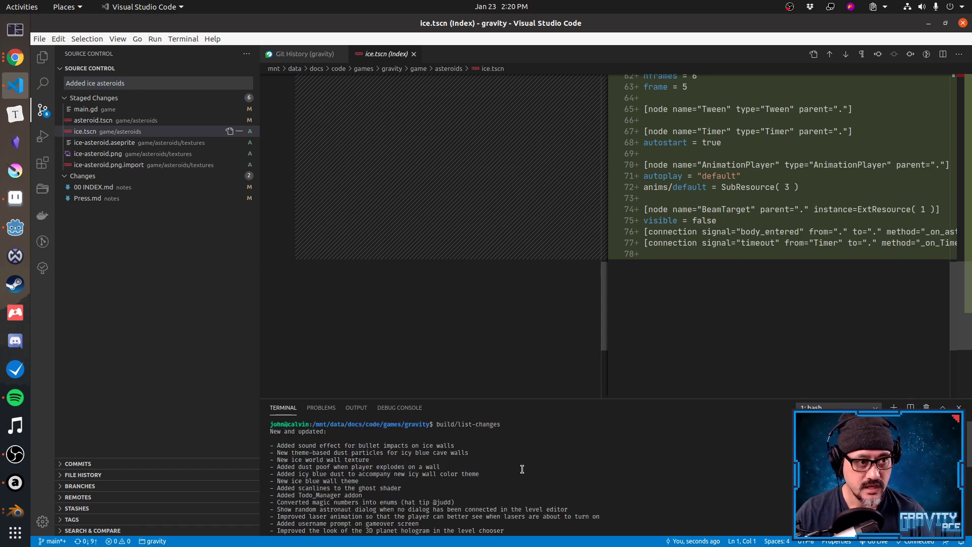
Append "#private" to the commit message and look over the Private entries in the change list.
click(137, 80)
text(#p)
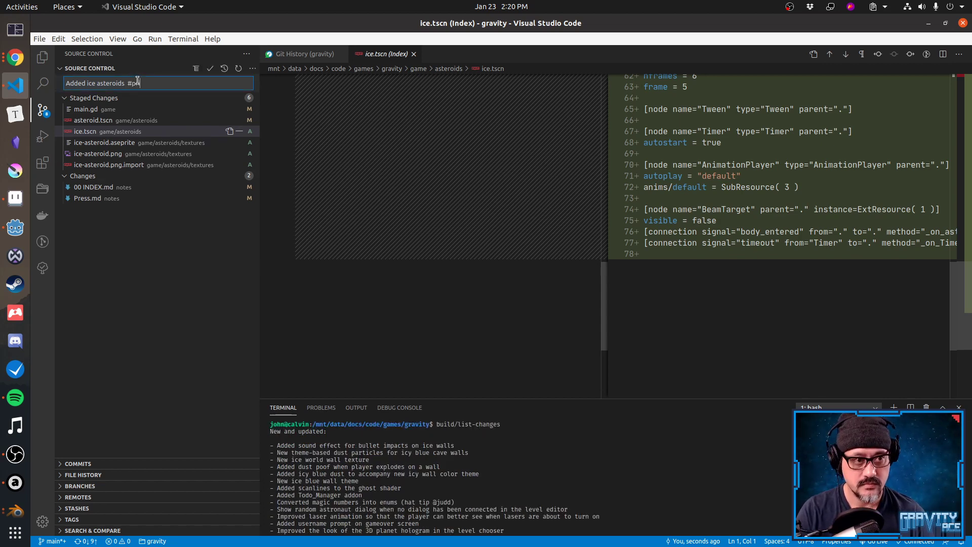
text(rivate)
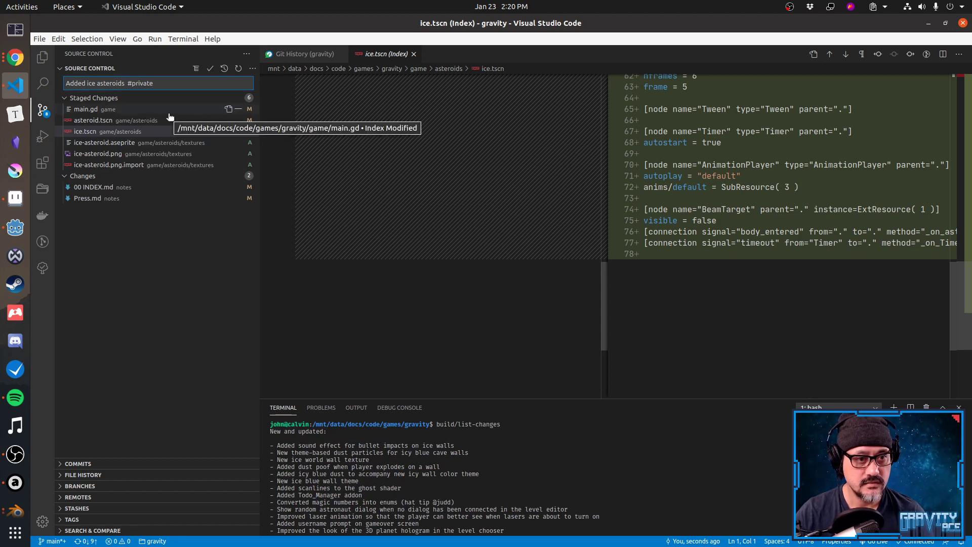
scroll(400, 473, down, 10)
drag(270, 438, 419, 522)
scroll(419, 522, up, 3)
click(347, 480)
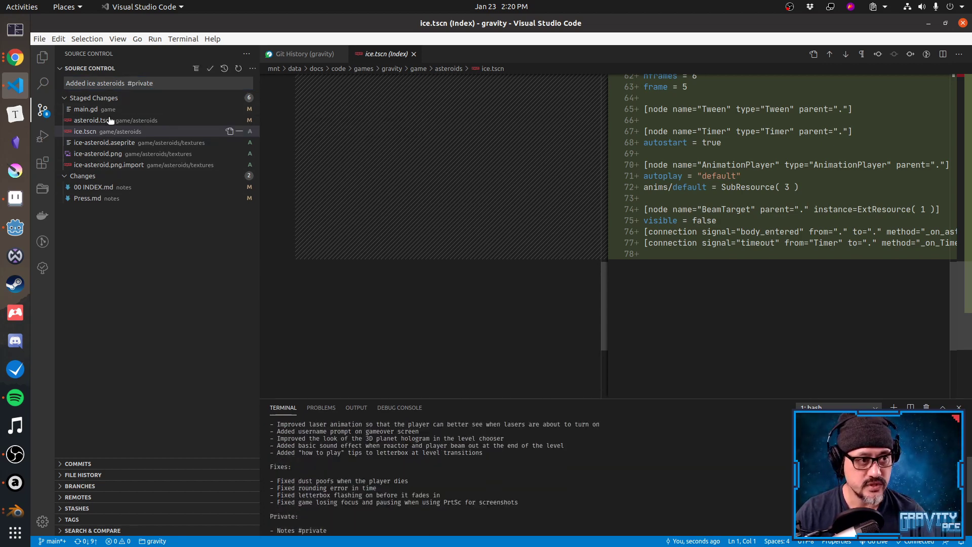
Prefix the commit message with "Fixed" and compare it with the Fixes section of the change list.
click(112, 83)
key(Home)
text(Fix)
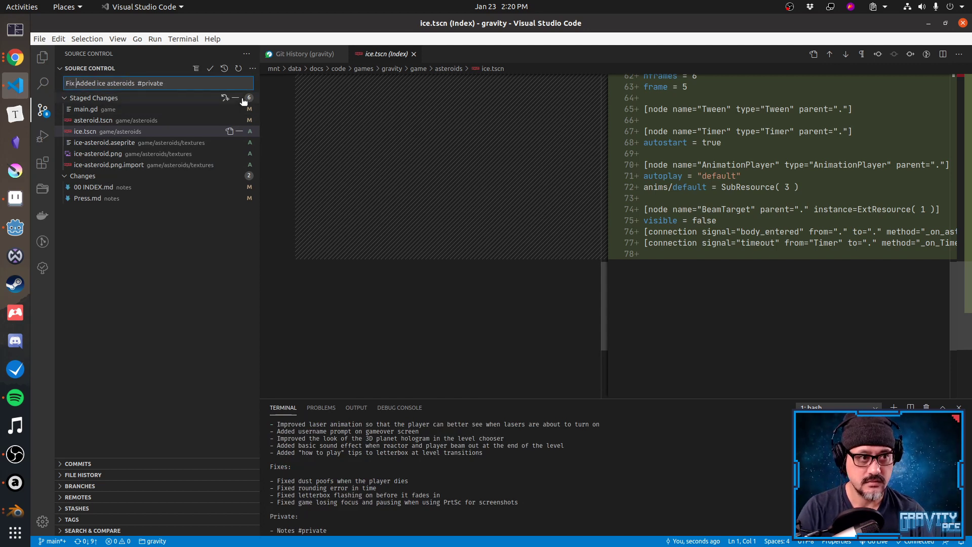
key(BackSpace)
text(ed)
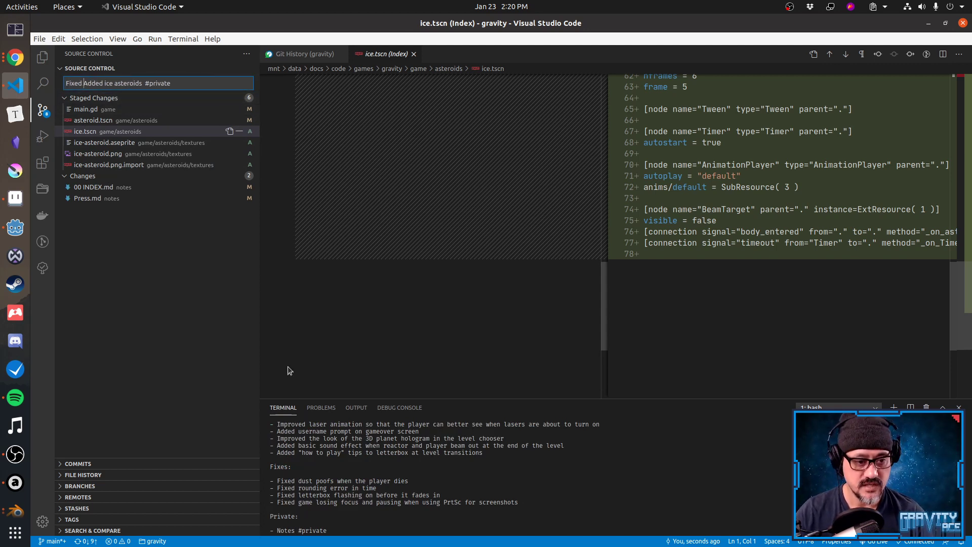
drag(269, 461, 451, 502)
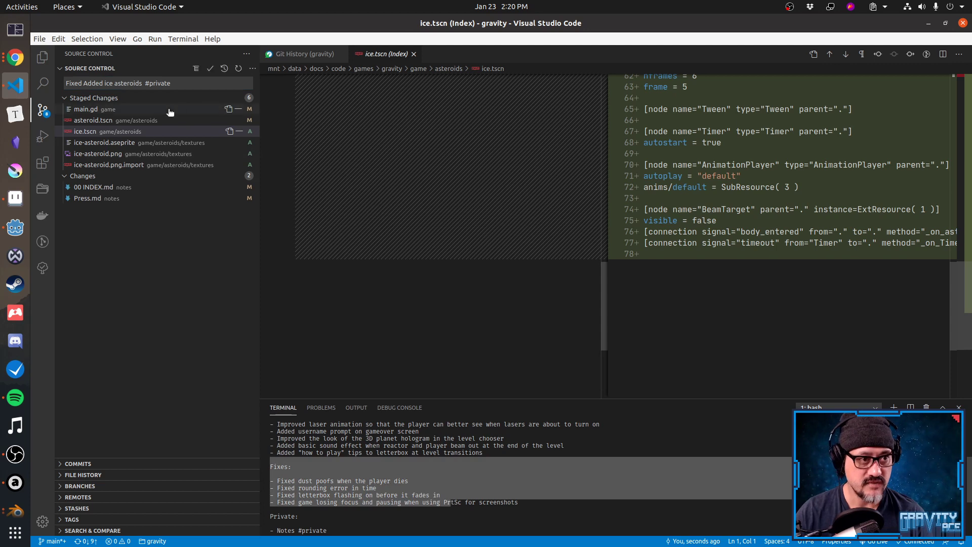
Remove the "#private" tag and the "Fixed" prefix from the commit message.
click(201, 85)
key(BackSpace)
key(BackSpace)
key(BackSpace)
key(BackSpace)
key(BackSpace)
key(BackSpace)
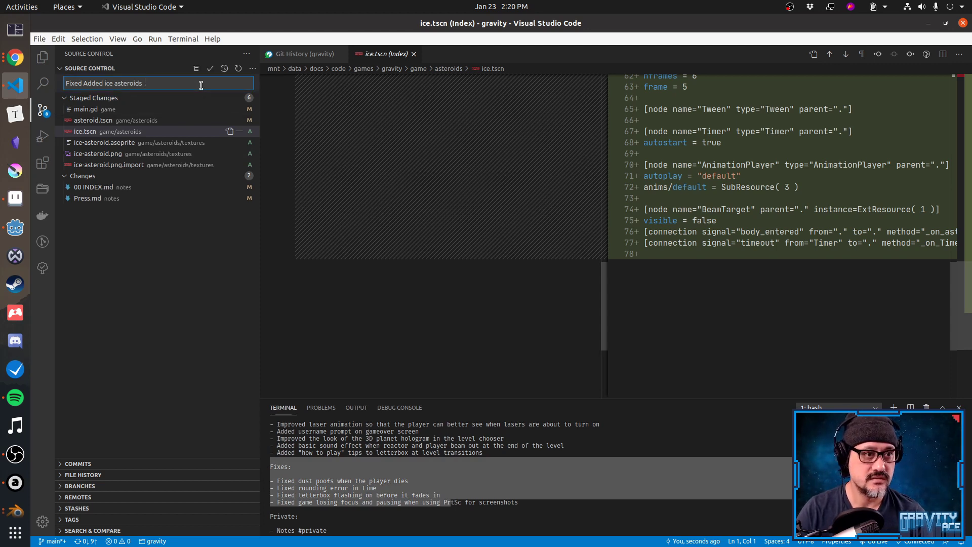
key(BackSpace)
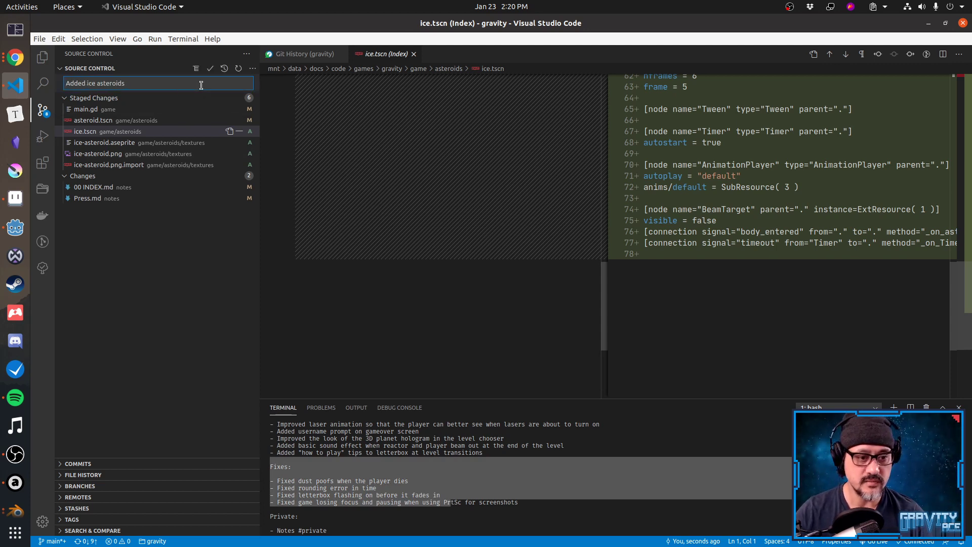
Replace the commit message with "Added ice asteroids near icy cave walls" and commit the staged ice asteroid files.
click(366, 437)
scroll(359, 443, up, 3)
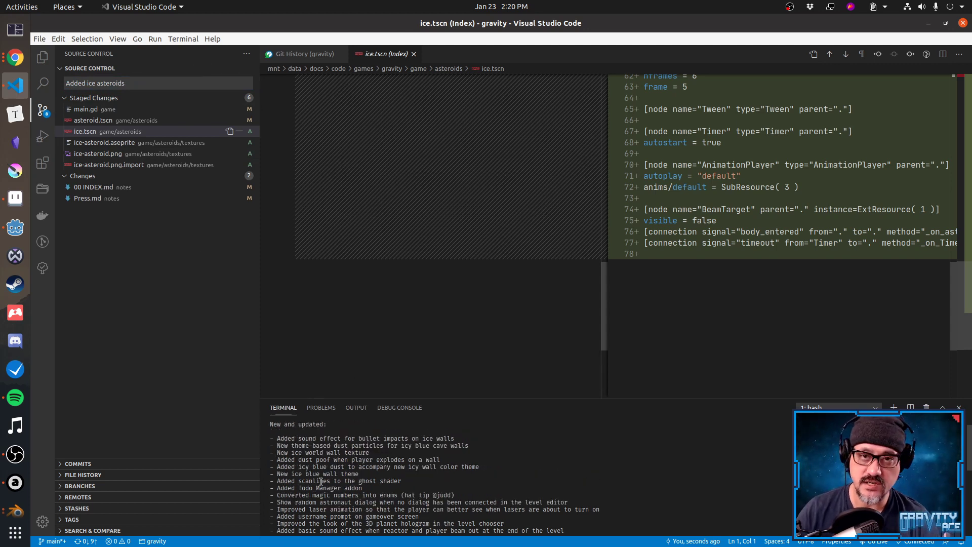
click(150, 84)
key(ctrl+a)
key(BackSpace)
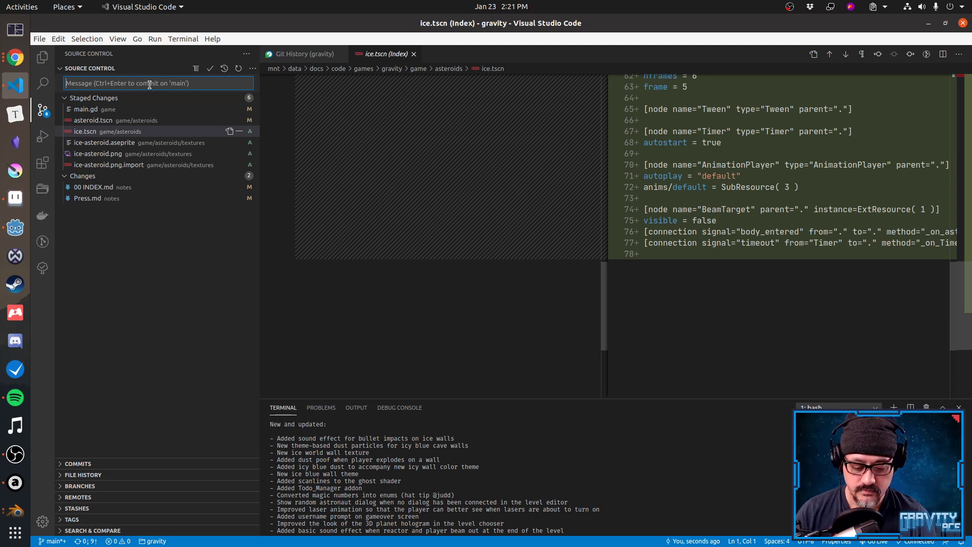
text(Added ice a)
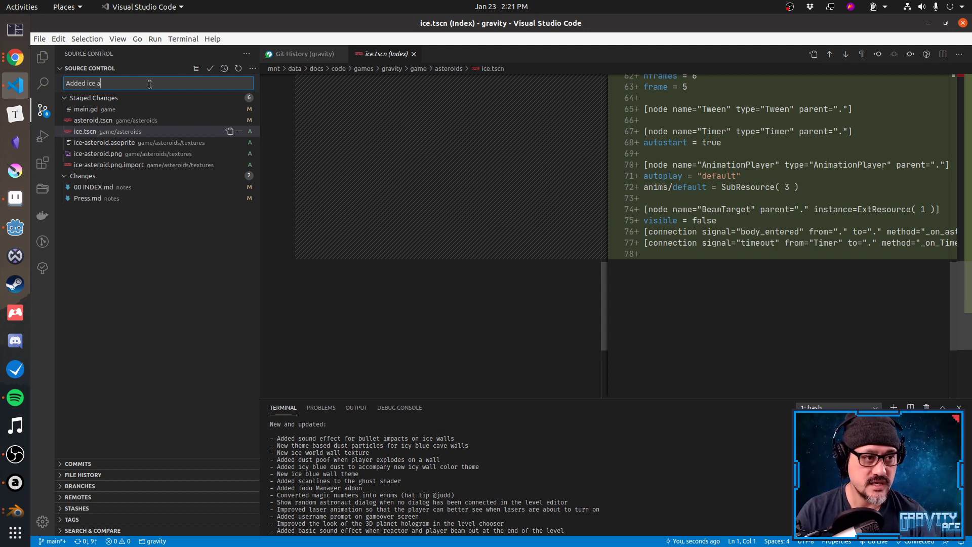
text(steroids for )
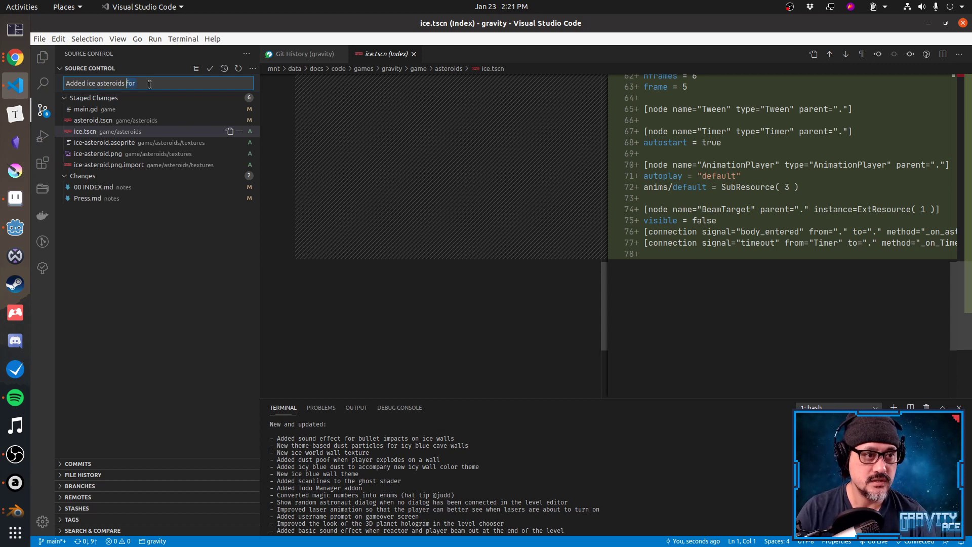
text(near icy cave walls)
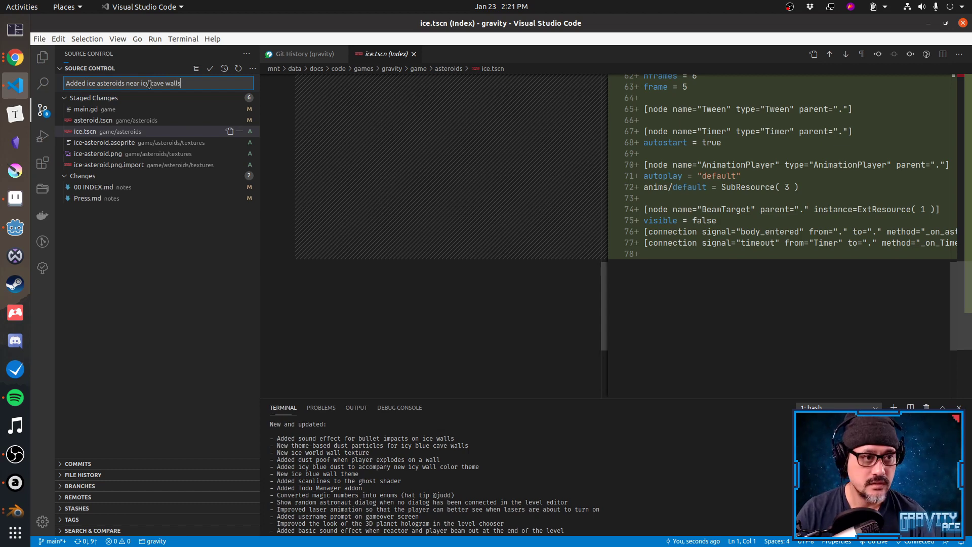
key(ctrl+Return)
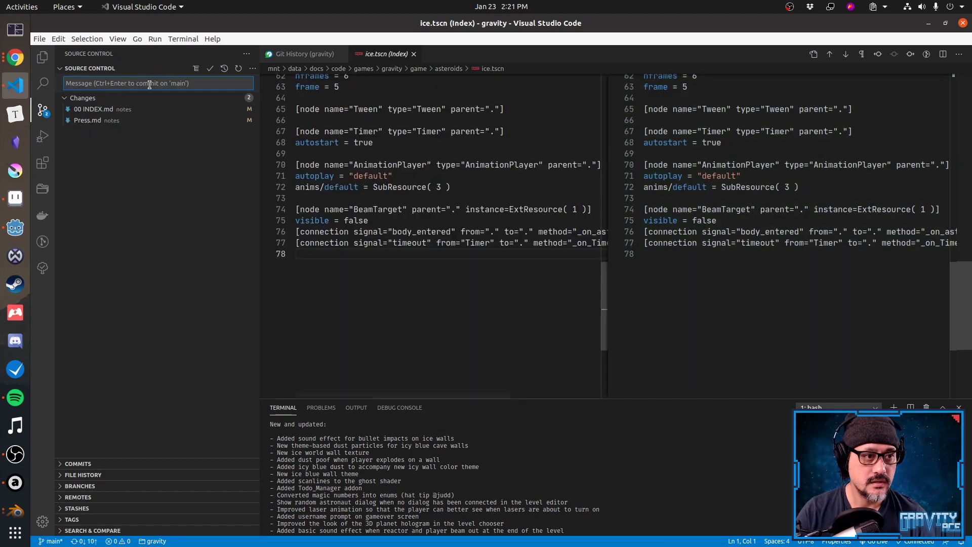
Stage the remaining notes files, commit them with the message "Updated notes #private", and close the ice.tscn diff.
click(235, 99)
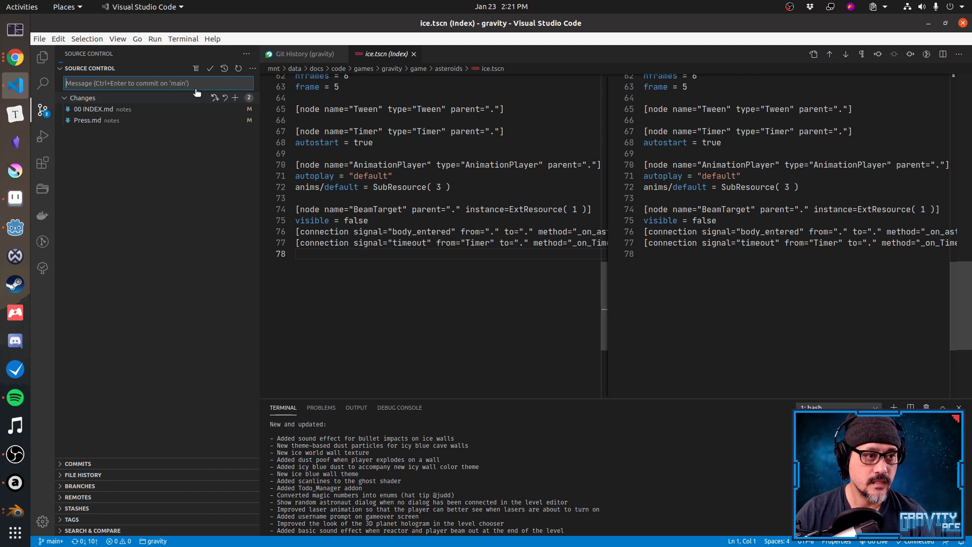
text(Updated )
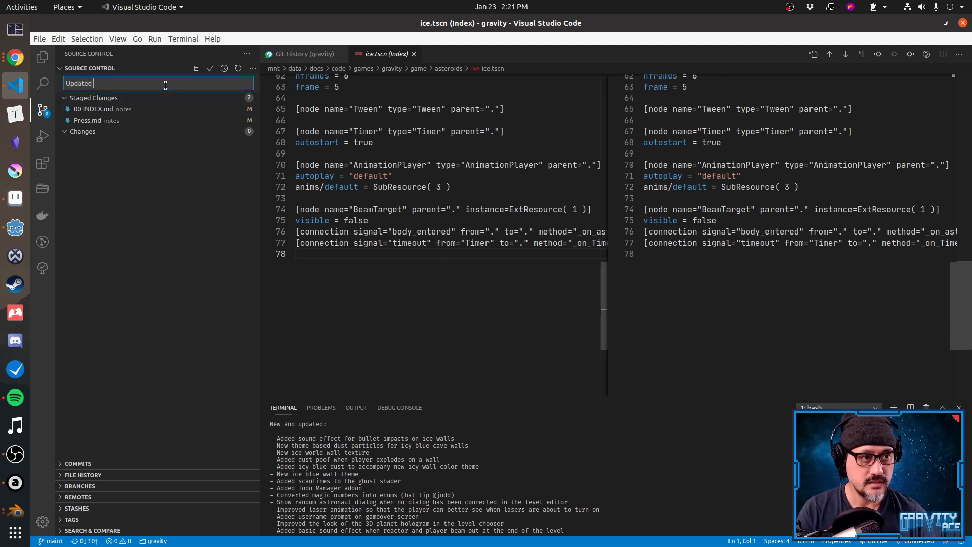
text(notes #private)
key(ctrl+Return)
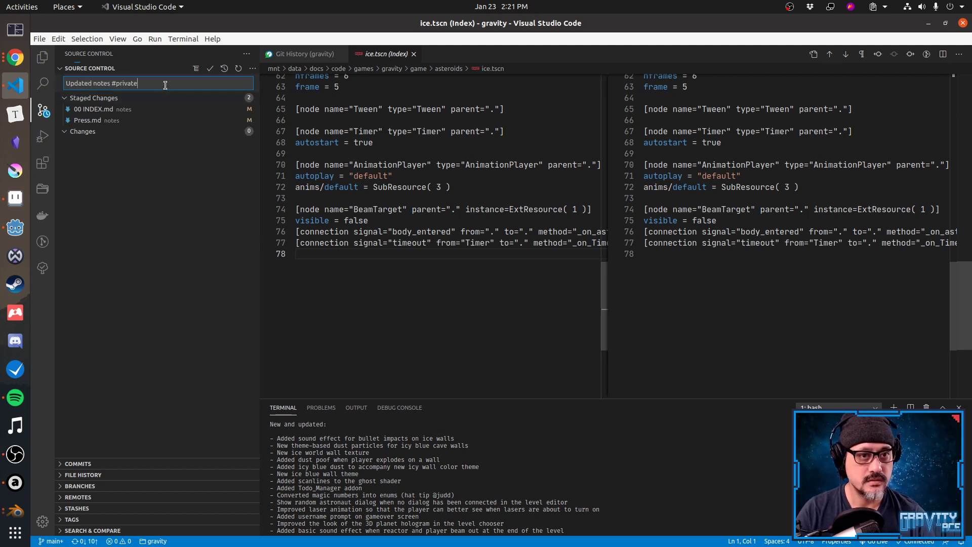
click(338, 164)
key(ctrl+w)
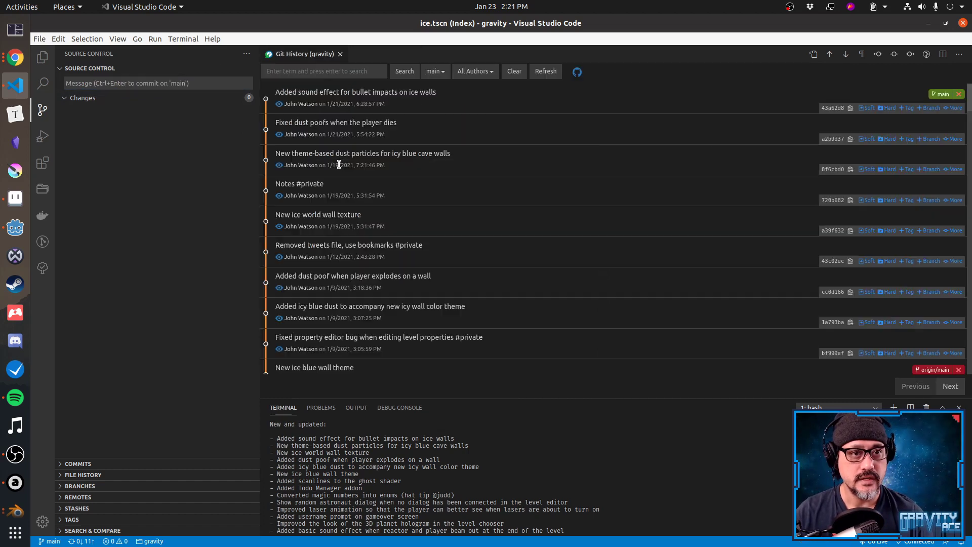
Switch to Aseprite to view the ice-asteroid.aseprite sprite.
key(alt+Tab)
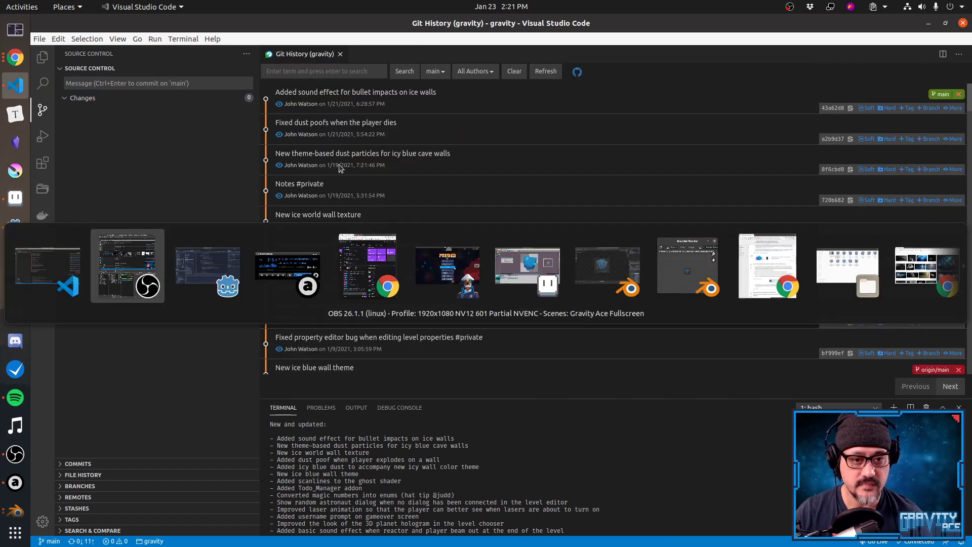
key(alt+Tab)
key(alt+Tab)
key(alt+Tab)
key(alt+Tab)
key(alt+Tab)
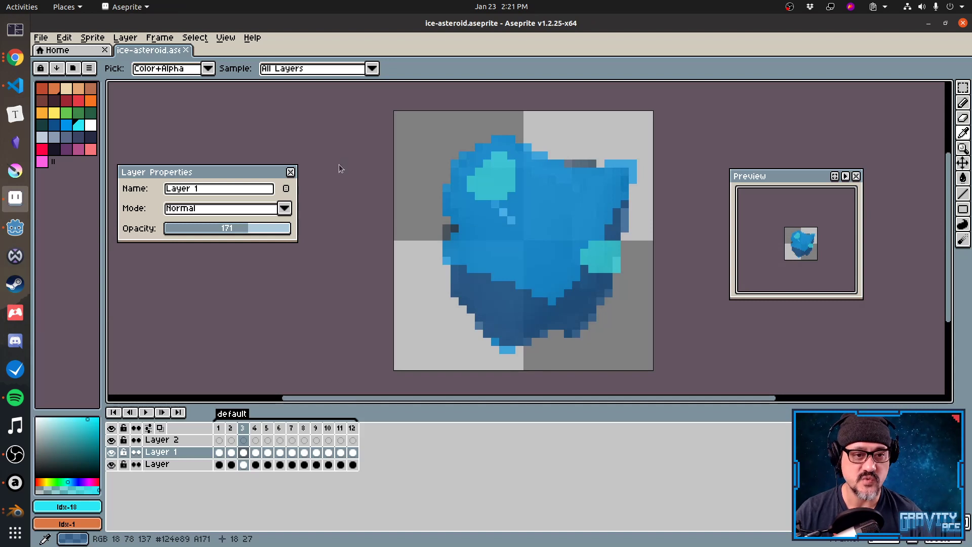
Switch to Godot Engine and bring up the ice scene.
key(alt+Tab)
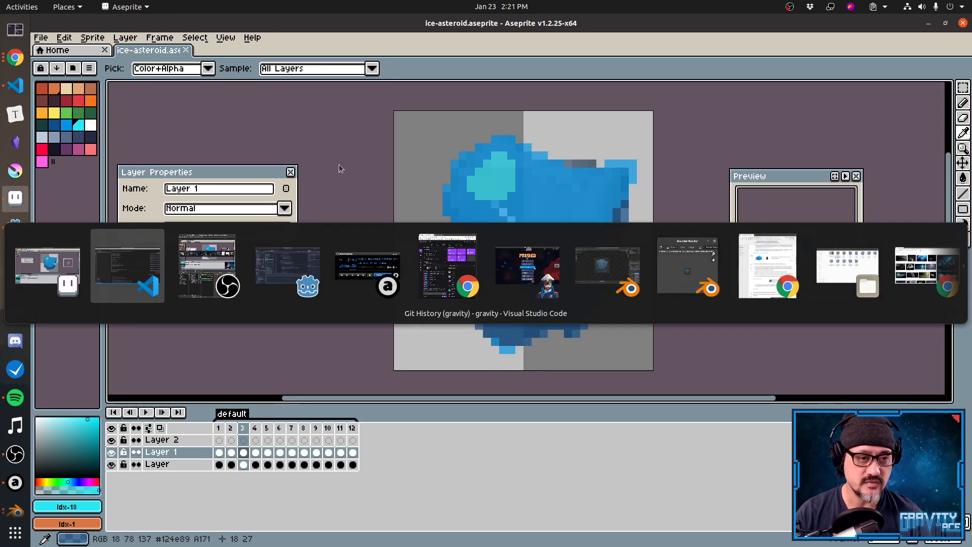
key(alt+Tab)
key(alt+Tab)
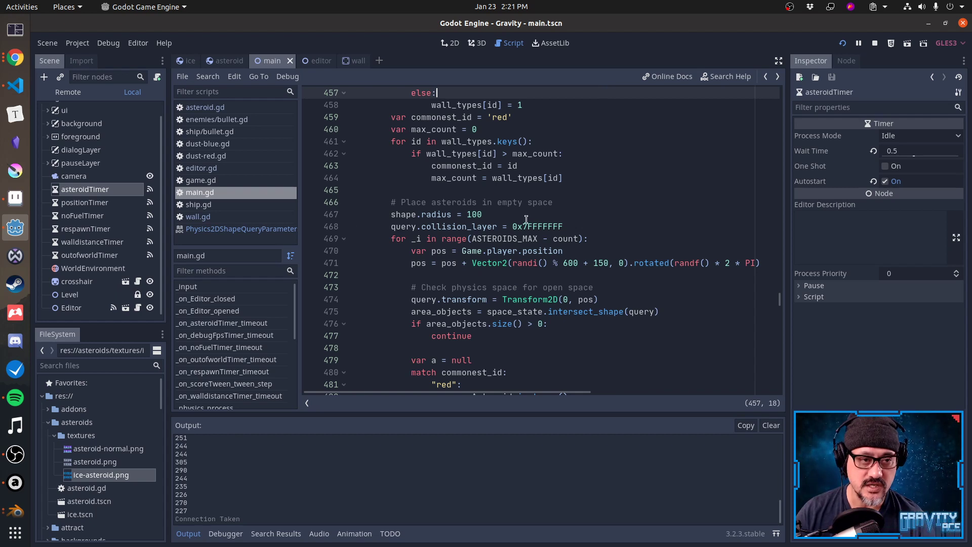
click(192, 60)
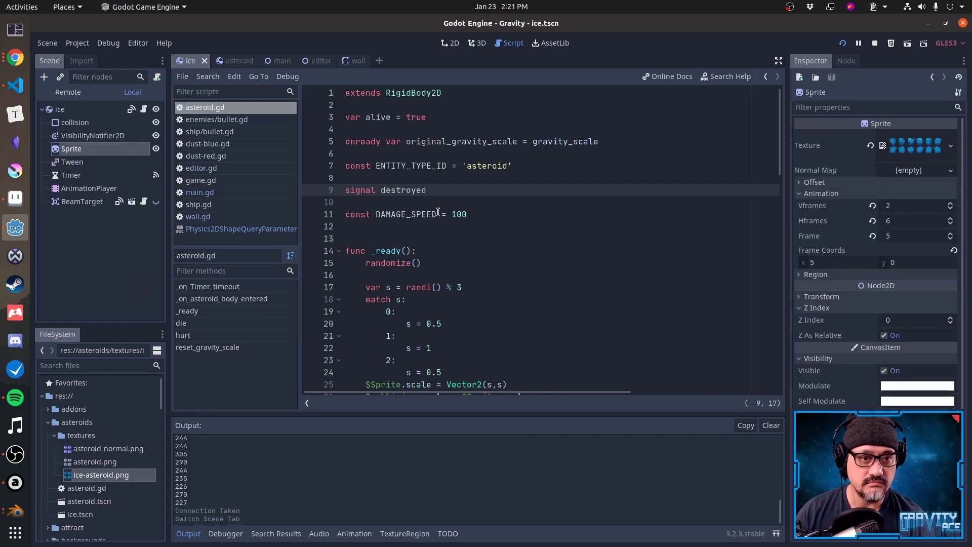
Switch to Aseprite, paint a white 4 px Pencil dot near the centre of frame 3 on Layer 1, and export the sprite sheet by rows with 6 columns.
click(277, 60)
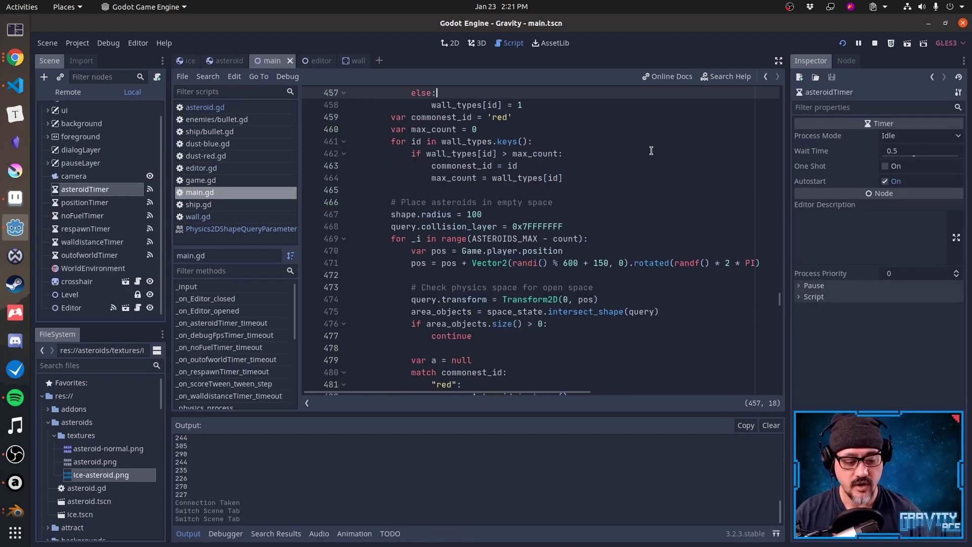
key(alt+Tab)
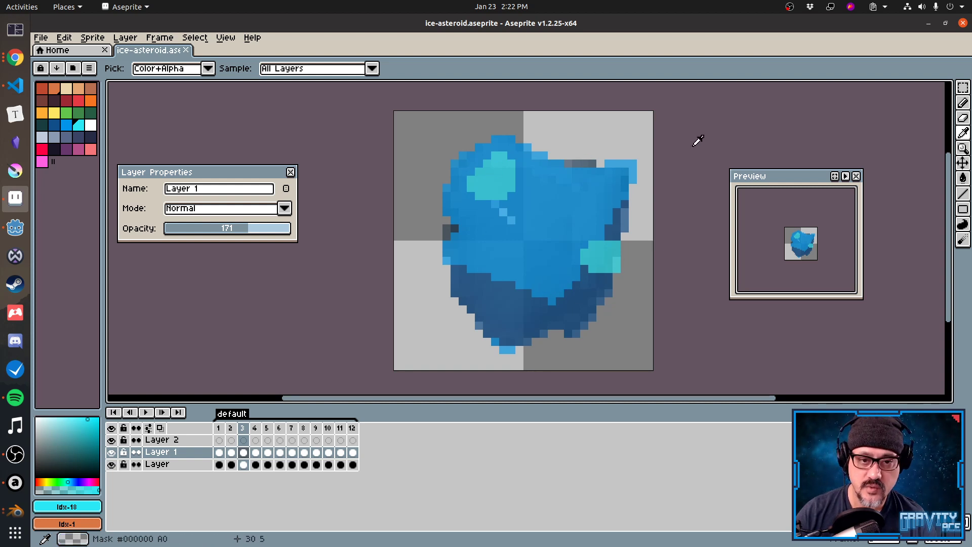
click(963, 103)
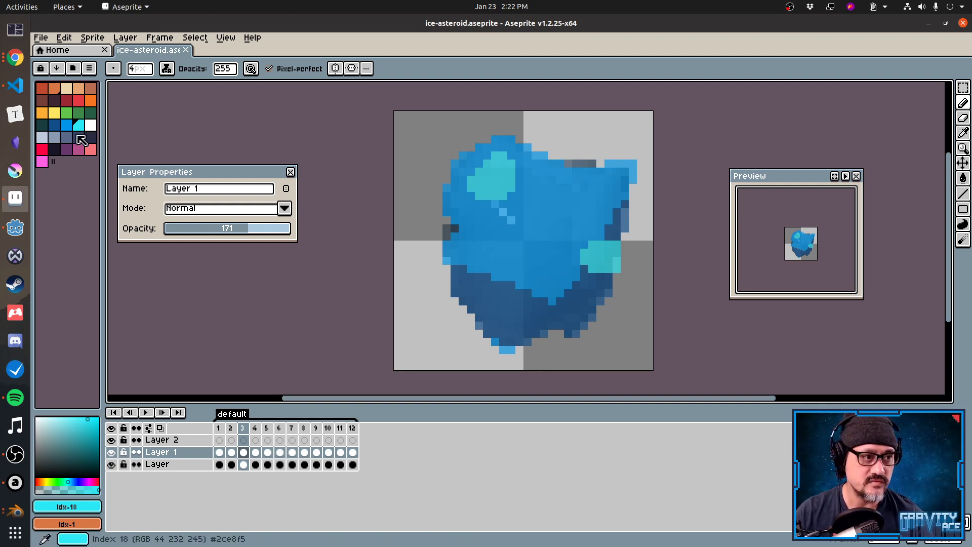
click(91, 125)
click(485, 209)
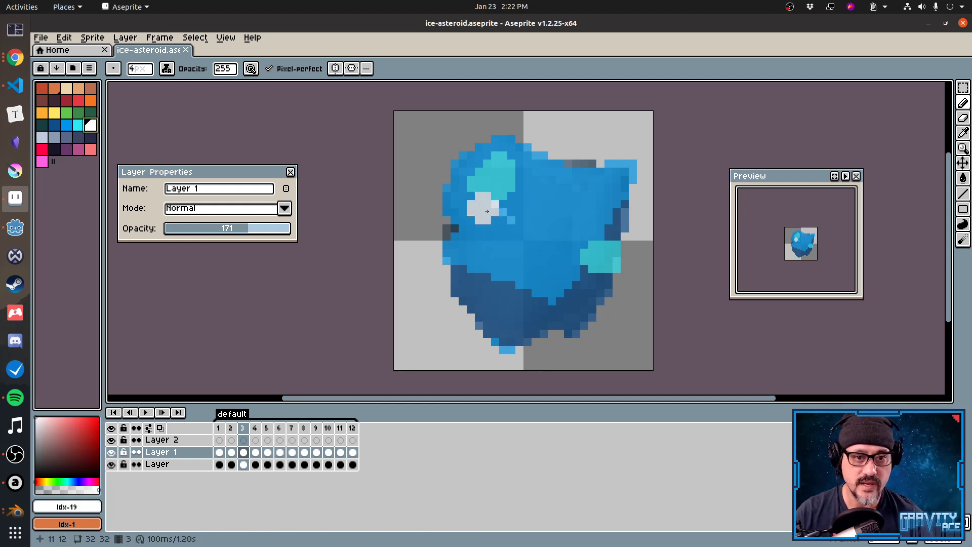
click(539, 239)
key(ctrl+e)
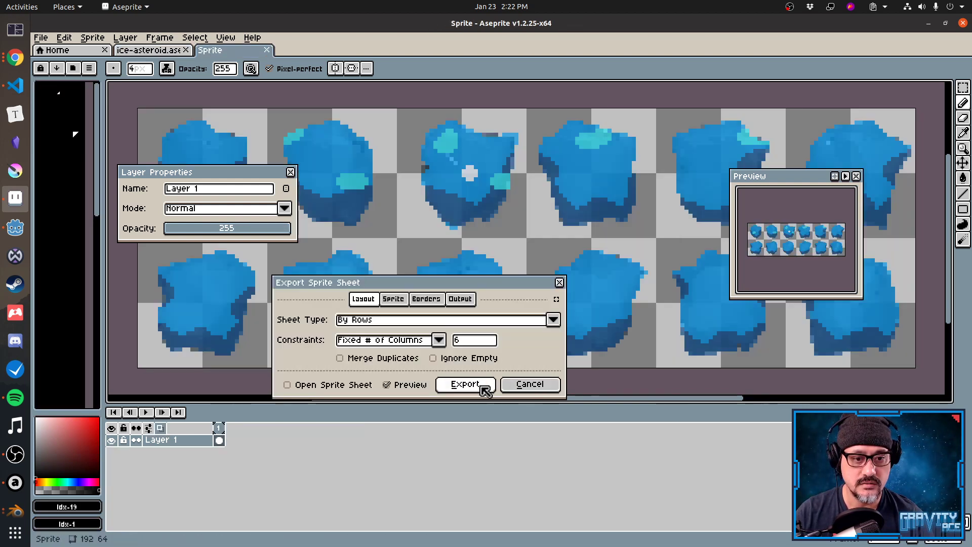
click(465, 384)
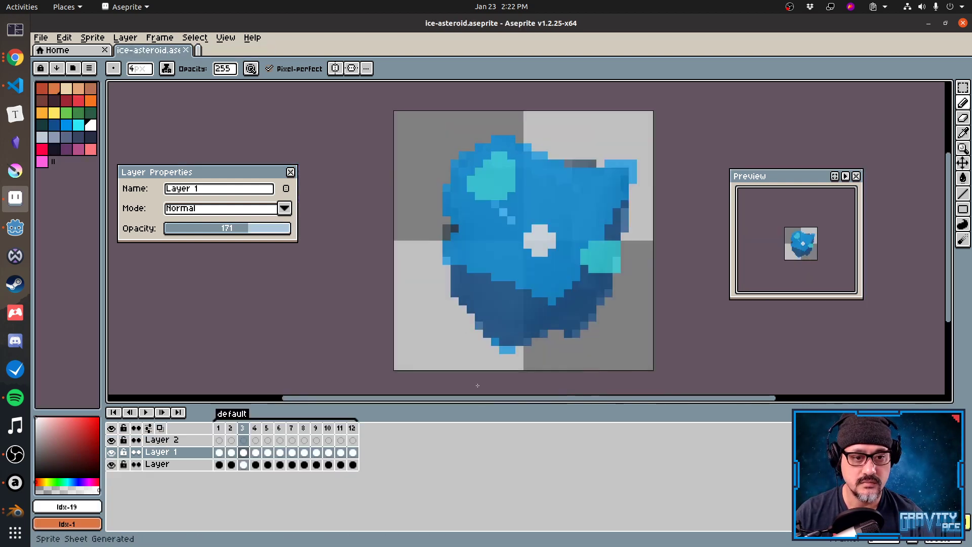
Switch to Godot Engine and run the ice scene to check the exported asteroid texture, closing the test run.
key(alt+Tab)
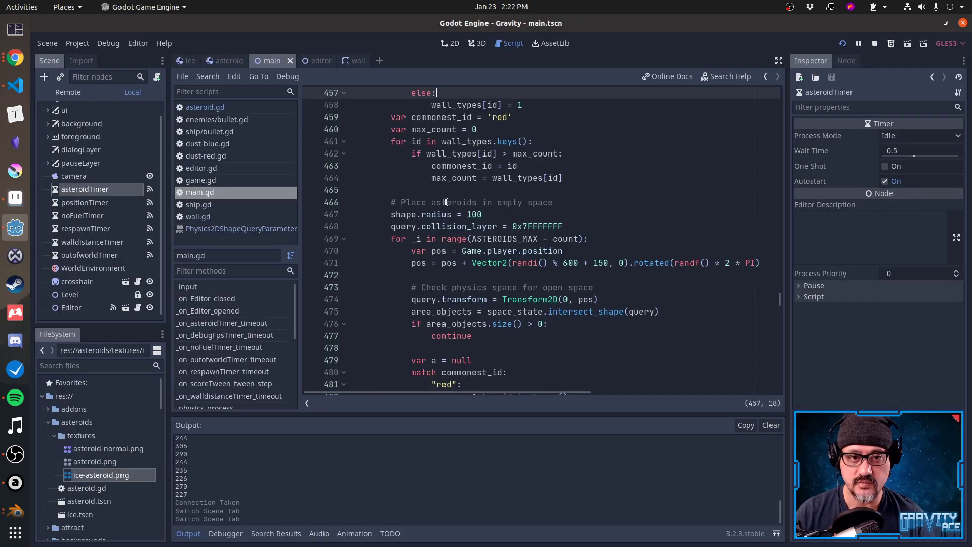
click(188, 61)
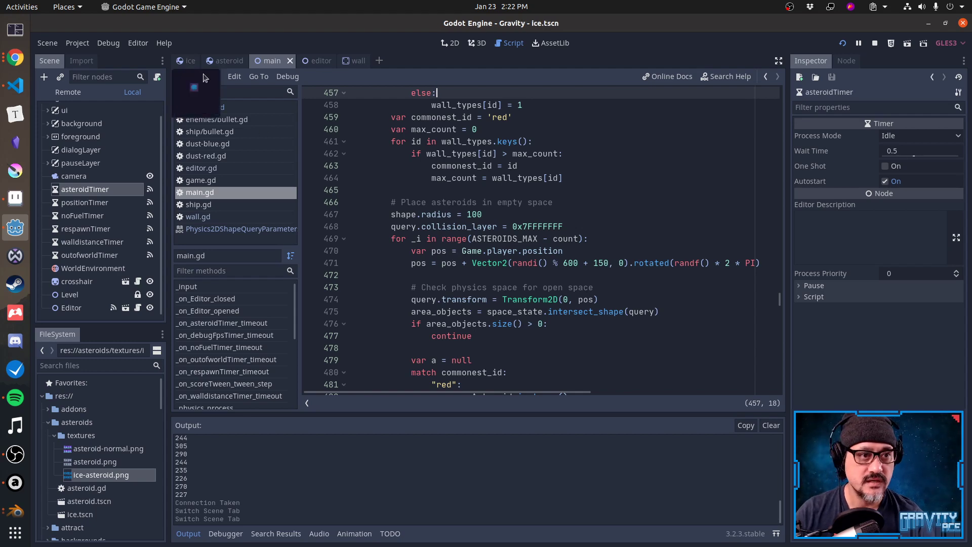
key(F5)
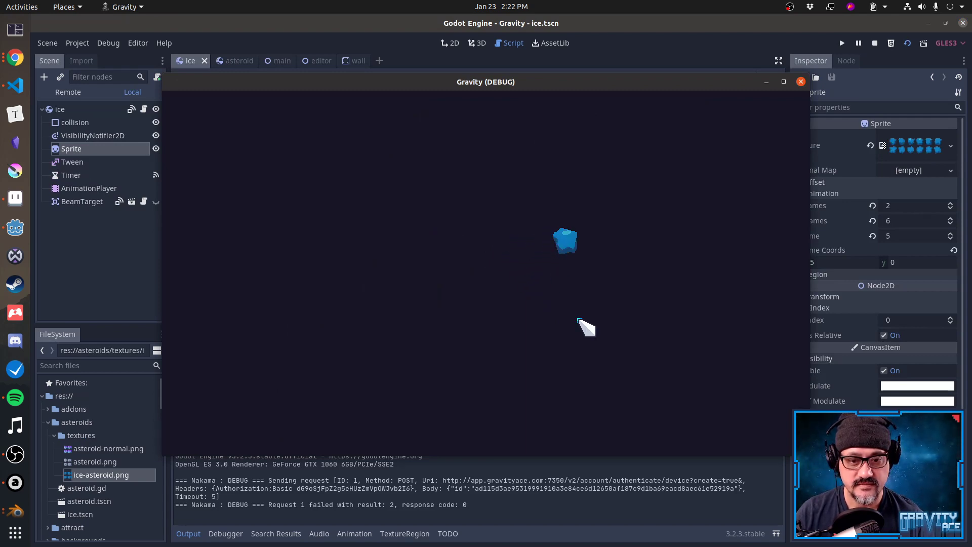
key(F8)
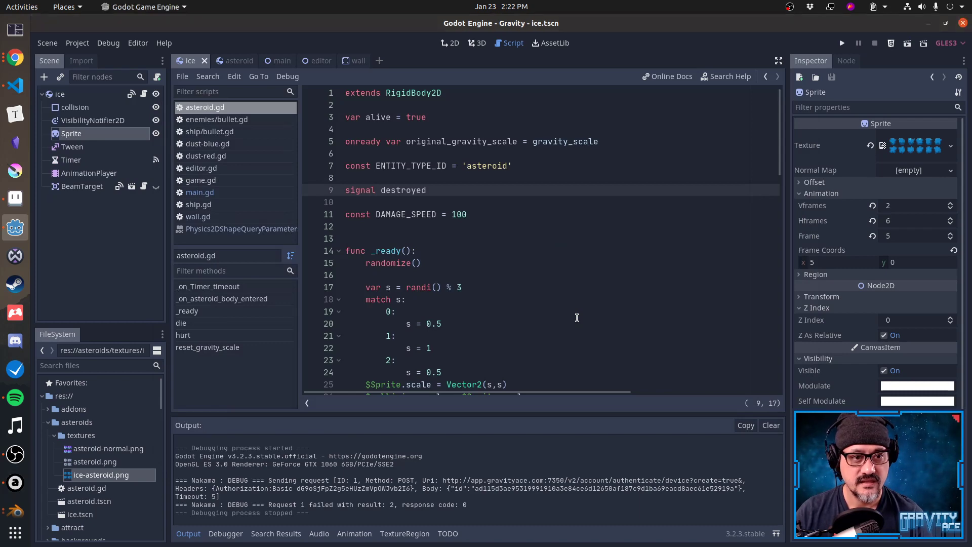
Switch to Aseprite, undo the white dot on frame 3, and export the sprite sheet again by rows with 6 columns.
key(alt+Tab)
key(alt+Tab)
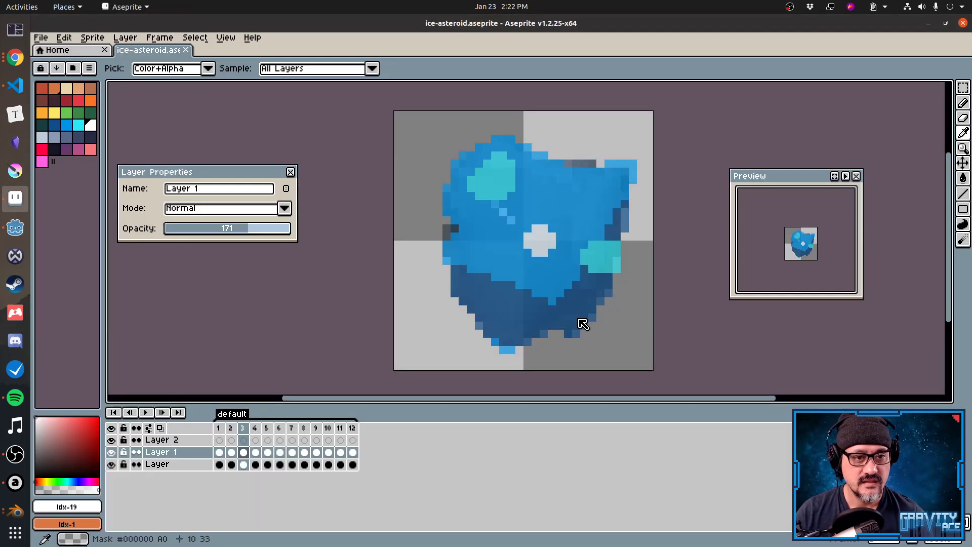
key(ctrl+e)
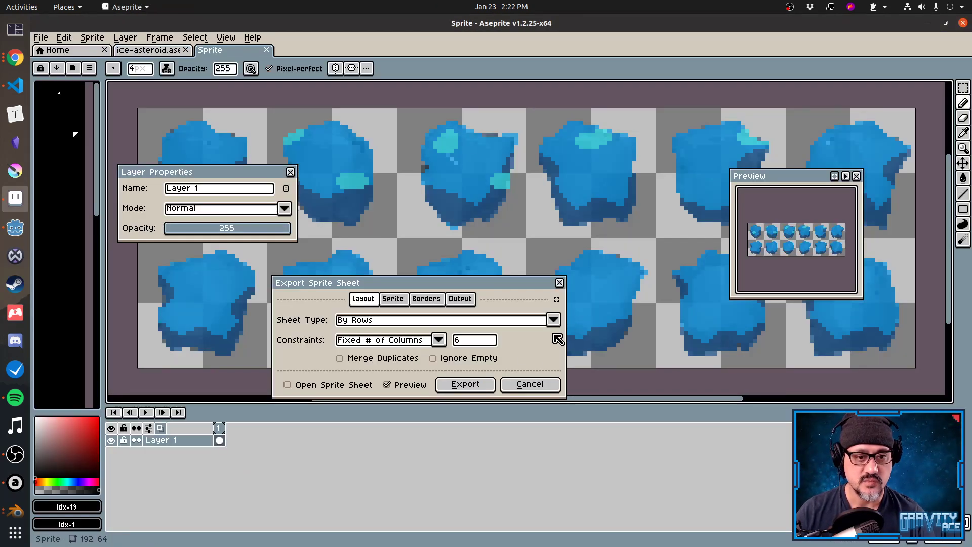
click(489, 384)
Return to Godot Engine and test the ice scene again with the re-exported texture, stopping the run.
key(alt+Tab)
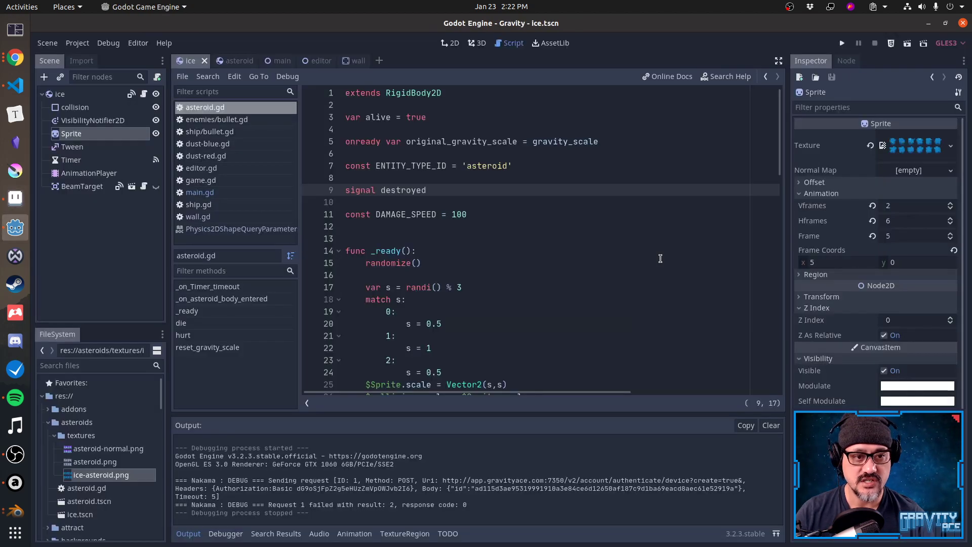
key(F5)
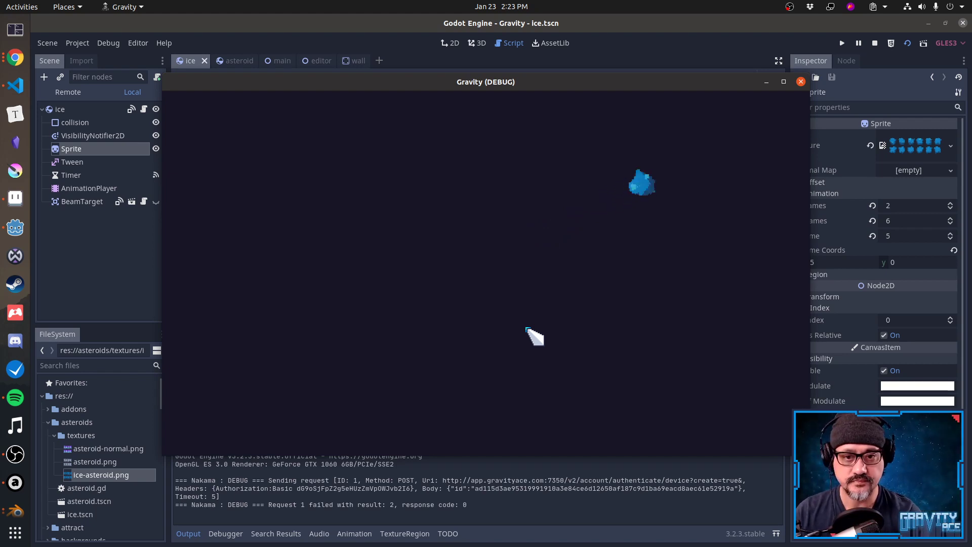
key(F8)
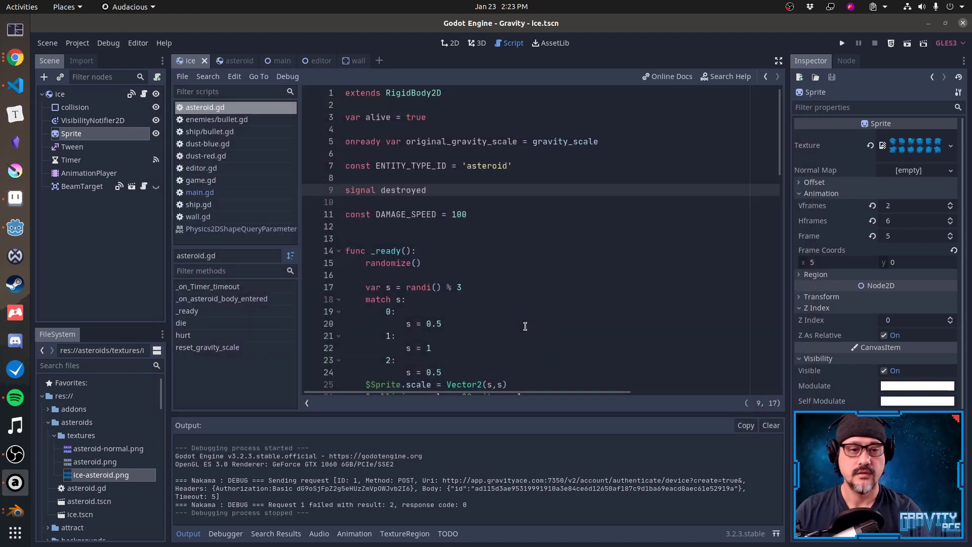
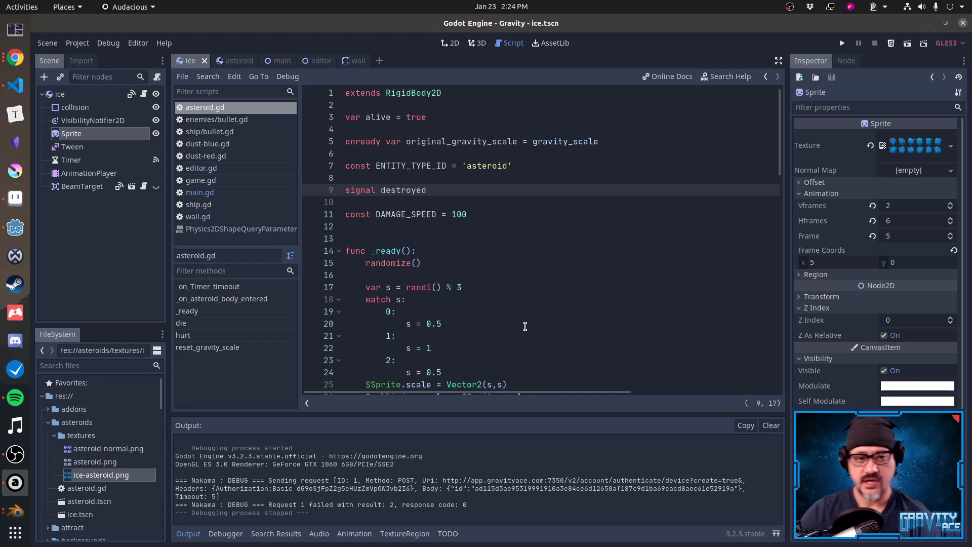
Run the whole game project, shrink its debug window and move it over the script editor.
click(510, 277)
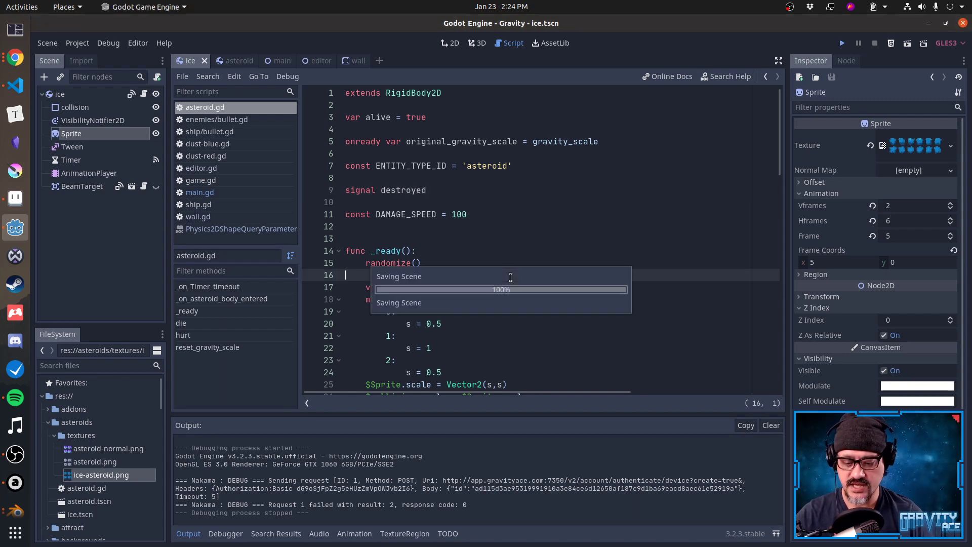
key(F5)
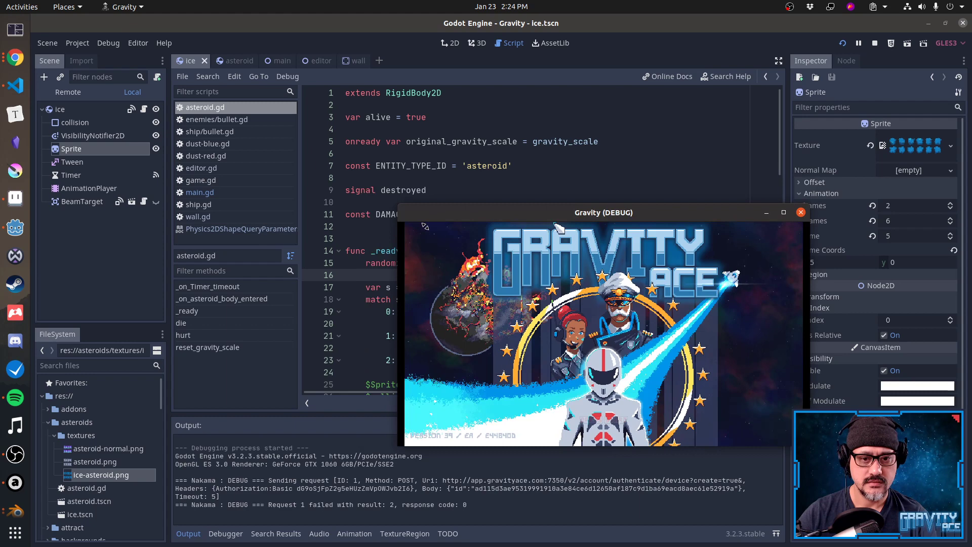
drag(424, 226, 471, 240)
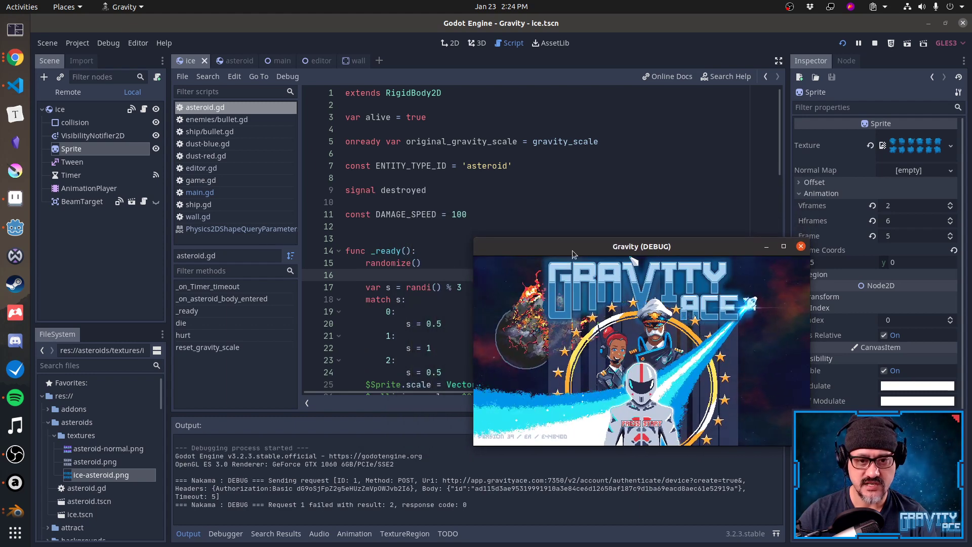
drag(572, 251, 435, 187)
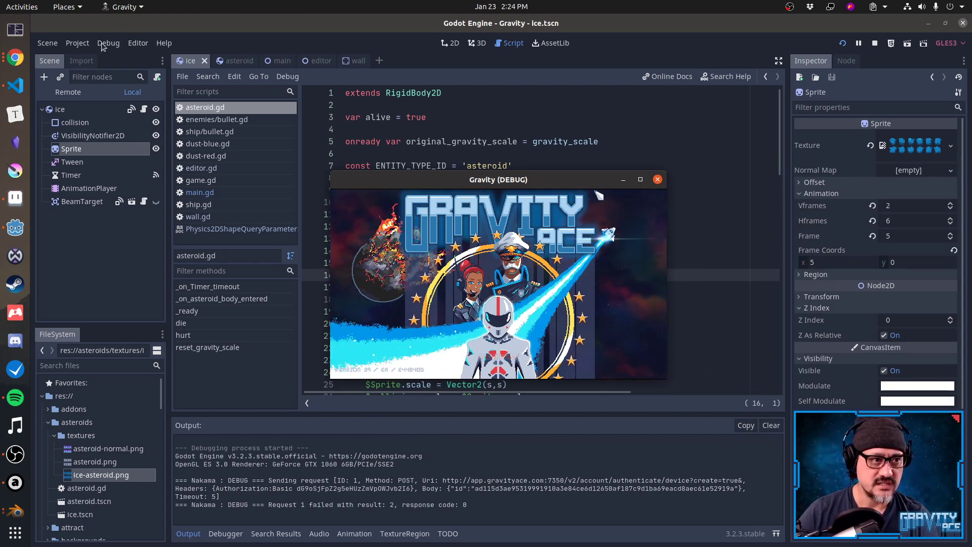
Reset the display window's Test Width and Test Height to their default of 0 in the project settings.
click(78, 43)
click(87, 57)
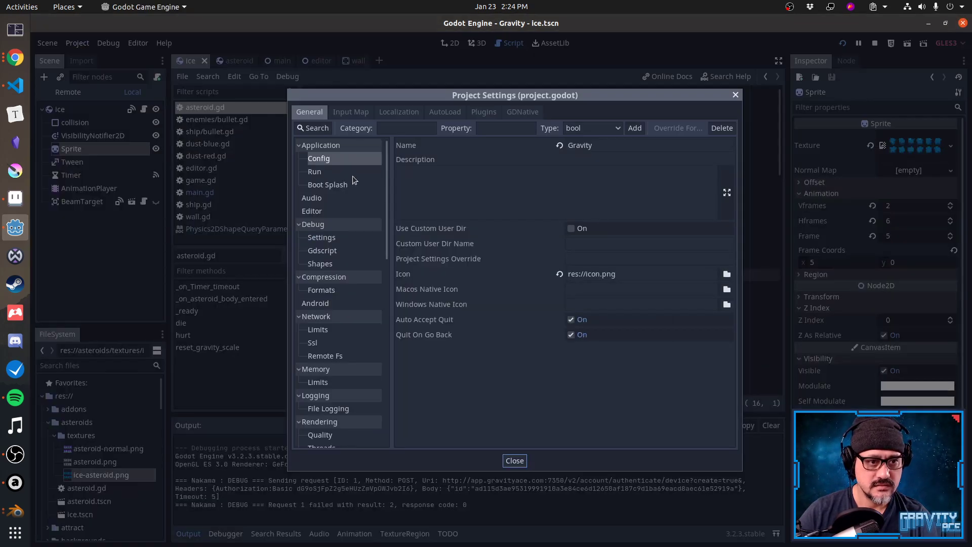
click(337, 237)
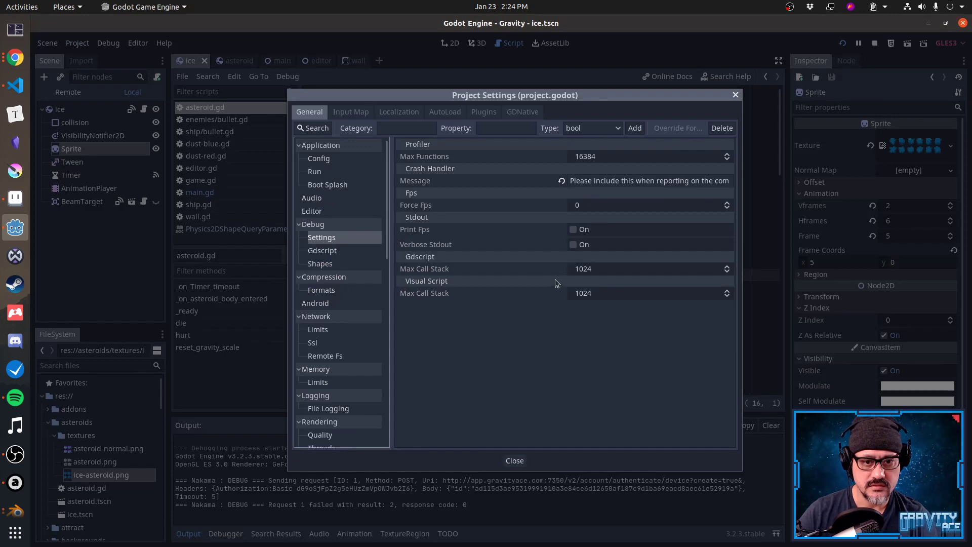
scroll(316, 367, down, 5)
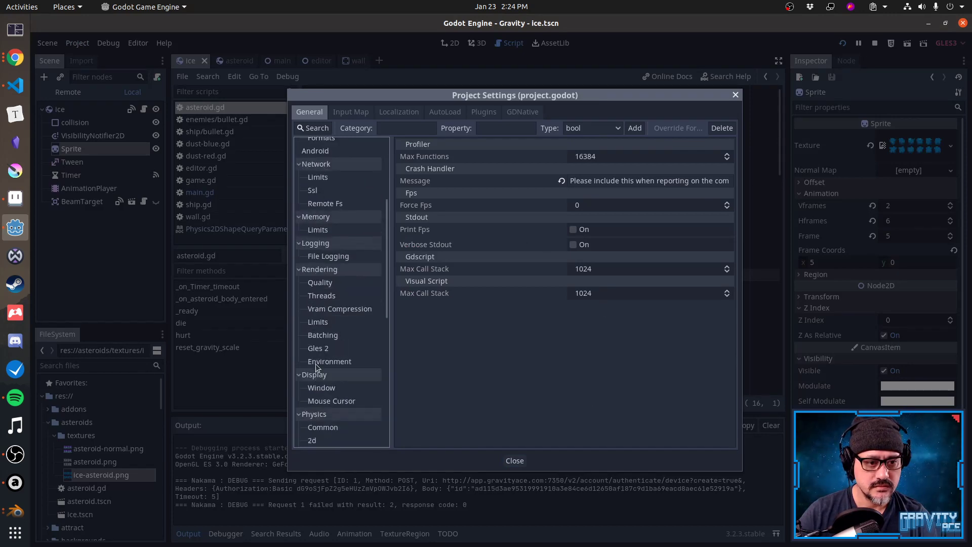
click(330, 386)
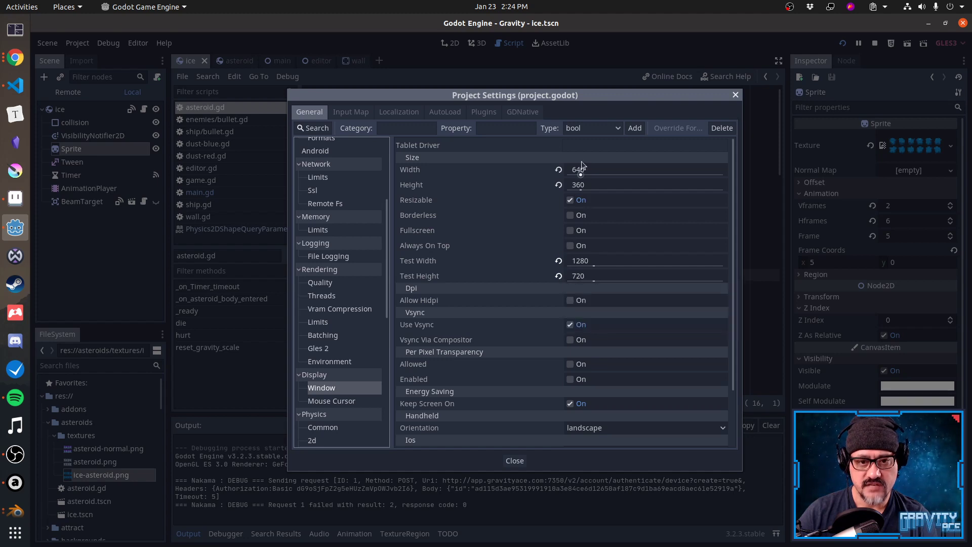
click(559, 262)
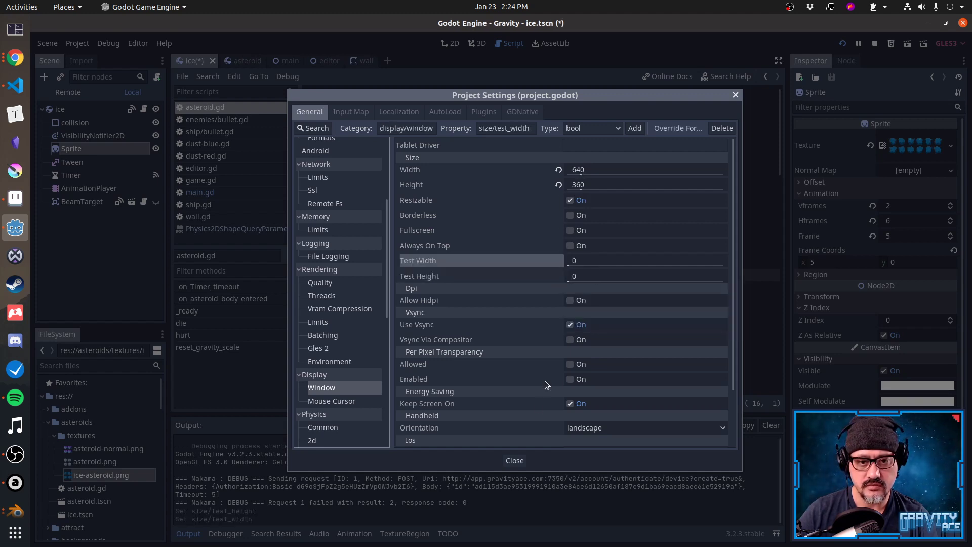
click(520, 461)
Save and rerun the game project, and make the game full screen.
click(511, 266)
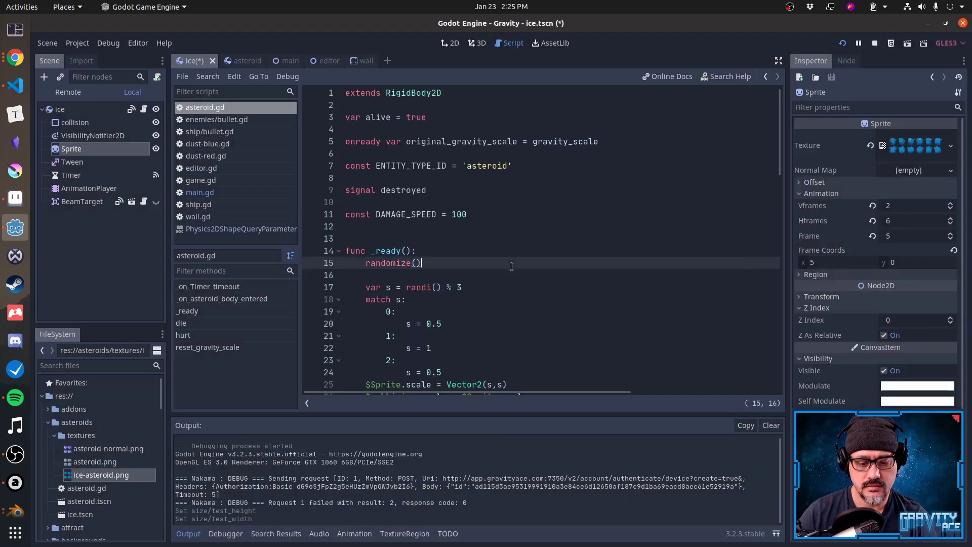
key(F5)
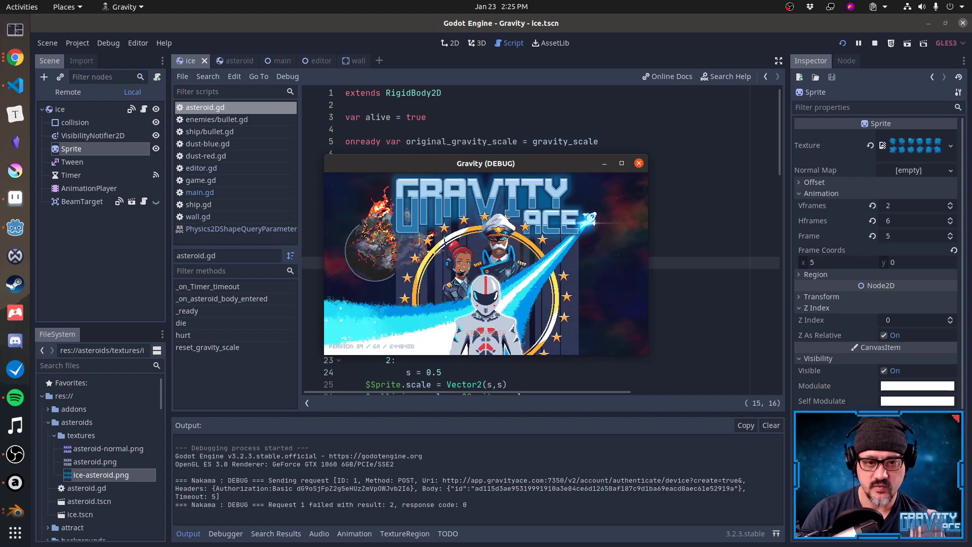
key(F11)
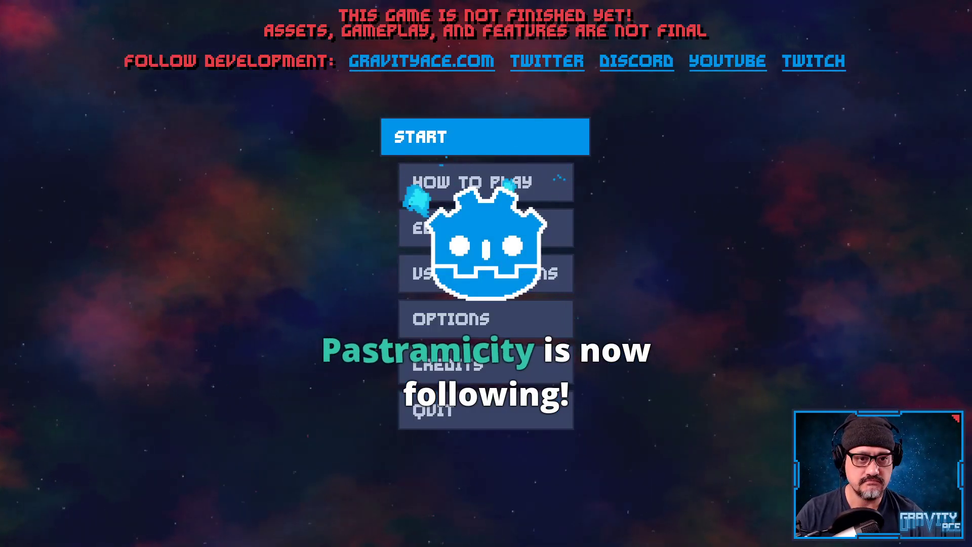
Start the game from its main menu and launch level 23, Ruins of Malakor.
key(Return)
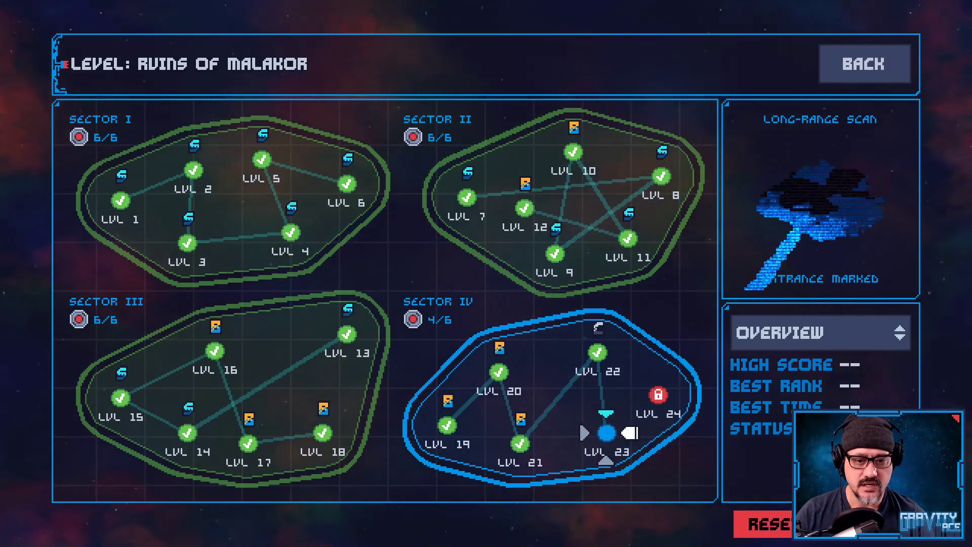
key(Return)
key(Return)
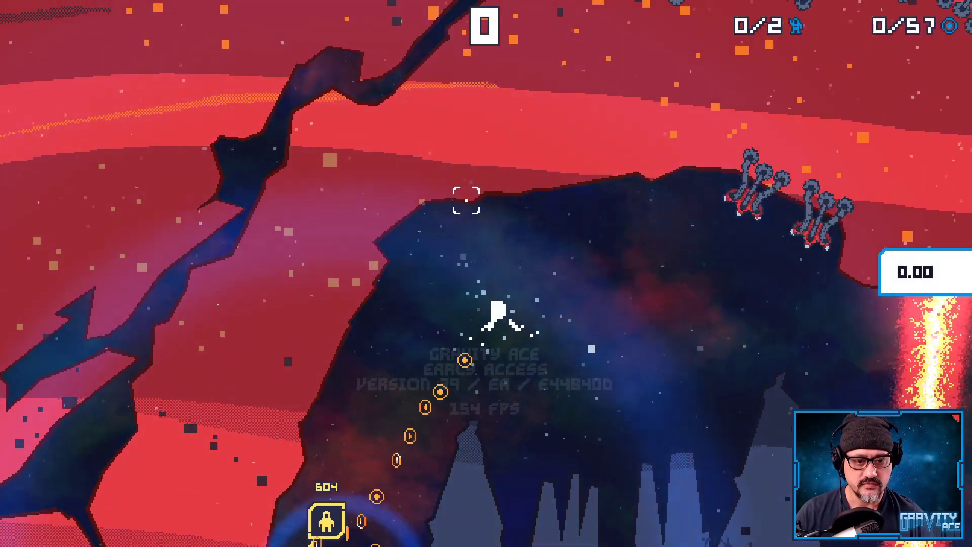
key(w)
key(w)
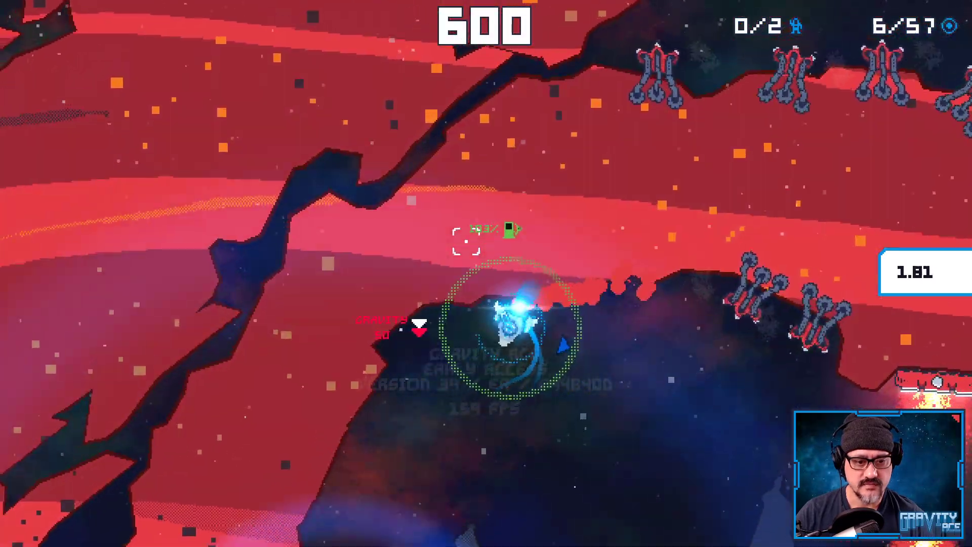
key(a)
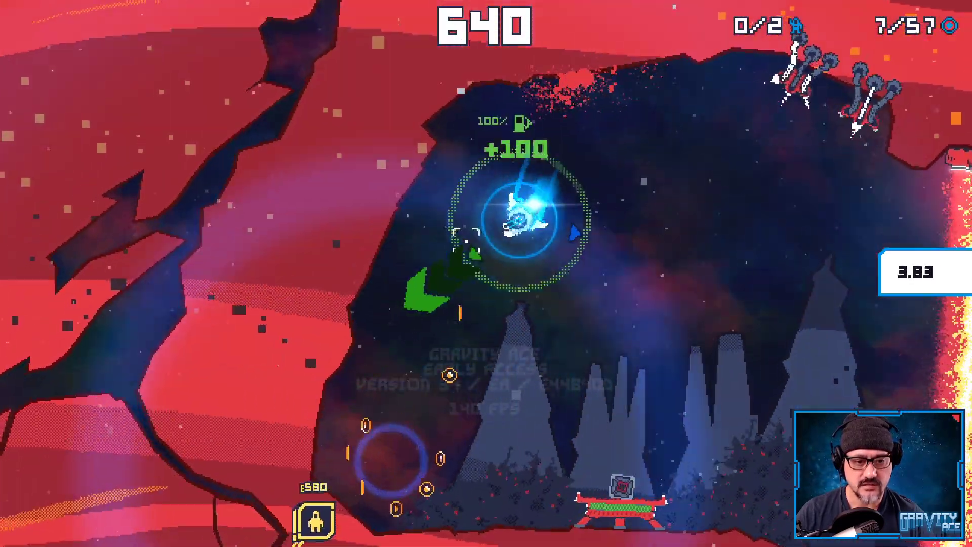
key(d)
key(w)
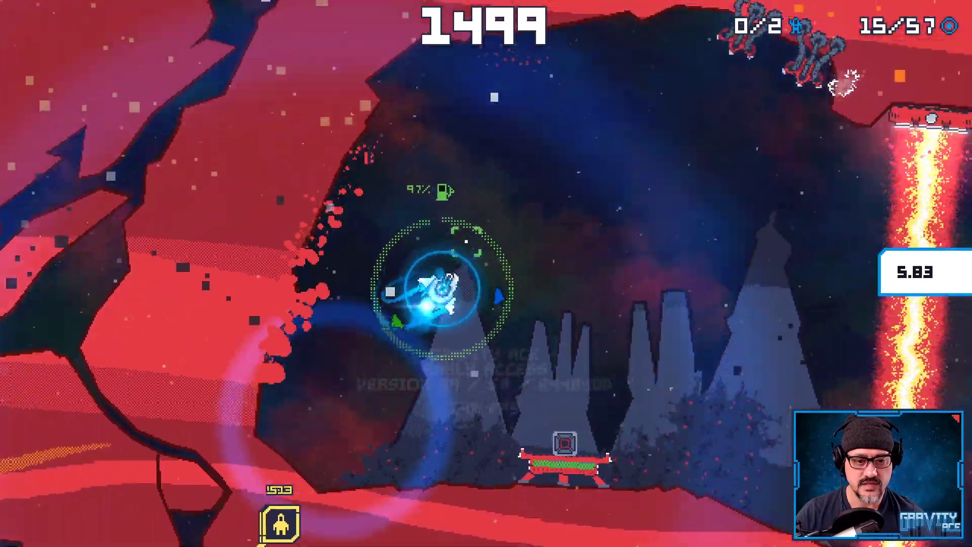
key(a)
key(d)
key(w)
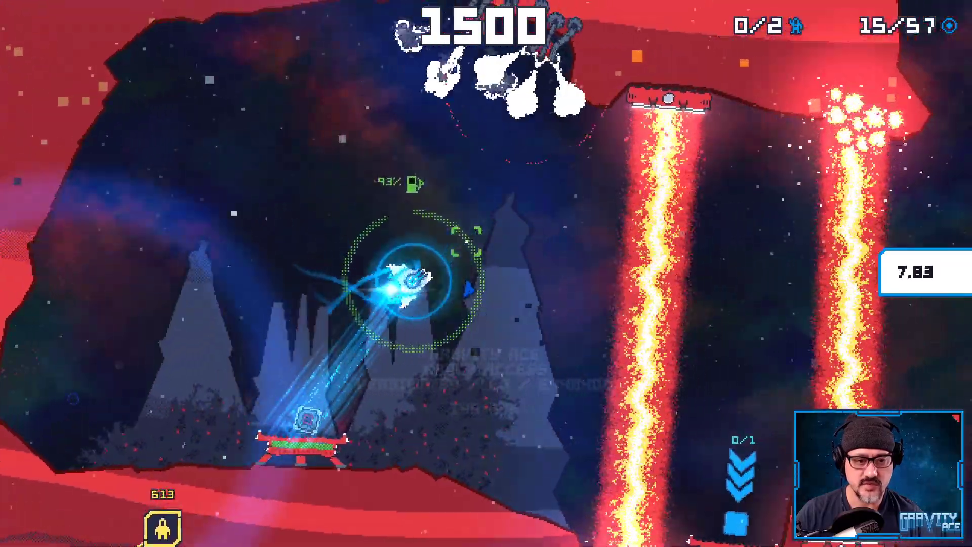
key(w)
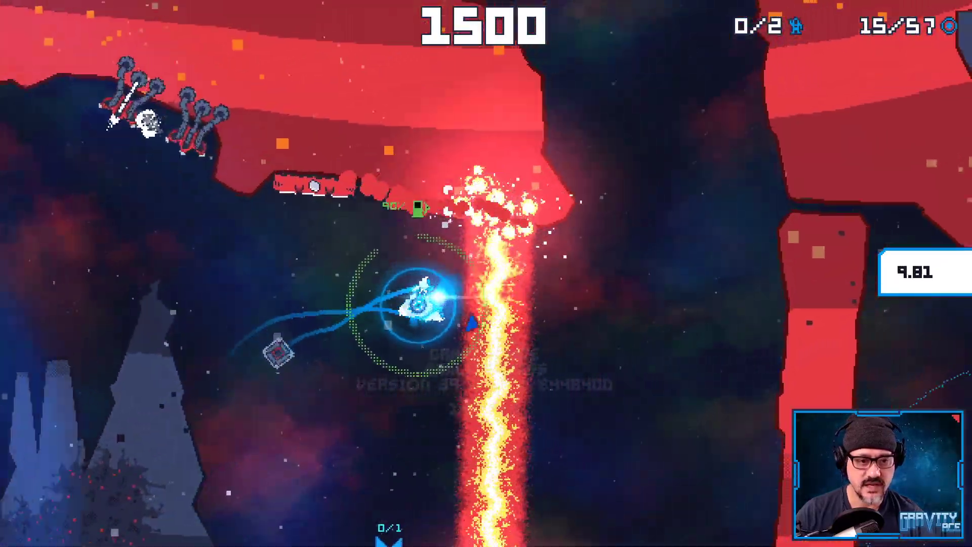
key(a)
key(w)
key(a)
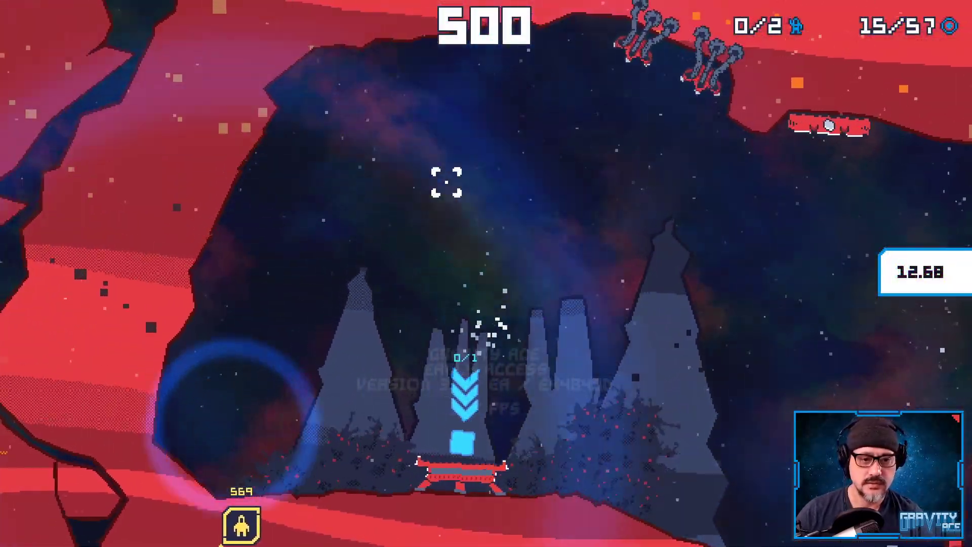
key(w)
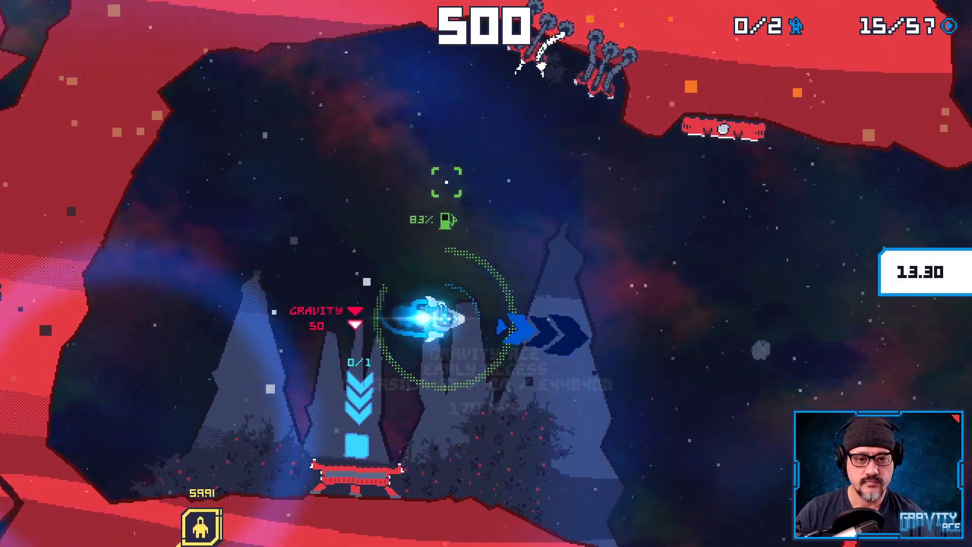
key(d)
key(w)
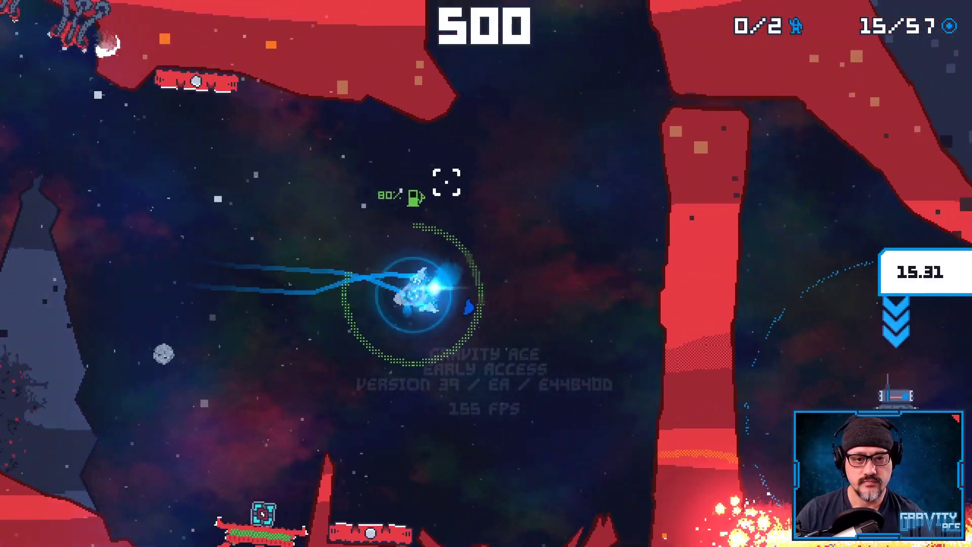
key(a)
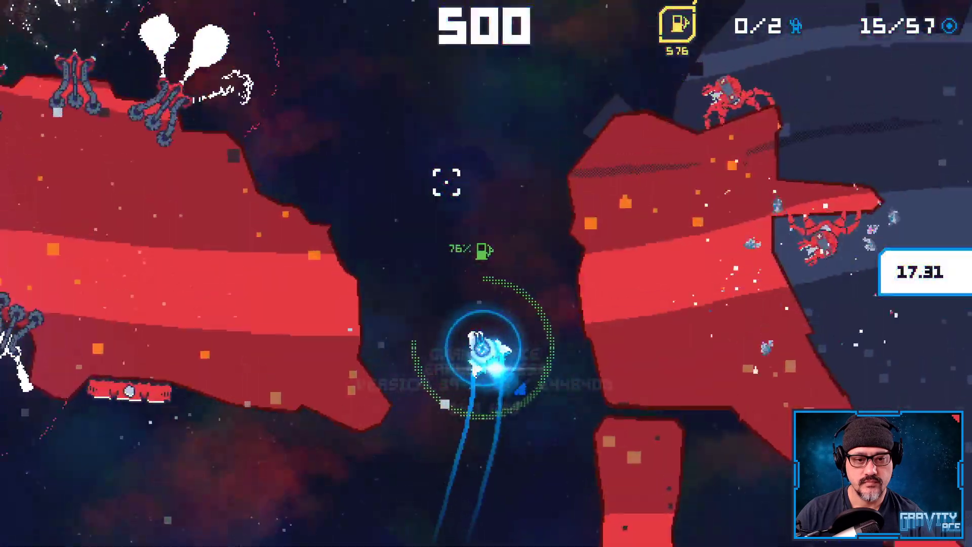
key(d)
key(w)
mouse_move(681, 396)
mouse_down()
mouse_move(640, 503)
mouse_move(580, 538)
mouse_move(560, 523)
mouse_up()
key(s)
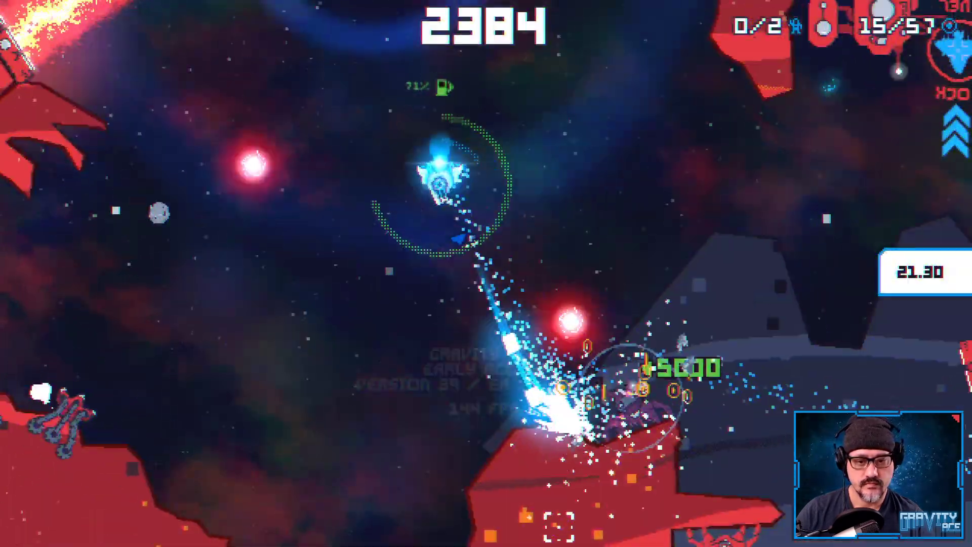
key(s)
key(d)
key(d)
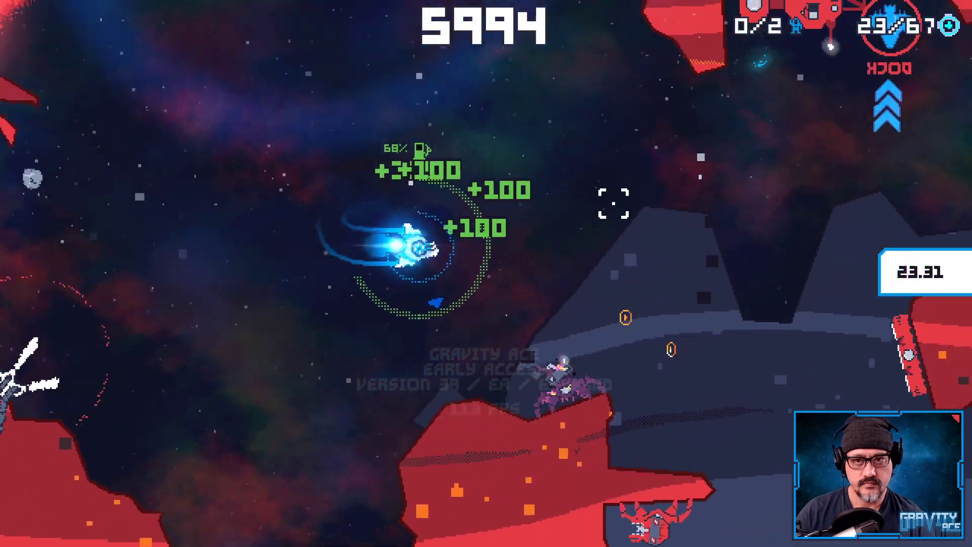
right_click(614, 169)
key(s)
key(s)
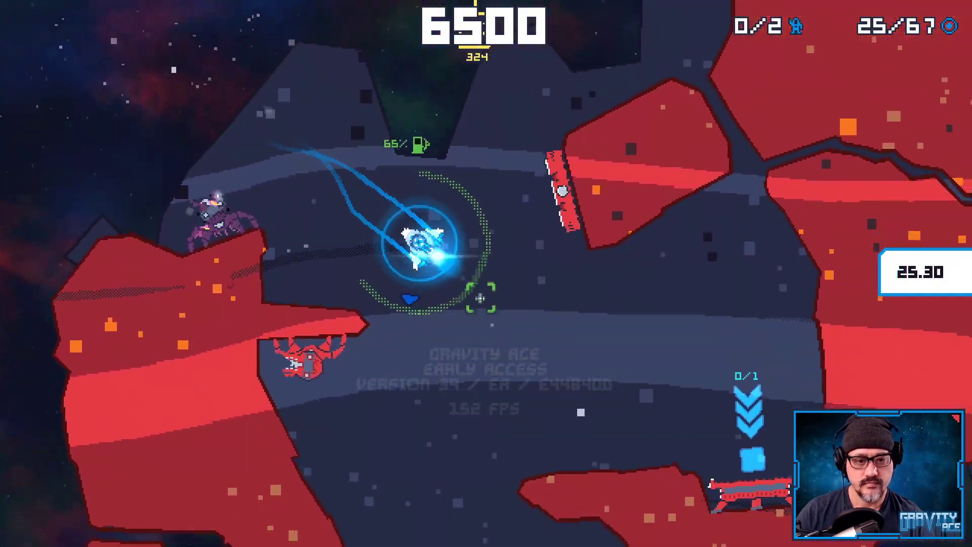
key(a)
drag(362, 255, 342, 201)
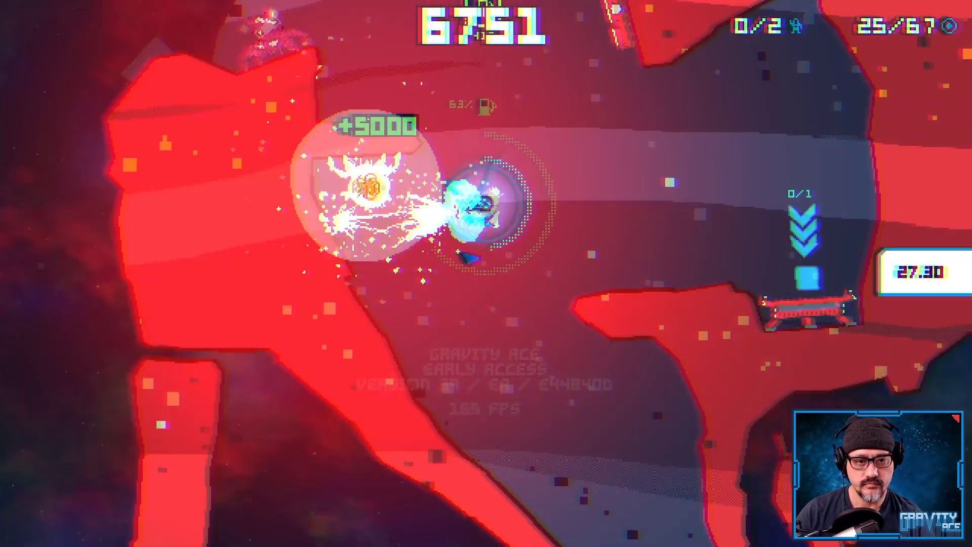
key(w)
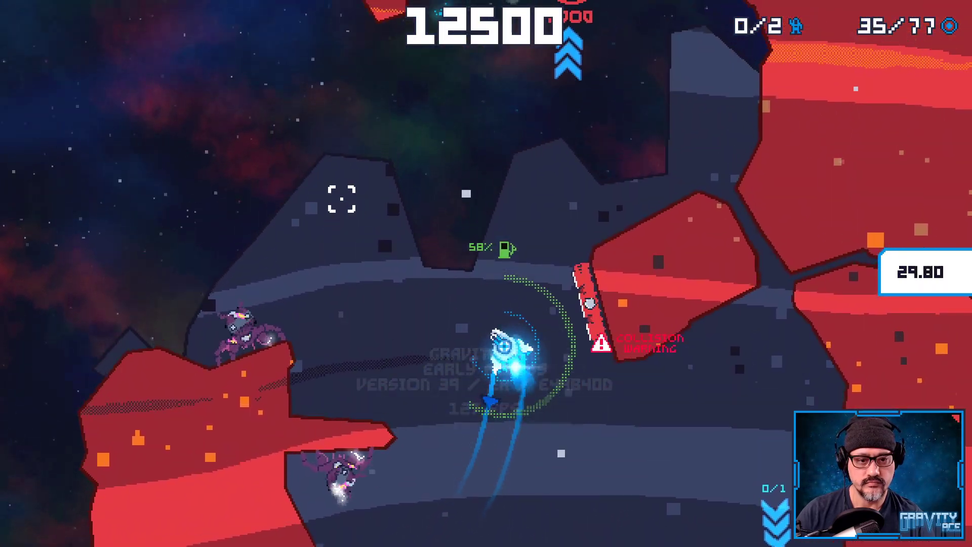
right_click(597, 348)
key(d)
key(s)
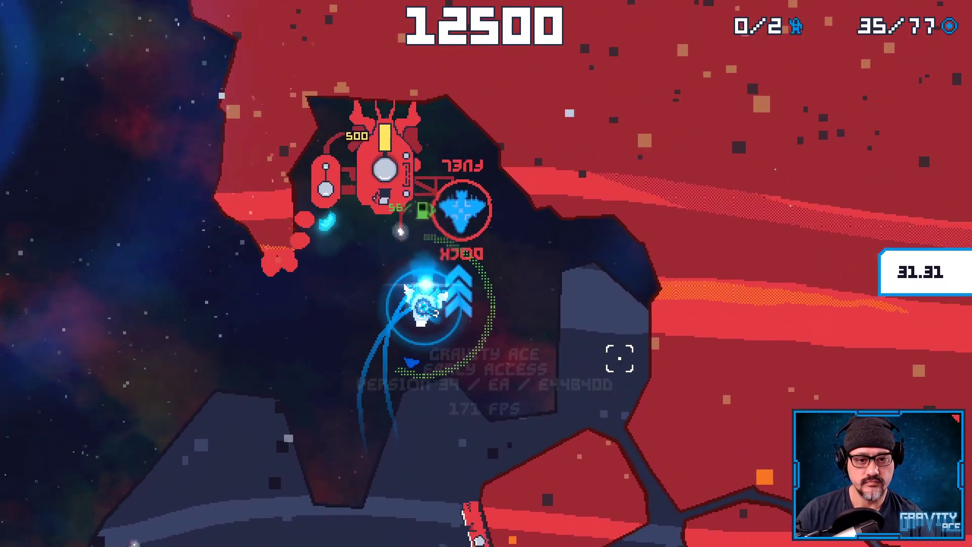
key(w)
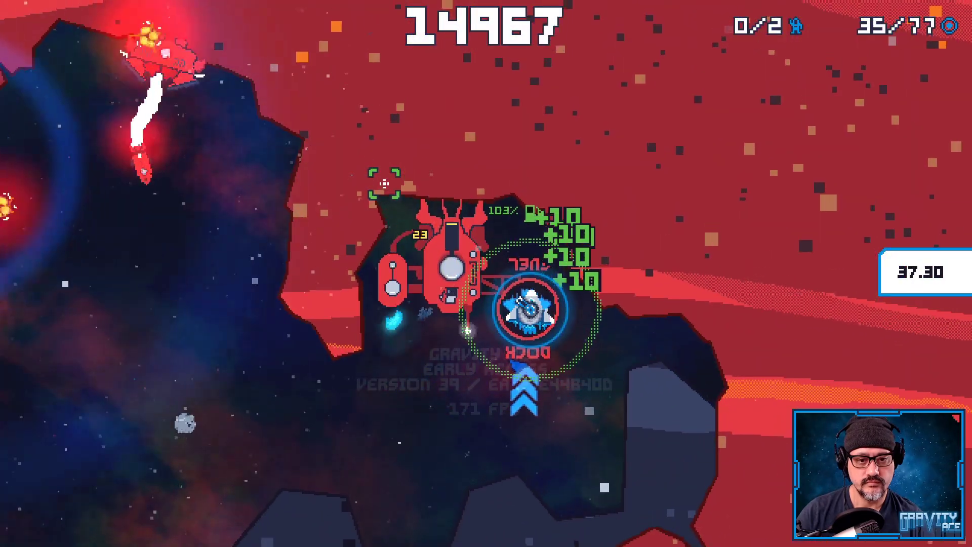
click(384, 183)
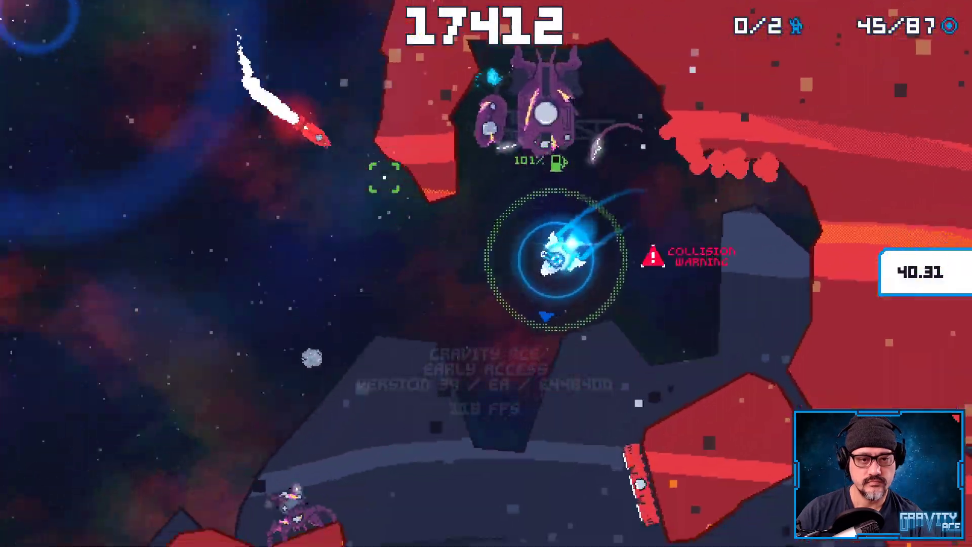
click(421, 39)
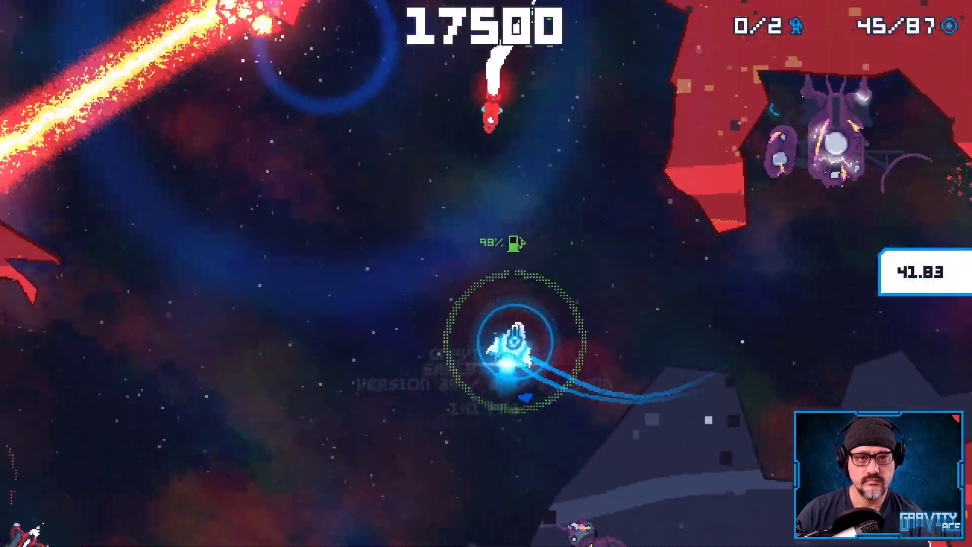
click(623, 109)
click(647, 129)
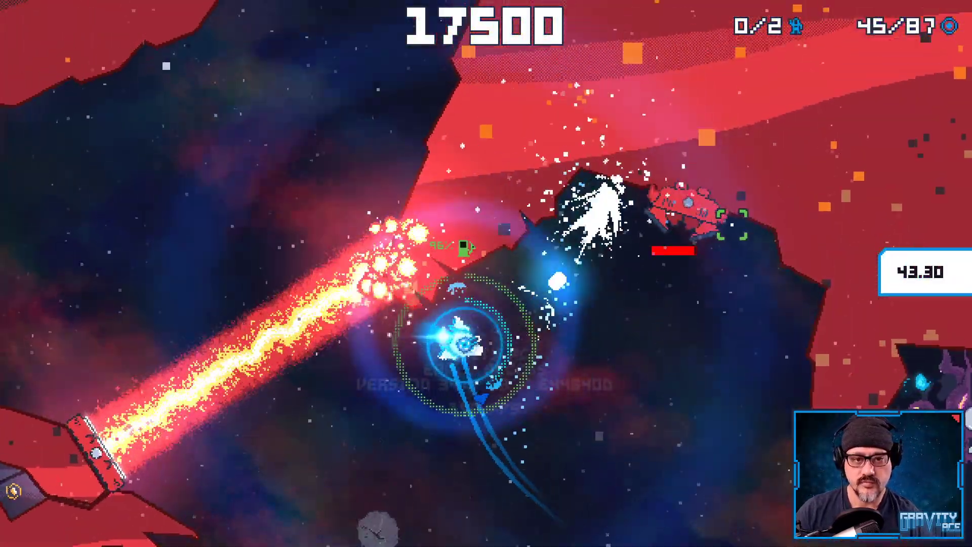
click(727, 221)
click(619, 94)
click(607, 81)
key(w)
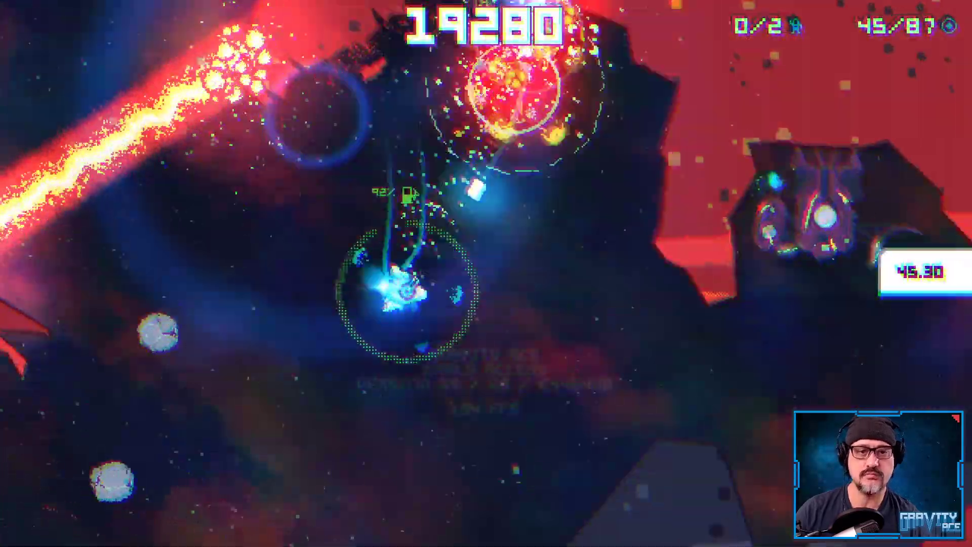
key(a)
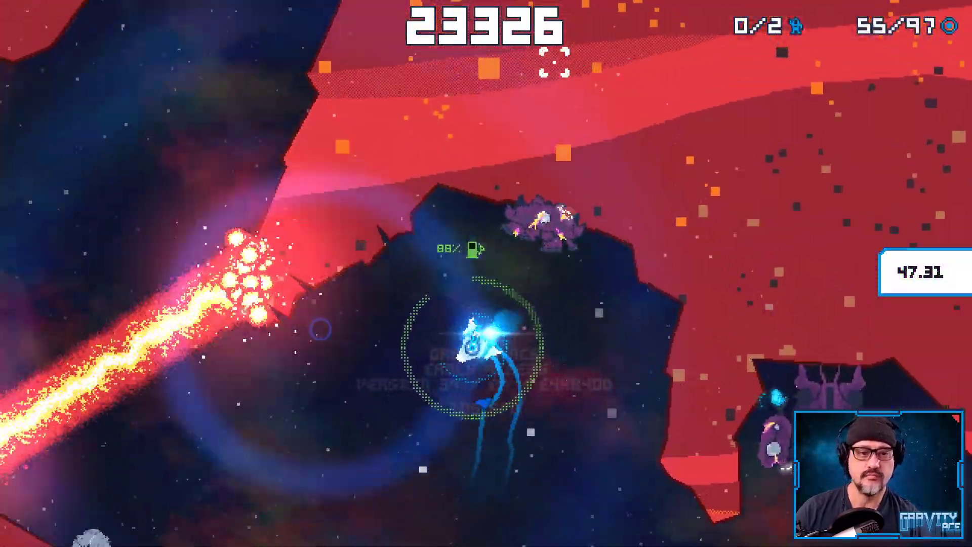
key(w)
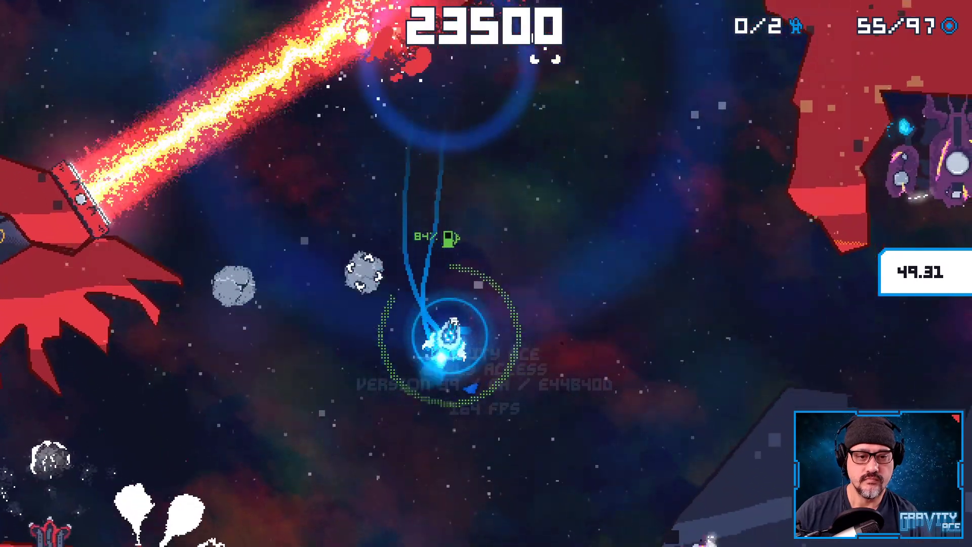
key(a)
key(w)
key(d)
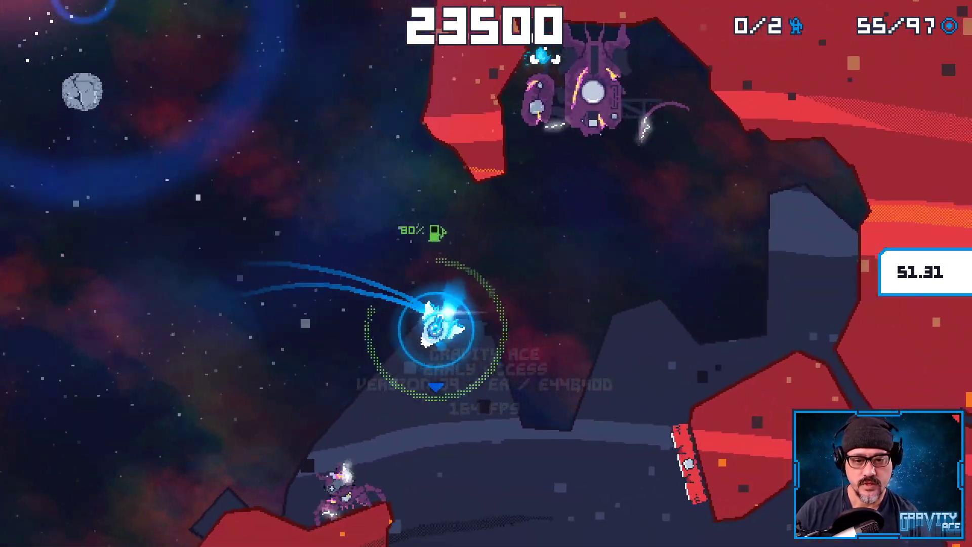
key(d)
key(w)
key(a)
key(w)
key(d)
key(w)
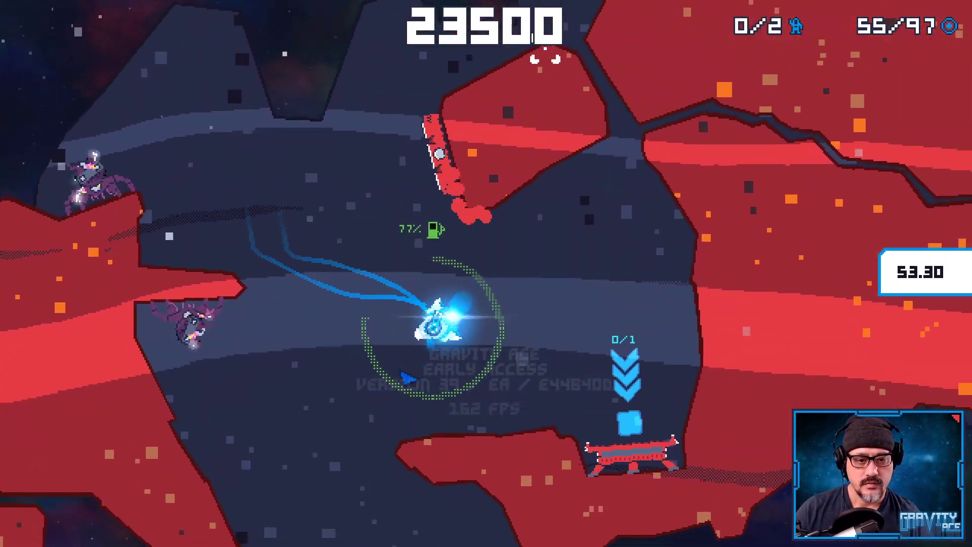
key(a)
key(a)
key(w)
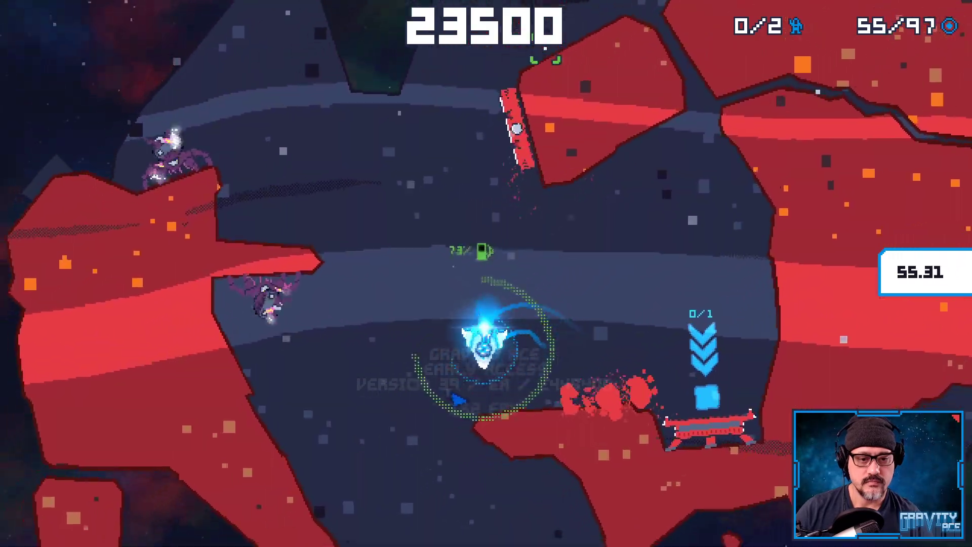
key(a)
key(a)
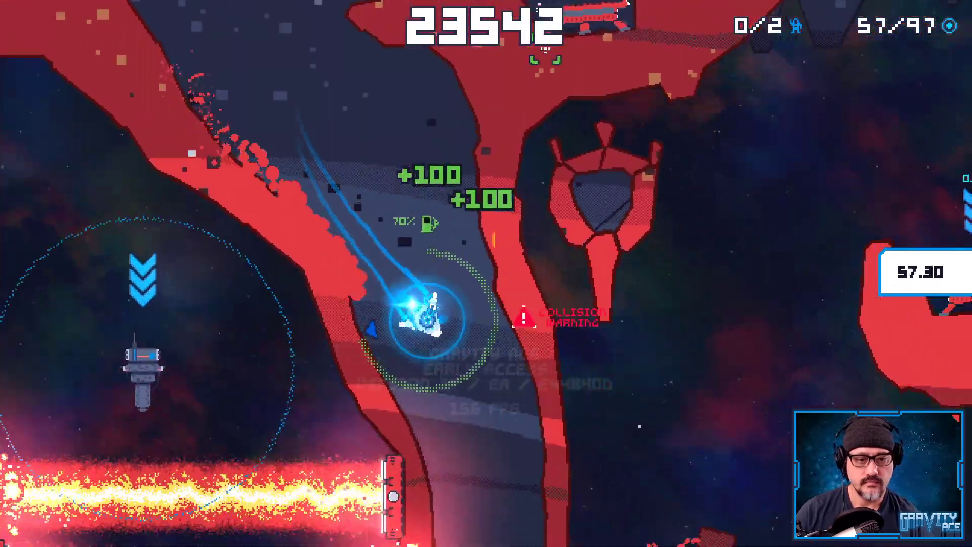
key(w)
key(w)
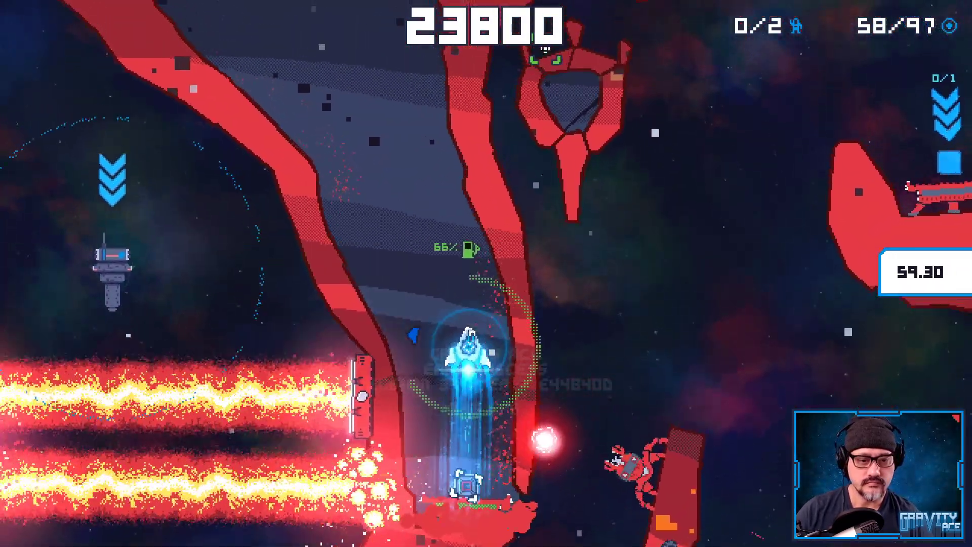
key(w)
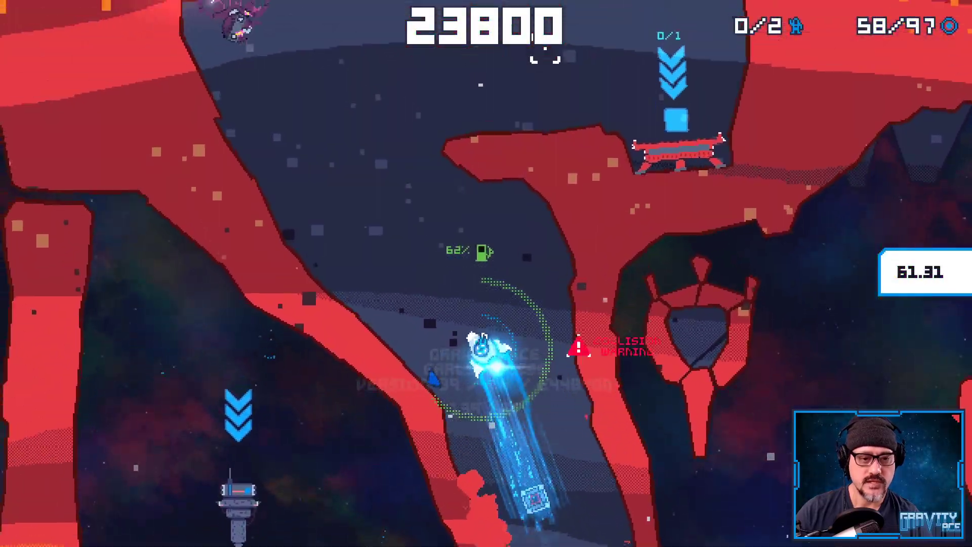
key(d)
key(w)
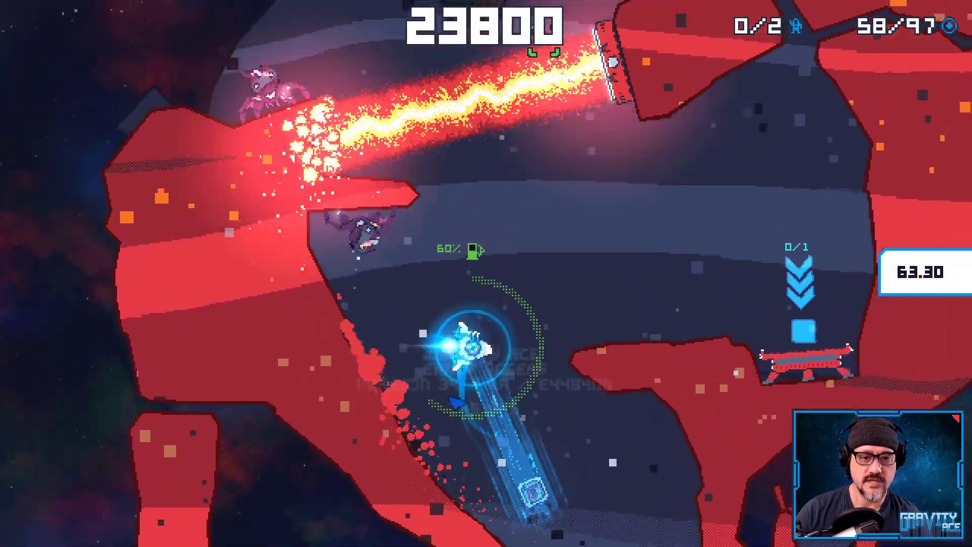
key(d)
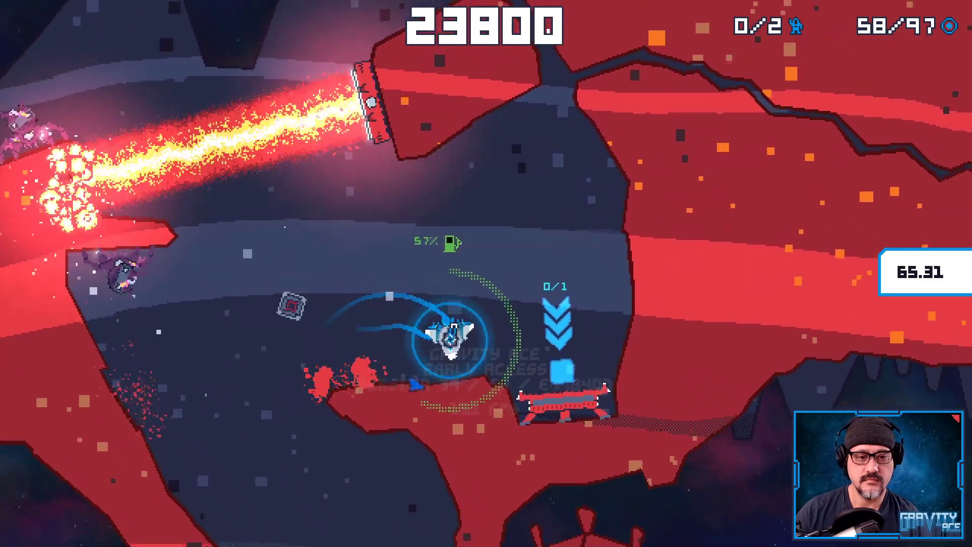
key(w)
key(d)
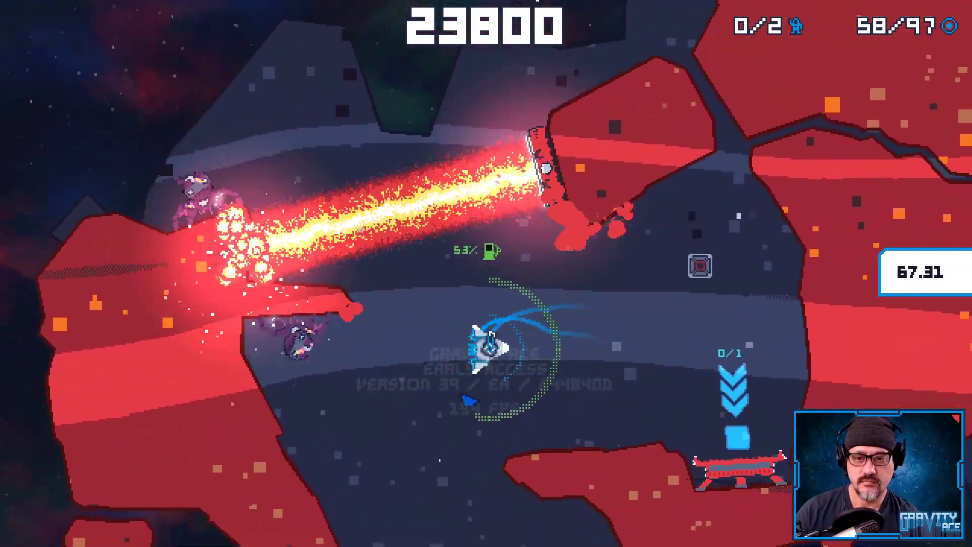
key(w)
key(a)
key(w)
key(w)
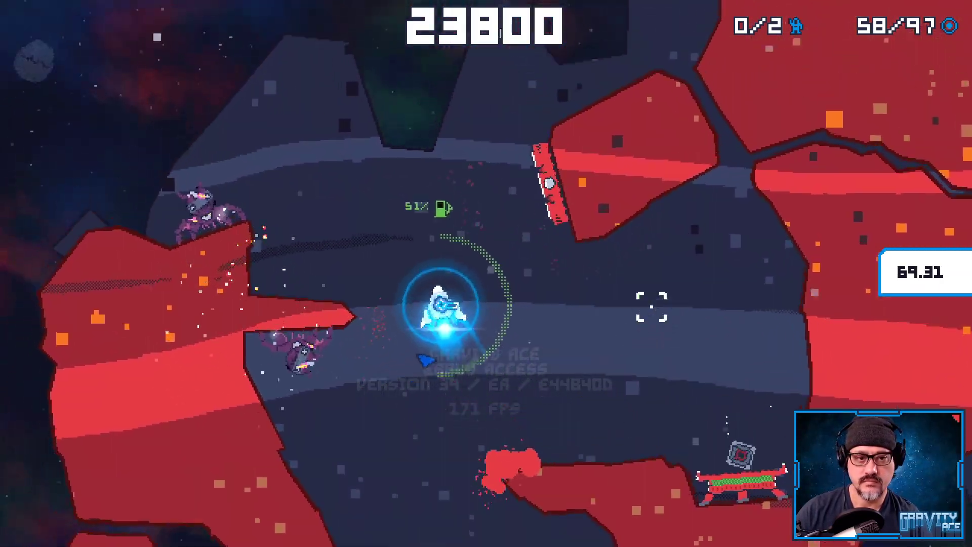
key(a)
key(w)
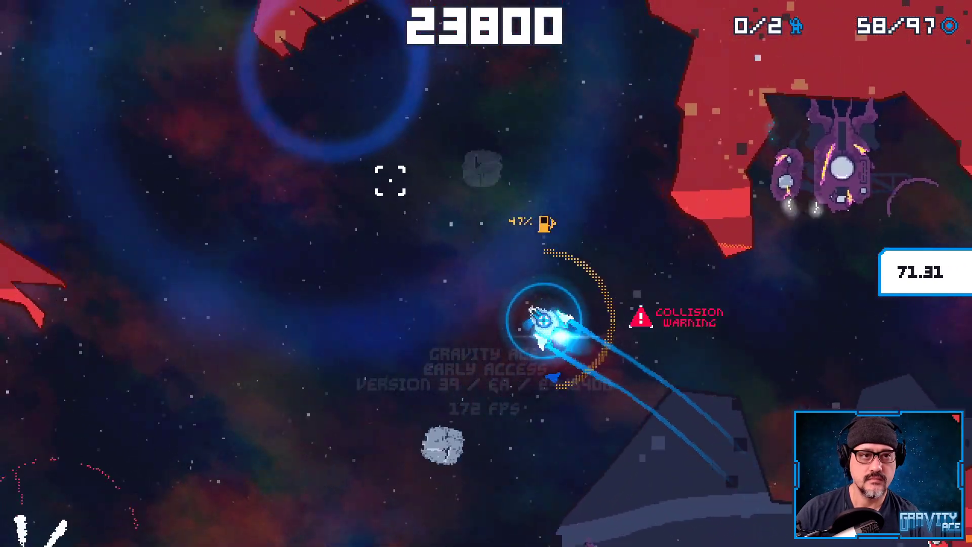
key(d)
key(w)
key(a)
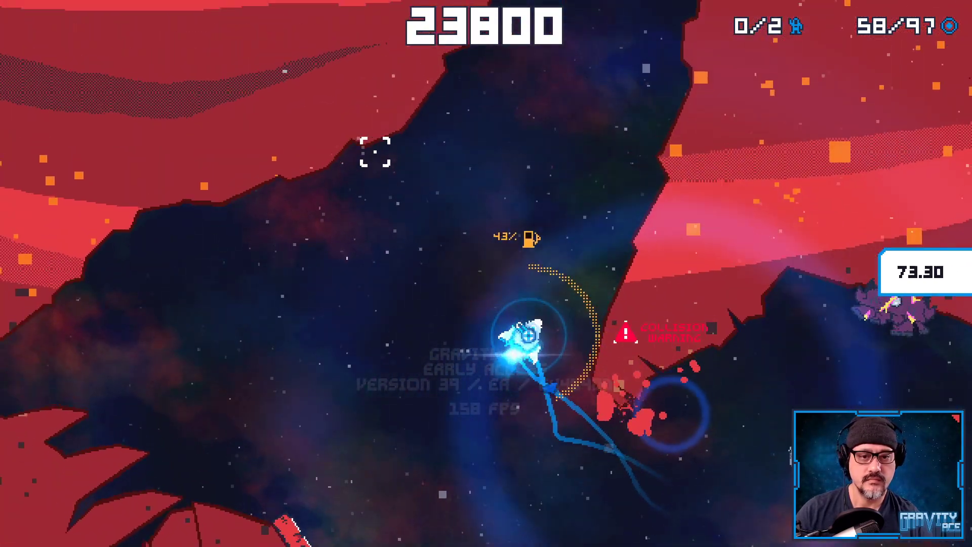
key(w)
key(a)
key(w)
key(w)
key(a)
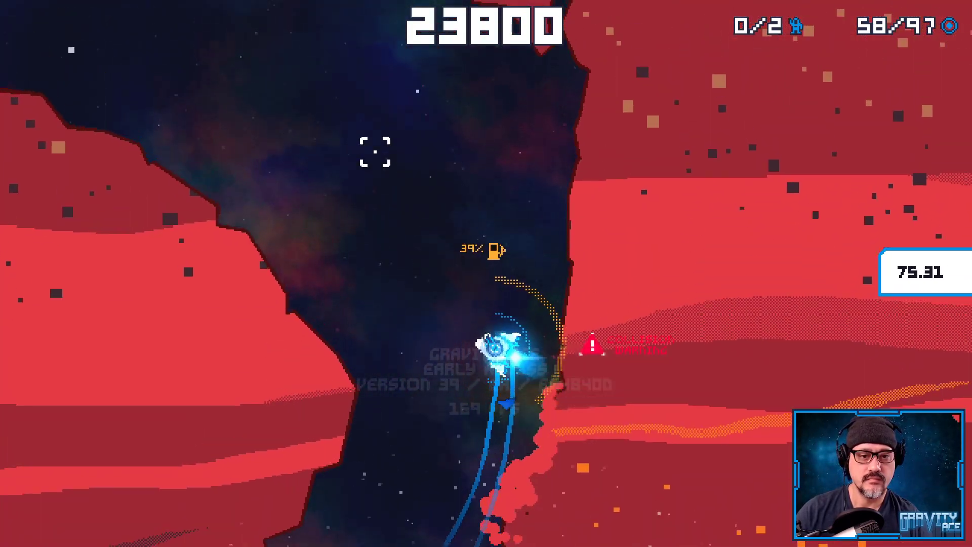
Fly the ship up out of the narrow shaft and west through the cavern with hanging rocks.
key(d)
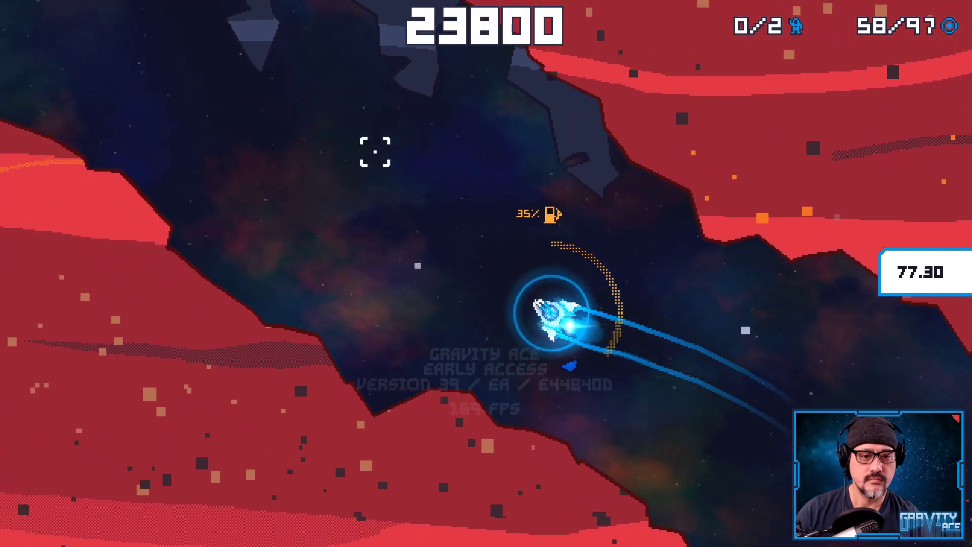
key(w)
key(a)
key(d)
key(w)
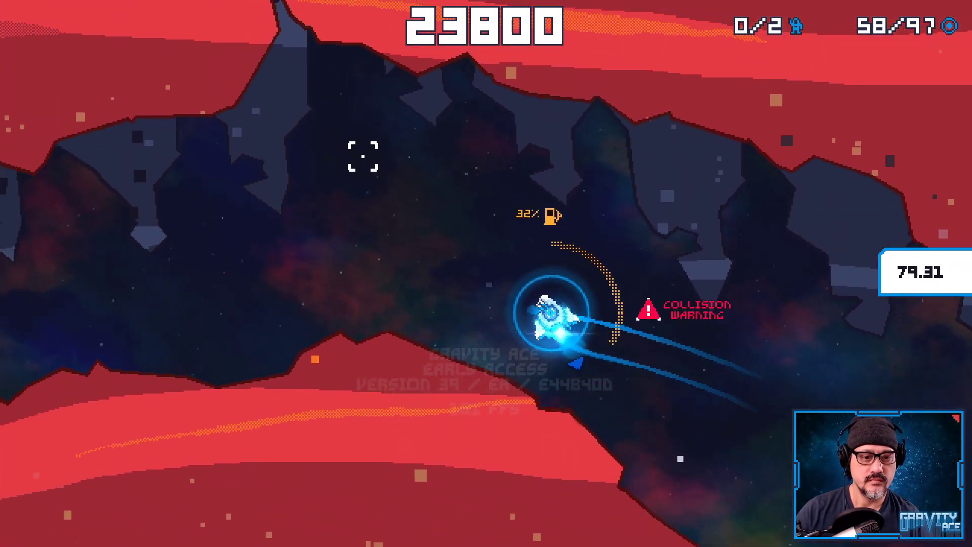
key(a)
key(w)
Shoot down the red enemy drones in the cavern while dodging their fire.
click(229, 278)
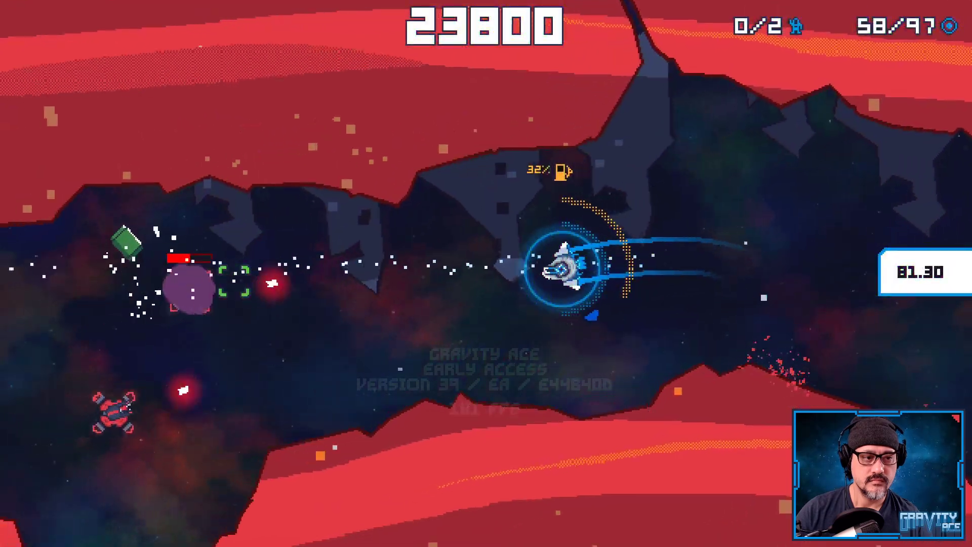
click(273, 296)
key(w)
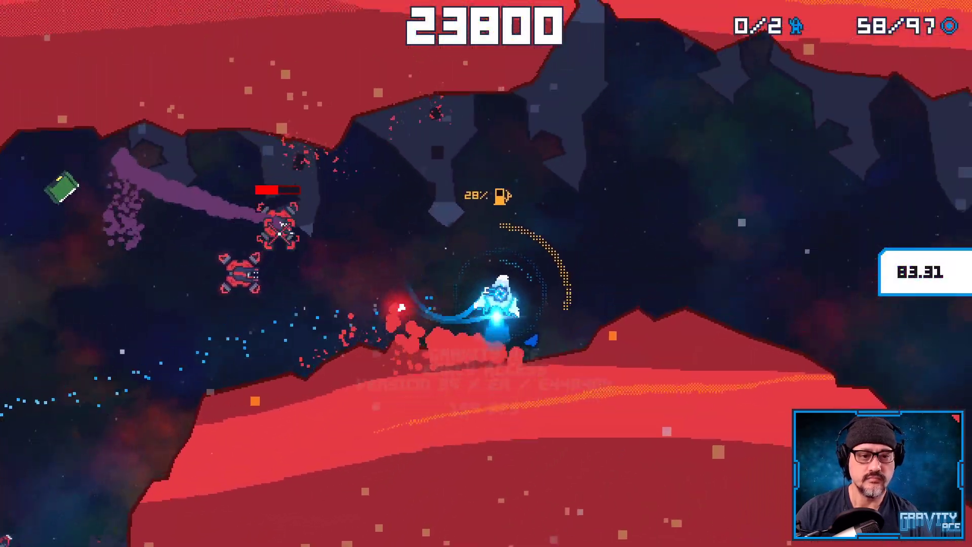
key(d)
click(250, 303)
click(242, 304)
click(222, 314)
key(w)
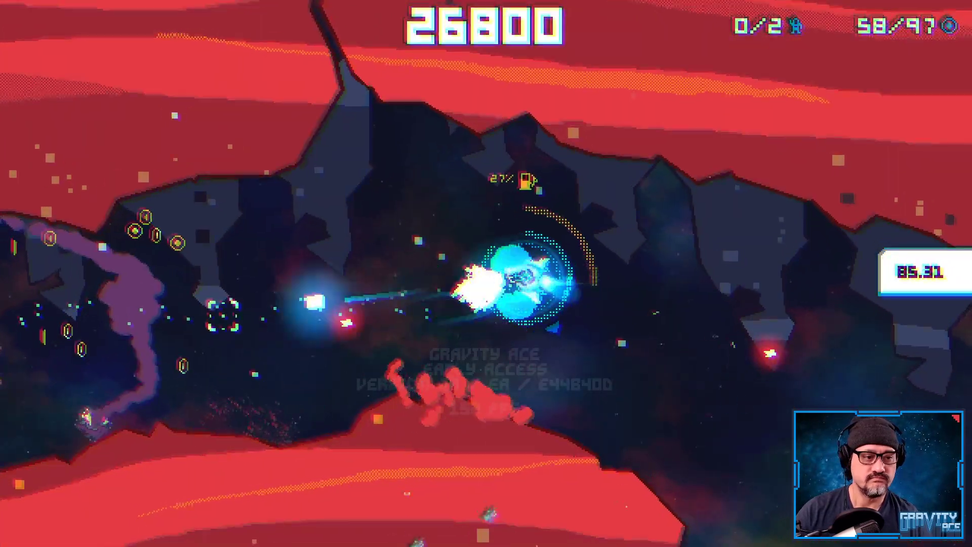
Collect the coins dropped by the destroyed drones at the cavern's western end.
key(a)
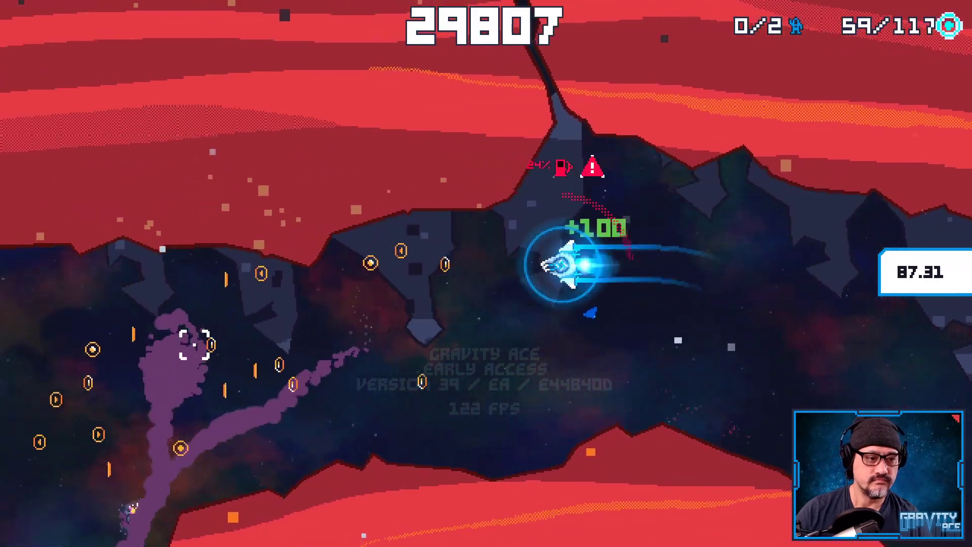
key(w)
key(a)
key(w)
key(d)
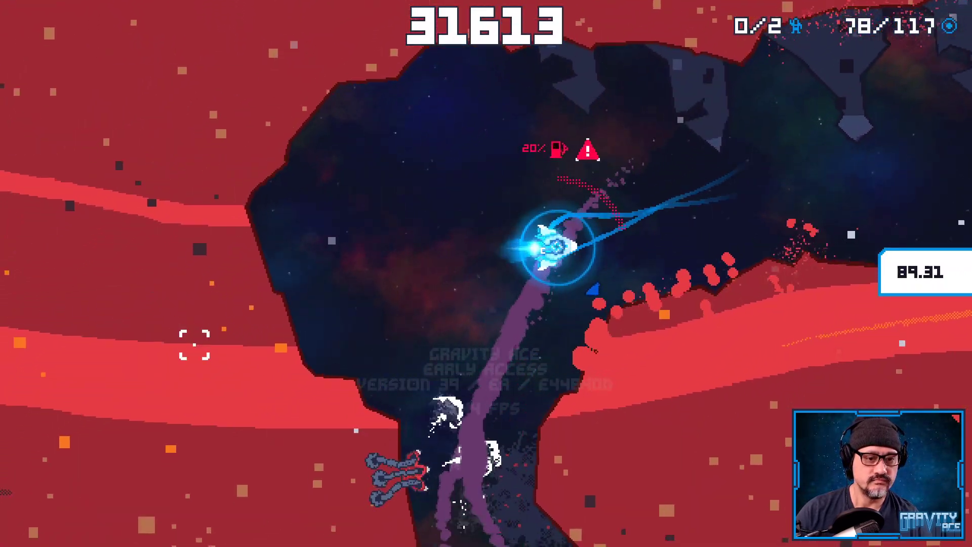
Descend the dark shaft past the wall turrets into the lower cavern, collecting the coins on the way.
key(w)
key(a)
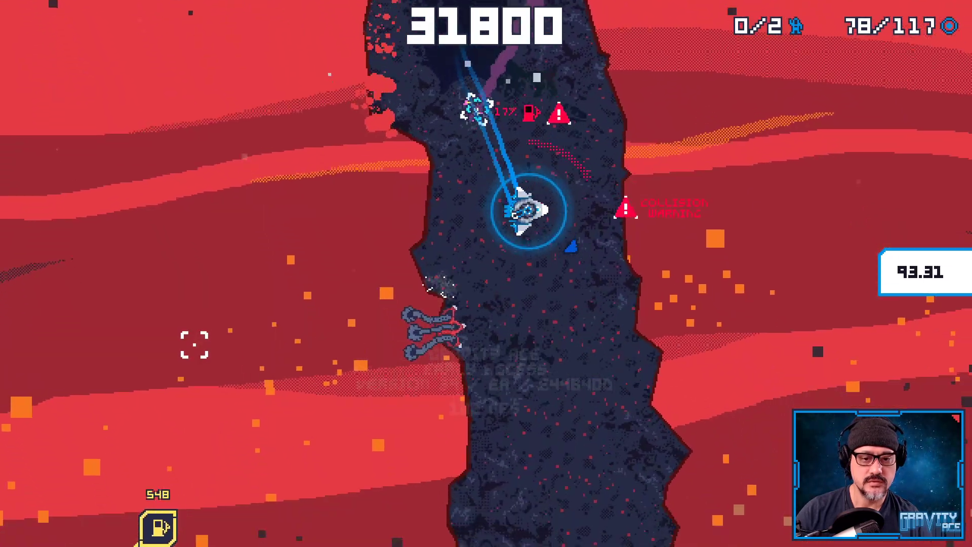
key(a)
key(w)
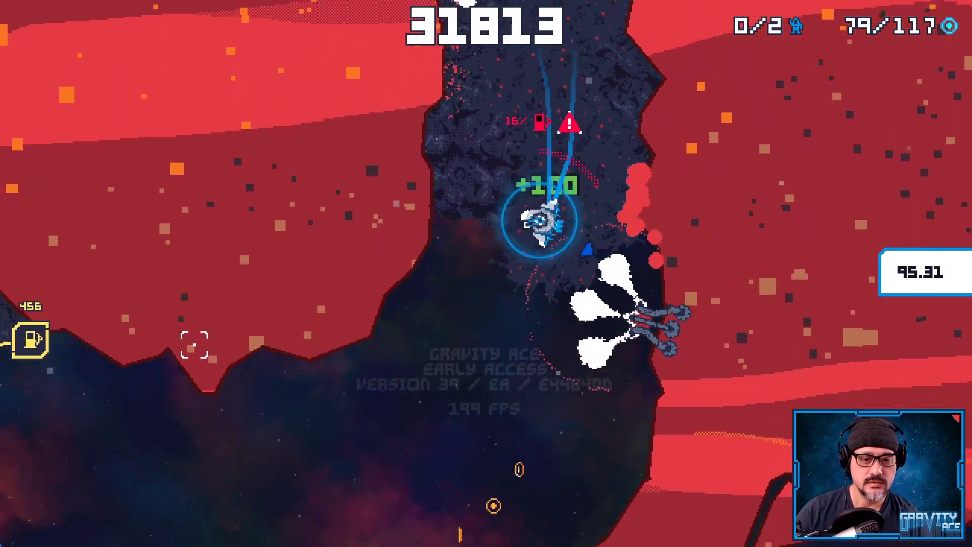
key(w)
key(d)
key(w)
key(w)
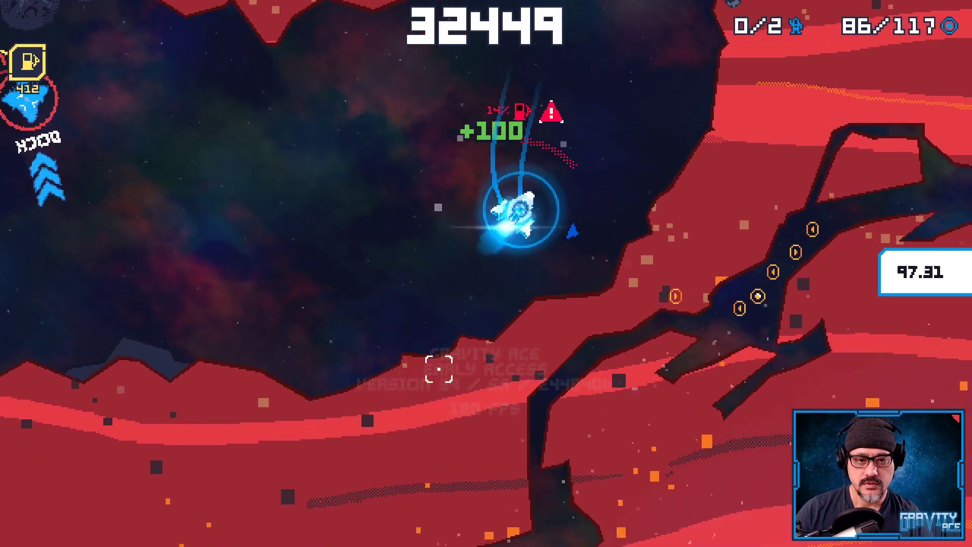
Collect the coins near the lower cavern's eastern rock wall and turn the ship back west.
key(a)
key(d)
key(d)
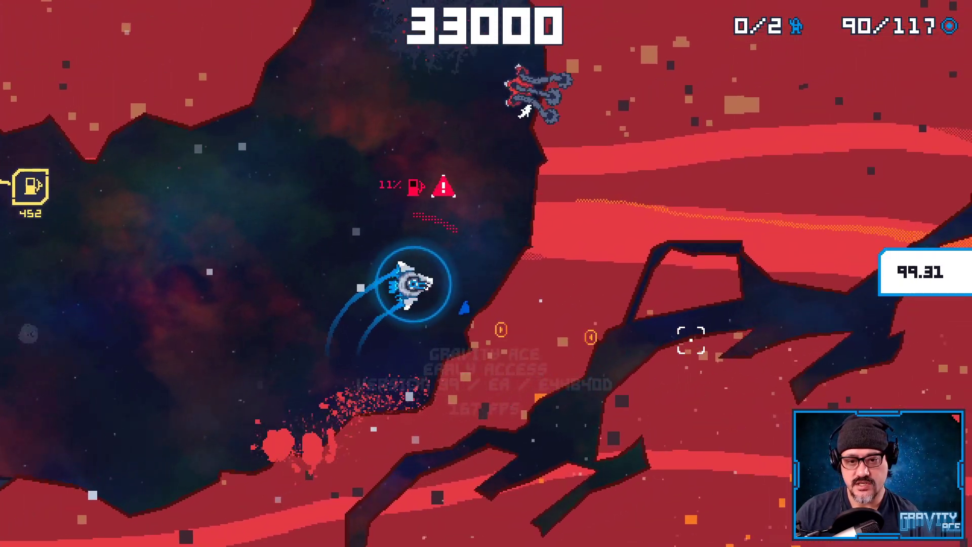
key(w)
key(a)
Fly west to the red fuel station and dock the ship to refuel.
key(w)
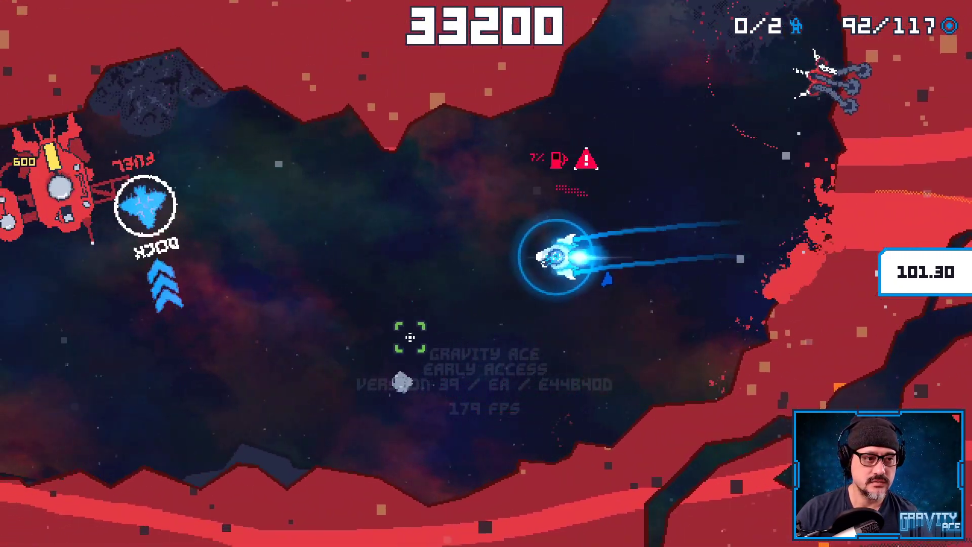
key(d)
key(w)
key(d)
key(w)
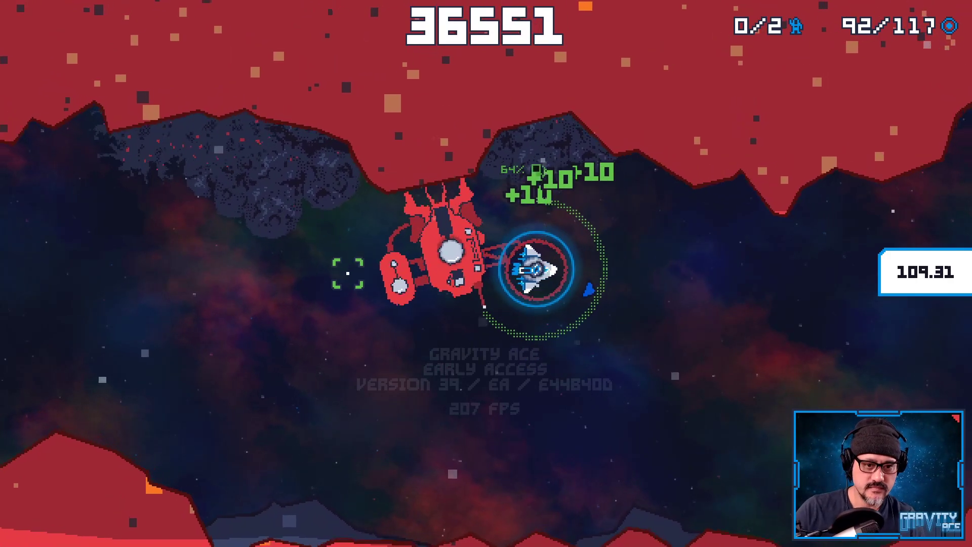
Shoot the fuel station, collect its coins and attack the drones further west.
click(406, 236)
key(a)
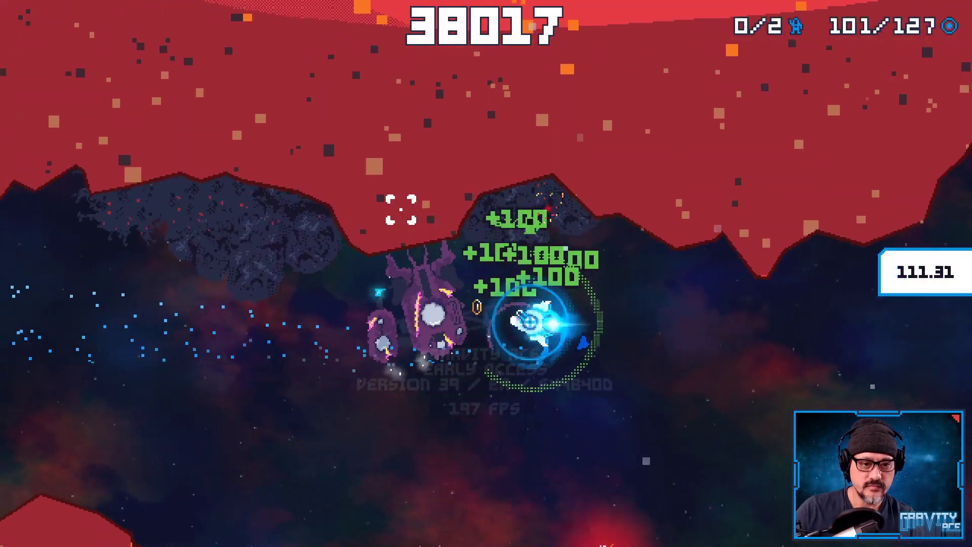
click(395, 285)
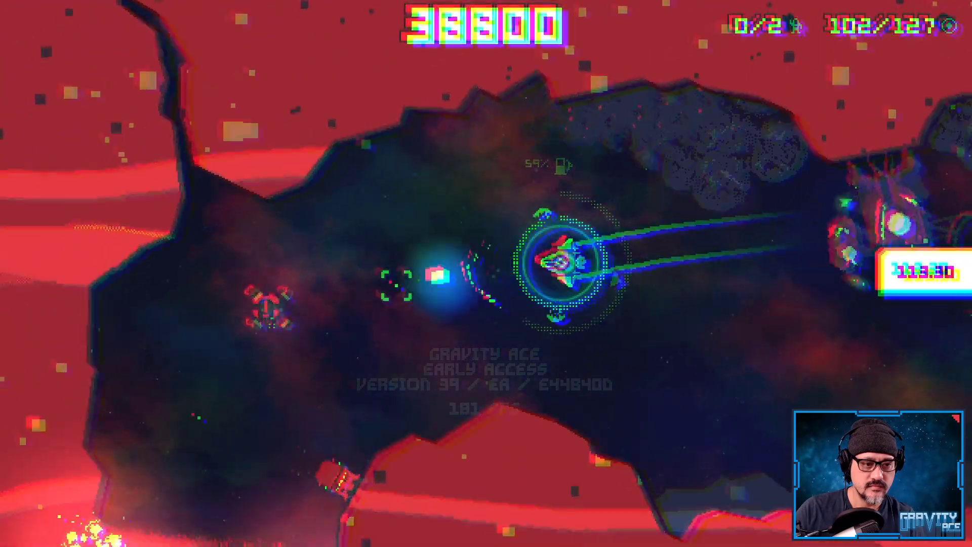
key(w)
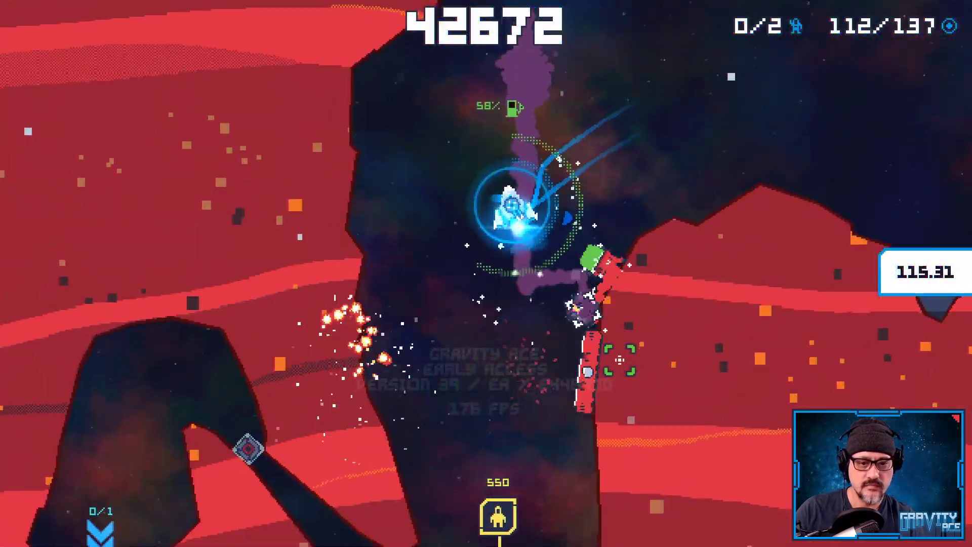
Try to fly down the western shaft to the horizontal laser barrier.
key(d)
key(w)
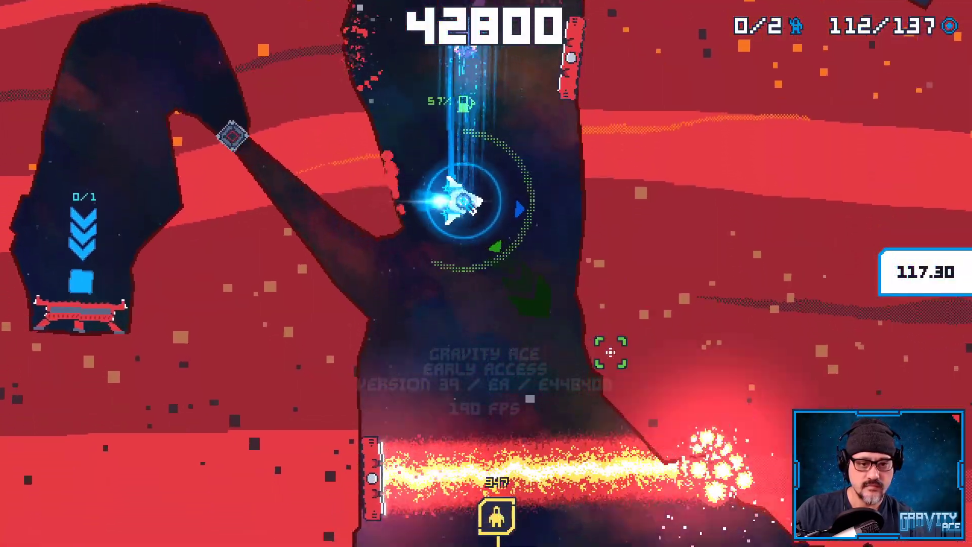
key(w)
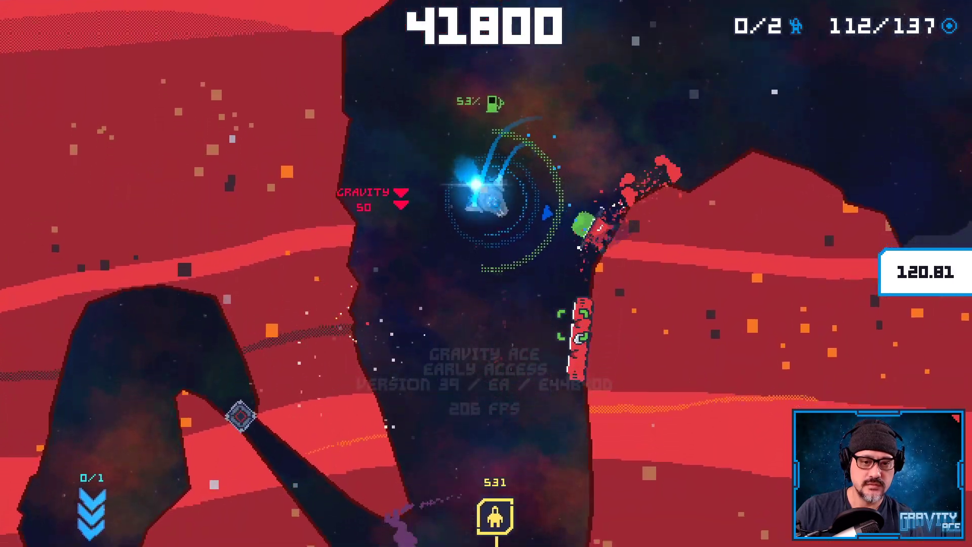
Descend between the laser barriers and shoot the metal crate toward the landing pad in the side chamber.
key(w)
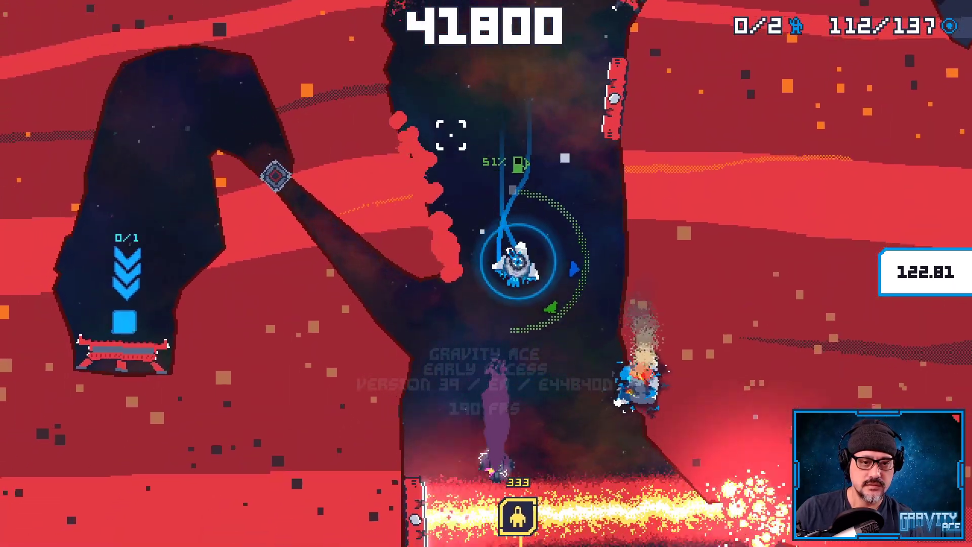
key(w)
key(w)
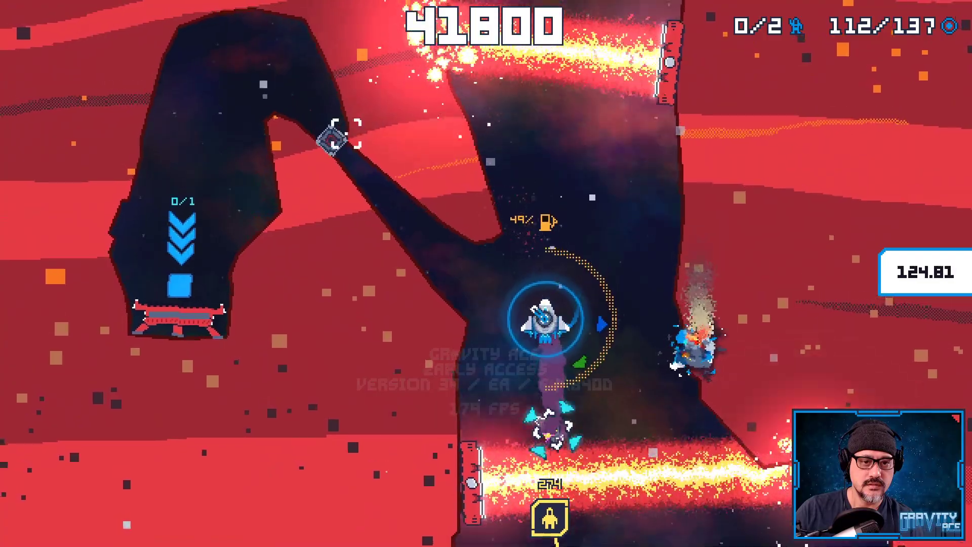
click(346, 134)
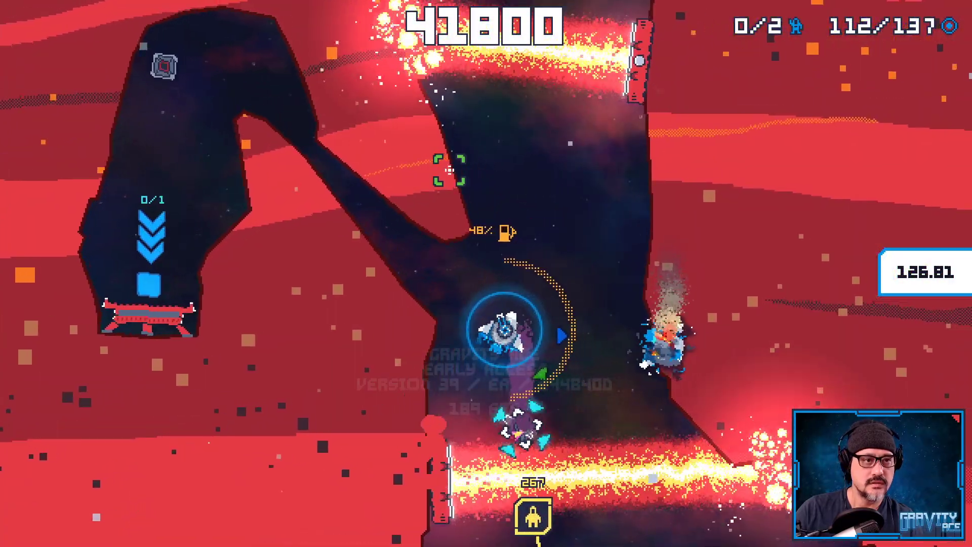
key(w)
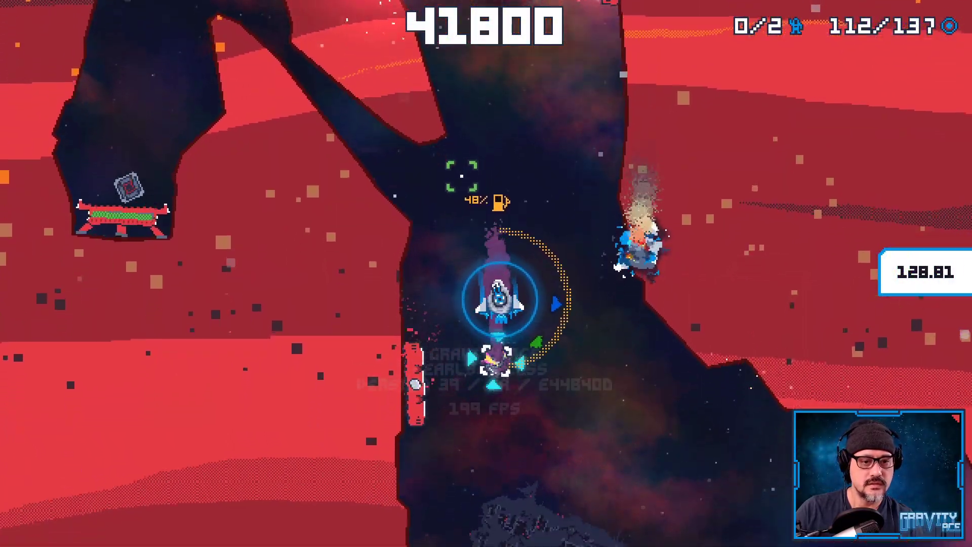
Fly to the bottom of the shaft and rescue the stranded astronaut beside the wreckage.
key(d)
key(w)
key(w)
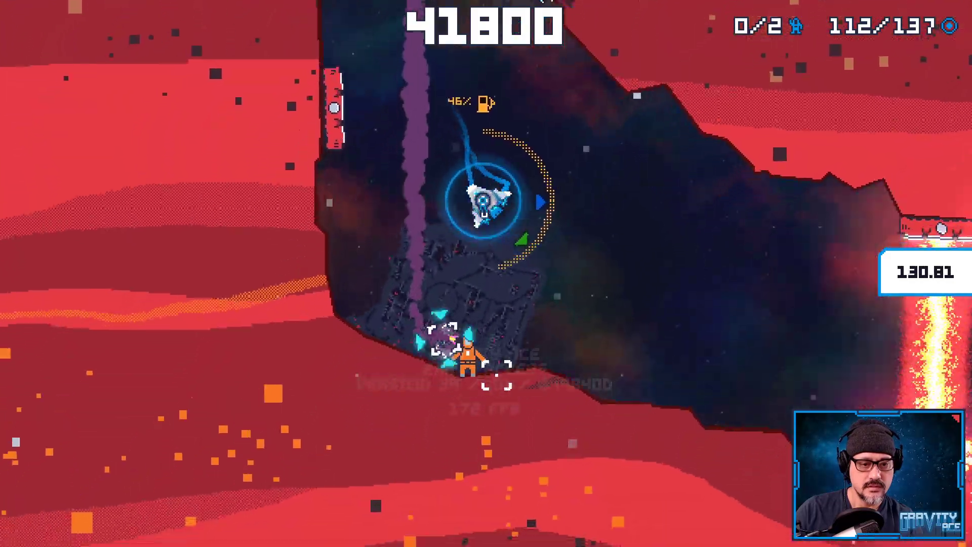
key(w)
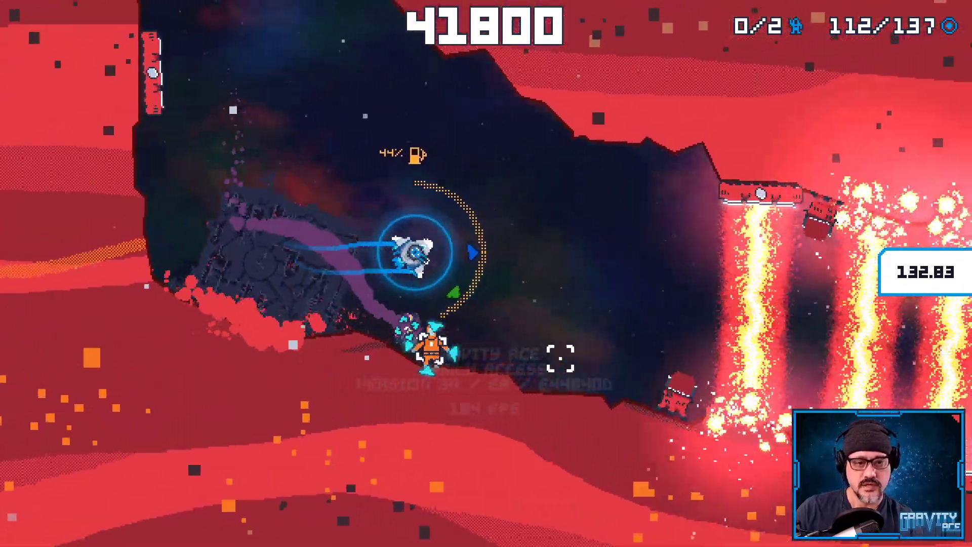
key(w)
key(a)
key(d)
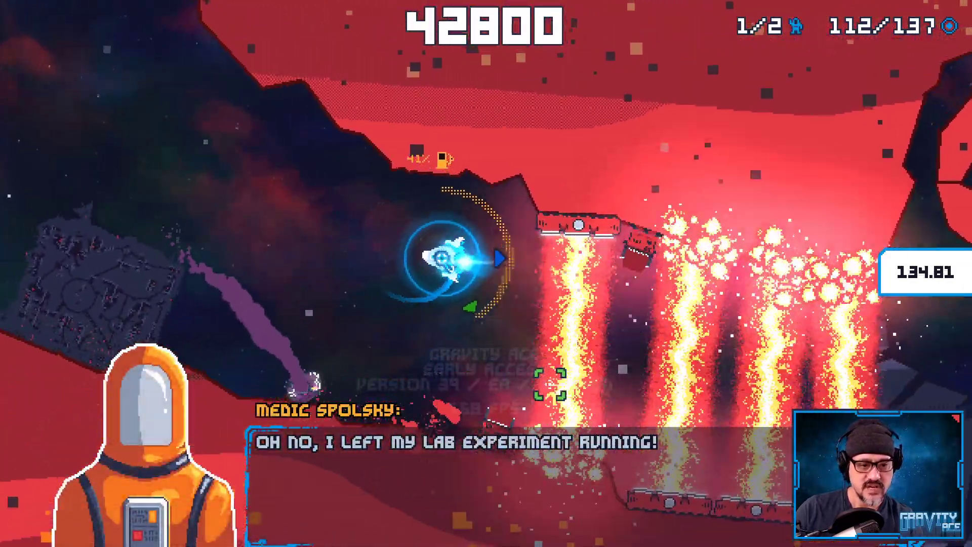
Fly east past the vertical laser beams into the large cavern with the fractured rocks.
click(546, 385)
key(w)
click(565, 165)
key(w)
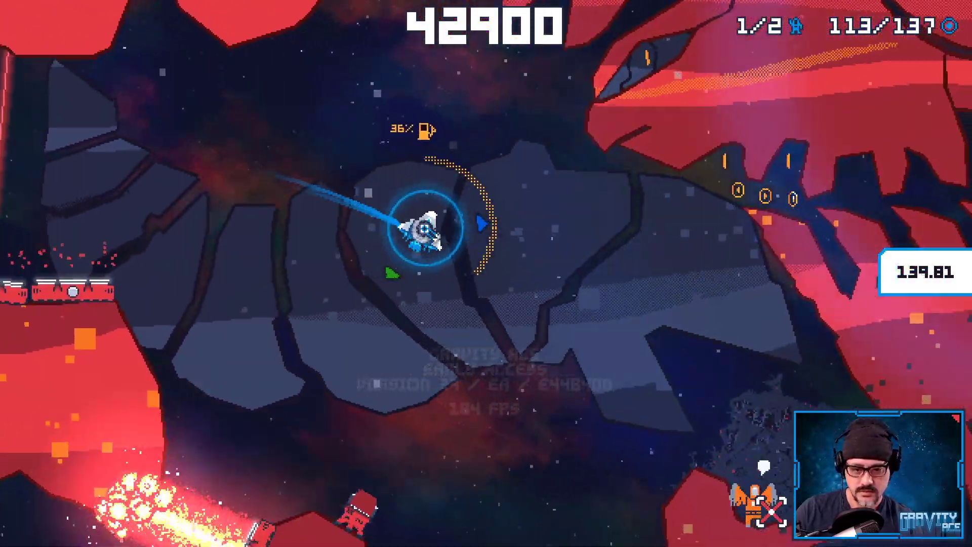
Shoot at the turret on the floating rock that carries the laser emitters.
key(a)
key(w)
click(381, 460)
key(d)
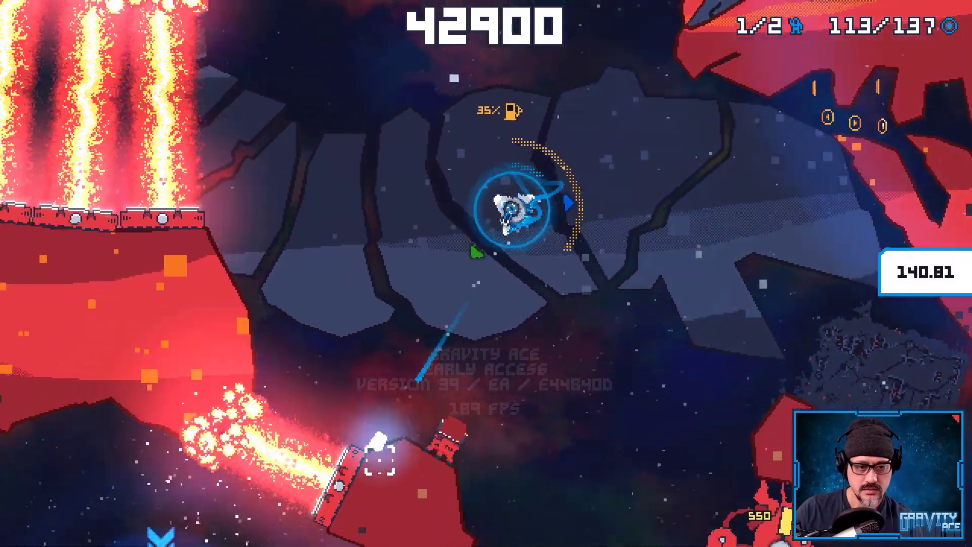
key(w)
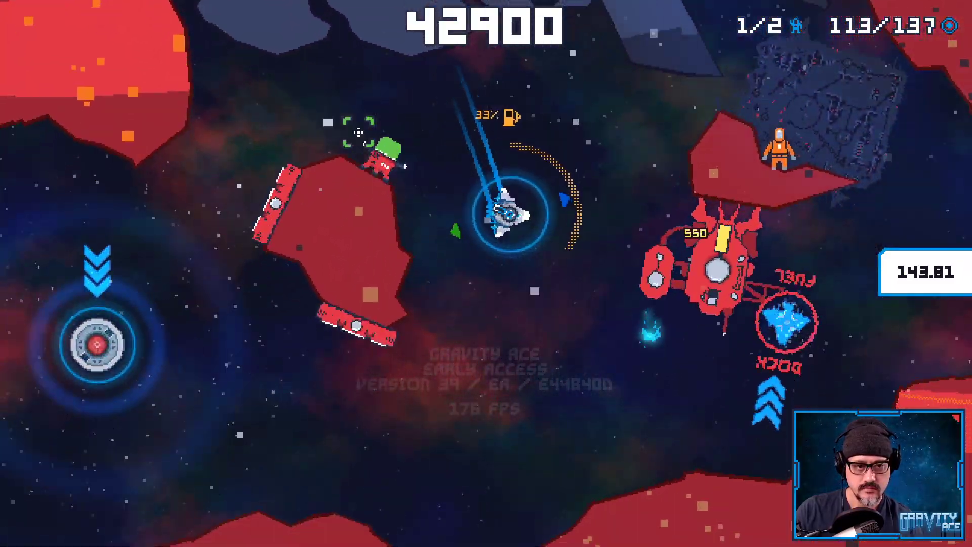
key(a)
click(382, 102)
key(w)
click(383, 102)
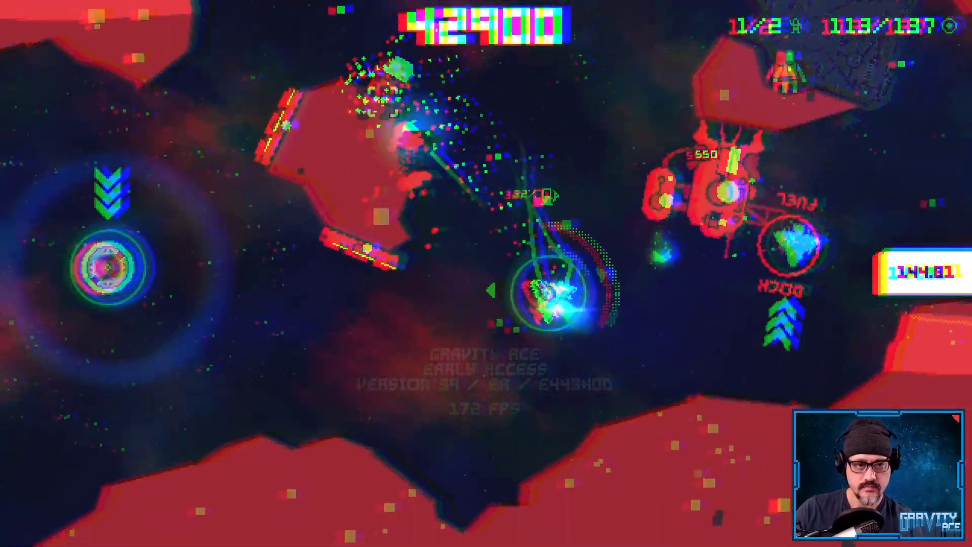
Fly west to the round glowing device and attach it to the ship with the tractor beam.
key(w)
key(d)
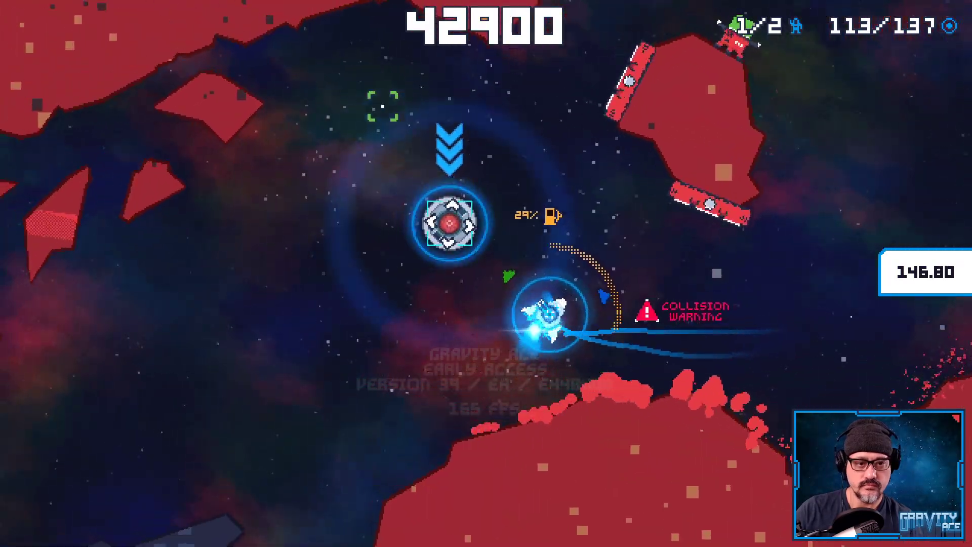
key(w)
key(d)
key(w)
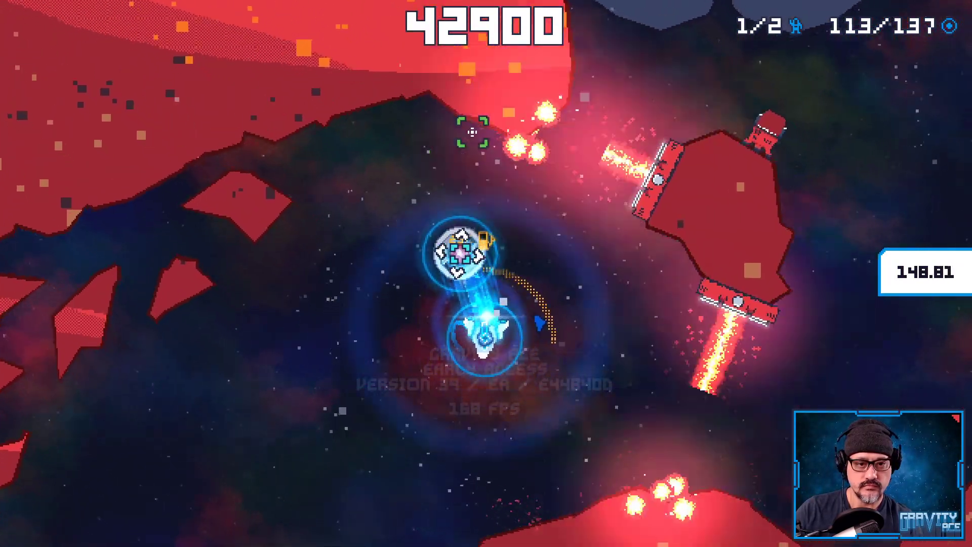
key(d)
key(w)
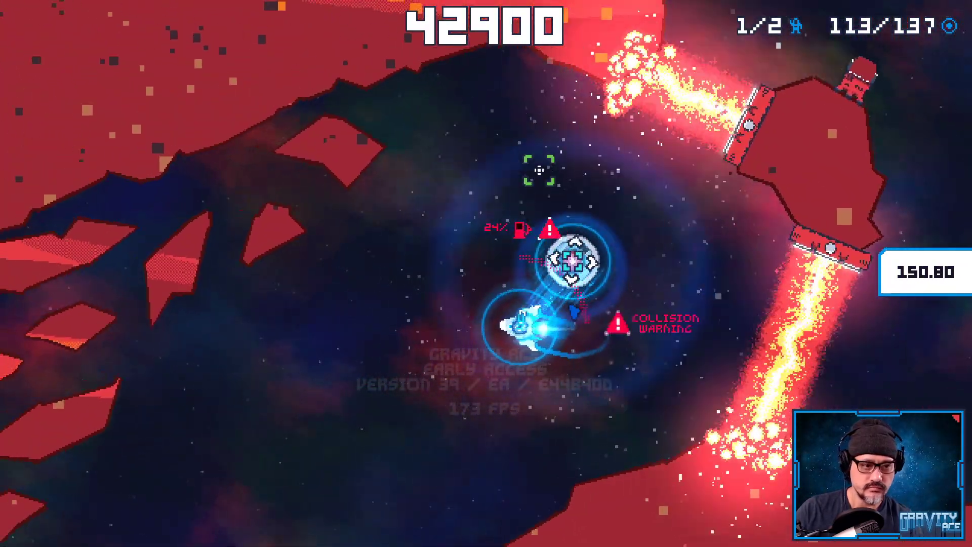
Tow the glowing device southwest away from the floating rock with the laser emitters.
key(a)
key(d)
key(w)
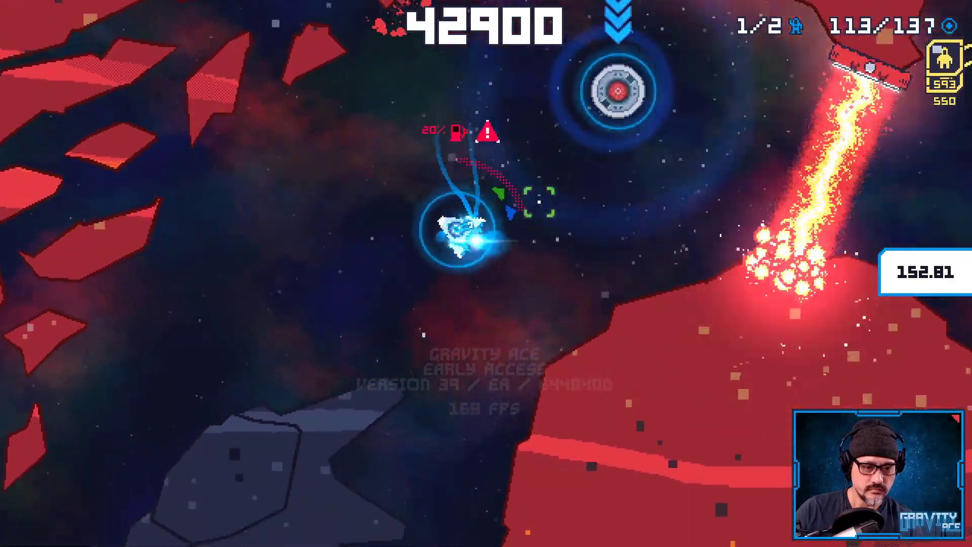
key(w)
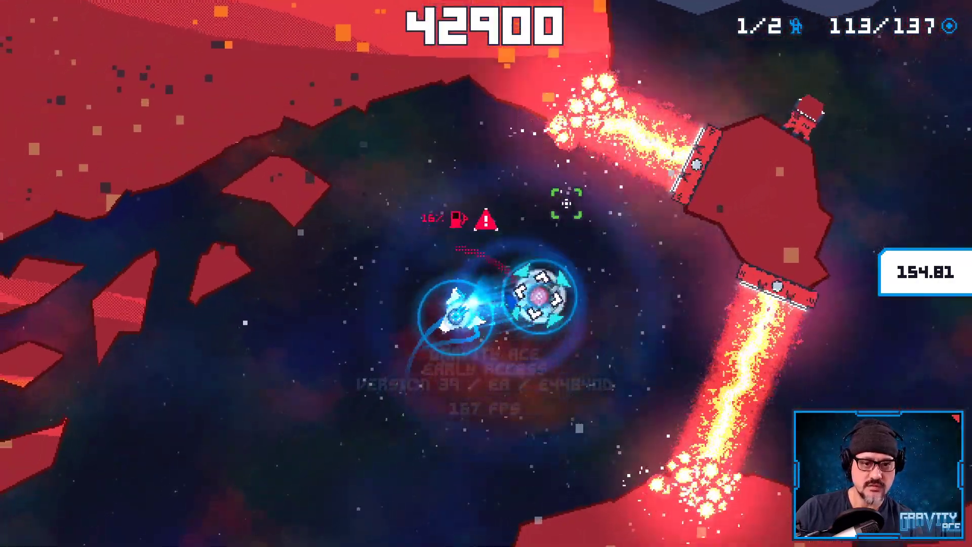
key(w)
key(d)
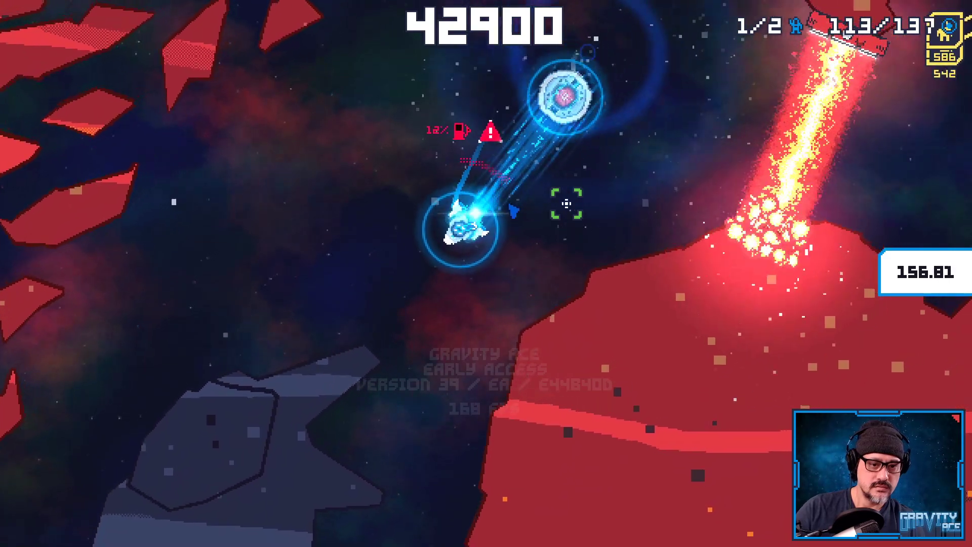
Tow the device down through the gap between the large grey rock and the red cavern wall.
key(d)
key(w)
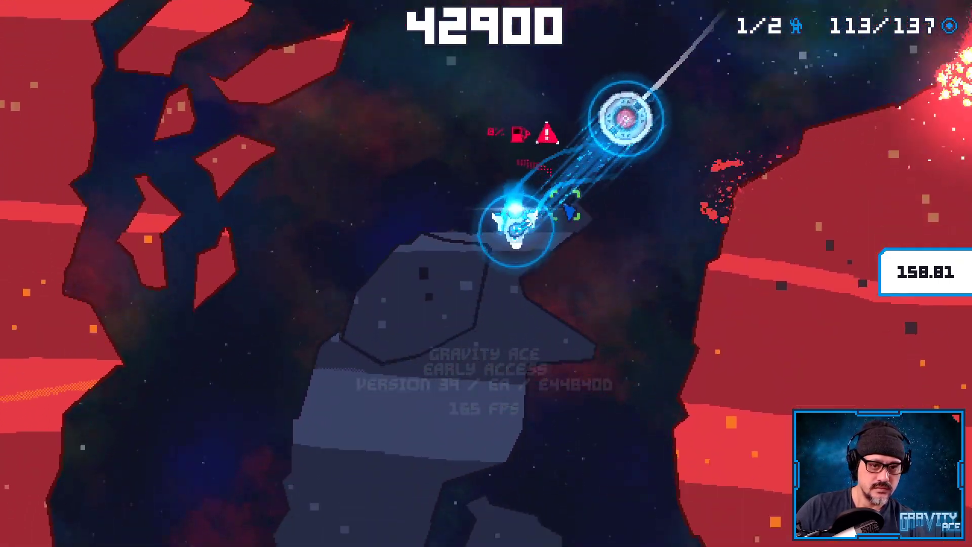
key(d)
key(w)
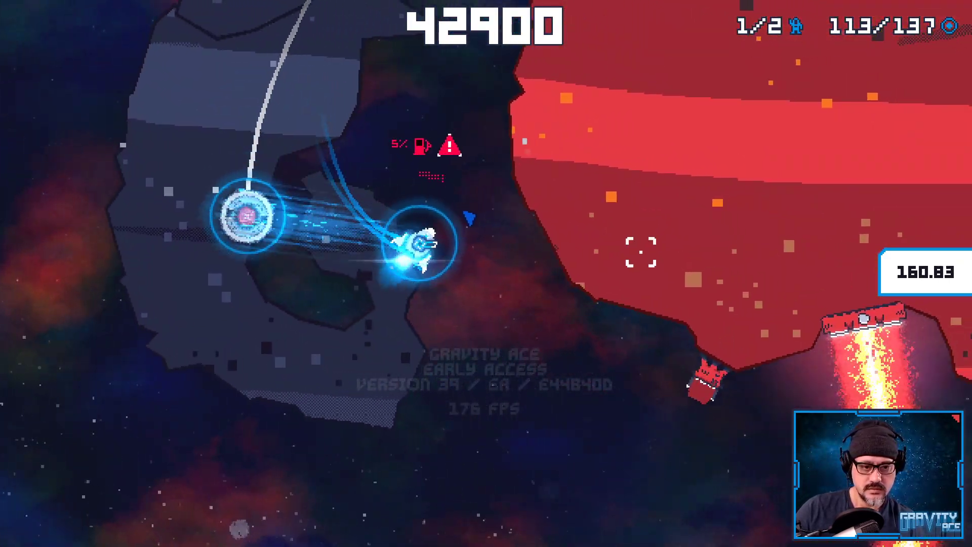
Shoot the ceiling switch beside the laser emitter below the grey rock and tow the device east past it.
key(w)
key(a)
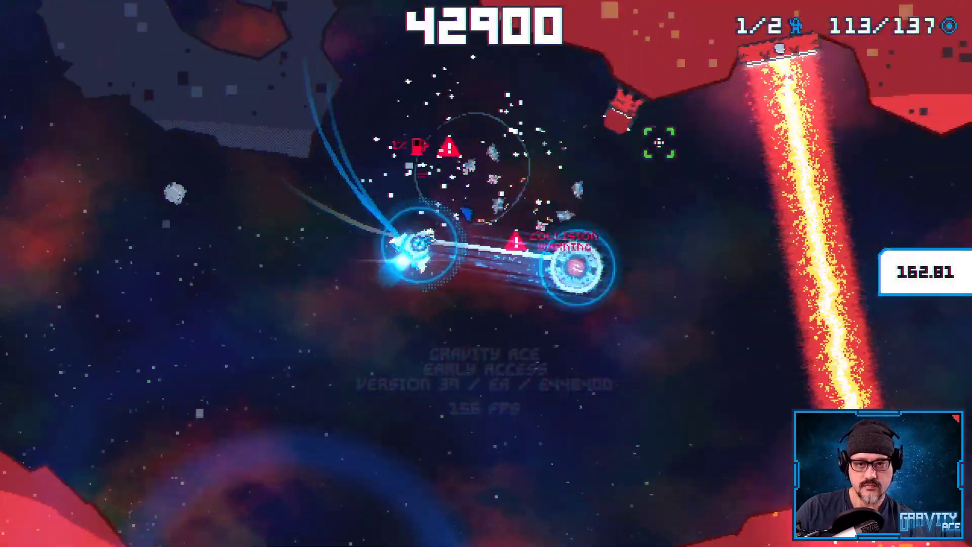
click(477, 74)
key(w)
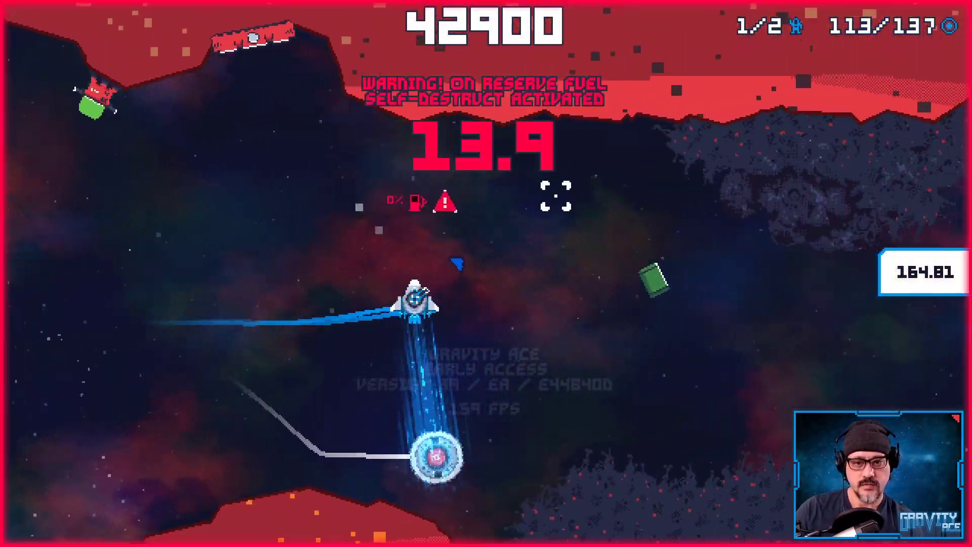
Fly east between the dark overgrown rocks with the device in tow and collect the floating green canister.
key(d)
key(w)
key(d)
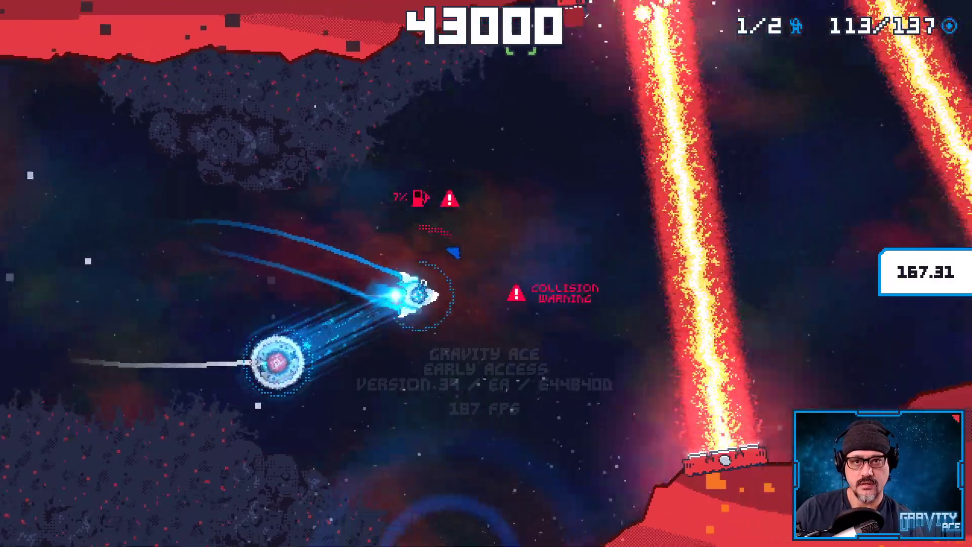
Shoot the ceiling switch of the first laser beam blocking the eastern passage.
key(a)
click(471, 49)
key(w)
key(a)
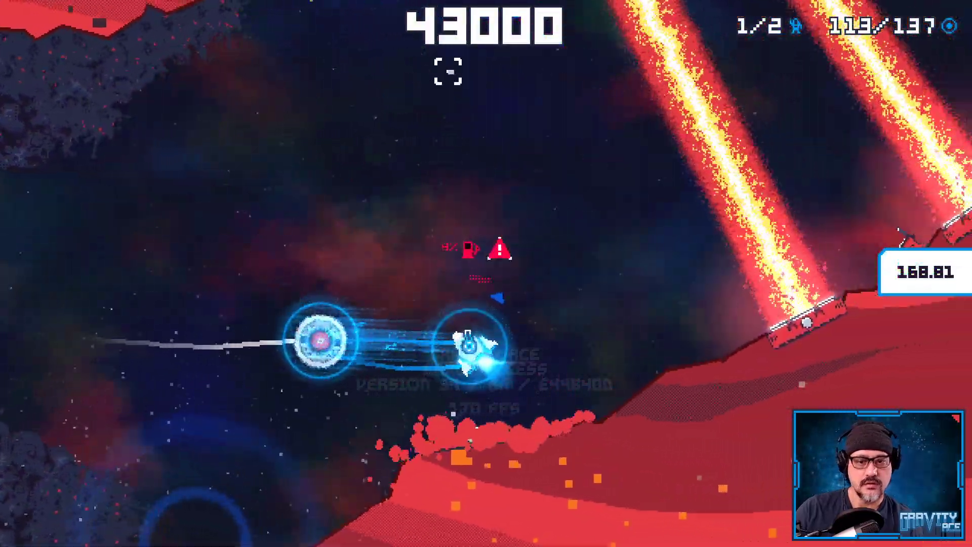
Shoot the ceiling switch beside the next slanted laser beam and tow the device northeast past it.
key(w)
key(d)
click(299, 97)
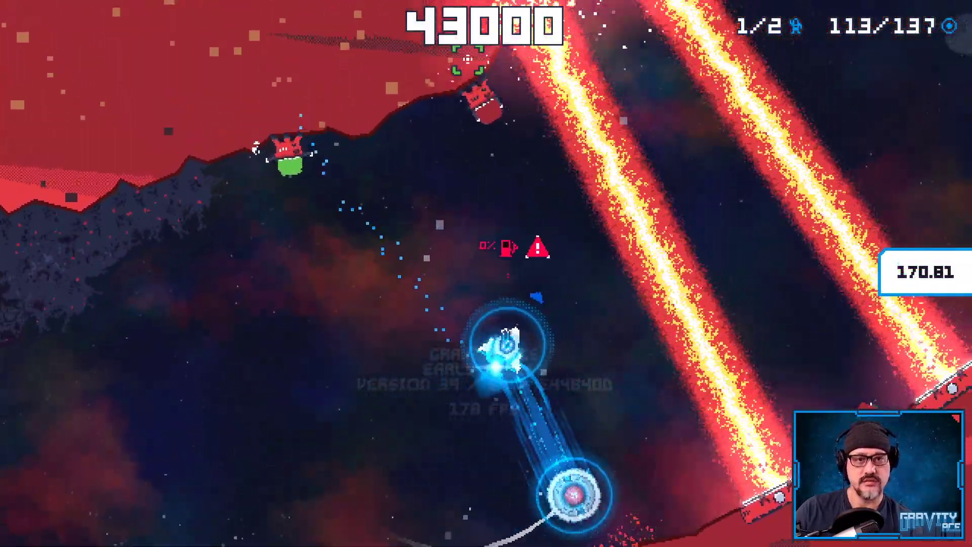
click(463, 68)
click(691, 443)
key(w)
key(d)
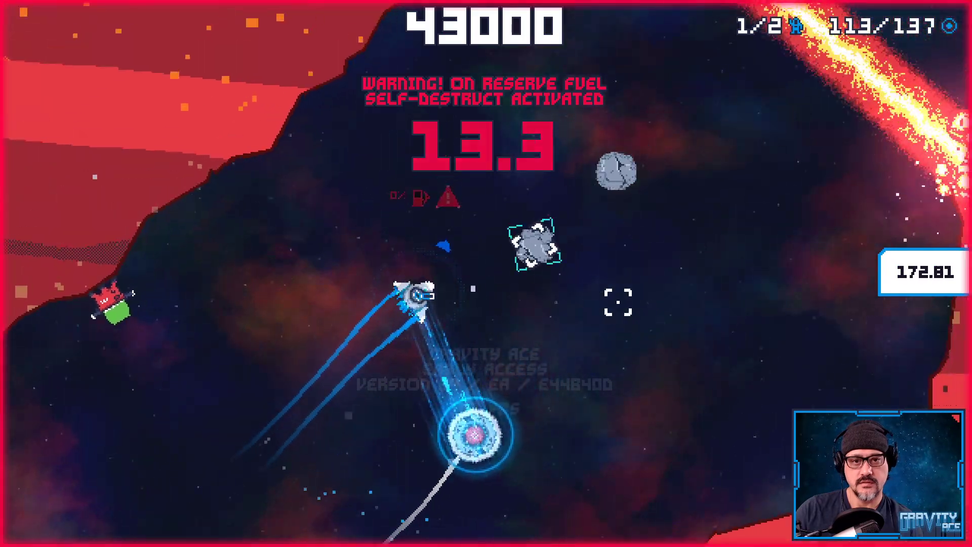
Fly up to the last slanted beam and shoot the switch beside its wall emitter.
key(a)
key(w)
click(395, 191)
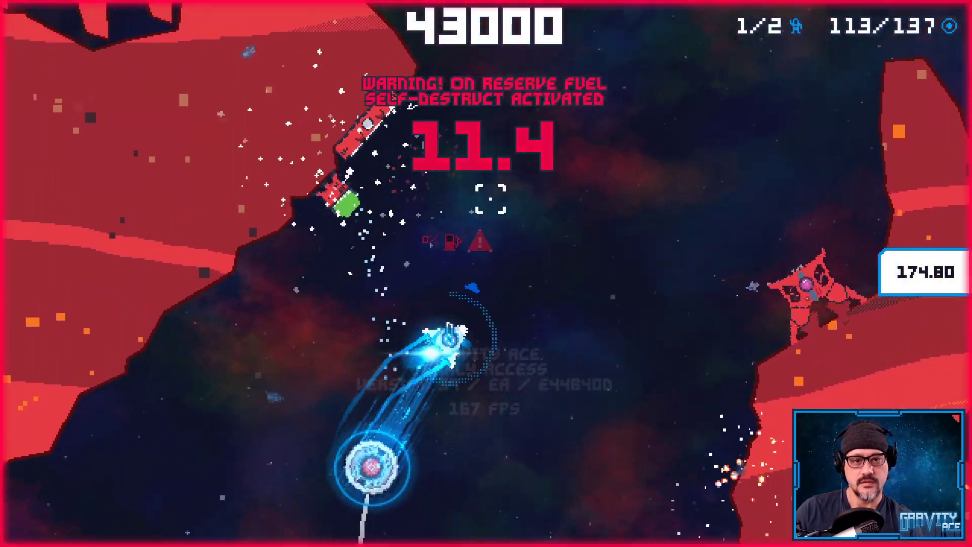
Tow the device northeast past the emitter into the open space above the red outpost.
key(d)
key(d)
key(w)
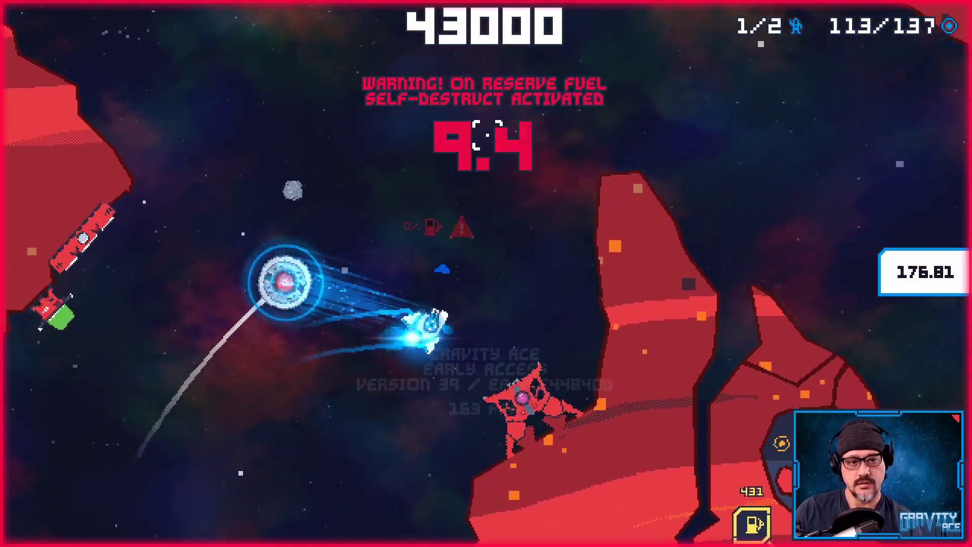
key(w)
key(d)
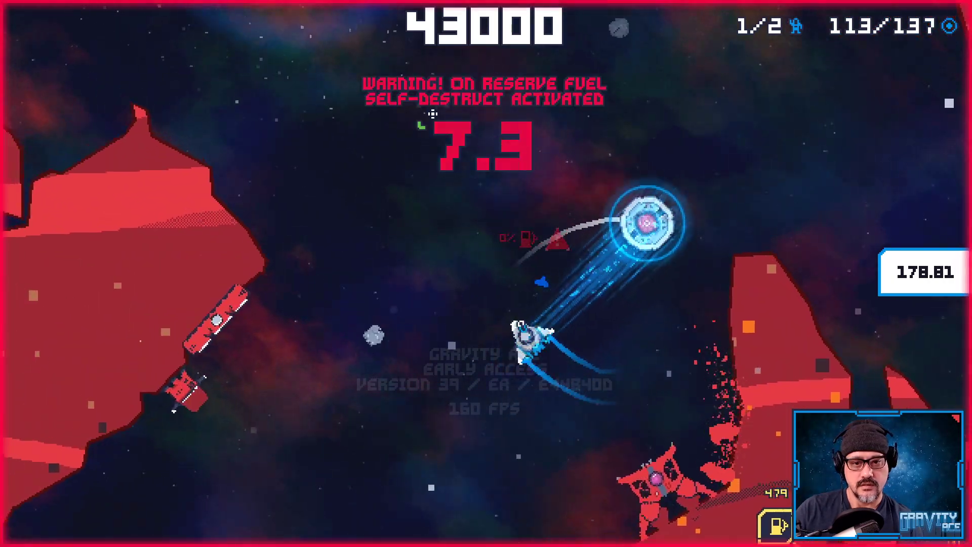
Release the towed device and fly southeast past the red rock pillar toward the fuel dock.
key(w)
key(d)
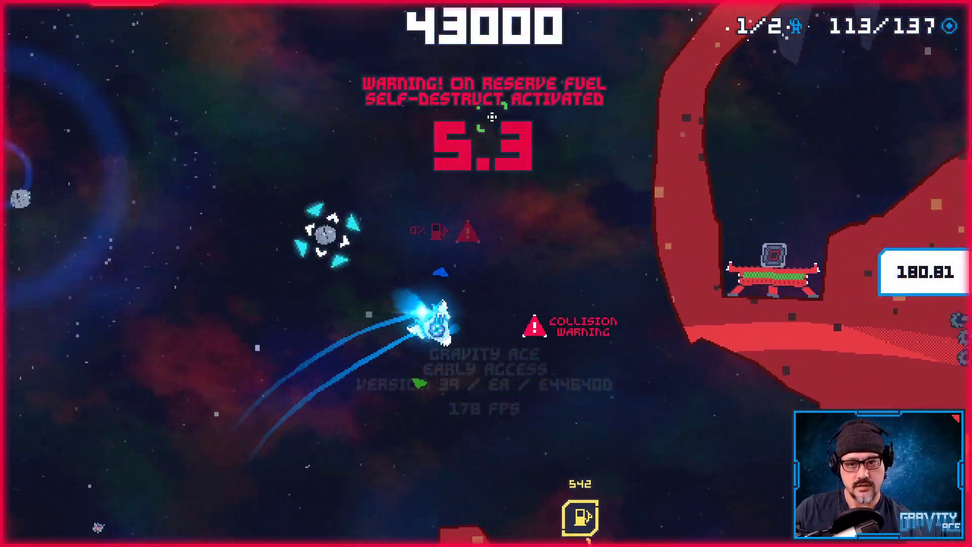
key(w)
key(a)
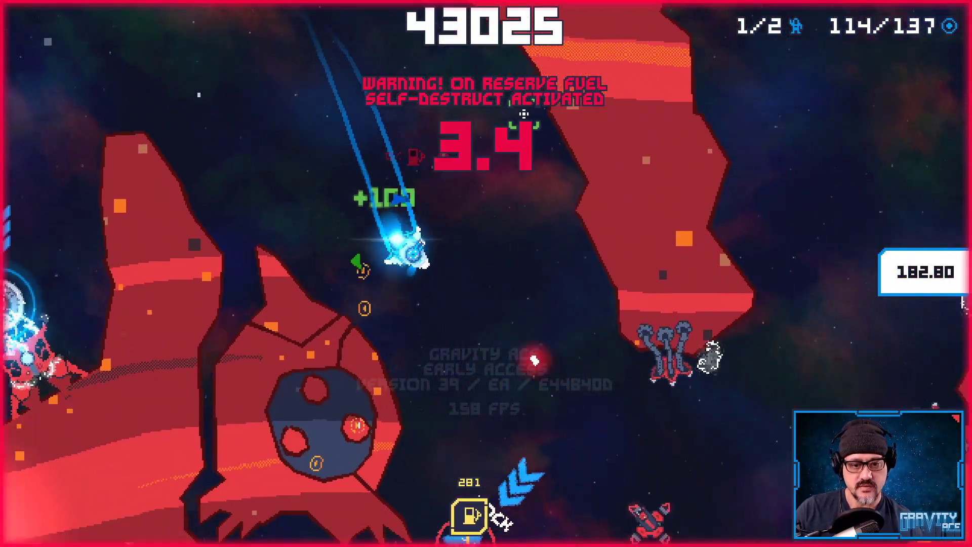
key(w)
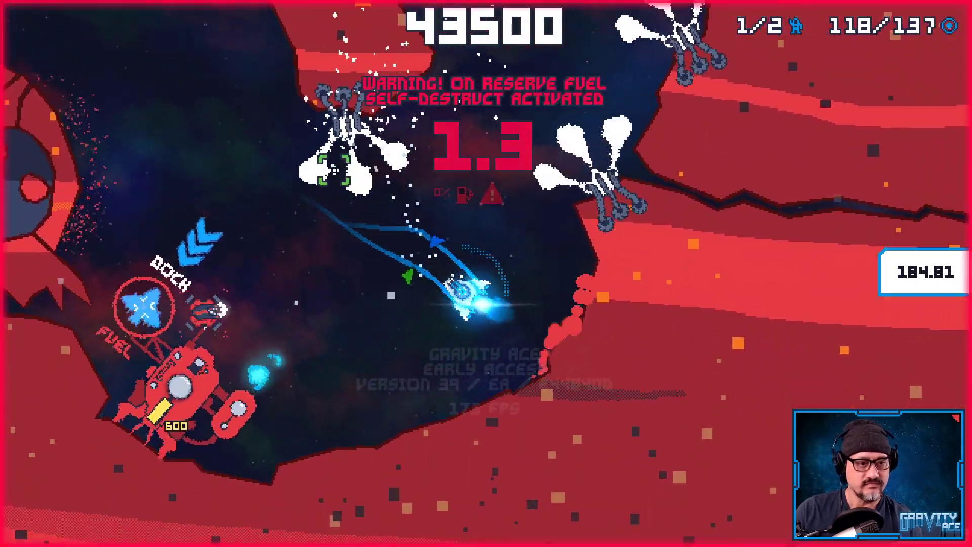